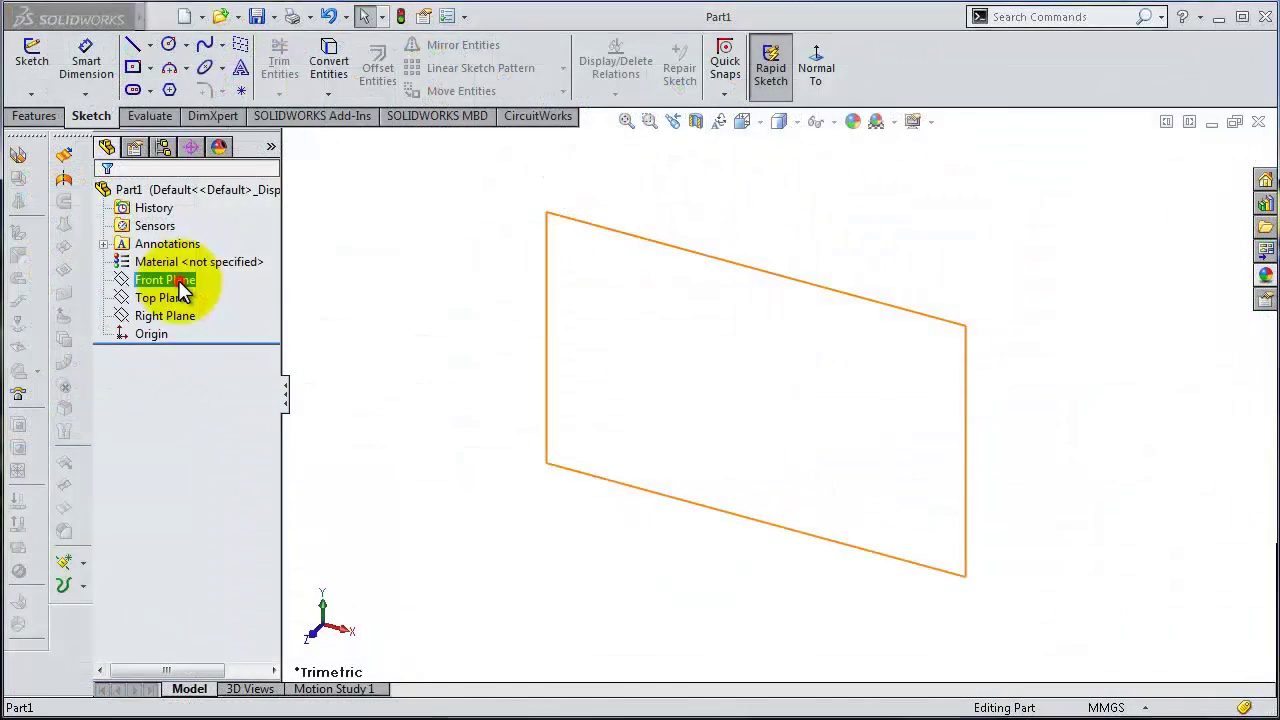
# - Select the Front Plane in the Part1 tree and begin Sketch1 on it
pyautogui.click(178, 284)
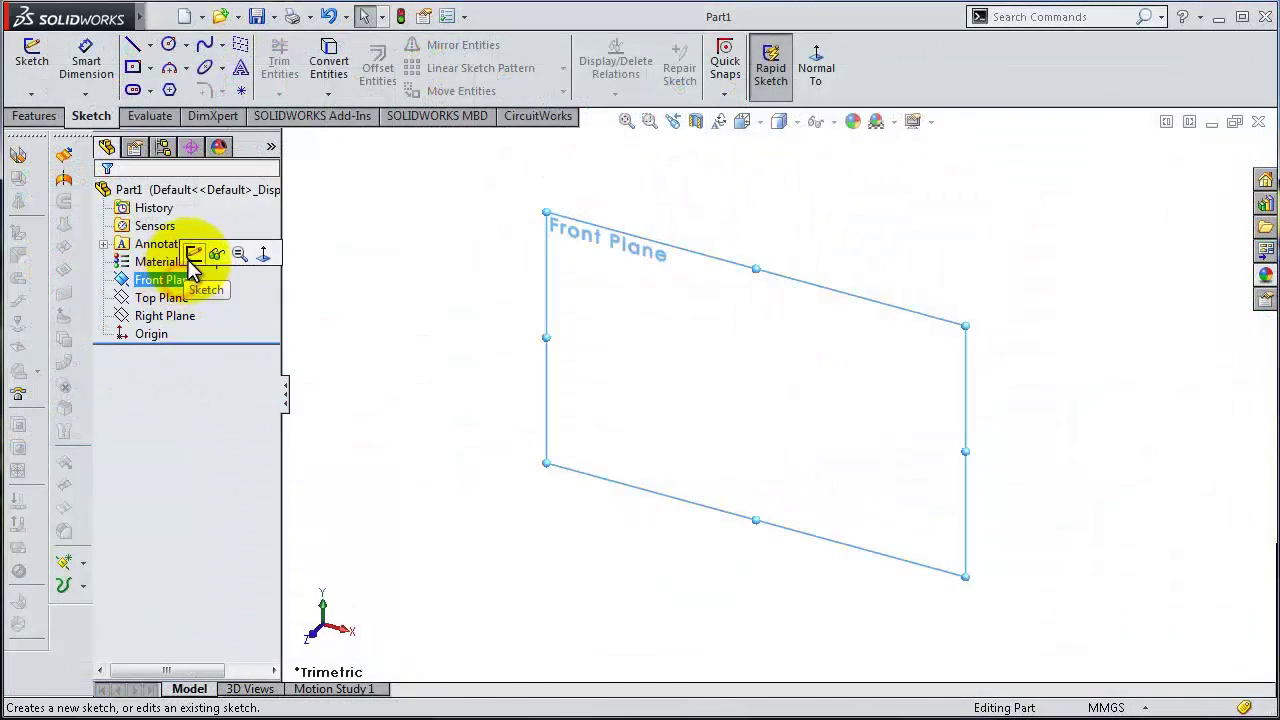
pyautogui.click(193, 259)
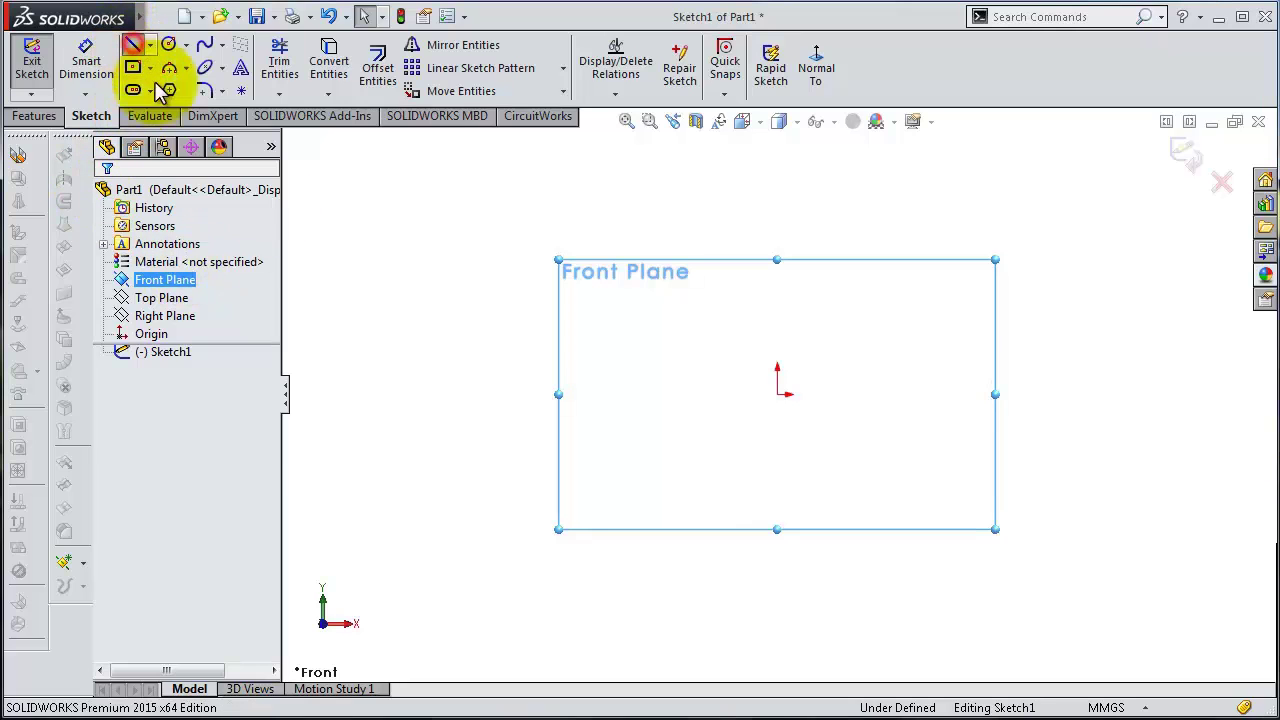
# - Draw a vertical line up to the origin, a top horizontal line, and a long slanted edge
pyautogui.click(132, 45)
pyautogui.moveTo(776, 449); pyautogui.dragTo(778, 398)
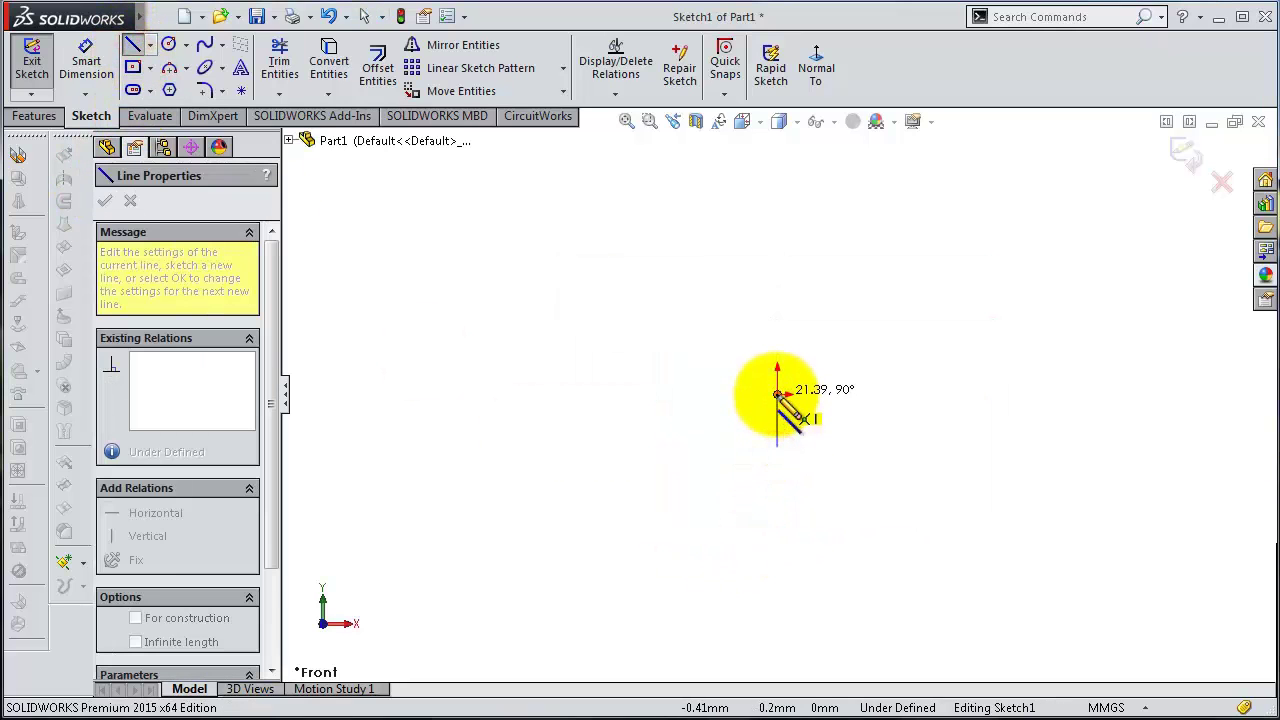
pyautogui.click(778, 395)
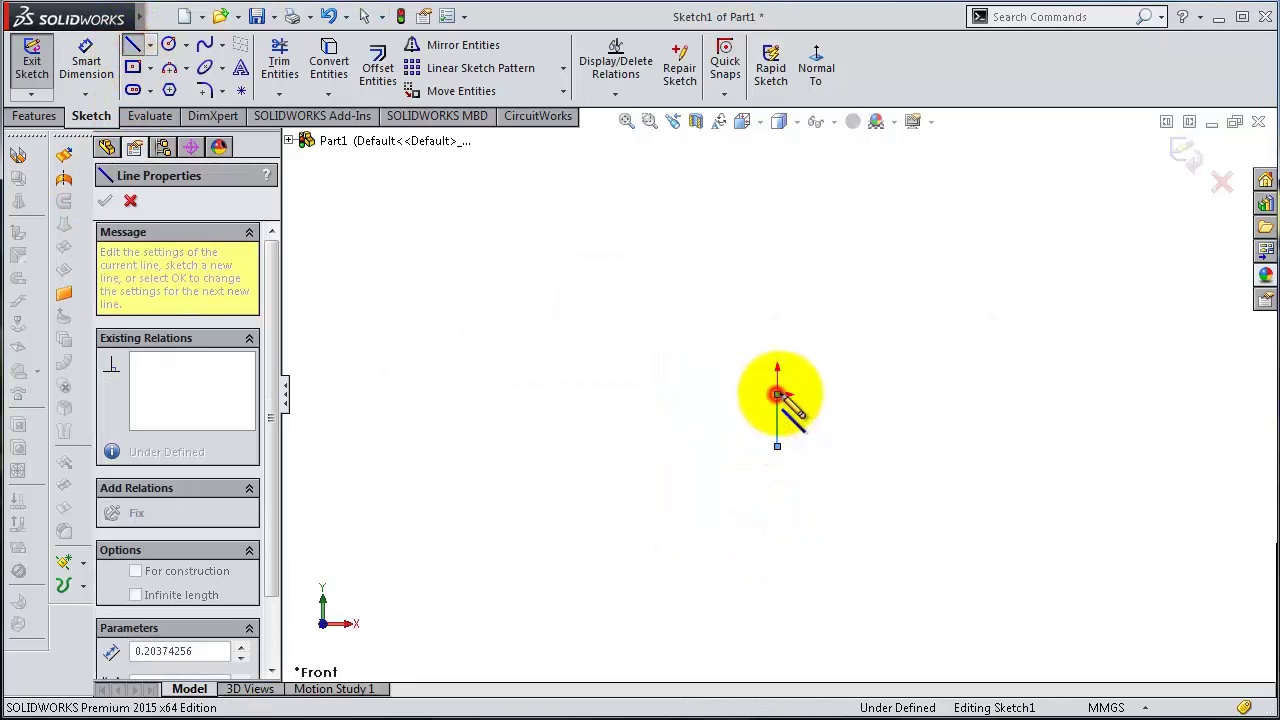
pyautogui.click(858, 394)
pyautogui.scroll(1, 957, 528)
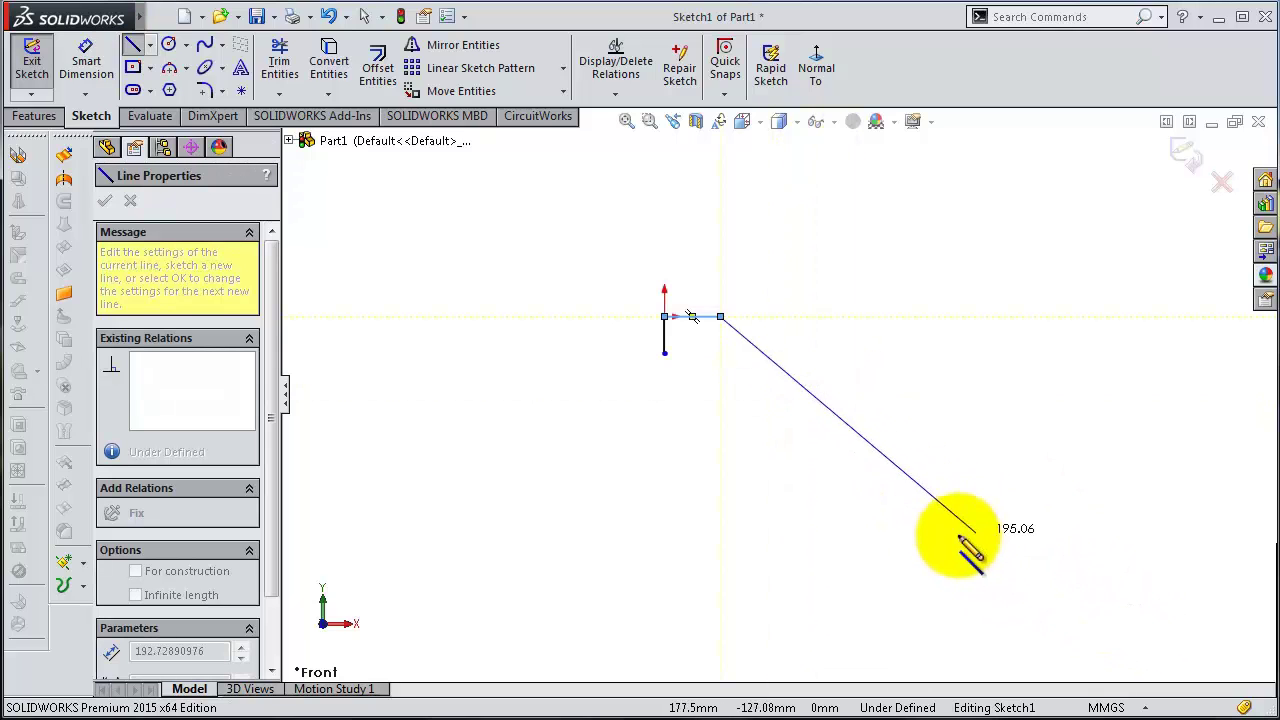
pyautogui.doubleClick(845, 563)
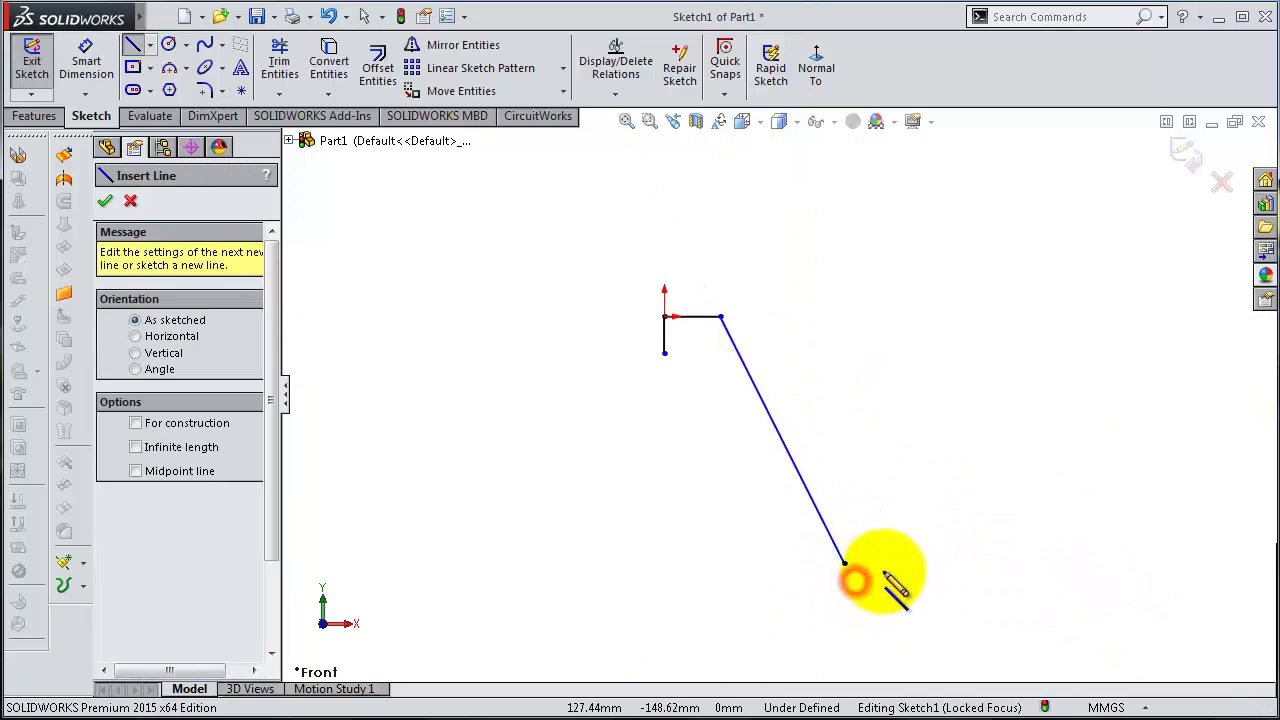
pyautogui.scroll(-1, 686, 343)
pyautogui.scroll(-2, 679, 360)
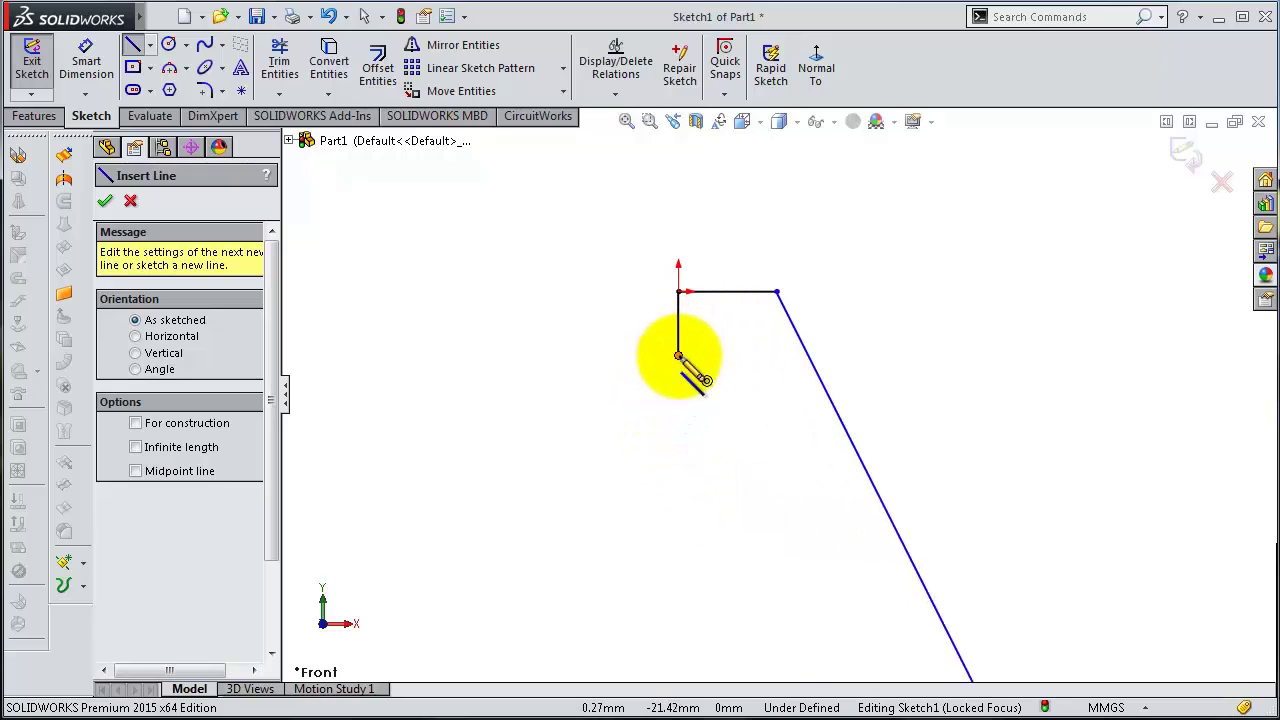
# - Add a small V-shaped notch of two short diagonals off the vertical line's end
pyautogui.click(678, 357)
pyautogui.click(710, 387)
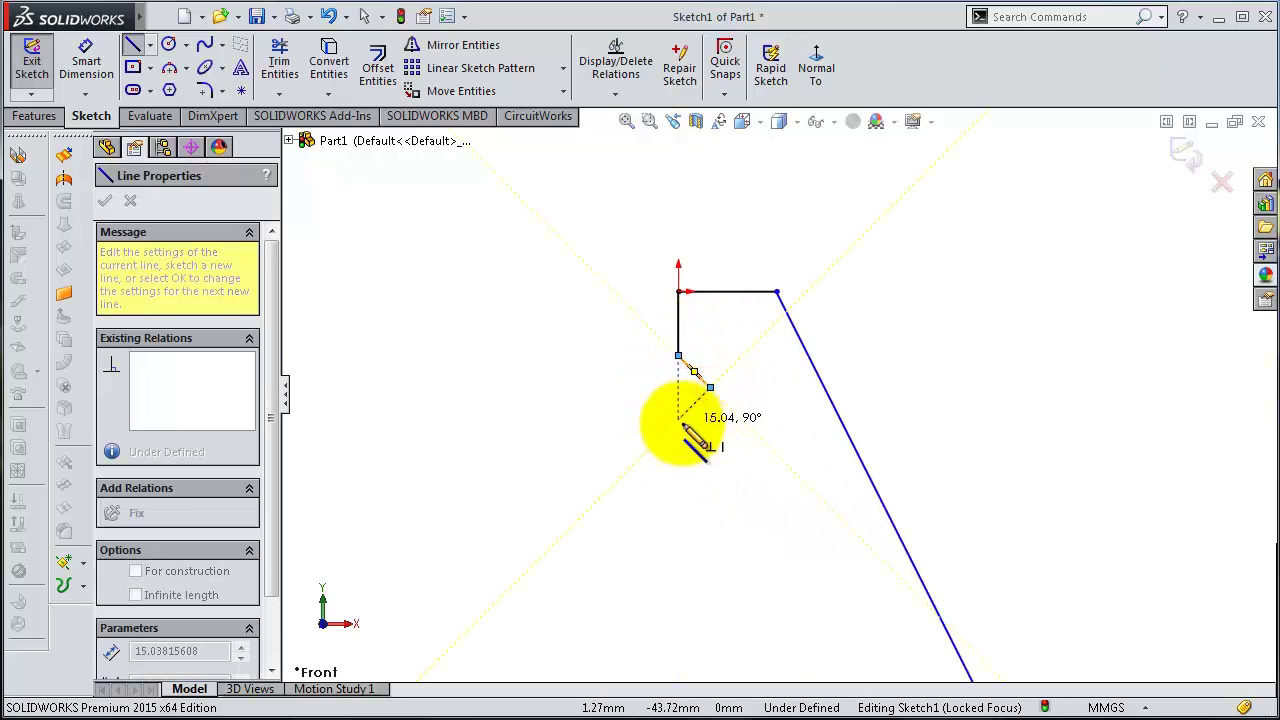
pyautogui.click(679, 422)
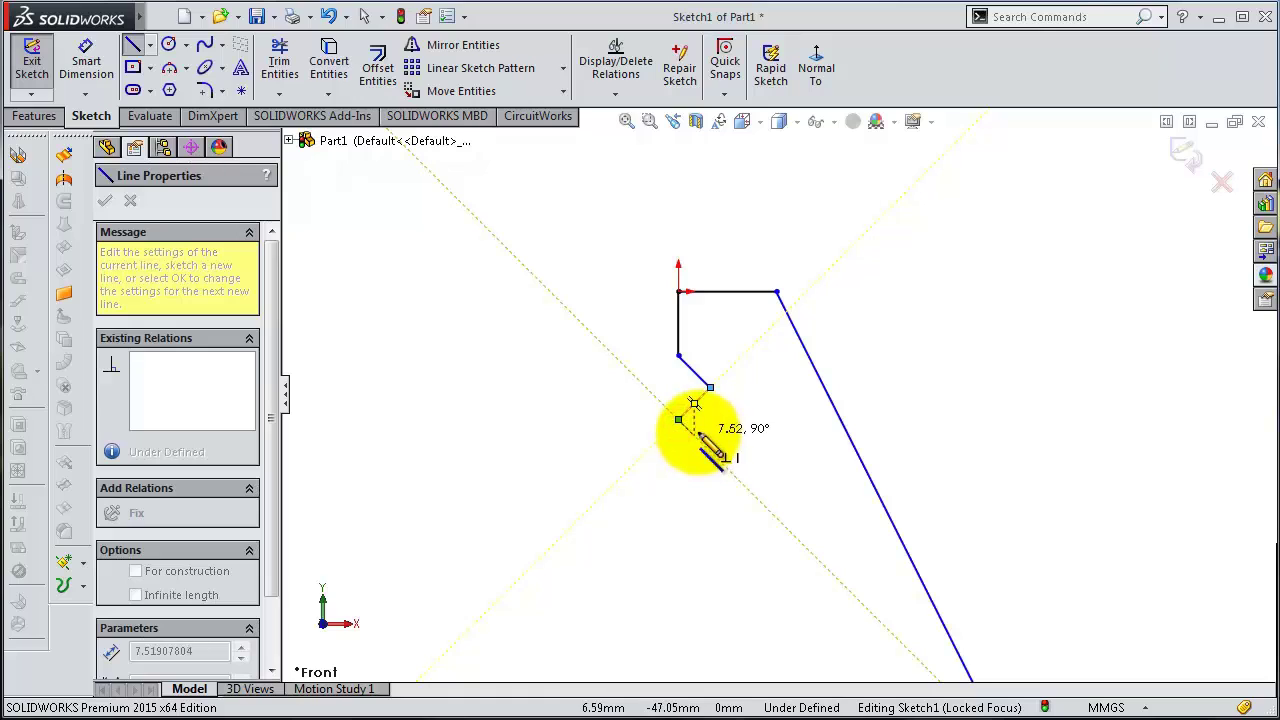
pyautogui.press('Escape')
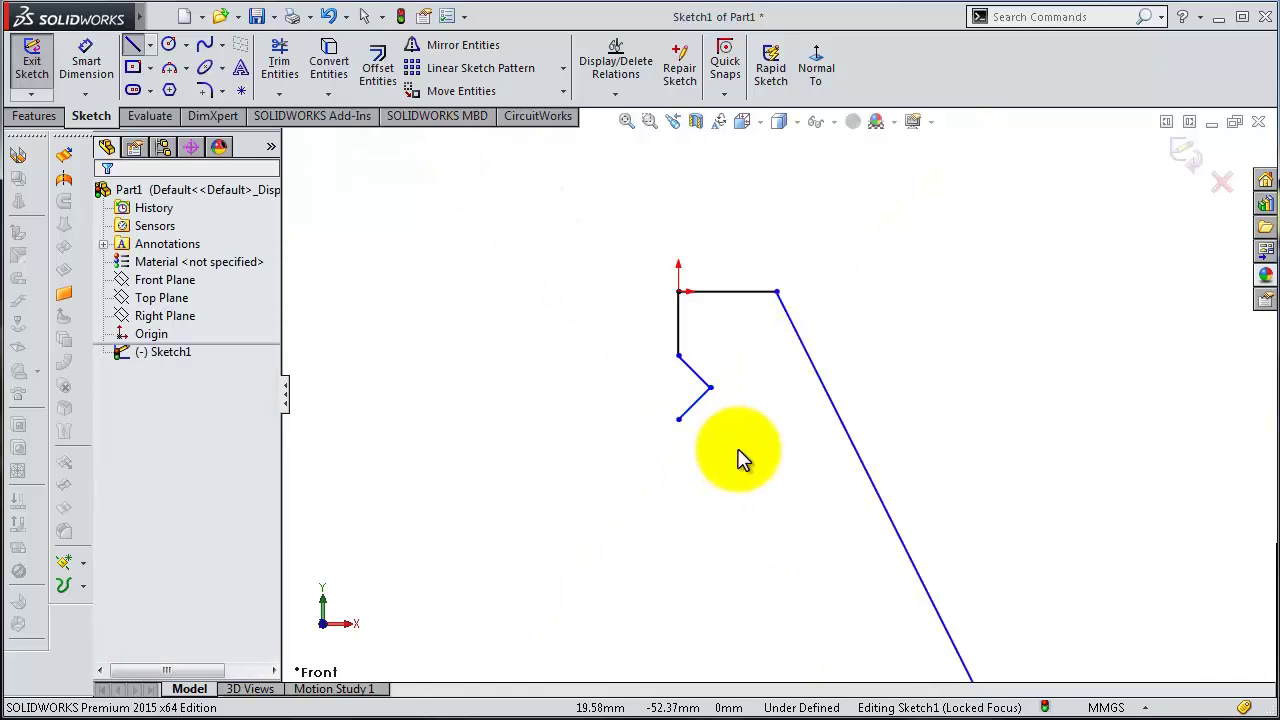
# - Fit the sketch in view and dimension the top horizontal line to 3.50 mm
pyautogui.press('f')
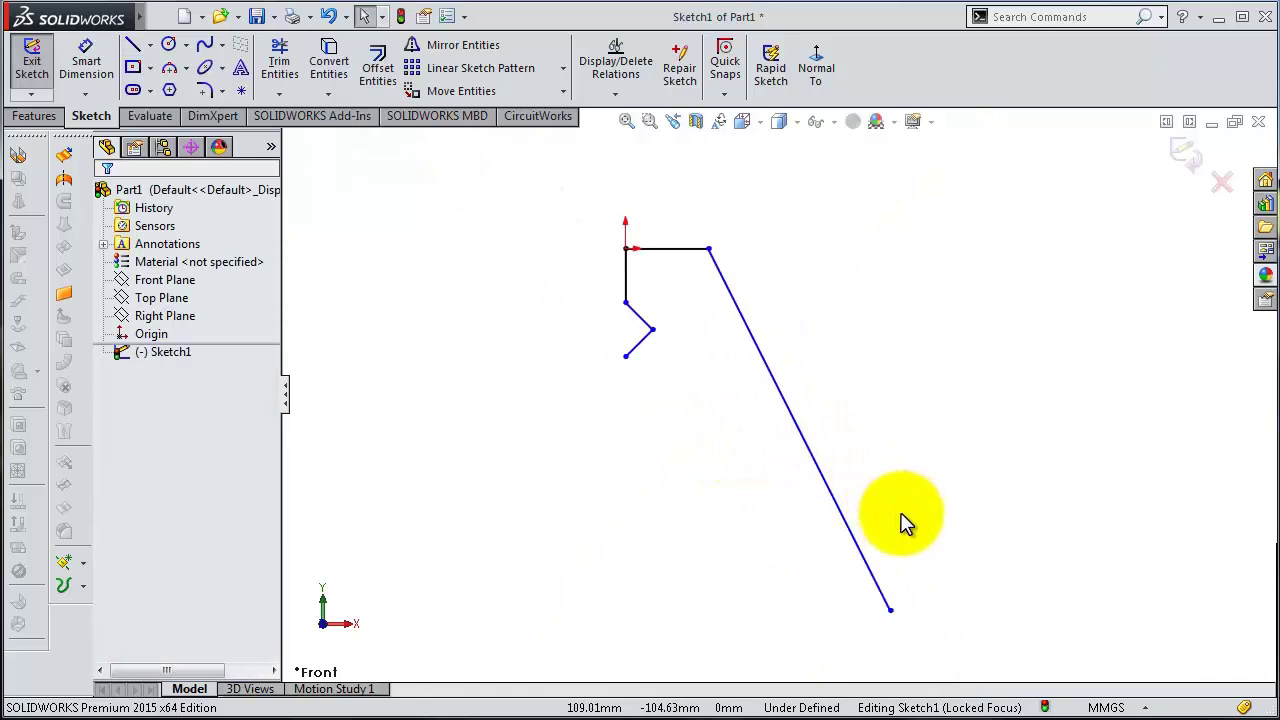
pyautogui.press('s')
pyautogui.click(955, 530)
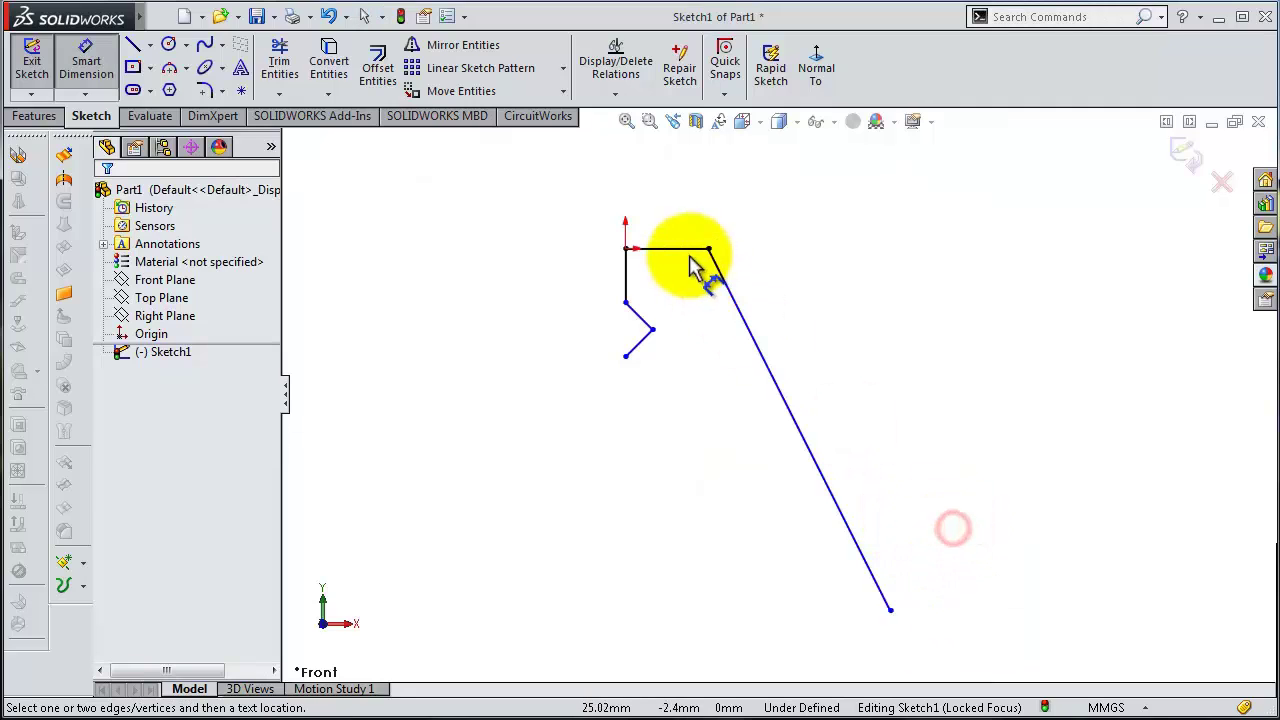
pyautogui.click(683, 250)
pyautogui.click(685, 238)
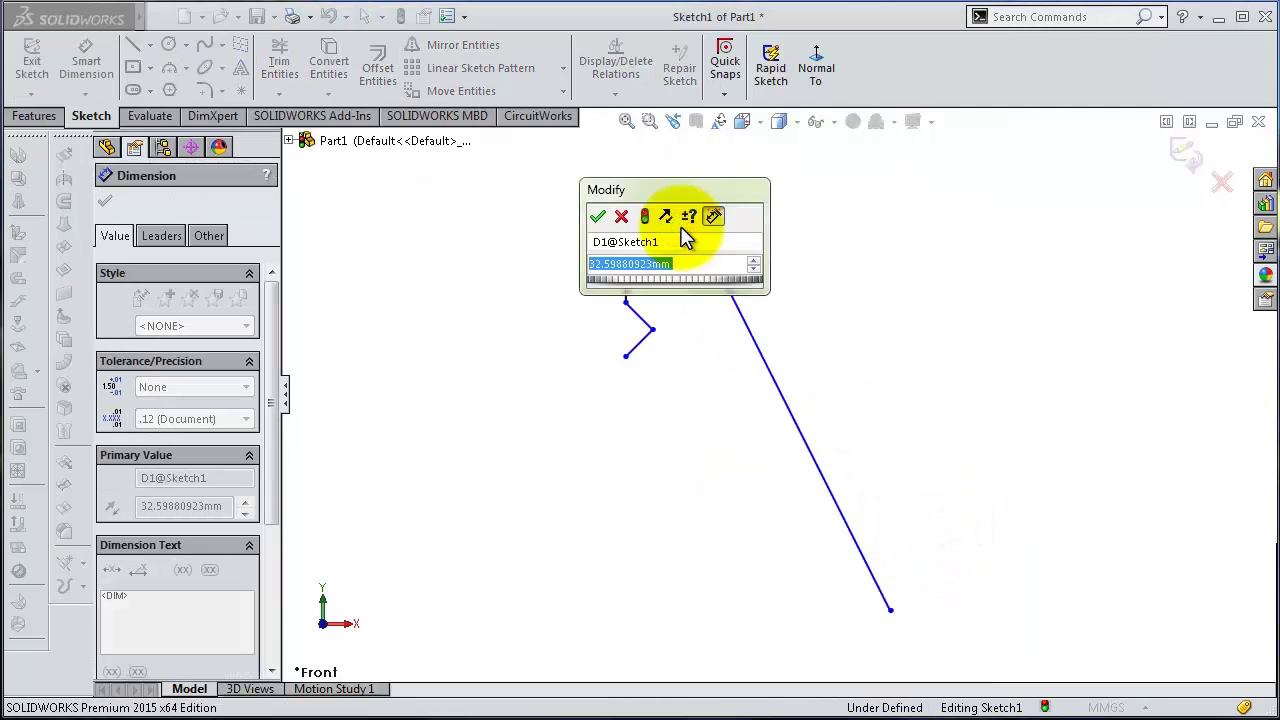
pyautogui.write('35')
pyautogui.press('Return')
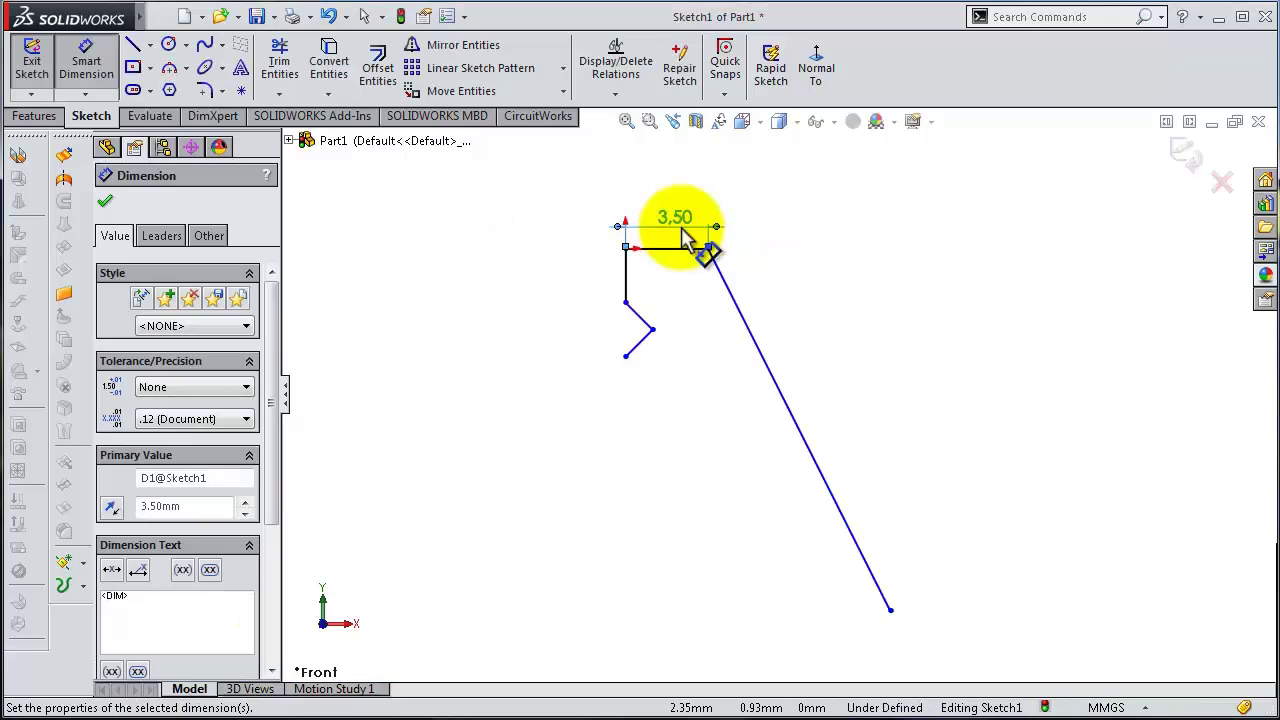
# - Dimension the short vertical line to 0.50 mm and the slanted edge to 30 mm
pyautogui.click(625, 275)
pyautogui.click(590, 276)
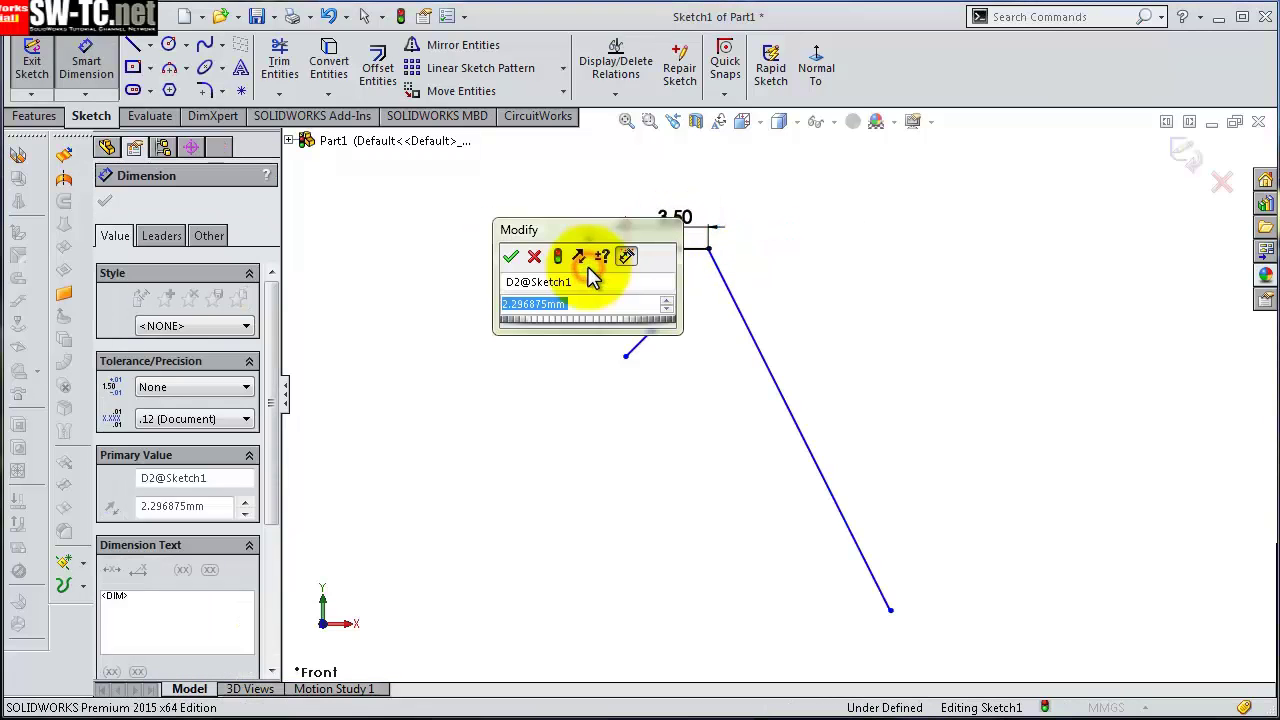
pyautogui.write('0.5')
pyautogui.press('Return')
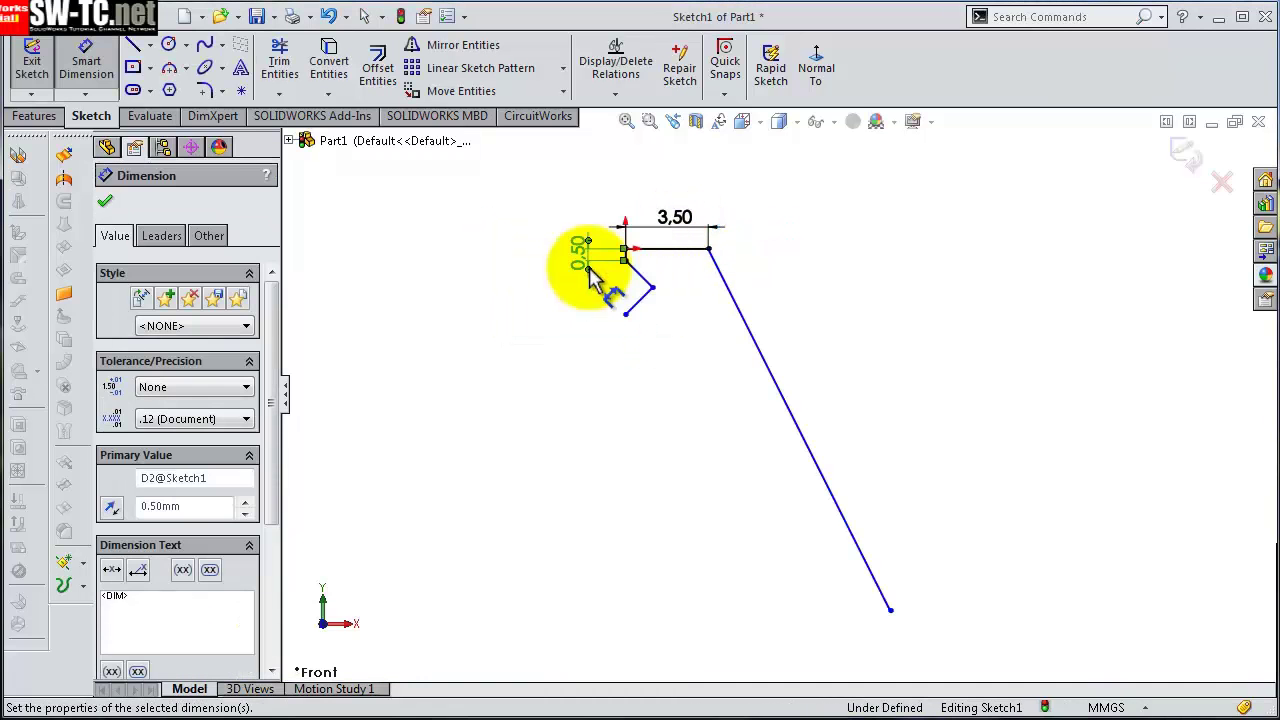
pyautogui.click(779, 386)
pyautogui.click(815, 371)
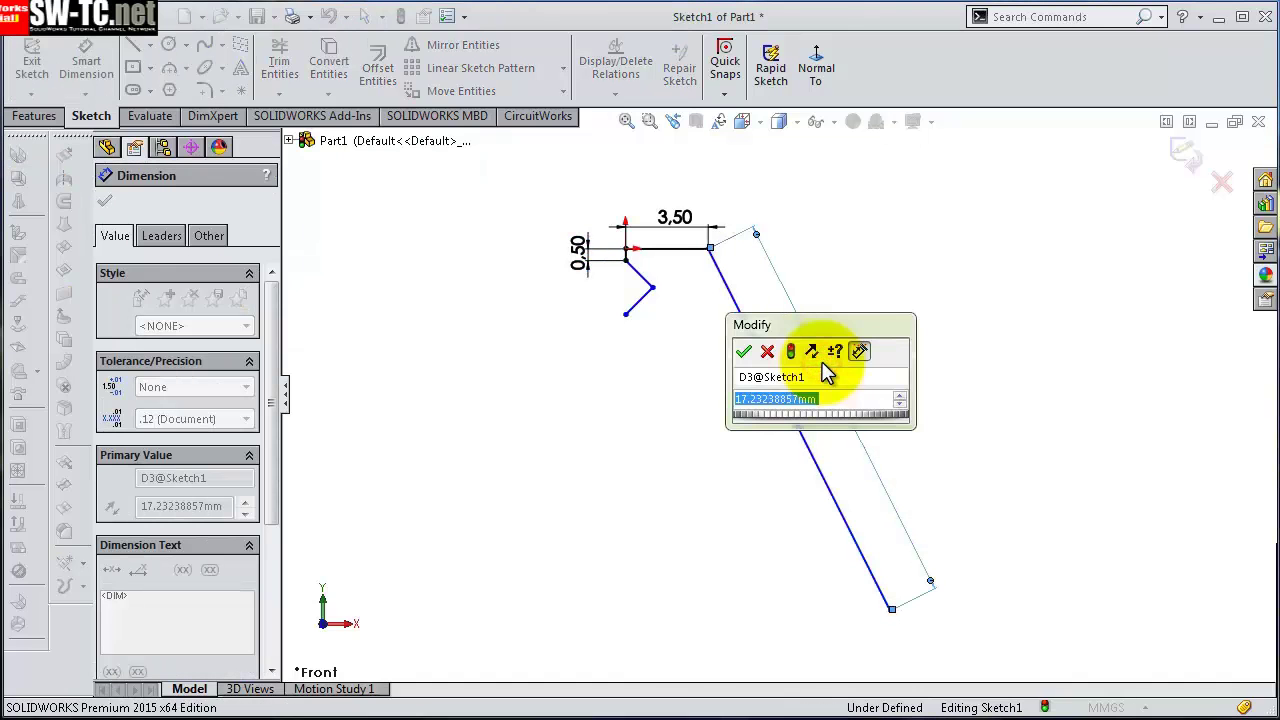
pyautogui.write('30')
pyautogui.press('Return')
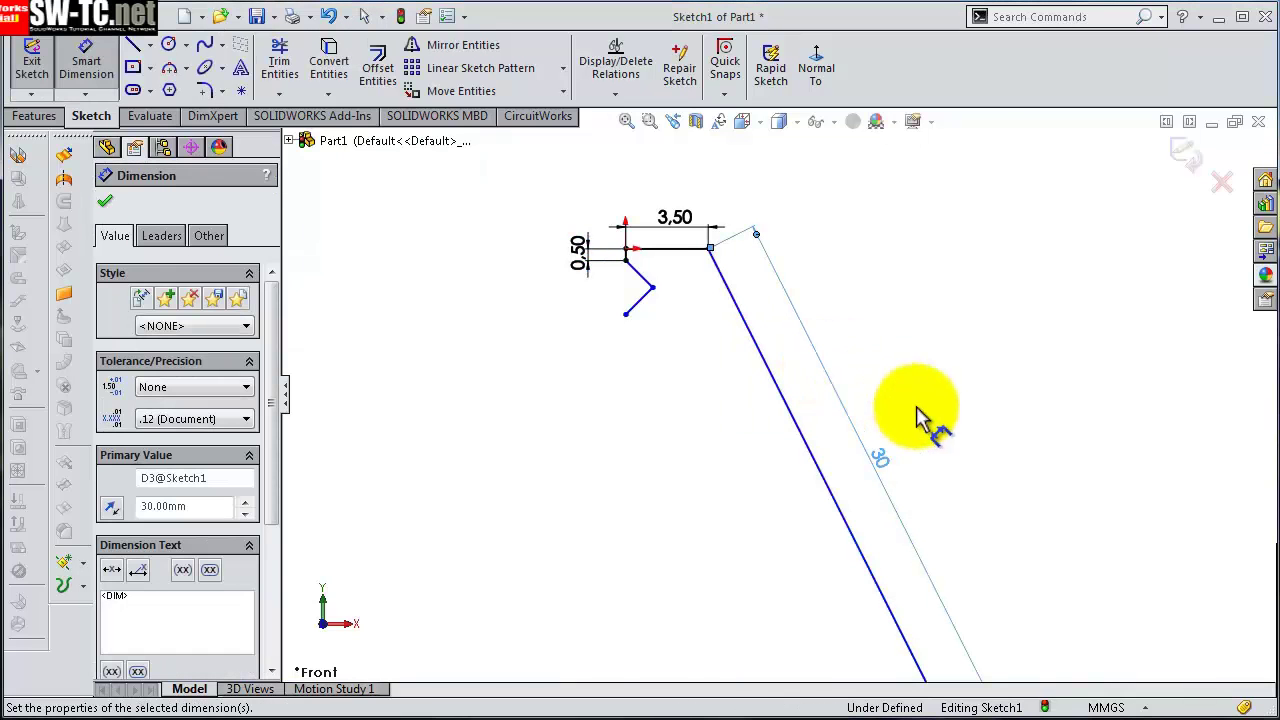
pyautogui.click(971, 423)
pyautogui.scroll(2, 772, 387)
pyautogui.scroll(-2, 575, 352)
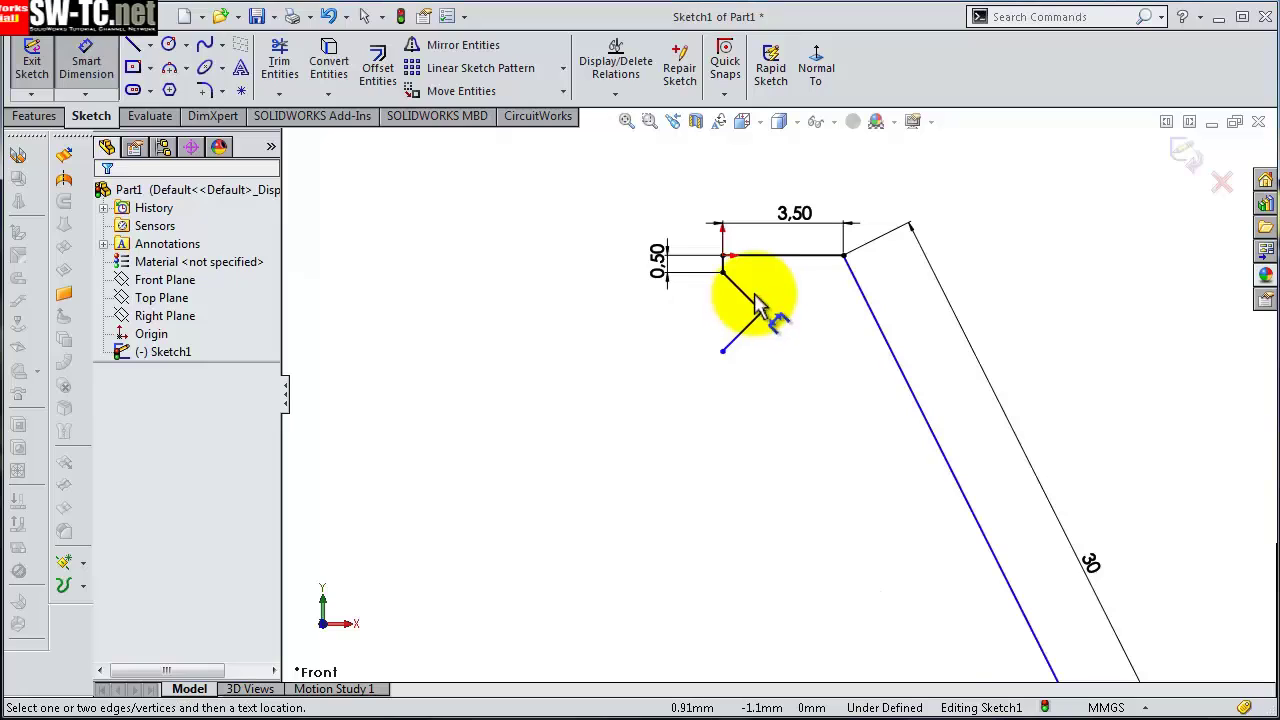
pyautogui.press('Escape')
# - Make the two notch lines equal in length
pyautogui.click(755, 313)
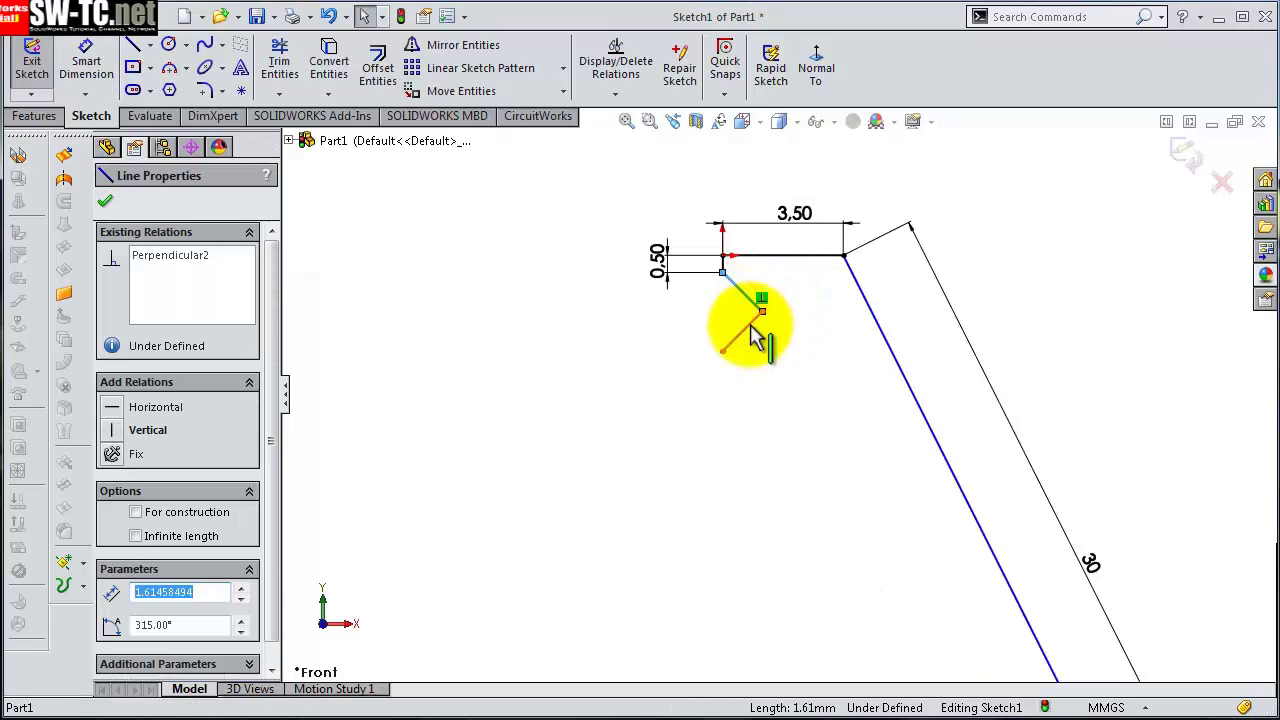
pyautogui.click(752, 330)
pyautogui.click(749, 328)
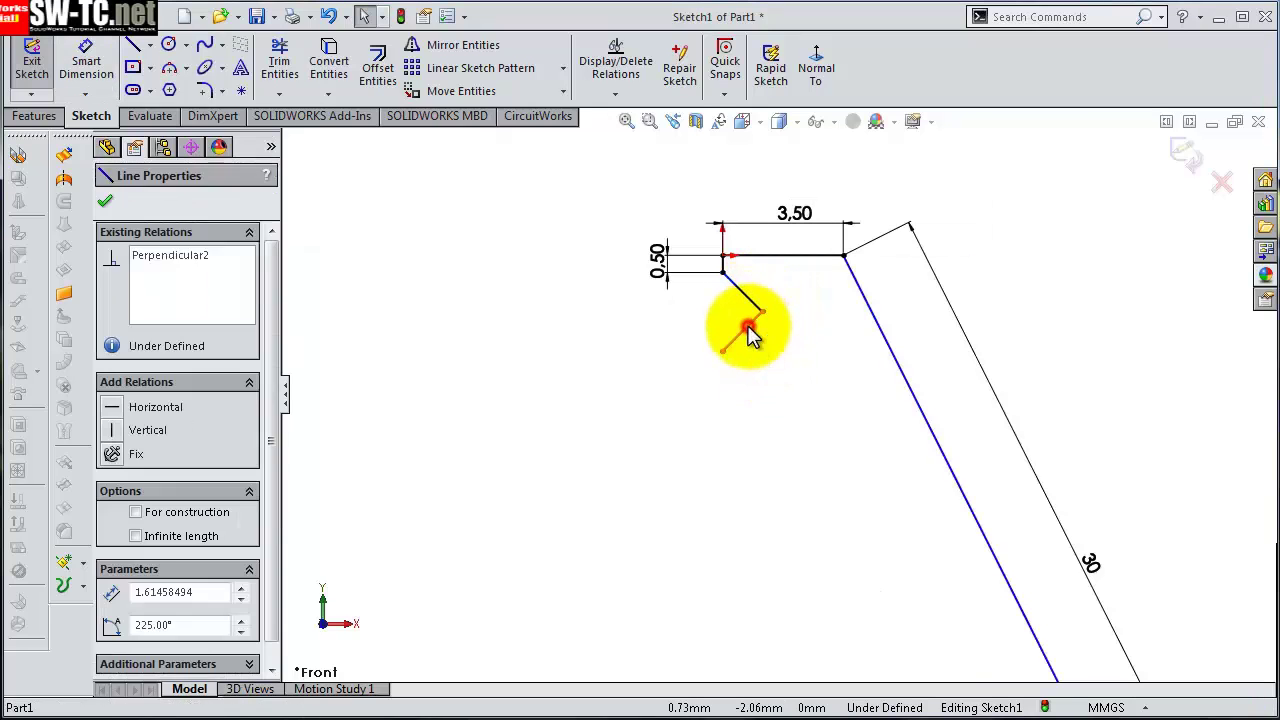
pyautogui.keyDown('ctrl'); pyautogui.click(749, 298); pyautogui.keyUp('ctrl')
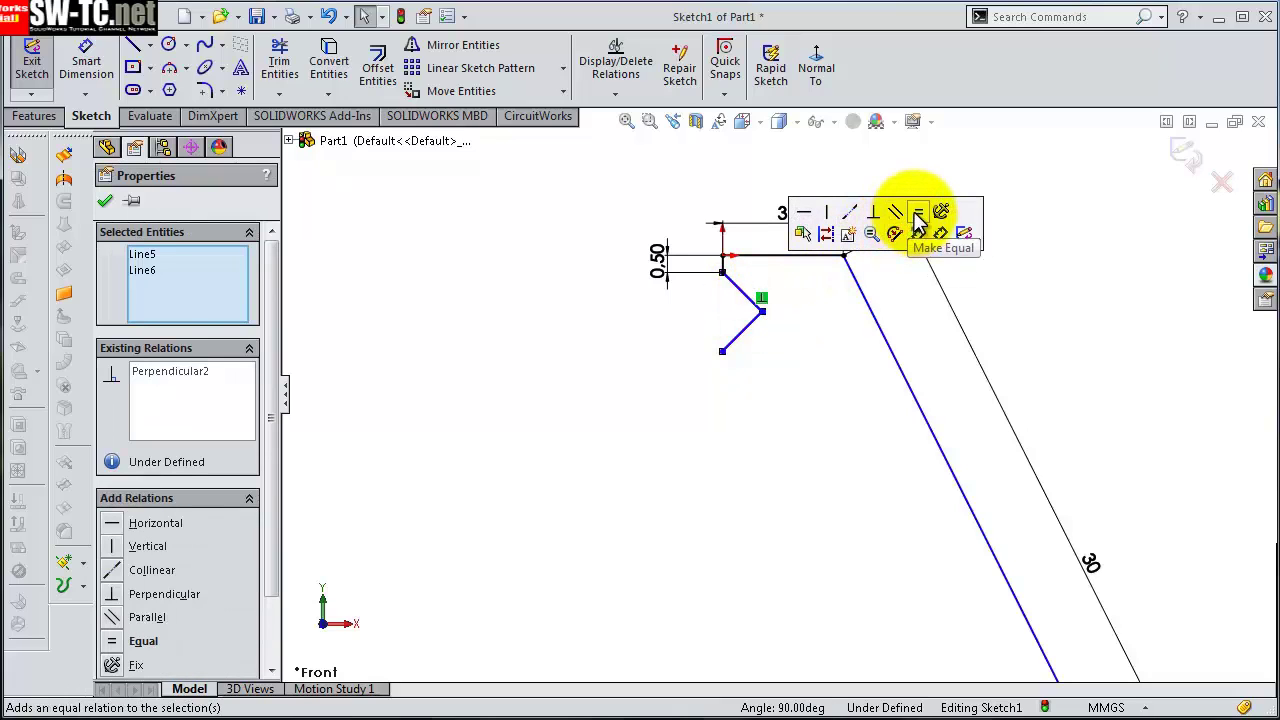
pyautogui.click(903, 232)
pyautogui.click(800, 383)
# - Align the notch's lower and upper endpoints vertically
pyautogui.click(722, 352)
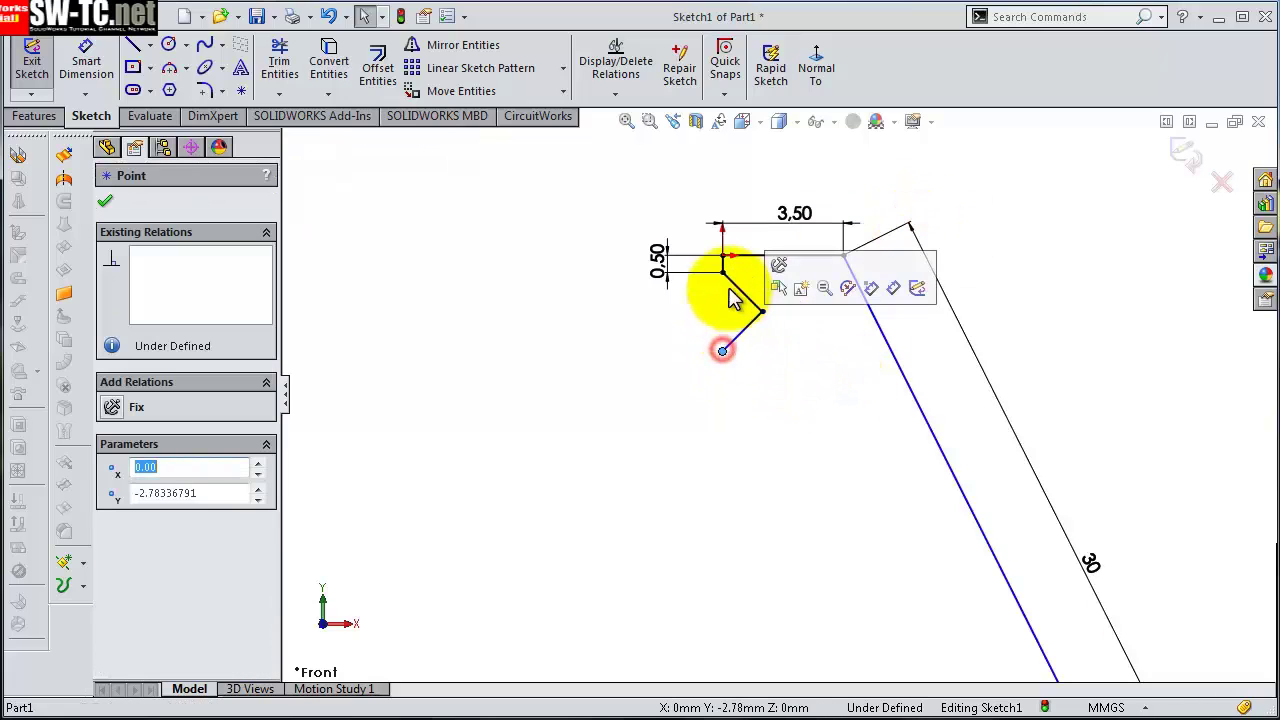
pyautogui.keyDown('ctrl'); pyautogui.click(723, 274); pyautogui.keyUp('ctrl')
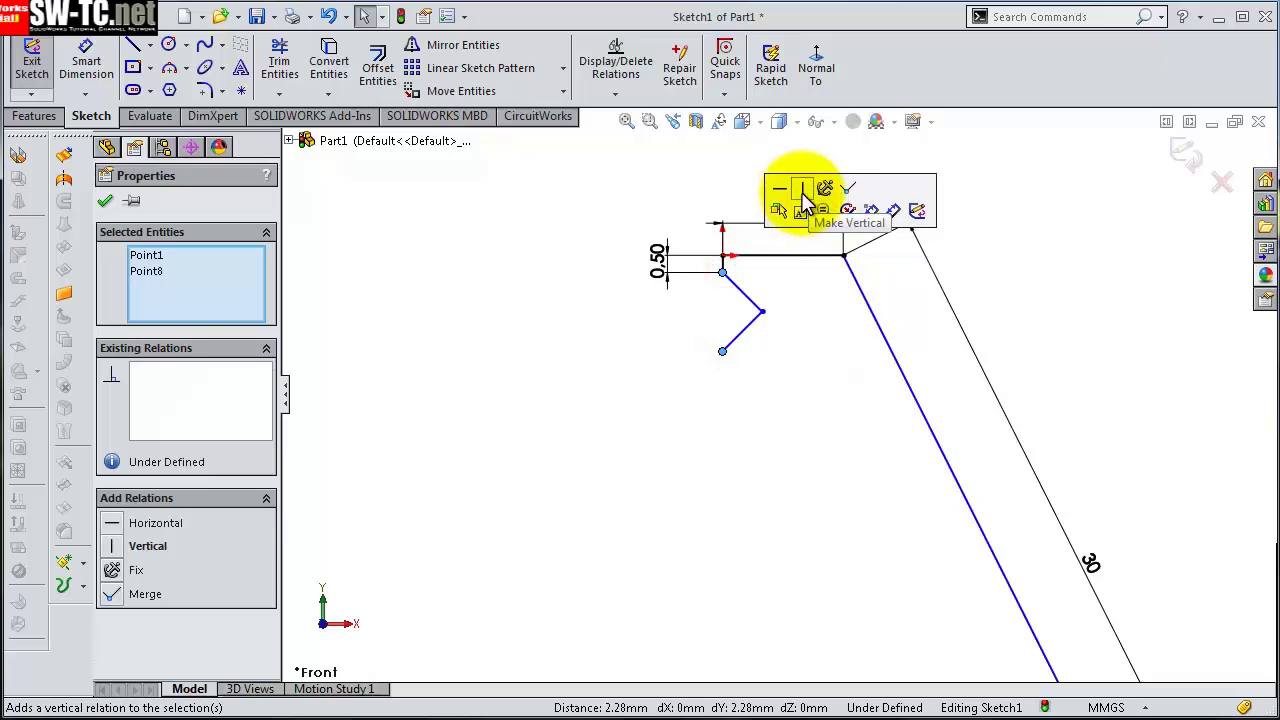
pyautogui.click(805, 190)
pyautogui.click(793, 362)
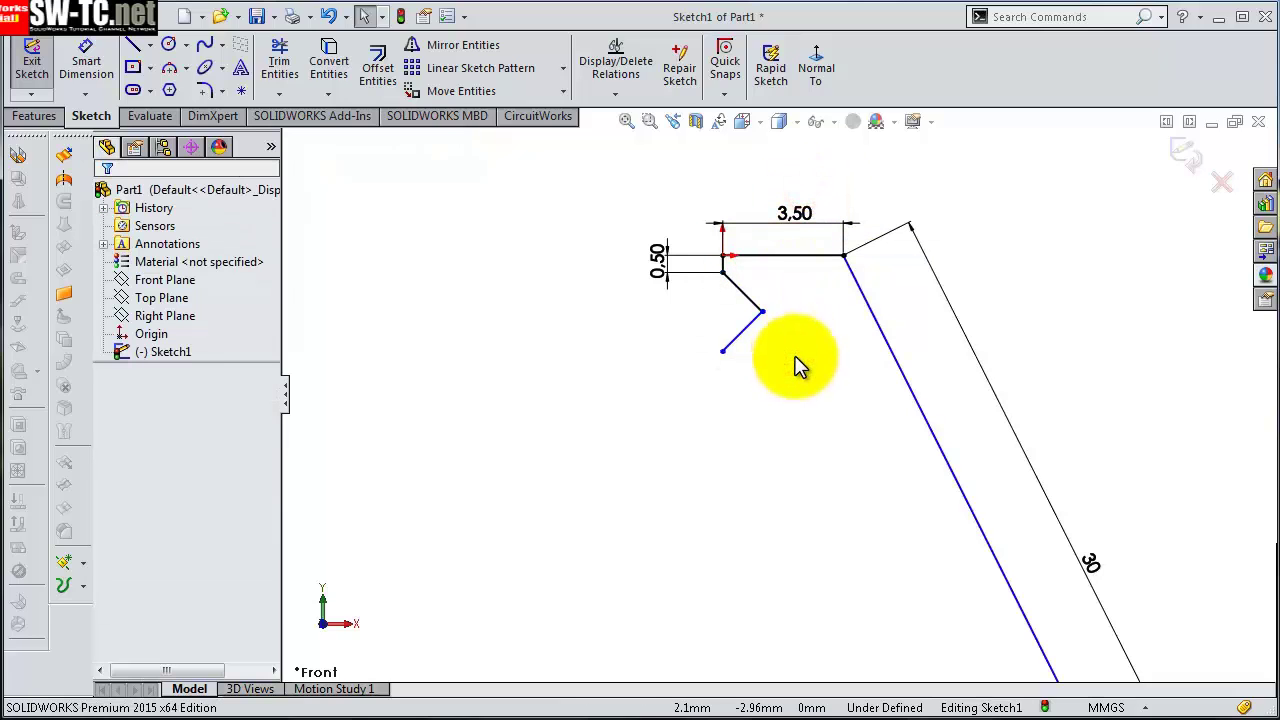
# - Try a 90° angle dimension between the notch lines and discard it as redundant
pyautogui.press('s')
pyautogui.click(847, 372)
pyautogui.click(742, 293)
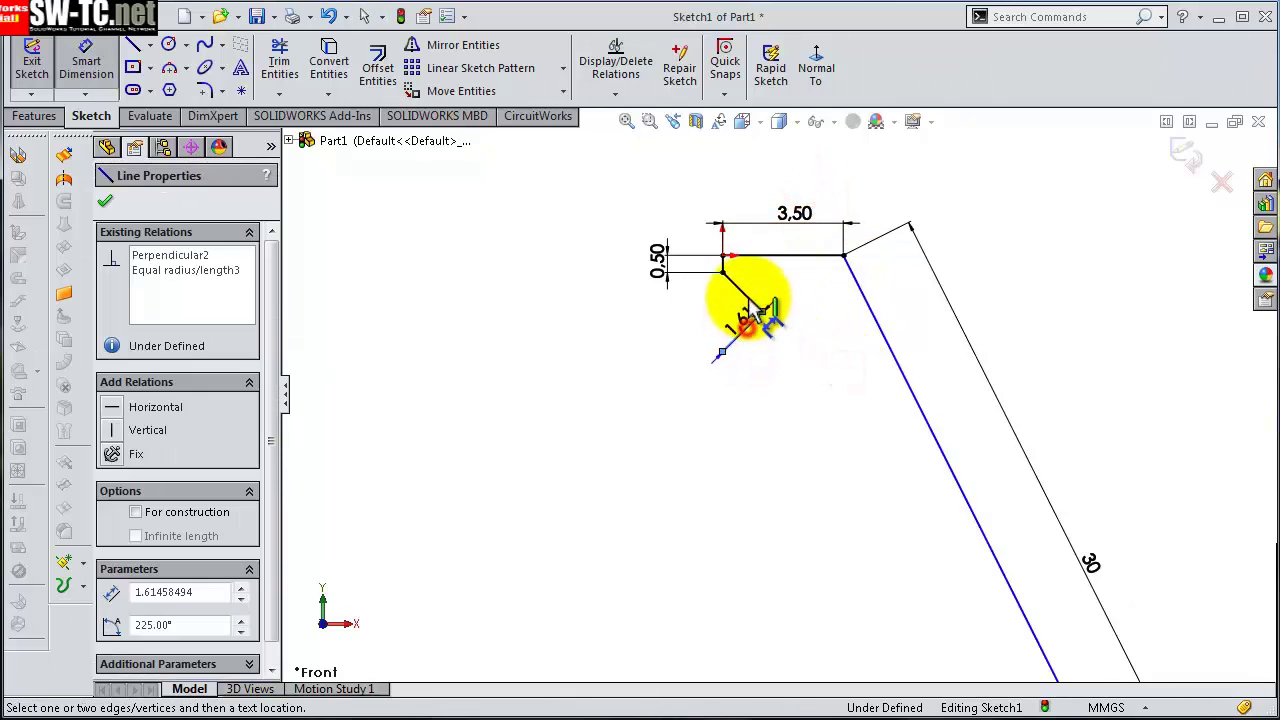
pyautogui.click(742, 331)
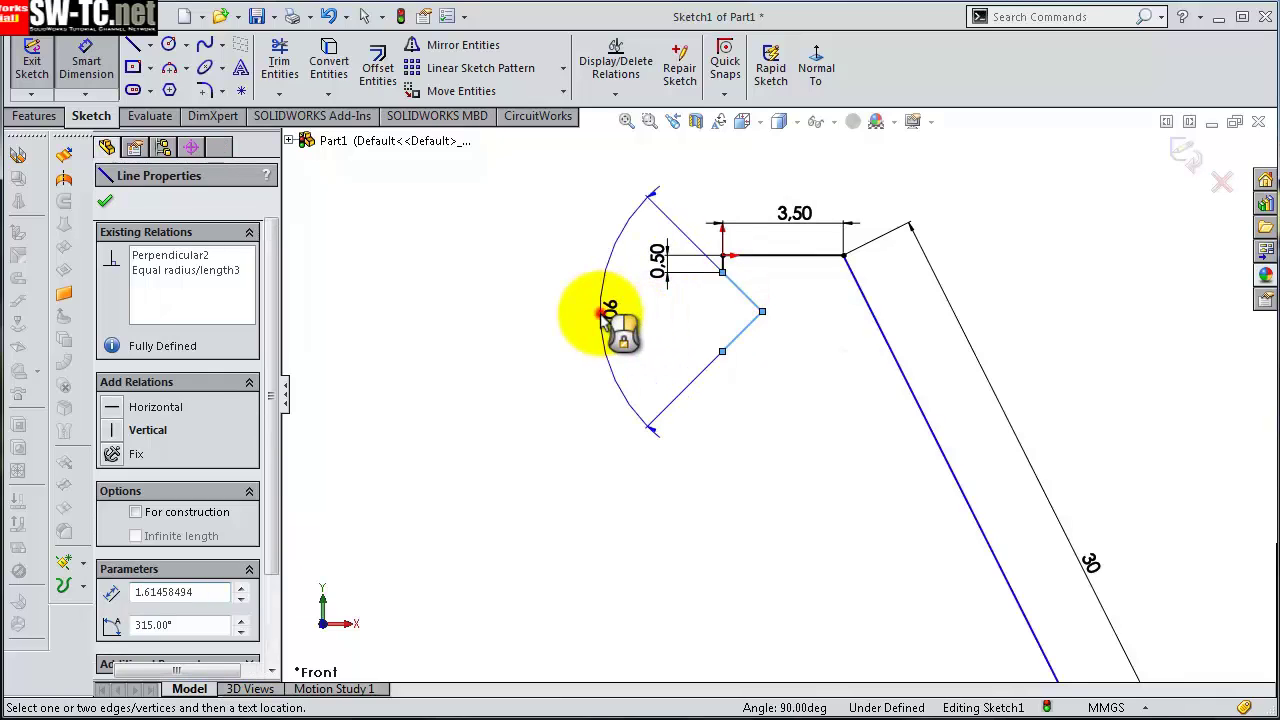
pyautogui.click(603, 316)
pyautogui.click(658, 262)
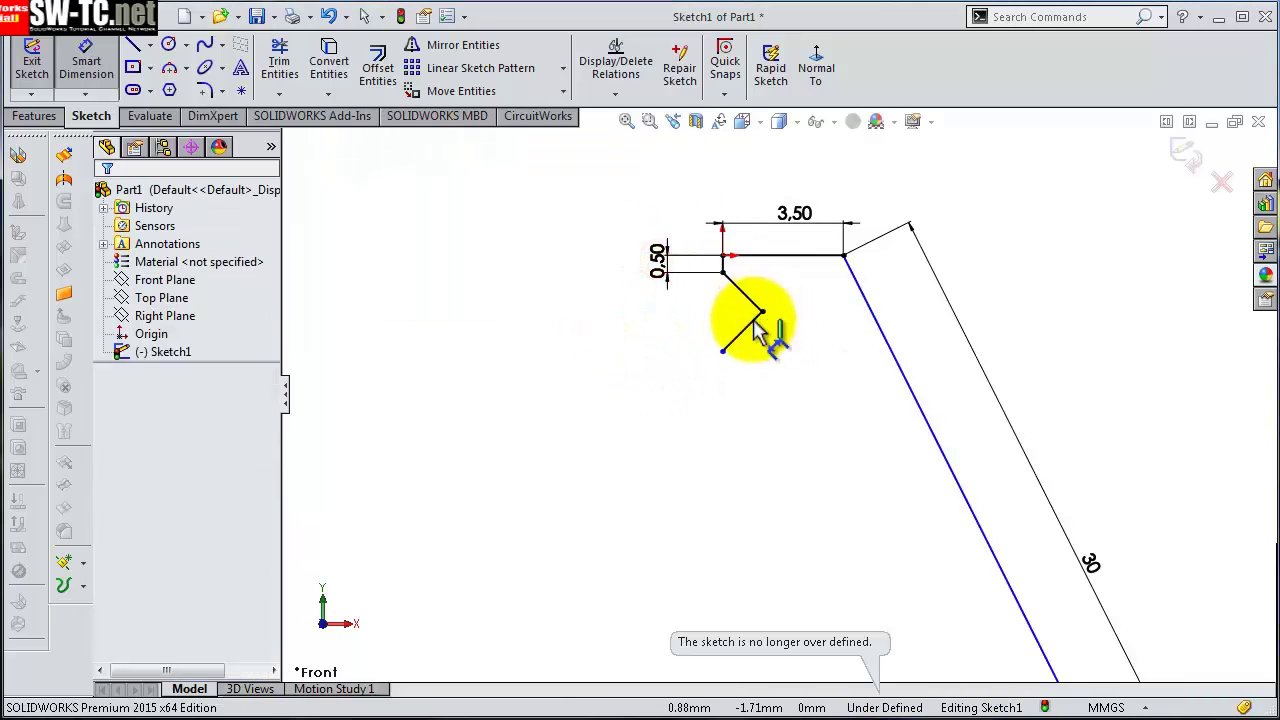
pyautogui.press('Escape')
# - Nudge the notch corner slightly upward and begin dimensioning a notch line
pyautogui.click(757, 318)
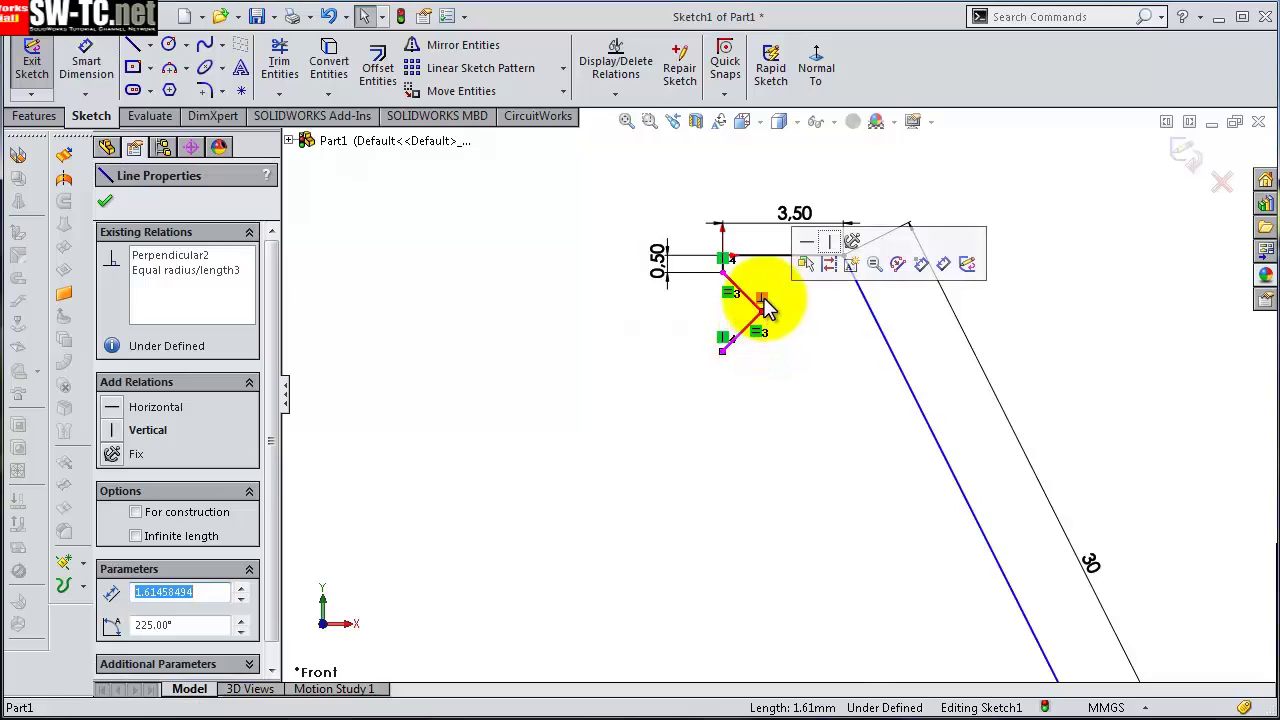
pyautogui.moveTo(763, 303); pyautogui.dragTo(760, 312)
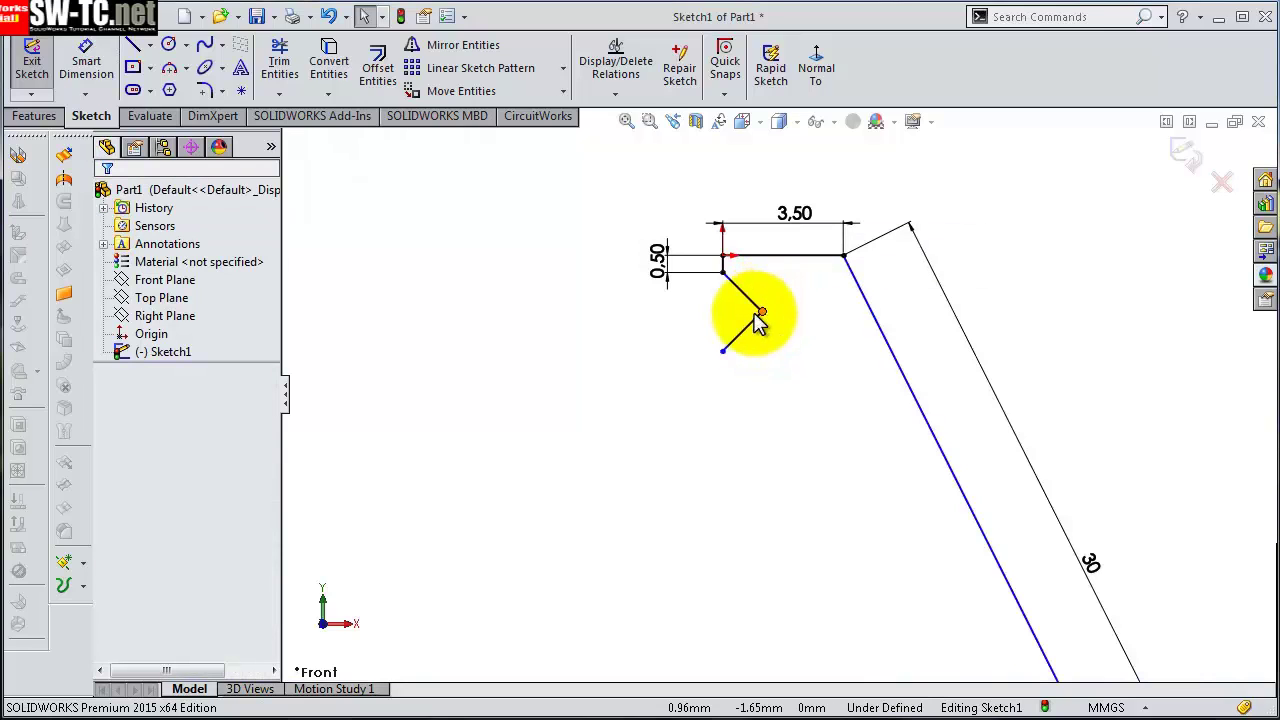
pyautogui.click(756, 326)
pyautogui.click(810, 338)
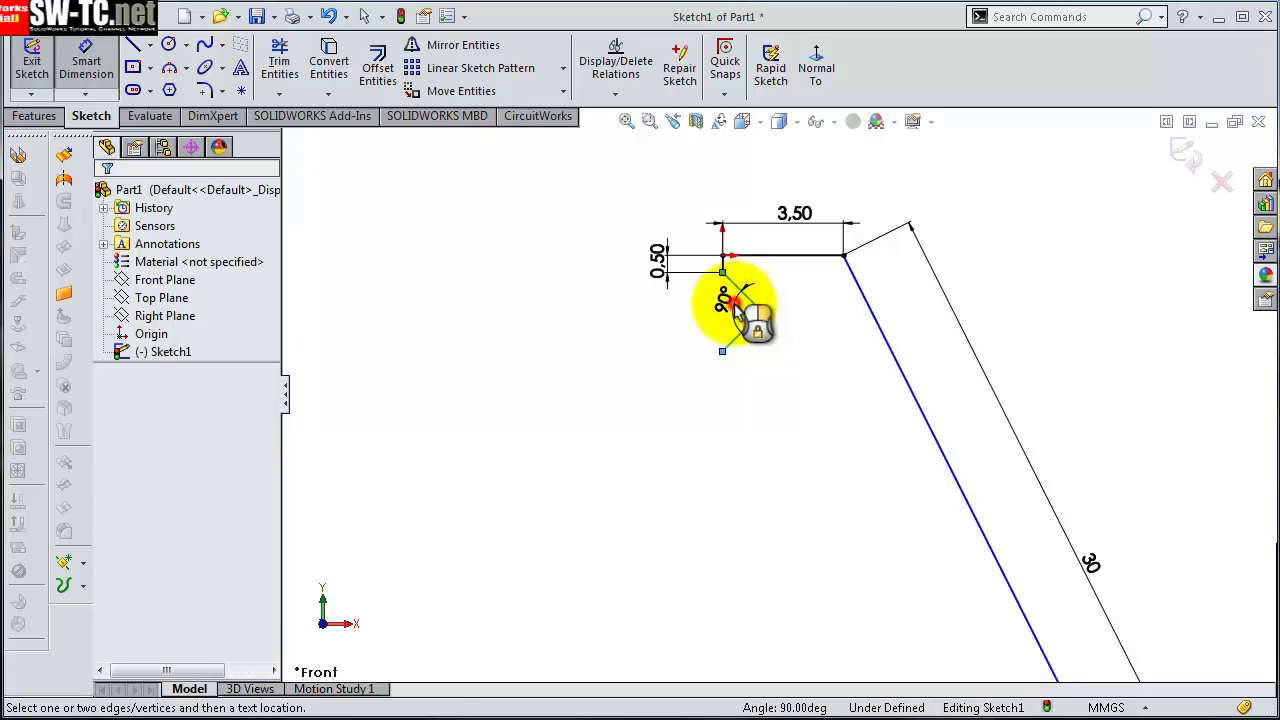
# - Set the tooth angle between the notch lines to 120°
pyautogui.click(737, 309)
pyautogui.write('120')
pyautogui.press('Return')
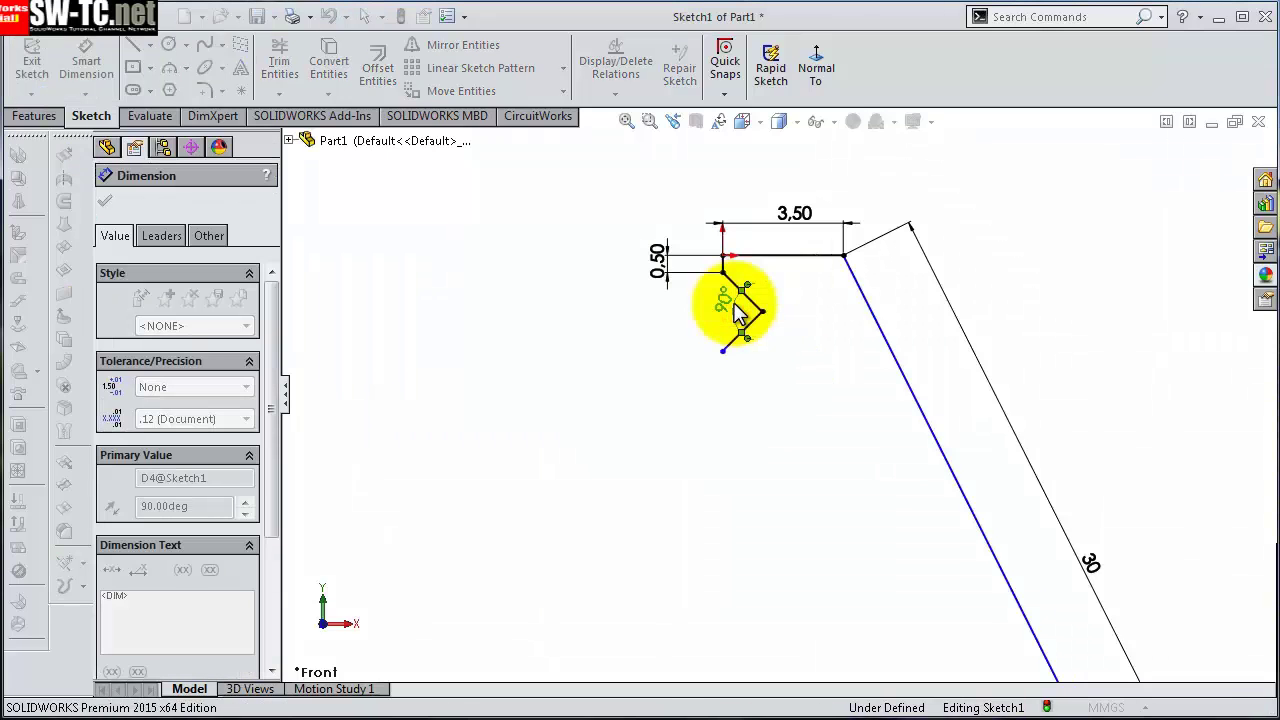
pyautogui.click(638, 368)
pyautogui.scroll(-2, 698, 370)
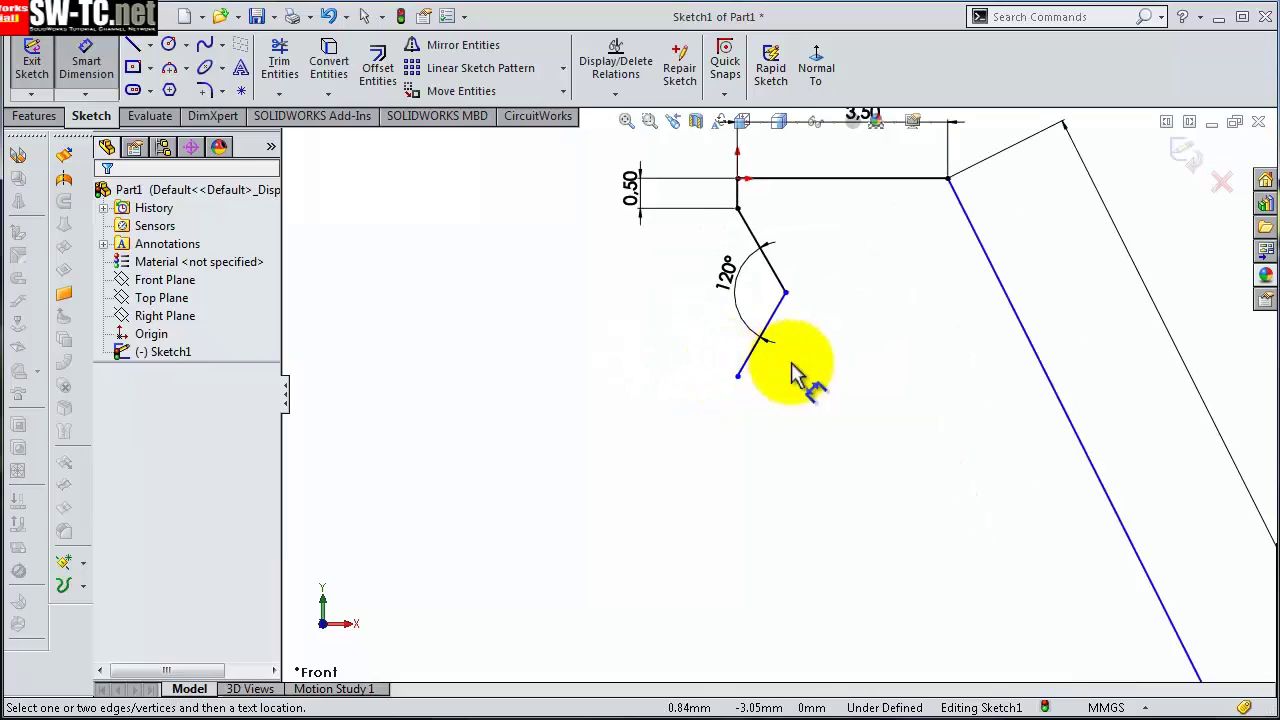
# - Add a 0.50 mm vertical dimension between the tooth's end point and tip
pyautogui.click(738, 378)
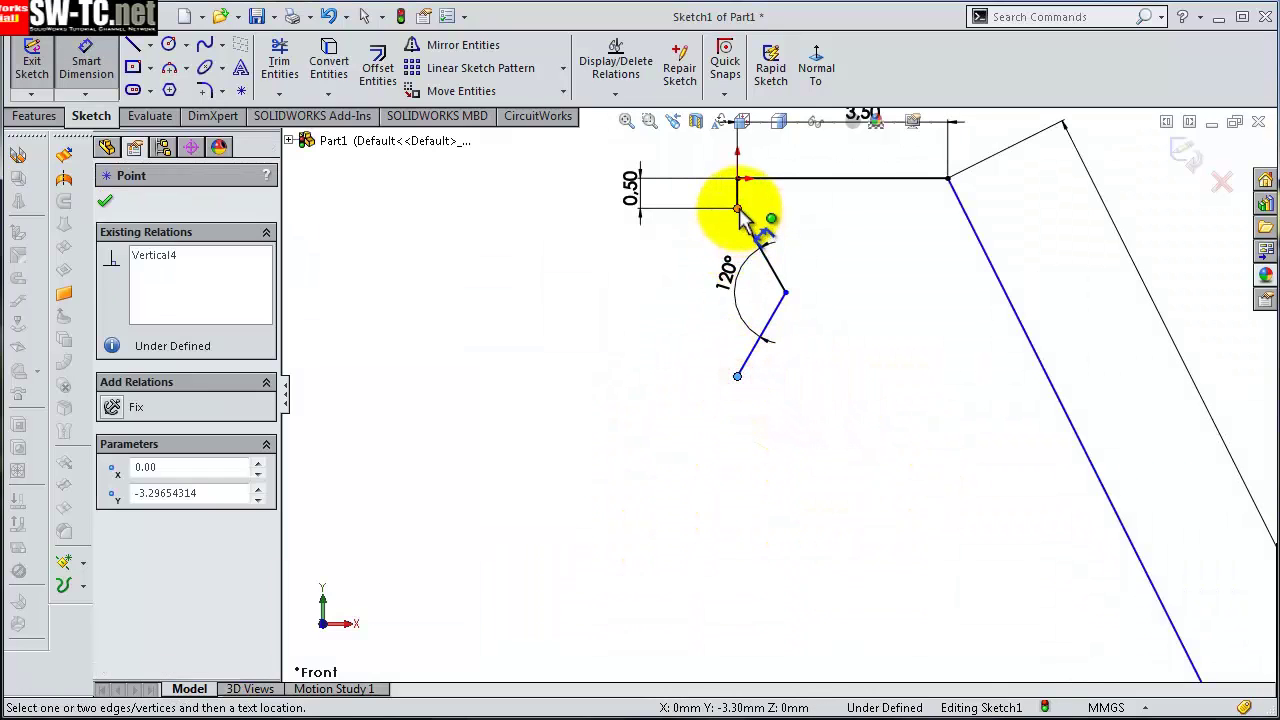
pyautogui.click(738, 209)
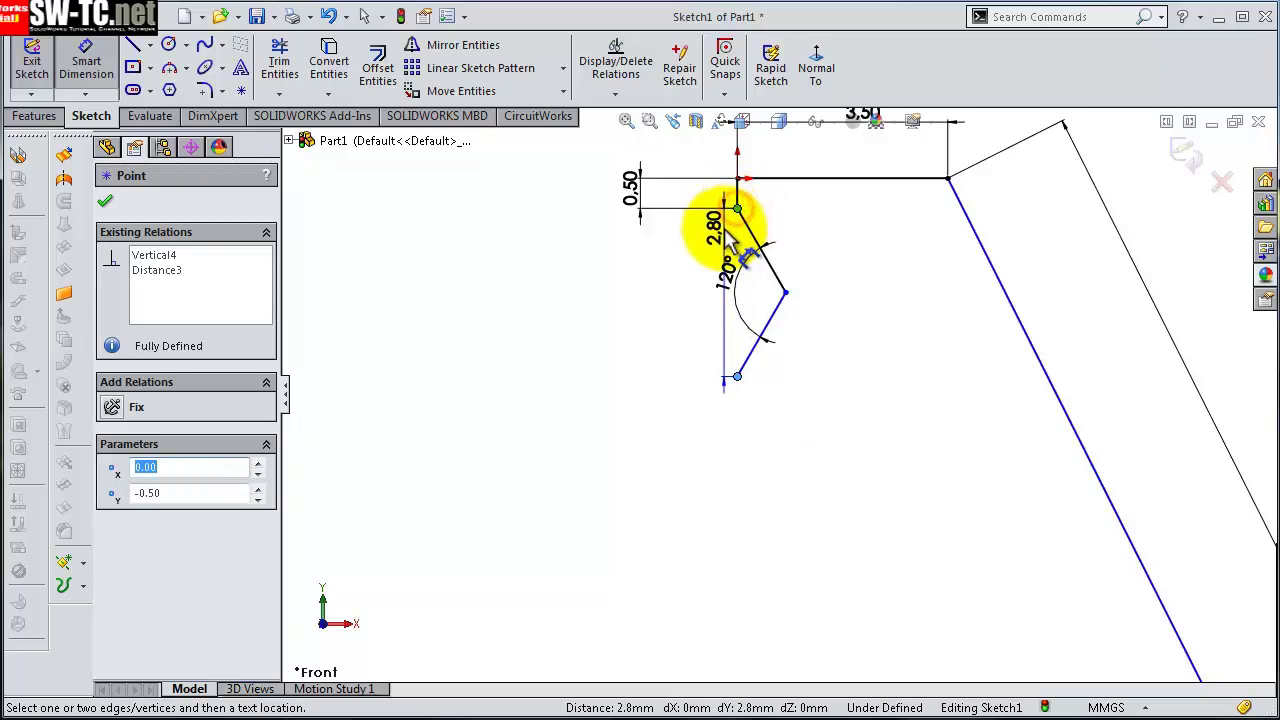
pyautogui.click(697, 287)
pyautogui.write('0,5')
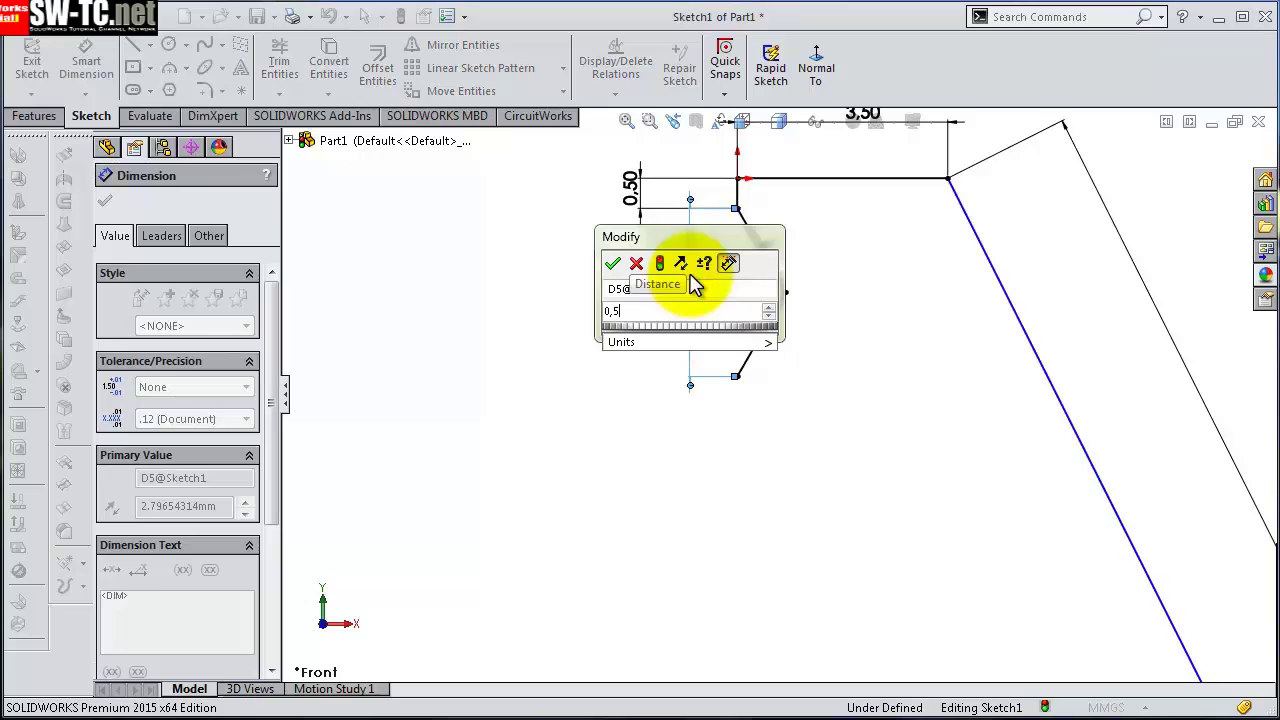
pyautogui.press('Return')
pyautogui.click(543, 277)
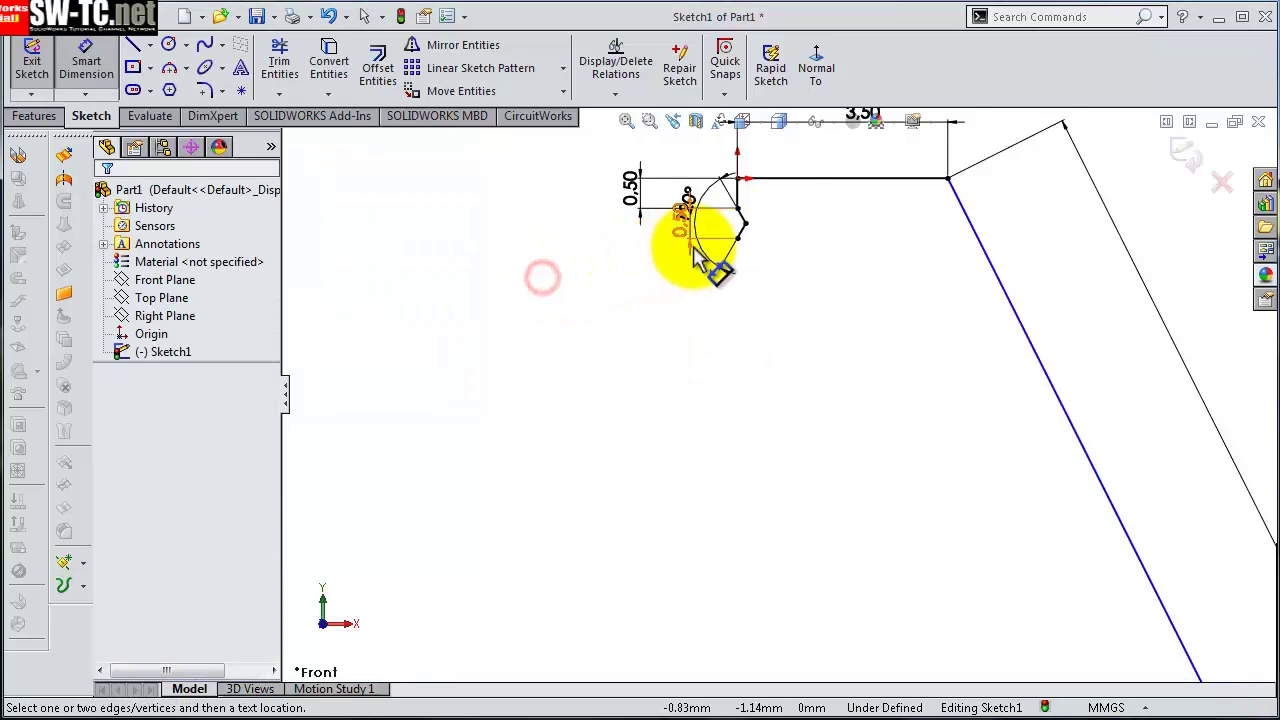
pyautogui.scroll(-3, 771, 214)
pyautogui.scroll(1, 706, 270)
# - Move both 0.50 dimensions to the right side of the tooth
pyautogui.moveTo(612, 275); pyautogui.dragTo(900, 305)
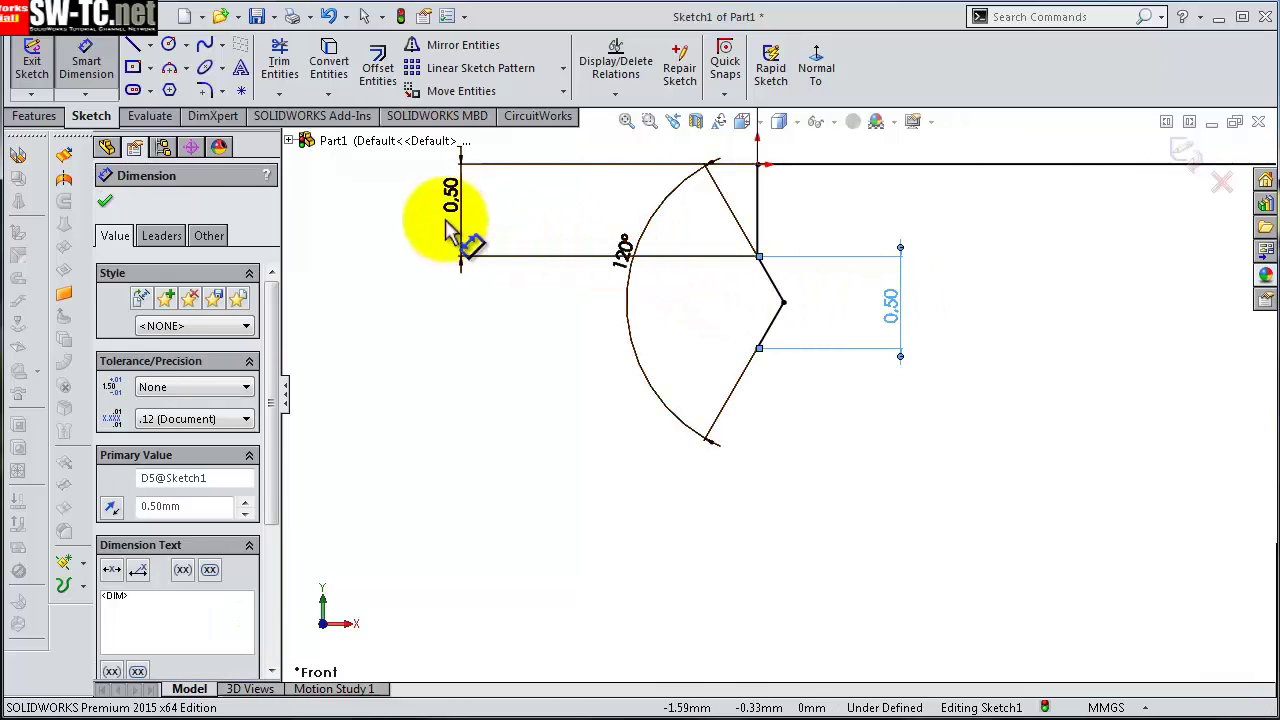
pyautogui.moveTo(452, 200)
pyautogui.mouseDown()
pyautogui.moveTo(968, 228)
pyautogui.moveTo(905, 222)
pyautogui.mouseUp()
pyautogui.click(1000, 342)
pyautogui.scroll(3, 978, 400)
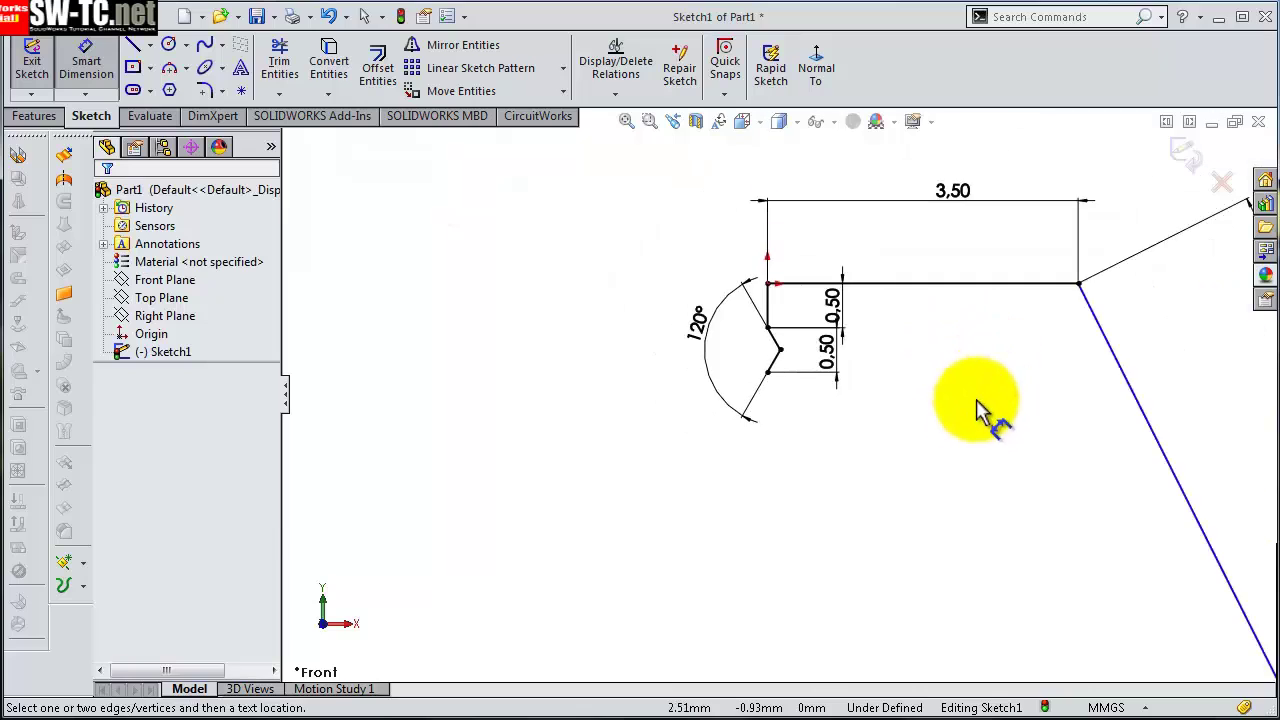
pyautogui.scroll(-3, 978, 410)
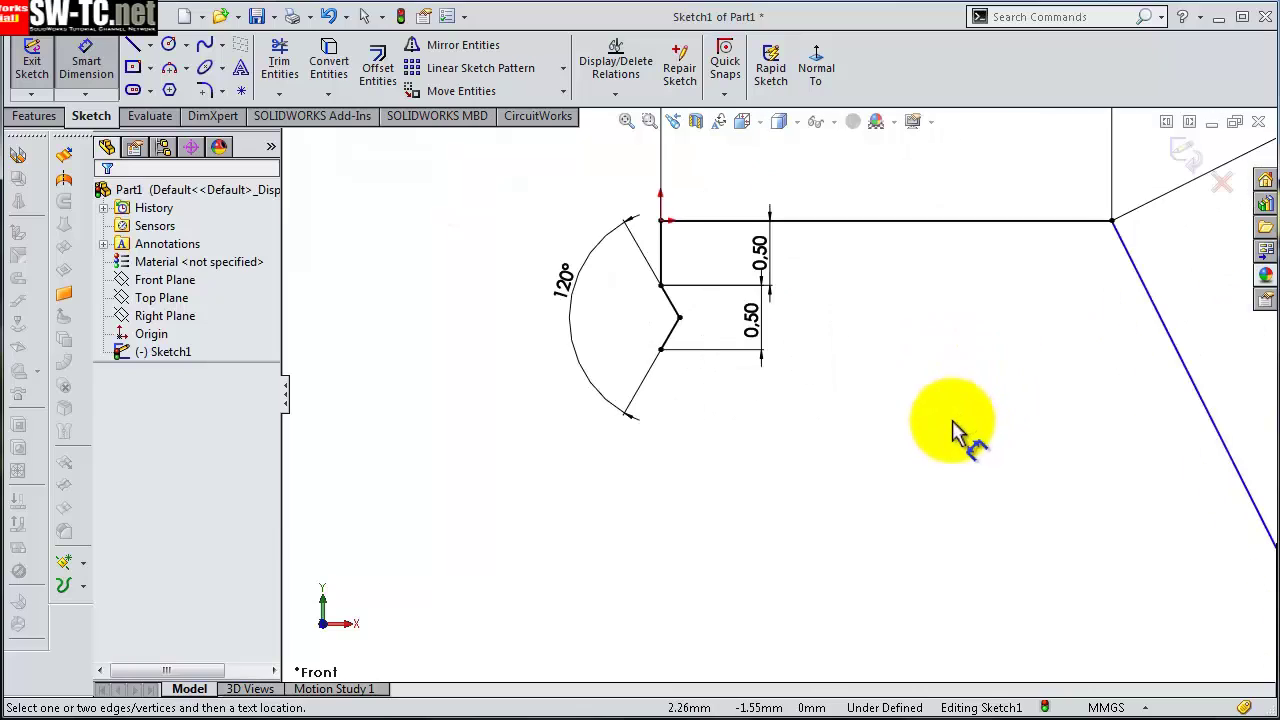
# - Set up a Linear Sketch Pattern: 1 copy in Direction 1, 25 at 0.5 mm downward in Direction 2
pyautogui.click(563, 70)
pyautogui.click(555, 88)
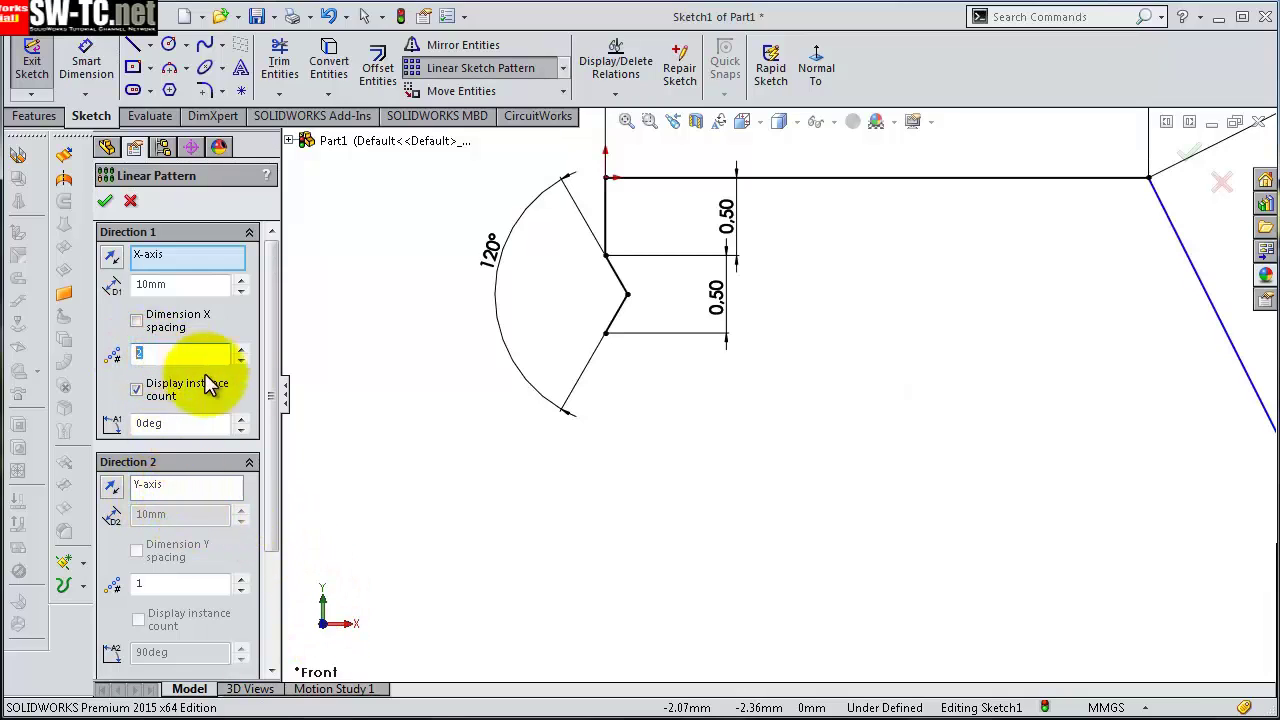
pyautogui.click(241, 359)
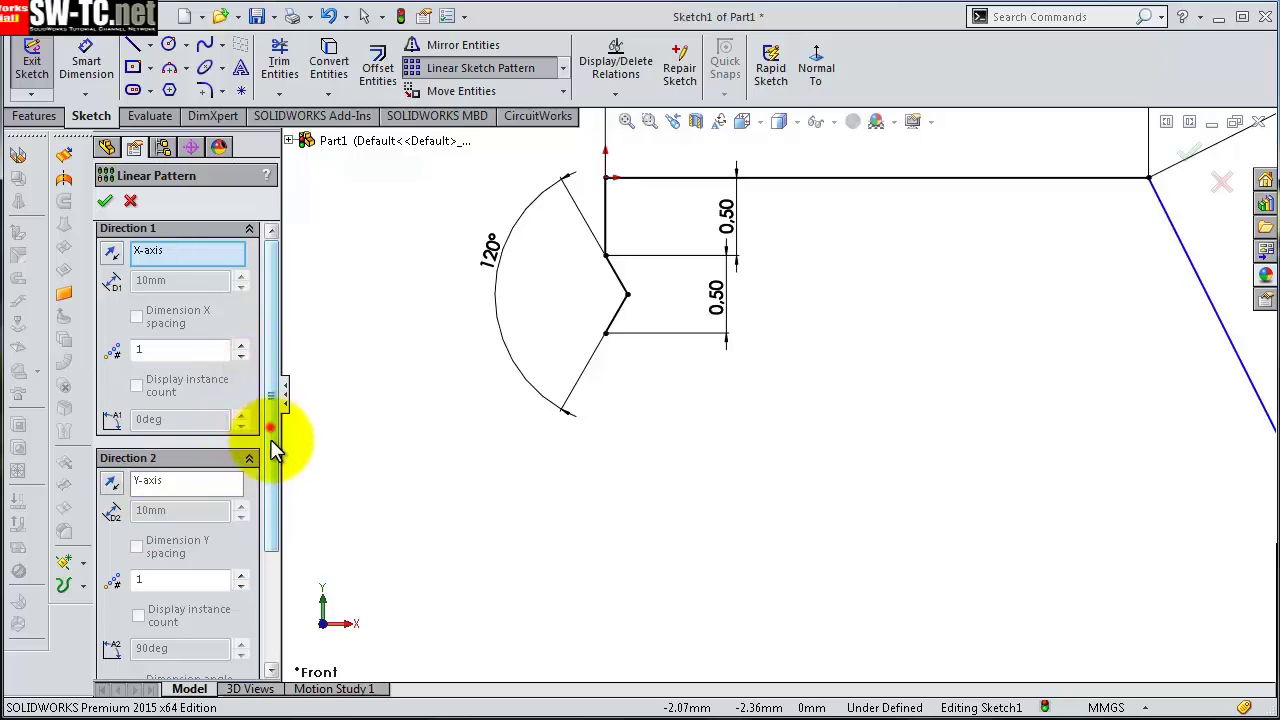
pyautogui.moveTo(270, 439); pyautogui.dragTo(277, 518)
pyautogui.click(157, 450)
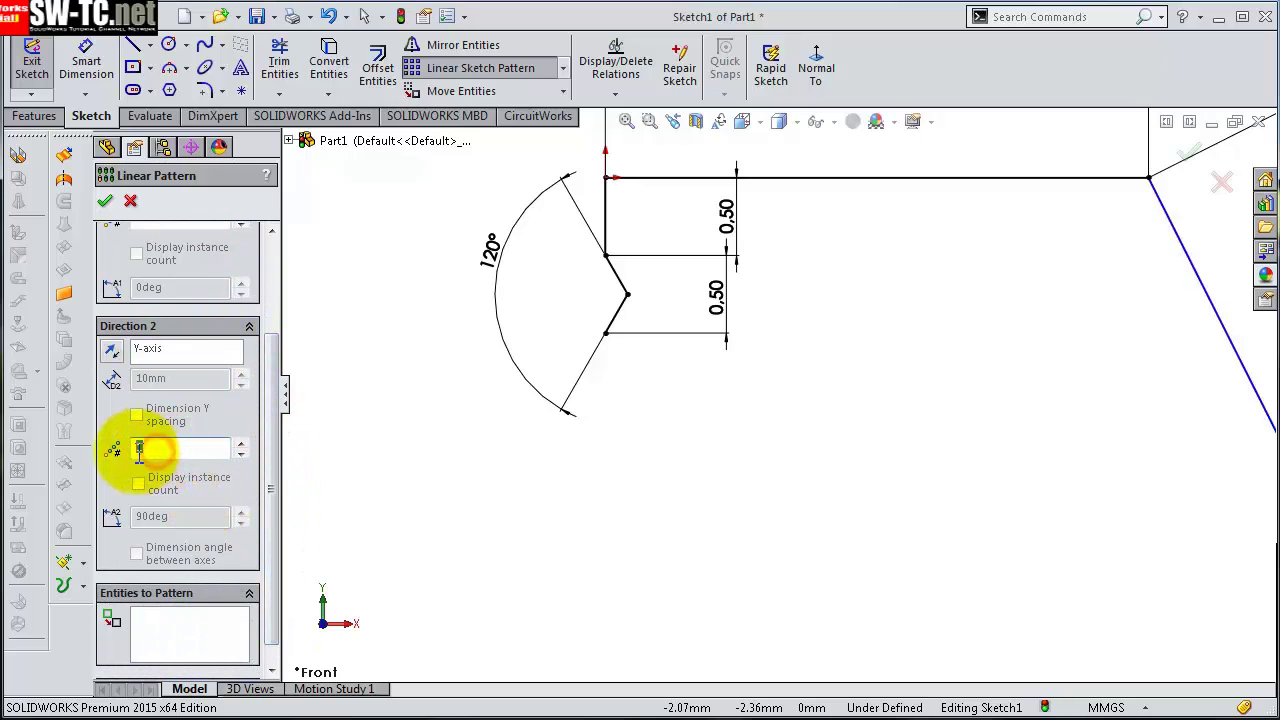
pyautogui.write('25')
pyautogui.click(118, 484)
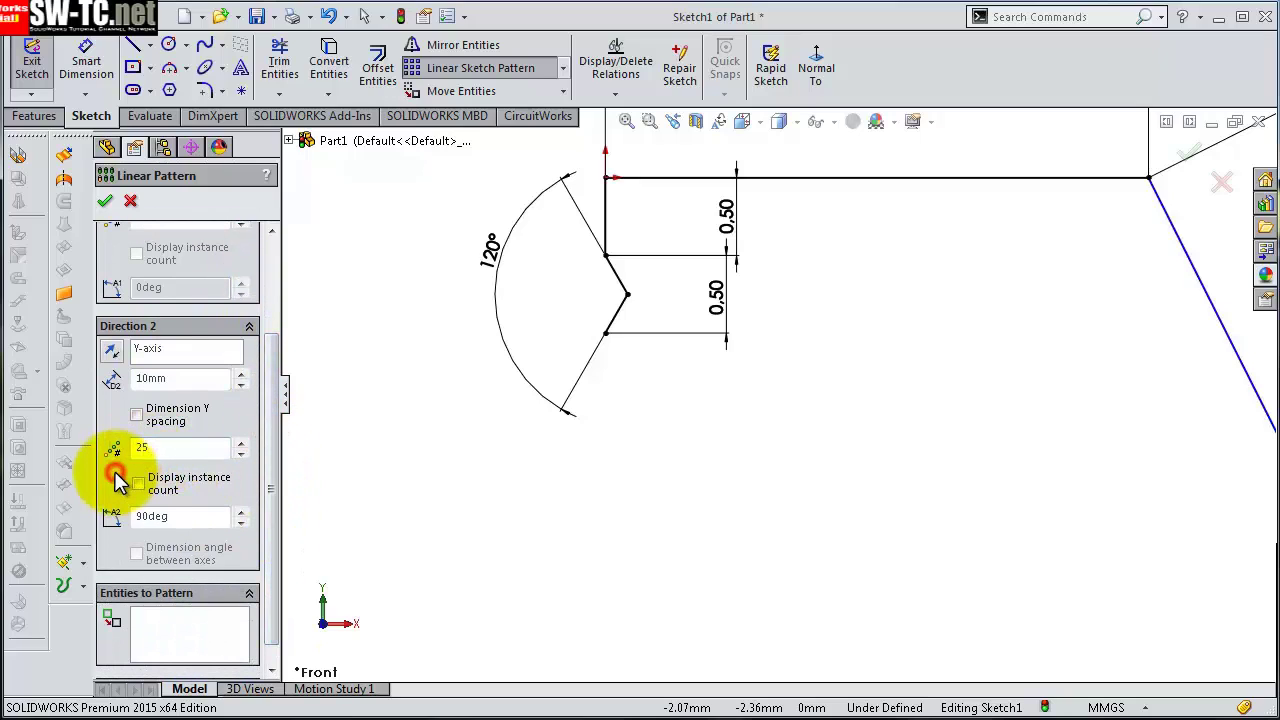
pyautogui.click(176, 378)
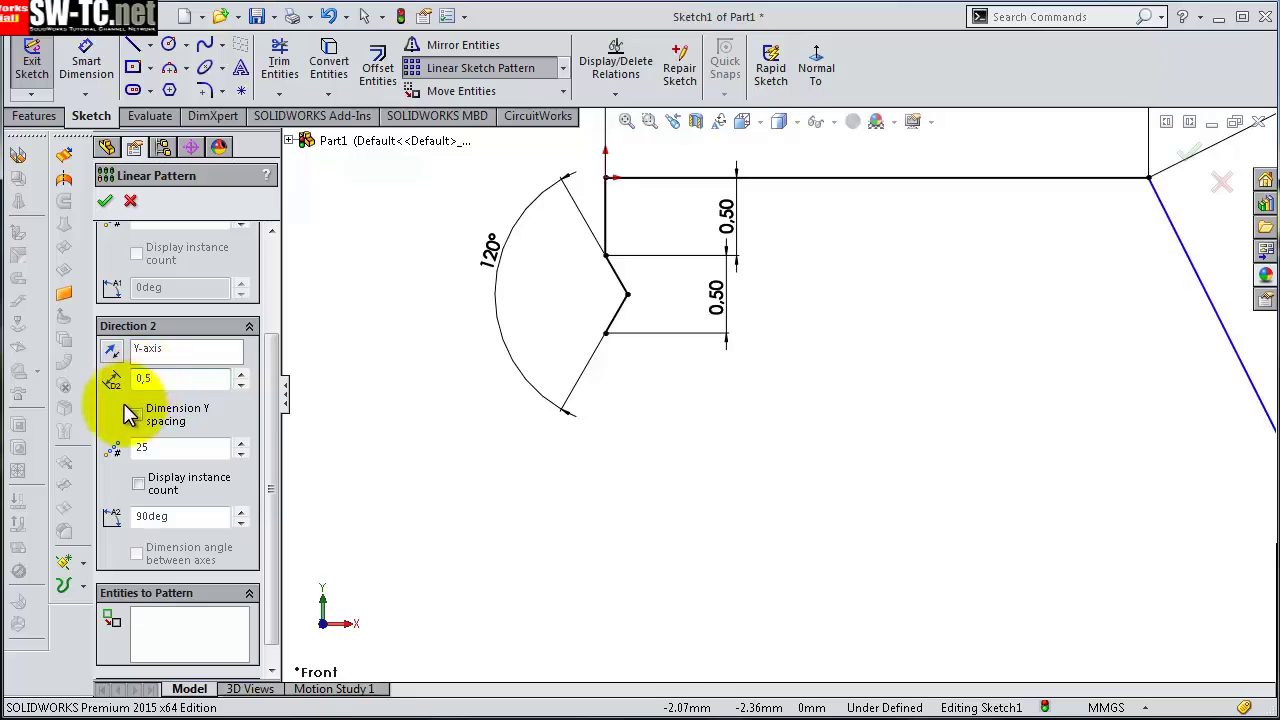
pyautogui.scroll(2, 620, 330)
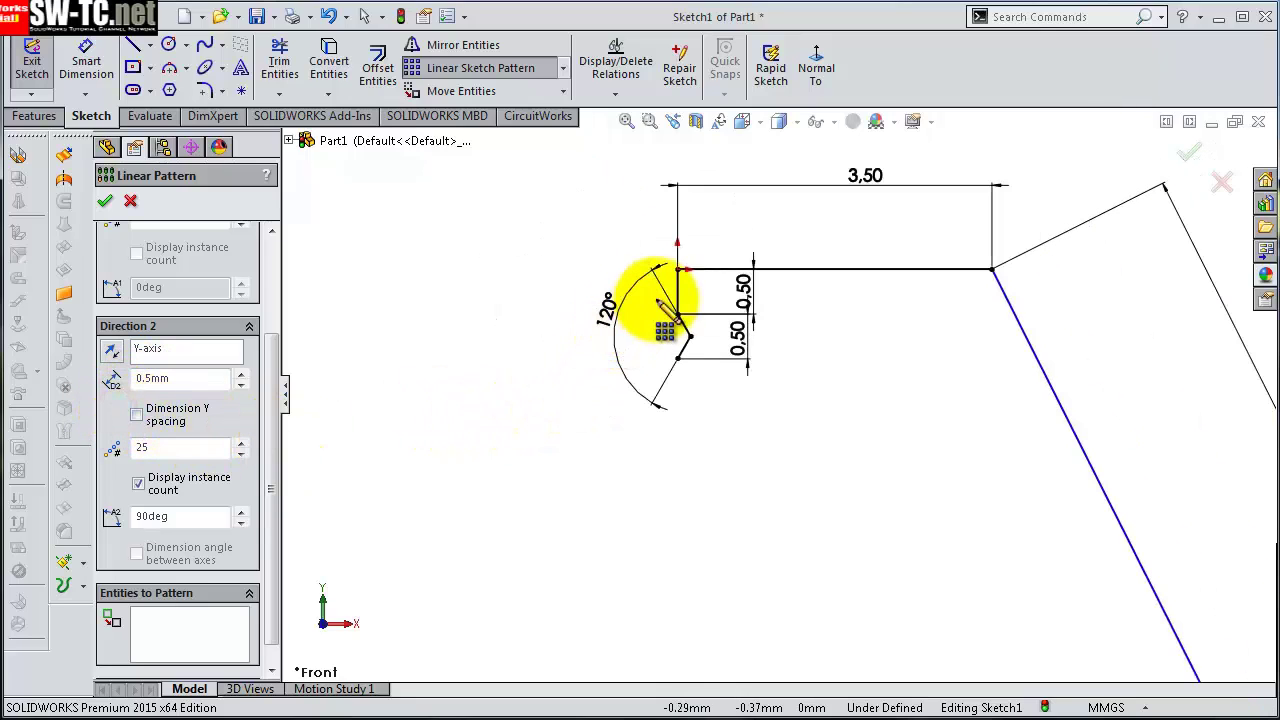
pyautogui.click(681, 305)
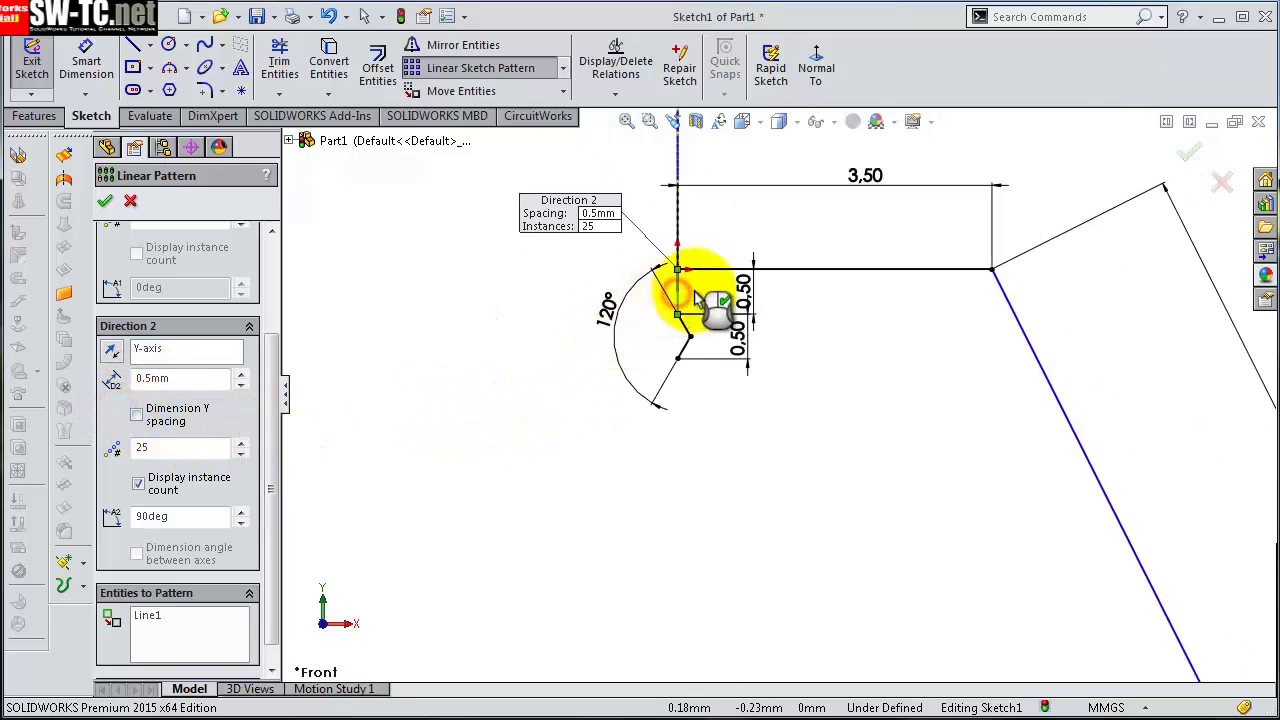
pyautogui.scroll(2, 729, 286)
pyautogui.scroll(-2, 777, 262)
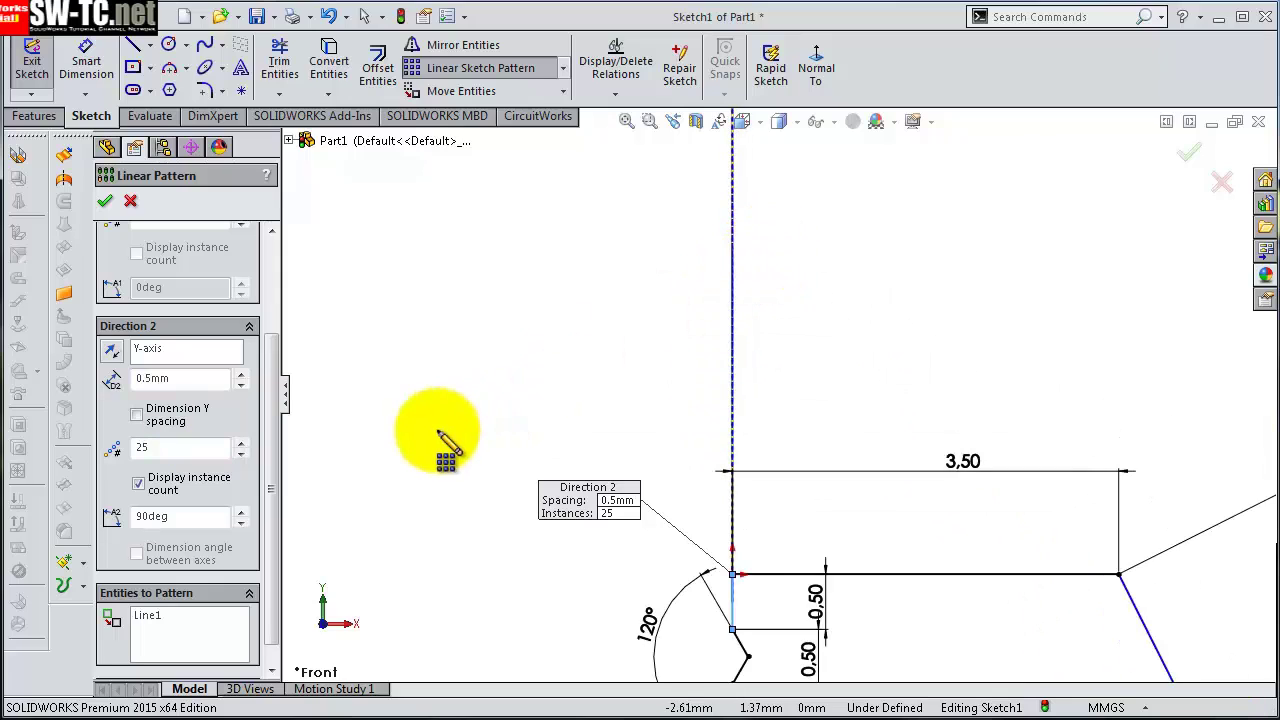
pyautogui.click(110, 352)
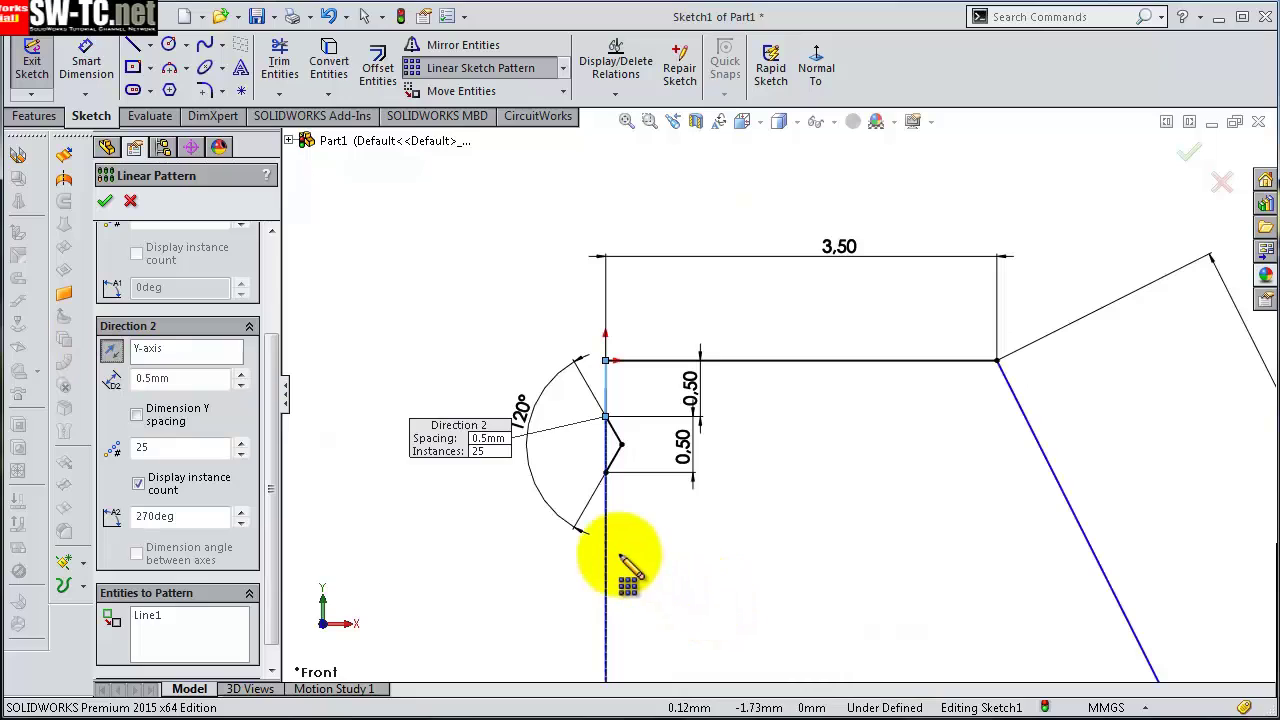
# - Swap the wrongly picked line for the two tooth lines, Line5 and Line6, and confirm the pattern
pyautogui.rightClick(210, 637)
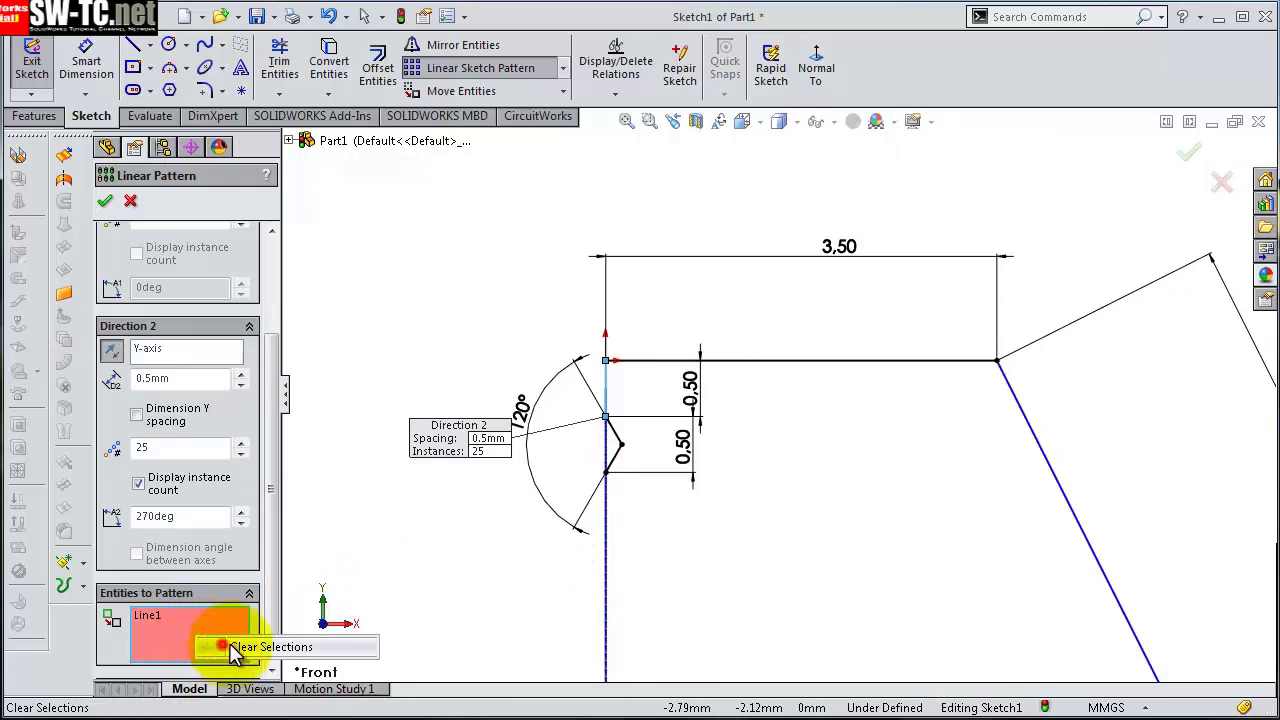
pyautogui.click(232, 652)
pyautogui.scroll(-3, 565, 445)
pyautogui.click(686, 432)
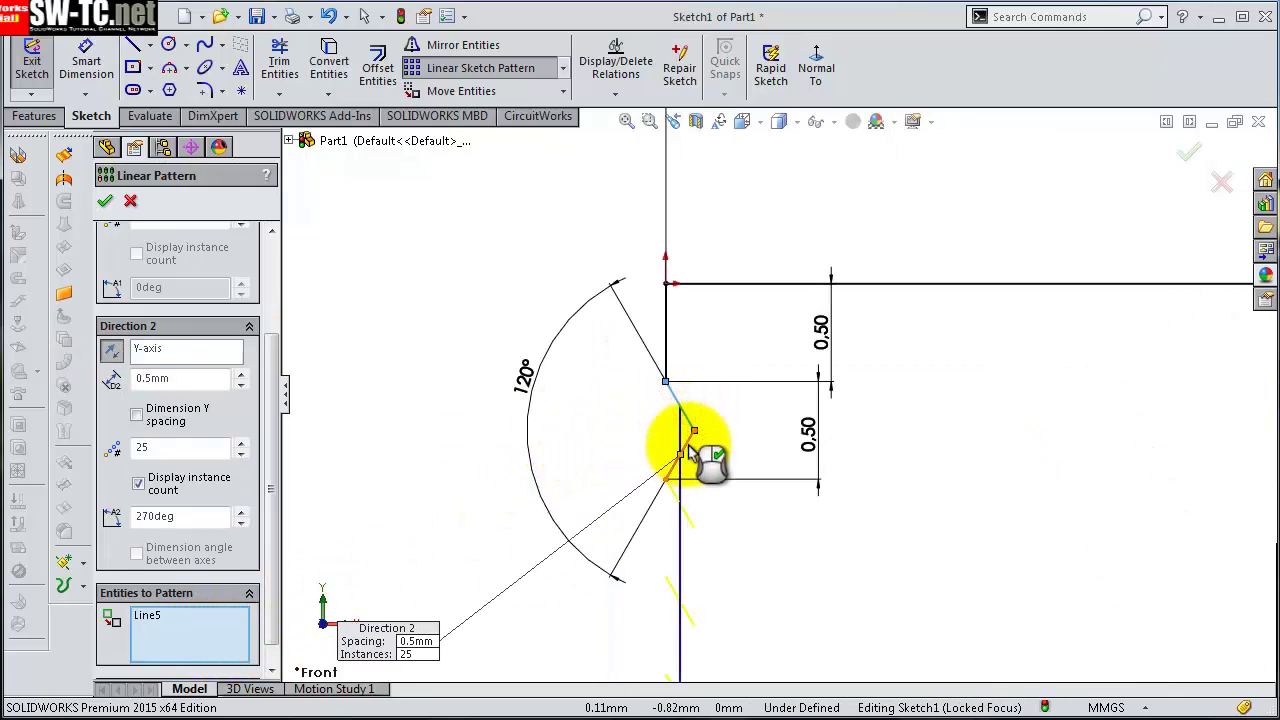
pyautogui.click(688, 447)
pyautogui.scroll(-2, 745, 560)
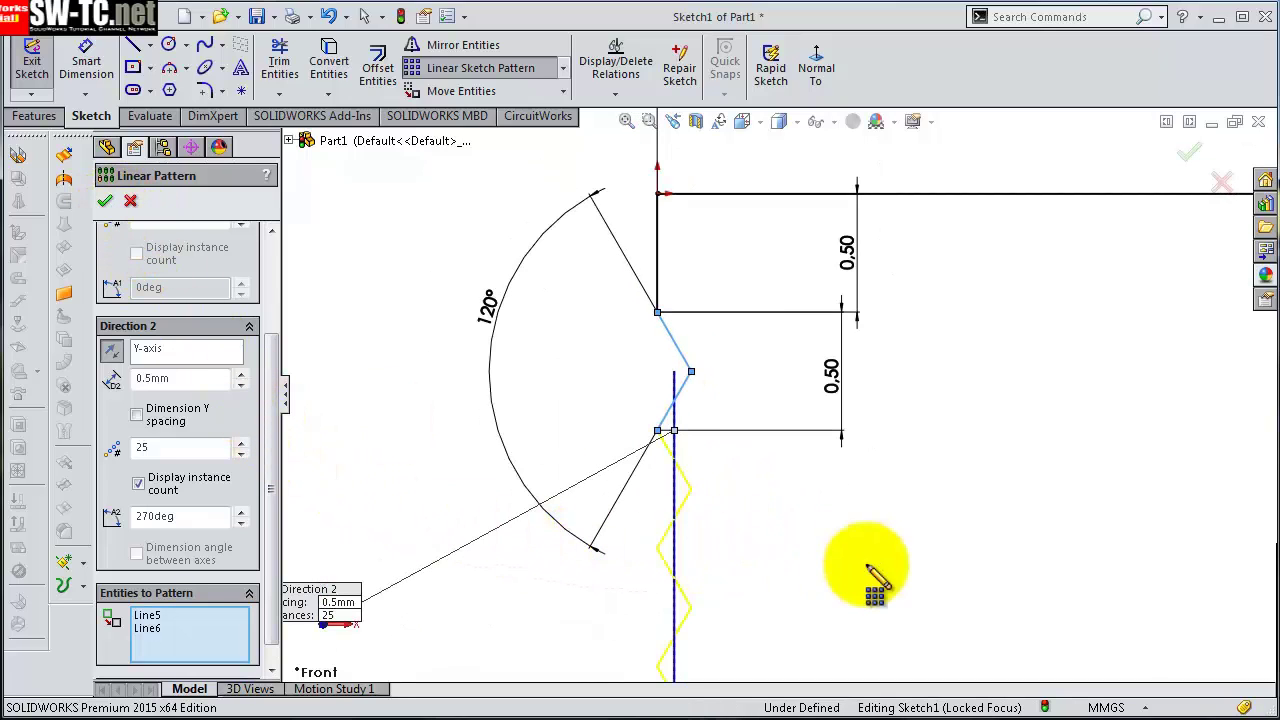
pyautogui.scroll(3, 866, 575)
pyautogui.scroll(2, 863, 591)
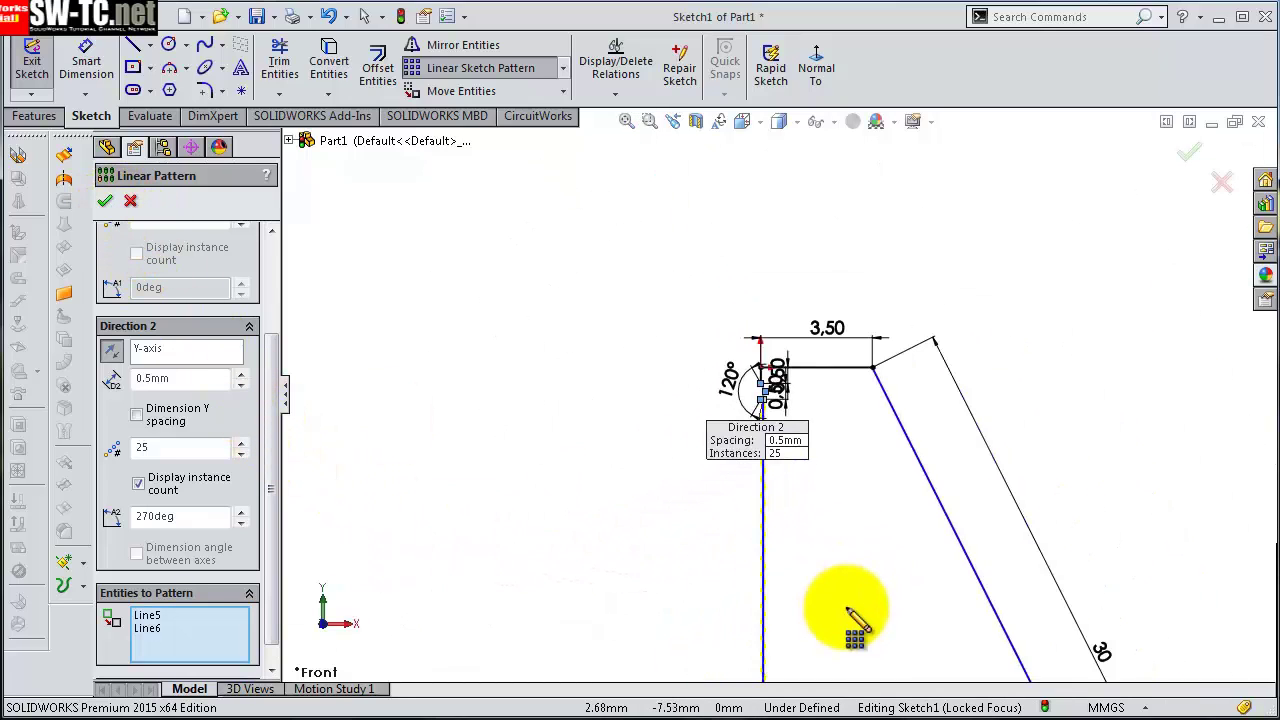
pyautogui.click(105, 203)
# - Check the patterned zigzag and its 25-instance count, zooming around the lower sketch
pyautogui.scroll(-2, 766, 343)
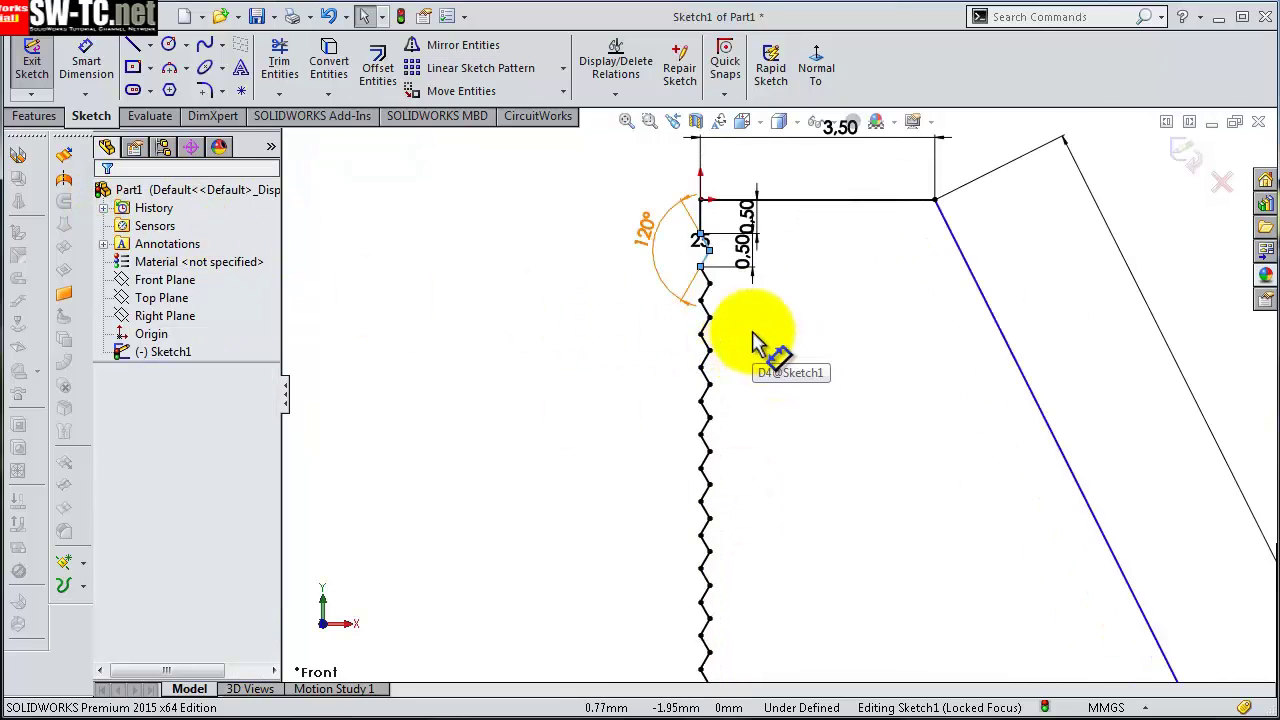
pyautogui.scroll(-3, 752, 335)
pyautogui.click(666, 196)
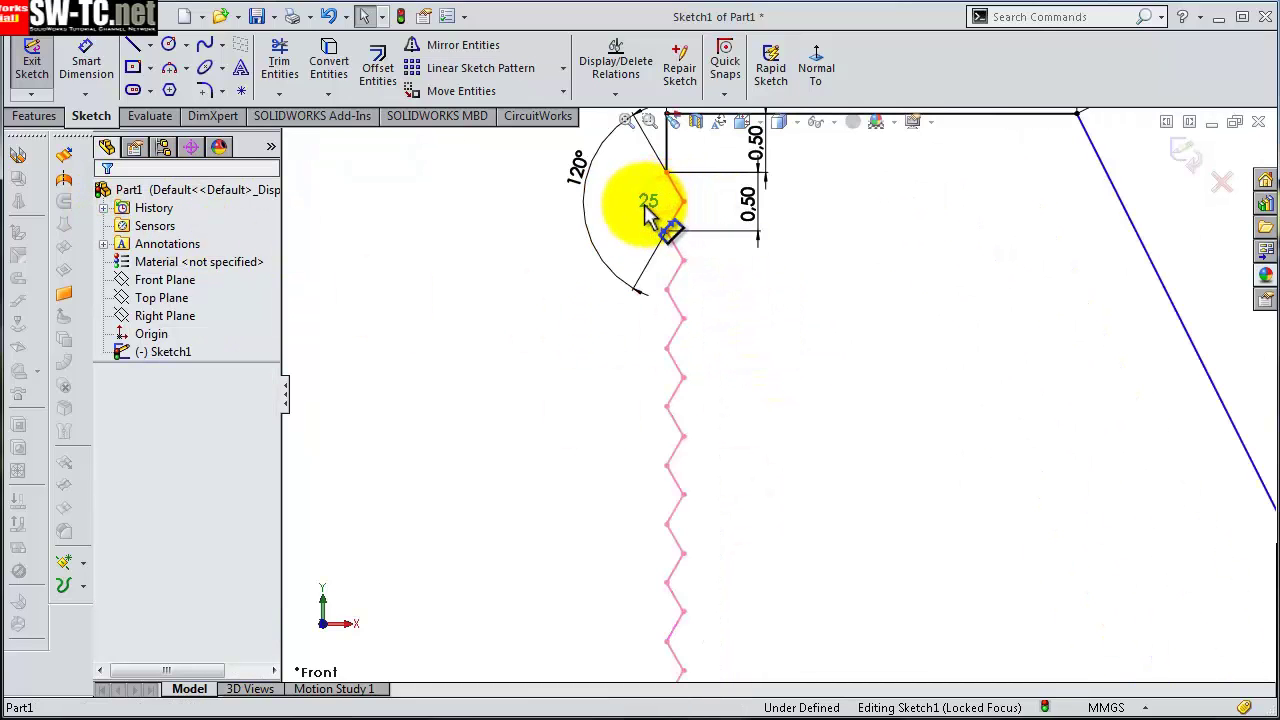
pyautogui.click(648, 205)
pyautogui.click(834, 378)
pyautogui.scroll(2, 834, 420)
pyautogui.scroll(2, 842, 520)
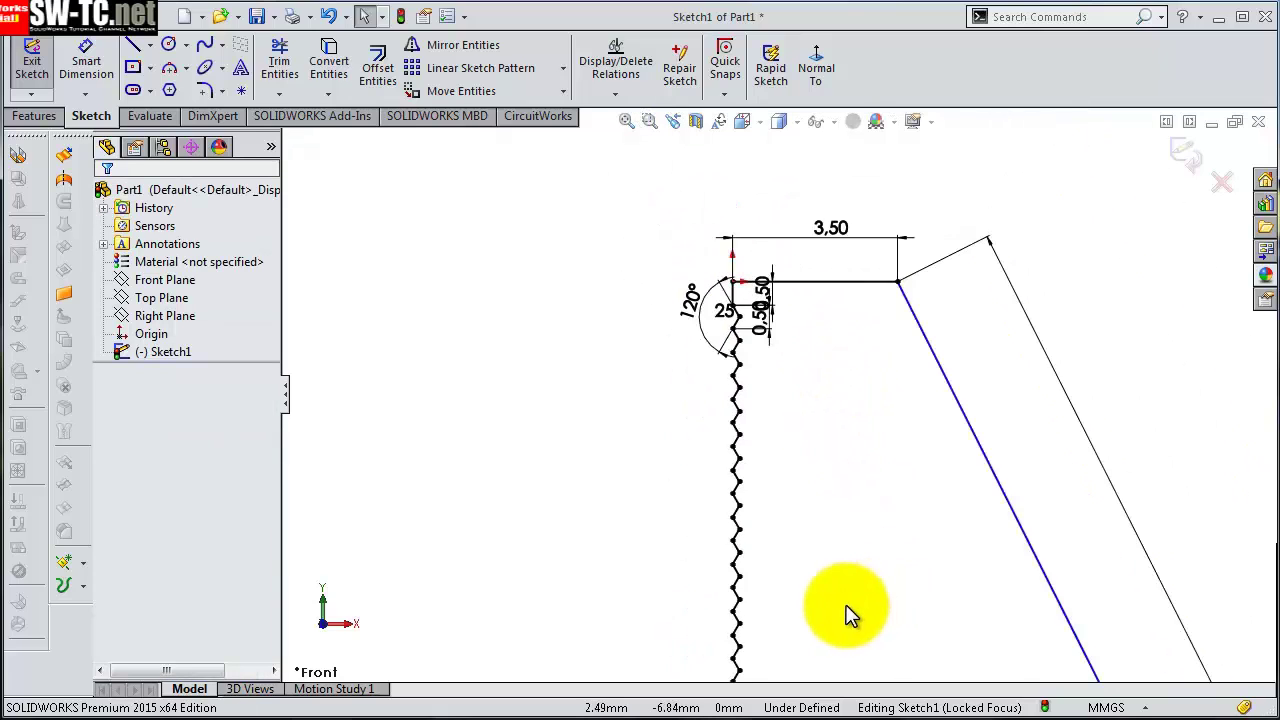
pyautogui.scroll(-1, 830, 620)
pyautogui.scroll(2, 800, 610)
pyautogui.scroll(-3, 775, 560)
pyautogui.scroll(-1, 760, 480)
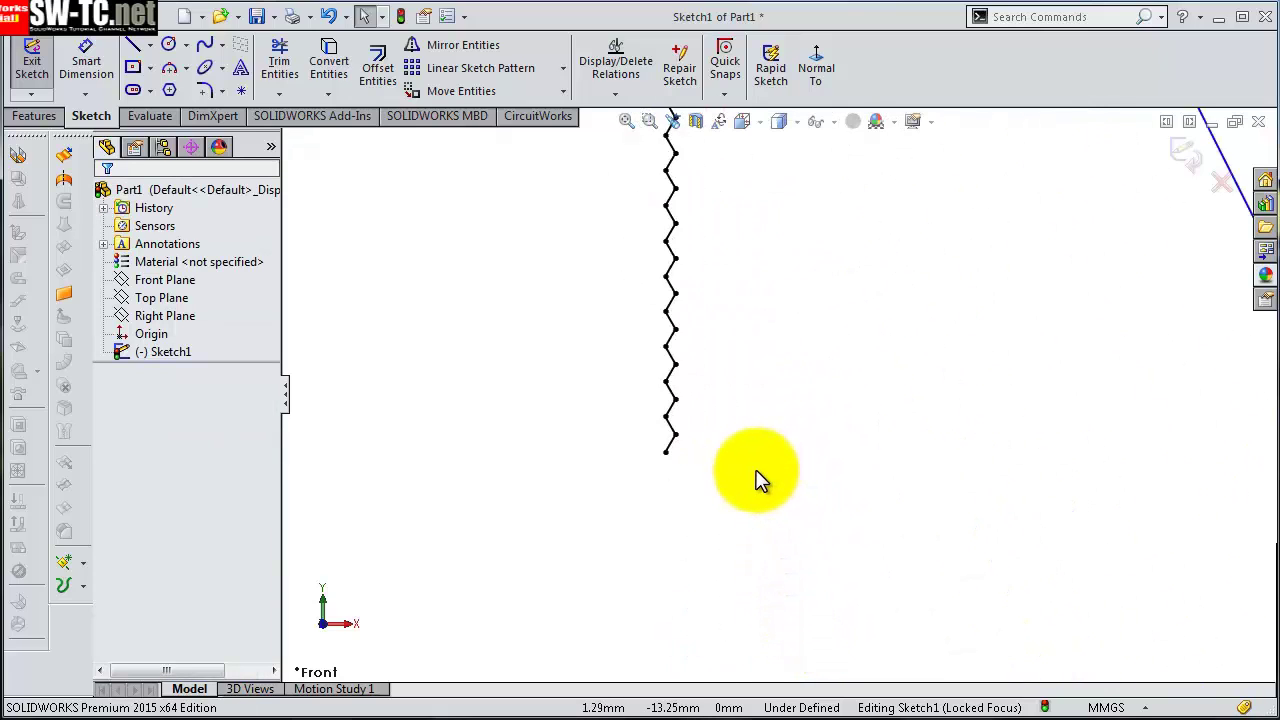
pyautogui.scroll(-1, 757, 478)
pyautogui.scroll(-1, 770, 460)
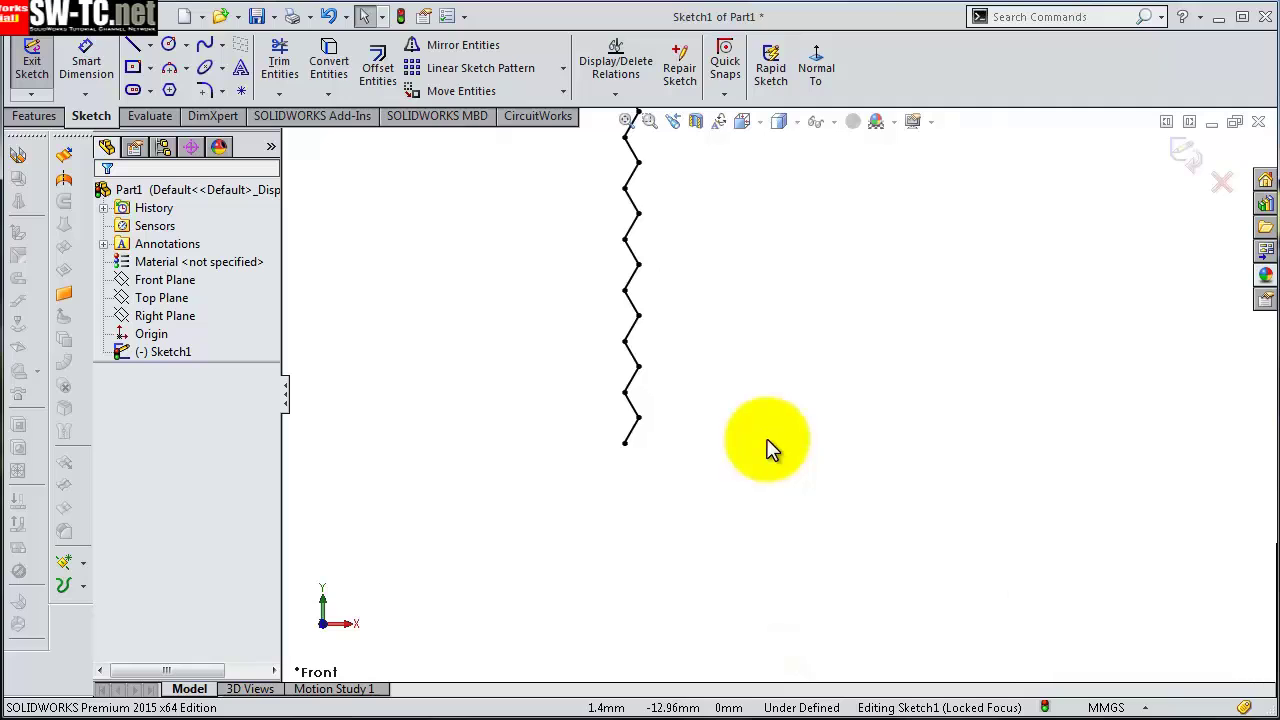
# - Draw a centerline down from the zigzag's lower end and a short horizontal line off it
pyautogui.press('s')
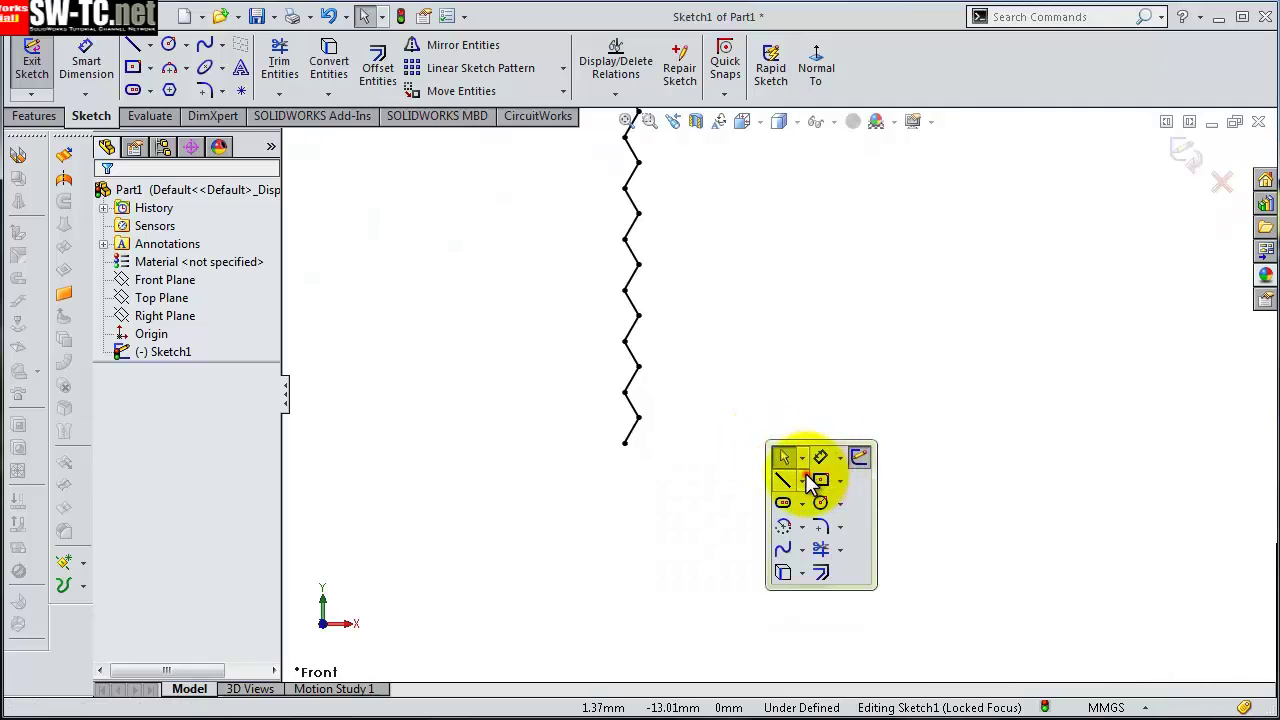
pyautogui.click(808, 481)
pyautogui.click(820, 523)
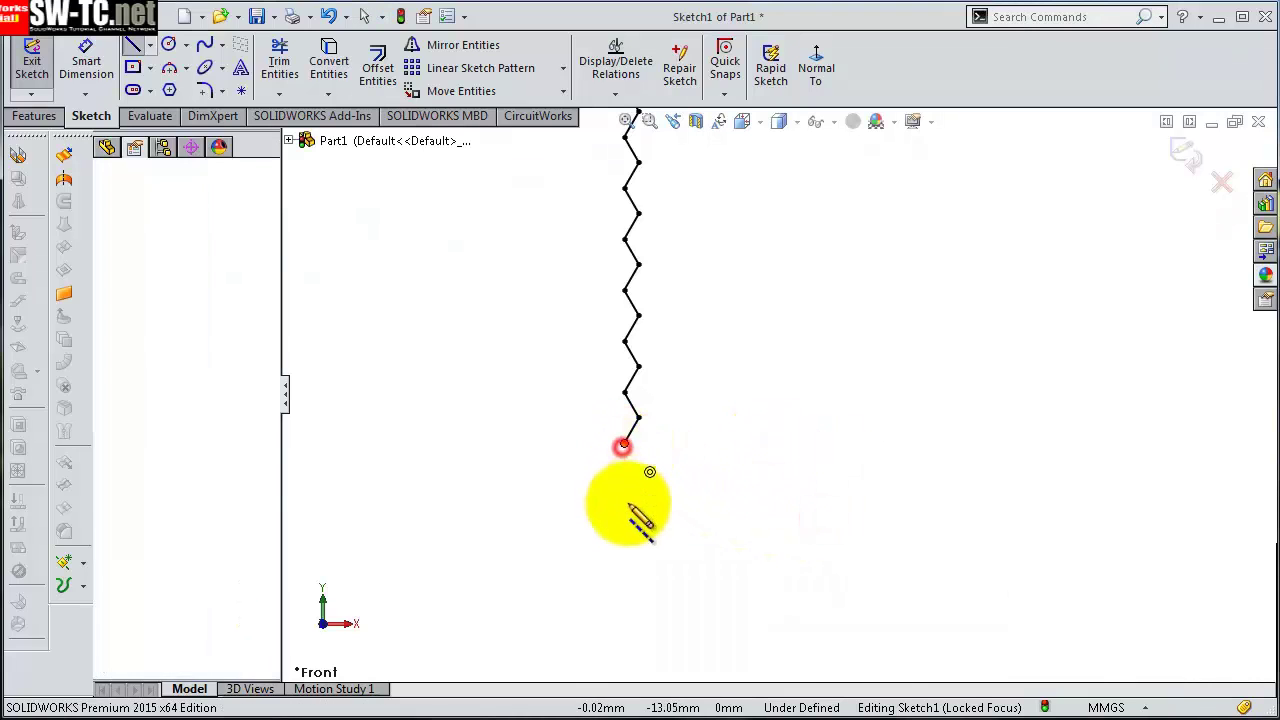
pyautogui.moveTo(628, 505); pyautogui.dragTo(717, 613)
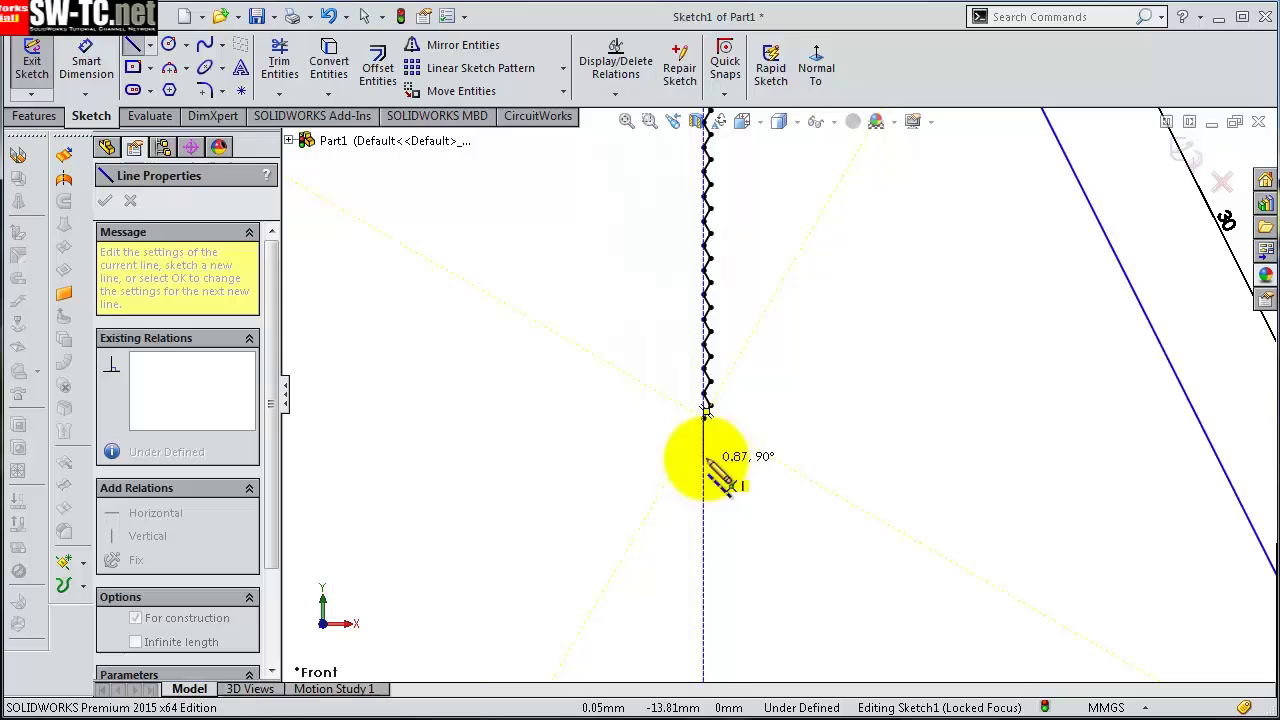
pyautogui.click(703, 617)
pyautogui.doubleClick(714, 628)
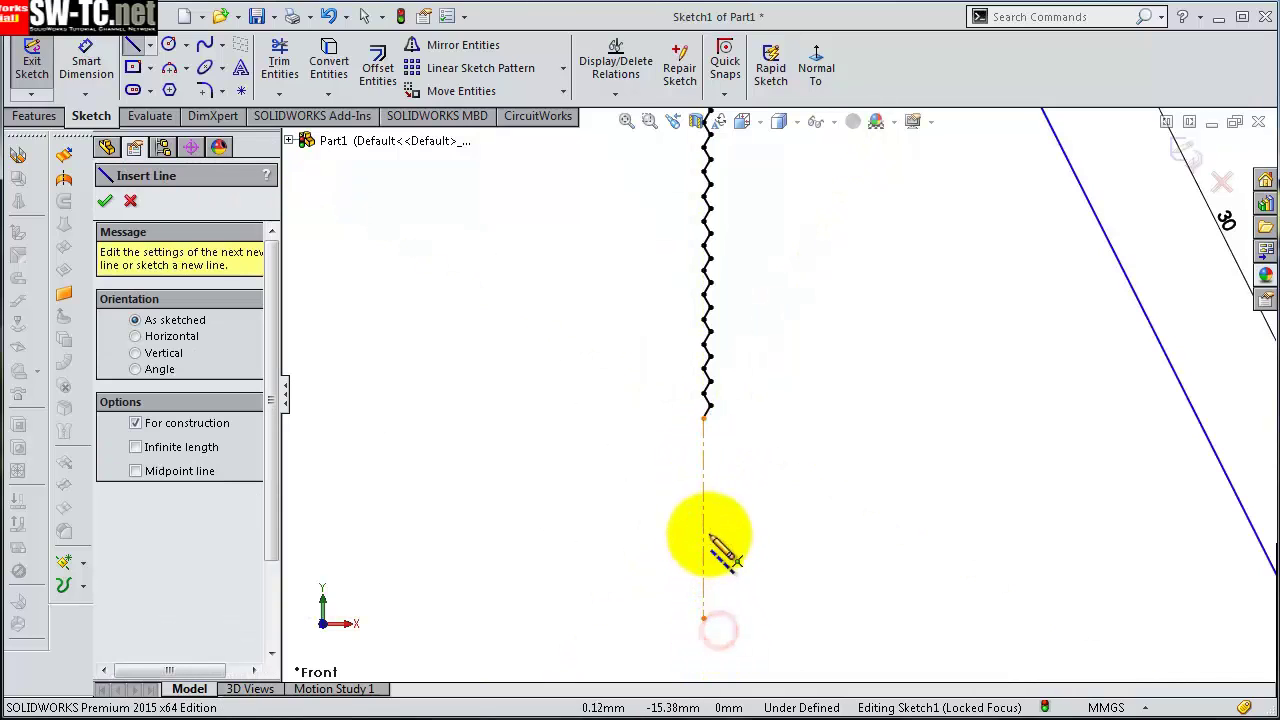
pyautogui.click(703, 518)
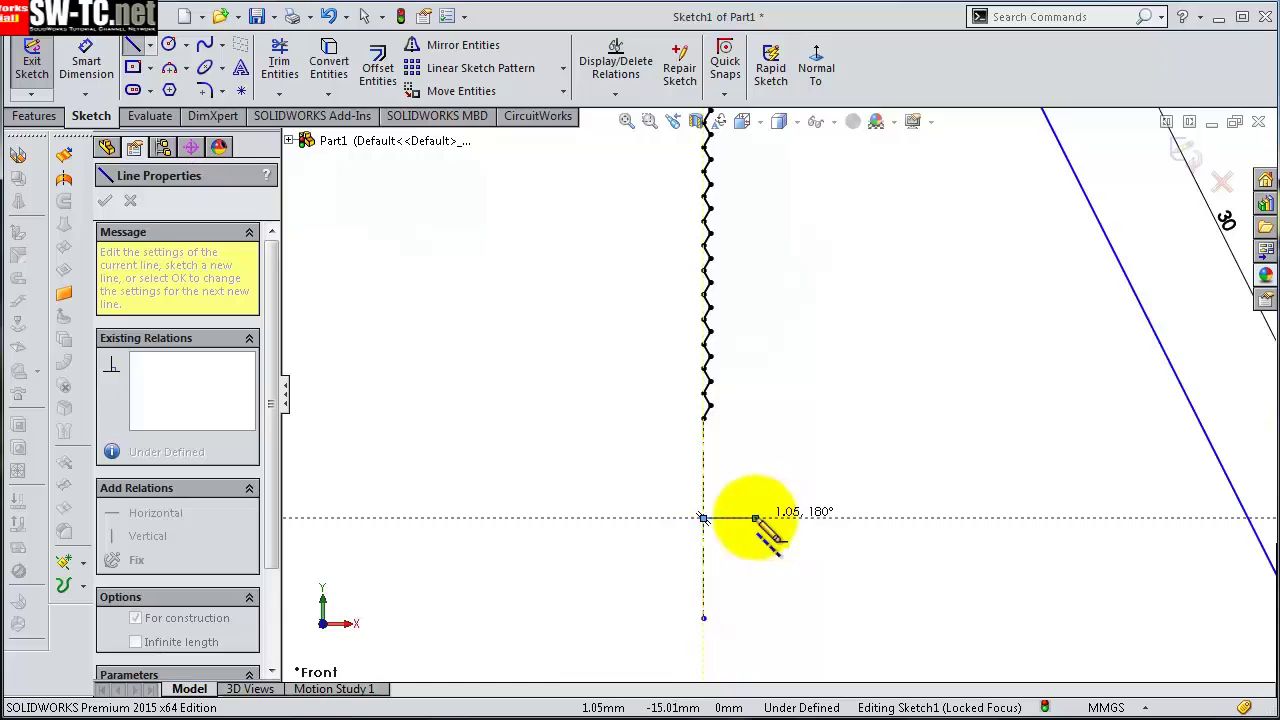
pyautogui.doubleClick(756, 520)
# - Dimension the short horizontal line to 2 mm and the lower vertical span to 10 mm
pyautogui.press('s')
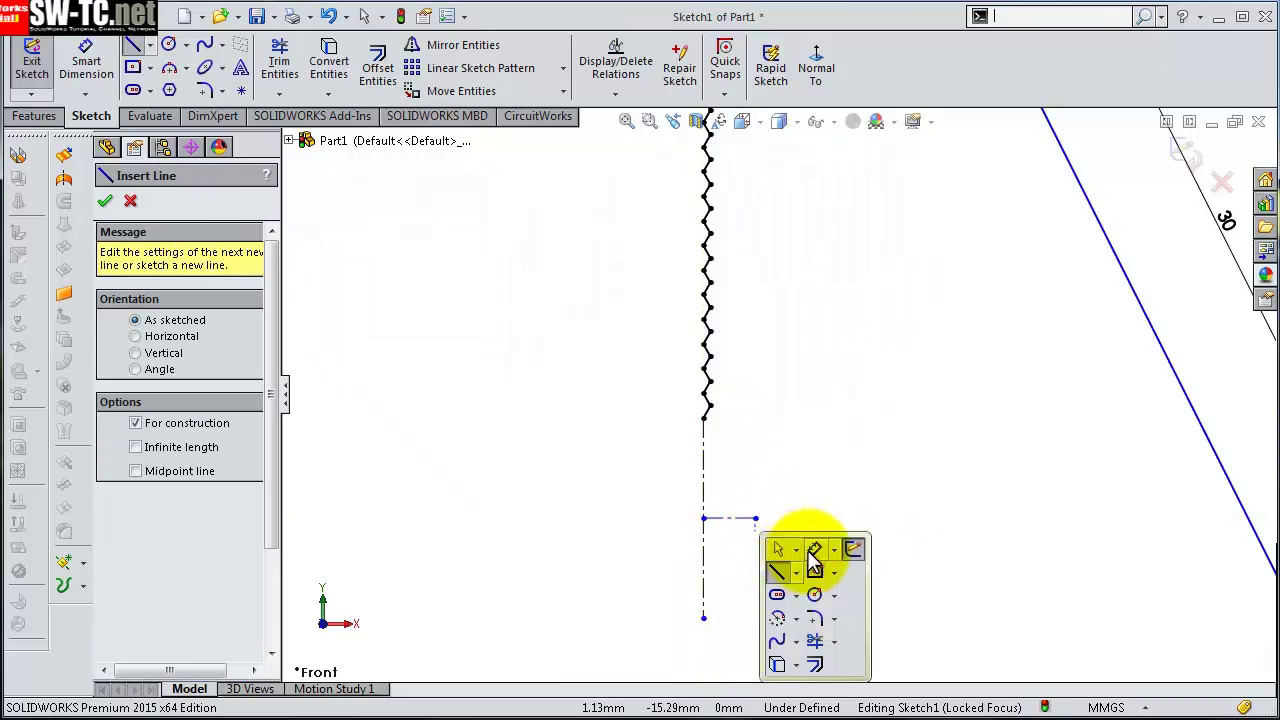
pyautogui.click(809, 549)
pyautogui.click(745, 519)
pyautogui.click(790, 541)
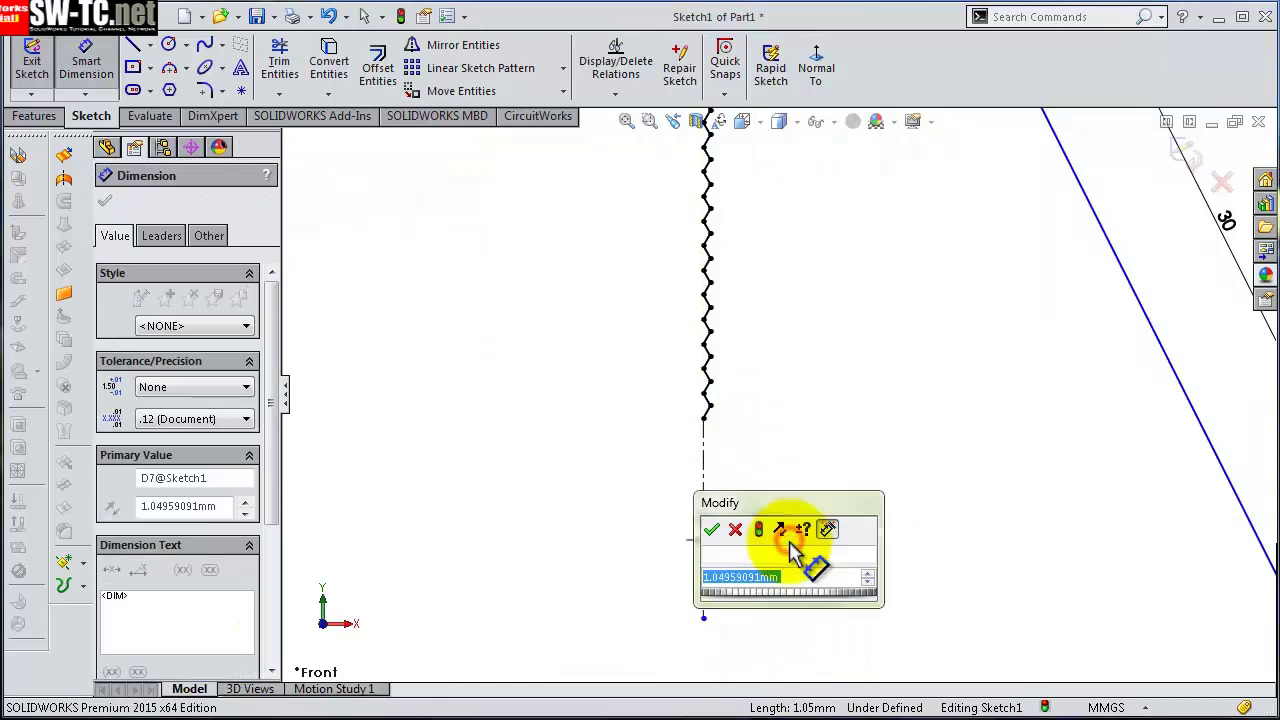
pyautogui.write('2')
pyautogui.press('Return')
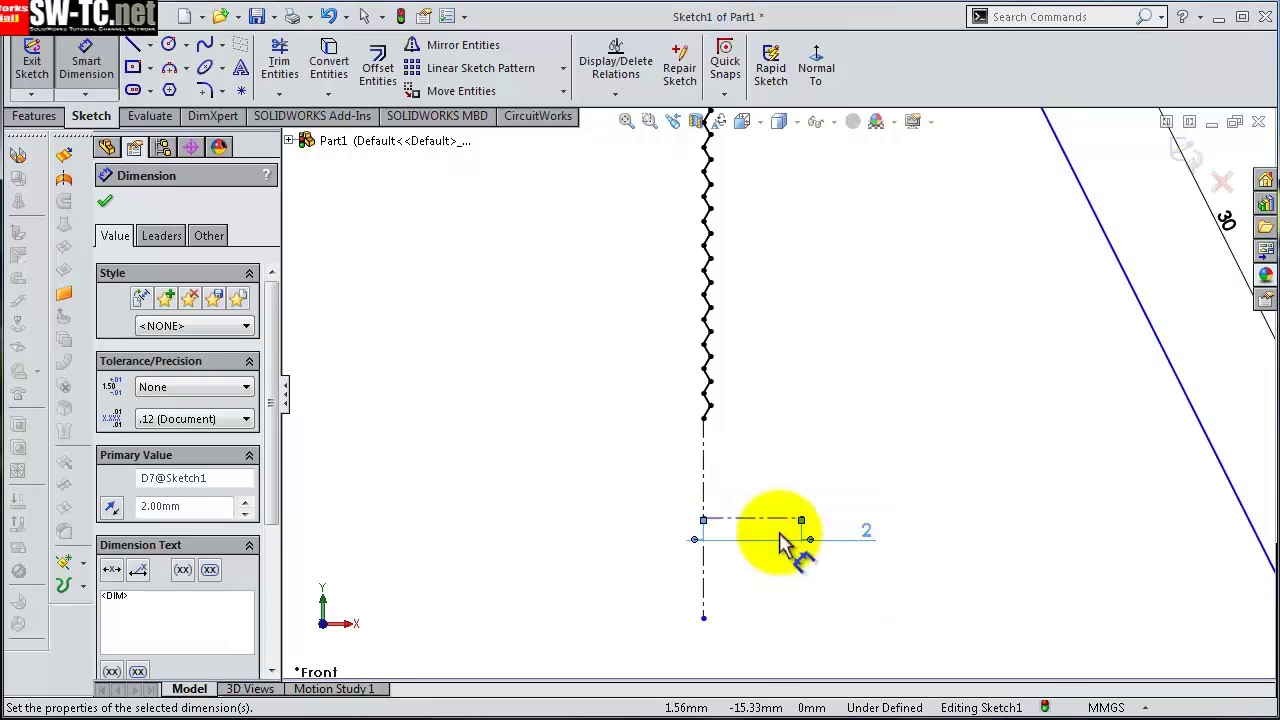
pyautogui.click(704, 478)
pyautogui.click(619, 472)
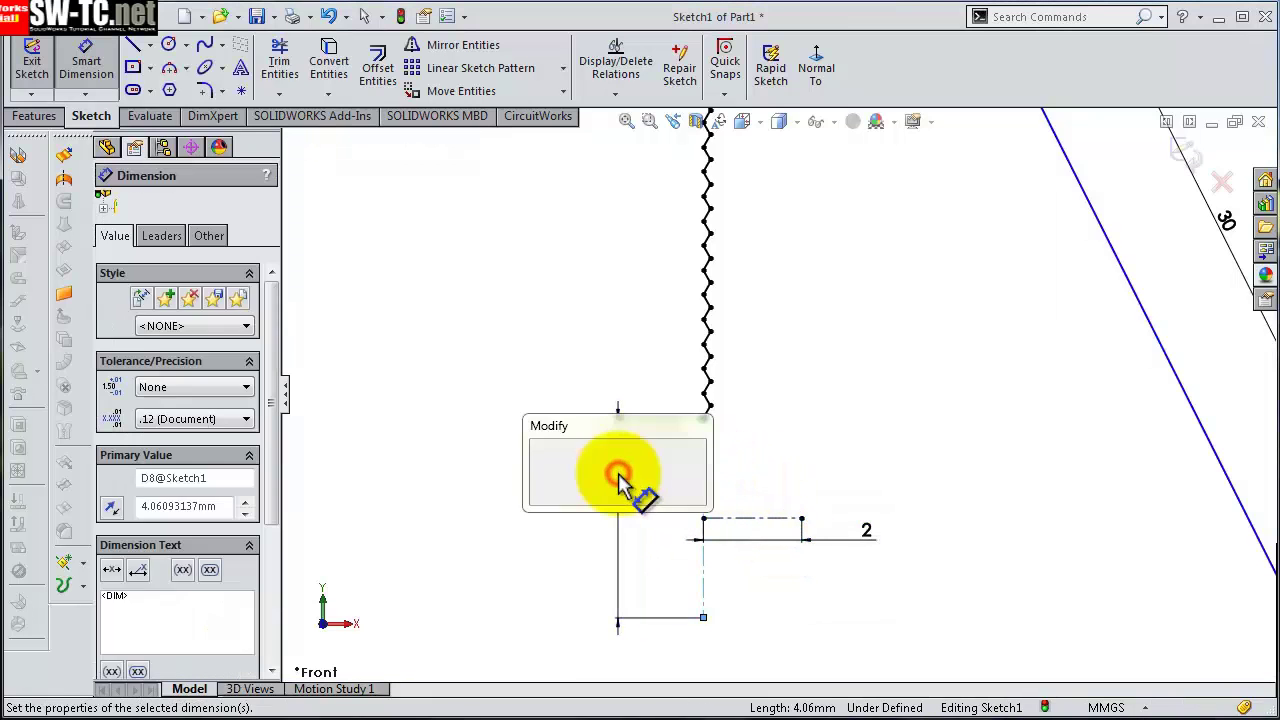
pyautogui.write('10')
pyautogui.press('Return')
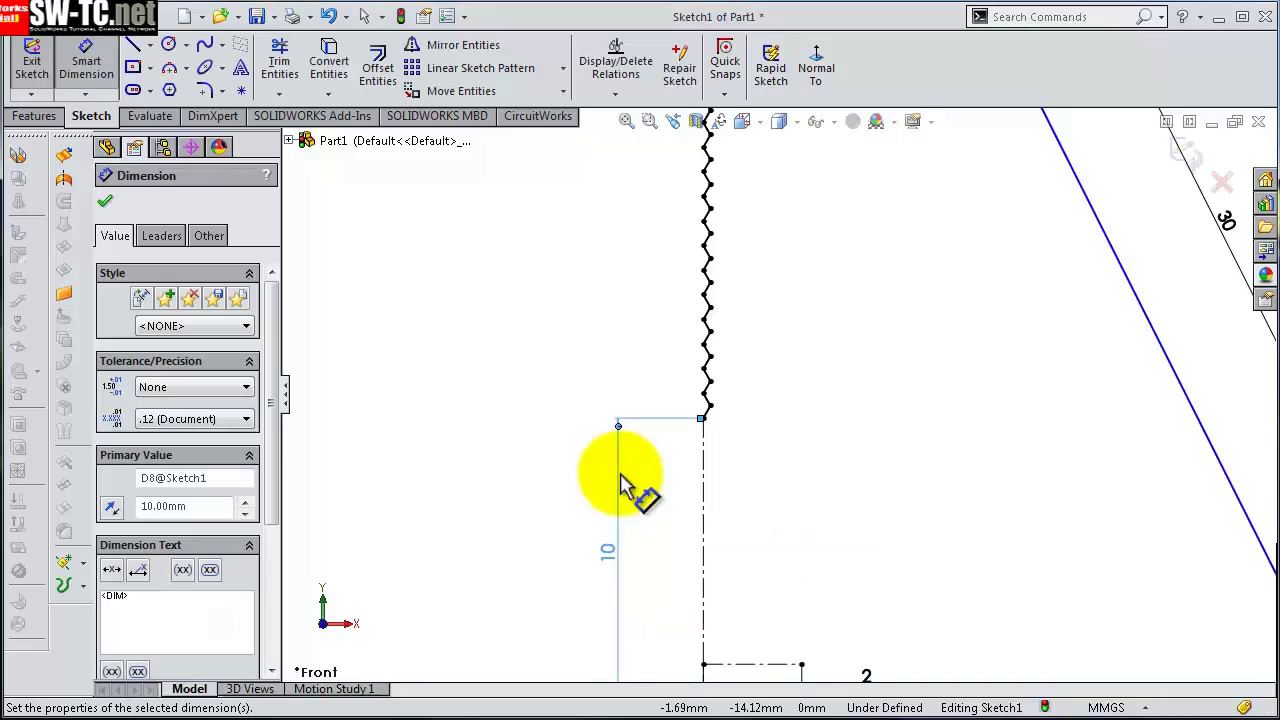
pyautogui.click(496, 553)
# - Reposition the 2 mm dimension next to the short horizontal line
pyautogui.scroll(2, 765, 560)
pyautogui.scroll(2, 780, 580)
pyautogui.scroll(-1, 808, 334)
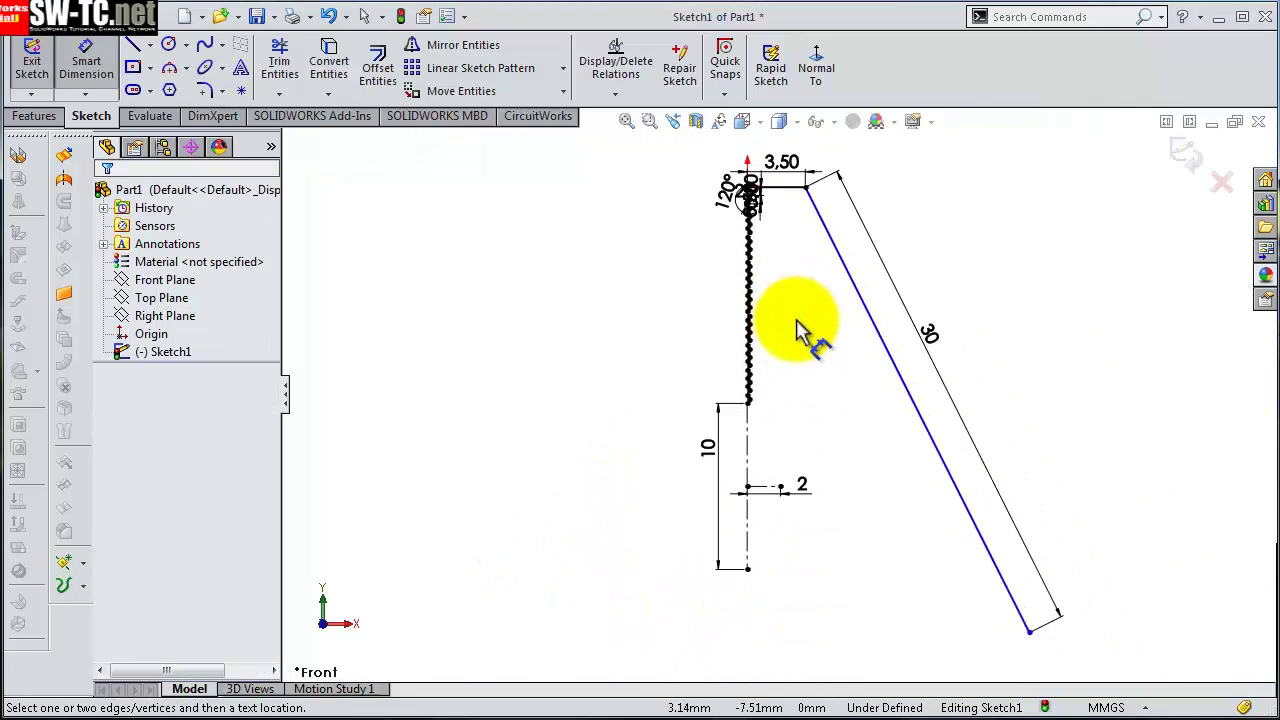
pyautogui.scroll(1, 805, 550)
pyautogui.click(808, 533)
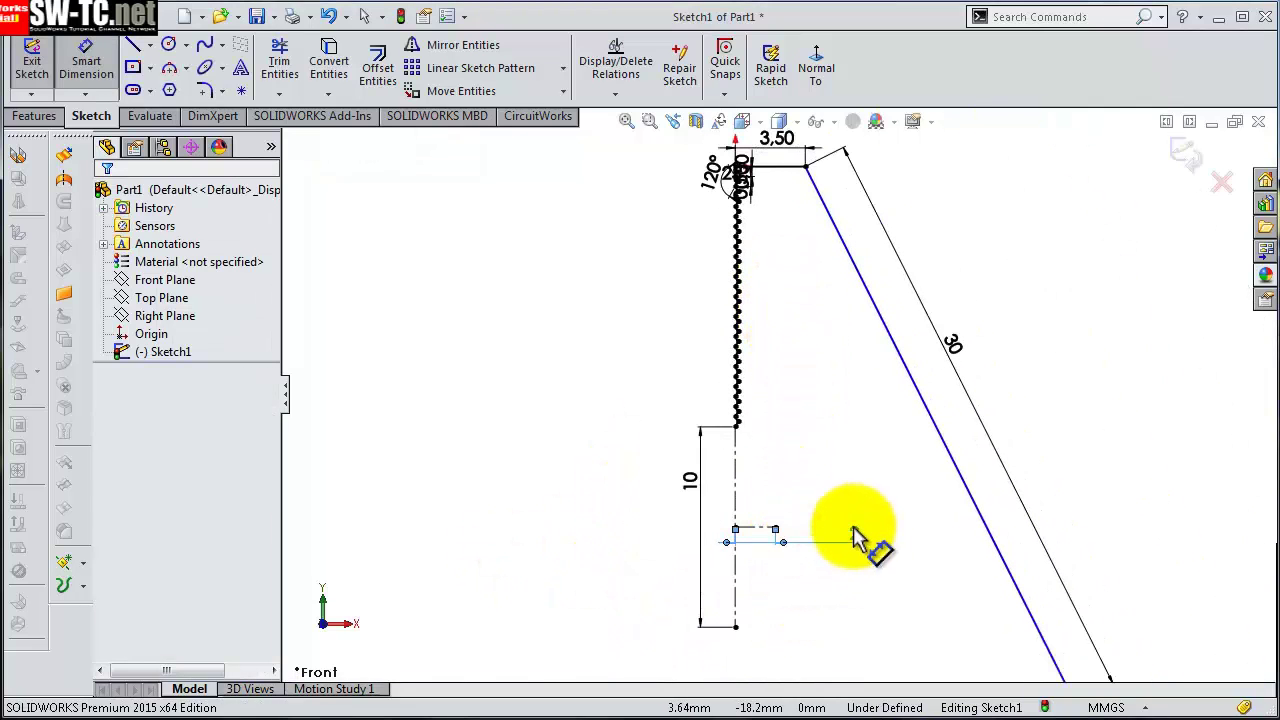
pyautogui.click(855, 537)
pyautogui.click(187, 69)
pyautogui.click(203, 129)
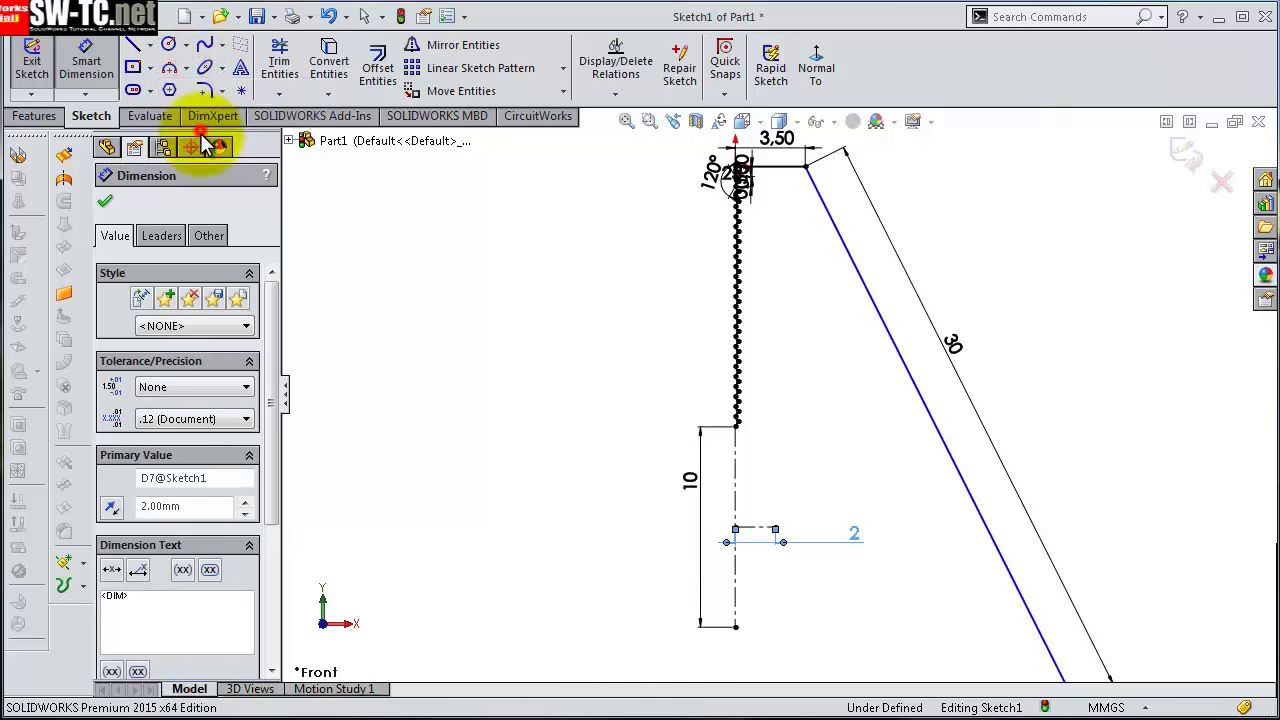
pyautogui.scroll(-1, 738, 437)
# - Draw a 3-point arc across the 10 mm span, bulging out past the 2 mm line's end
pyautogui.scroll(-1, 743, 428)
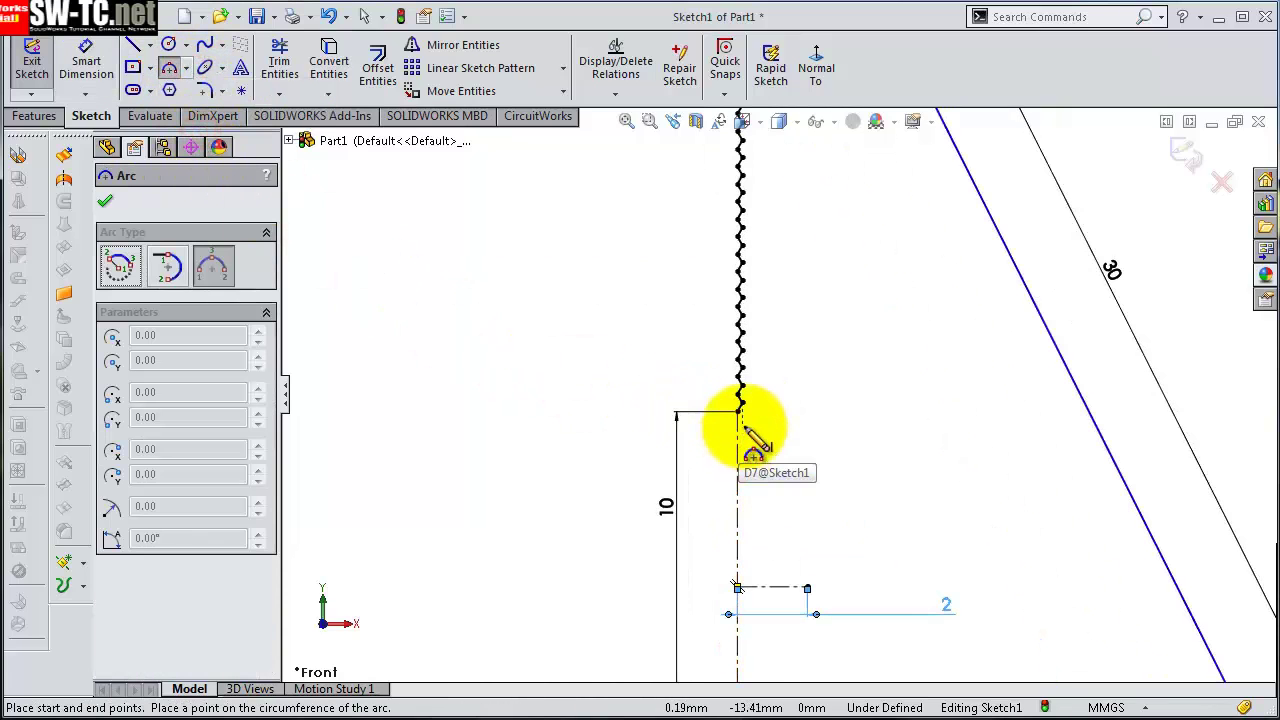
pyautogui.click(738, 412)
pyautogui.scroll(2, 794, 471)
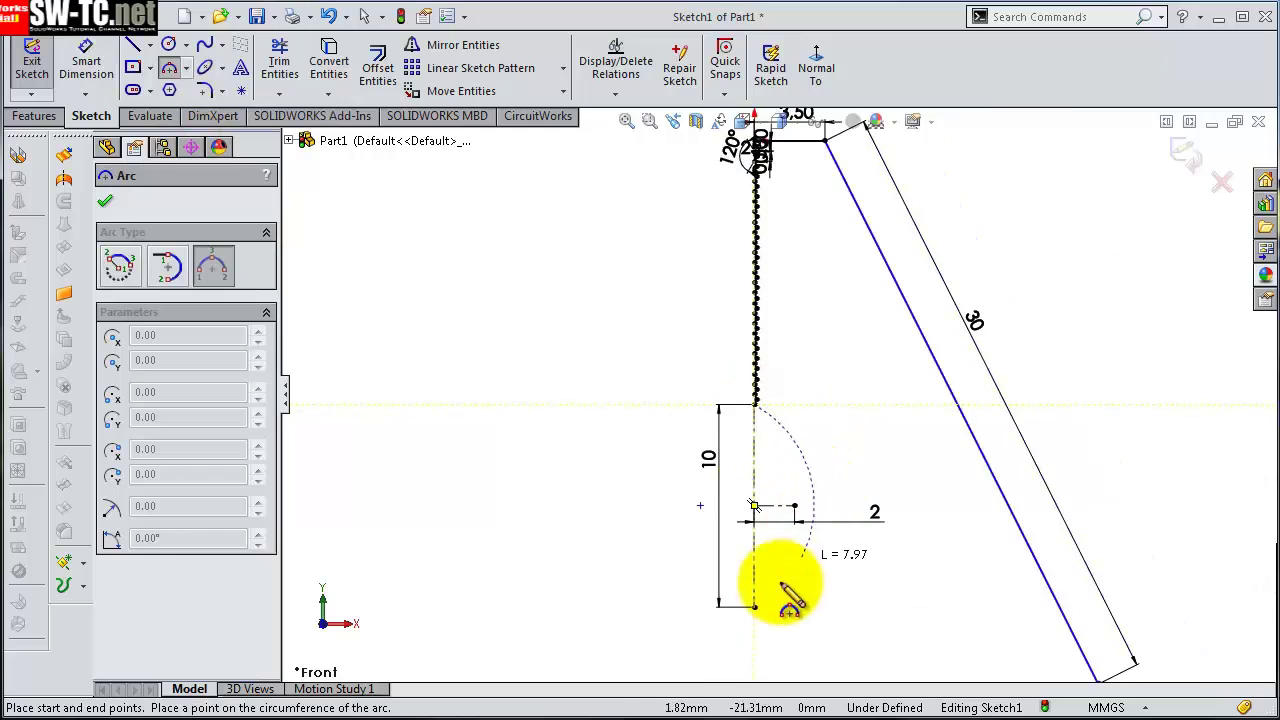
pyautogui.click(757, 607)
pyautogui.scroll(-2, 800, 509)
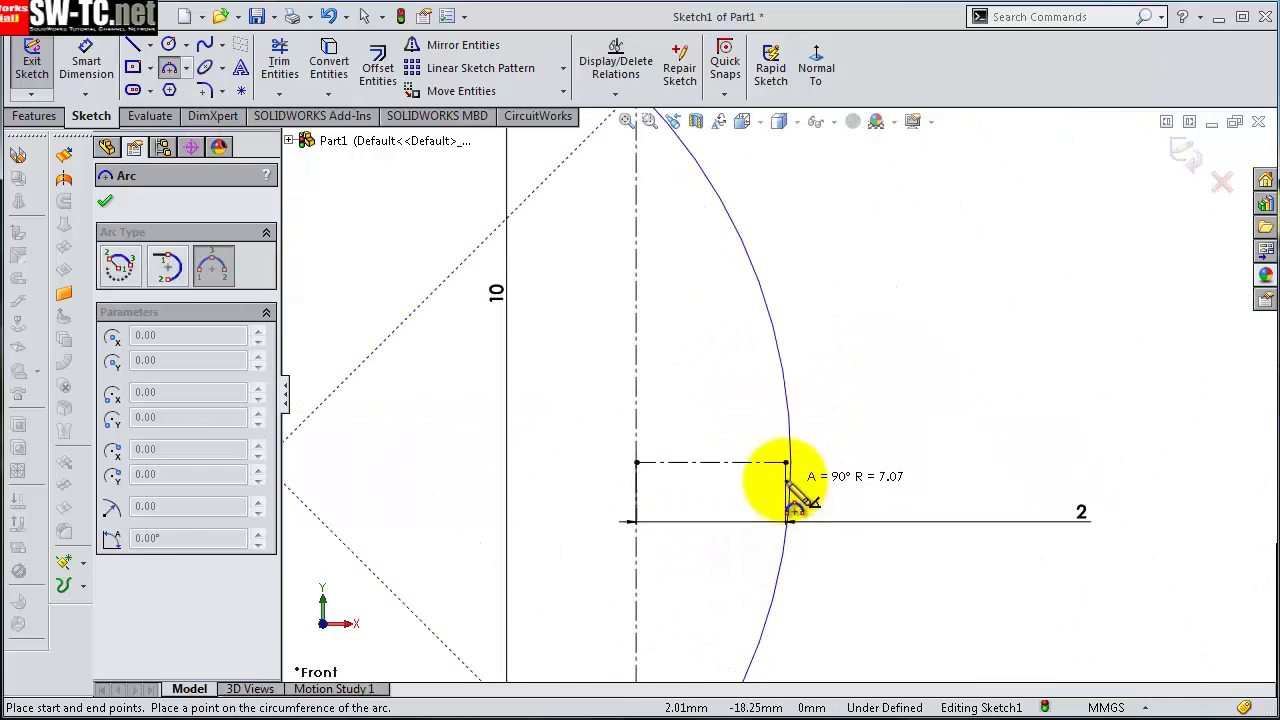
pyautogui.scroll(-1, 771, 480)
pyautogui.click(787, 412)
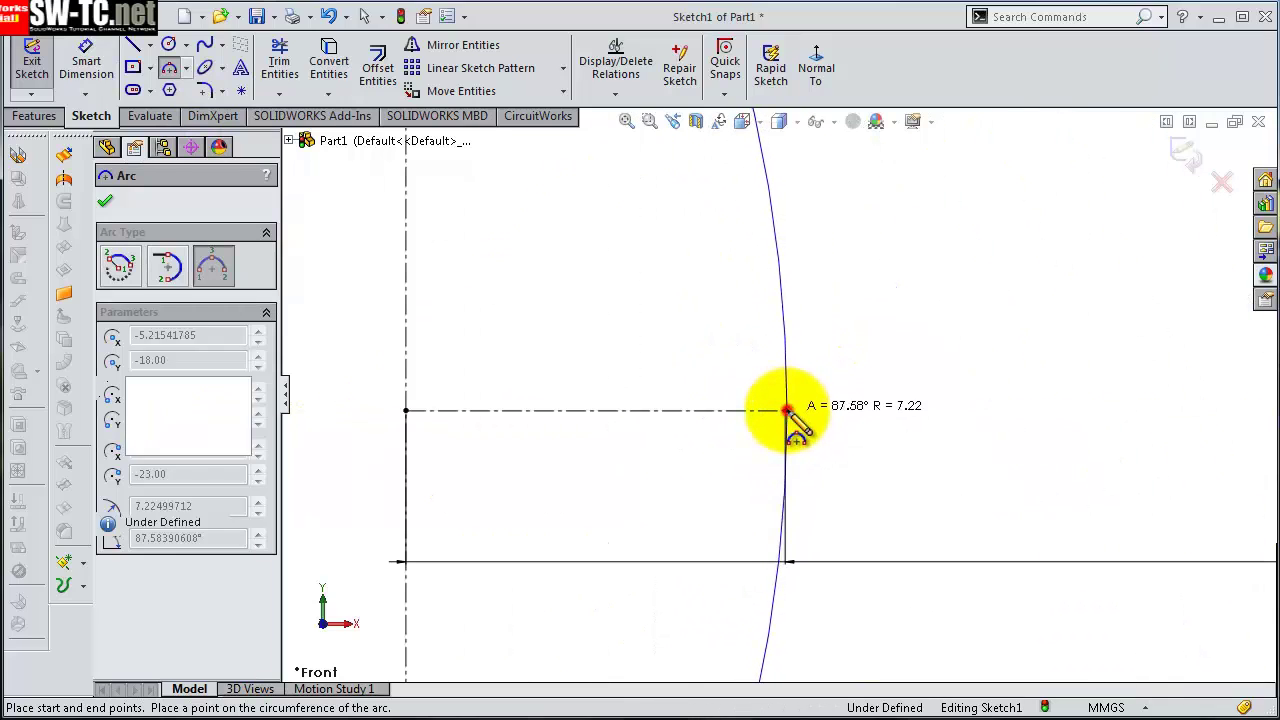
pyautogui.press('Escape')
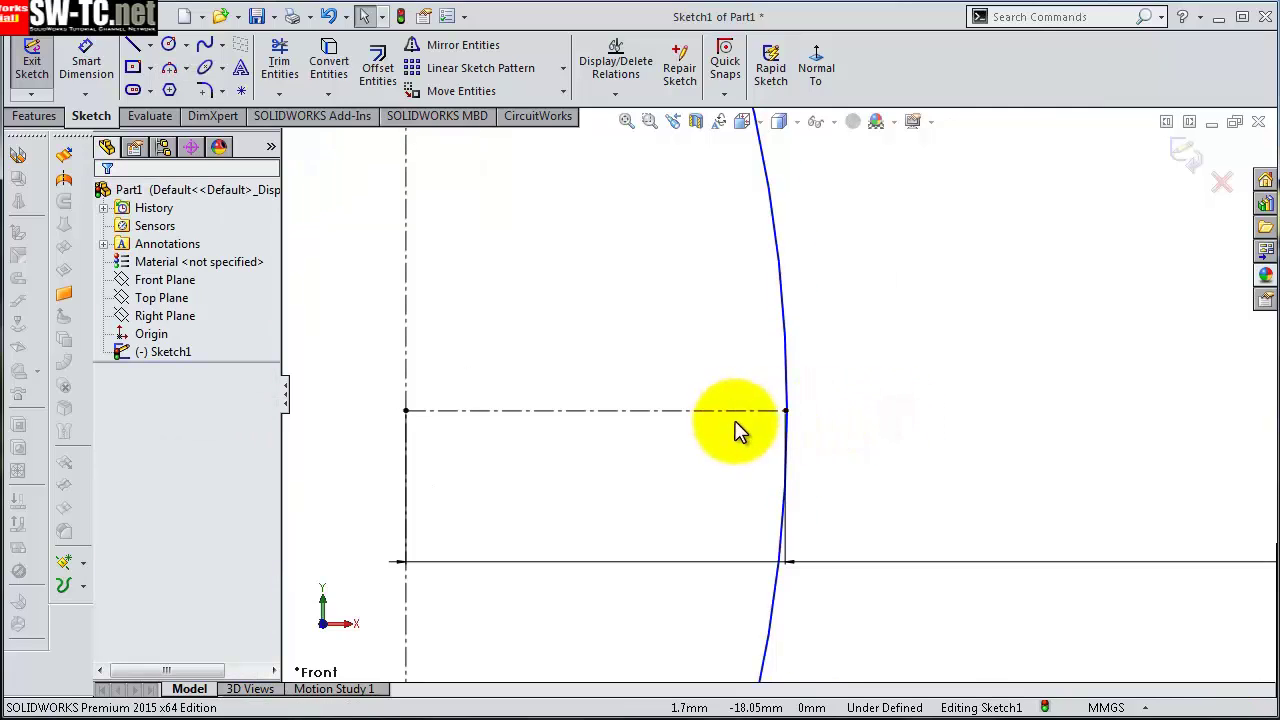
# - Make the 2 mm line's endpoint coincident with the arc
pyautogui.scroll(-3, 745, 425)
pyautogui.click(842, 366)
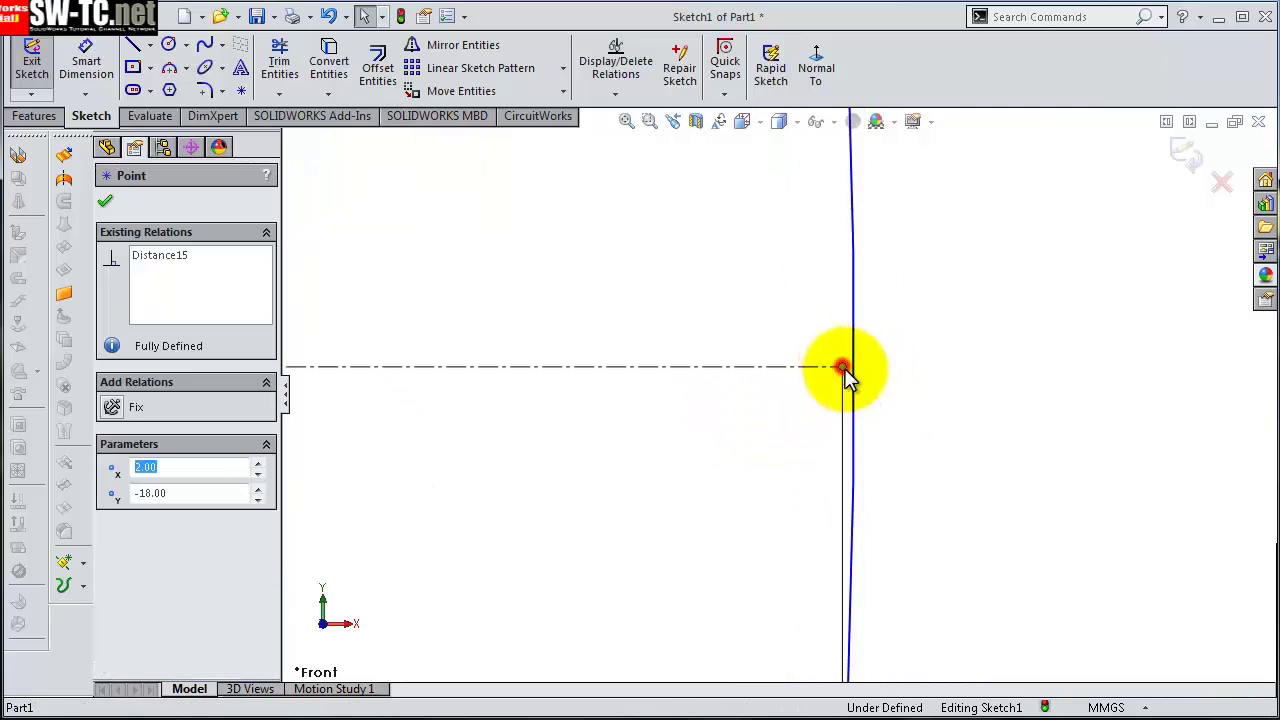
pyautogui.keyDown('ctrl'); pyautogui.click(853, 392); pyautogui.keyUp('ctrl')
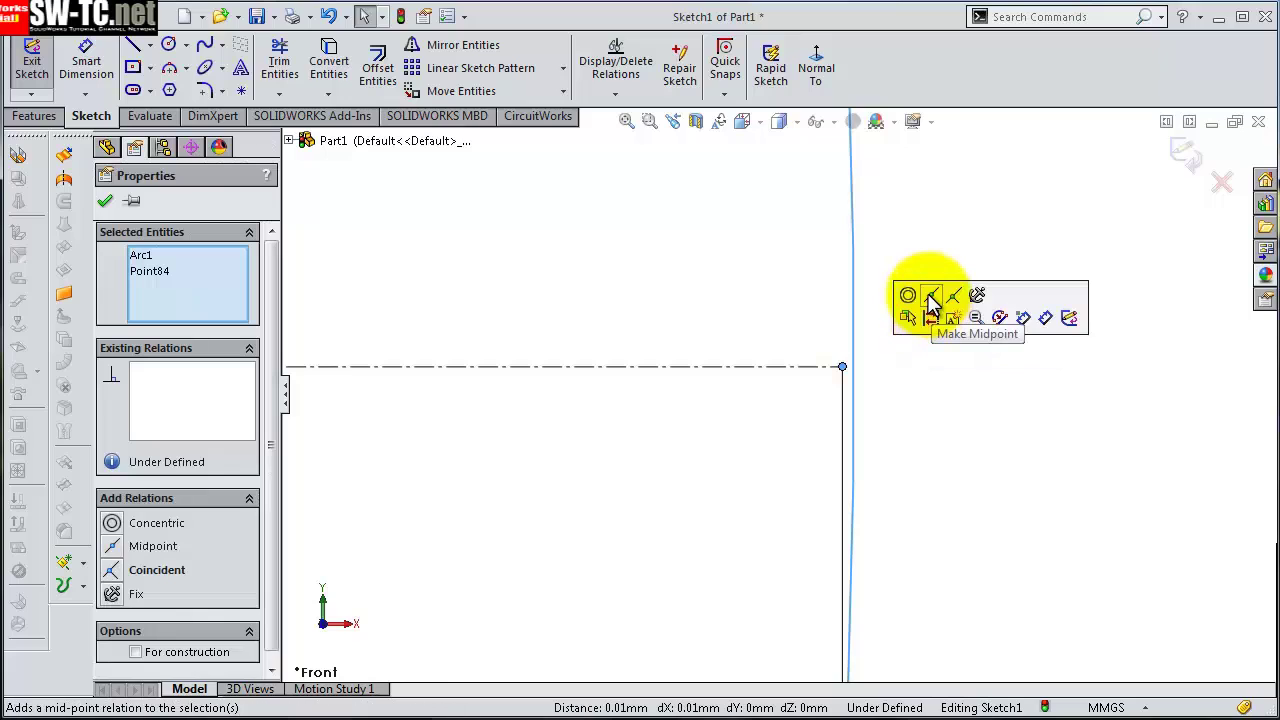
pyautogui.click(953, 294)
# - Convert the arc to construction geometry
pyautogui.scroll(3, 963, 367)
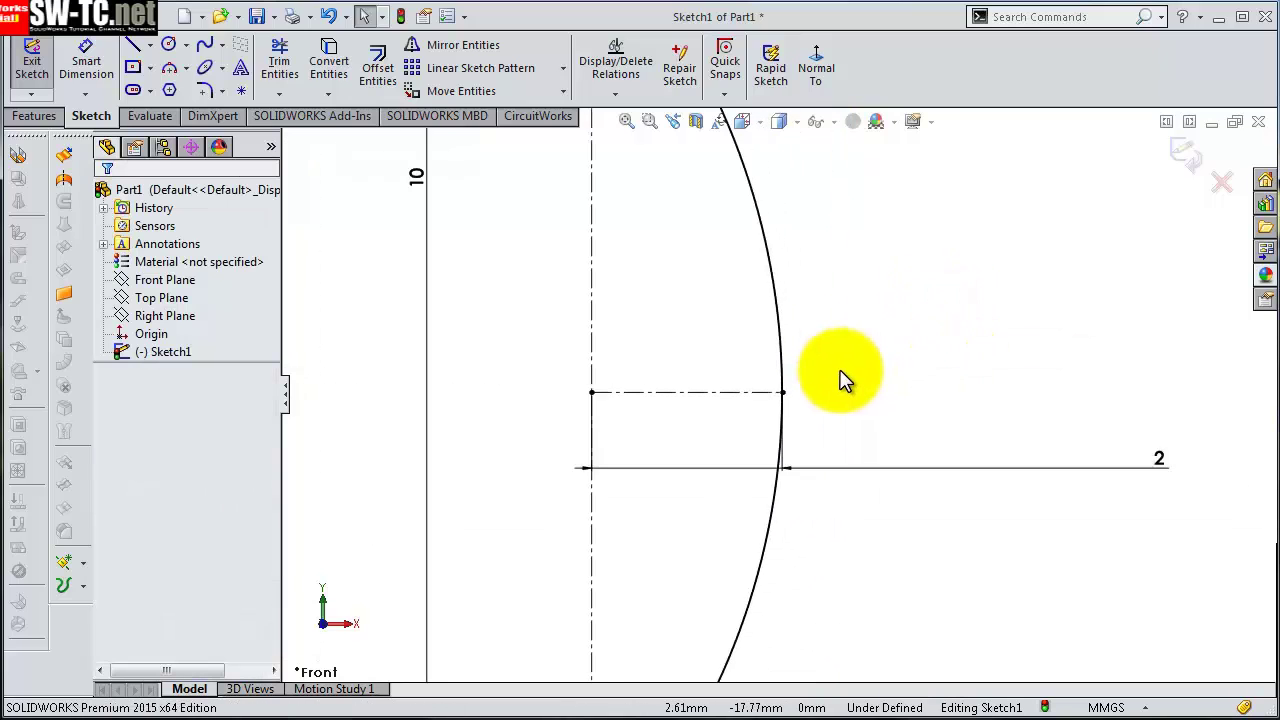
pyautogui.scroll(1, 843, 371)
pyautogui.click(781, 333)
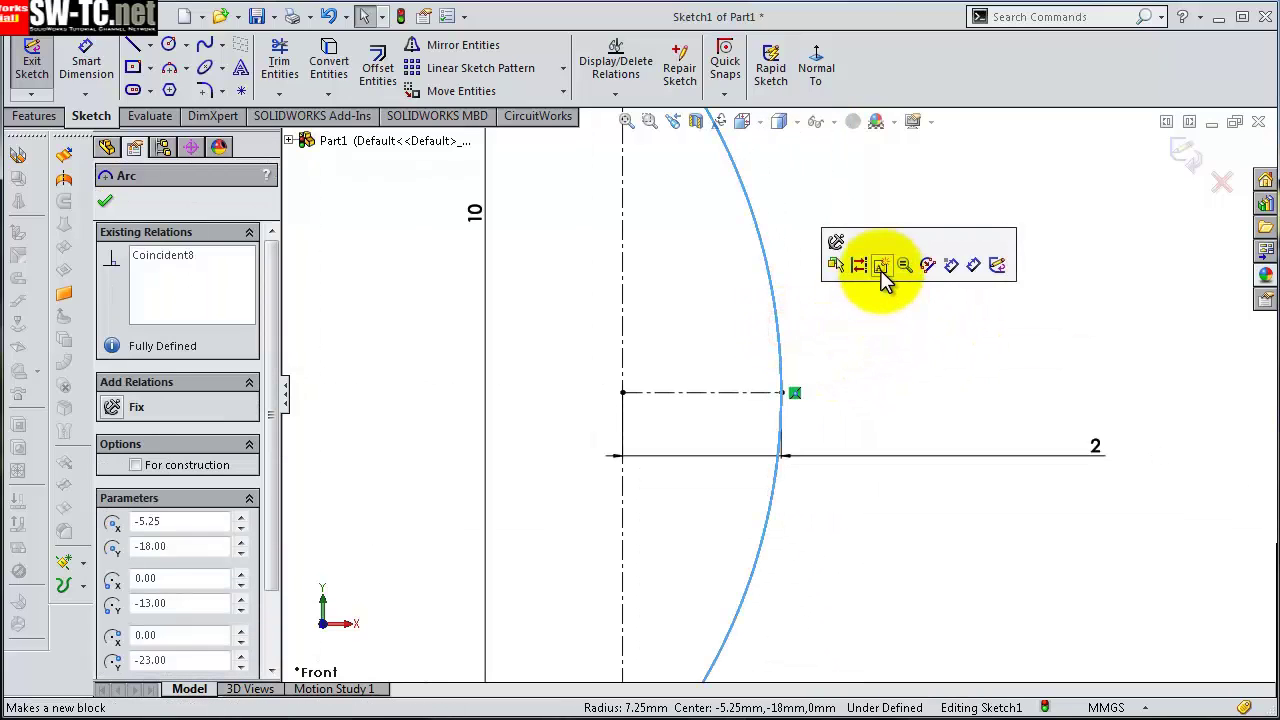
pyautogui.click(880, 271)
pyautogui.scroll(2, 848, 327)
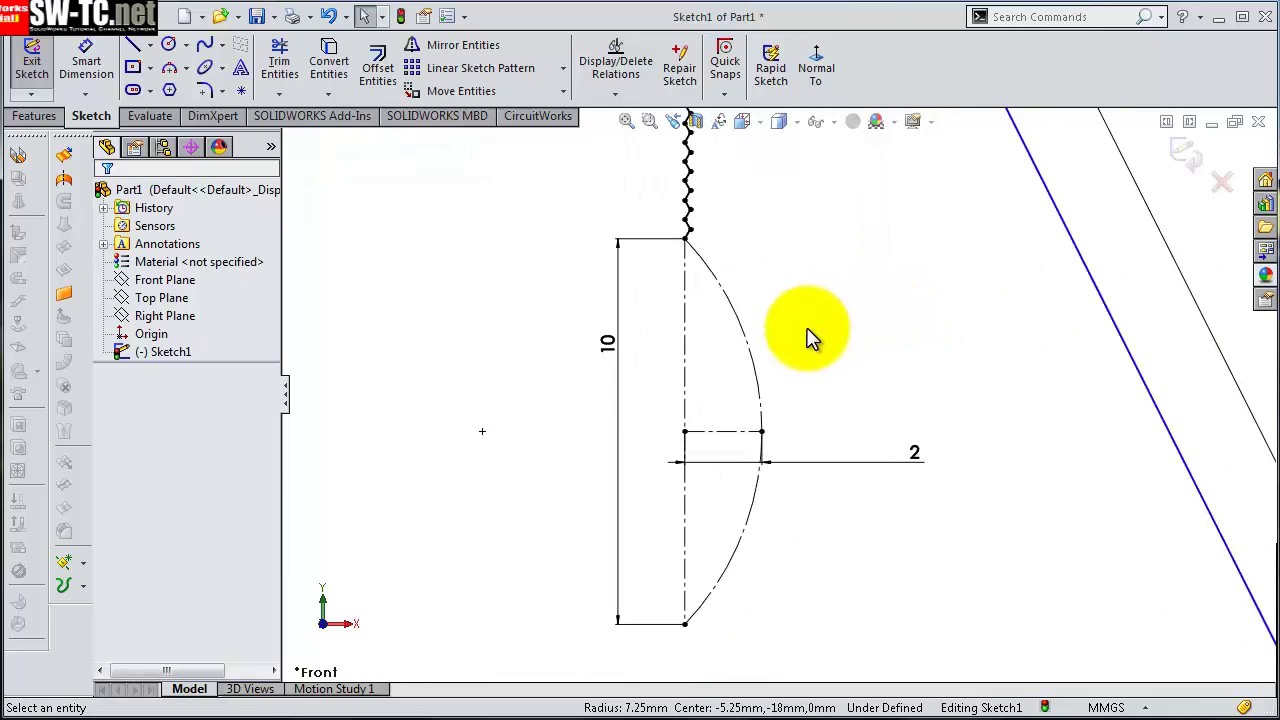
# - Draw the V notch as two lines from the arc's top end, bending inside, back to the arc
pyautogui.scroll(-2, 766, 320)
pyautogui.scroll(-2, 700, 280)
pyautogui.press('s')
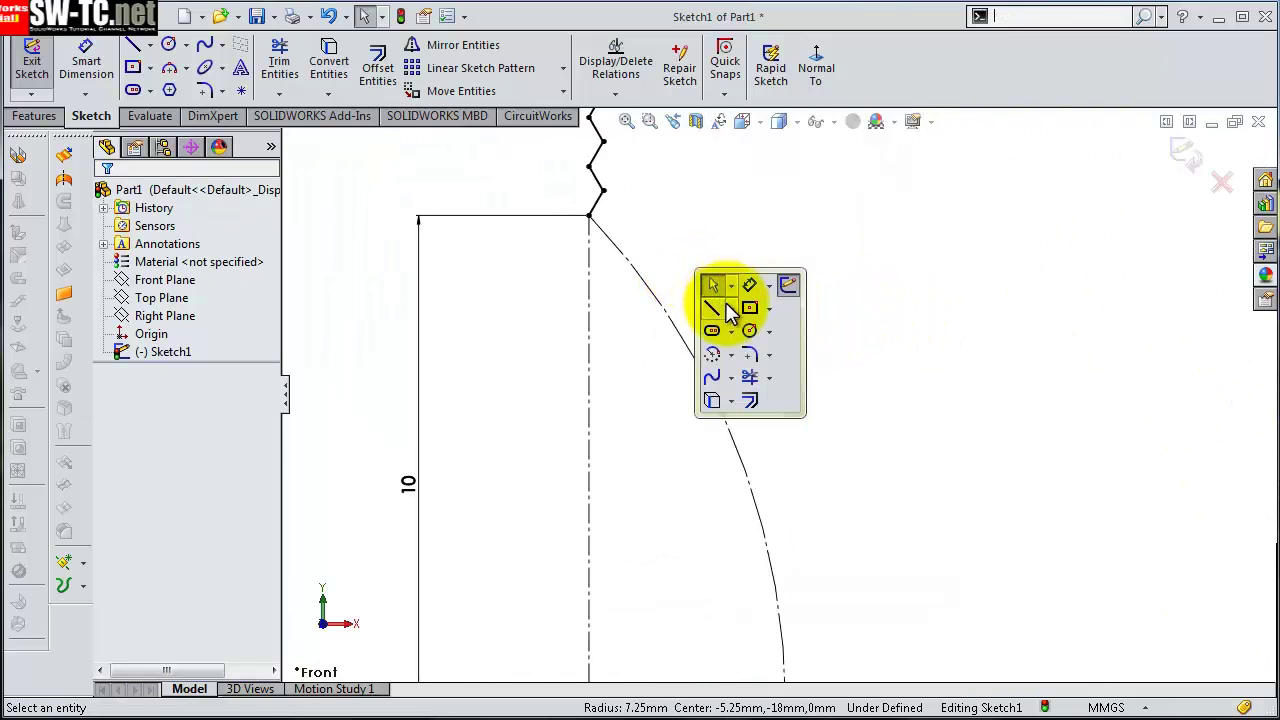
pyautogui.click(711, 310)
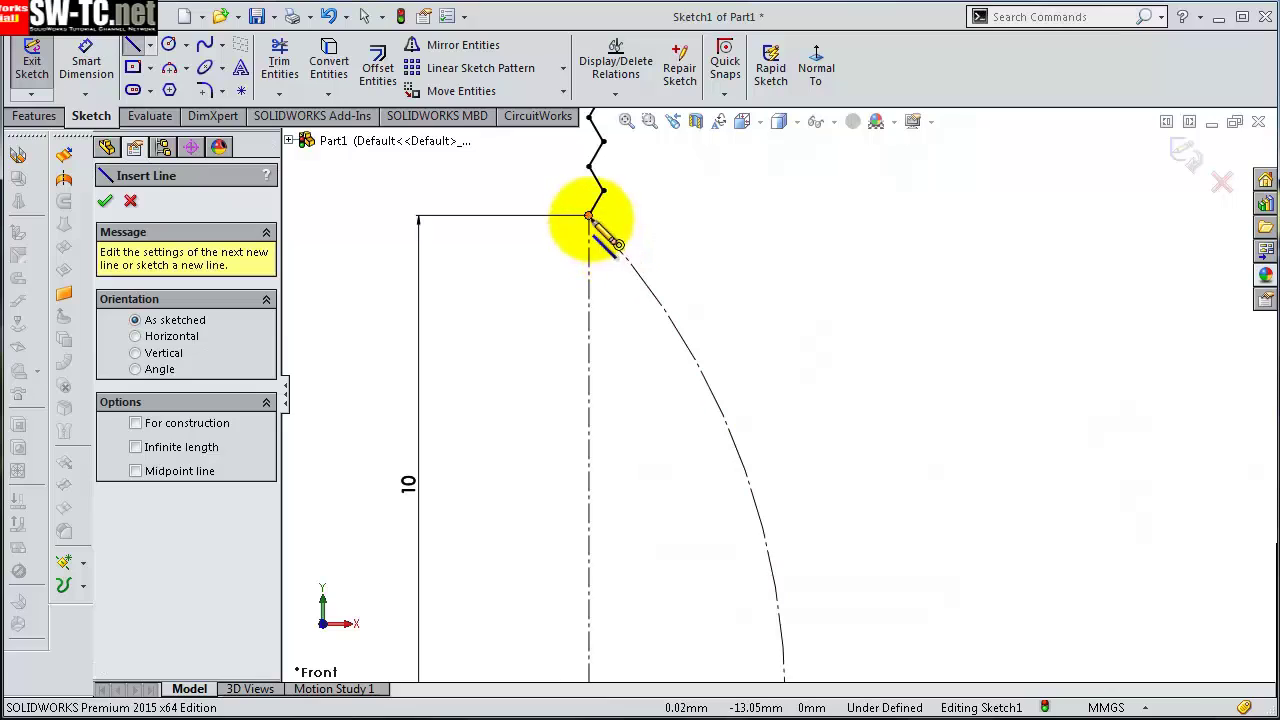
pyautogui.click(590, 218)
pyautogui.click(624, 370)
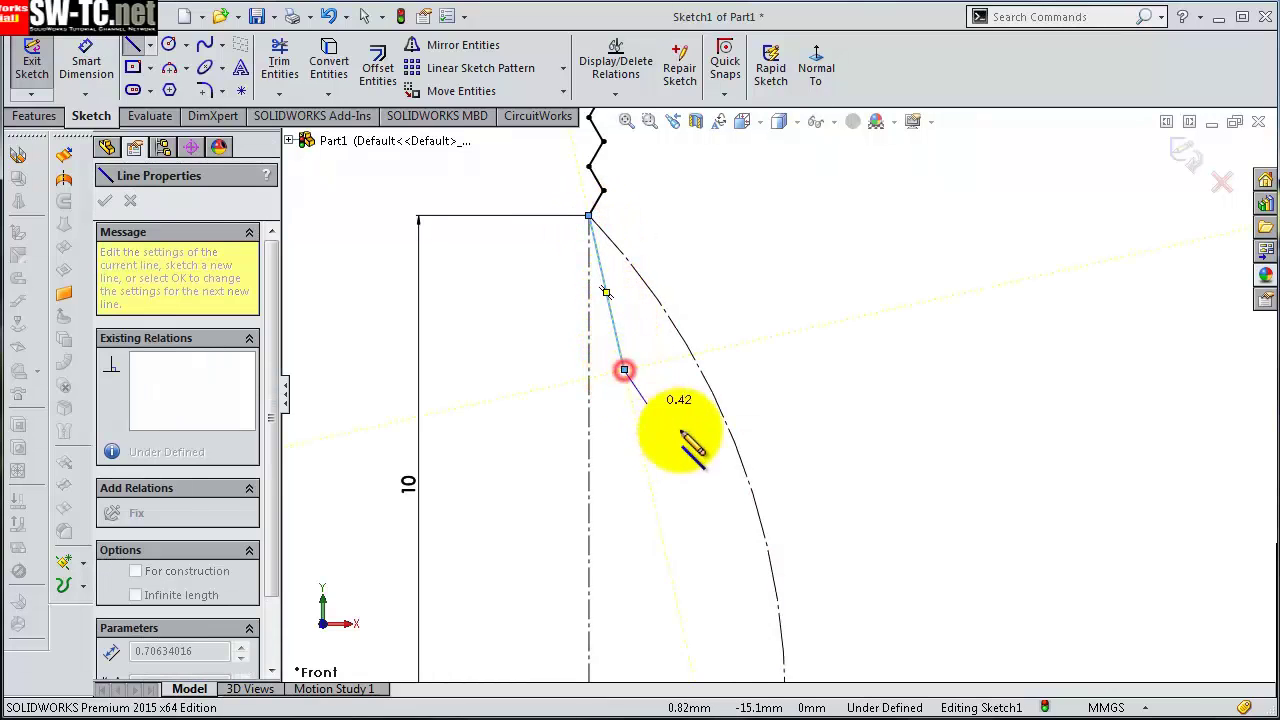
pyautogui.click(742, 457)
pyautogui.press('Escape')
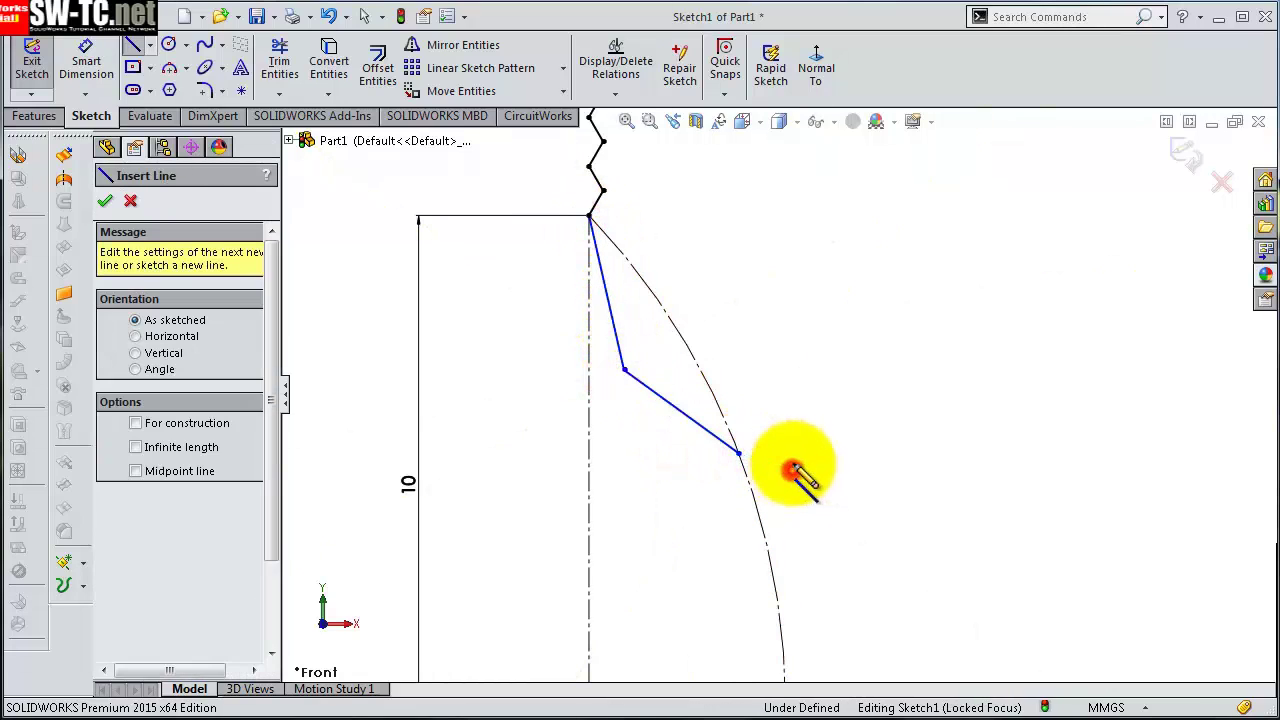
# - Start a centerline at the V's bend point, then cancel it
pyautogui.scroll(-3, 705, 365)
pyautogui.press('s')
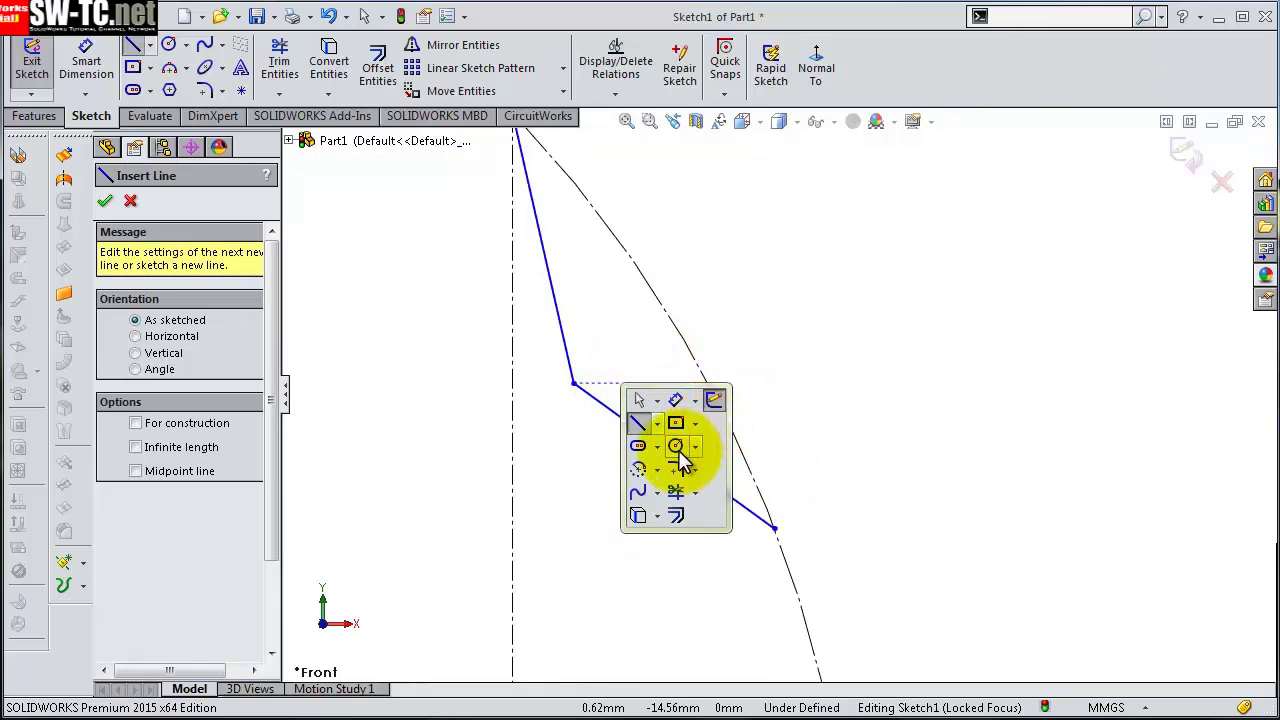
pyautogui.click(658, 423)
pyautogui.click(682, 466)
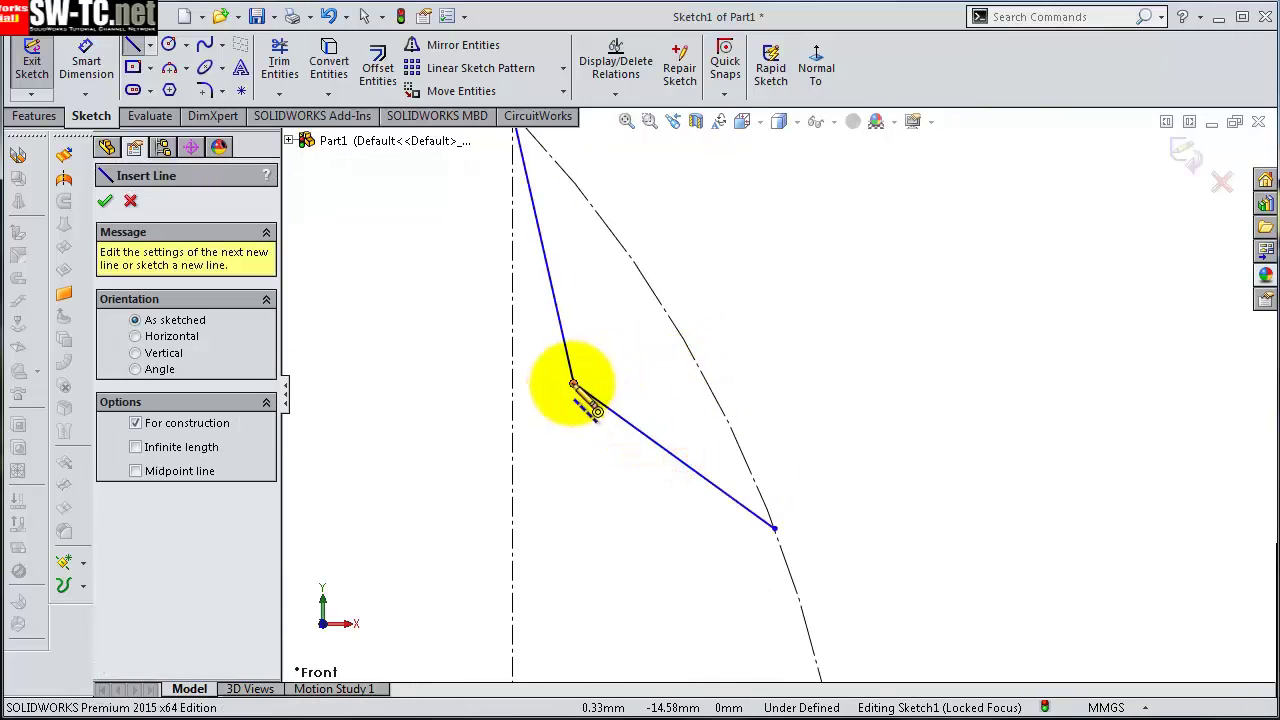
pyautogui.click(573, 383)
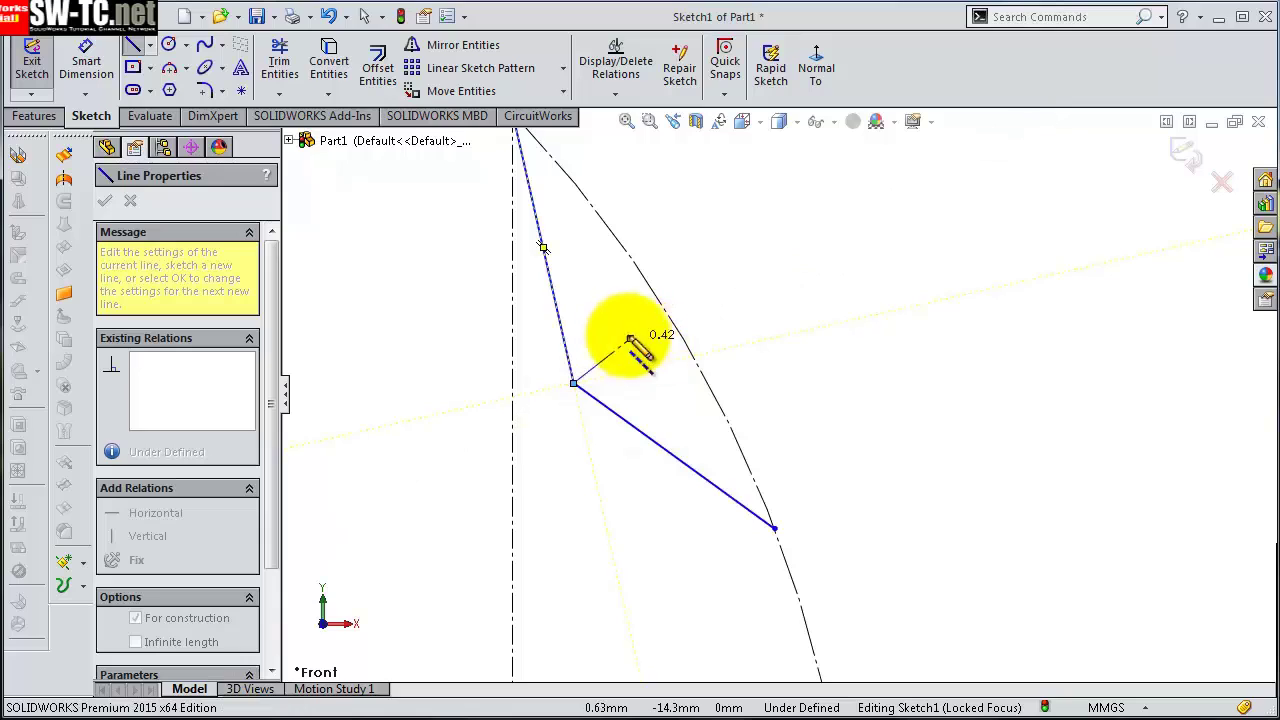
pyautogui.press('Escape')
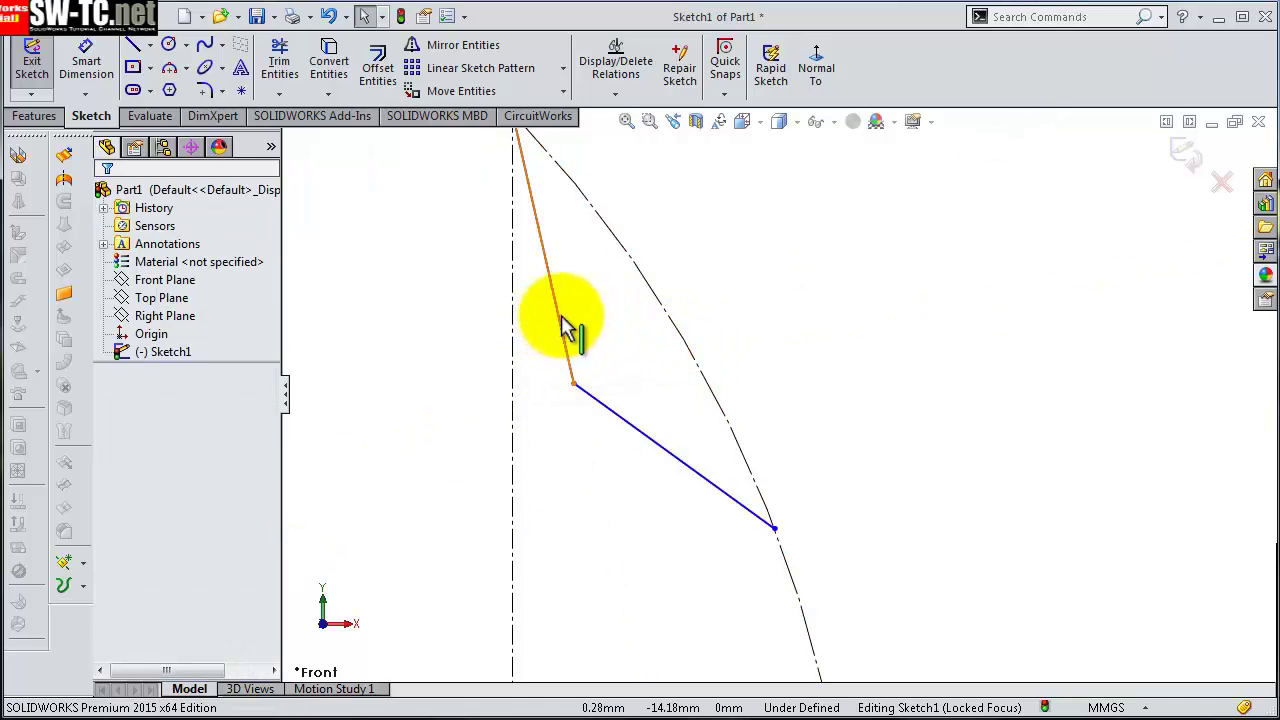
# - Make the two slanted V lines equal in length
pyautogui.click(562, 318)
pyautogui.keyDown('ctrl'); pyautogui.click(660, 450); pyautogui.keyUp('ctrl')
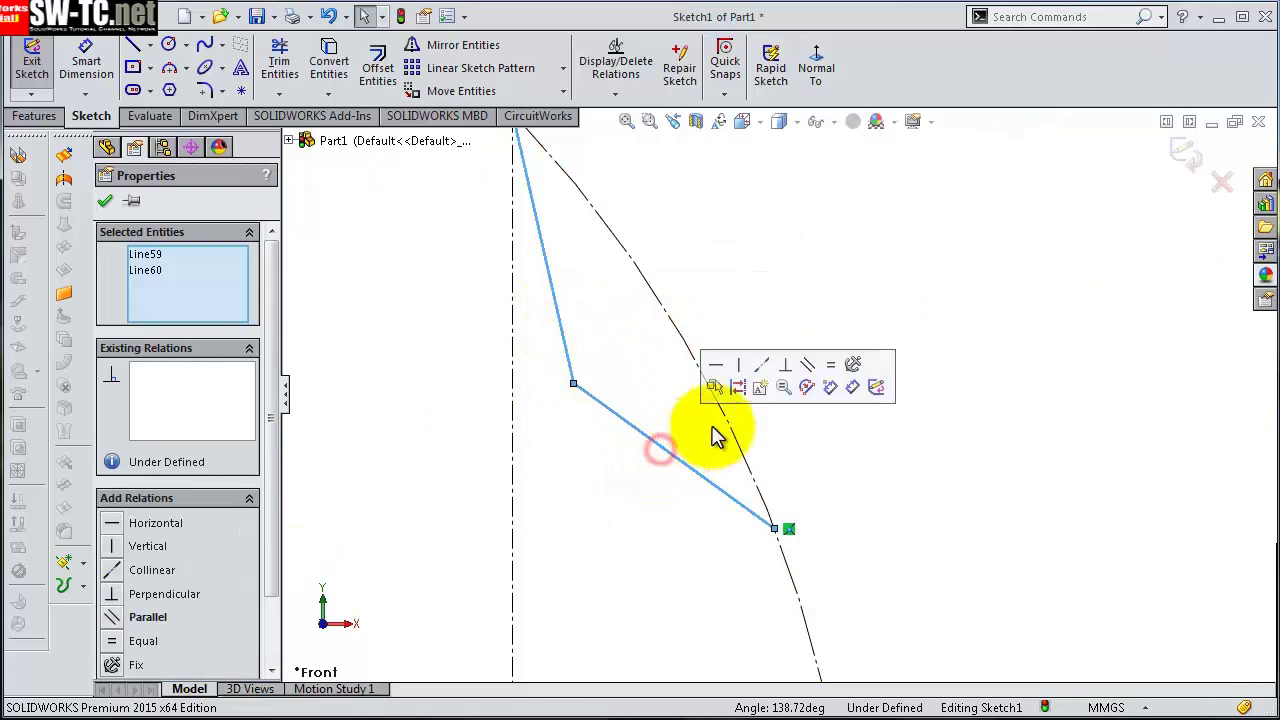
pyautogui.click(830, 364)
pyautogui.click(785, 325)
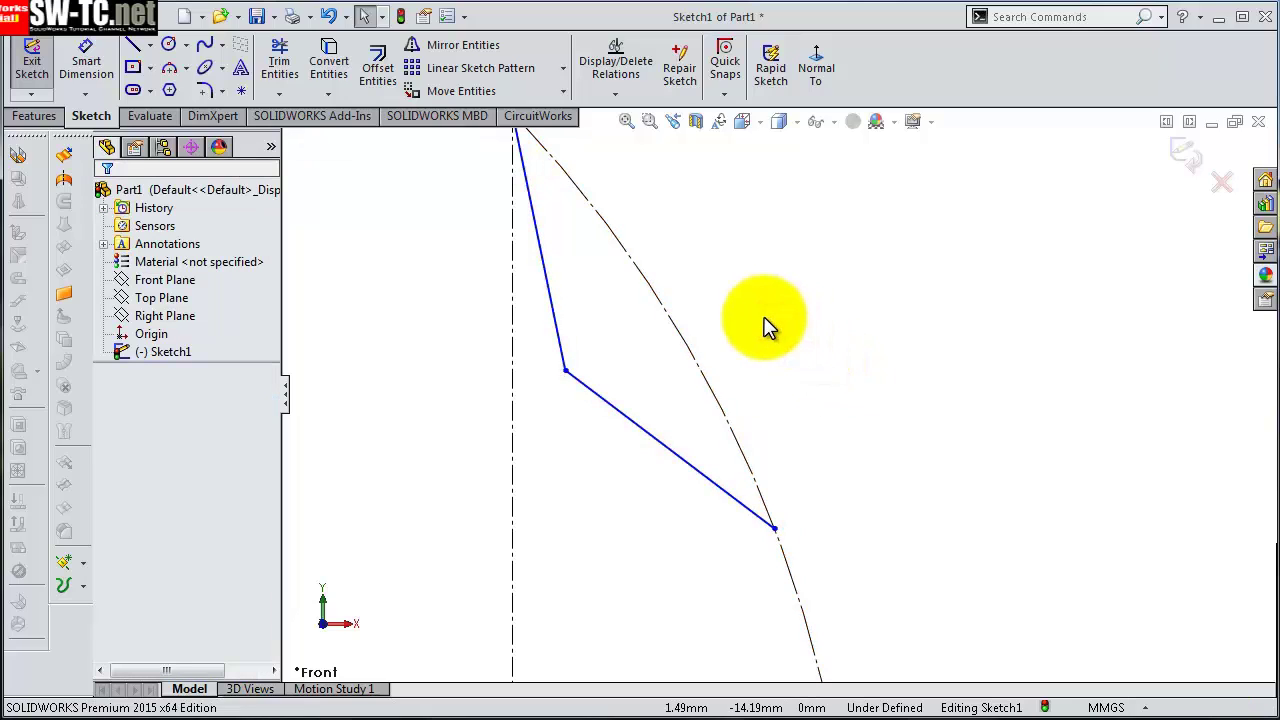
# - Draw a centerline from the V's bend vertex out to the construction arc
pyautogui.press('s')
pyautogui.click(780, 362)
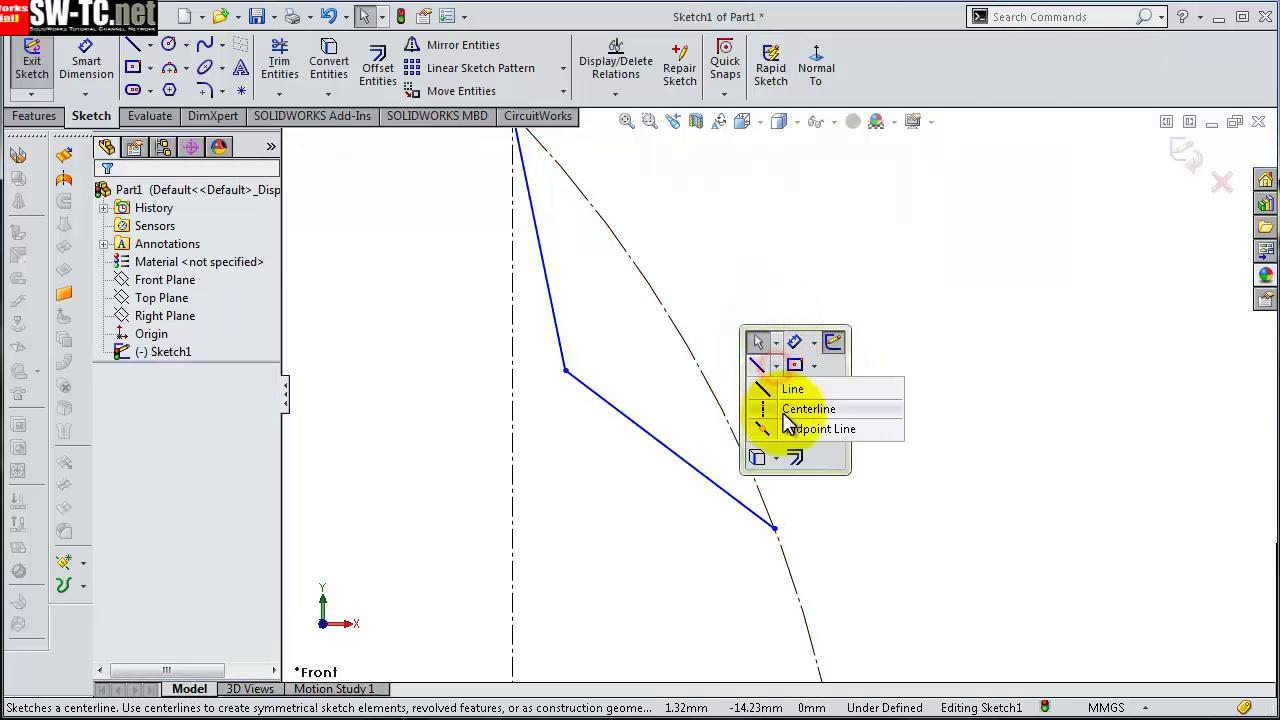
pyautogui.click(784, 411)
pyautogui.click(565, 370)
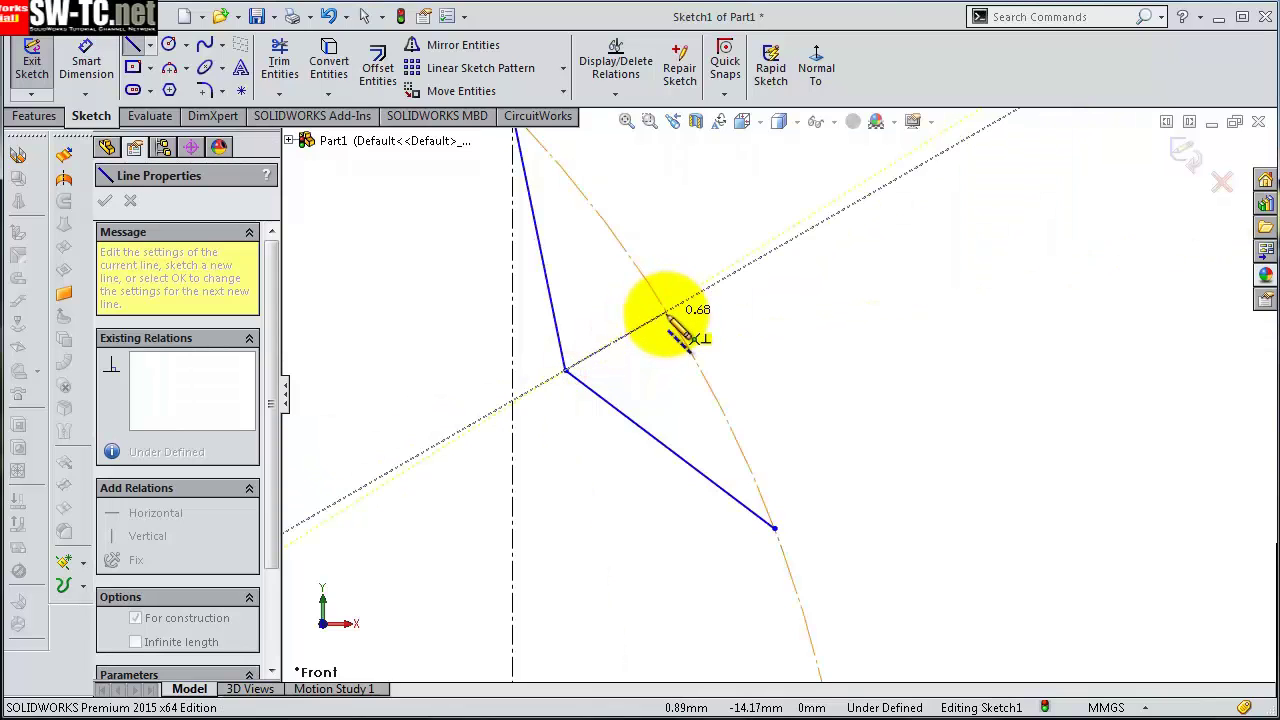
pyautogui.click(667, 315)
pyautogui.press('Escape')
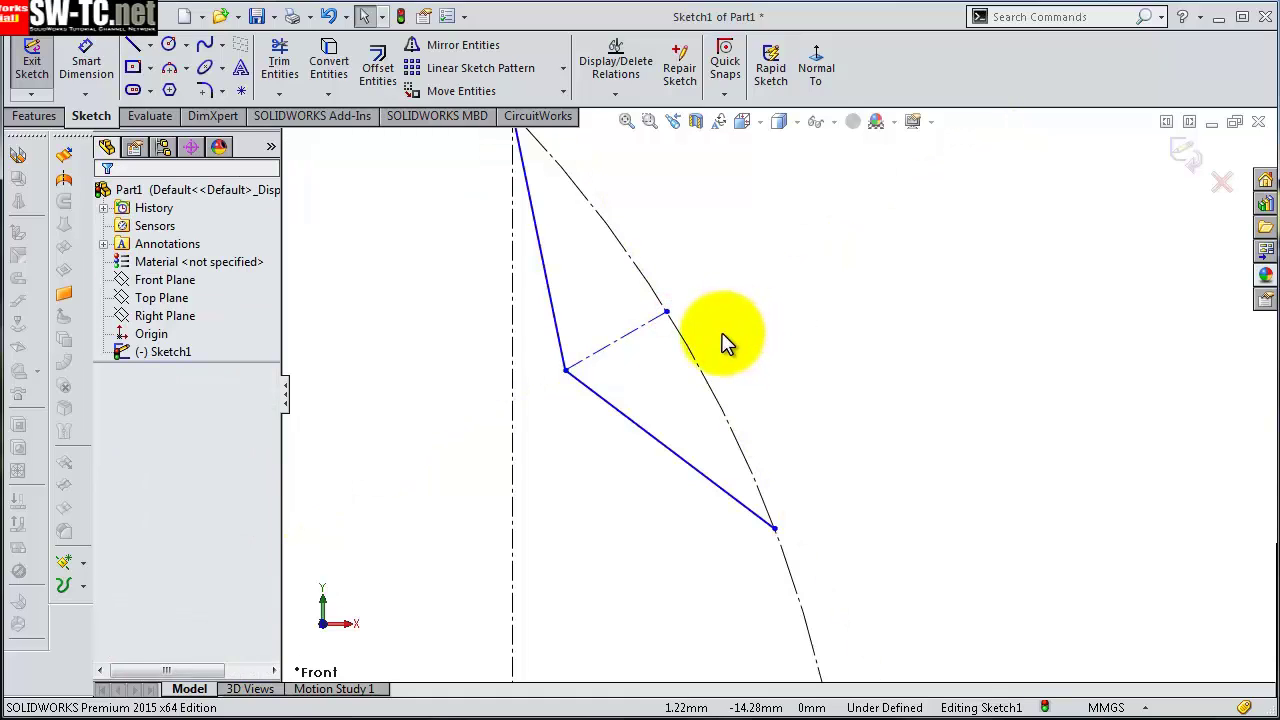
# - Dimension the notch's construction line to 0.60 mm
pyautogui.press('s')
pyautogui.click(777, 351)
pyautogui.click(629, 338)
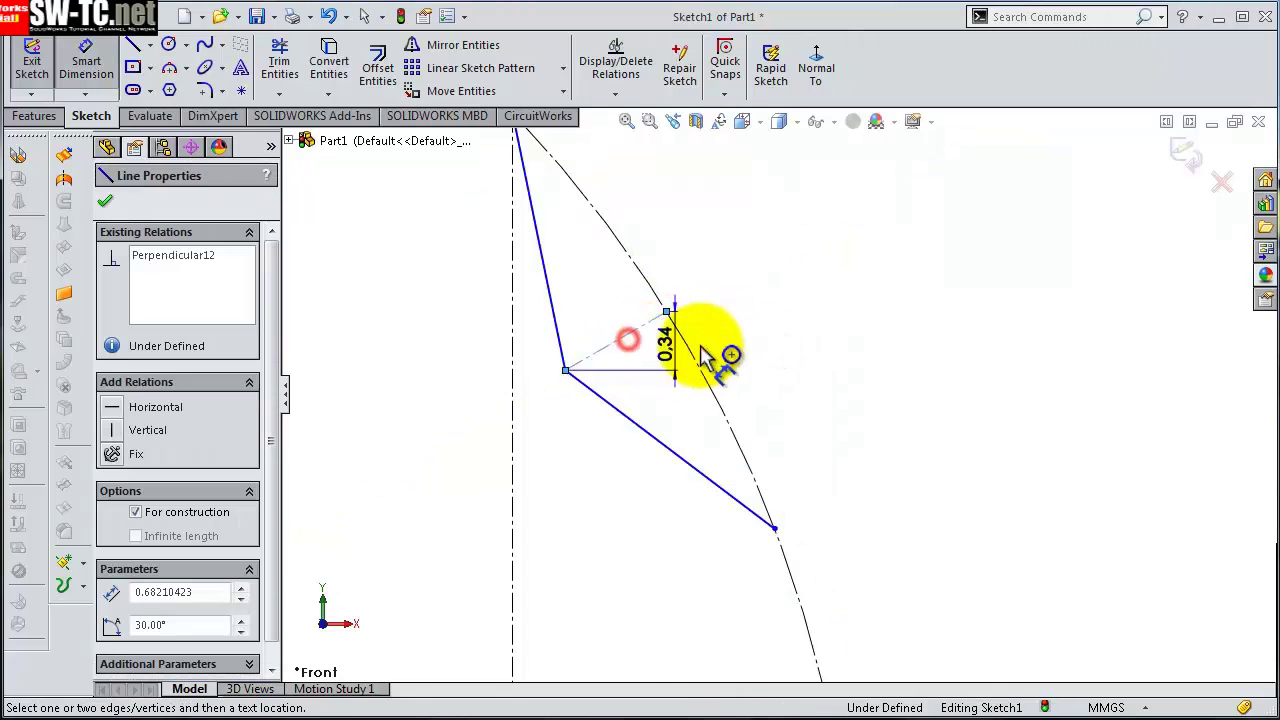
pyautogui.click(636, 368)
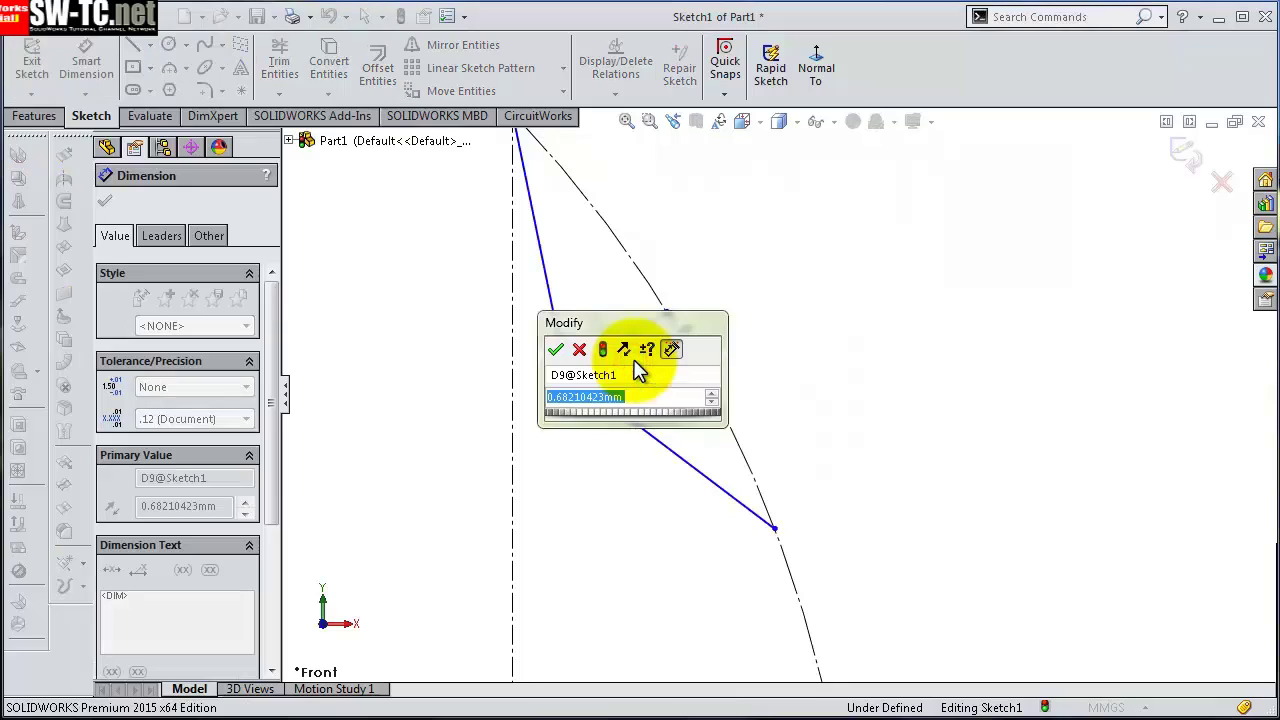
pyautogui.press('Return')
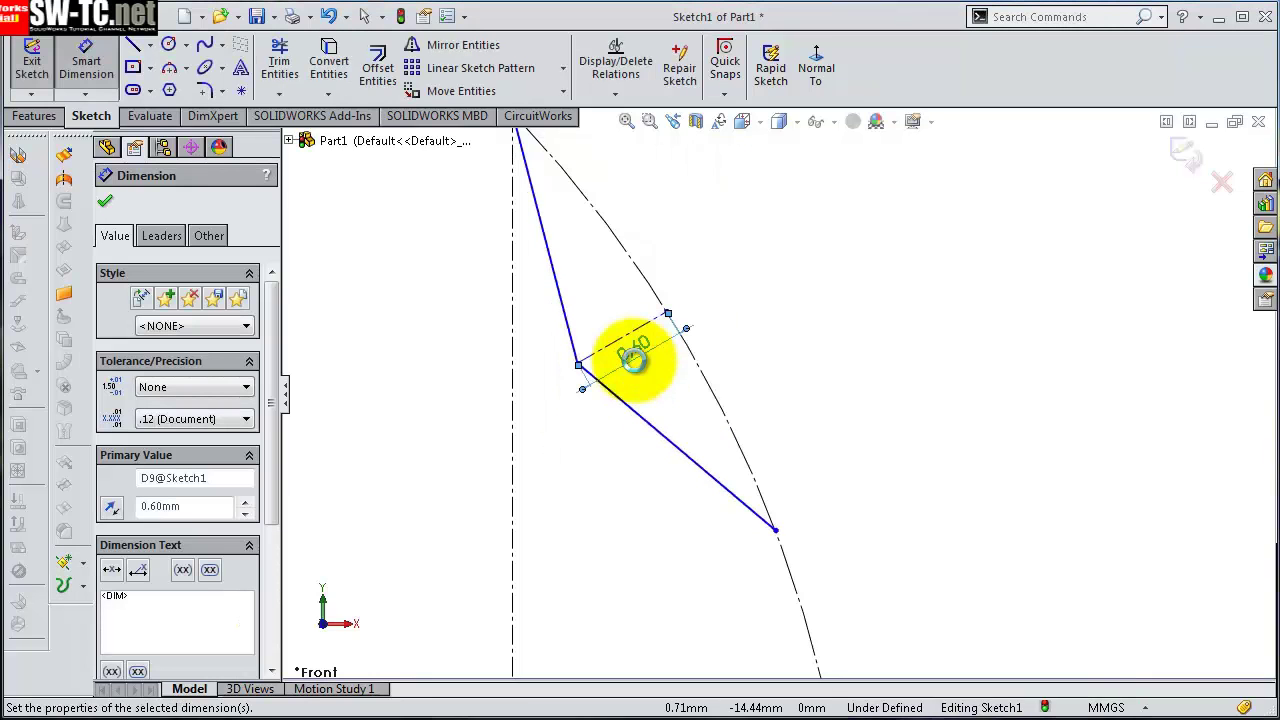
pyautogui.click(820, 356)
# - Drag the V's lower endpoint onto the construction arc
pyautogui.scroll(2, 815, 410)
pyautogui.scroll(2, 800, 490)
pyautogui.scroll(-3, 795, 470)
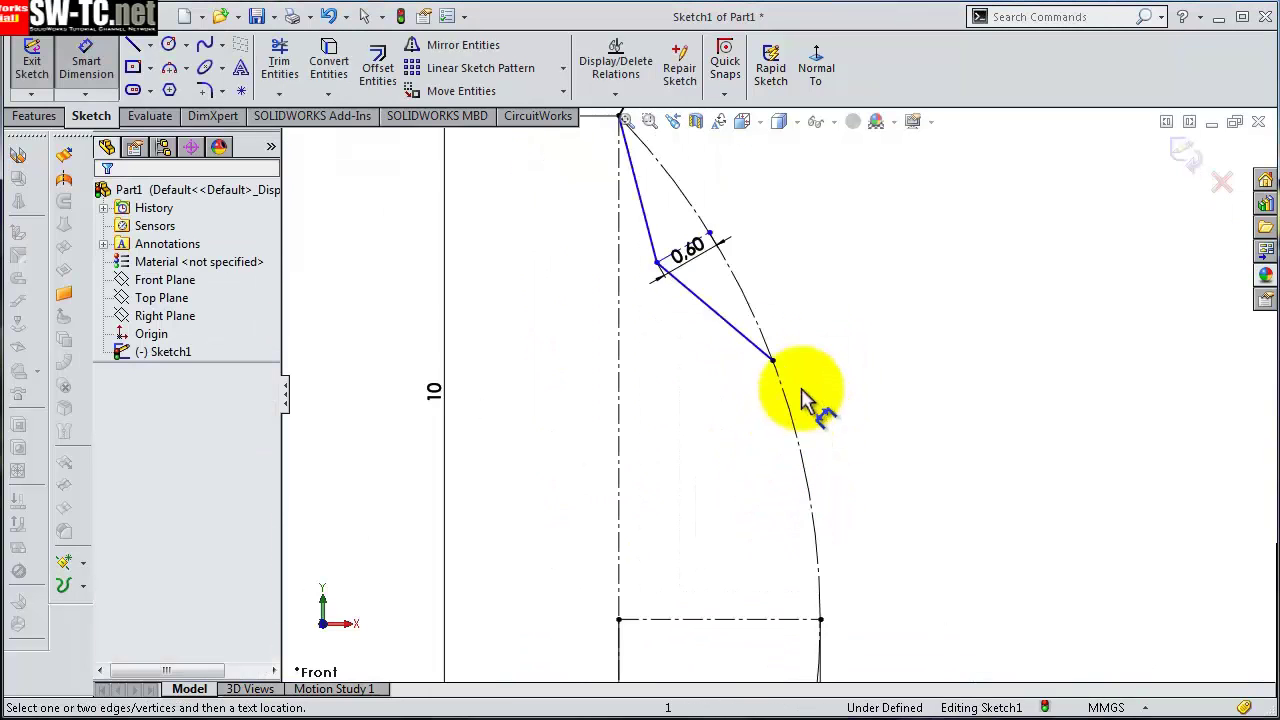
pyautogui.scroll(-3, 810, 380)
pyautogui.scroll(-2, 725, 220)
pyautogui.moveTo(720, 215); pyautogui.dragTo(722, 252)
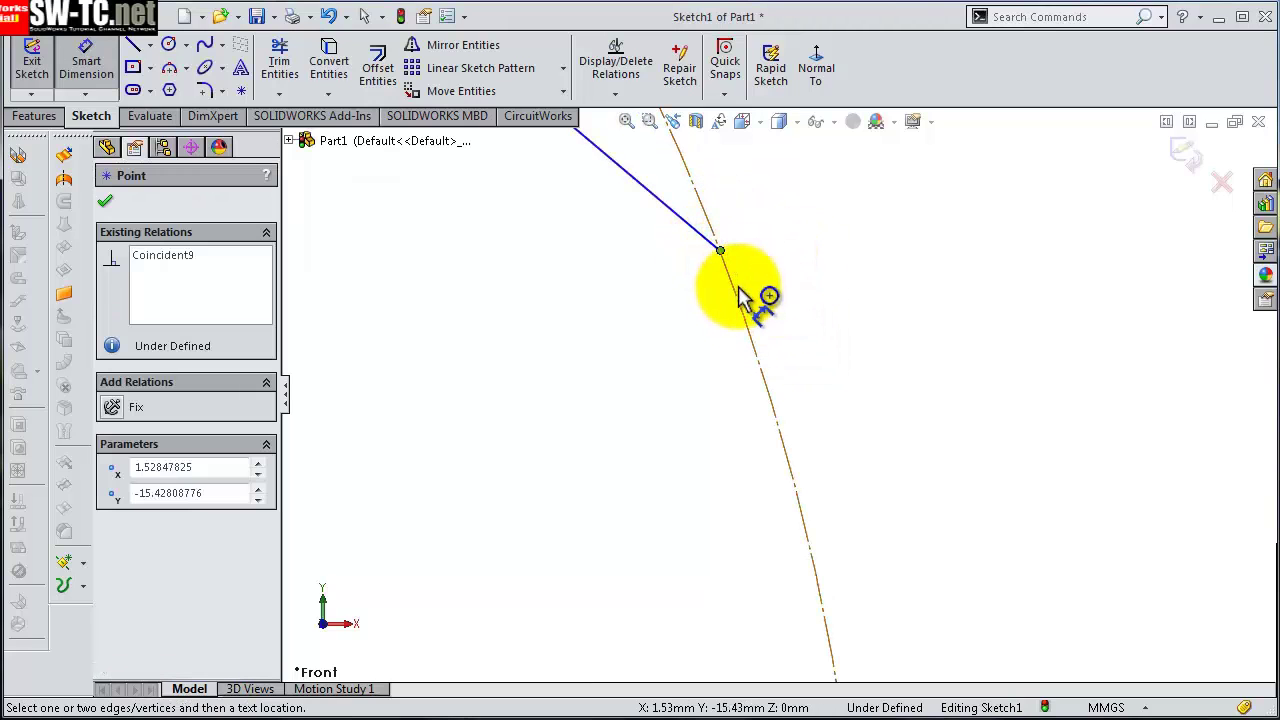
# - Check the V endpoint's relation to the arc and the arc's centre position (-5.25, -18)
pyautogui.press('Escape')
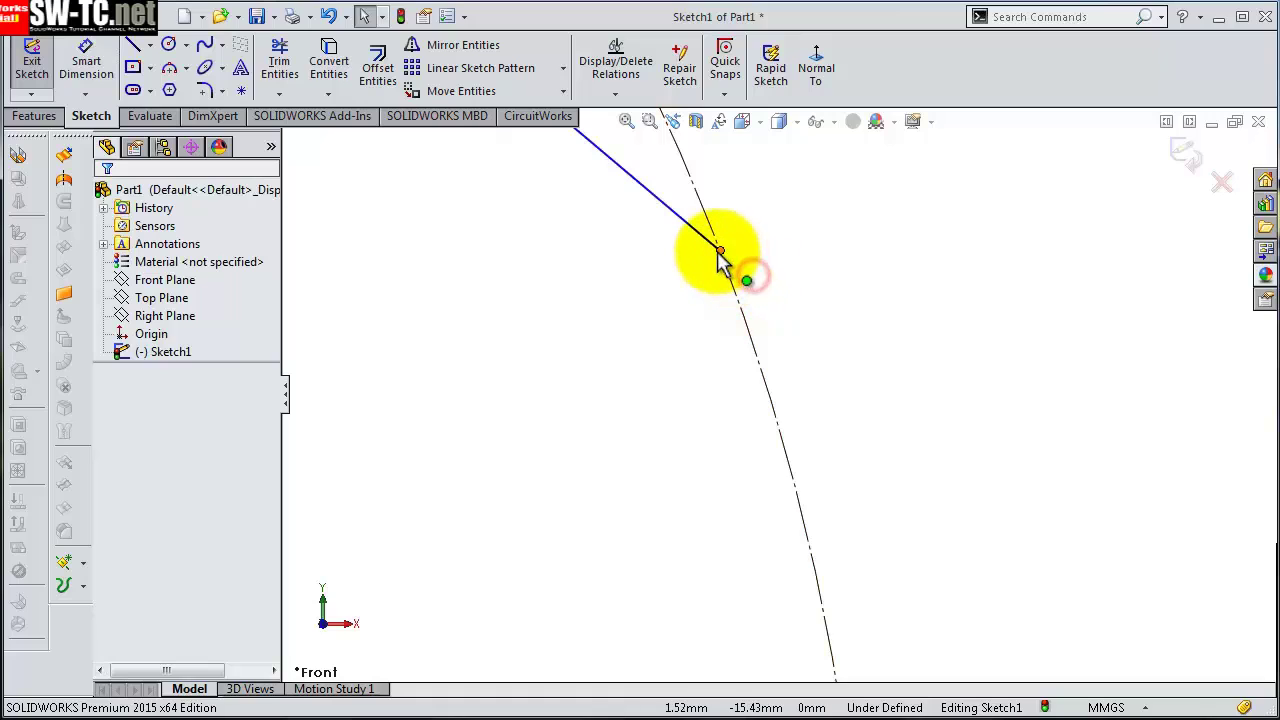
pyautogui.click(720, 251)
pyautogui.keyDown('ctrl'); pyautogui.click(733, 290); pyautogui.keyUp('ctrl')
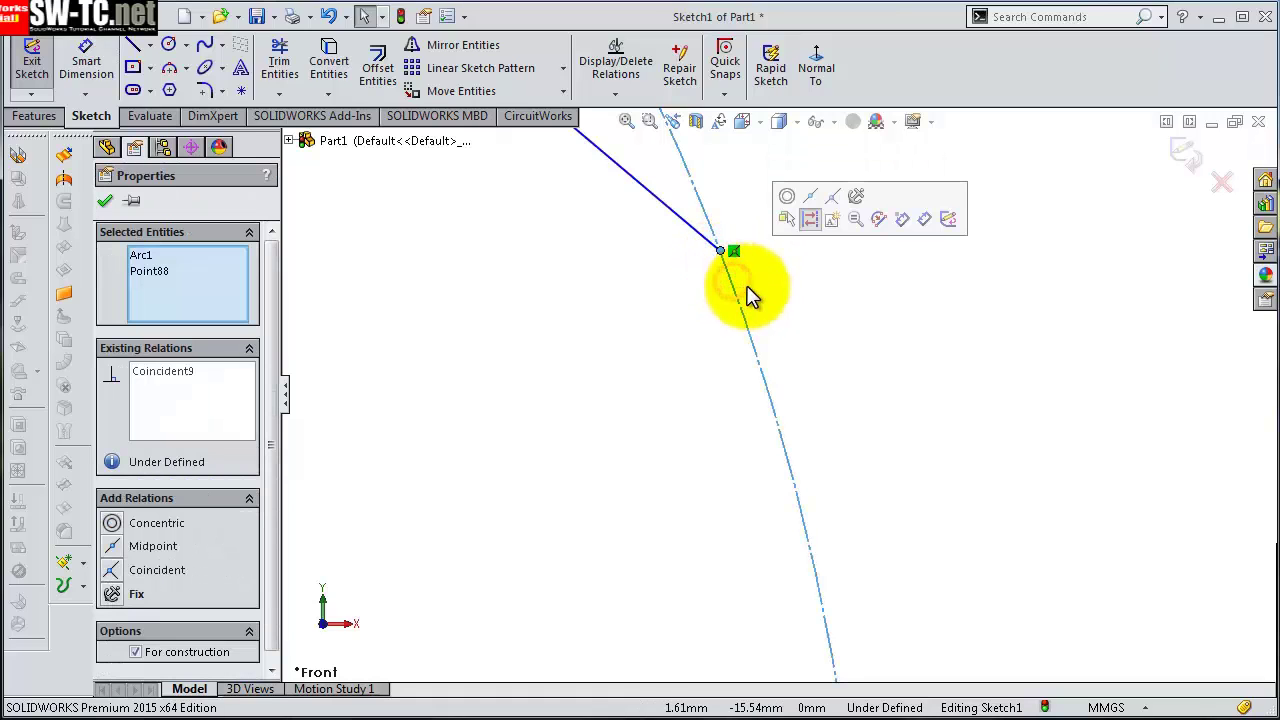
pyautogui.click(540, 378)
pyautogui.scroll(2, 560, 380)
pyautogui.scroll(2, 671, 420)
pyautogui.scroll(1, 674, 437)
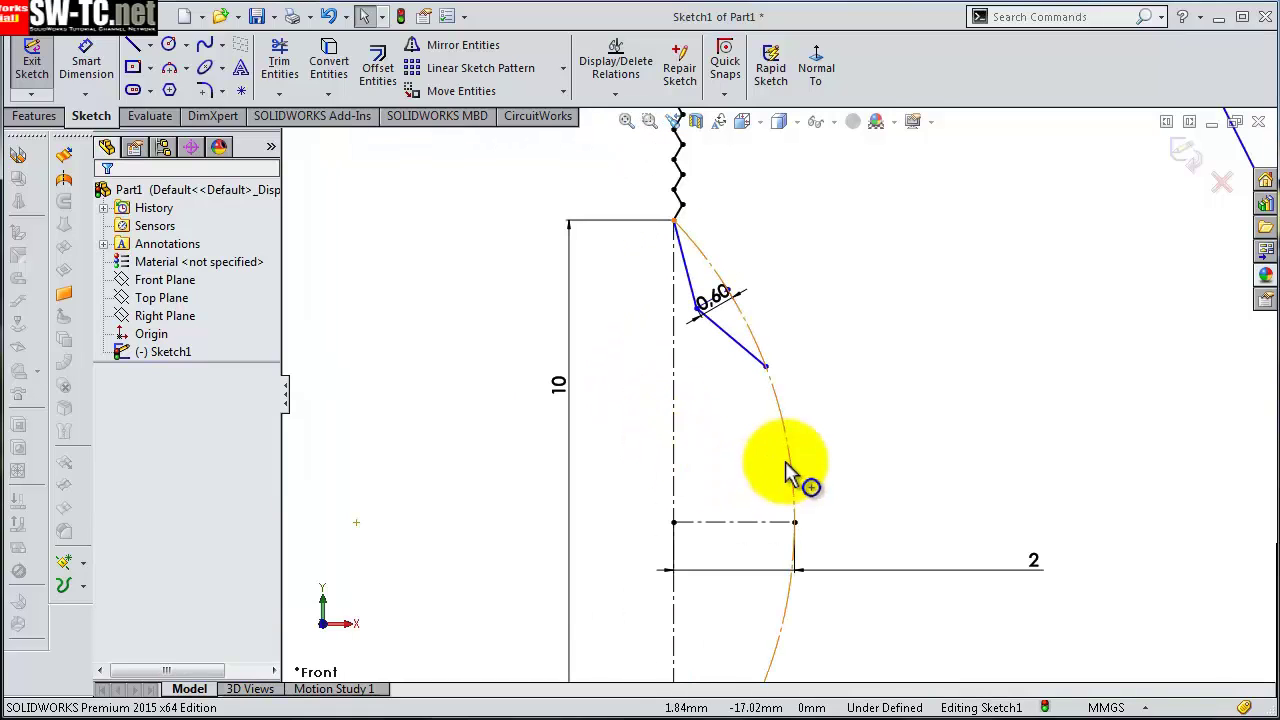
pyautogui.click(788, 463)
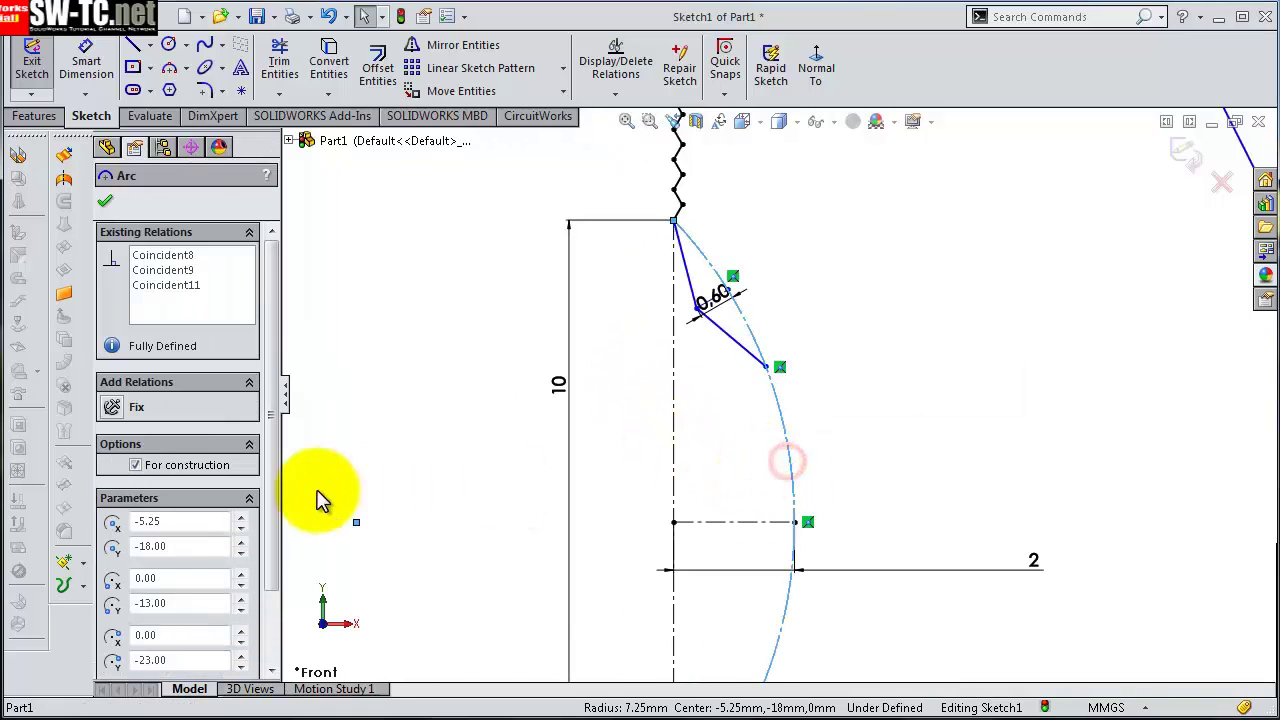
pyautogui.click(375, 461)
# - Place a sketch point at the arc's centre
pyautogui.click(242, 90)
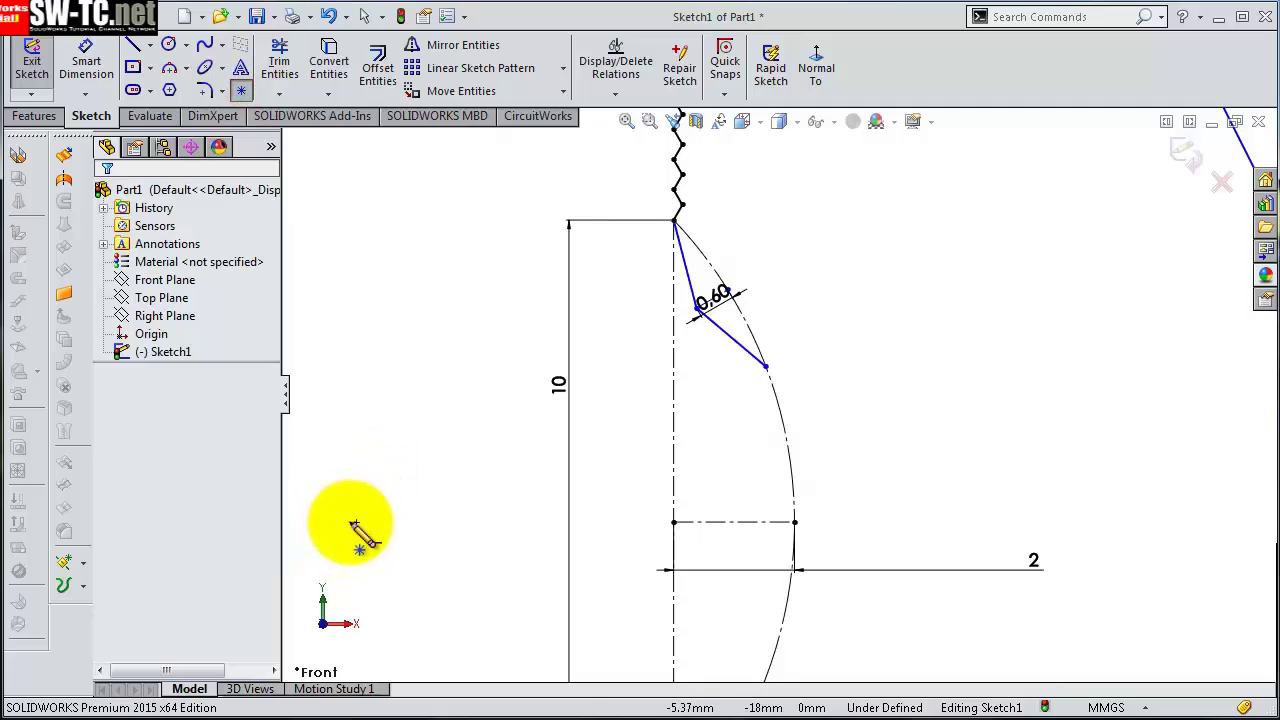
pyautogui.click(356, 523)
pyautogui.press('Escape')
pyautogui.scroll(2, 780, 549)
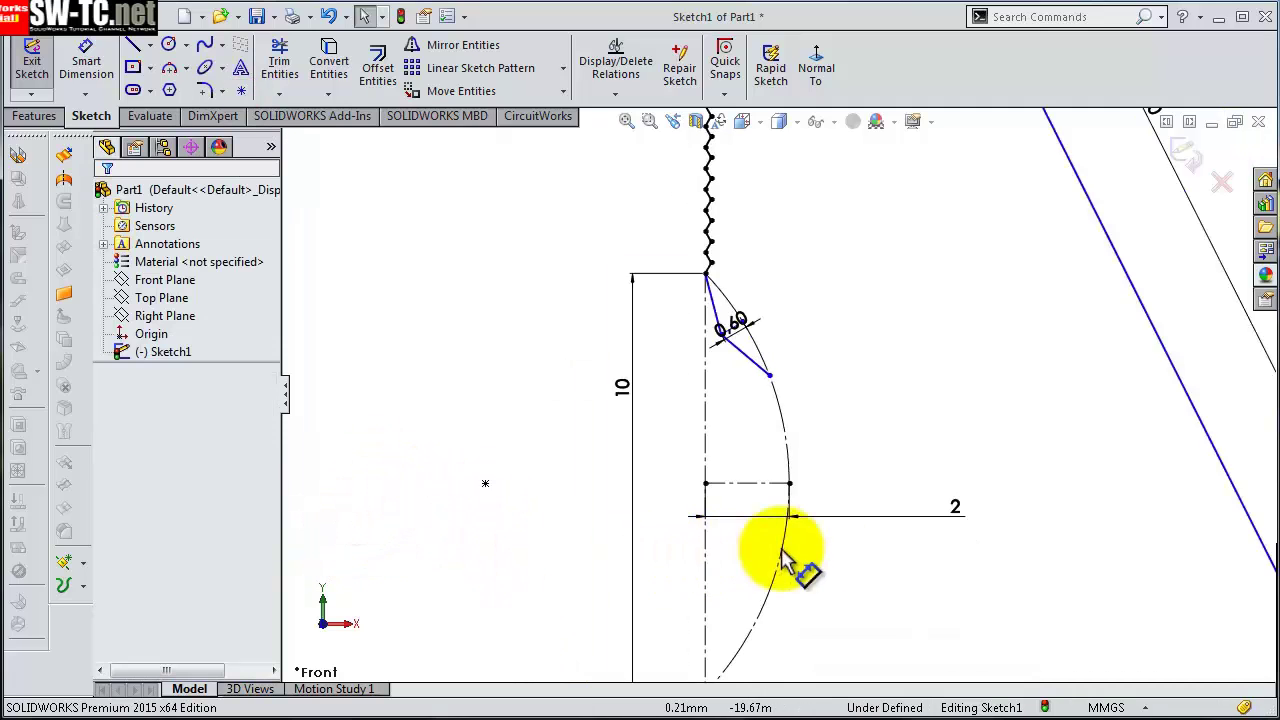
pyautogui.scroll(-2, 780, 549)
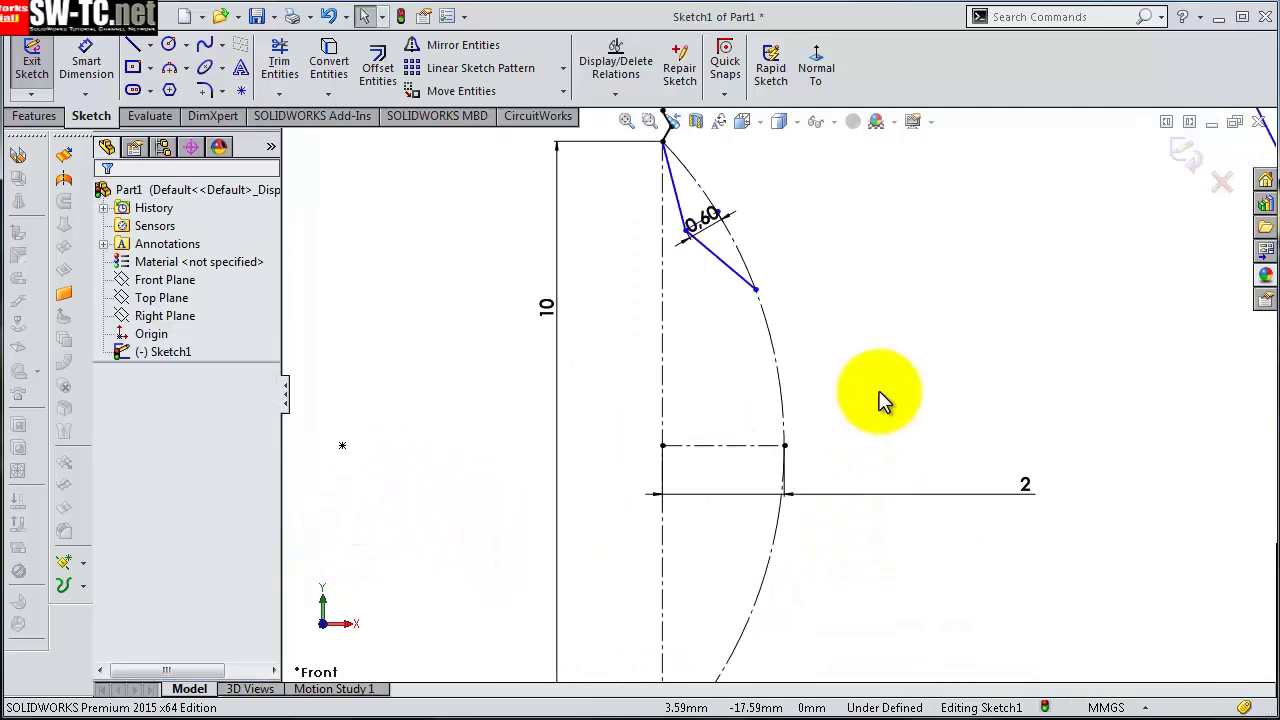
# - Set up a circular sketch pattern of Line59 and Line60 around Point86, 4 instances over 65°
pyautogui.click(566, 77)
pyautogui.click(543, 110)
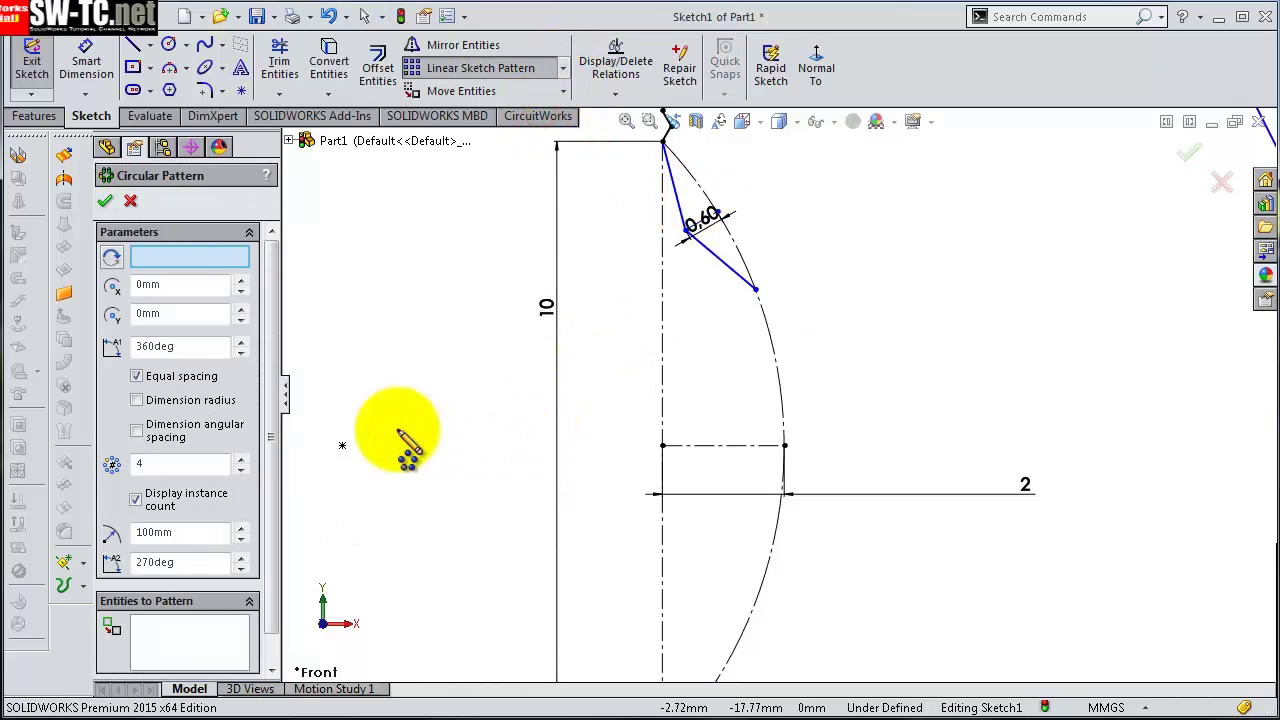
pyautogui.click(112, 258)
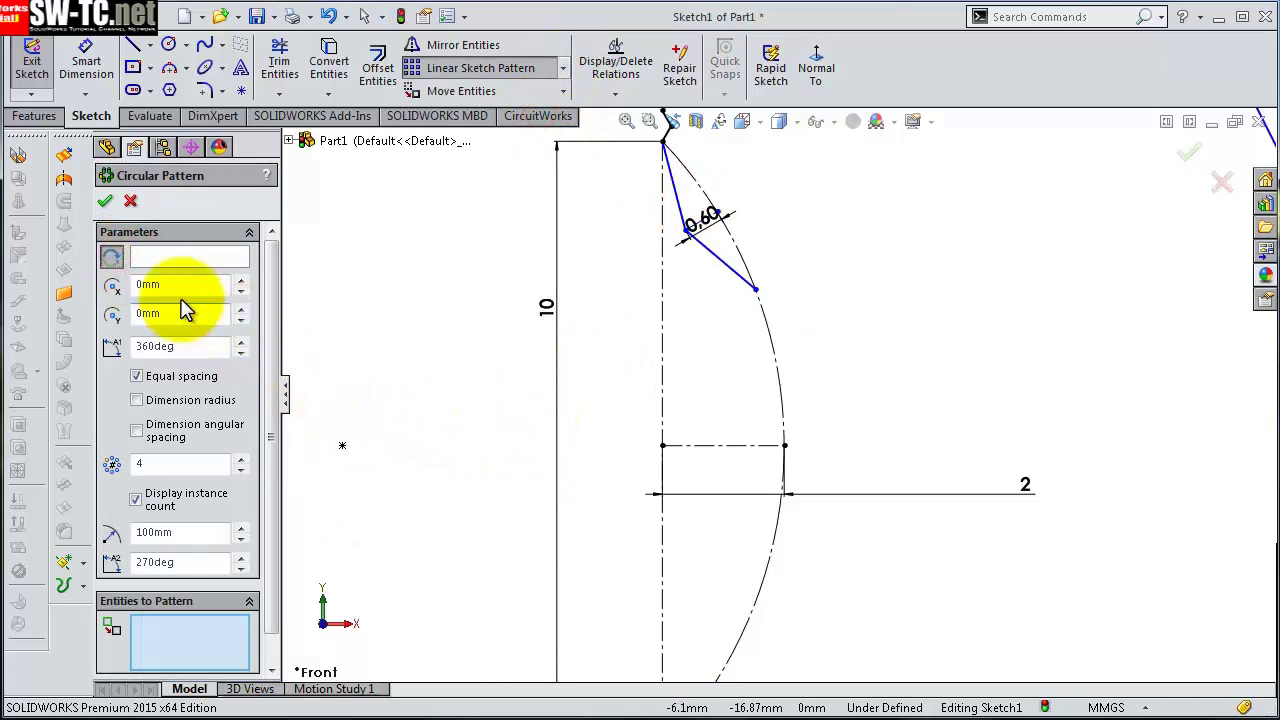
pyautogui.click(165, 257)
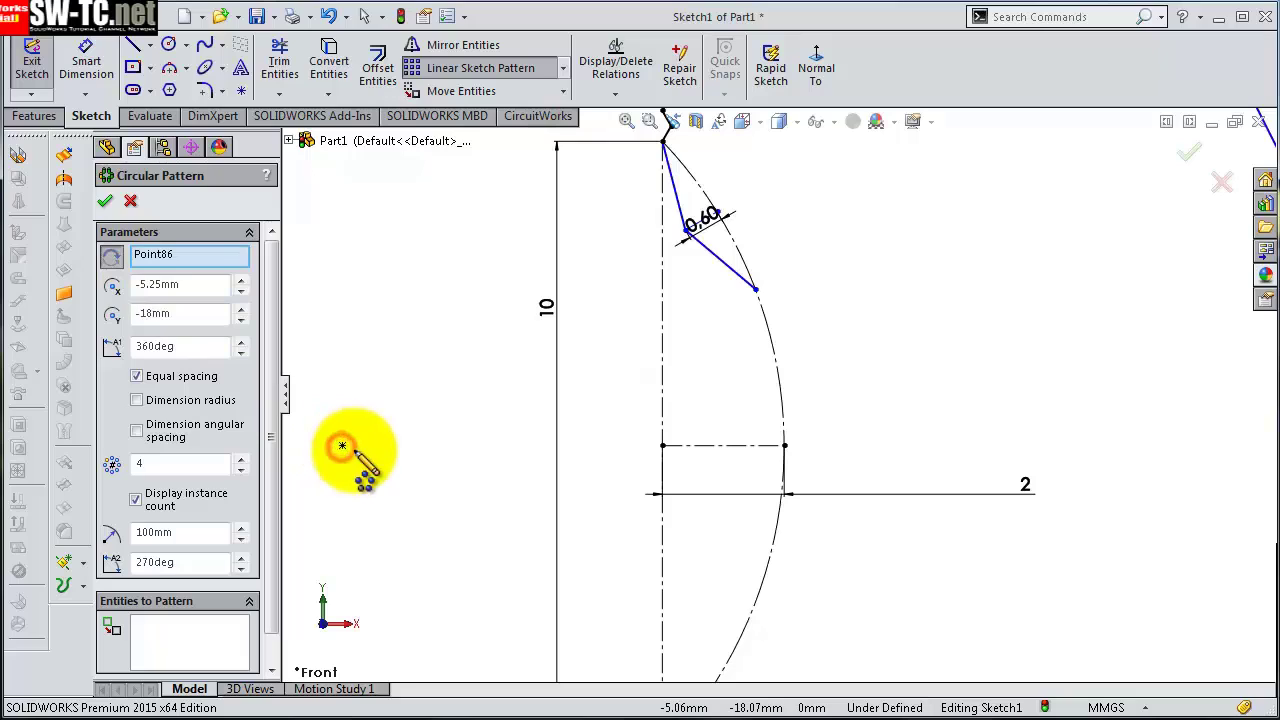
pyautogui.scroll(-1, 275, 410)
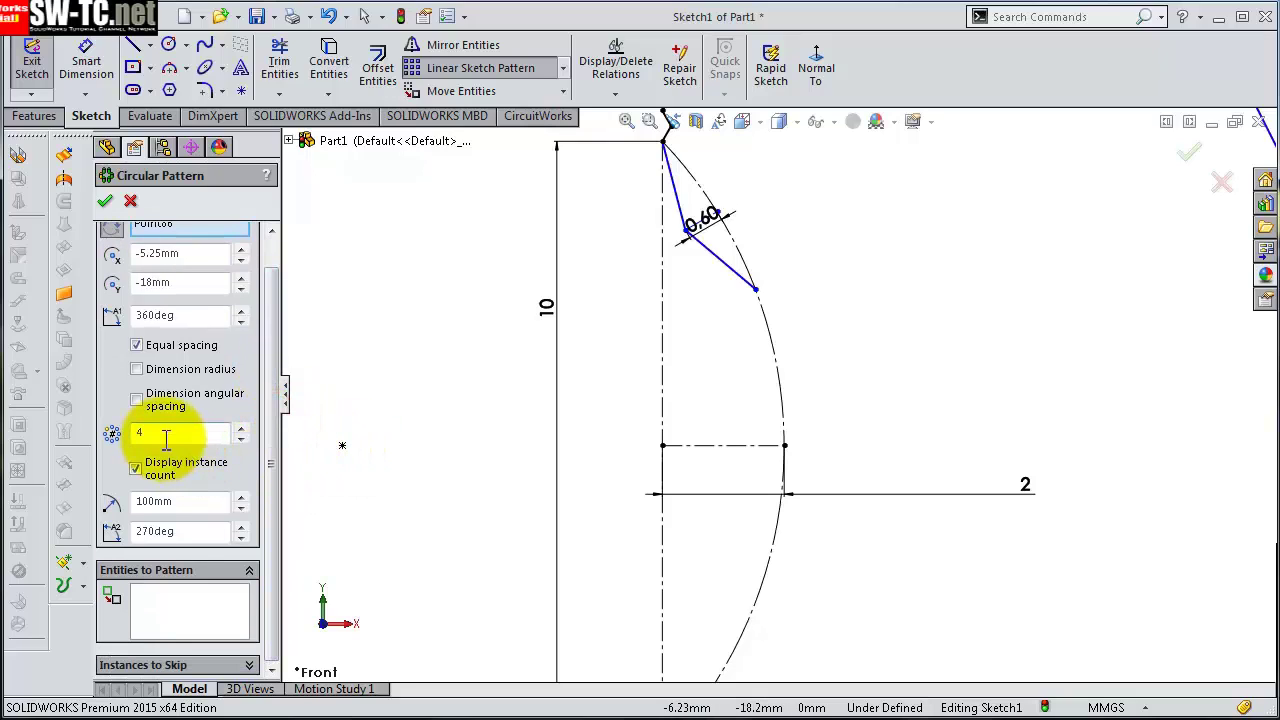
pyautogui.click(186, 608)
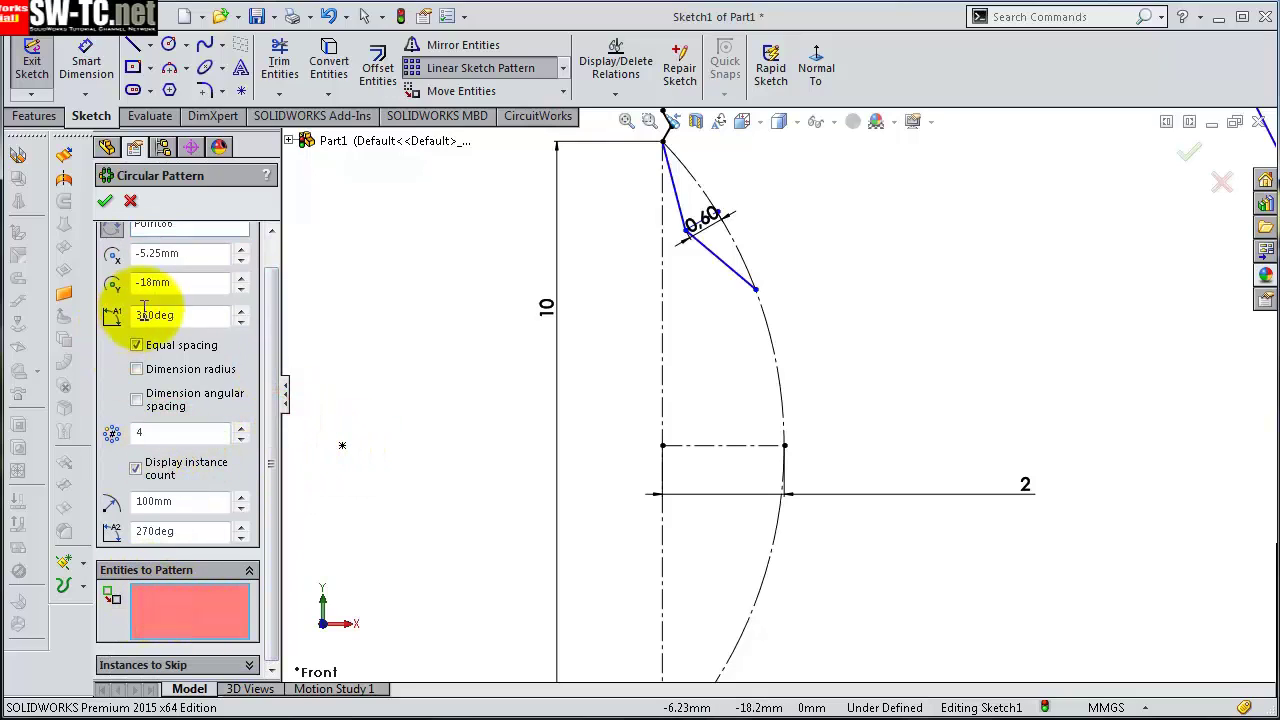
pyautogui.click(182, 315)
pyautogui.moveTo(183, 315); pyautogui.dragTo(115, 318)
pyautogui.write('65')
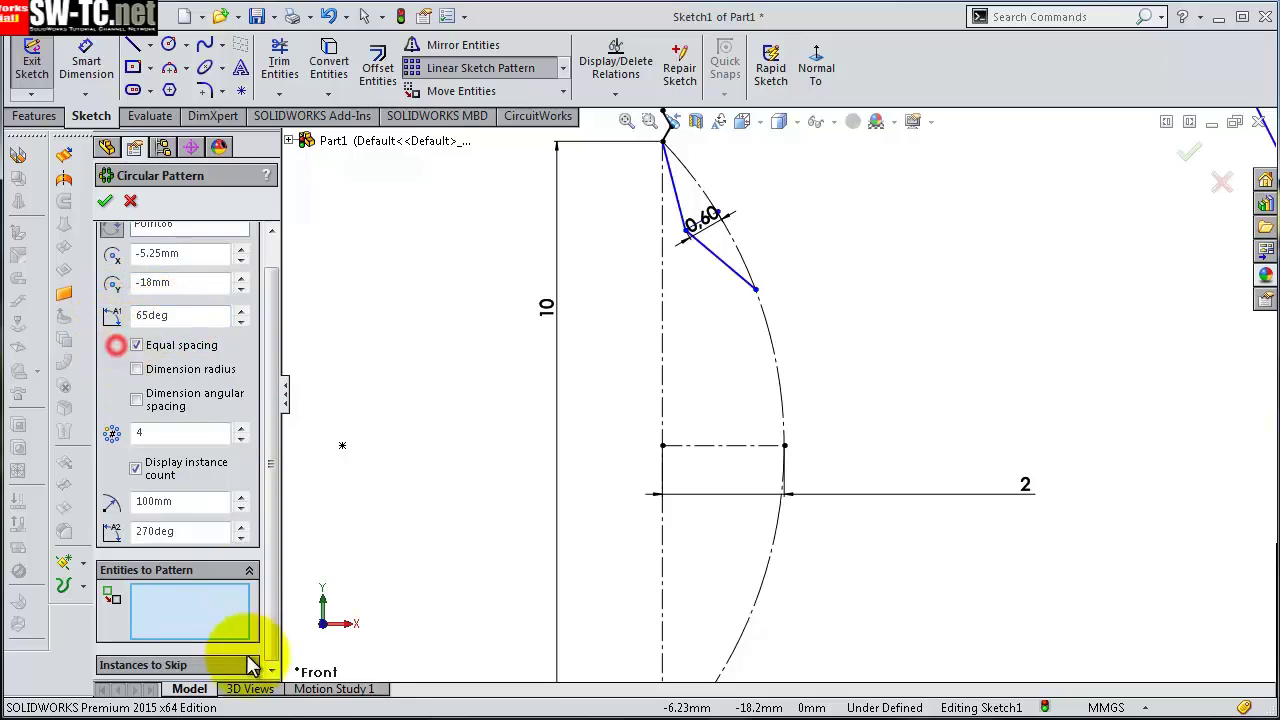
pyautogui.click(215, 618)
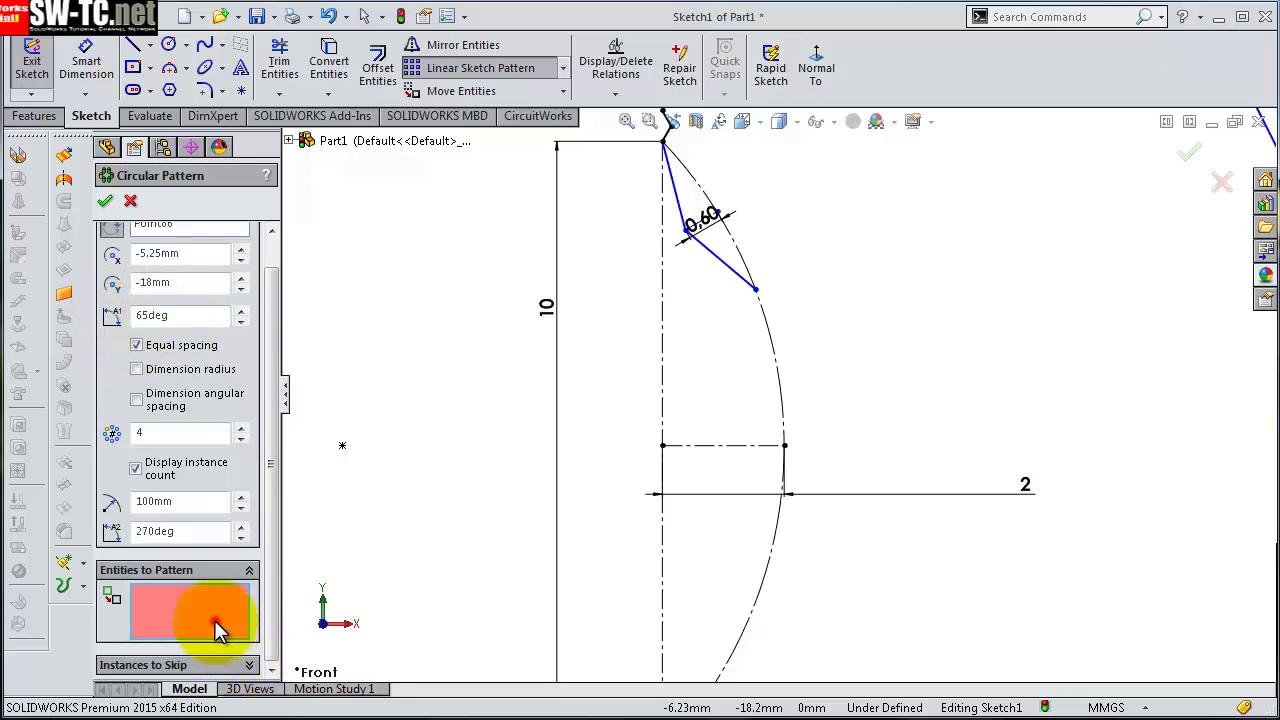
pyautogui.click(677, 200)
pyautogui.click(730, 267)
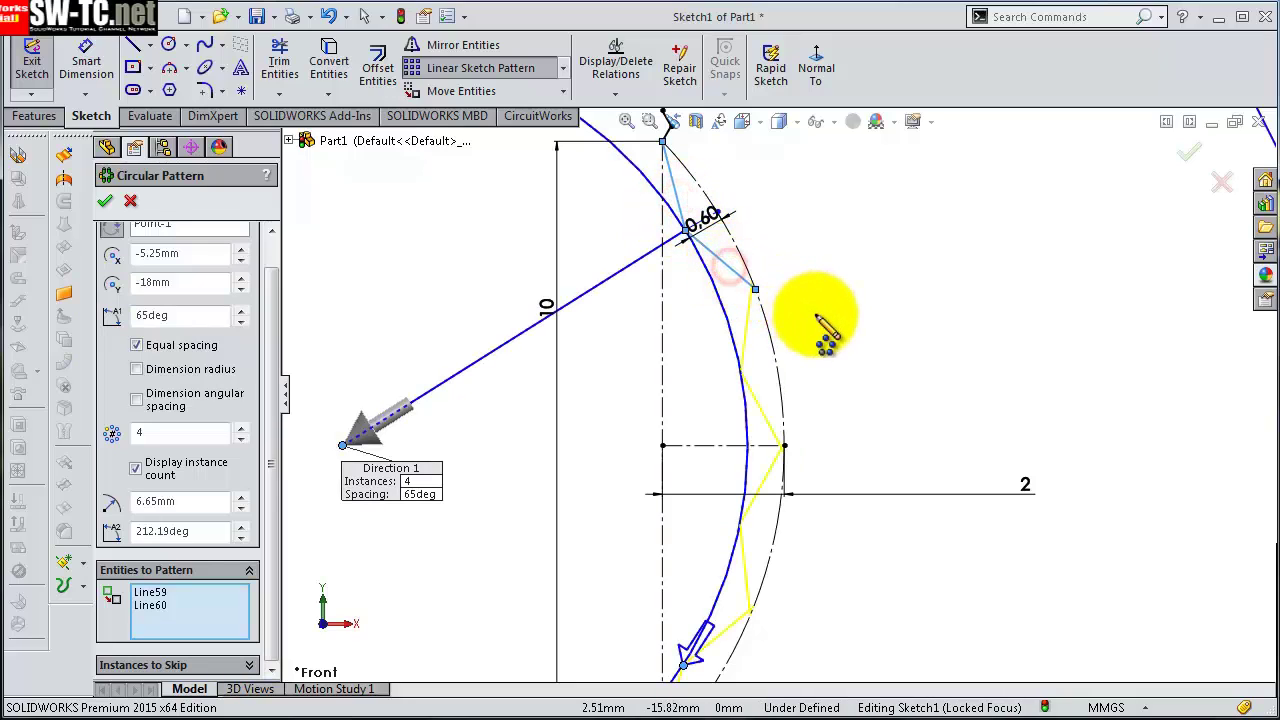
# - Apply the circular pattern and merge the stray endpoint near the arc with its neighbour
pyautogui.click(1183, 160)
pyautogui.scroll(1, 880, 366)
pyautogui.scroll(-3, 771, 351)
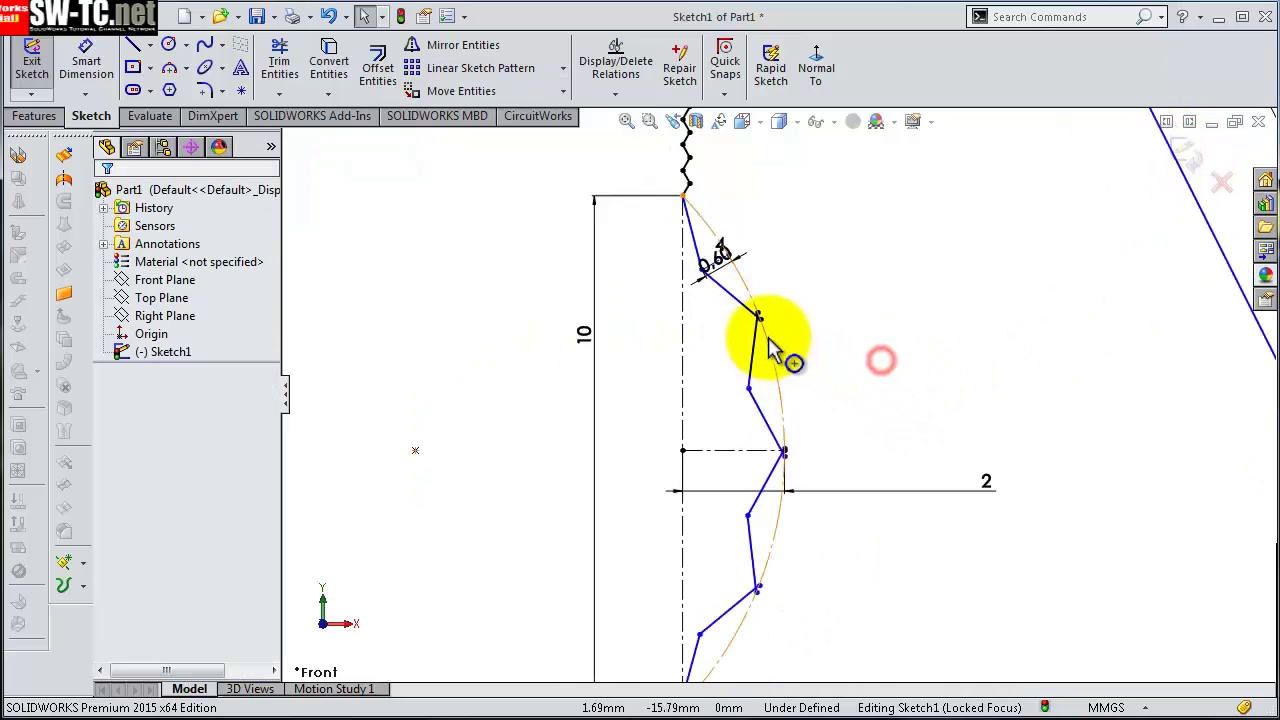
pyautogui.scroll(-3, 755, 310)
pyautogui.scroll(-2, 752, 310)
pyautogui.click(767, 460)
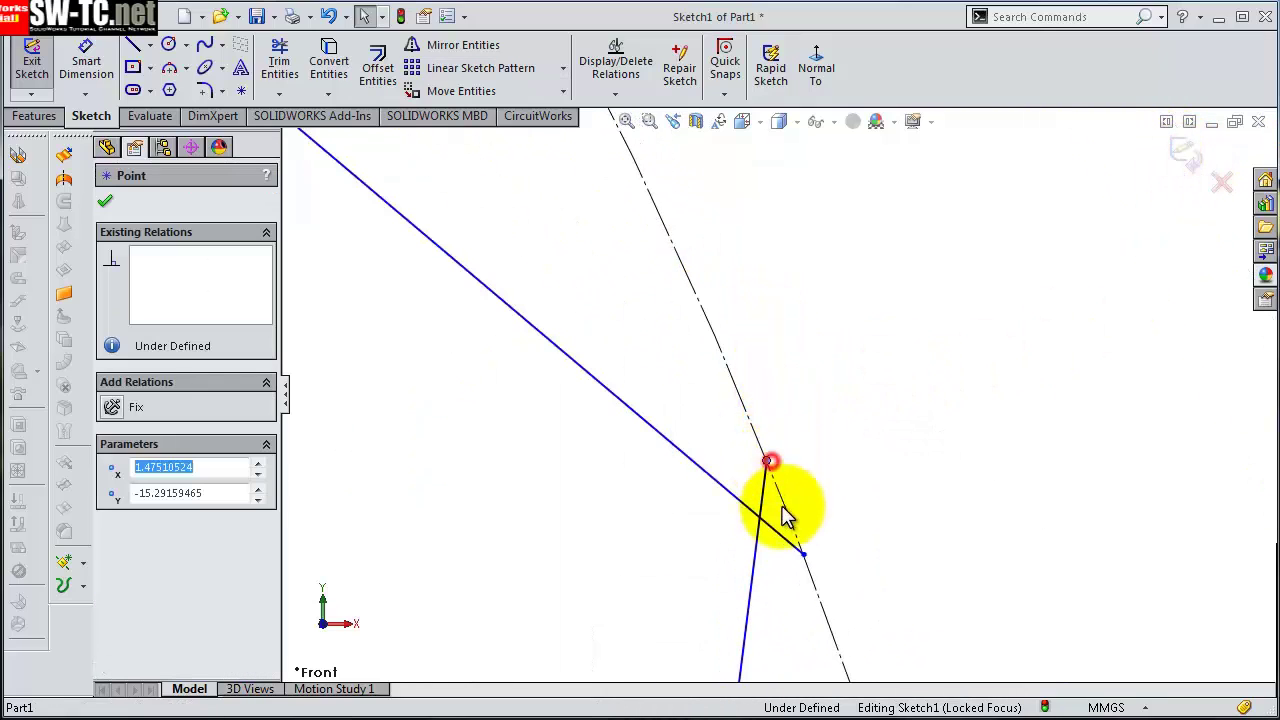
pyautogui.keyDown('ctrl'); pyautogui.click(806, 555); pyautogui.keyUp('ctrl')
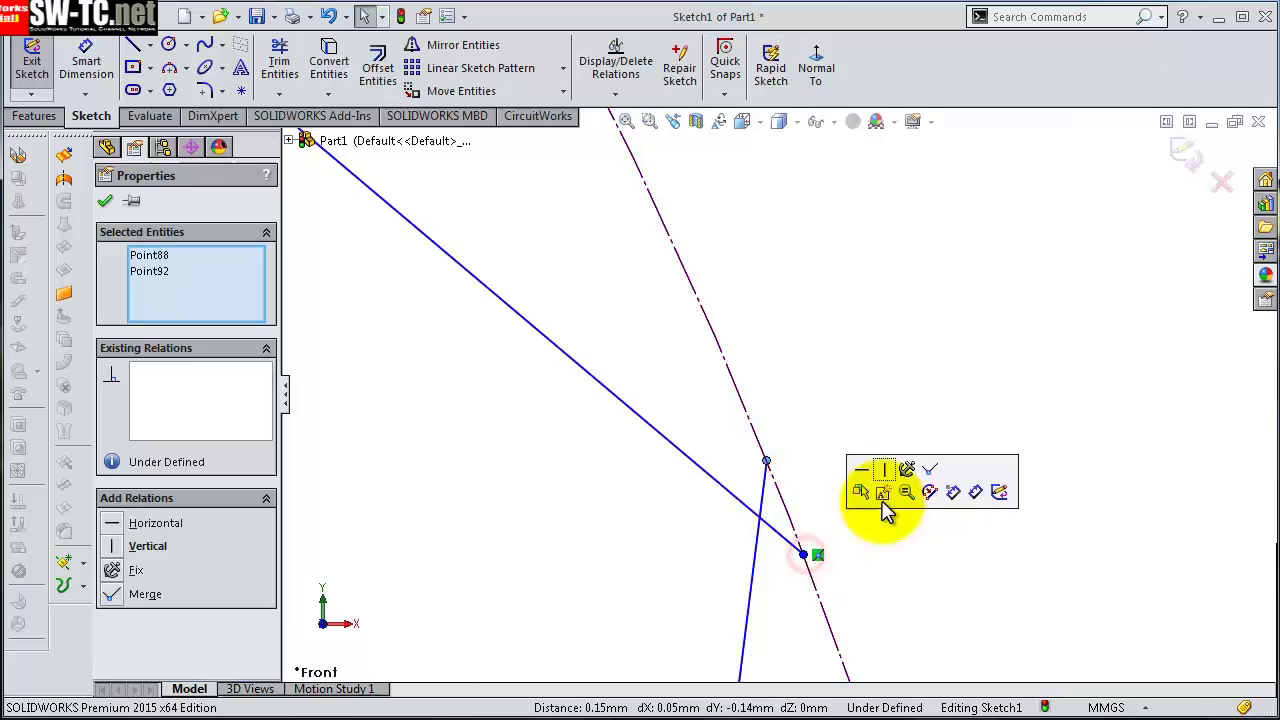
pyautogui.click(930, 472)
# - Merge the zigzag's bottom endpoint with the arc's bottom end
pyautogui.scroll(2, 891, 500)
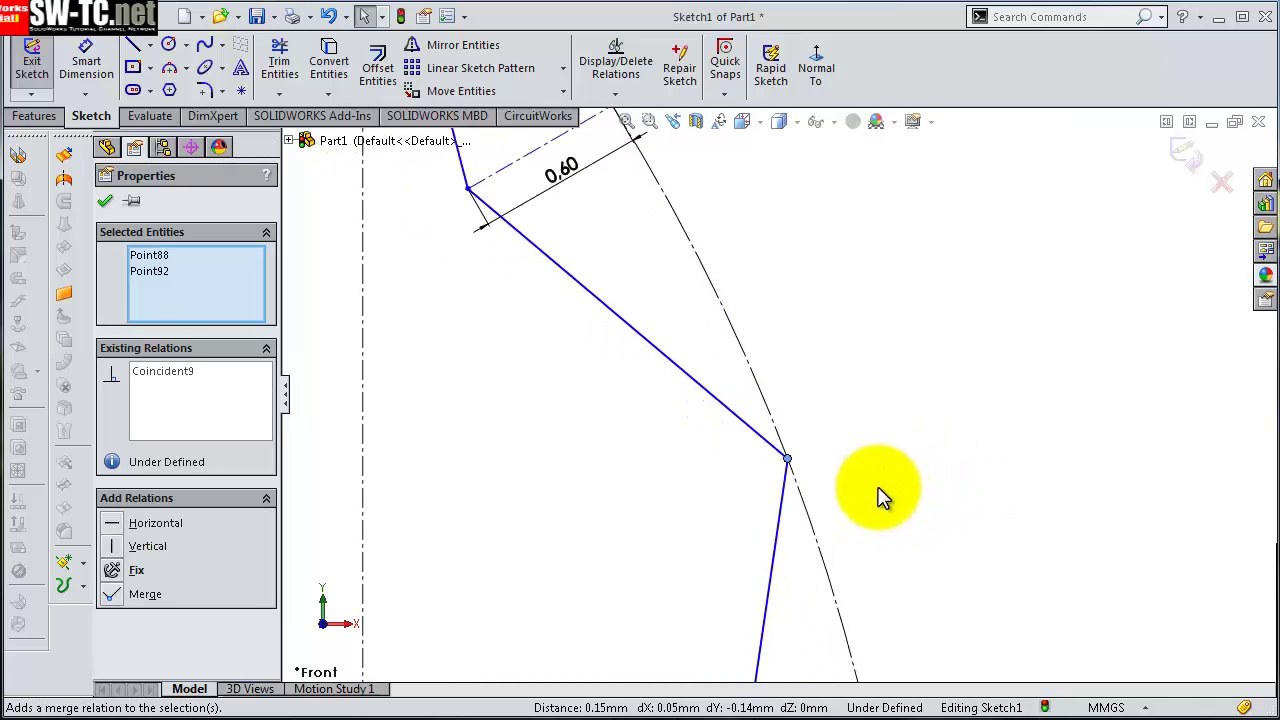
pyautogui.scroll(2, 850, 530)
pyautogui.scroll(2, 818, 553)
pyautogui.scroll(1, 810, 520)
pyautogui.scroll(-2, 760, 560)
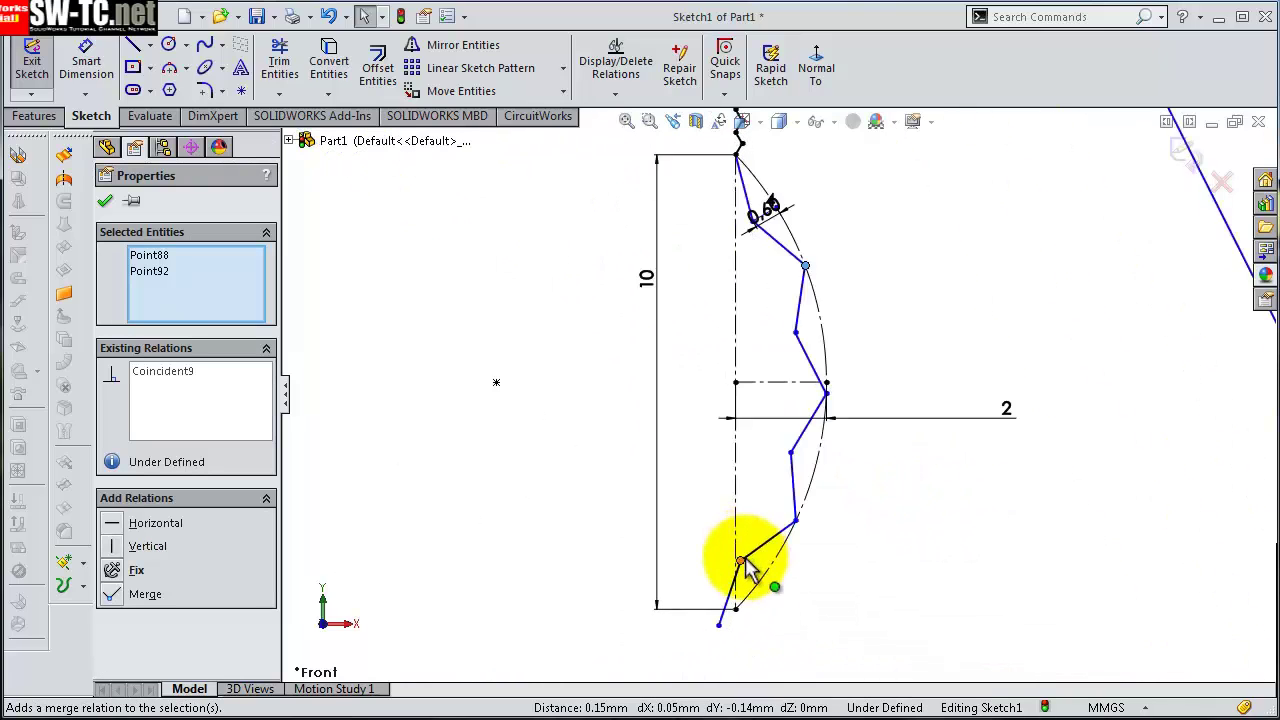
pyautogui.scroll(-2, 730, 620)
pyautogui.click(705, 648)
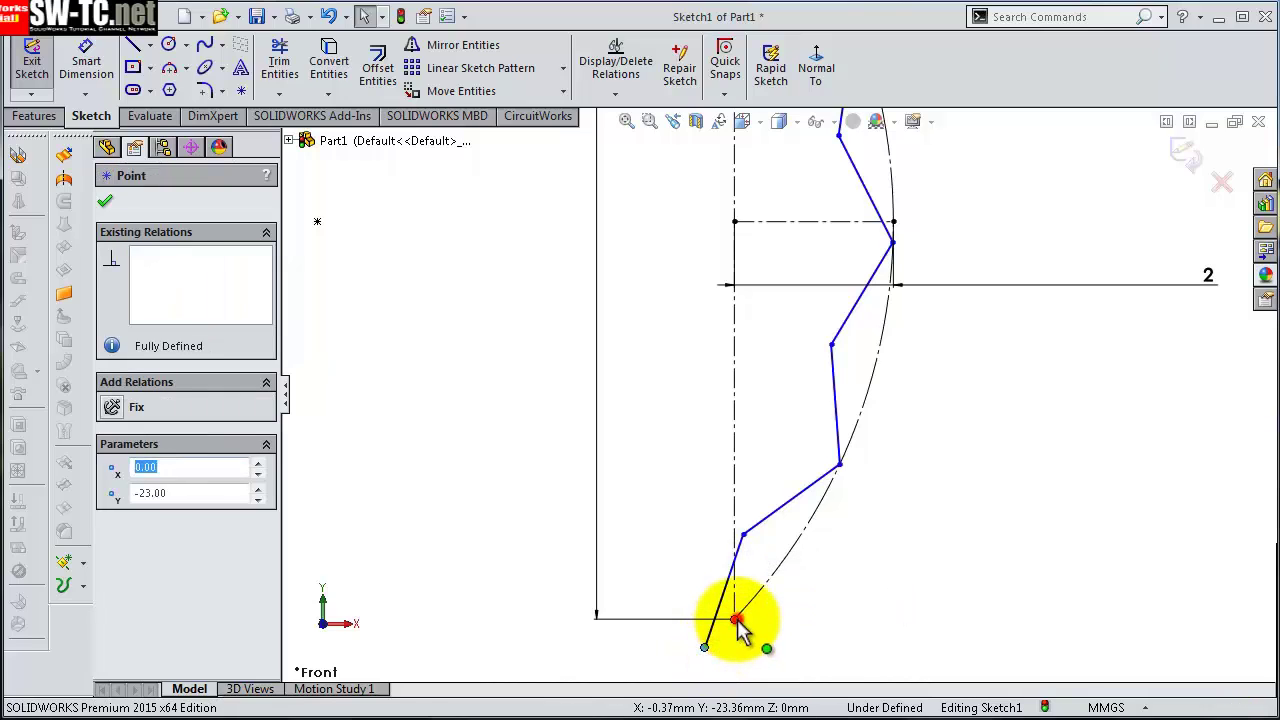
pyautogui.keyDown('ctrl'); pyautogui.click(737, 622); pyautogui.keyUp('ctrl')
pyautogui.click(862, 534)
pyautogui.click(939, 530)
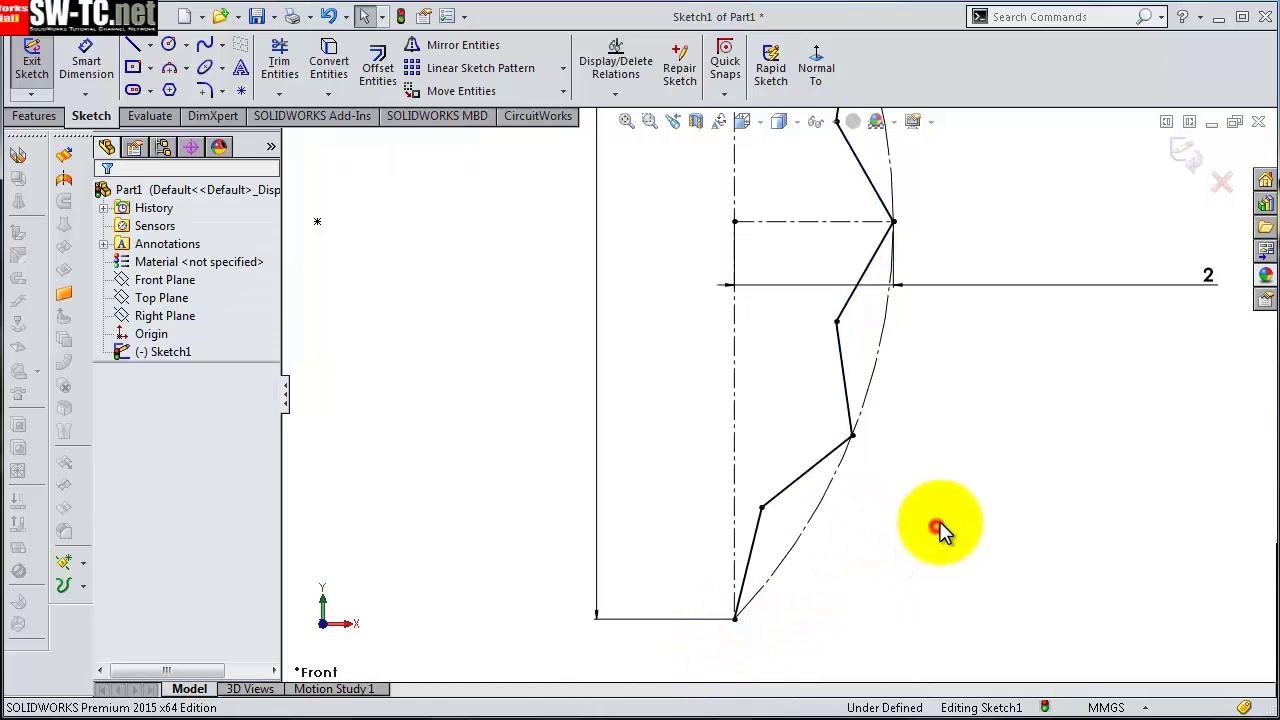
# - Dimension a tooth line of the zigzag to 0.60 mm
pyautogui.scroll(1, 945, 460)
pyautogui.scroll(2, 909, 366)
pyautogui.scroll(1, 903, 394)
pyautogui.scroll(1, 902, 398)
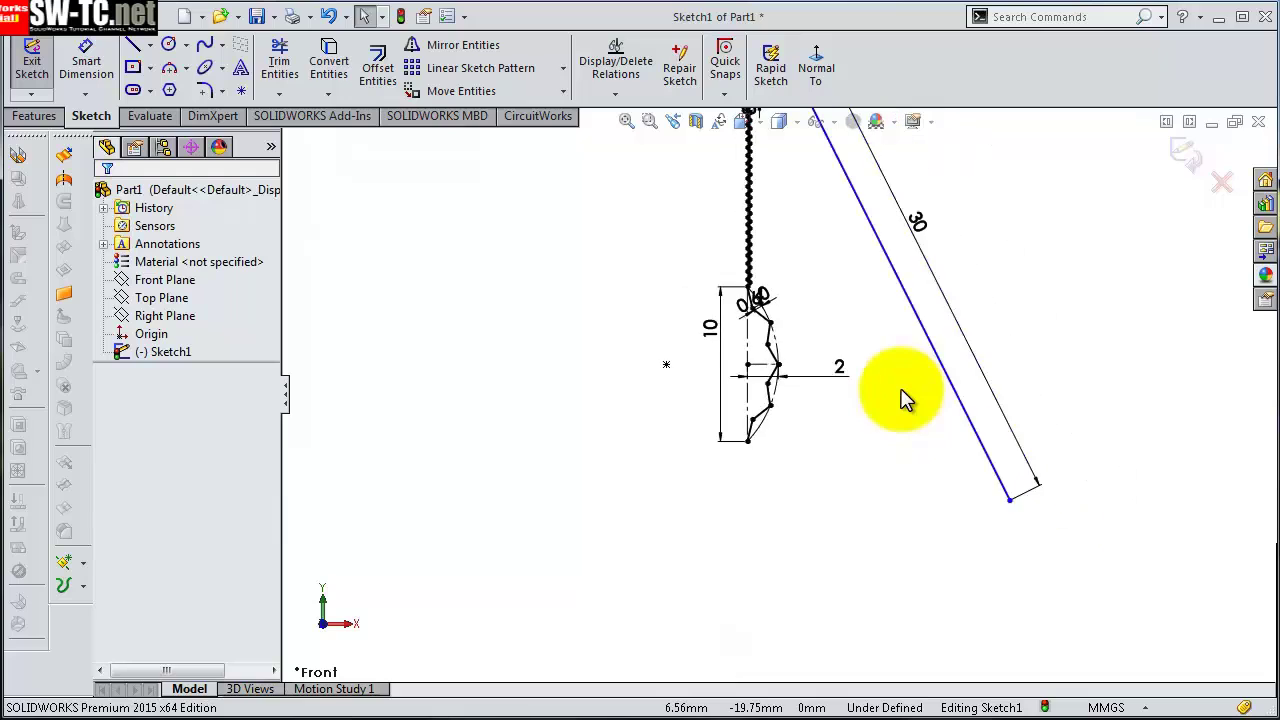
pyautogui.scroll(-1, 901, 398)
pyautogui.scroll(-1, 830, 382)
pyautogui.scroll(-2, 725, 290)
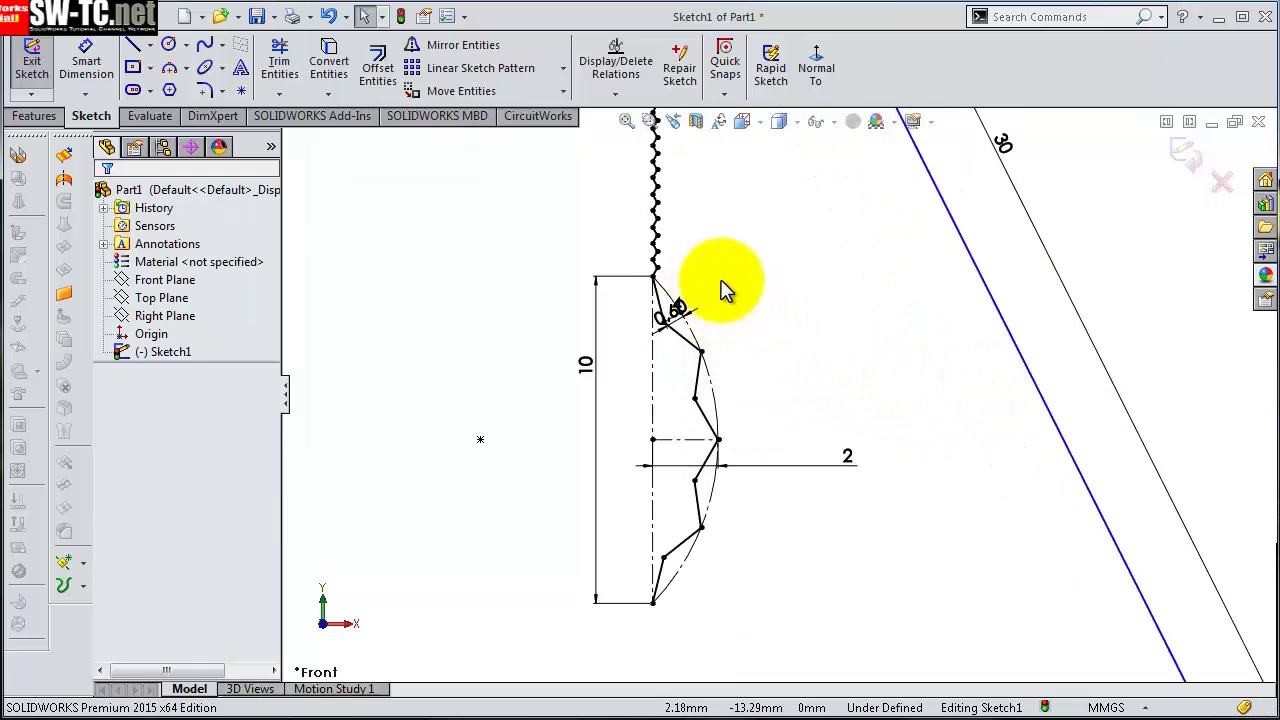
pyautogui.click(692, 310)
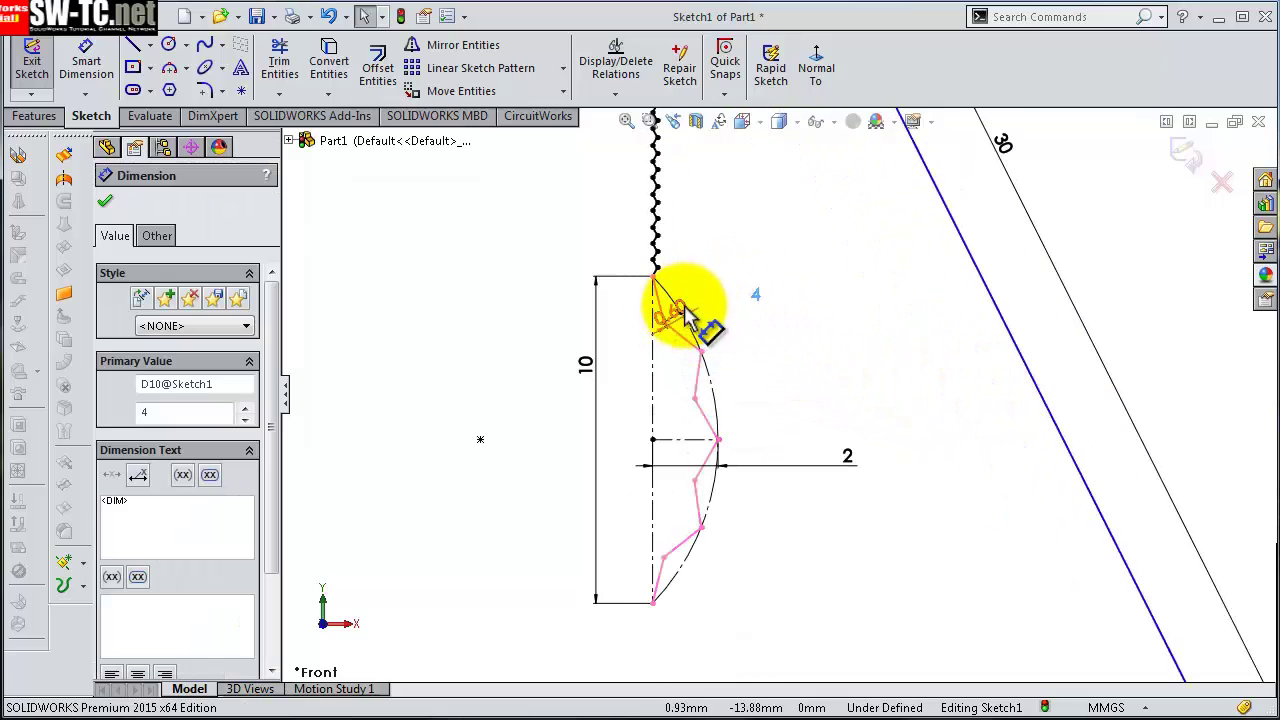
pyautogui.click(686, 309)
pyautogui.click(755, 265)
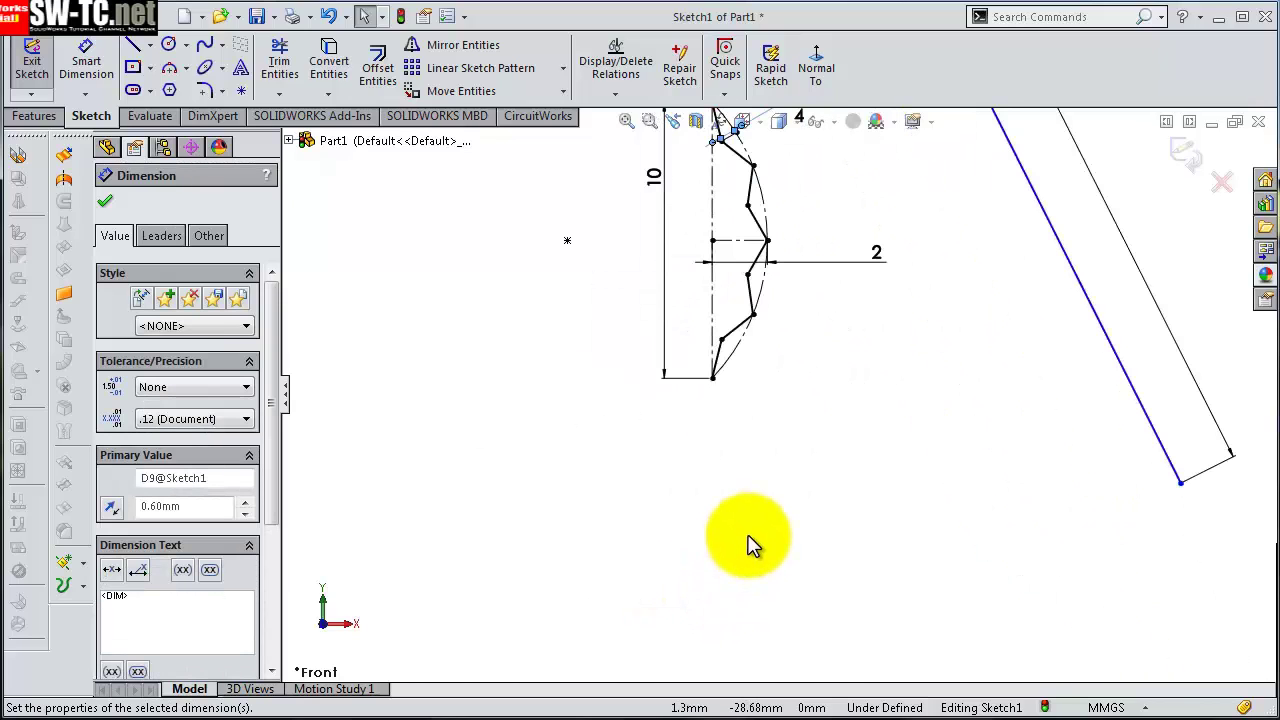
# - Draw a vertical line downward from the jaw profile's bottom endpoint
pyautogui.press('s')
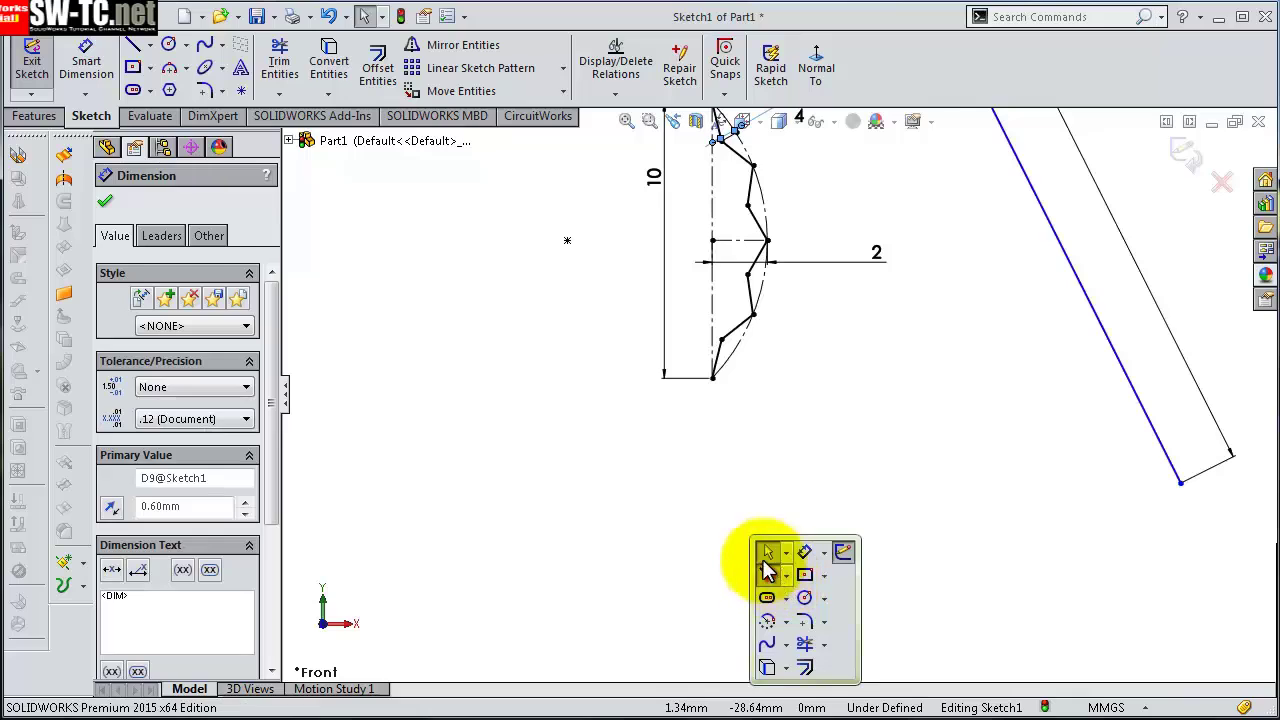
pyautogui.click(769, 574)
pyautogui.click(713, 378)
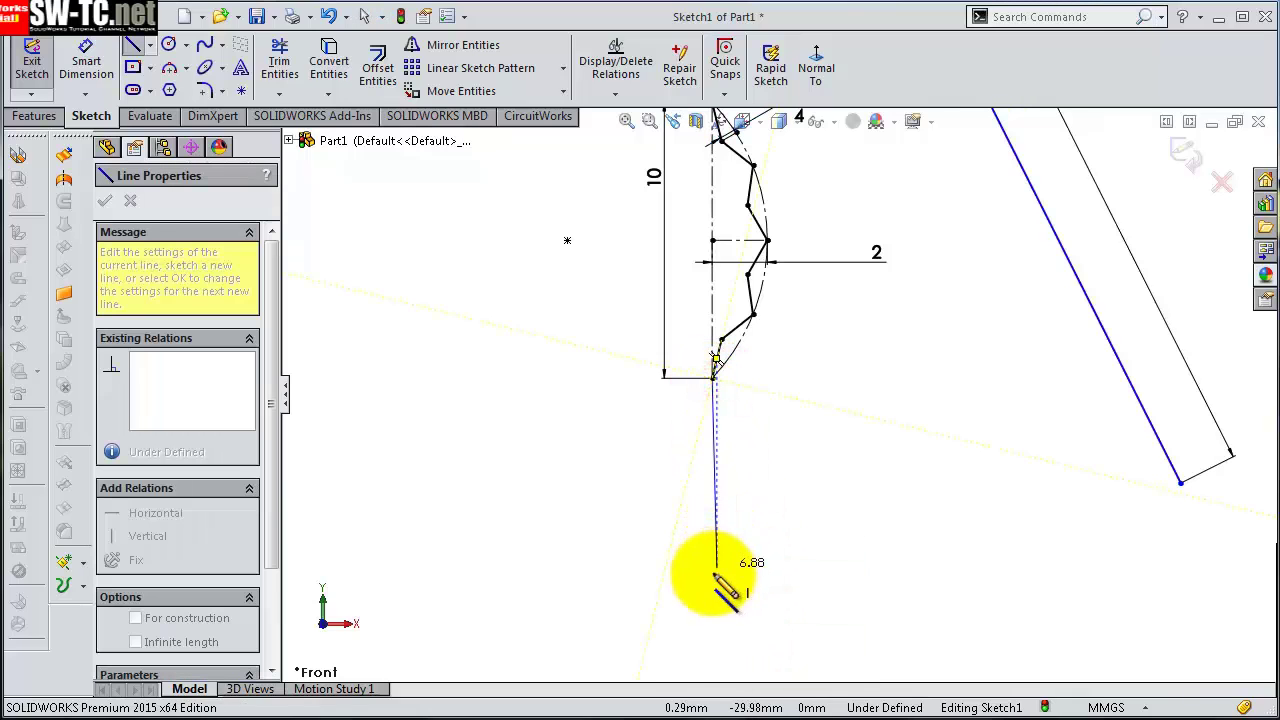
pyautogui.keyDown('ctrl'); pyautogui.moveTo(714, 534); pyautogui.dragTo(757, 445, button='middle'); pyautogui.keyUp('ctrl')
pyautogui.scroll(-2, 757, 440)
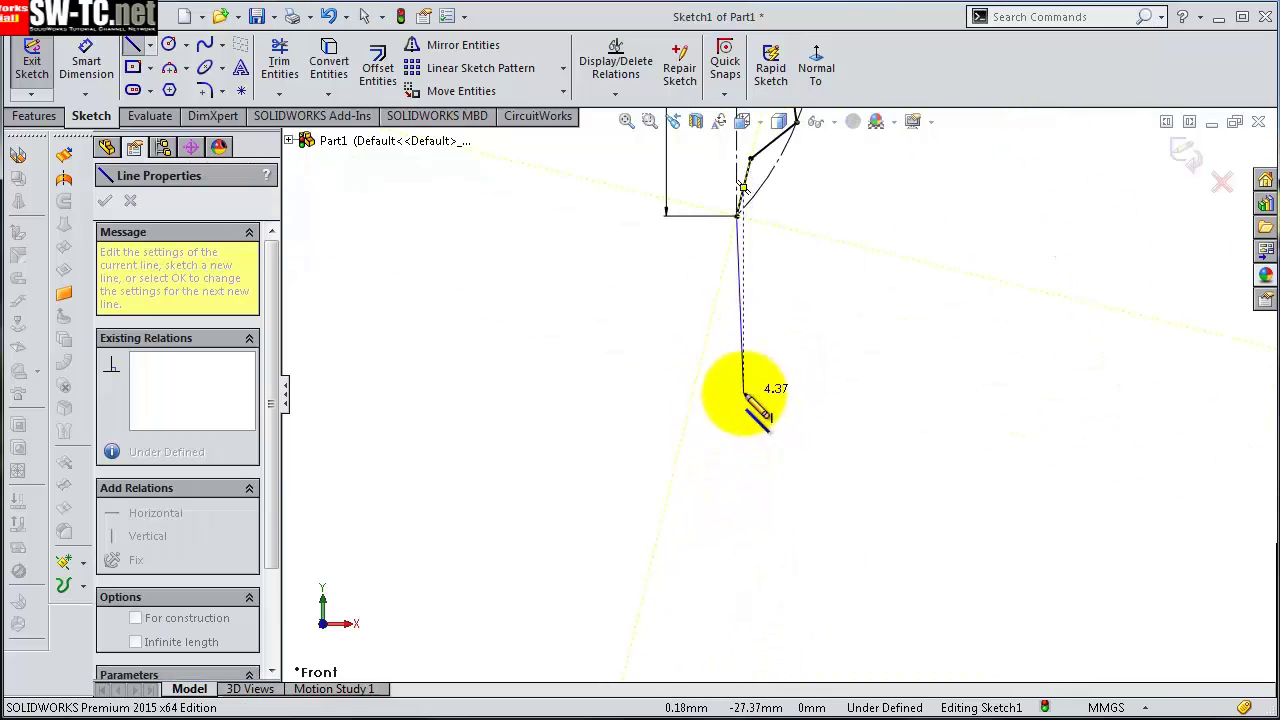
pyautogui.doubleClick(737, 396)
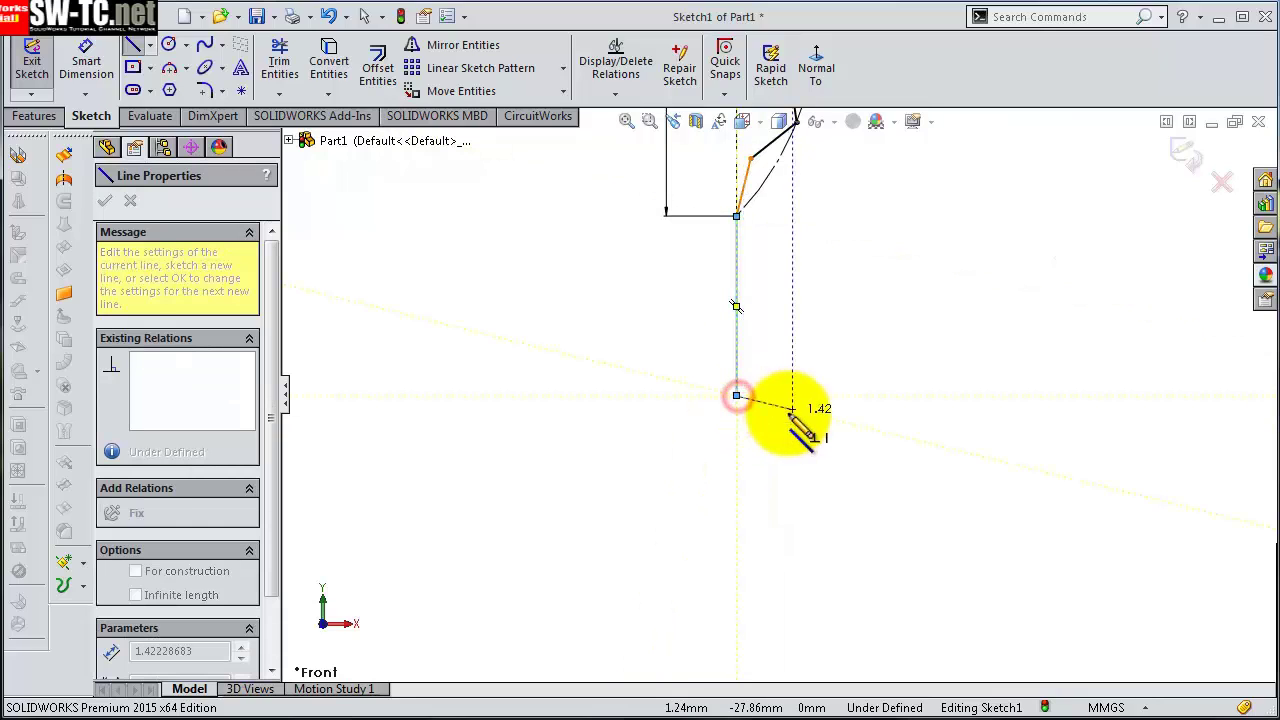
# - Dimension the new vertical line to 13.50 mm
pyautogui.press('s')
pyautogui.click(860, 410)
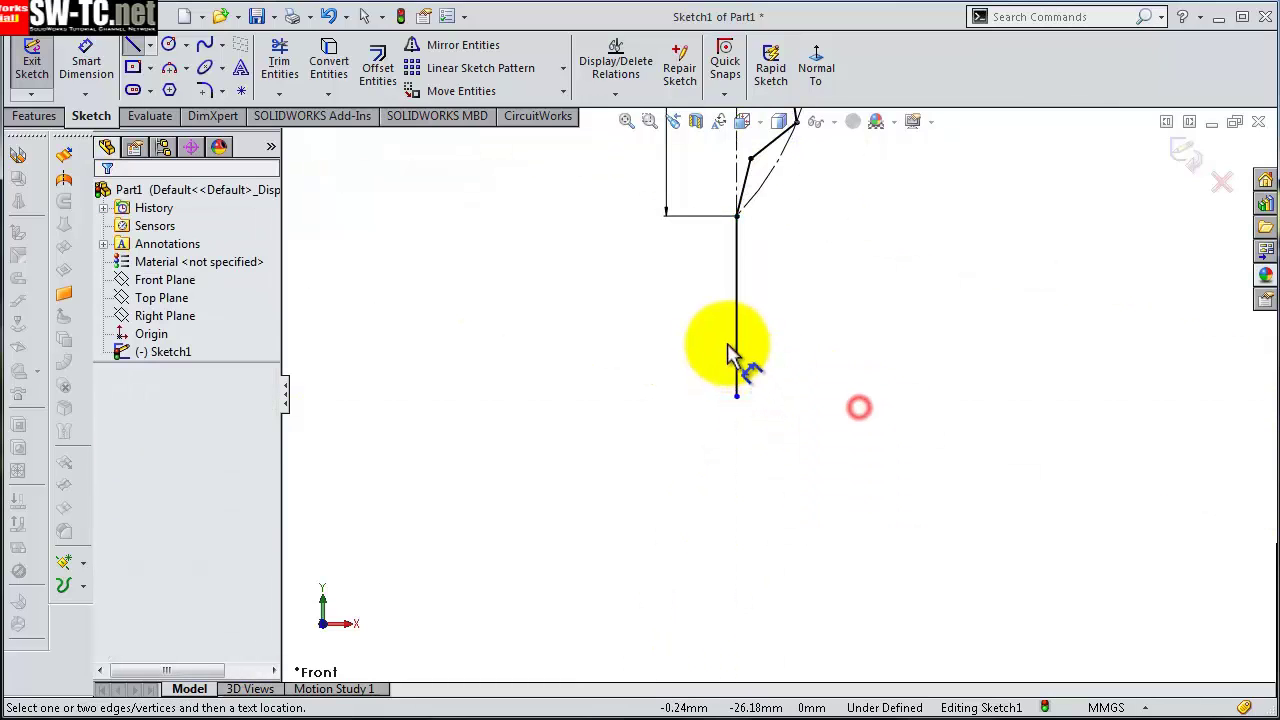
pyautogui.click(737, 345)
pyautogui.click(678, 343)
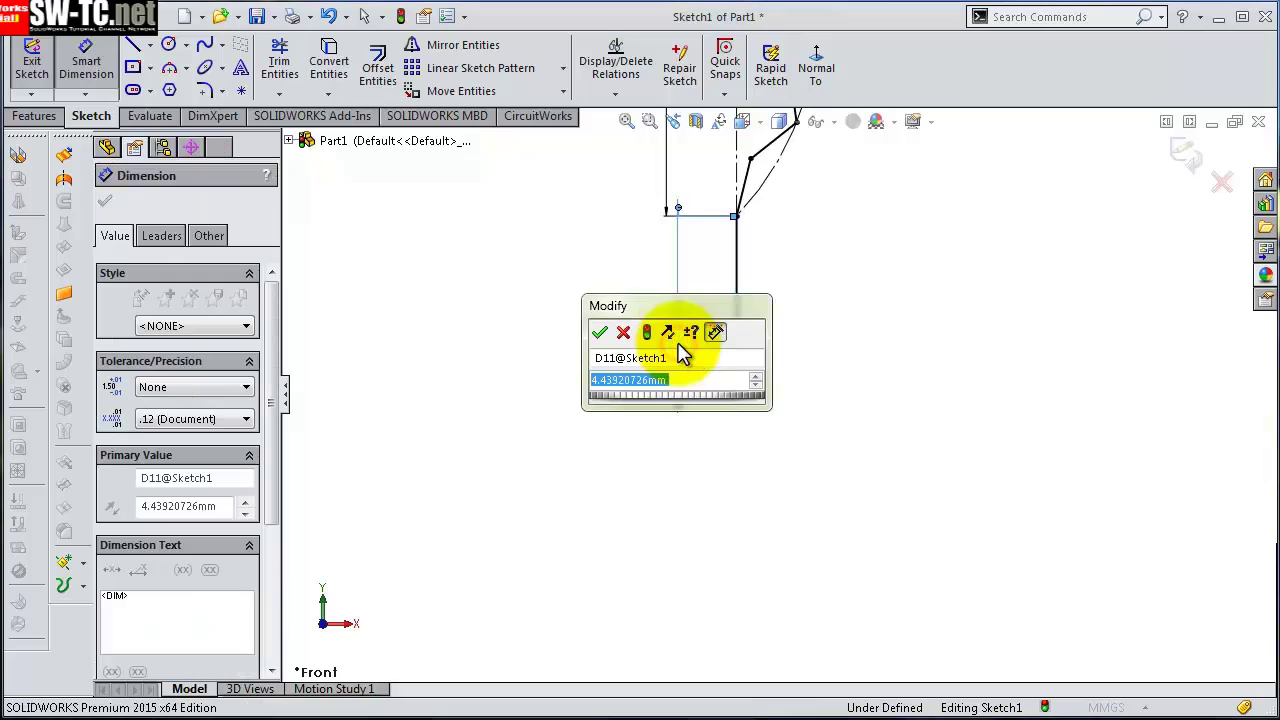
pyautogui.write('13,5')
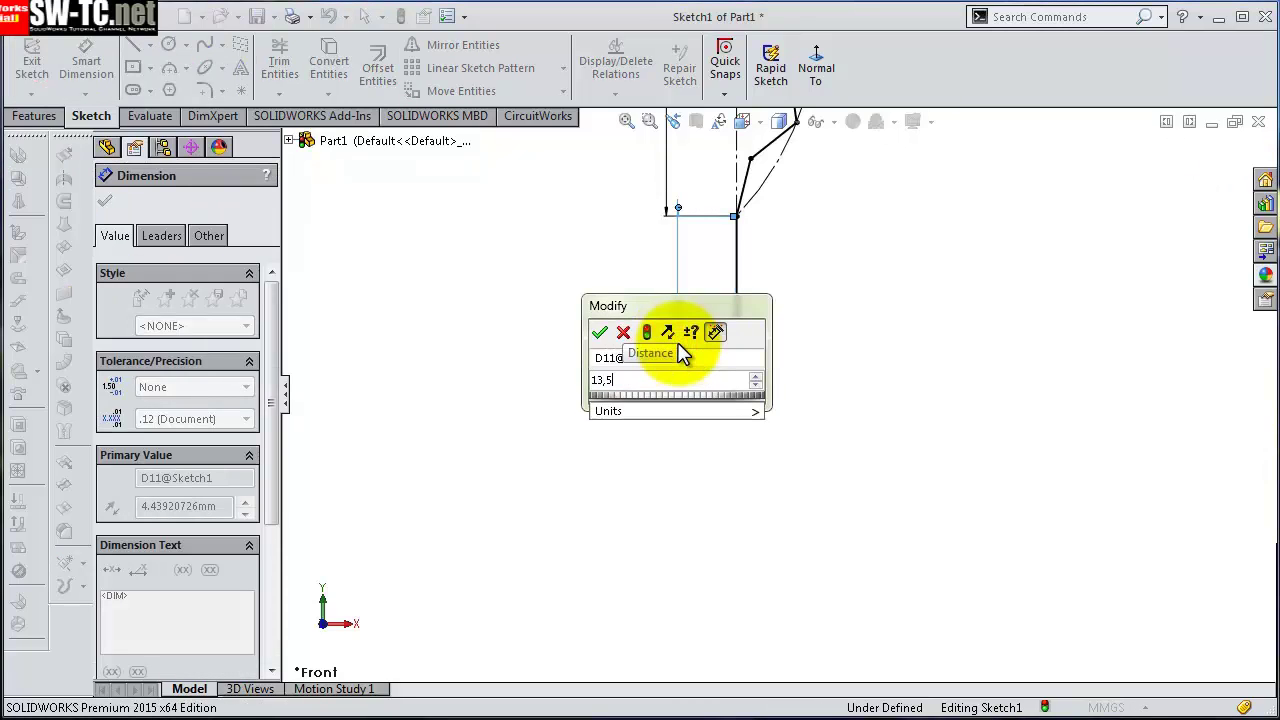
pyautogui.press('Return')
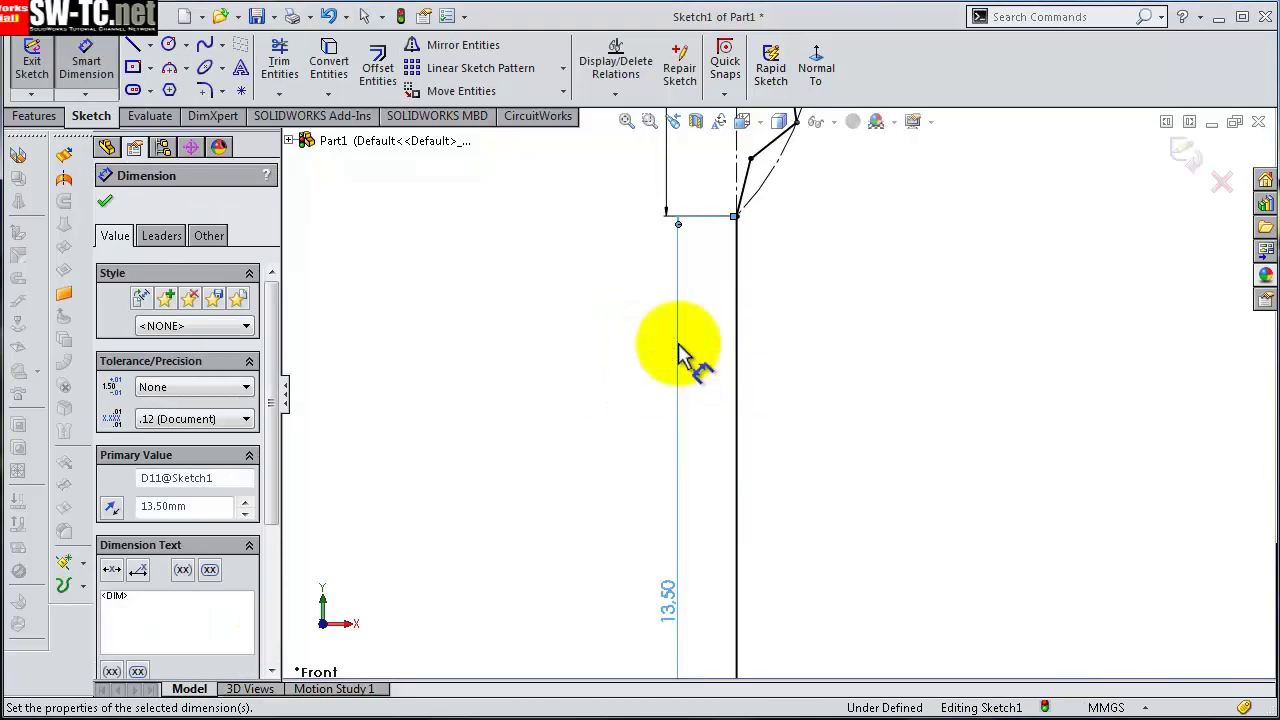
pyautogui.scroll(5, 785, 520)
pyautogui.scroll(-2, 785, 515)
pyautogui.scroll(-1, 785, 505)
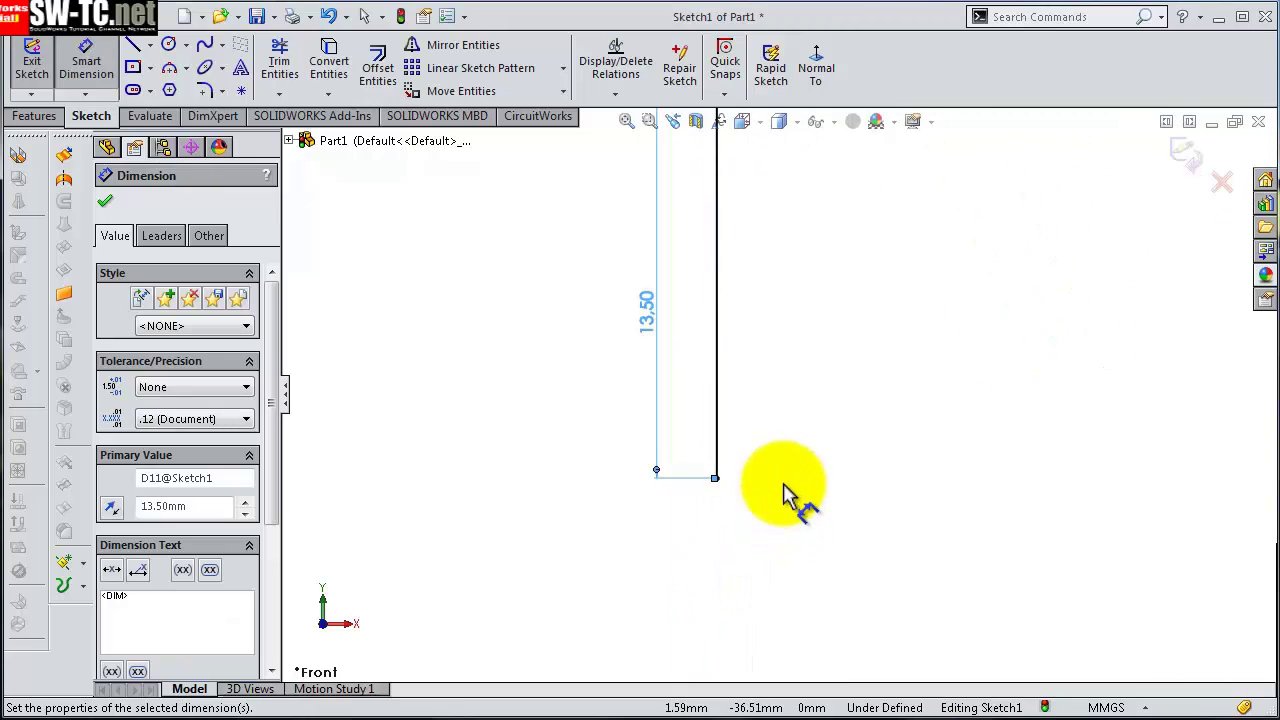
pyautogui.scroll(-2, 786, 502)
pyautogui.scroll(1, 786, 502)
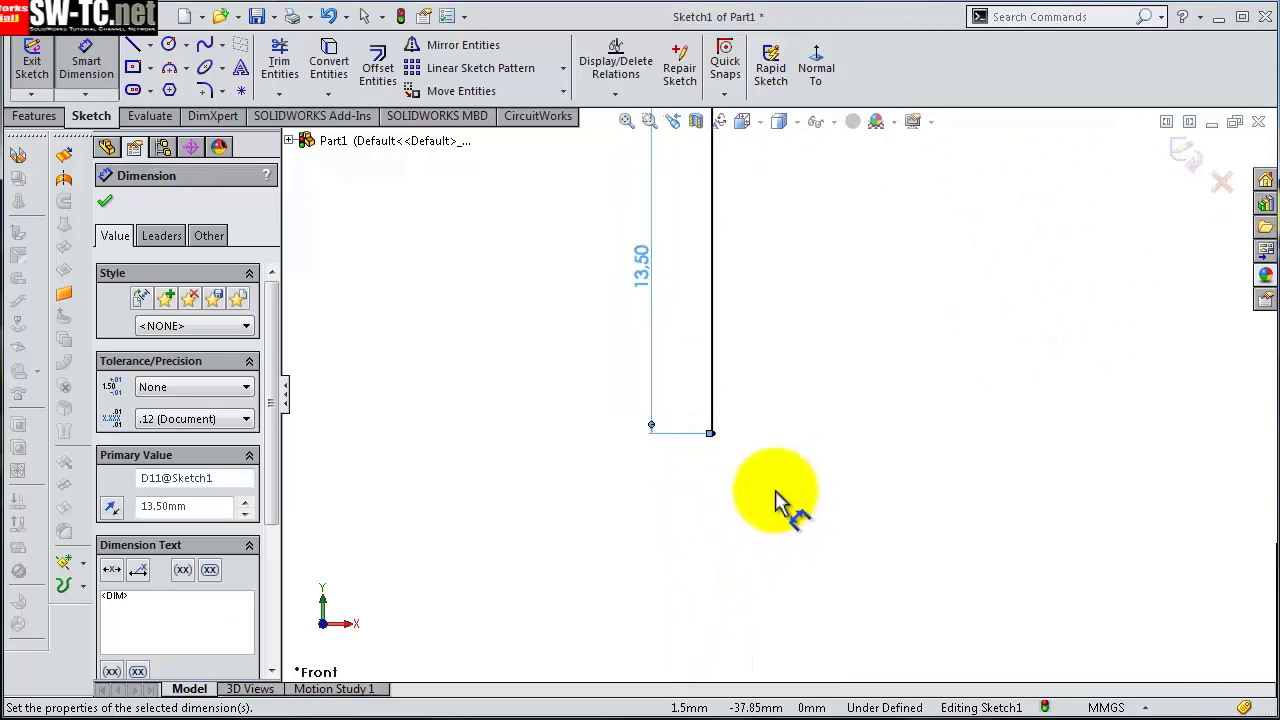
# - Draw a vertical centerline down from the 13.50 mm line's lower end
pyautogui.press('s')
pyautogui.click(812, 531)
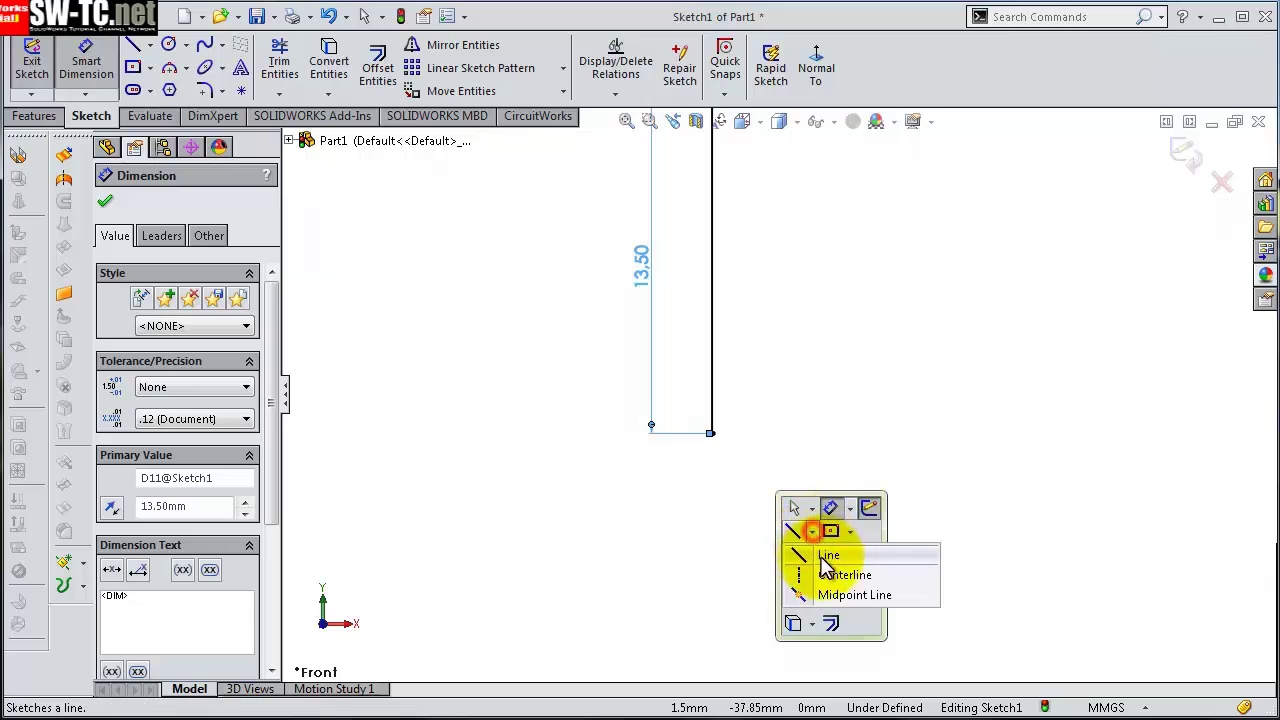
pyautogui.click(824, 570)
pyautogui.scroll(-5, 723, 448)
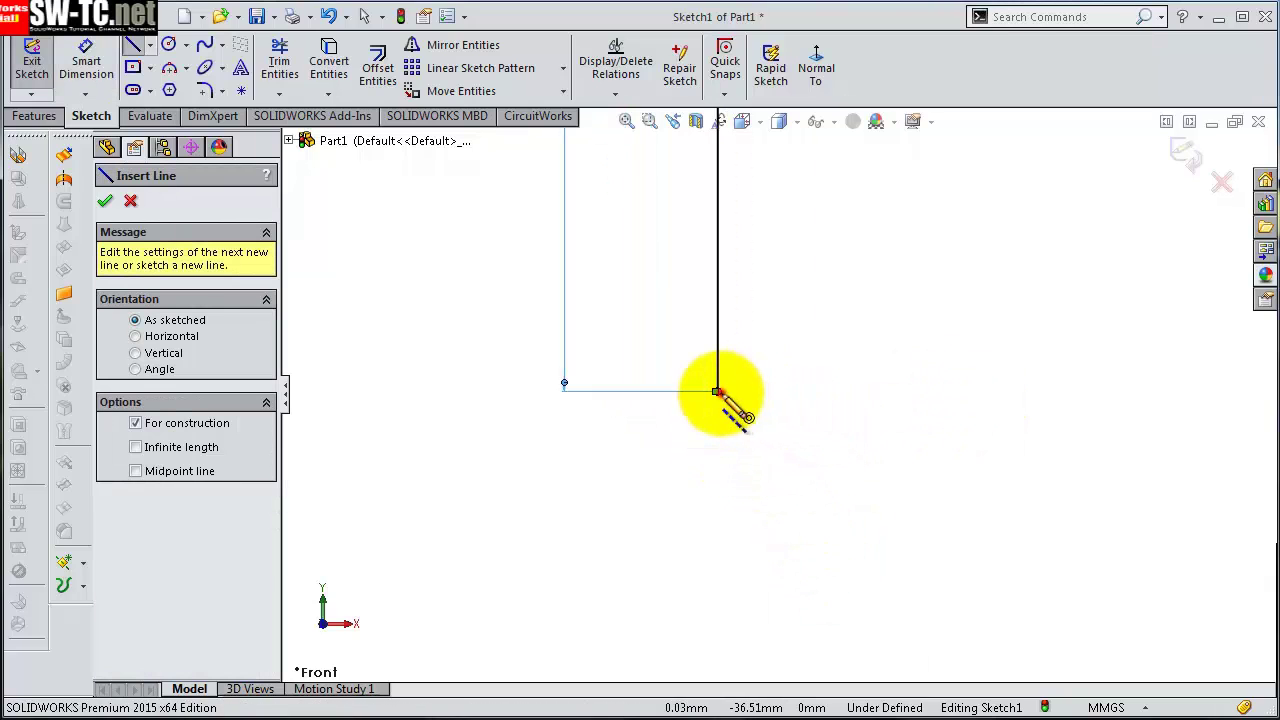
pyautogui.click(717, 392)
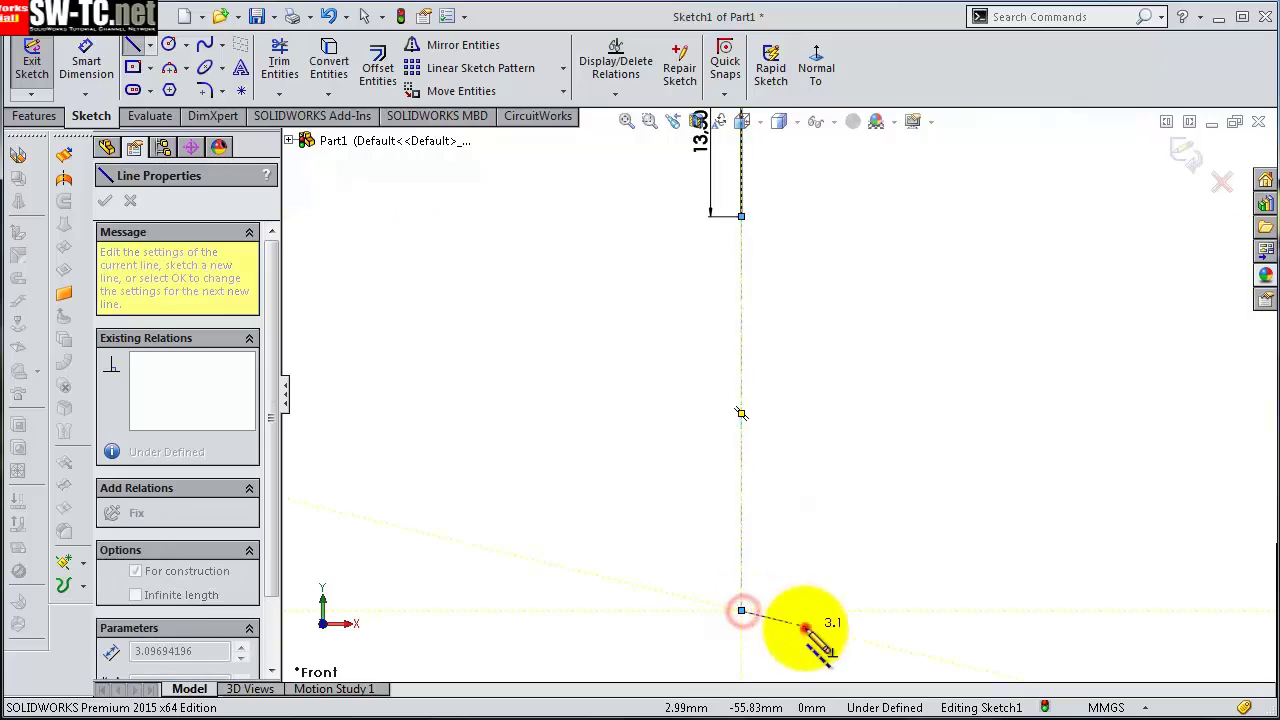
pyautogui.doubleClick(741, 609)
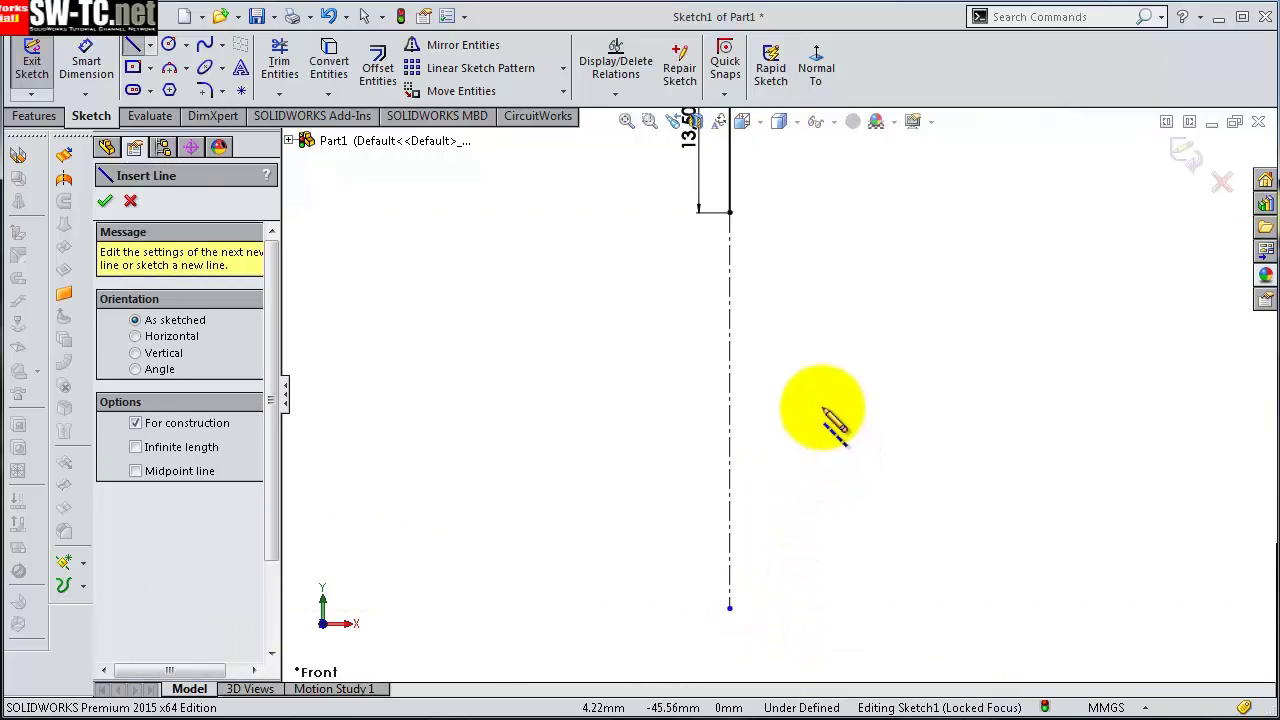
pyautogui.scroll(1, 797, 392)
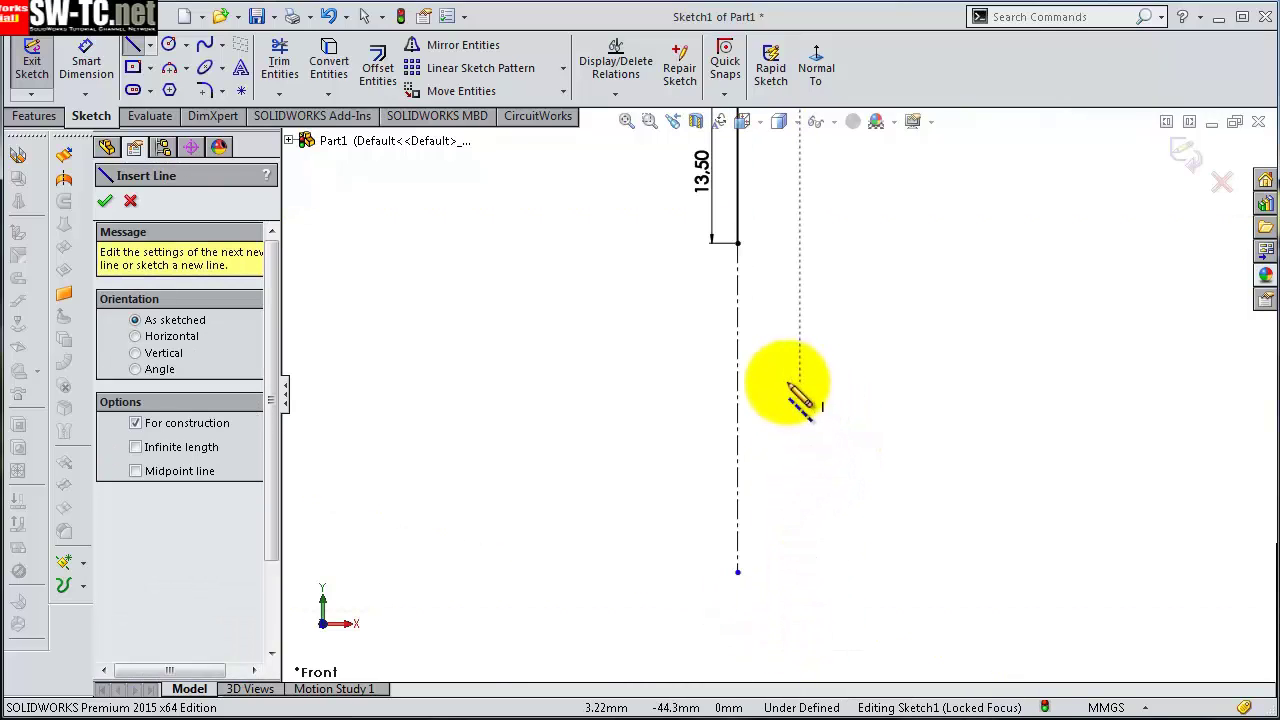
pyautogui.click(169, 46)
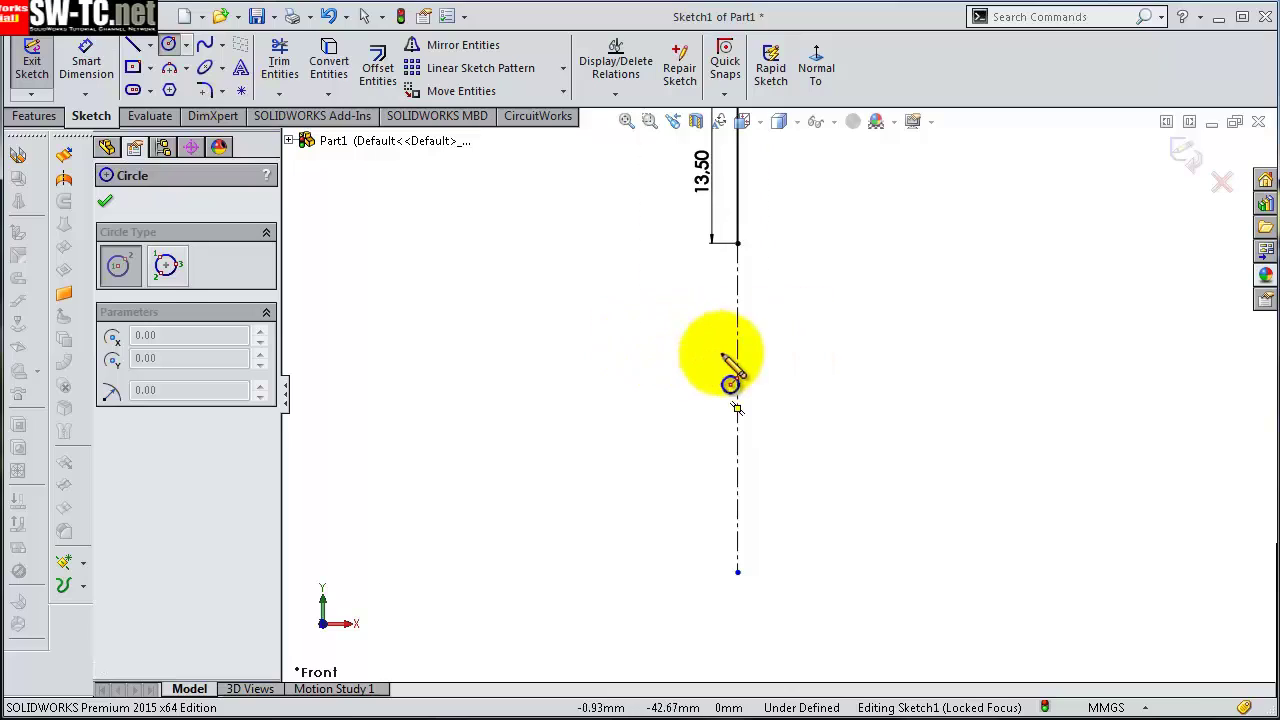
# - Draw two concentric circles centred on the centerline, the outer one reaching the line's end
pyautogui.click(737, 348)
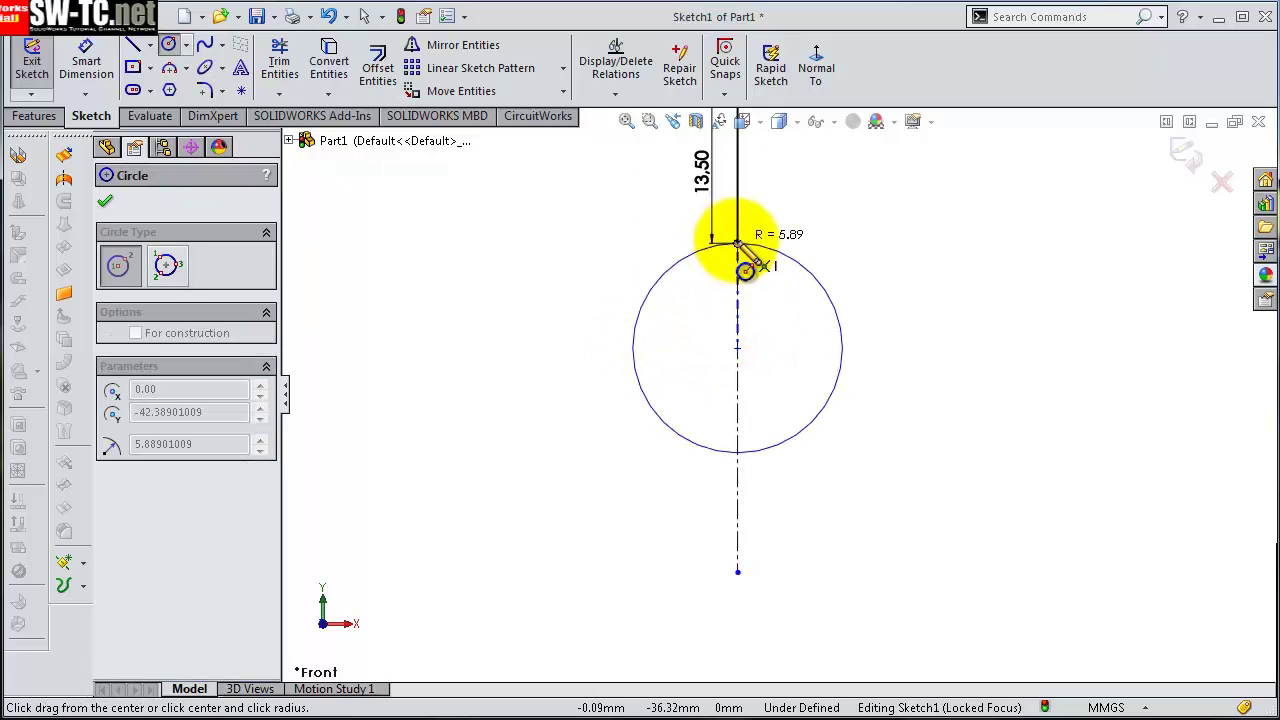
pyautogui.click(737, 243)
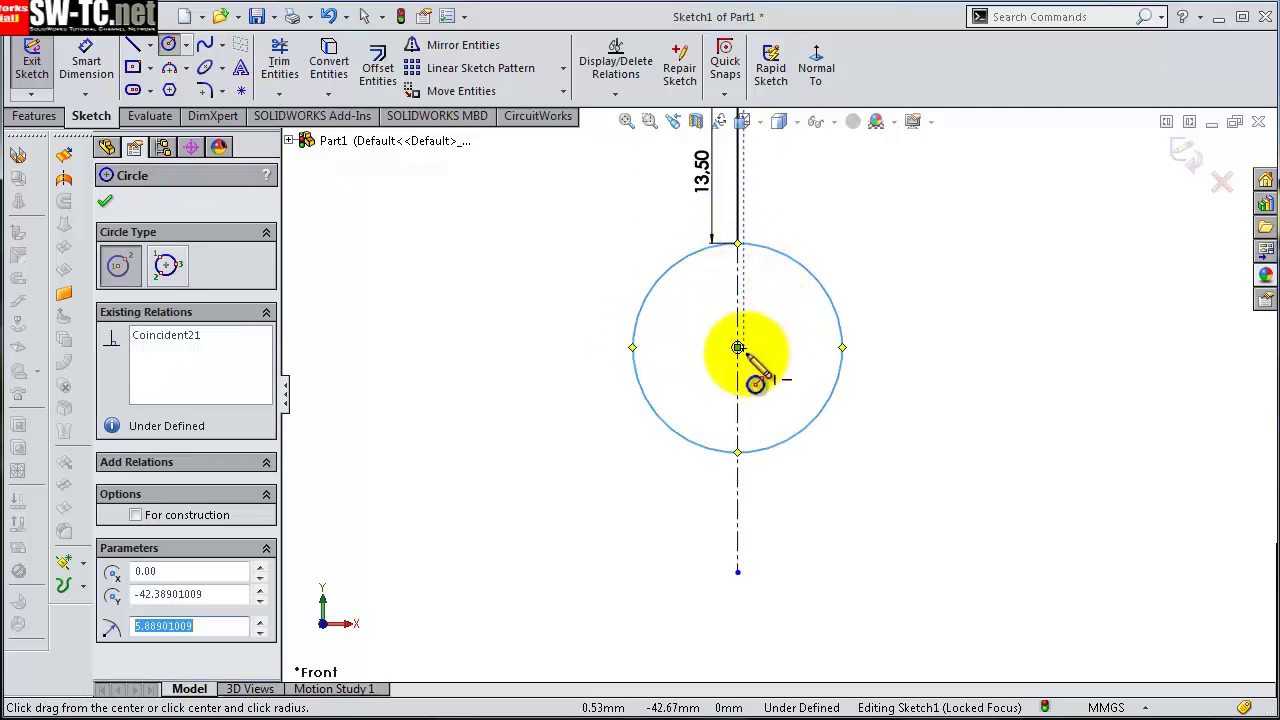
pyautogui.click(737, 348)
pyautogui.click(712, 305)
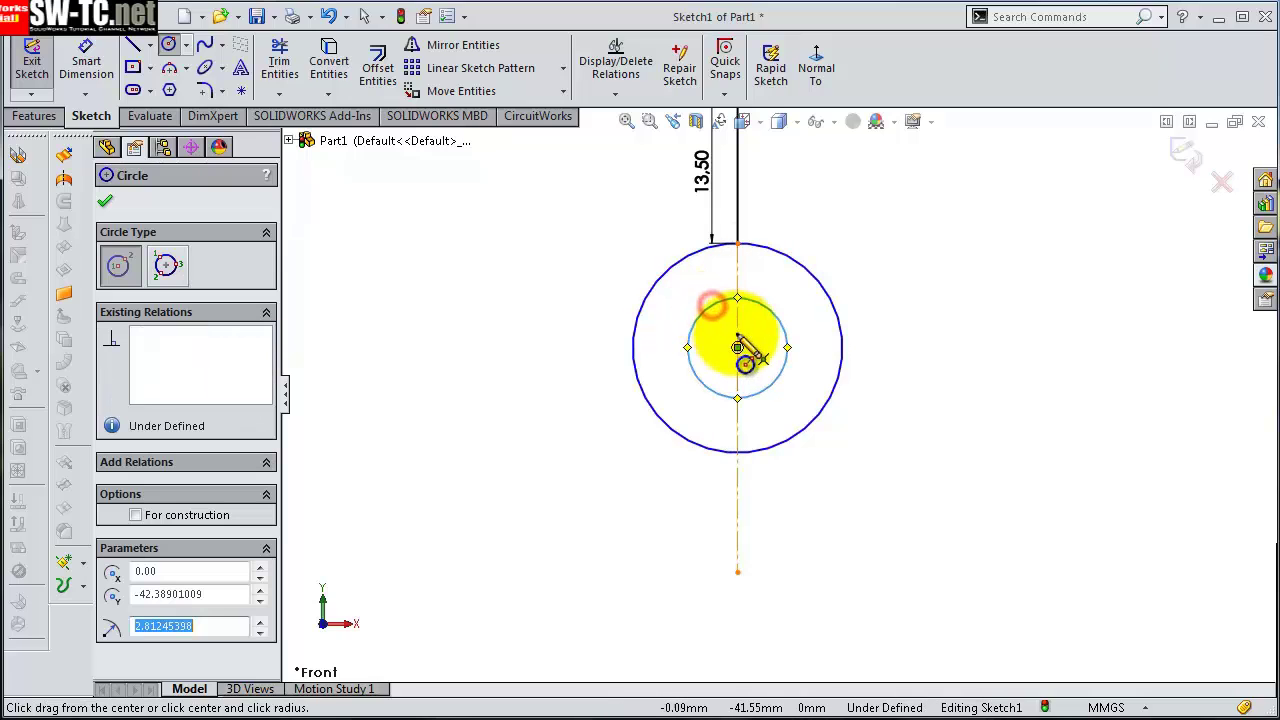
# - Dimension the outer circle to Ø21 and the inner circle to Ø9
pyautogui.press('s')
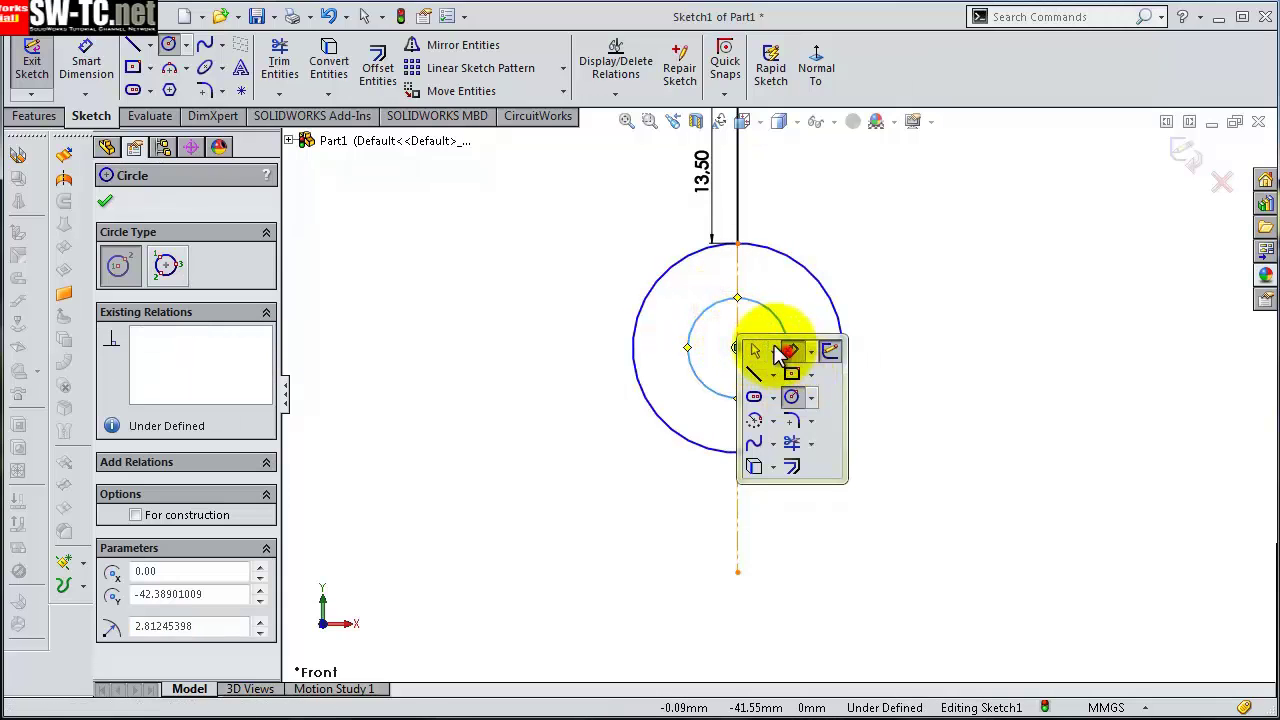
pyautogui.click(785, 350)
pyautogui.click(650, 289)
pyautogui.click(605, 300)
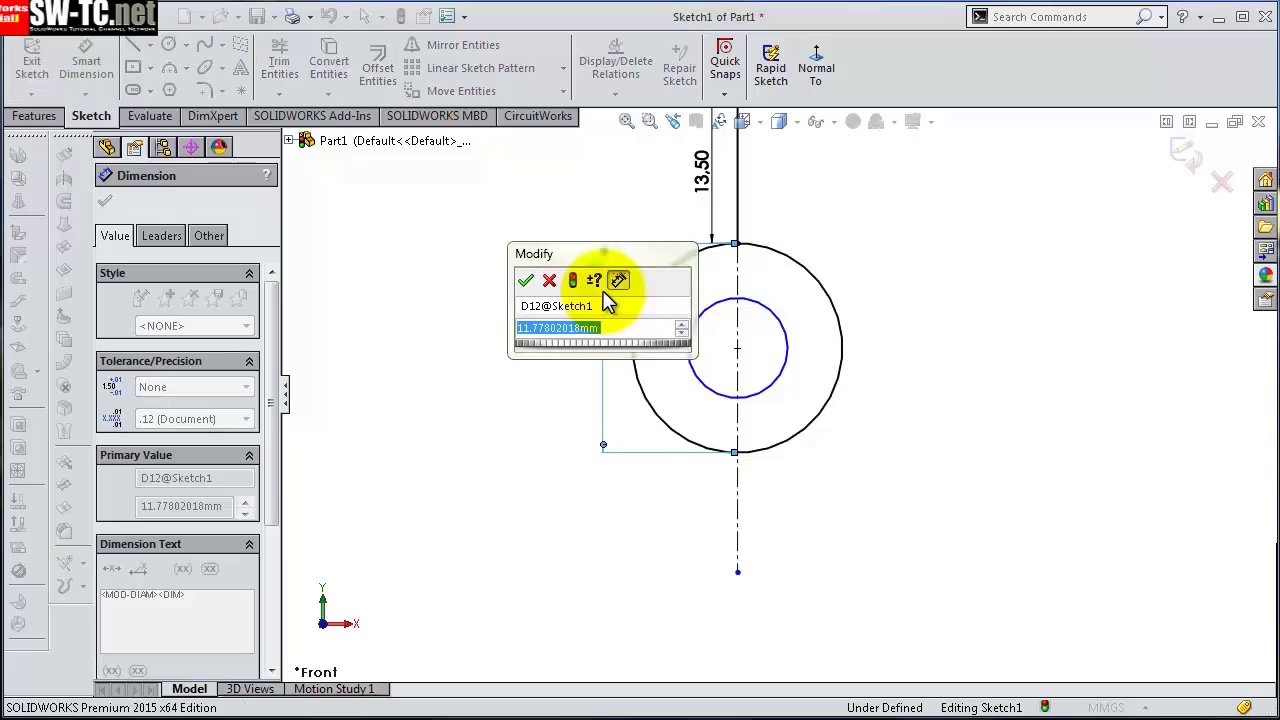
pyautogui.write('21')
pyautogui.press('Return')
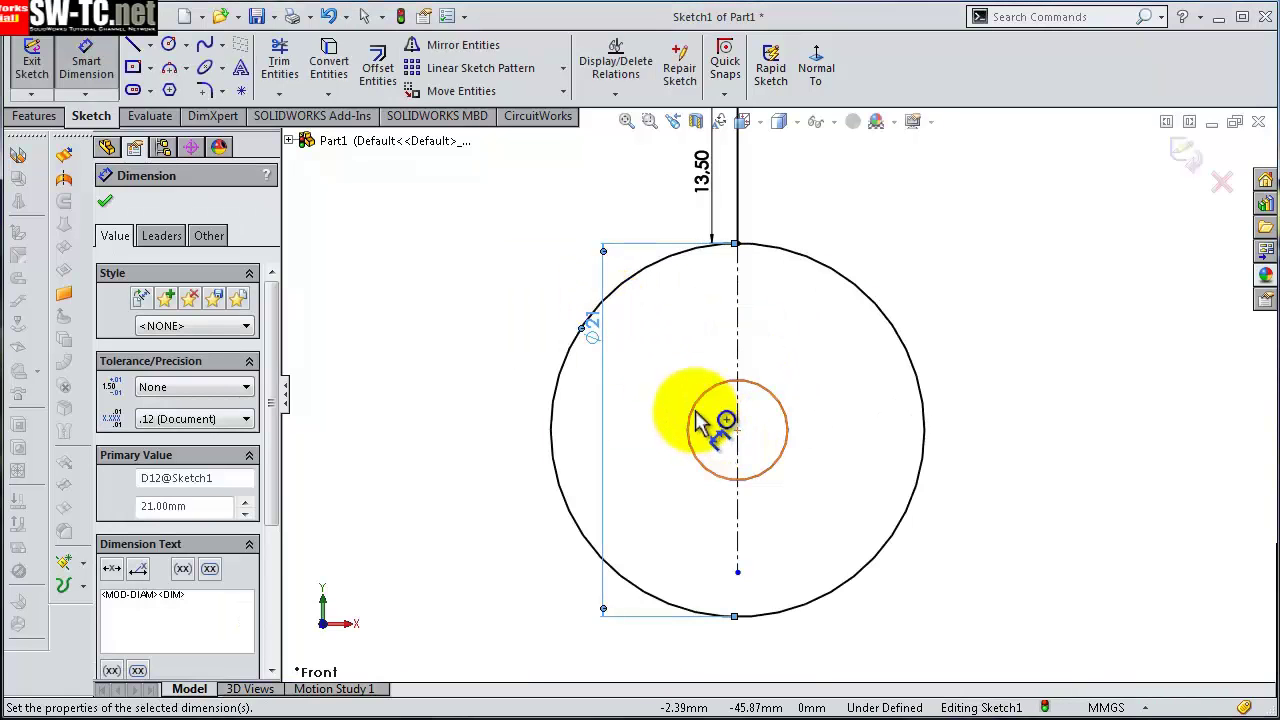
pyautogui.click(700, 418)
pyautogui.click(472, 424)
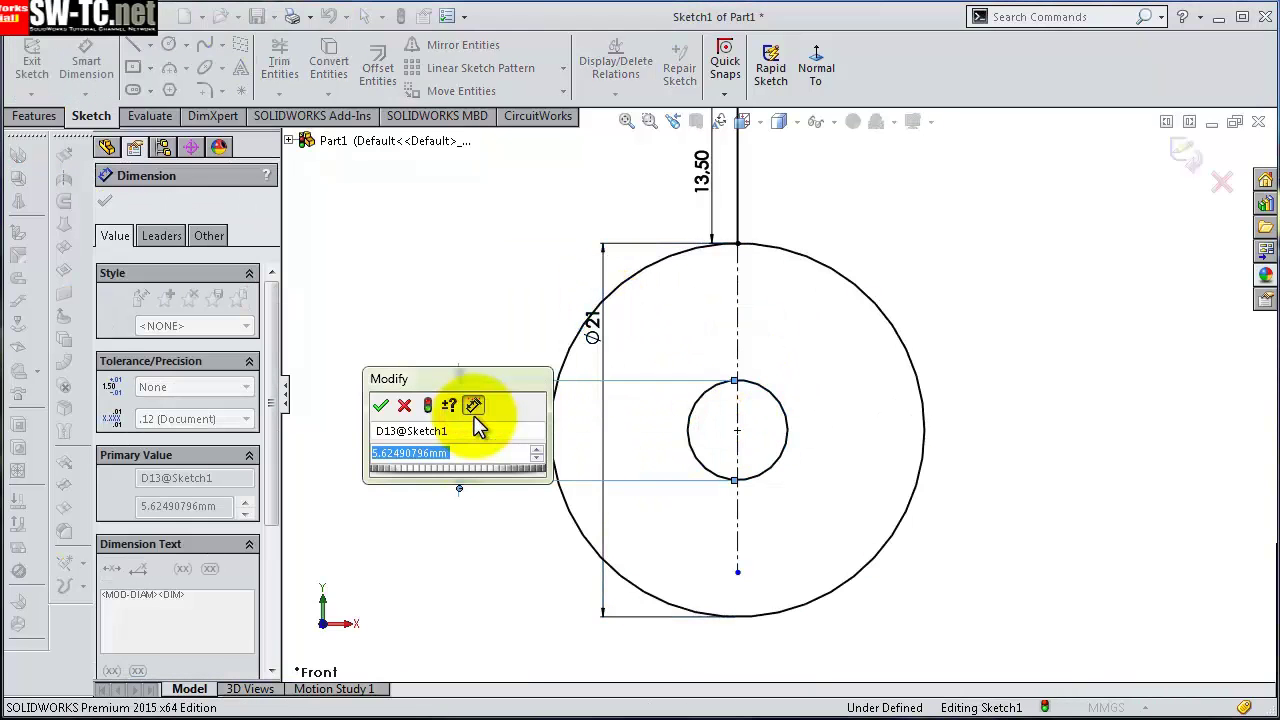
pyautogui.write('9')
pyautogui.press('Return')
pyautogui.click(400, 408)
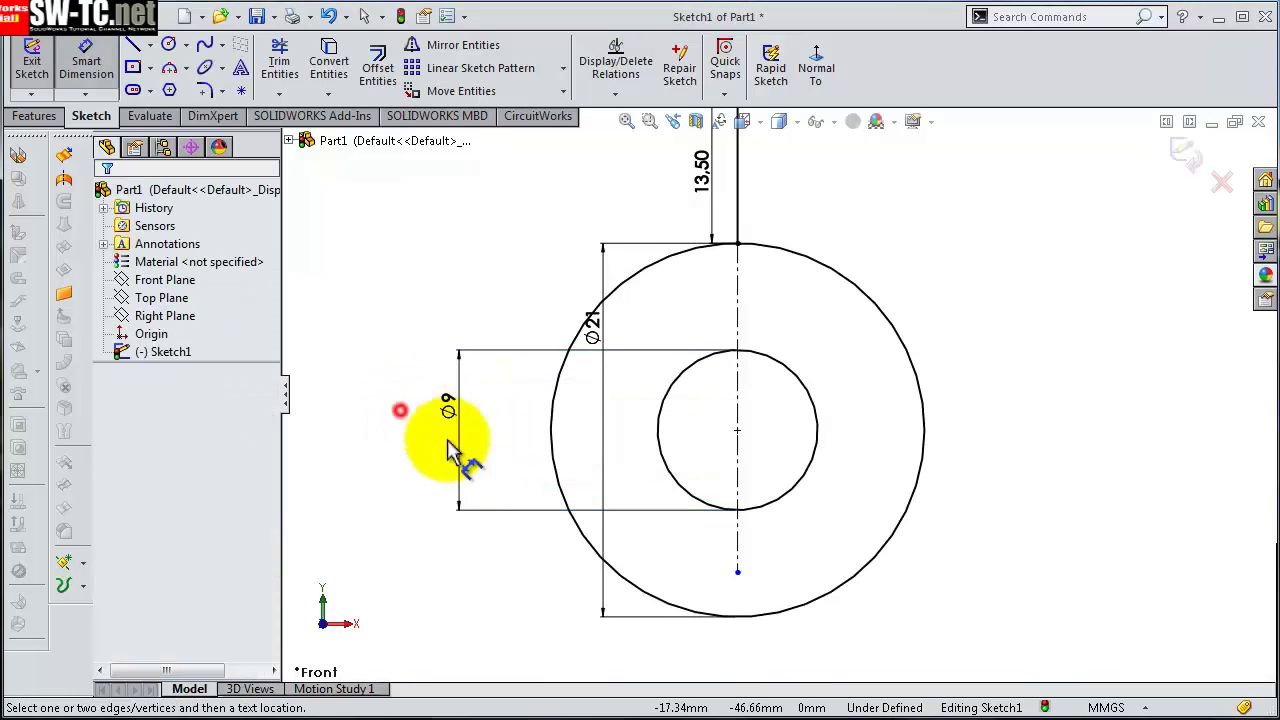
pyautogui.scroll(2, 838, 615)
# - Extend the centerline downward and draw a vertical line down from the outer circle's bottom
pyautogui.scroll(1, 818, 563)
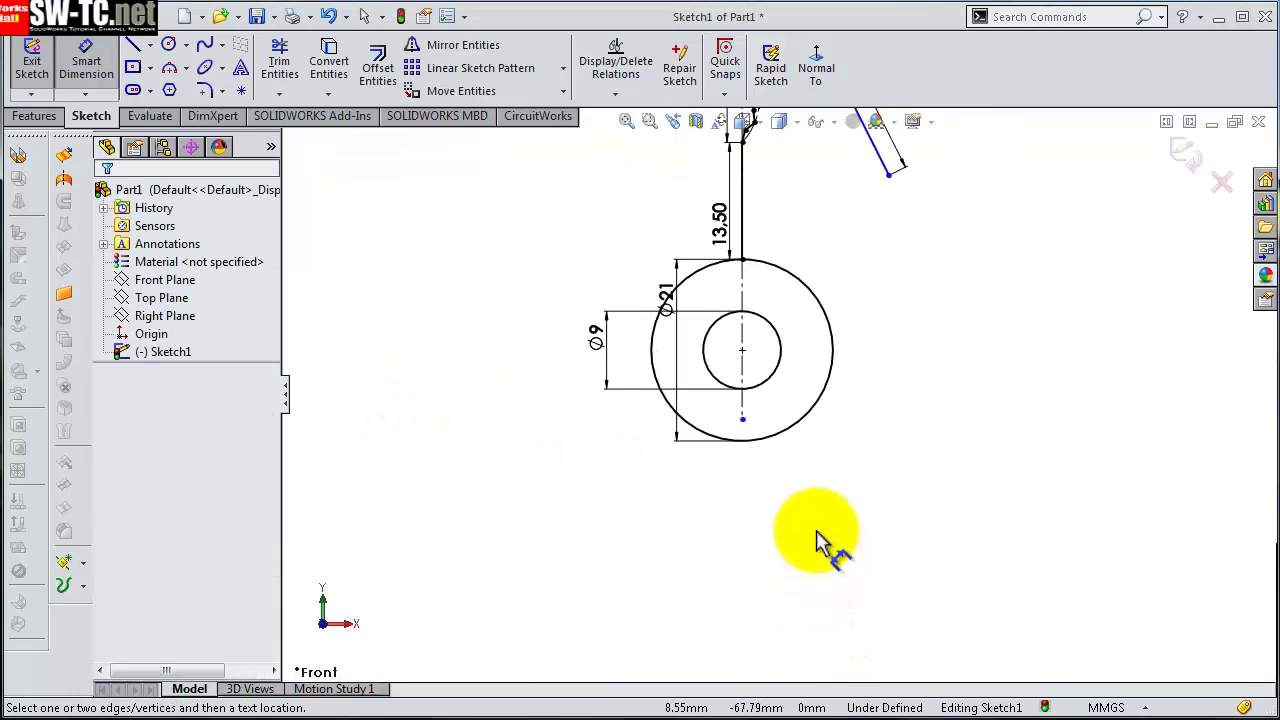
pyautogui.moveTo(745, 428); pyautogui.dragTo(742, 650)
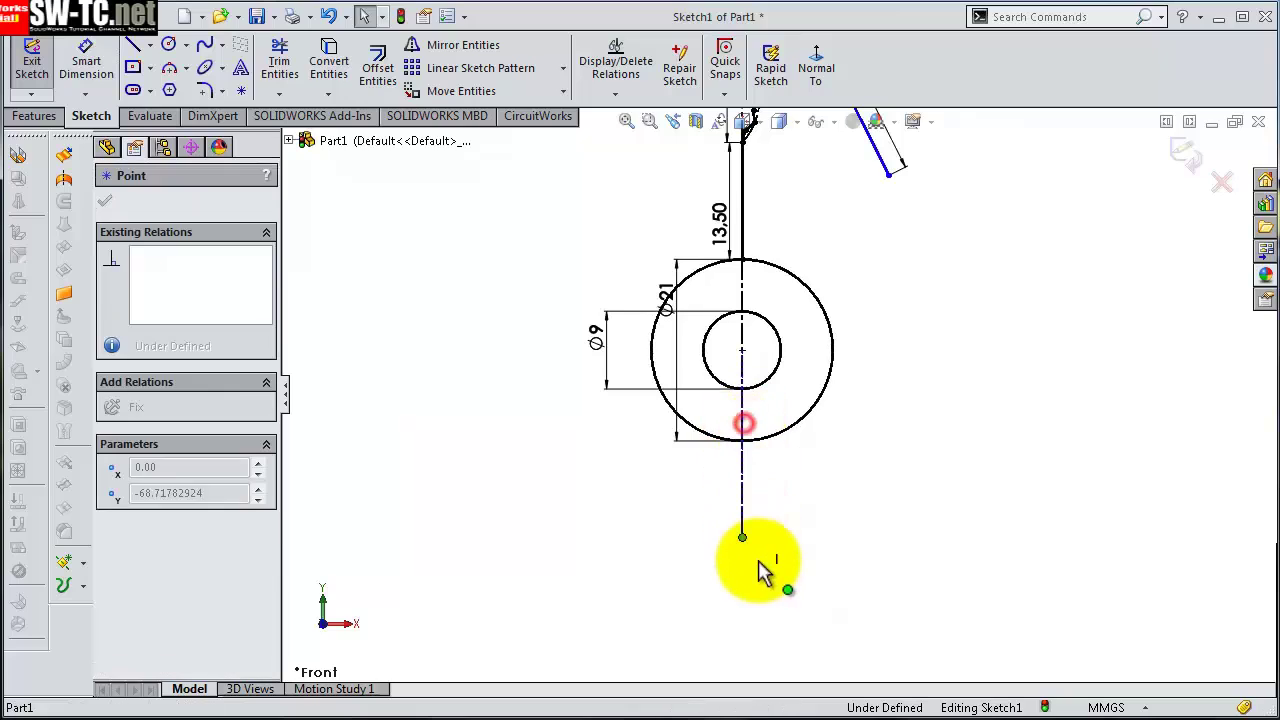
pyautogui.click(774, 482)
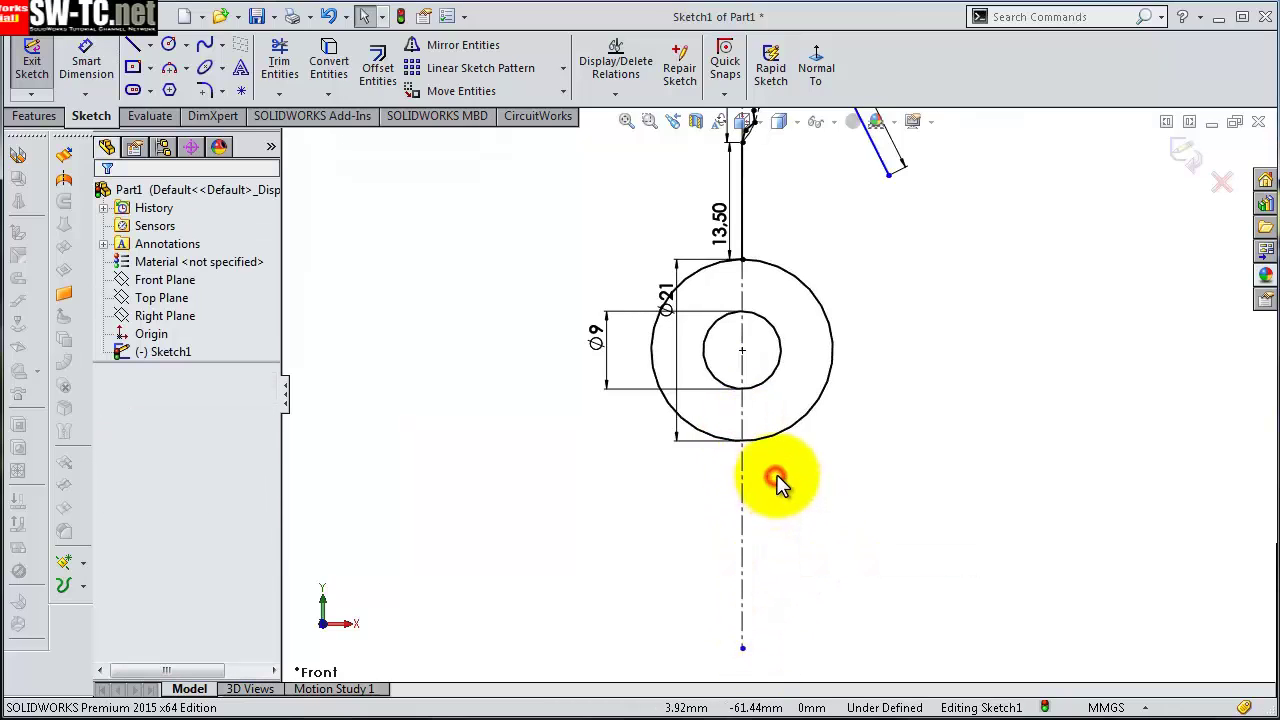
pyautogui.press('s')
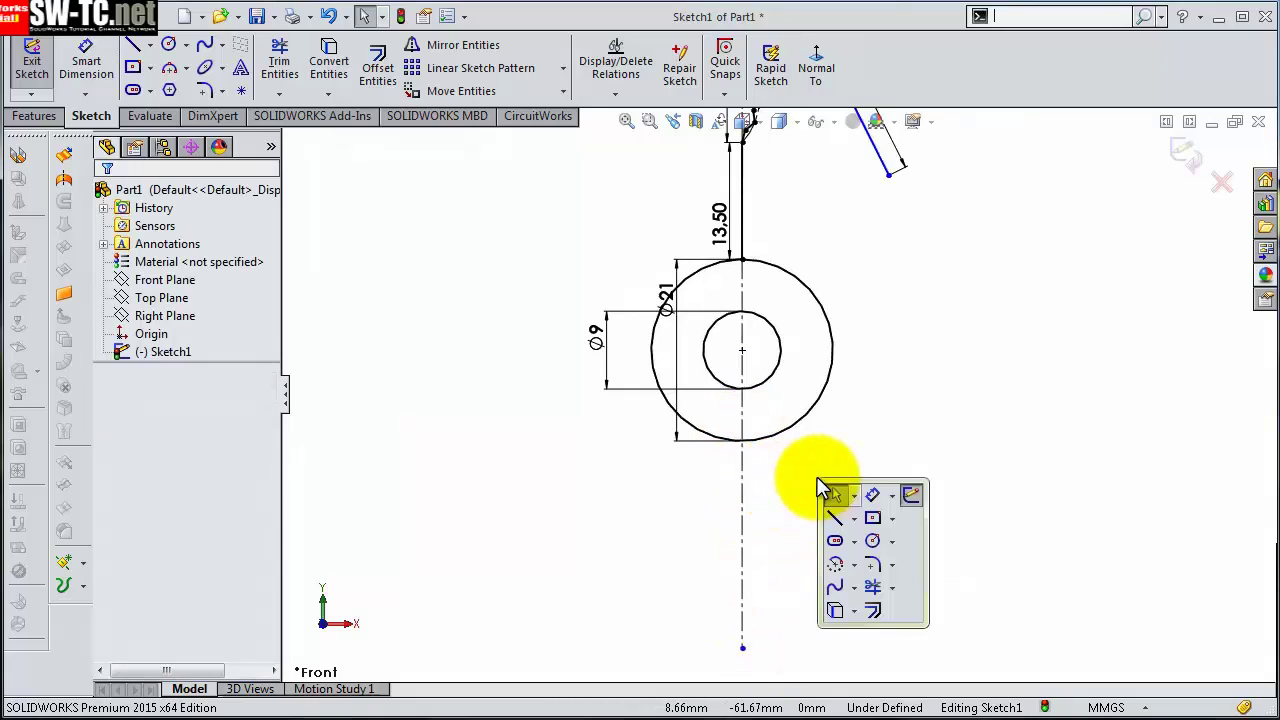
pyautogui.click(834, 518)
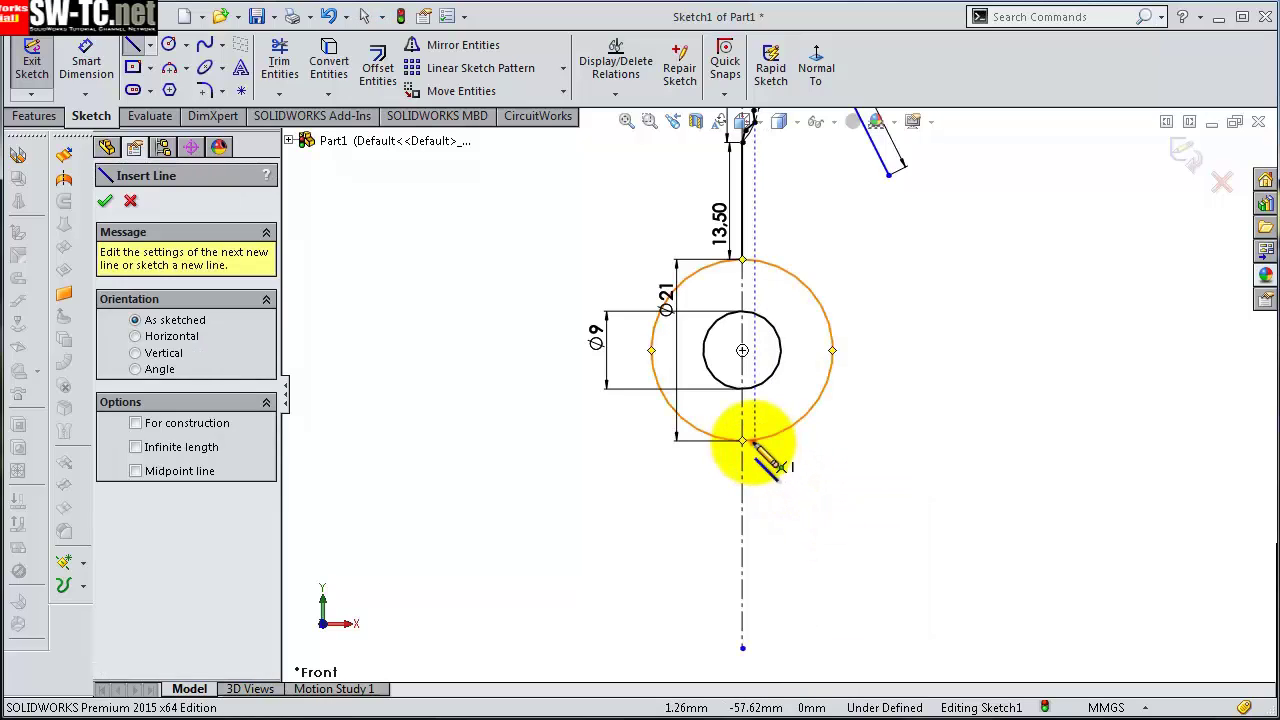
pyautogui.click(745, 441)
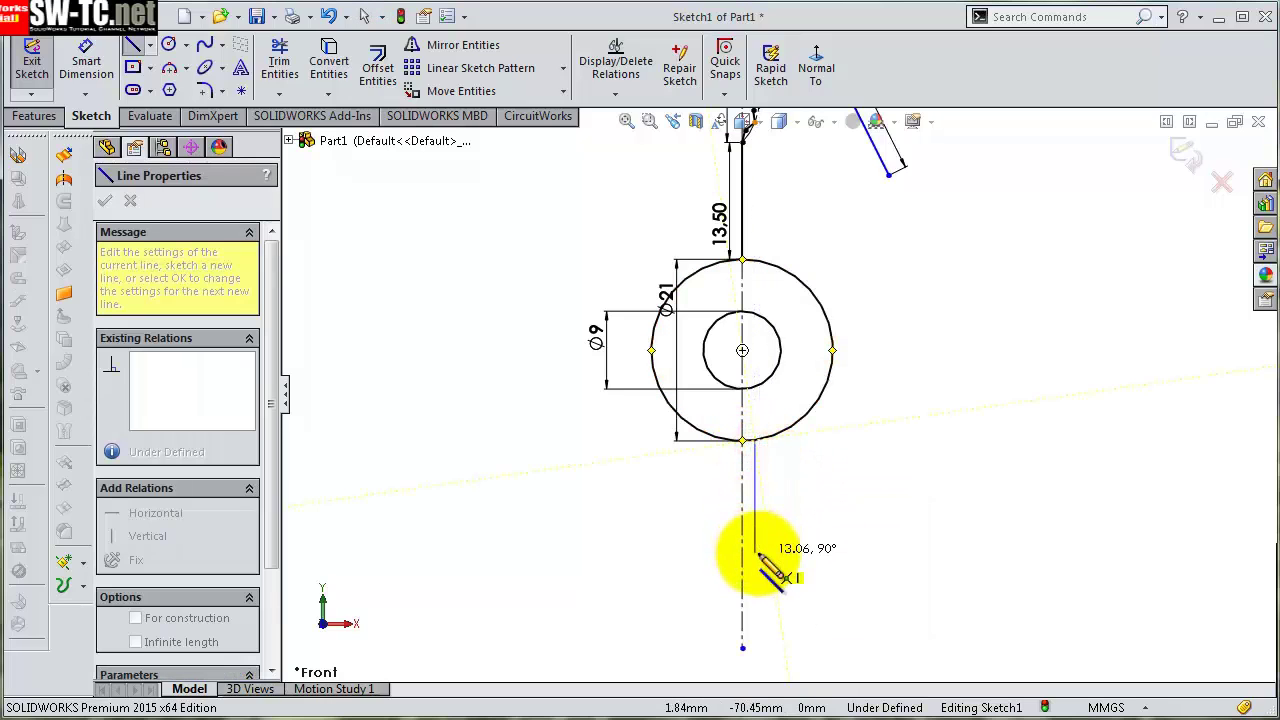
pyautogui.doubleClick(754, 553)
# - Dimension the new vertical line to 9 mm long
pyautogui.press('s')
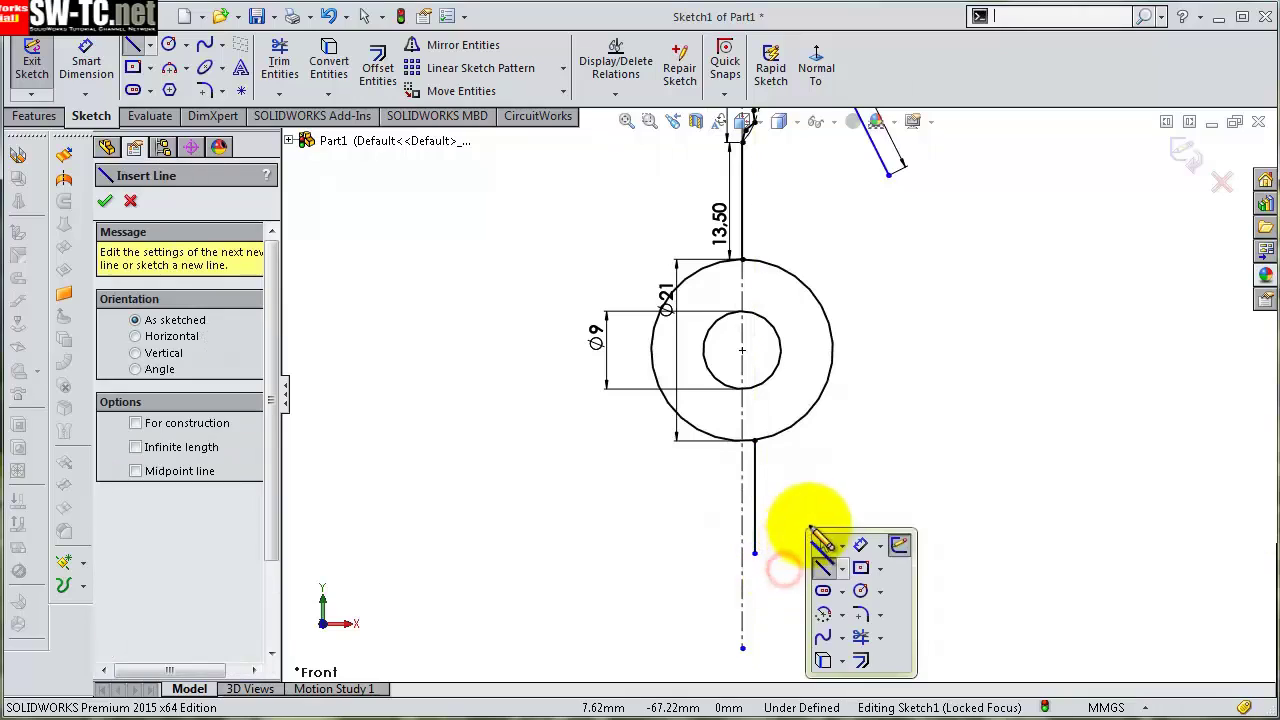
pyautogui.click(860, 546)
pyautogui.click(756, 512)
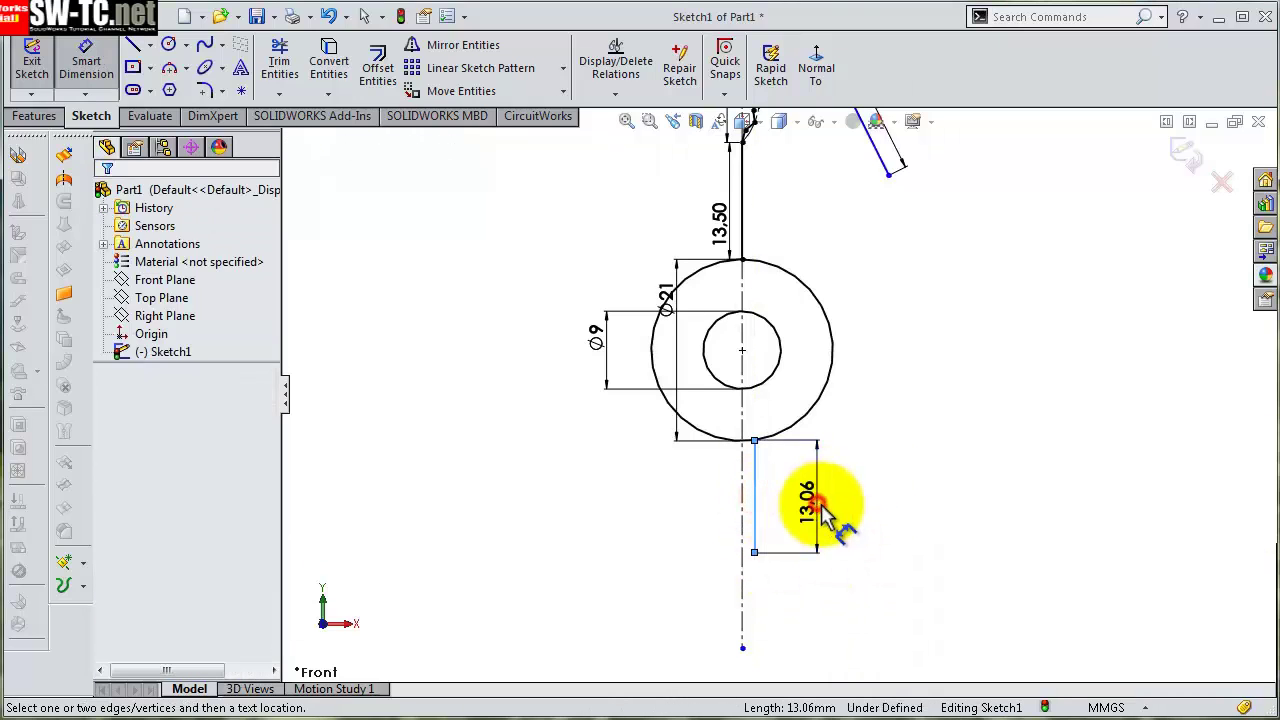
pyautogui.click(828, 514)
pyautogui.write('9')
pyautogui.press('Return')
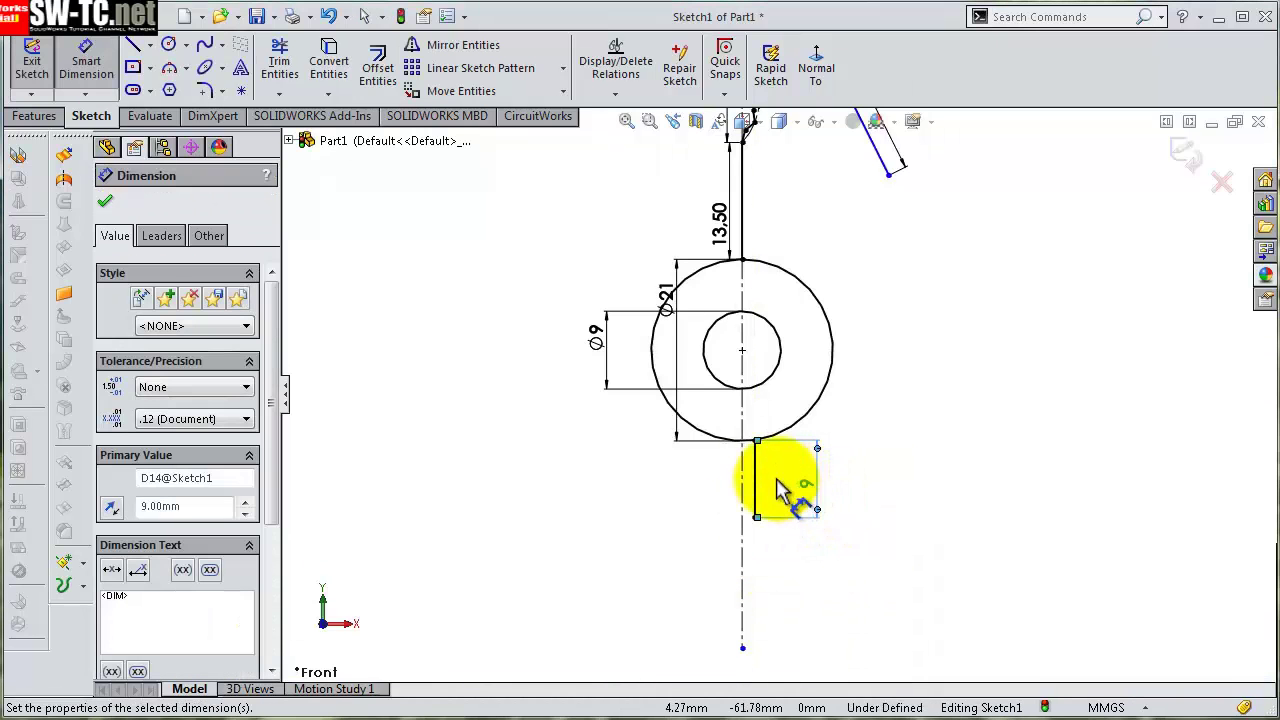
pyautogui.scroll(-3, 776, 495)
pyautogui.click(742, 480)
pyautogui.scroll(2, 760, 440)
pyautogui.scroll(-2, 800, 425)
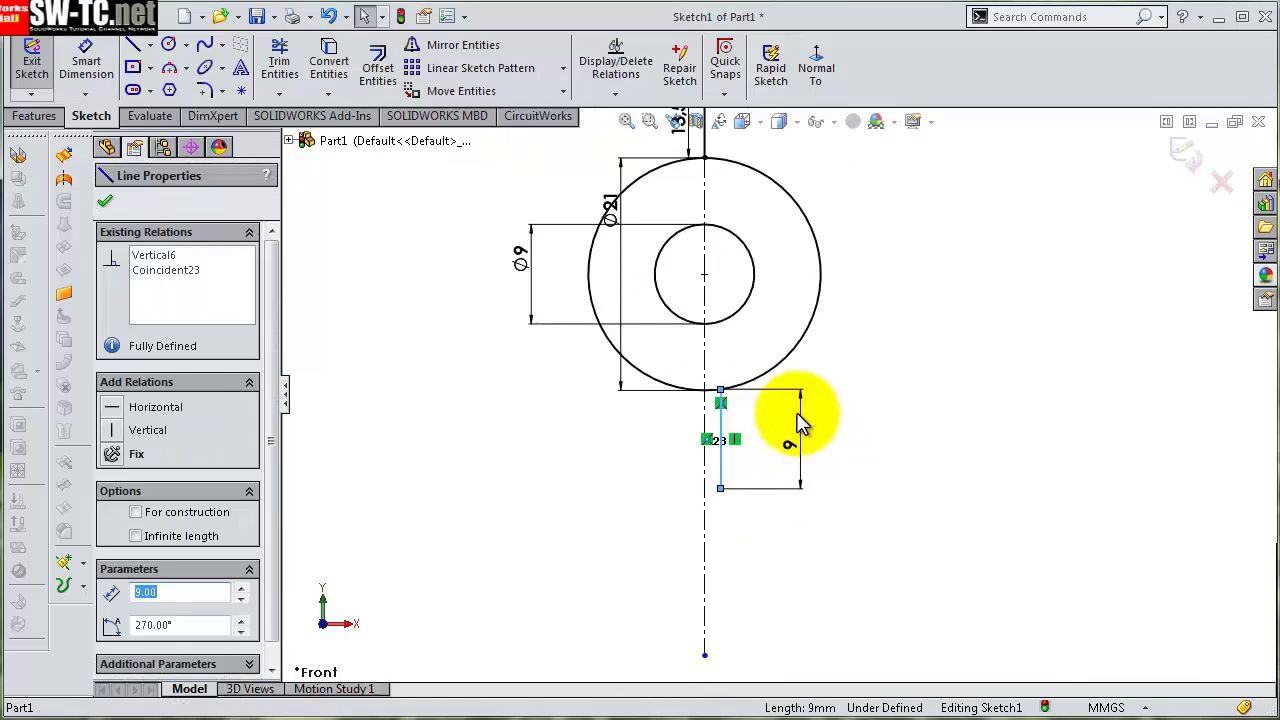
pyautogui.scroll(-2, 760, 445)
pyautogui.scroll(-2, 686, 400)
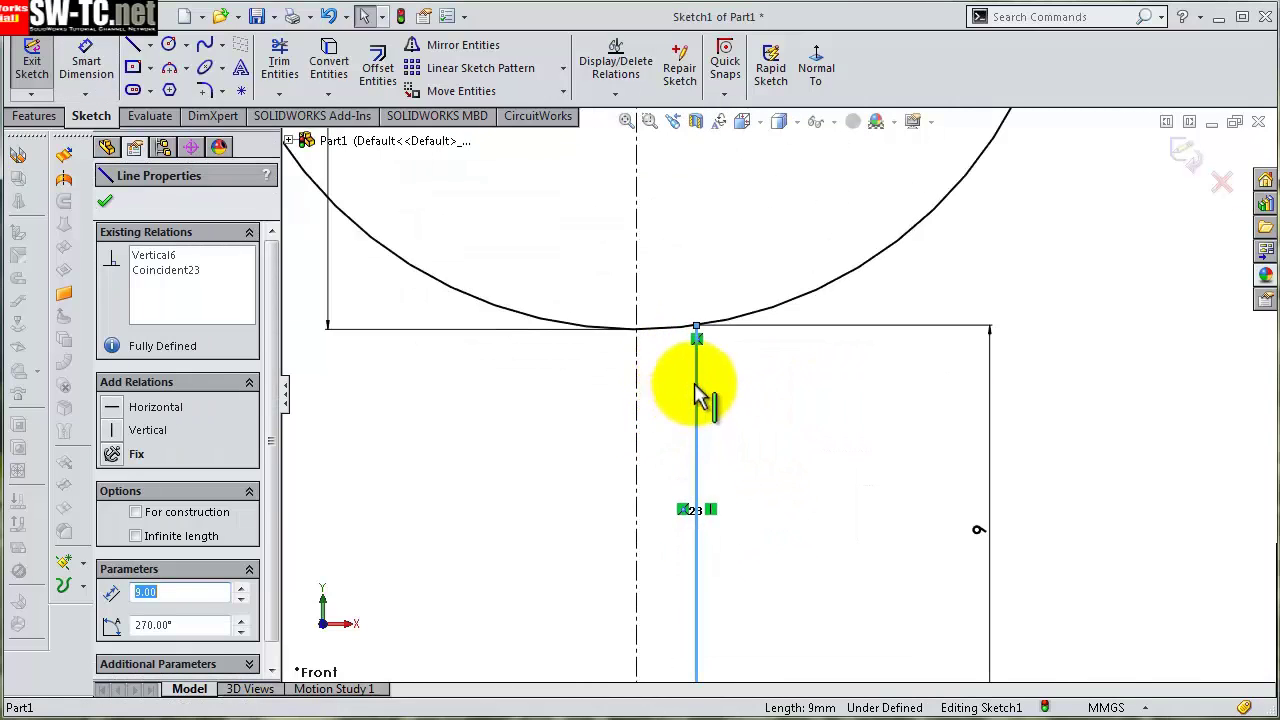
pyautogui.scroll(-2, 700, 388)
pyautogui.press('Escape')
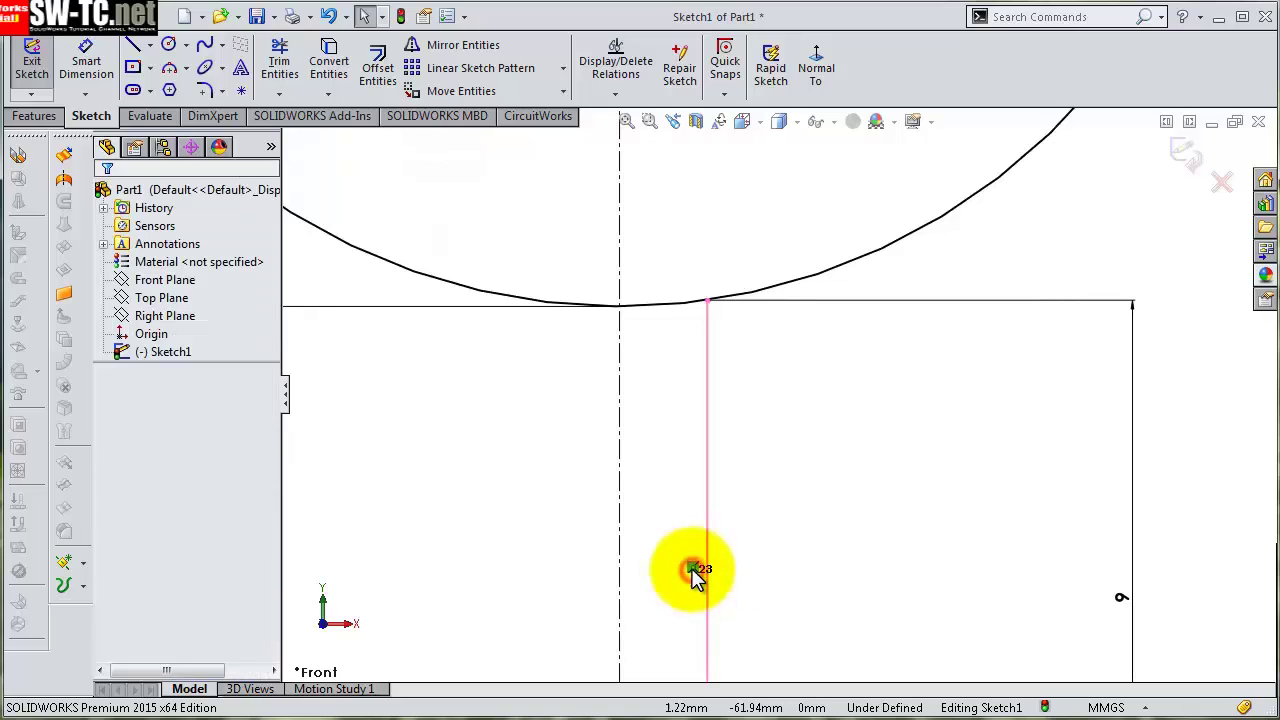
# - Dimension the vertical line 0.75 mm from the centerline
pyautogui.press('s')
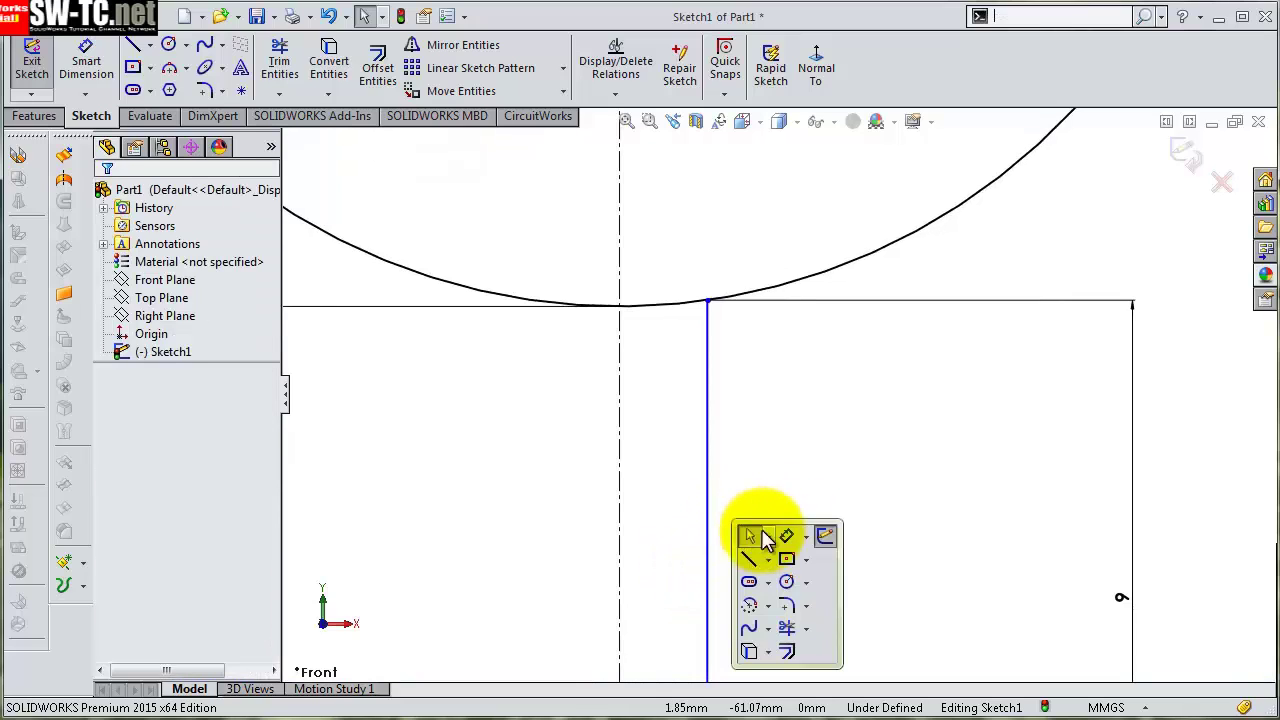
pyautogui.click(787, 540)
pyautogui.click(711, 508)
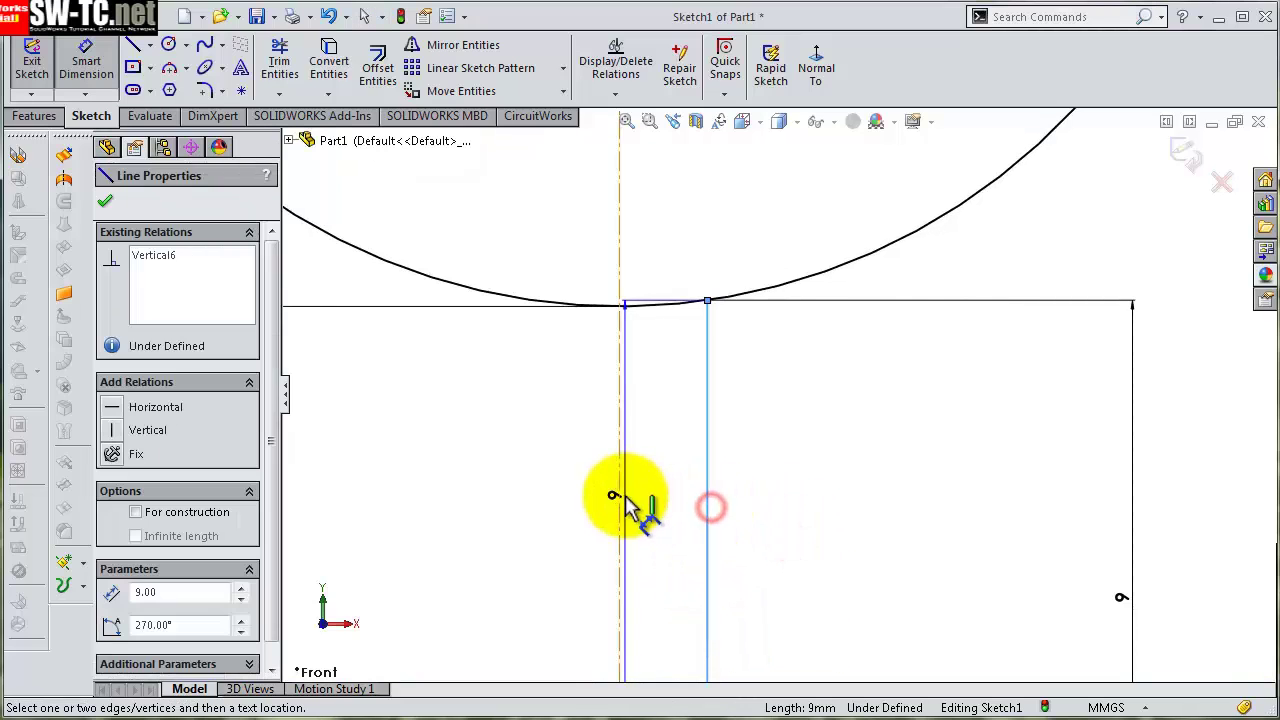
pyautogui.click(621, 500)
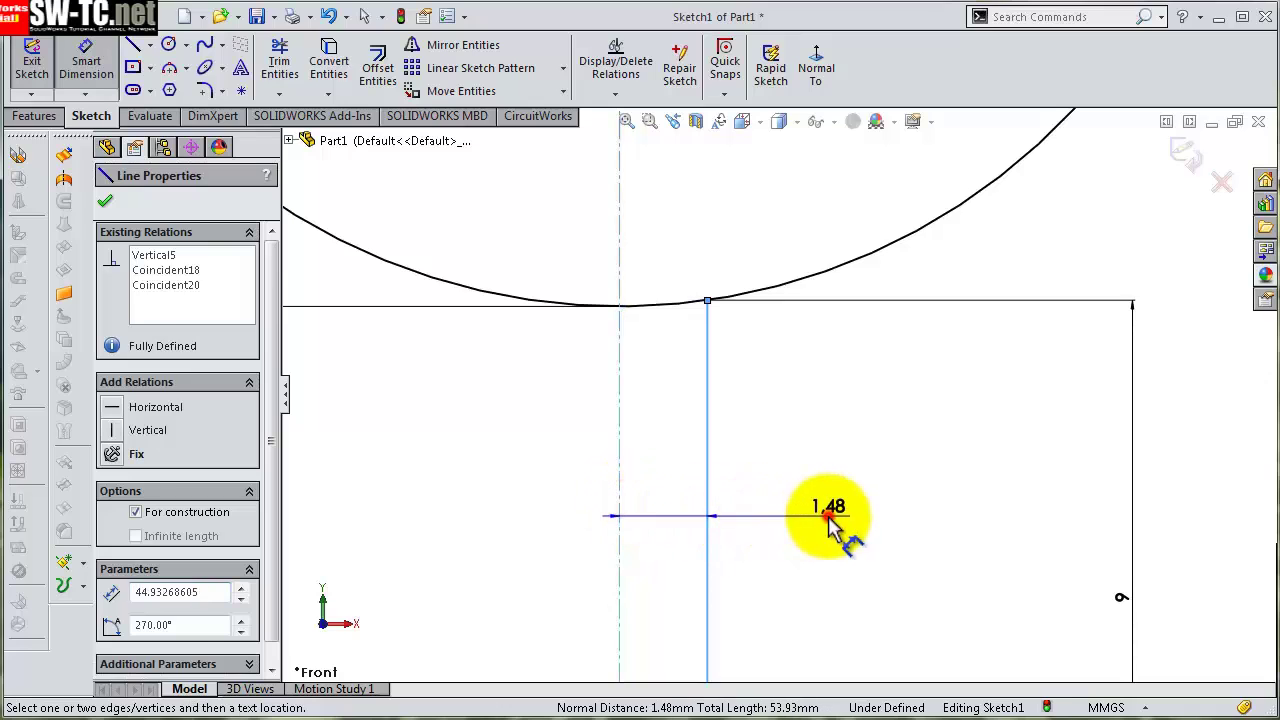
pyautogui.click(828, 516)
pyautogui.write('0,75')
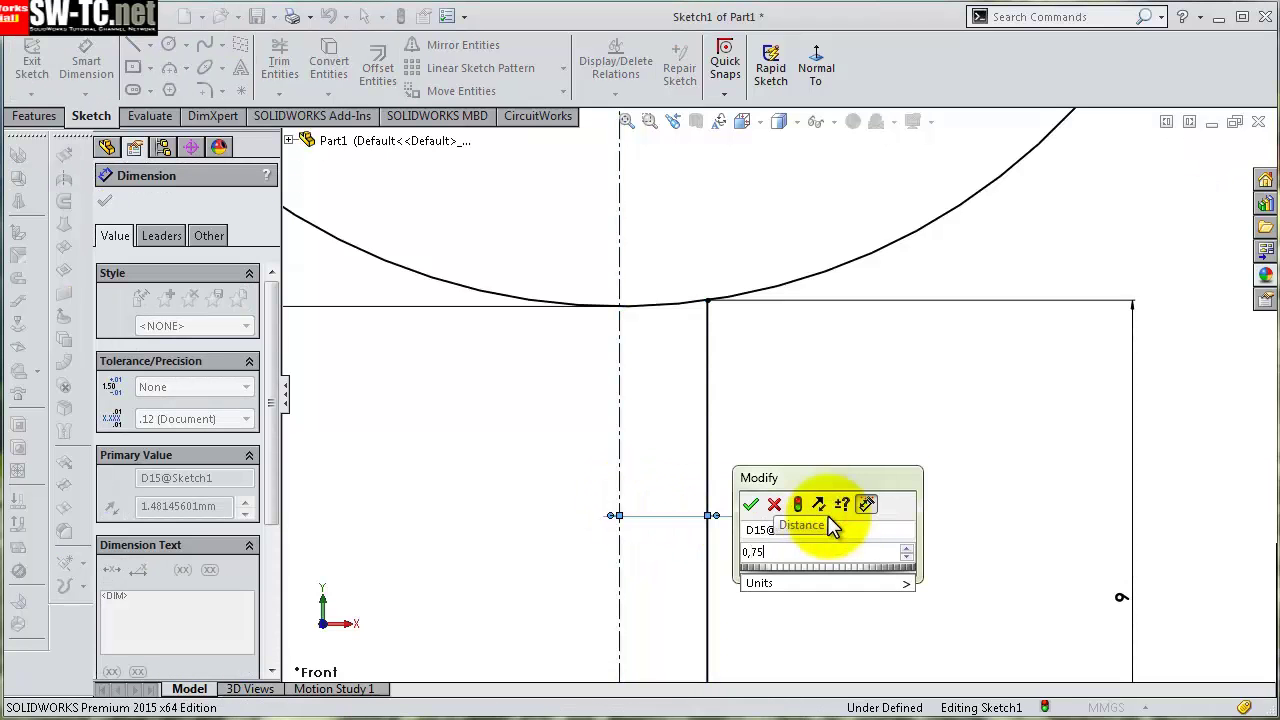
pyautogui.press('Return')
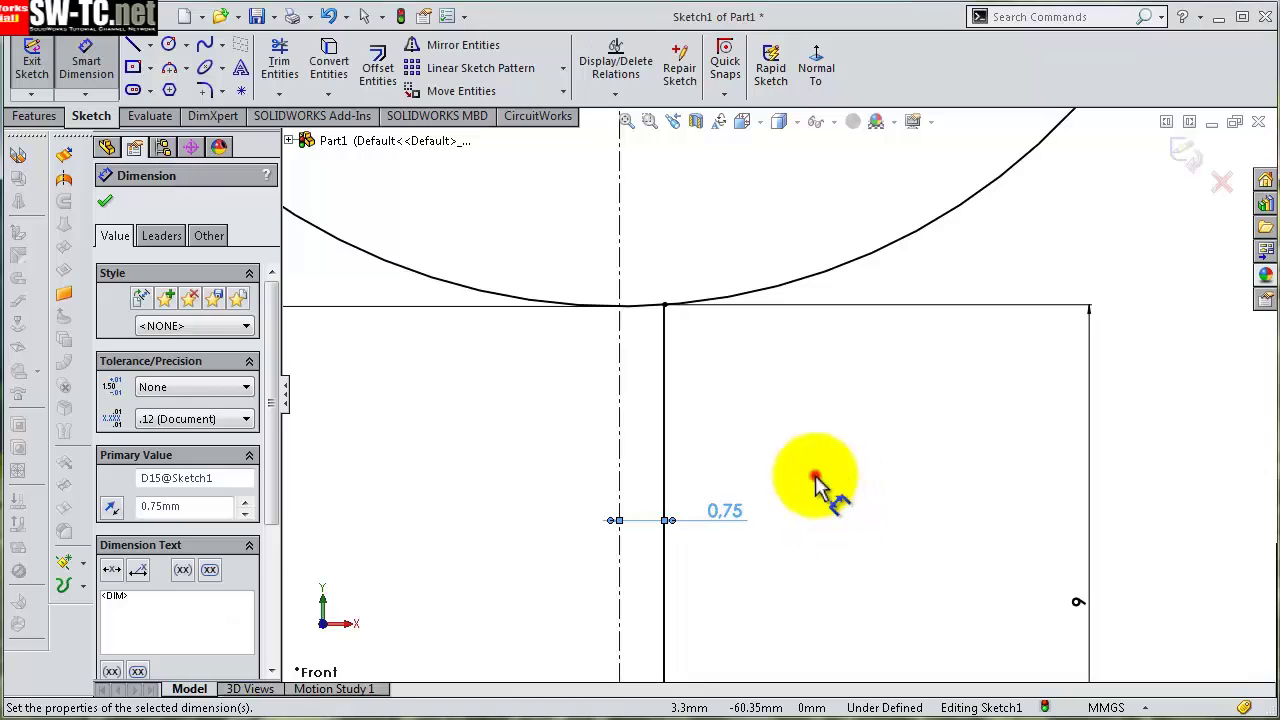
pyautogui.click(815, 478)
pyautogui.scroll(3, 820, 491)
pyautogui.scroll(2, 824, 492)
pyautogui.scroll(-1, 835, 475)
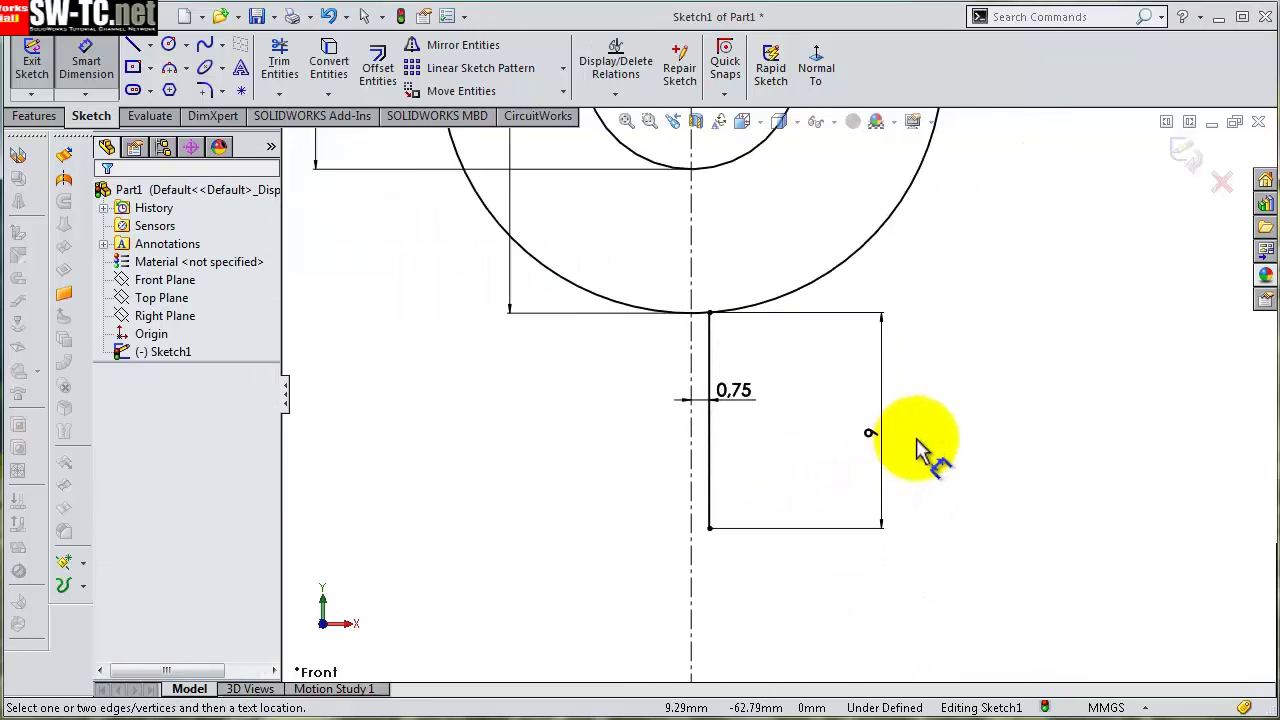
pyautogui.scroll(1, 918, 448)
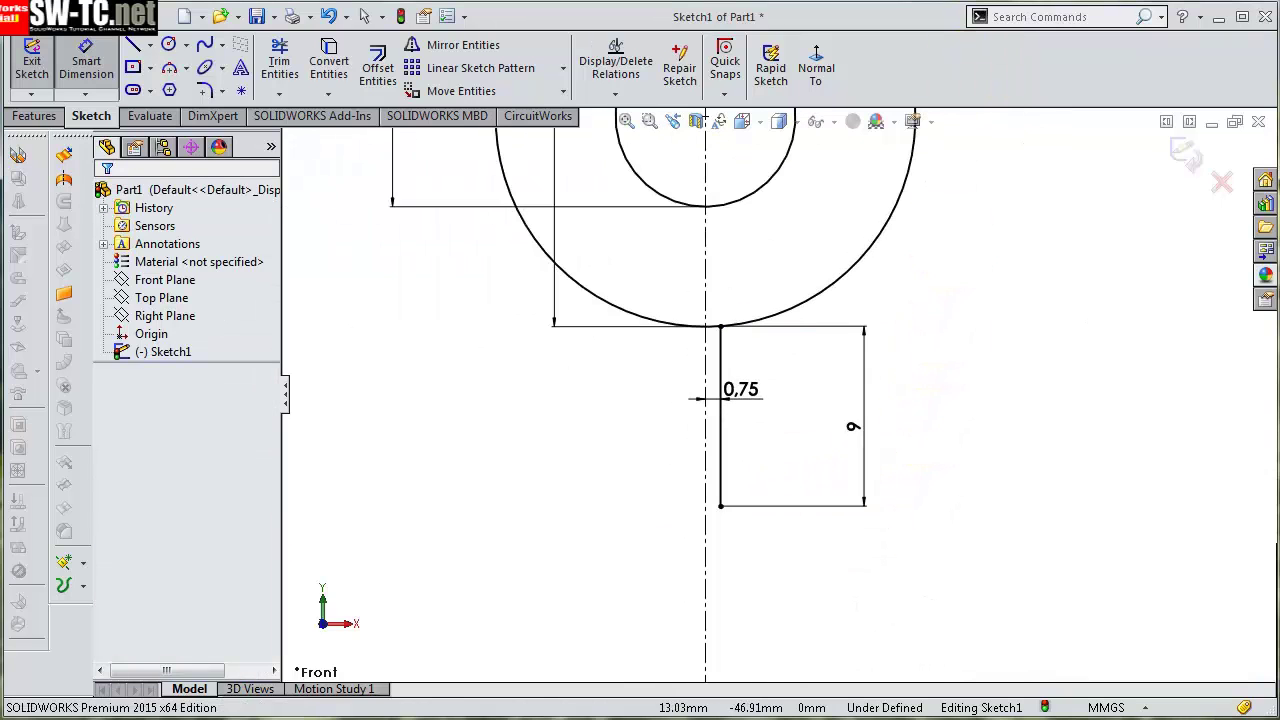
pyautogui.scroll(2, 777, 396)
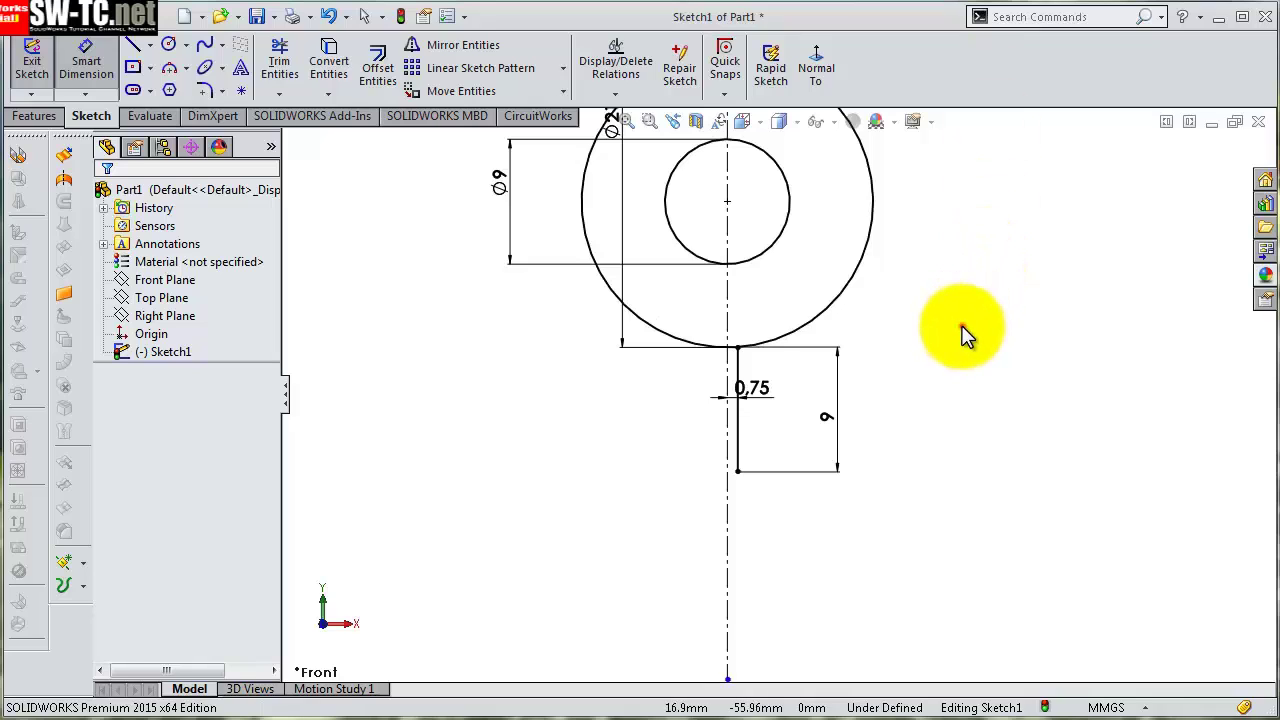
pyautogui.press('s')
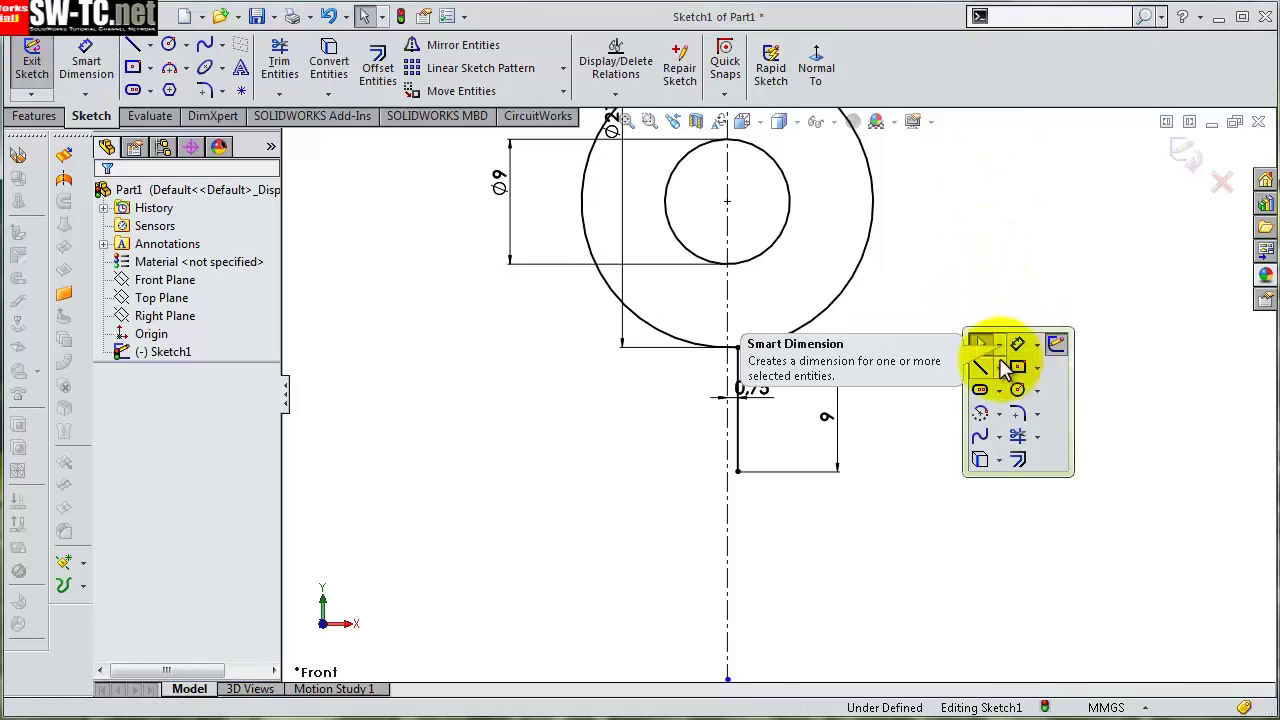
# - Draw the slanted edge, vertical edge and connecting line from the 9 mm line's foot to the ring
pyautogui.click(981, 365)
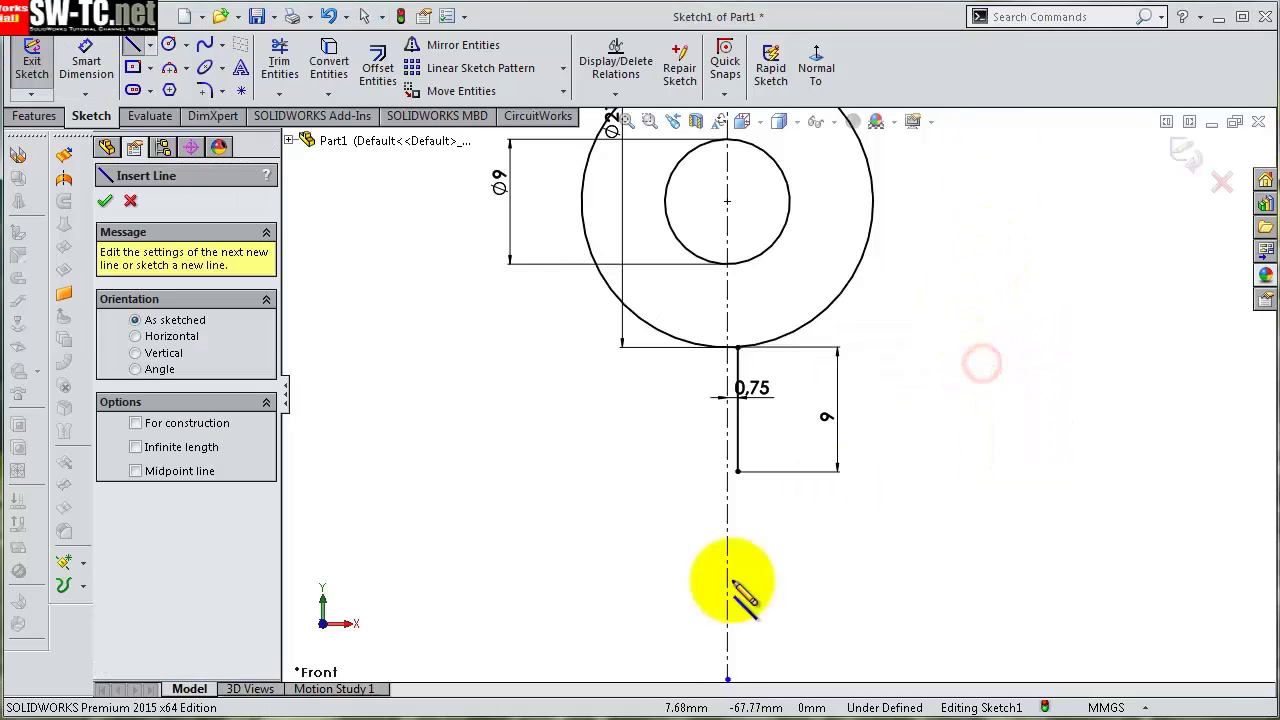
pyautogui.click(737, 471)
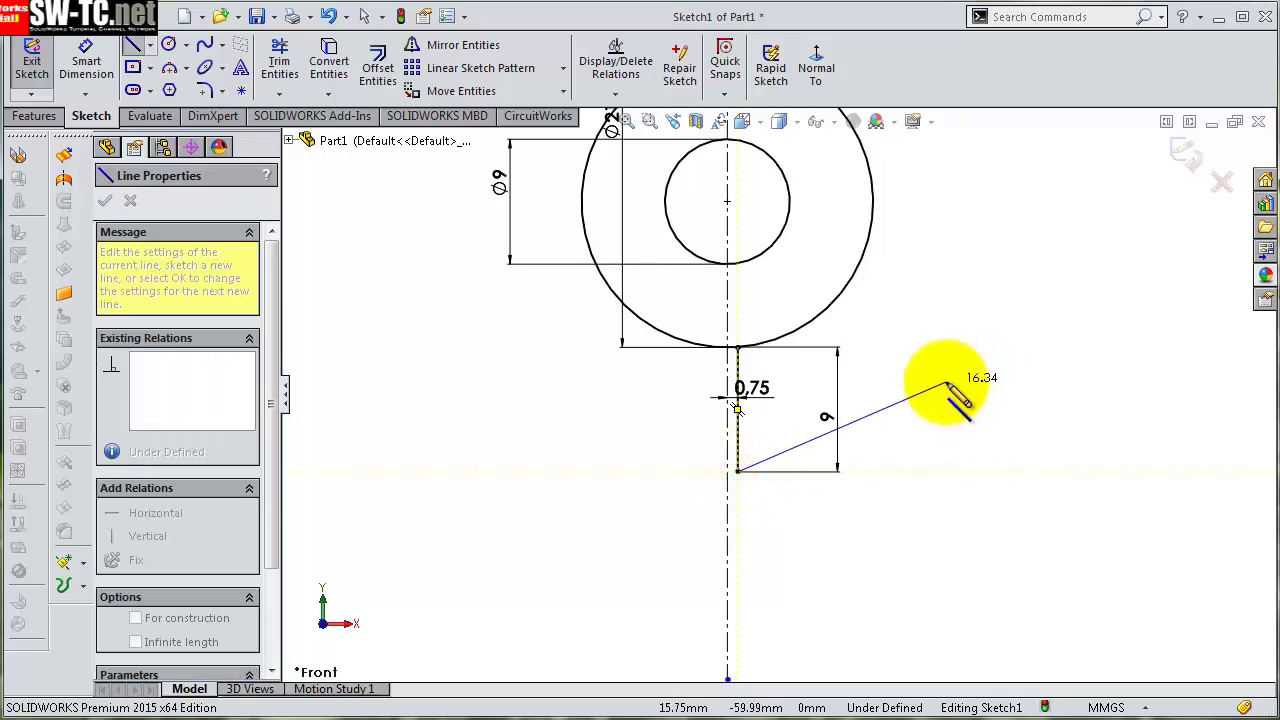
pyautogui.click(946, 382)
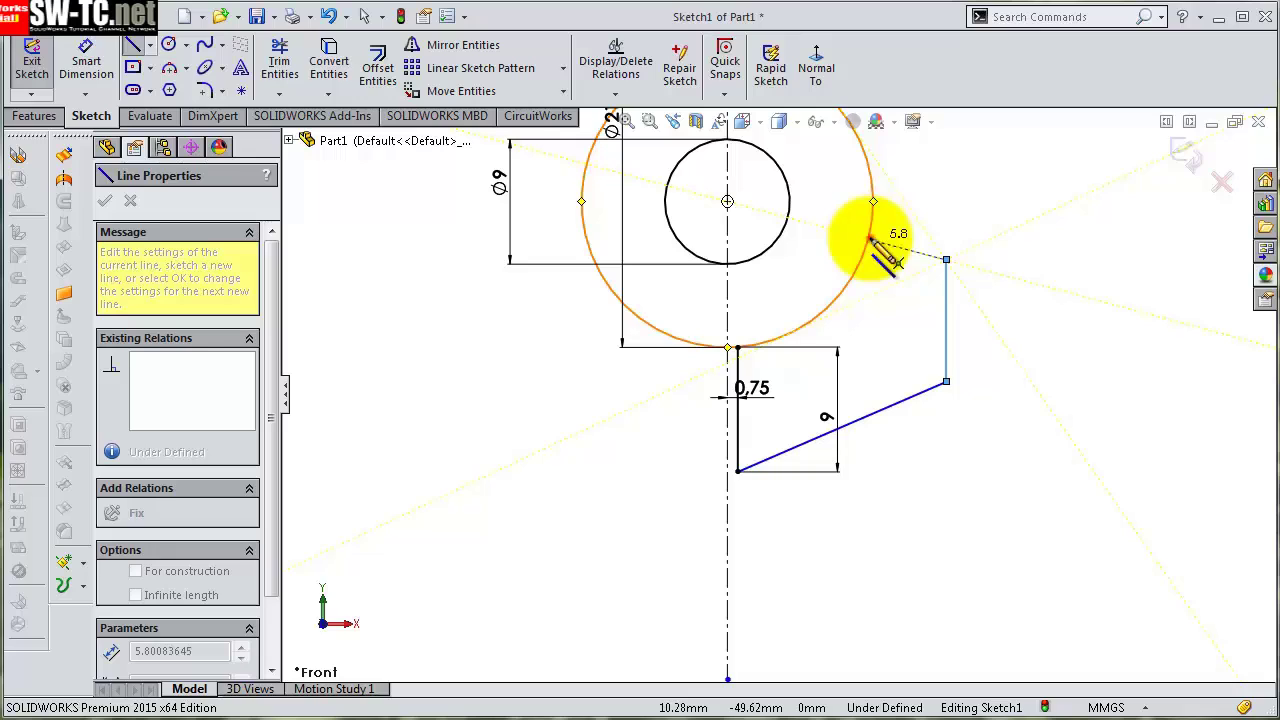
pyautogui.click(870, 240)
pyautogui.click(946, 260)
pyautogui.press('Escape')
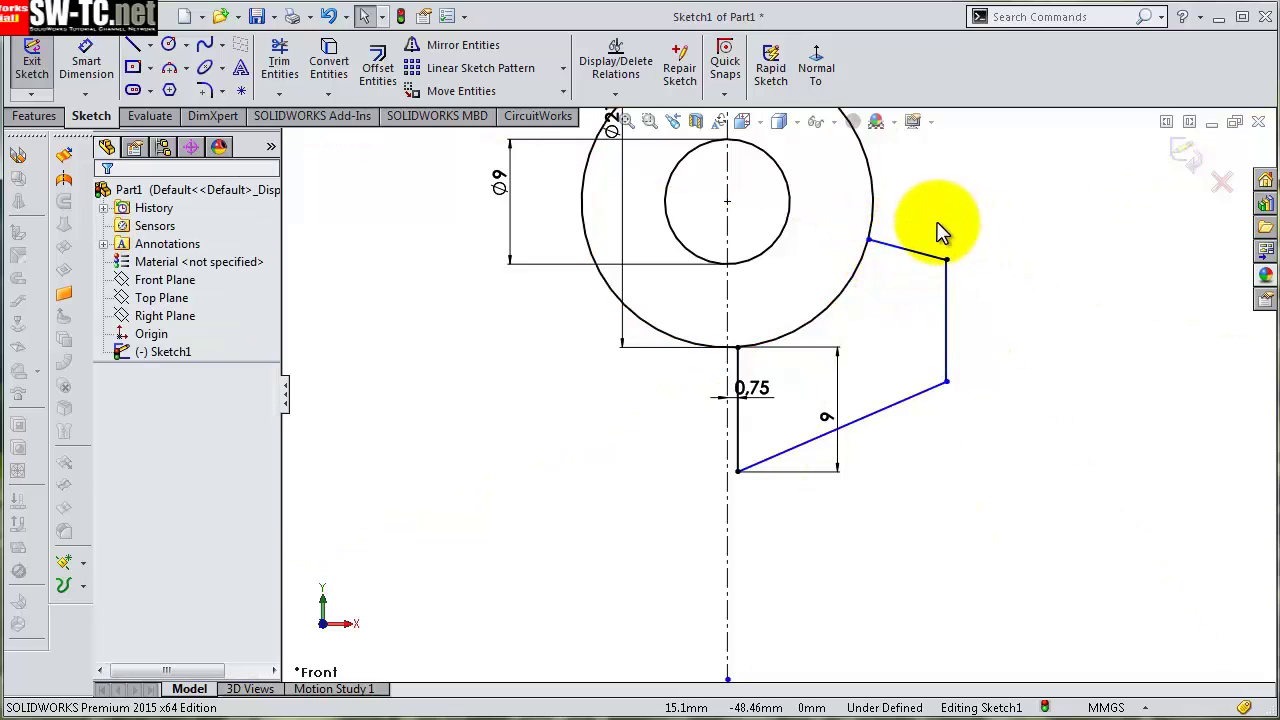
# - Add a centerline from the ring centre to where the outline meets the outer circle
pyautogui.press('s')
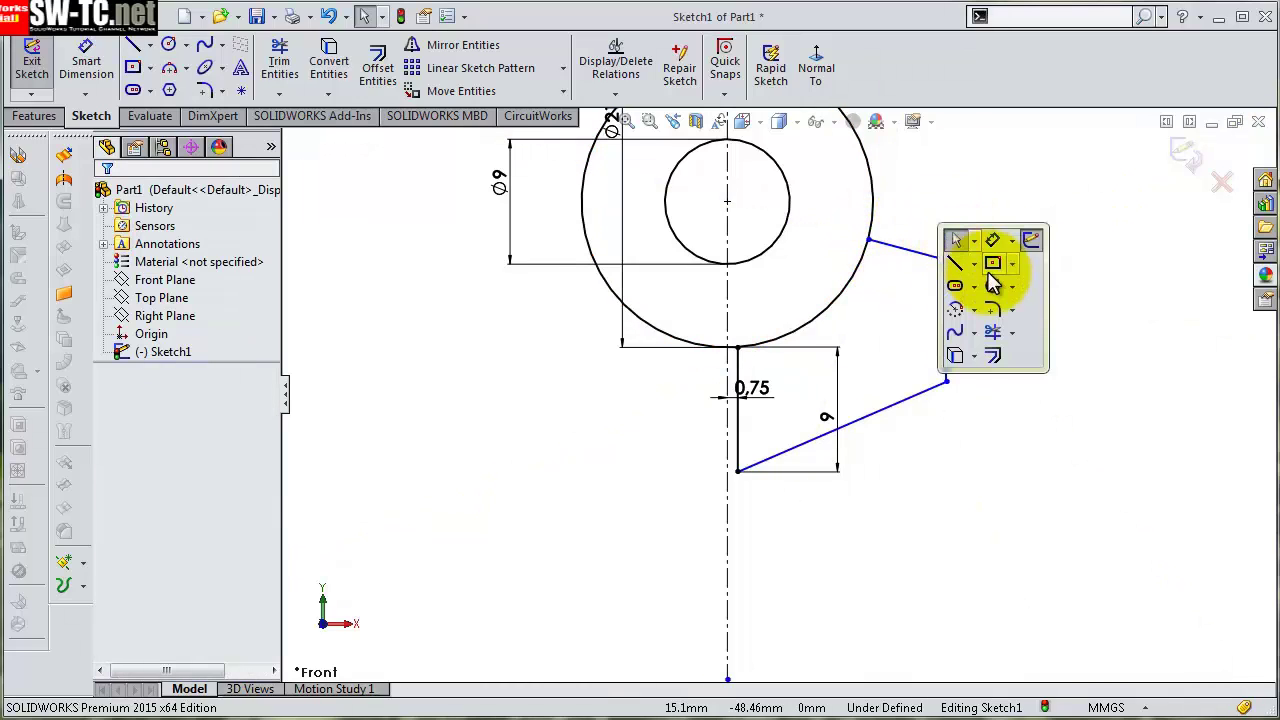
pyautogui.click(975, 268)
pyautogui.click(994, 308)
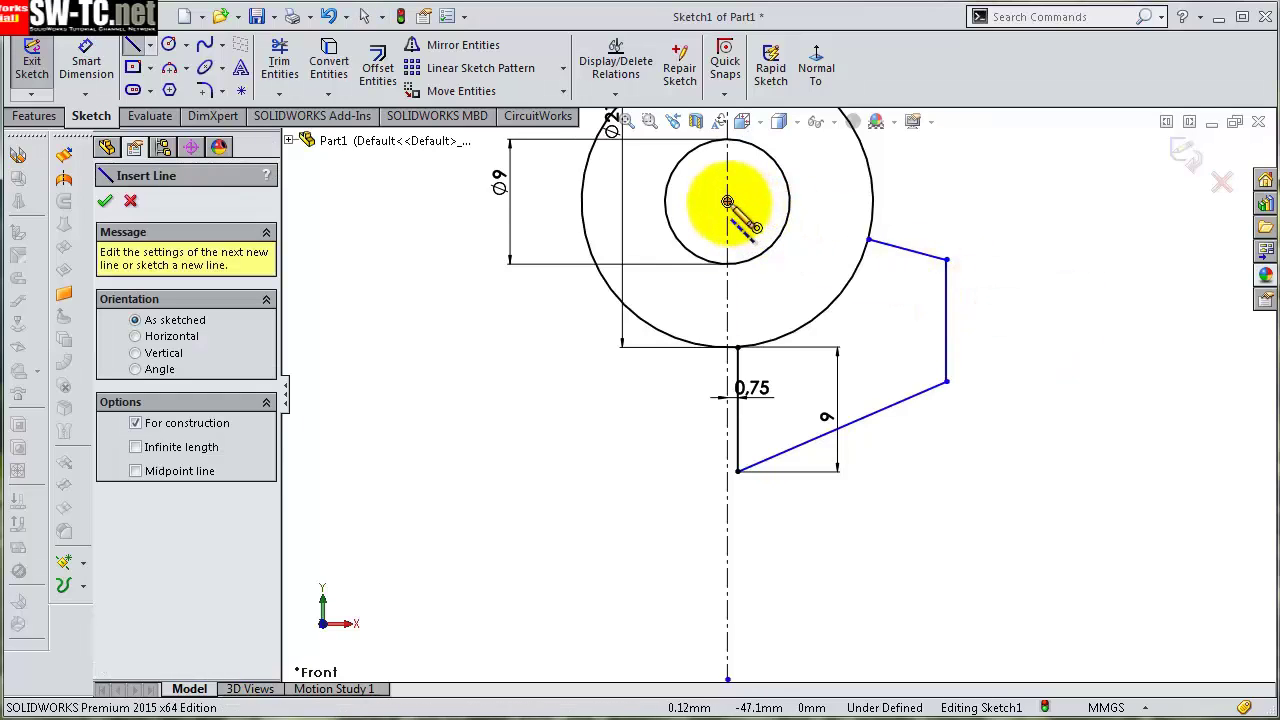
pyautogui.click(727, 202)
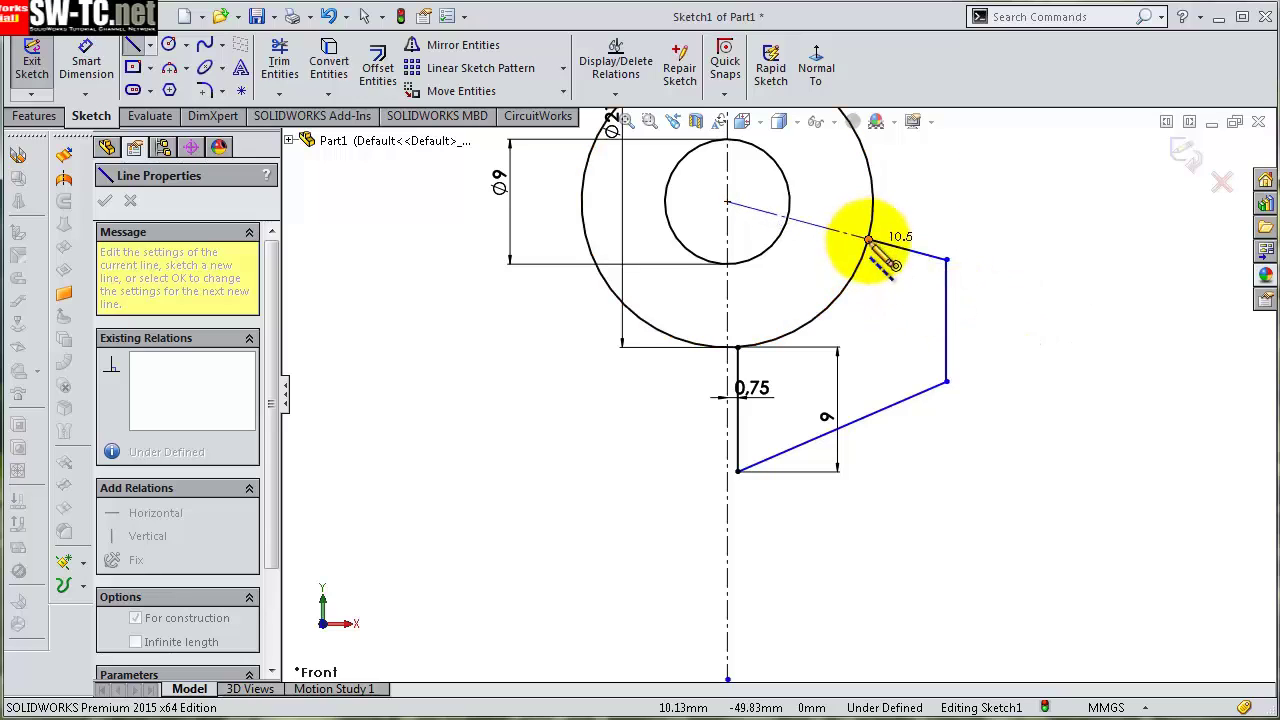
pyautogui.click(868, 240)
pyautogui.press('Escape')
pyautogui.scroll(-2, 1032, 270)
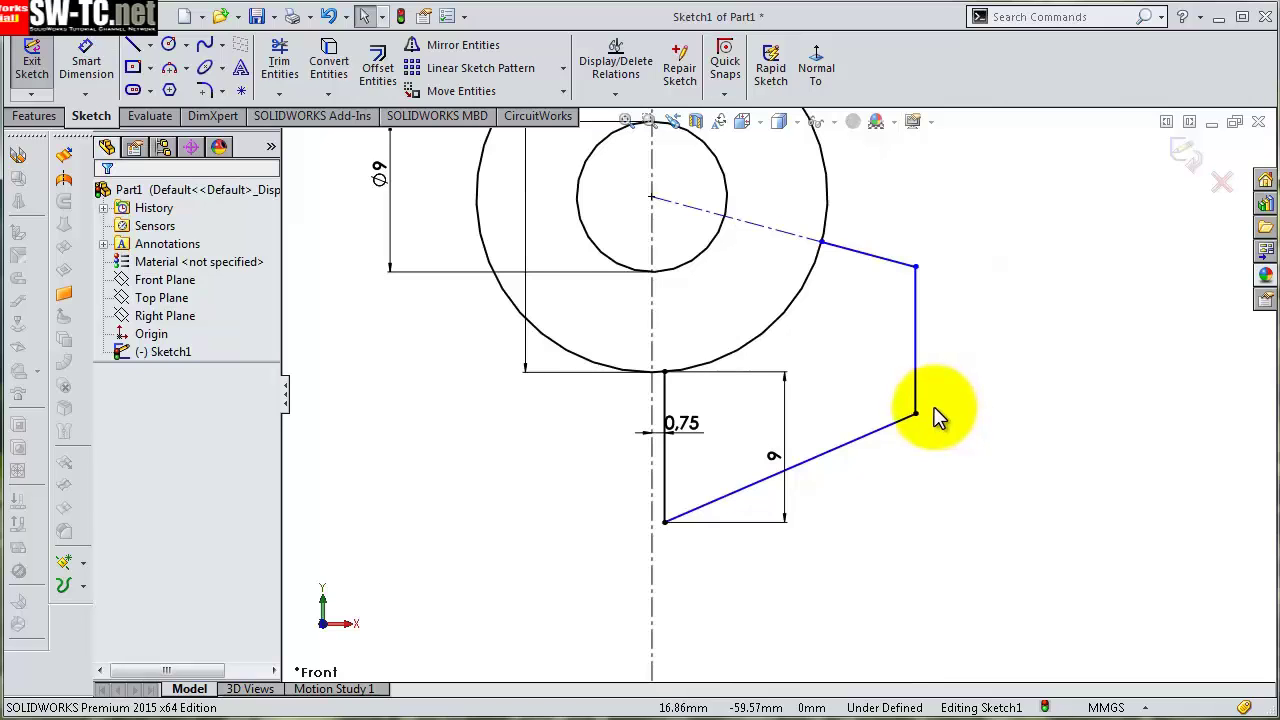
# - Dimension the tab's vertical edge to 11 mm and the short line to the ring to 2 mm
pyautogui.press('s')
pyautogui.click(994, 424)
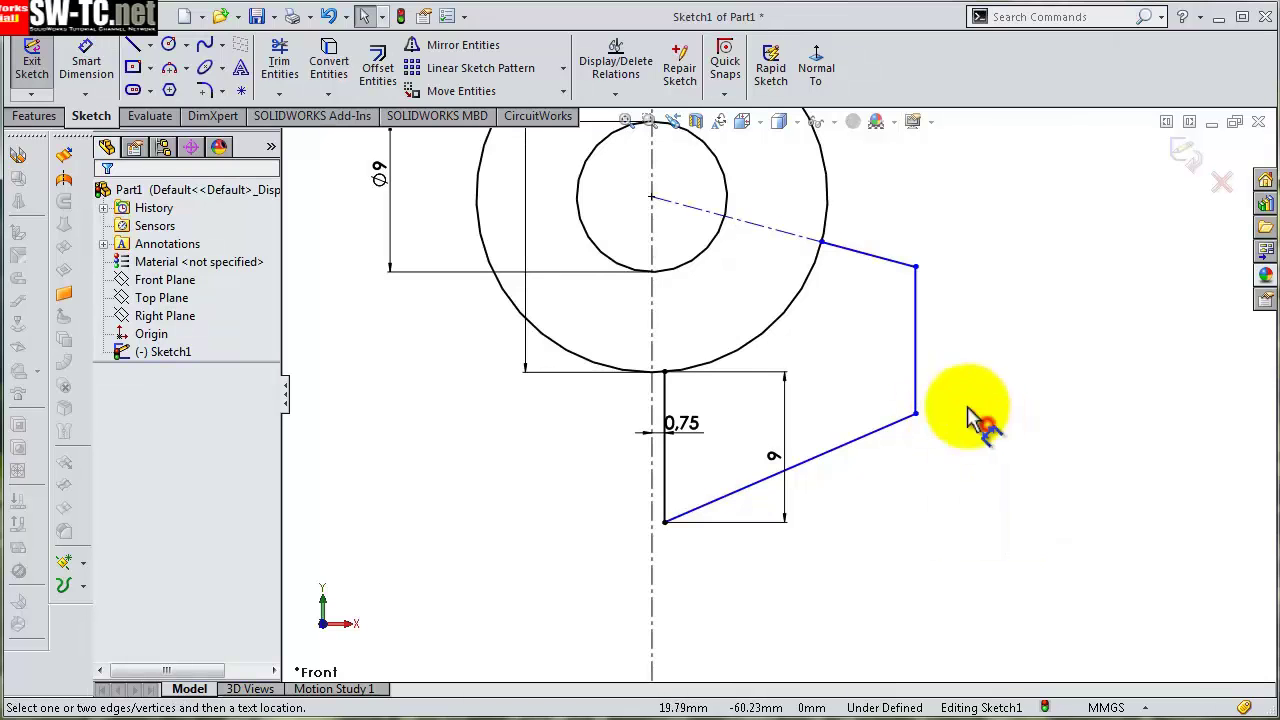
pyautogui.click(918, 365)
pyautogui.click(966, 355)
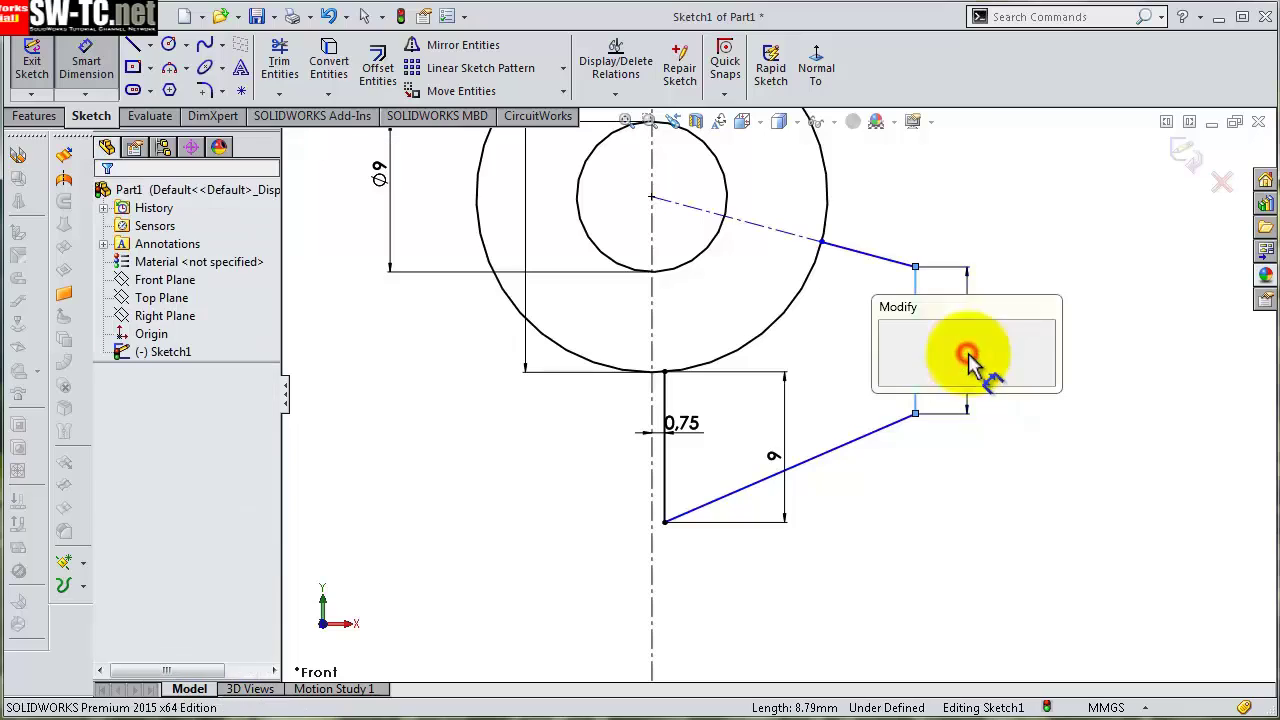
pyautogui.write('11')
pyautogui.press('Return')
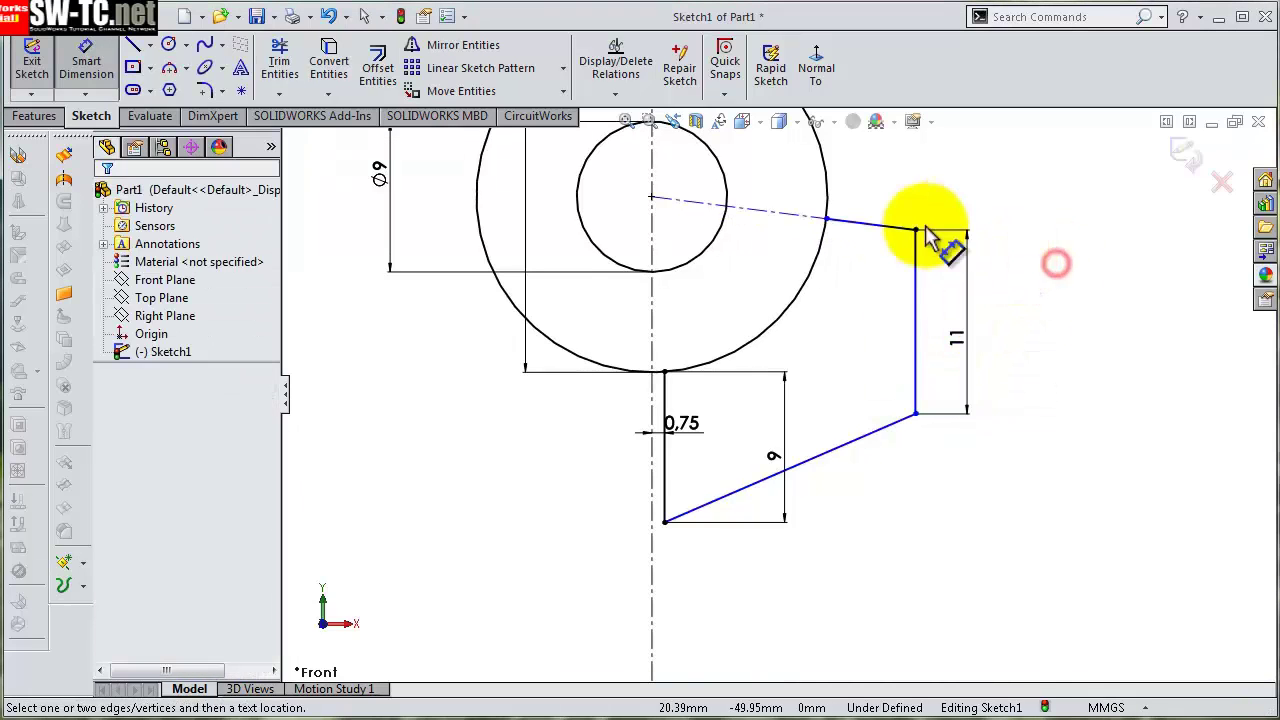
pyautogui.click(878, 224)
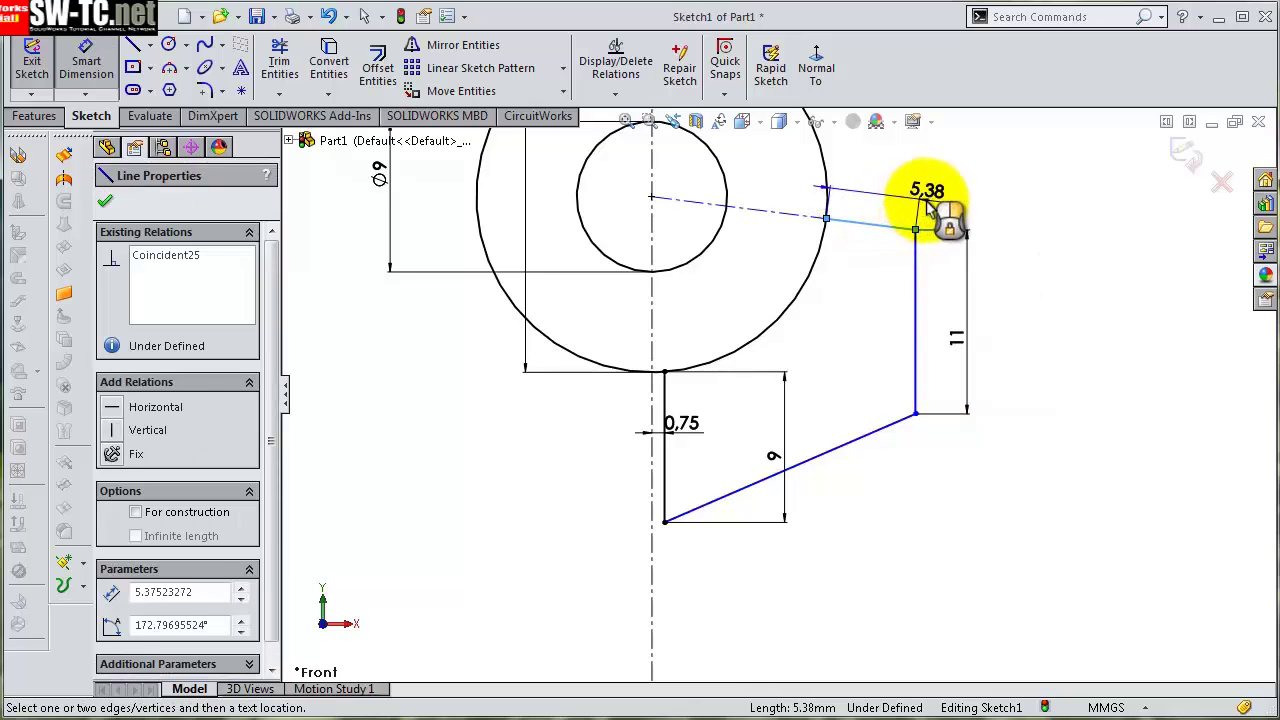
pyautogui.click(933, 205)
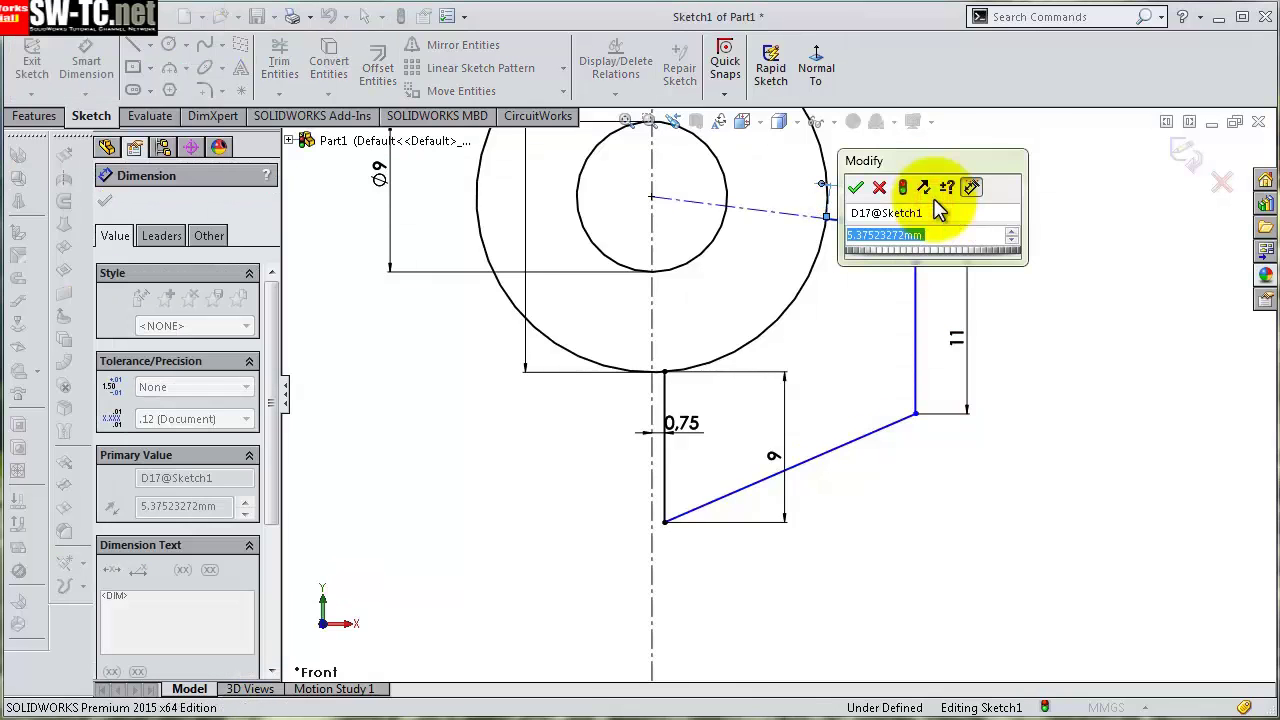
pyautogui.write('2')
pyautogui.press('Return')
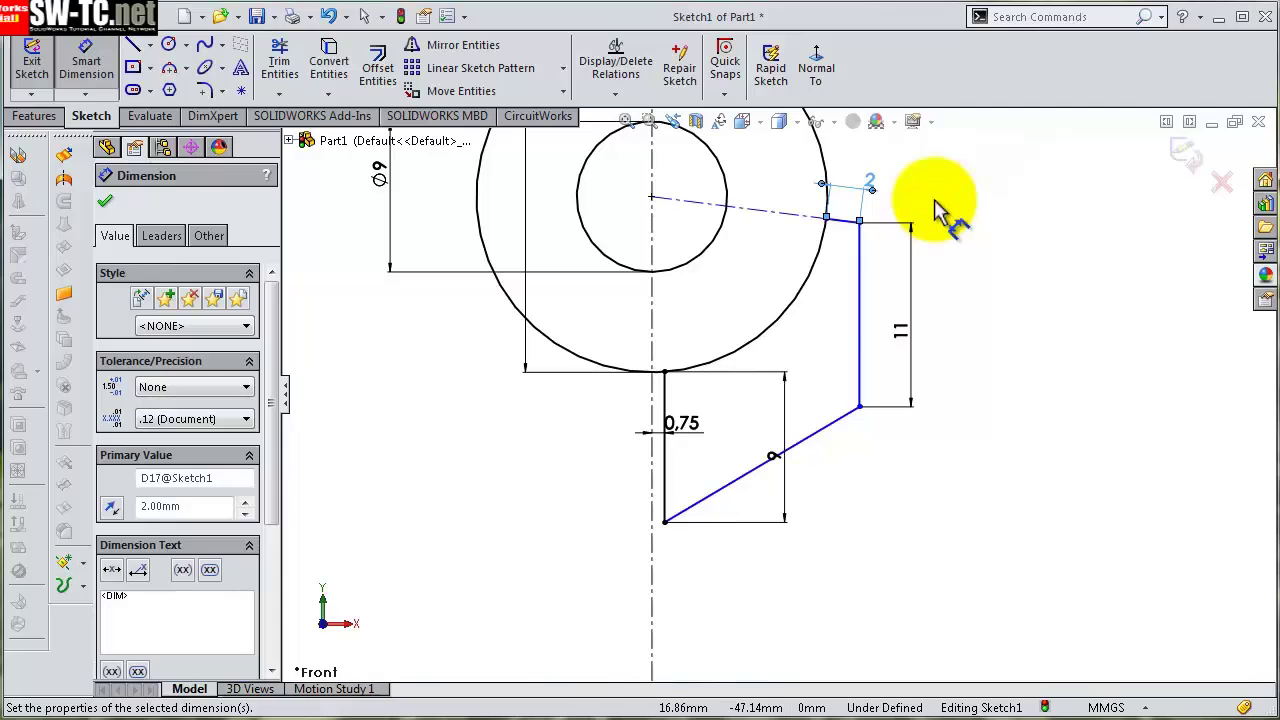
pyautogui.click(997, 268)
# - Make the short 2 mm line collinear with the centreline from the ring centre
pyautogui.scroll(-1, 808, 215)
pyautogui.scroll(-2, 800, 210)
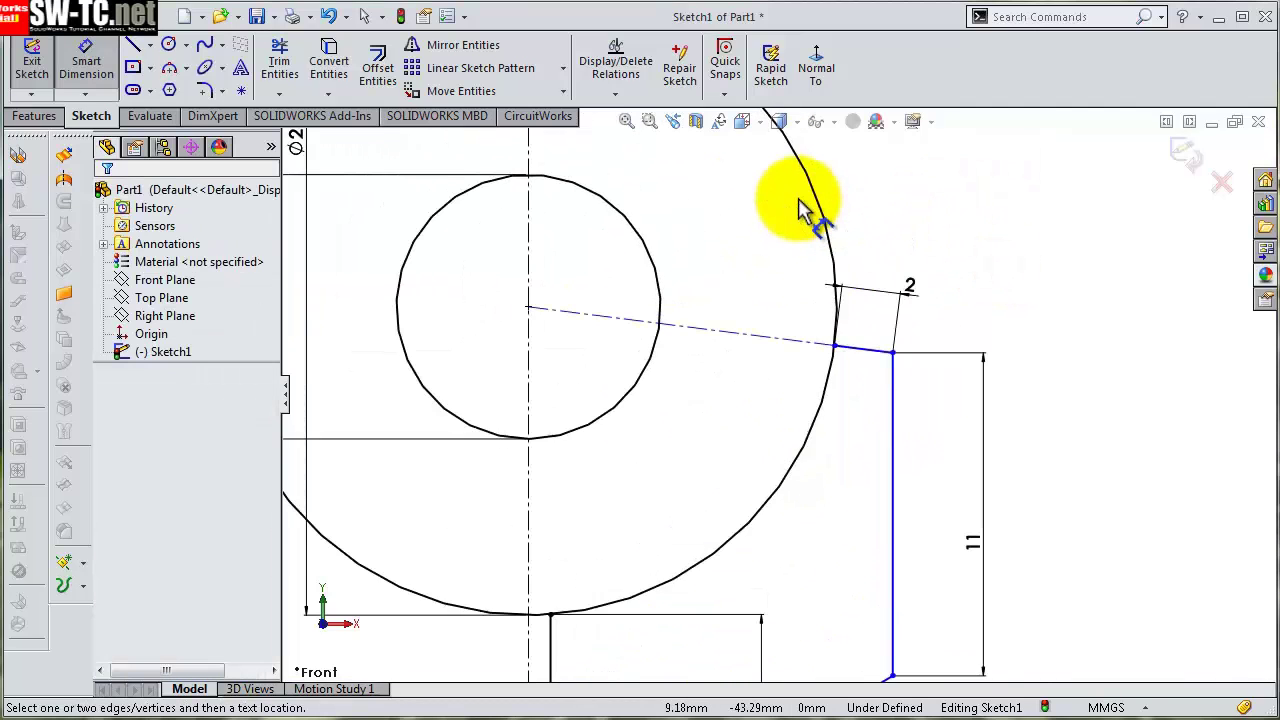
pyautogui.click(783, 347)
pyautogui.keyDown('ctrl'); pyautogui.click(869, 352); pyautogui.keyUp('ctrl')
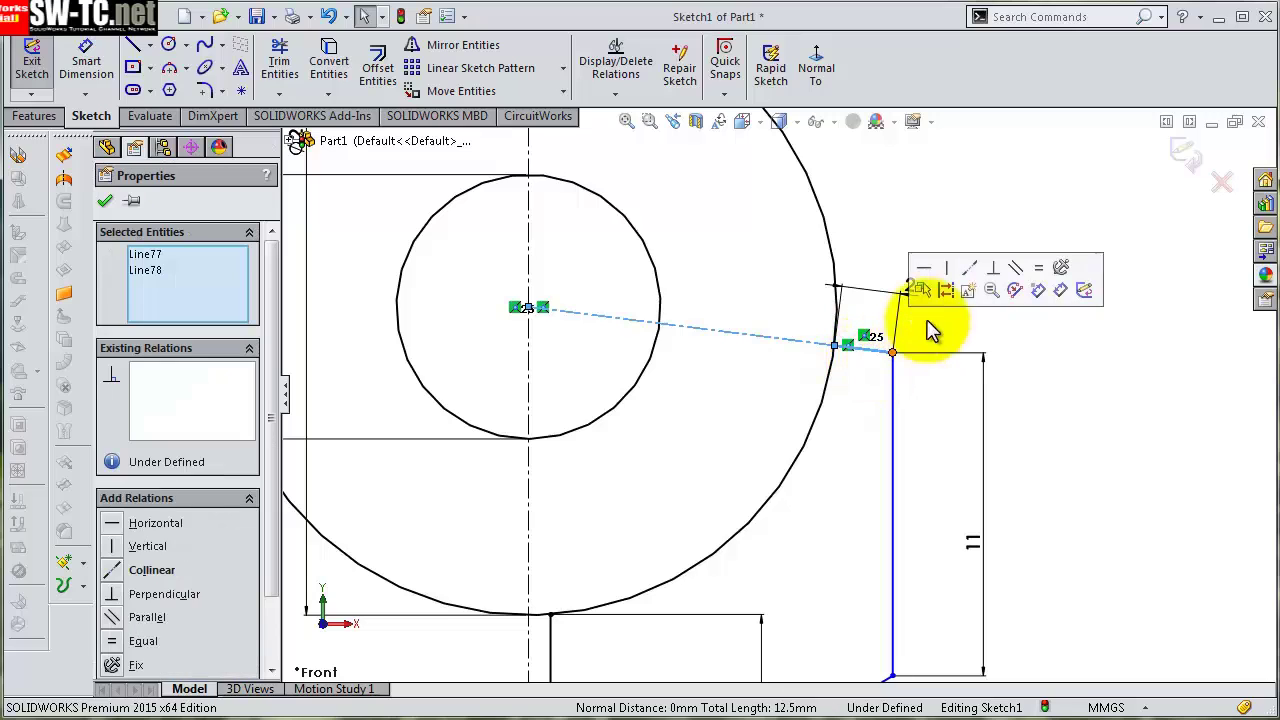
pyautogui.click(972, 272)
pyautogui.click(1070, 393)
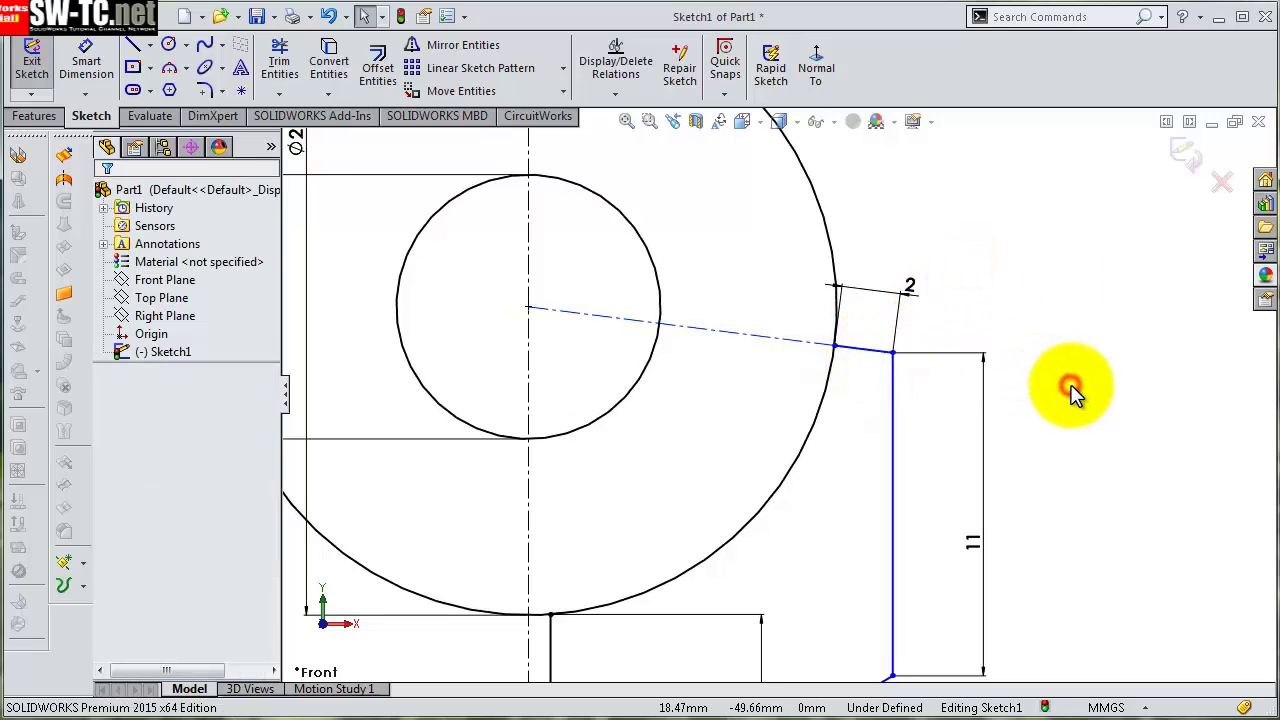
# - Draw a horizontal centerline from the ring centre out to the right
pyautogui.press('s')
pyautogui.click(1106, 430)
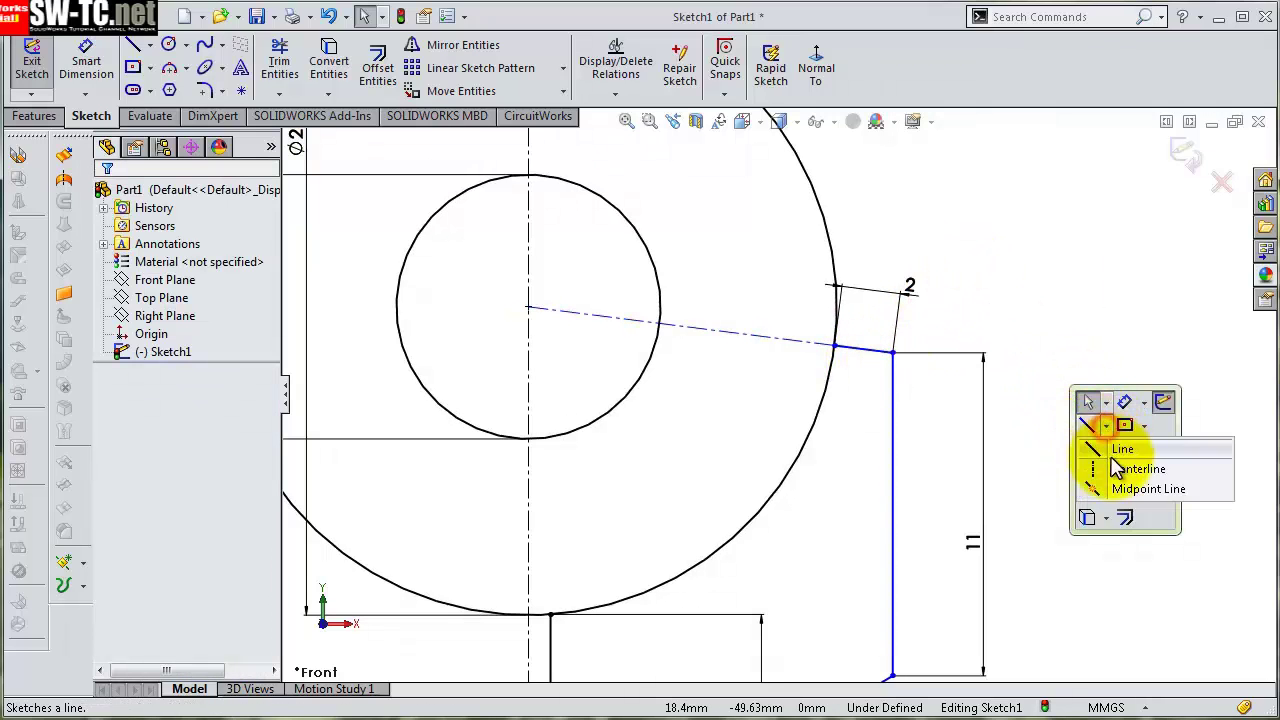
pyautogui.click(1100, 465)
pyautogui.click(528, 307)
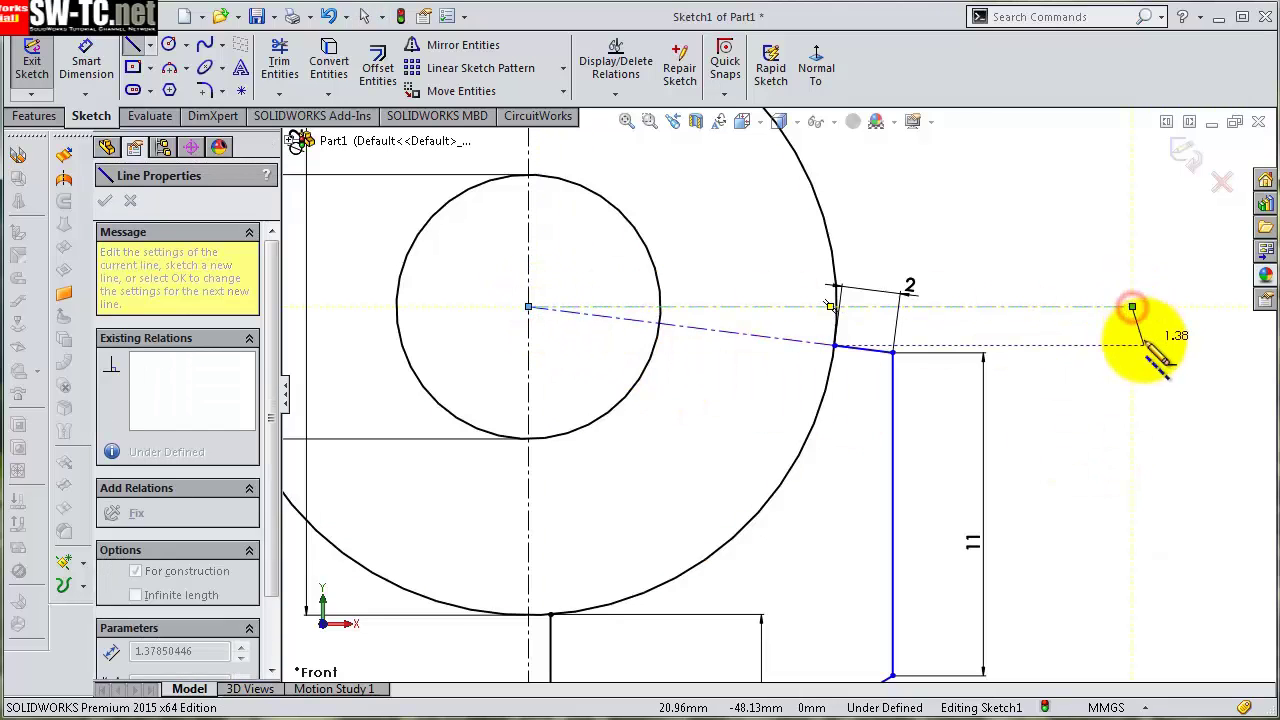
pyautogui.doubleClick(1133, 307)
pyautogui.press('Escape')
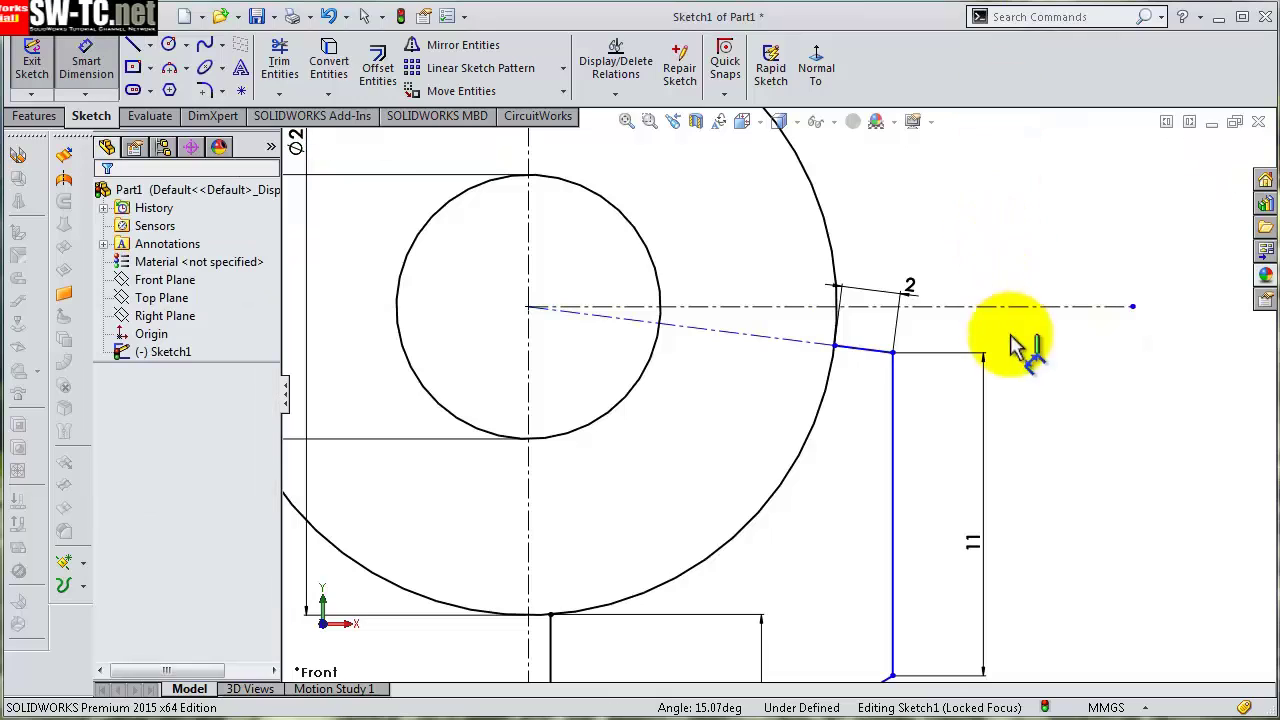
# - Set the angled construction line at 15° to the horizontal centerline
pyautogui.click(1039, 306)
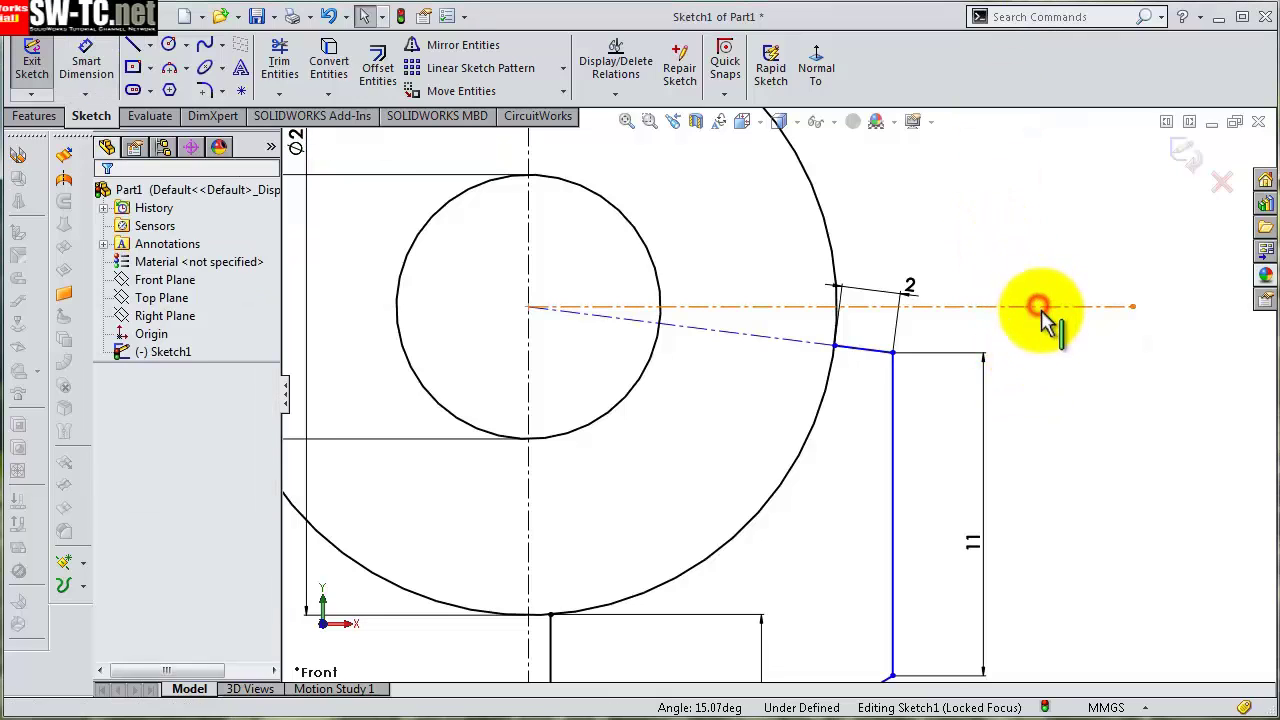
pyautogui.press('s')
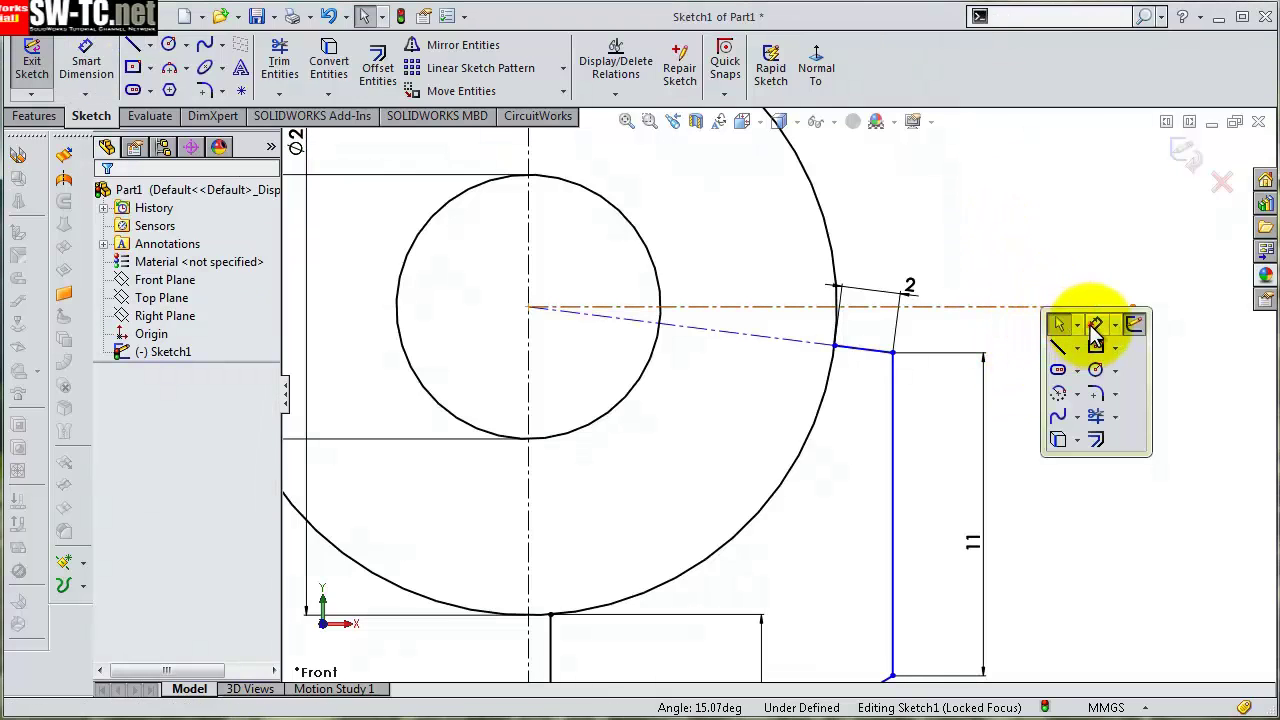
pyautogui.click(1096, 326)
pyautogui.click(808, 340)
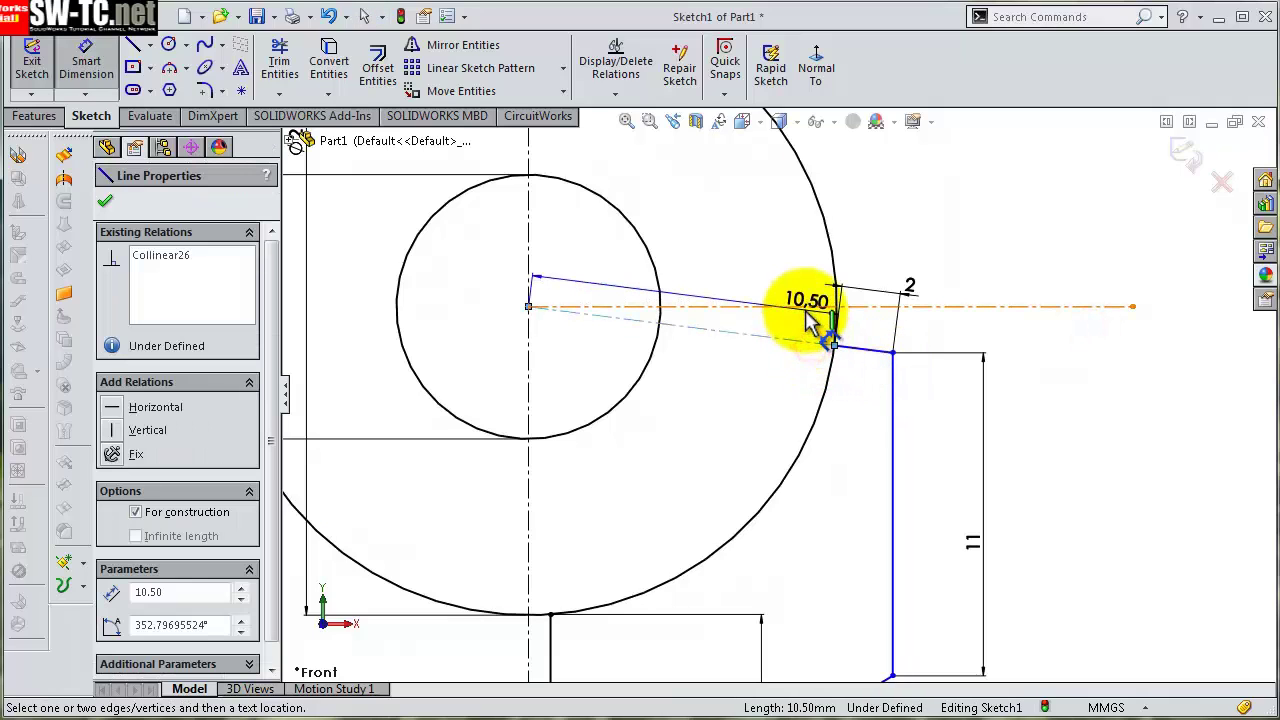
pyautogui.click(805, 306)
pyautogui.click(815, 328)
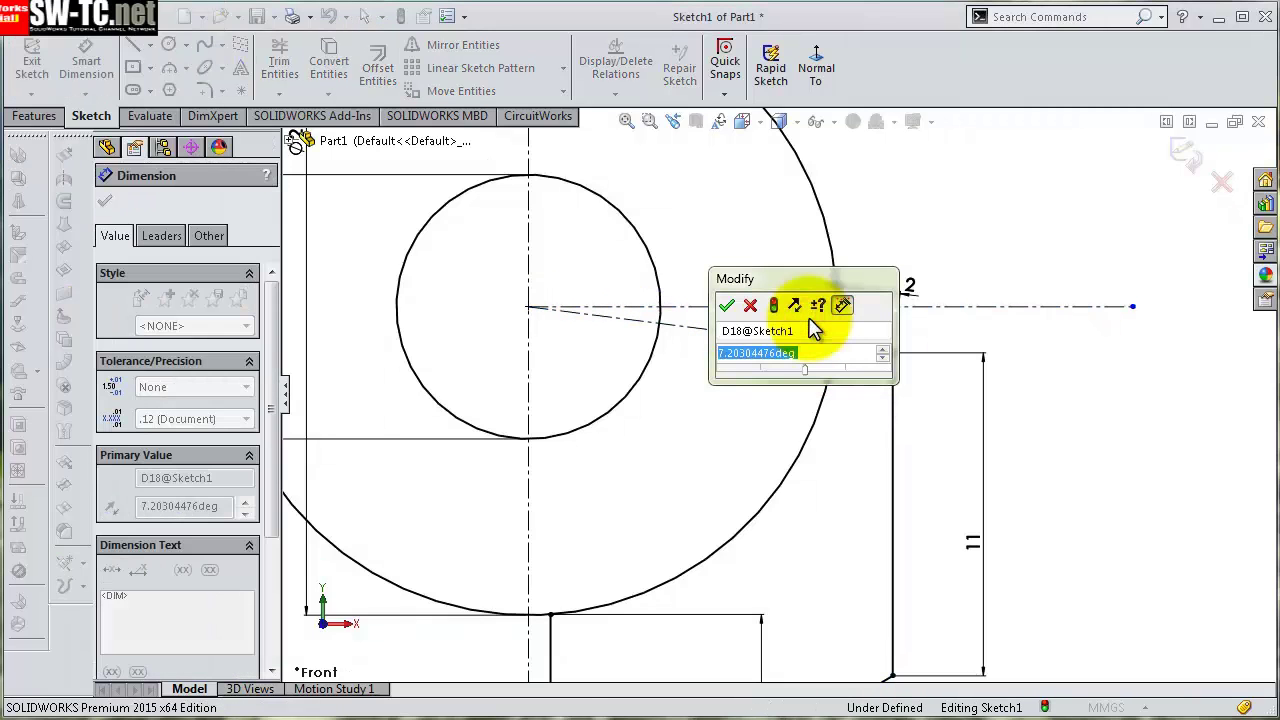
pyautogui.write('15')
pyautogui.press('Return')
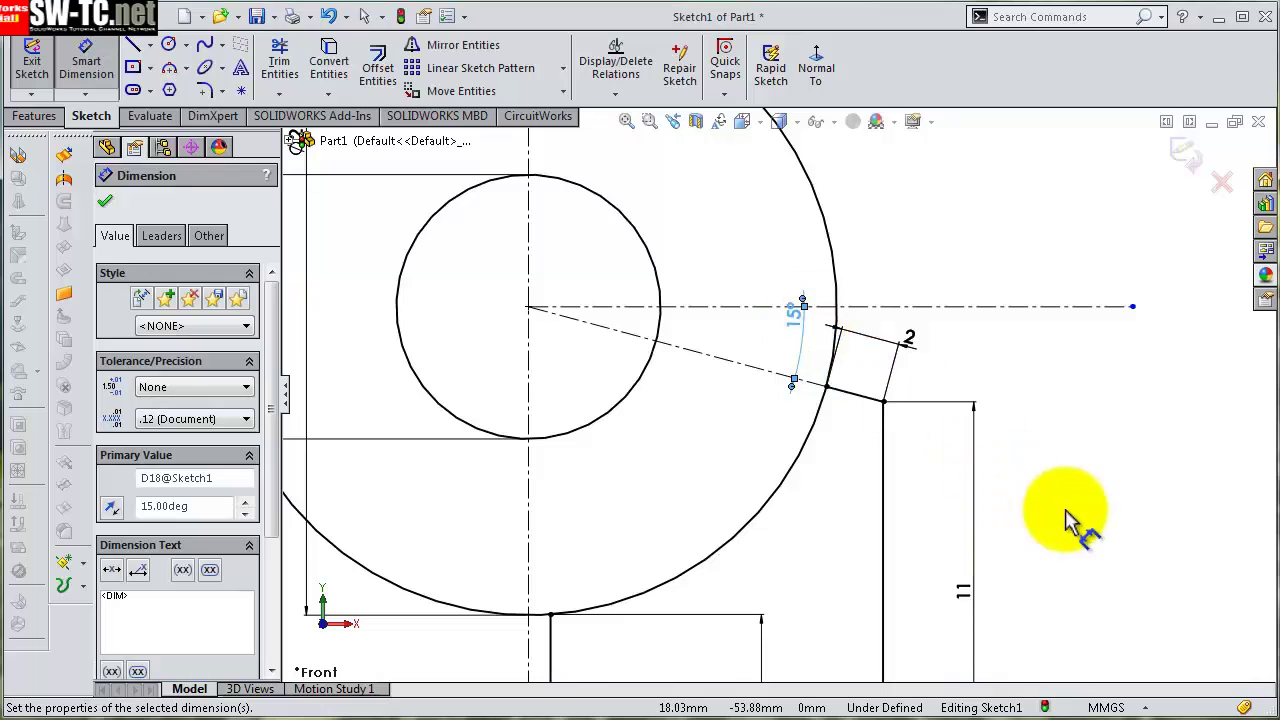
pyautogui.scroll(2, 1066, 510)
pyautogui.scroll(2, 943, 514)
pyautogui.scroll(-1, 937, 429)
pyautogui.click(945, 423)
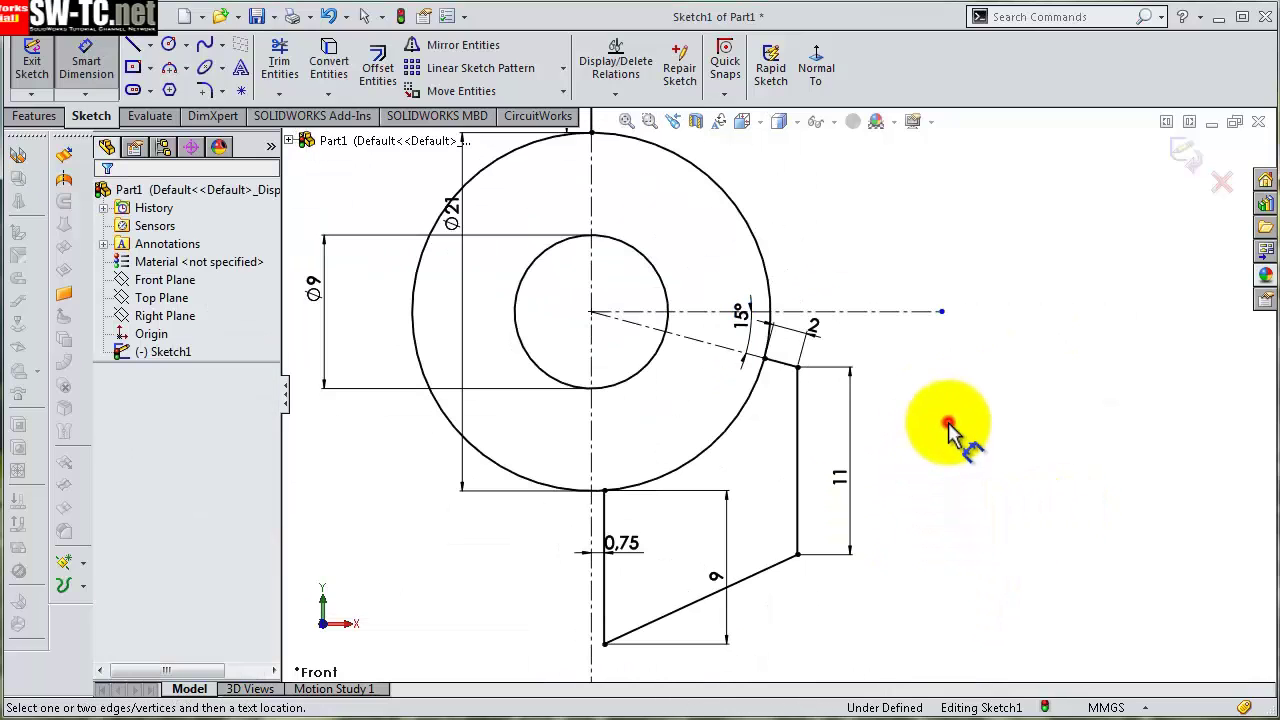
# - Mirror the short 2 mm line about the horizontal centerline
pyautogui.click(528, 52)
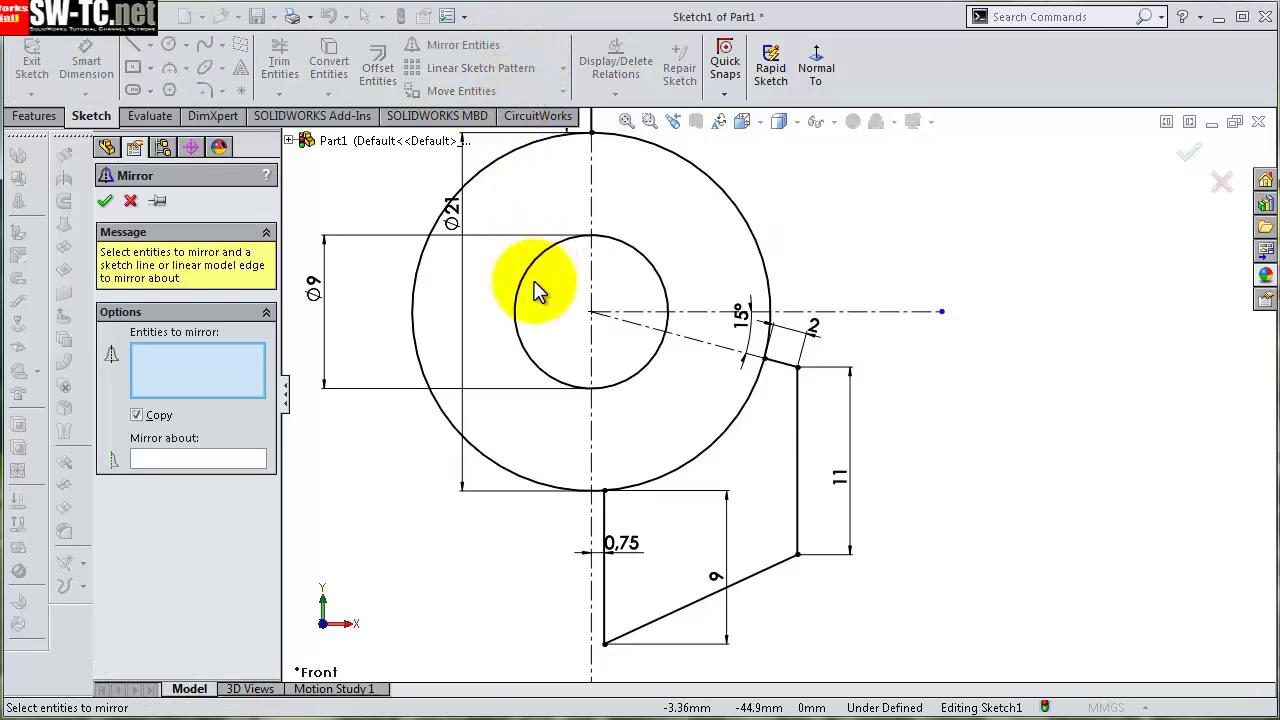
pyautogui.scroll(-3, 795, 357)
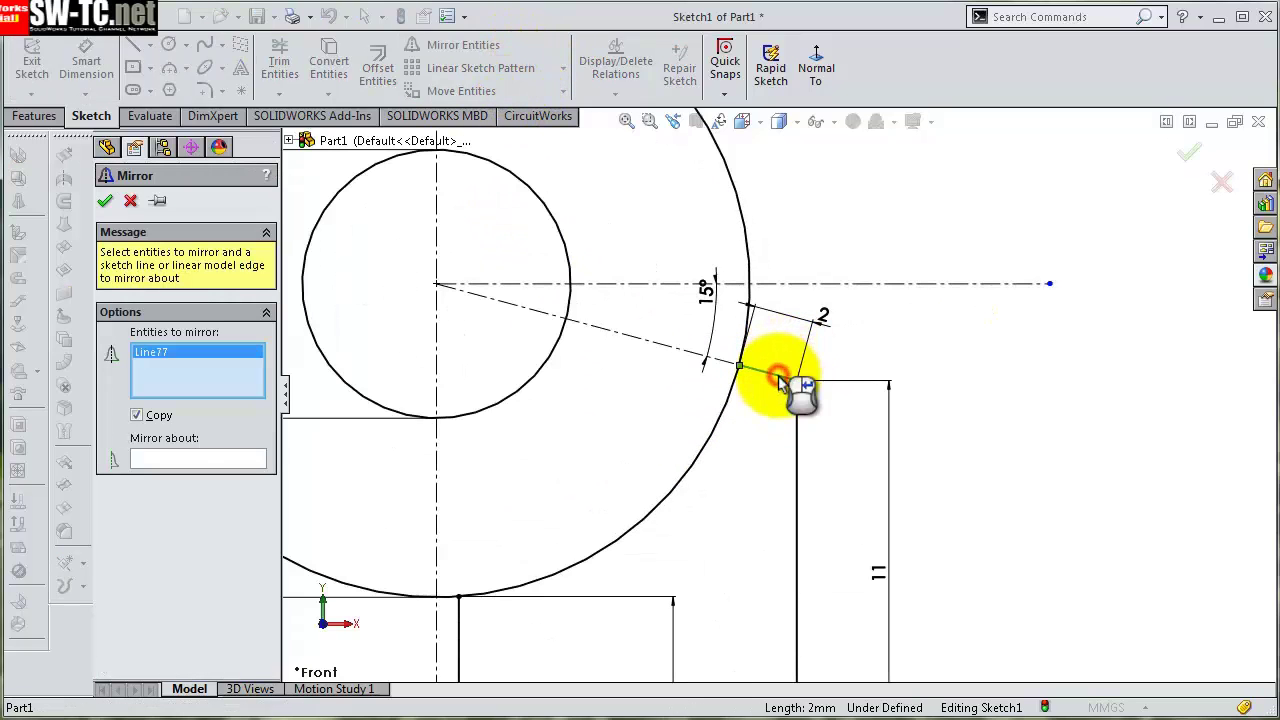
pyautogui.click(170, 457)
pyautogui.click(645, 285)
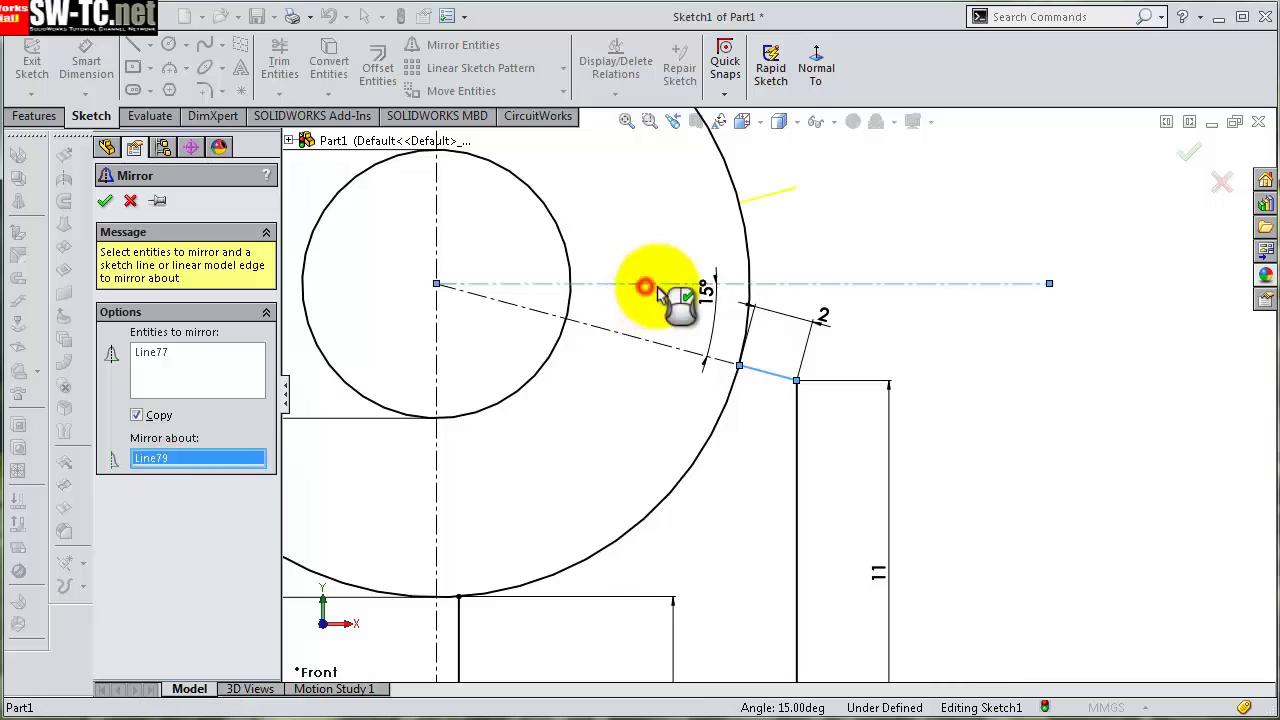
pyautogui.click(1188, 153)
pyautogui.press('f')
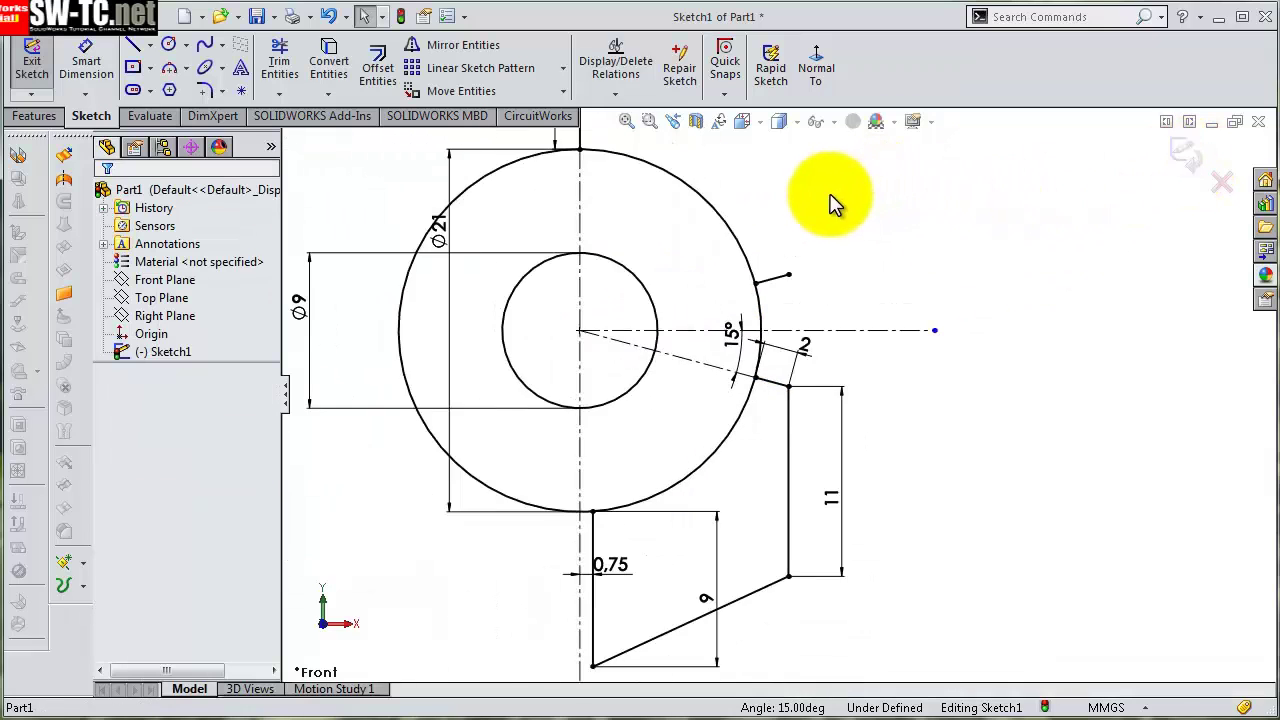
# - Drag the upper slanted line's lower endpoint to a slightly new position
pyautogui.scroll(2, 820, 210)
pyautogui.scroll(1, 815, 230)
pyautogui.scroll(1, 823, 251)
pyautogui.scroll(1, 810, 265)
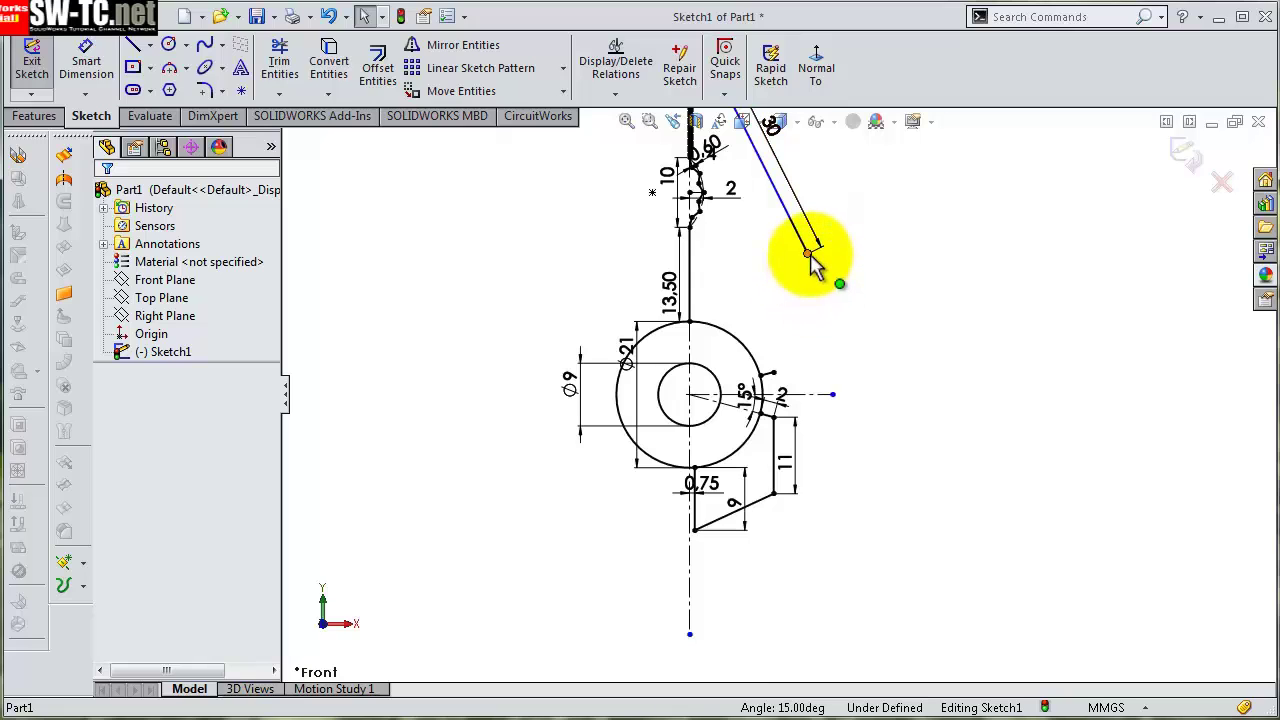
pyautogui.moveTo(810, 254); pyautogui.dragTo(771, 270)
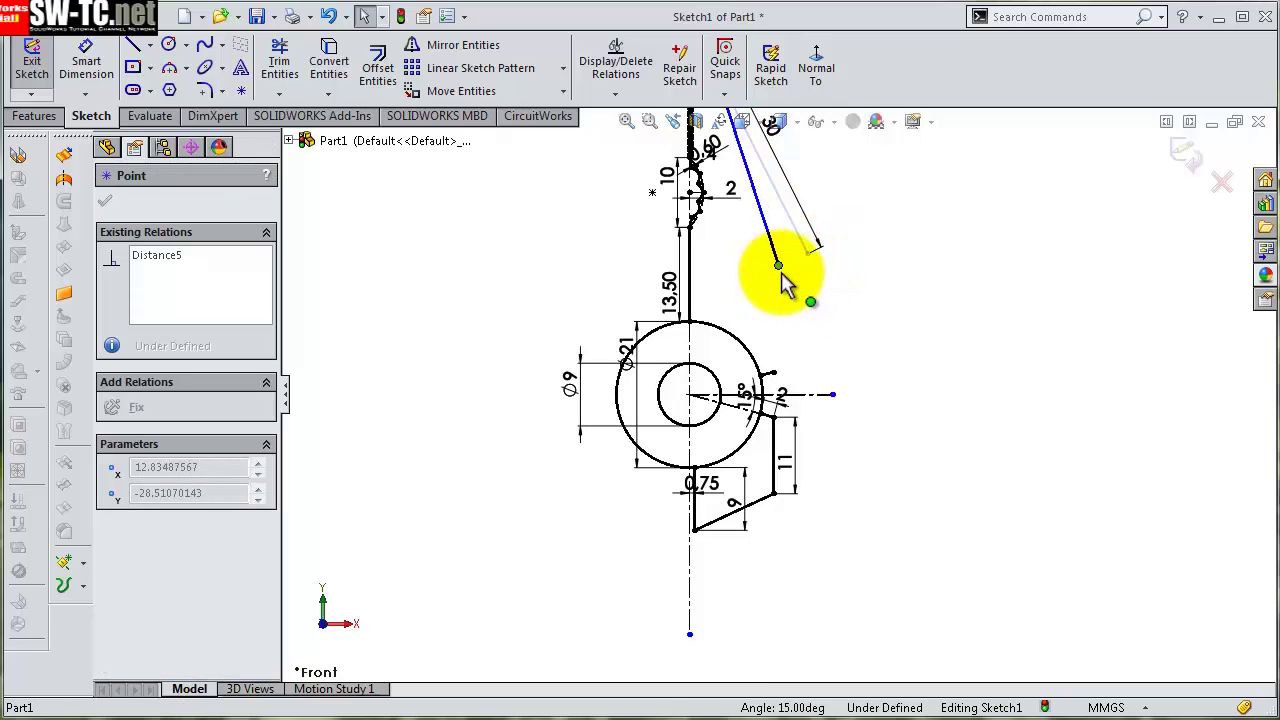
# - Draw a vertical line upward from the mirrored short line's end
pyautogui.press('s')
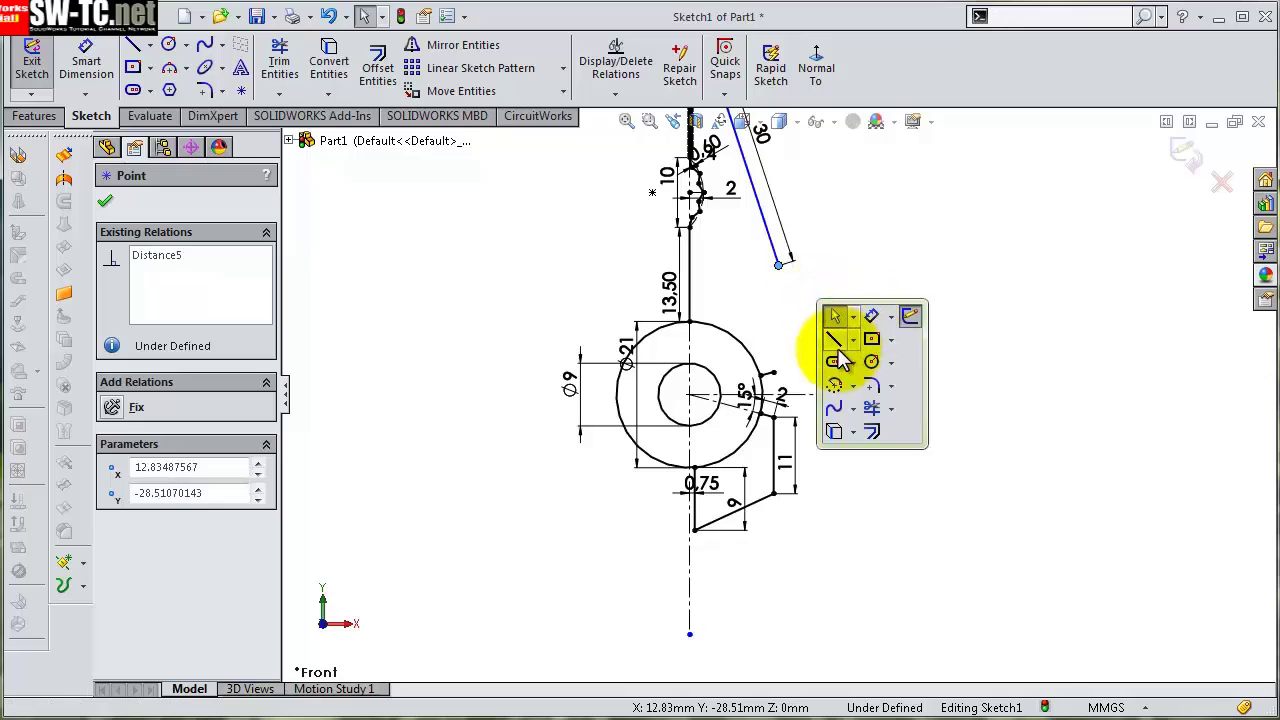
pyautogui.click(835, 342)
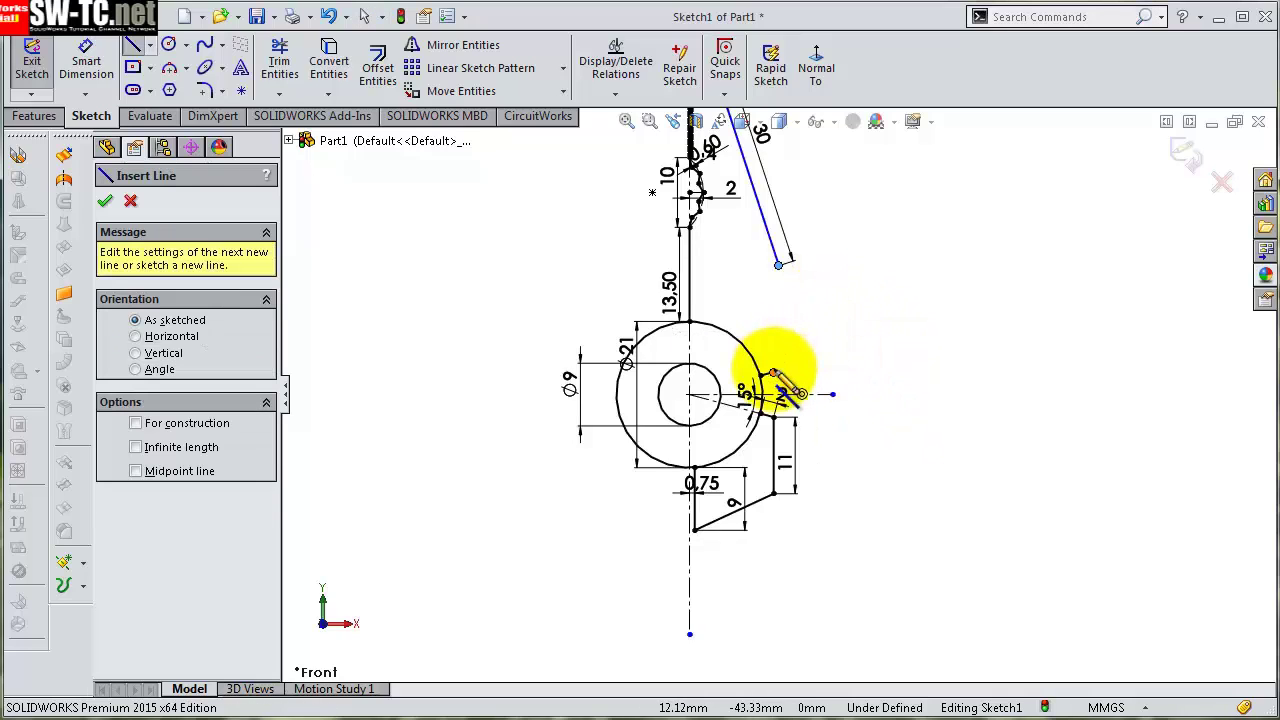
pyautogui.click(773, 372)
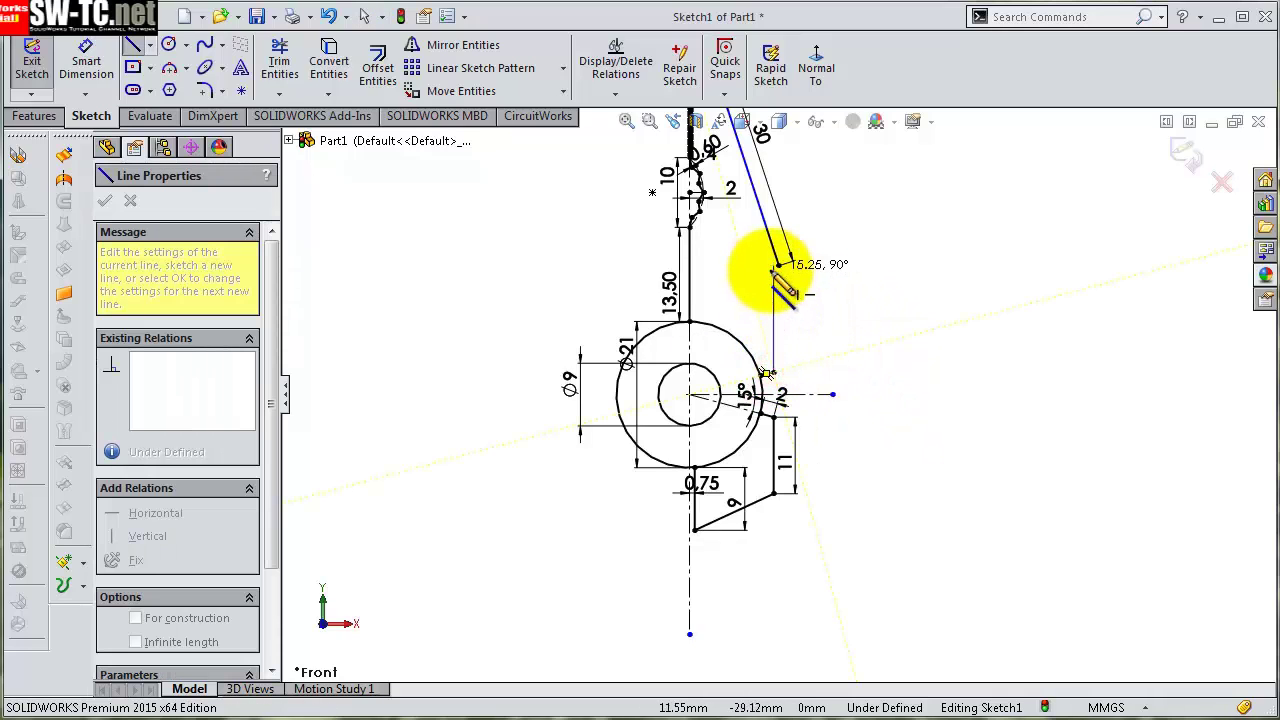
pyautogui.scroll(-4, 776, 270)
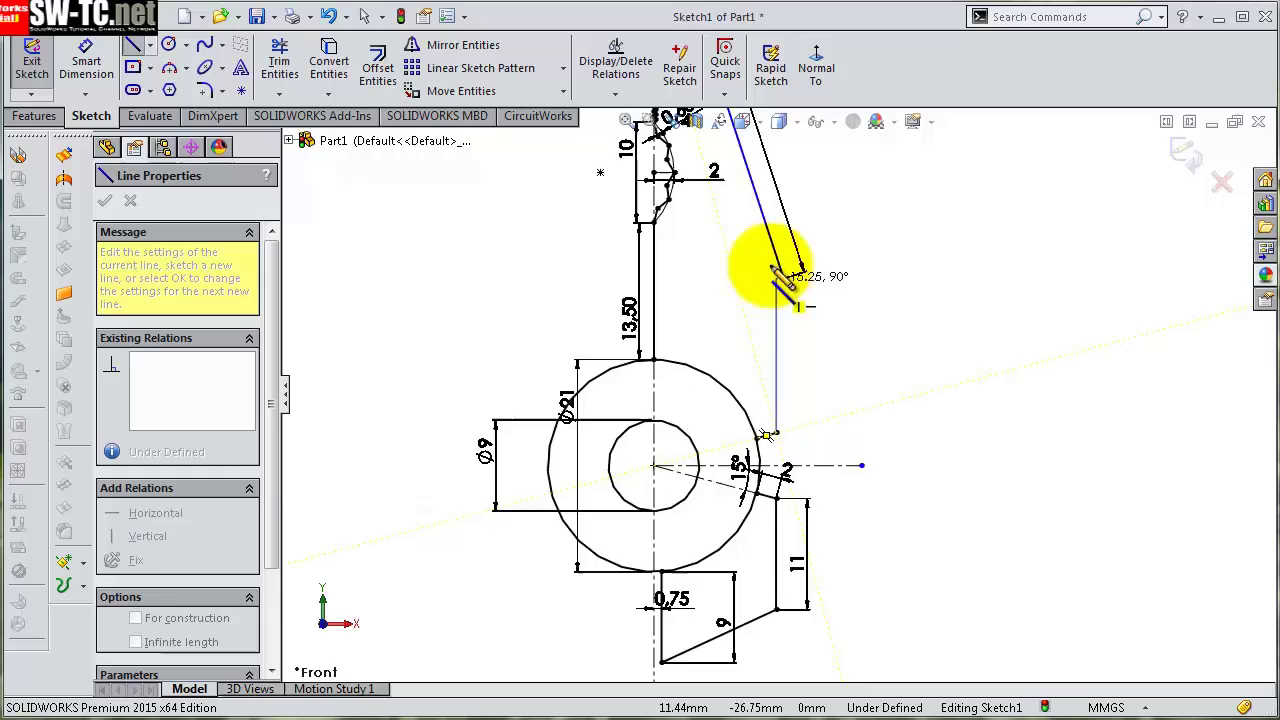
pyautogui.click(780, 326)
pyautogui.press('Escape')
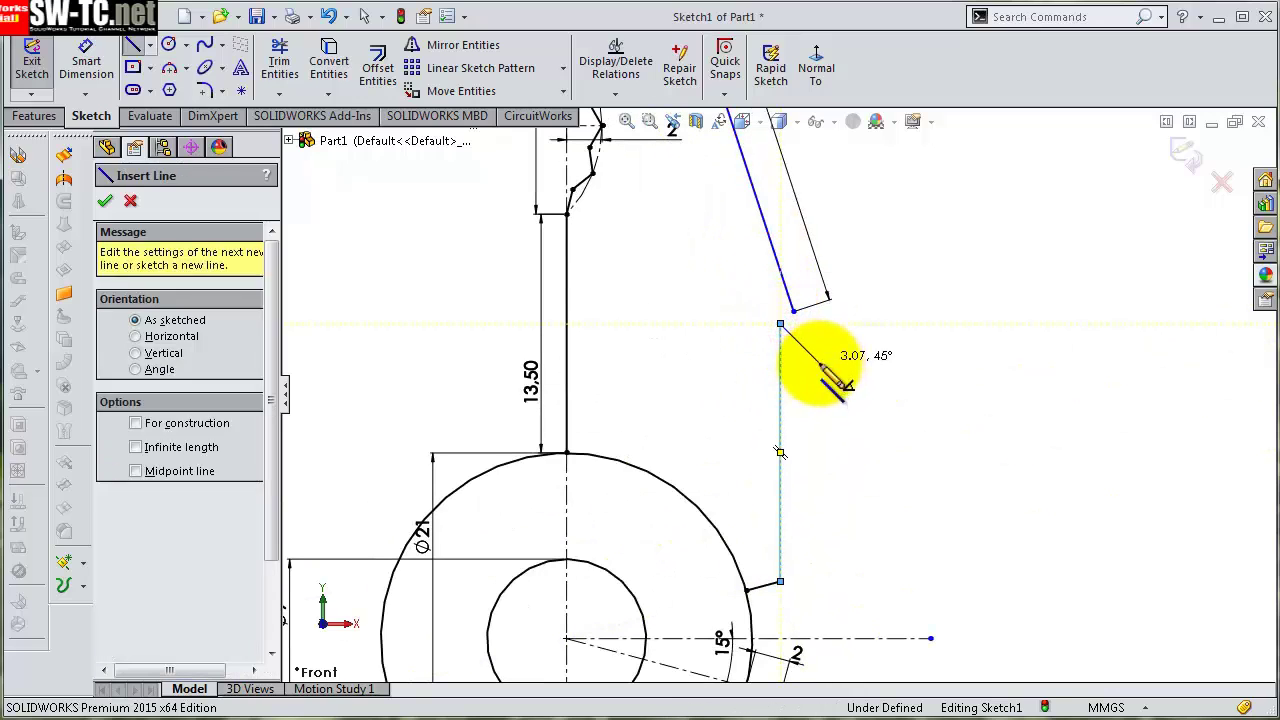
pyautogui.press('Escape')
# - Dimension the new vertical line to 15 mm
pyautogui.press('s')
pyautogui.click(856, 390)
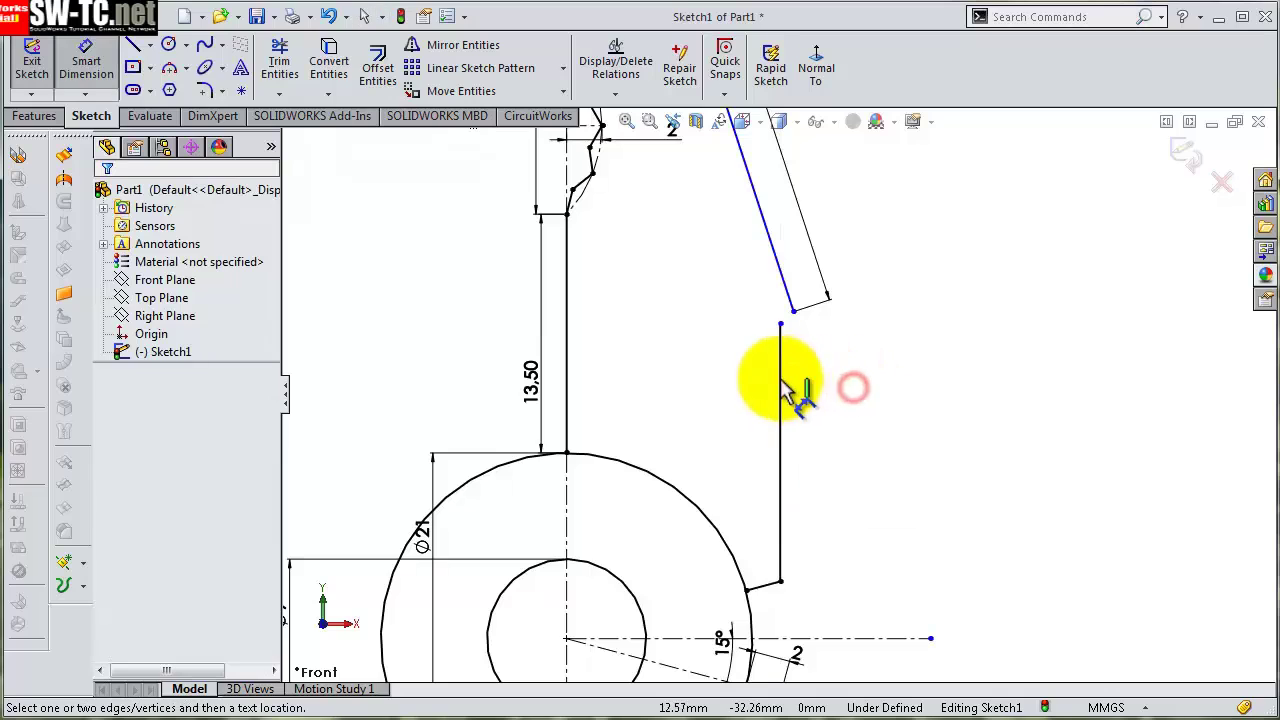
pyautogui.click(781, 384)
pyautogui.click(849, 394)
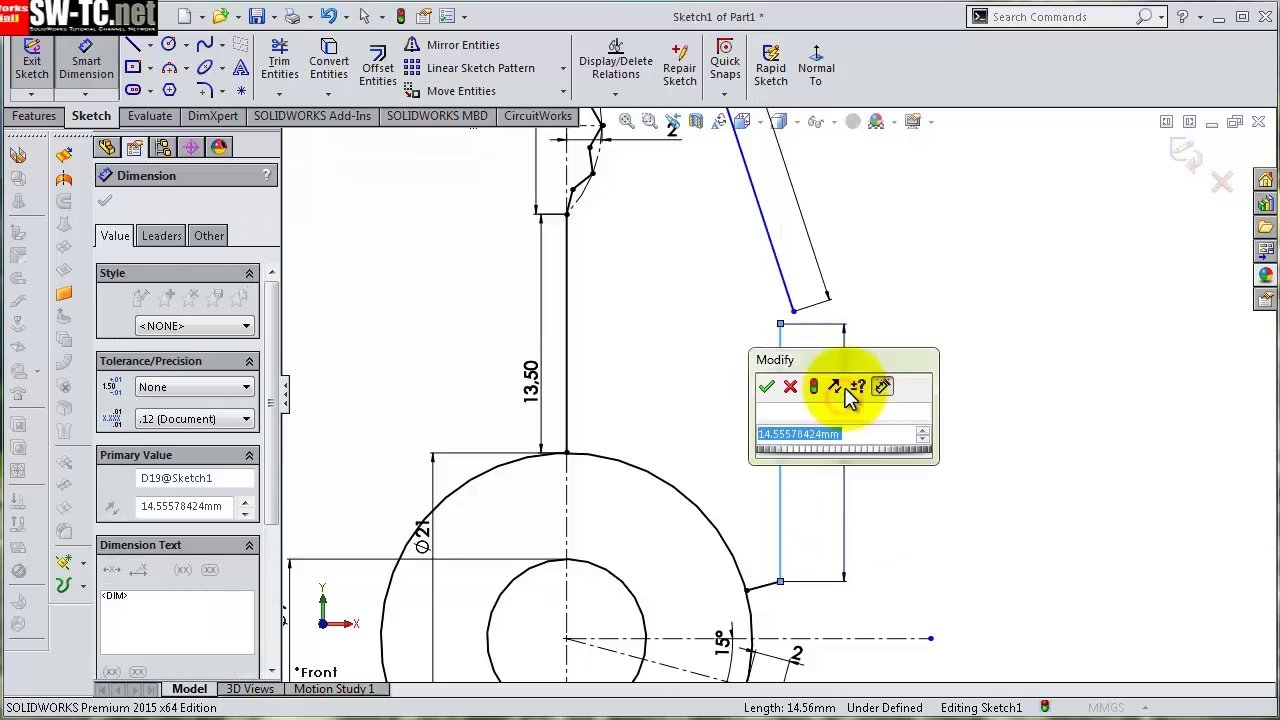
pyautogui.write('15')
pyautogui.press('Return')
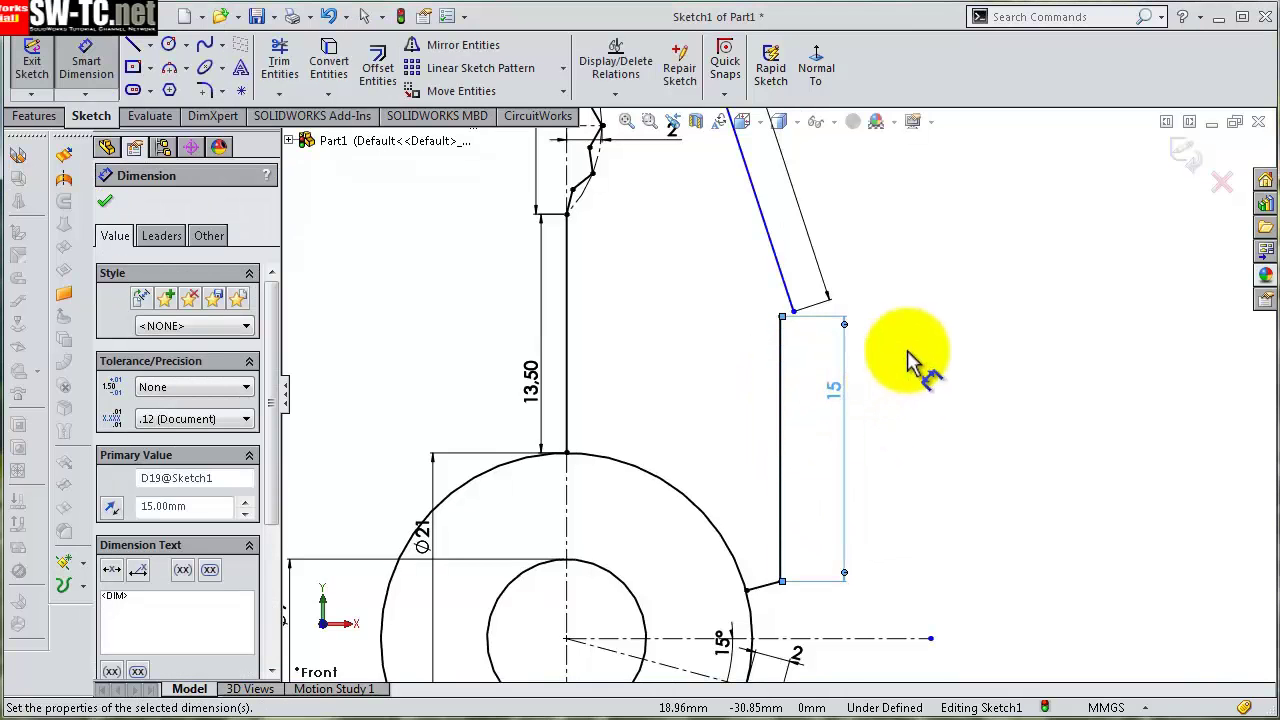
pyautogui.click(910, 350)
pyautogui.scroll(-2, 860, 340)
pyautogui.scroll(-2, 858, 340)
# - After a failed first merge attempt, delete the 15° angle dimension
pyautogui.scroll(-2, 770, 350)
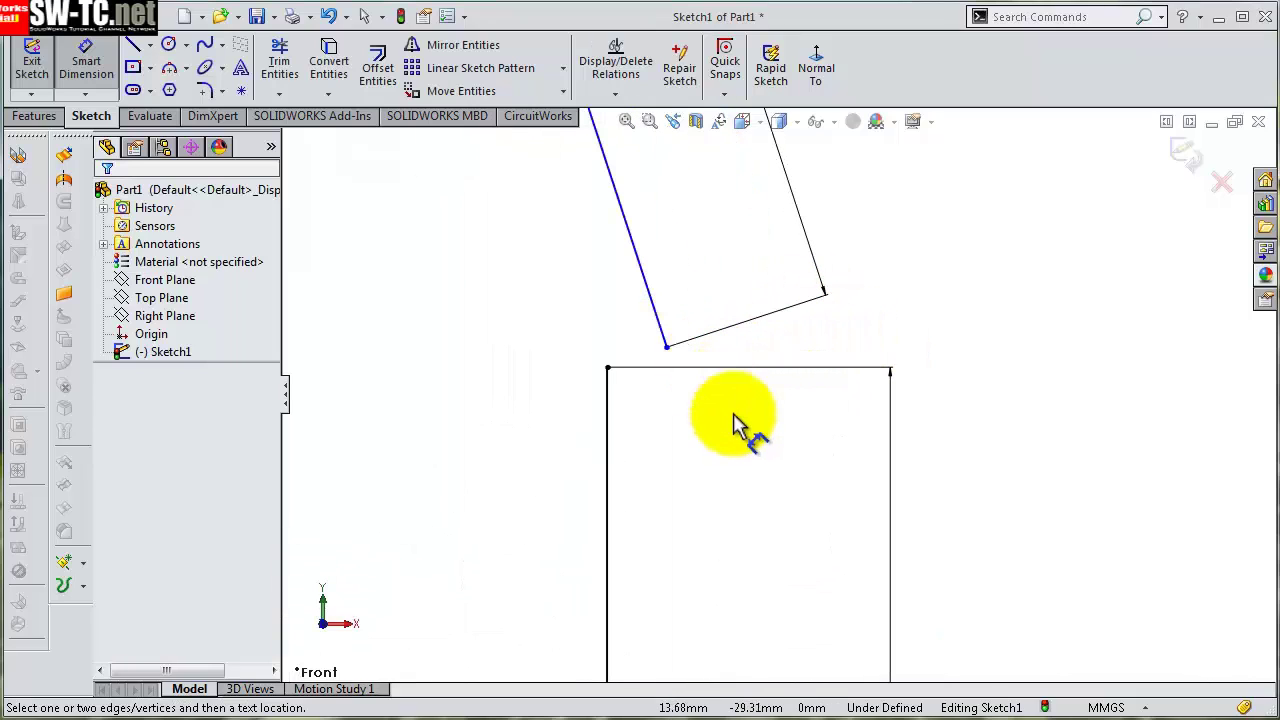
pyautogui.click(667, 348)
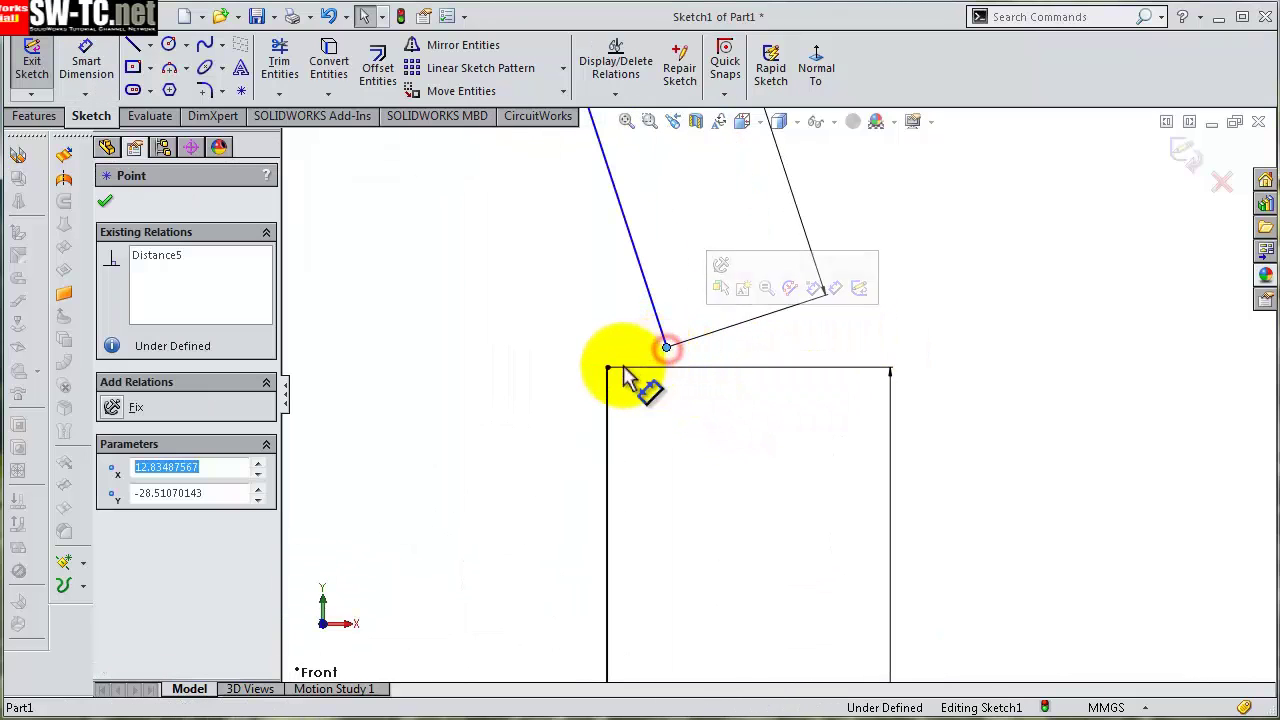
pyautogui.keyDown('ctrl'); pyautogui.click(607, 368); pyautogui.keyUp('ctrl')
pyautogui.click(735, 288)
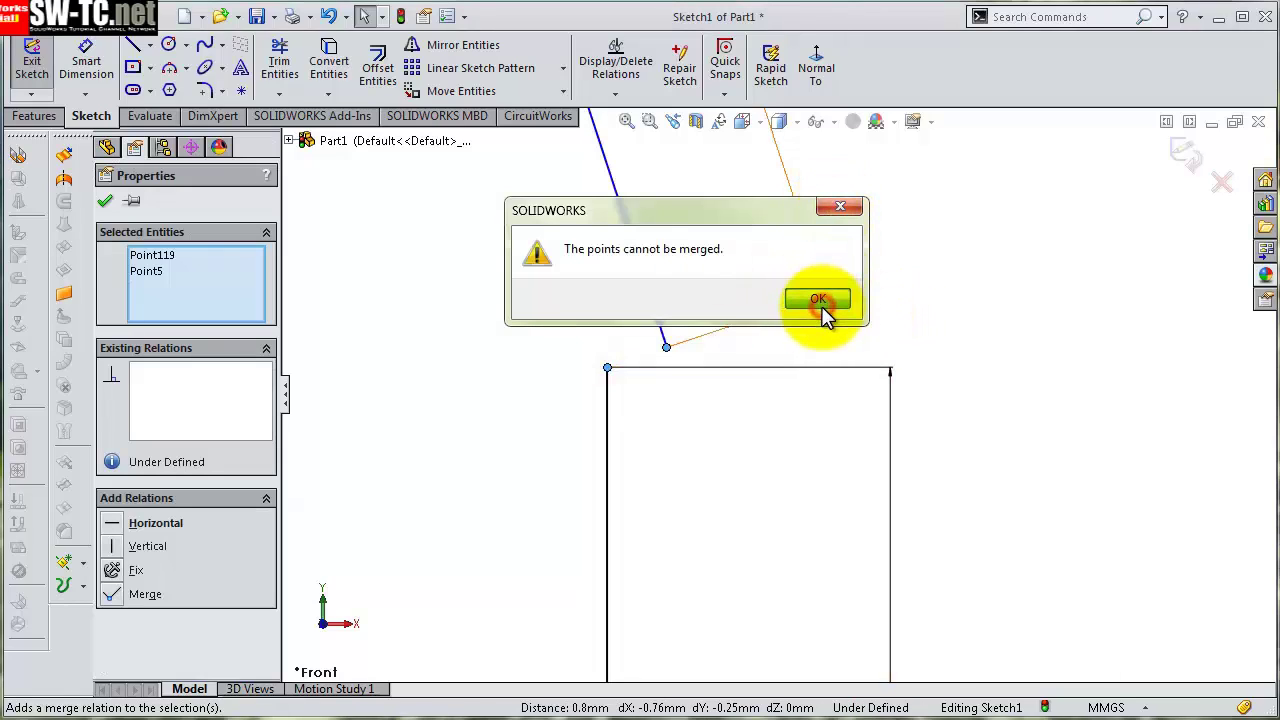
pyautogui.click(821, 306)
pyautogui.click(434, 326)
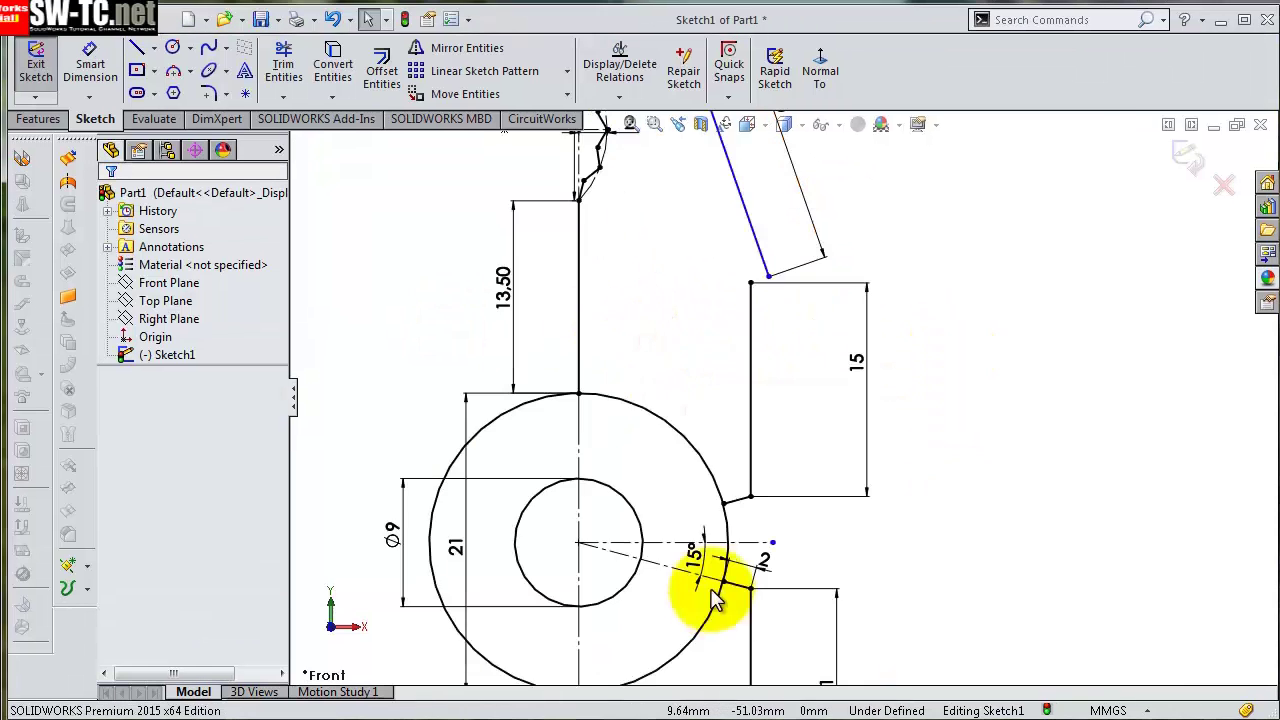
pyautogui.click(700, 556)
pyautogui.press('Delete')
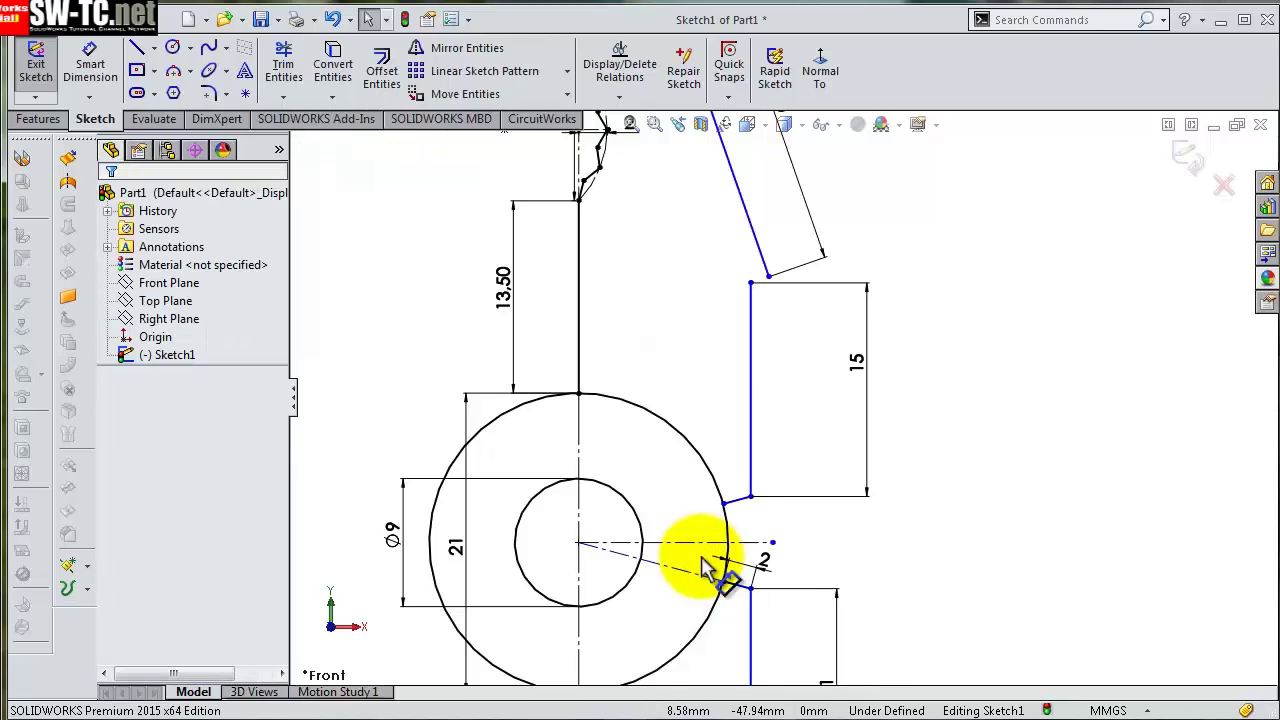
pyautogui.click(785, 379)
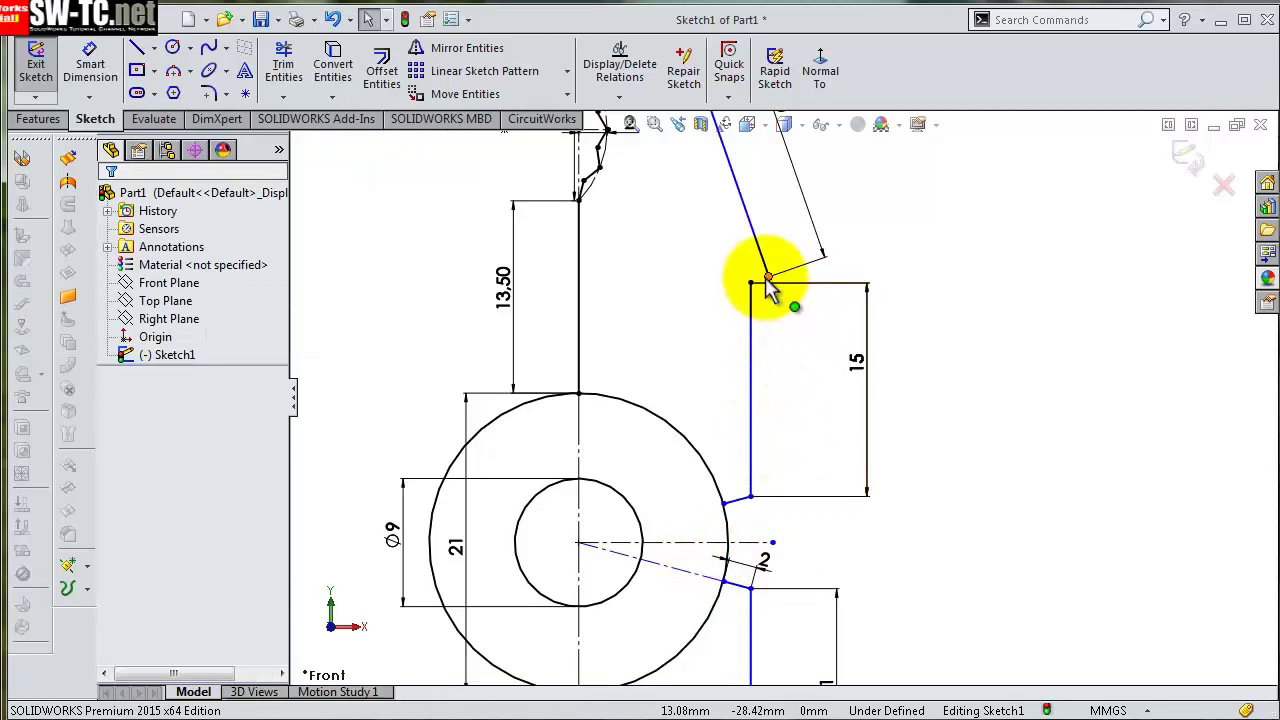
# - Merge the loose jaw-line endpoint with the 15 mm tab's top corner
pyautogui.scroll(-2, 778, 290)
pyautogui.click(768, 290)
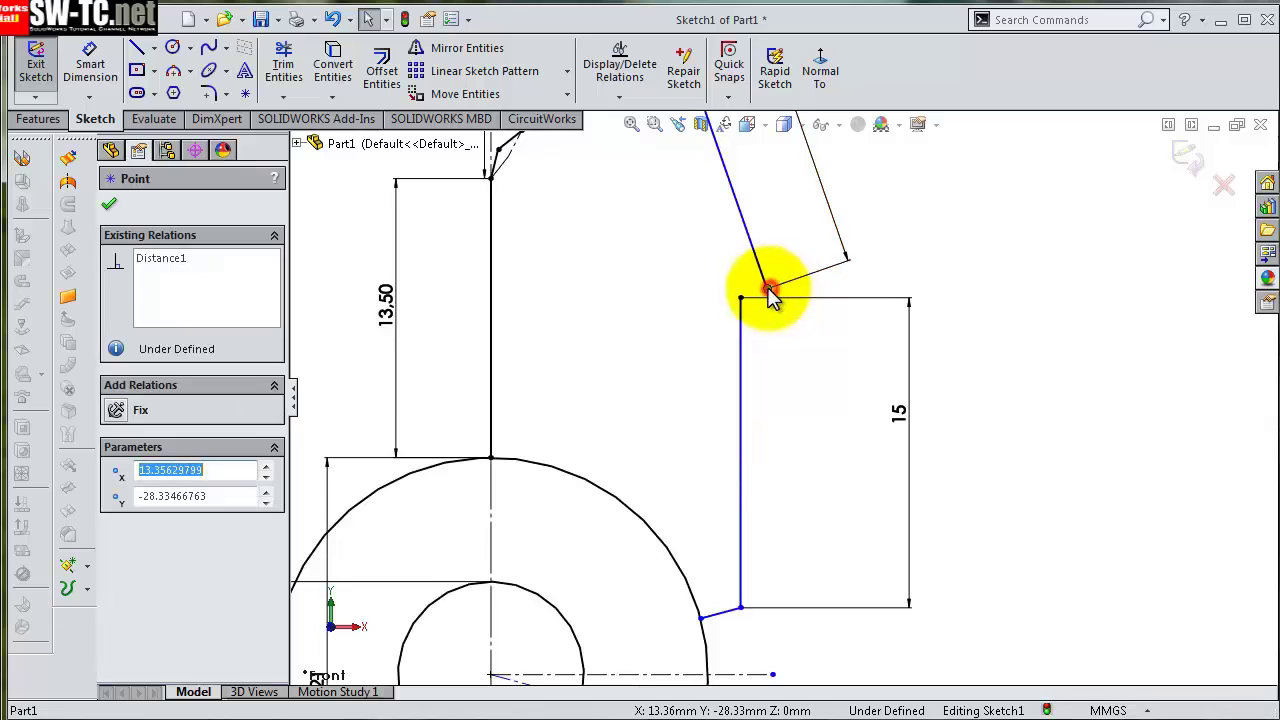
pyautogui.keyDown('ctrl'); pyautogui.click(741, 298); pyautogui.keyUp('ctrl')
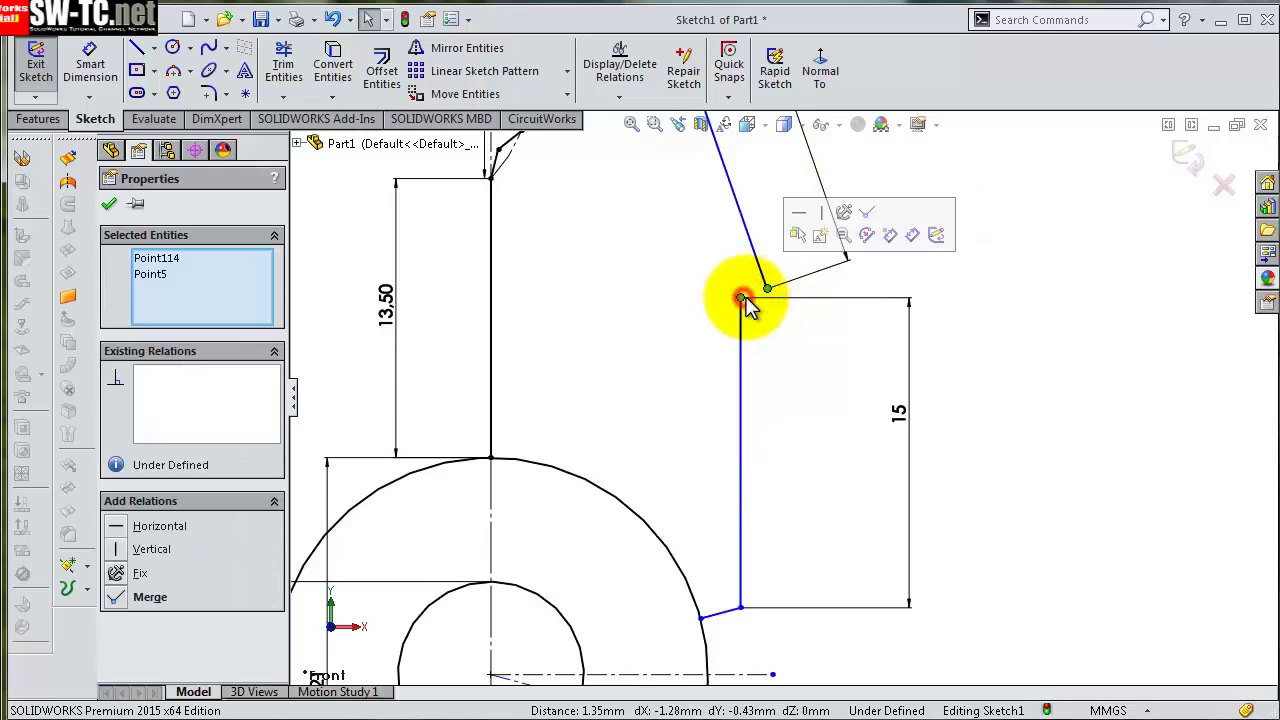
pyautogui.click(866, 228)
pyautogui.click(962, 259)
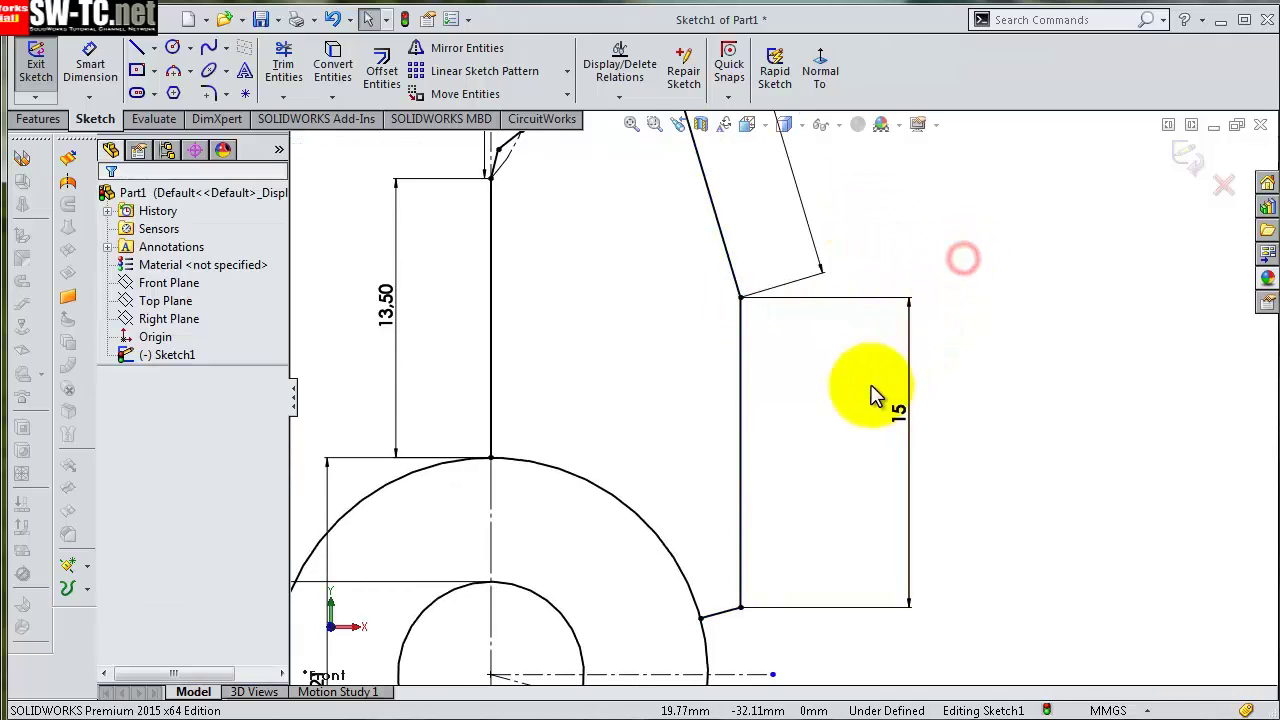
pyautogui.scroll(2, 872, 395)
pyautogui.scroll(1, 857, 457)
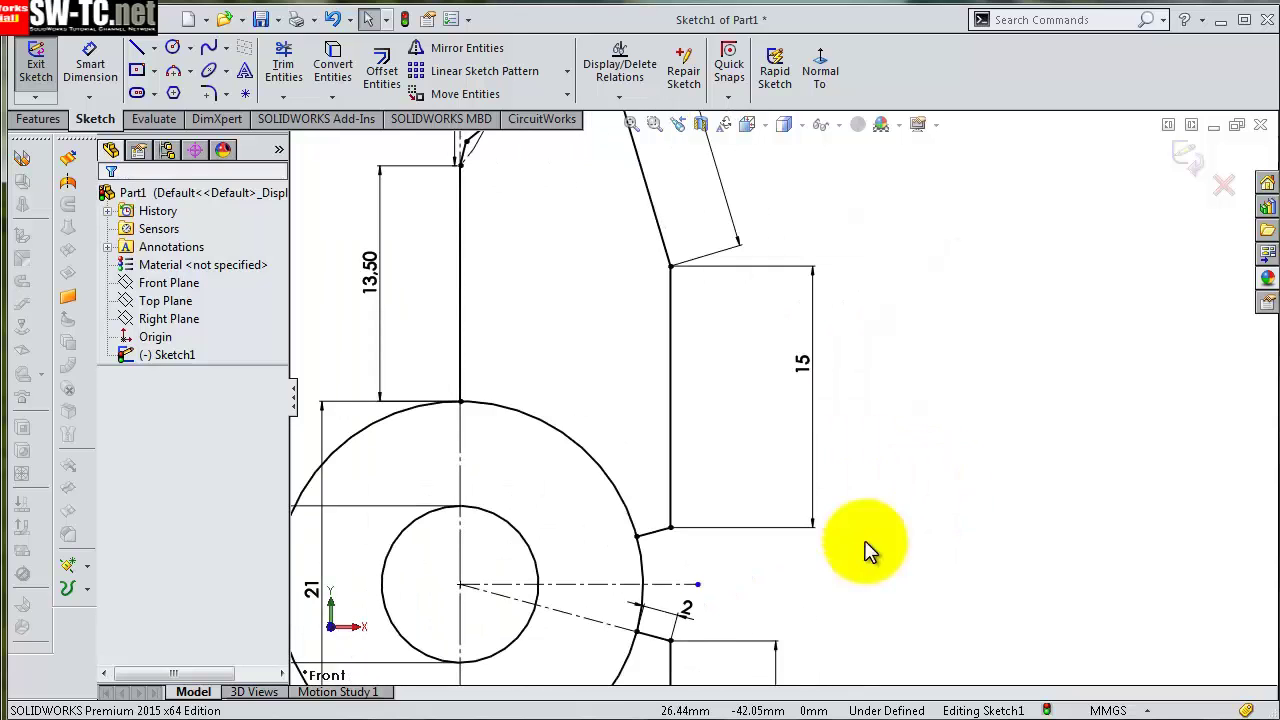
# - Move the 2 dimension beside the slot and the 0,75 dimension below the profile
pyautogui.moveTo(752, 617); pyautogui.dragTo(771, 600)
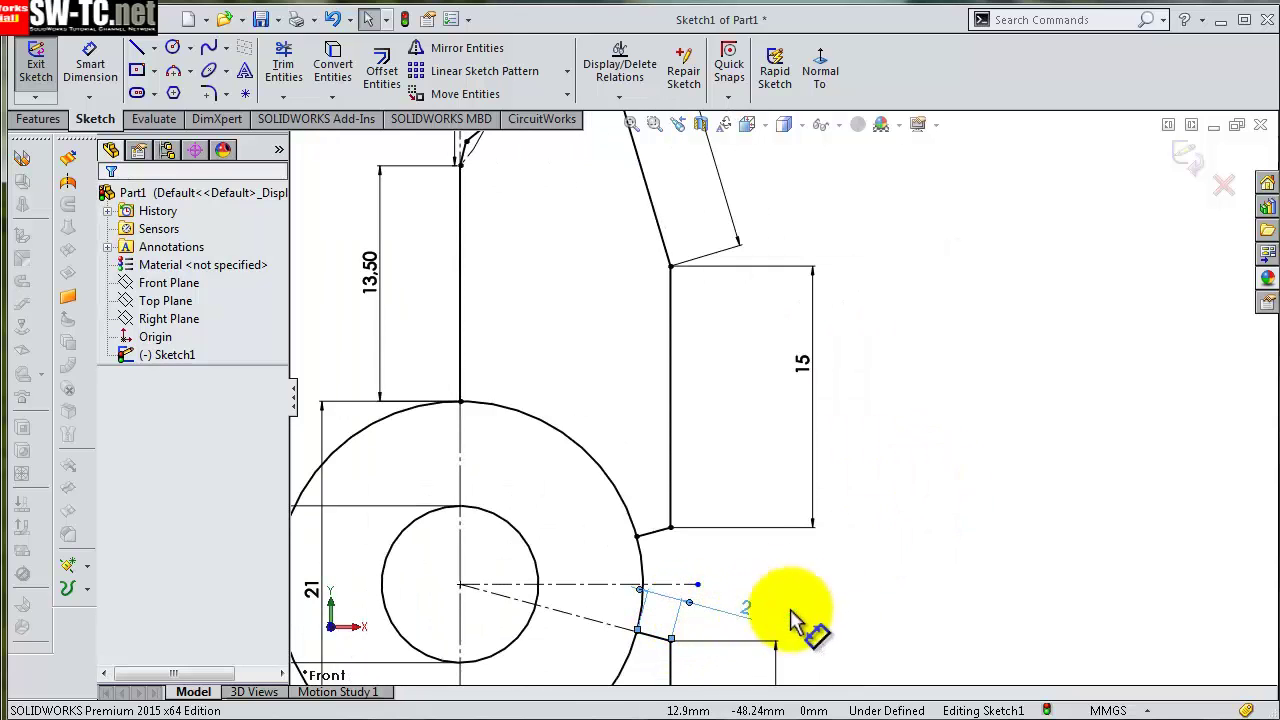
pyautogui.scroll(2, 905, 525)
pyautogui.scroll(1, 885, 535)
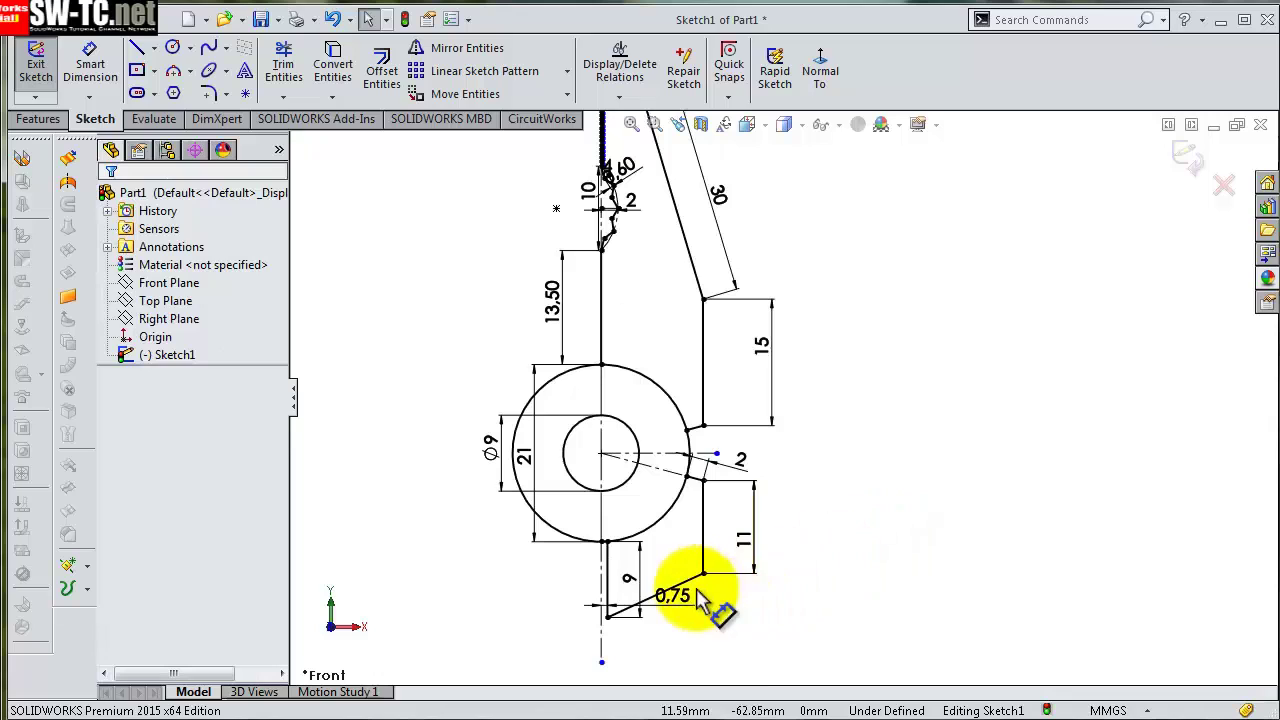
pyautogui.moveTo(688, 598); pyautogui.dragTo(757, 646)
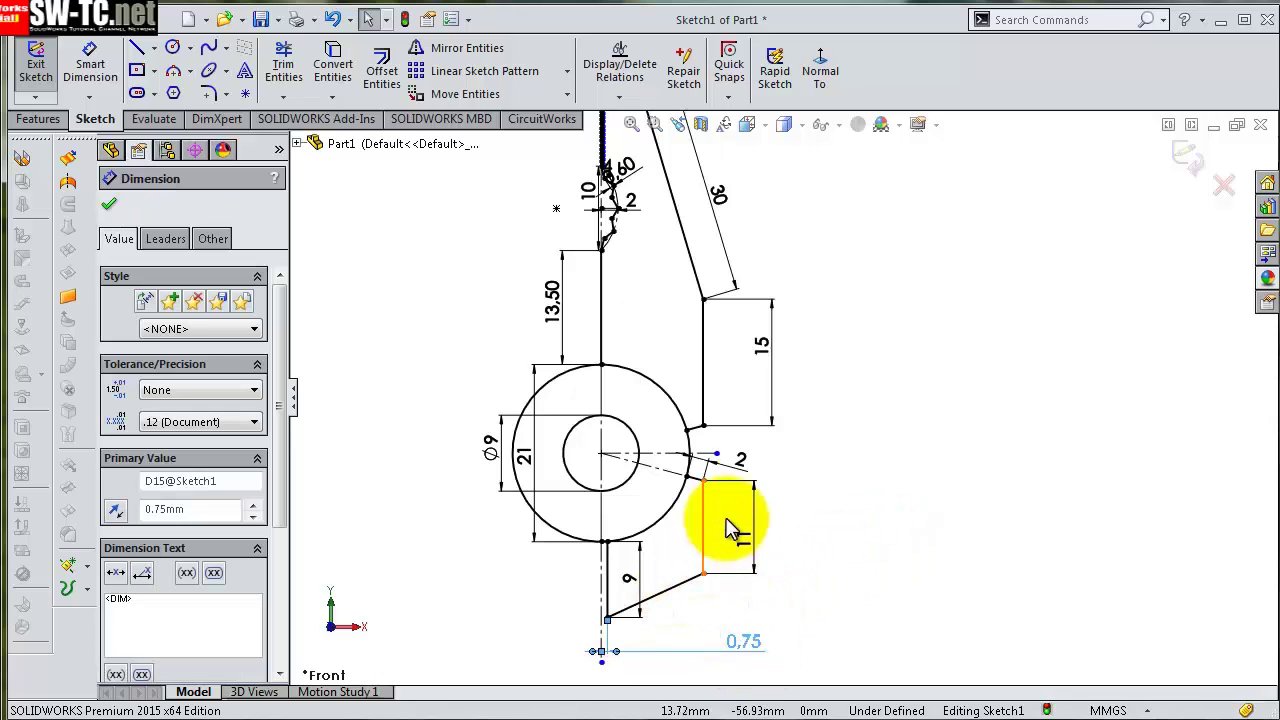
pyautogui.click(1025, 336)
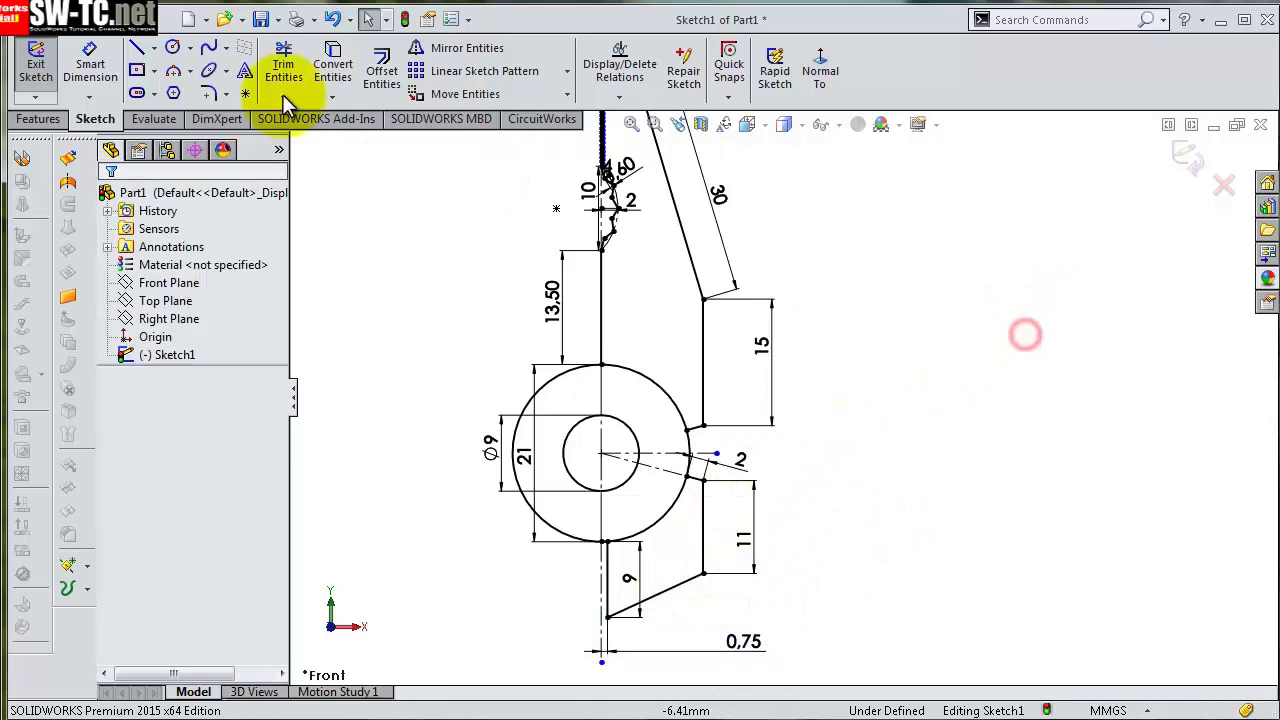
# - Save the part, then zoom to fit and orbit the sketch into 3-D
pyautogui.click(255, 20)
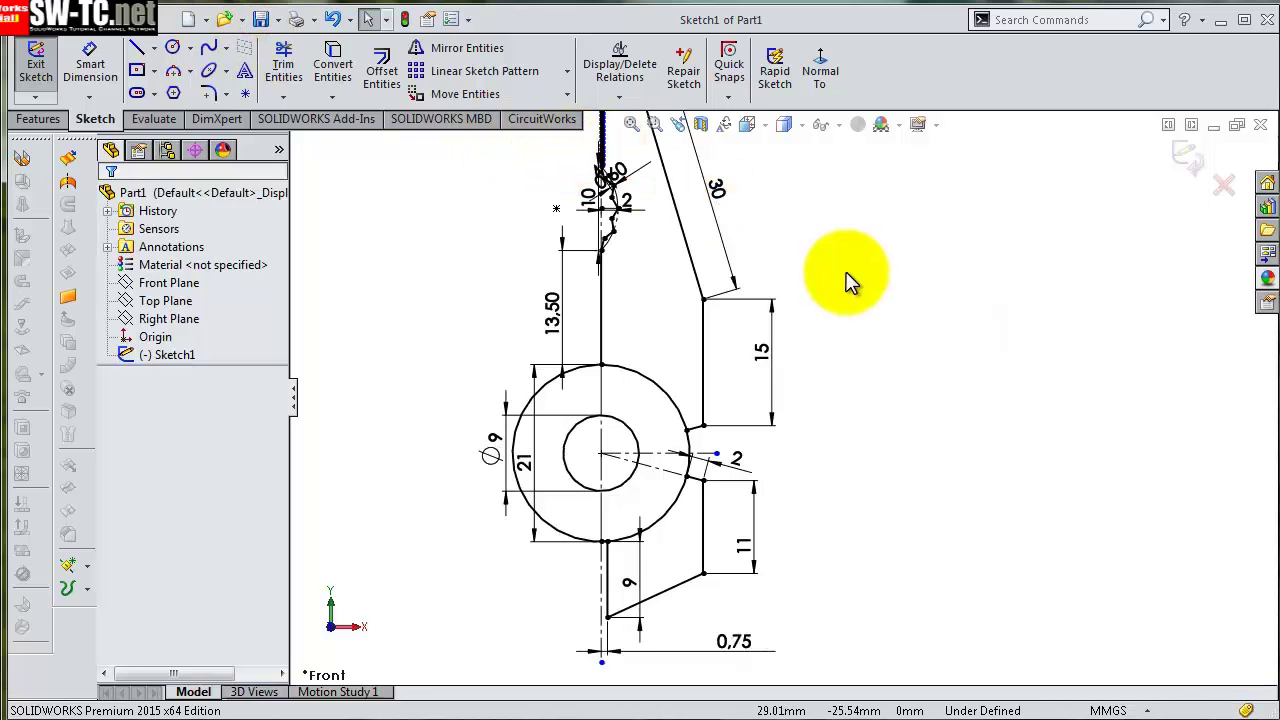
pyautogui.scroll(3, 800, 385)
pyautogui.scroll(-2, 785, 330)
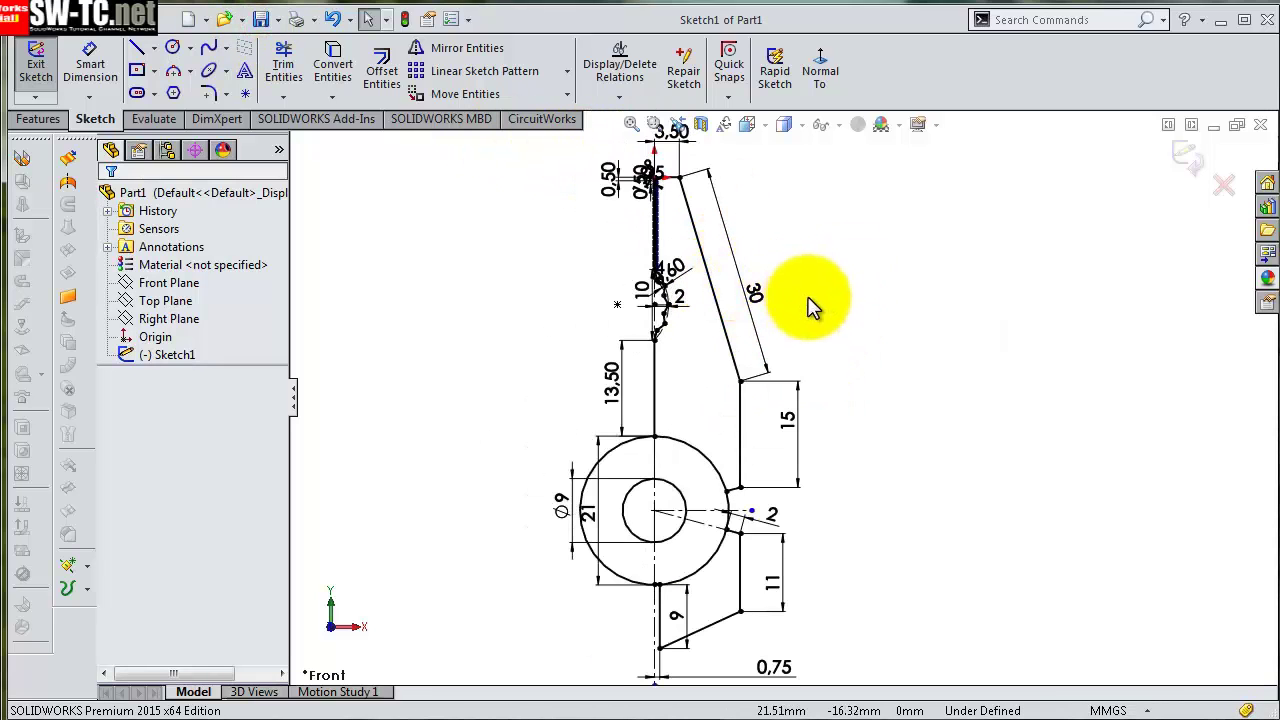
pyautogui.scroll(-1, 812, 388)
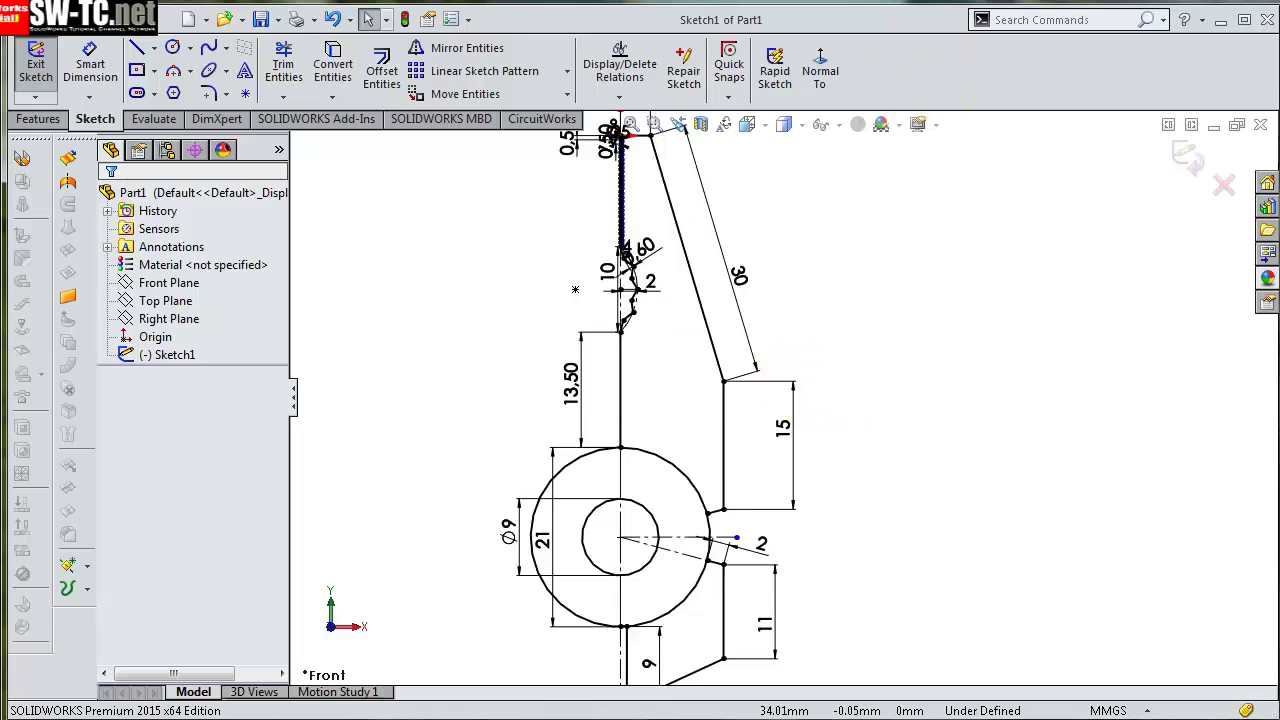
pyautogui.press('f')
pyautogui.moveTo(886, 363)
pyautogui.mouseDown(button='middle')
pyautogui.moveTo(931, 297)
pyautogui.moveTo(826, 377)
pyautogui.moveTo(777, 369)
pyautogui.moveTo(834, 346)
pyautogui.moveTo(829, 380)
pyautogui.mouseUp(button='middle')
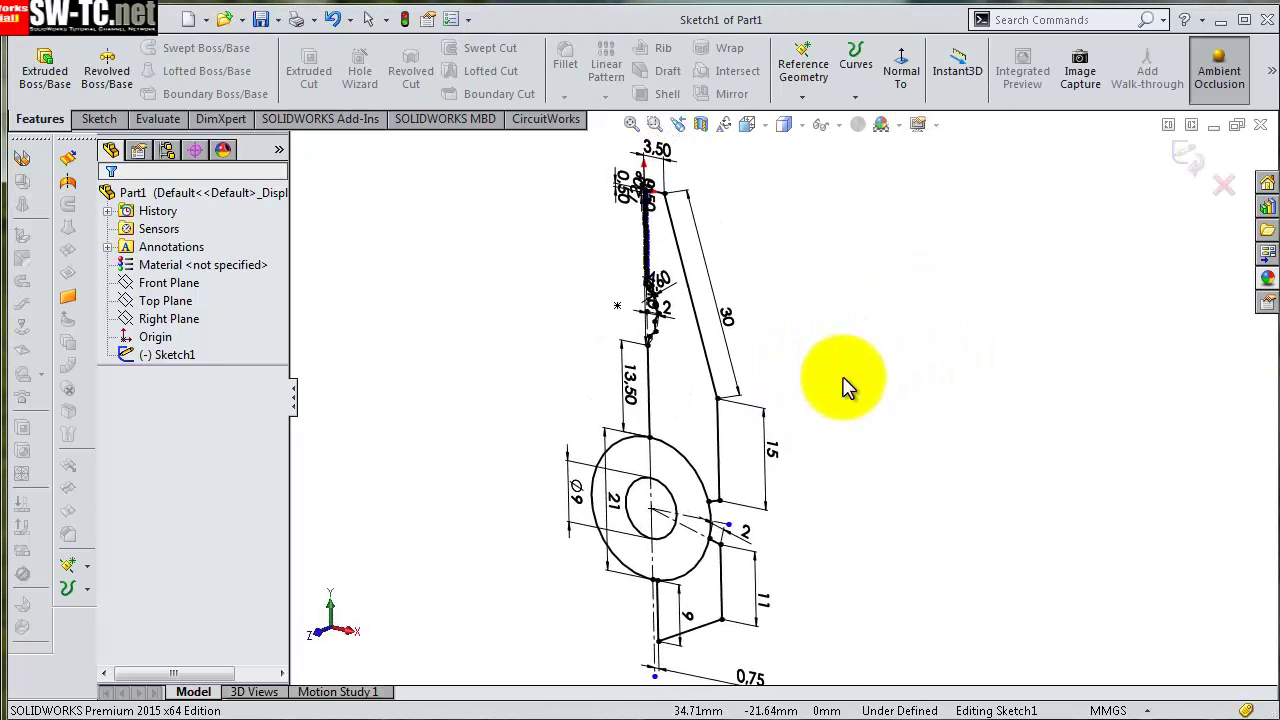
# - Extrude only the upper serrated jaw region of Sketch1 8 mm in the reversed direction
pyautogui.click(40, 64)
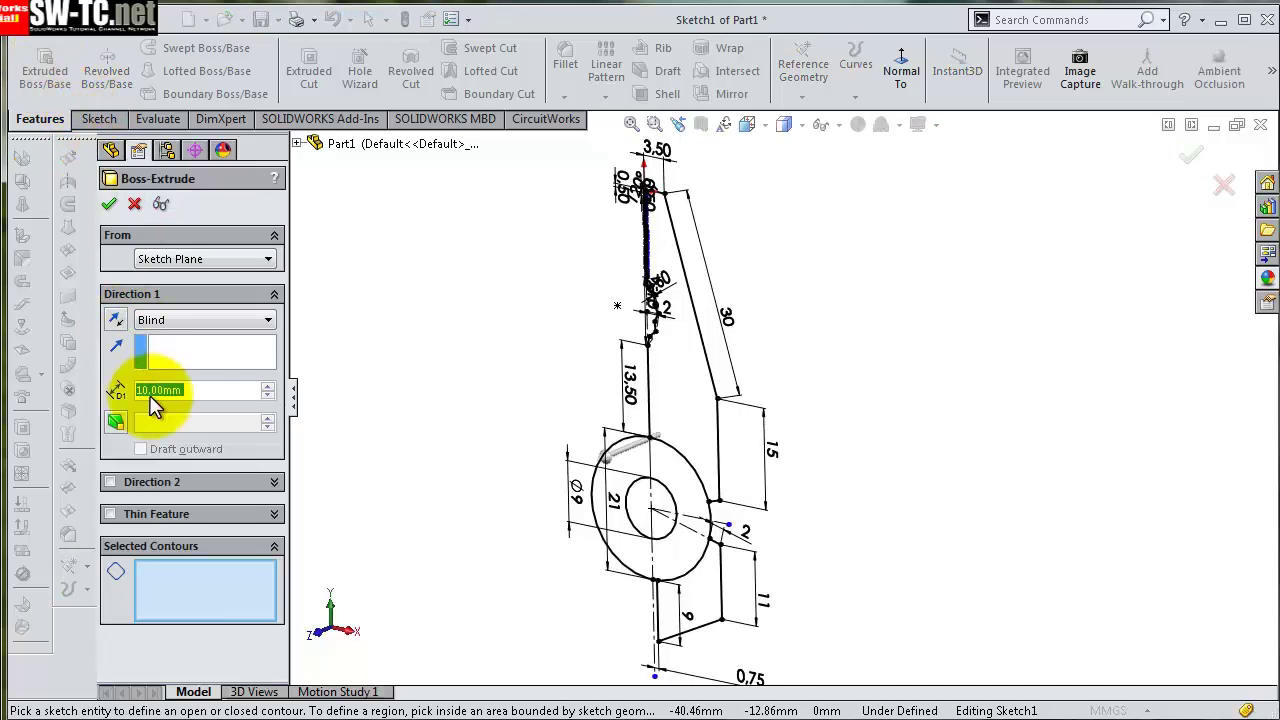
pyautogui.write('8')
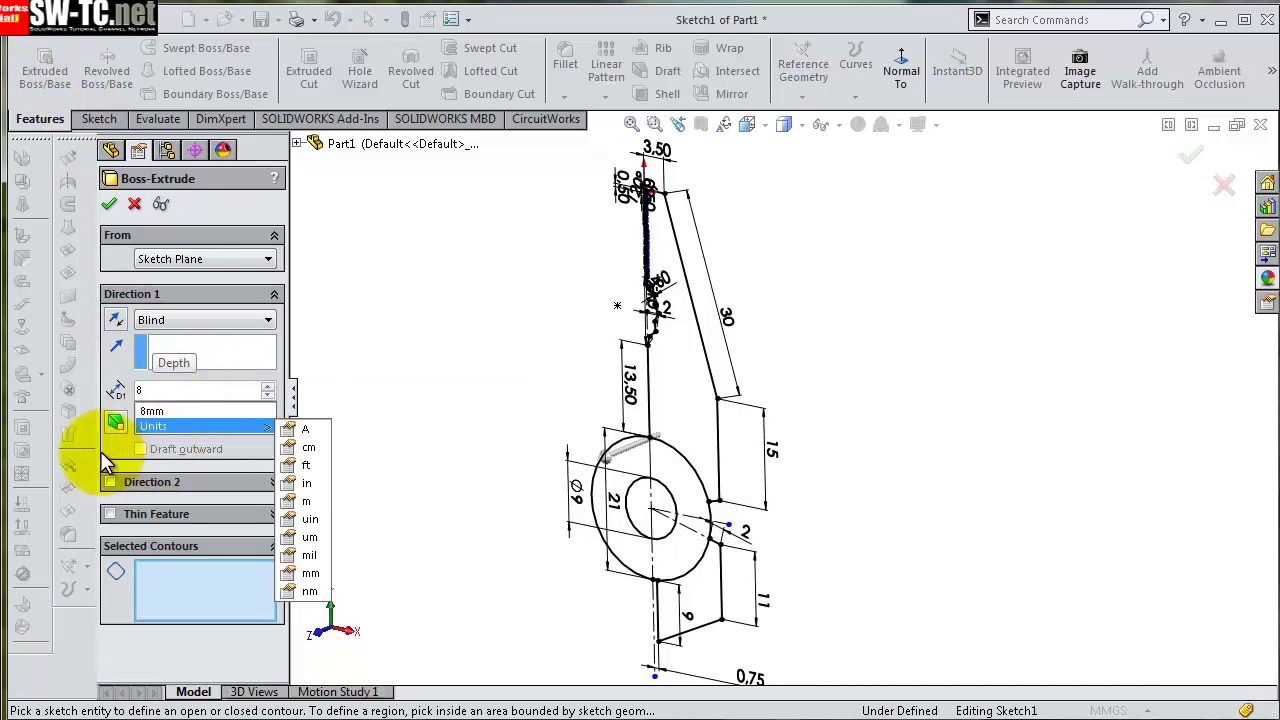
pyautogui.click(109, 441)
pyautogui.click(160, 574)
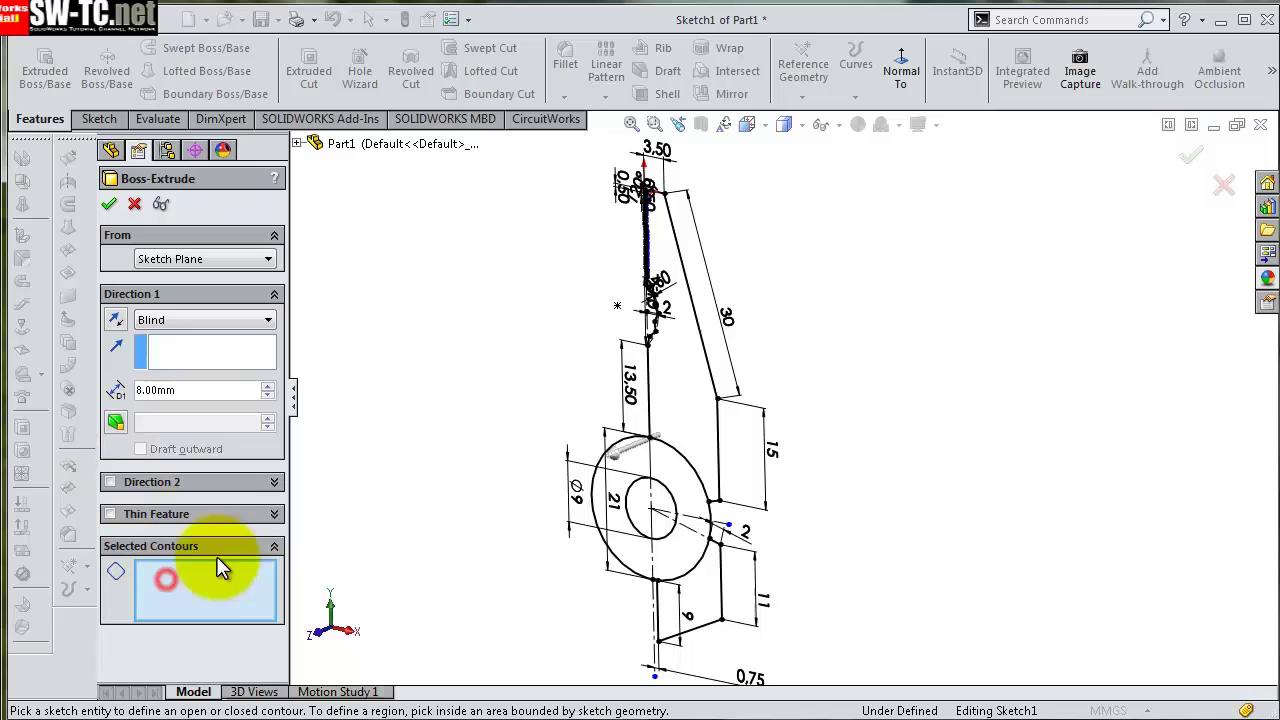
pyautogui.click(697, 380)
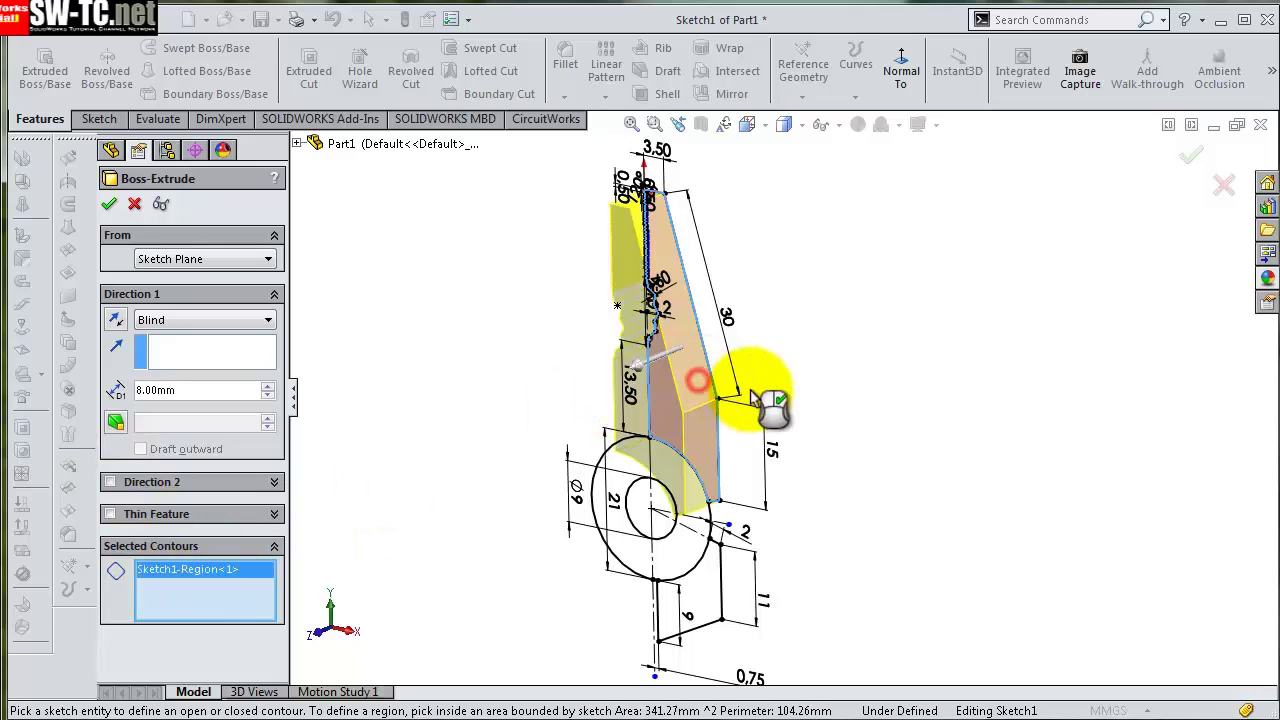
pyautogui.click(115, 319)
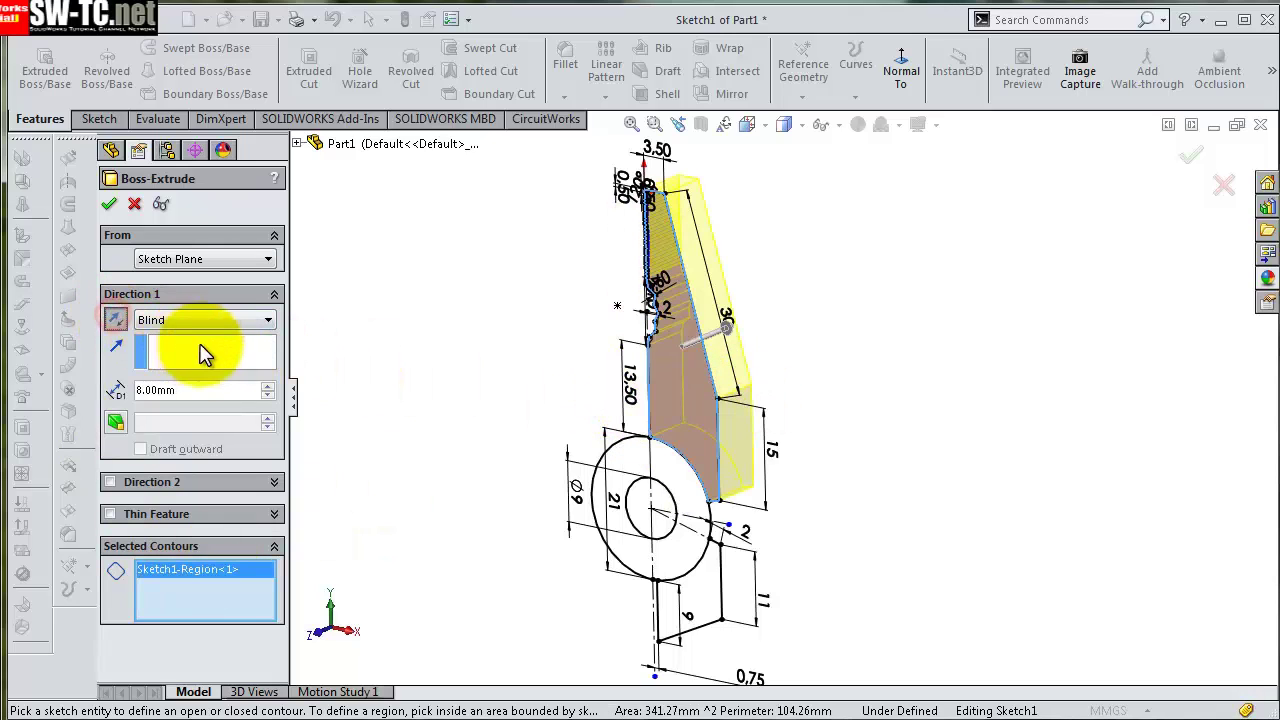
pyautogui.click(109, 203)
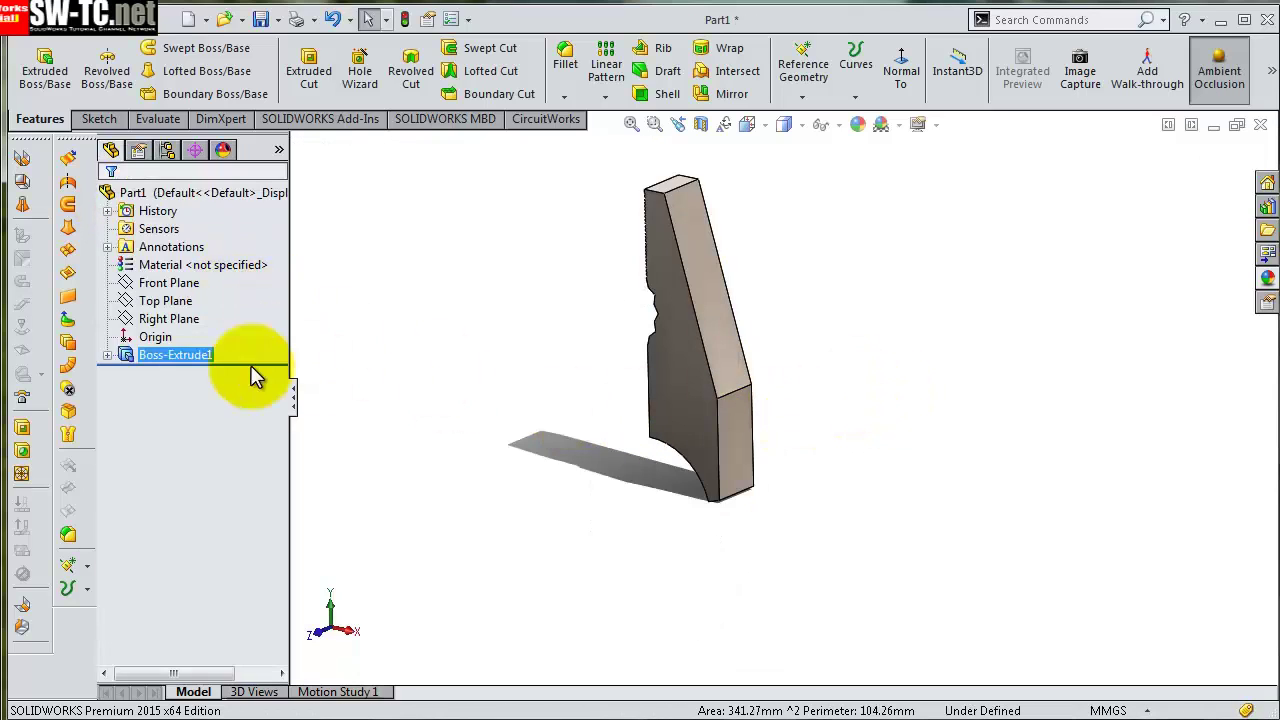
pyautogui.click(107, 356)
# - Start a second extrusion from Sketch1 with 4 mm depth in the reversed direction
pyautogui.click(167, 373)
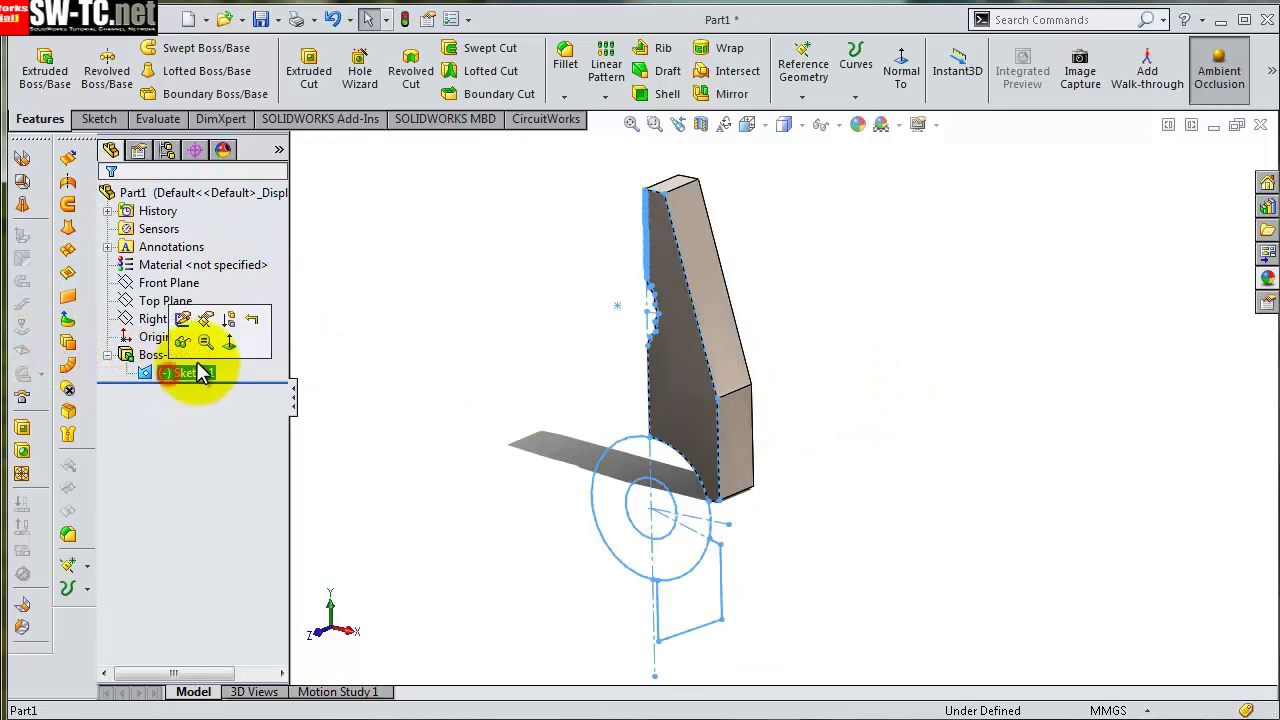
pyautogui.click(43, 71)
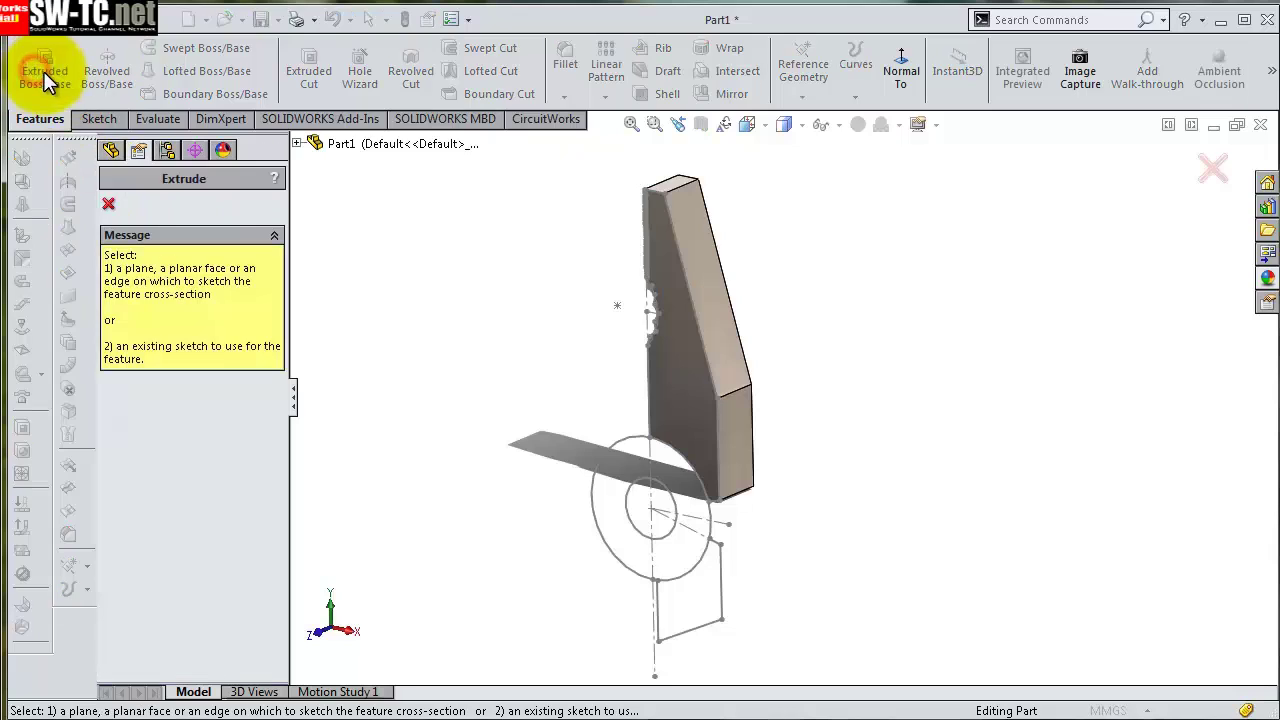
pyautogui.click(637, 450)
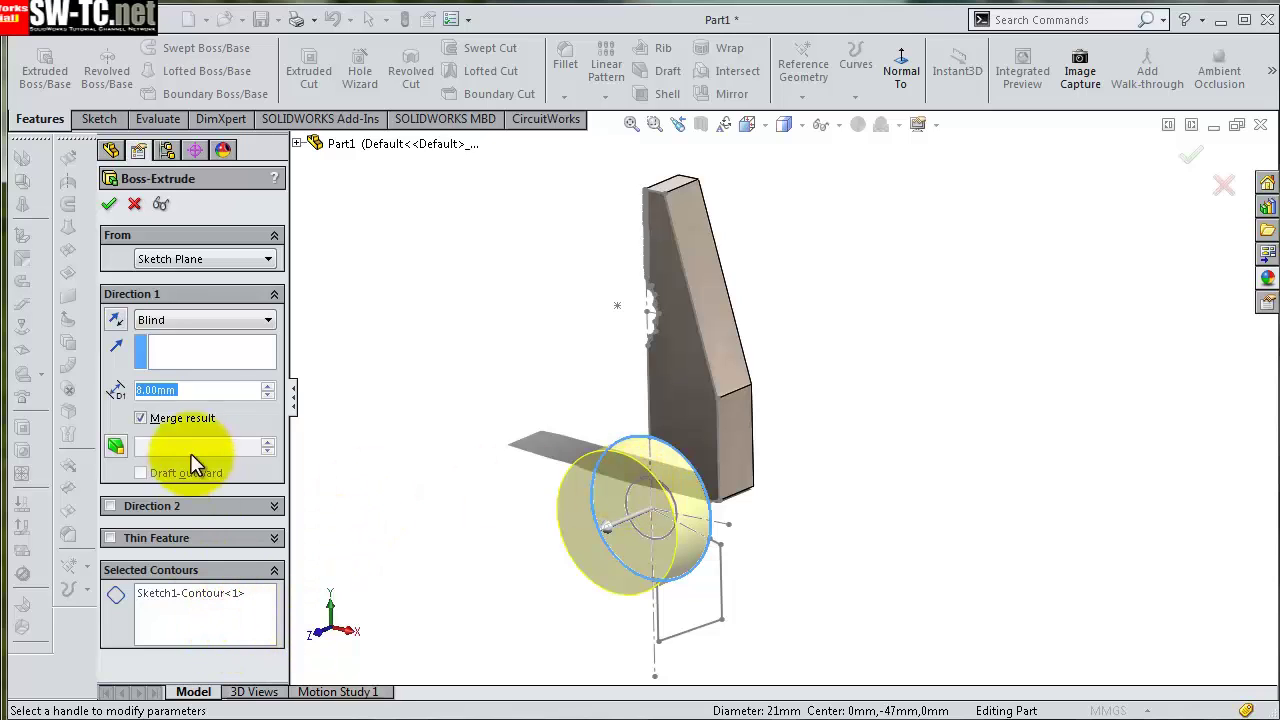
pyautogui.write('4')
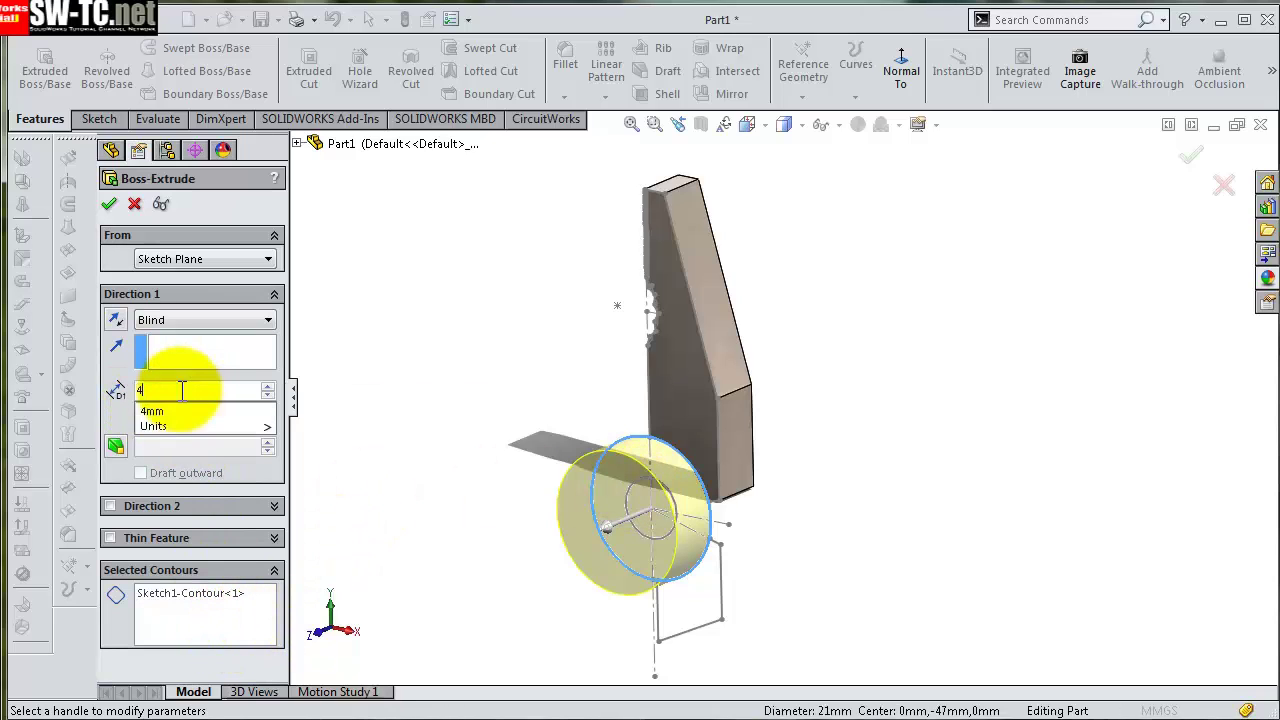
pyautogui.click(118, 417)
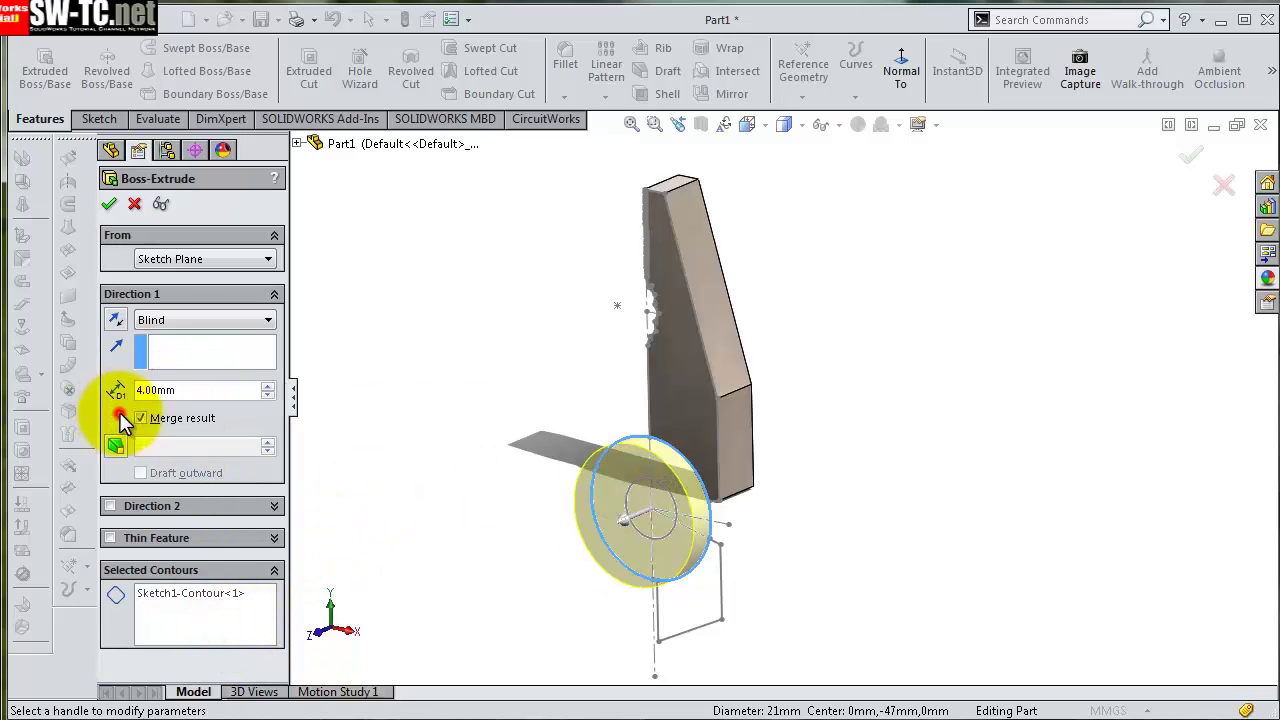
pyautogui.click(117, 321)
# - Pick the outer ring and inner disc regions as selected contours
pyautogui.click(243, 622)
pyautogui.click(612, 534)
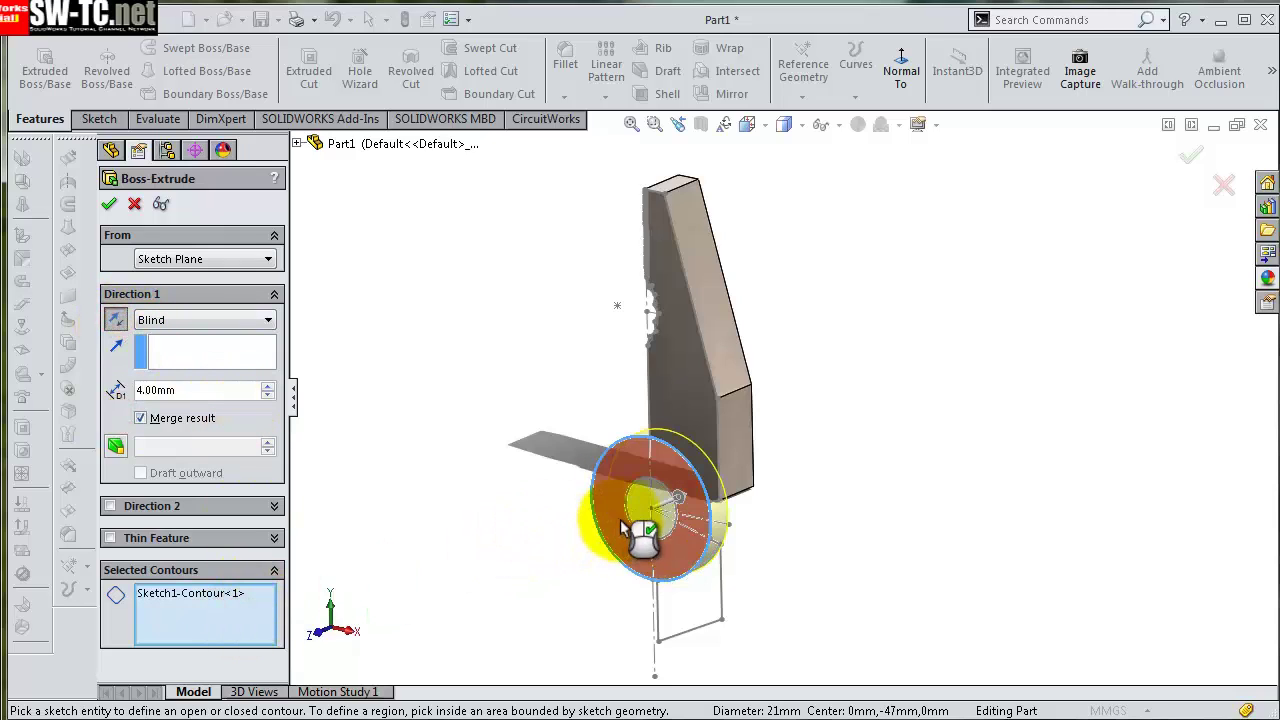
pyautogui.moveTo(898, 540); pyautogui.dragTo(657, 506, button='middle')
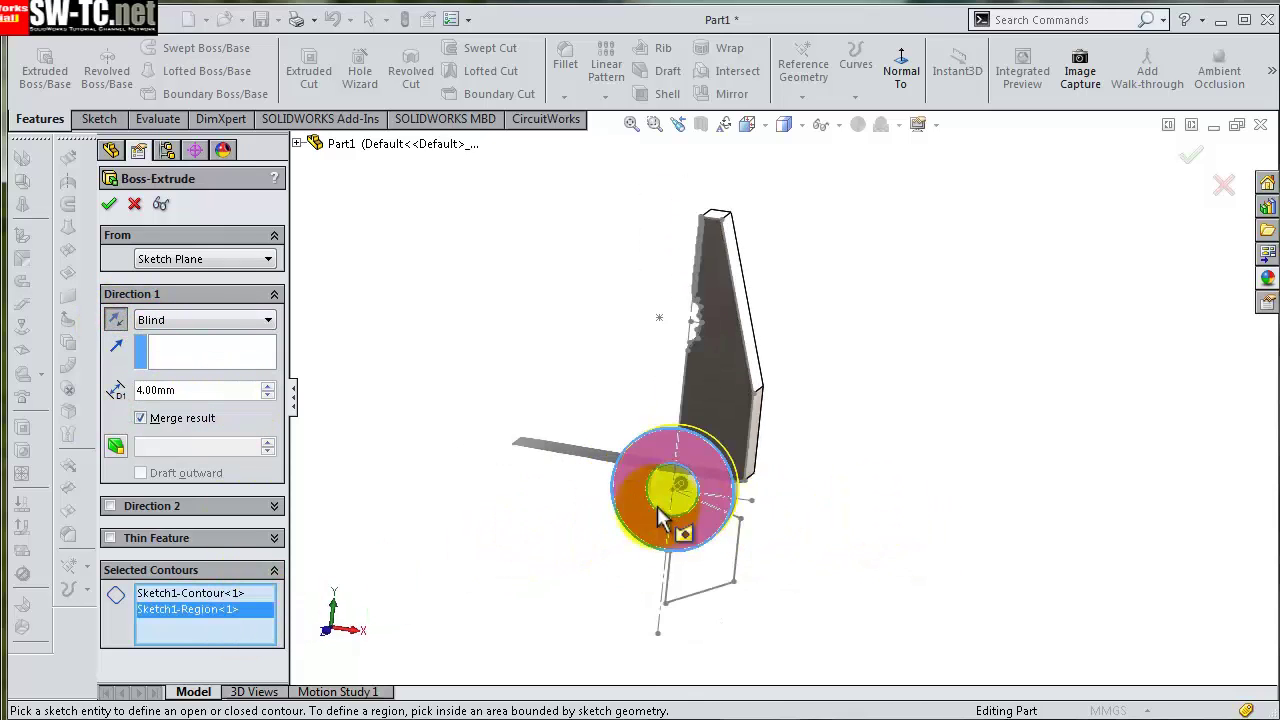
pyautogui.click(677, 502)
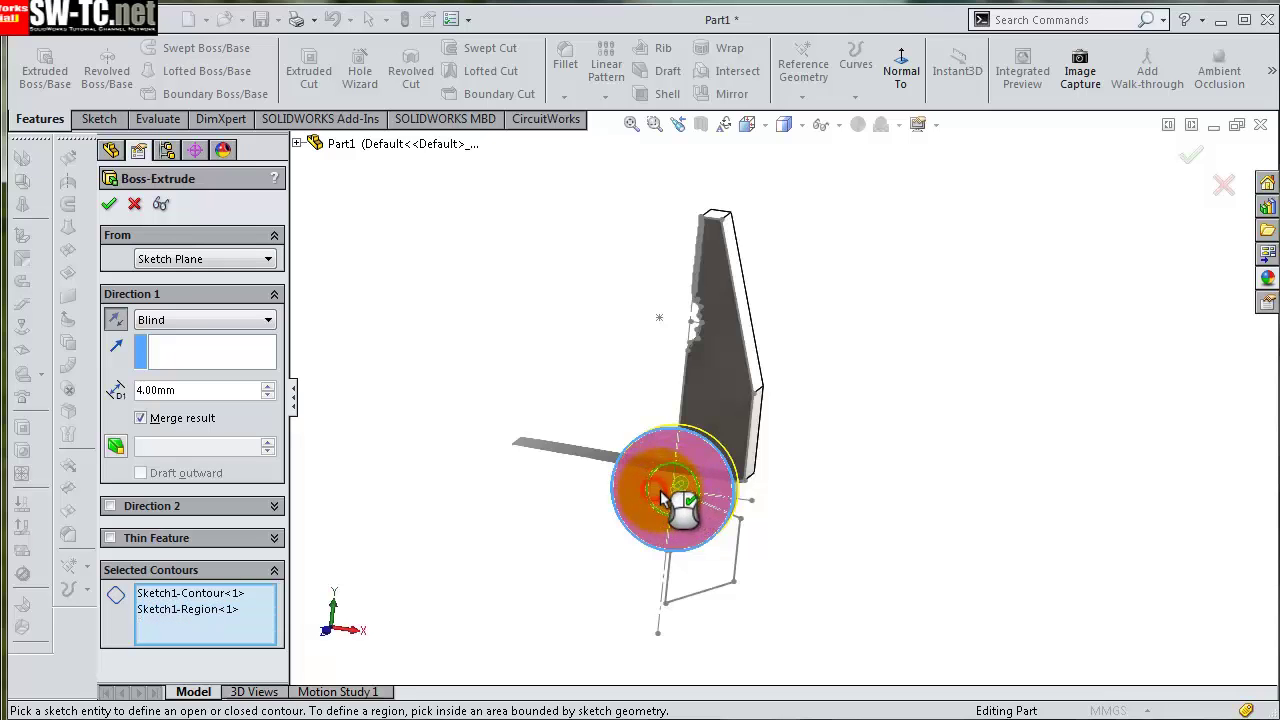
pyautogui.moveTo(886, 523)
pyautogui.mouseDown(button='middle')
pyautogui.moveTo(680, 520)
pyautogui.moveTo(707, 535)
pyautogui.moveTo(587, 569)
pyautogui.moveTo(218, 600)
pyautogui.mouseUp(button='middle')
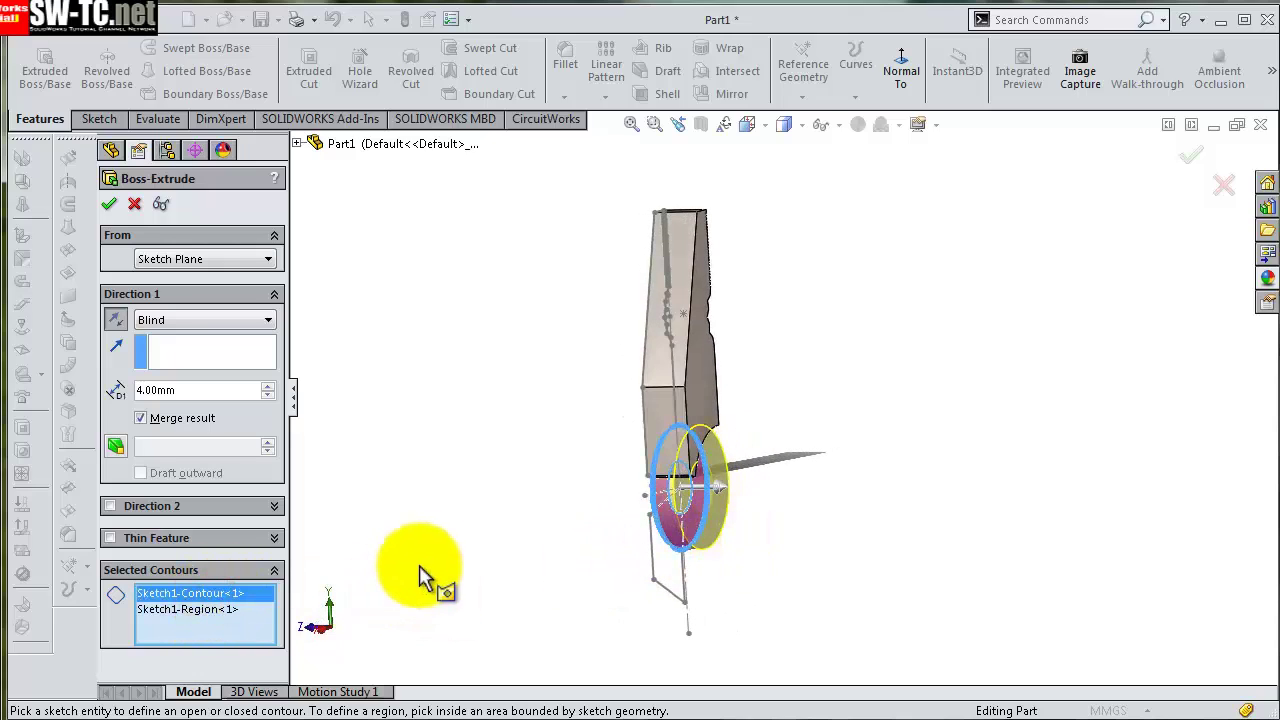
pyautogui.moveTo(428, 580)
pyautogui.mouseDown(button='middle')
pyautogui.moveTo(477, 546)
pyautogui.moveTo(543, 543)
pyautogui.moveTo(268, 612)
pyautogui.mouseUp(button='middle')
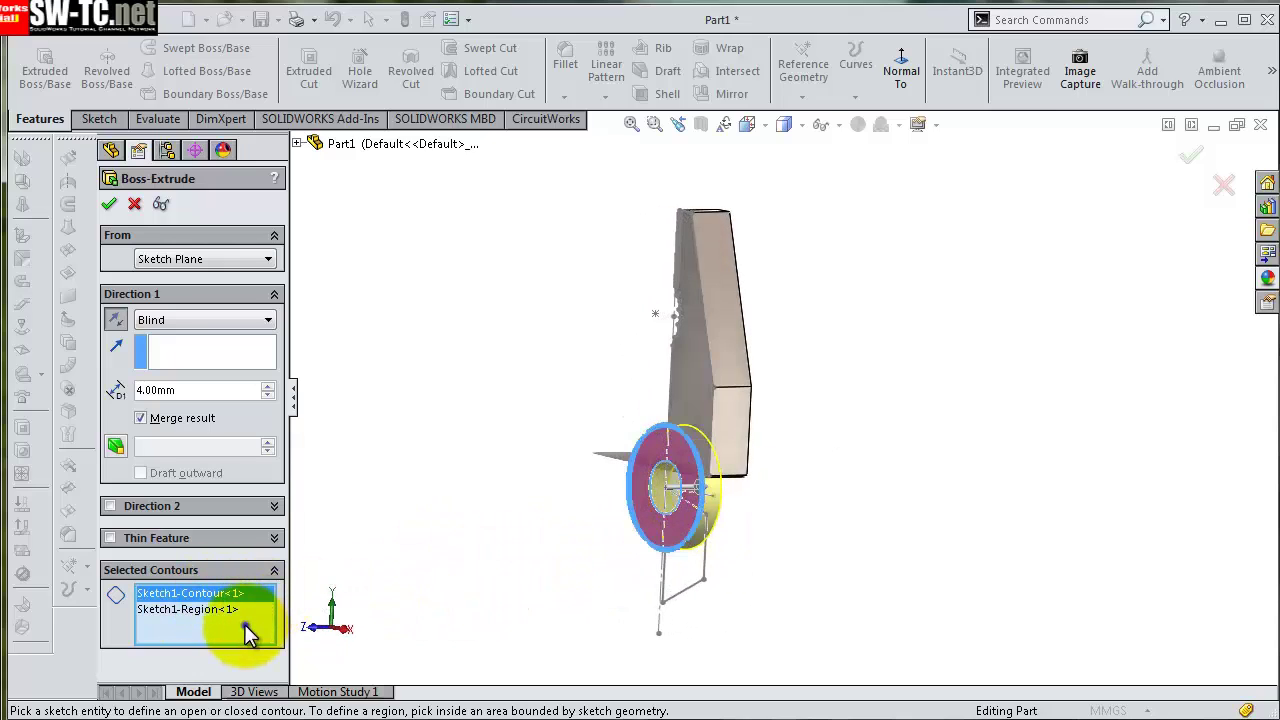
# - Clear the contours, keep only the ring region, and finish the 4 mm extrusion
pyautogui.rightClick(248, 632)
pyautogui.click(300, 641)
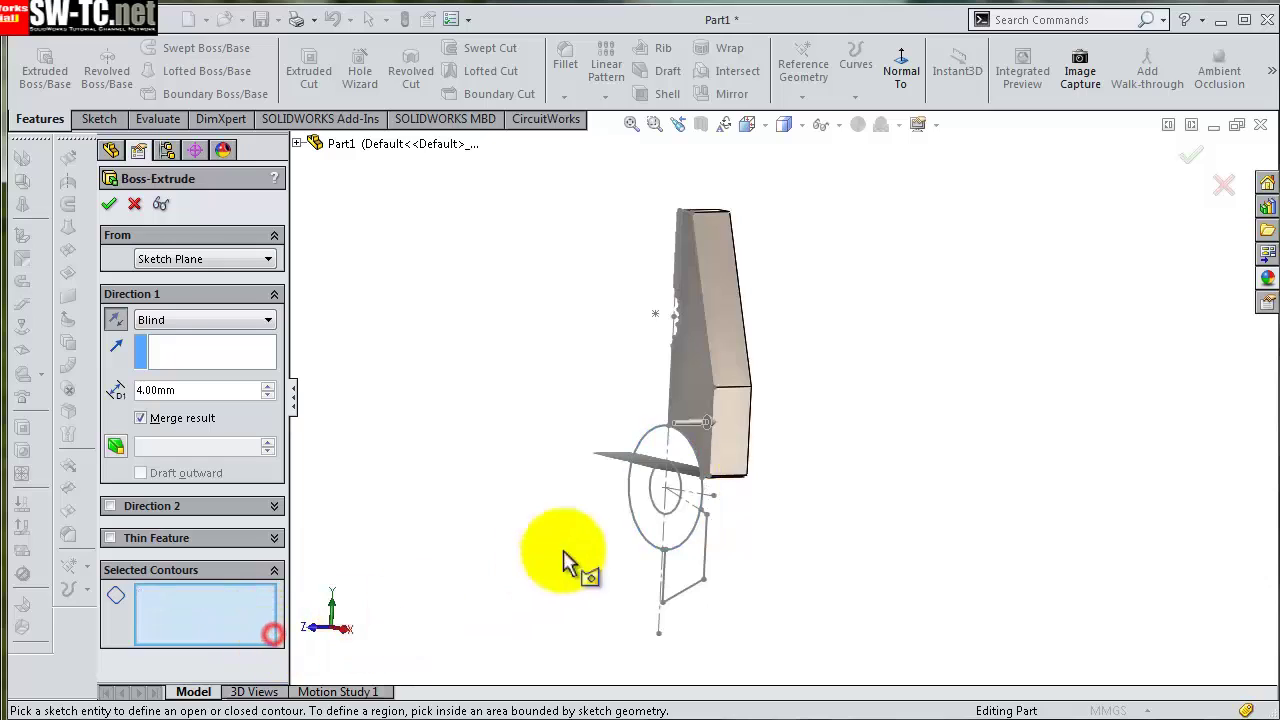
pyautogui.click(645, 527)
pyautogui.moveTo(848, 534)
pyautogui.mouseDown(button='middle')
pyautogui.moveTo(897, 534)
pyautogui.moveTo(758, 567)
pyautogui.moveTo(780, 451)
pyautogui.moveTo(816, 498)
pyautogui.mouseUp(button='middle')
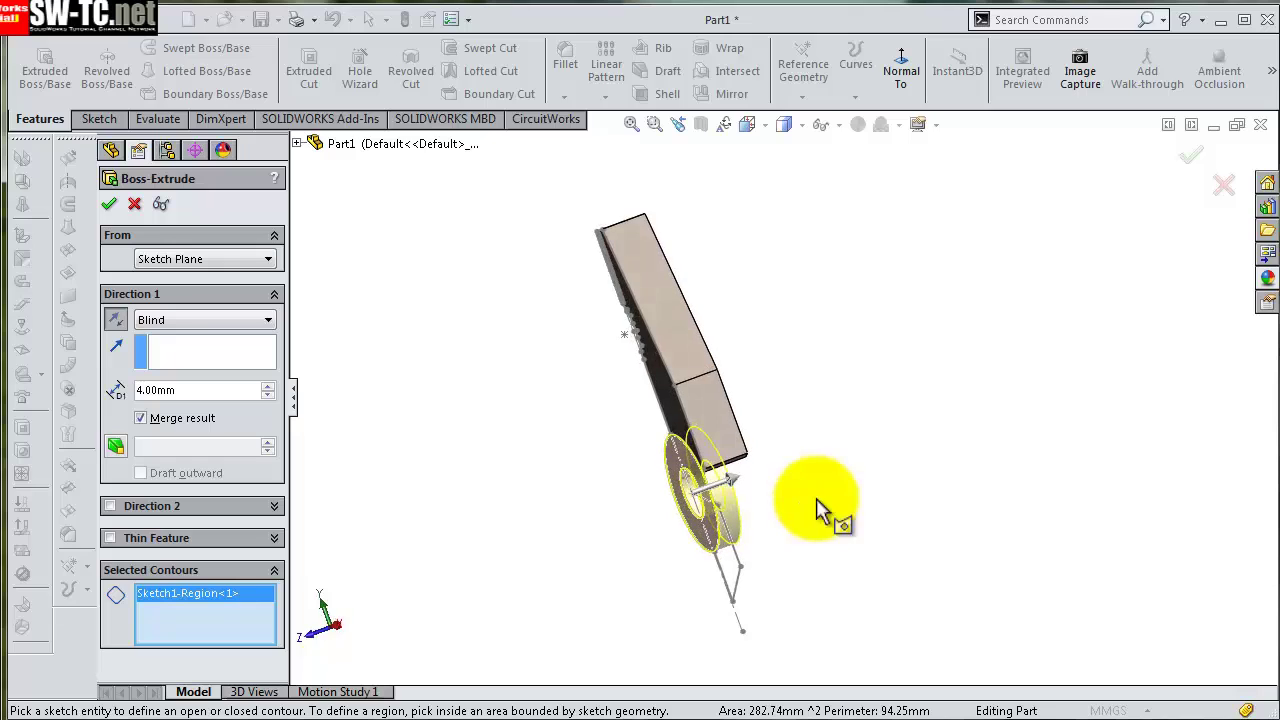
pyautogui.click(109, 204)
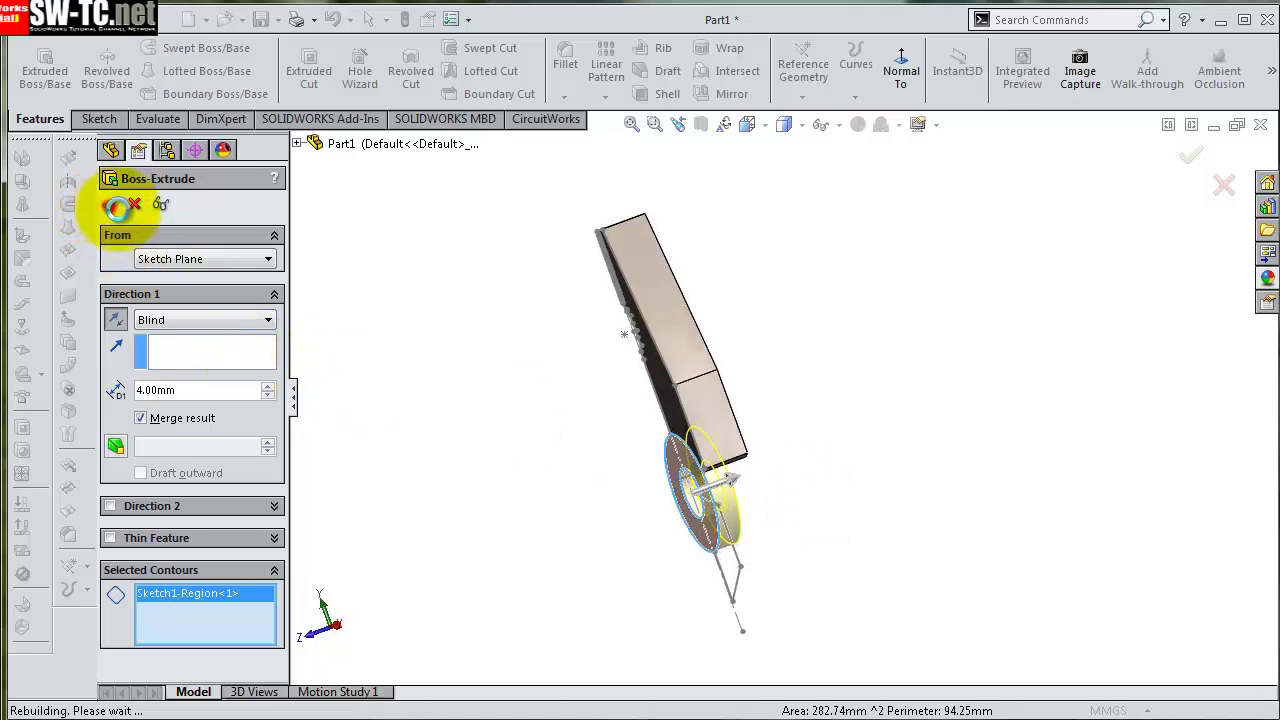
pyautogui.moveTo(848, 497)
pyautogui.mouseDown(button='middle')
pyautogui.moveTo(879, 478)
pyautogui.moveTo(777, 606)
pyautogui.moveTo(734, 609)
pyautogui.moveTo(787, 655)
pyautogui.moveTo(874, 574)
pyautogui.moveTo(1063, 631)
pyautogui.moveTo(1069, 646)
pyautogui.moveTo(955, 543)
pyautogui.moveTo(829, 534)
pyautogui.moveTo(880, 500)
pyautogui.moveTo(891, 517)
pyautogui.mouseUp(button='middle')
# - Extrude the region below the pivot ring 8 mm, reversed, without thin feature or merging
pyautogui.click(30, 68)
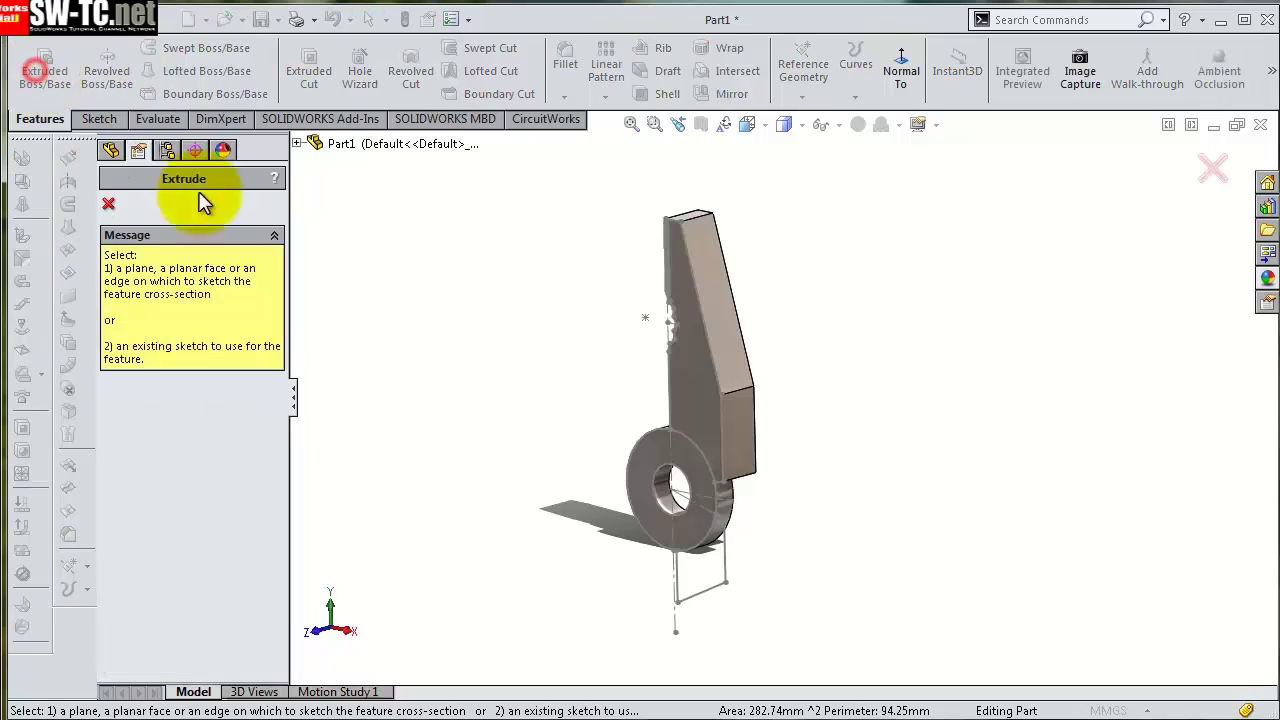
pyautogui.click(727, 570)
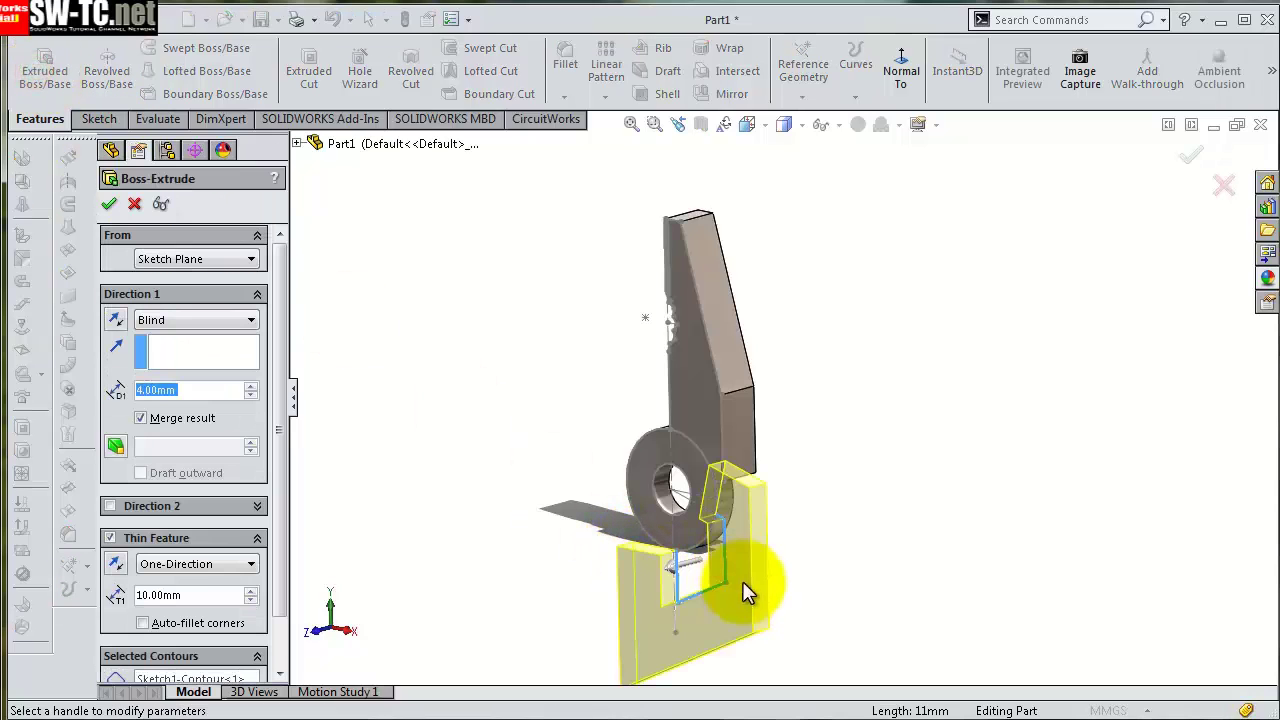
pyautogui.click(112, 538)
pyautogui.rightClick(200, 606)
pyautogui.click(262, 627)
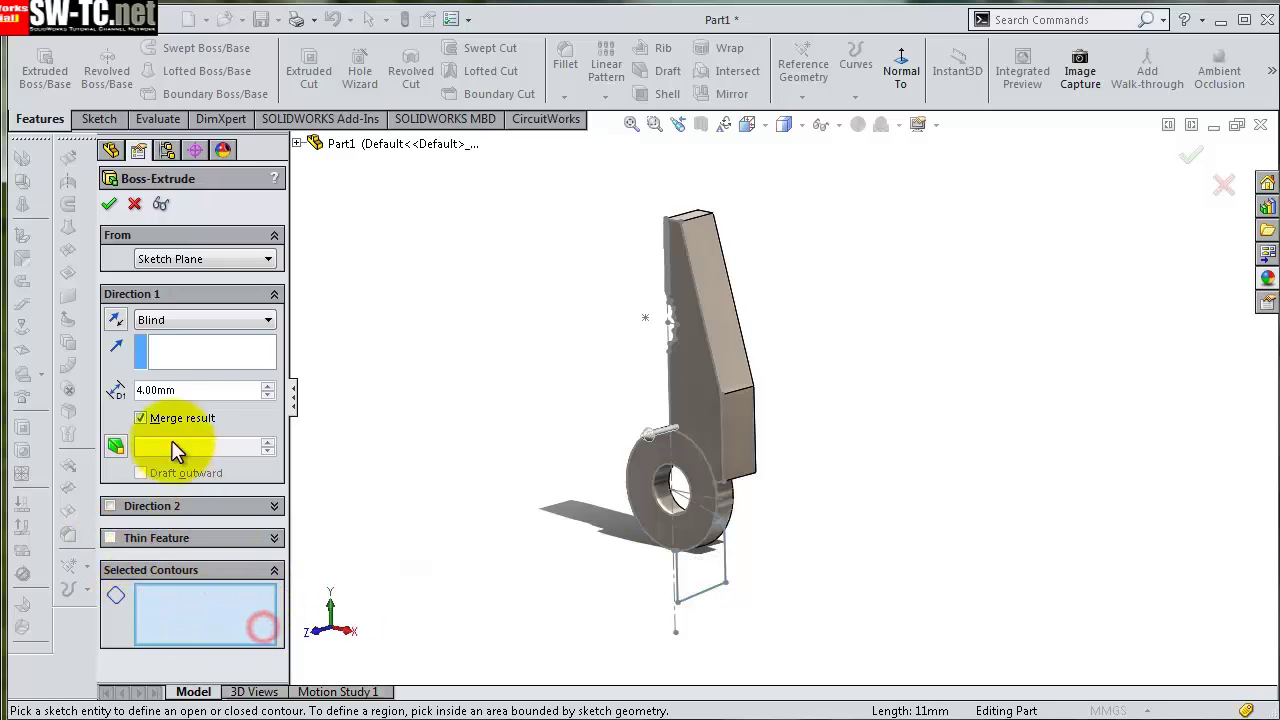
pyautogui.click(185, 390)
pyautogui.write('8')
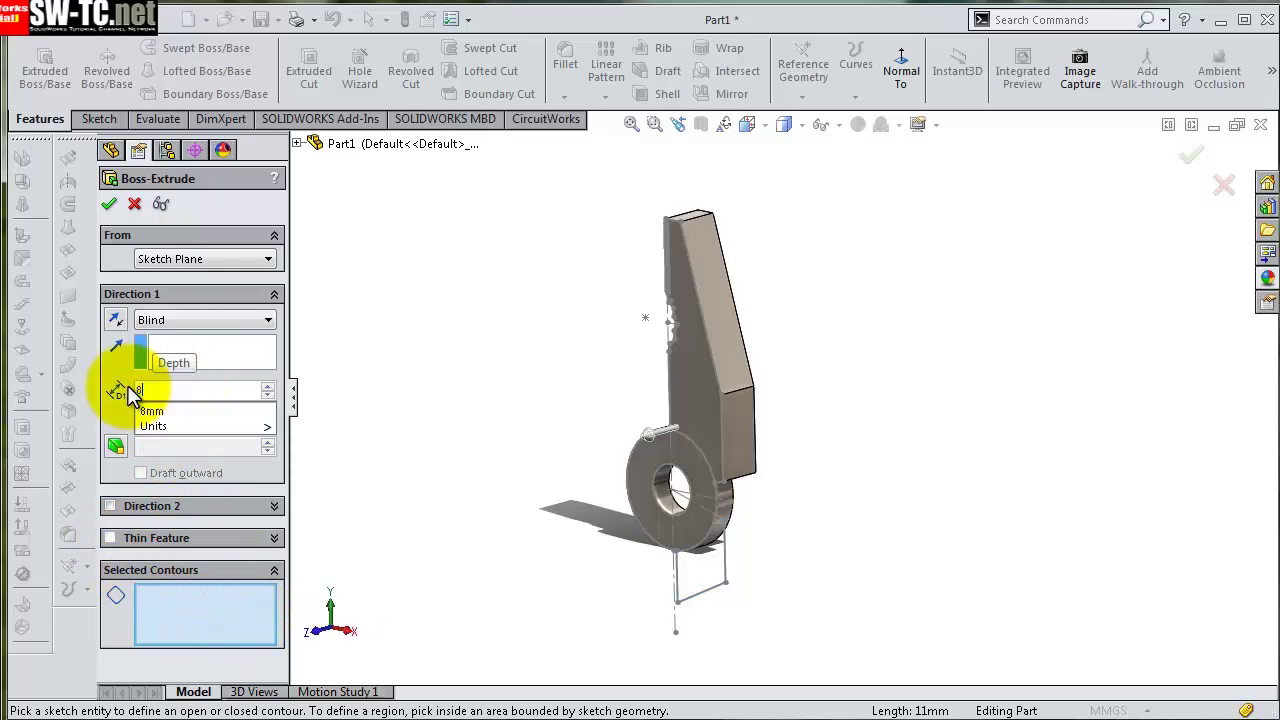
pyautogui.click(107, 406)
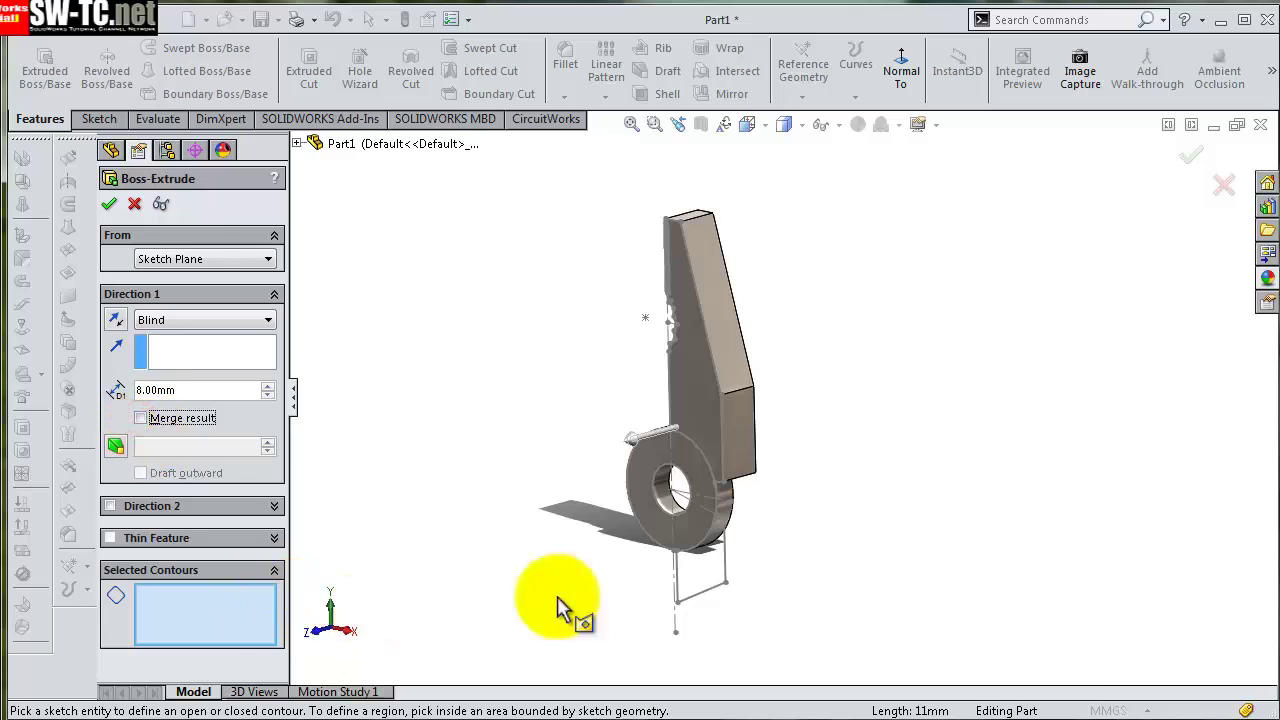
pyautogui.click(706, 572)
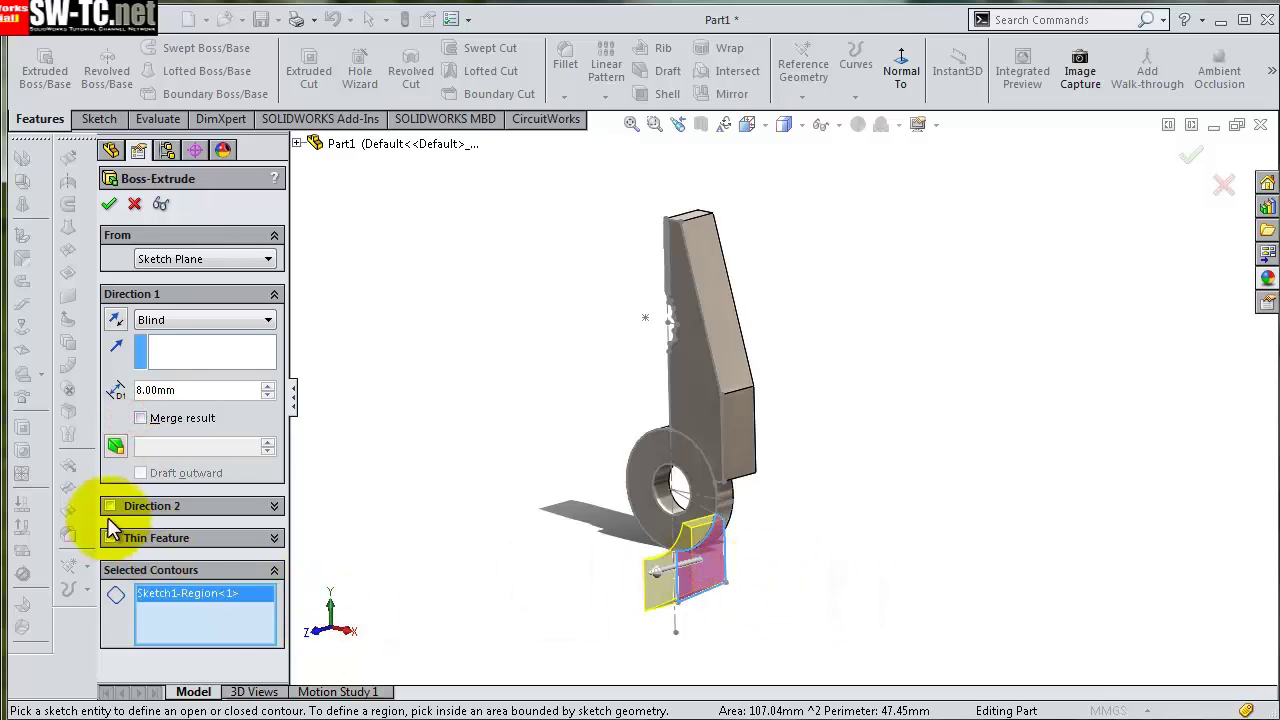
pyautogui.click(114, 320)
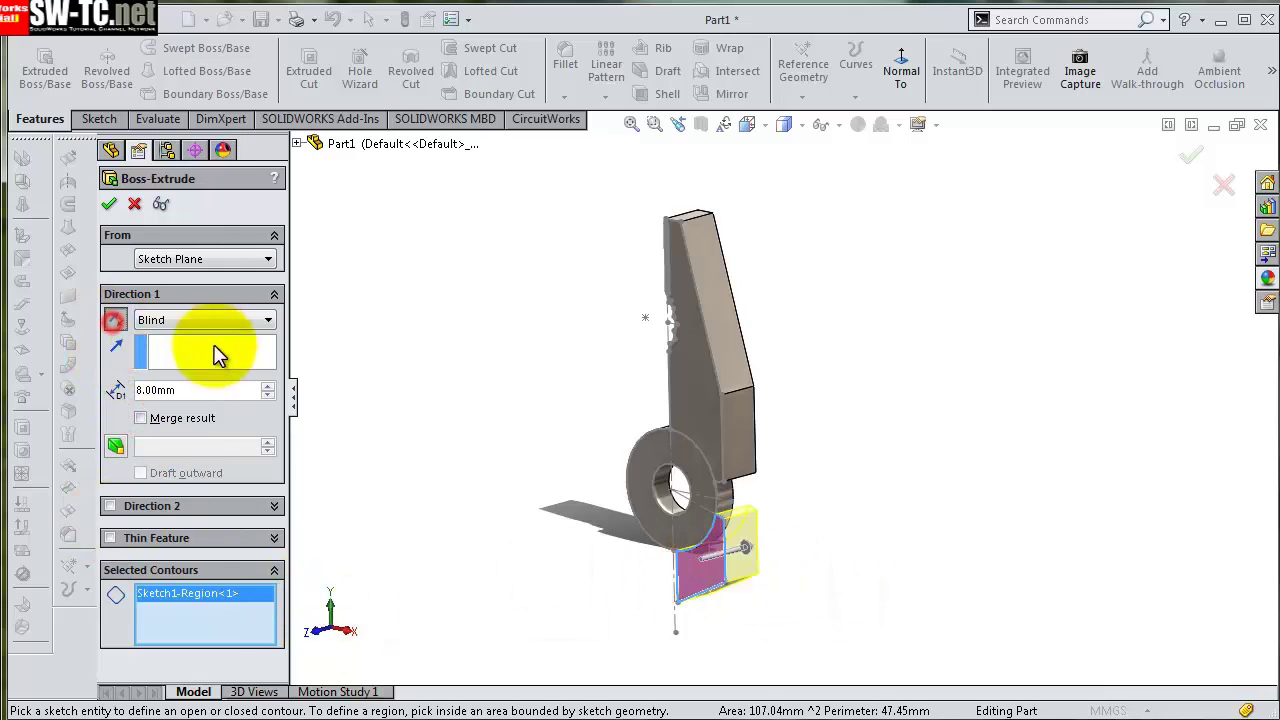
pyautogui.click(108, 205)
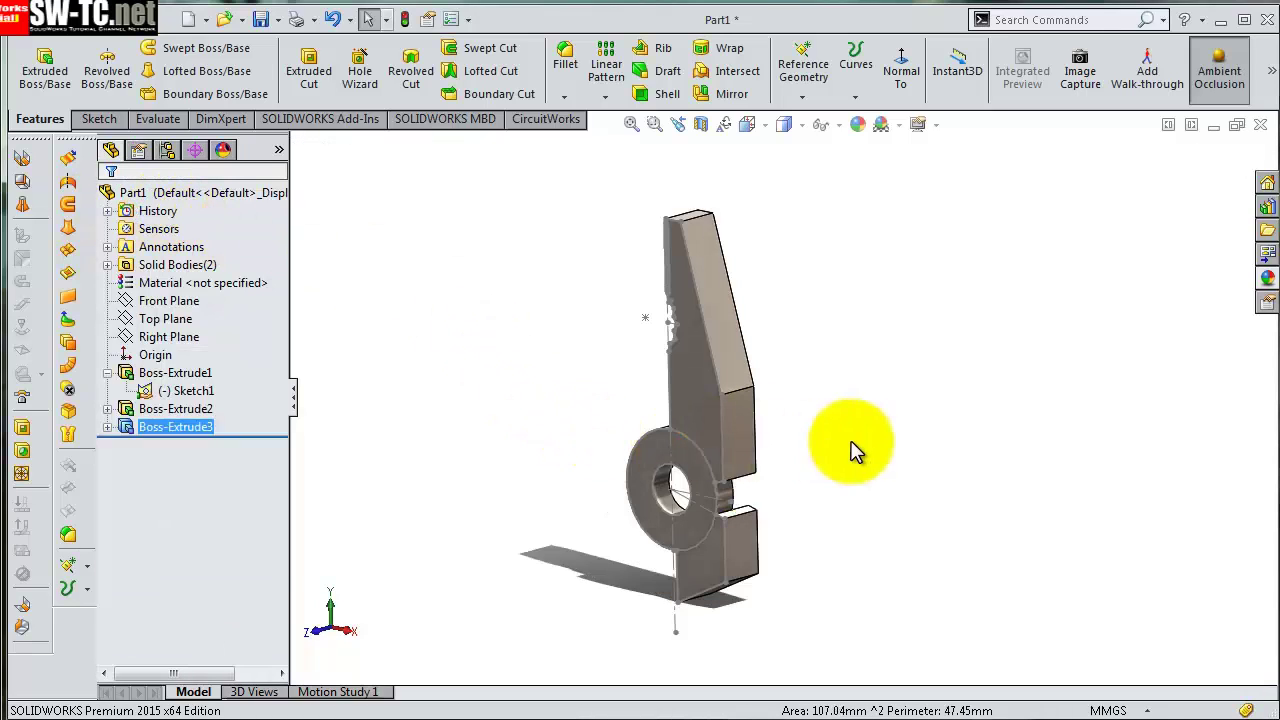
# - Hide Sketch1 and orbit around the ridged jaw section
pyautogui.click(675, 628)
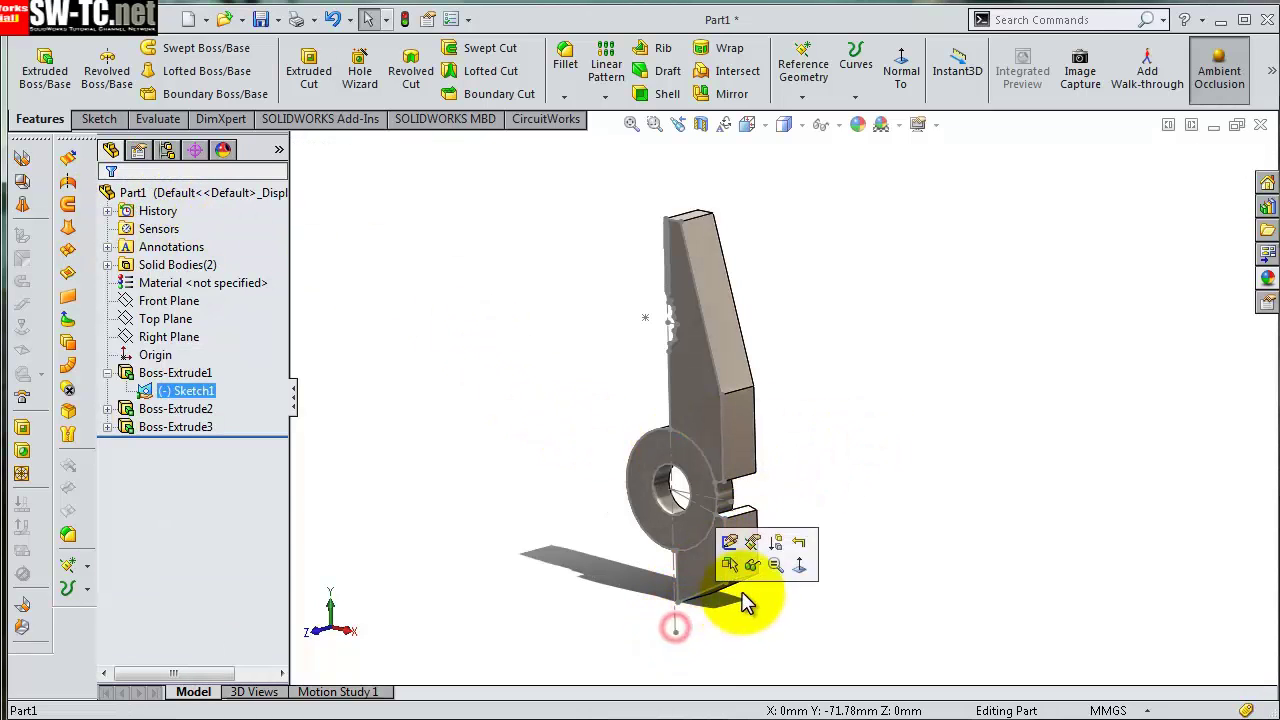
pyautogui.click(752, 564)
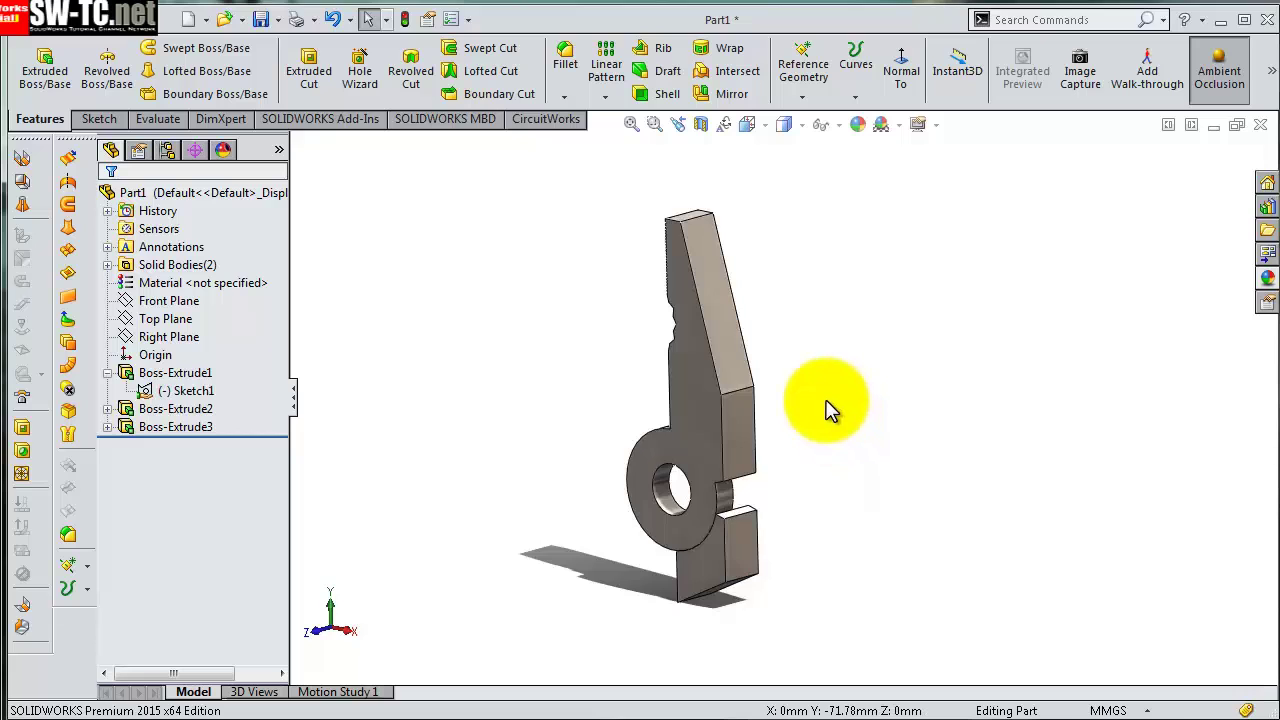
pyautogui.moveTo(828, 410); pyautogui.dragTo(1024, 447, button='middle')
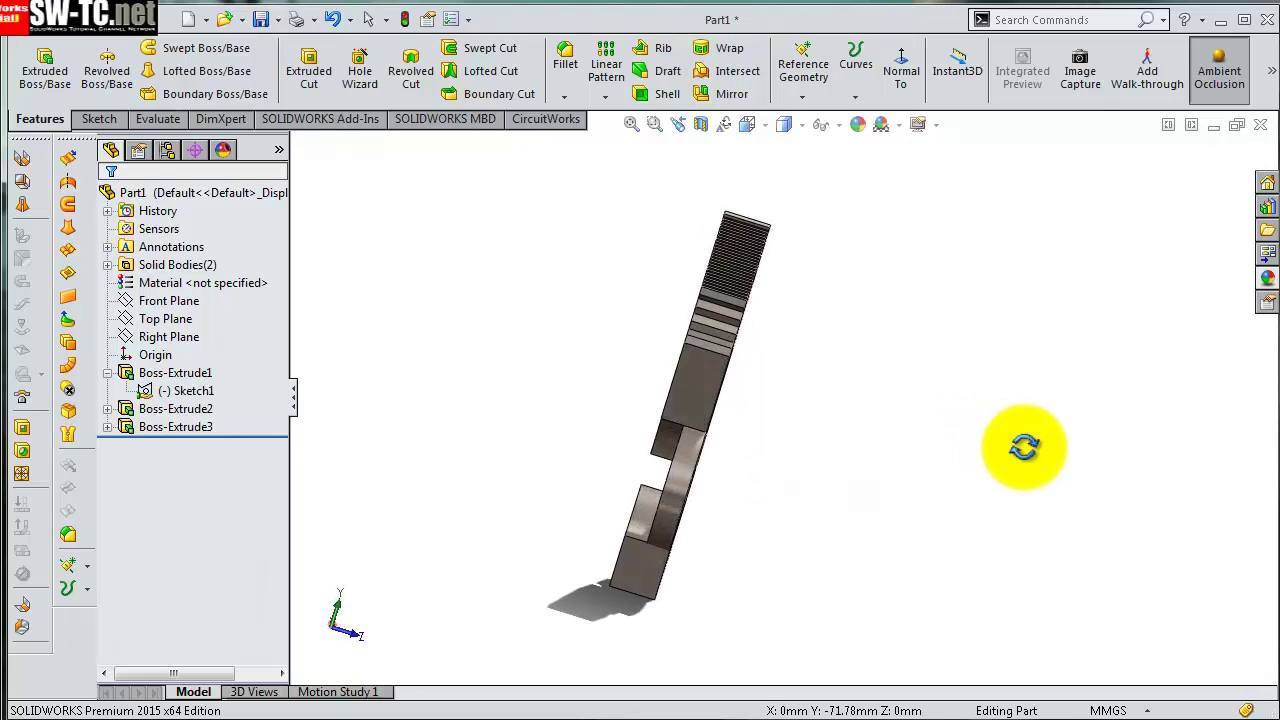
pyautogui.scroll(-2, 714, 428)
pyautogui.scroll(-3, 700, 328)
pyautogui.scroll(-3, 800, 257)
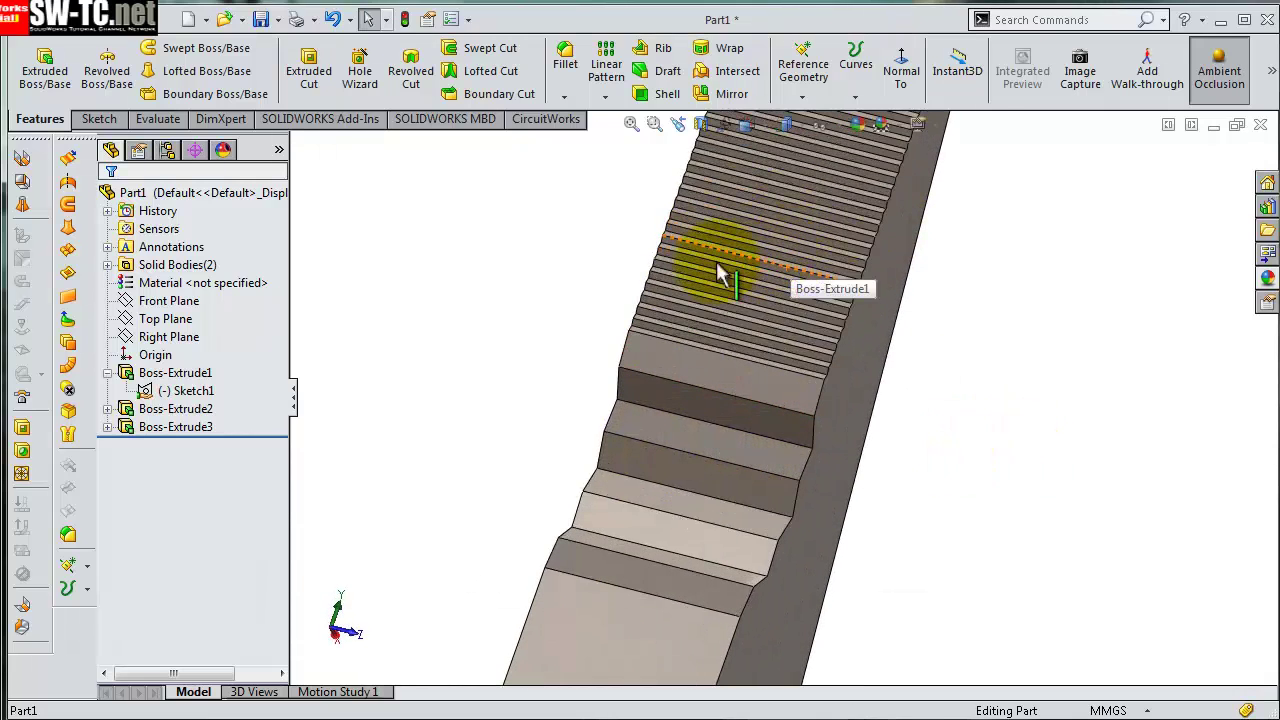
pyautogui.moveTo(716, 272)
pyautogui.mouseDown(button='middle')
pyautogui.moveTo(680, 260)
pyautogui.moveTo(663, 203)
pyautogui.moveTo(689, 240)
pyautogui.moveTo(825, 318)
pyautogui.moveTo(837, 471)
pyautogui.mouseUp(button='middle')
# - Orbit the part to inspect its thick edge, pivot ring and lower tab
pyautogui.scroll(5, 857, 514)
pyautogui.moveTo(857, 514); pyautogui.dragTo(808, 457, button='middle')
pyautogui.moveTo(849, 571); pyautogui.dragTo(858, 496, button='middle')
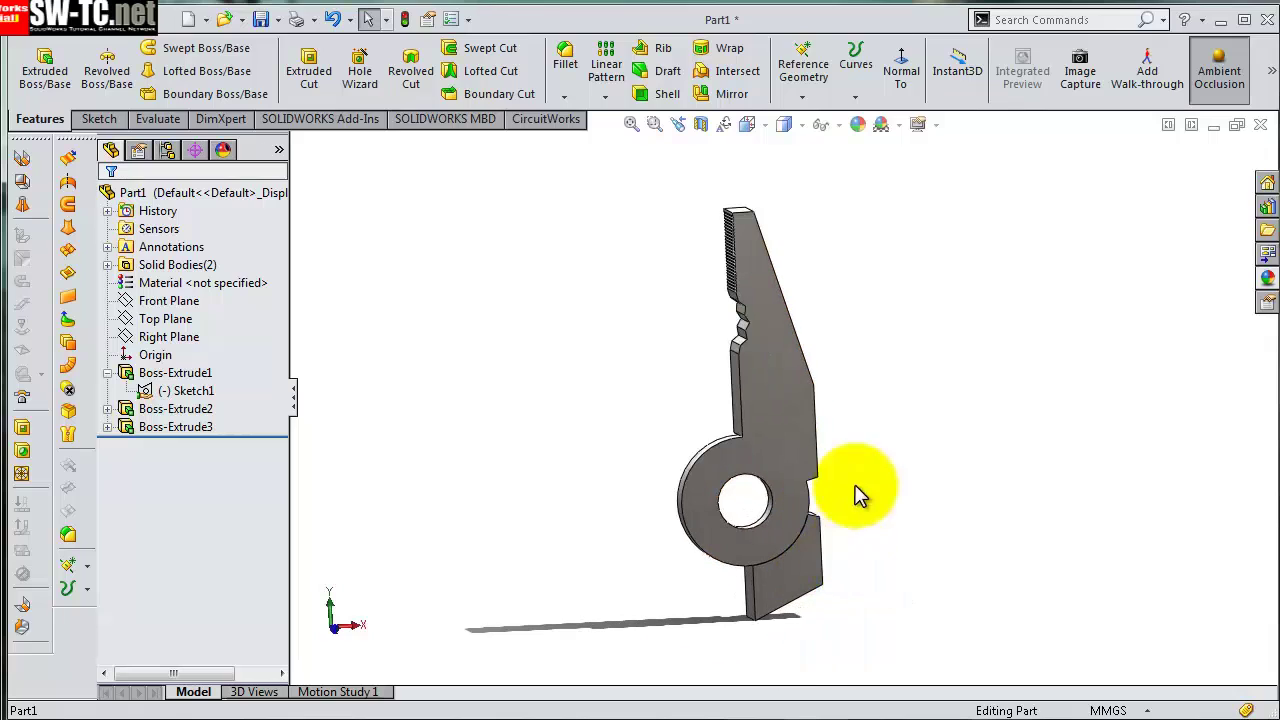
pyautogui.moveTo(640, 260); pyautogui.dragTo(608, 252, button='middle')
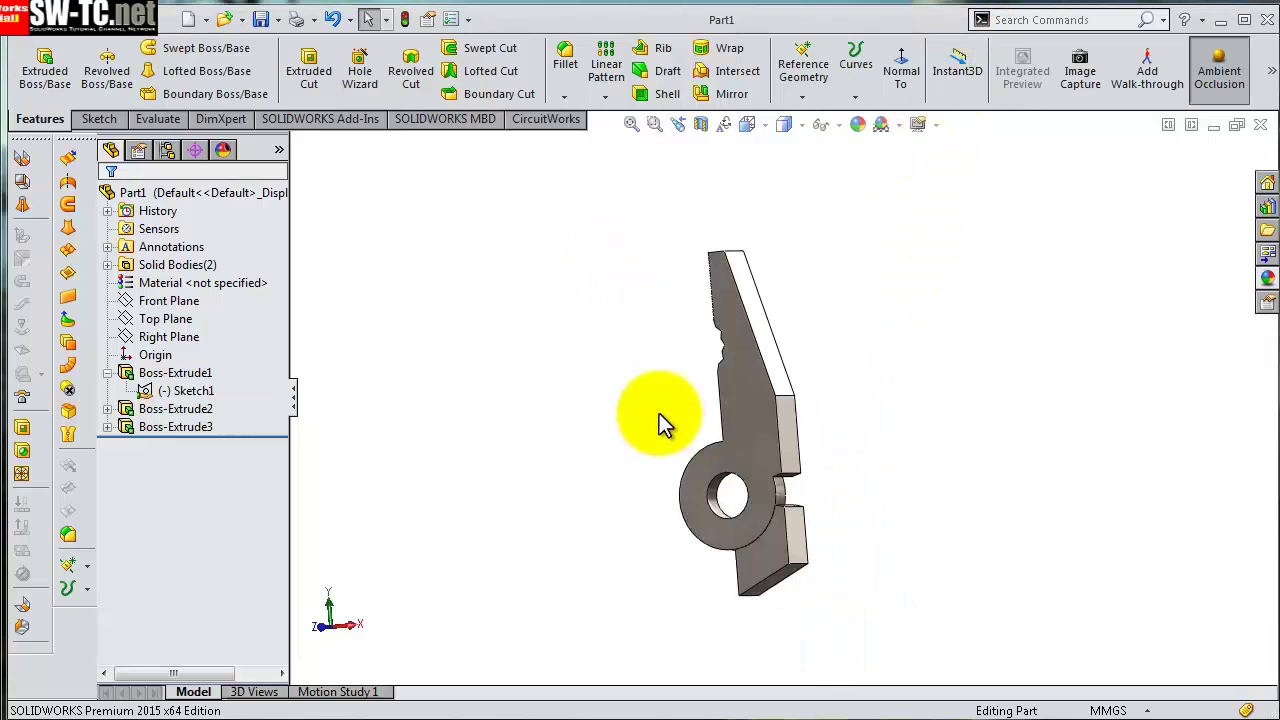
pyautogui.moveTo(659, 413)
pyautogui.mouseDown(button='middle')
pyautogui.moveTo(646, 271)
pyautogui.moveTo(816, 560)
pyautogui.moveTo(699, 191)
pyautogui.mouseUp(button='middle')
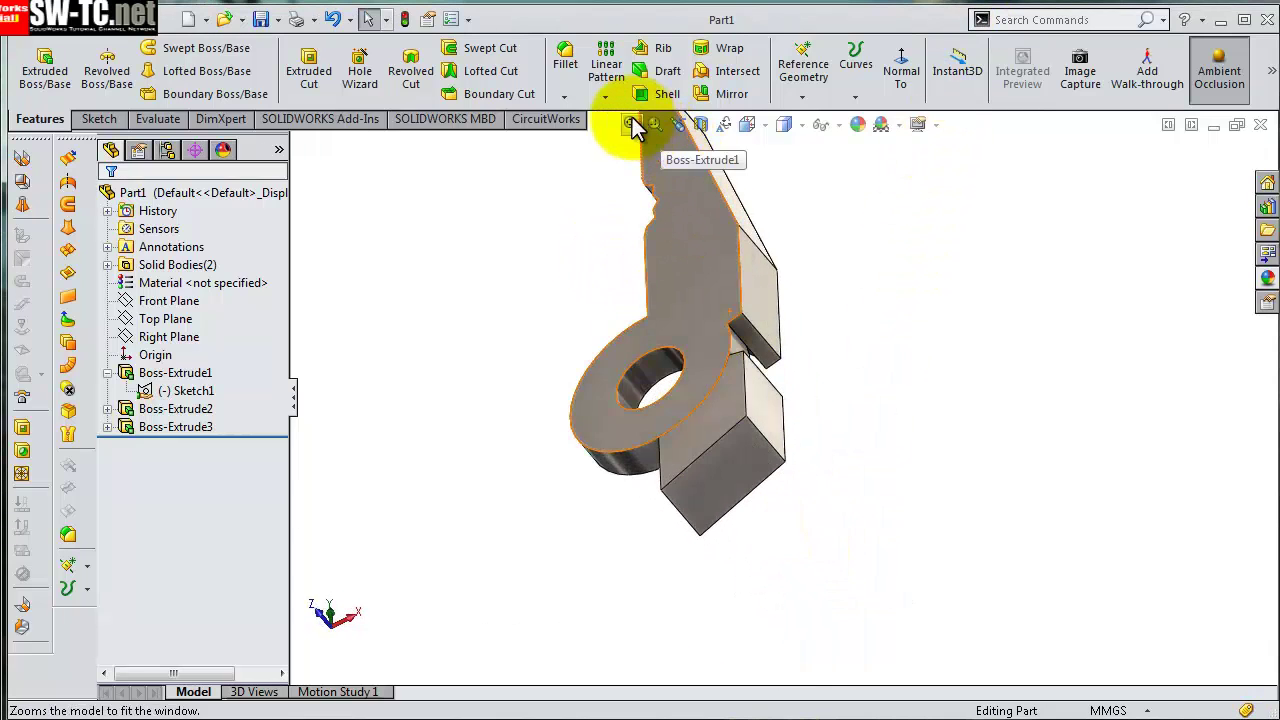
# - Apply a 1 mm × 45° chamfer to the edges at the lower tab's end
pyautogui.click(566, 97)
pyautogui.click(580, 141)
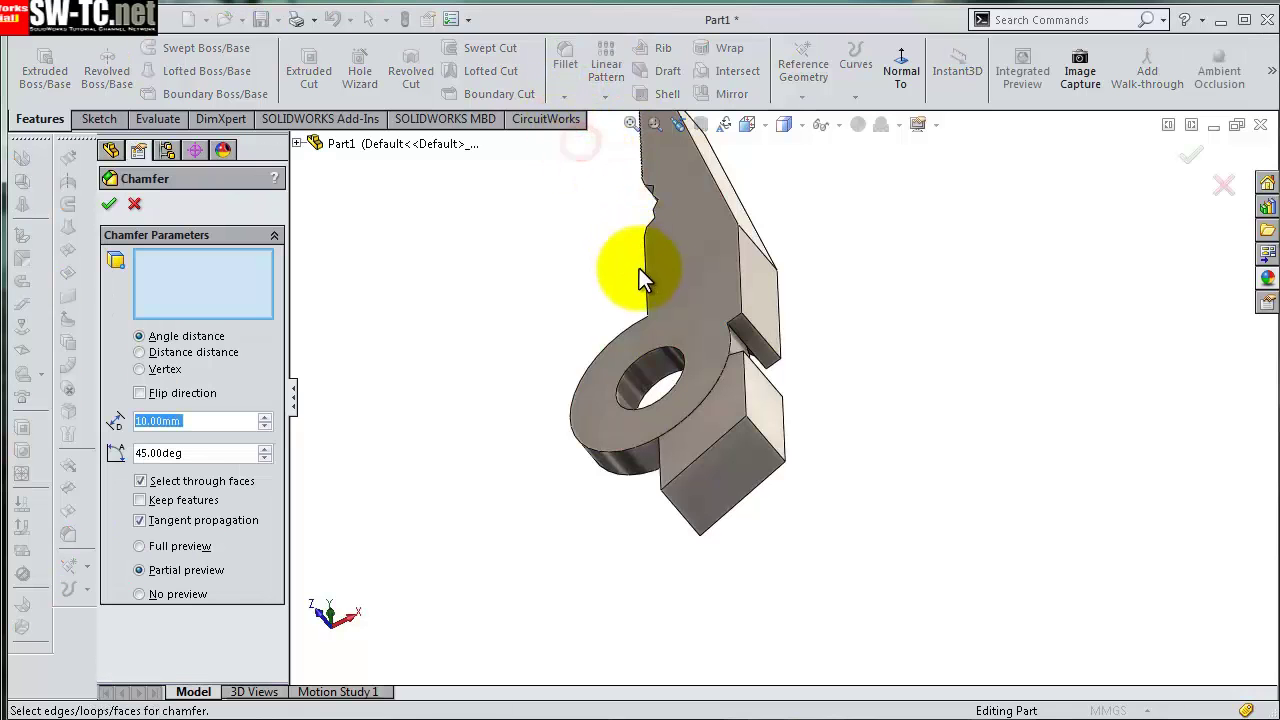
pyautogui.write('1')
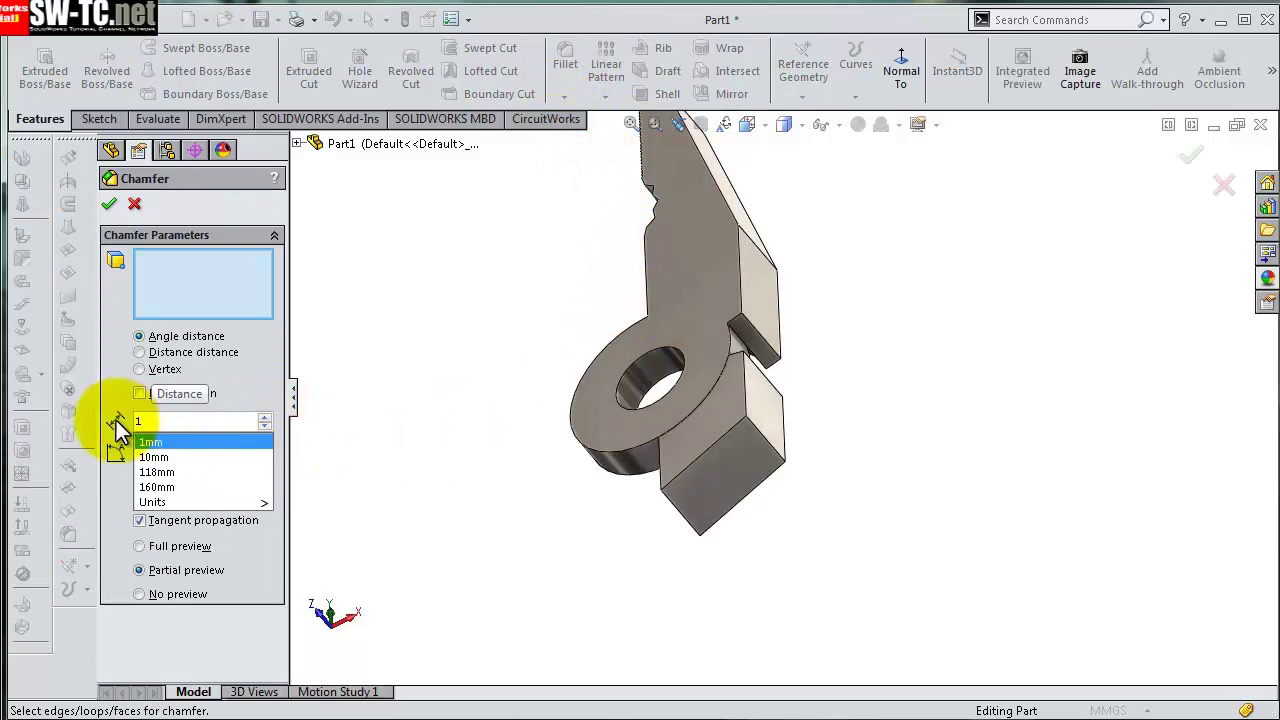
pyautogui.press('Return')
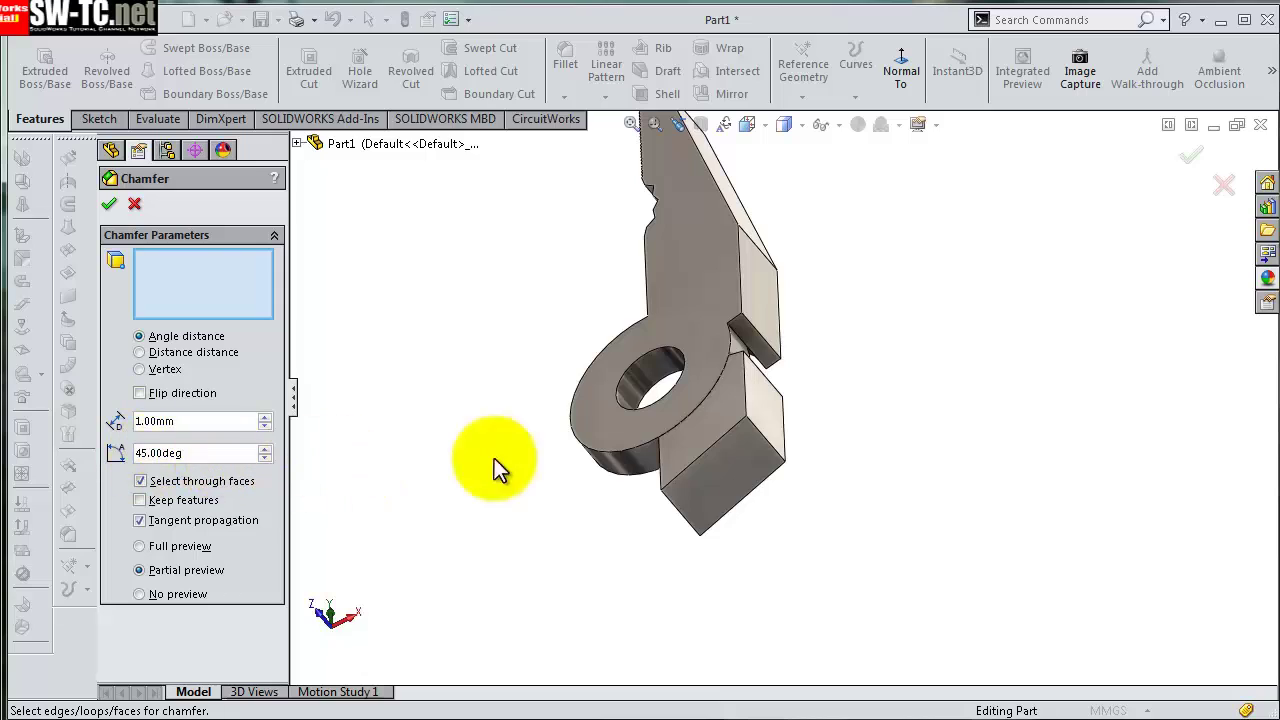
pyautogui.click(714, 460)
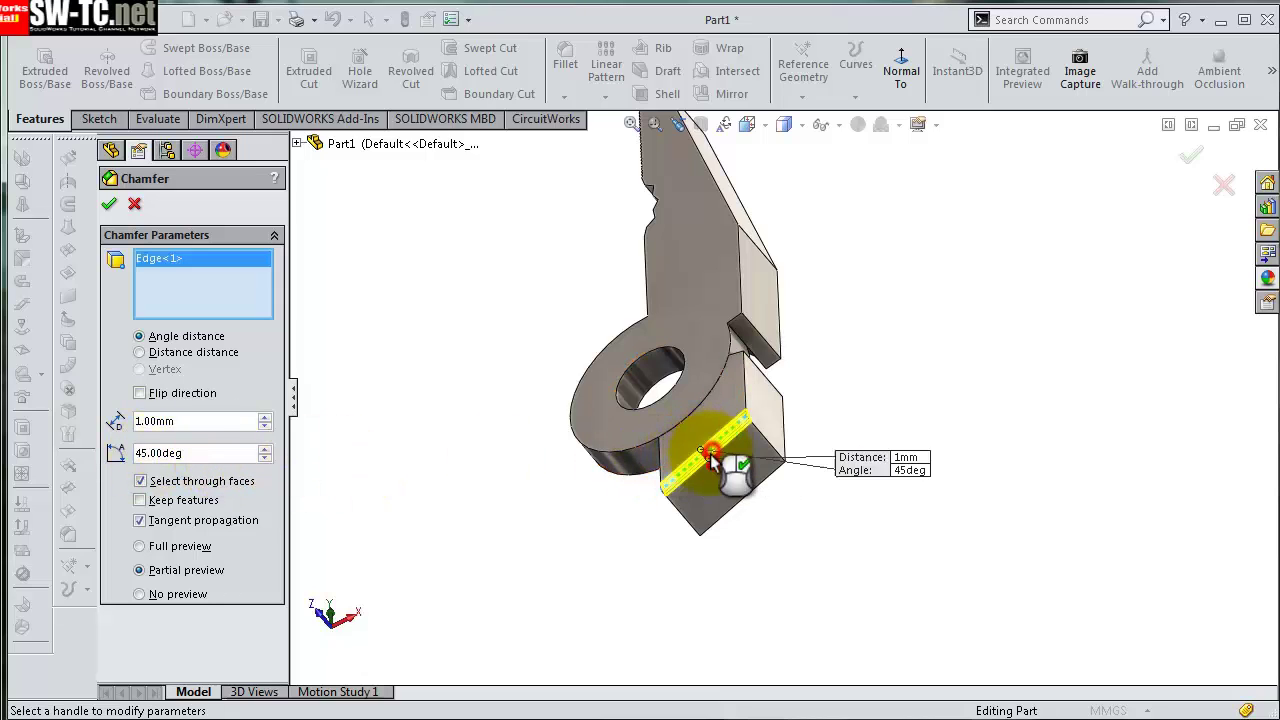
pyautogui.click(690, 521)
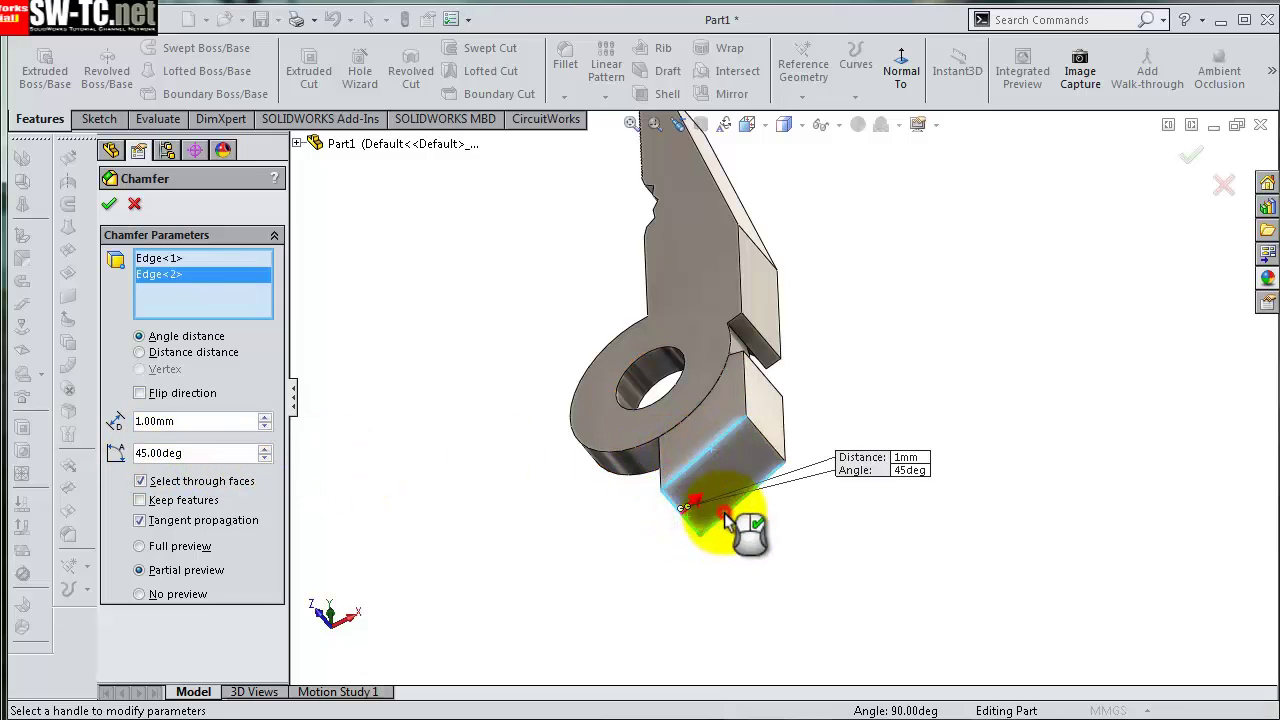
pyautogui.click(723, 513)
pyautogui.moveTo(814, 534)
pyautogui.mouseDown(button='middle')
pyautogui.moveTo(840, 597)
pyautogui.moveTo(791, 563)
pyautogui.mouseUp(button='middle')
pyautogui.click(757, 513)
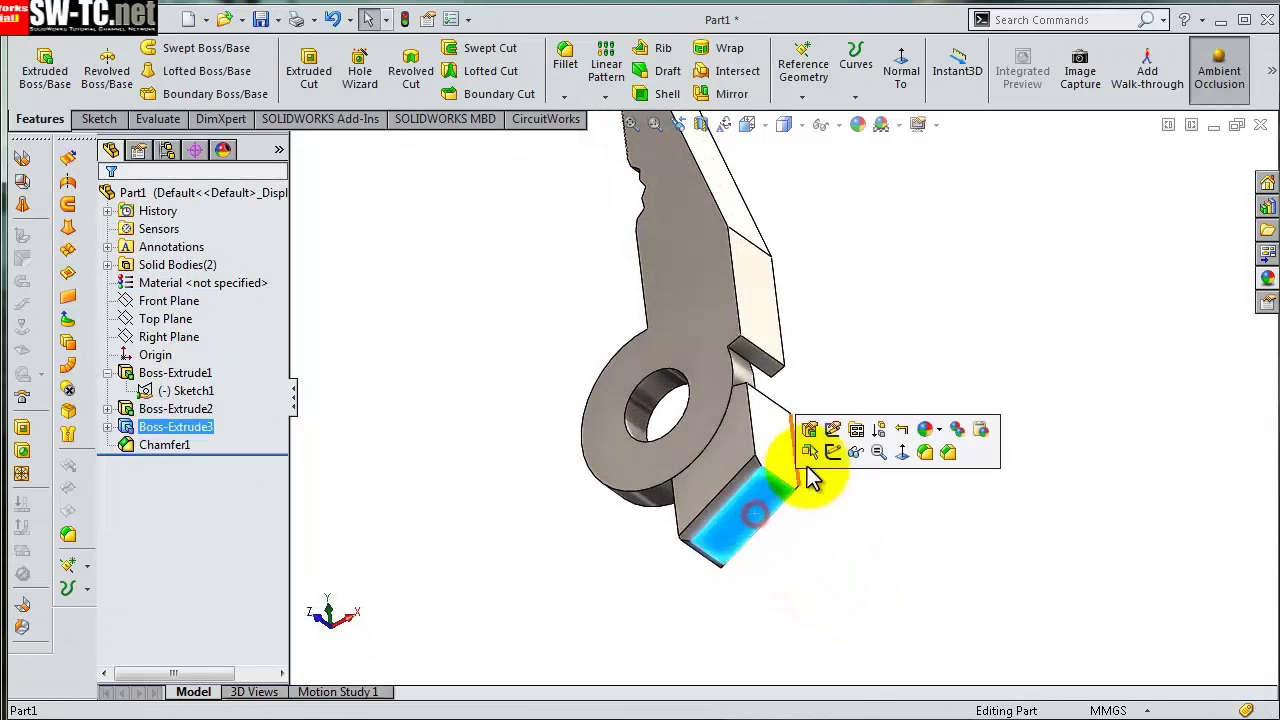
# - Sketch on the tab's end face and offset its outline 0.5 mm inward
pyautogui.click(832, 452)
pyautogui.click(820, 70)
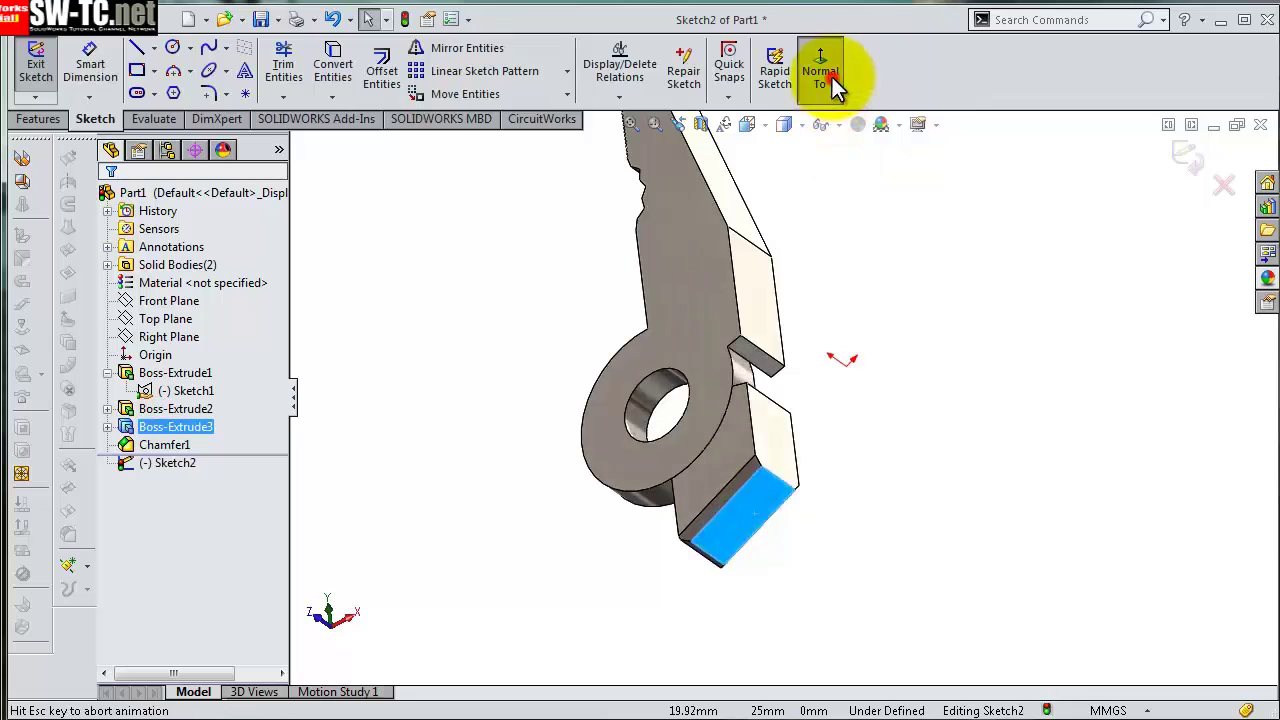
pyautogui.scroll(-3, 622, 350)
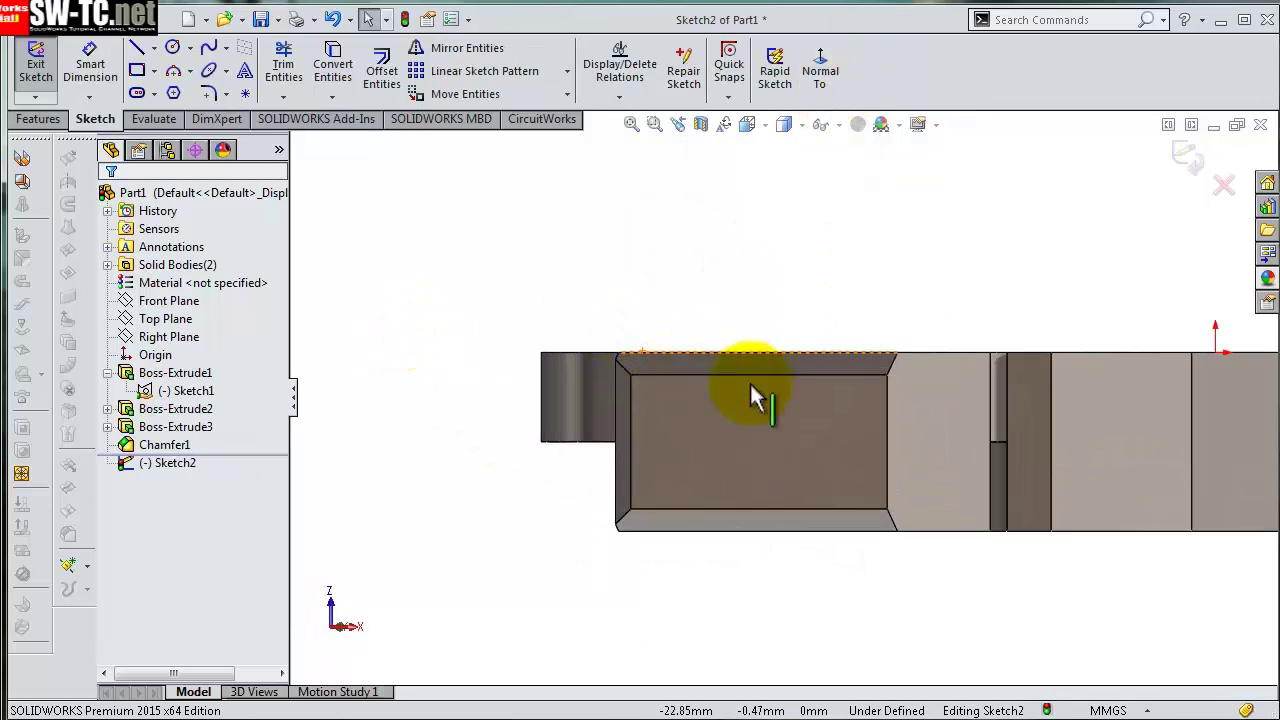
pyautogui.click(756, 414)
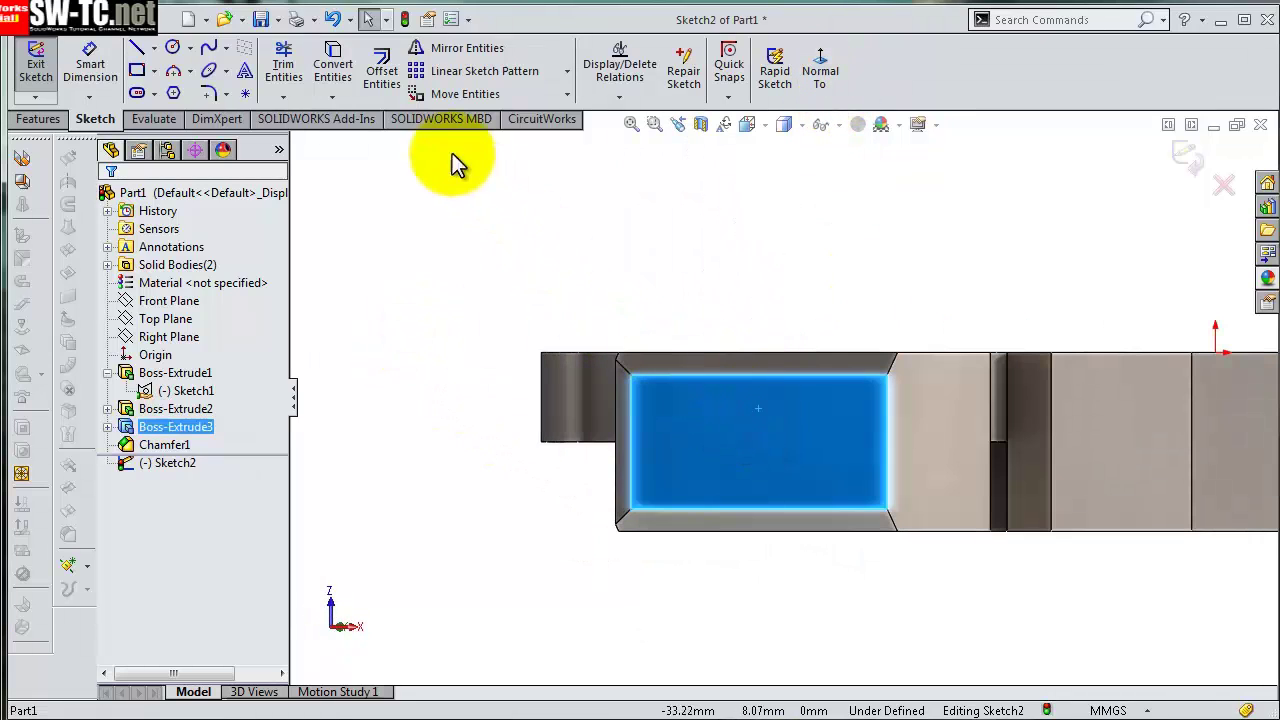
pyautogui.click(398, 75)
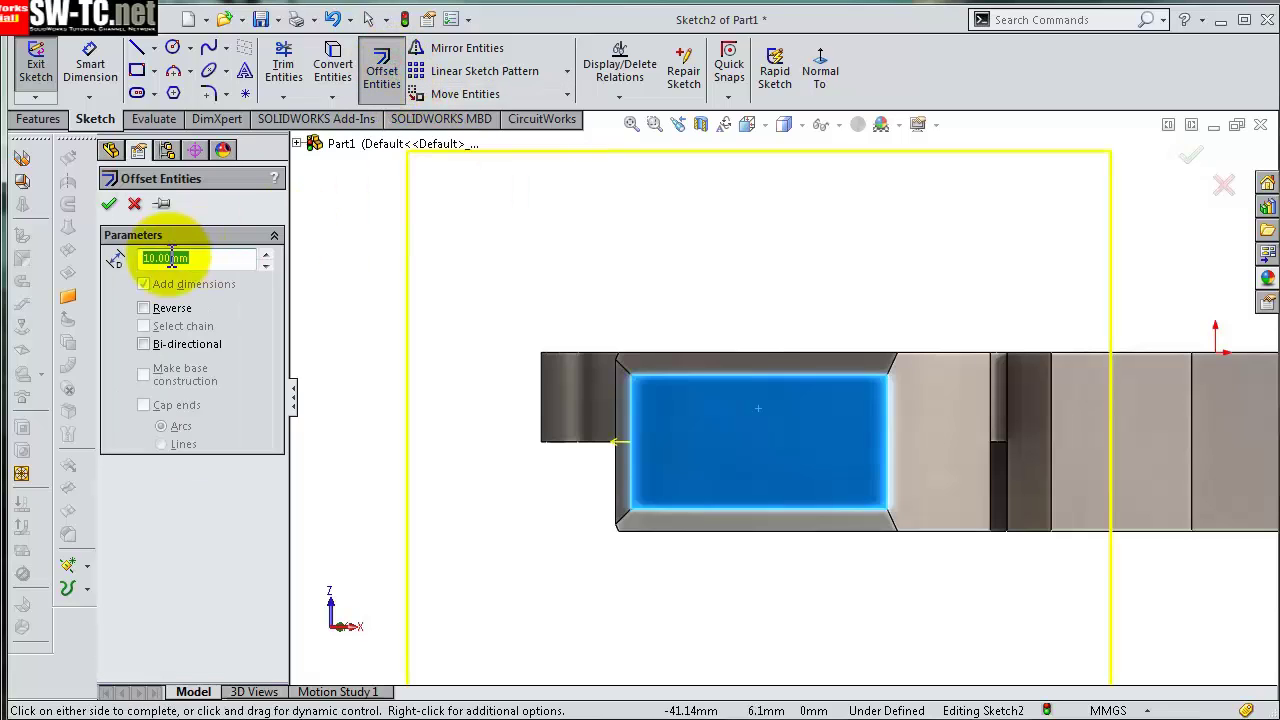
pyautogui.write('0,5')
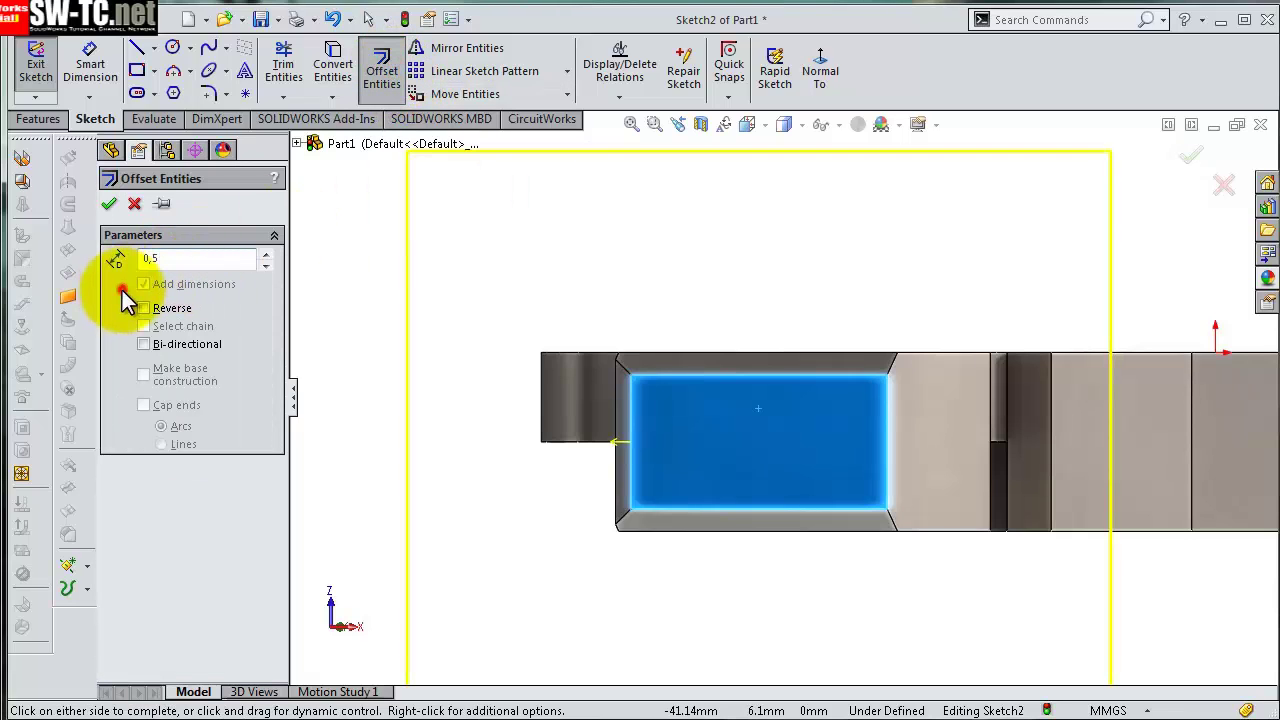
pyautogui.press('Return')
pyautogui.click(145, 309)
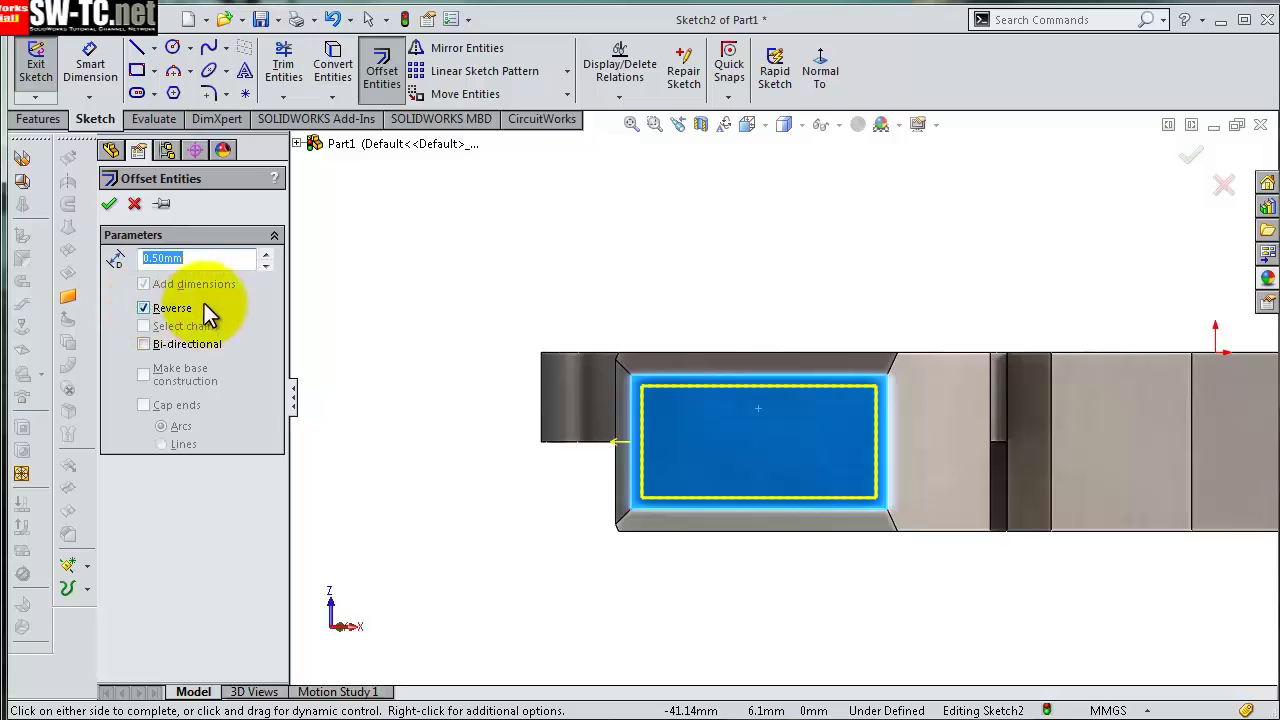
pyautogui.click(109, 204)
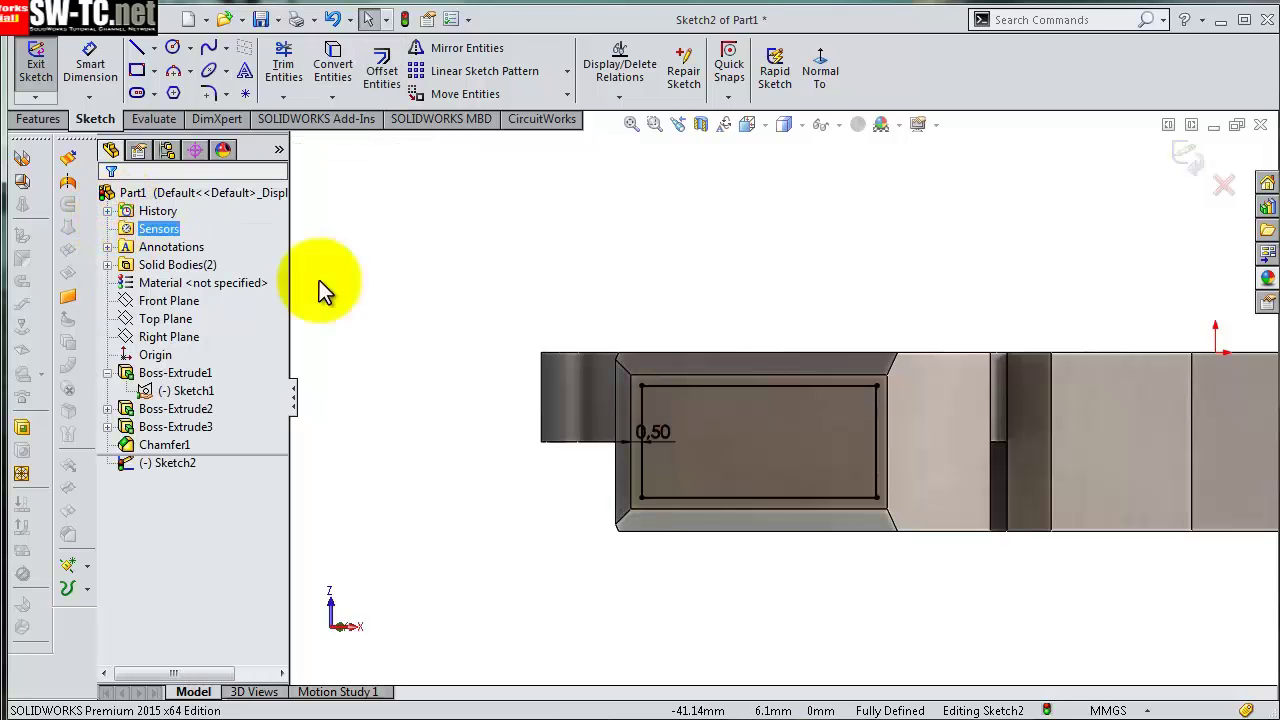
# - Fit the part in a 3-D view and exit the sketch
pyautogui.press('z')
pyautogui.moveTo(1186, 157)
pyautogui.mouseDown(button='middle')
pyautogui.moveTo(920, 403)
pyautogui.moveTo(957, 471)
pyautogui.mouseUp(button='middle')
pyautogui.press('f')
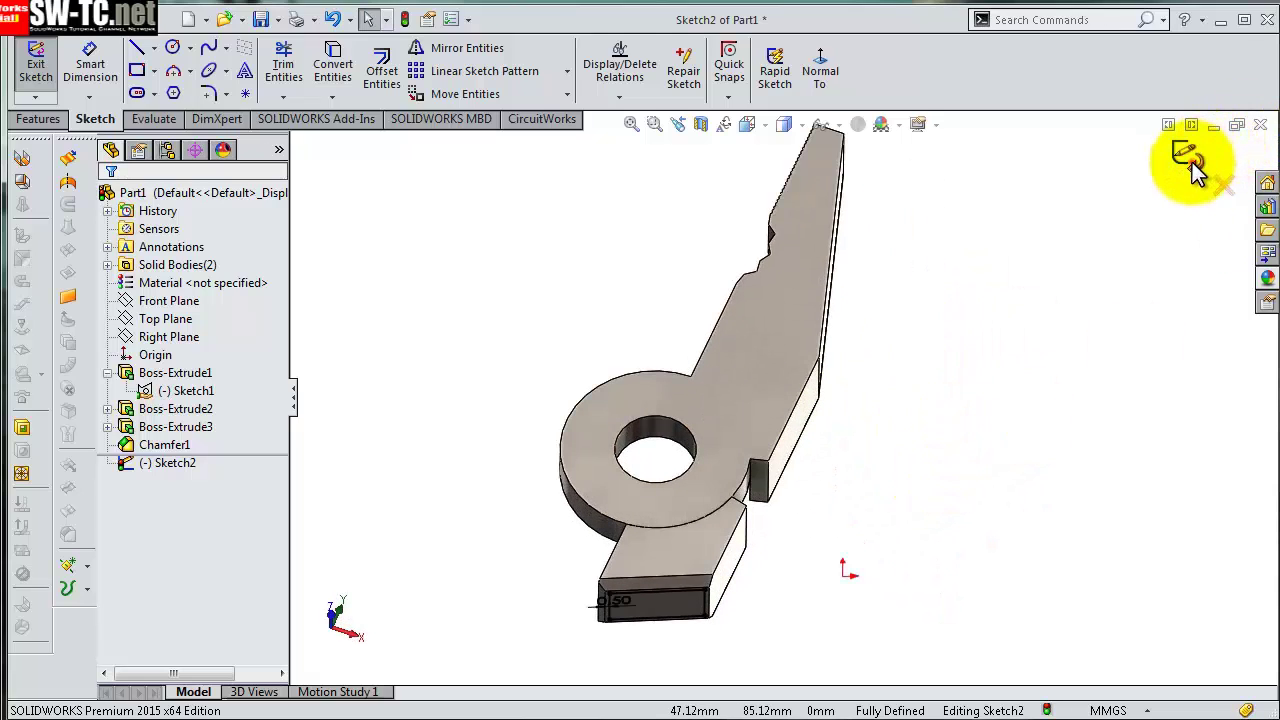
pyautogui.click(1188, 165)
pyautogui.moveTo(908, 535); pyautogui.dragTo(859, 515, button='middle')
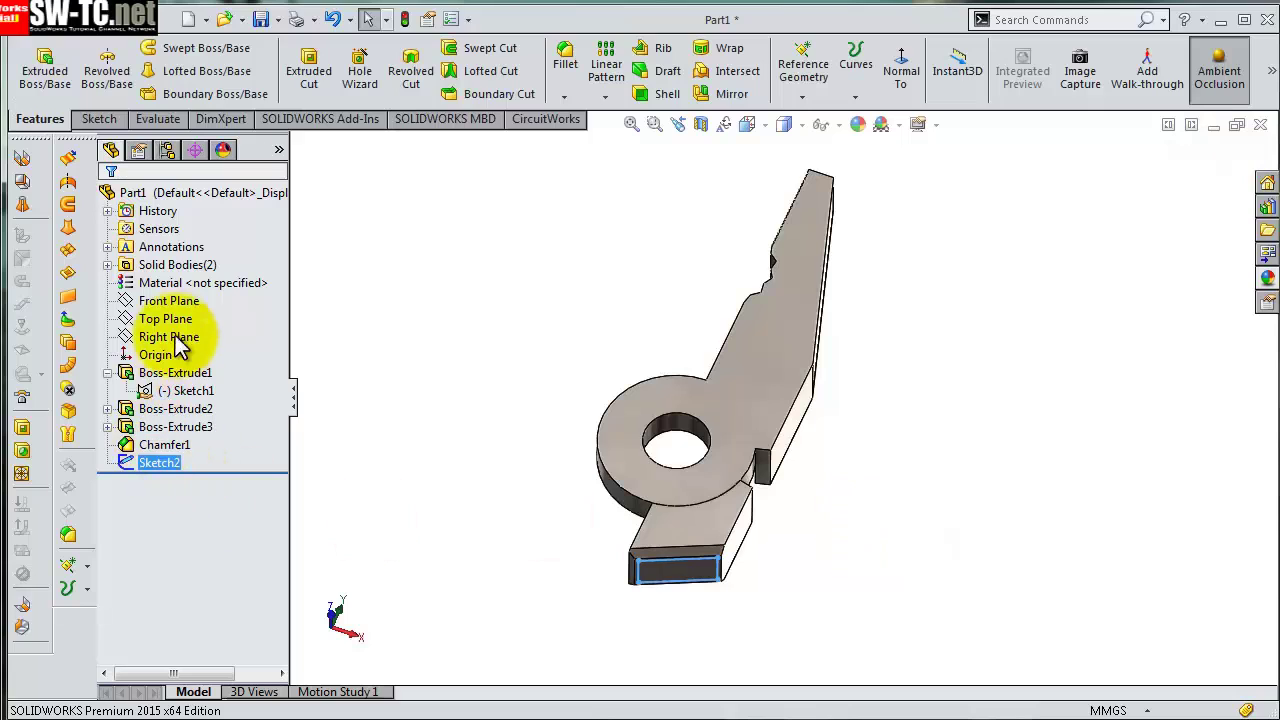
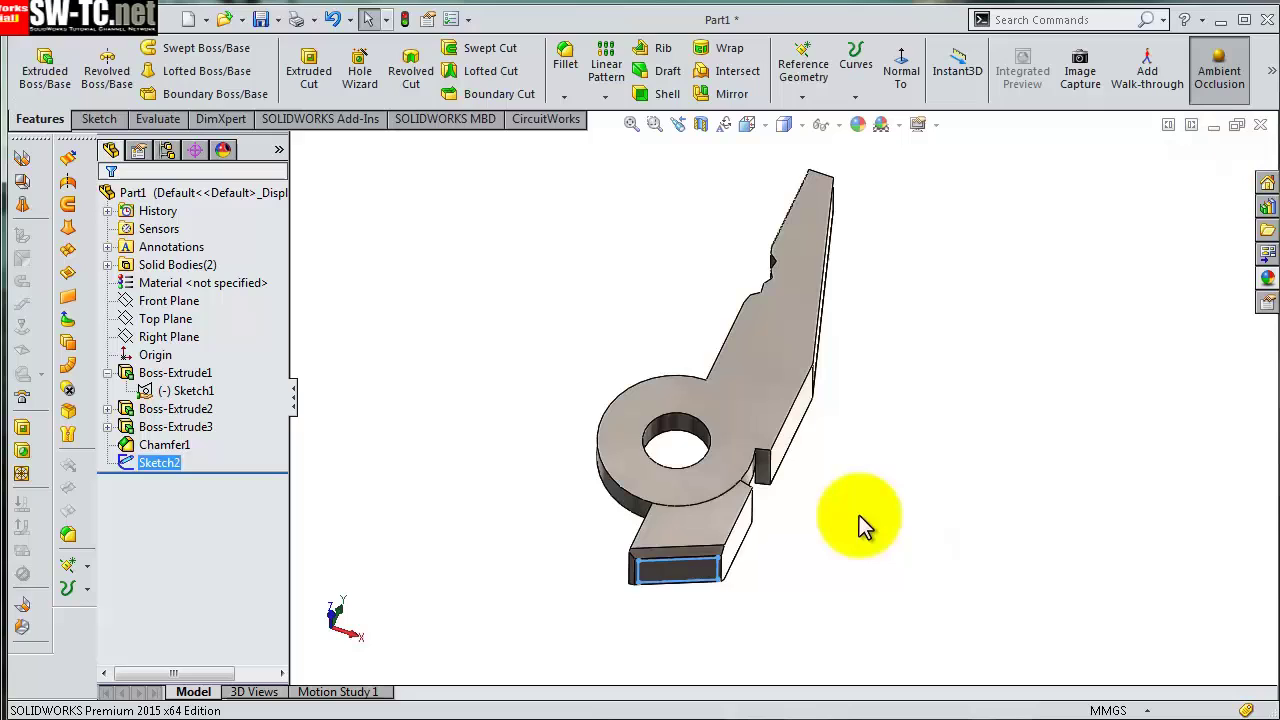
# - Open Sketch3 on the small block's top face and turn the view Normal To it
pyautogui.click(172, 307)
pyautogui.moveTo(780, 506); pyautogui.dragTo(760, 495, button='middle')
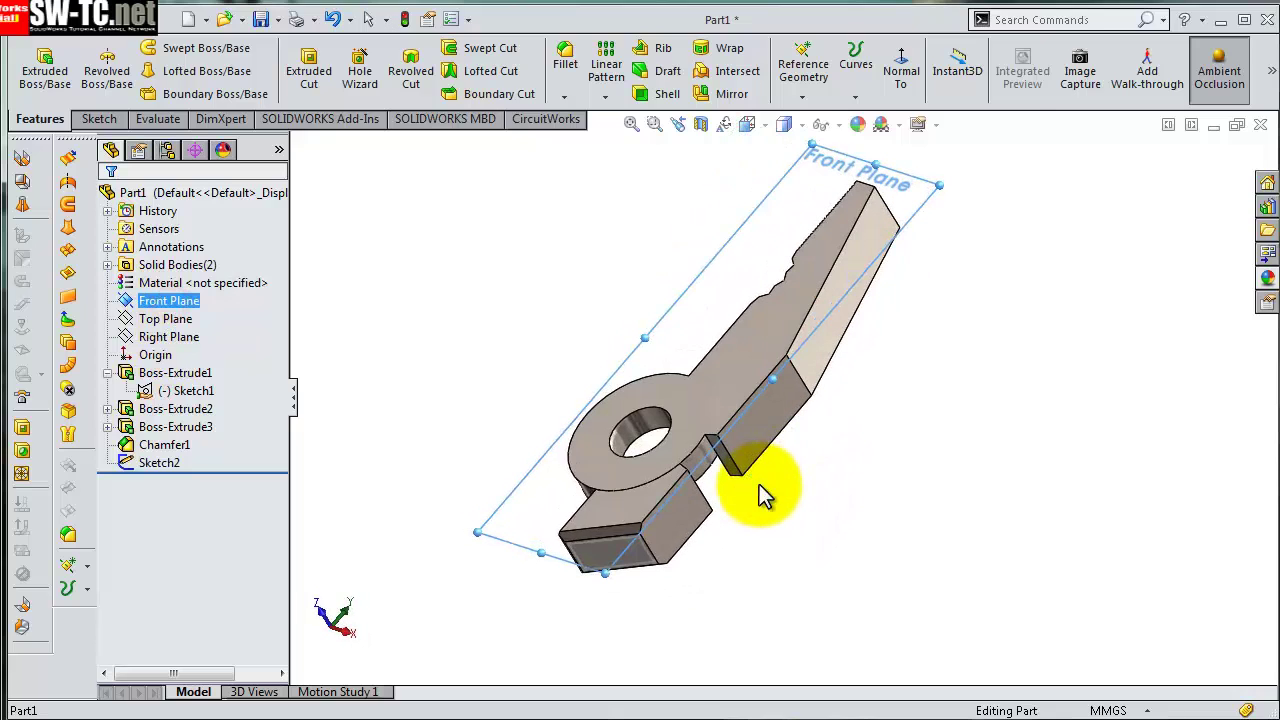
pyautogui.click(612, 508)
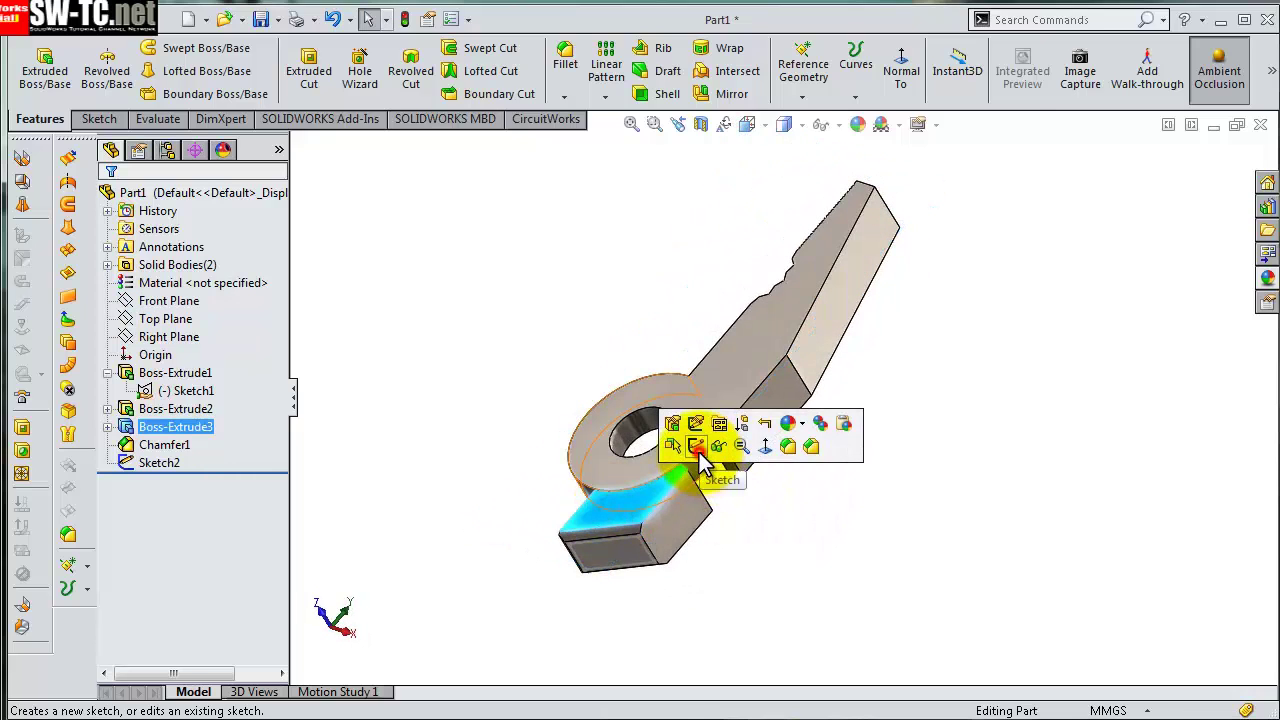
pyautogui.click(697, 447)
pyautogui.click(822, 80)
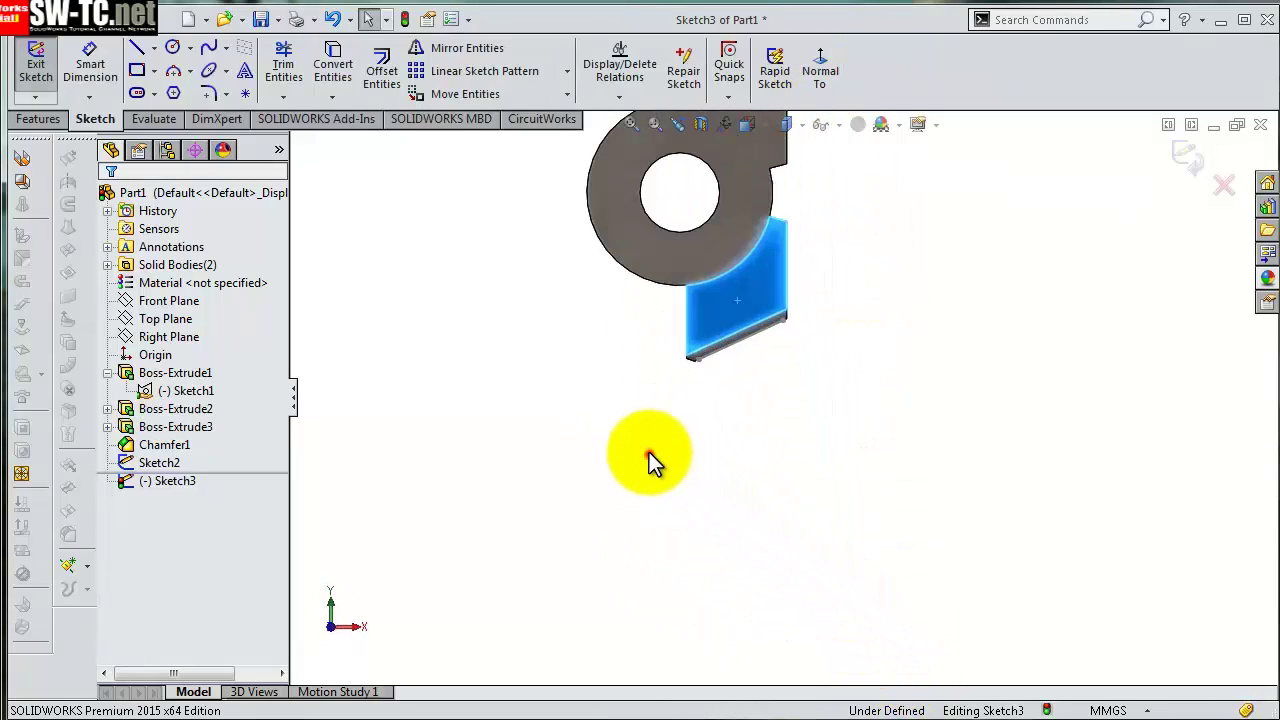
# - Draw a vertical centerline down from the block's corner, with a short line at its bottom end
pyautogui.click(649, 452)
pyautogui.click(155, 48)
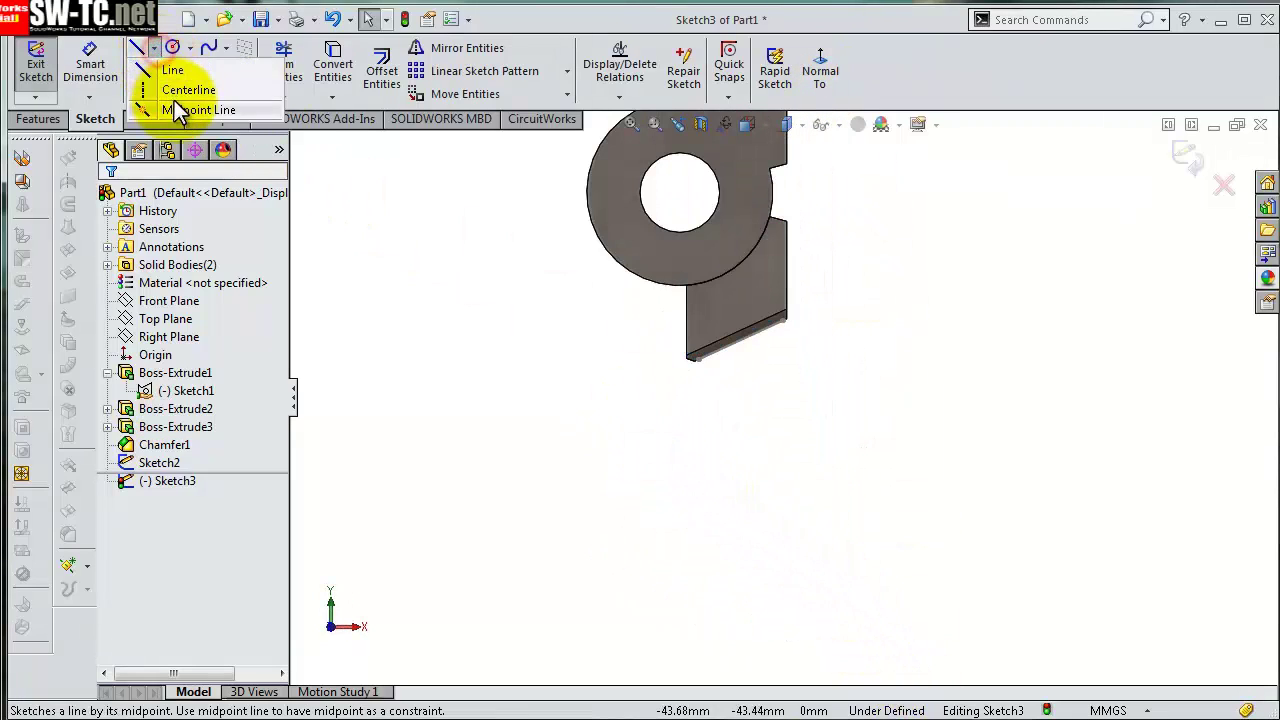
pyautogui.click(180, 88)
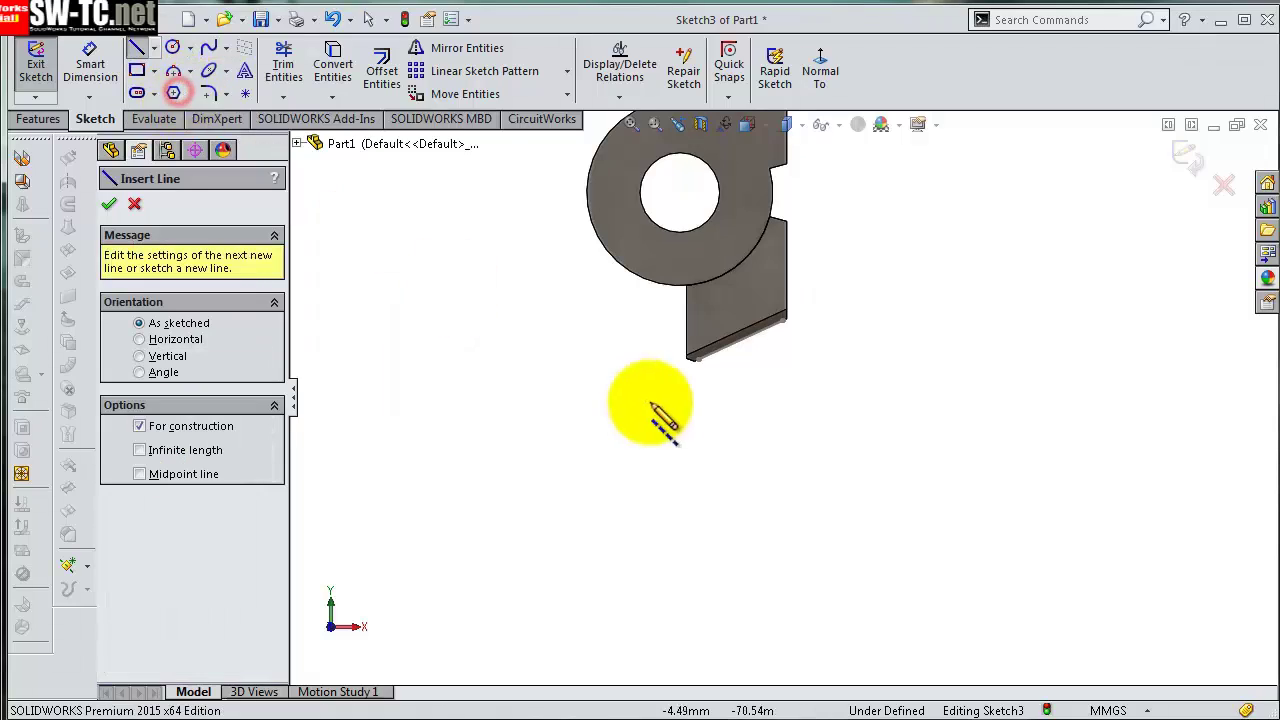
pyautogui.click(686, 360)
pyautogui.scroll(3, 714, 571)
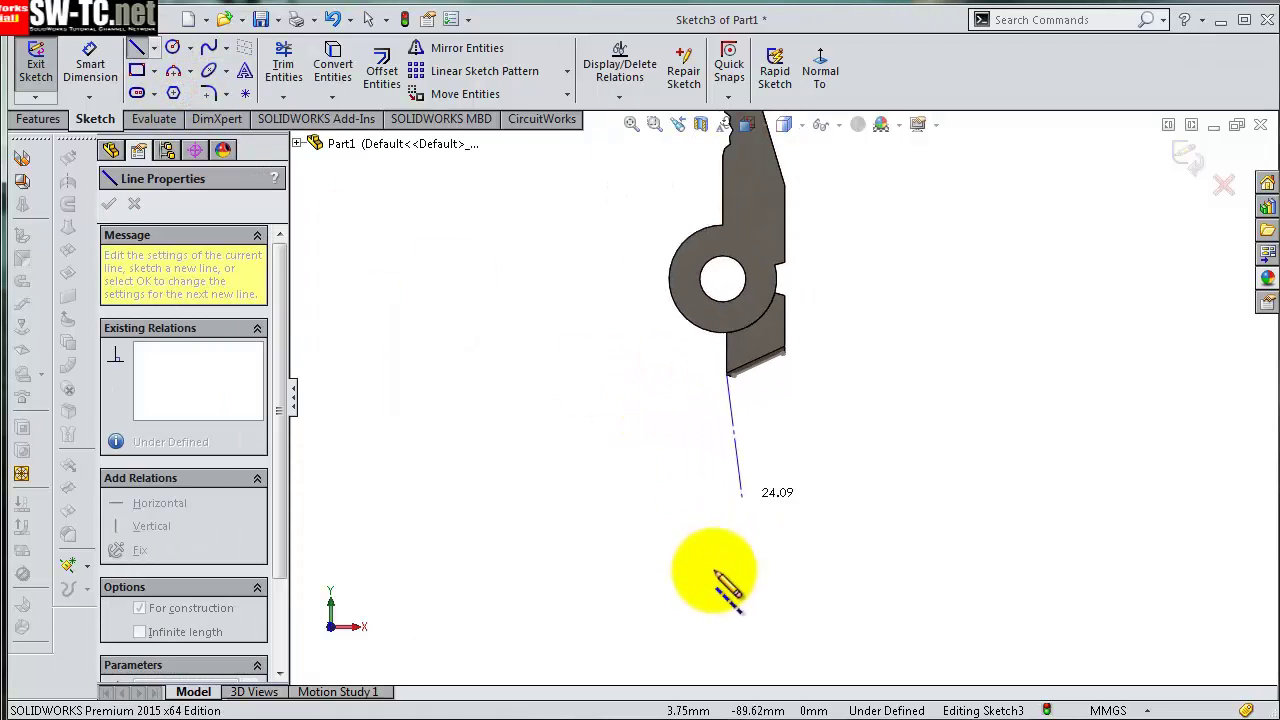
pyautogui.click(727, 634)
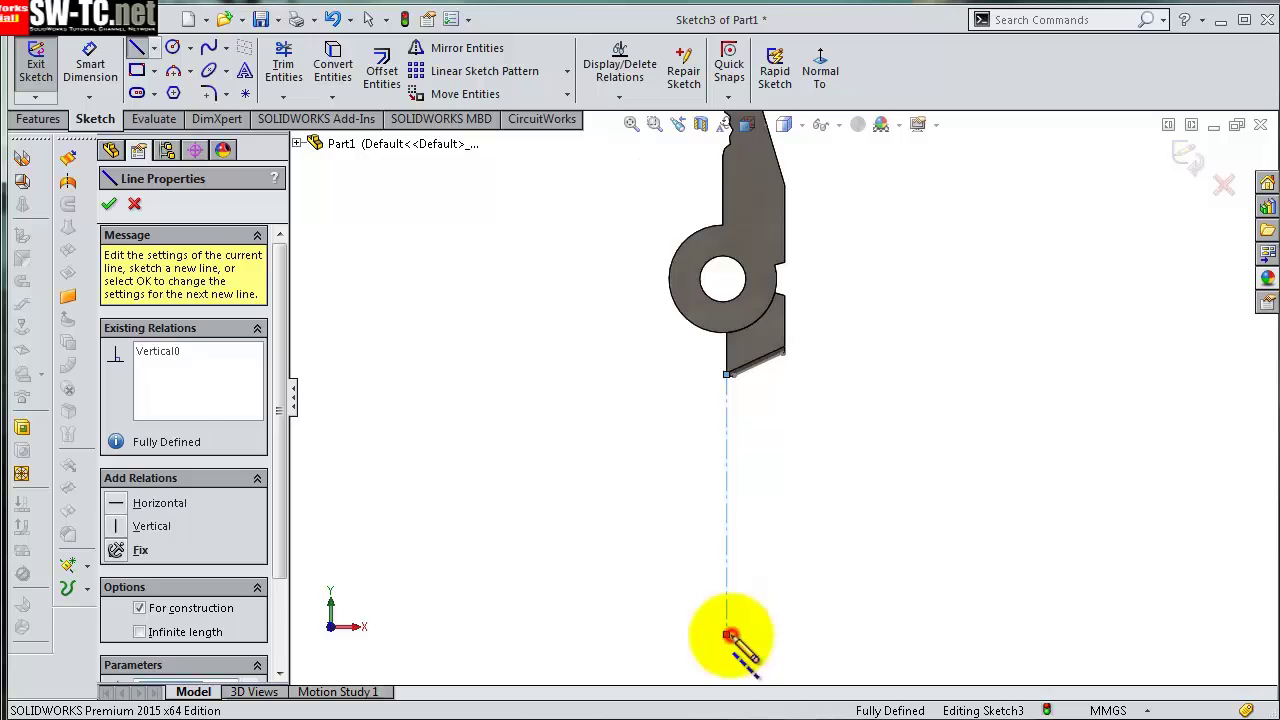
pyautogui.doubleClick(778, 655)
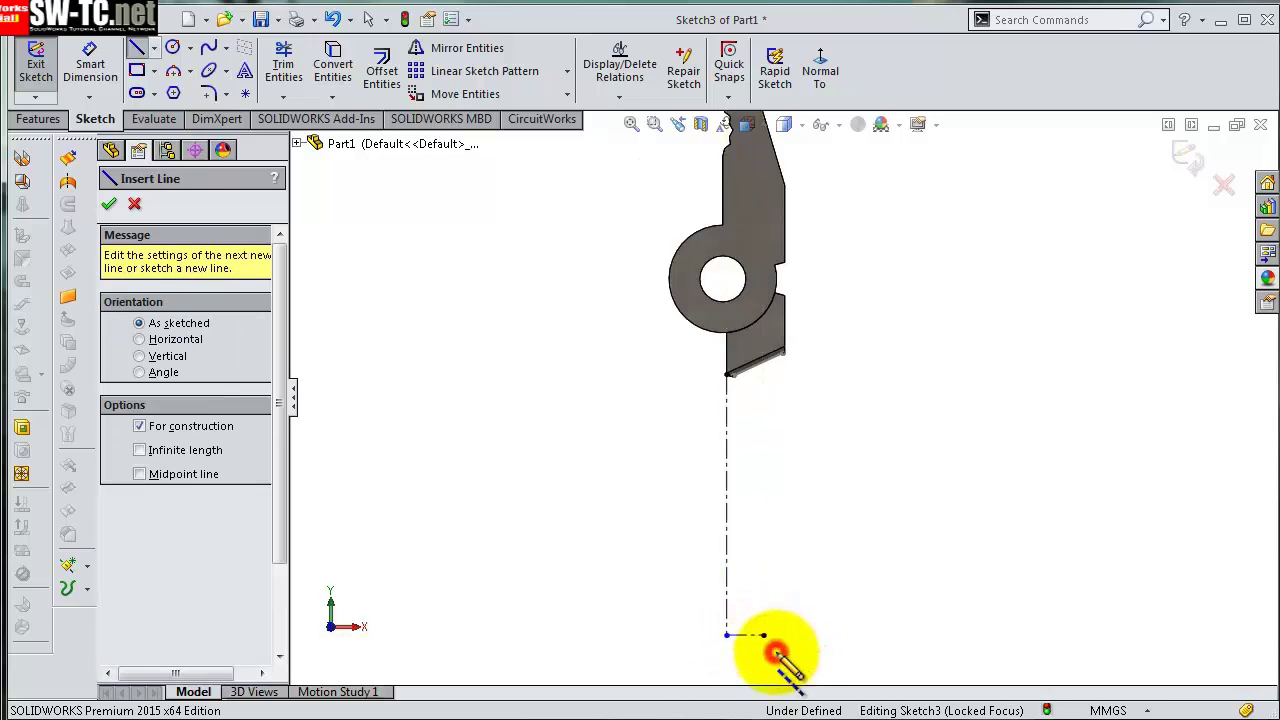
# - Dimension the centerline to 115 mm and the short bottom line to 10 mm
pyautogui.press('s')
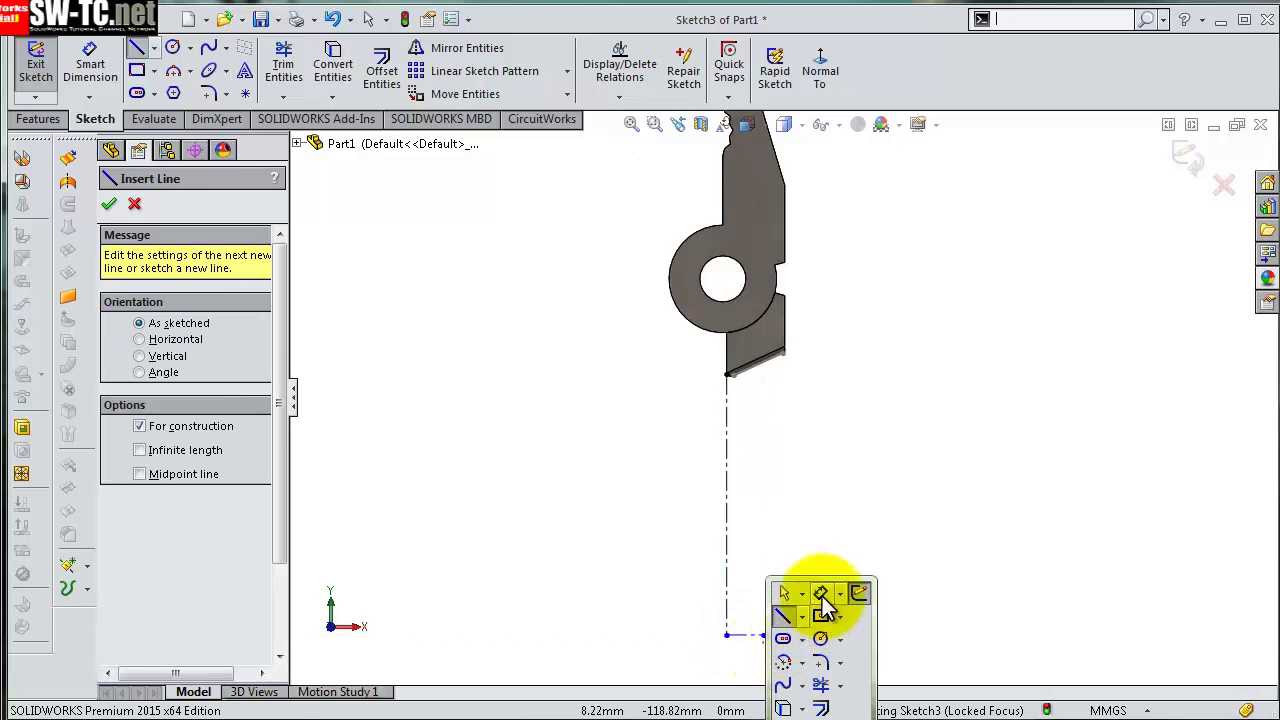
pyautogui.click(821, 596)
pyautogui.click(728, 565)
pyautogui.click(700, 548)
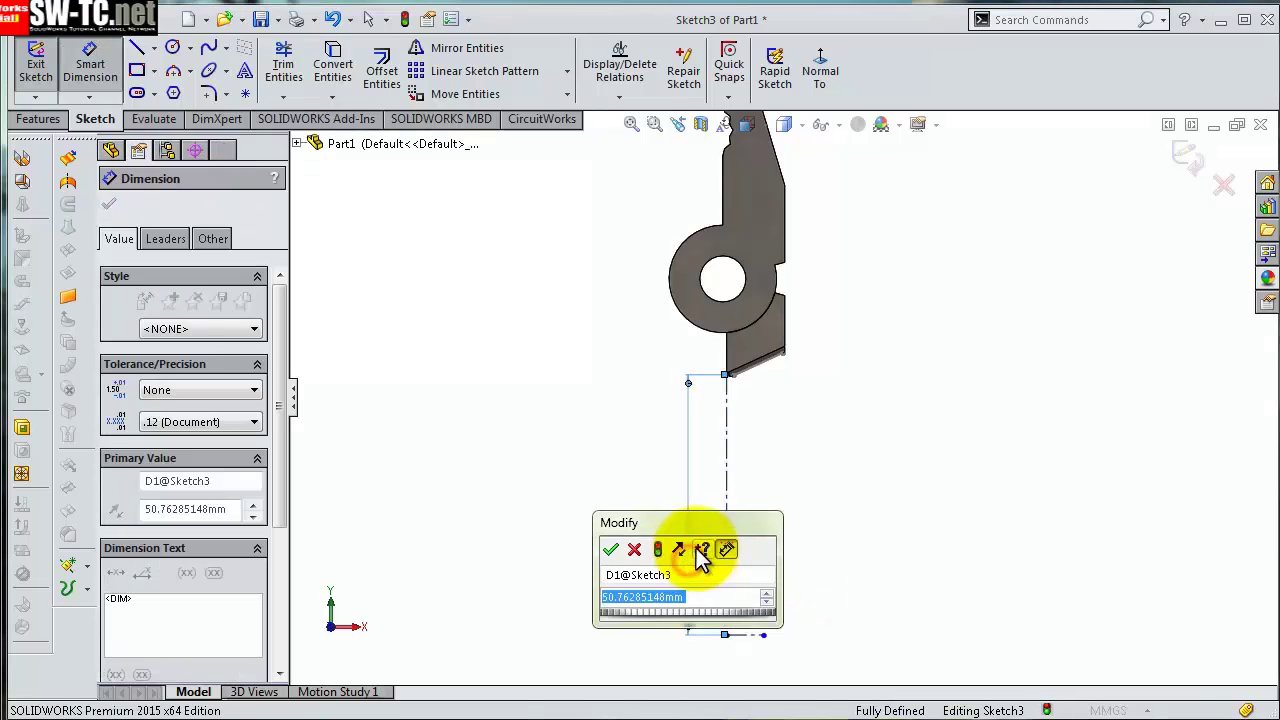
pyautogui.write('115')
pyautogui.press('Return')
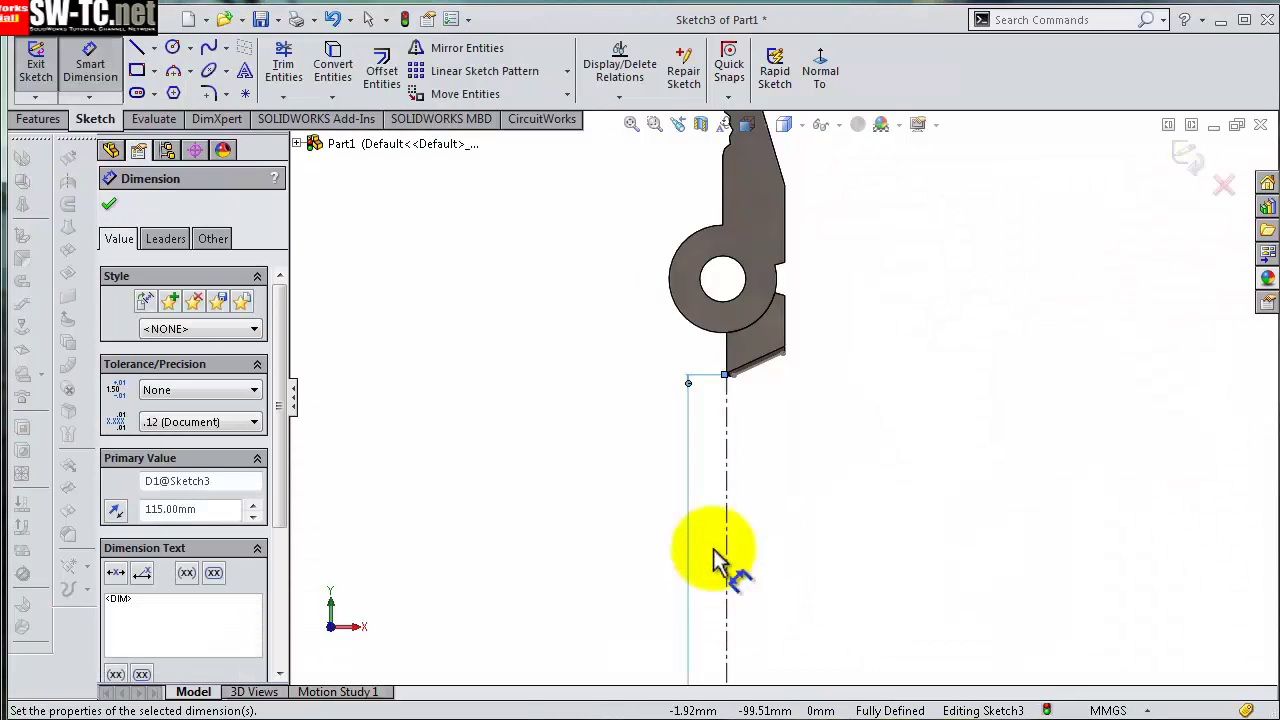
pyautogui.scroll(5, 843, 530)
pyautogui.scroll(-3, 843, 524)
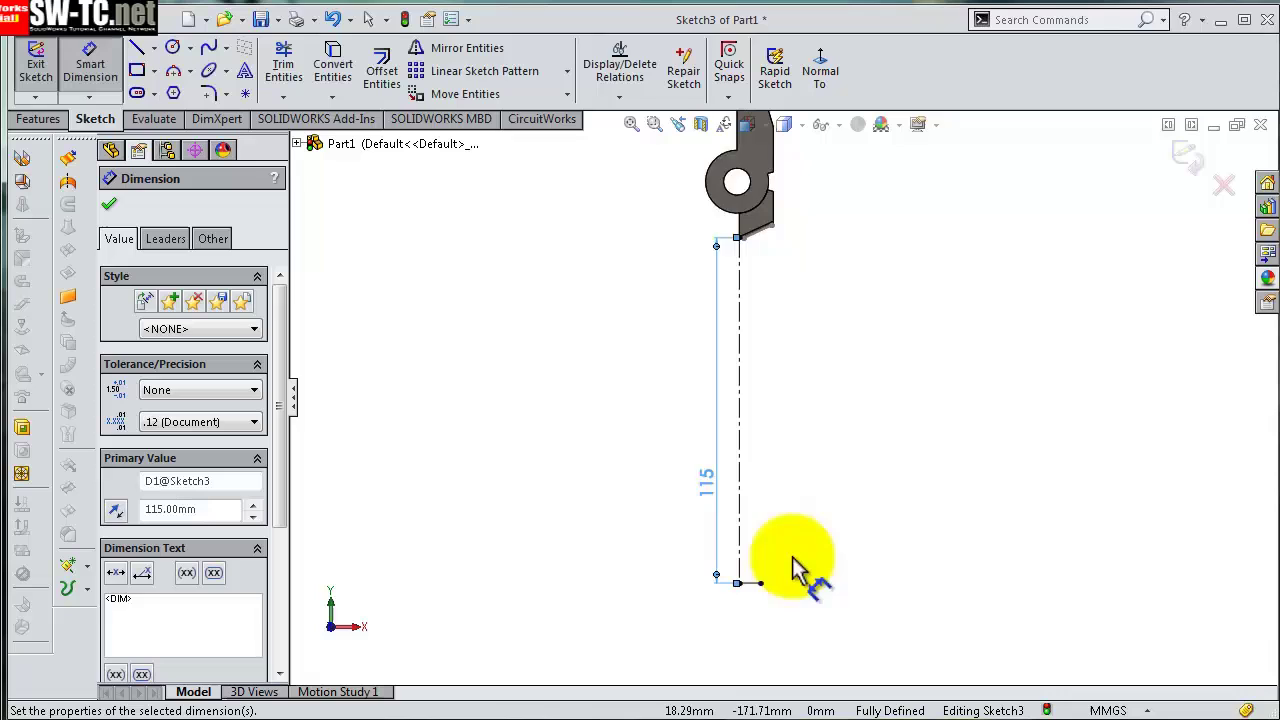
pyautogui.click(752, 602)
pyautogui.click(755, 615)
pyautogui.write('10')
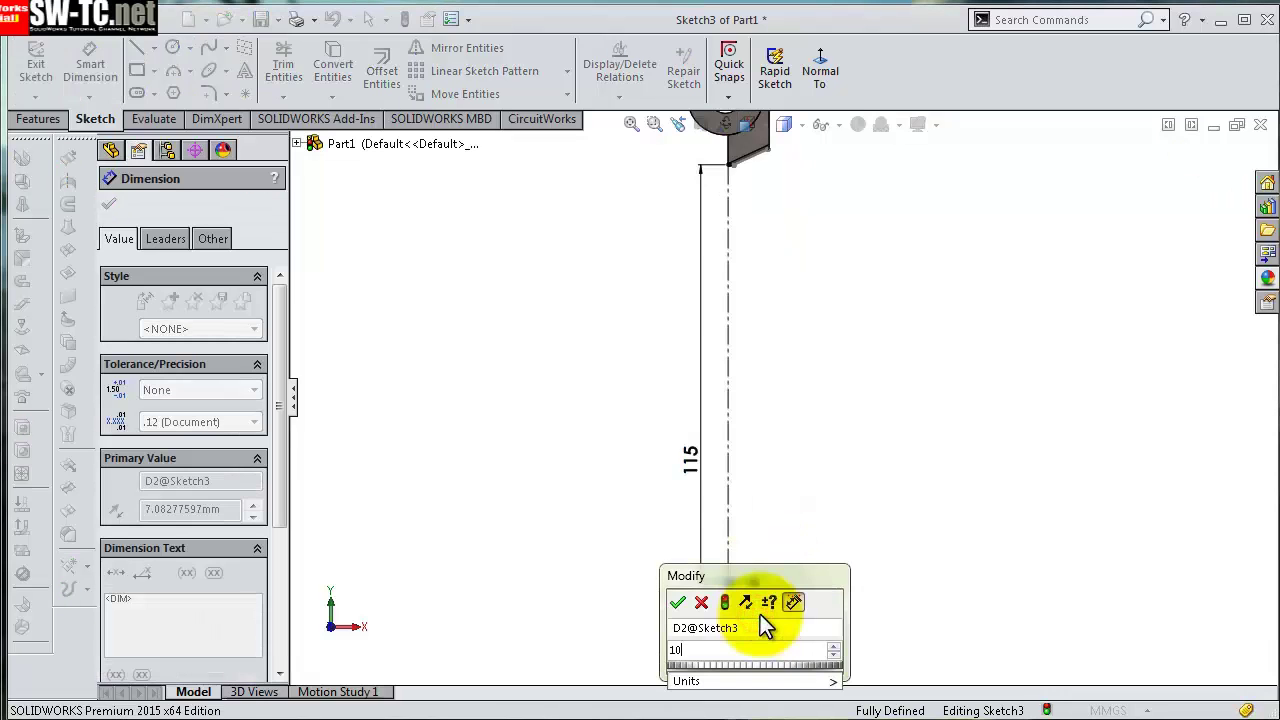
pyautogui.press('Return')
pyautogui.click(845, 558)
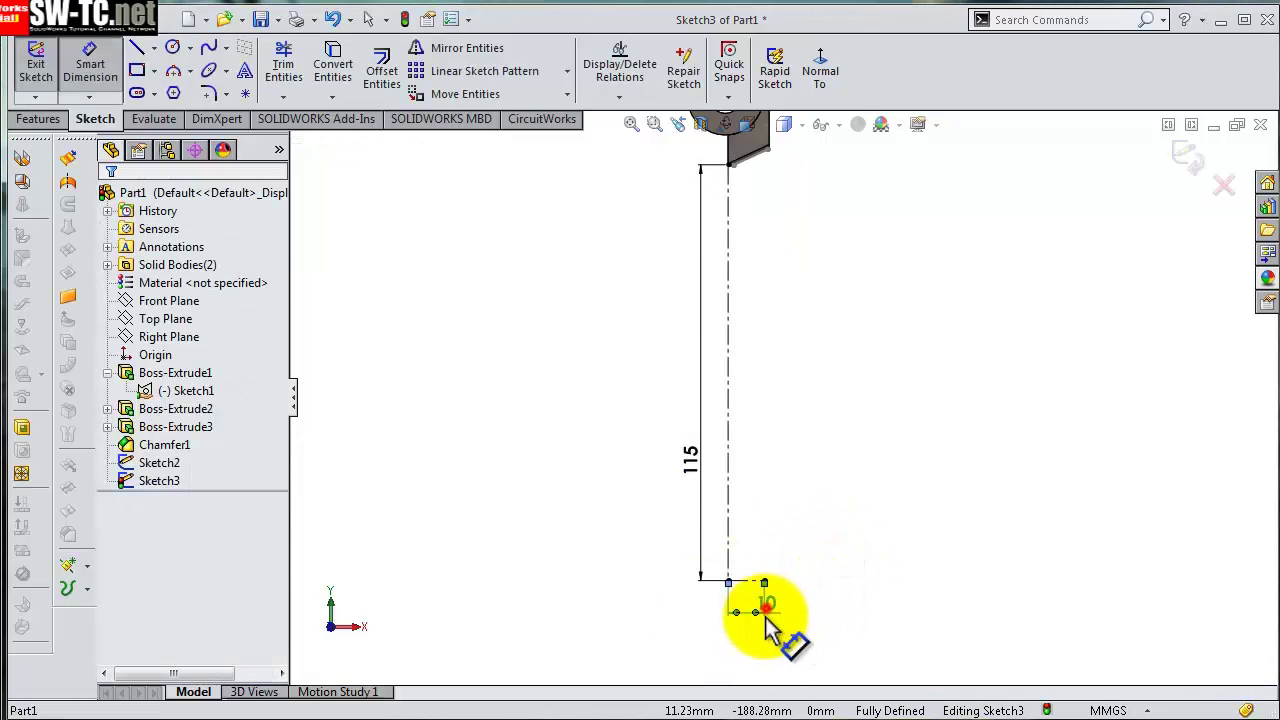
pyautogui.click(752, 620)
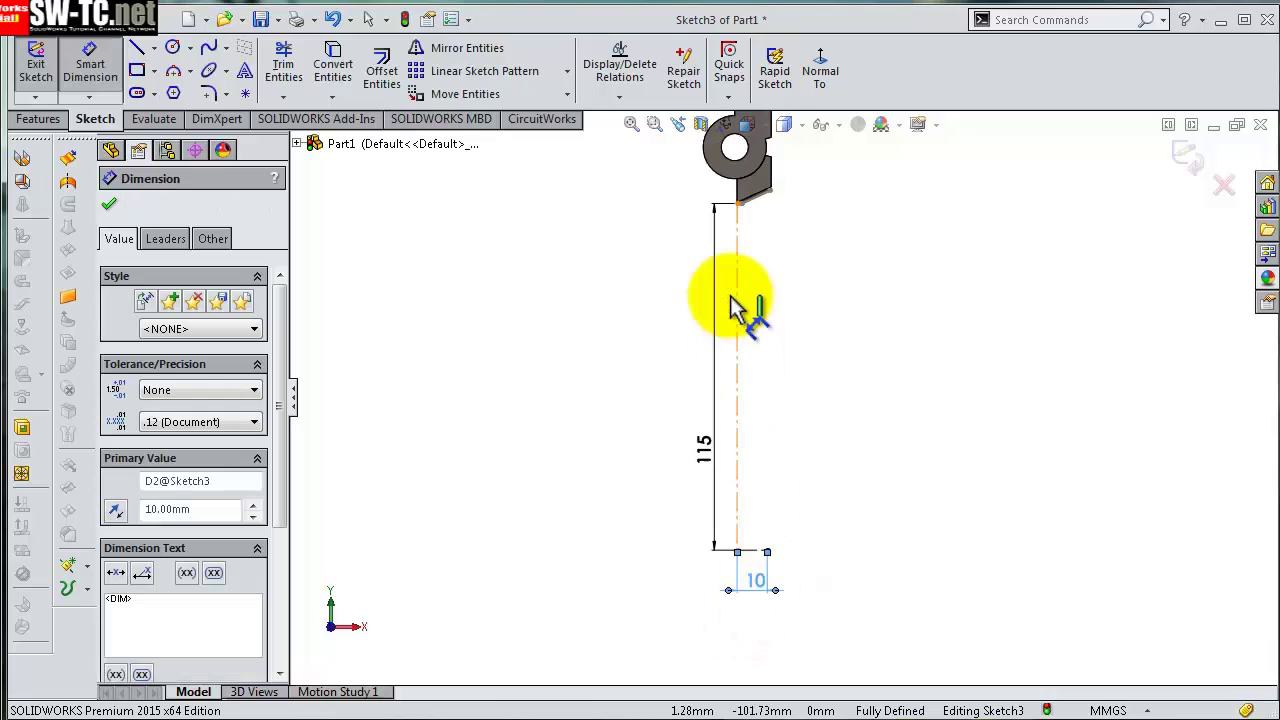
pyautogui.scroll(-3, 760, 270)
pyautogui.scroll(-1, 778, 210)
pyautogui.scroll(-1, 778, 210)
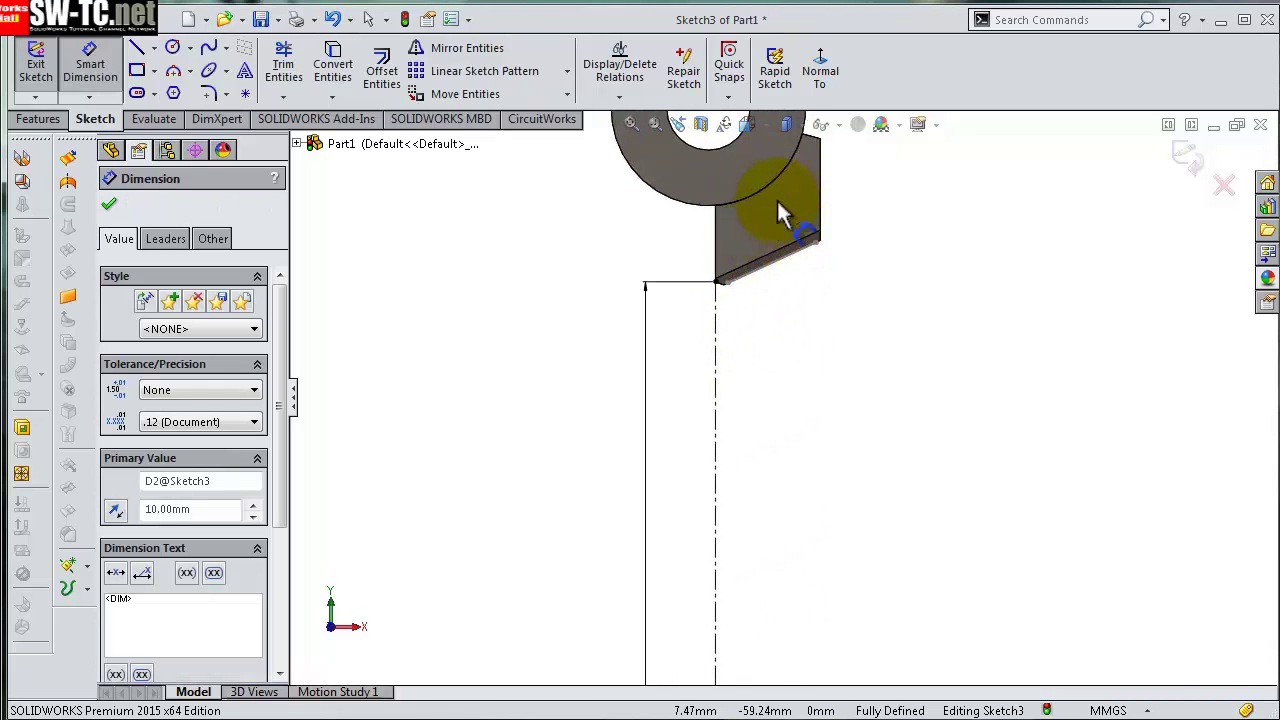
pyautogui.scroll(-1, 1077, 240)
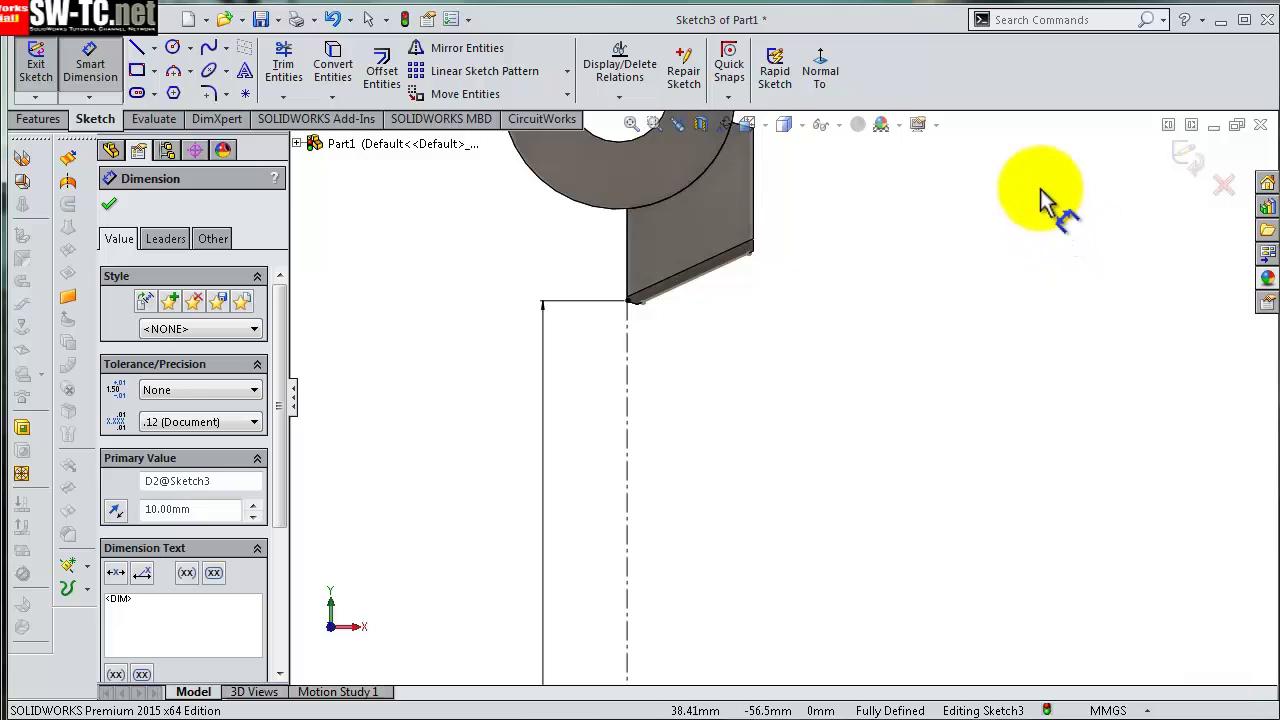
pyautogui.scroll(-1, 1040, 195)
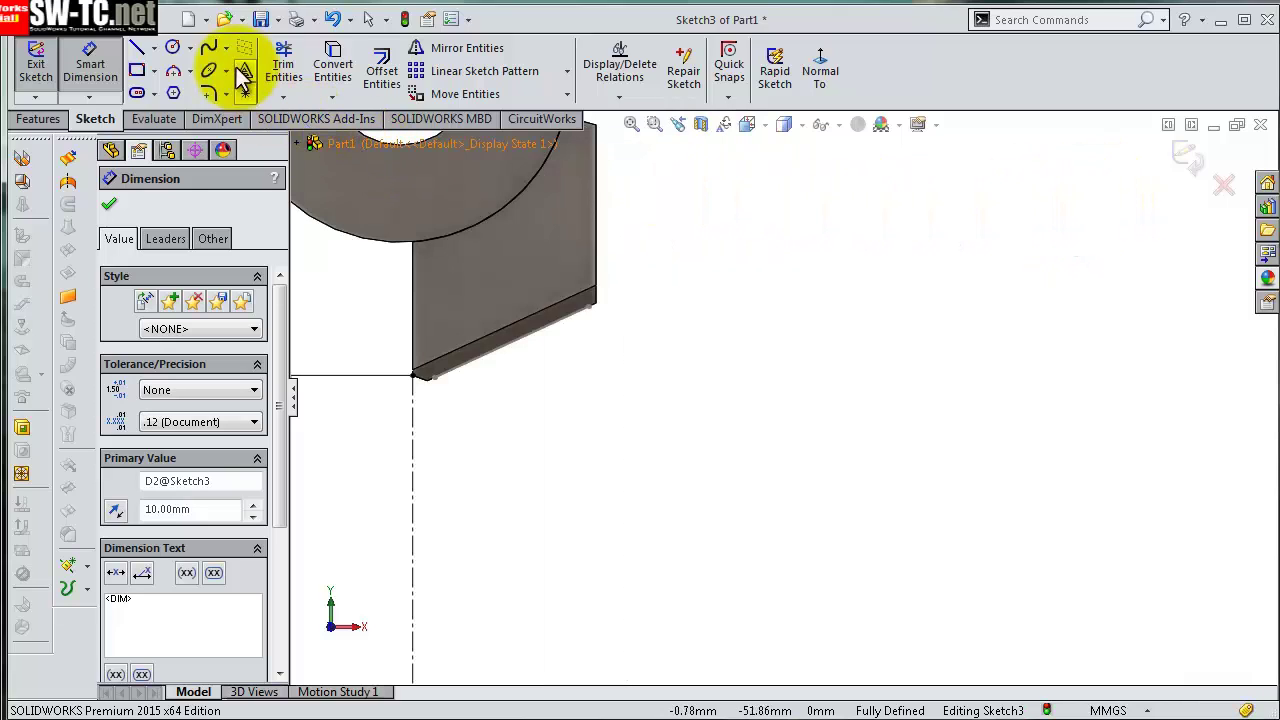
# - Draw a spline from the block's corner down to the end of the 10 mm line
pyautogui.click(207, 50)
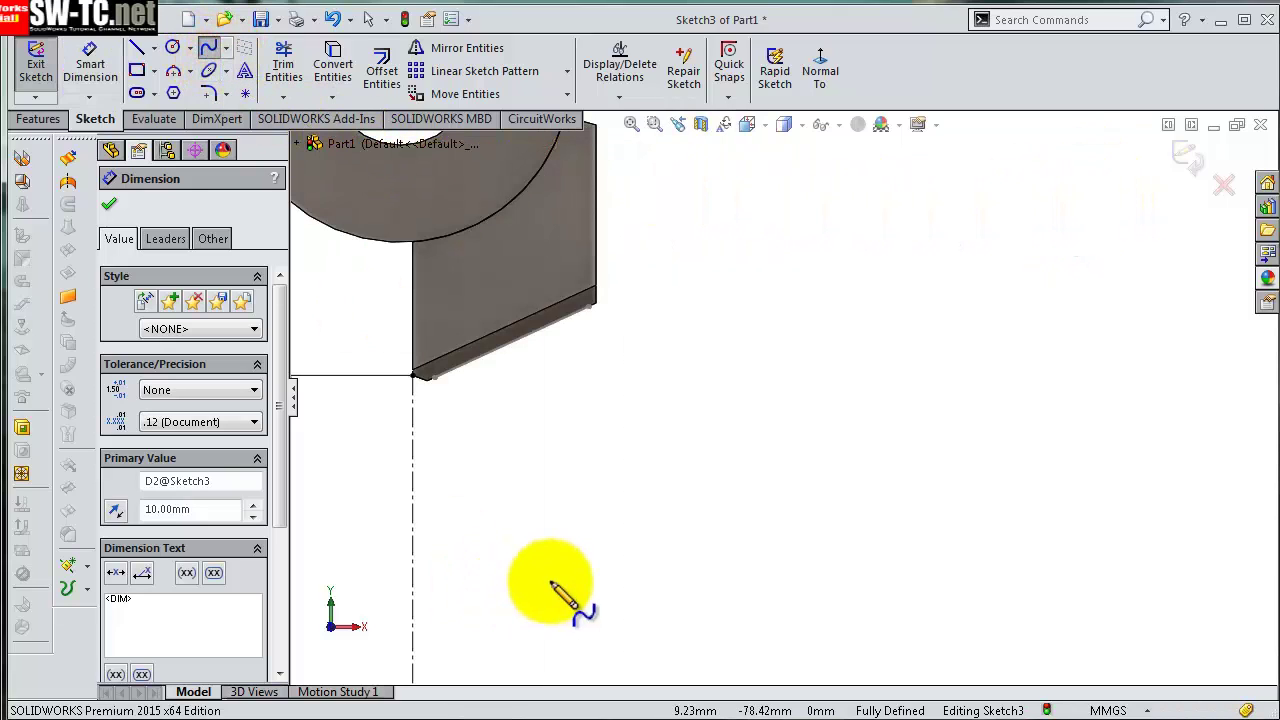
pyautogui.scroll(-1, 535, 530)
pyautogui.scroll(-1, 470, 400)
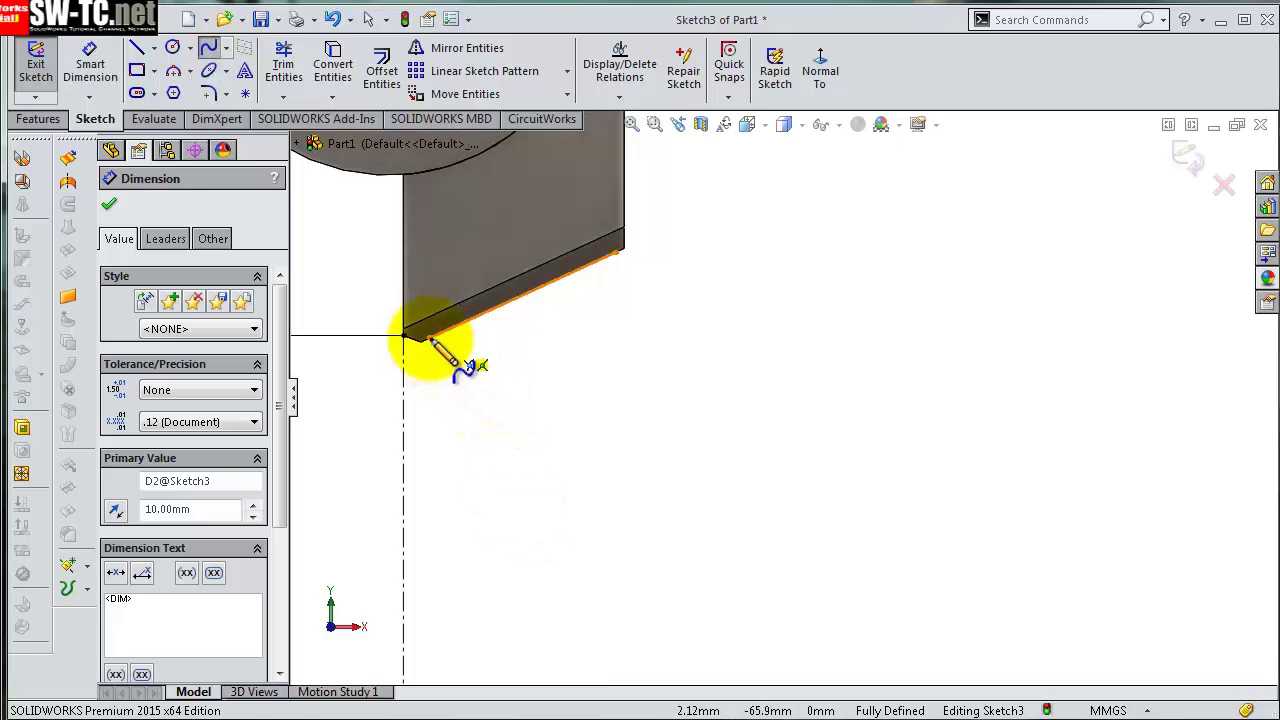
pyautogui.click(428, 338)
pyautogui.scroll(3, 600, 400)
pyautogui.scroll(2, 722, 492)
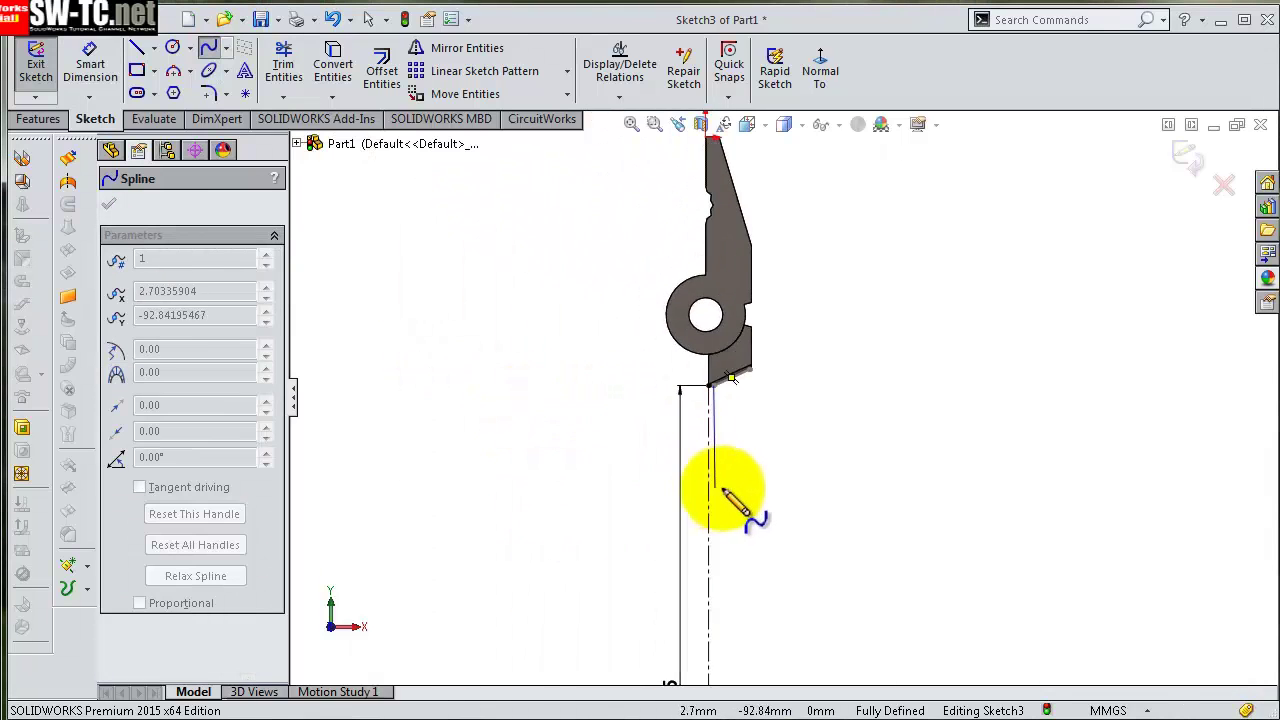
pyautogui.scroll(2, 794, 537)
pyautogui.scroll(-3, 829, 537)
pyautogui.scroll(-3, 740, 563)
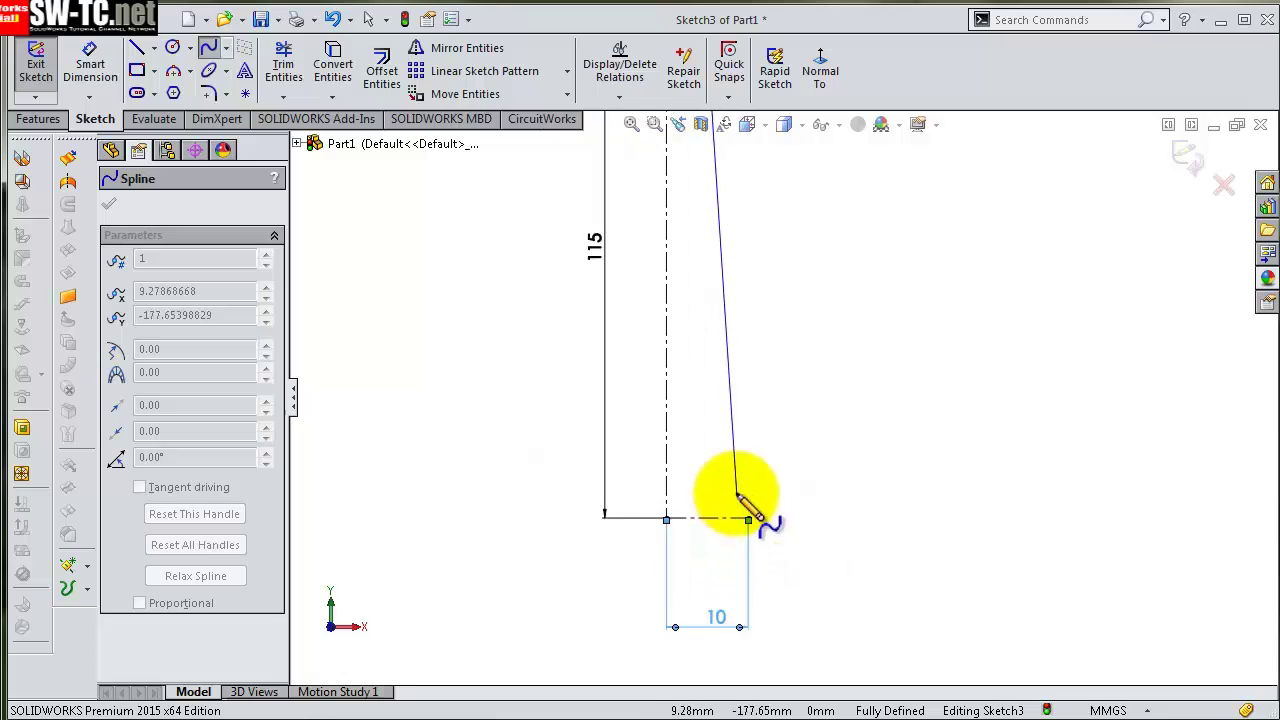
pyautogui.scroll(-5, 738, 495)
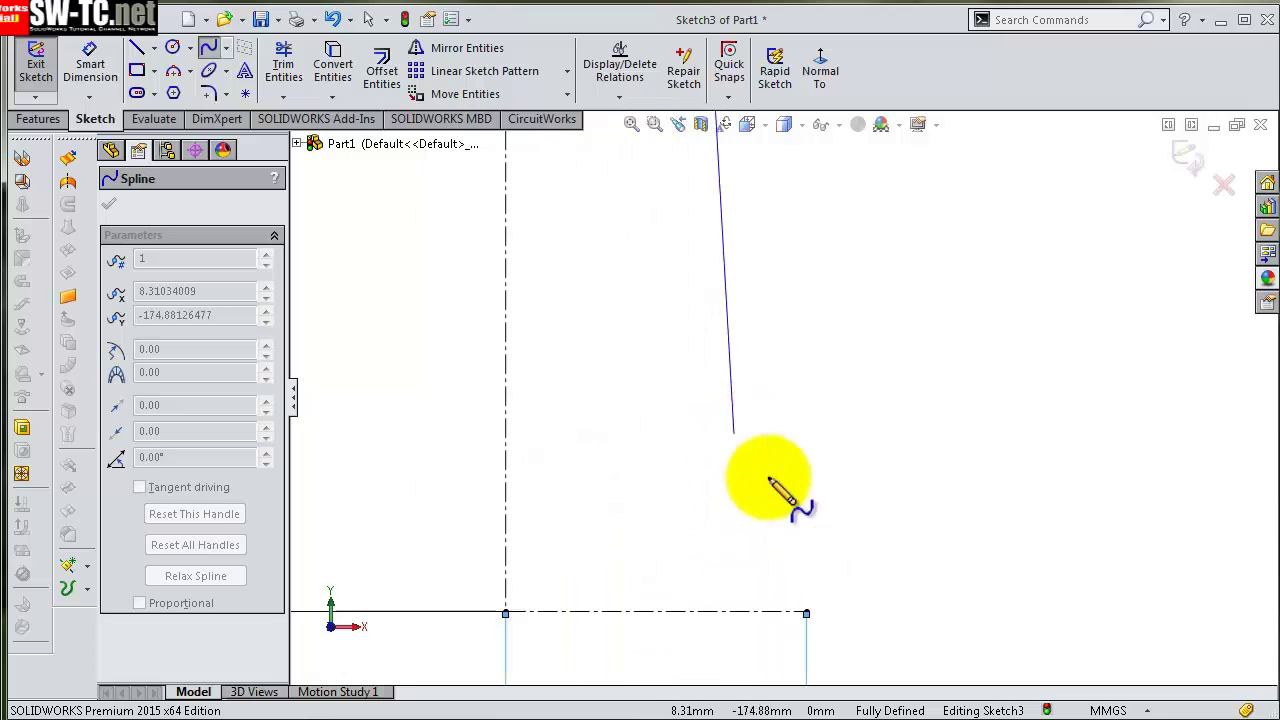
pyautogui.click(808, 612)
pyautogui.rightClick(833, 613)
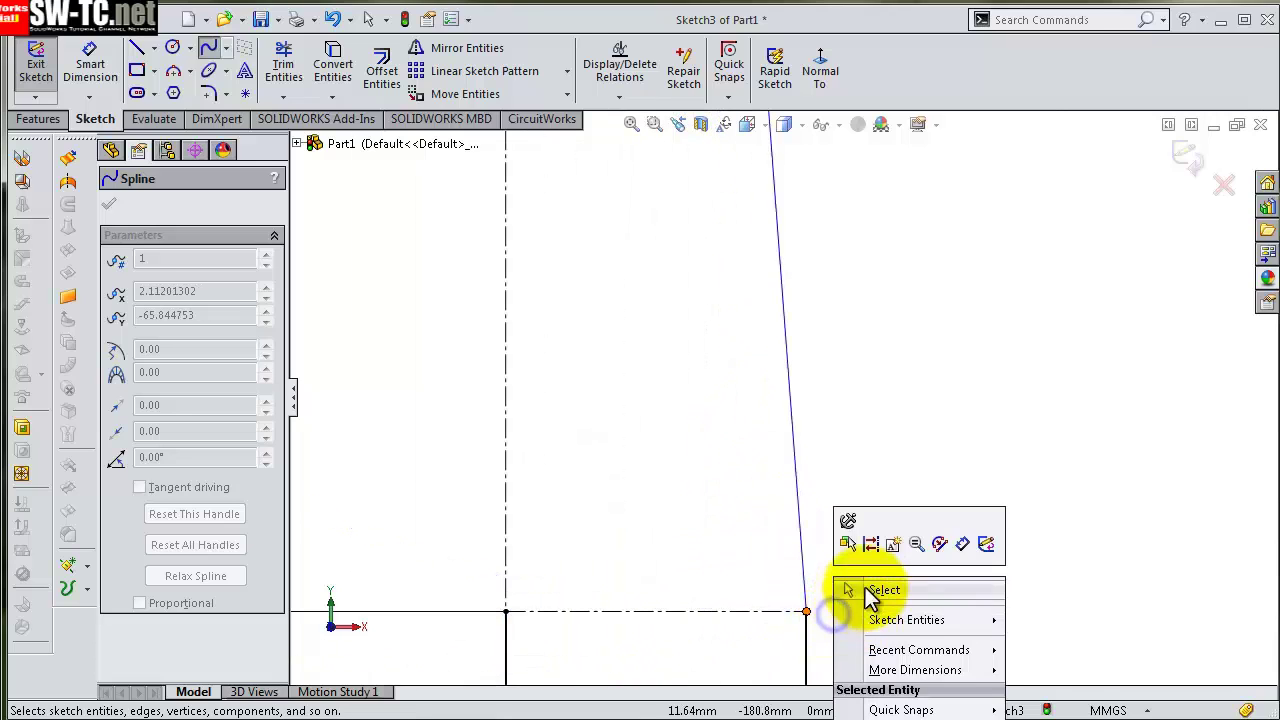
pyautogui.click(866, 589)
# - Bend the spline by tilting its tangent handle, then switch to Smart Dimension
pyautogui.click(798, 532)
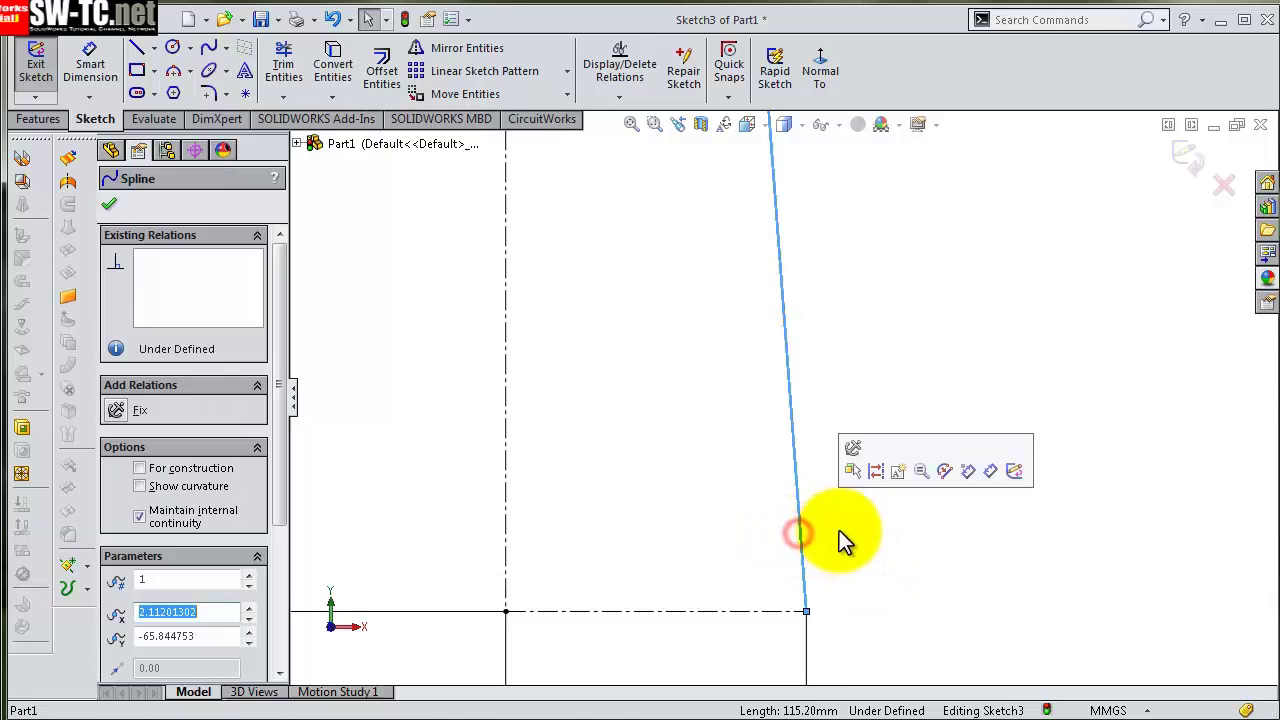
pyautogui.click(752, 526)
pyautogui.scroll(3, 833, 478)
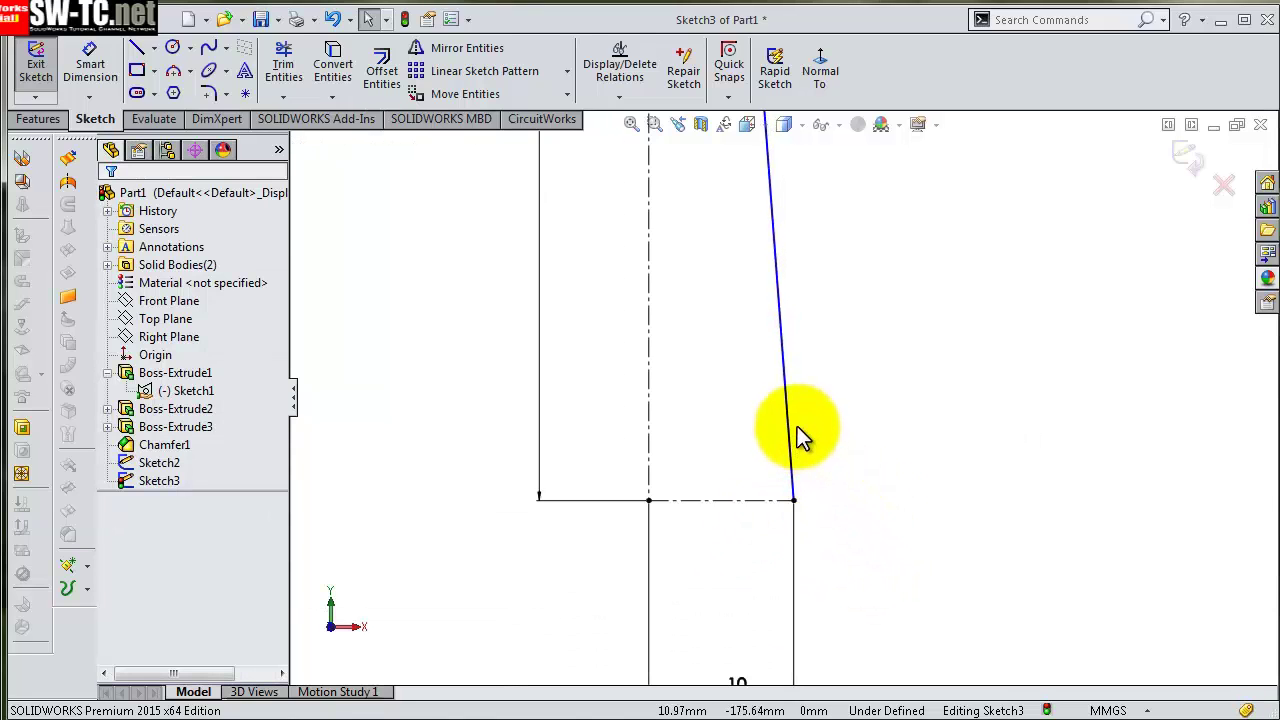
pyautogui.scroll(2, 797, 426)
pyautogui.scroll(-2, 853, 356)
pyautogui.scroll(3, 790, 310)
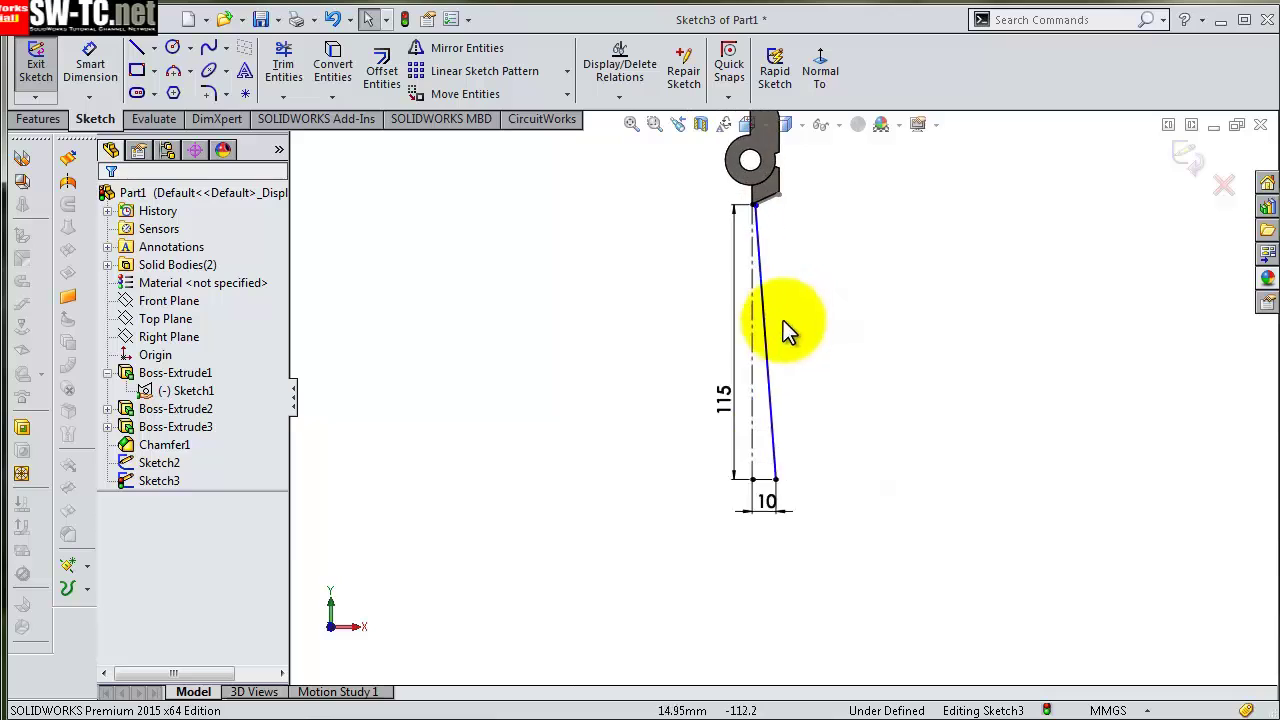
pyautogui.scroll(-1, 783, 320)
pyautogui.click(765, 348)
pyautogui.scroll(-2, 785, 431)
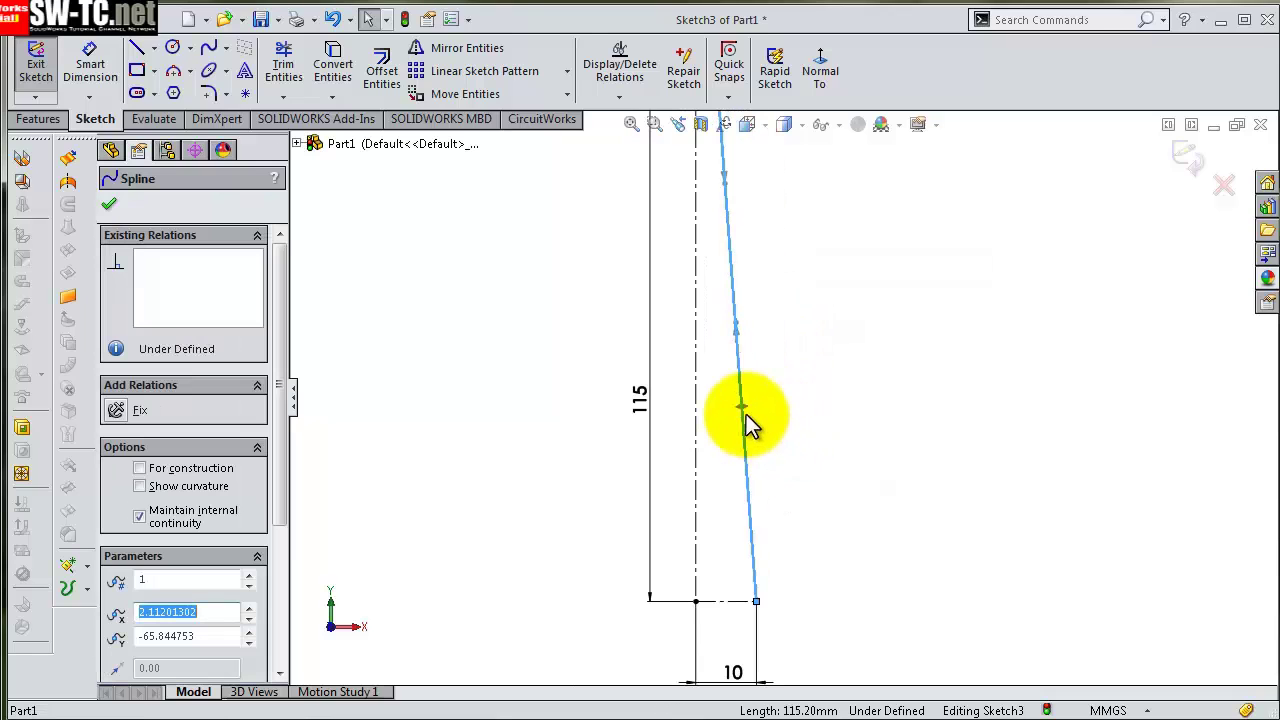
pyautogui.moveTo(746, 414)
pyautogui.mouseDown()
pyautogui.moveTo(757, 458)
pyautogui.moveTo(757, 350)
pyautogui.moveTo(770, 448)
pyautogui.mouseUp()
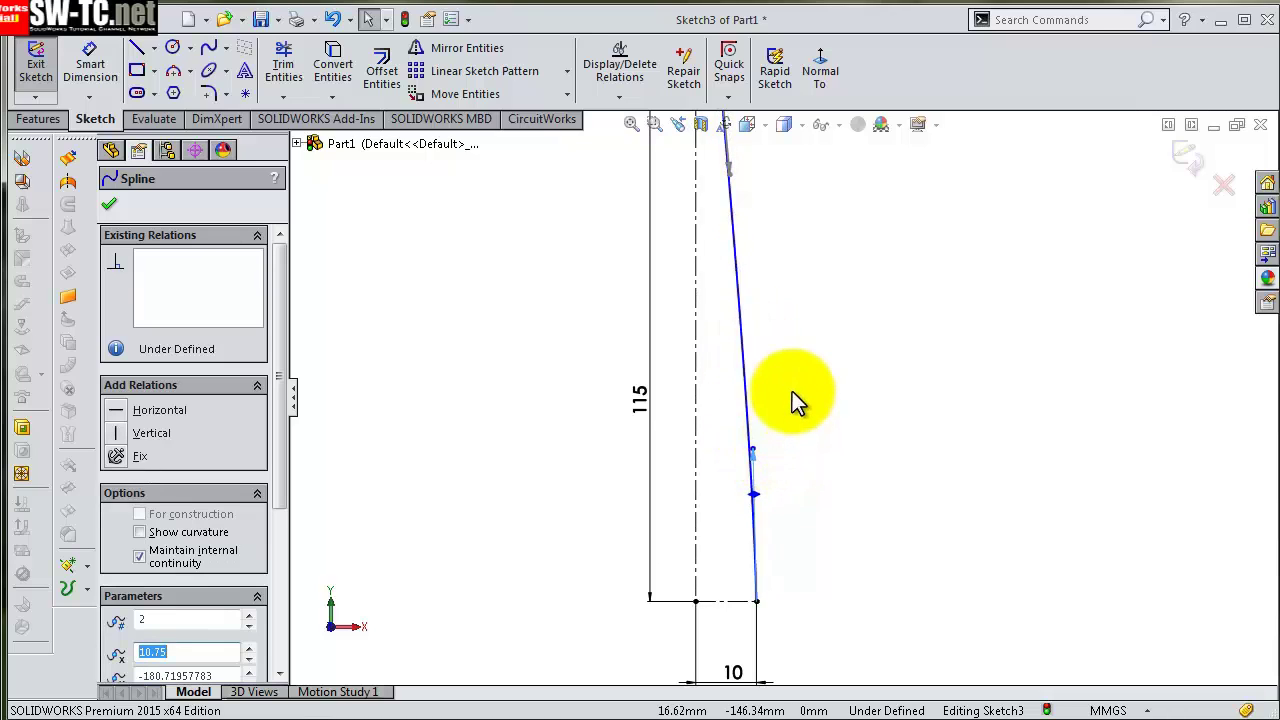
pyautogui.scroll(1, 791, 391)
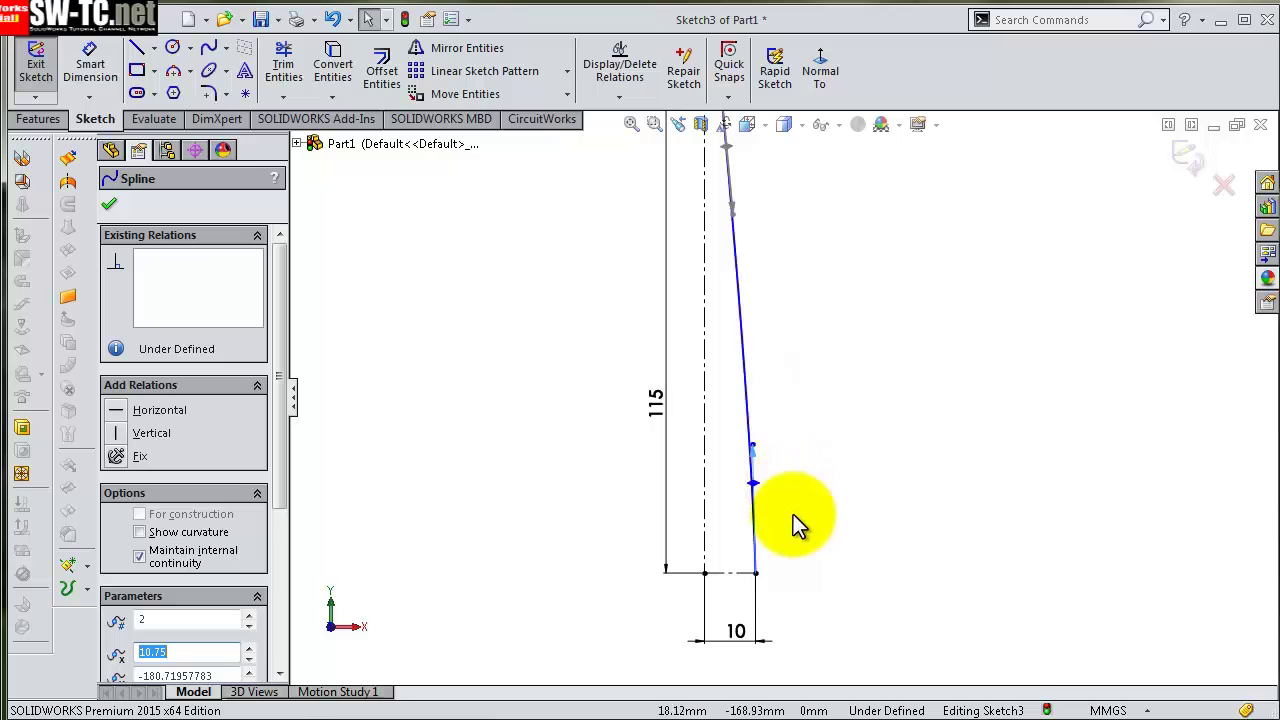
pyautogui.press('s')
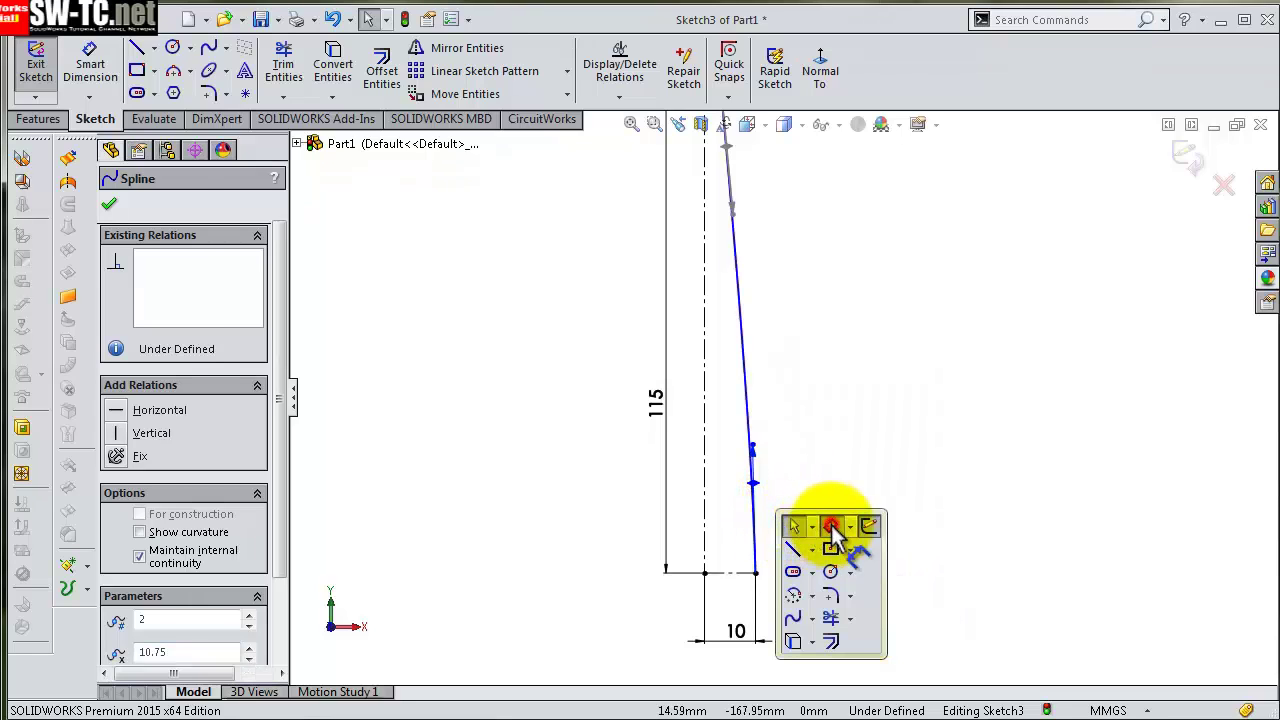
pyautogui.click(831, 527)
pyautogui.scroll(-3, 766, 490)
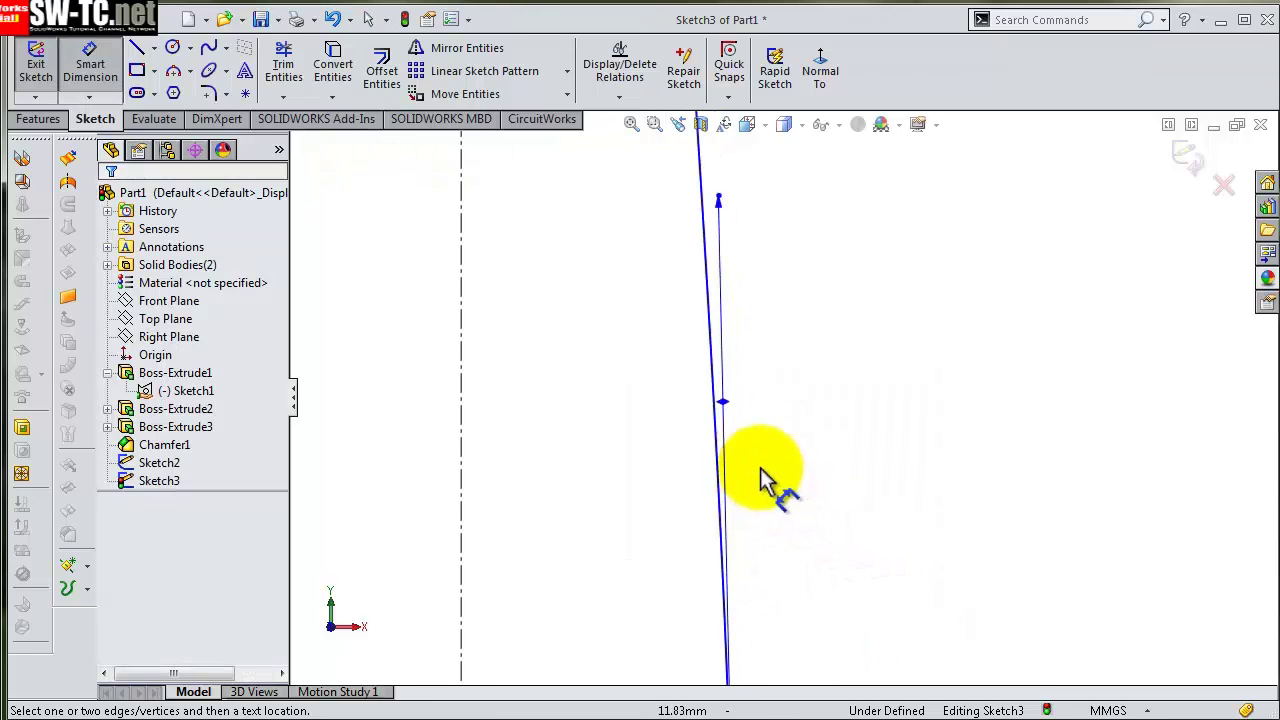
# - Dimension the spline's lower tangent handle to length 100 and an 80° angle from the base line
pyautogui.click(725, 405)
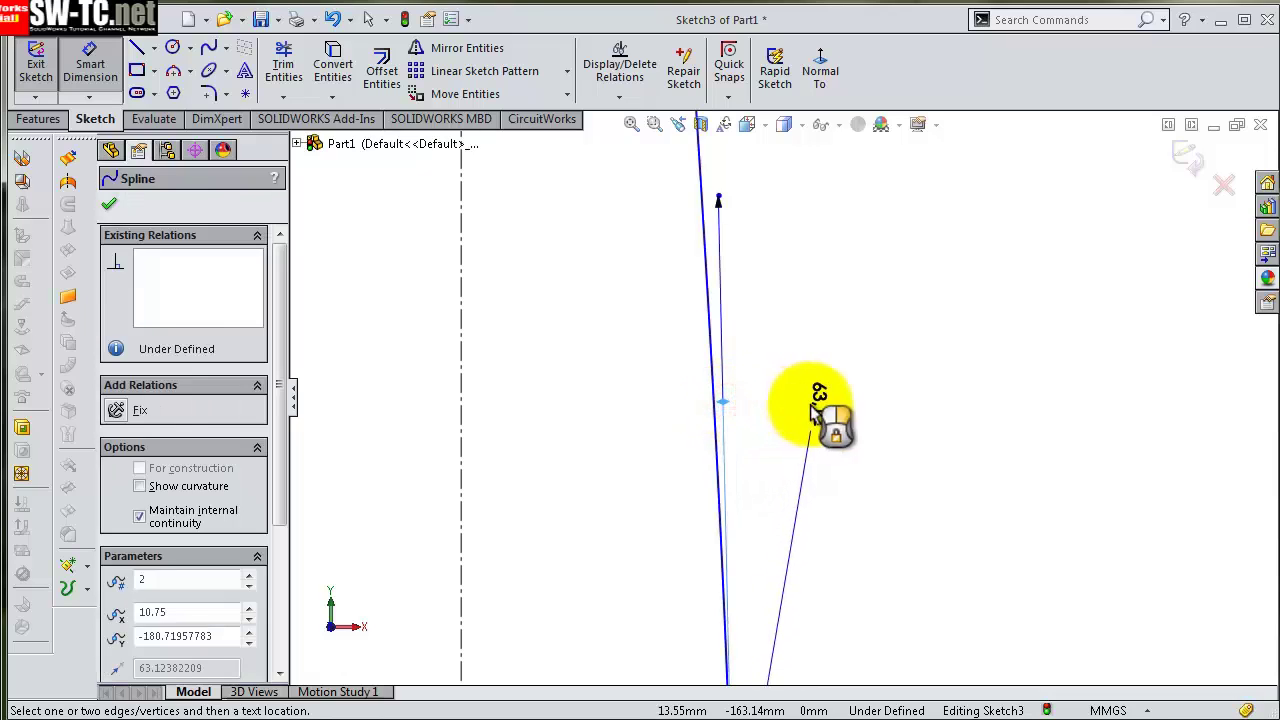
pyautogui.click(850, 405)
pyautogui.write('100')
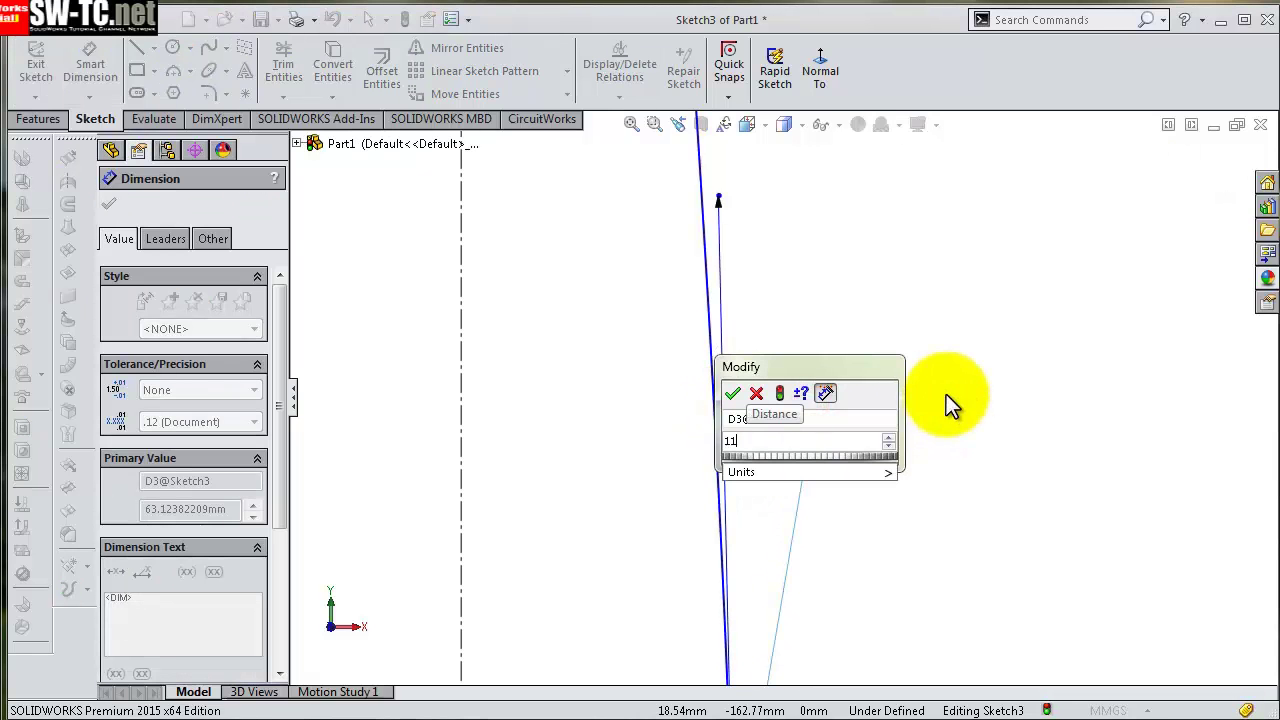
pyautogui.press('Return')
pyautogui.scroll(2, 875, 404)
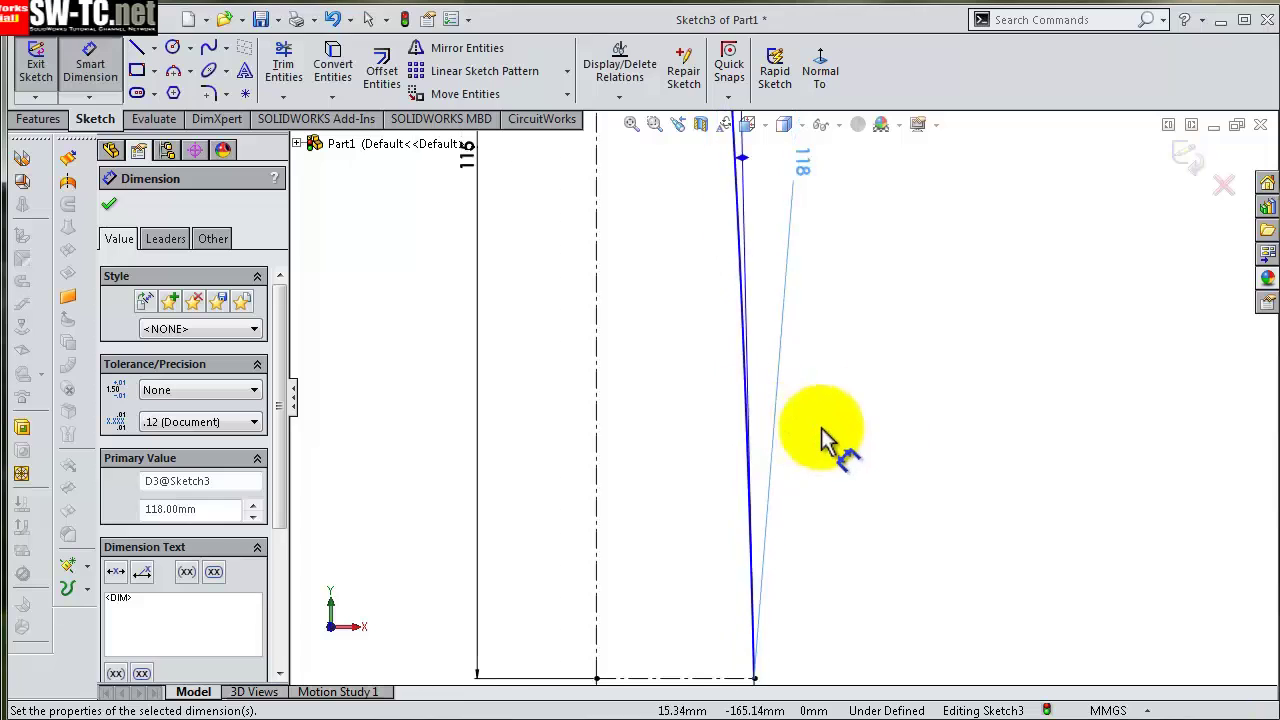
pyautogui.scroll(2, 823, 440)
pyautogui.scroll(-1, 765, 285)
pyautogui.click(752, 268)
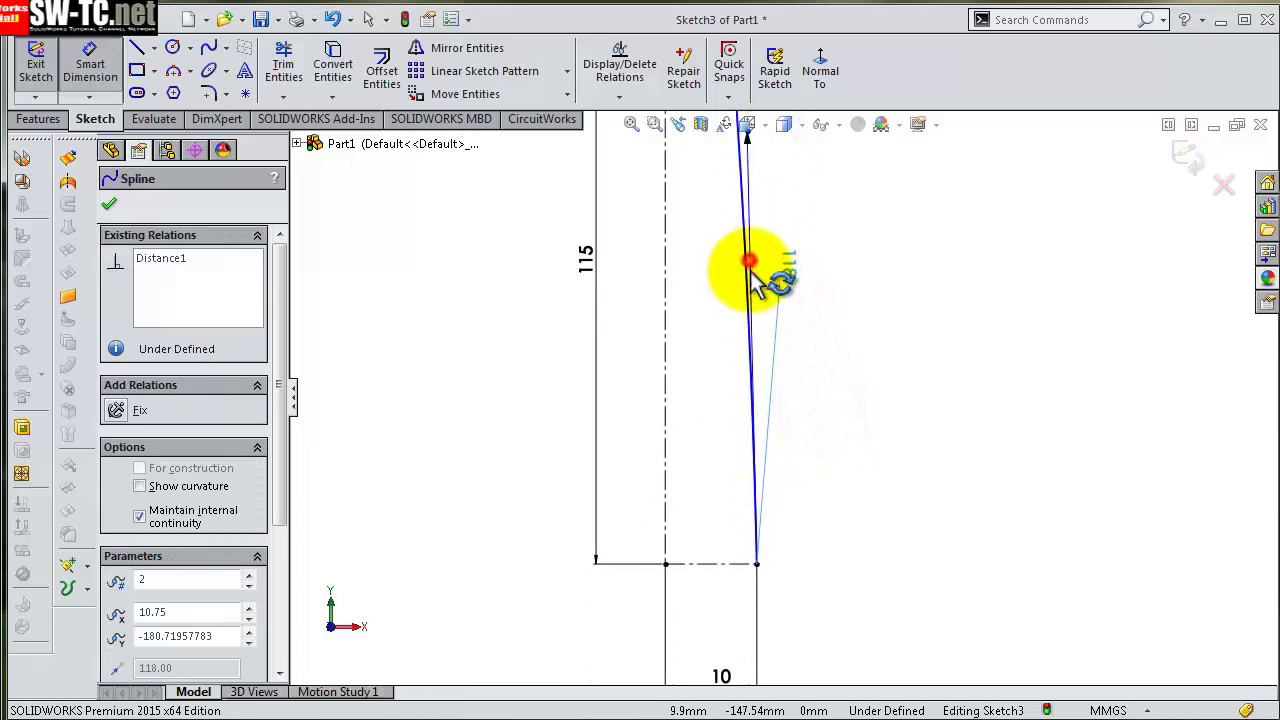
pyautogui.click(708, 565)
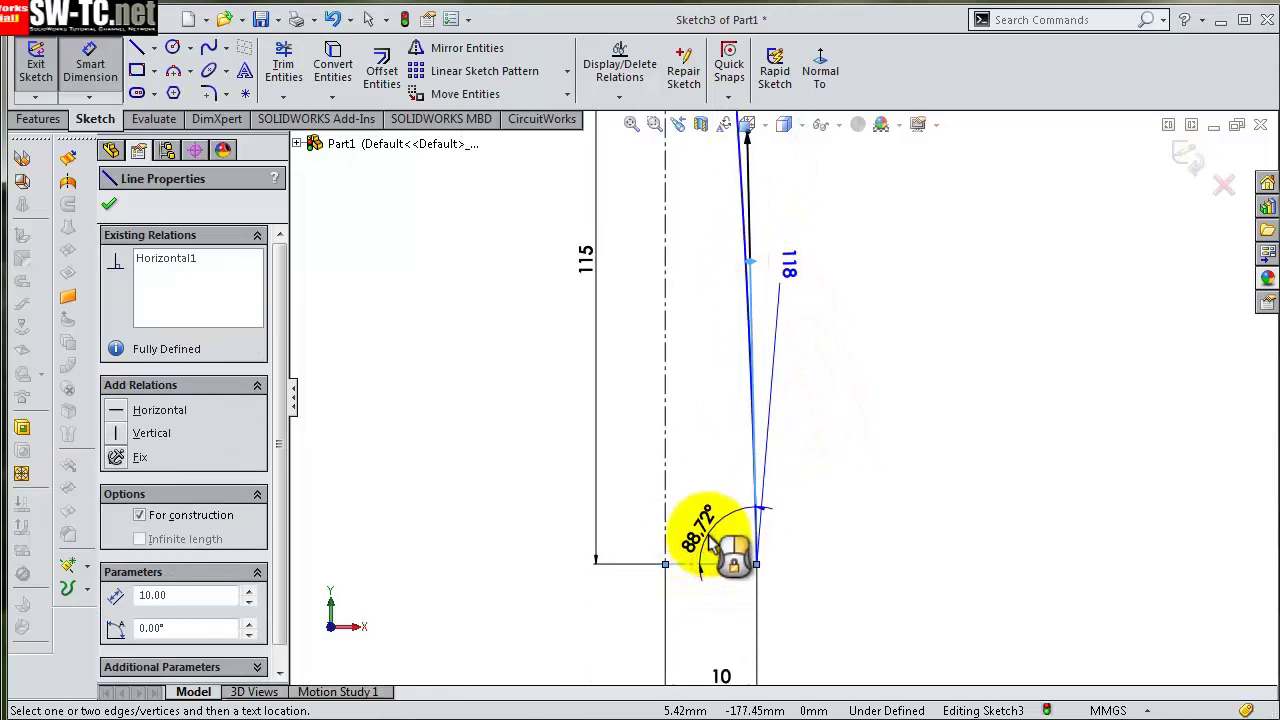
pyautogui.click(708, 536)
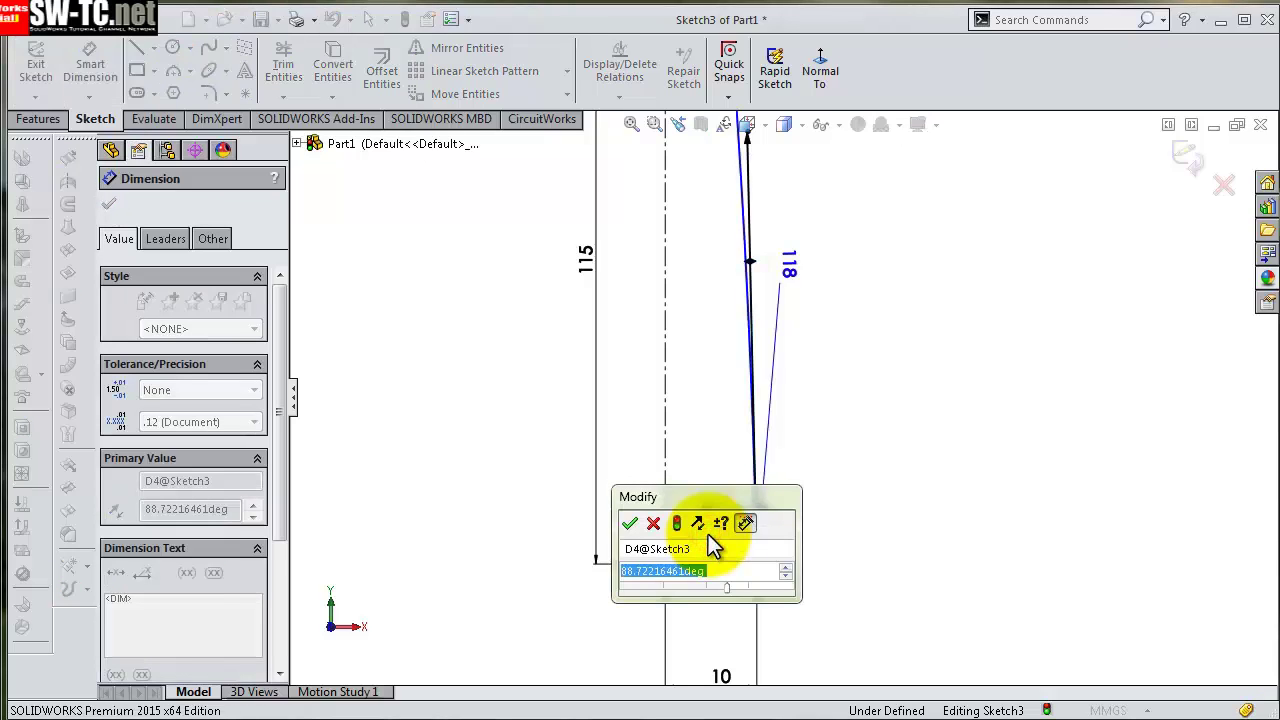
pyautogui.write('80')
pyautogui.press('Return')
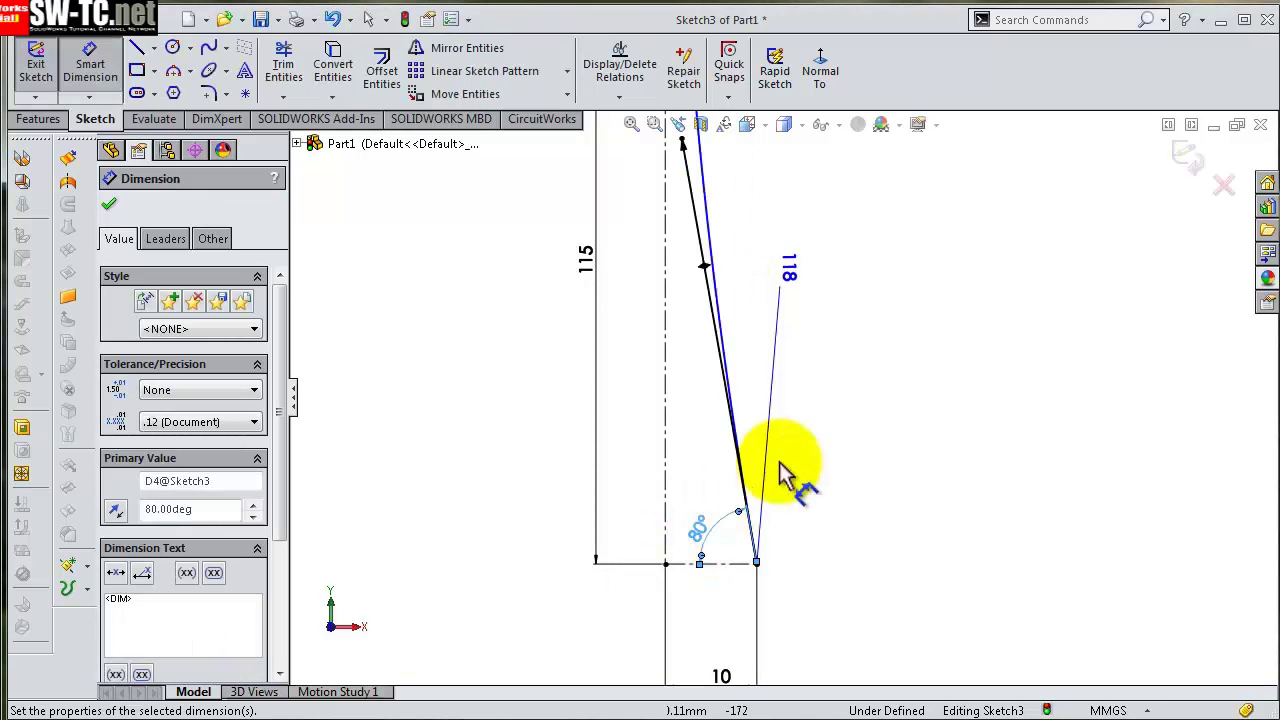
pyautogui.click(753, 250)
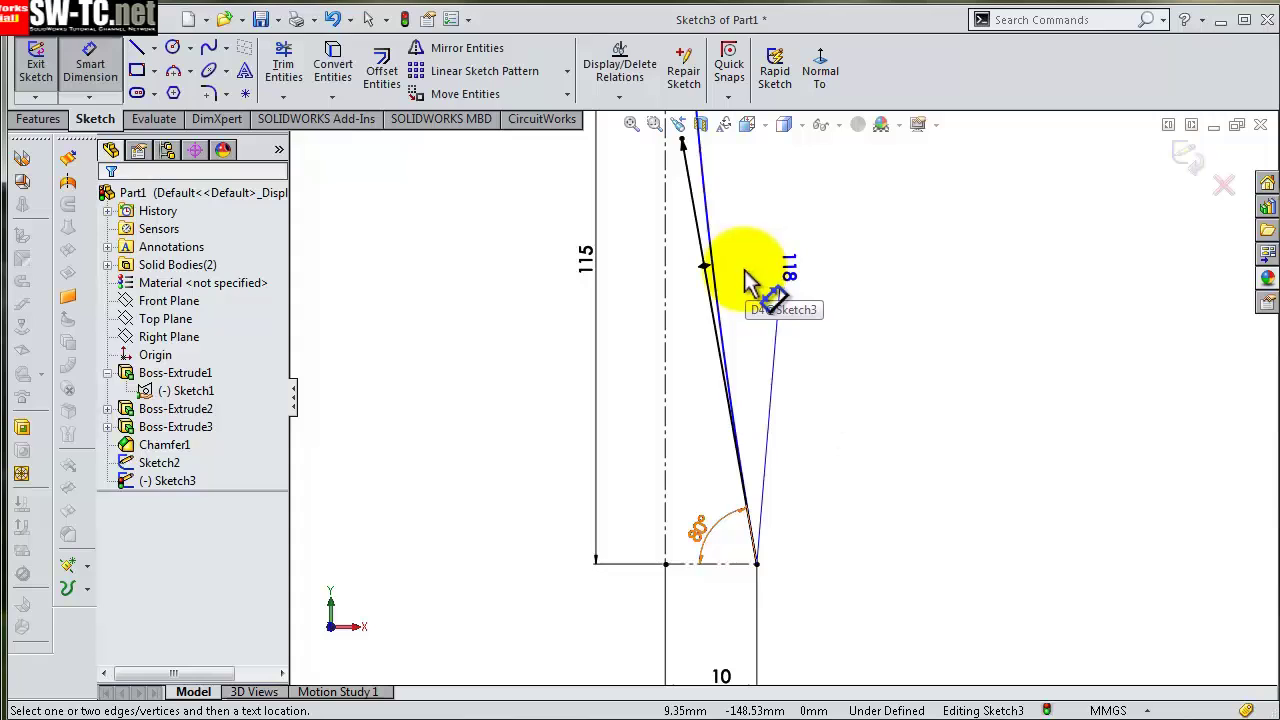
# - Bend the spline's top tangent handle outward to the right
pyautogui.scroll(-2, 745, 280)
pyautogui.scroll(-2, 749, 277)
pyautogui.scroll(-2, 749, 271)
pyautogui.scroll(-2, 767, 240)
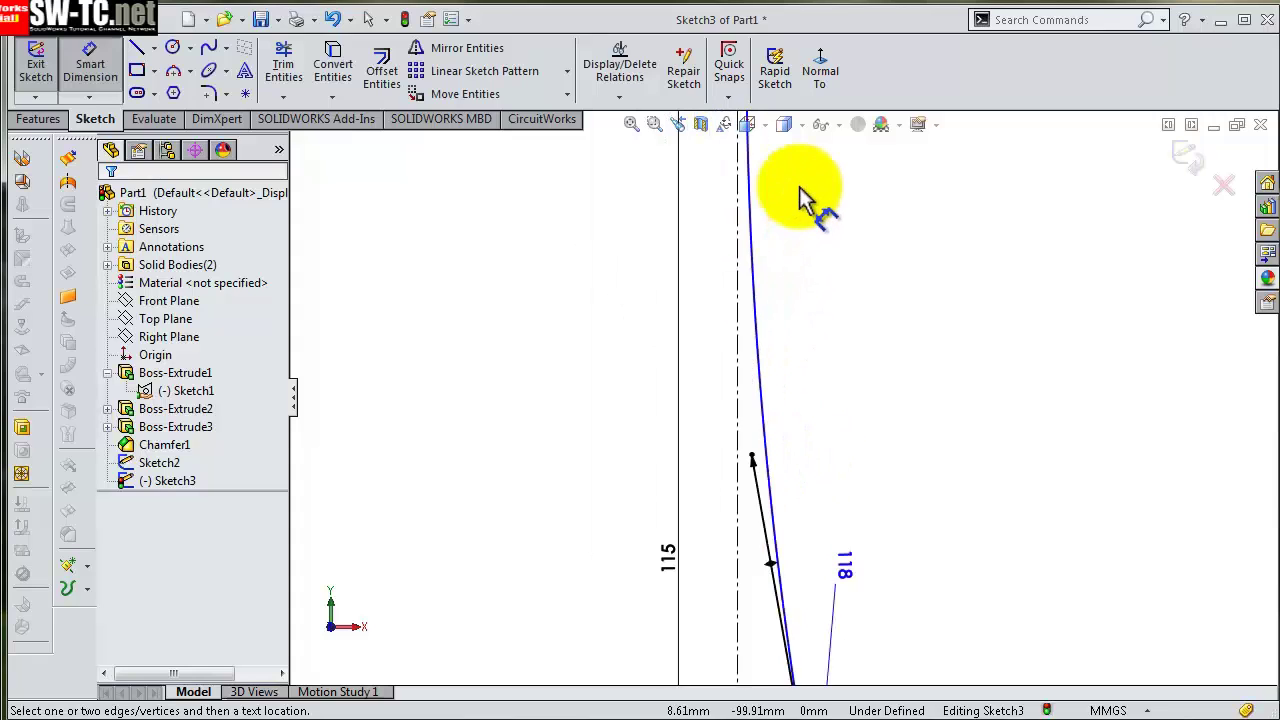
pyautogui.keyDown('ctrl'); pyautogui.moveTo(799, 187); pyautogui.dragTo(770, 385, button='middle'); pyautogui.keyUp('ctrl')
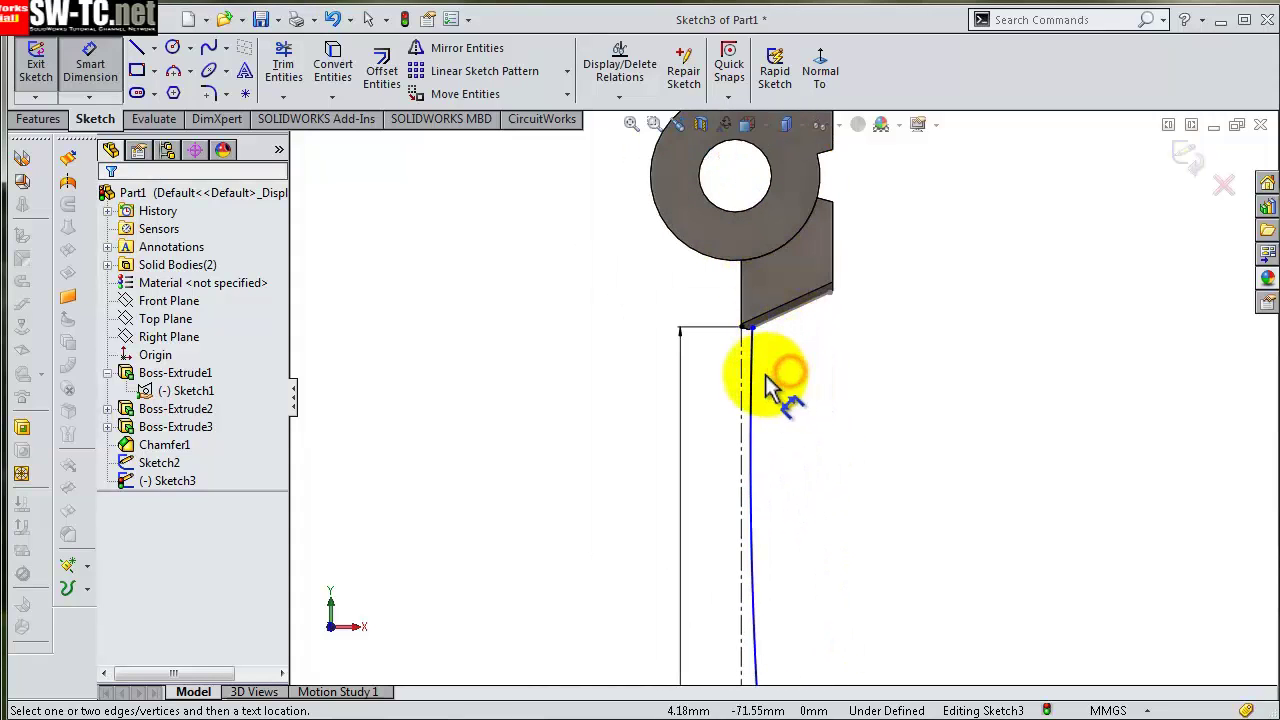
pyautogui.click(753, 382)
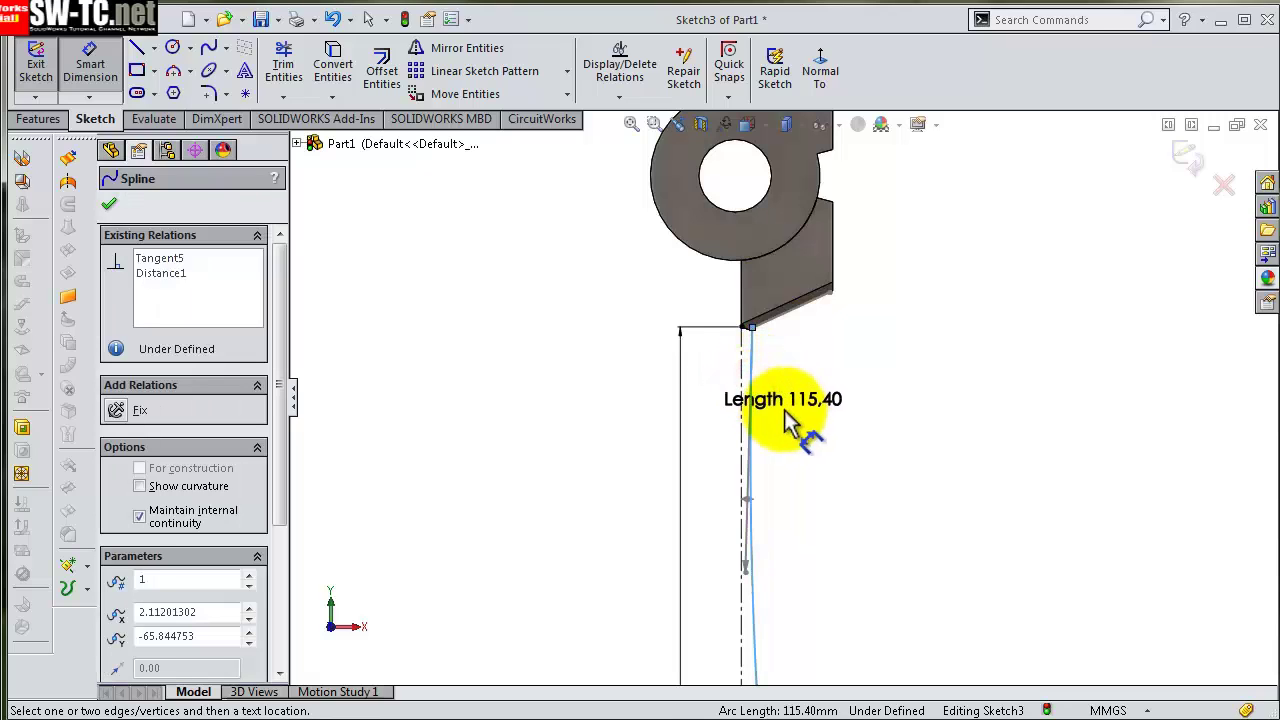
pyautogui.press('Escape')
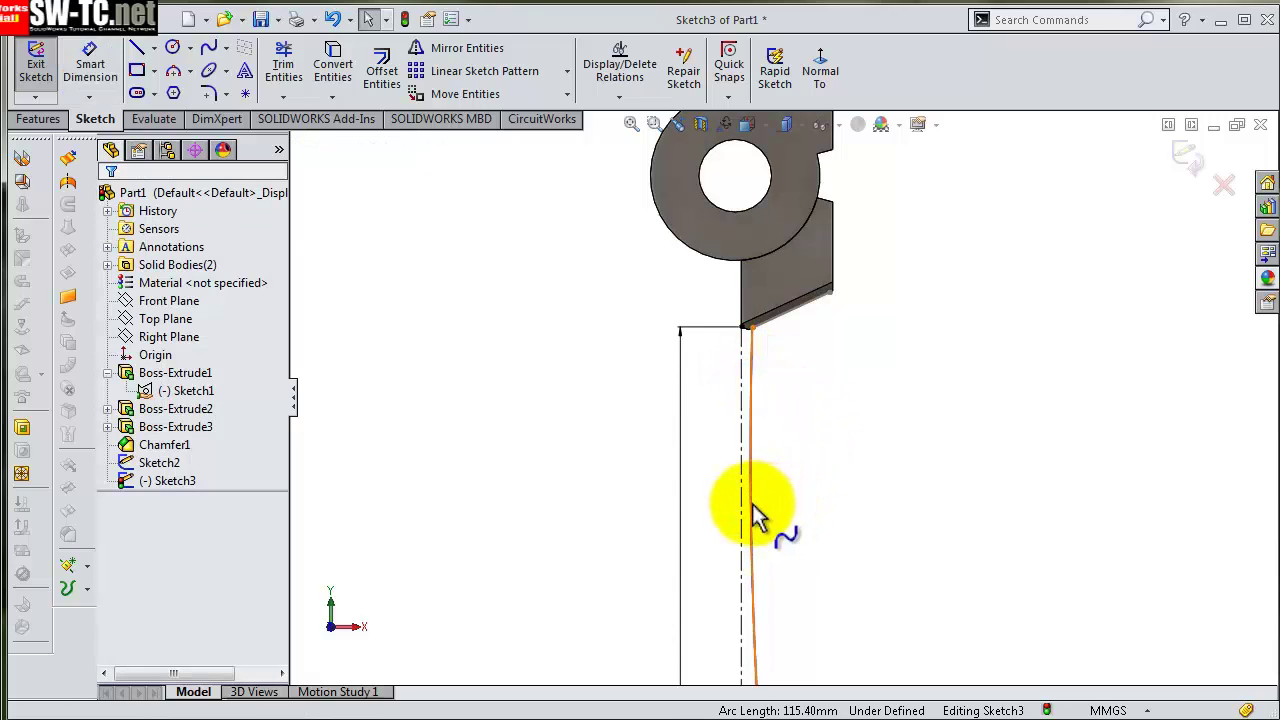
pyautogui.click(752, 505)
pyautogui.moveTo(752, 505); pyautogui.dragTo(812, 510)
# - Dimension the top tangent handle to length 160 and an 18° angle from the centerline
pyautogui.press('s')
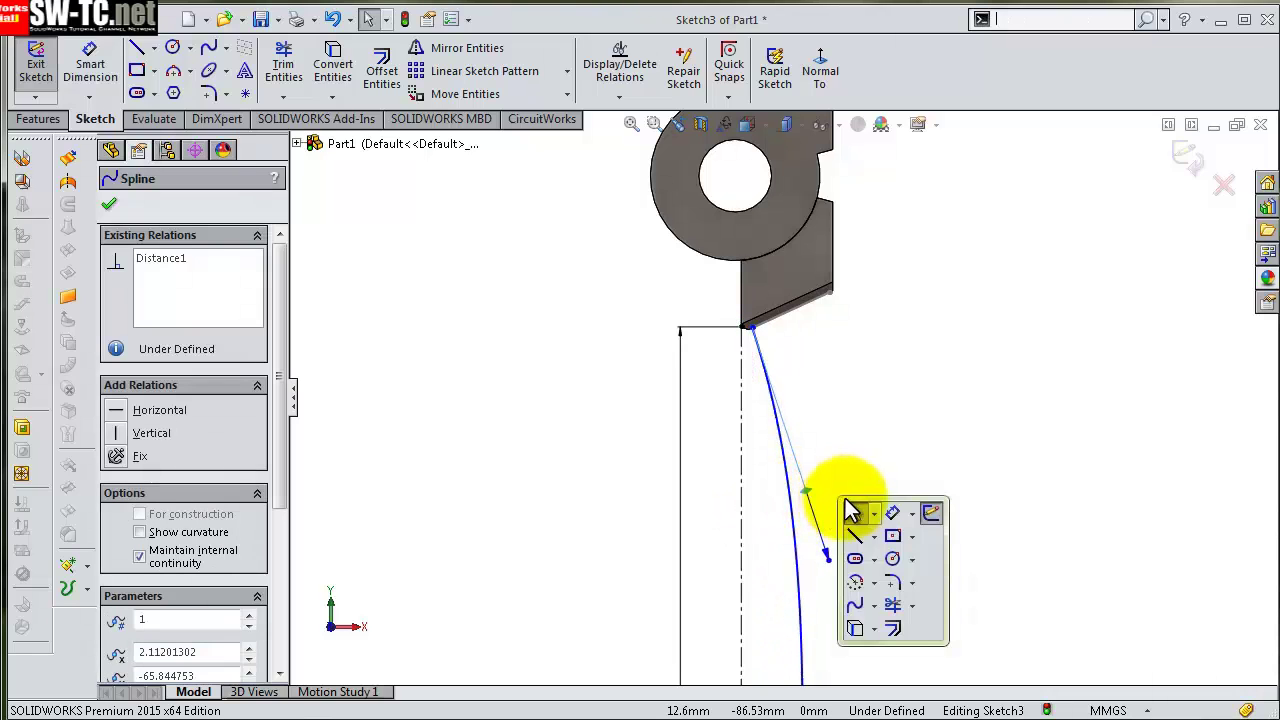
pyautogui.click(892, 516)
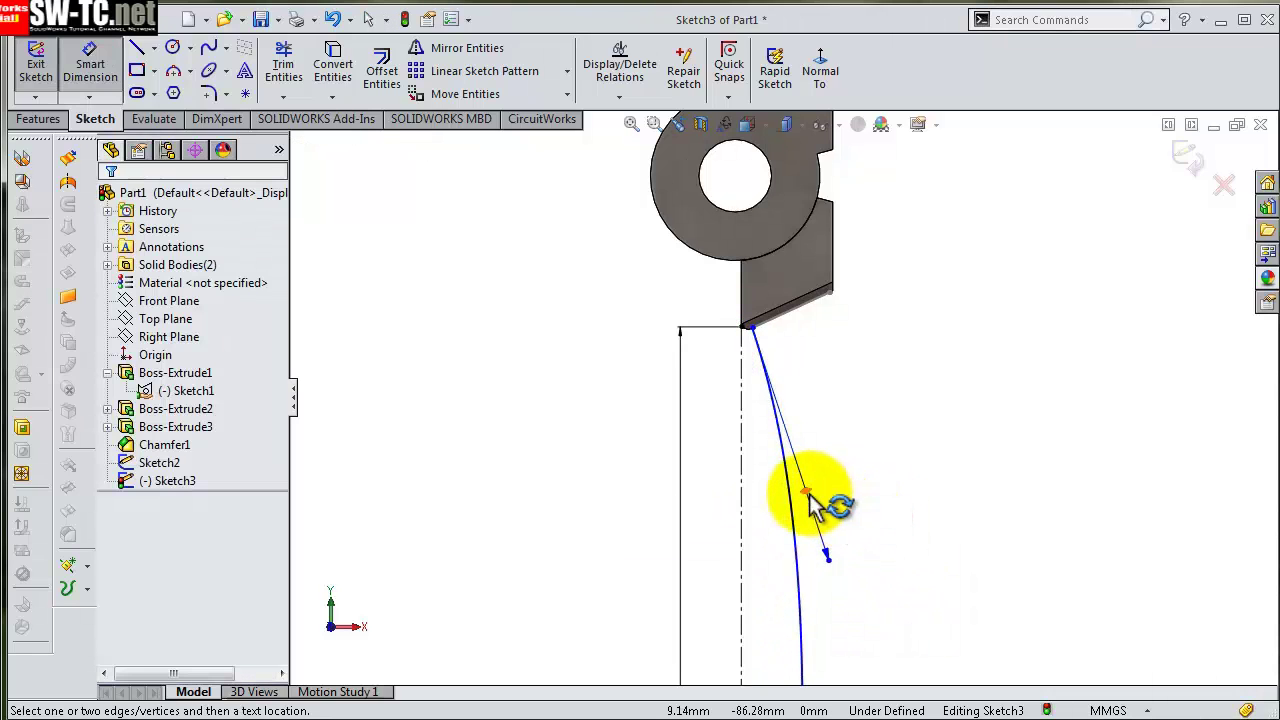
pyautogui.click(807, 493)
pyautogui.click(918, 505)
pyautogui.write('1')
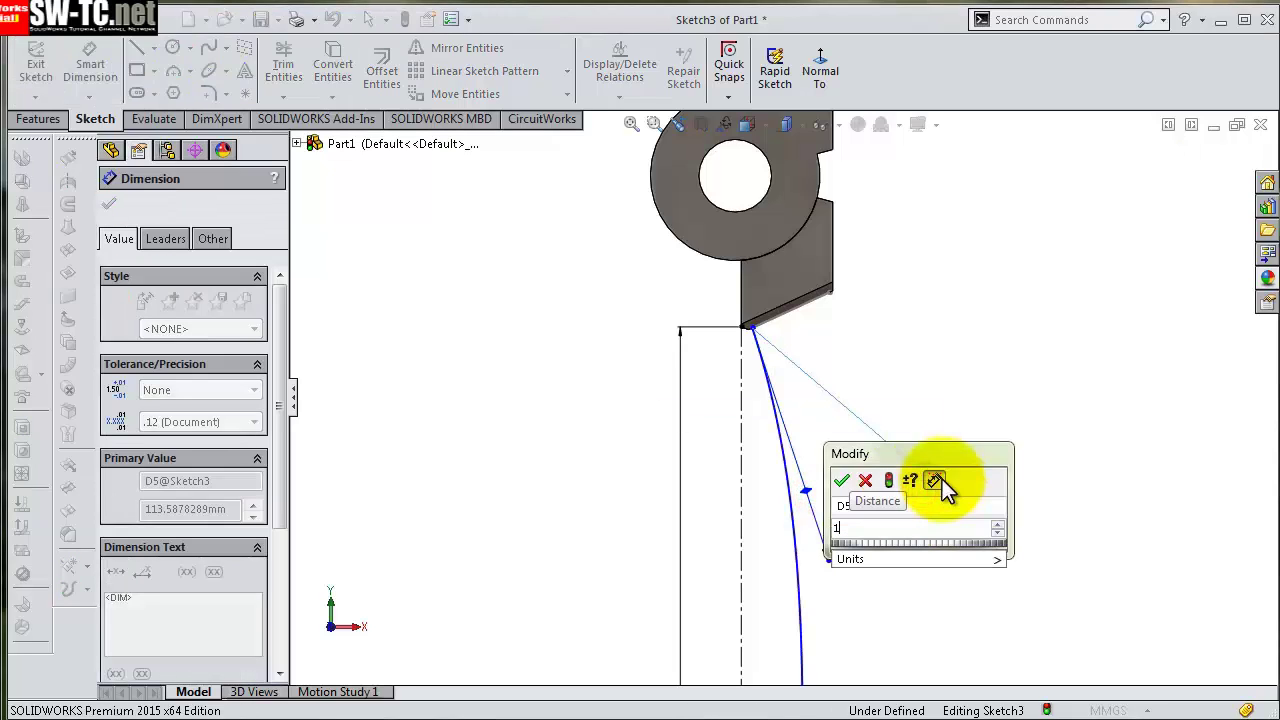
pyautogui.write('60')
pyautogui.press('Return')
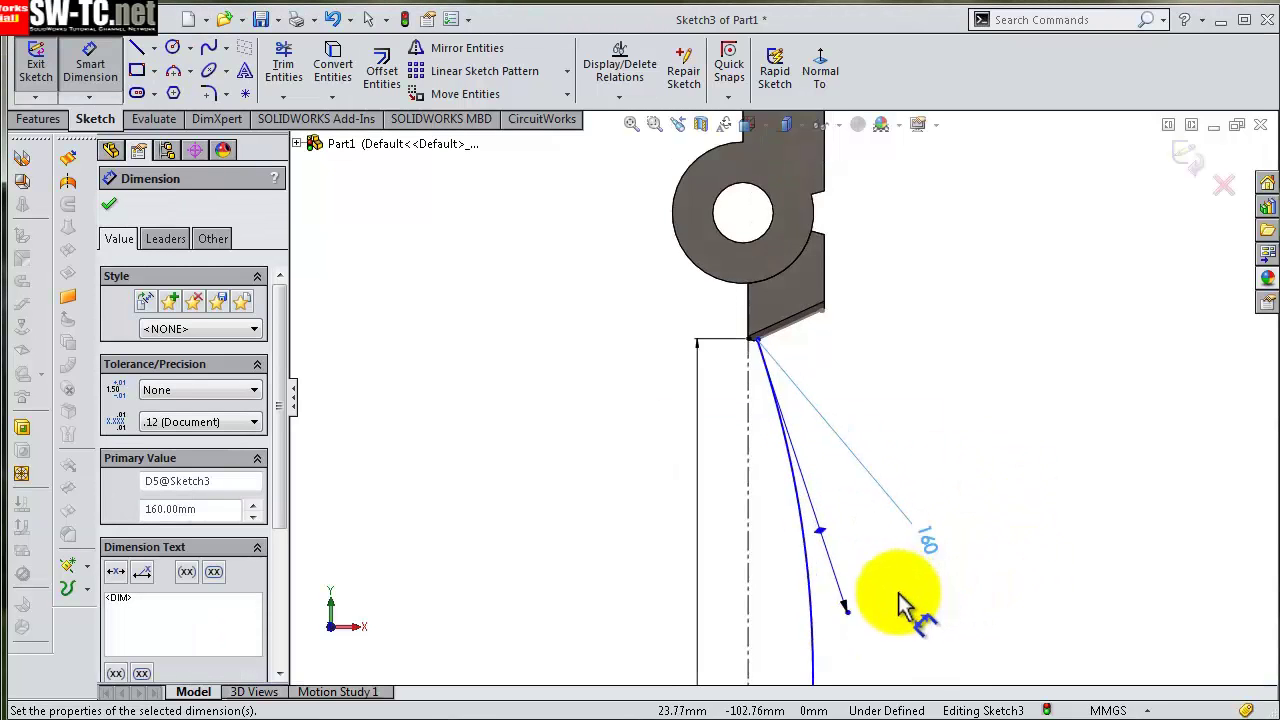
pyautogui.scroll(-2, 900, 605)
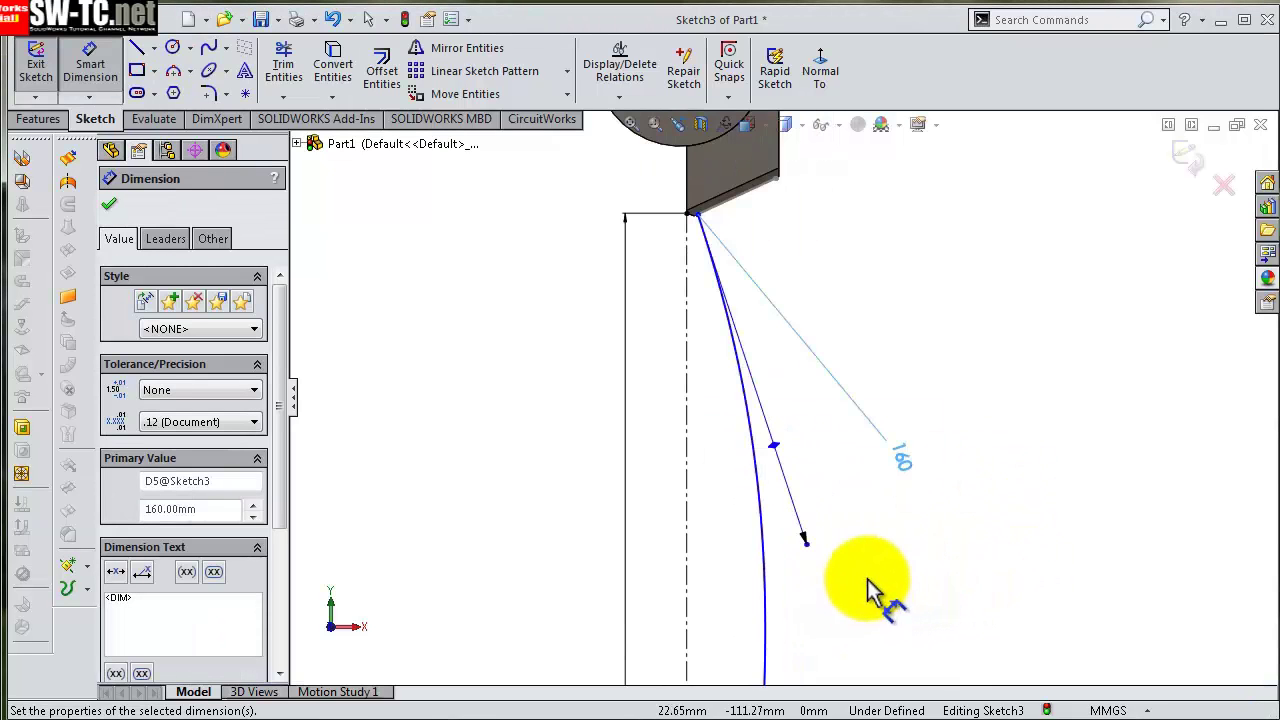
pyautogui.click(804, 537)
pyautogui.click(688, 540)
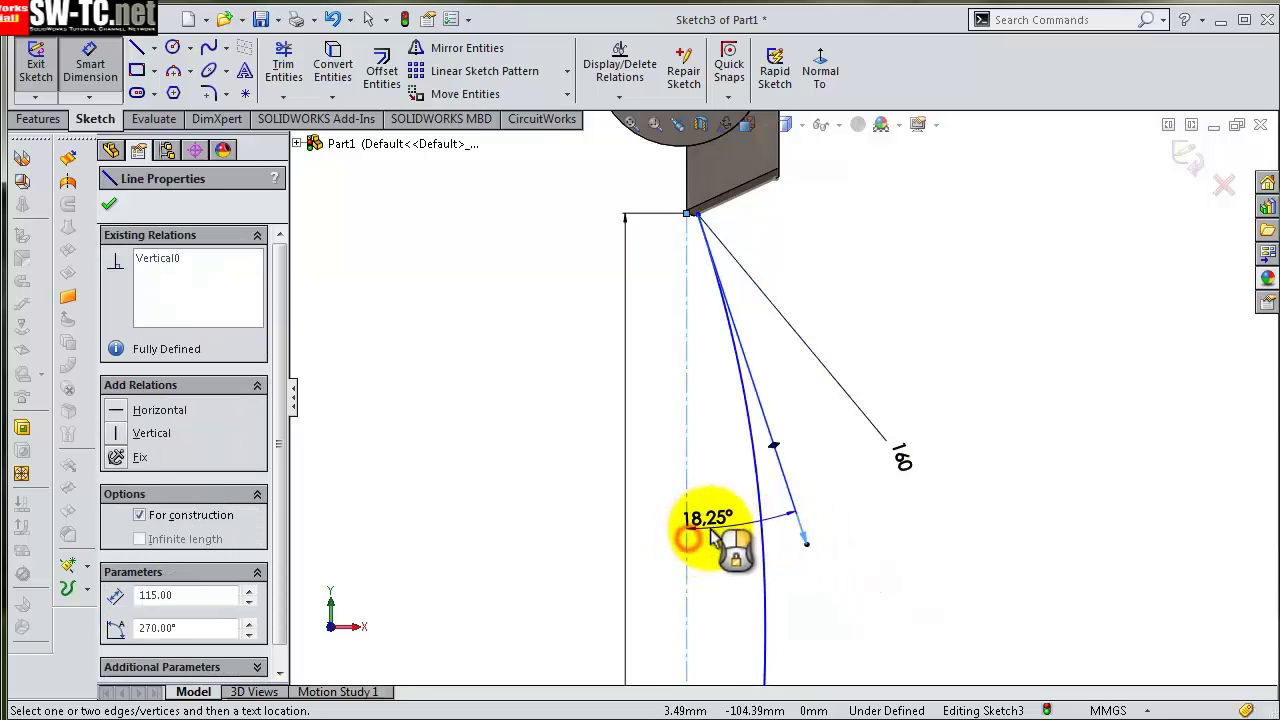
pyautogui.click(716, 533)
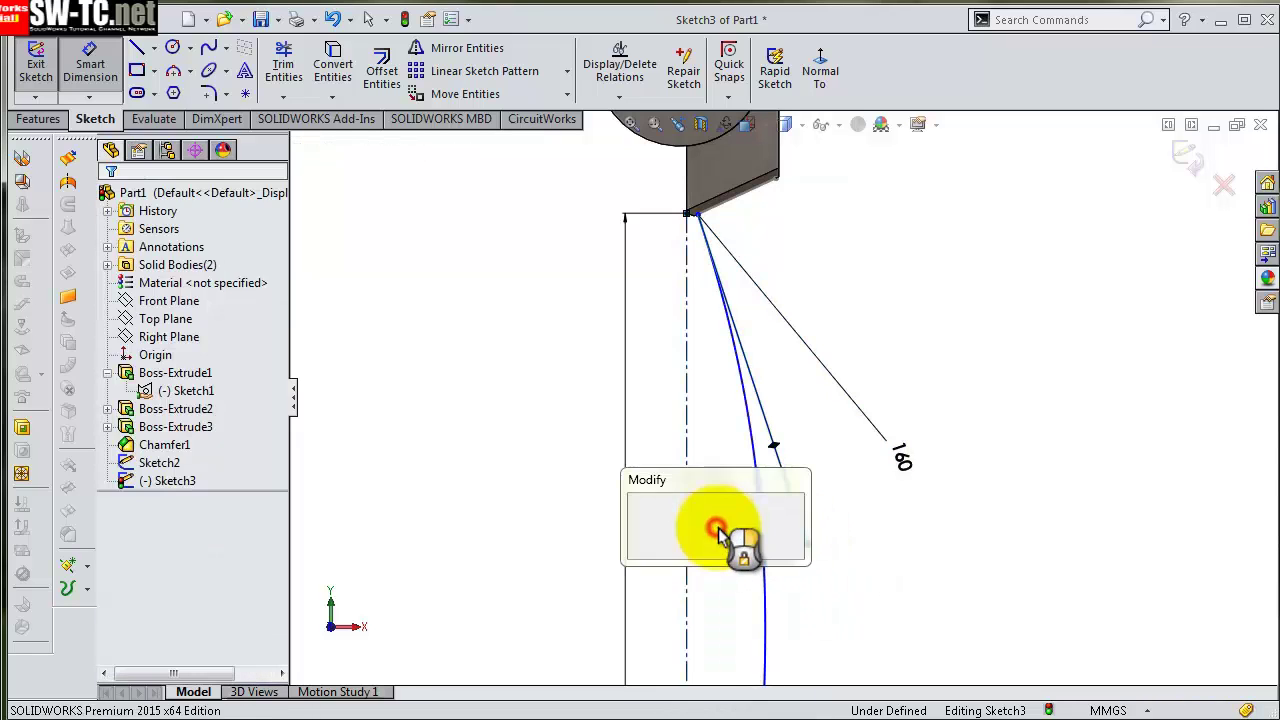
pyautogui.write('18')
pyautogui.press('Return')
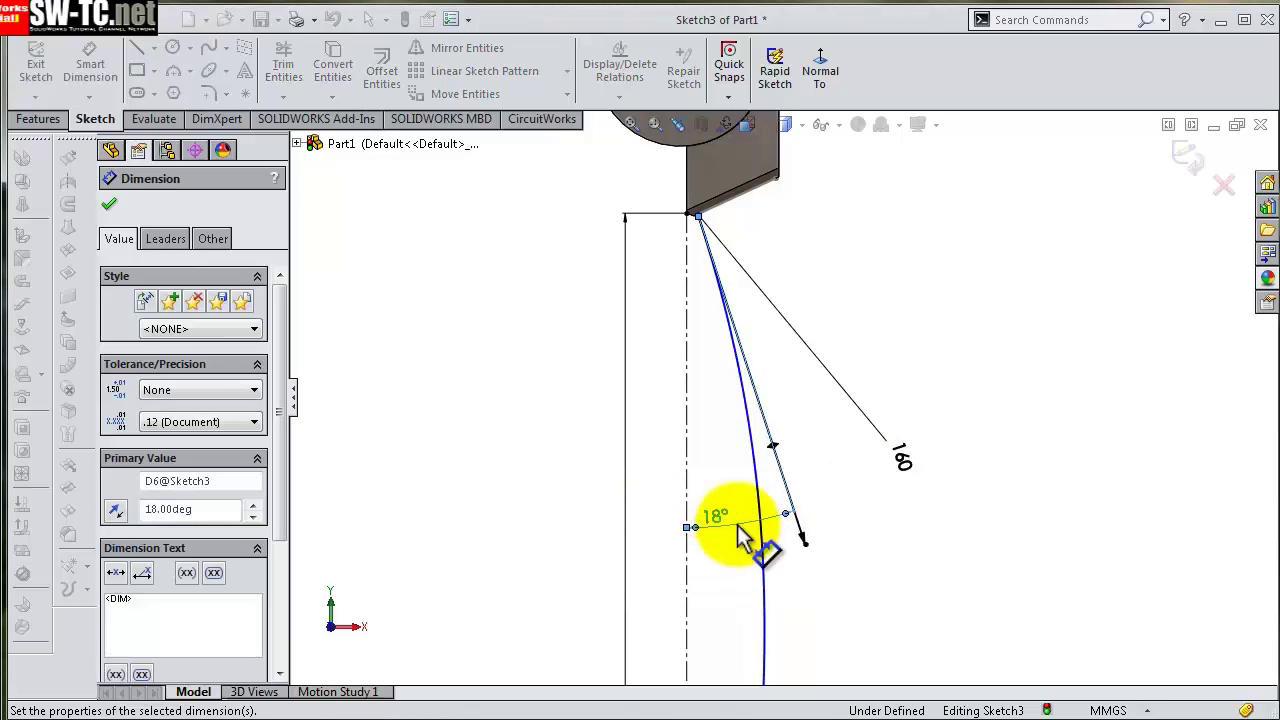
pyautogui.click(912, 560)
# - Add a length dimension to the curved path, entering 118, and check it in 3D
pyautogui.scroll(2, 890, 585)
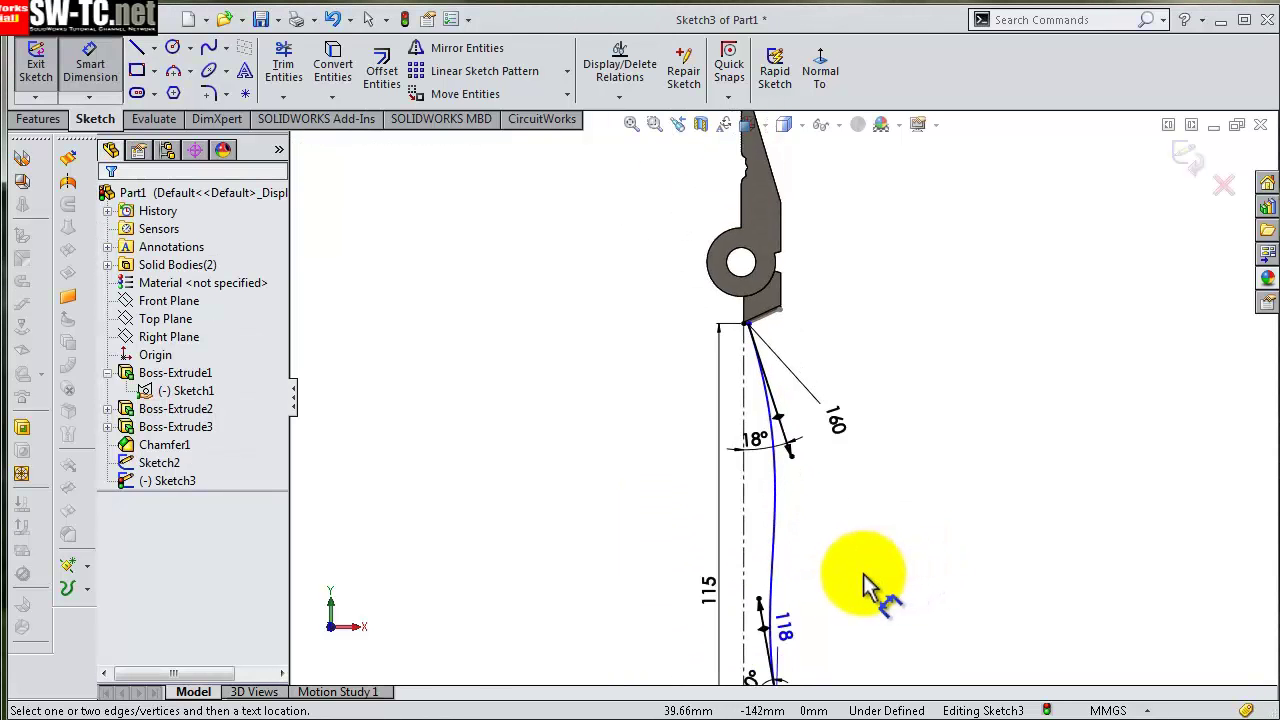
pyautogui.scroll(-2, 871, 586)
pyautogui.scroll(-1, 806, 586)
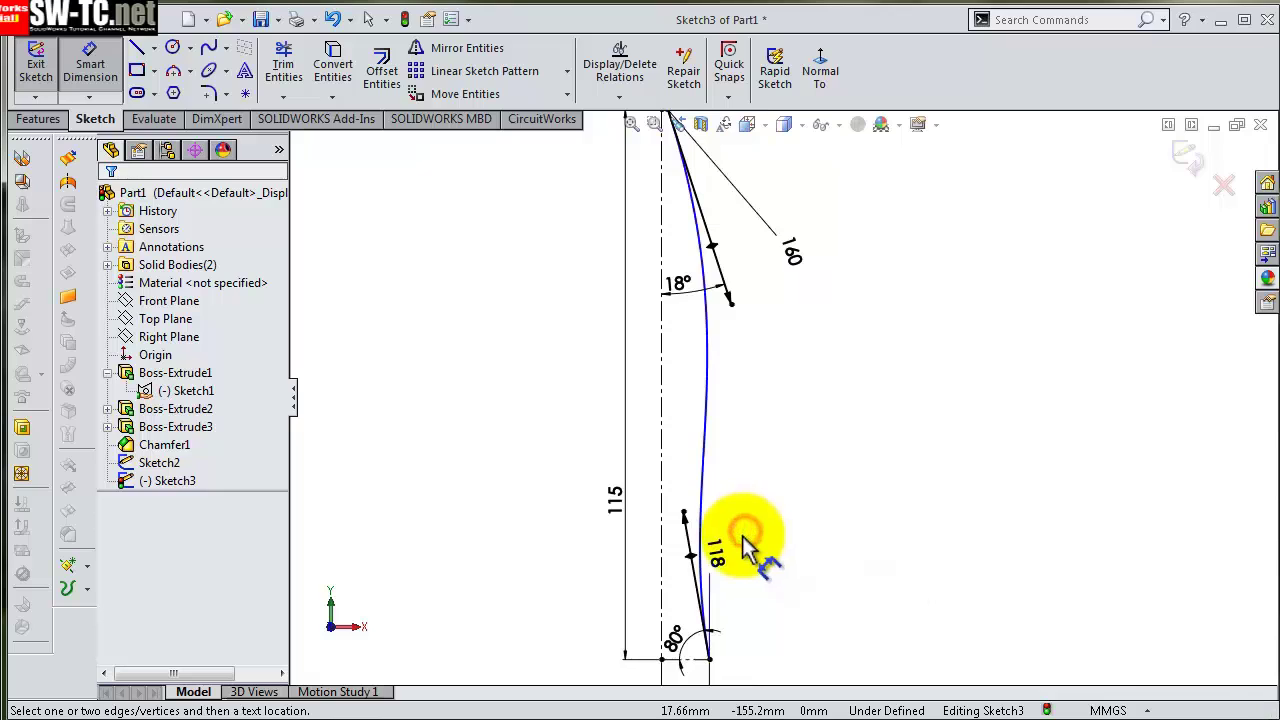
pyautogui.click(743, 543)
pyautogui.scroll(-2, 740, 535)
pyautogui.scroll(1, 743, 549)
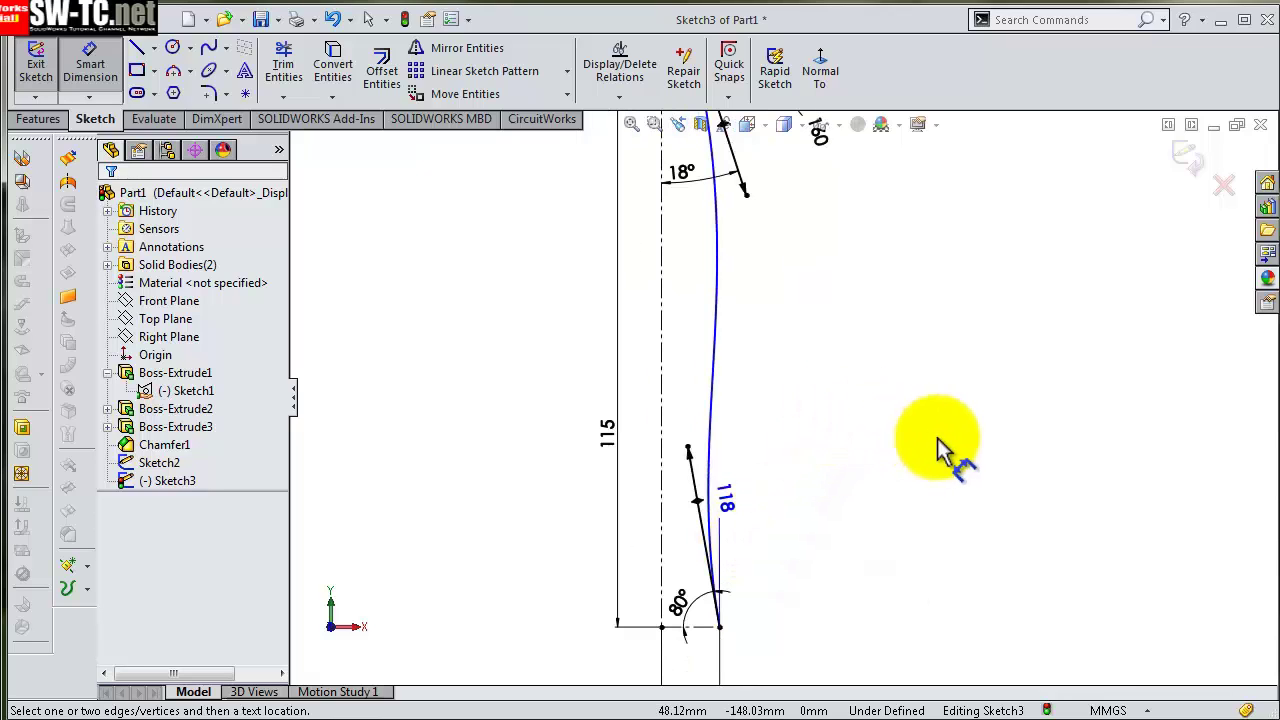
pyautogui.keyDown('ctrl'); pyautogui.moveTo(846, 245); pyautogui.dragTo(900, 414, button='middle'); pyautogui.keyUp('ctrl')
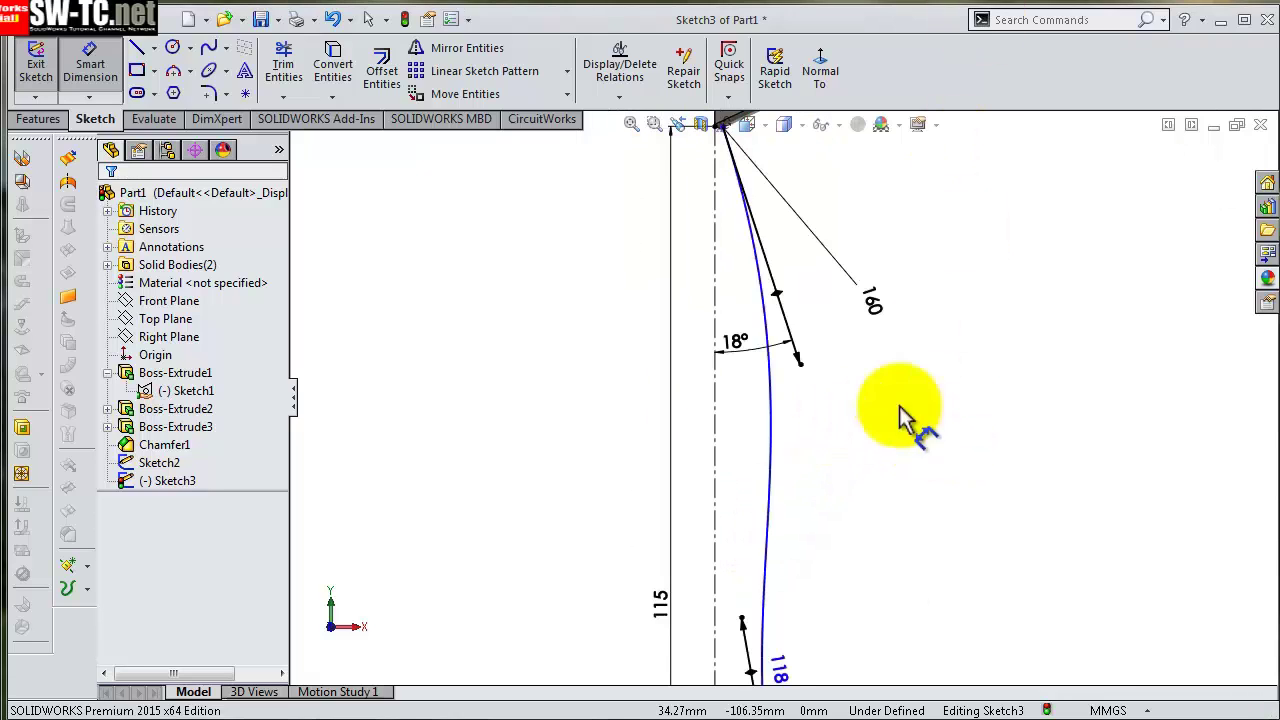
pyautogui.click(775, 462)
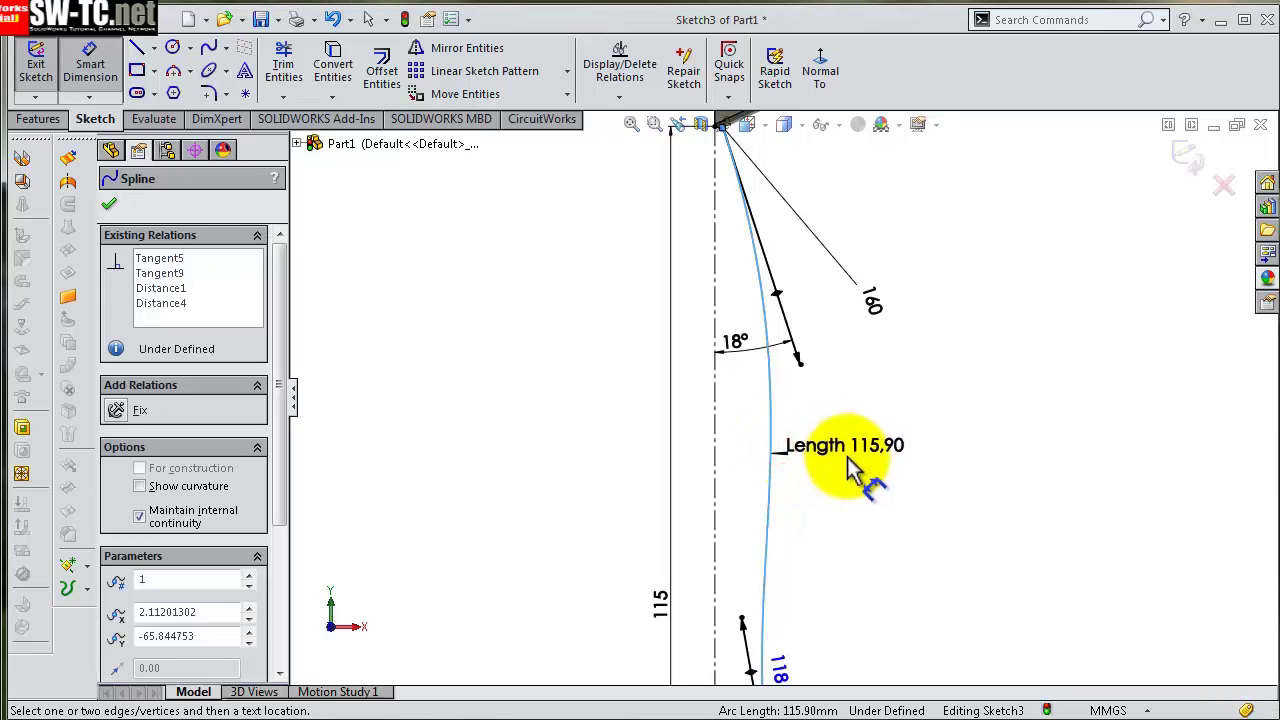
pyautogui.click(878, 476)
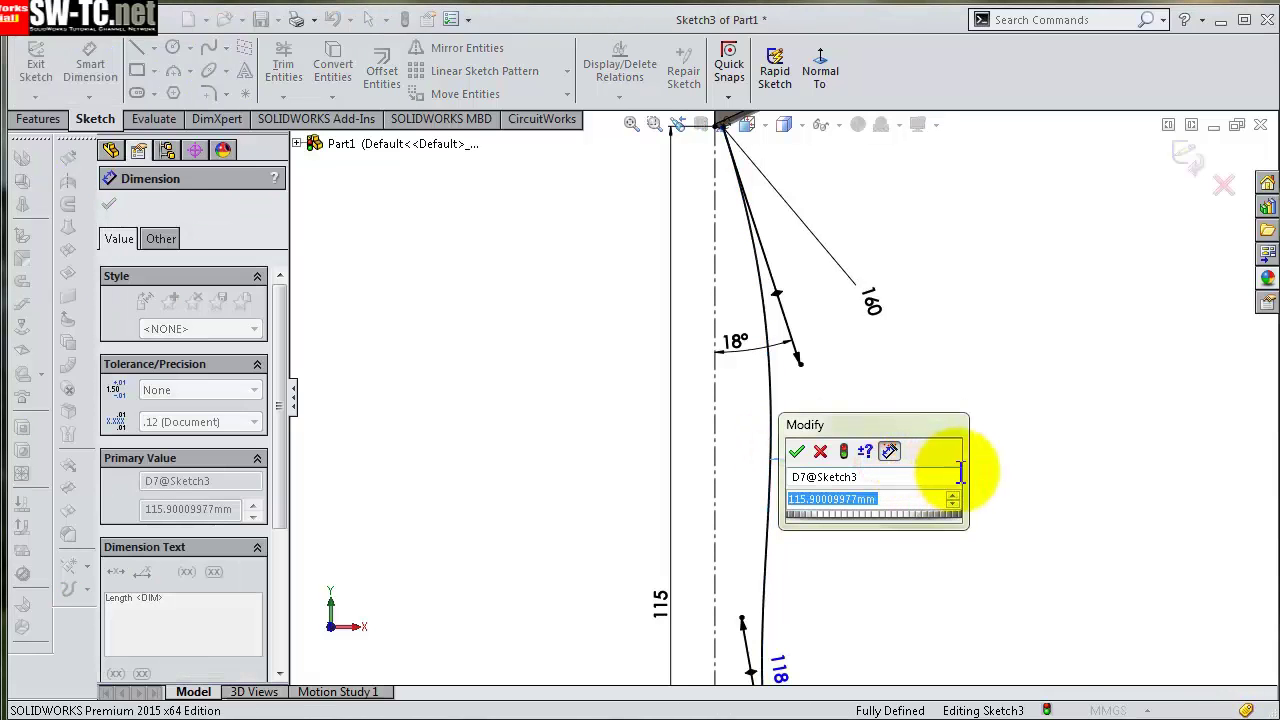
pyautogui.write('118')
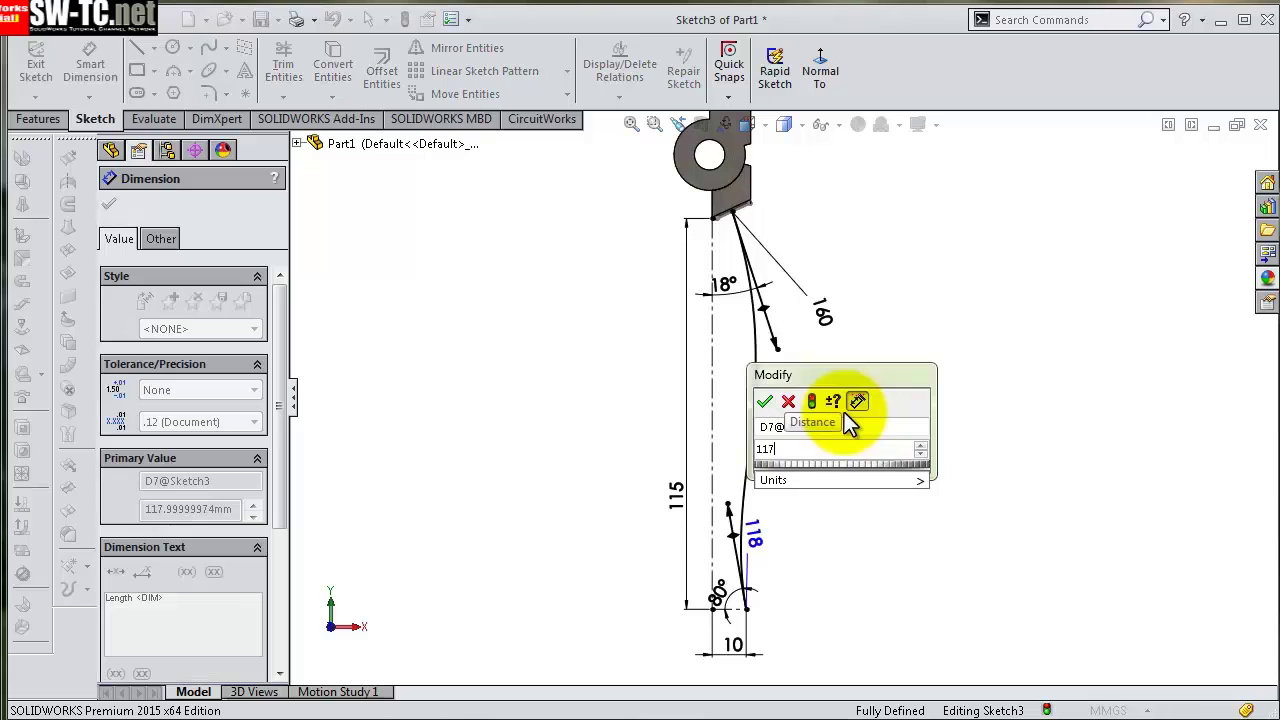
pyautogui.press('Return')
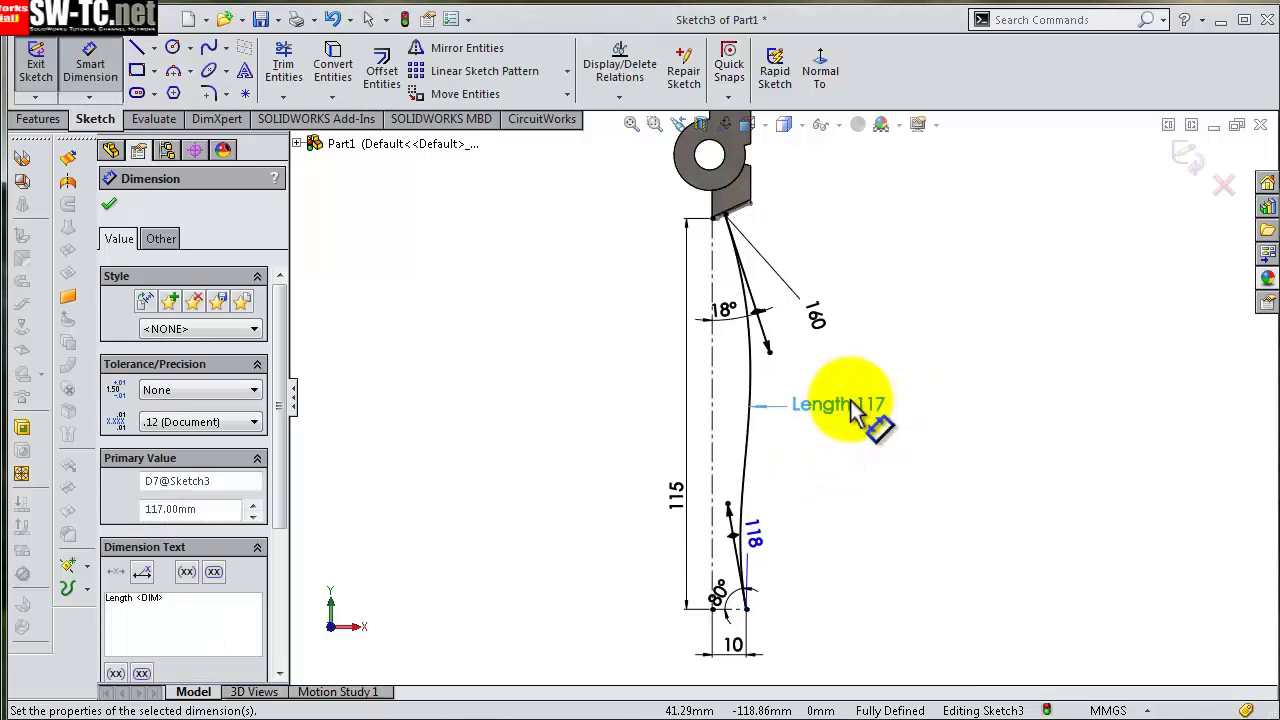
pyautogui.click(994, 397)
pyautogui.moveTo(990, 400)
pyautogui.mouseDown(button='middle')
pyautogui.moveTo(900, 392)
pyautogui.moveTo(983, 340)
pyautogui.moveTo(1030, 272)
pyautogui.mouseUp(button='middle')
# - Create Sweep1 by sweeping the Sketch2 rectangular profile along the Sketch3 spline
pyautogui.click(40, 118)
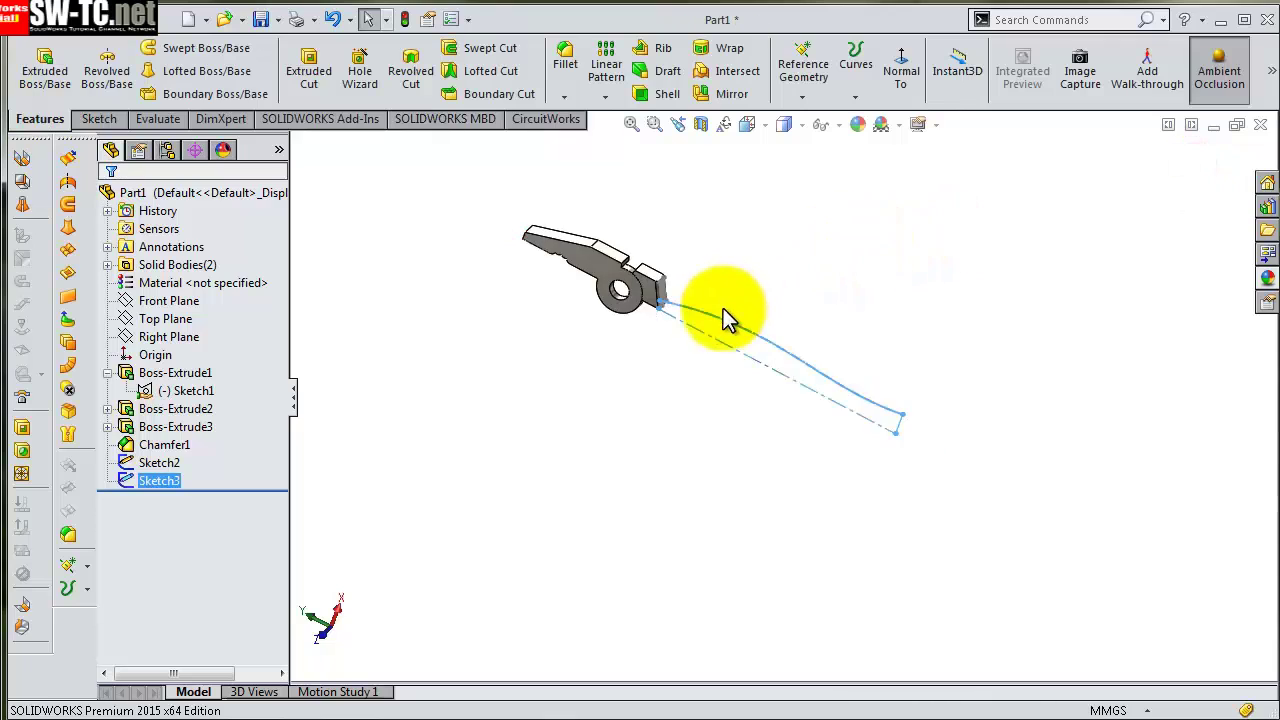
pyautogui.scroll(-2, 674, 290)
pyautogui.scroll(-2, 677, 306)
pyautogui.scroll(-2, 675, 310)
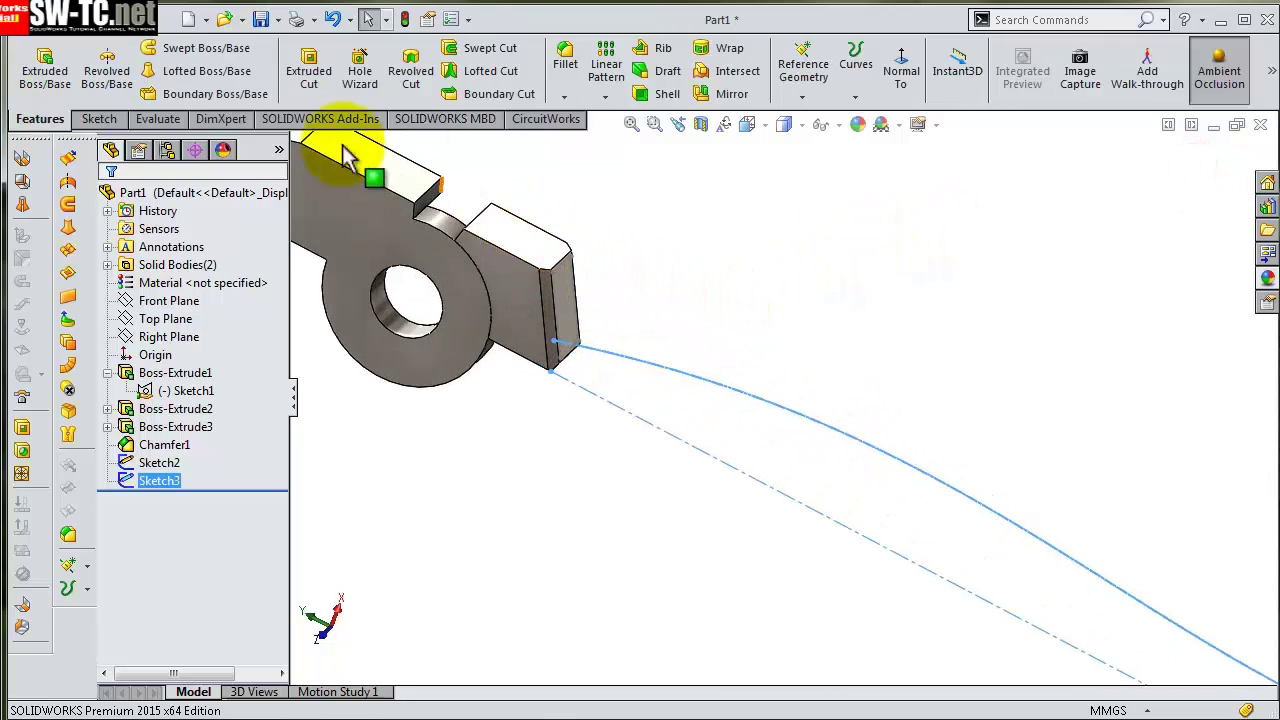
pyautogui.click(215, 48)
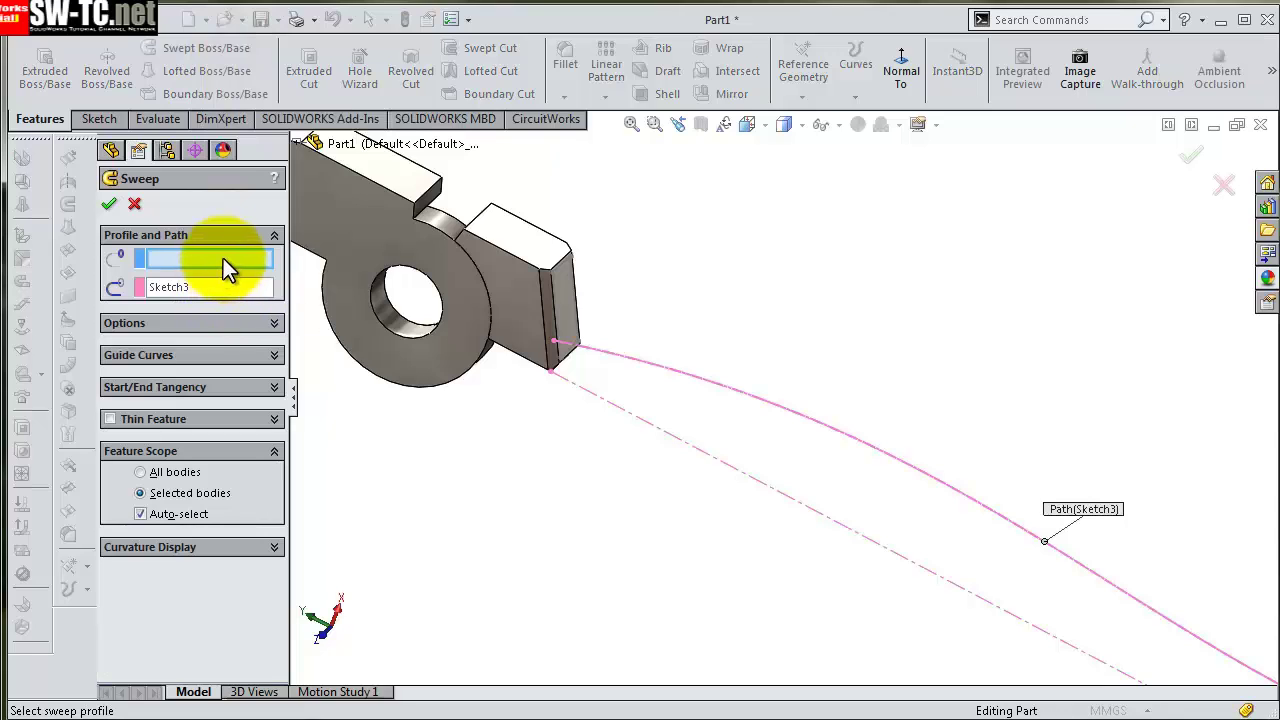
pyautogui.scroll(-2, 601, 285)
pyautogui.scroll(-1, 545, 250)
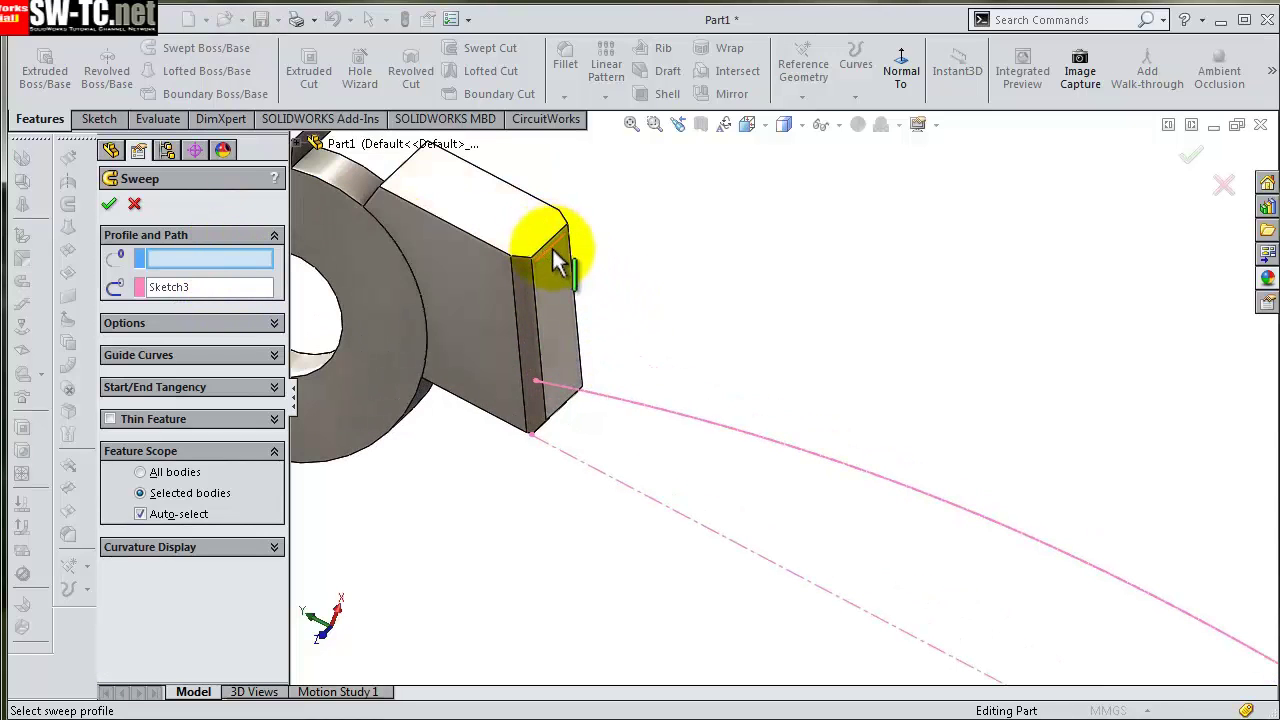
pyautogui.click(557, 262)
pyautogui.scroll(3, 710, 313)
pyautogui.scroll(1, 991, 395)
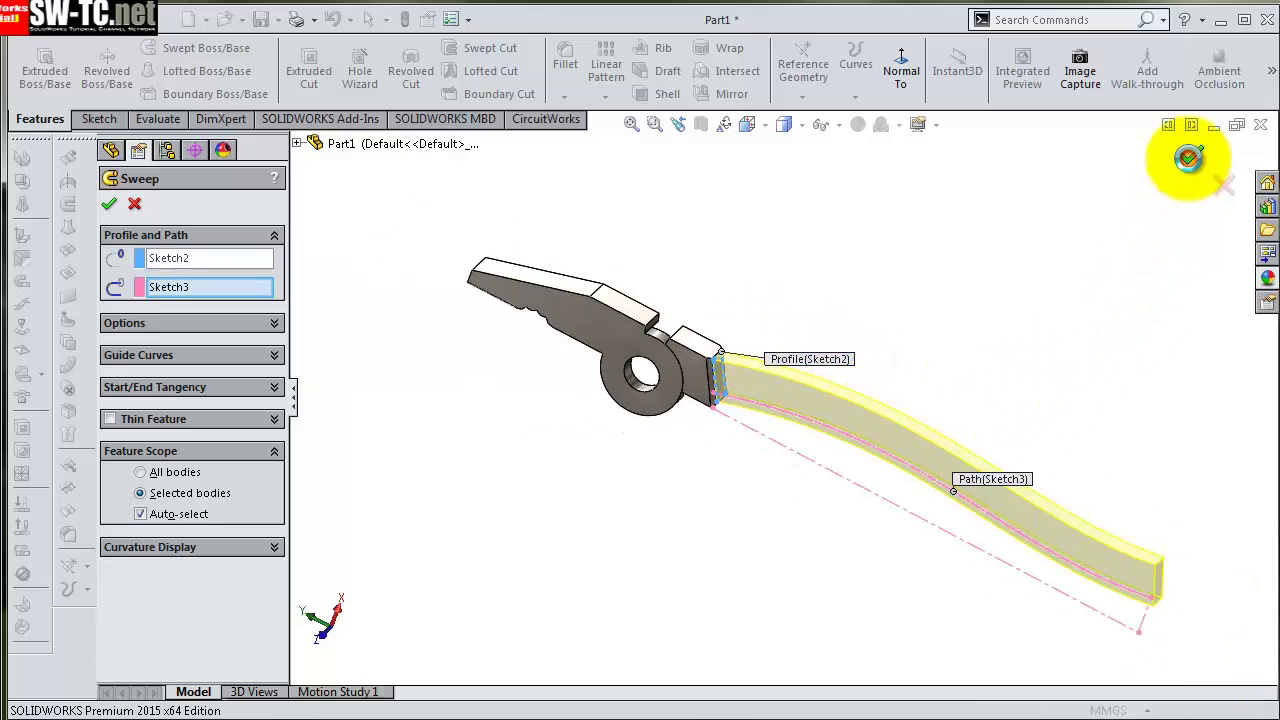
pyautogui.click(1188, 158)
pyautogui.moveTo(949, 443)
pyautogui.mouseDown(button='middle')
pyautogui.moveTo(941, 352)
pyautogui.moveTo(869, 346)
pyautogui.moveTo(908, 369)
pyautogui.moveTo(754, 366)
pyautogui.moveTo(850, 382)
pyautogui.moveTo(906, 374)
pyautogui.mouseUp(button='middle')
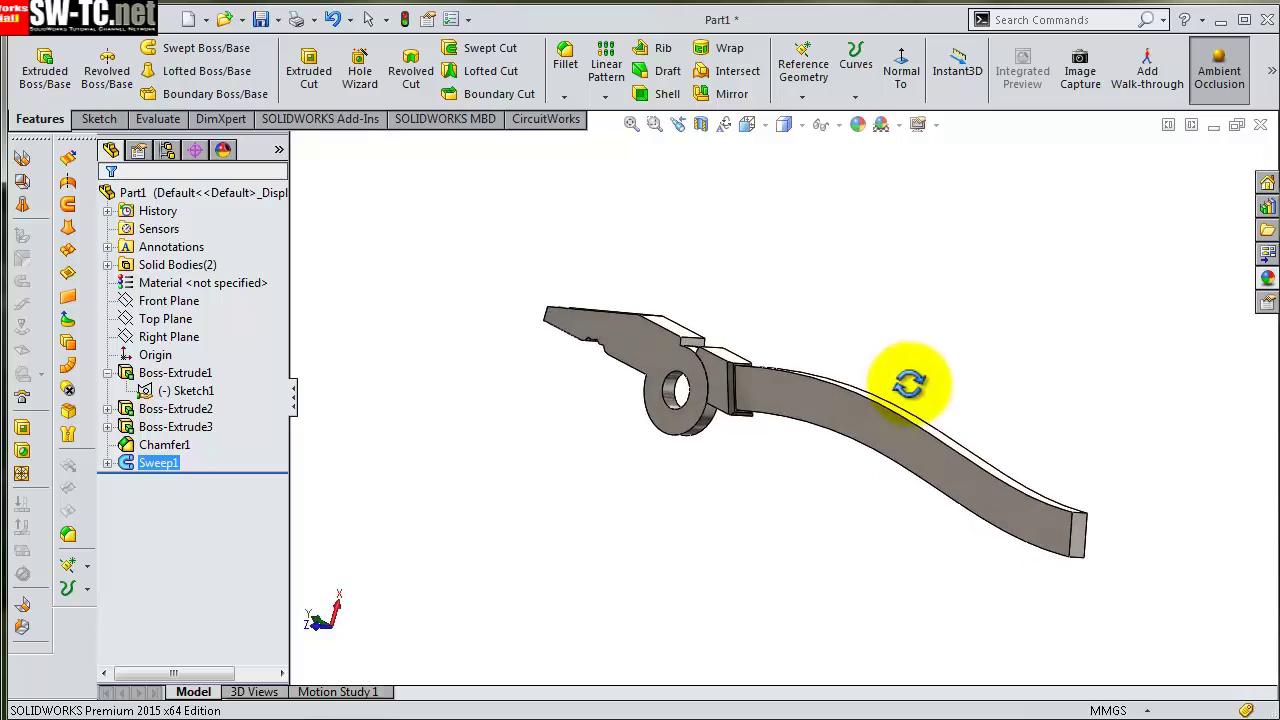
# - Edit Sketch2 under Sweep1 and view it Normal To
pyautogui.click(108, 463)
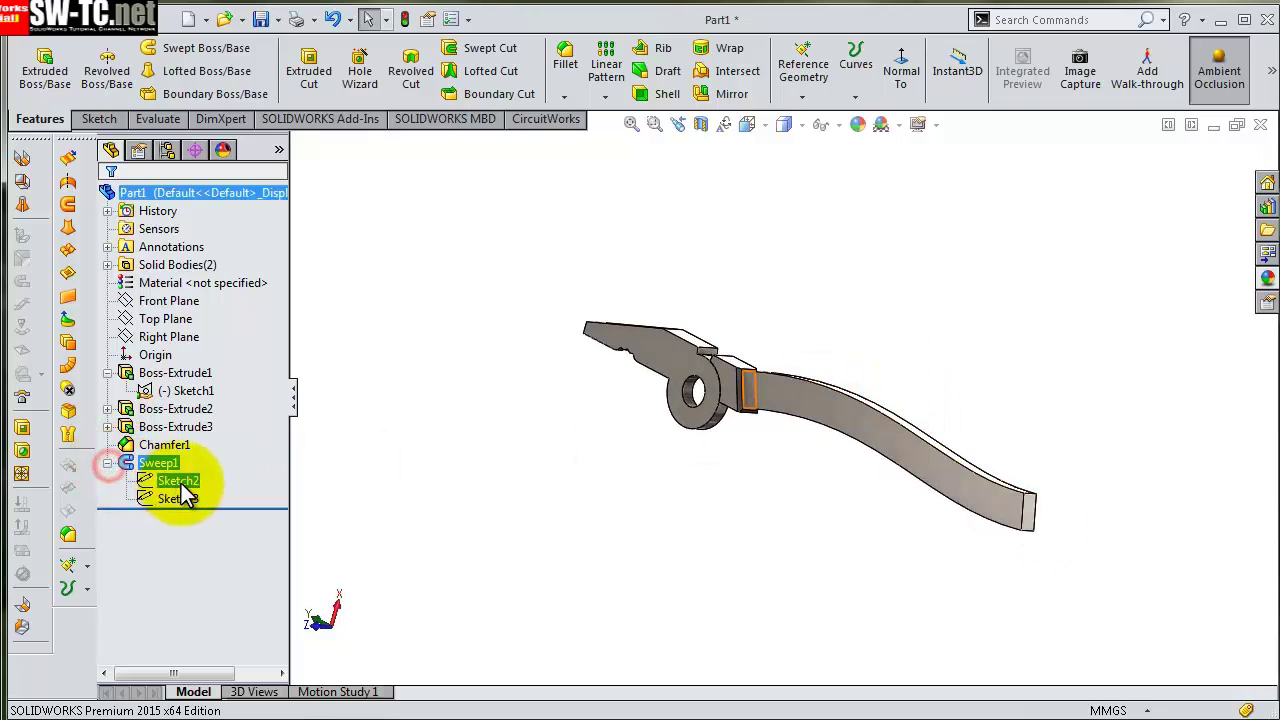
pyautogui.click(177, 481)
pyautogui.click(240, 430)
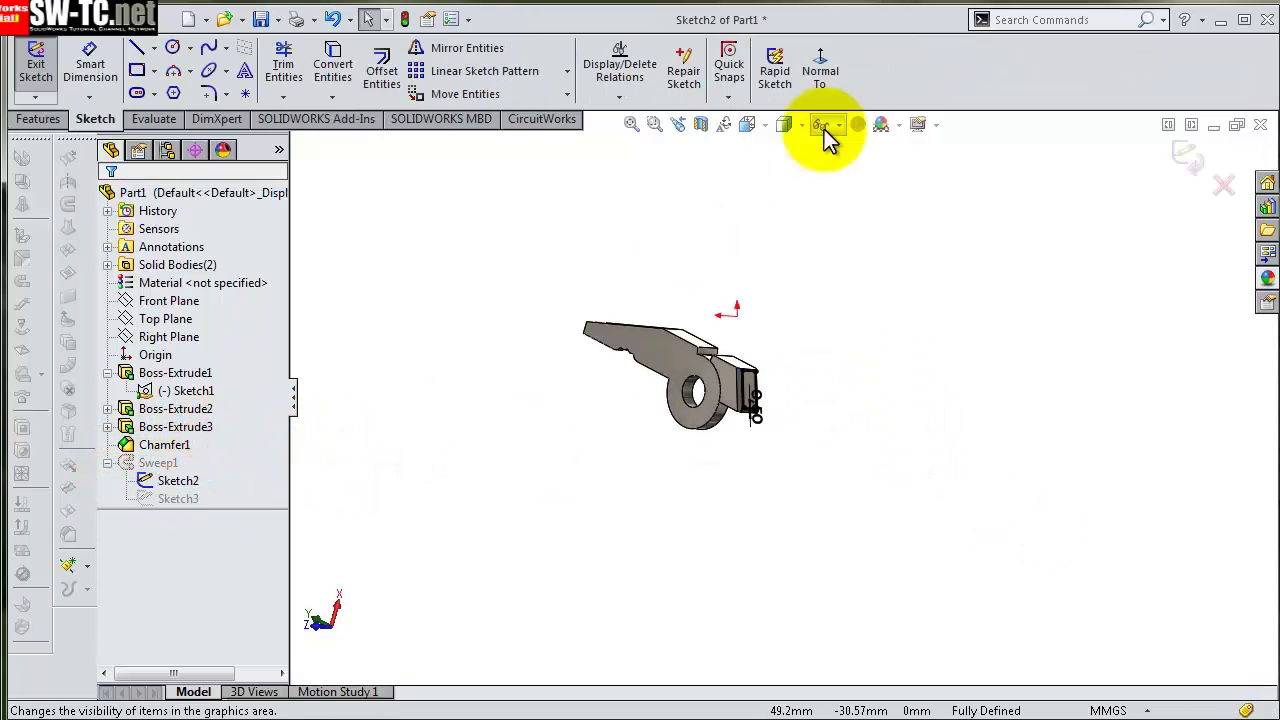
pyautogui.click(818, 72)
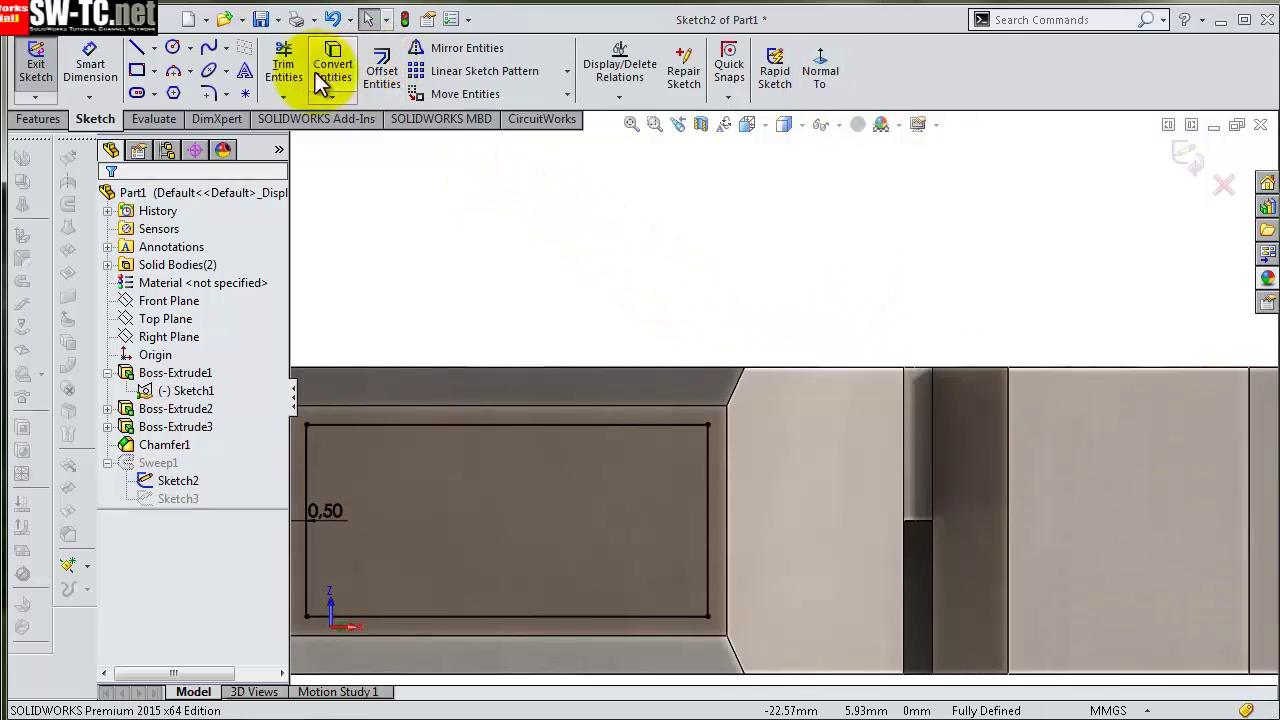
# - Fillet all four rectangle corners at 2 mm and exit so Sweep1 rebuilds
pyautogui.click(208, 93)
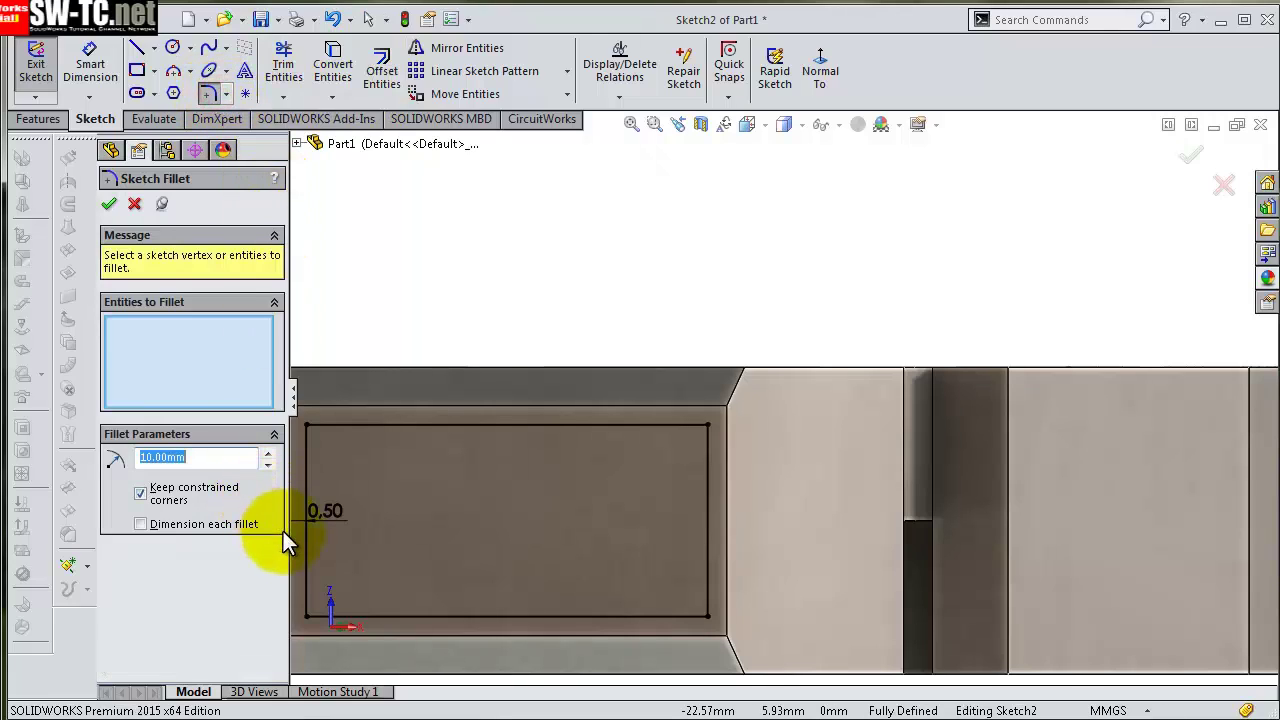
pyautogui.write('2')
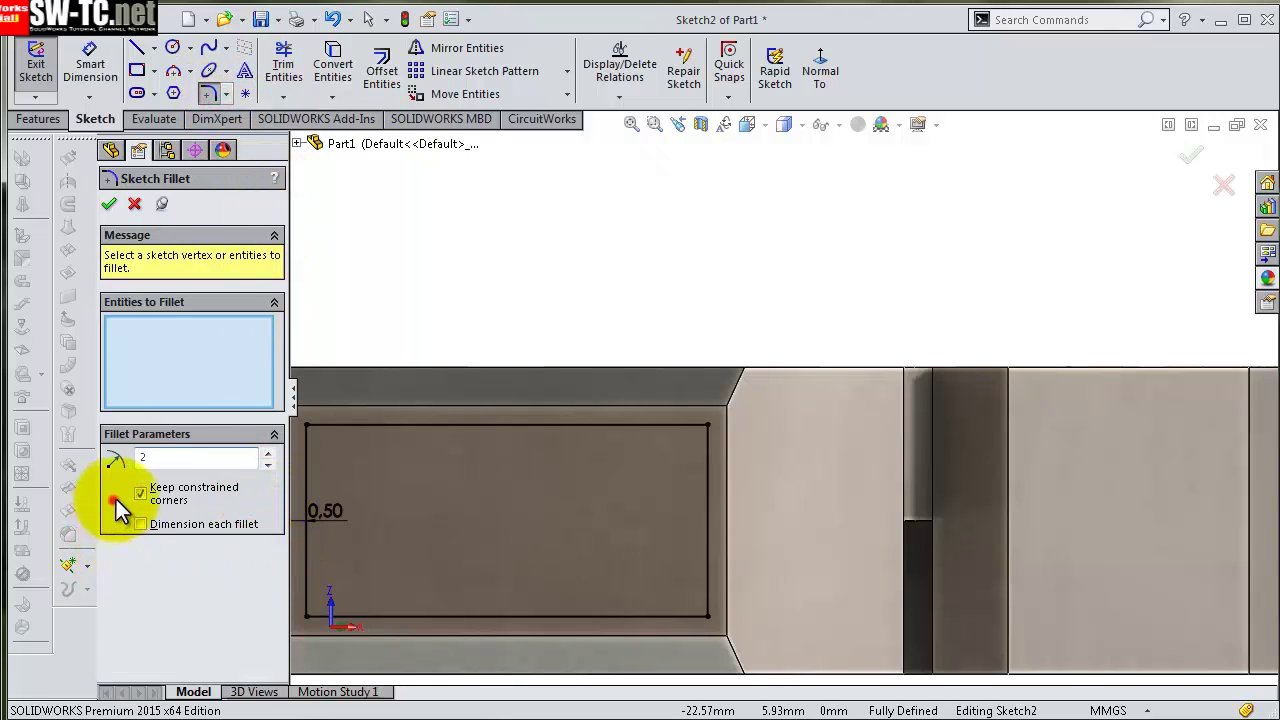
pyautogui.click(113, 500)
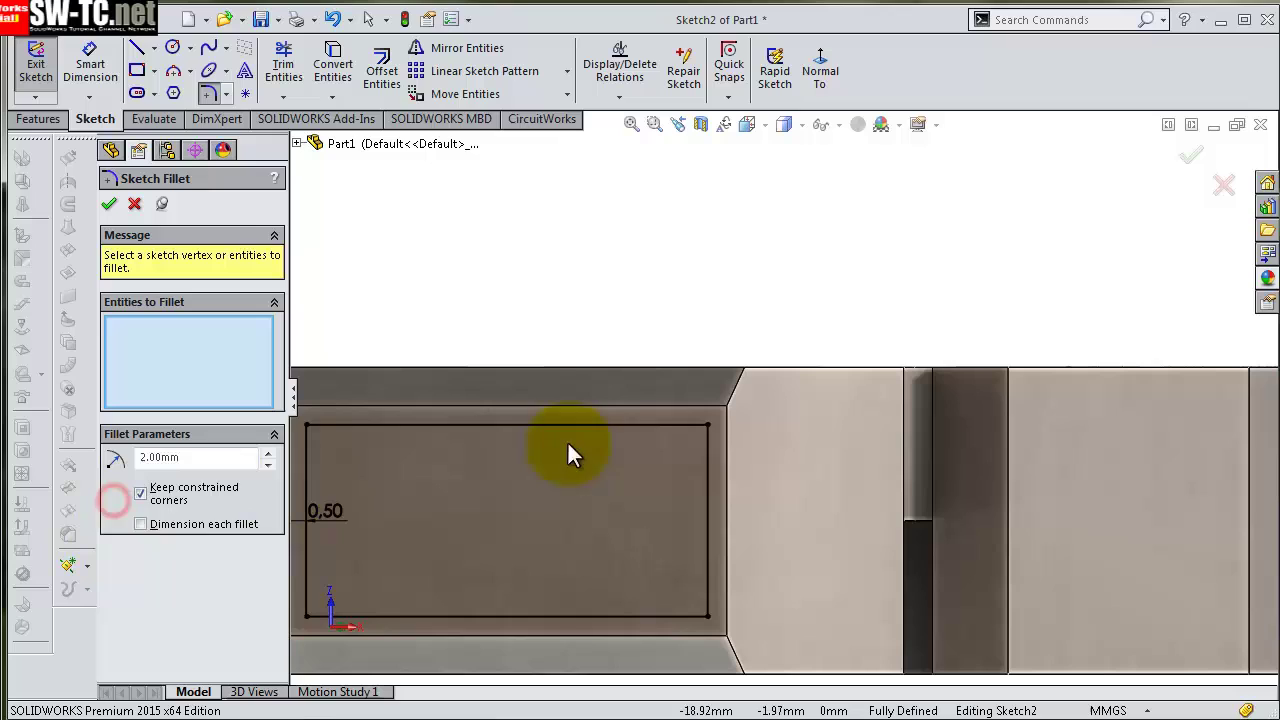
pyautogui.click(708, 426)
pyautogui.click(709, 617)
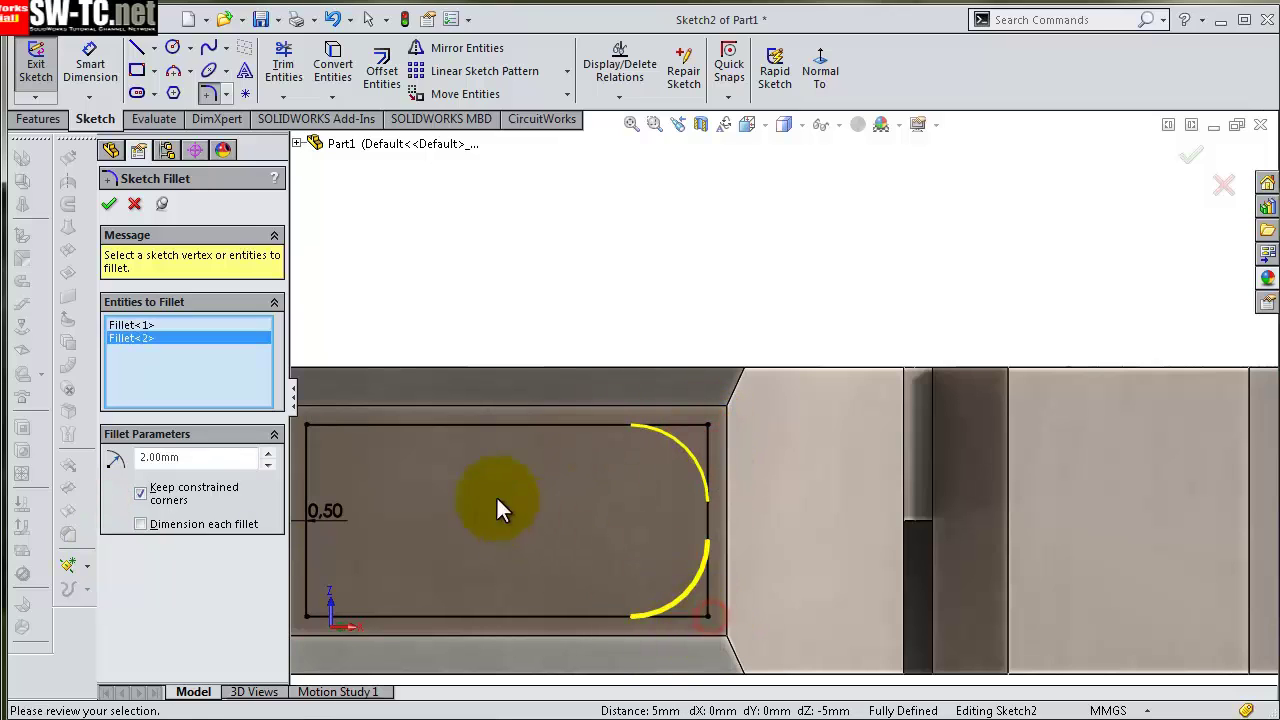
pyautogui.click(308, 427)
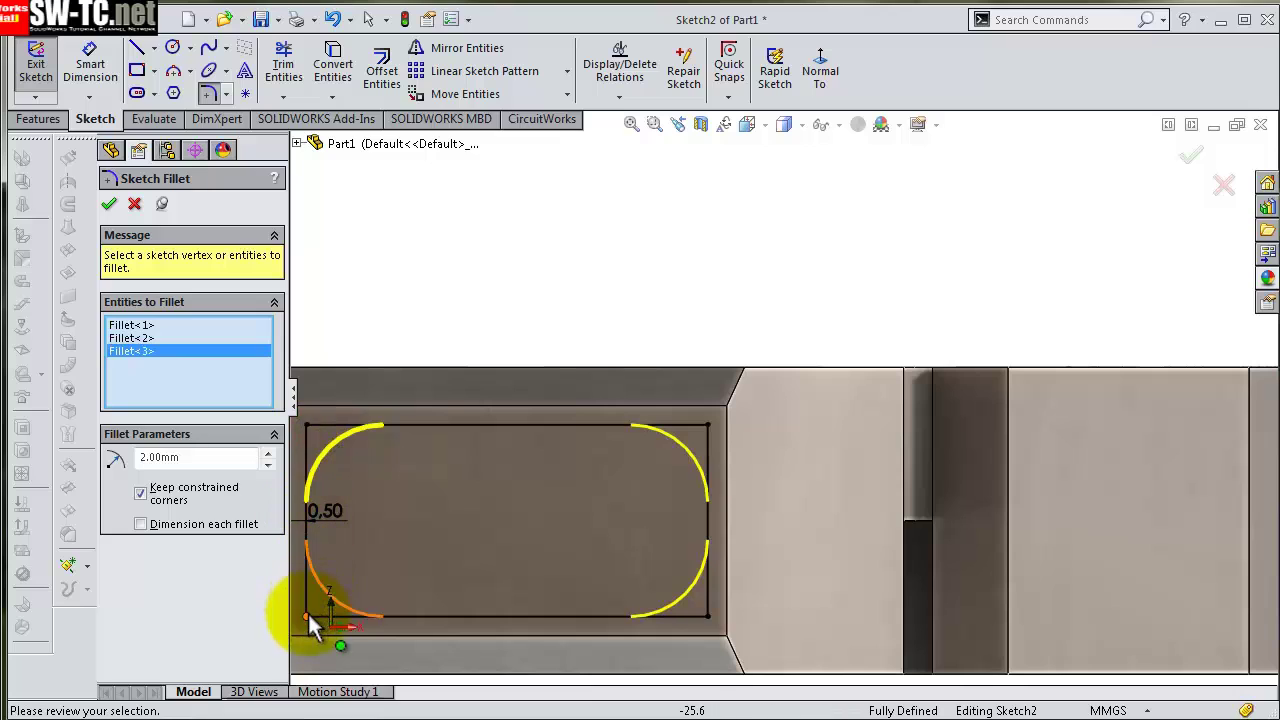
pyautogui.click(308, 616)
pyautogui.click(109, 204)
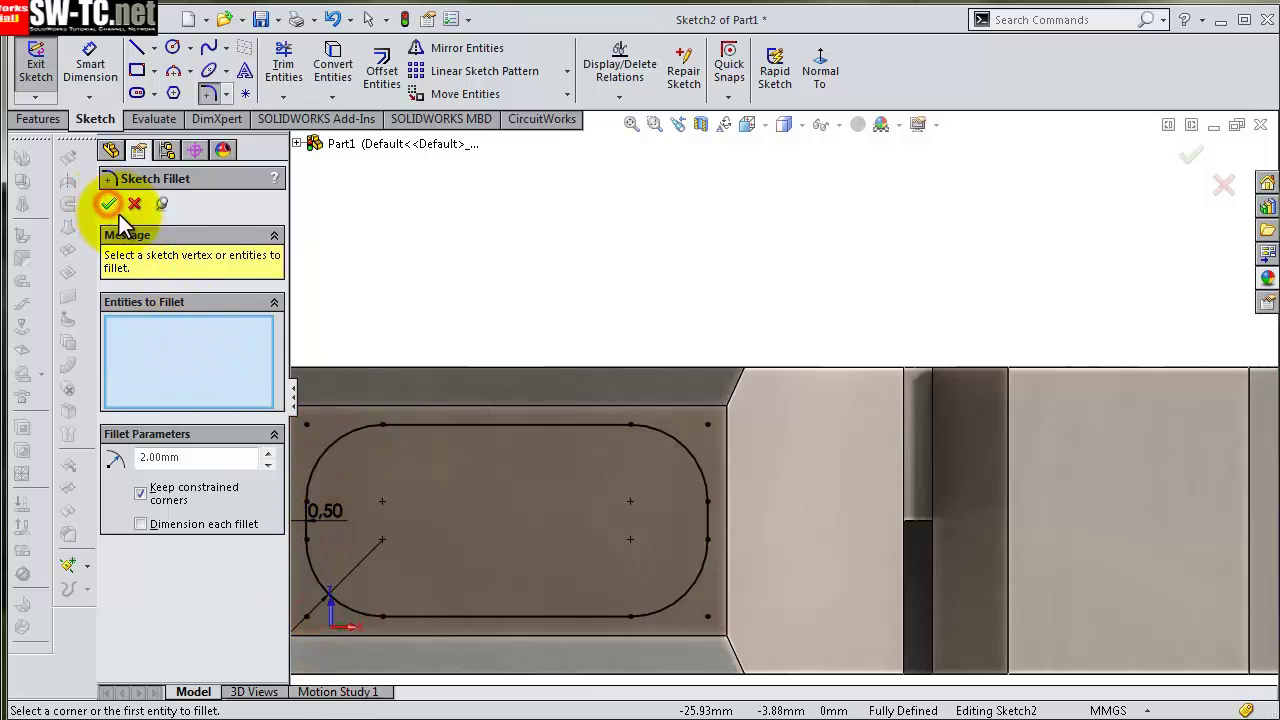
pyautogui.press('f')
pyautogui.click(1193, 165)
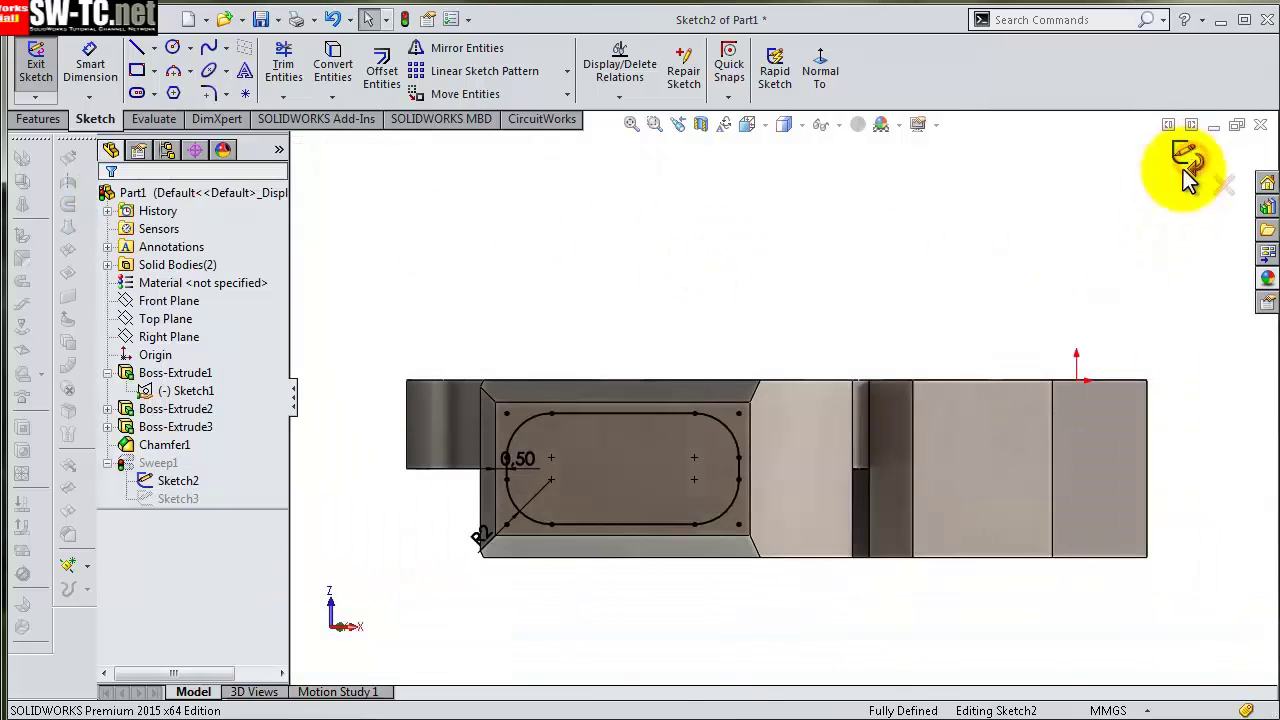
pyautogui.press('f')
pyautogui.click(1185, 165)
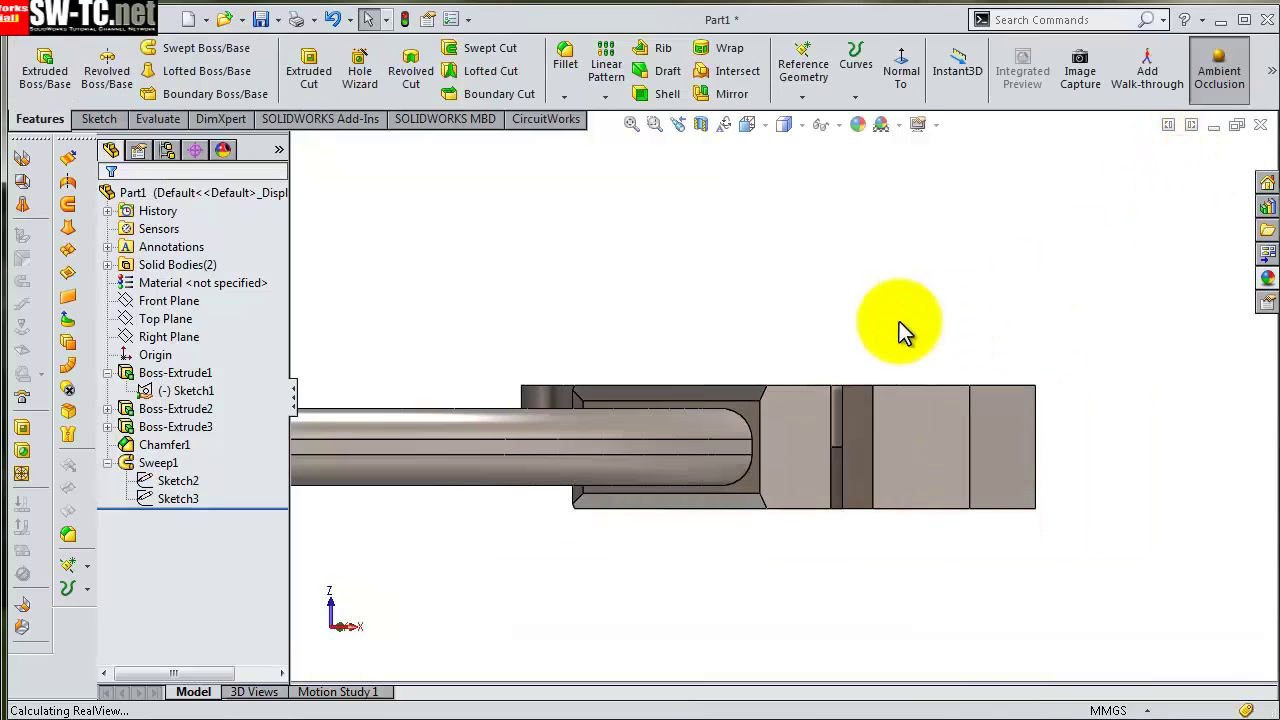
# - Round the edges of the handle's free end face with a 1 mm fillet
pyautogui.scroll(3, 858, 324)
pyautogui.scroll(3, 780, 331)
pyautogui.moveTo(742, 335)
pyautogui.mouseDown(button='middle')
pyautogui.moveTo(787, 413)
pyautogui.moveTo(823, 528)
pyautogui.moveTo(808, 471)
pyautogui.moveTo(777, 429)
pyautogui.mouseUp(button='middle')
pyautogui.scroll(-3, 800, 470)
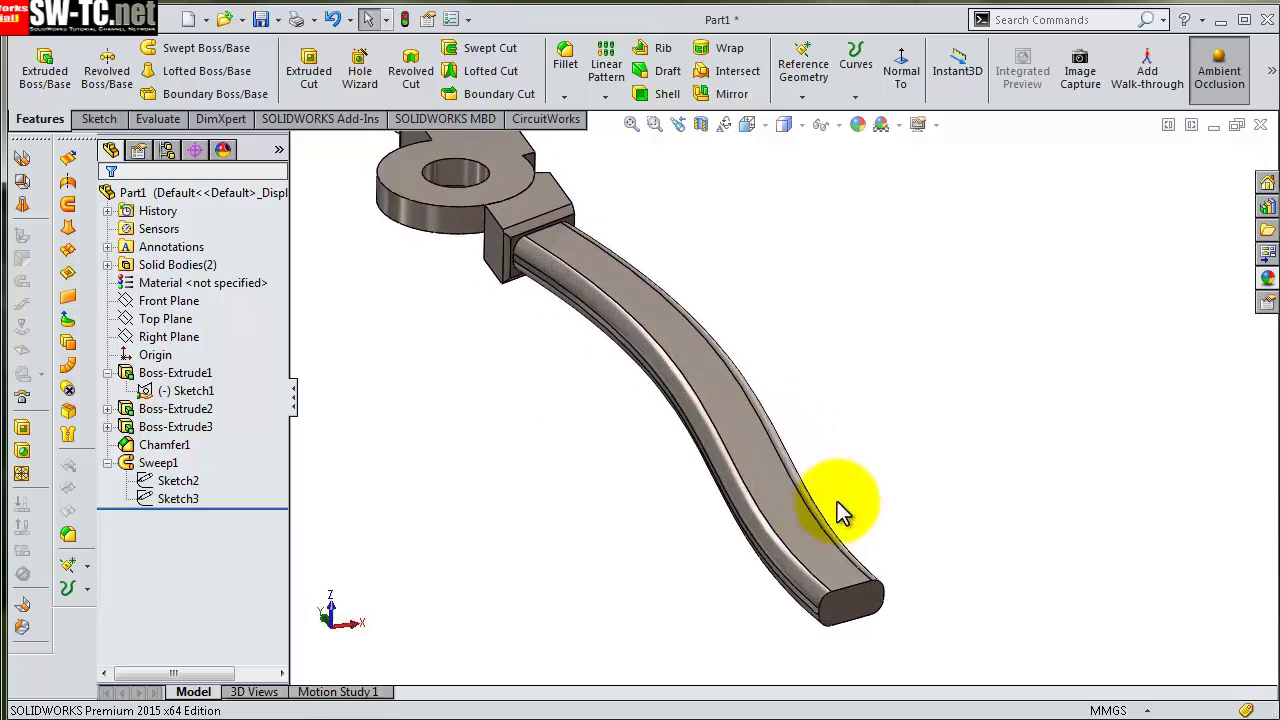
pyautogui.click(567, 68)
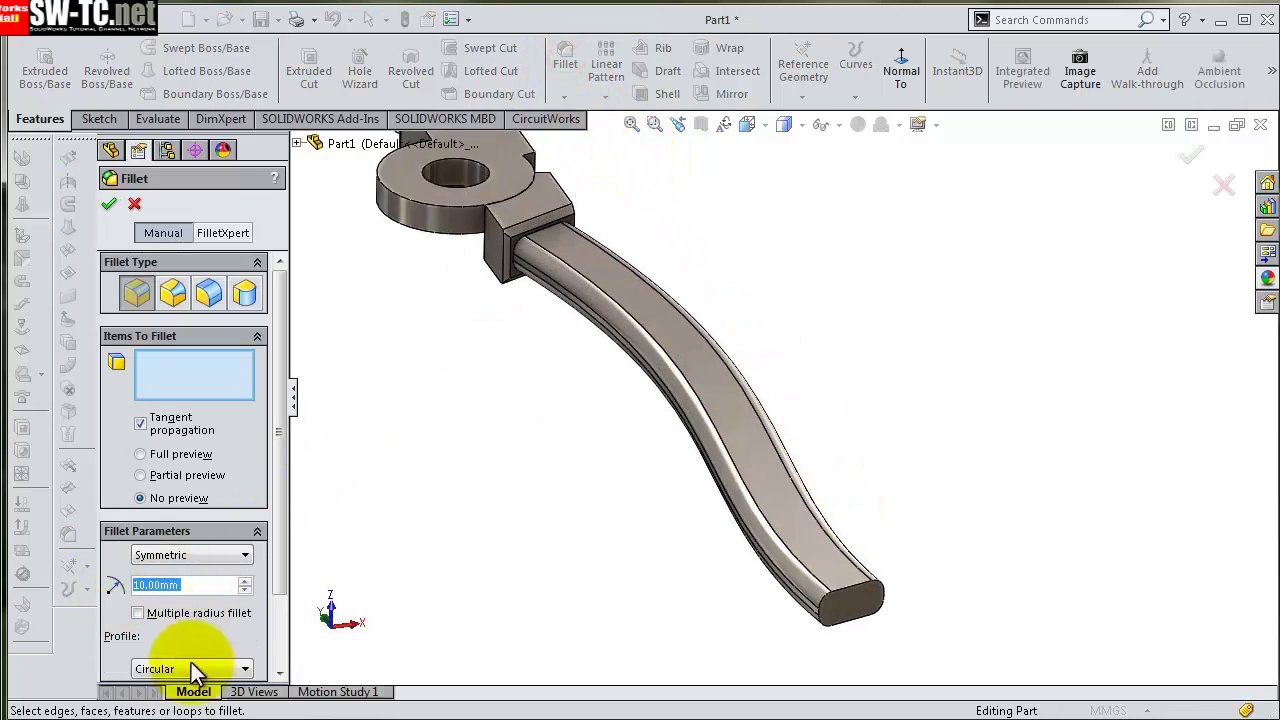
pyautogui.write('2')
pyautogui.press('Return')
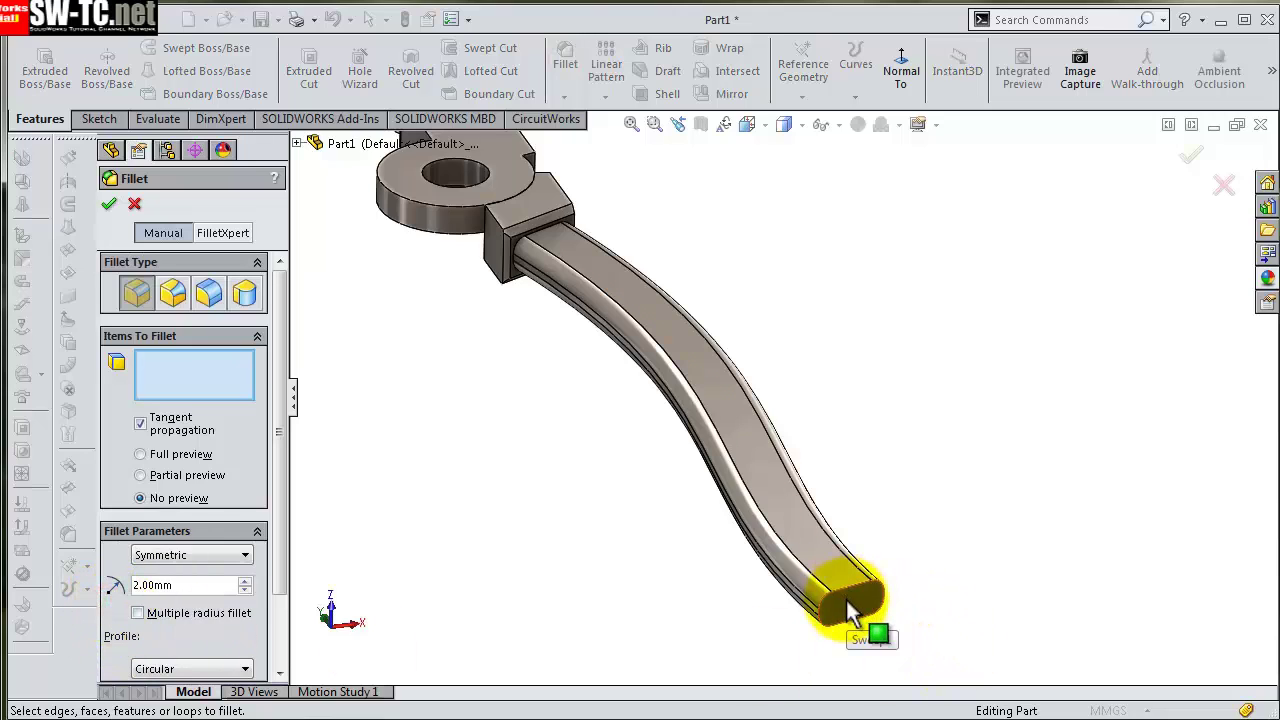
pyautogui.click(845, 597)
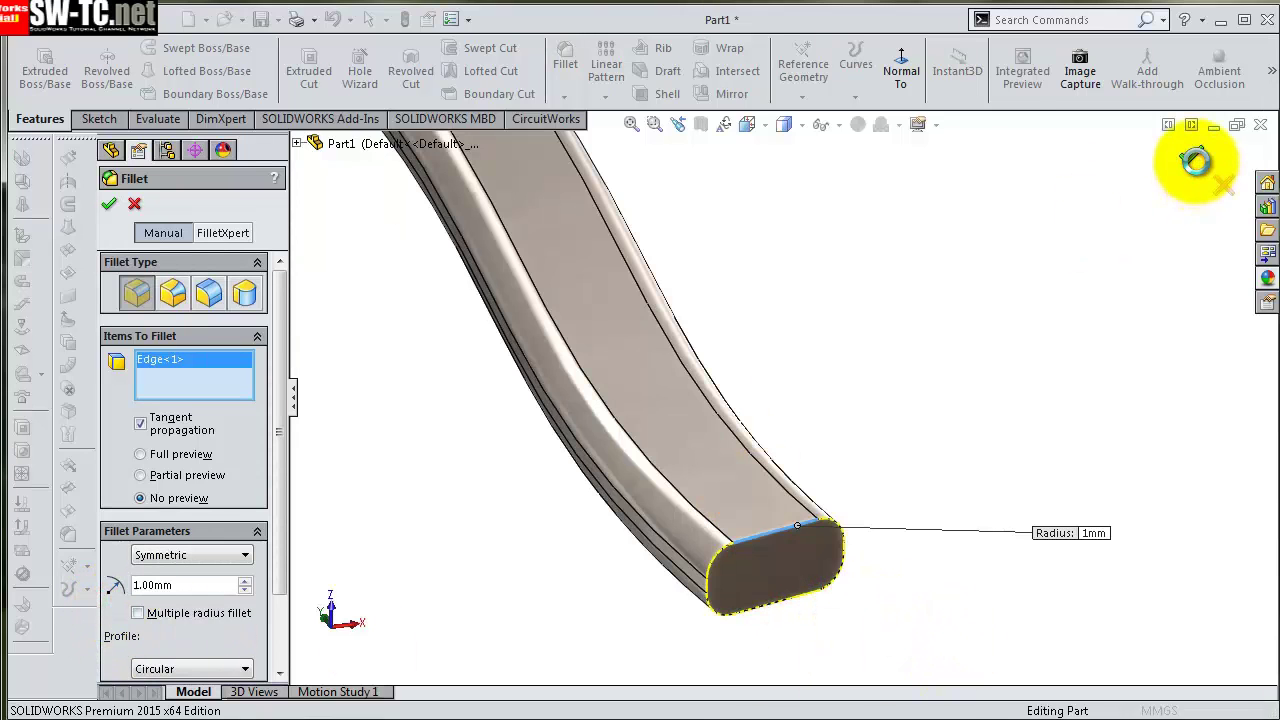
pyautogui.click(1193, 158)
# - Orbit the part to inspect the filleted handle end and the hub
pyautogui.scroll(5, 969, 491)
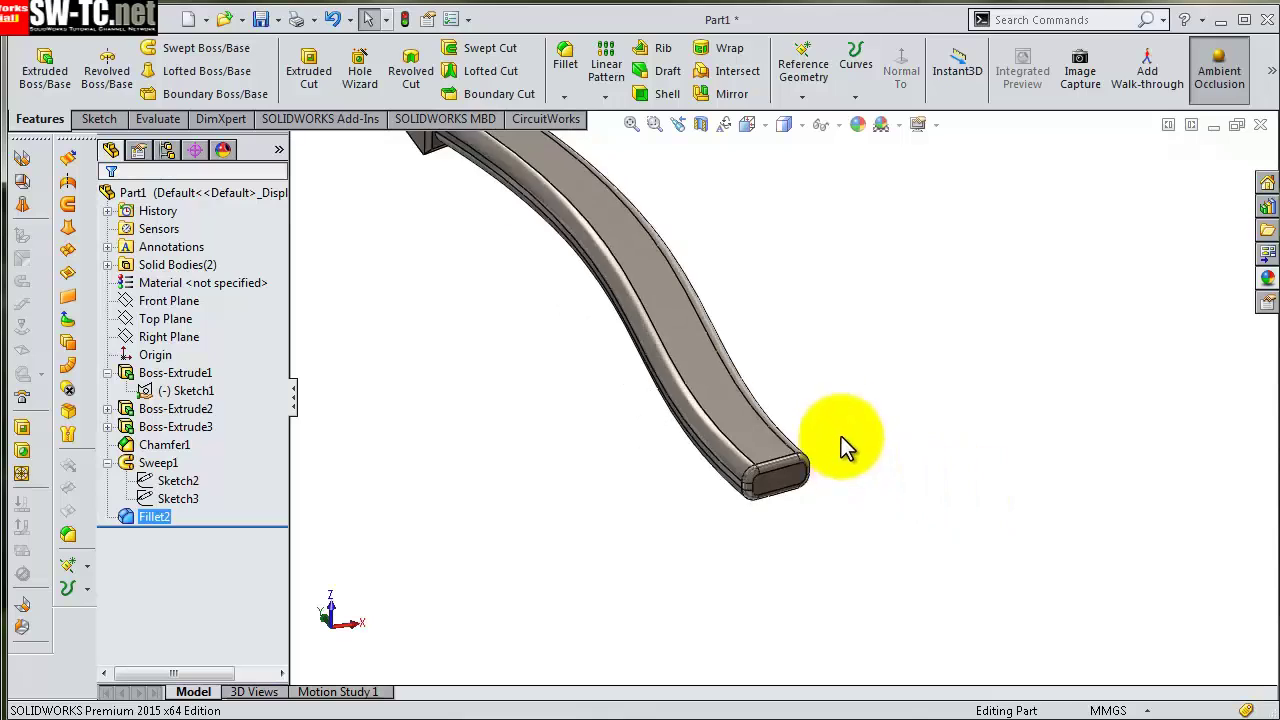
pyautogui.moveTo(762, 309); pyautogui.dragTo(766, 394, button='middle')
pyautogui.scroll(-2, 704, 249)
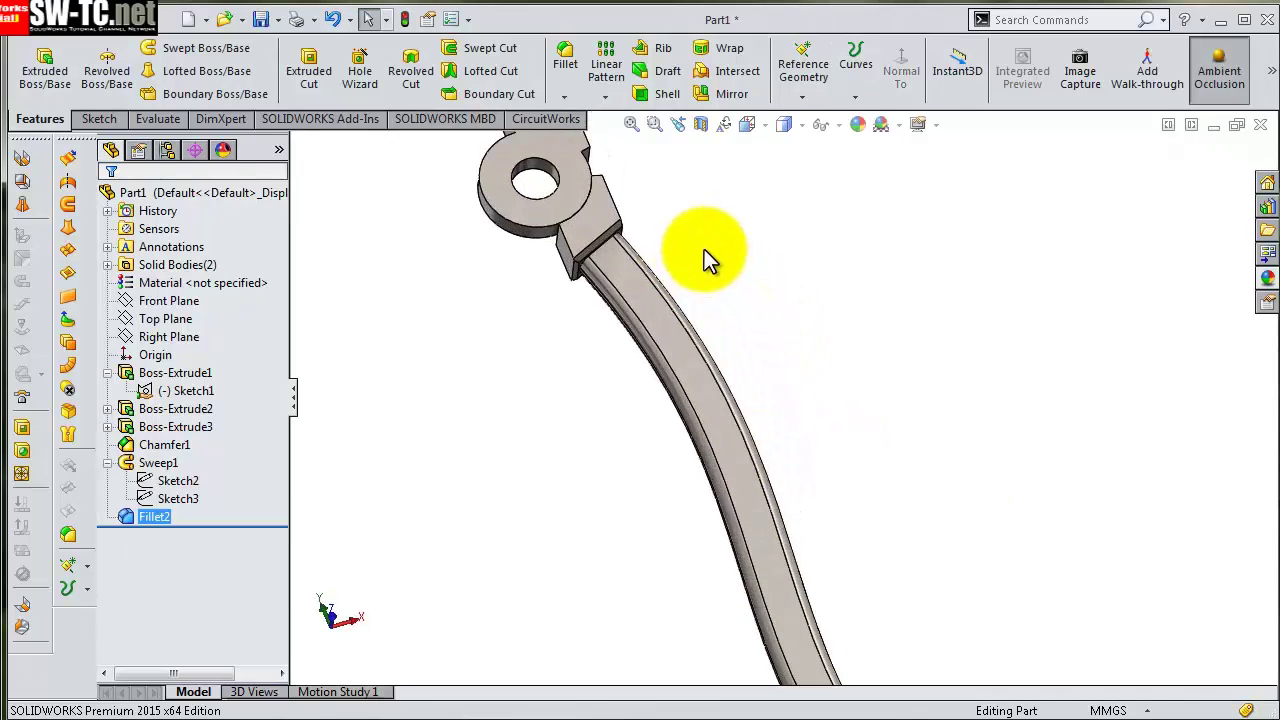
pyautogui.scroll(-2, 702, 247)
pyautogui.moveTo(701, 251)
pyautogui.mouseDown(button='middle')
pyautogui.moveTo(733, 395)
pyautogui.moveTo(757, 386)
pyautogui.mouseUp(button='middle')
pyautogui.scroll(2, 737, 286)
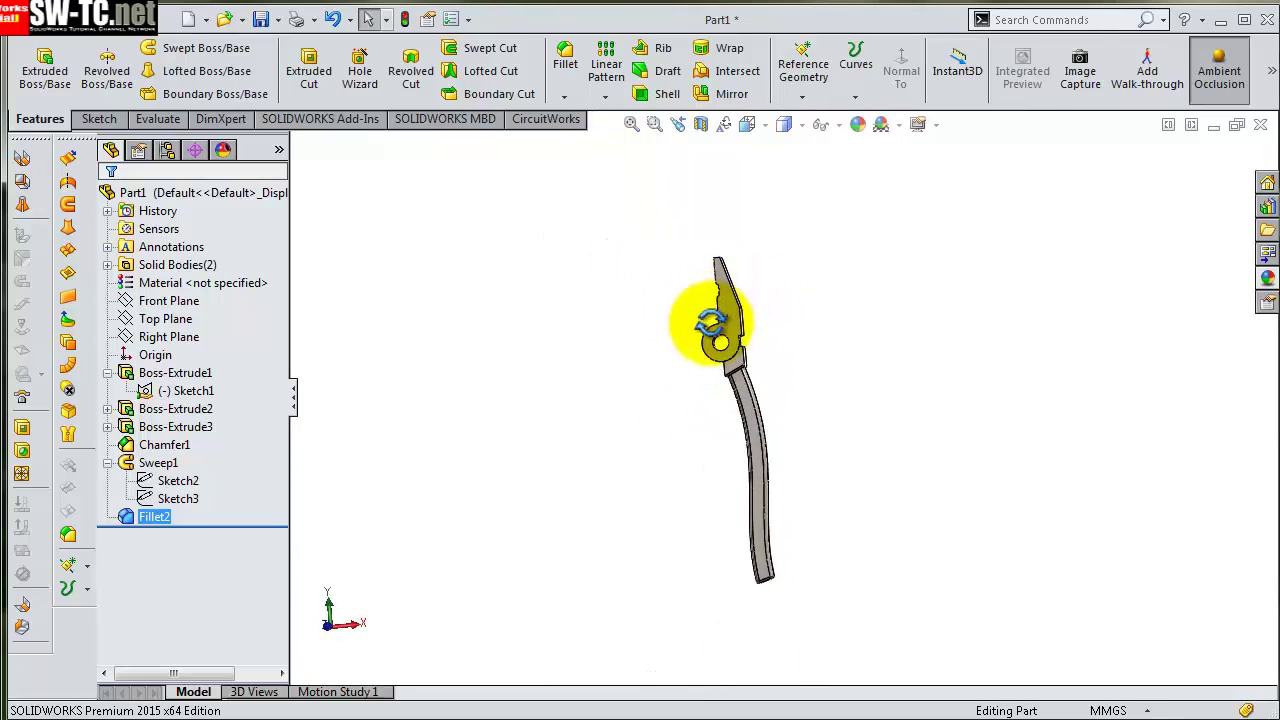
pyautogui.scroll(-2, 745, 315)
pyautogui.moveTo(743, 313)
pyautogui.mouseDown(button='middle')
pyautogui.moveTo(843, 425)
pyautogui.moveTo(833, 544)
pyautogui.mouseUp(button='middle')
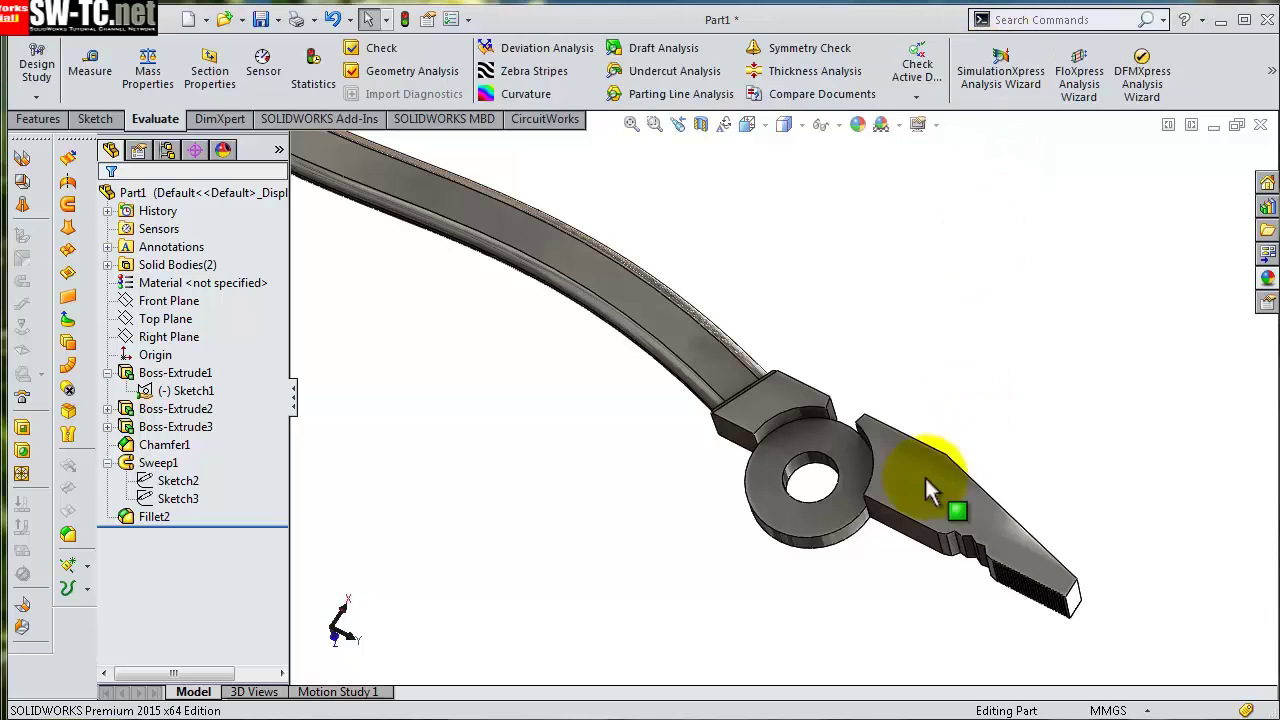
# - Start a new sketch on the jaw's blade face, viewed straight on
pyautogui.click(910, 492)
pyautogui.click(988, 422)
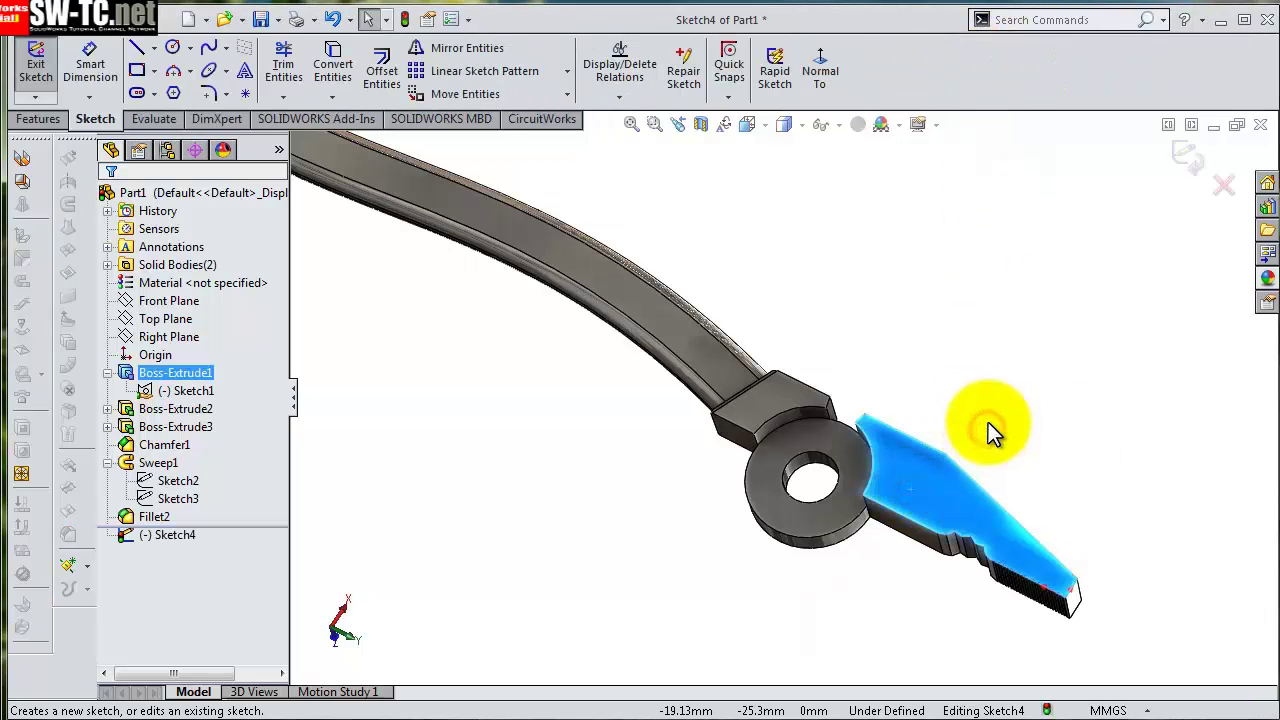
pyautogui.click(826, 88)
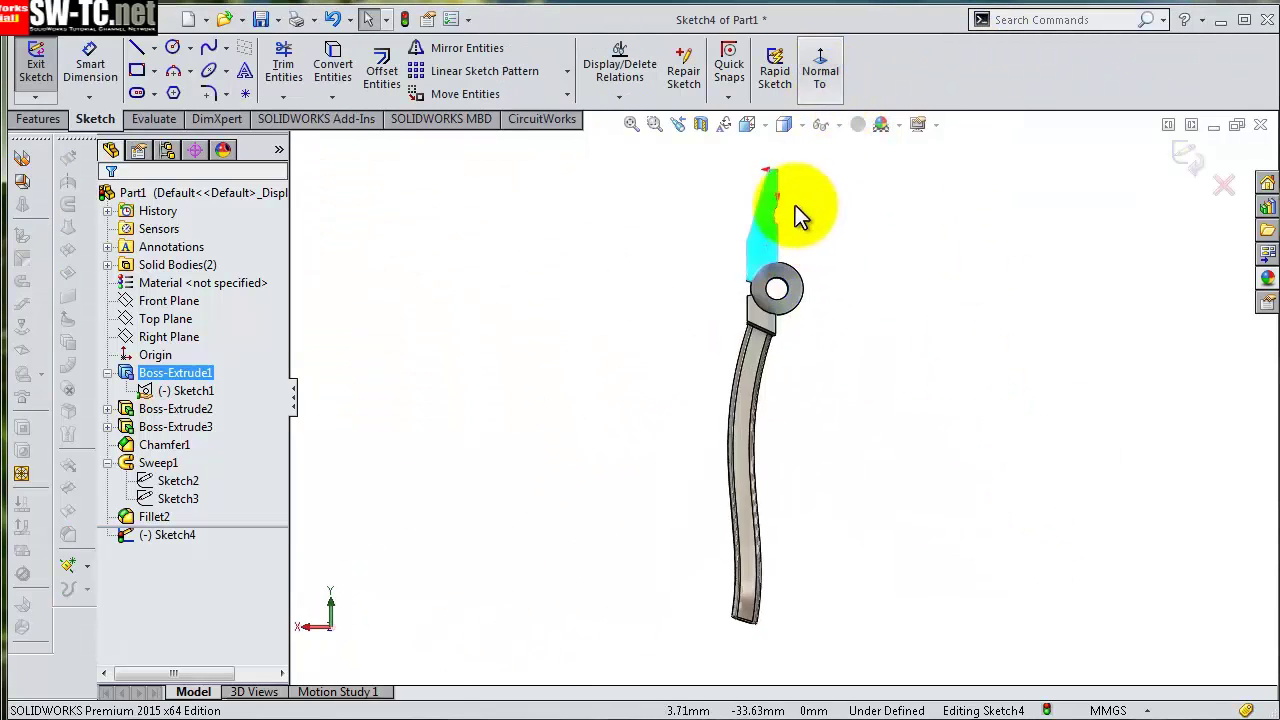
pyautogui.scroll(-3, 795, 205)
pyautogui.scroll(-3, 826, 263)
pyautogui.scroll(-2, 882, 267)
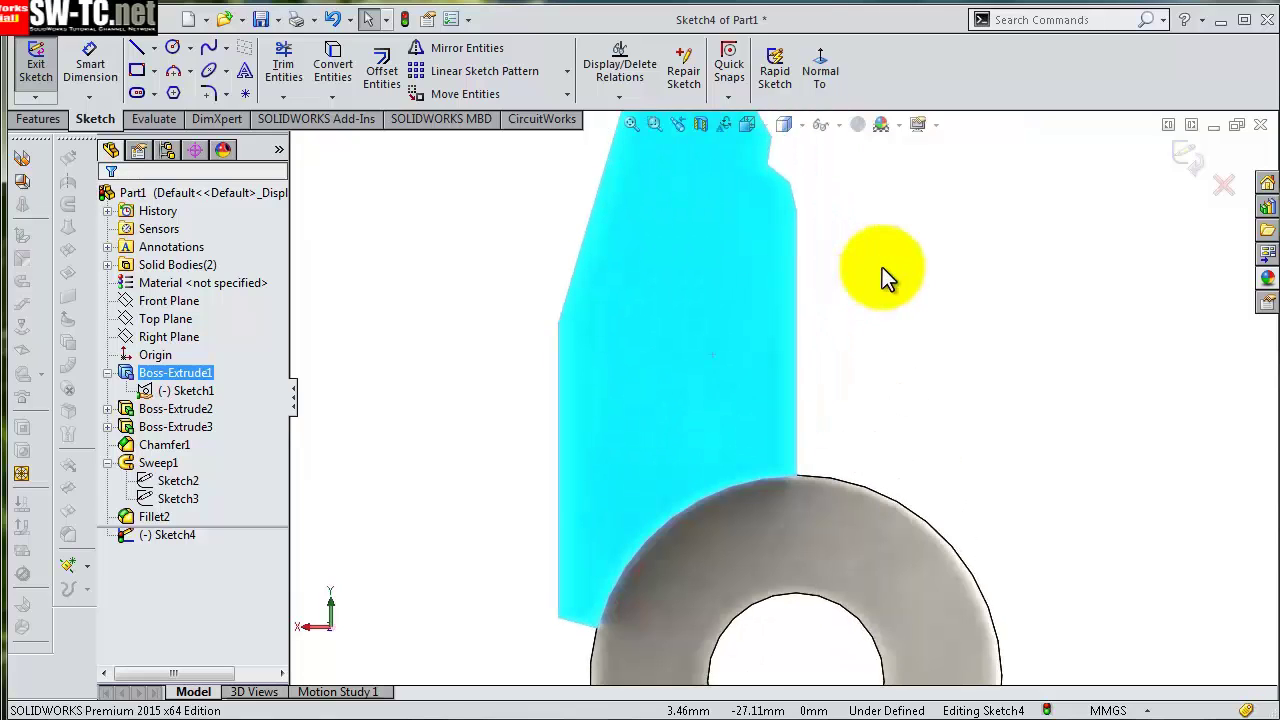
pyautogui.scroll(-2, 882, 267)
pyautogui.click(862, 268)
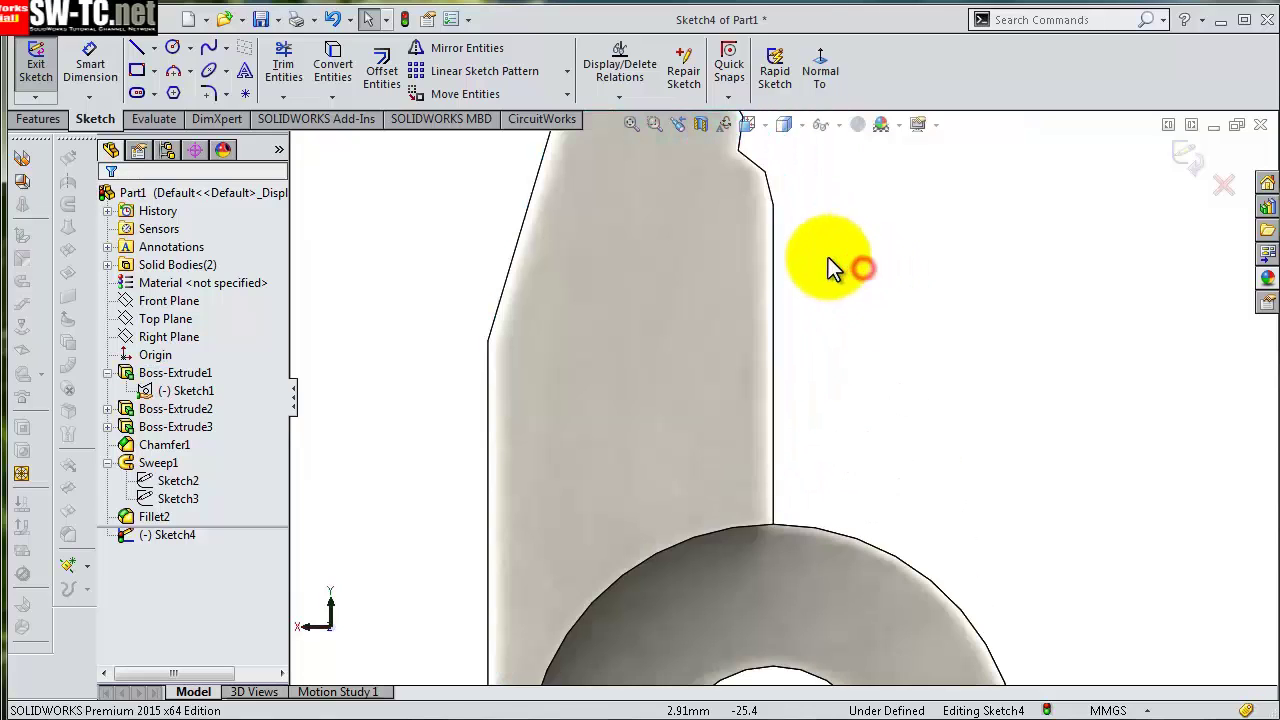
# - Draw a 3-point arc from the top of the blade edge to the hub, bowing into the blade
pyautogui.click(189, 71)
pyautogui.click(216, 133)
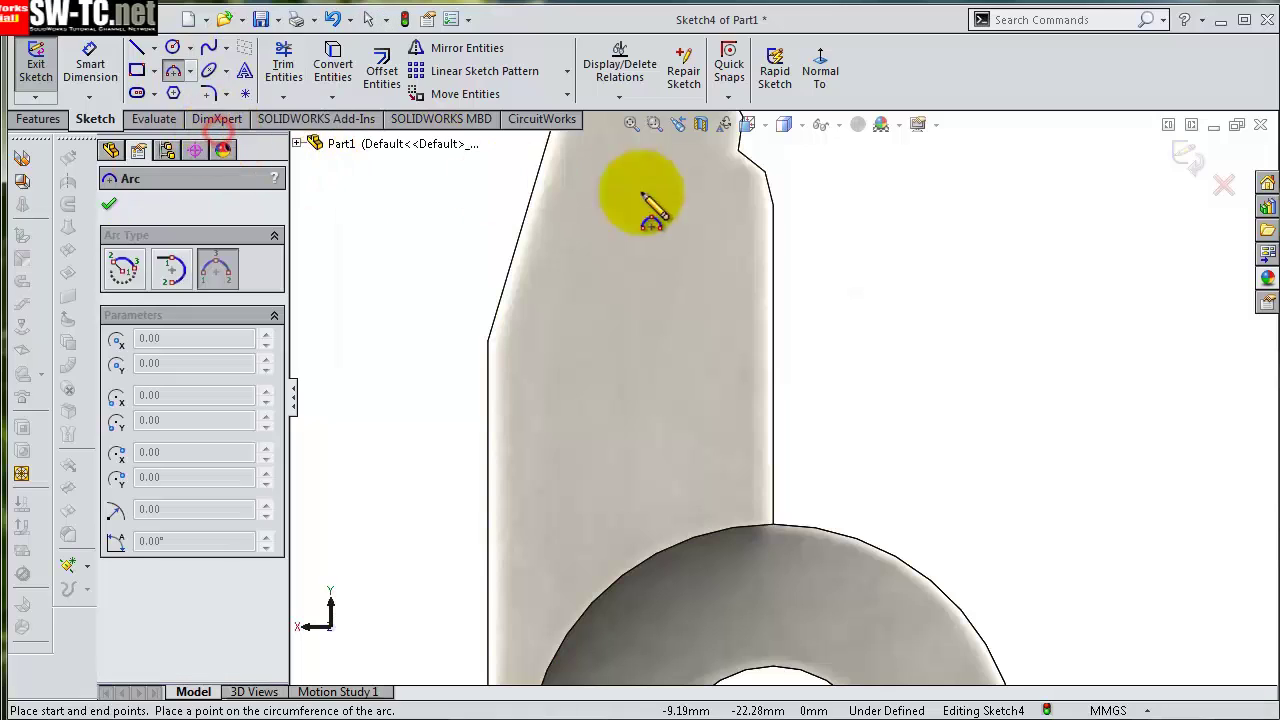
pyautogui.click(773, 206)
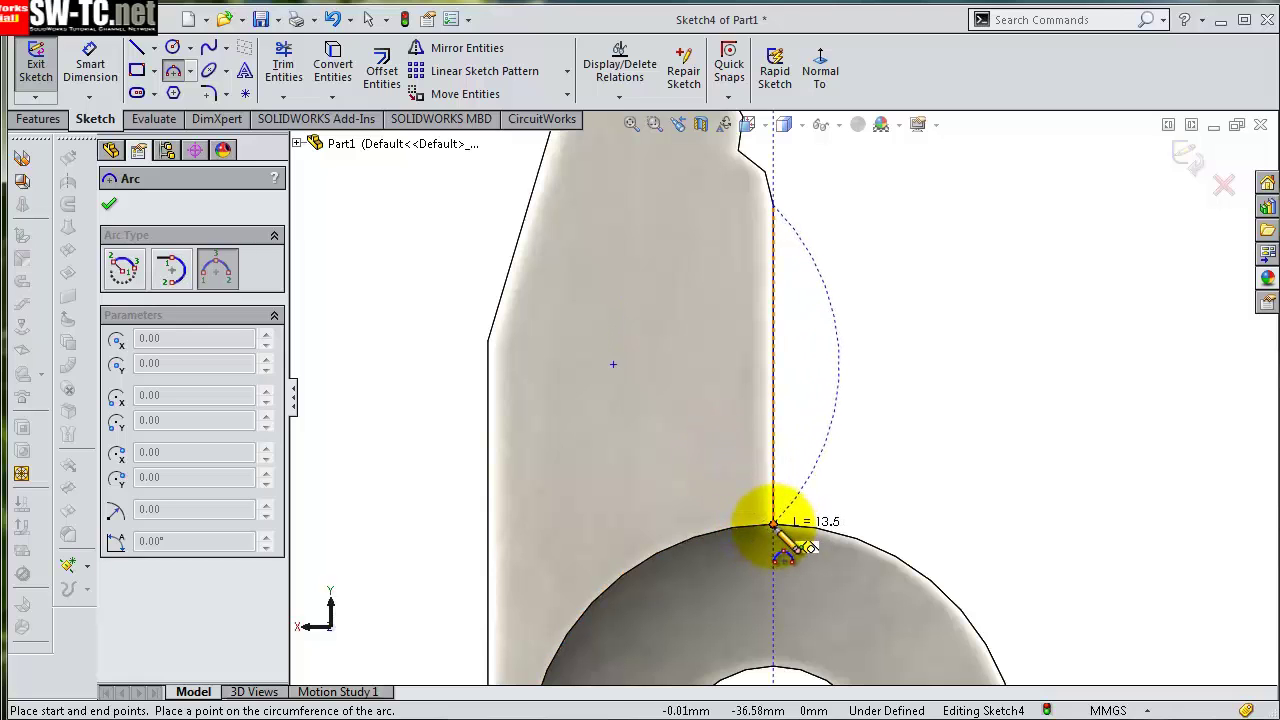
pyautogui.scroll(-1, 773, 522)
pyautogui.scroll(-1, 773, 522)
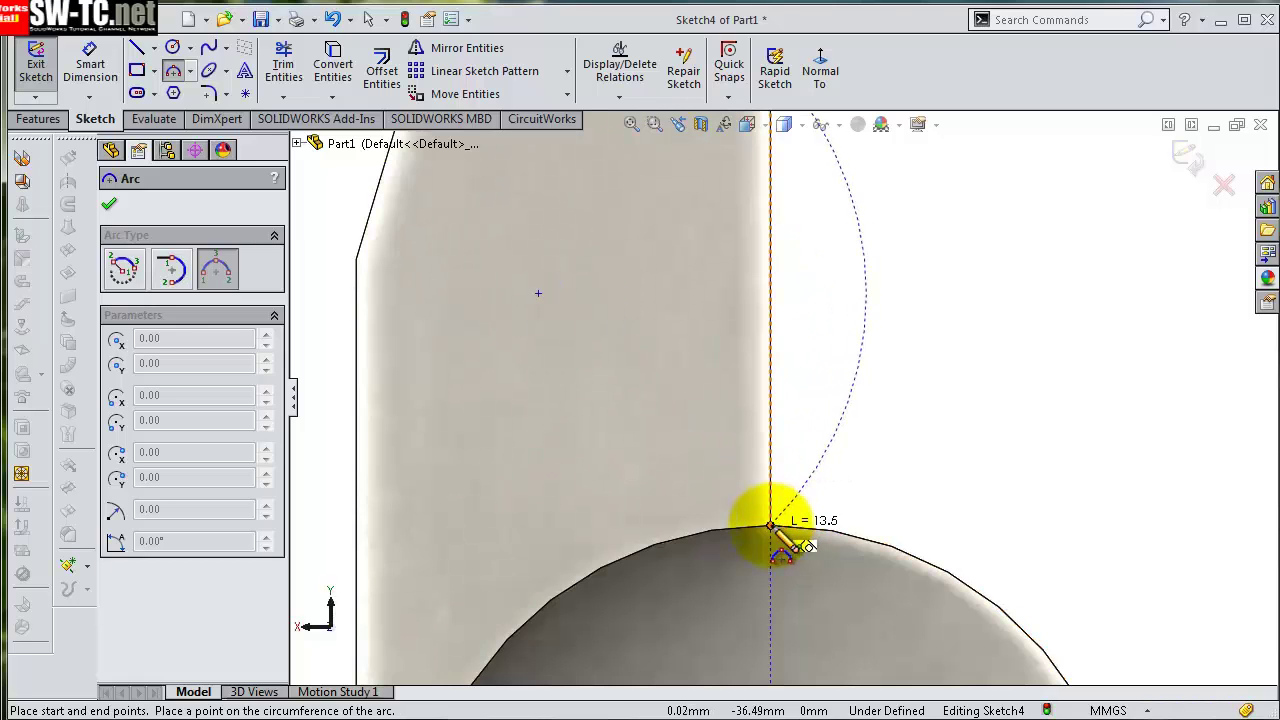
pyautogui.click(771, 523)
pyautogui.scroll(1, 570, 356)
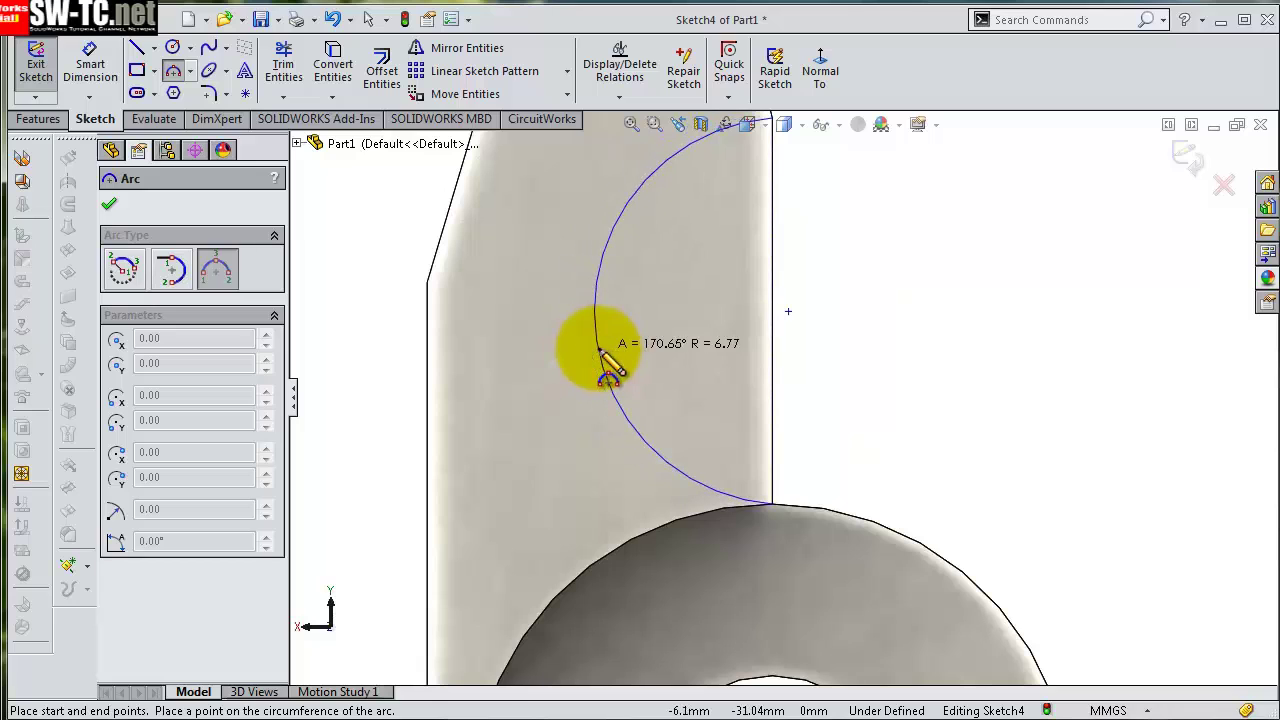
pyautogui.click(600, 350)
# - Dimension the arc's radius to 6.80 mm
pyautogui.rightClick(628, 366)
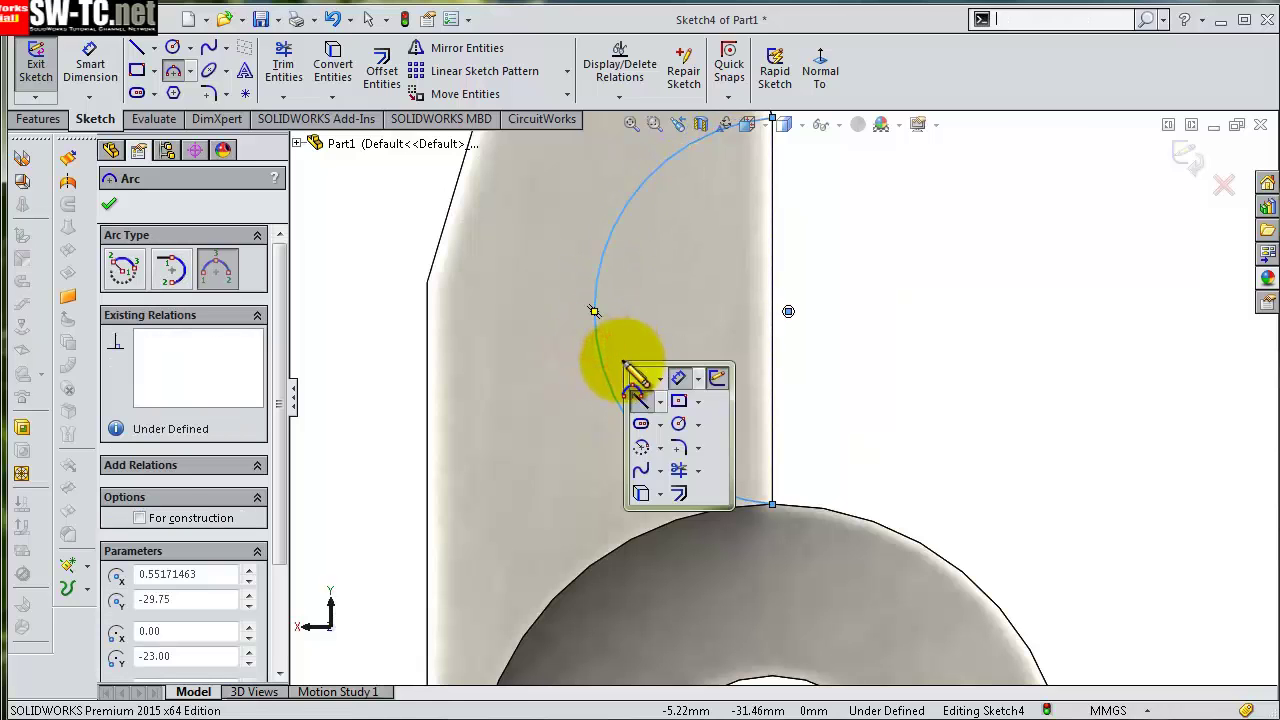
pyautogui.click(675, 378)
pyautogui.click(608, 366)
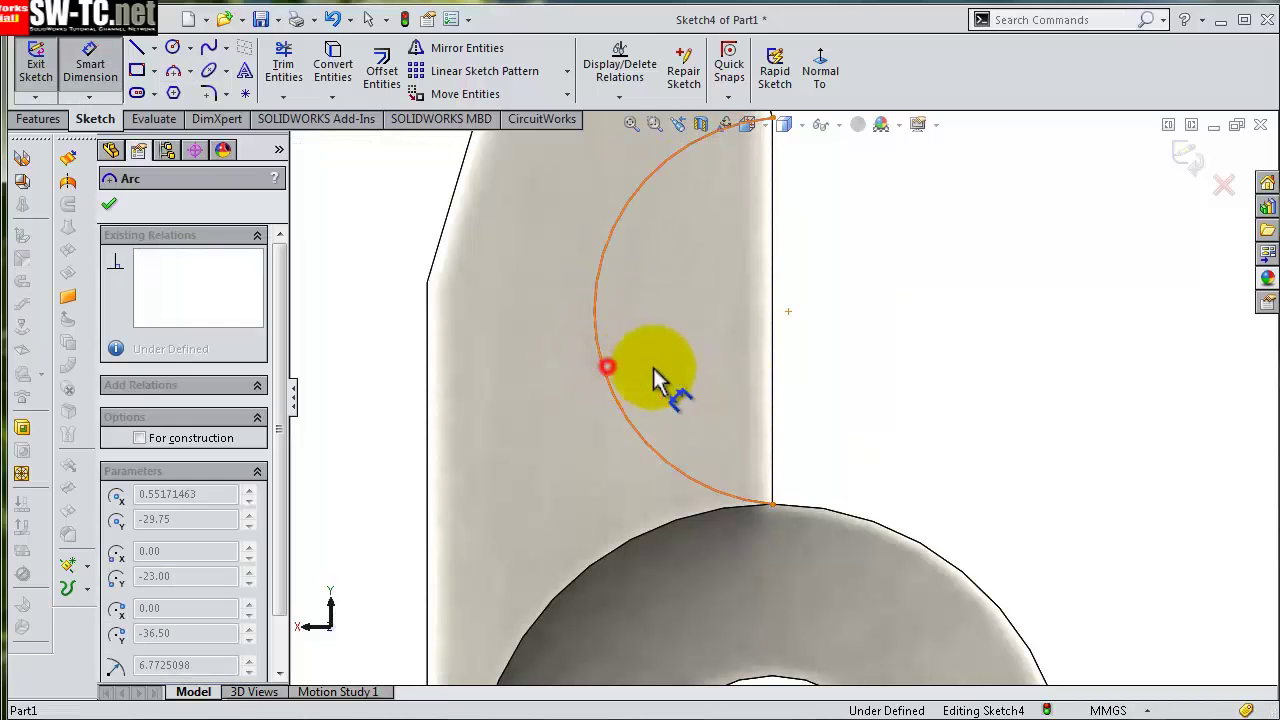
pyautogui.click(832, 379)
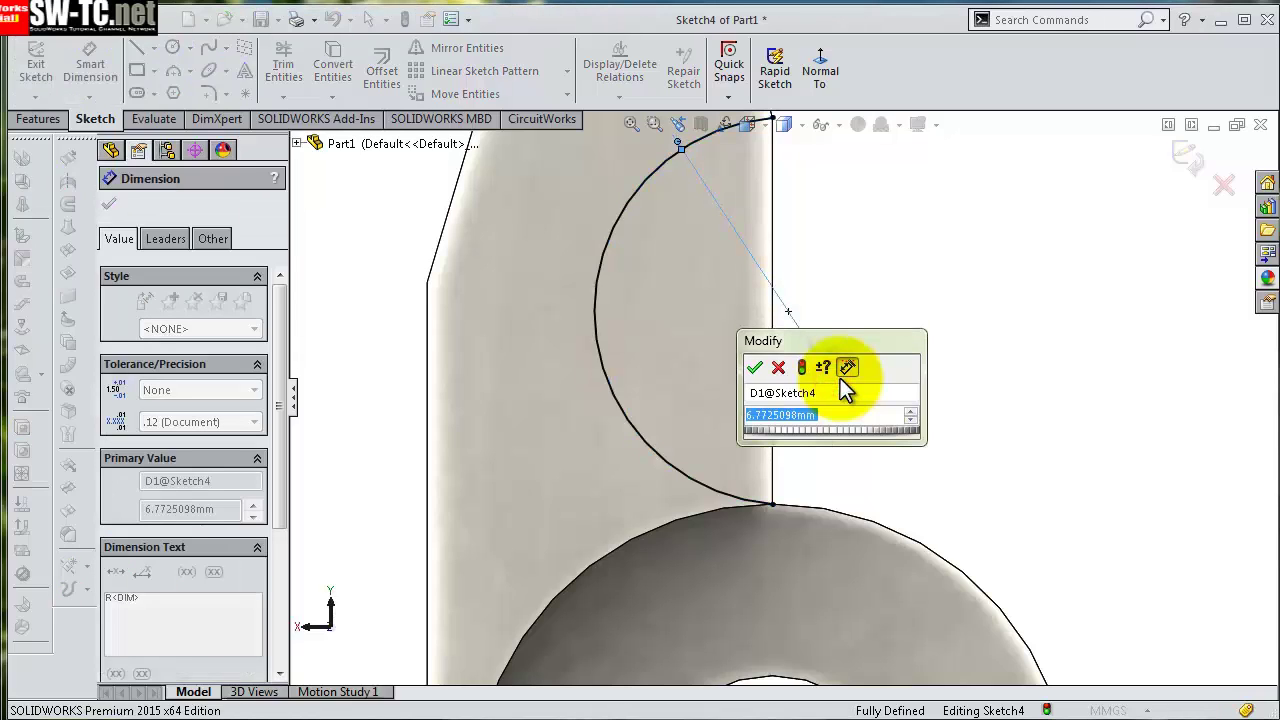
pyautogui.write('6,8')
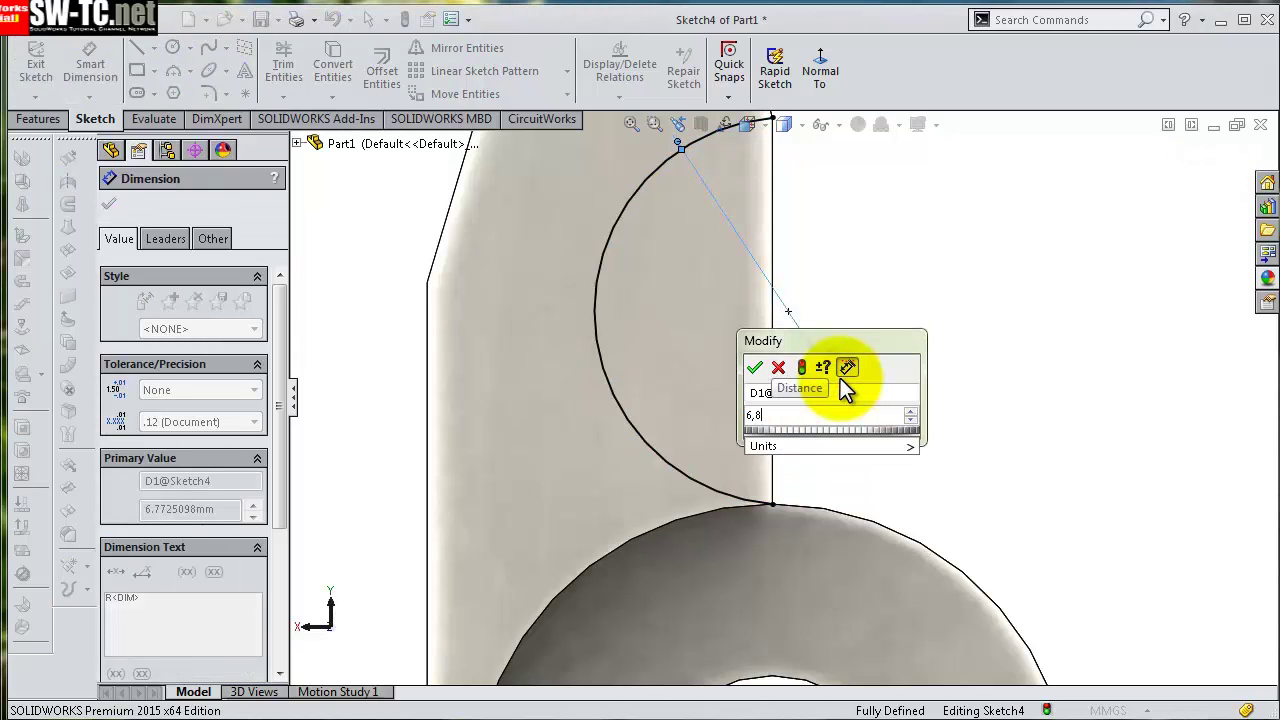
pyautogui.press('Return')
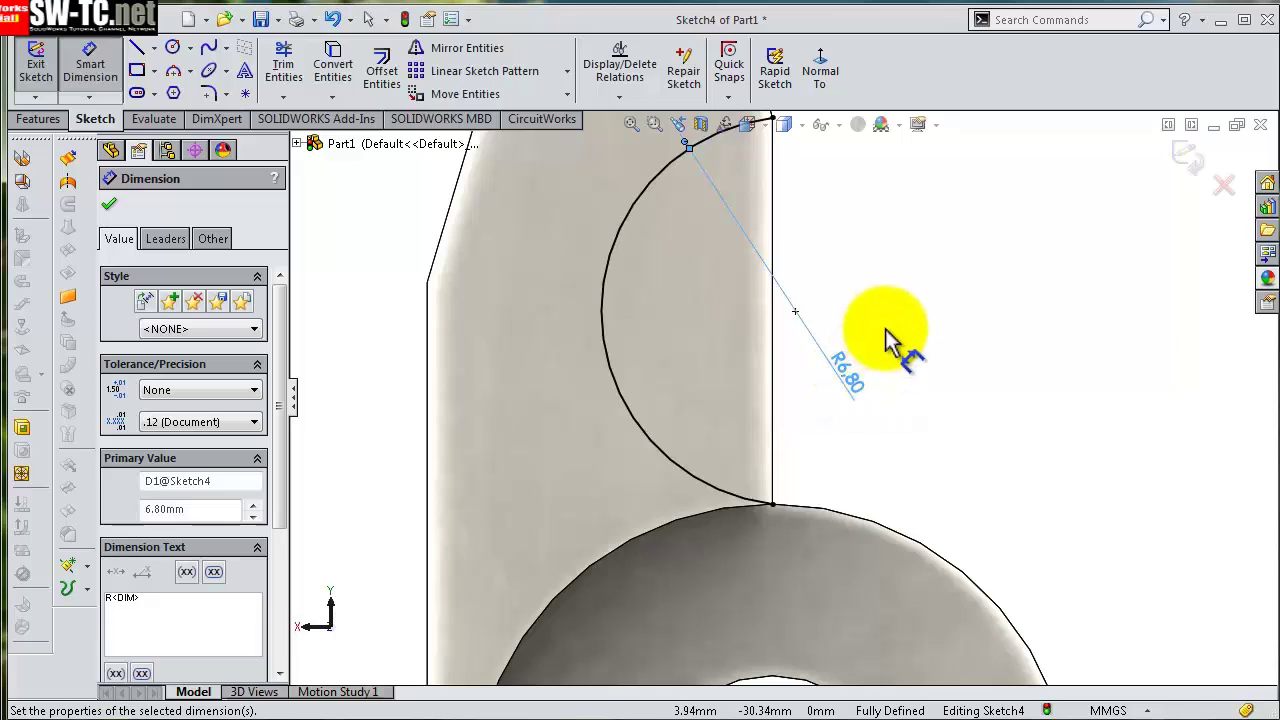
# - Convert the 13.50 mm vertical blade edge into a sketch line closing the profile
pyautogui.scroll(3, 885, 340)
pyautogui.moveTo(886, 343)
pyautogui.mouseDown(button='middle')
pyautogui.moveTo(846, 334)
pyautogui.moveTo(857, 351)
pyautogui.moveTo(768, 316)
pyautogui.mouseUp(button='middle')
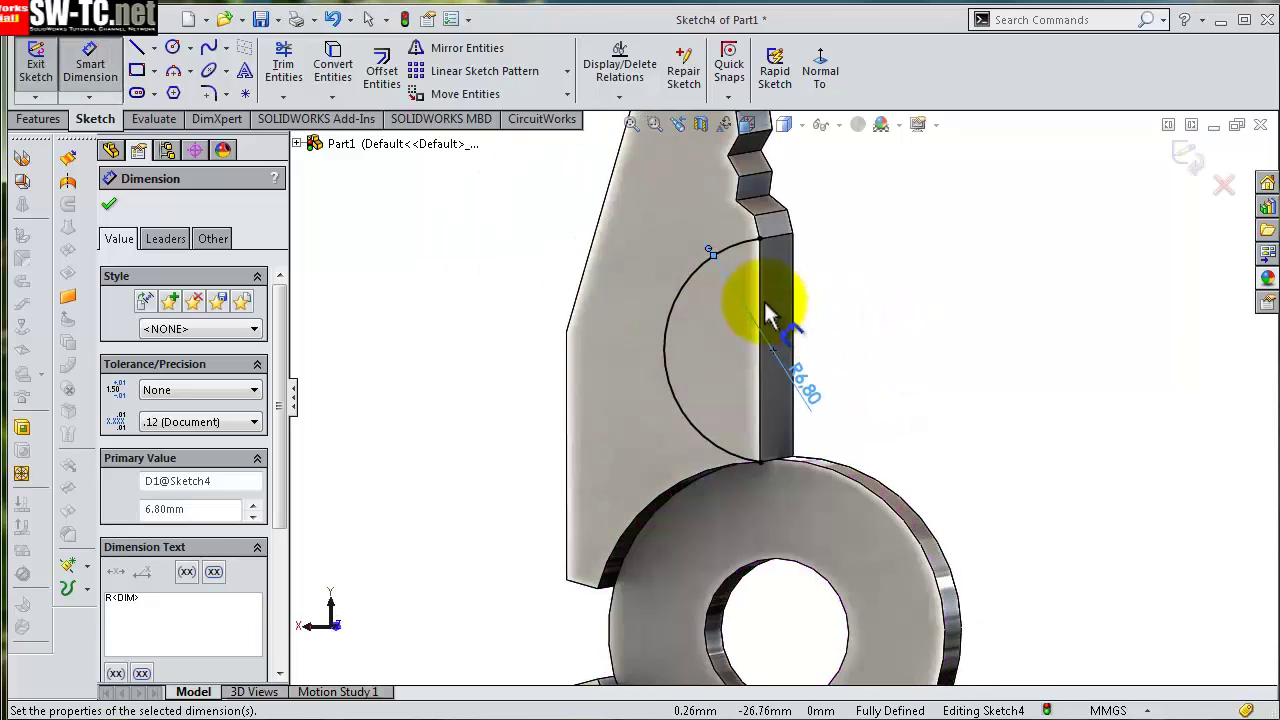
pyautogui.click(761, 297)
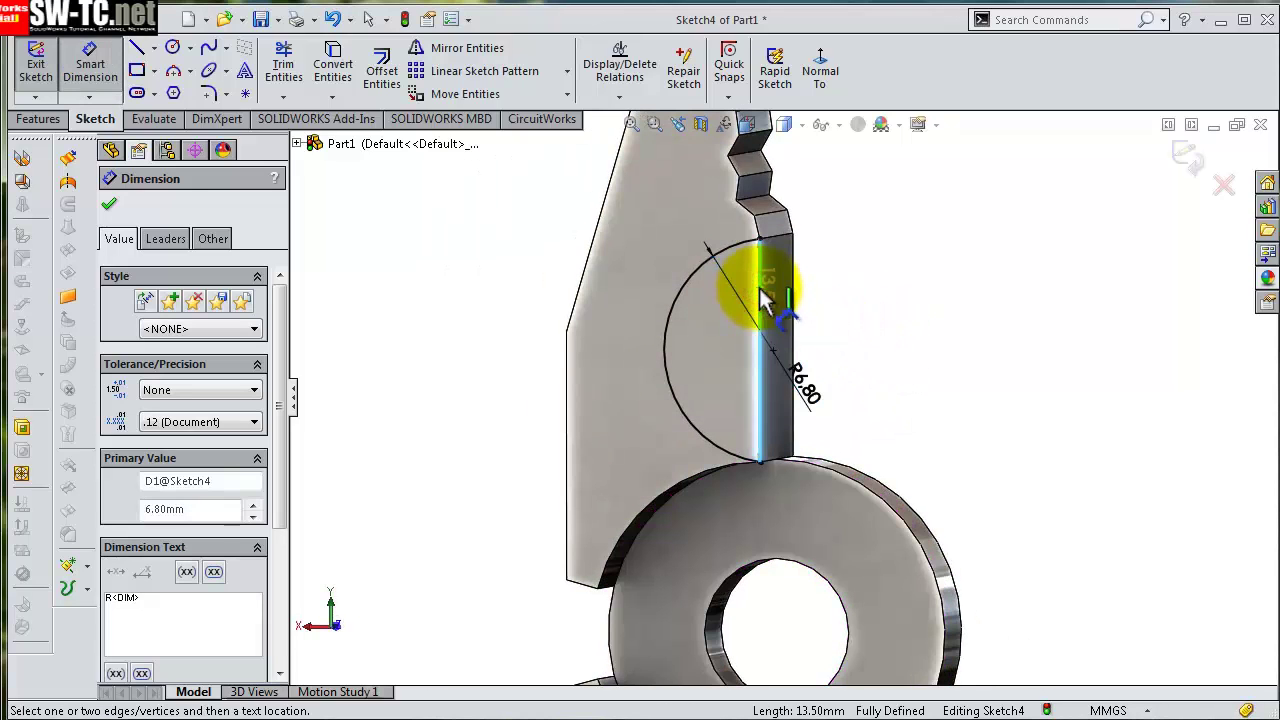
pyautogui.press('Escape')
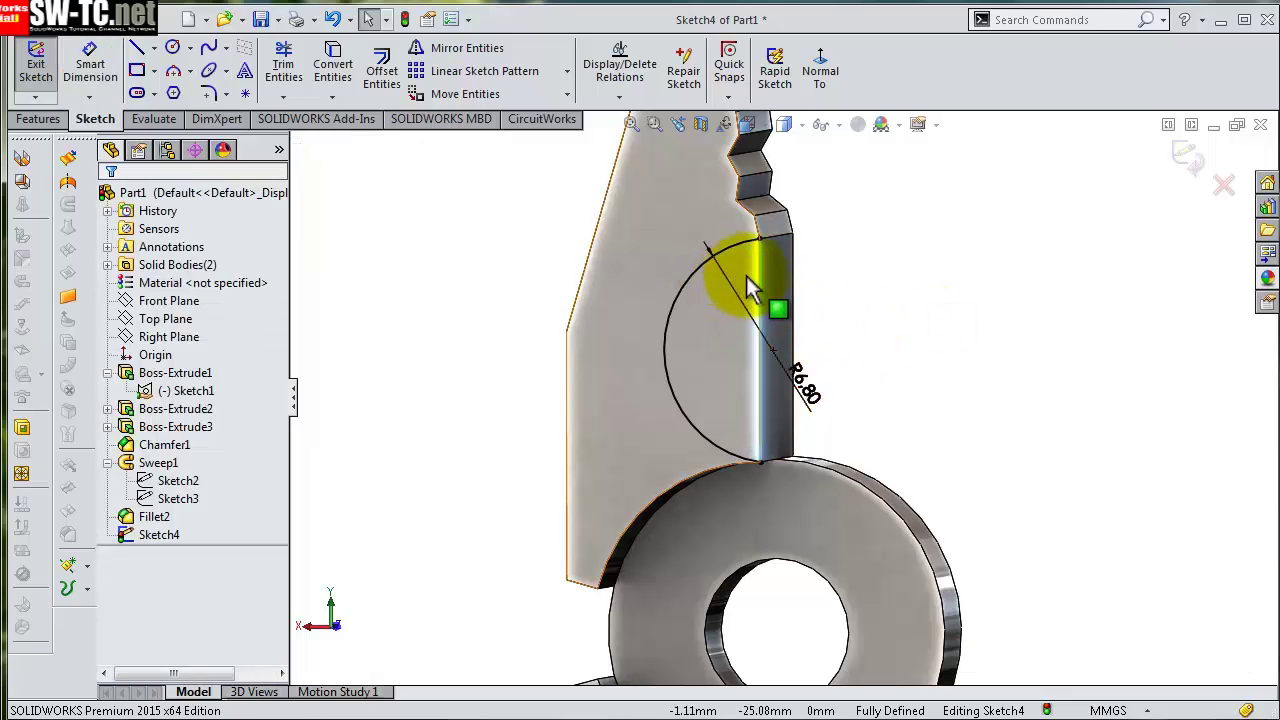
pyautogui.click(761, 290)
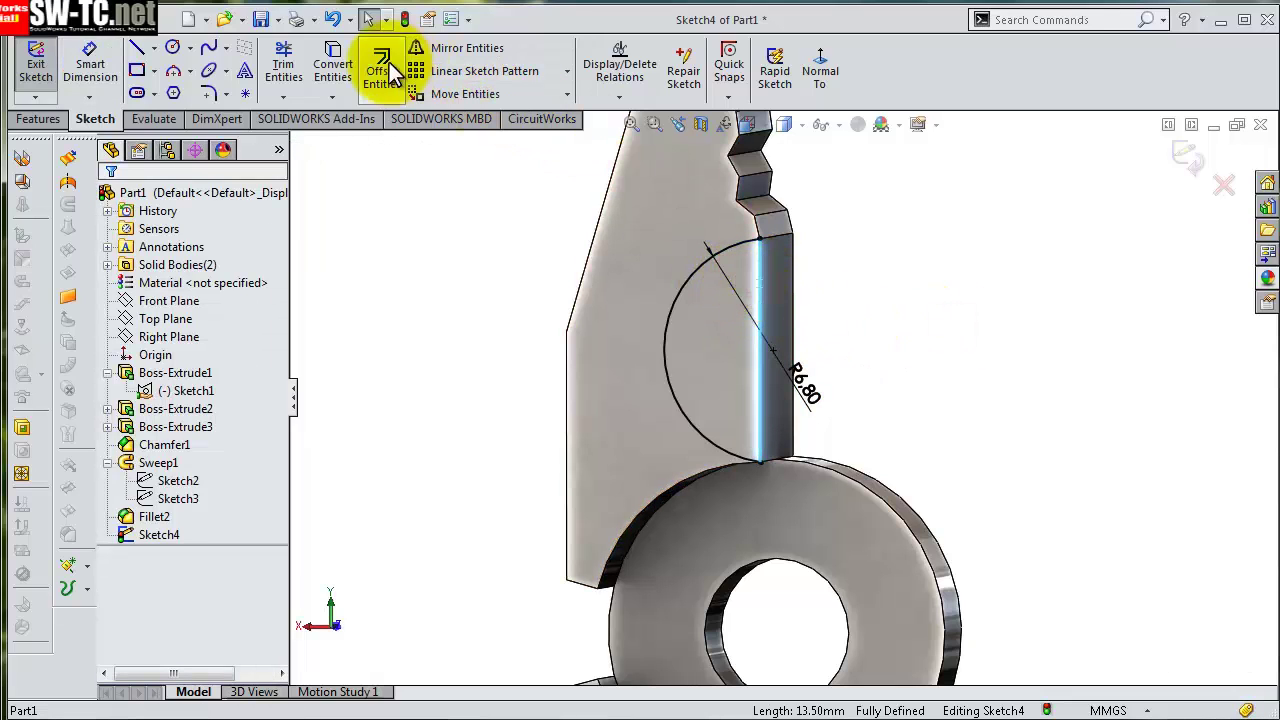
pyautogui.click(327, 60)
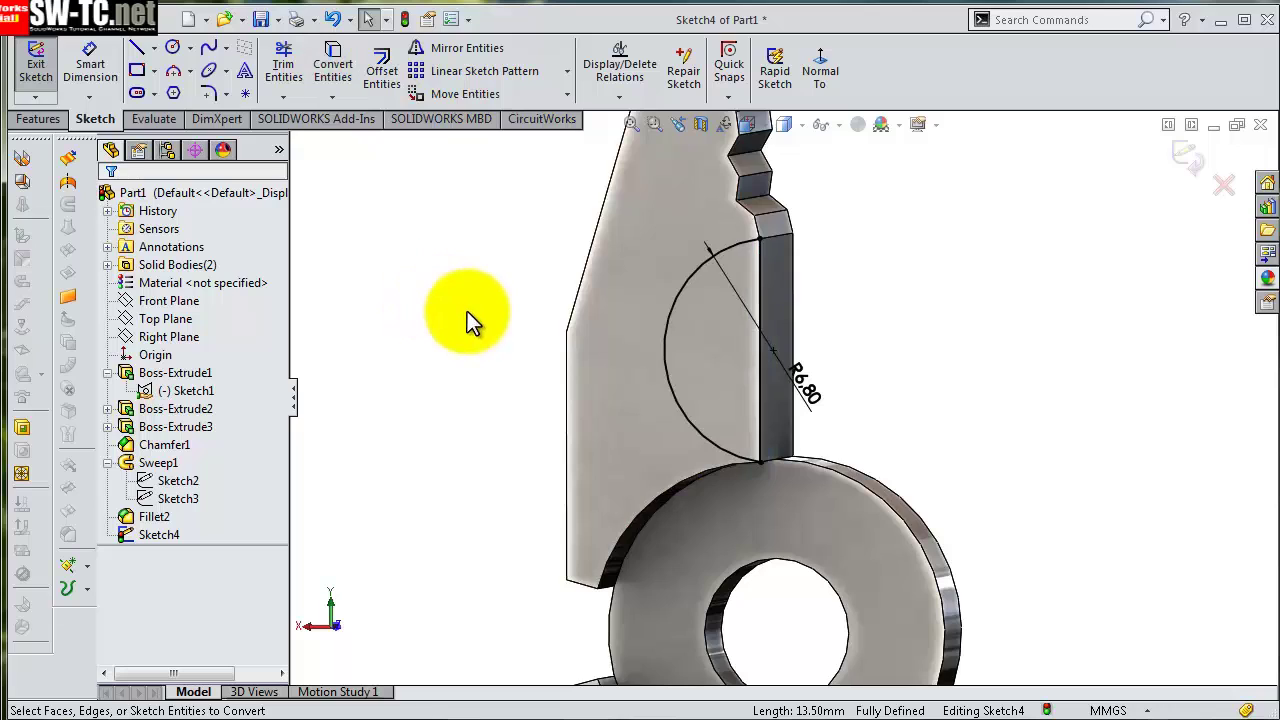
# - Extrude-cut the arc profile blind 5.45 mm into the blade, forming the half-round notch
pyautogui.click(40, 118)
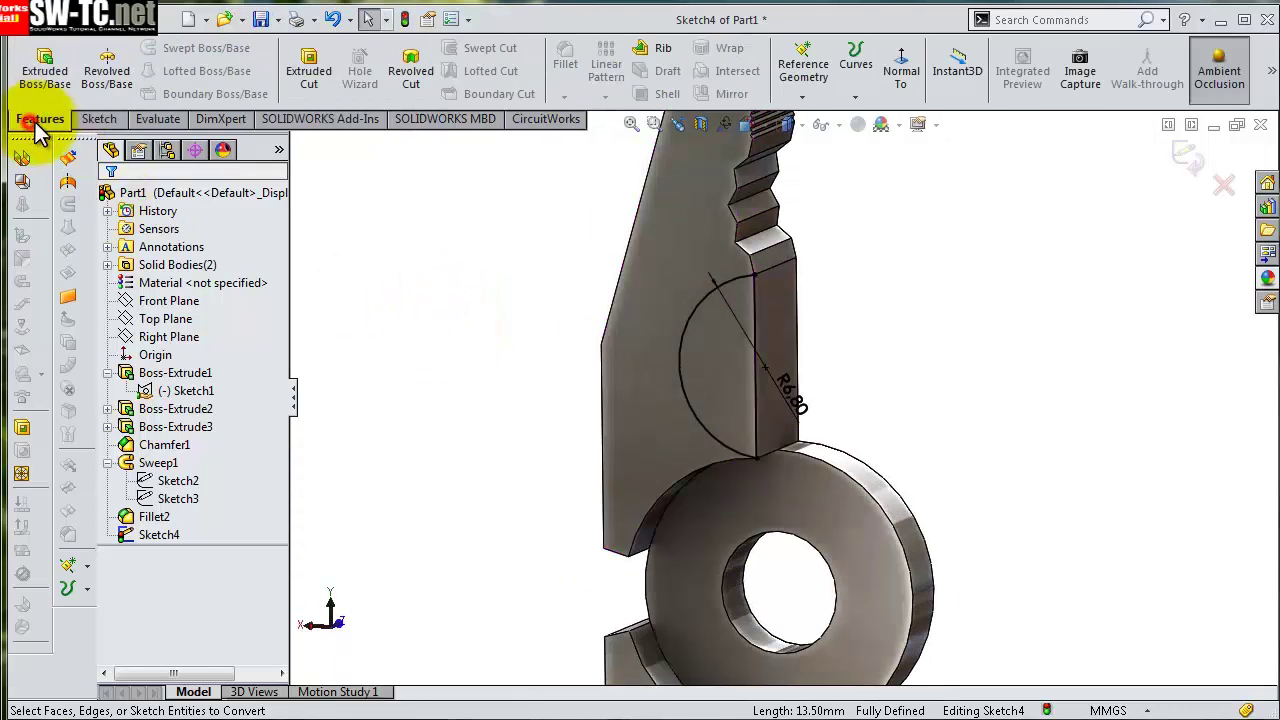
pyautogui.click(300, 78)
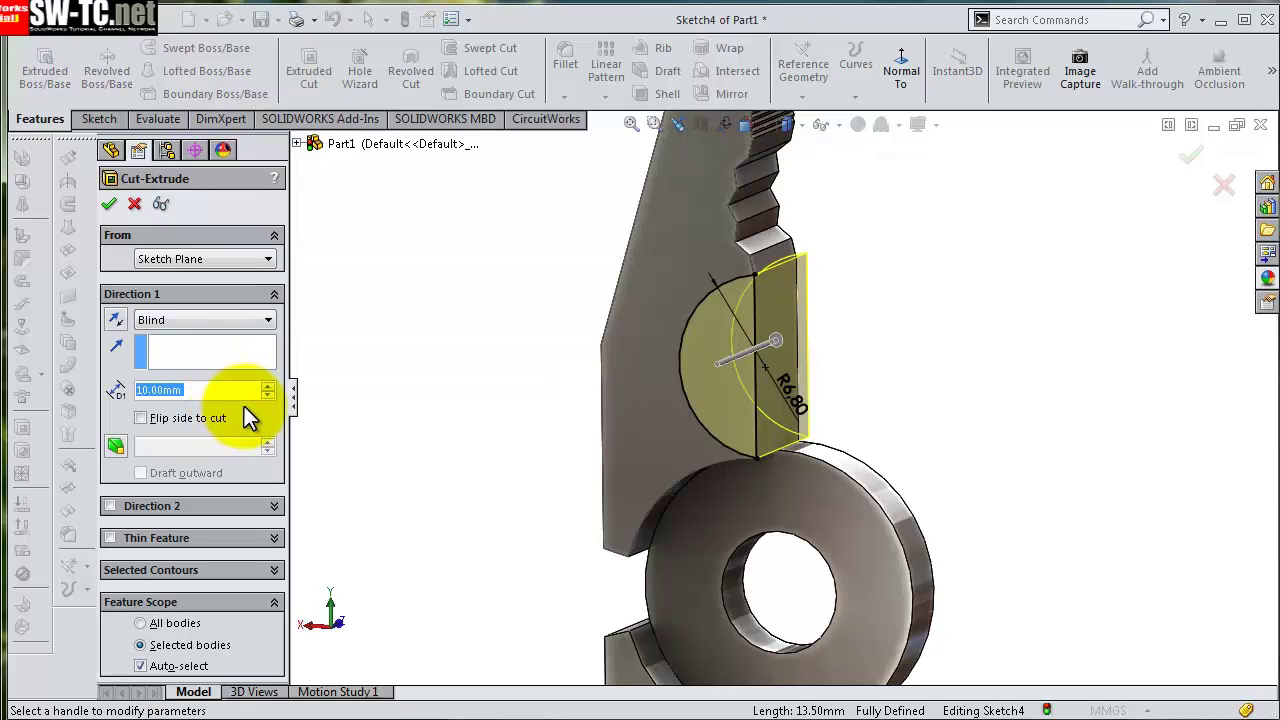
pyautogui.write('45')
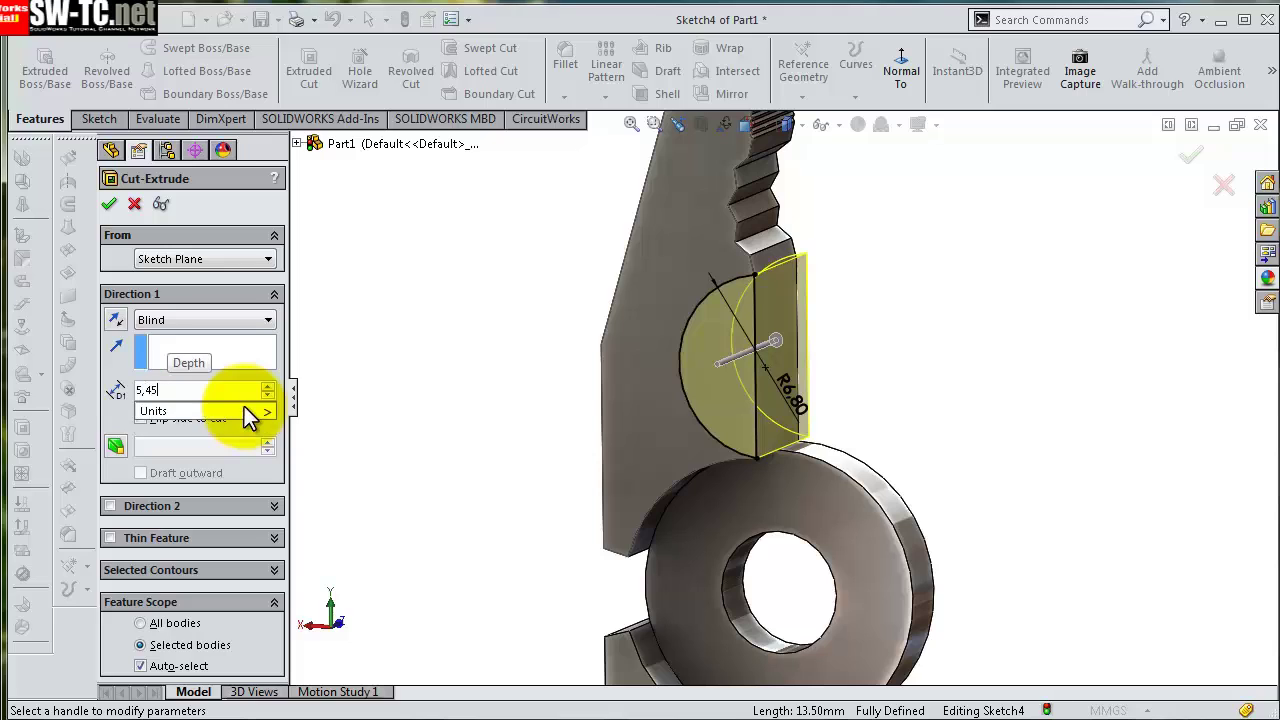
pyautogui.click(117, 367)
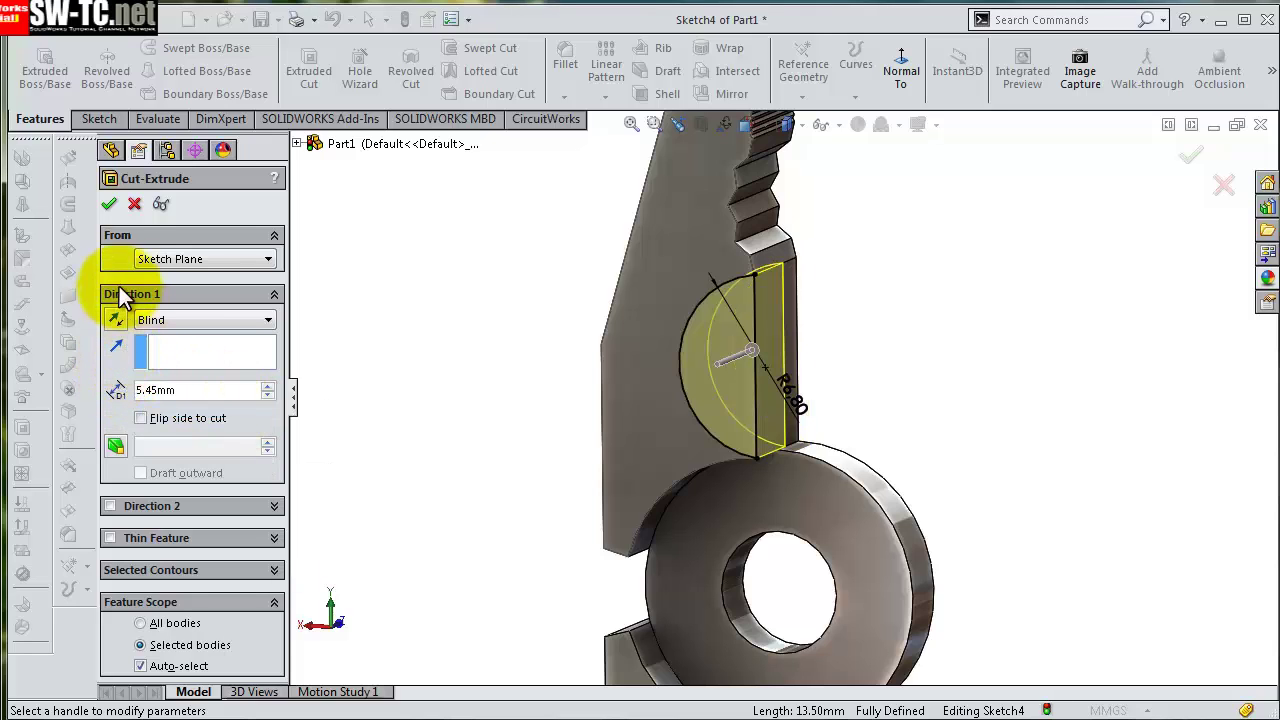
pyautogui.click(107, 204)
pyautogui.moveTo(697, 369)
pyautogui.mouseDown(button='middle')
pyautogui.moveTo(776, 324)
pyautogui.moveTo(818, 318)
pyautogui.mouseUp(button='middle')
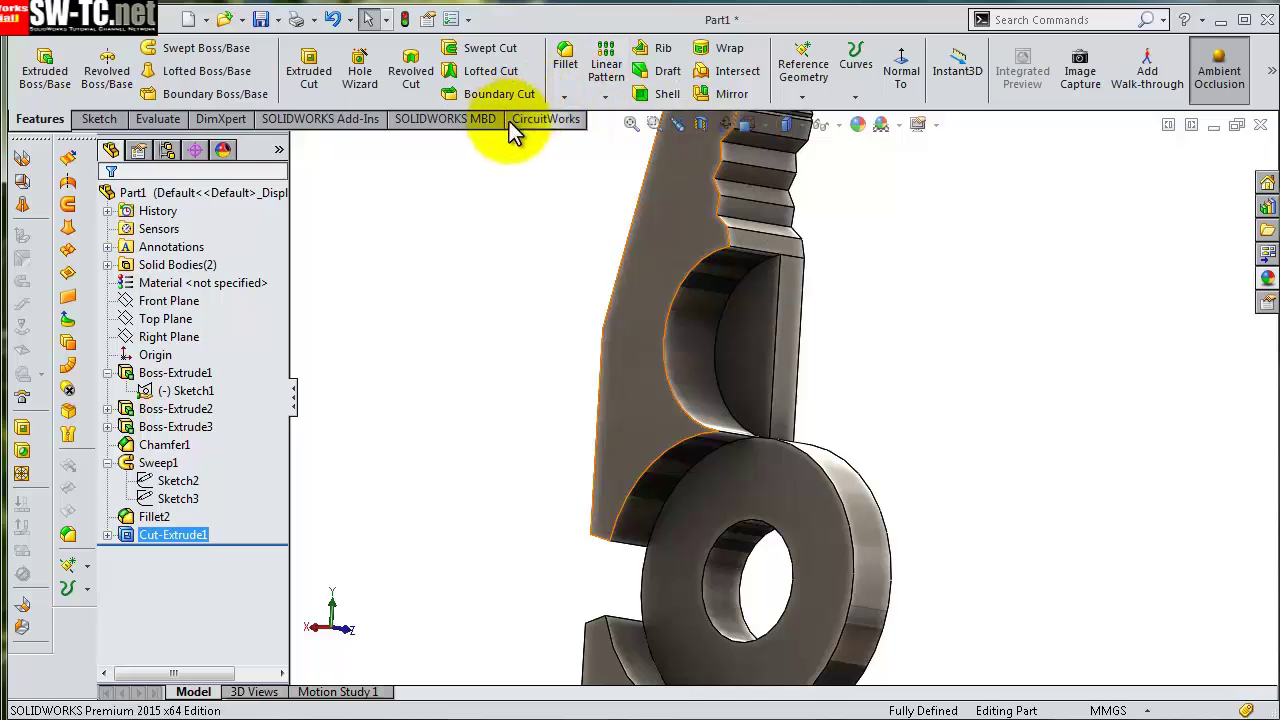
# - Draft the notch's curved face at 38°, reversed, with its flat side face as neutral plane
pyautogui.click(664, 76)
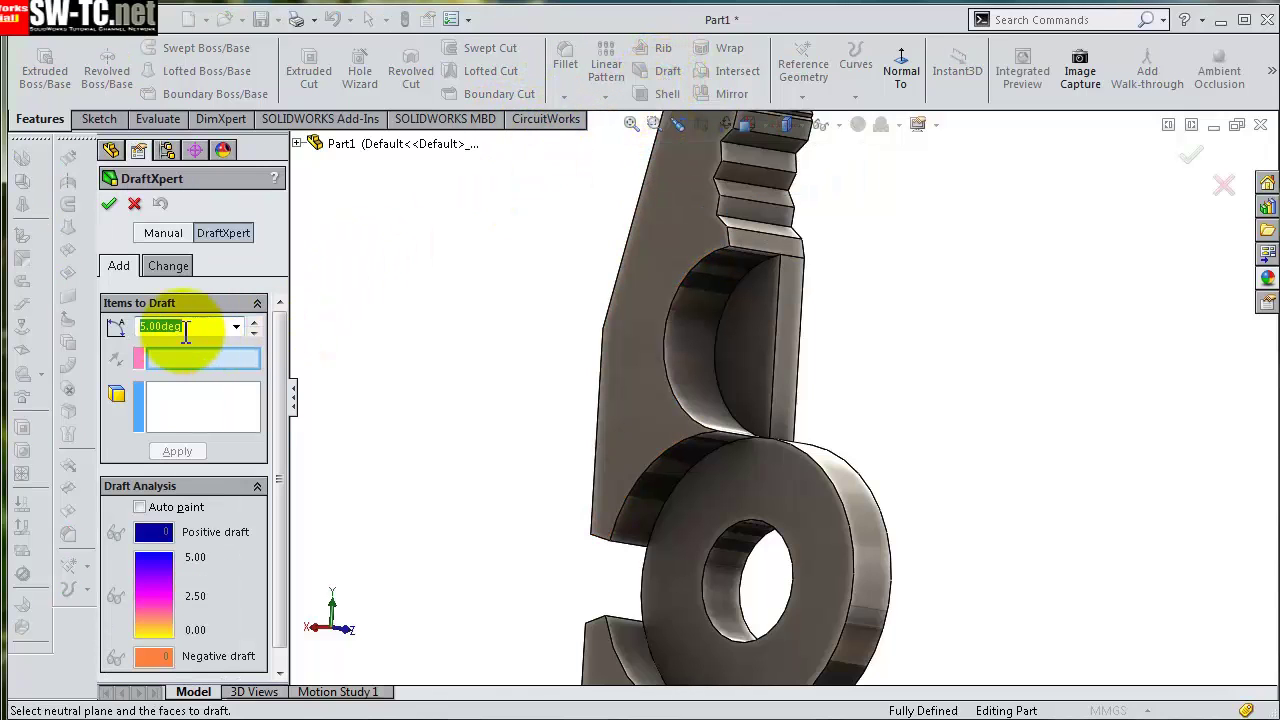
pyautogui.moveTo(187, 326); pyautogui.dragTo(135, 327)
pyautogui.write('38')
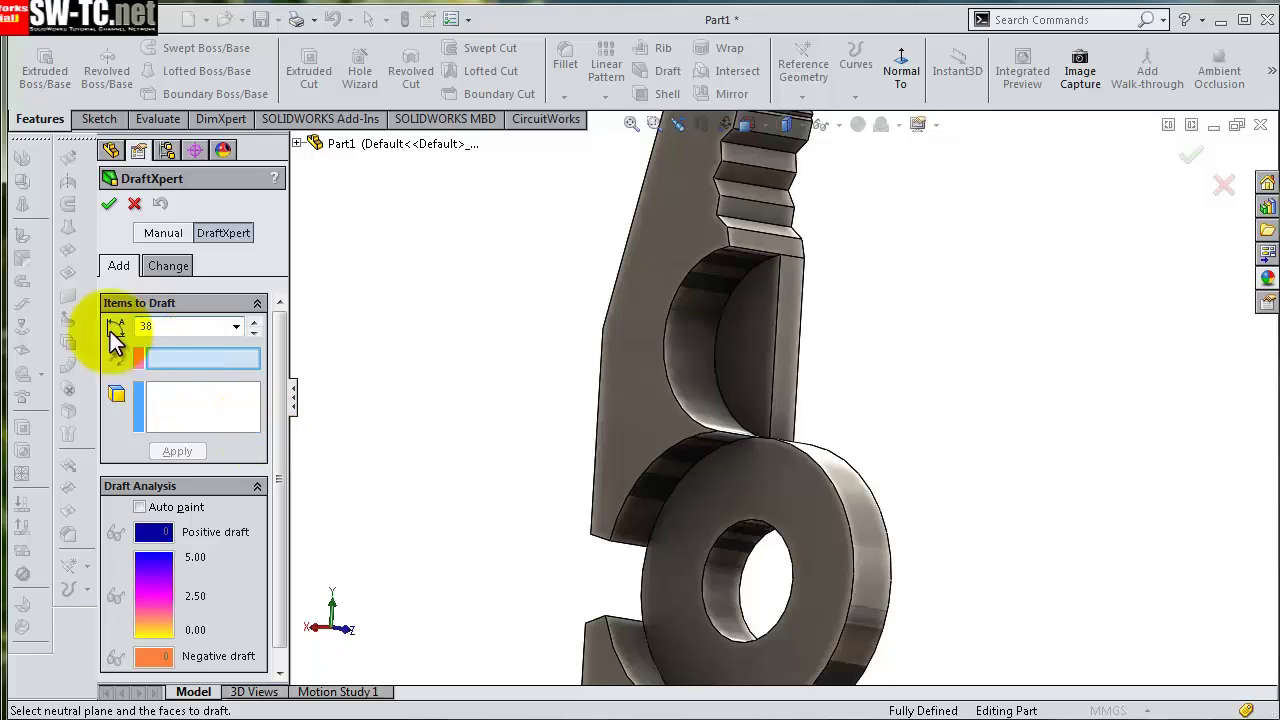
pyautogui.click(166, 357)
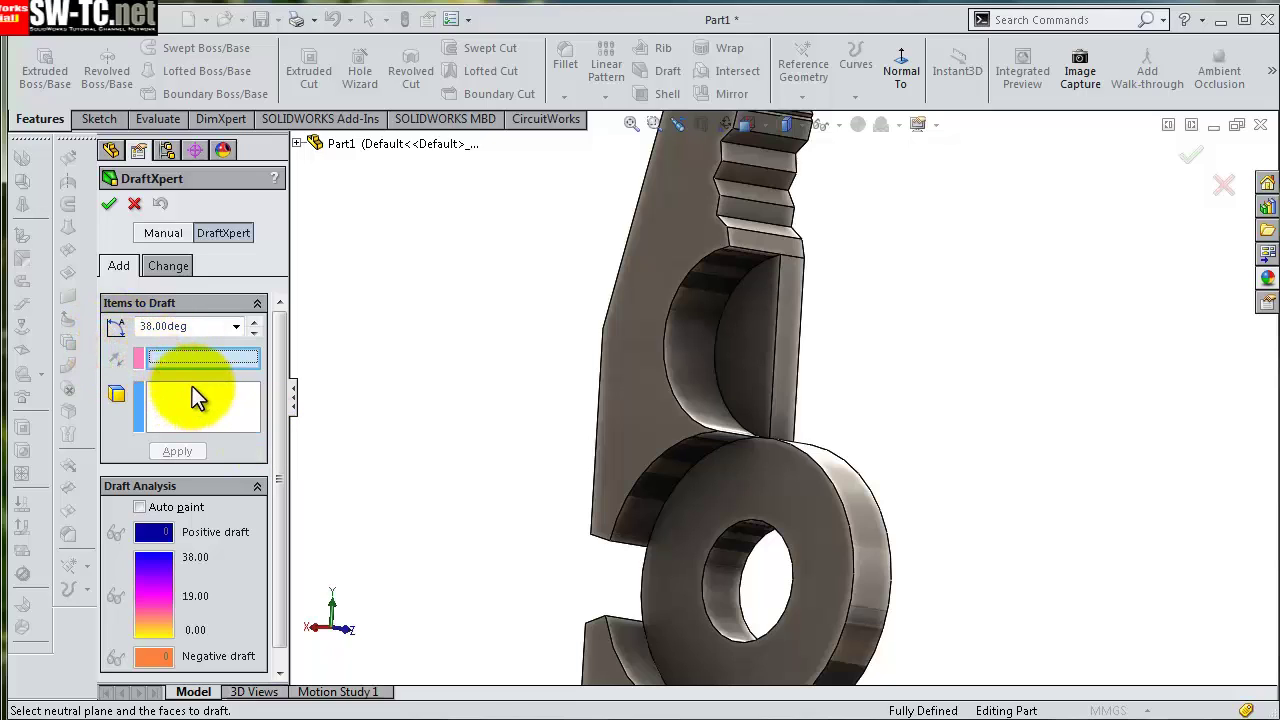
pyautogui.click(788, 367)
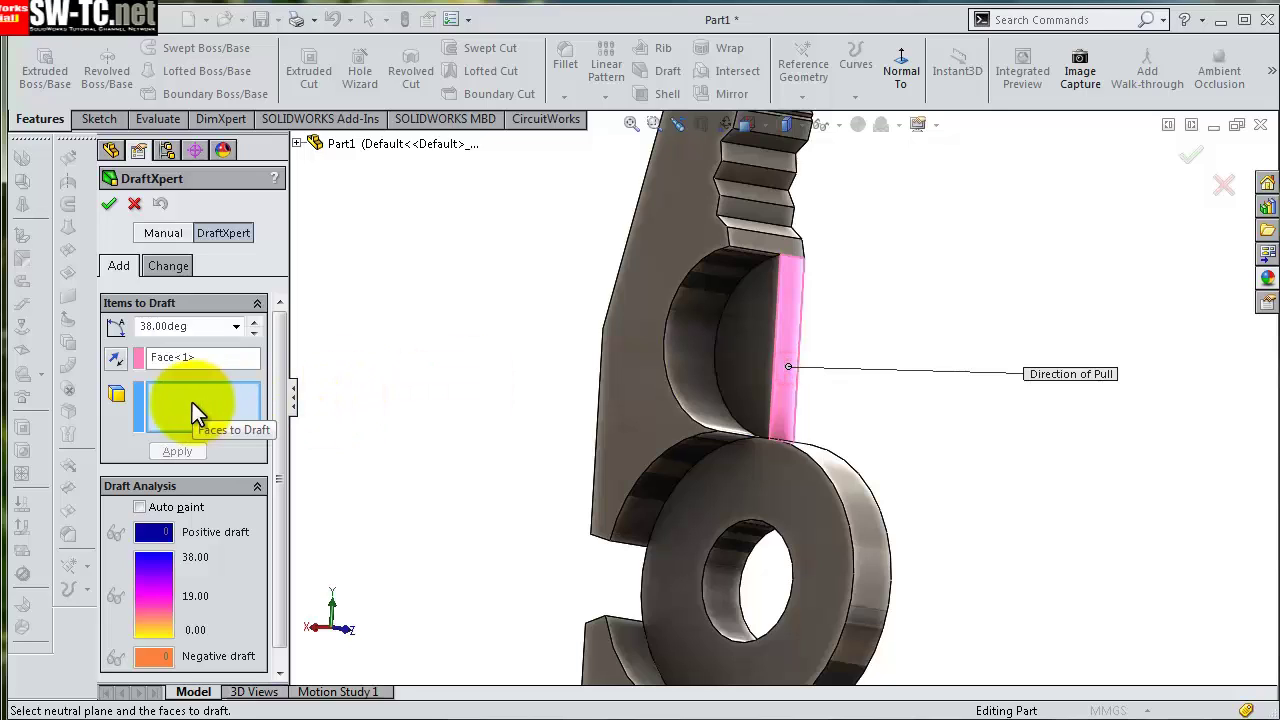
pyautogui.click(750, 357)
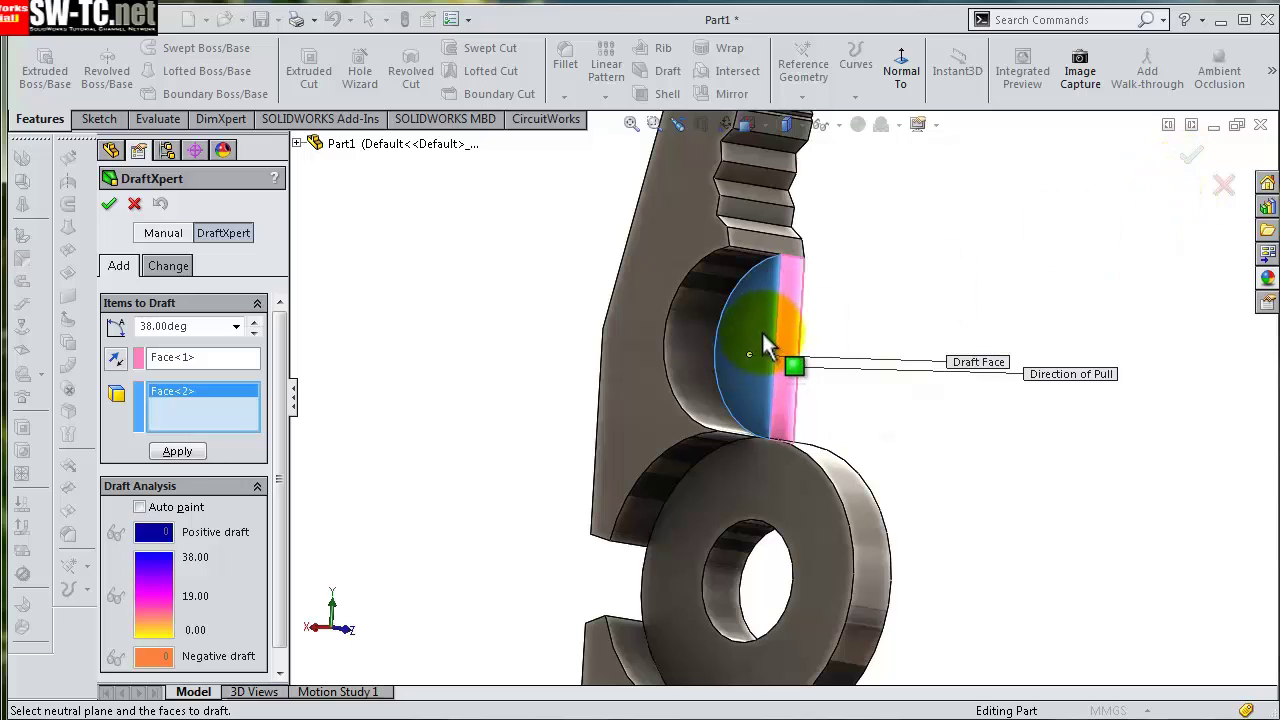
pyautogui.moveTo(761, 332); pyautogui.dragTo(784, 300, button='middle')
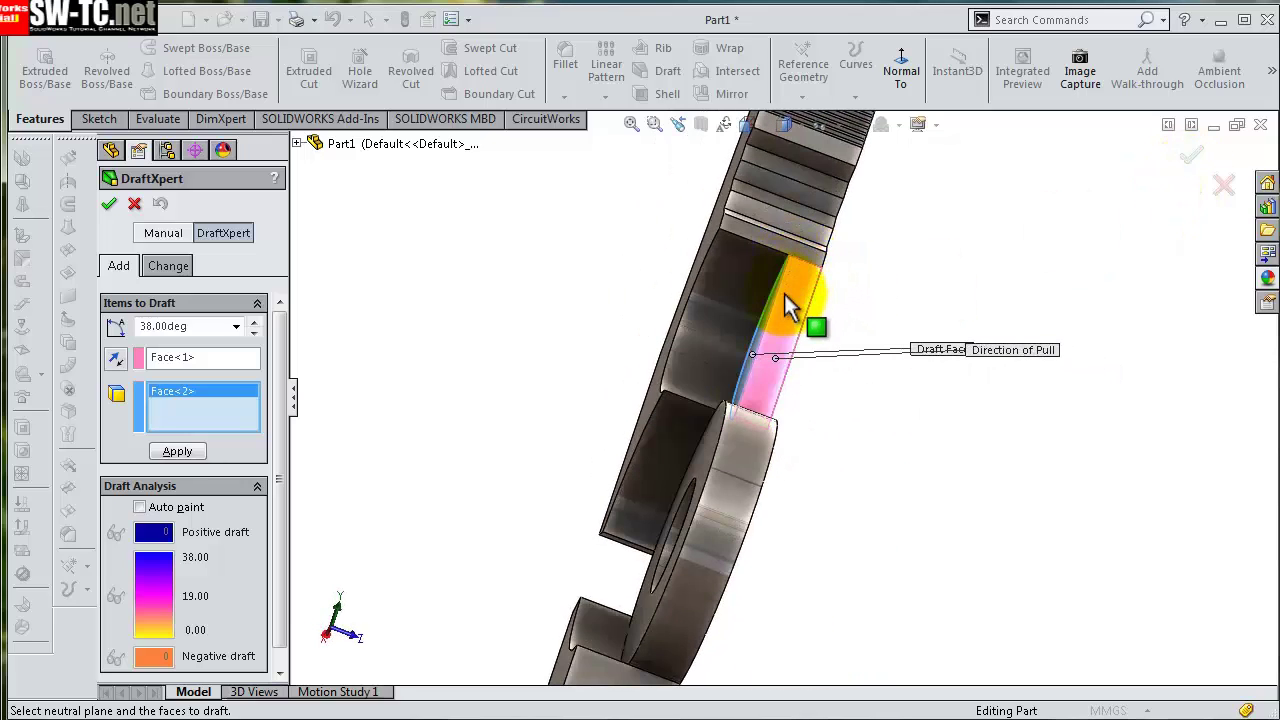
pyautogui.click(116, 362)
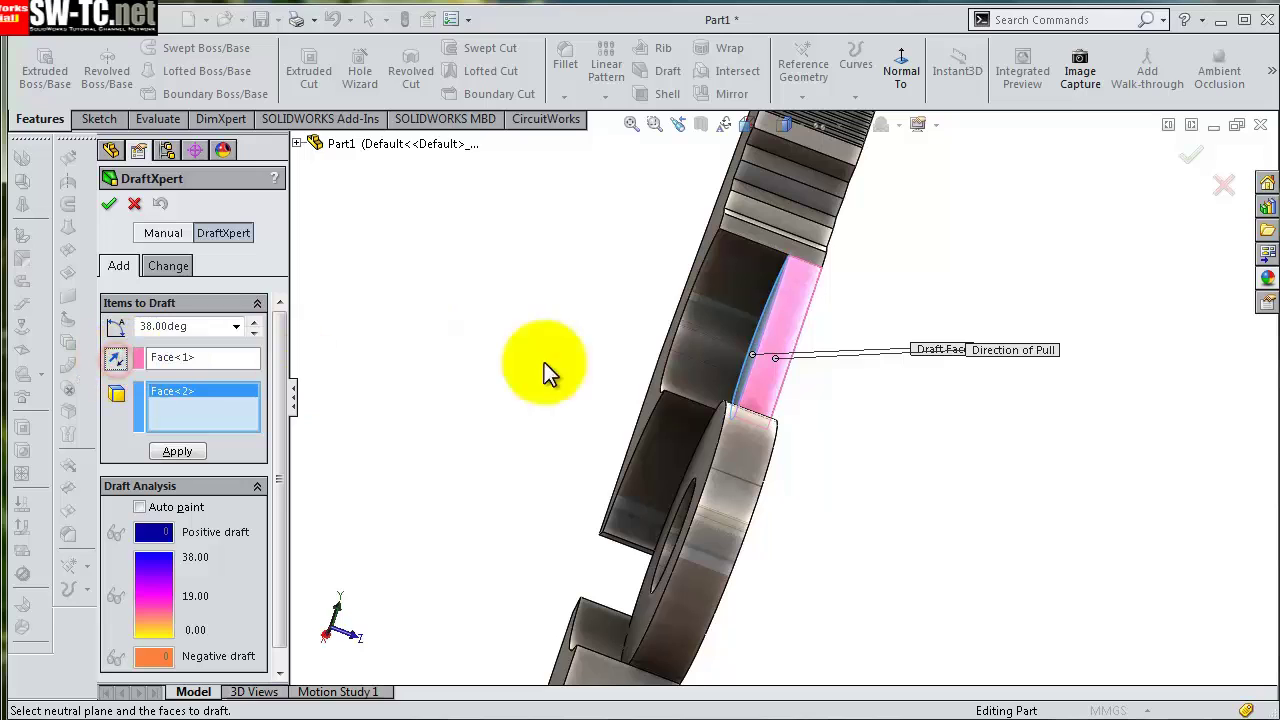
pyautogui.click(1192, 153)
pyautogui.moveTo(905, 330)
pyautogui.mouseDown(button='middle')
pyautogui.moveTo(968, 277)
pyautogui.moveTo(811, 443)
pyautogui.moveTo(775, 312)
pyautogui.moveTo(657, 409)
pyautogui.moveTo(651, 503)
pyautogui.moveTo(1094, 371)
pyautogui.moveTo(1079, 364)
pyautogui.mouseUp(button='middle')
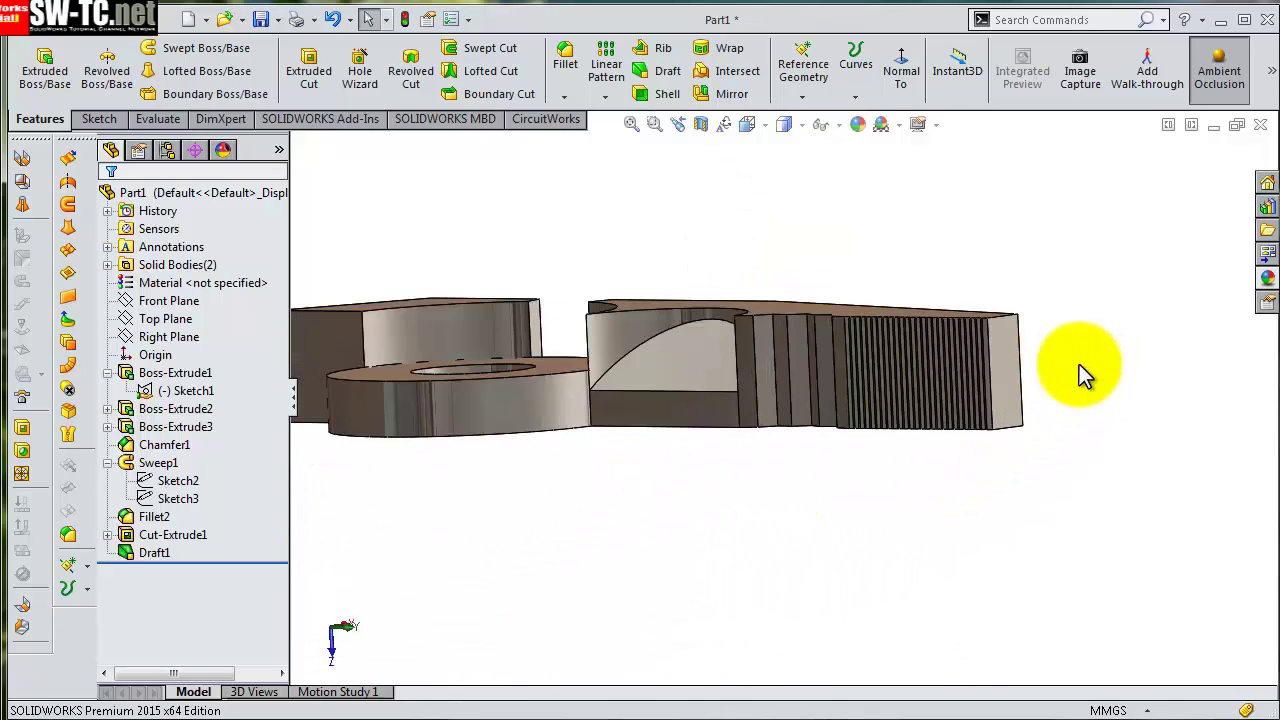
# - Start a new sketch on the serrated jaw's end face, viewed straight on
pyautogui.scroll(-2, 1079, 364)
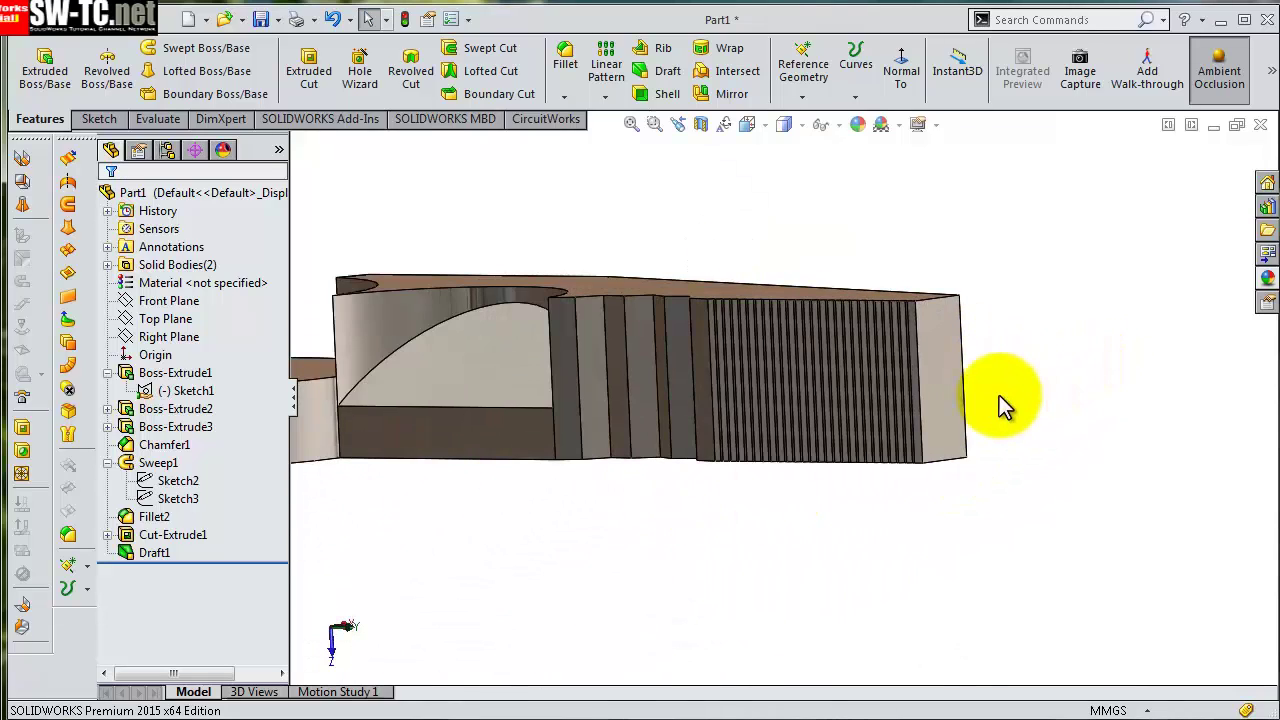
pyautogui.click(952, 428)
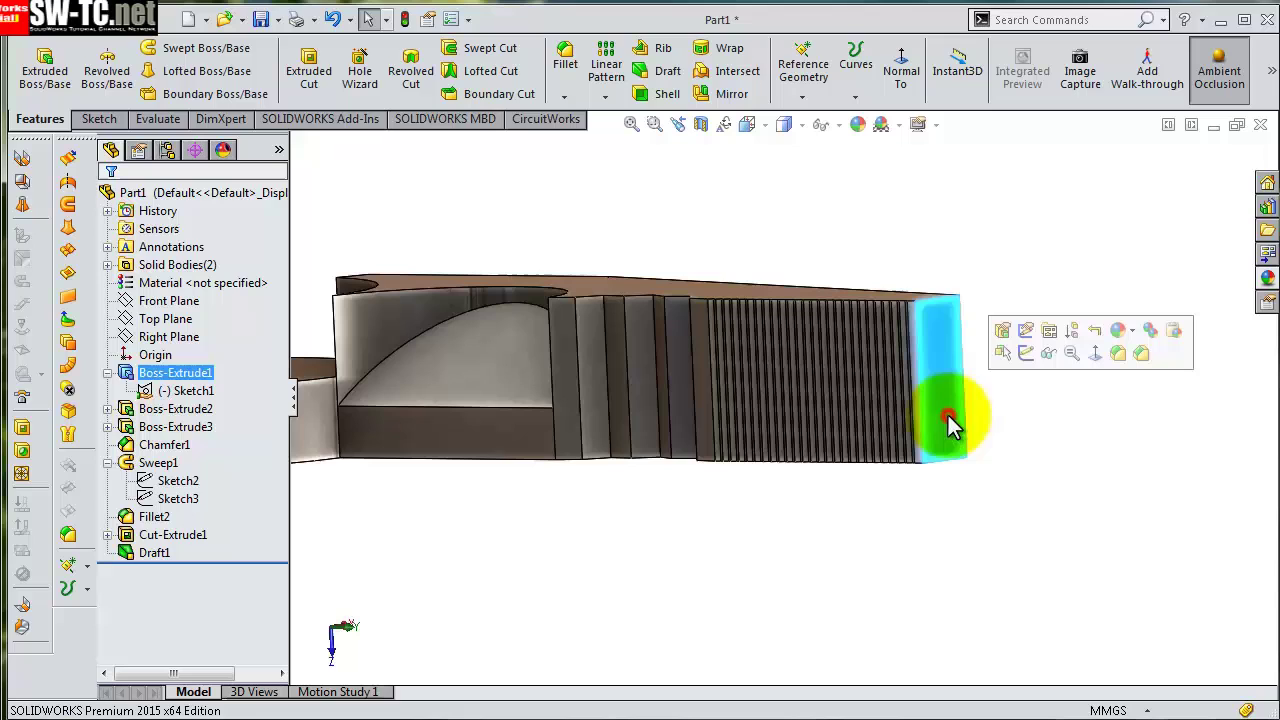
pyautogui.click(1026, 354)
pyautogui.click(824, 82)
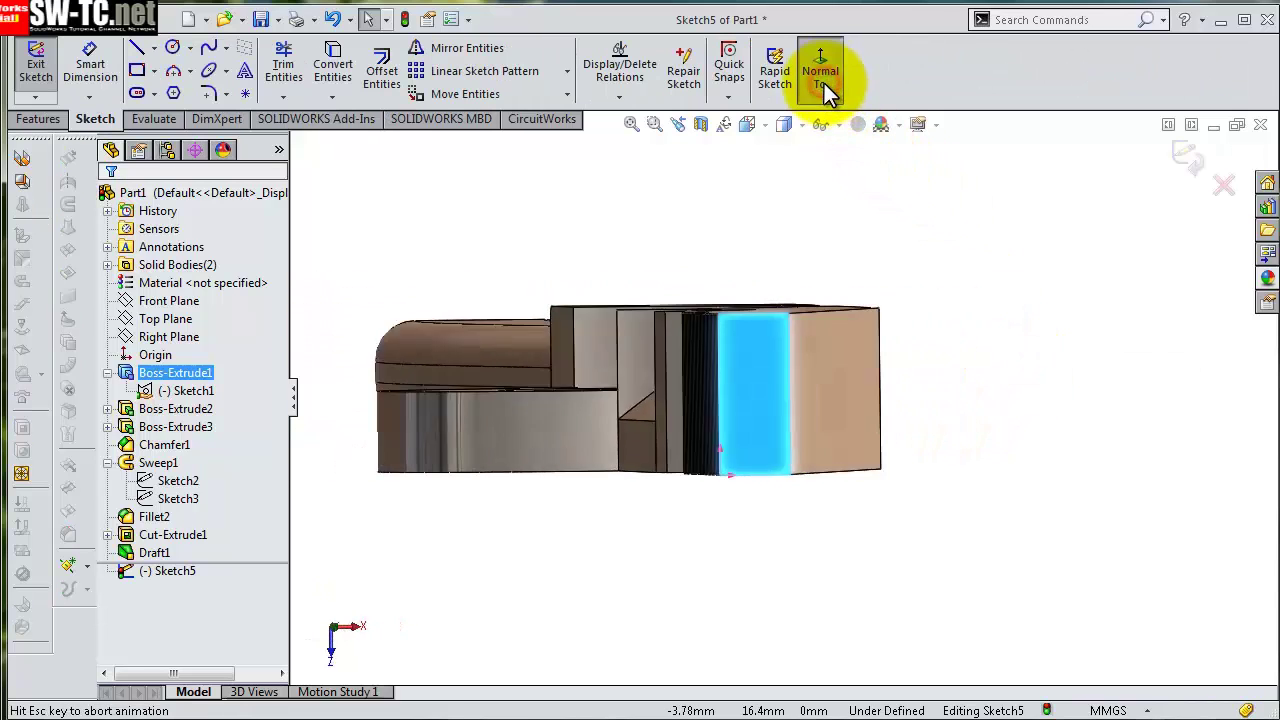
# - Draw a right triangle with lines at the corner of the end face
pyautogui.click(137, 47)
pyautogui.click(718, 471)
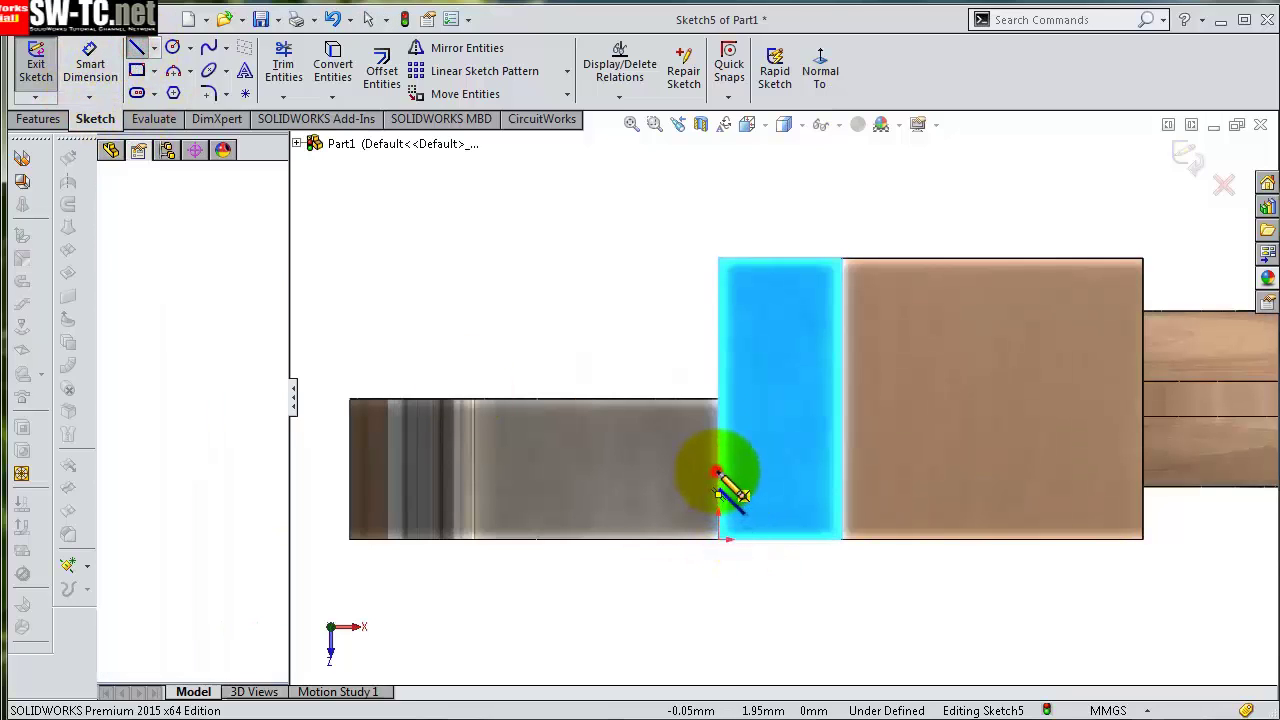
pyautogui.click(718, 538)
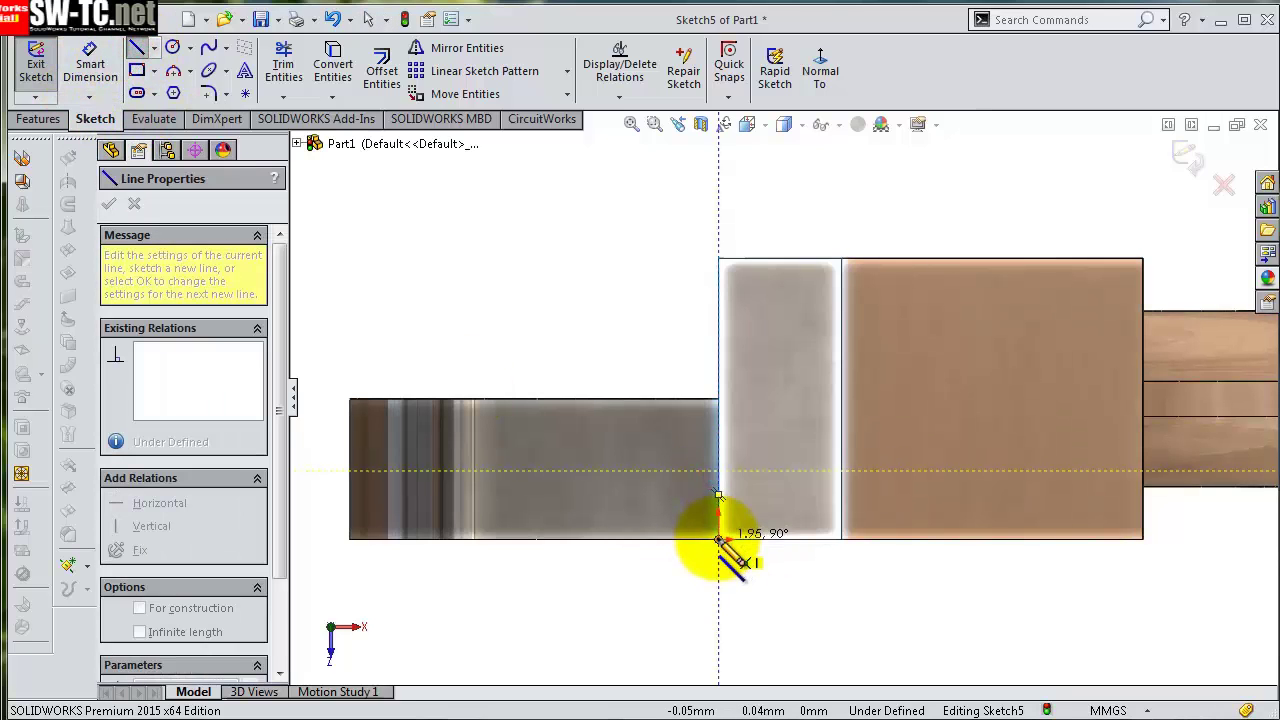
pyautogui.scroll(-3, 770, 548)
pyautogui.click(765, 510)
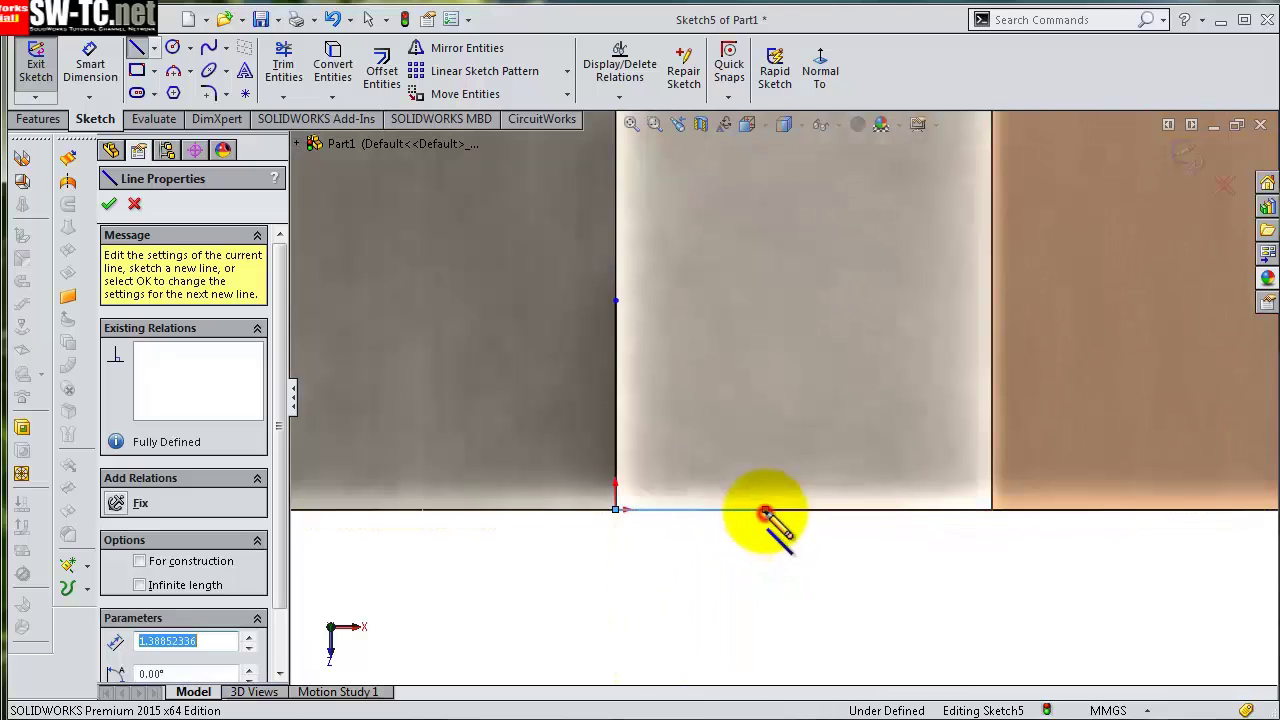
pyautogui.click(616, 300)
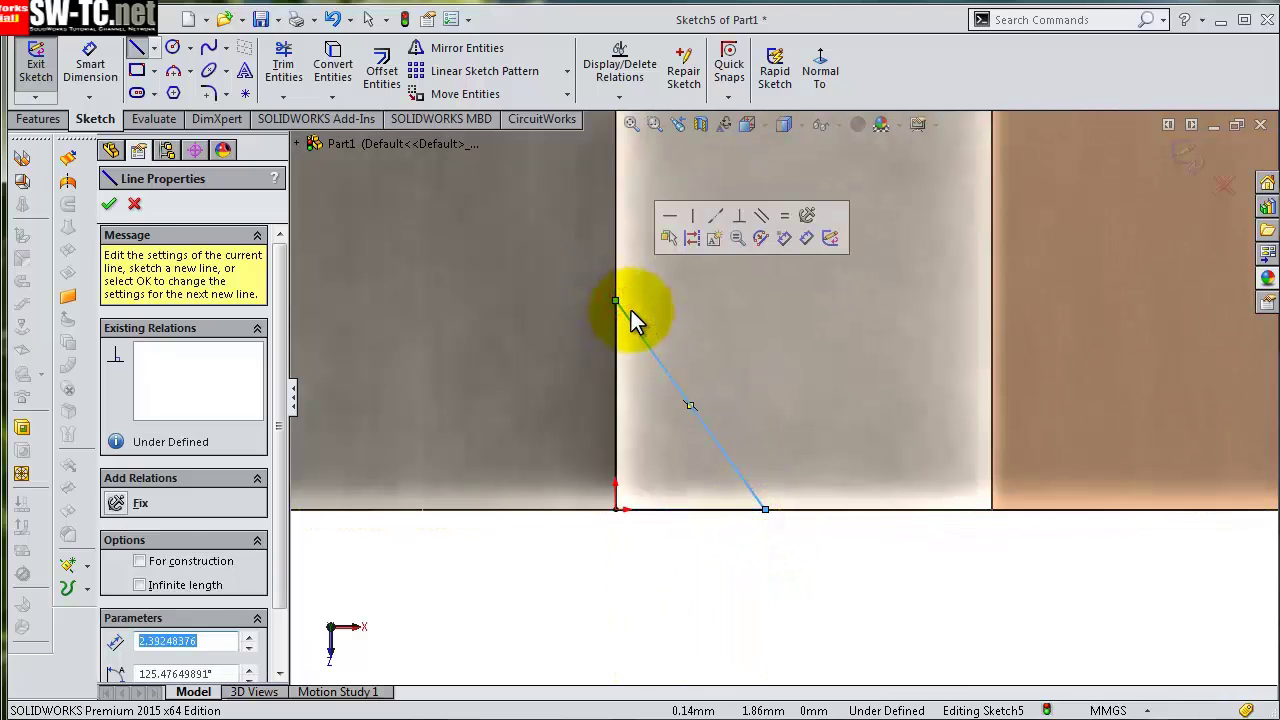
pyautogui.press('Escape')
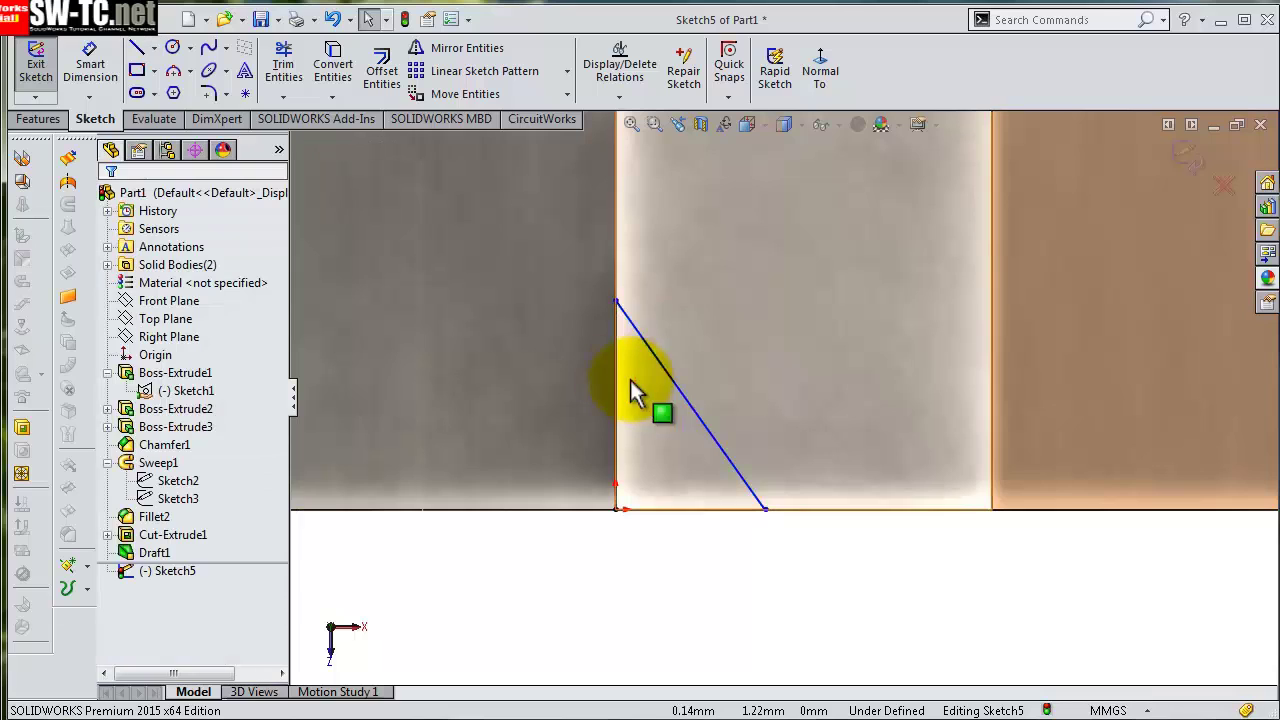
# - Make the two triangle legs equal and dimension the hypotenuse to 3.60 mm
pyautogui.click(617, 383)
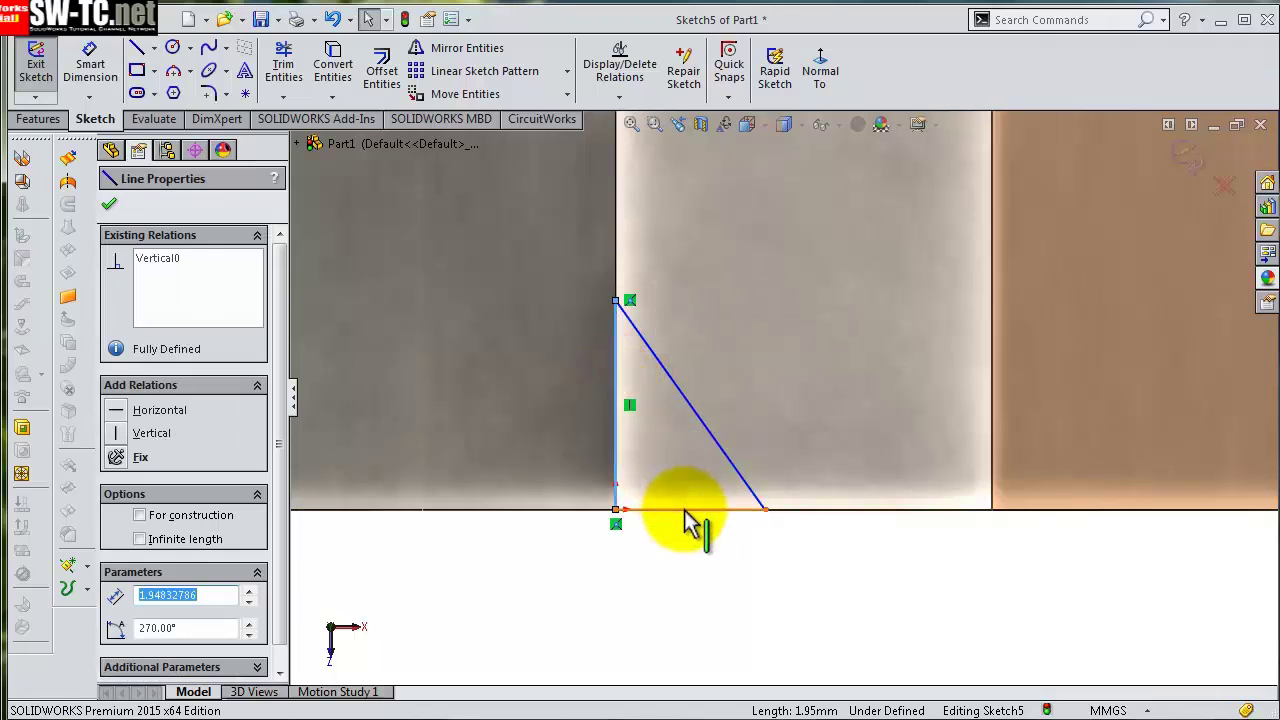
pyautogui.keyDown('ctrl'); pyautogui.click(685, 511); pyautogui.keyUp('ctrl')
pyautogui.click(848, 432)
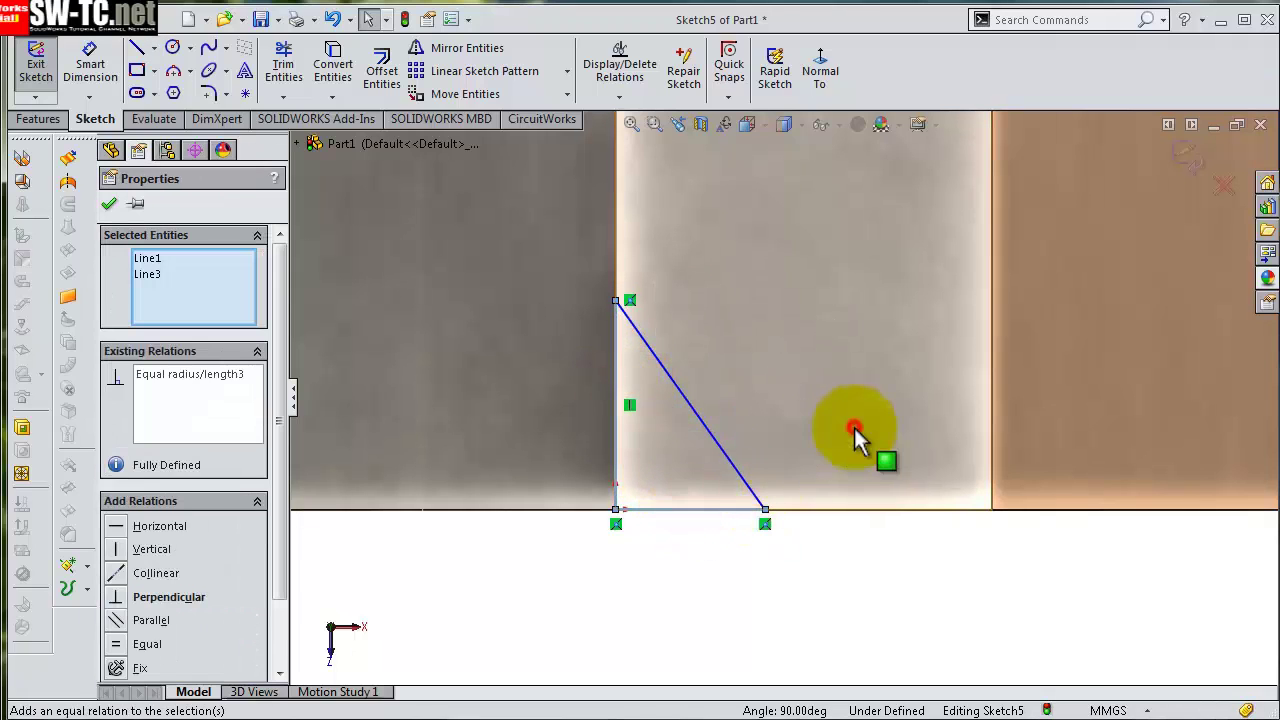
pyautogui.press('s')
pyautogui.click(911, 448)
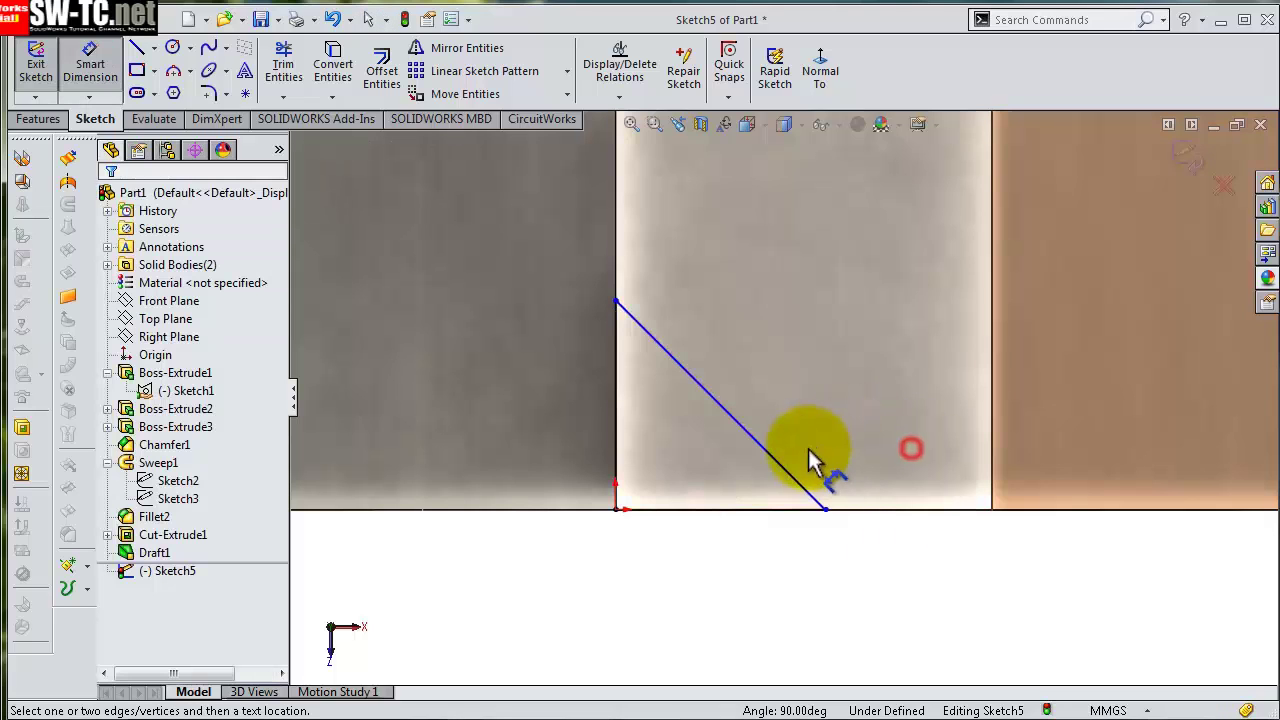
pyautogui.click(789, 475)
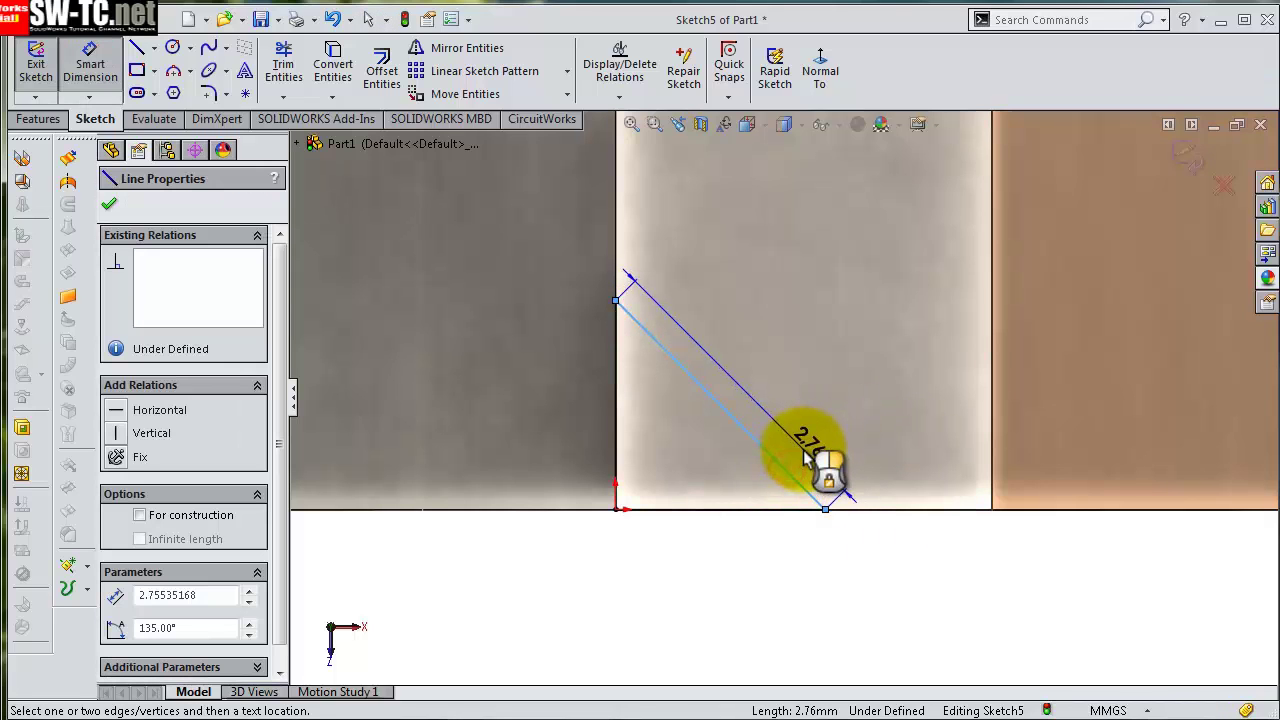
pyautogui.click(805, 453)
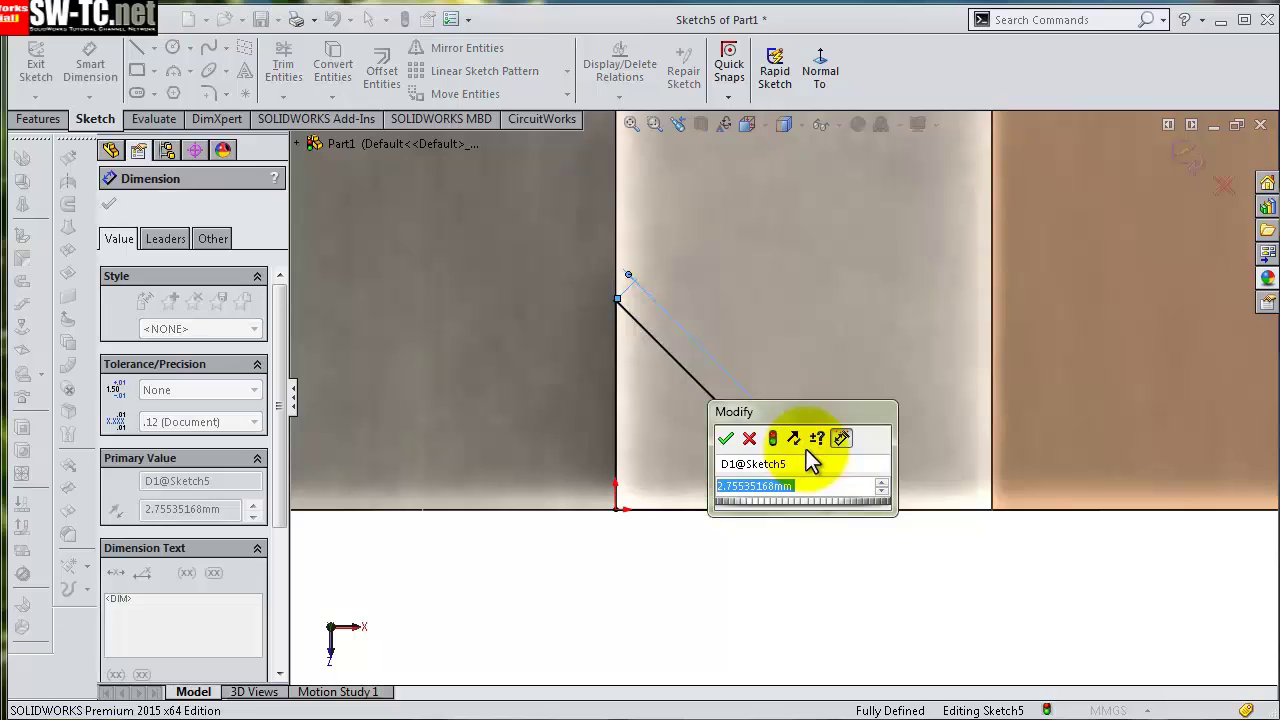
pyautogui.write('3.6')
pyautogui.press('Return')
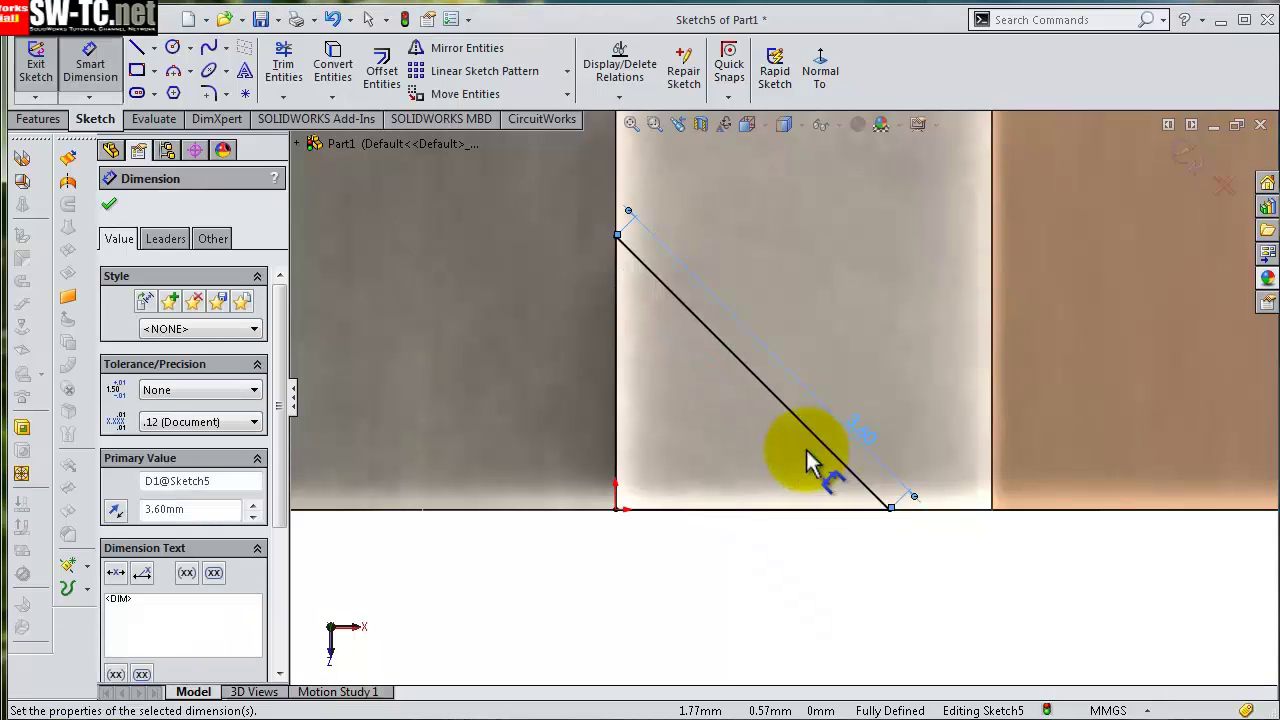
# - Orbit the model to view the jaw tip in 3D
pyautogui.scroll(1, 810, 462)
pyautogui.scroll(4, 808, 462)
pyautogui.moveTo(737, 286)
pyautogui.mouseDown(button='middle')
pyautogui.moveTo(720, 297)
pyautogui.moveTo(866, 420)
pyautogui.mouseUp(button='middle')
pyautogui.scroll(3, 1115, 560)
pyautogui.scroll(-1, 1100, 540)
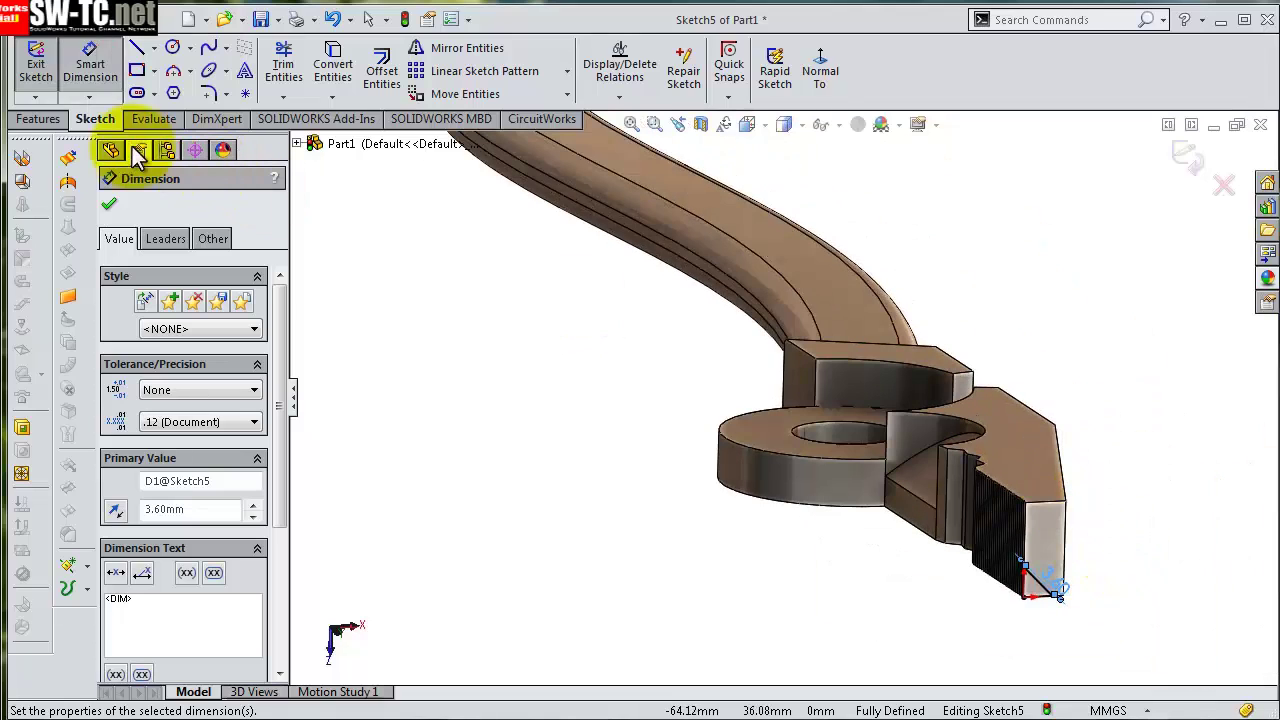
pyautogui.click(38, 119)
# - Start an extruded cut from the triangle sketch with a 29.75 mm start offset
pyautogui.click(310, 72)
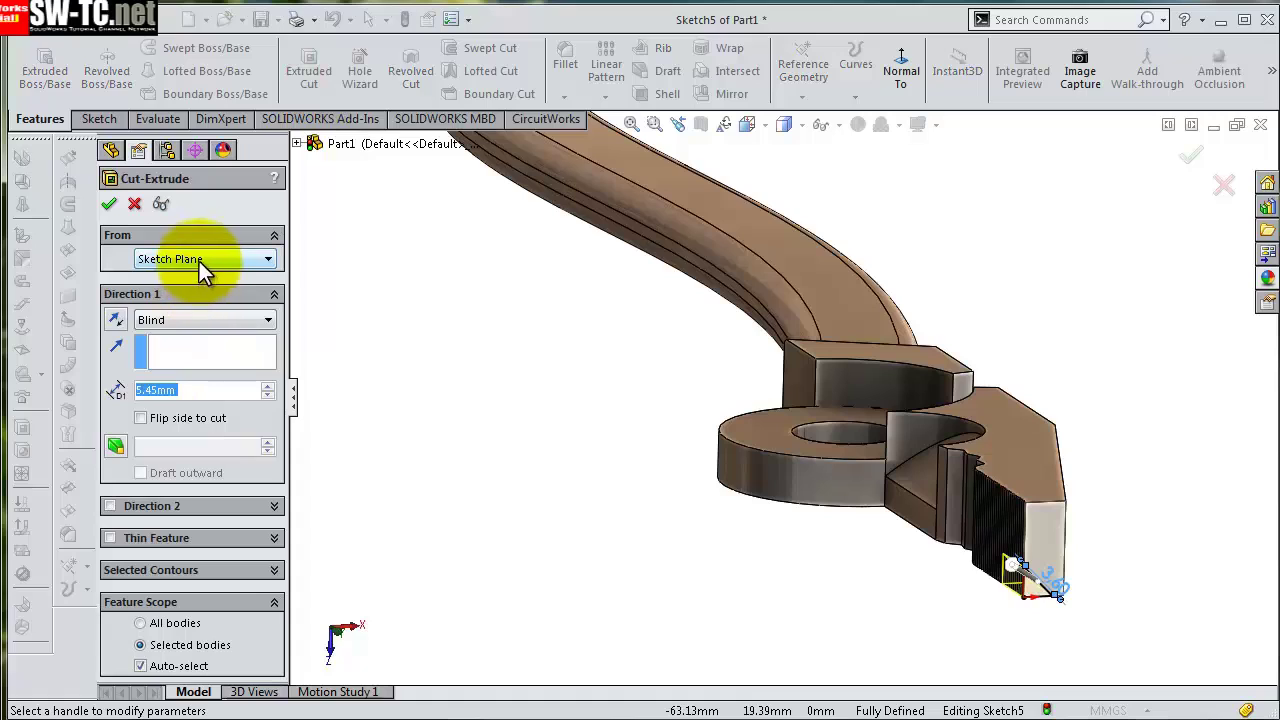
pyautogui.click(200, 260)
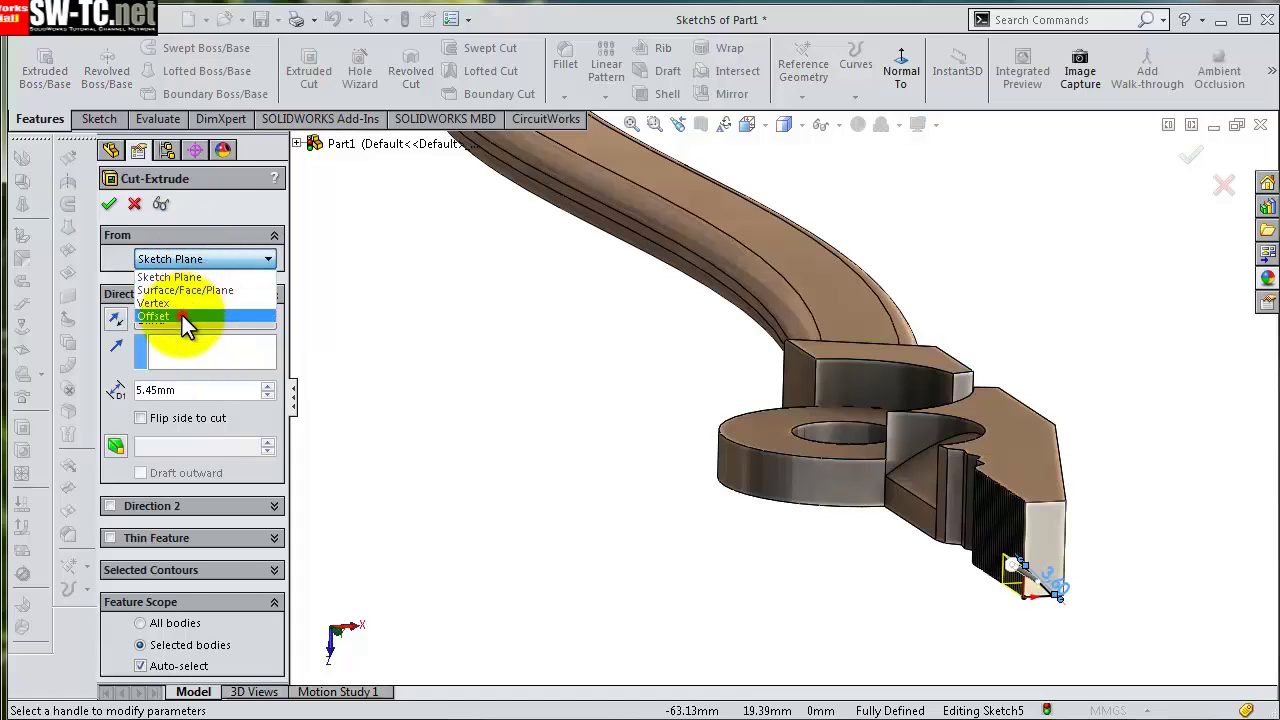
pyautogui.click(182, 315)
pyautogui.click(218, 290)
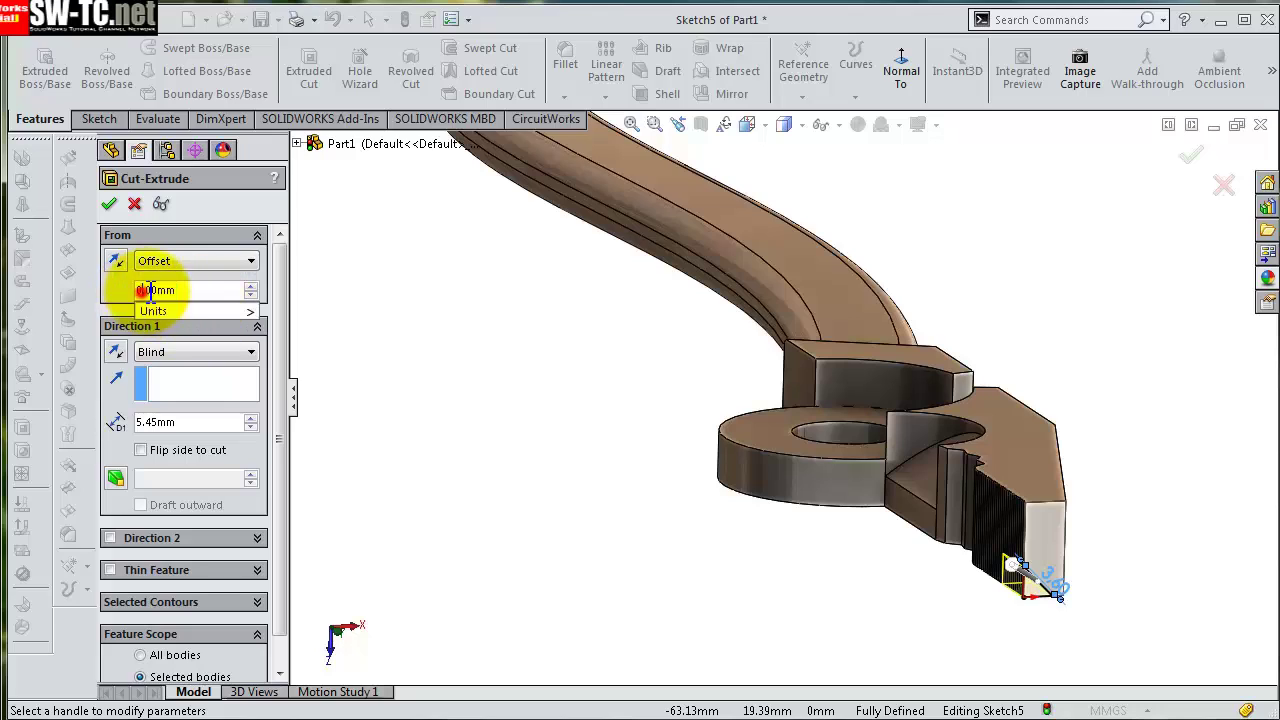
pyautogui.moveTo(194, 289); pyautogui.dragTo(134, 289)
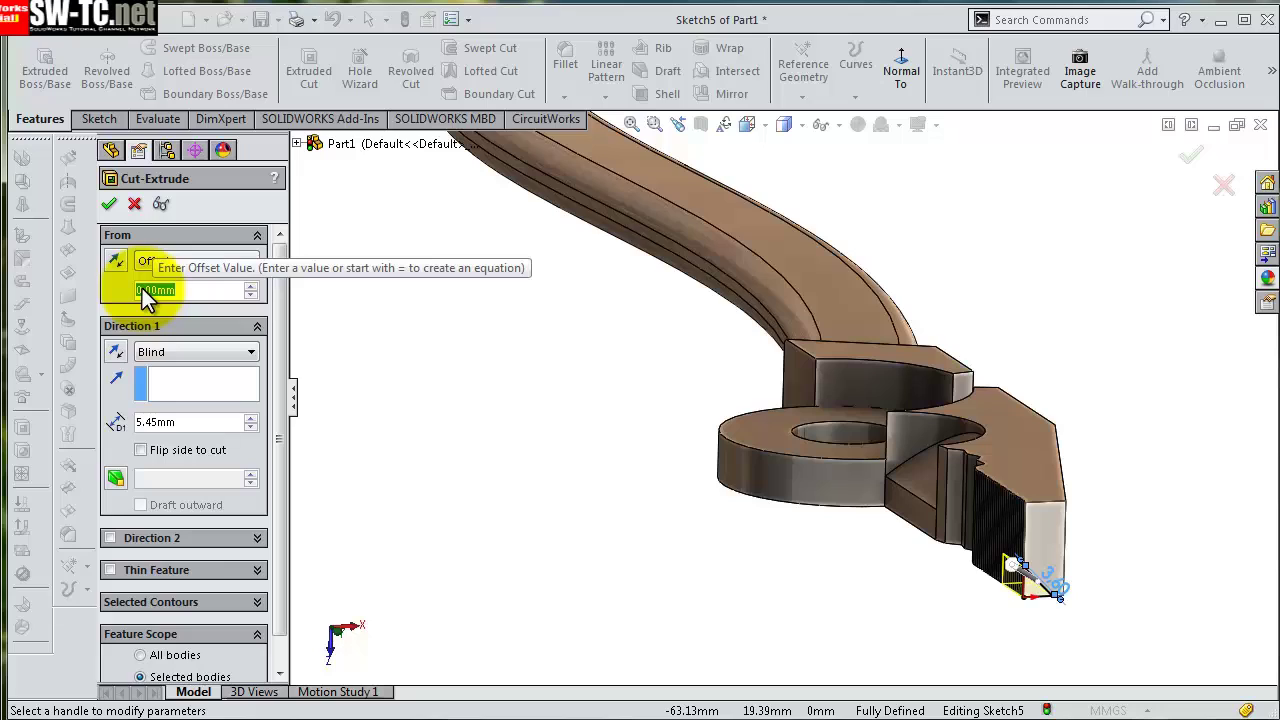
pyautogui.write('29.7')
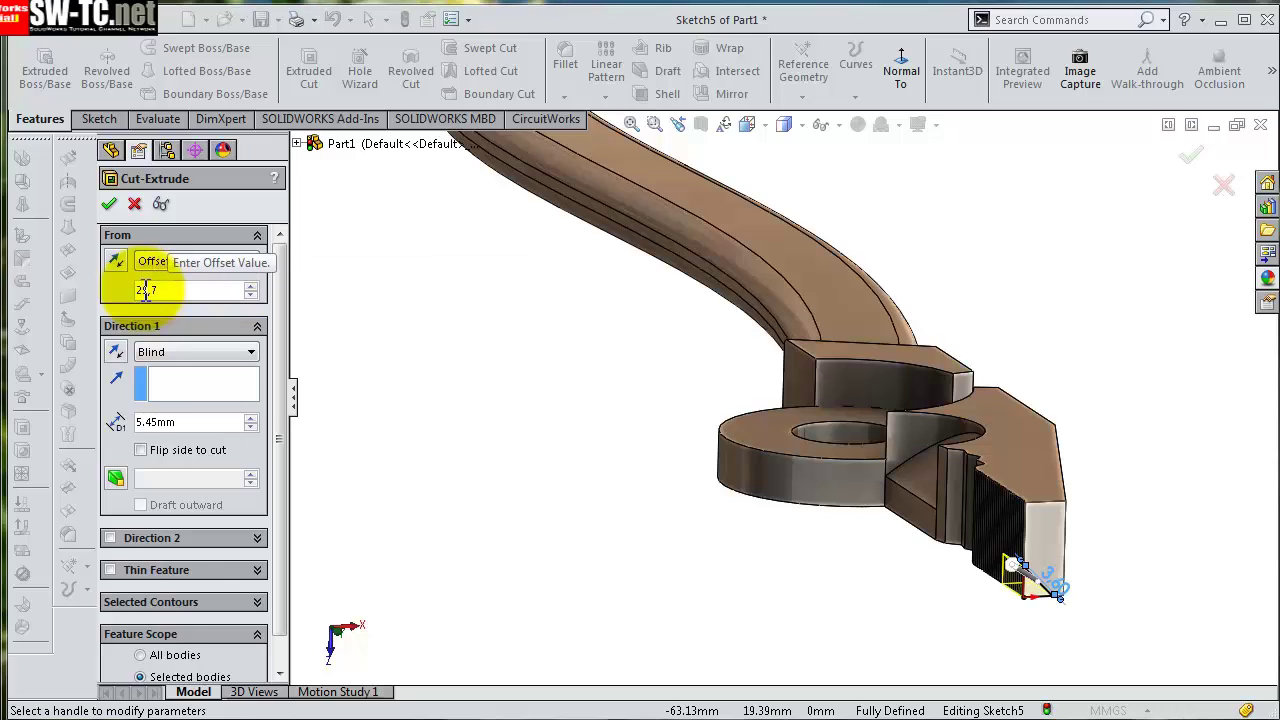
pyautogui.write('5')
pyautogui.press('Return')
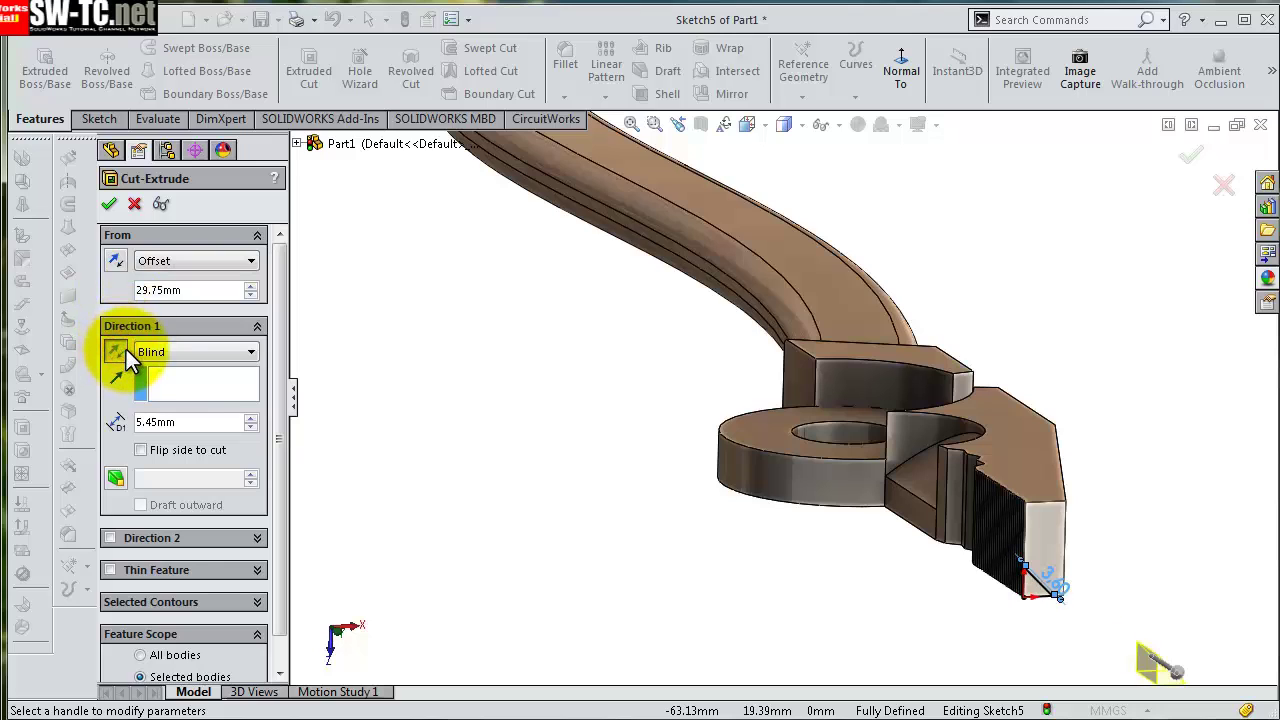
# - Set the cut's end condition to Mid Plane and reverse the start offset direction
pyautogui.click(194, 356)
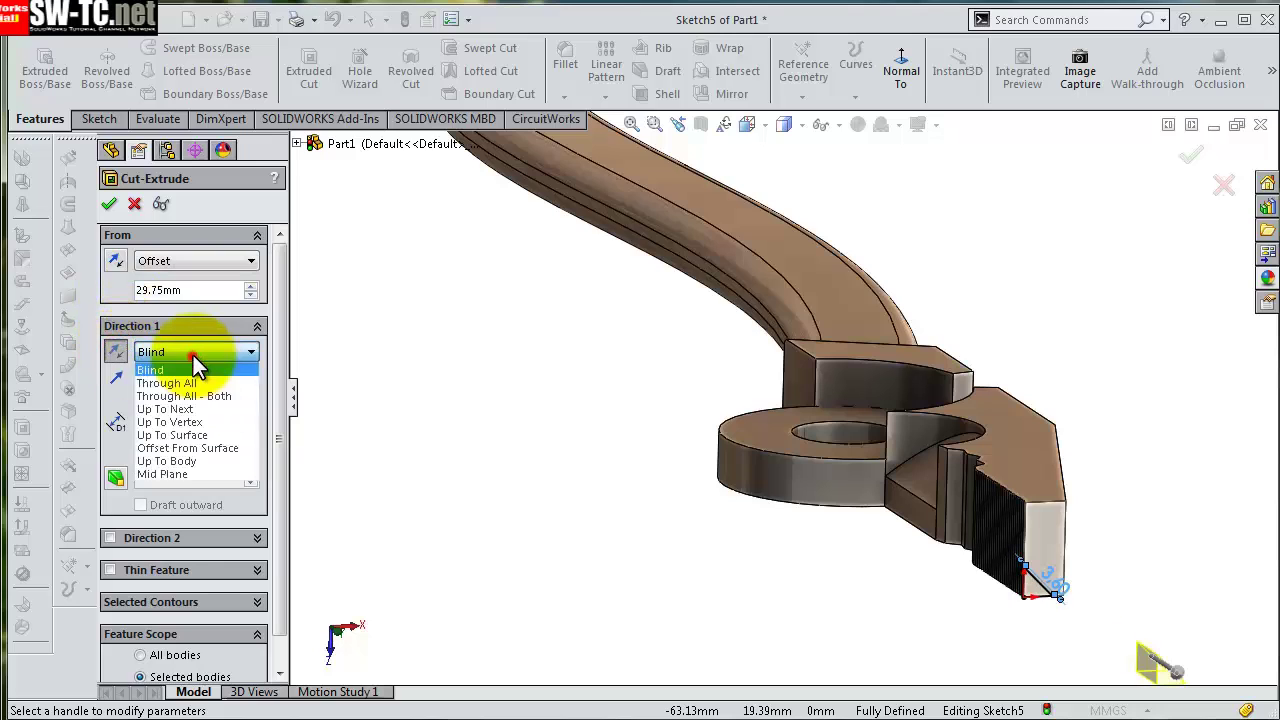
pyautogui.click(186, 474)
pyautogui.scroll(3, 1100, 512)
pyautogui.scroll(-1, 1030, 470)
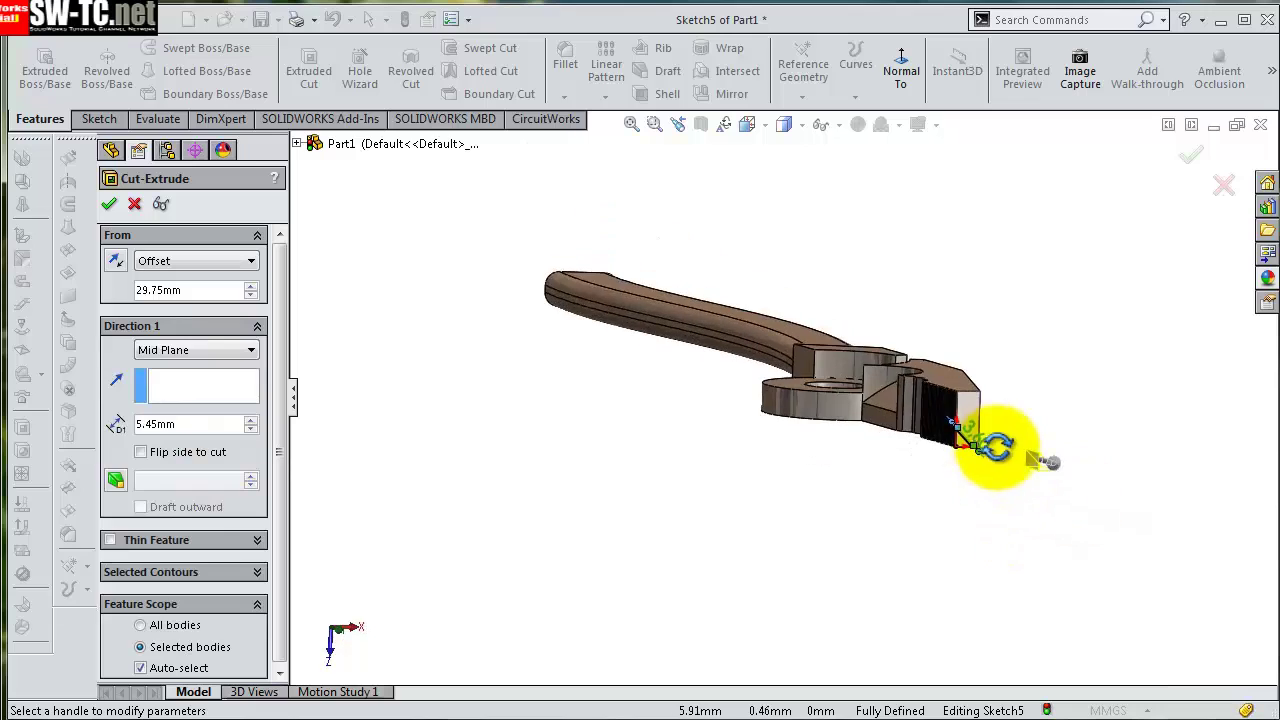
pyautogui.scroll(-3, 1014, 486)
pyautogui.scroll(3, 1128, 514)
pyautogui.scroll(-3, 1126, 509)
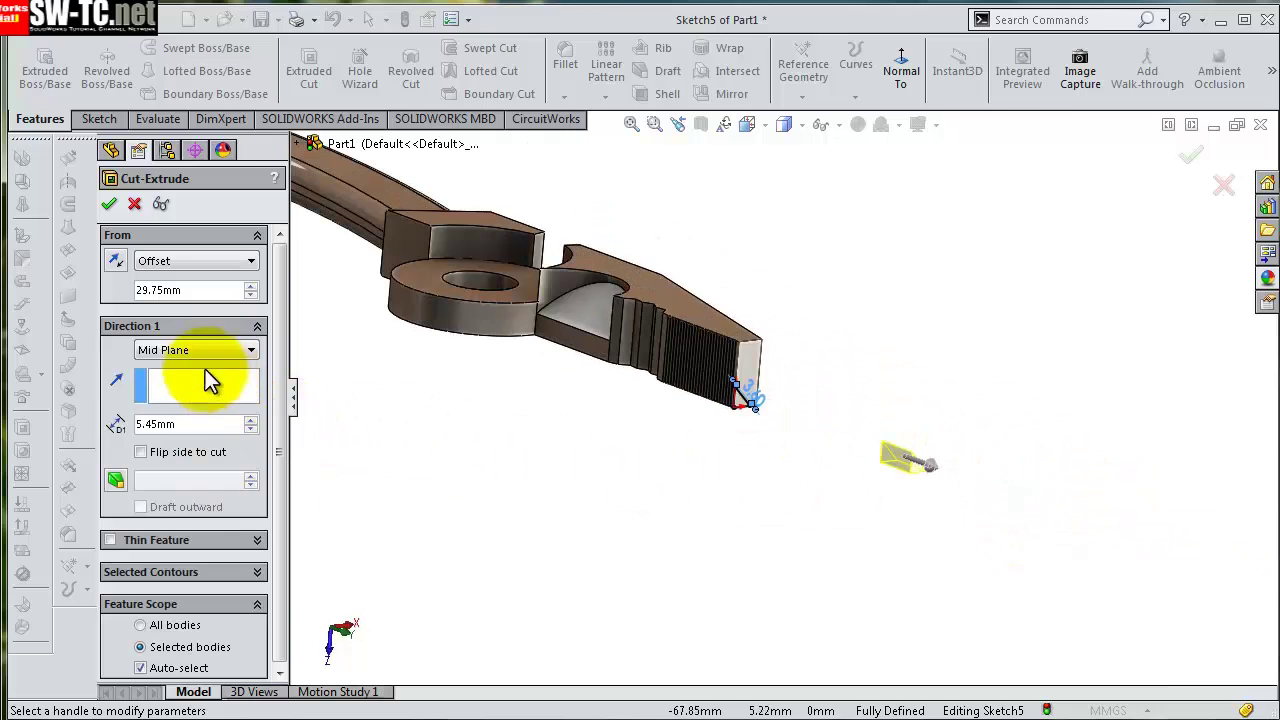
pyautogui.click(120, 263)
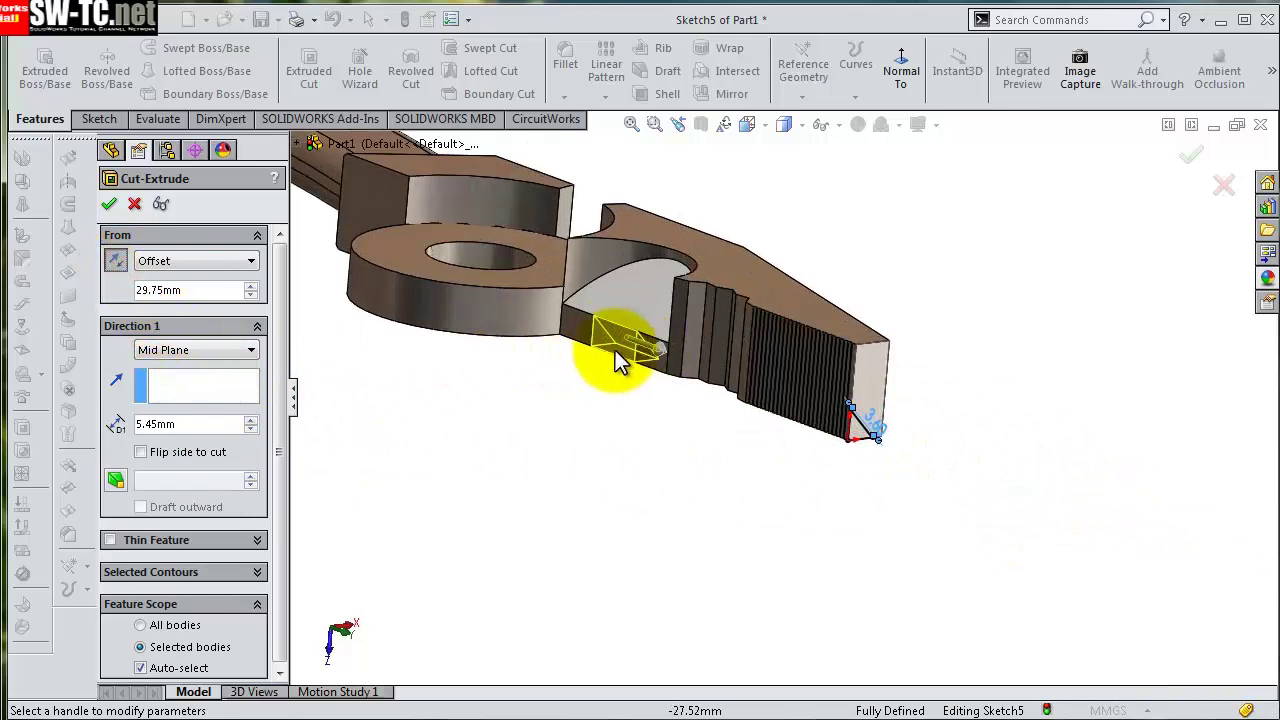
pyautogui.moveTo(608, 357)
pyautogui.mouseDown(button='middle')
pyautogui.moveTo(748, 340)
pyautogui.moveTo(736, 326)
pyautogui.mouseUp(button='middle')
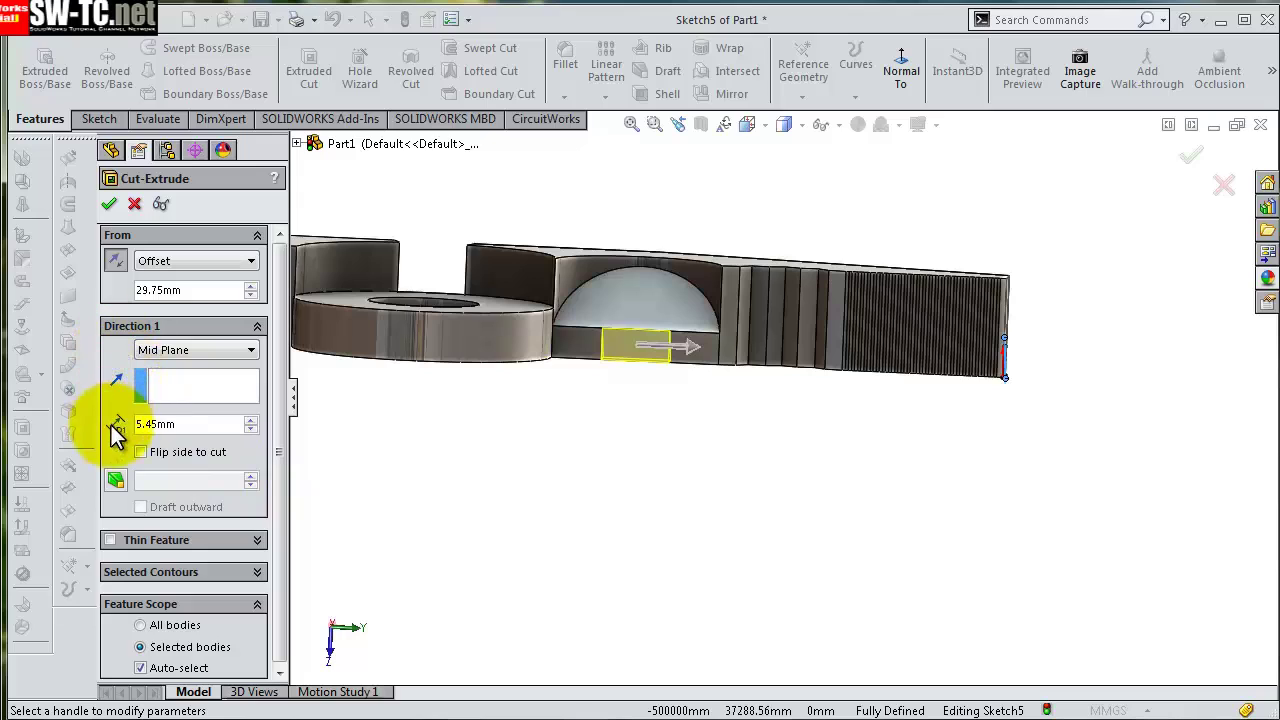
# - End both cut directions Up To Surface at the chosen curved face and apply the cut
pyautogui.click(199, 352)
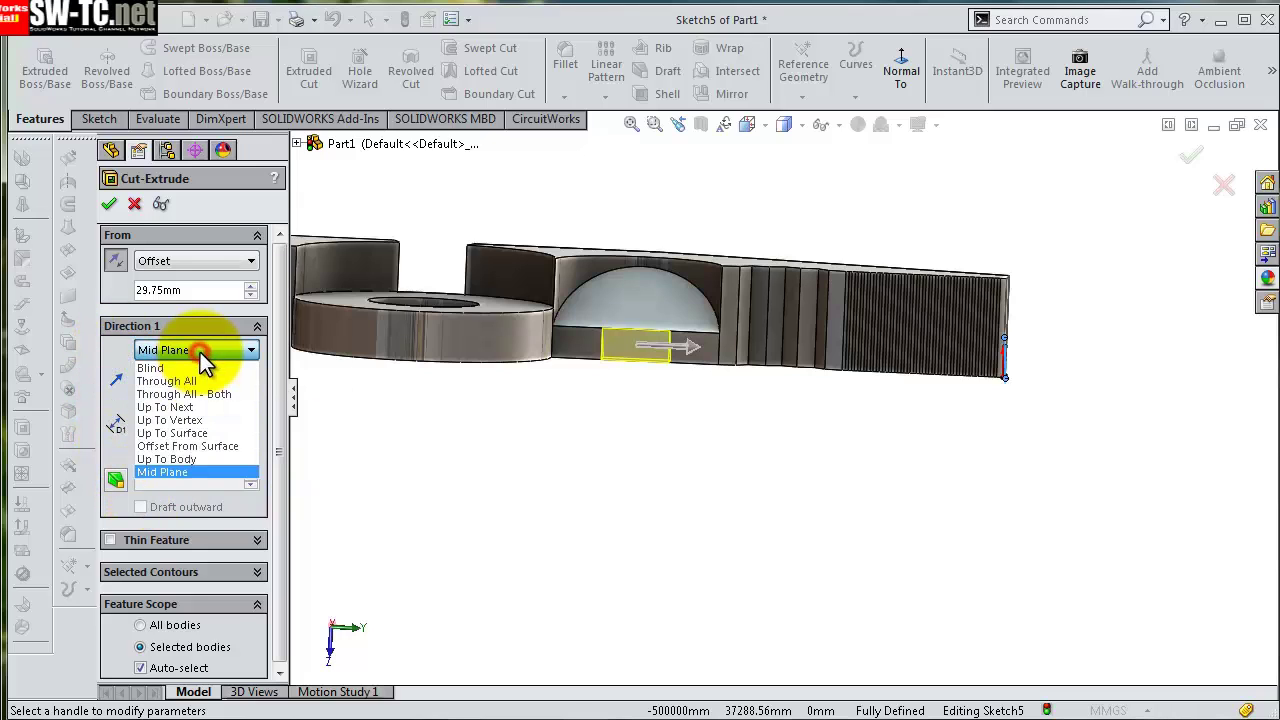
pyautogui.click(175, 433)
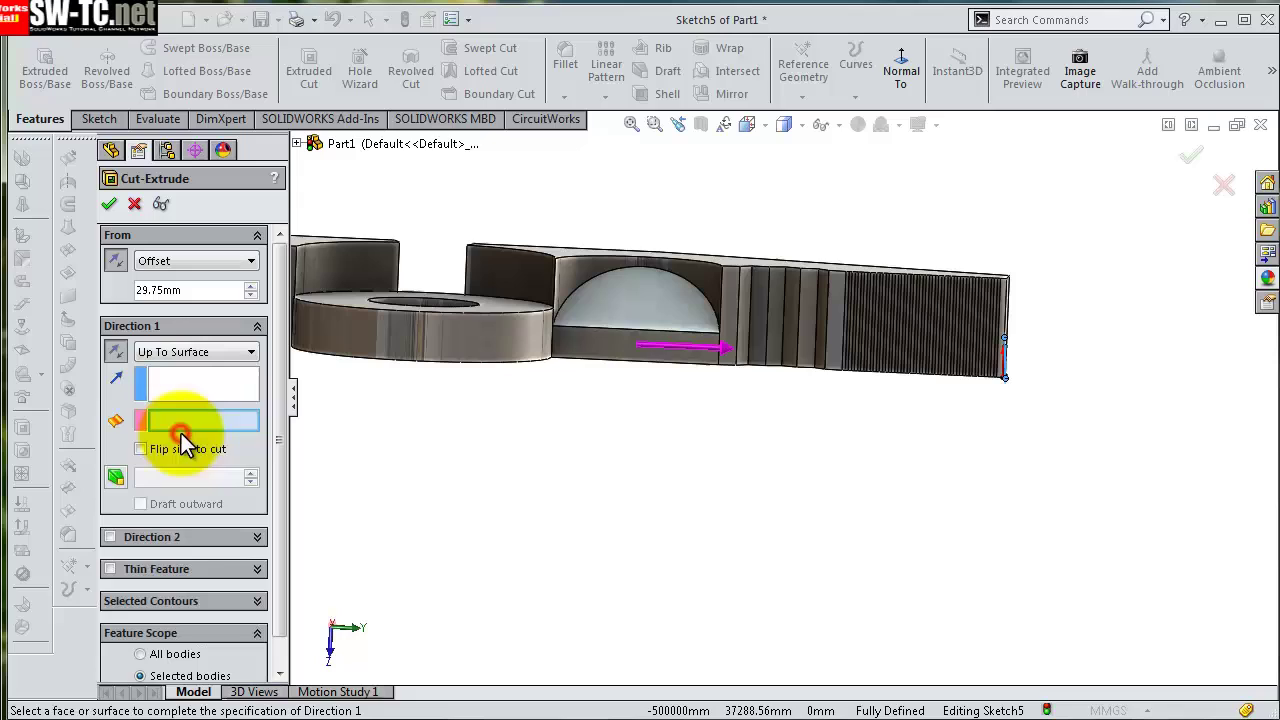
pyautogui.click(712, 287)
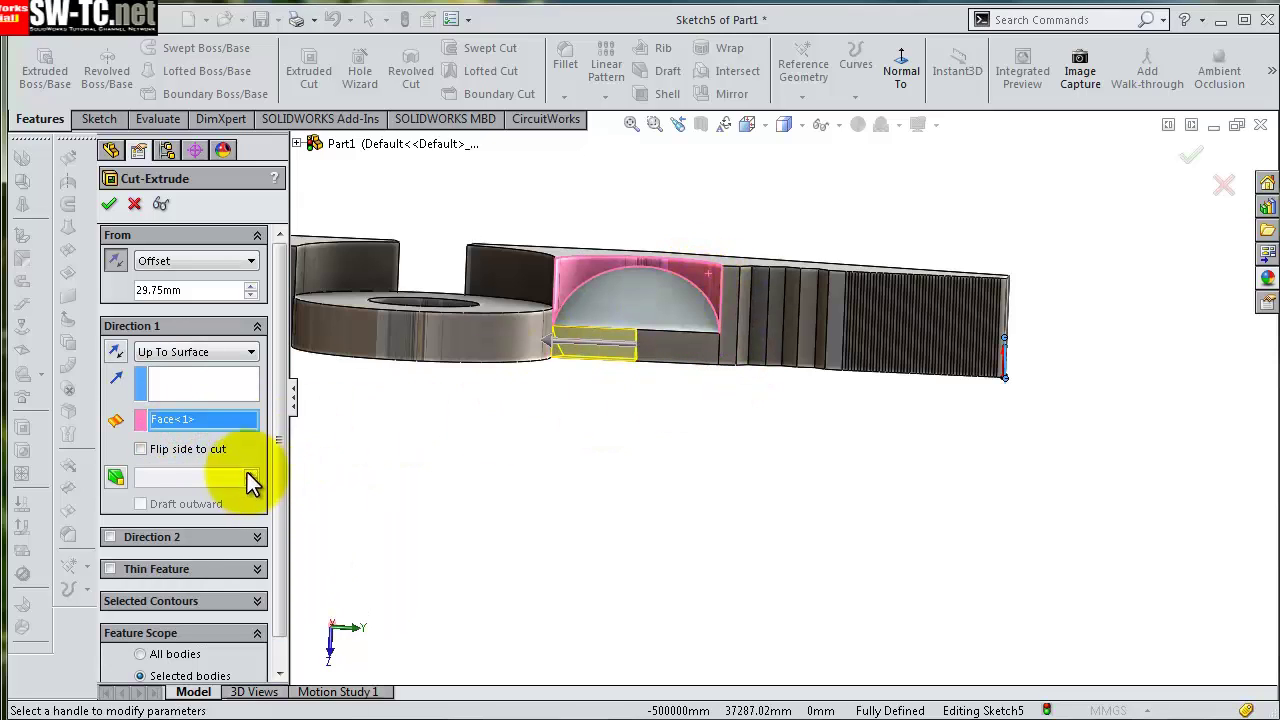
pyautogui.moveTo(280, 465); pyautogui.dragTo(282, 526)
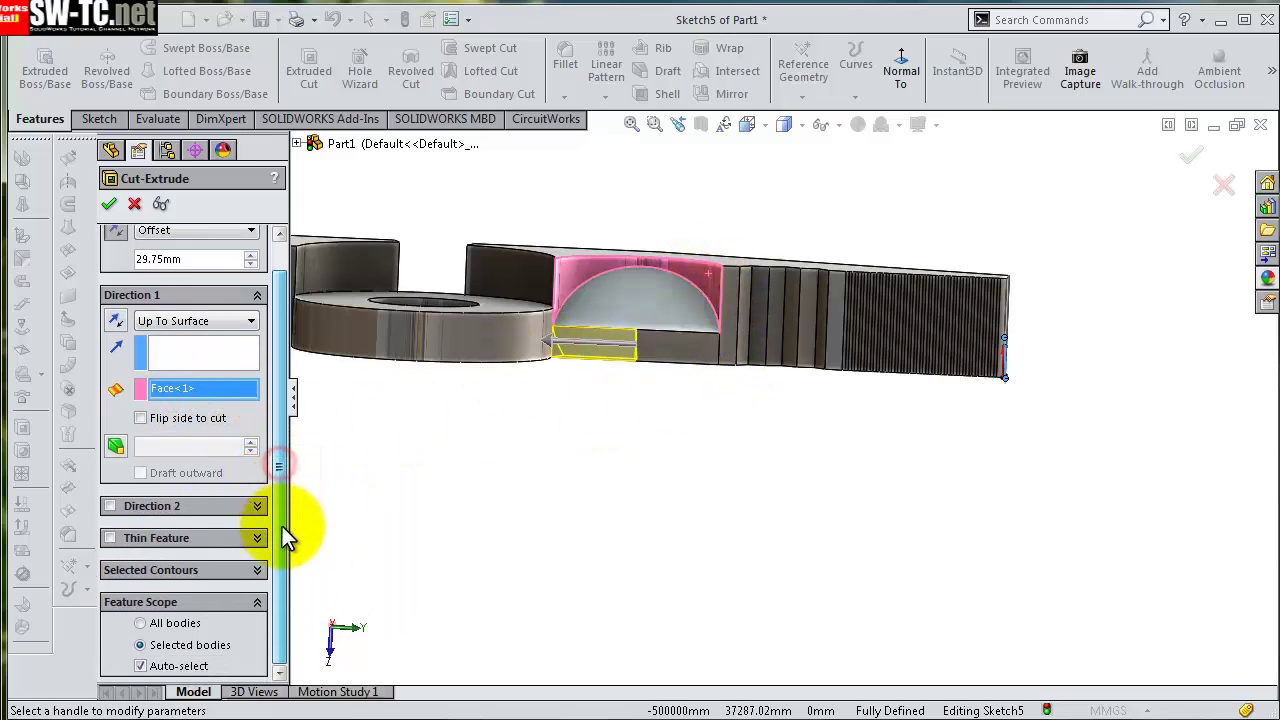
pyautogui.click(111, 506)
pyautogui.click(199, 530)
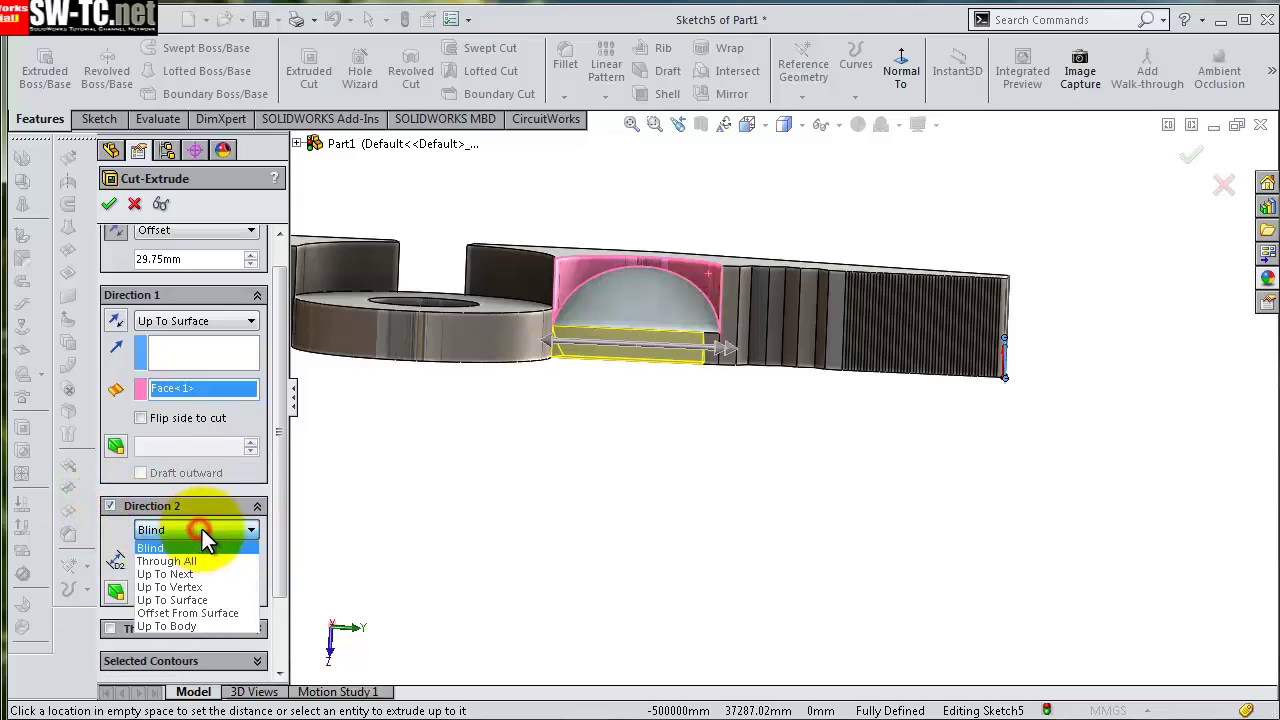
pyautogui.click(212, 597)
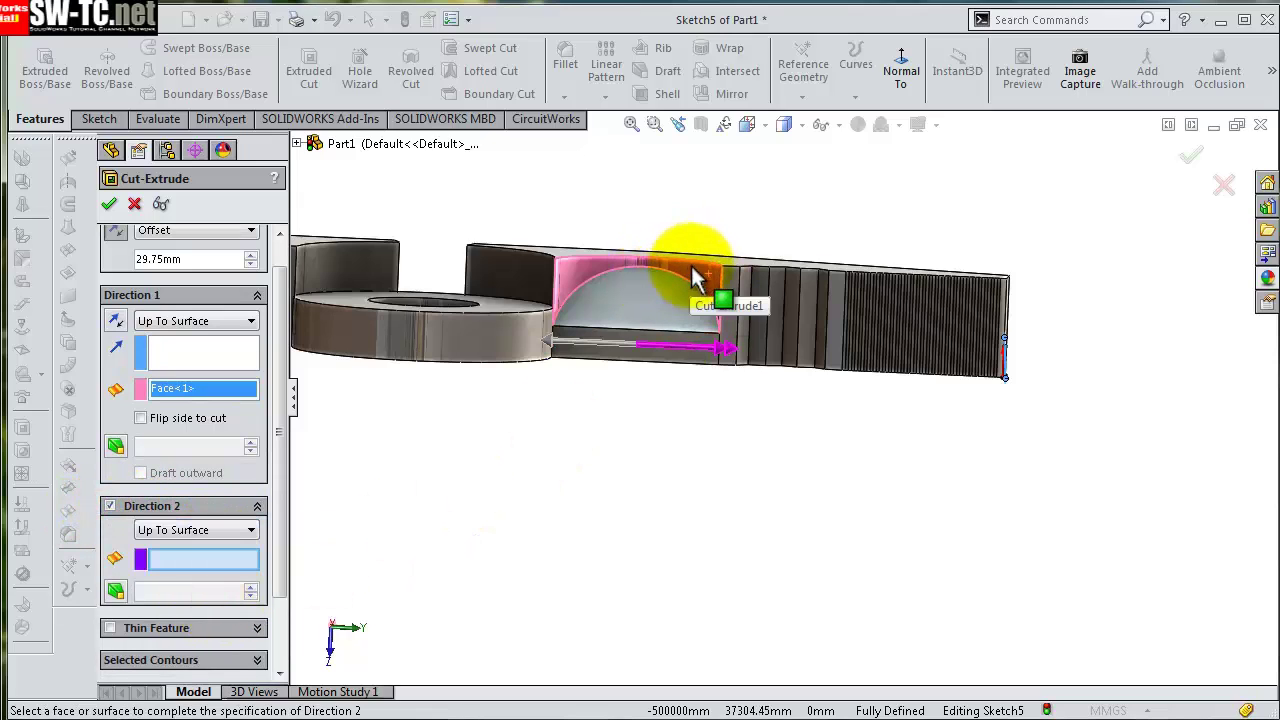
pyautogui.click(699, 280)
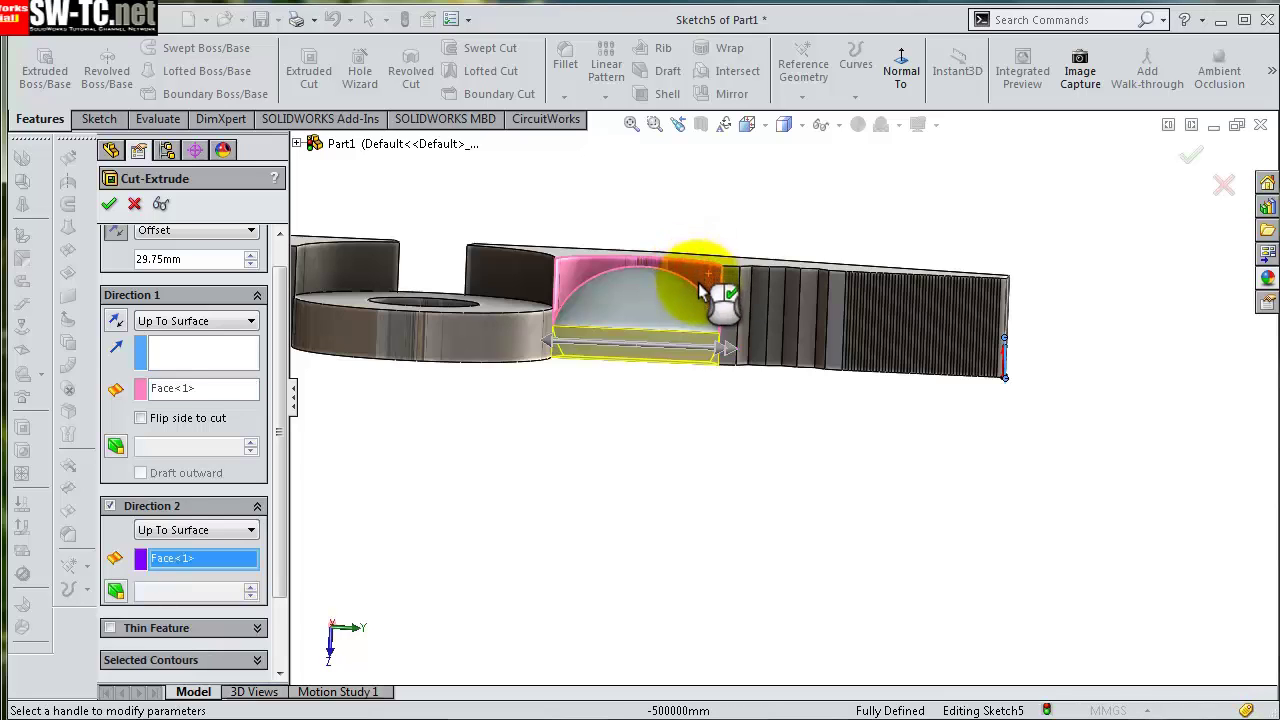
pyautogui.click(1191, 155)
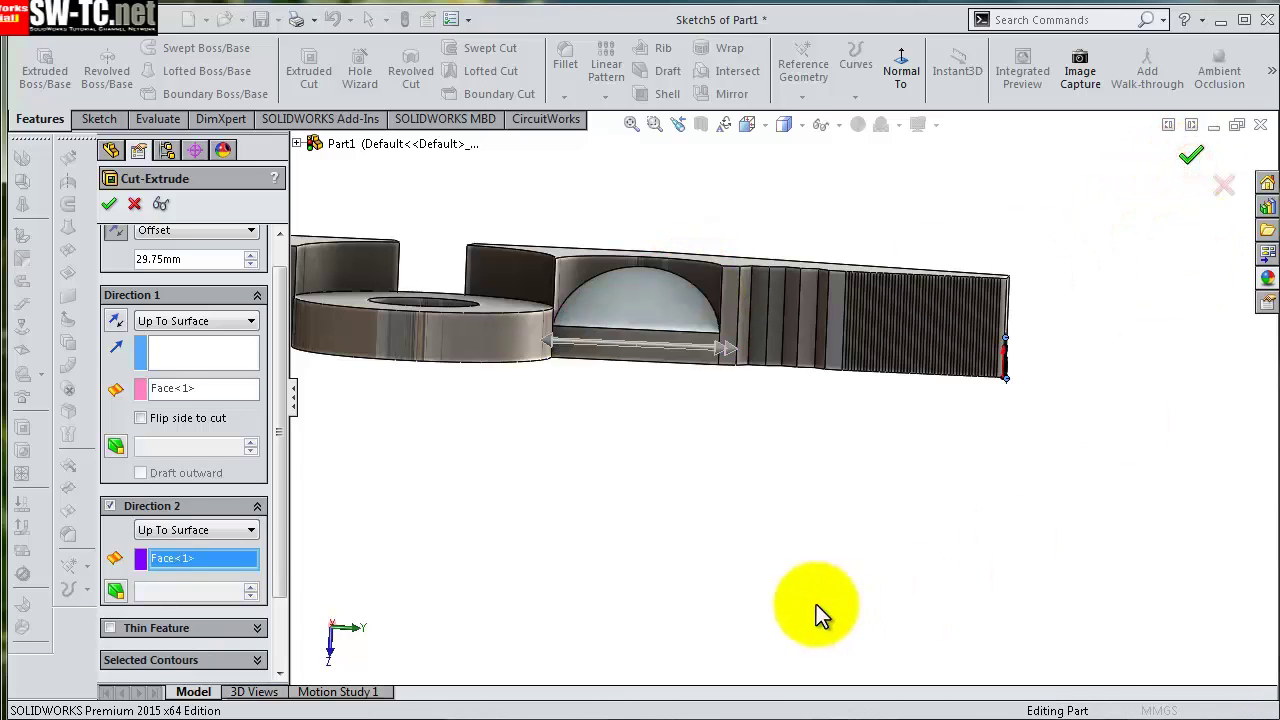
pyautogui.moveTo(766, 523)
pyautogui.mouseDown(button='middle')
pyautogui.moveTo(767, 312)
pyautogui.moveTo(808, 457)
pyautogui.moveTo(866, 534)
pyautogui.moveTo(763, 330)
pyautogui.moveTo(714, 306)
pyautogui.moveTo(777, 286)
pyautogui.mouseUp(button='middle')
# - Edit Boss-Extrude3 and rebuild it with its blind 8.00 mm depth
pyautogui.click(797, 265)
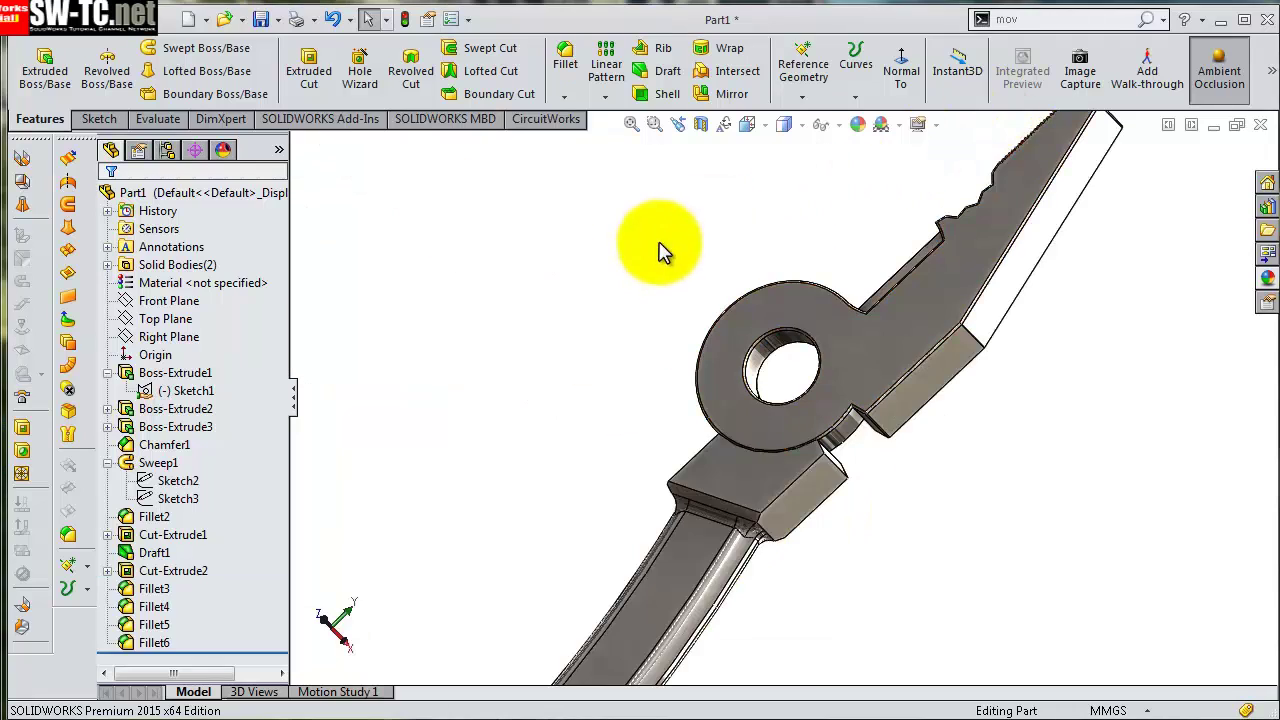
pyautogui.moveTo(684, 299)
pyautogui.mouseDown(button='middle')
pyautogui.moveTo(710, 333)
pyautogui.moveTo(694, 294)
pyautogui.moveTo(794, 491)
pyautogui.mouseUp(button='middle')
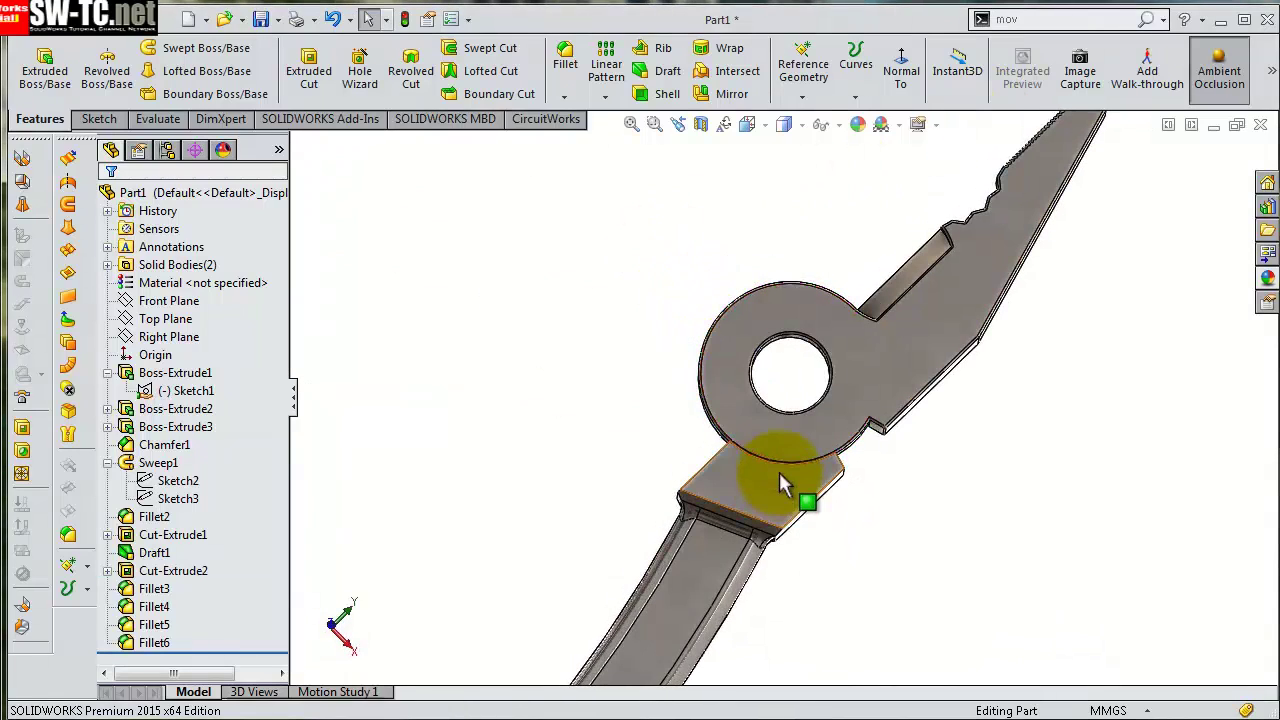
pyautogui.click(168, 430)
pyautogui.click(180, 374)
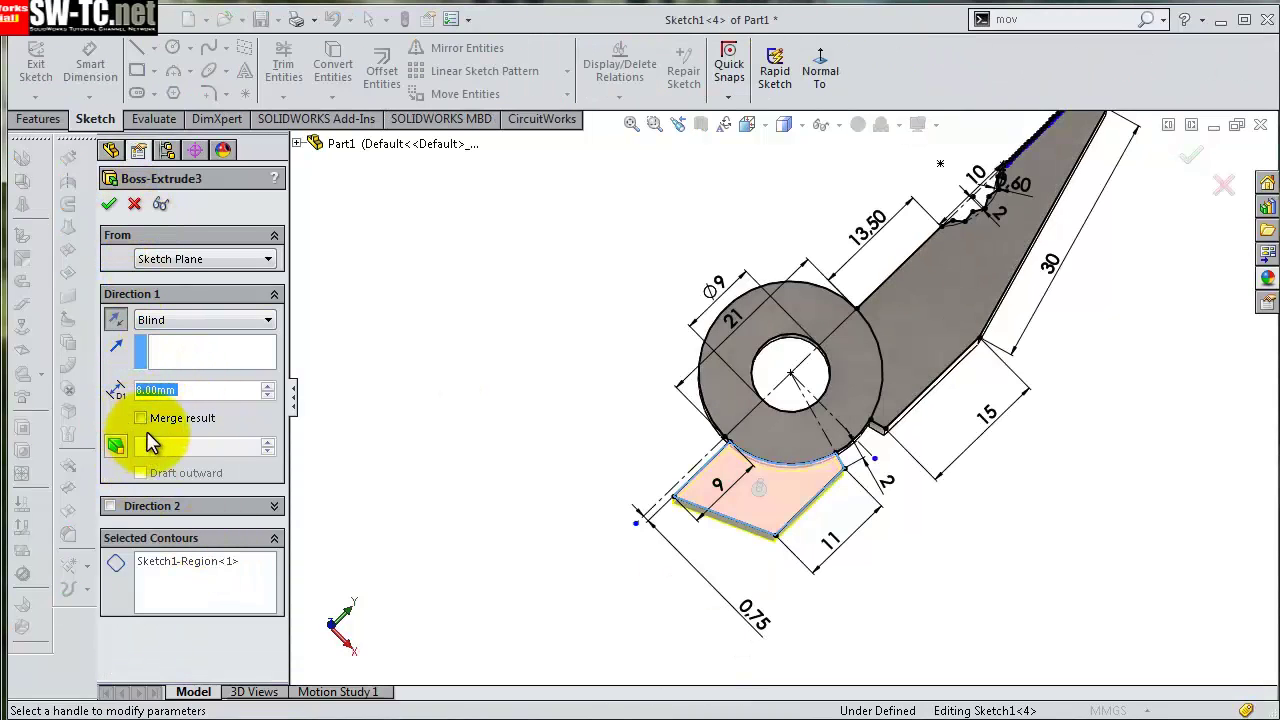
pyautogui.click(109, 204)
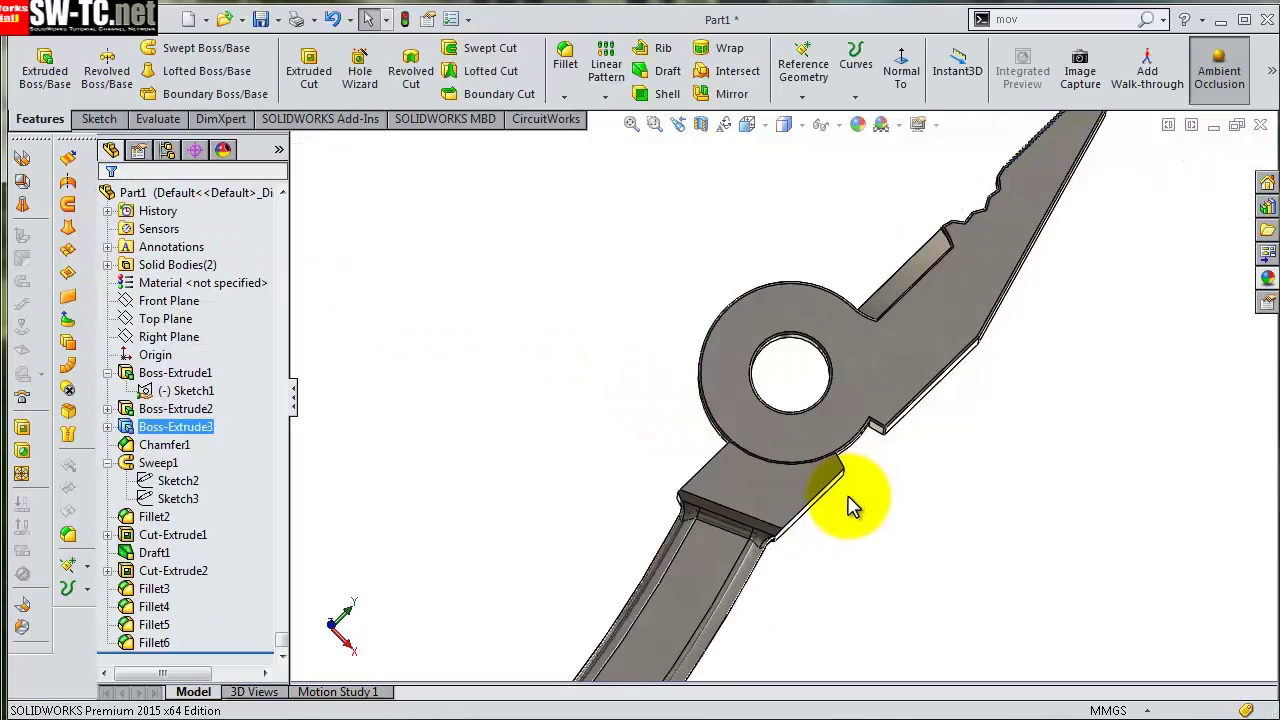
# - Select Right Plane in the FeatureManager tree for the next sketch
pyautogui.moveTo(848, 510)
pyautogui.mouseDown(button='middle')
pyautogui.moveTo(823, 471)
pyautogui.moveTo(846, 531)
pyautogui.moveTo(657, 457)
pyautogui.mouseUp(button='middle')
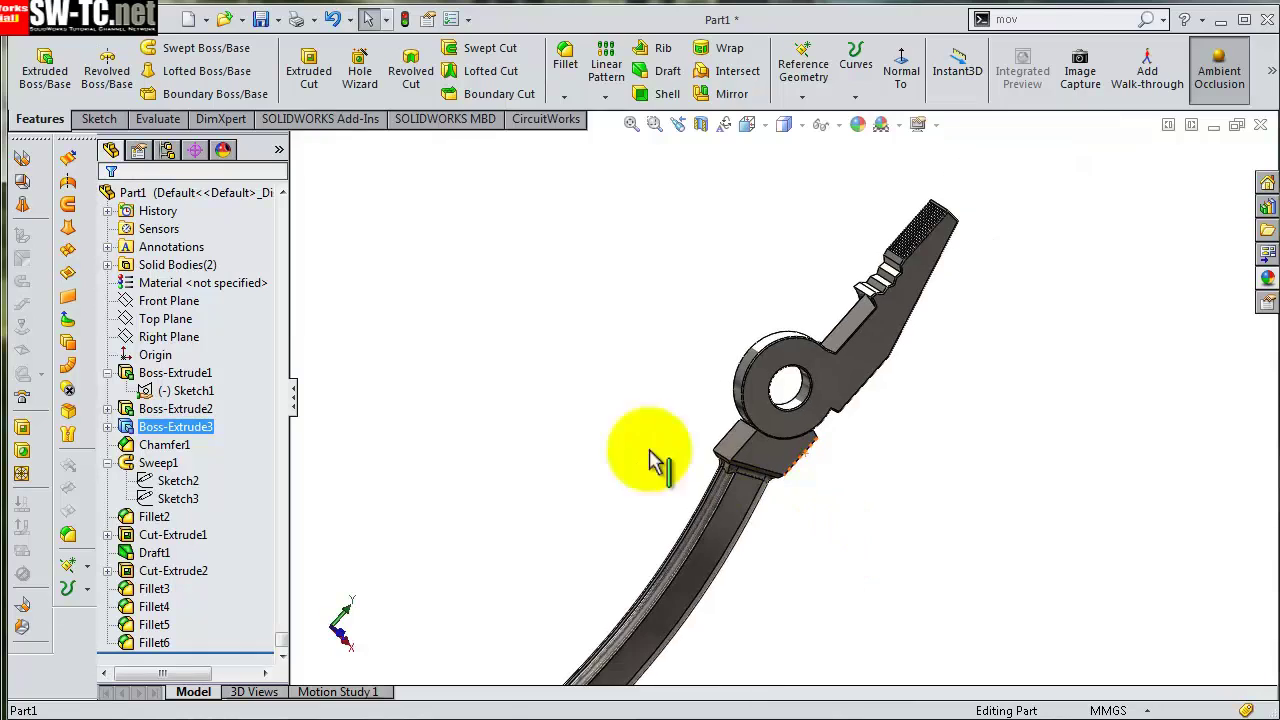
pyautogui.click(180, 340)
pyautogui.moveTo(543, 391); pyautogui.dragTo(523, 322, button='middle')
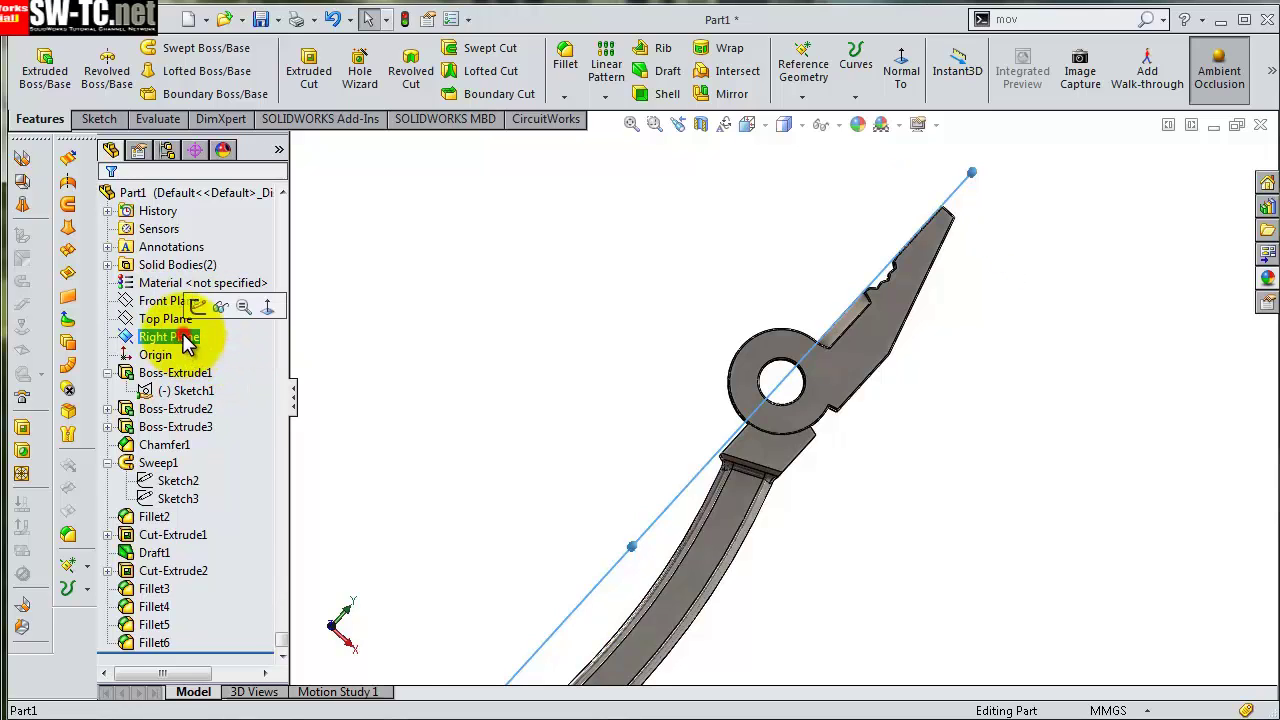
pyautogui.click(150, 337)
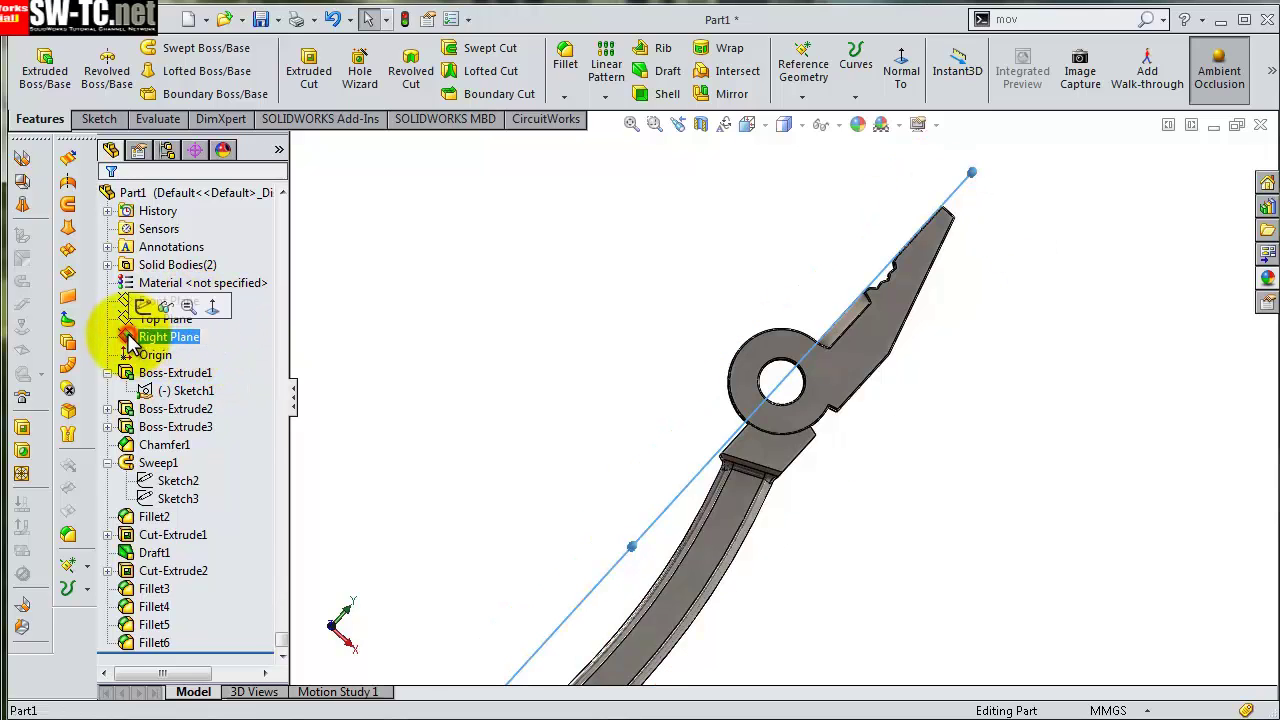
# - Start a new sketch on Right Plane and view it straight on from the opposite side
pyautogui.click(145, 307)
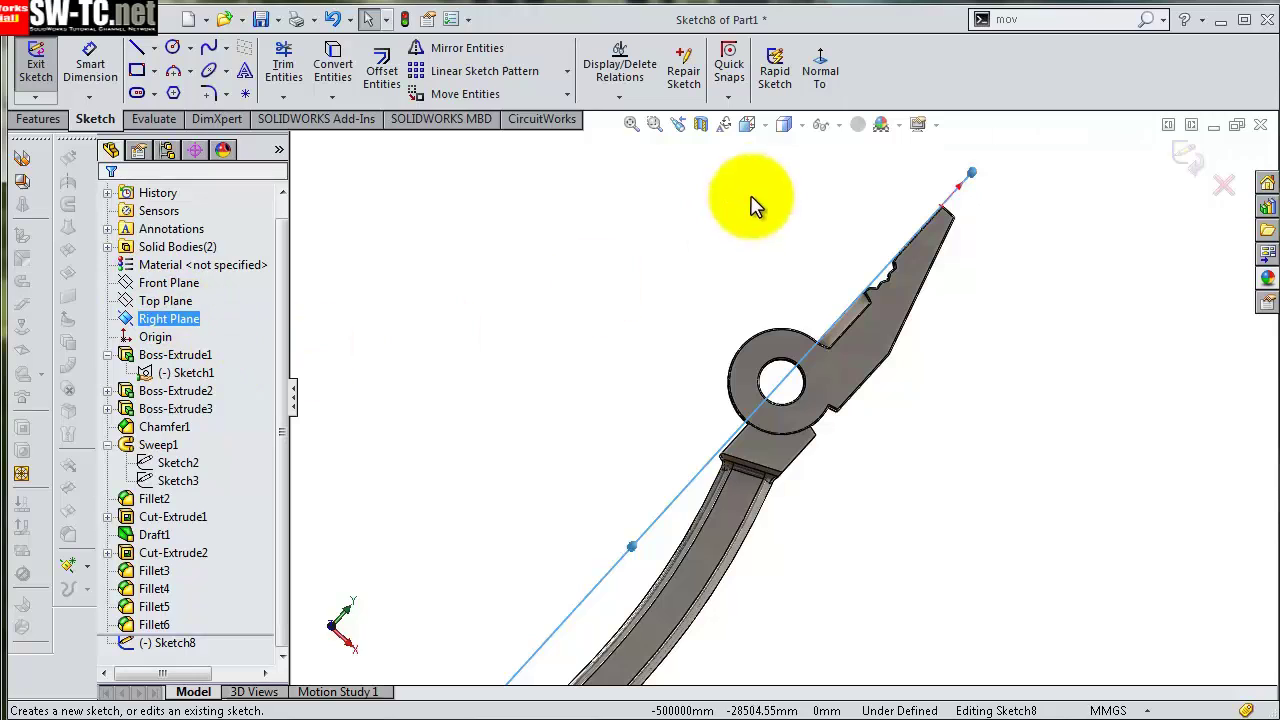
pyautogui.click(833, 80)
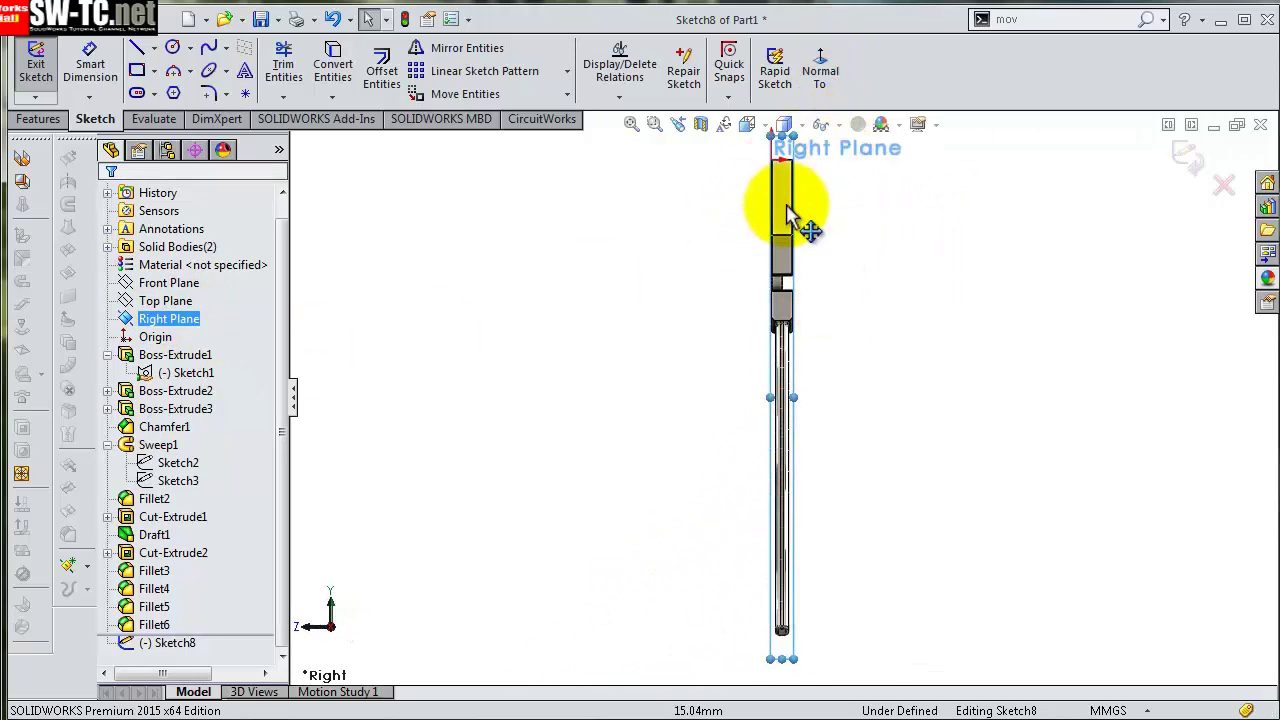
pyautogui.click(817, 76)
pyautogui.scroll(-2, 820, 300)
pyautogui.scroll(-2, 800, 290)
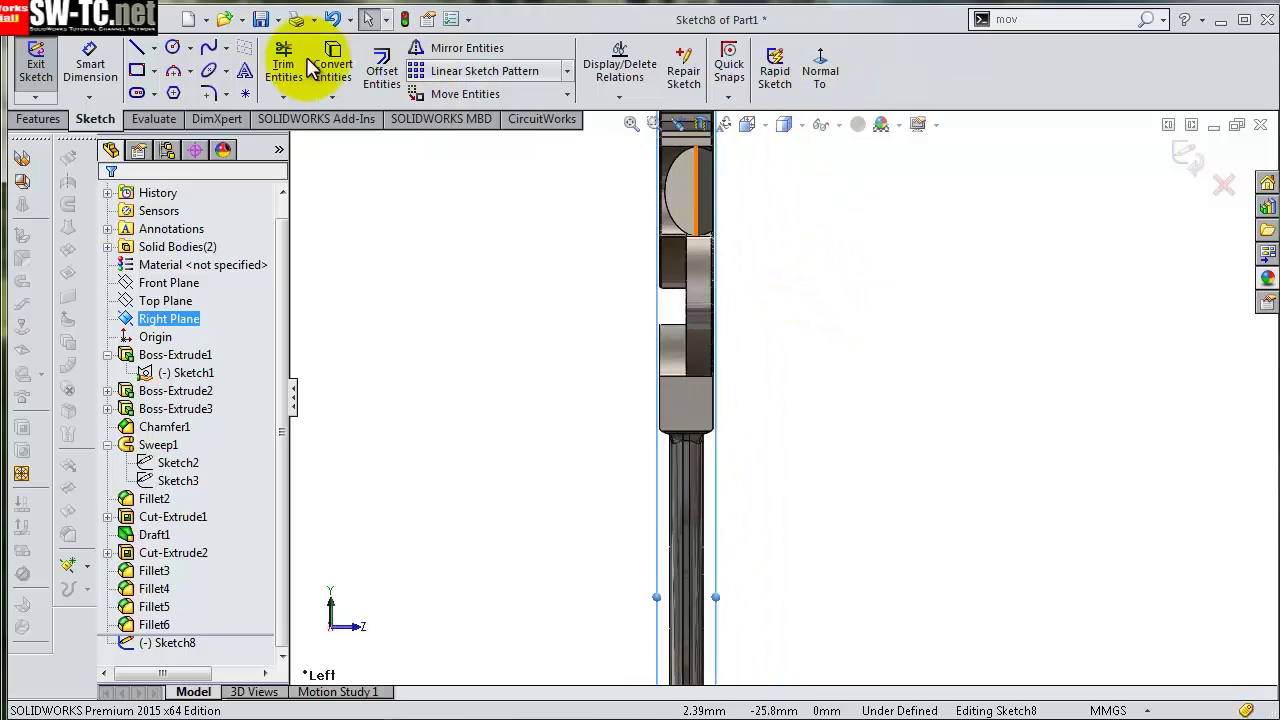
# - Draw a vertical centerline through the block below the hub and exit Sketch8
pyautogui.click(154, 47)
pyautogui.click(185, 86)
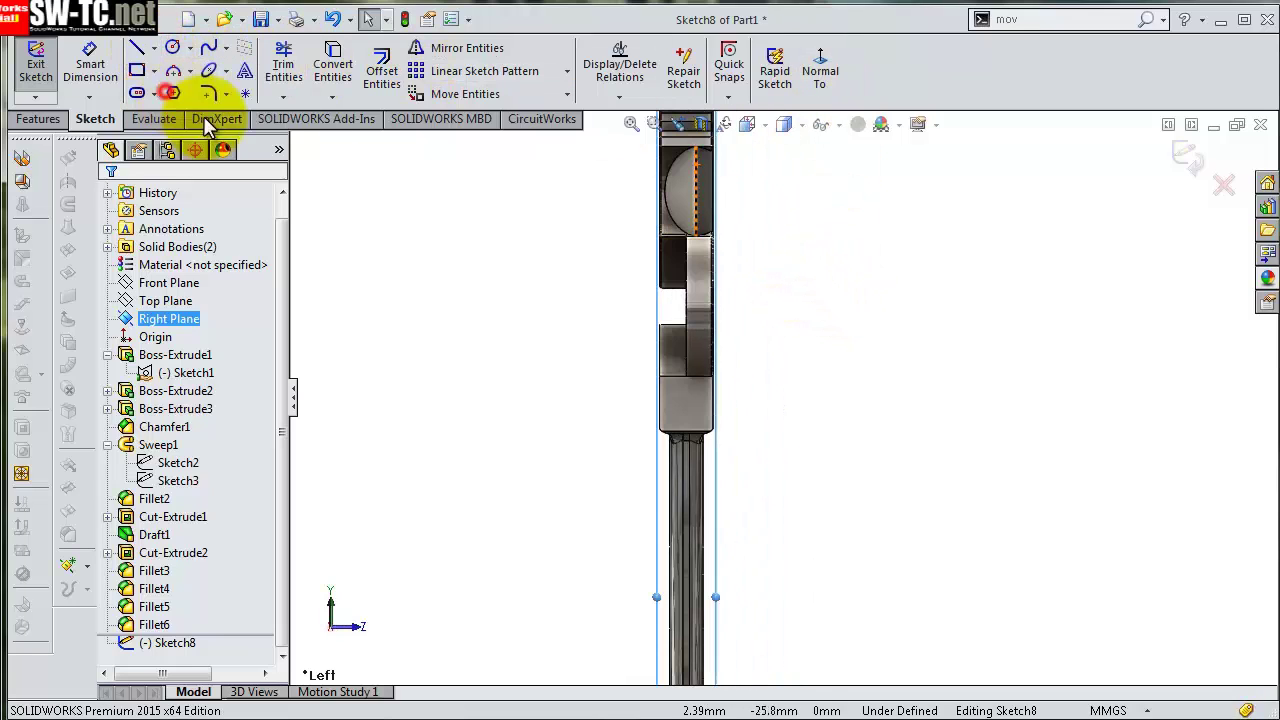
pyautogui.scroll(2, 800, 410)
pyautogui.scroll(-2, 700, 390)
pyautogui.scroll(-2, 615, 325)
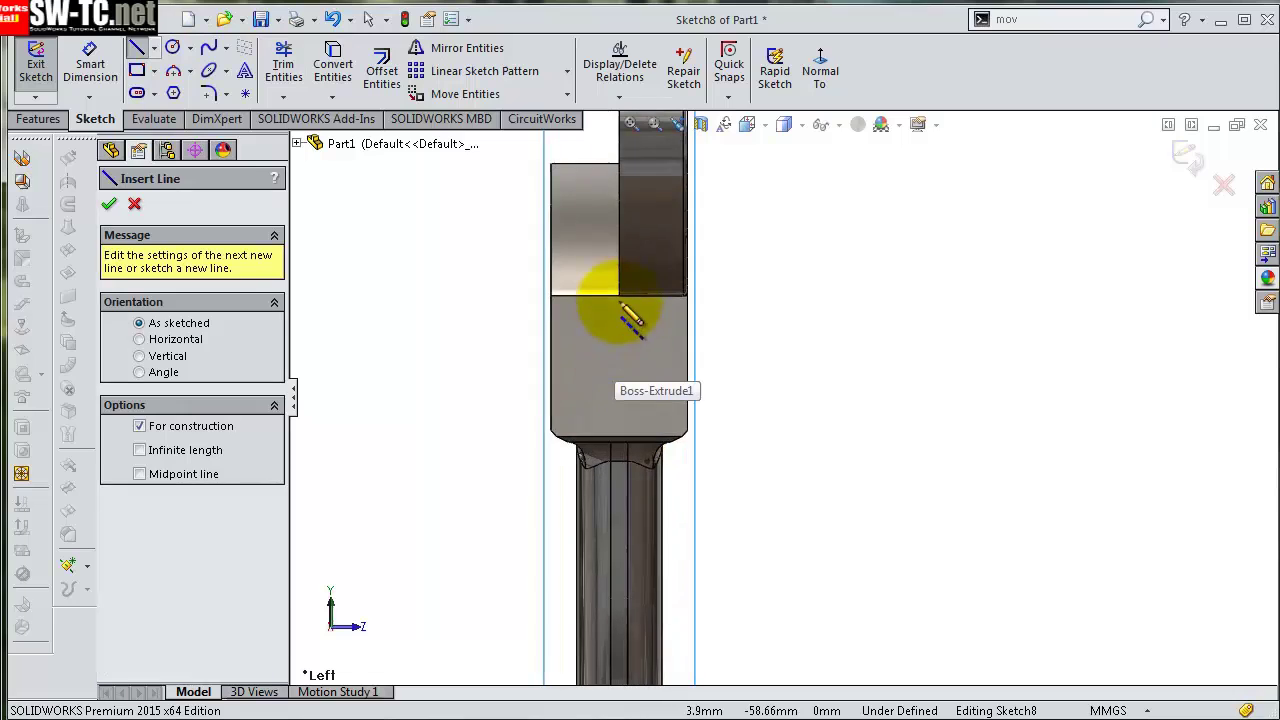
pyautogui.click(619, 296)
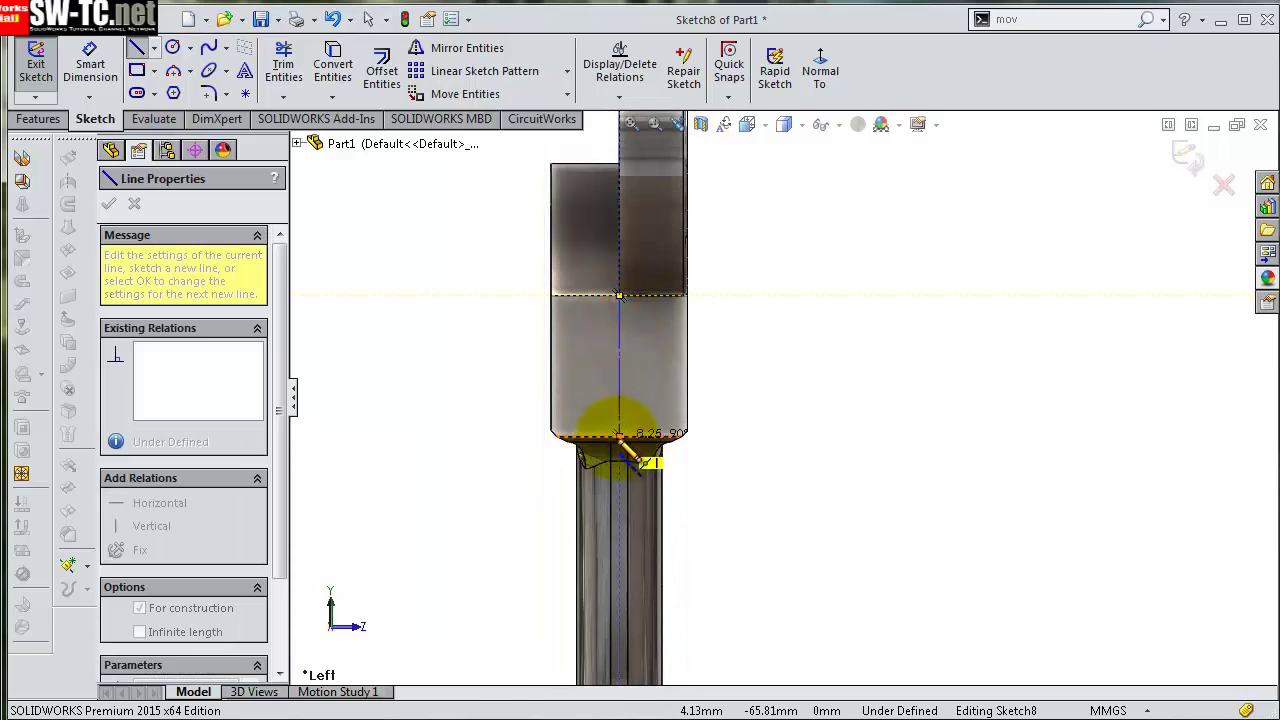
pyautogui.click(619, 437)
pyautogui.click(509, 480)
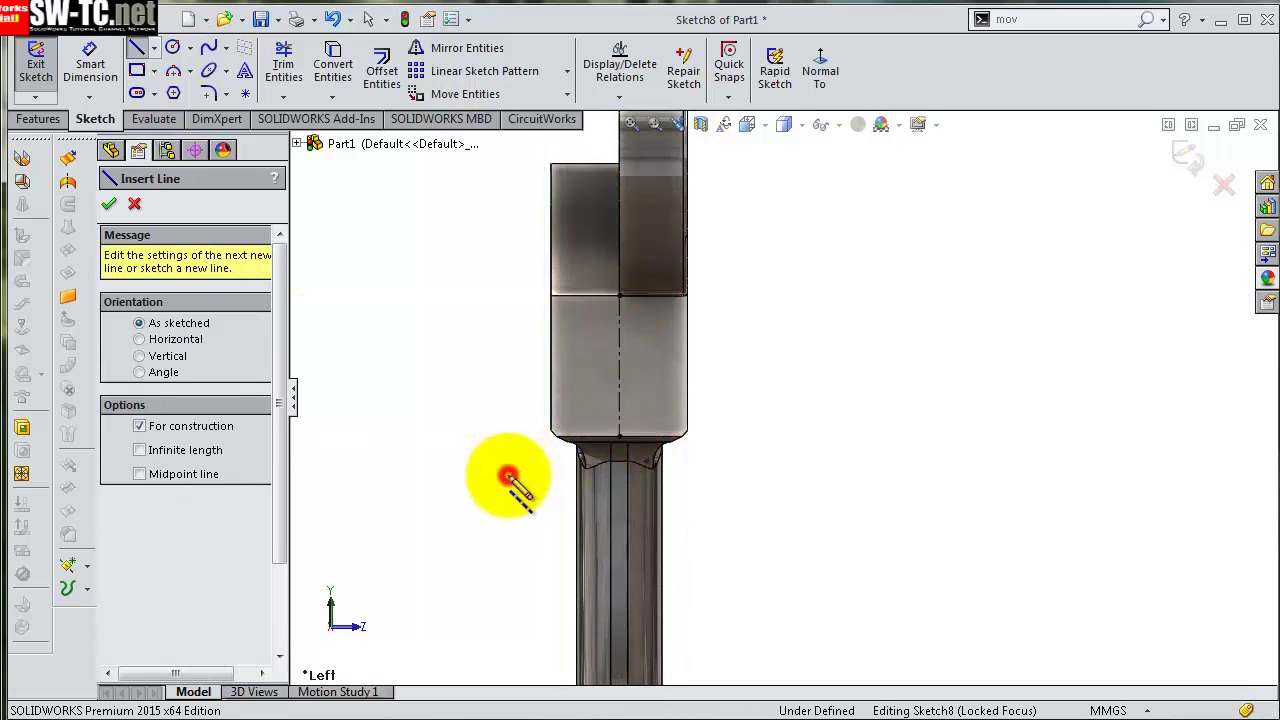
pyautogui.scroll(2, 760, 420)
pyautogui.click(1188, 155)
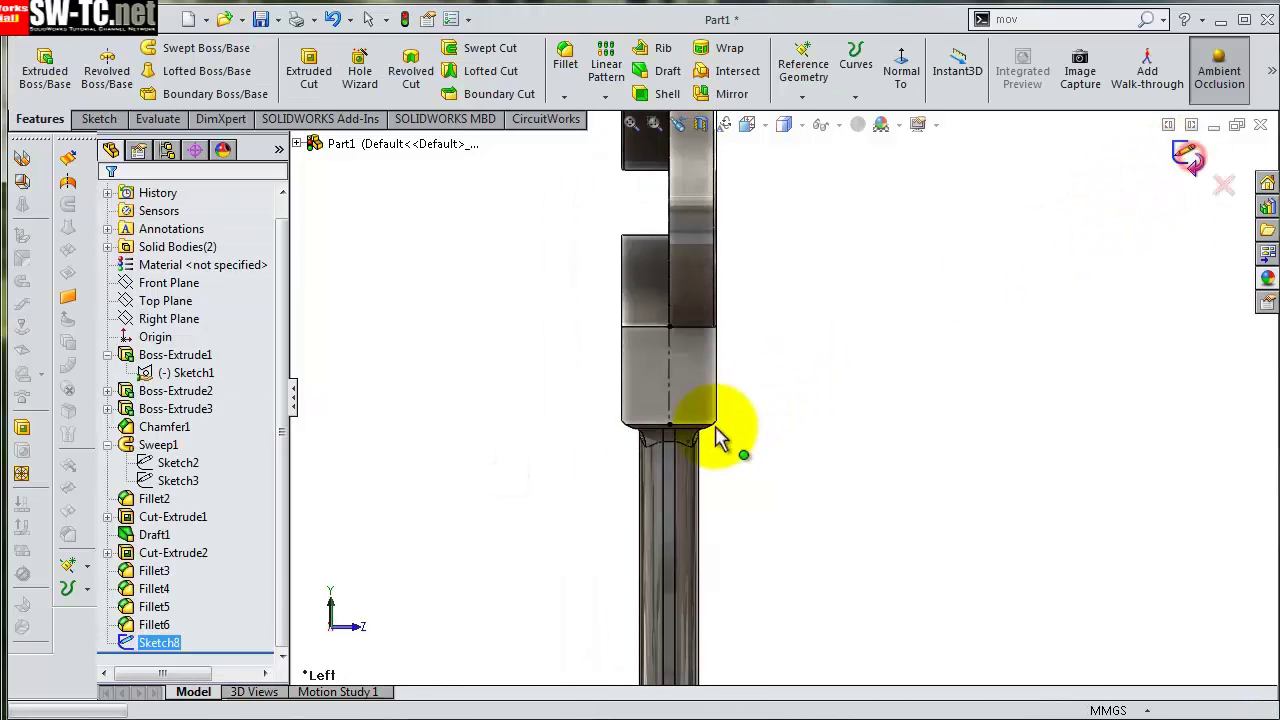
pyautogui.moveTo(720, 434)
pyautogui.mouseDown(button='middle')
pyautogui.moveTo(794, 409)
pyautogui.moveTo(908, 431)
pyautogui.mouseUp(button='middle')
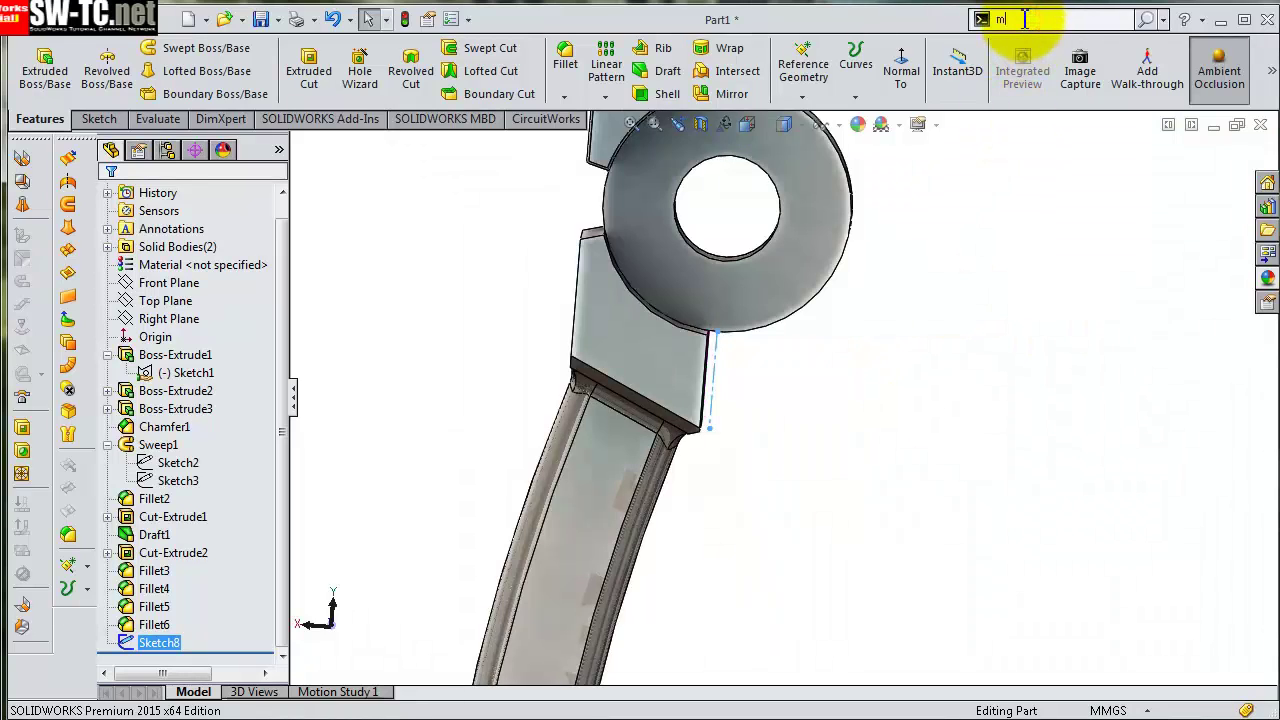
# - Start Move/Copy Body on the handle body and switch to the rotation settings
pyautogui.write('ov')
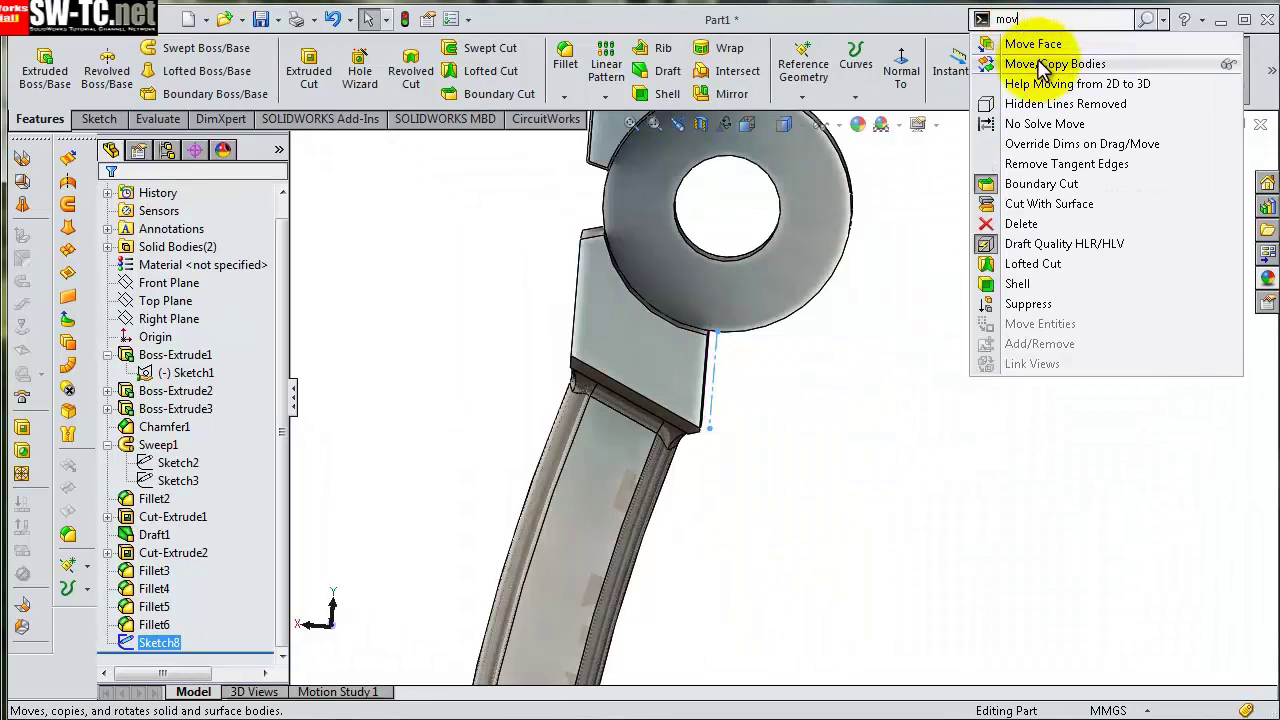
pyautogui.click(1055, 63)
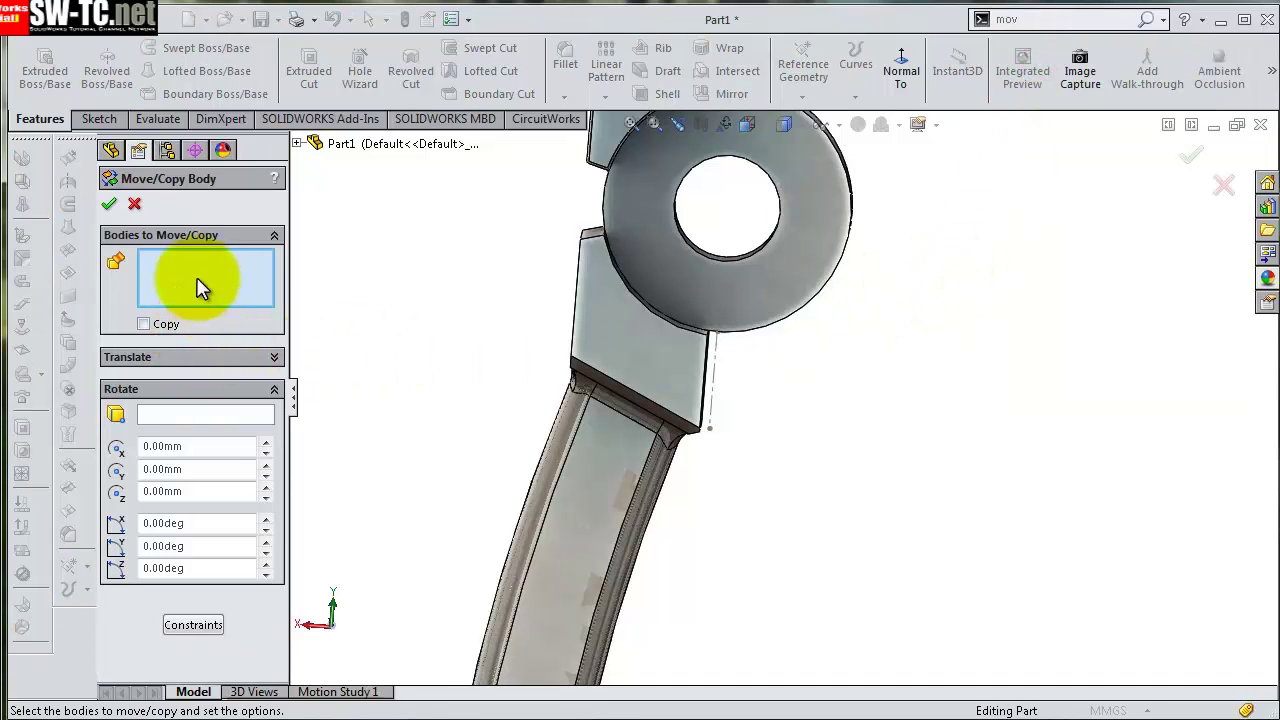
pyautogui.click(604, 319)
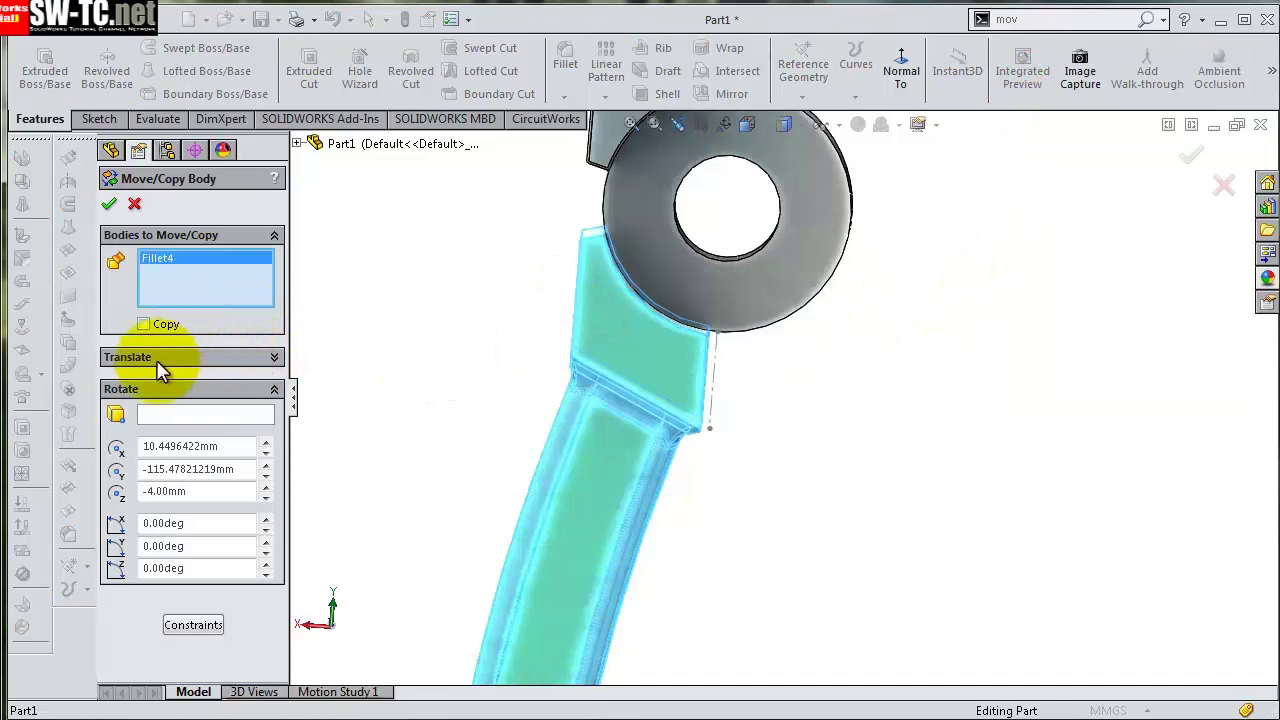
pyautogui.click(278, 360)
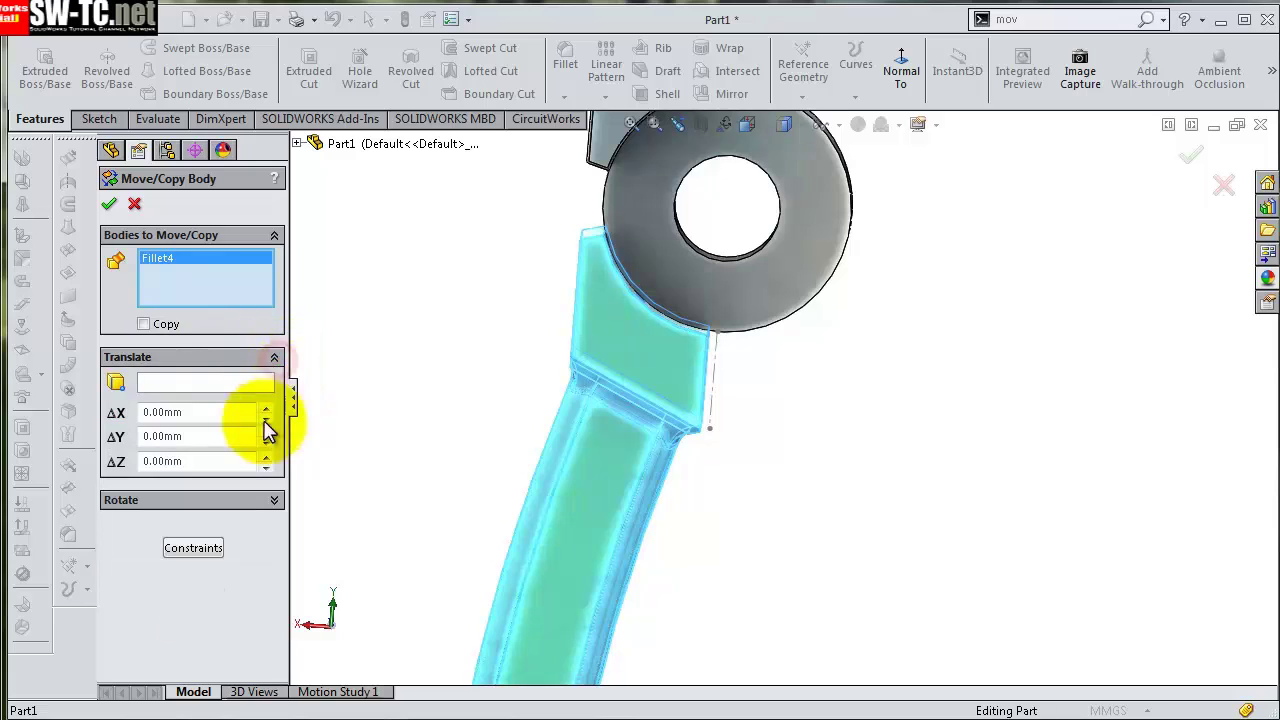
pyautogui.click(276, 502)
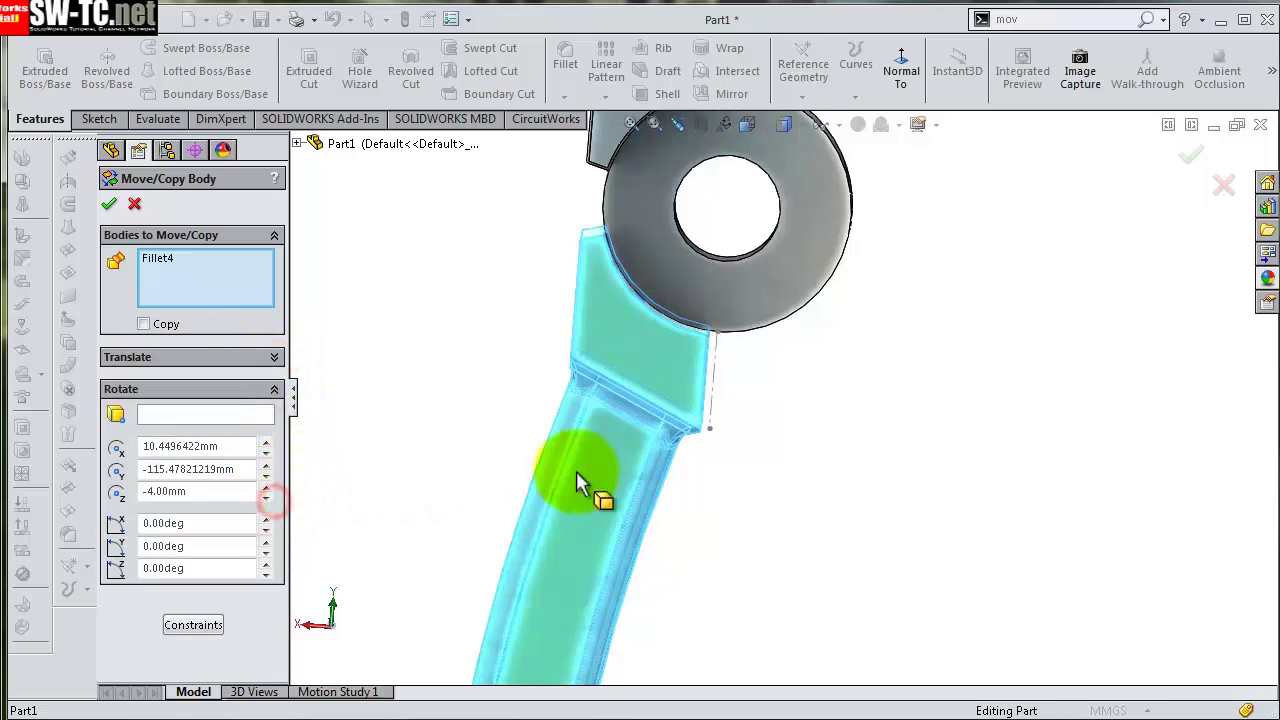
pyautogui.scroll(-4, 707, 440)
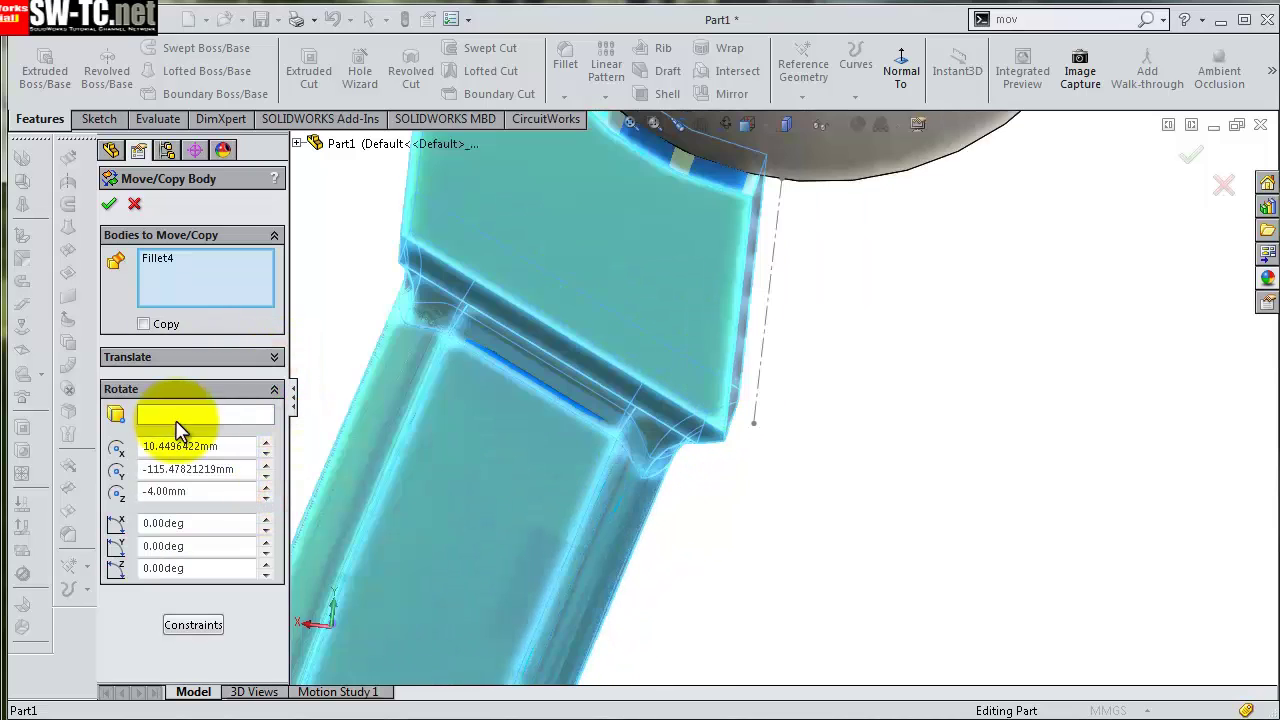
# - Rotate the handle body 180° about Line1@Sketch8 and check the result
pyautogui.click(180, 416)
pyautogui.click(766, 332)
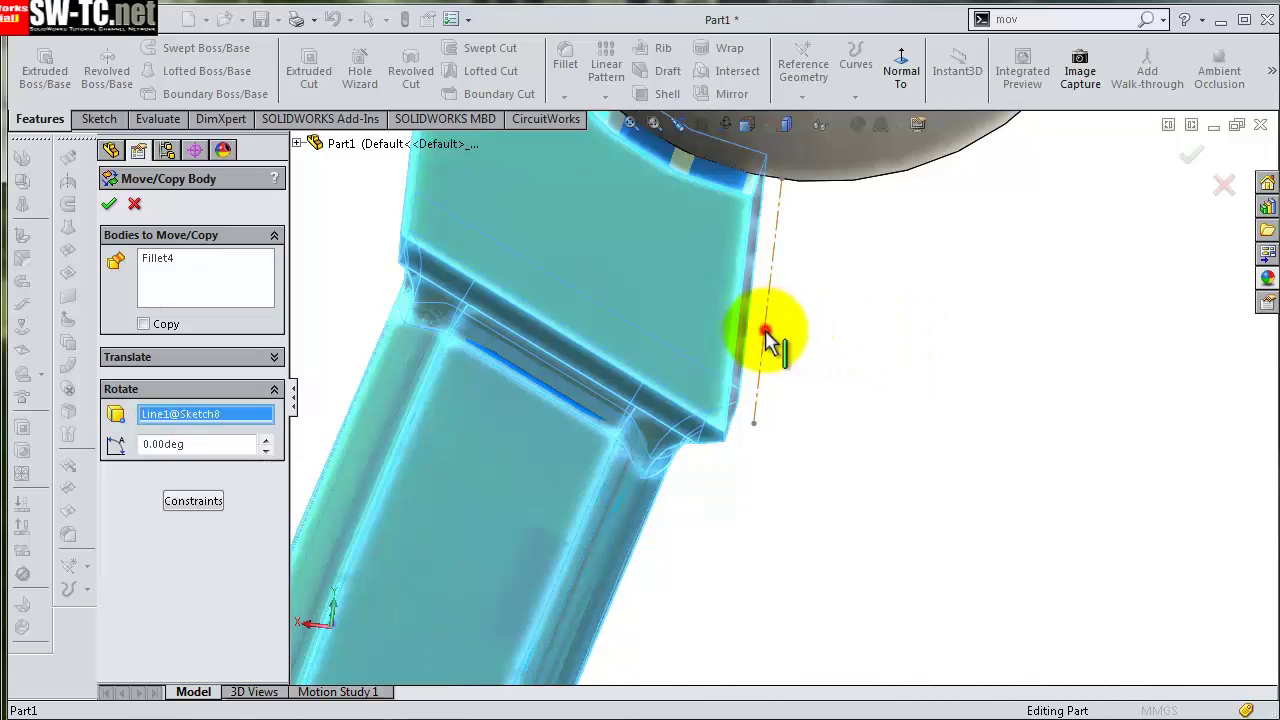
pyautogui.click(203, 451)
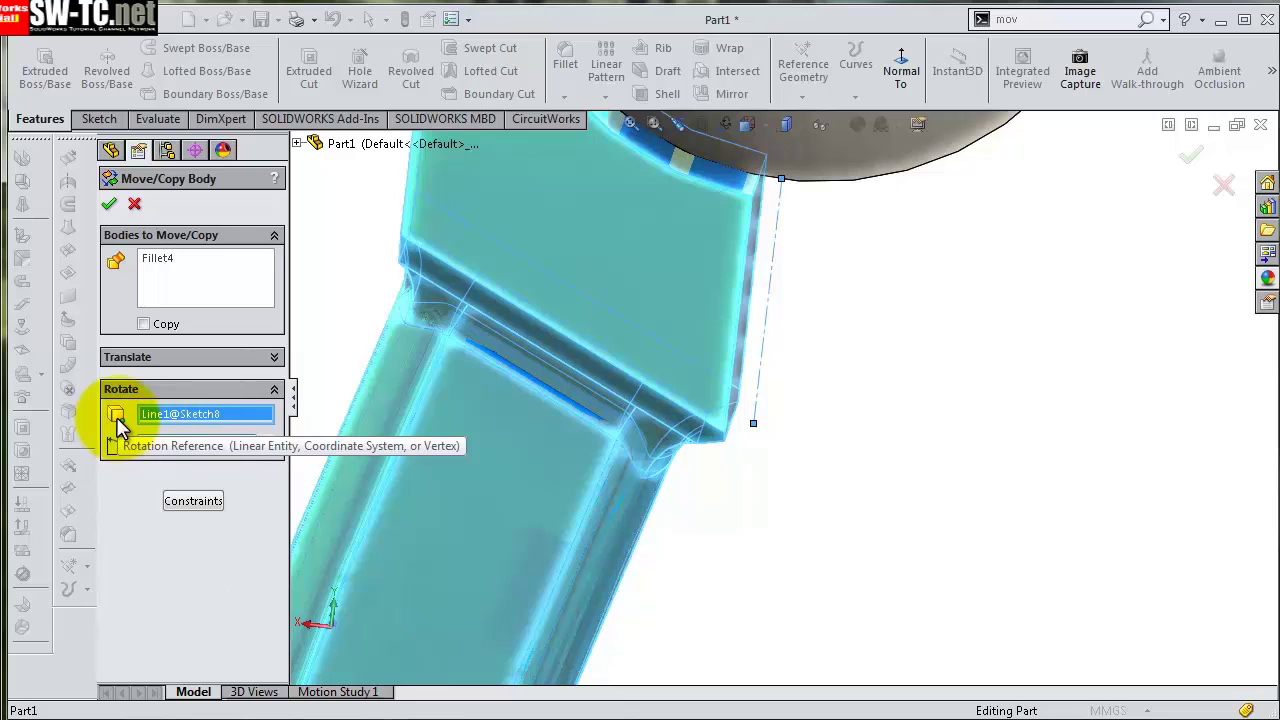
pyautogui.write('180')
pyautogui.click(147, 472)
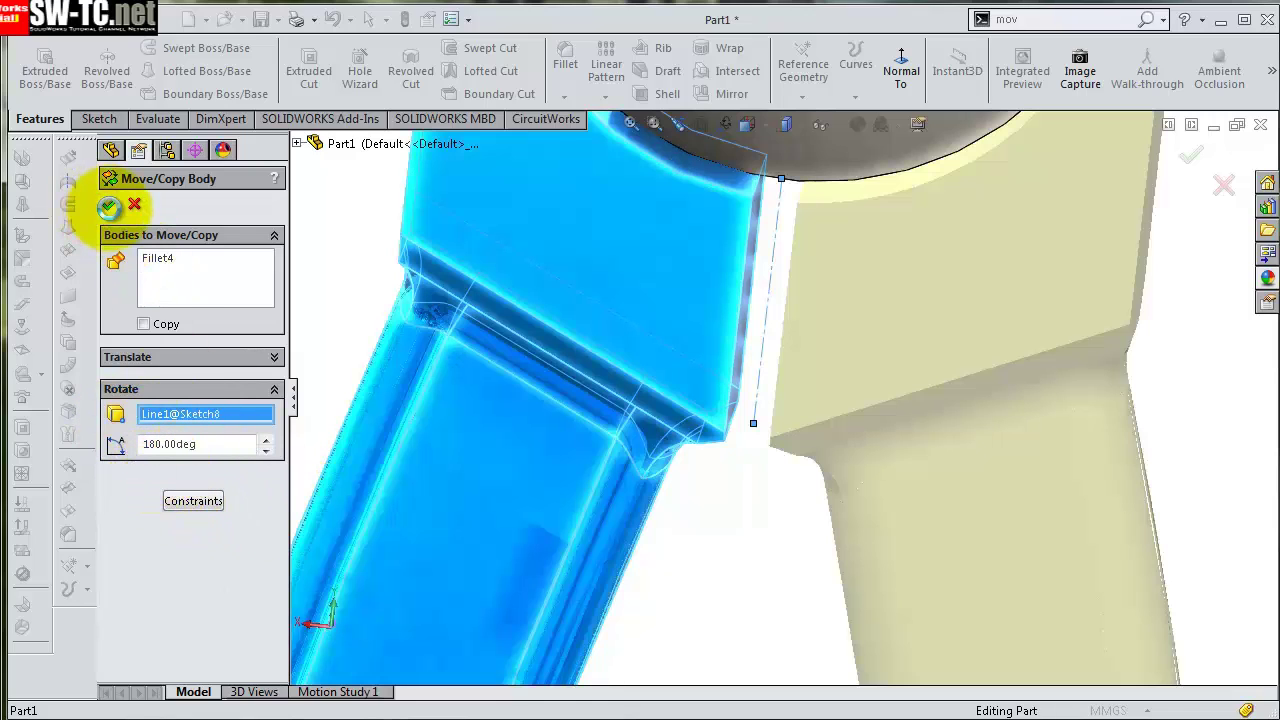
pyautogui.click(109, 207)
pyautogui.moveTo(679, 333)
pyautogui.mouseDown(button='middle')
pyautogui.moveTo(928, 357)
pyautogui.moveTo(905, 285)
pyautogui.moveTo(706, 286)
pyautogui.moveTo(663, 240)
pyautogui.moveTo(683, 295)
pyautogui.moveTo(709, 274)
pyautogui.moveTo(940, 340)
pyautogui.moveTo(954, 329)
pyautogui.moveTo(966, 349)
pyautogui.mouseUp(button='middle')
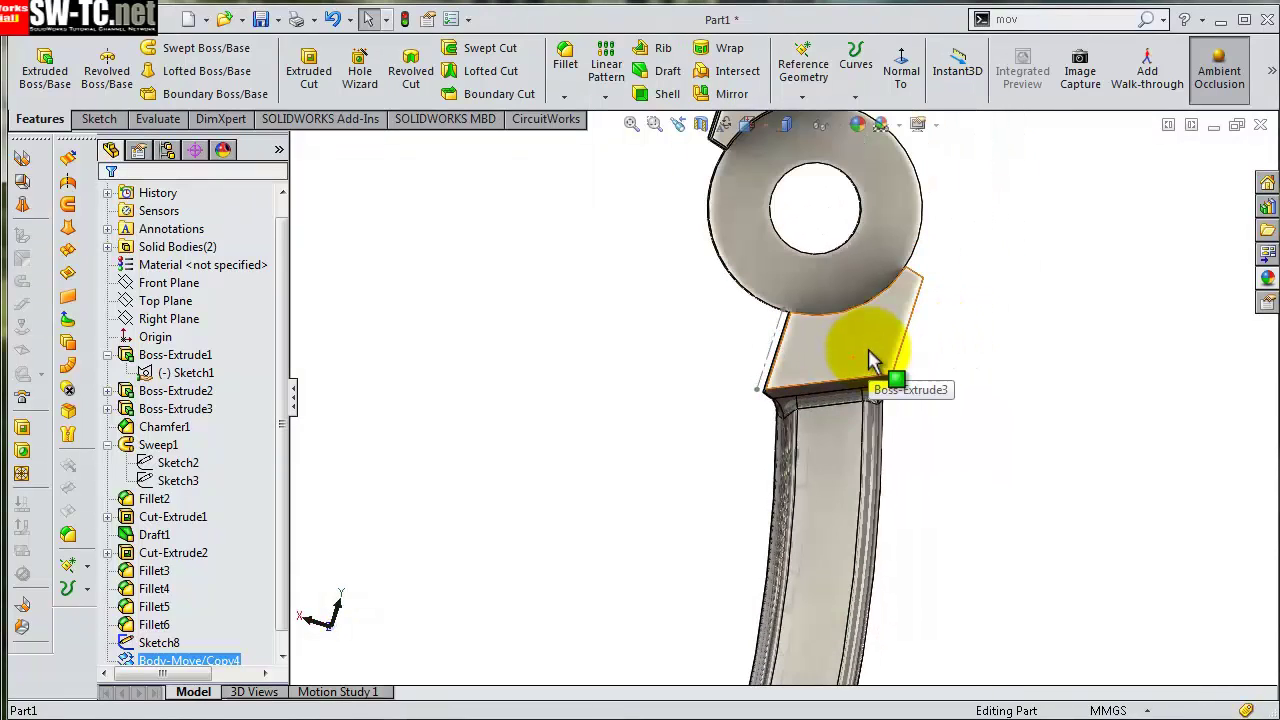
# - Hide the short Sketch8 reference line and view the model from the front
pyautogui.click(769, 366)
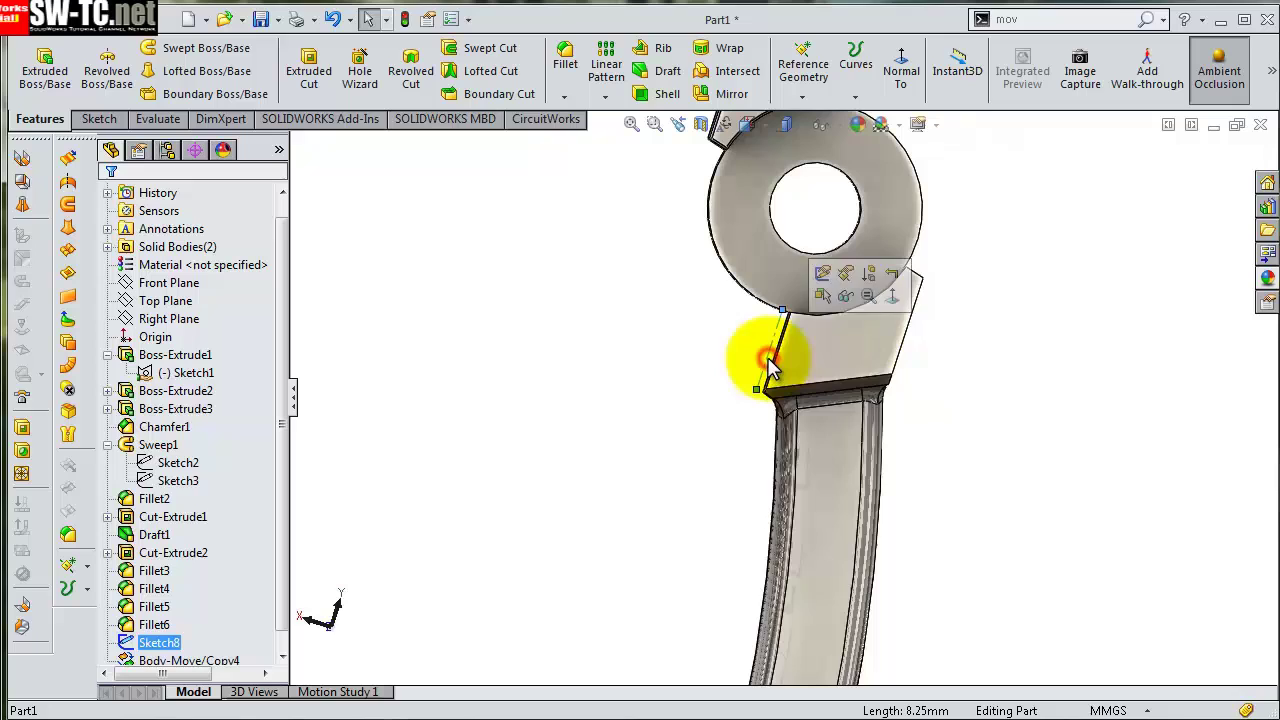
pyautogui.click(845, 305)
pyautogui.hotkey('ctrl', '1')
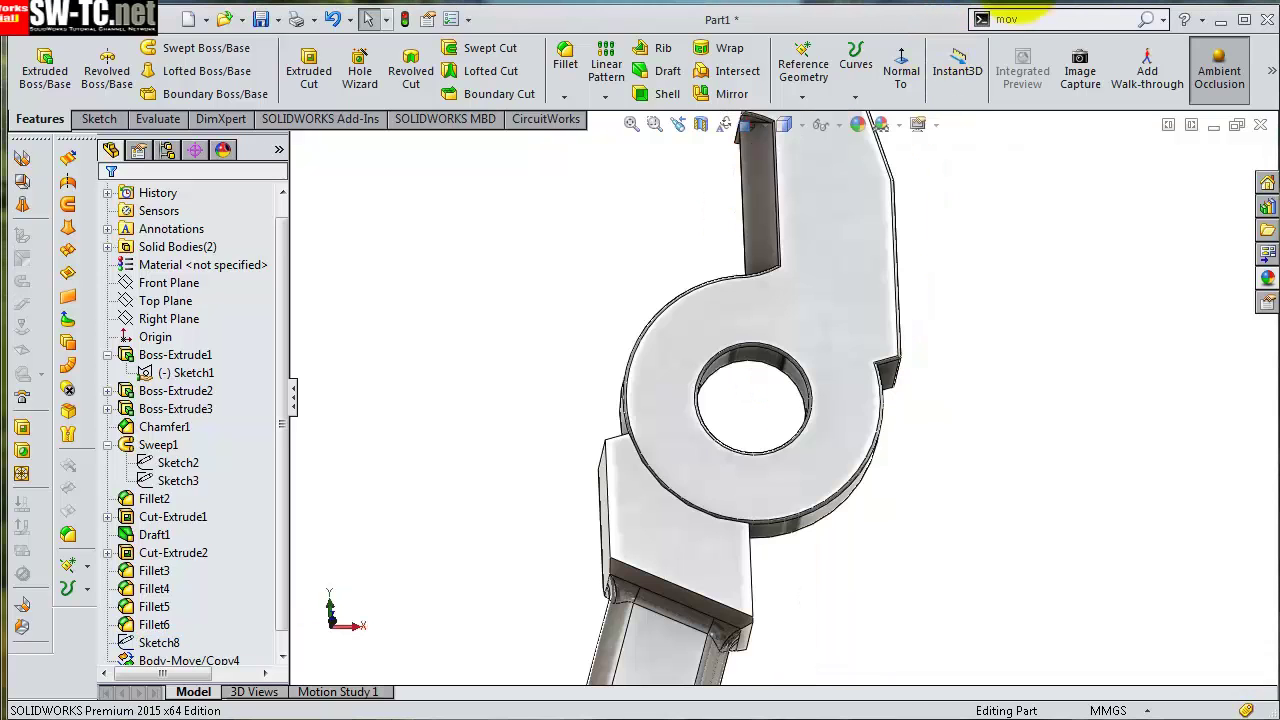
# - Combine the jaw-and-hub body and the handle body into one solid with Add
pyautogui.click(1027, 20)
pyautogui.write('com')
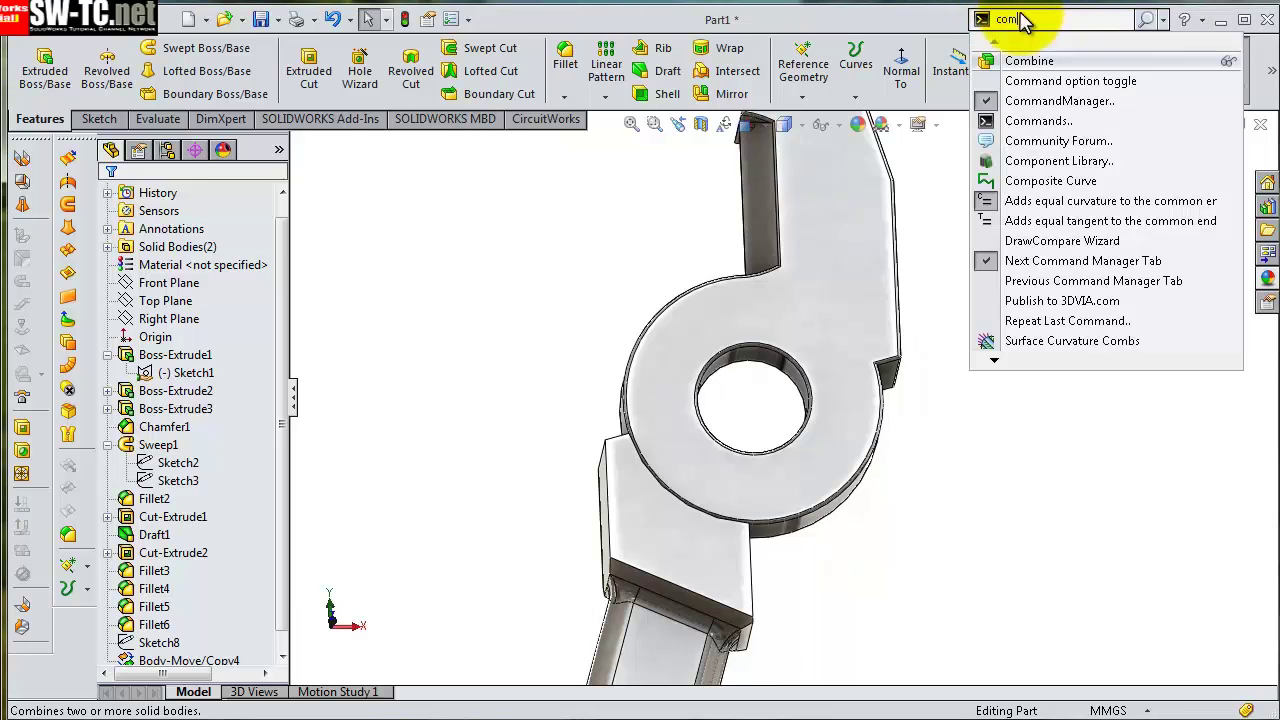
pyautogui.write('b')
pyautogui.click(1054, 50)
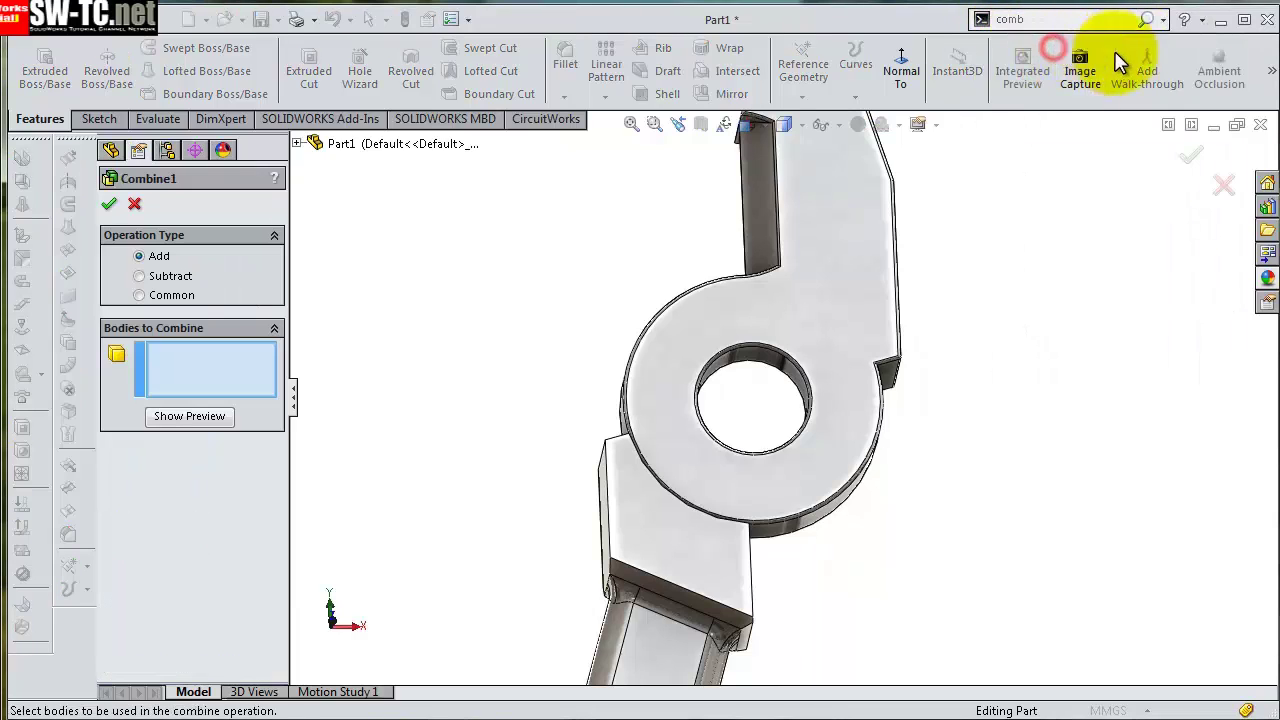
pyautogui.click(849, 275)
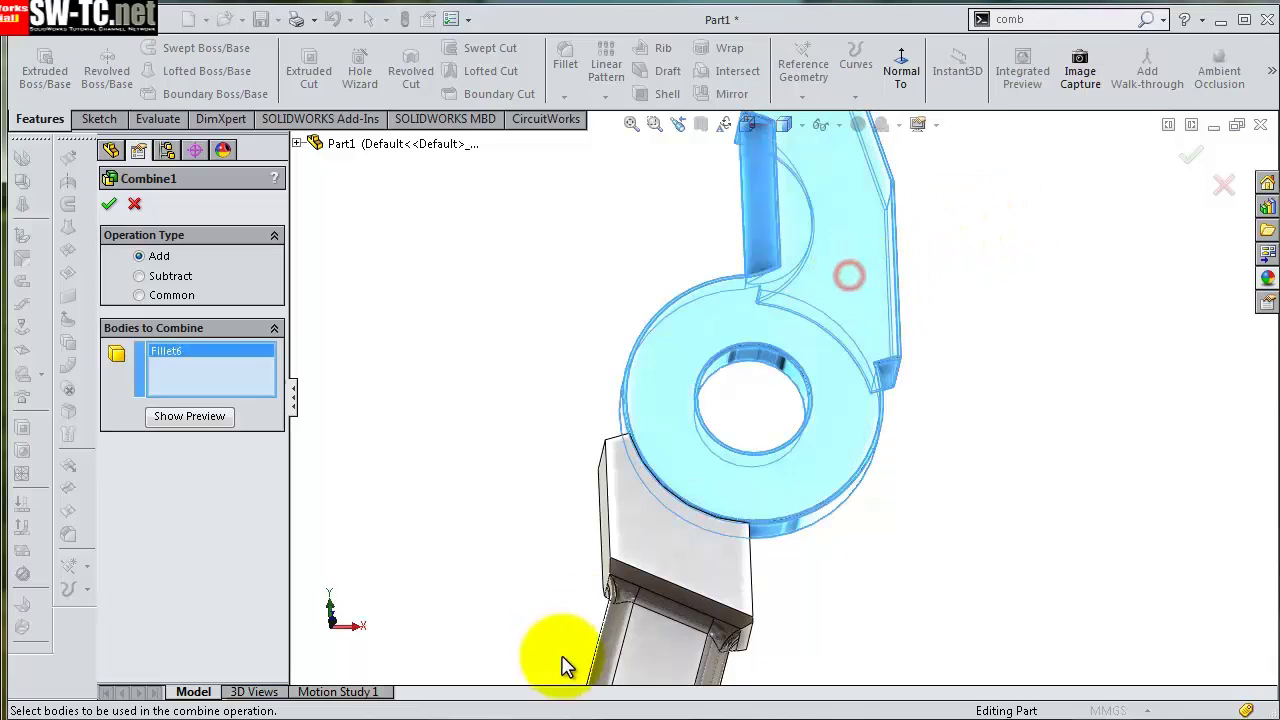
pyautogui.click(666, 565)
pyautogui.rightClick(666, 565)
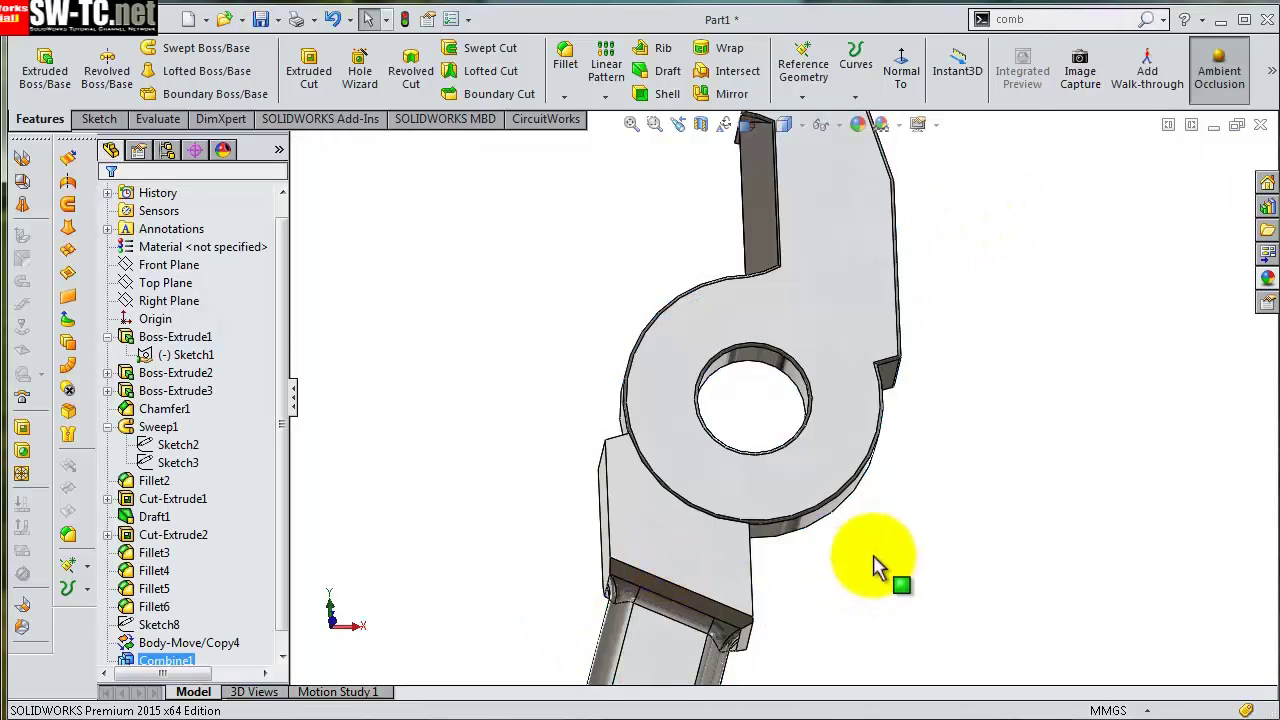
pyautogui.scroll(3, 886, 543)
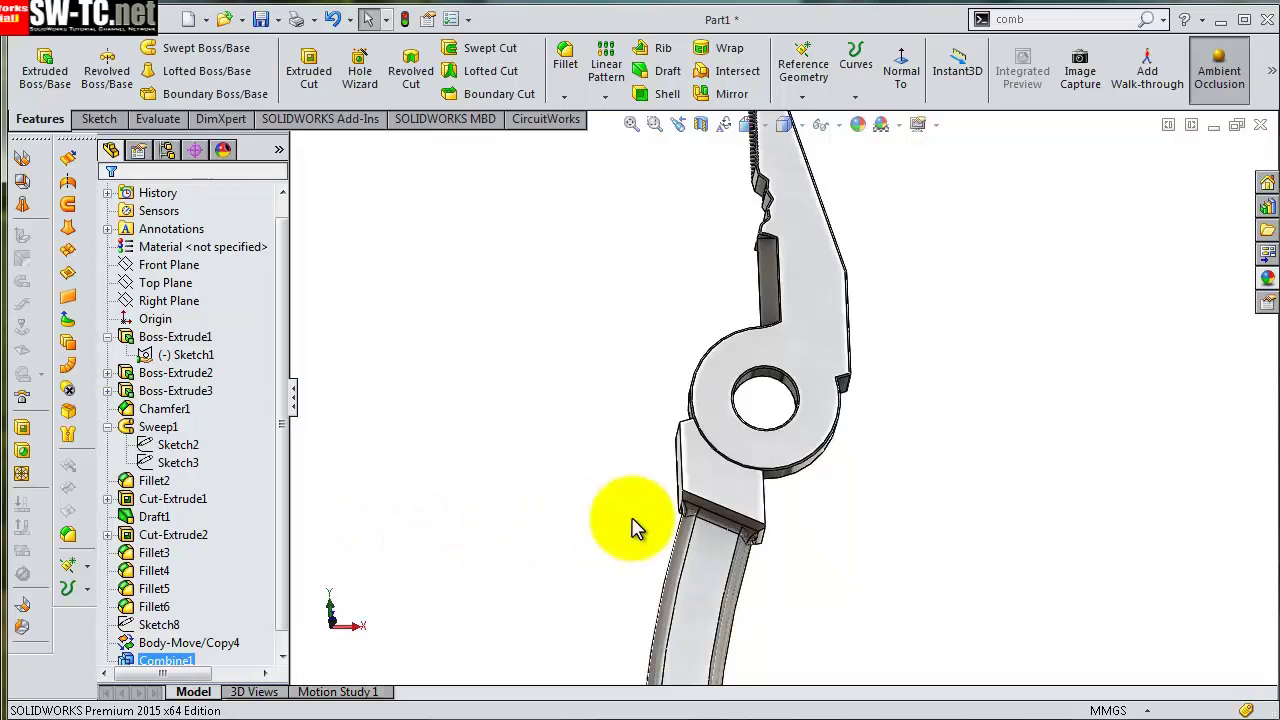
pyautogui.moveTo(614, 523)
pyautogui.mouseDown(button='middle')
pyautogui.moveTo(770, 500)
pyautogui.moveTo(908, 449)
pyautogui.moveTo(920, 409)
pyautogui.moveTo(884, 441)
pyautogui.moveTo(651, 366)
pyautogui.moveTo(749, 500)
pyautogui.moveTo(812, 463)
pyautogui.moveTo(774, 466)
pyautogui.mouseUp(button='middle')
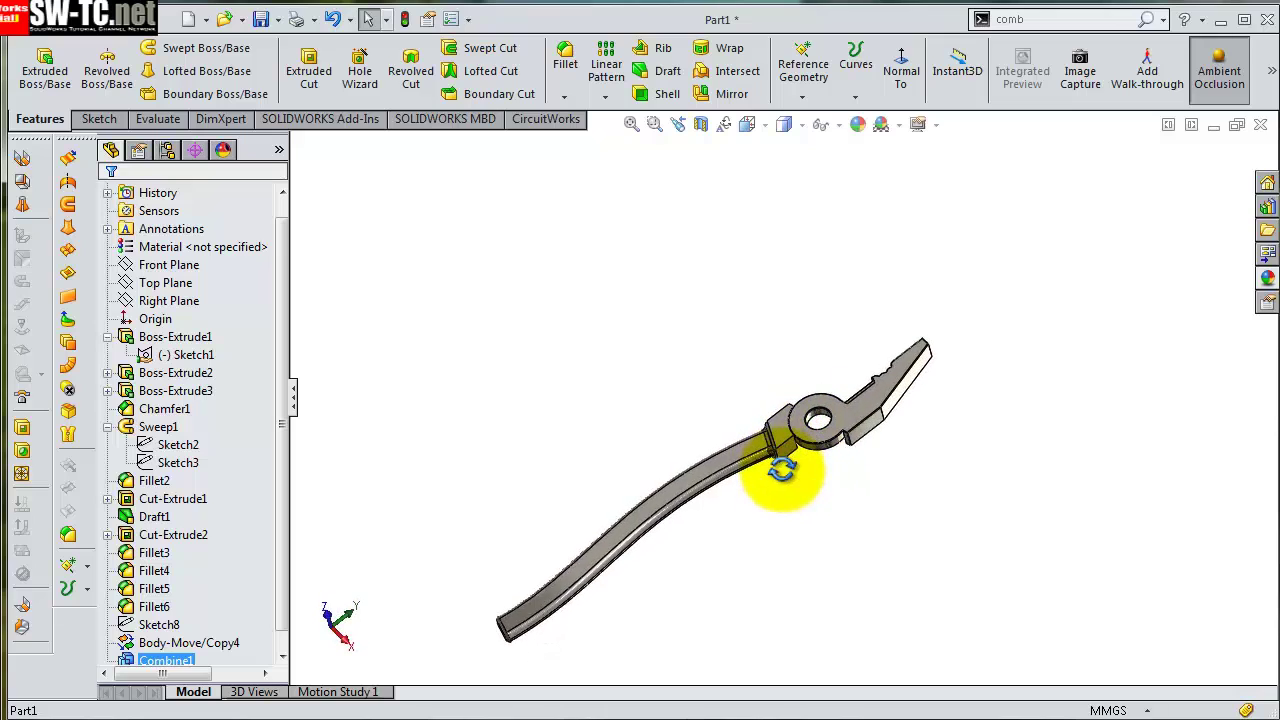
# - Save the part and select its Right Plane
pyautogui.click(264, 22)
pyautogui.moveTo(877, 508)
pyautogui.mouseDown(button='middle')
pyautogui.moveTo(794, 457)
pyautogui.moveTo(788, 478)
pyautogui.moveTo(789, 451)
pyautogui.moveTo(809, 509)
pyautogui.moveTo(777, 466)
pyautogui.moveTo(805, 587)
pyautogui.mouseUp(button='middle')
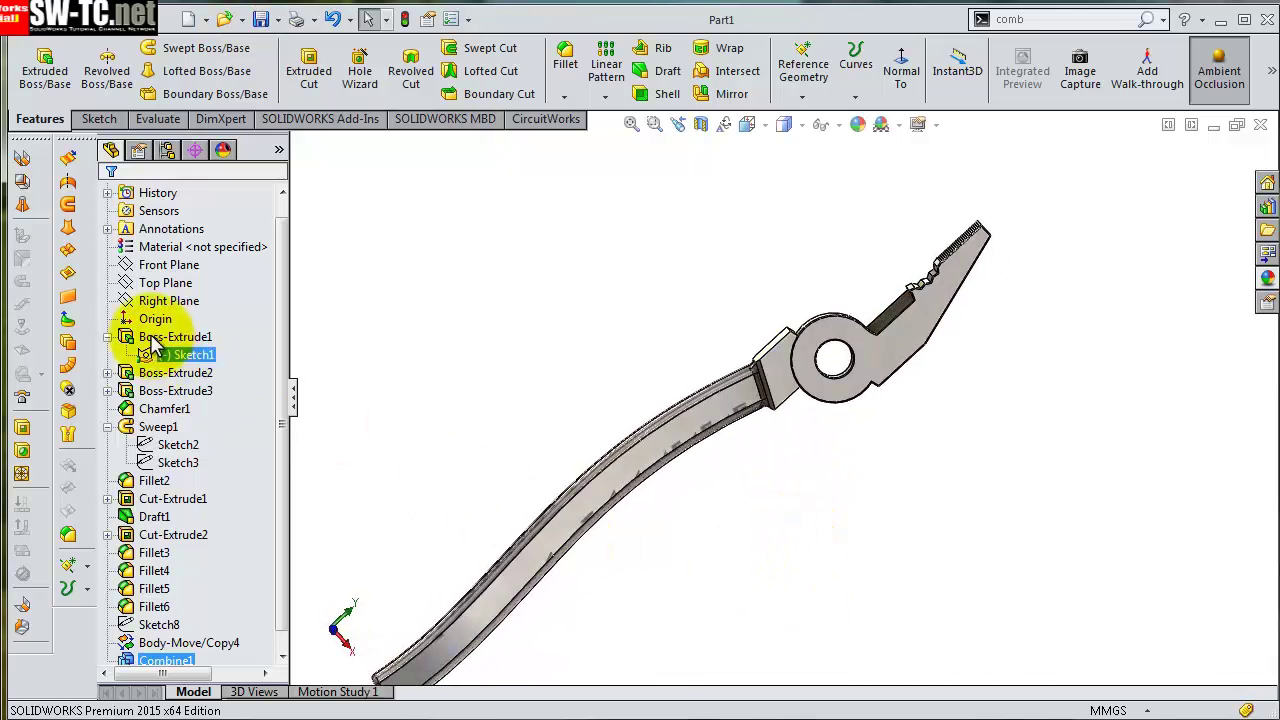
pyautogui.click(160, 300)
pyautogui.moveTo(563, 350)
pyautogui.mouseDown(button='middle')
pyautogui.moveTo(546, 310)
pyautogui.moveTo(514, 306)
pyautogui.moveTo(566, 373)
pyautogui.moveTo(563, 337)
pyautogui.mouseUp(button='middle')
# - Zoom to the serrated jaw and select its flat side face
pyautogui.scroll(-3, 900, 283)
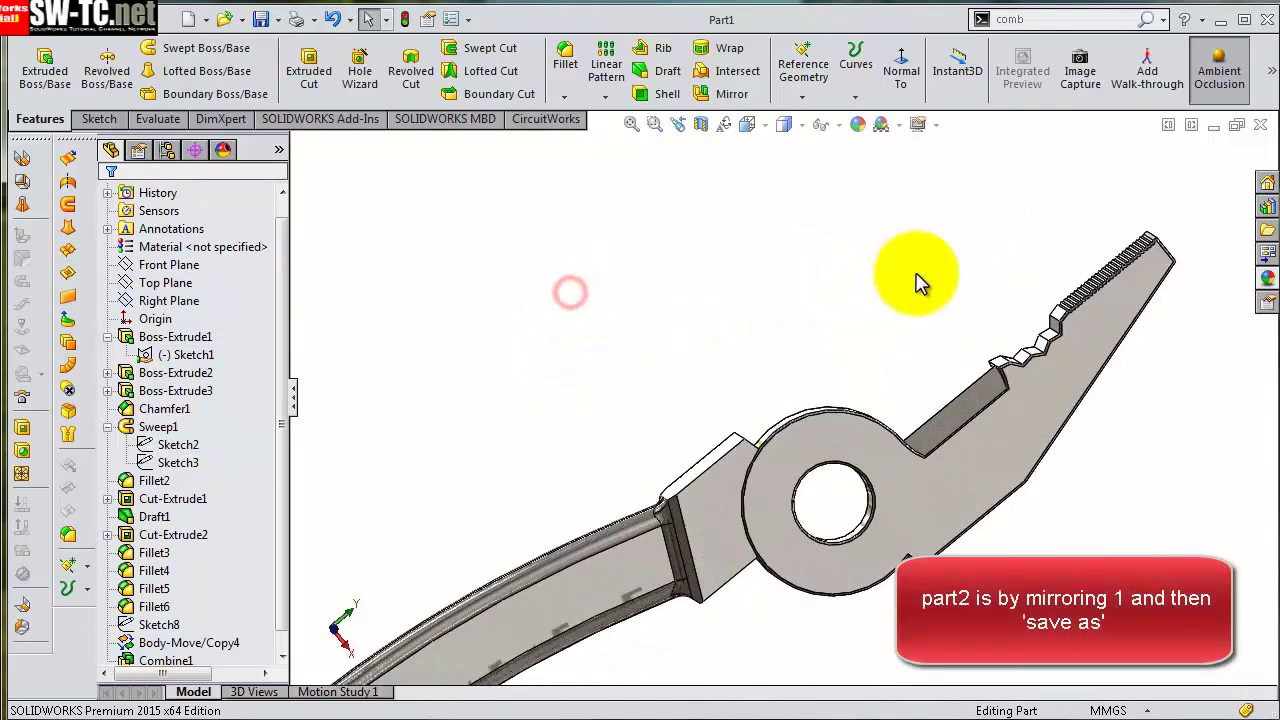
pyautogui.scroll(1, 920, 283)
pyautogui.scroll(-3, 980, 323)
pyautogui.moveTo(980, 323)
pyautogui.mouseDown(button='middle')
pyautogui.moveTo(1000, 494)
pyautogui.moveTo(922, 360)
pyautogui.moveTo(766, 500)
pyautogui.moveTo(777, 509)
pyautogui.mouseUp(button='middle')
pyautogui.click(775, 505)
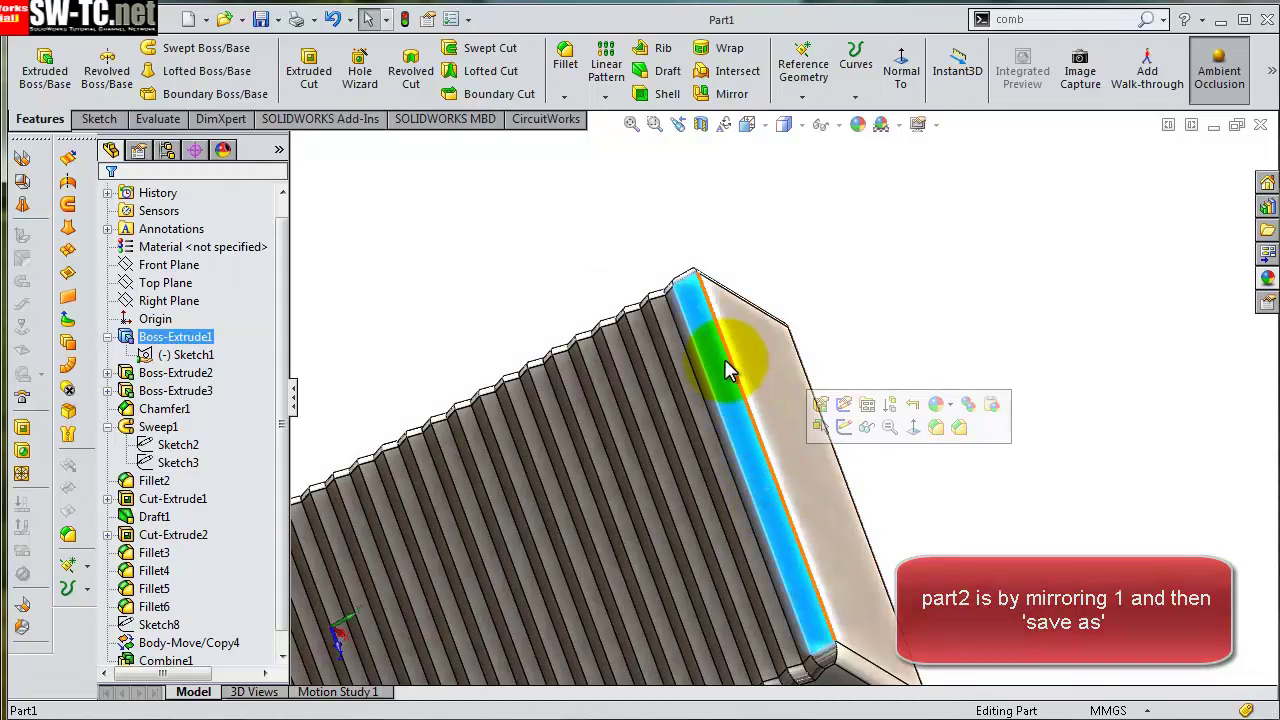
pyautogui.click(200, 19)
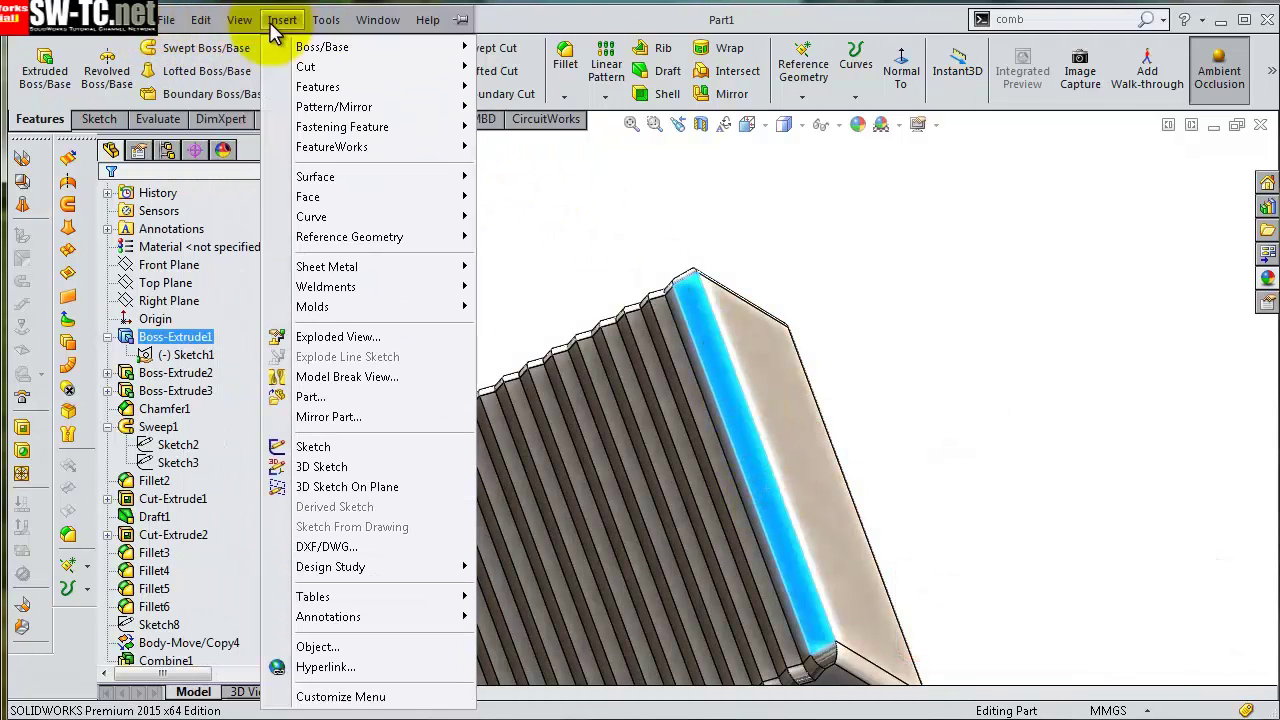
# - Mirror the lever into a new part (Part1_Mirrored) and save it as Part2
pyautogui.click(352, 417)
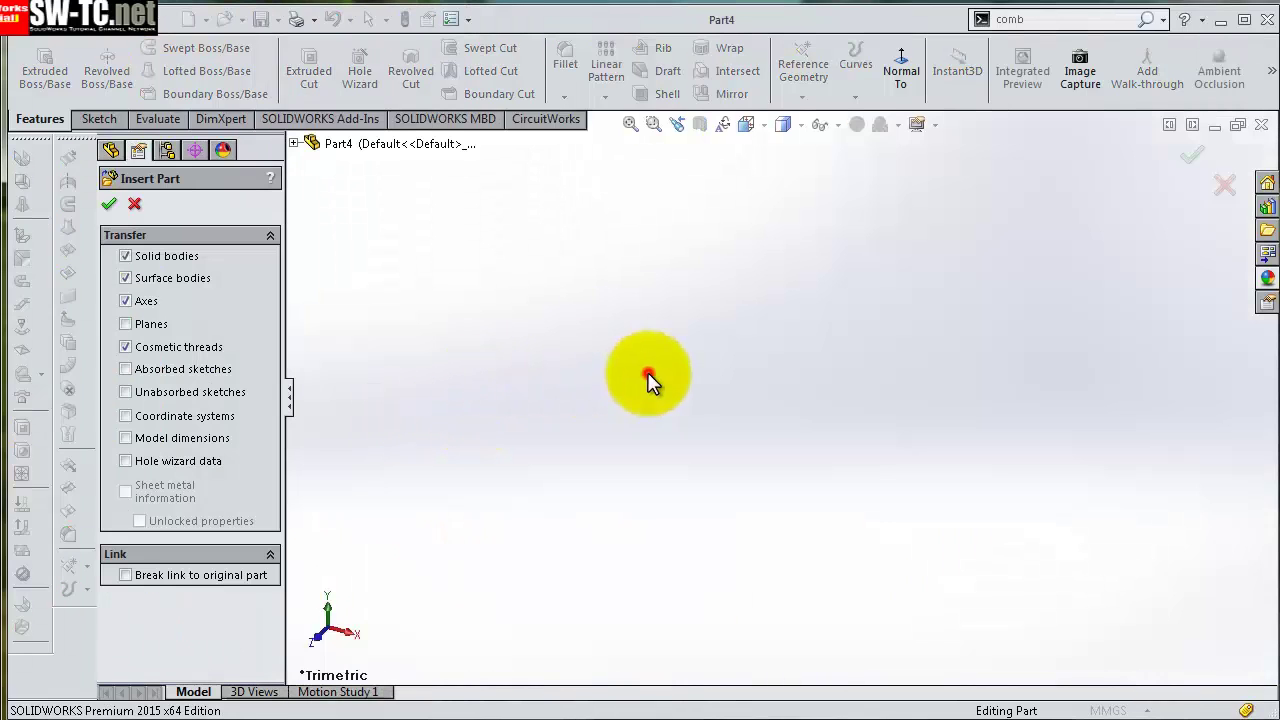
pyautogui.click(648, 373)
pyautogui.click(1192, 155)
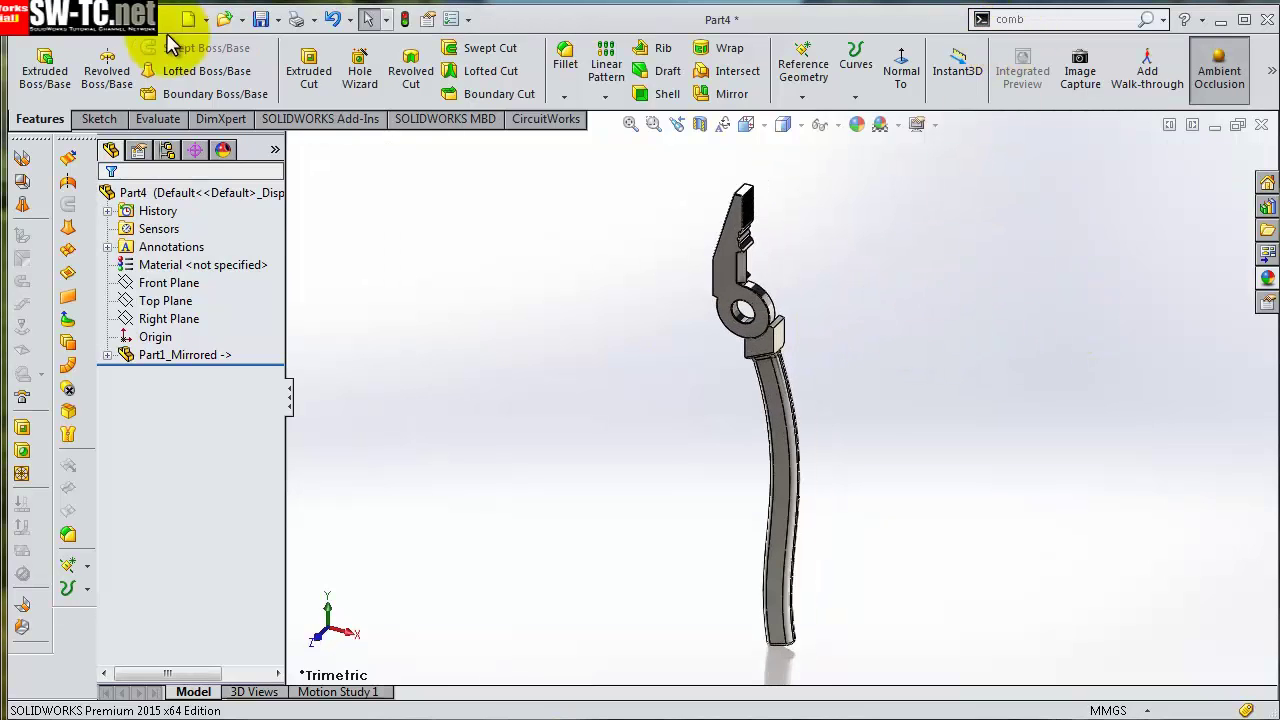
pyautogui.click(278, 19)
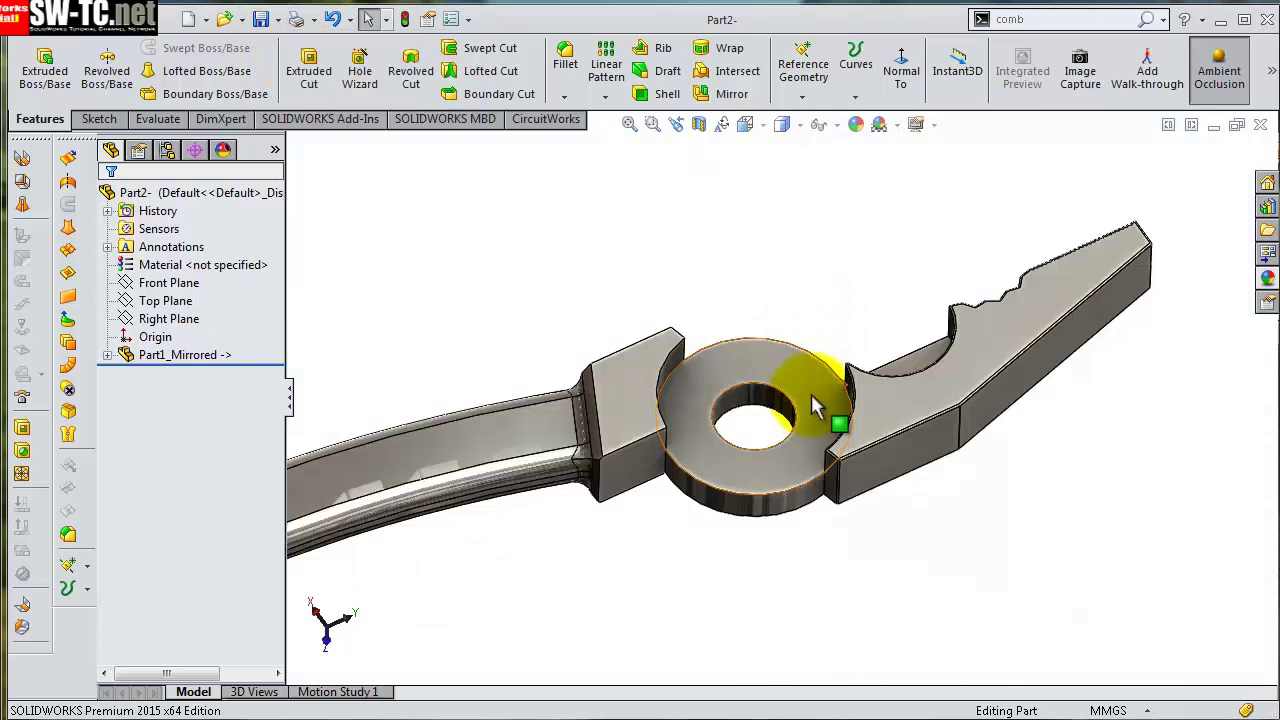
pyautogui.click(820, 377)
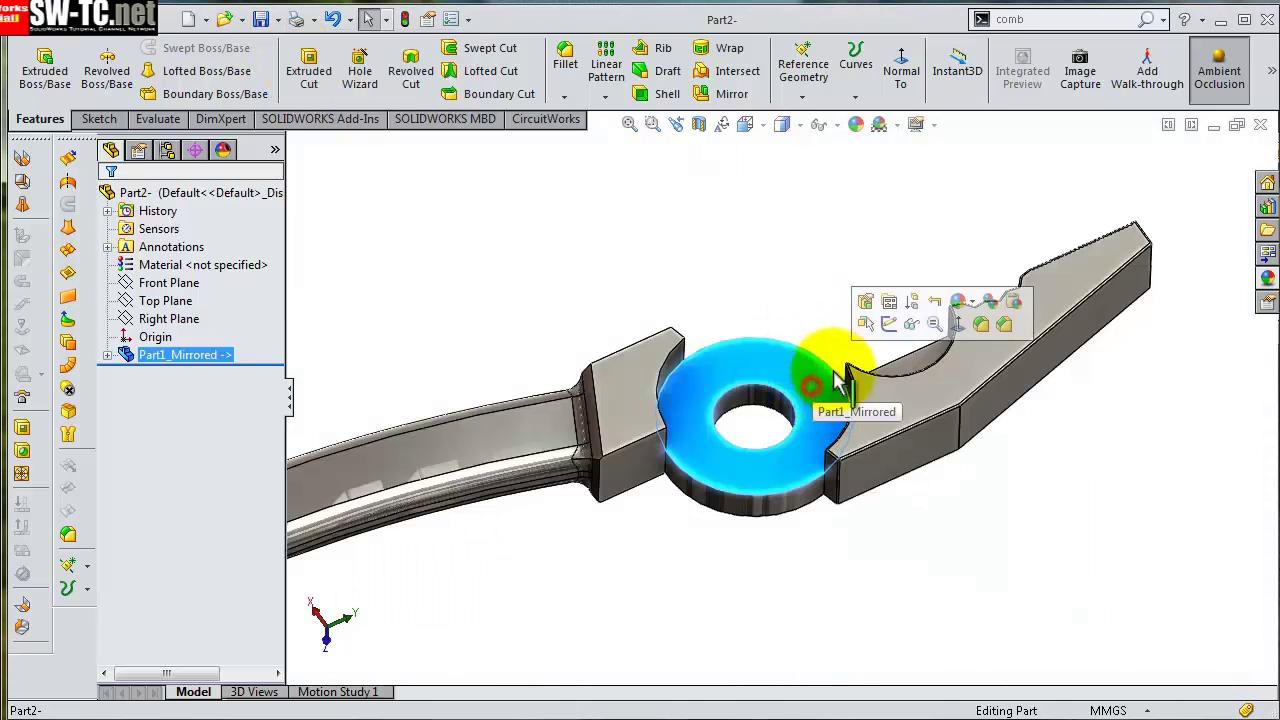
# - Sketch on the hub face, converting the hole edge and adding a circle at its centre
pyautogui.click(905, 323)
pyautogui.click(736, 495)
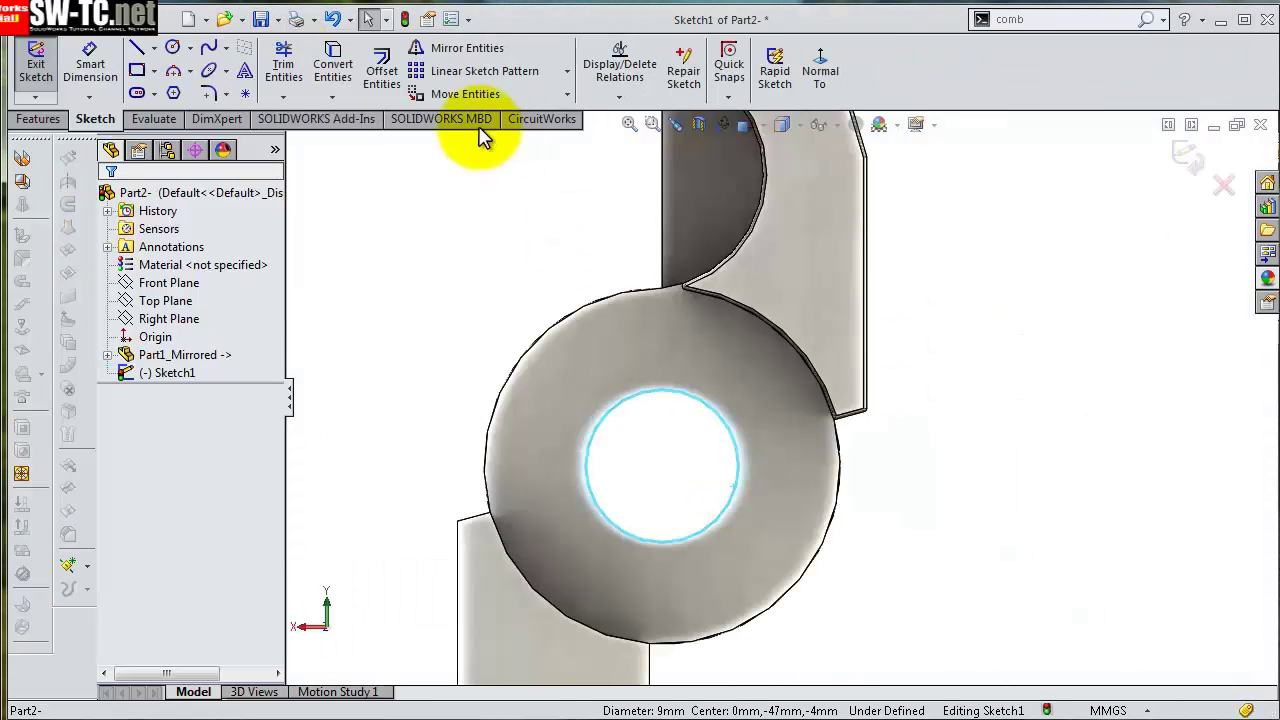
pyautogui.click(336, 70)
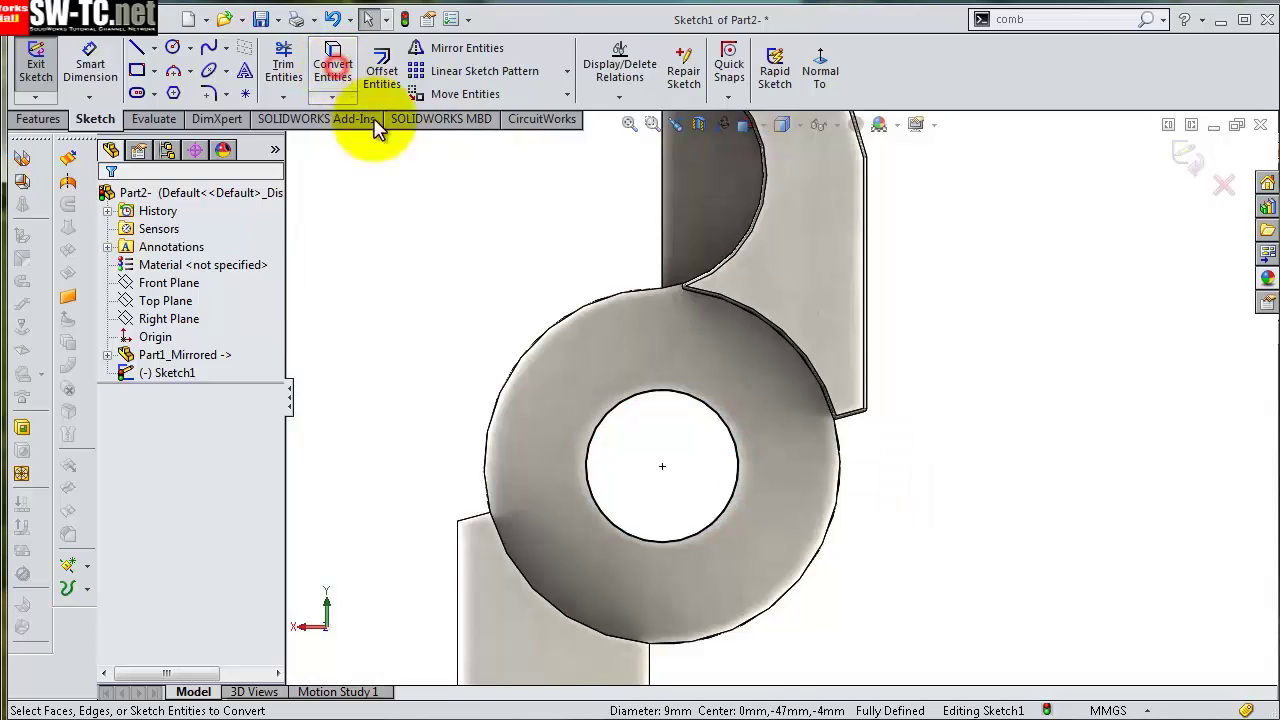
pyautogui.click(172, 48)
pyautogui.click(662, 467)
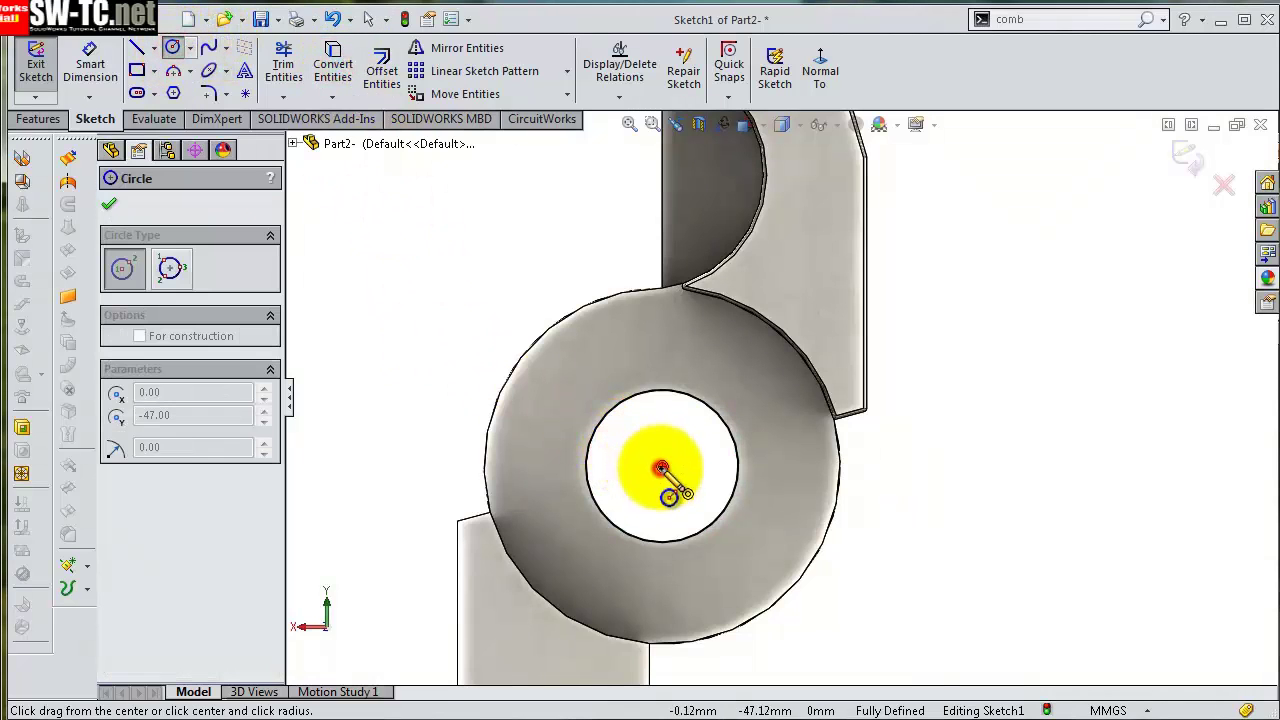
pyautogui.click(433, 357)
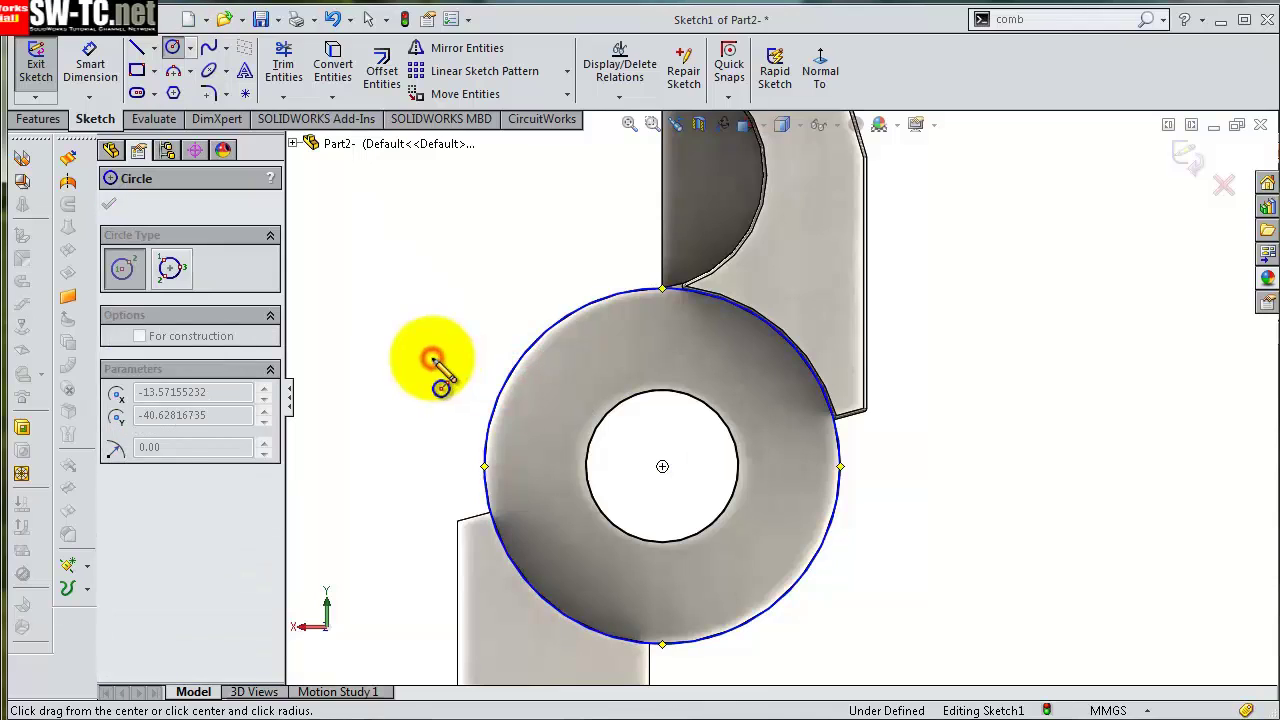
pyautogui.press('Escape')
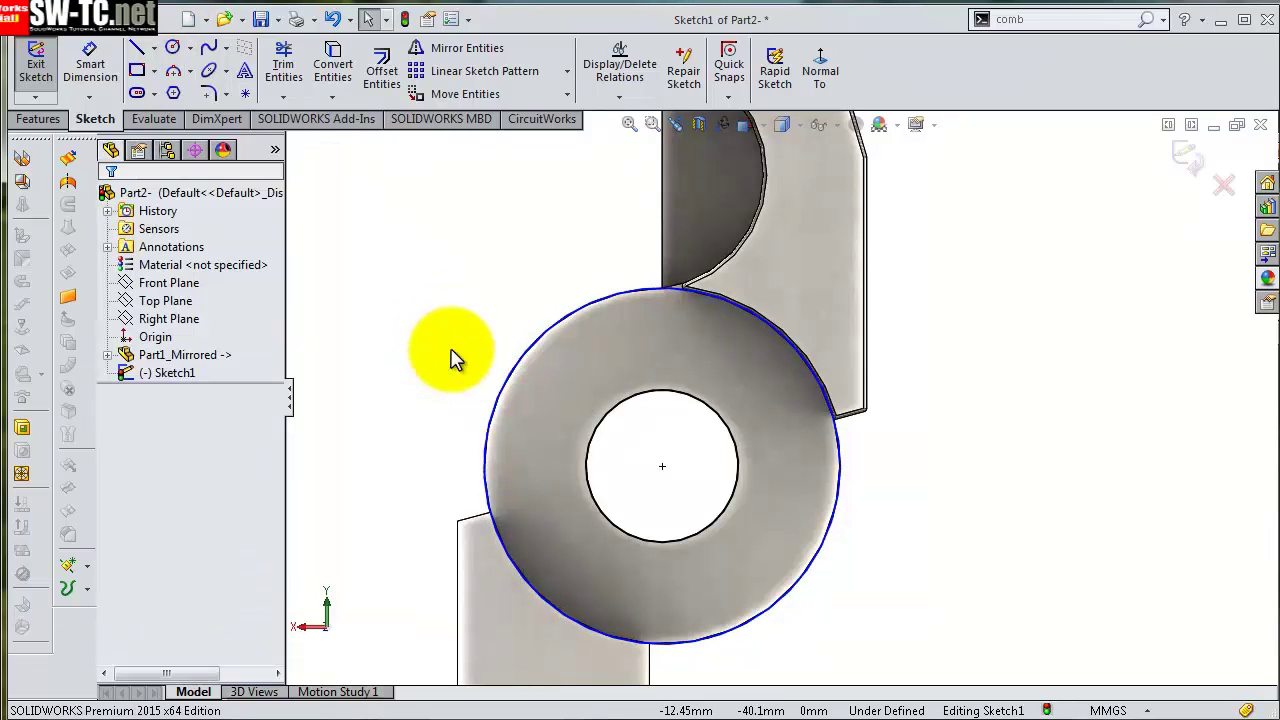
# - Dimension the new circle to Ø21 mm
pyautogui.press('s')
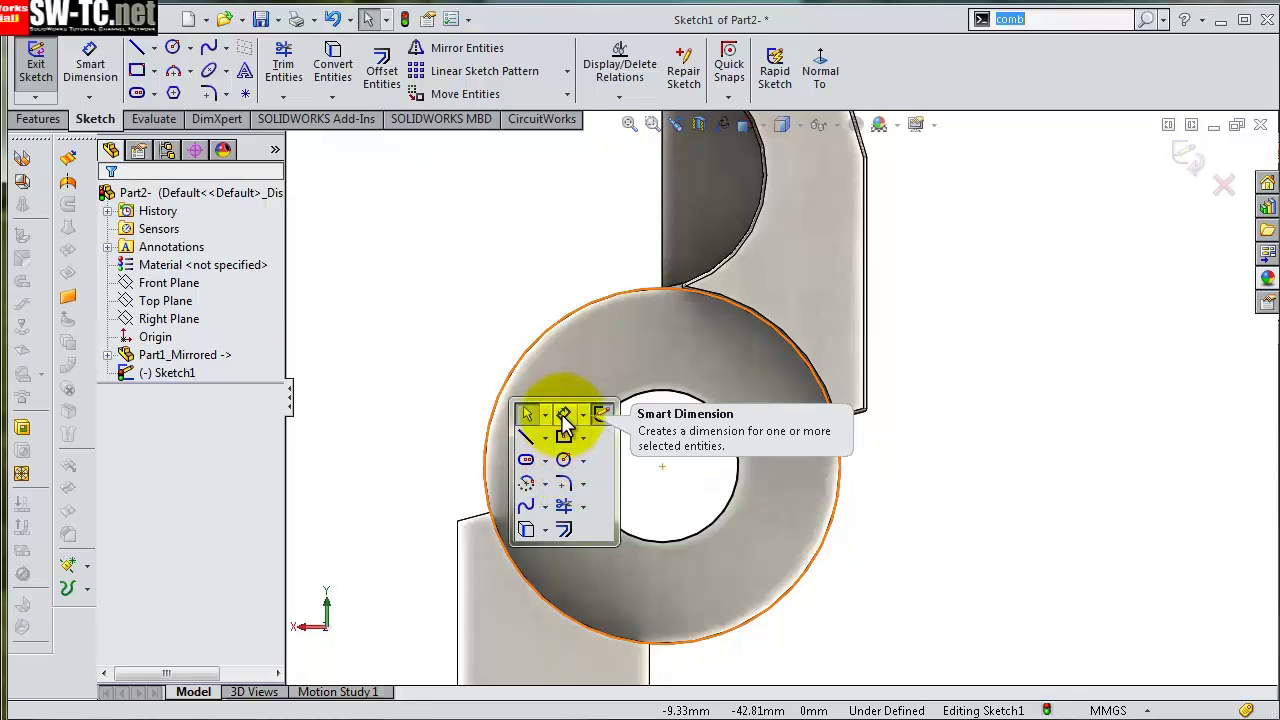
pyautogui.click(564, 413)
pyautogui.click(516, 362)
pyautogui.click(516, 362)
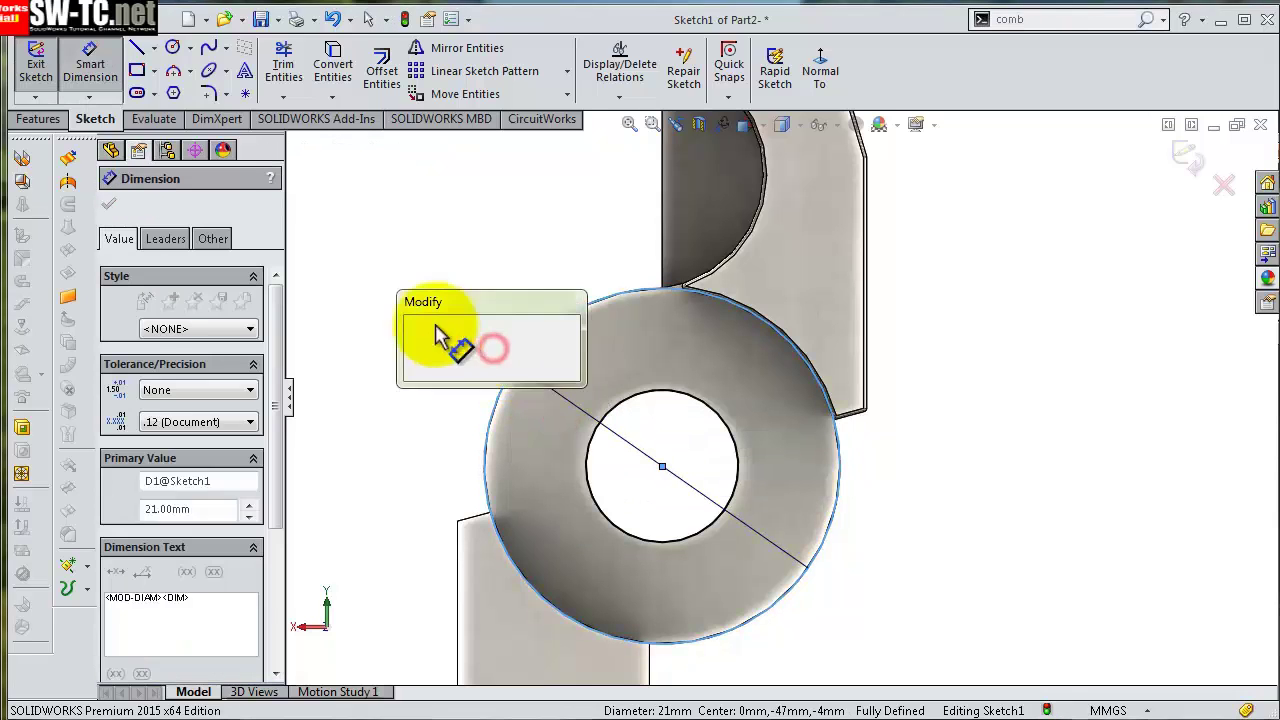
pyautogui.click(417, 336)
pyautogui.click(367, 343)
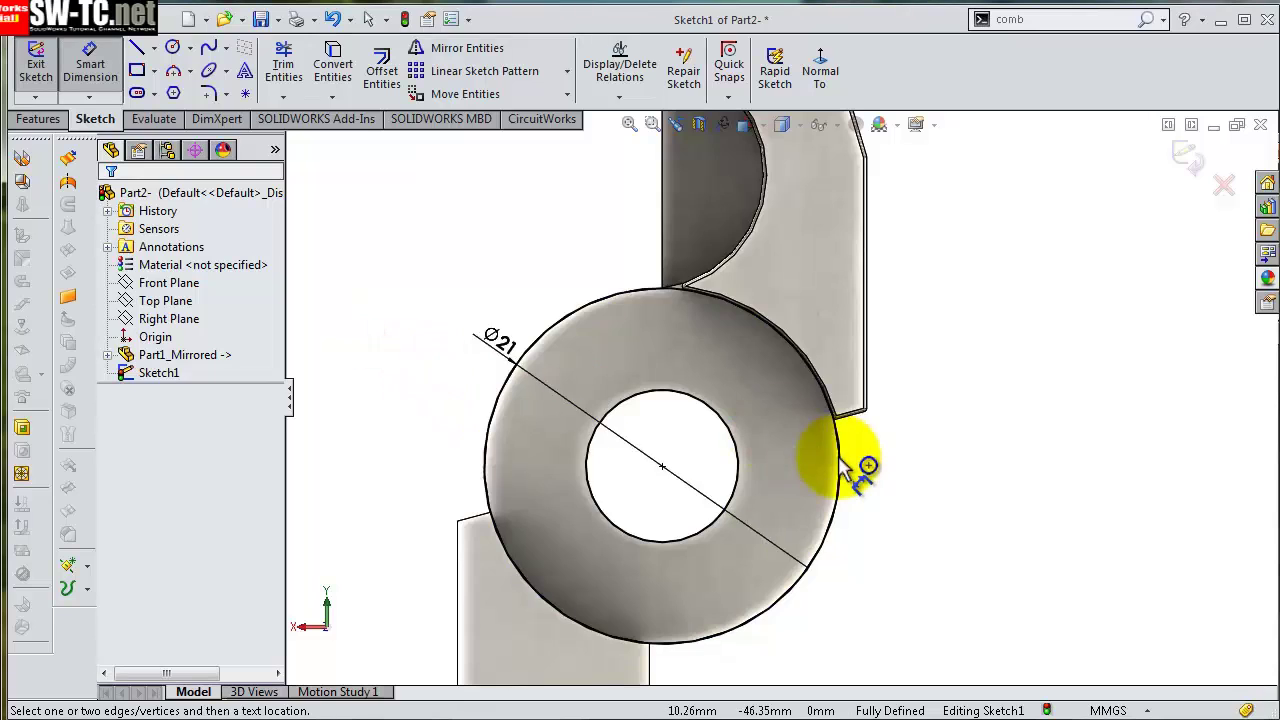
# - Extrude-cut the circle sketch through all bodies
pyautogui.moveTo(849, 457)
pyautogui.mouseDown(button='middle')
pyautogui.moveTo(609, 400)
pyautogui.moveTo(491, 314)
pyautogui.moveTo(510, 356)
pyautogui.moveTo(512, 322)
pyautogui.mouseUp(button='middle')
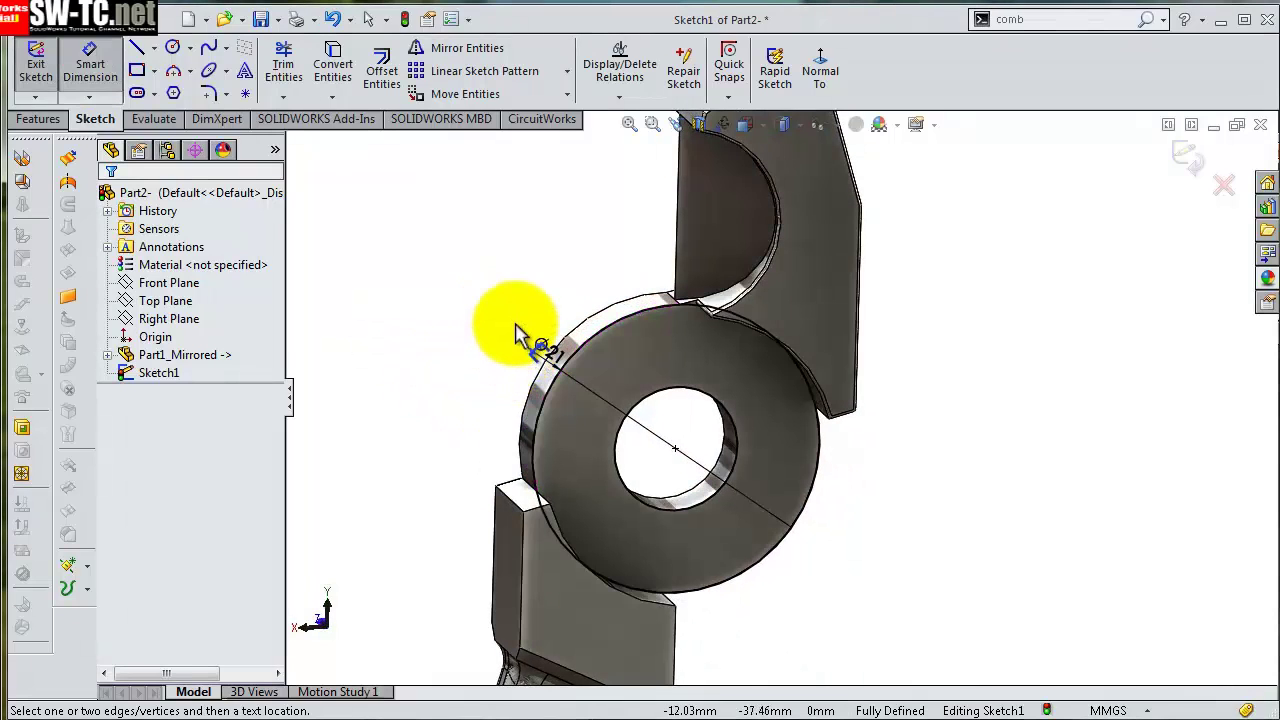
pyautogui.click(33, 123)
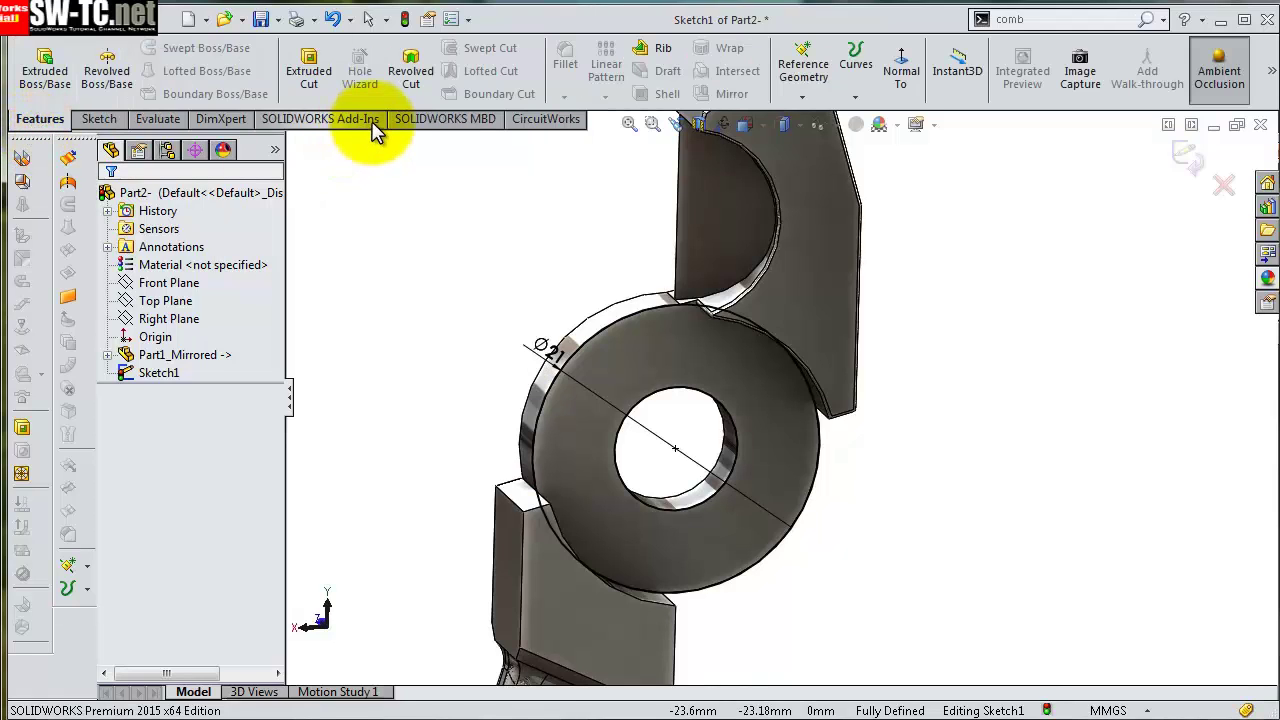
pyautogui.click(320, 72)
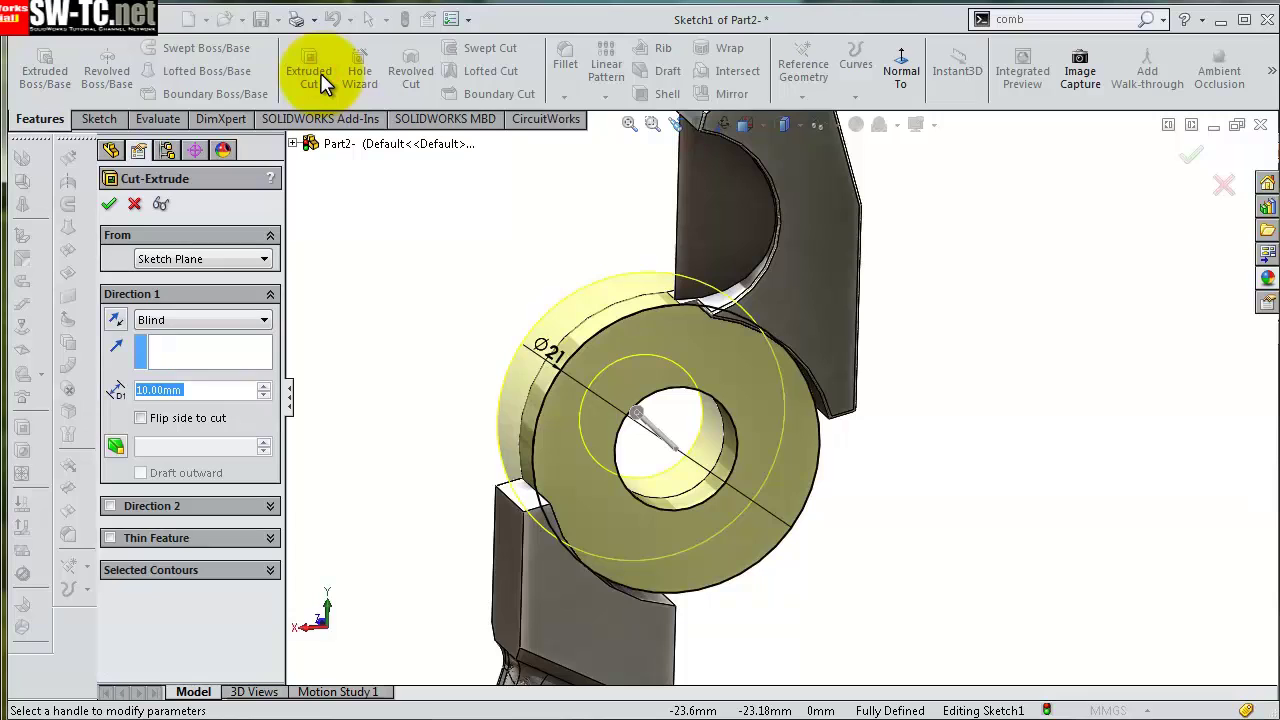
pyautogui.click(110, 206)
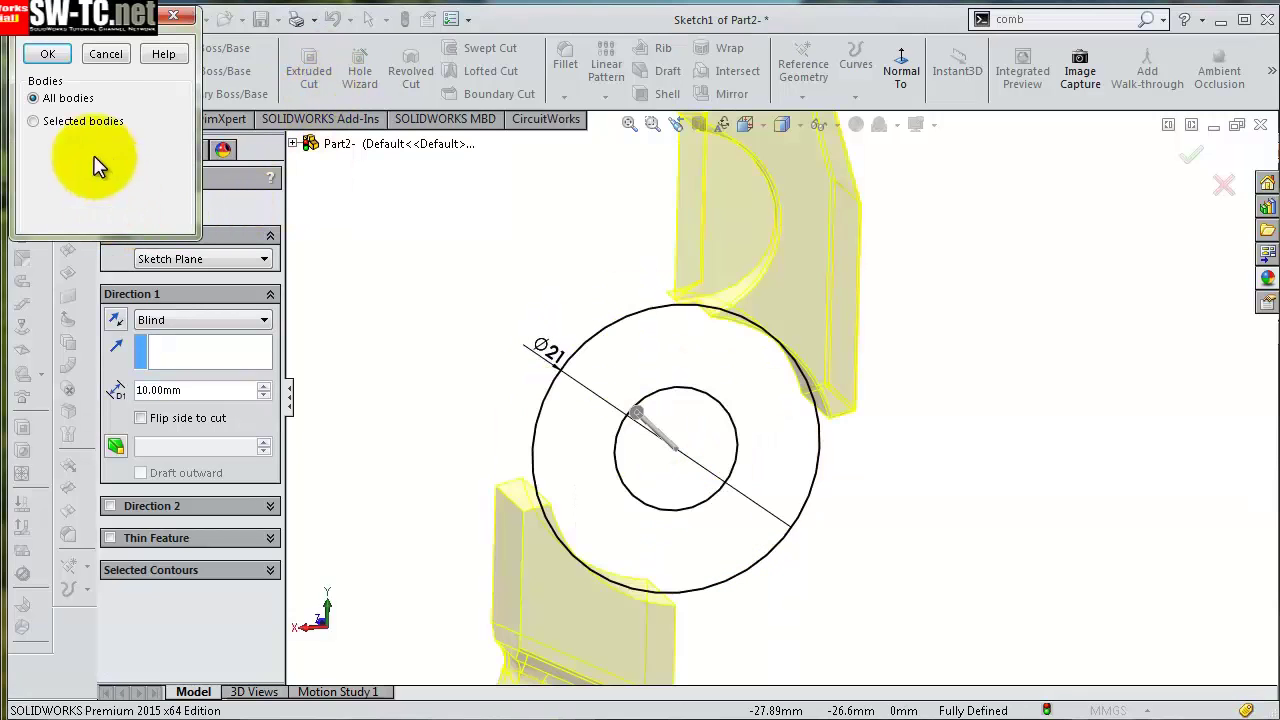
pyautogui.click(49, 62)
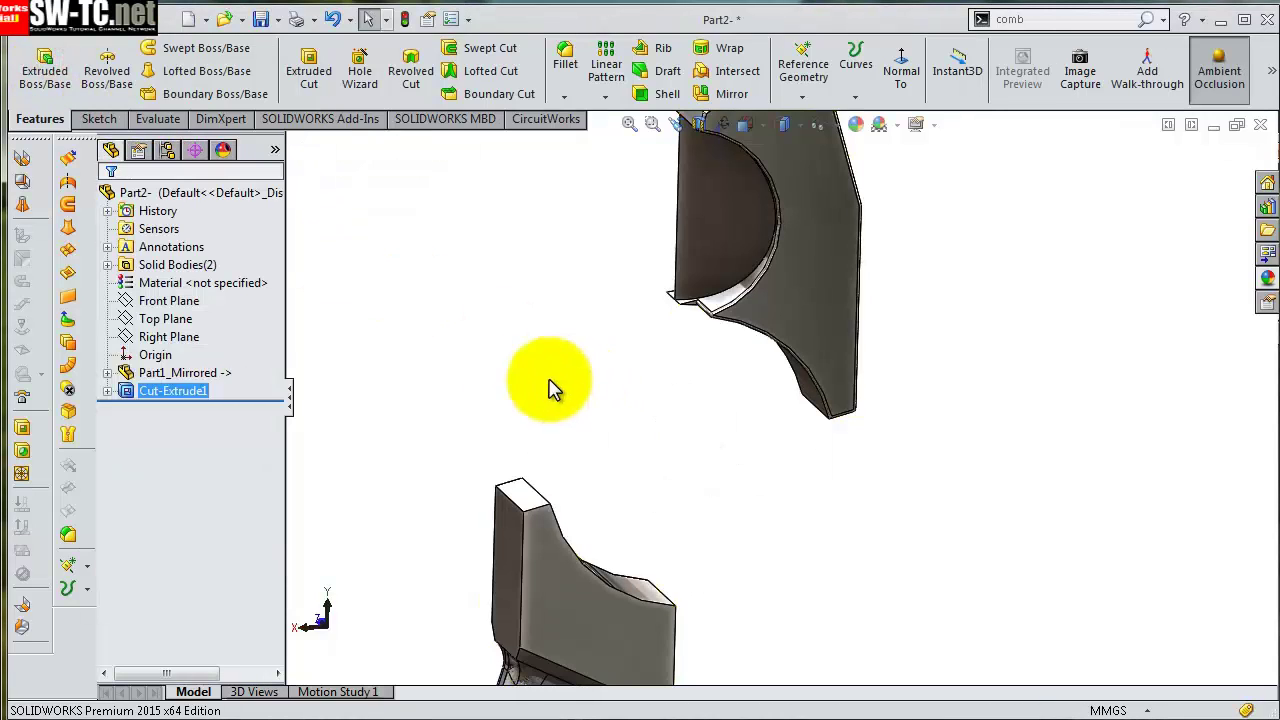
# - Extrude Cut-Extrude1's Sketch1 as a 4 mm hub ring boss and save Part2
pyautogui.click(107, 391)
pyautogui.click(175, 410)
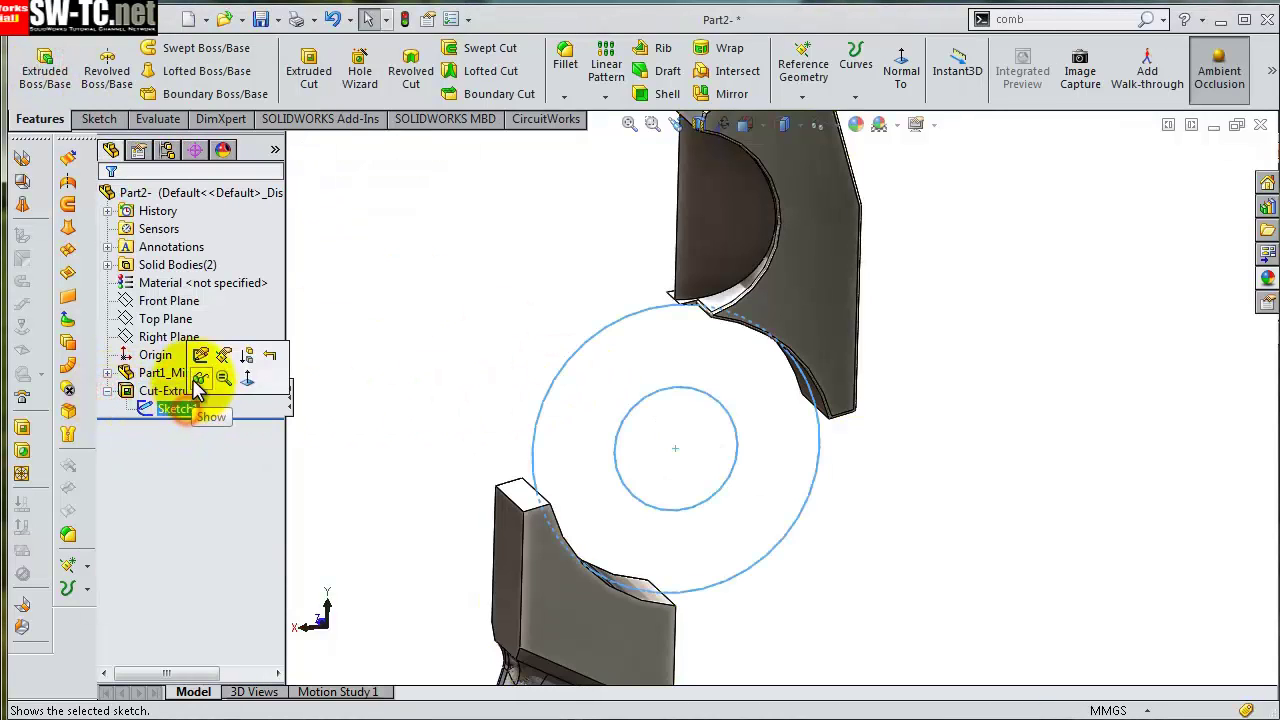
pyautogui.click(45, 65)
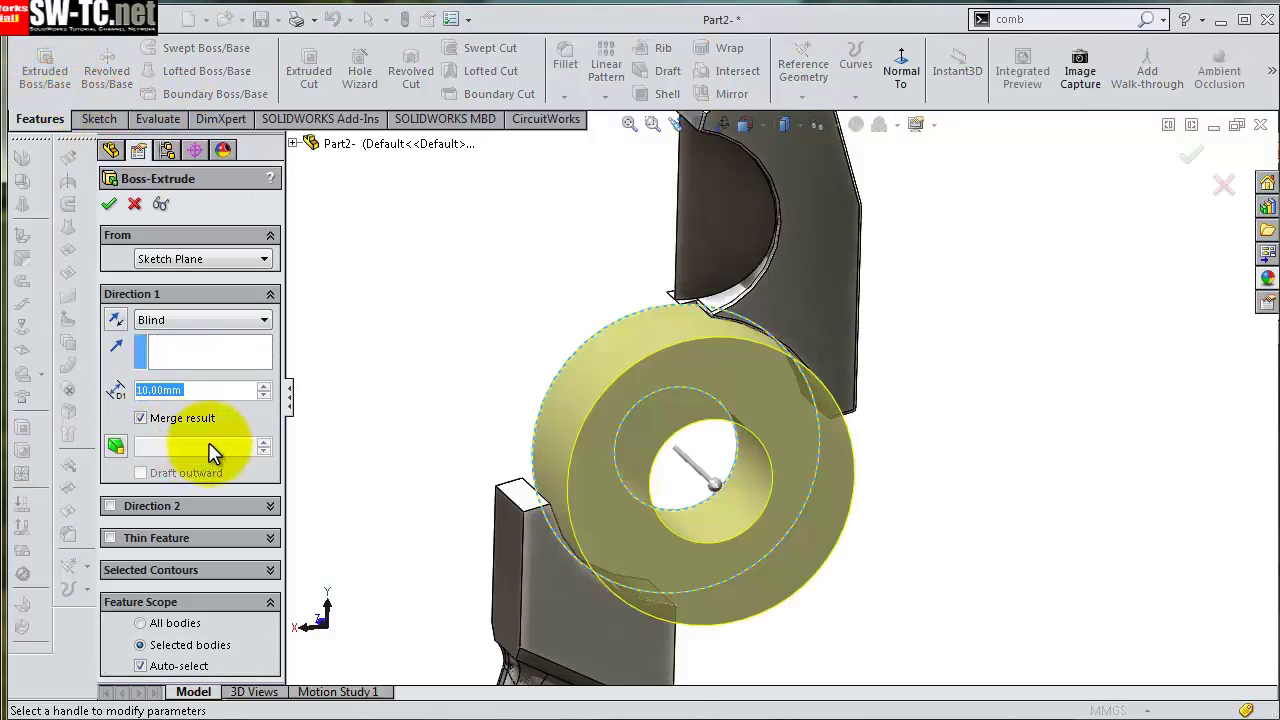
pyautogui.write('4')
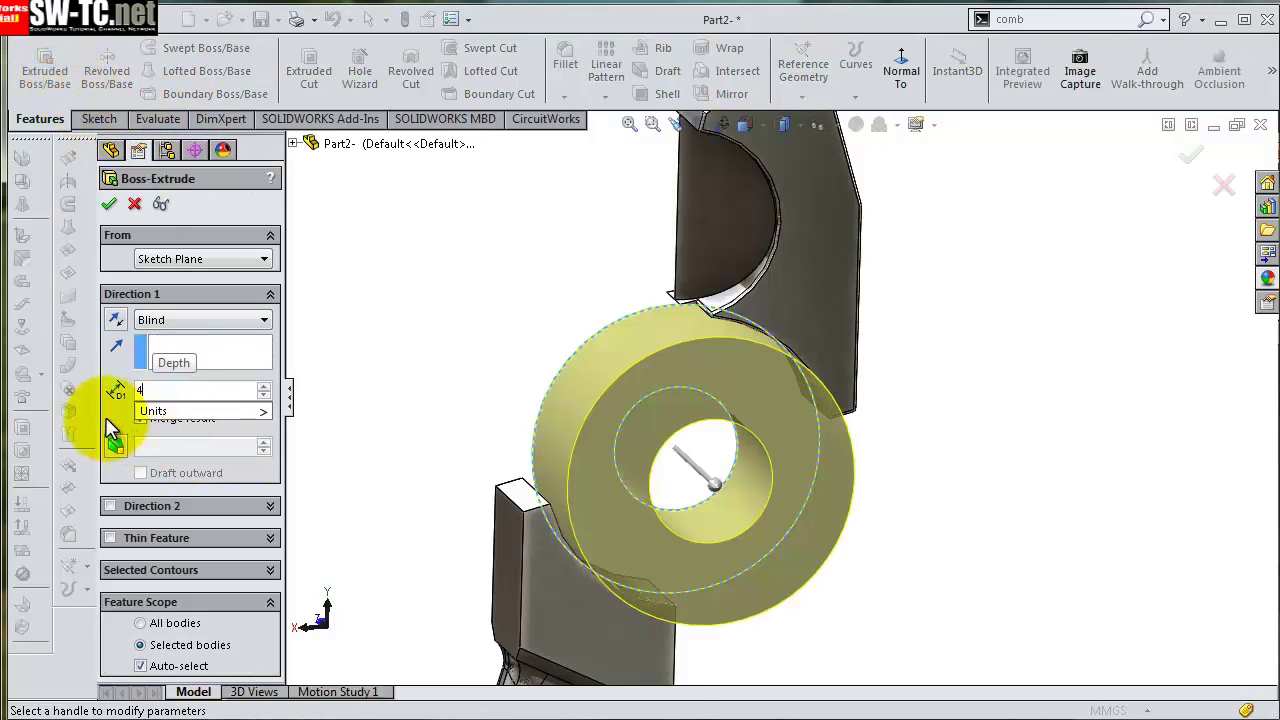
pyautogui.click(115, 420)
pyautogui.moveTo(843, 451)
pyautogui.mouseDown(button='middle')
pyautogui.moveTo(789, 385)
pyautogui.moveTo(804, 392)
pyautogui.mouseUp(button='middle')
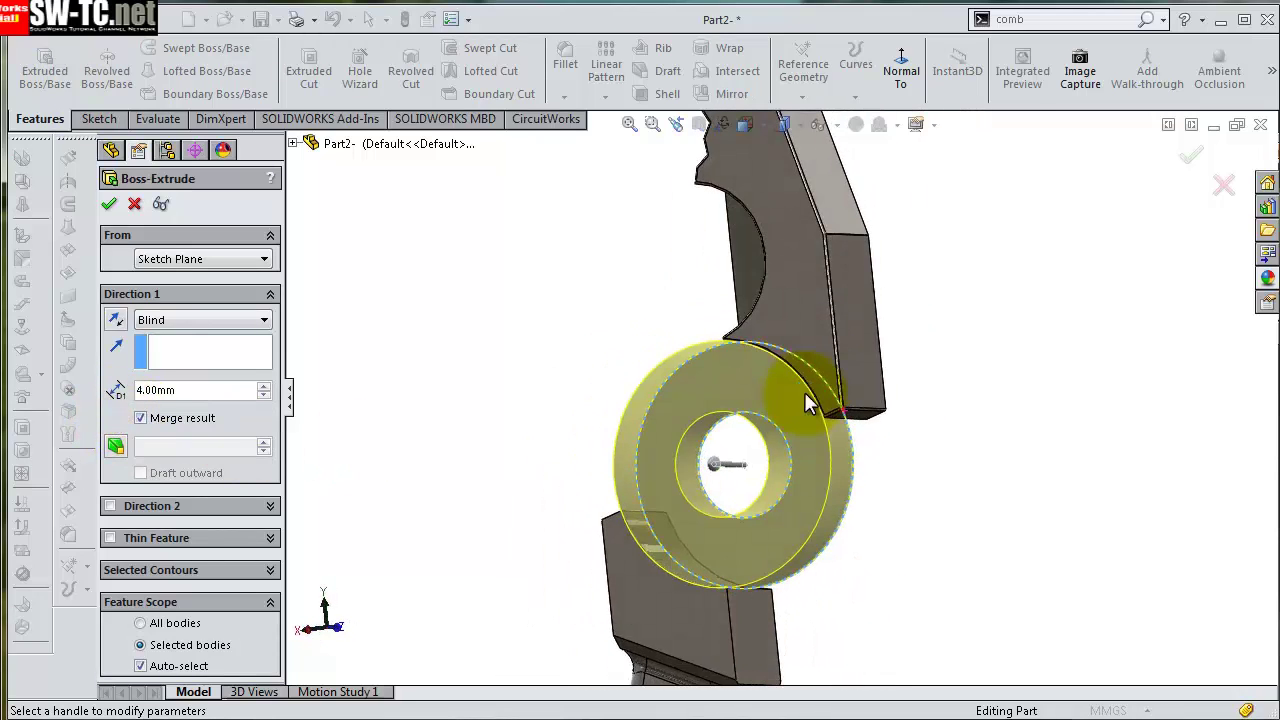
pyautogui.click(1192, 157)
pyautogui.moveTo(943, 457)
pyautogui.mouseDown(button='middle')
pyautogui.moveTo(928, 392)
pyautogui.moveTo(954, 443)
pyautogui.moveTo(897, 471)
pyautogui.moveTo(903, 503)
pyautogui.moveTo(829, 486)
pyautogui.moveTo(894, 517)
pyautogui.moveTo(694, 400)
pyautogui.mouseUp(button='middle')
pyautogui.click(259, 19)
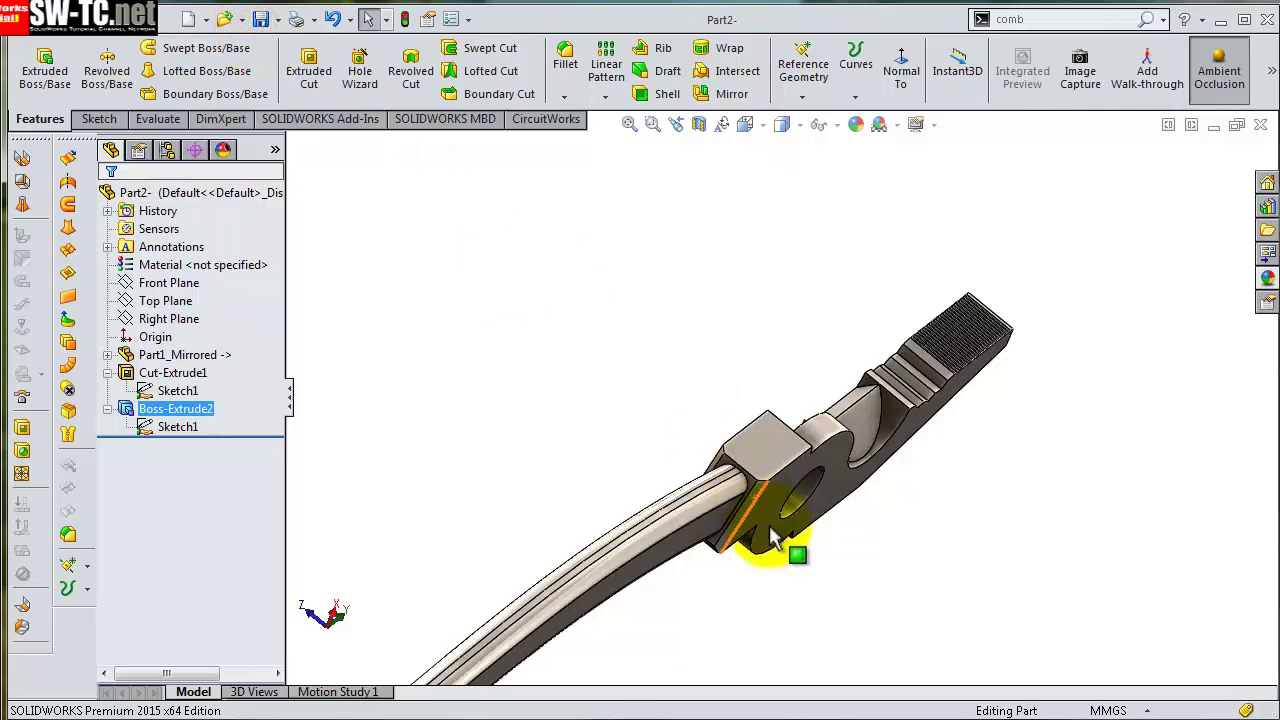
pyautogui.moveTo(829, 543)
pyautogui.mouseDown(button='middle')
pyautogui.moveTo(770, 420)
pyautogui.moveTo(723, 380)
pyautogui.mouseUp(button='middle')
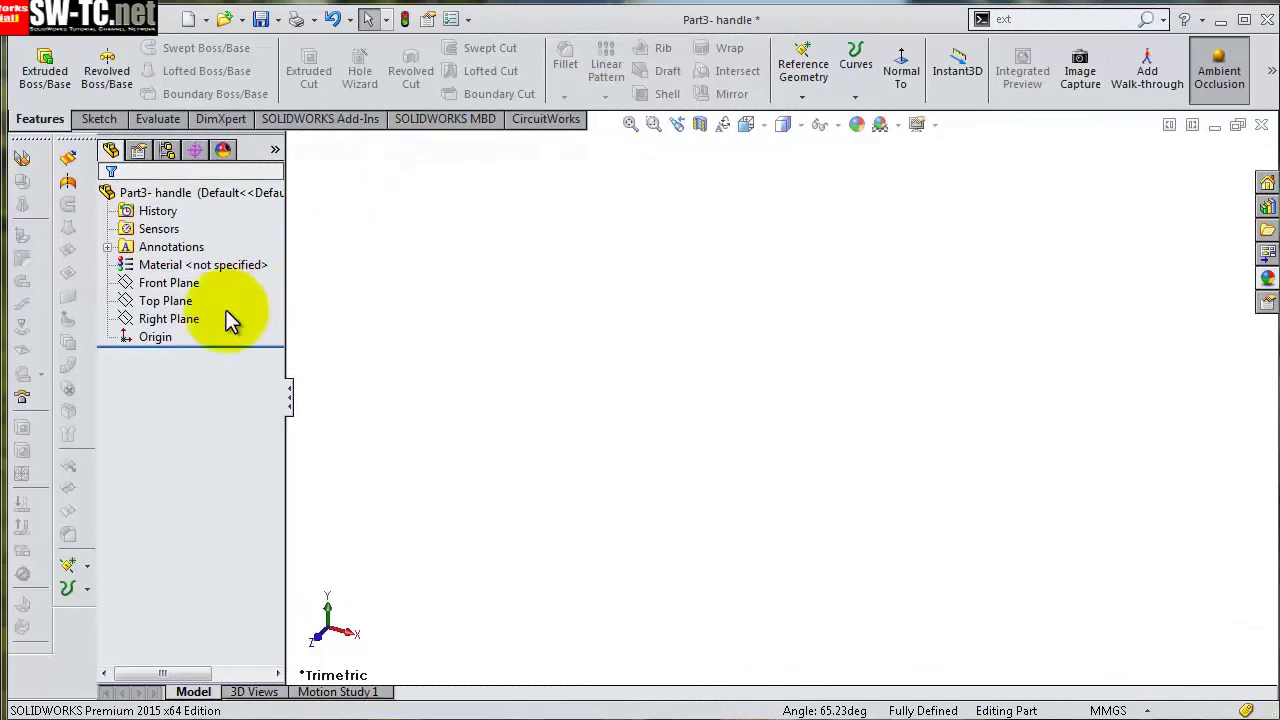
# - On the Top Plane, sketch a center rectangle at the origin
pyautogui.click(185, 302)
pyautogui.click(200, 287)
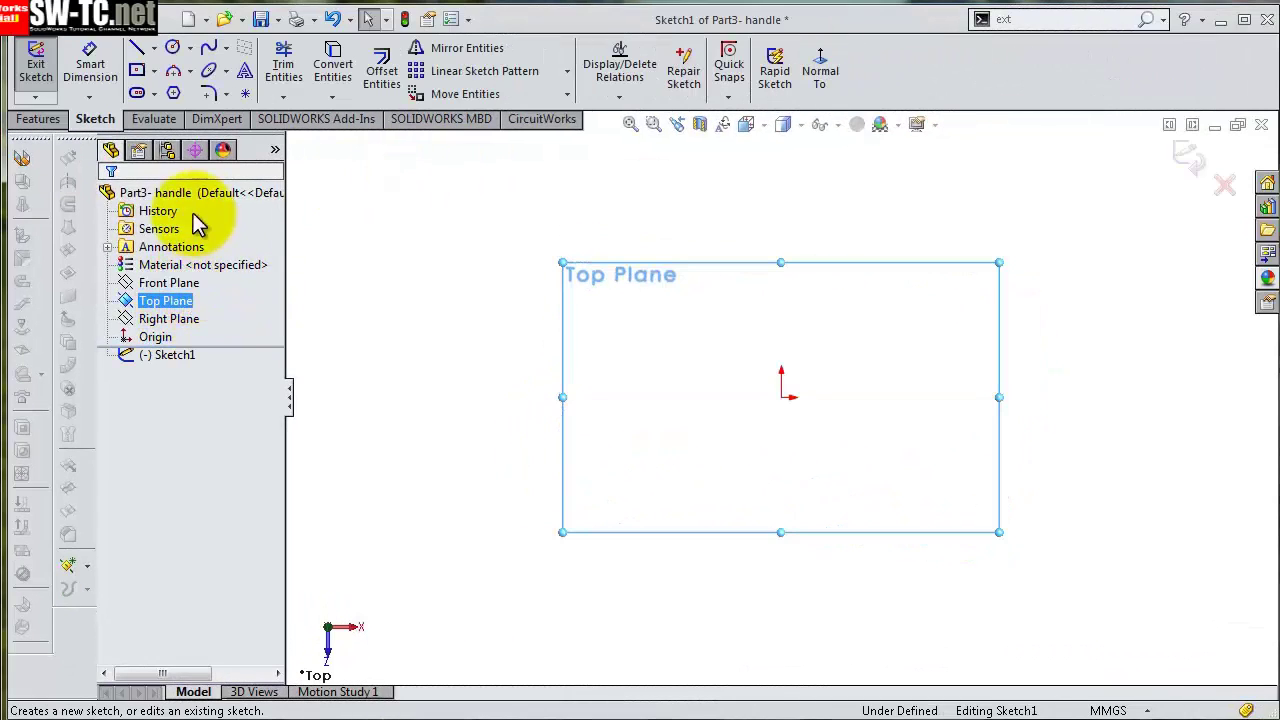
pyautogui.click(137, 71)
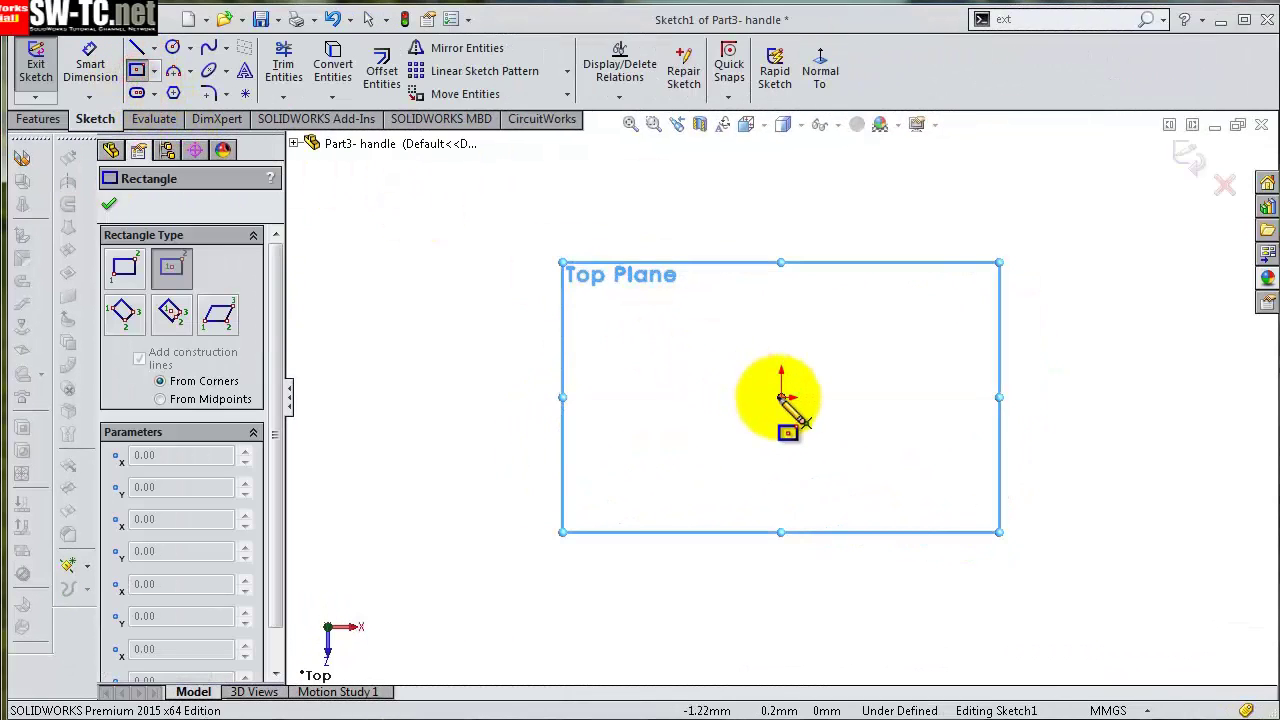
pyautogui.click(781, 397)
pyautogui.click(655, 295)
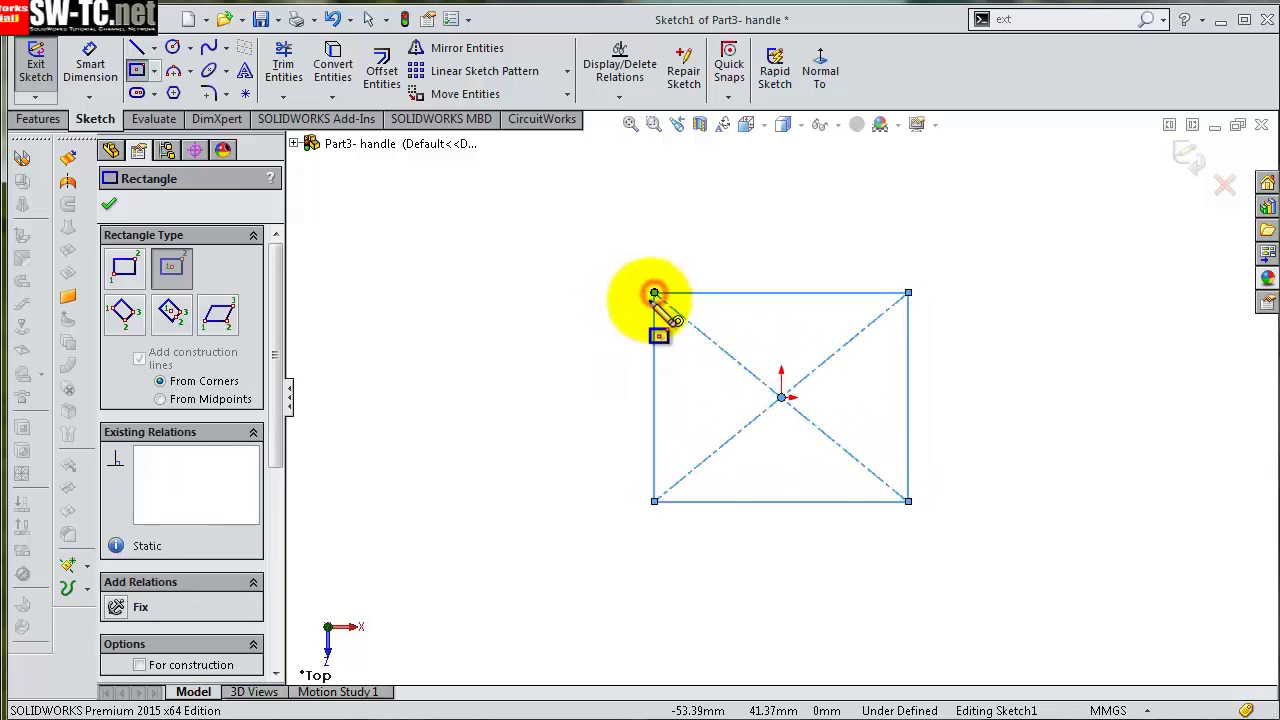
# - Dimension the outer rectangle 14 mm high and 11,50 mm wide
pyautogui.press('s')
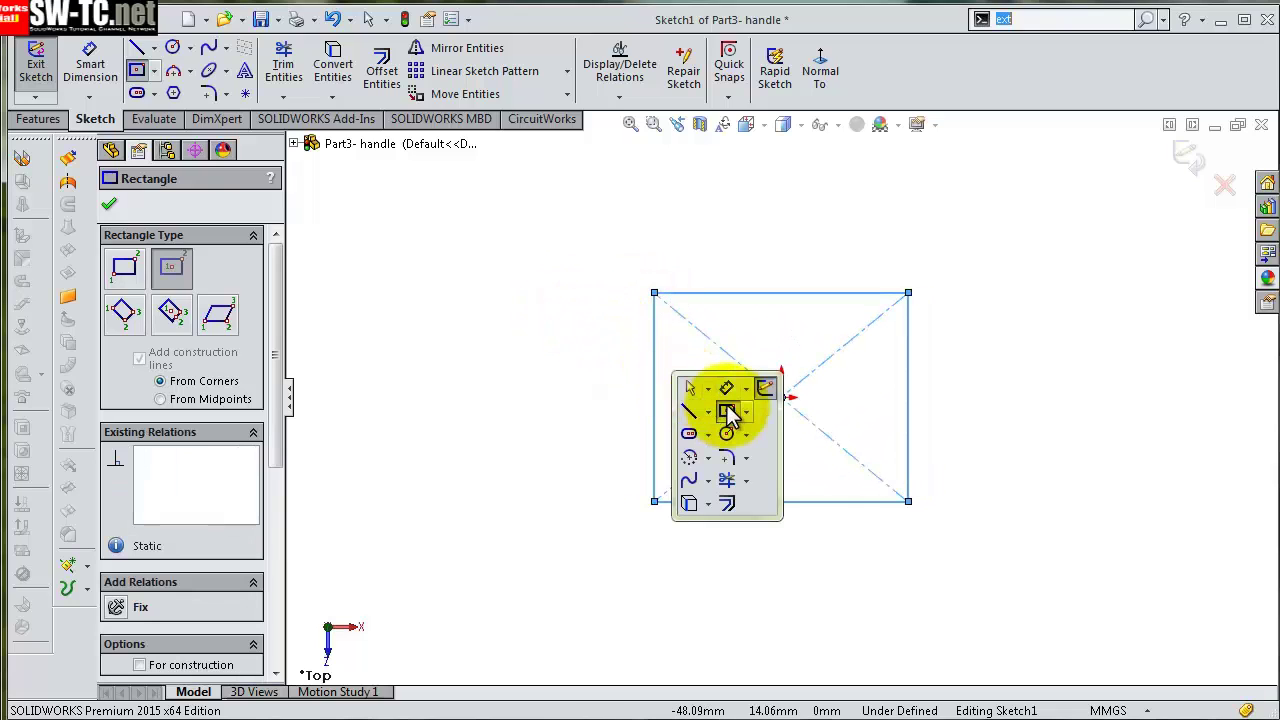
pyautogui.click(727, 395)
pyautogui.click(655, 385)
pyautogui.click(612, 385)
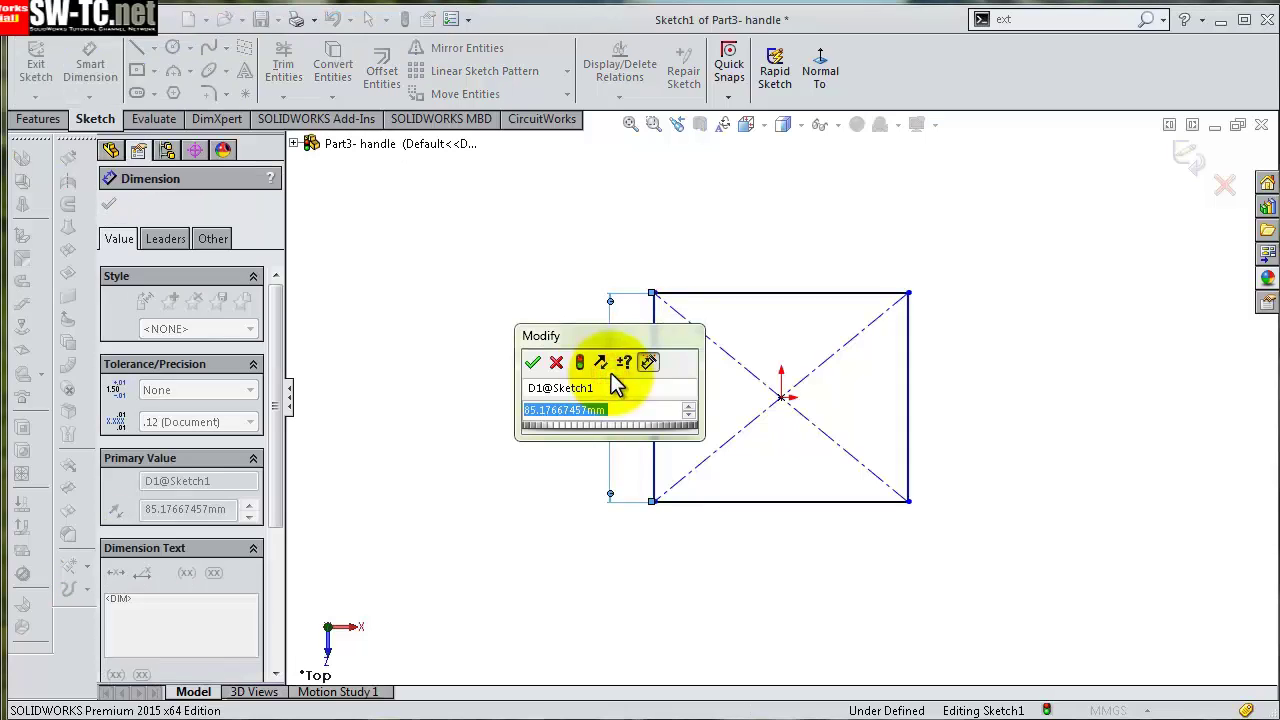
pyautogui.write('14')
pyautogui.press('Return')
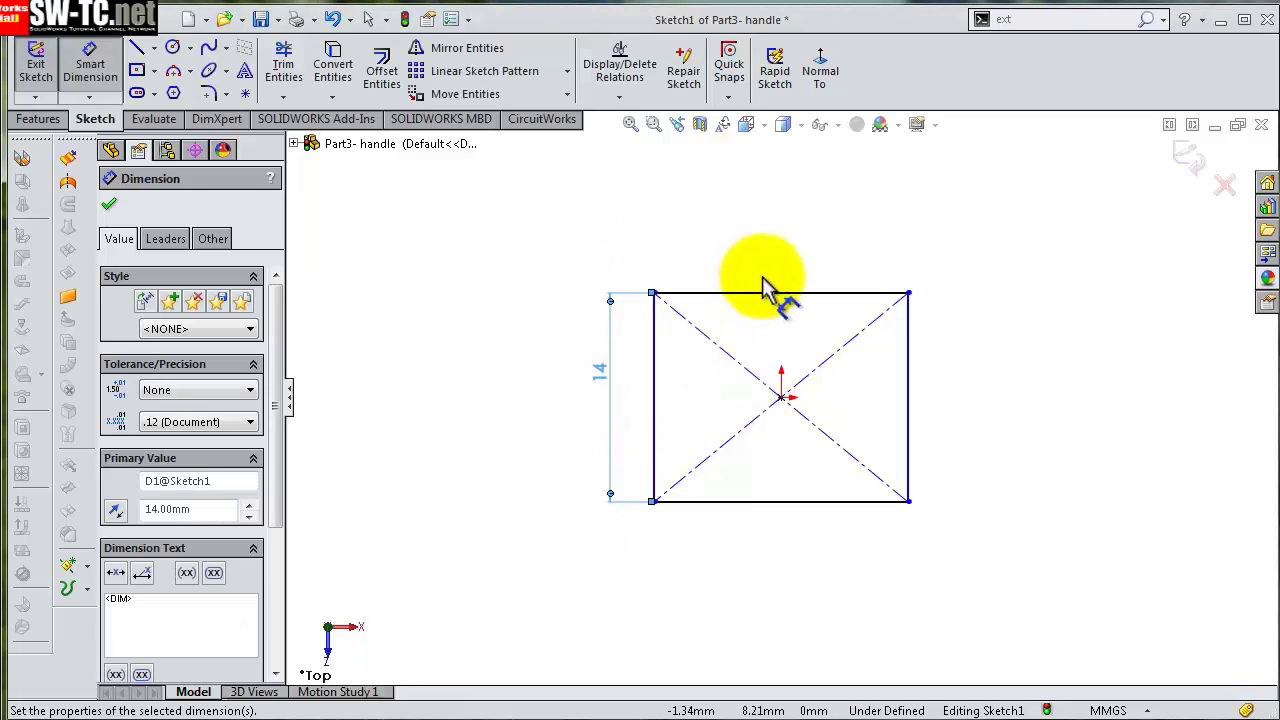
pyautogui.click(768, 294)
pyautogui.click(764, 254)
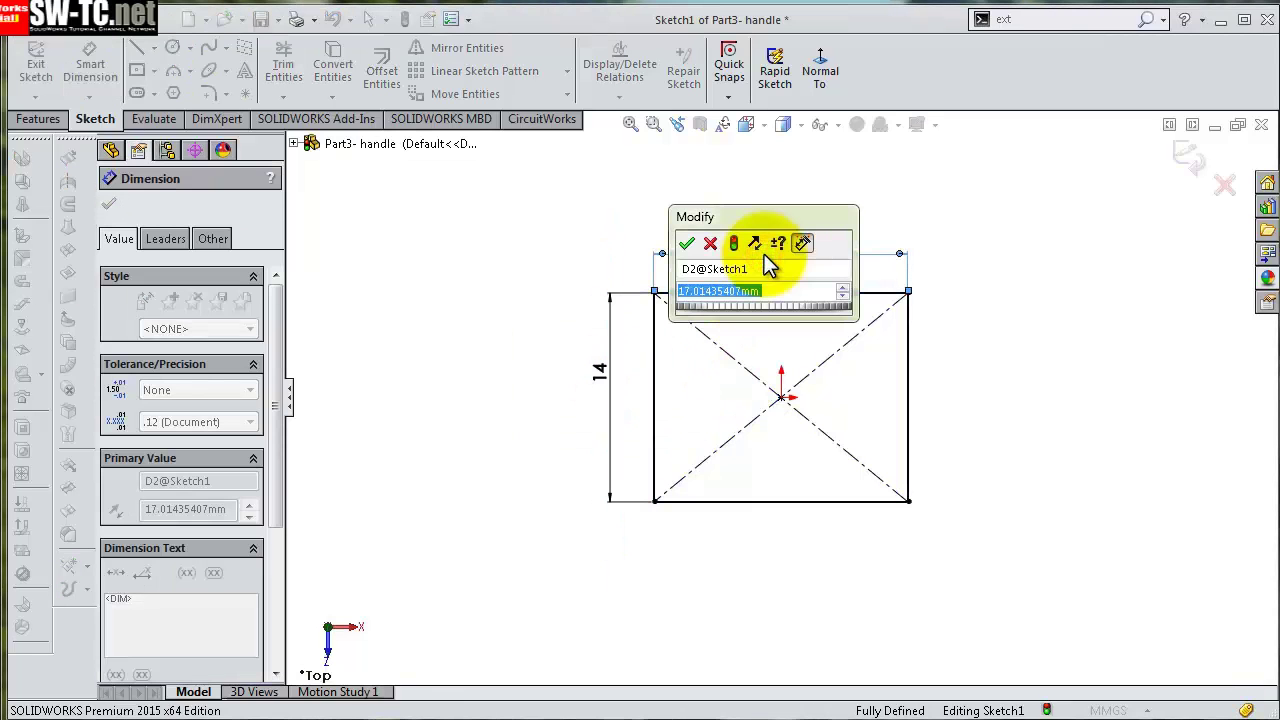
pyautogui.write('11,')
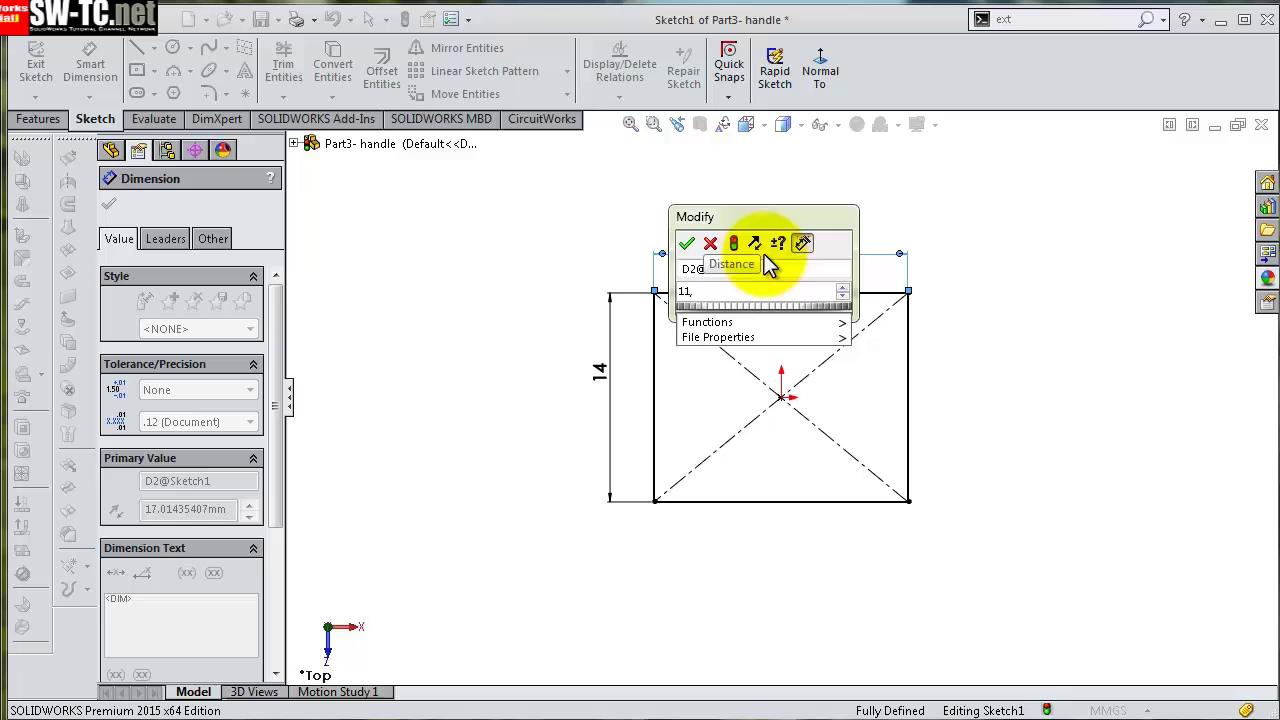
pyautogui.write('5')
pyautogui.press('Return')
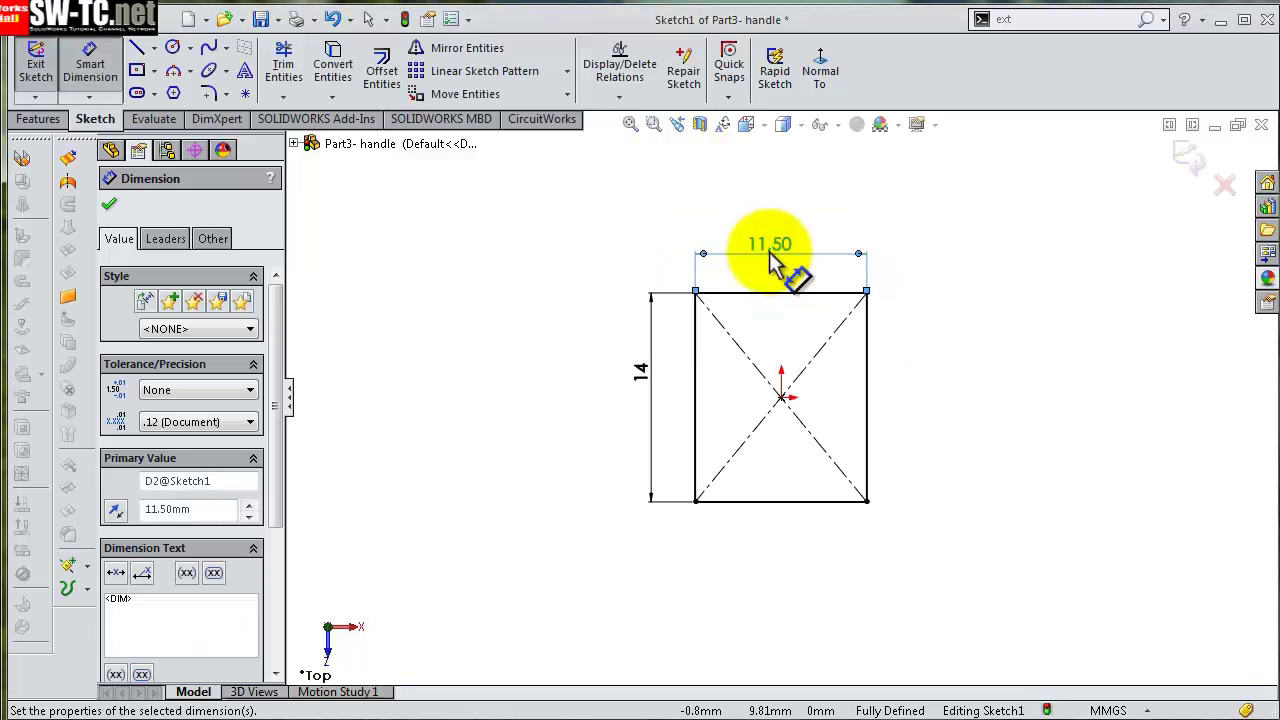
# - Add a smaller centred rectangle inside, dimensioned 10,50 wide
pyautogui.click(137, 72)
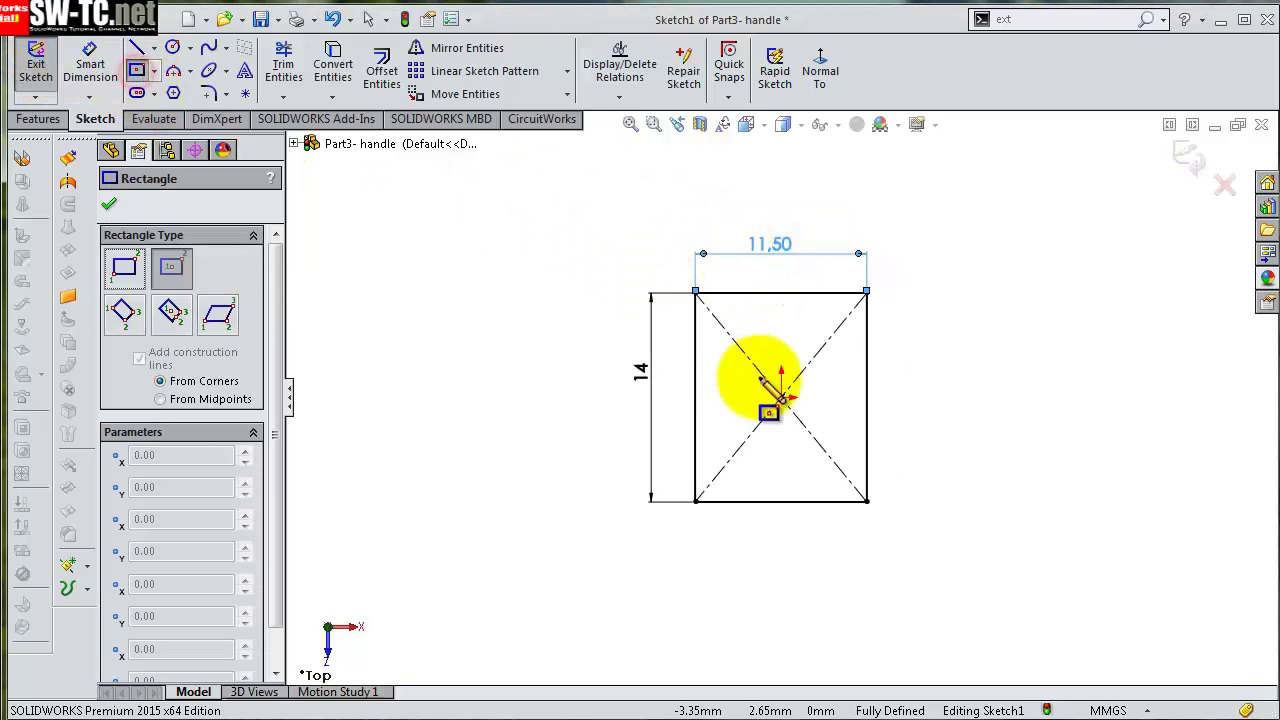
pyautogui.click(781, 397)
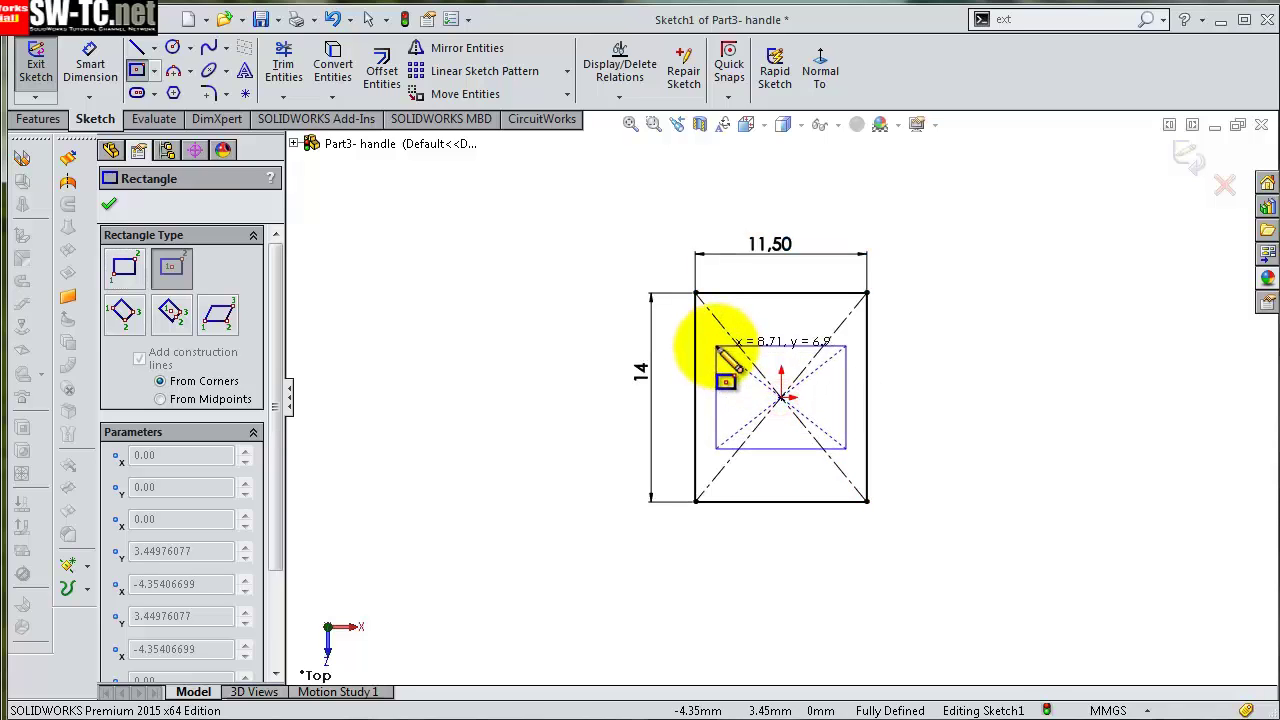
pyautogui.click(716, 347)
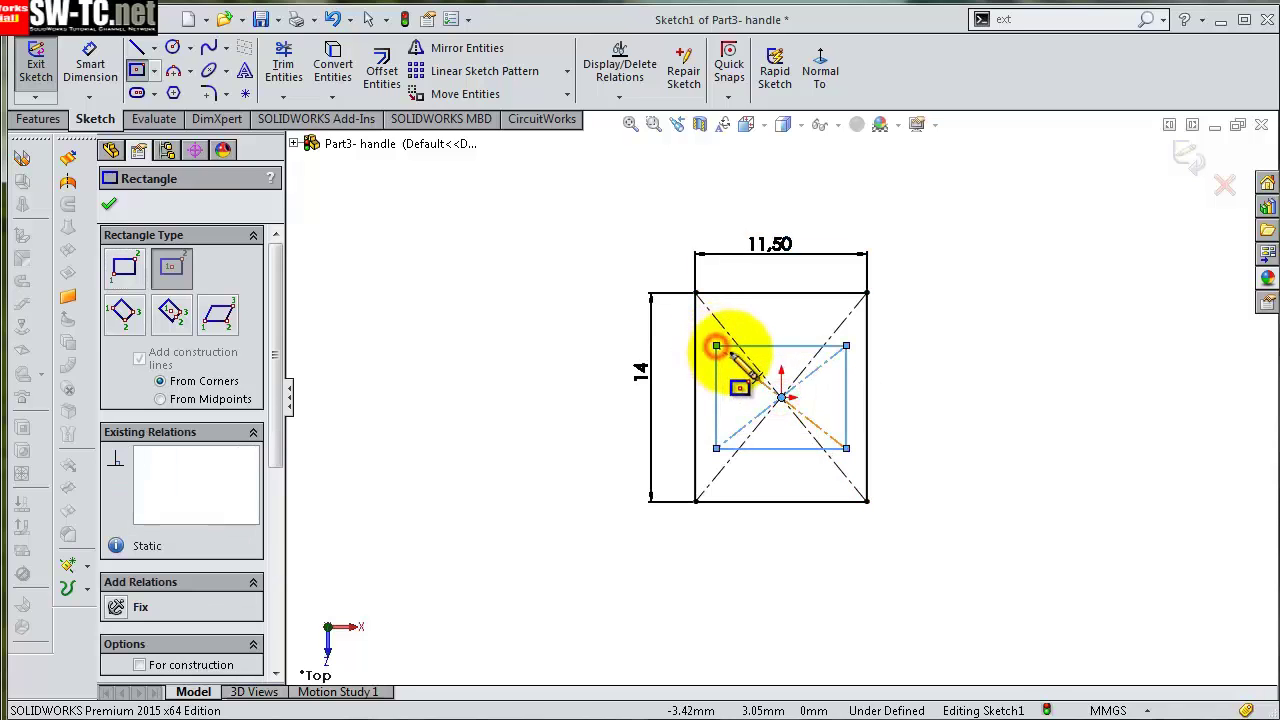
pyautogui.press('s')
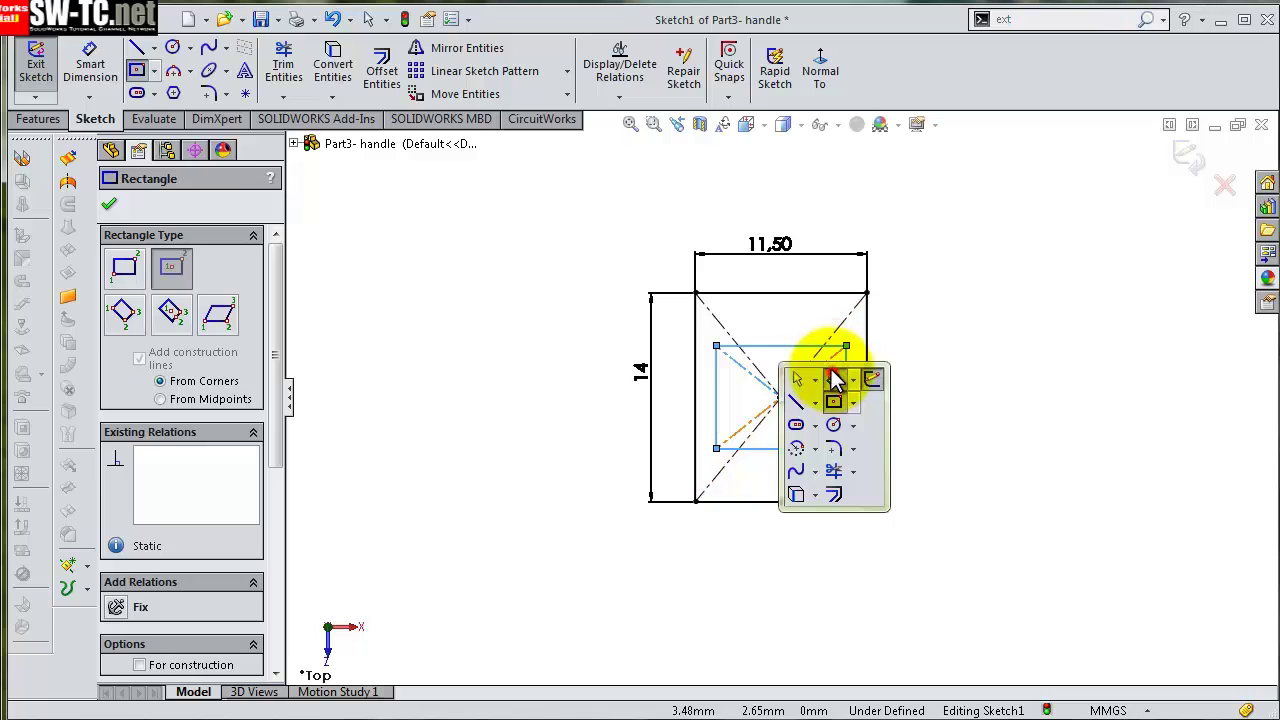
pyautogui.click(836, 380)
pyautogui.click(820, 347)
pyautogui.click(805, 280)
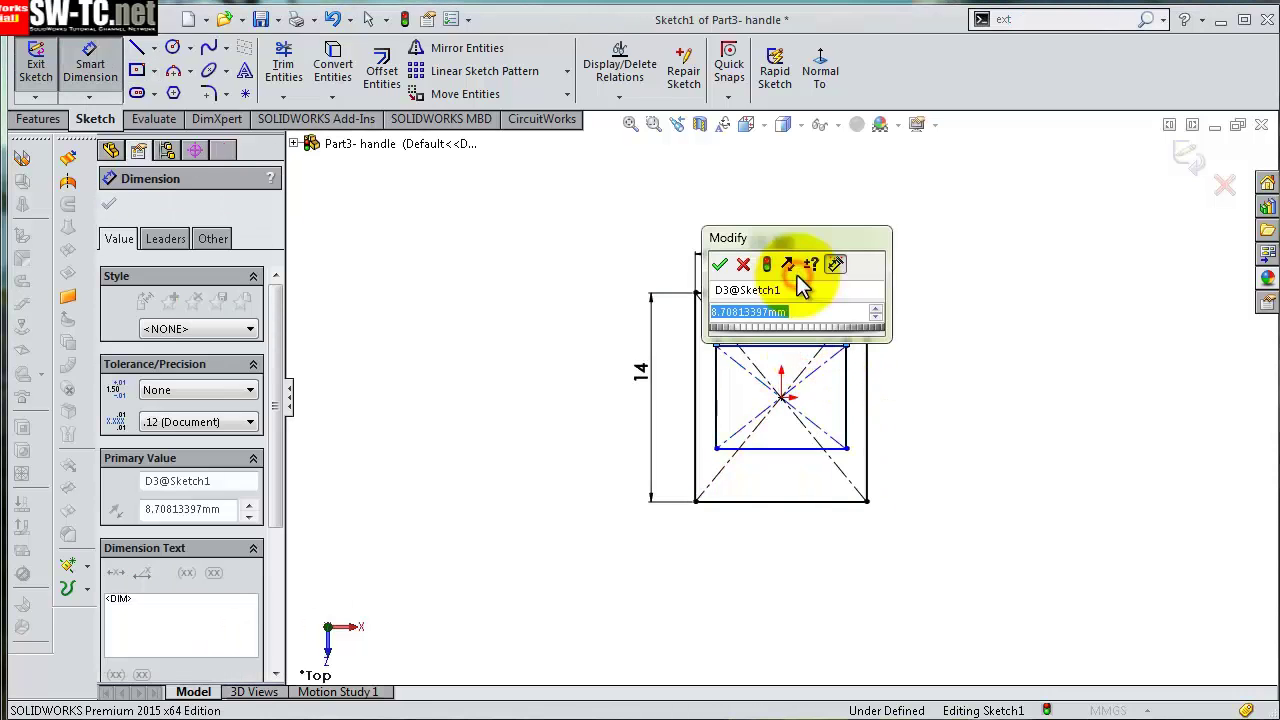
pyautogui.write('8.71')
pyautogui.press('Return')
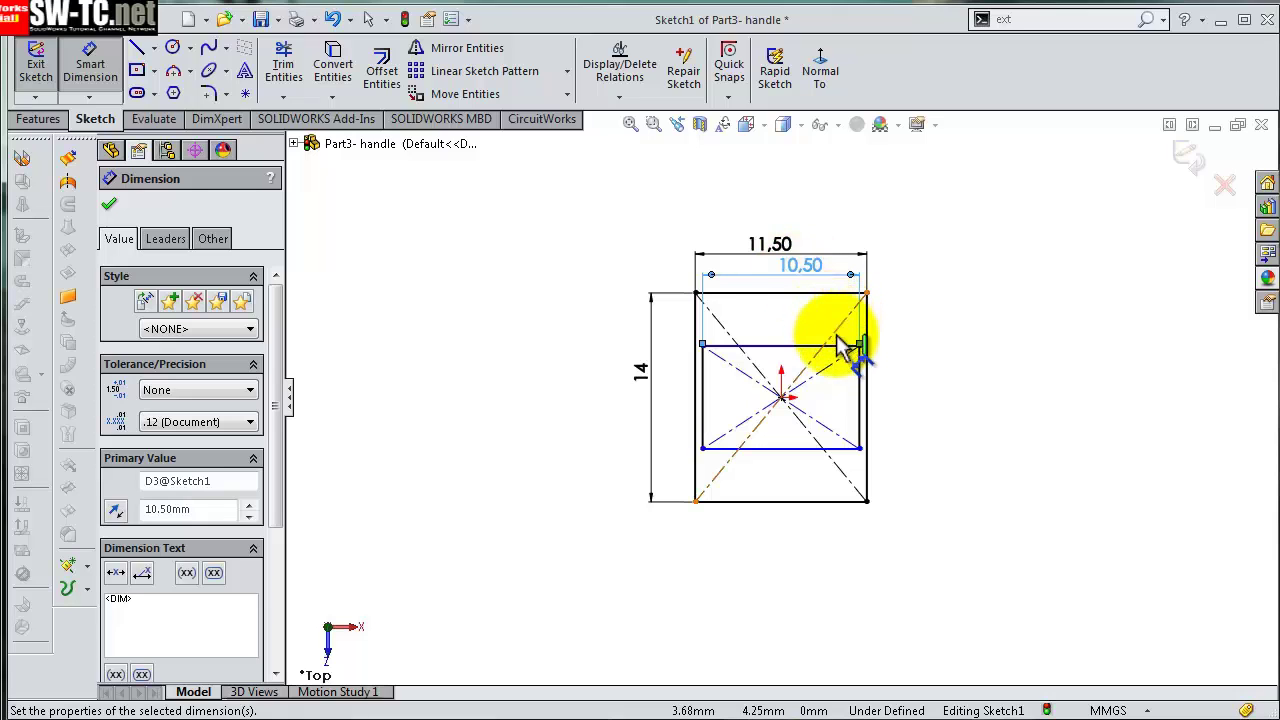
pyautogui.scroll(-1, 845, 345)
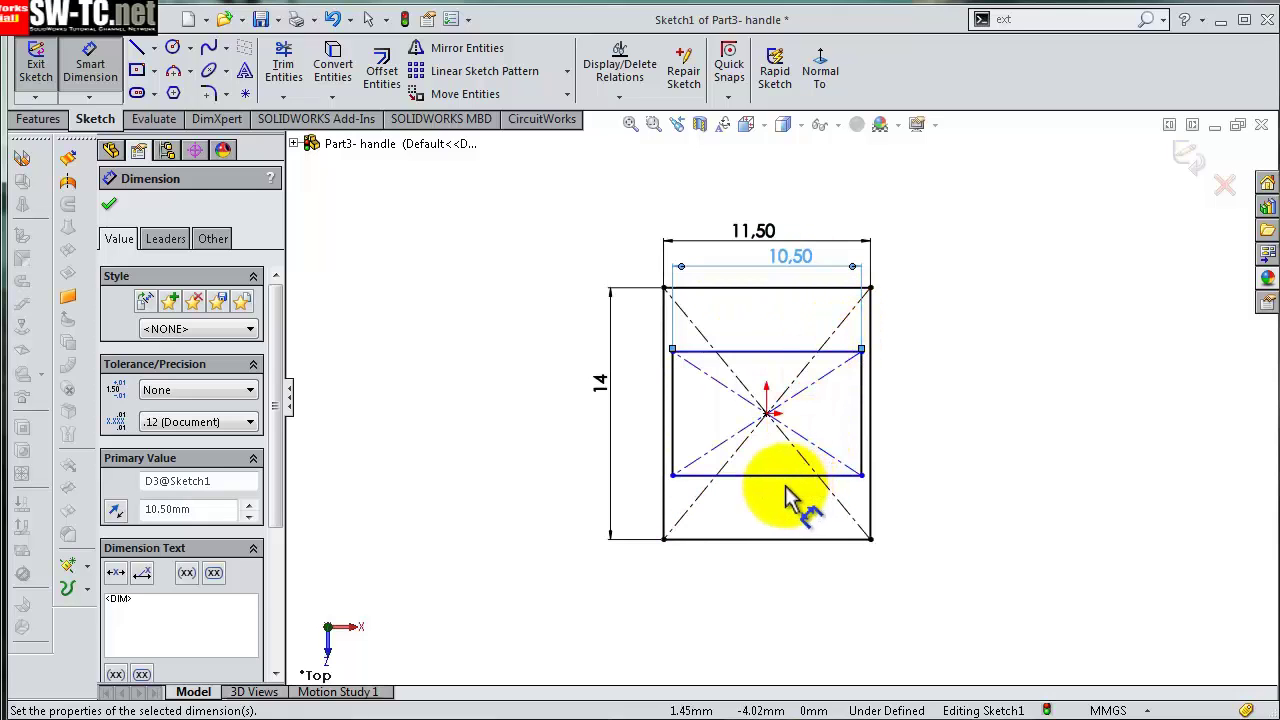
pyautogui.click(863, 432)
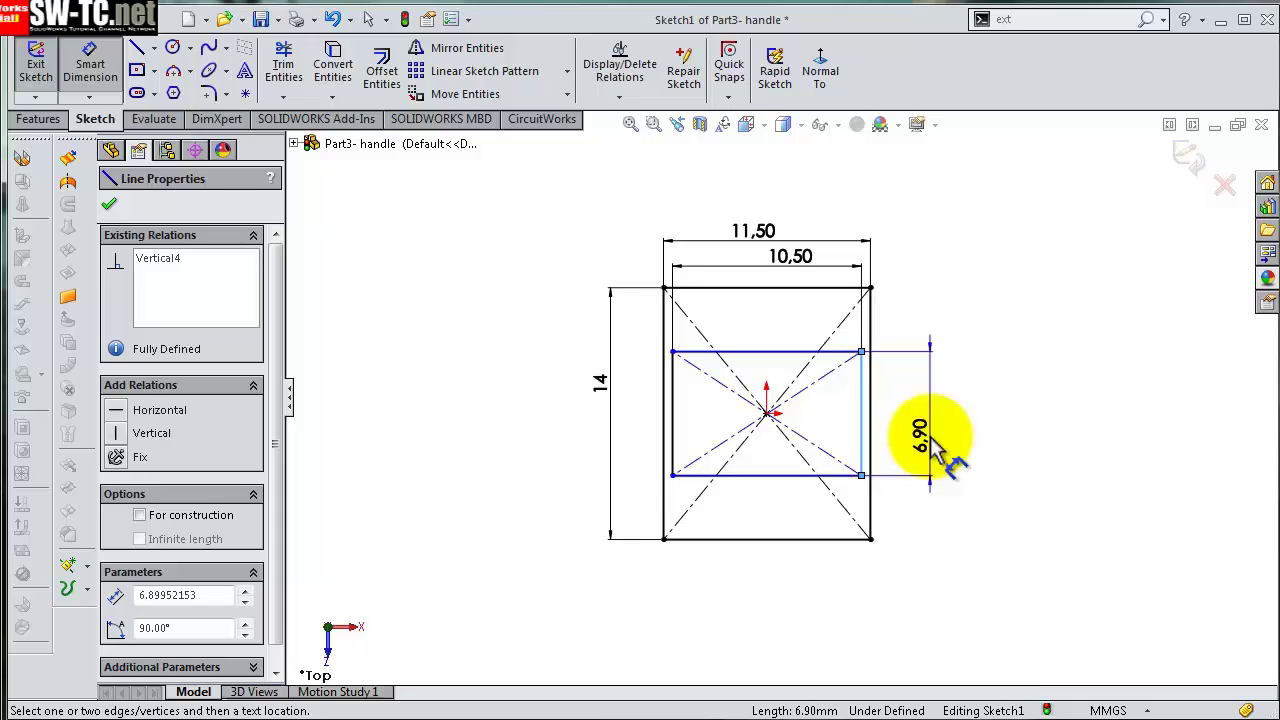
# - Dimension the inner rectangle's height at 5 mm
pyautogui.click(932, 442)
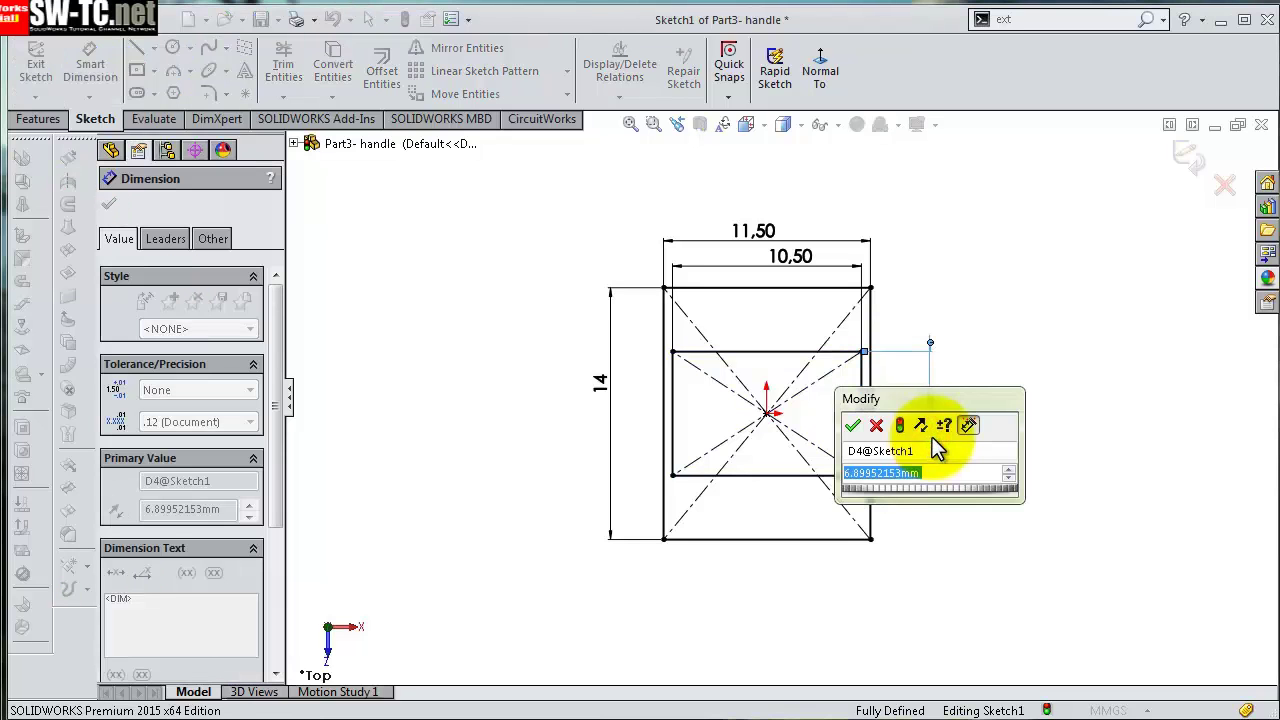
pyautogui.write('5')
pyautogui.press('Return')
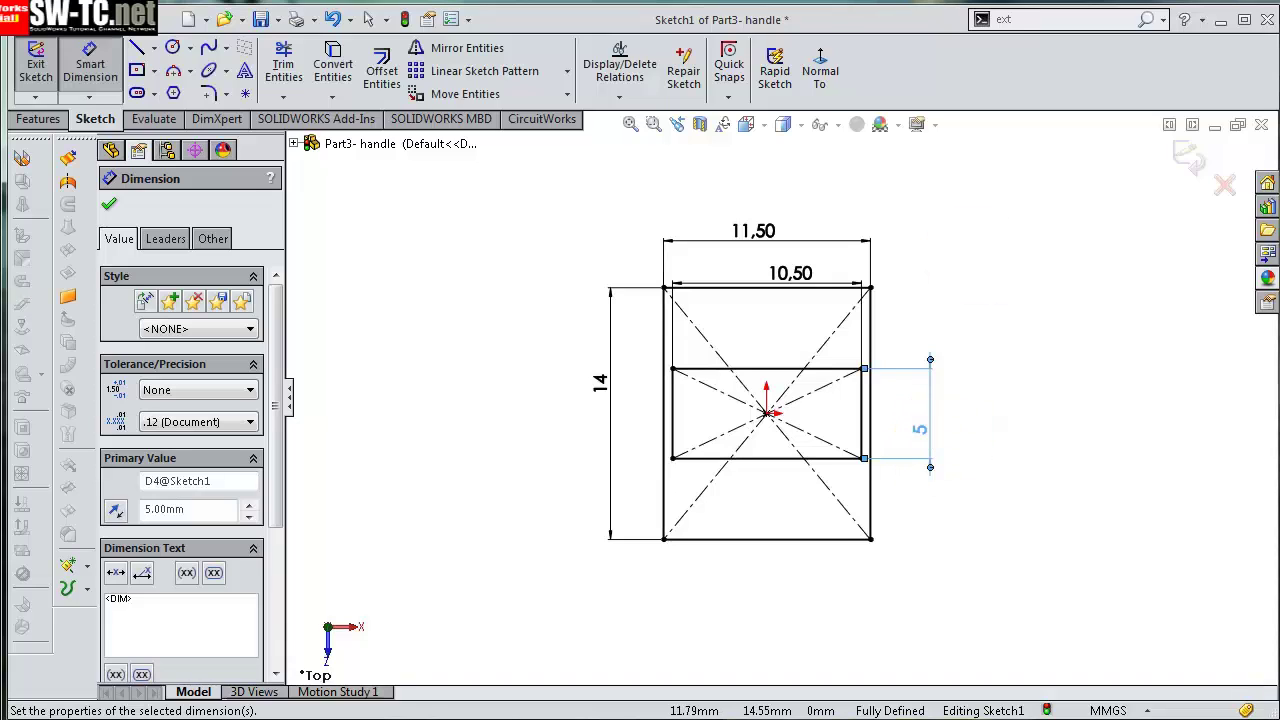
# - Change the outer rectangle's 11.50 width dimension to 12
pyautogui.doubleClick(765, 234)
pyautogui.write('12')
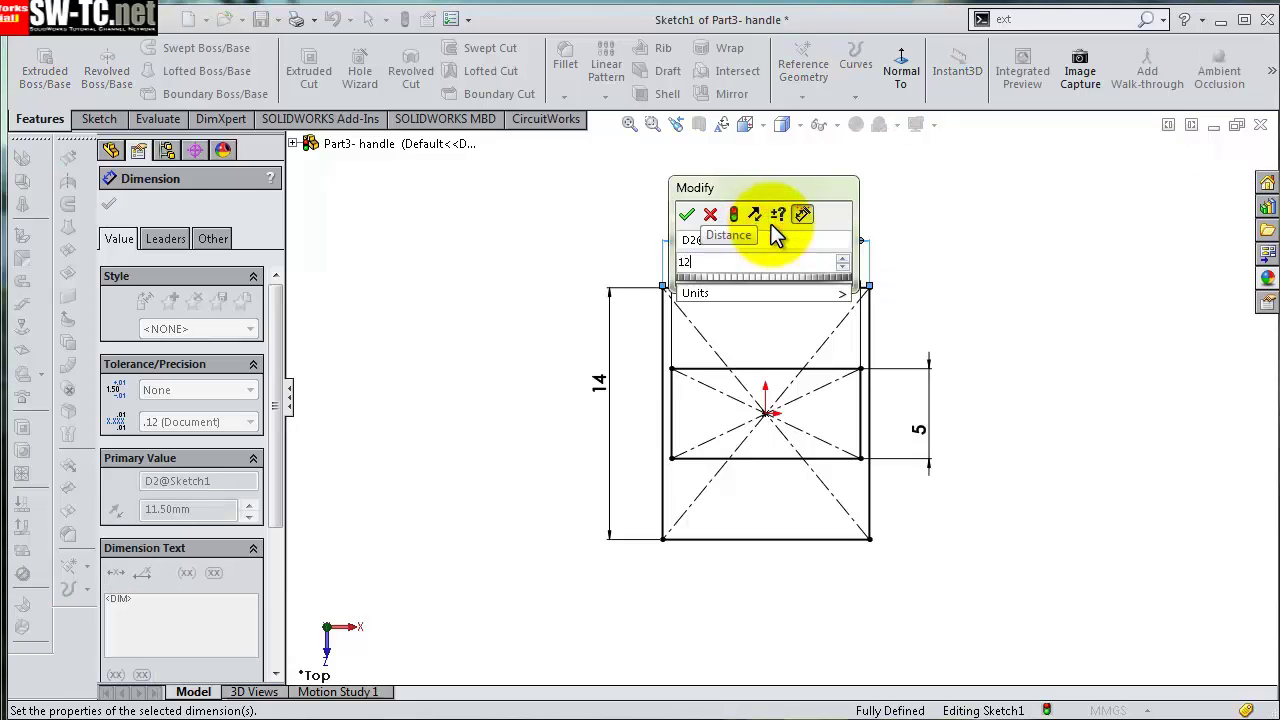
pyautogui.press('Return')
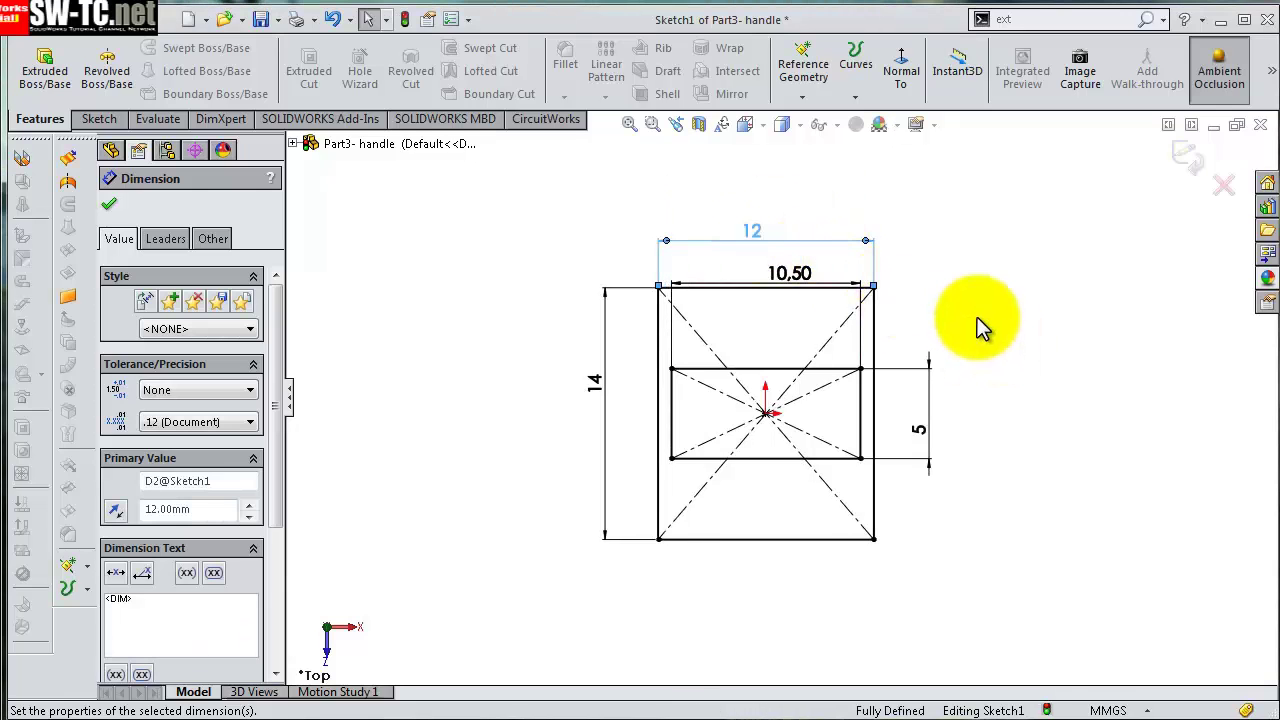
pyautogui.click(976, 296)
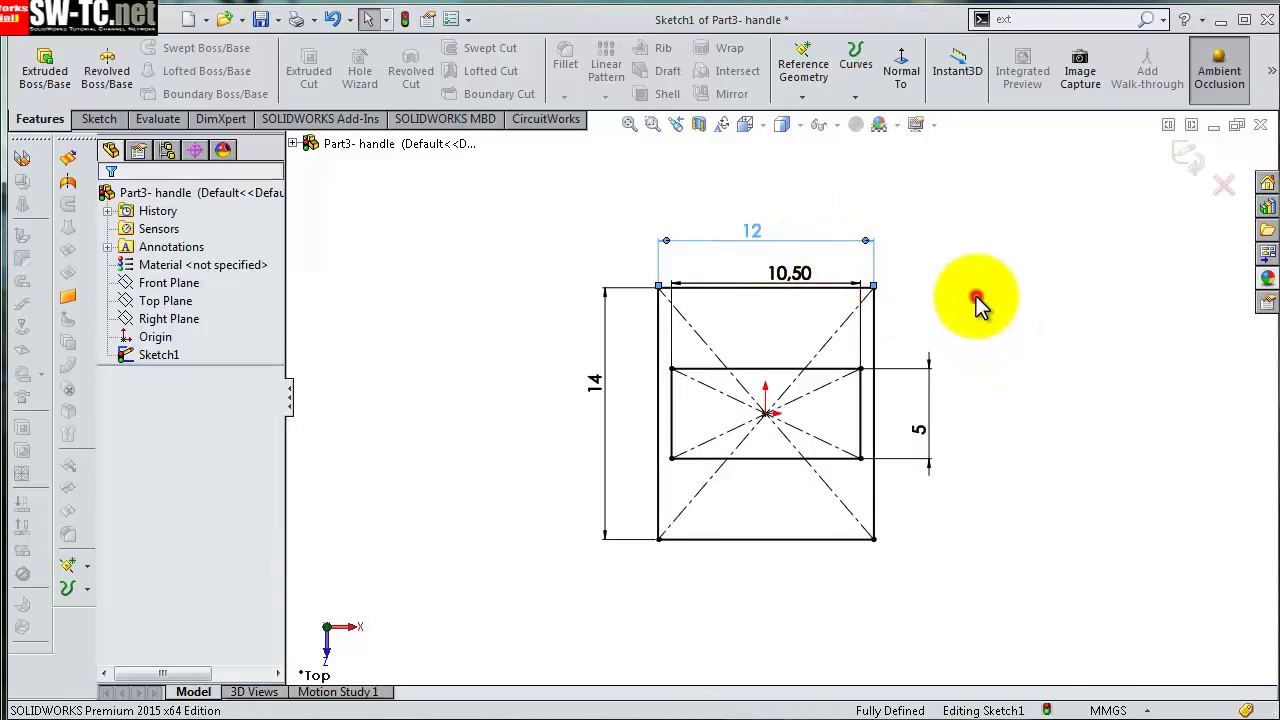
pyautogui.click(99, 119)
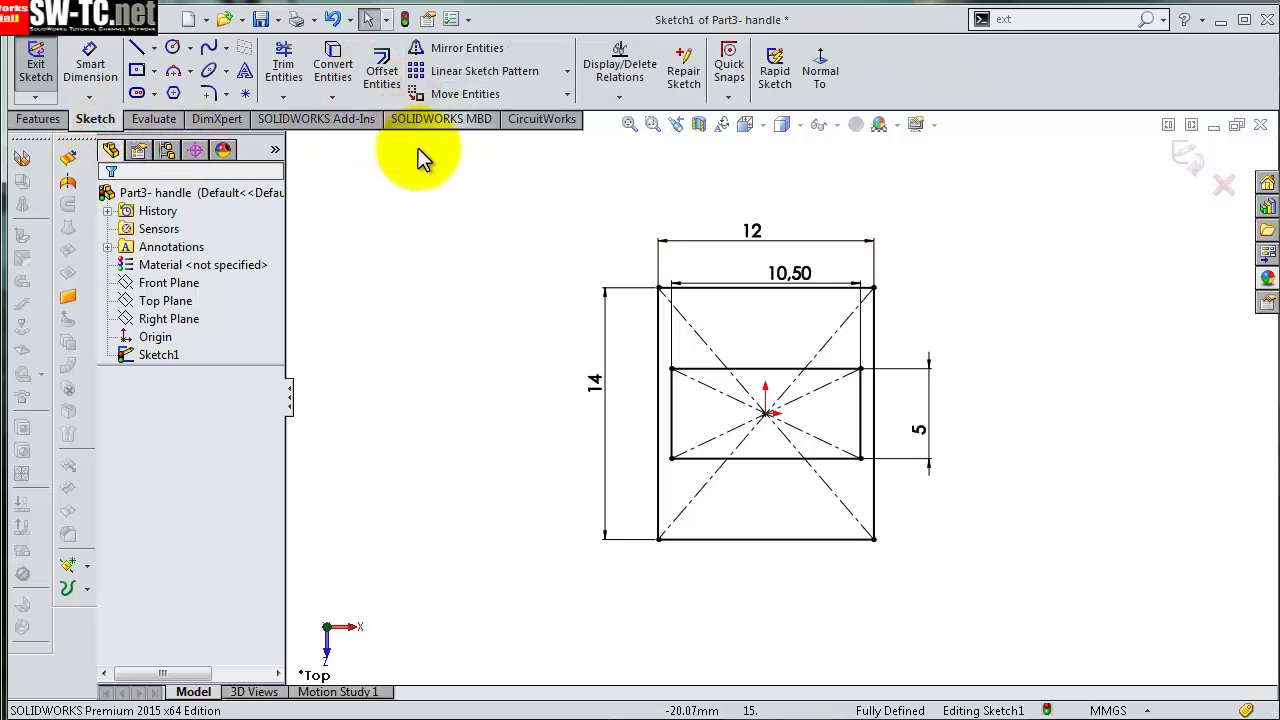
# - Round all four inner-rectangle corners with 2 mm sketch fillets
pyautogui.click(207, 92)
pyautogui.write('2')
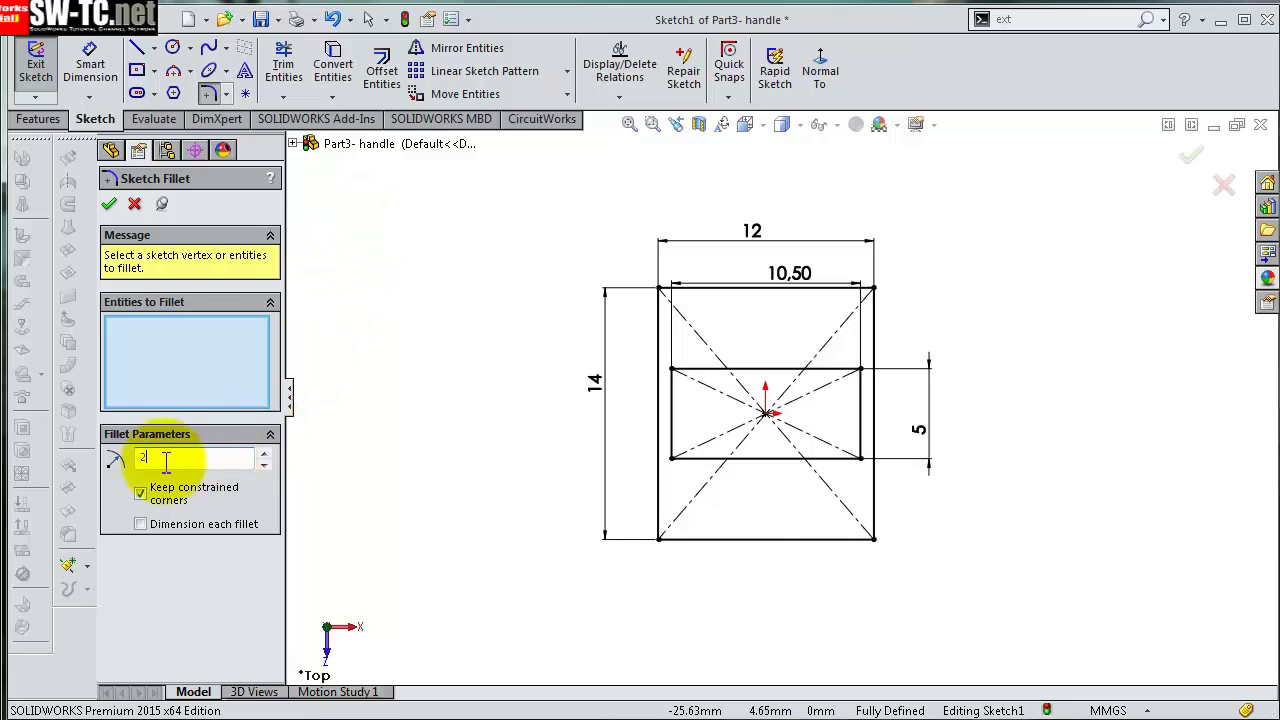
pyautogui.click(111, 480)
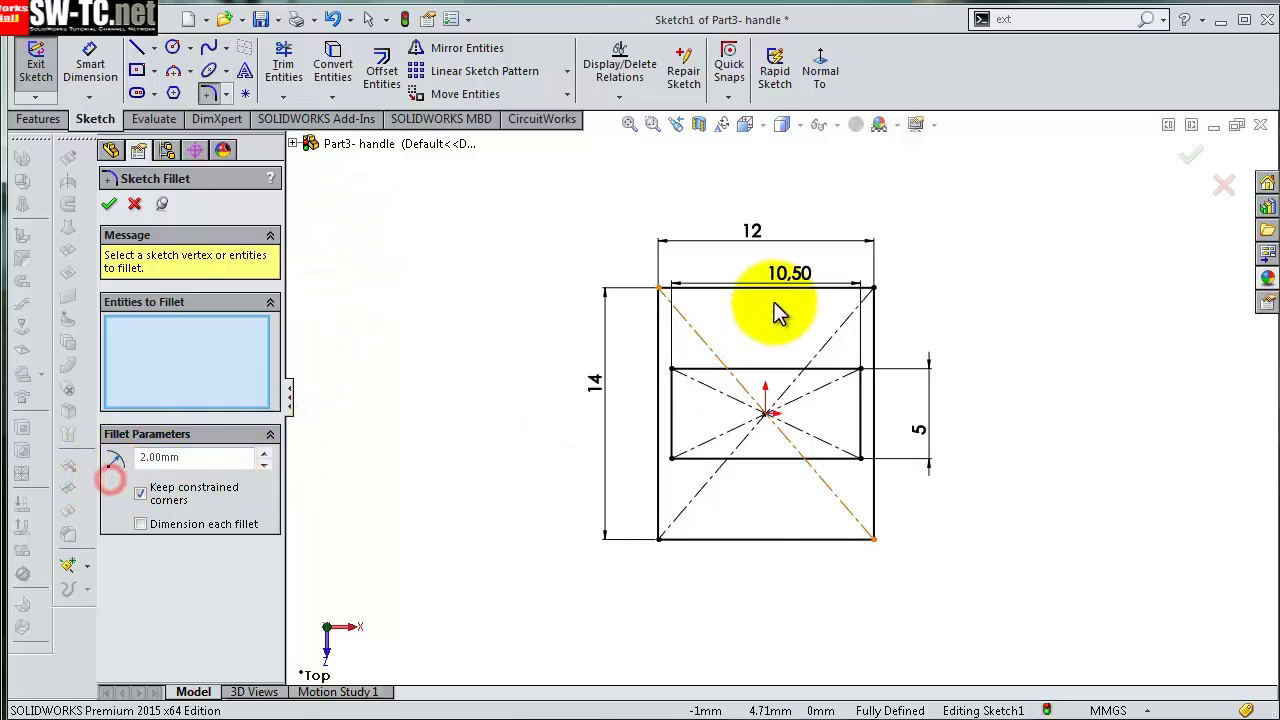
pyautogui.click(672, 371)
pyautogui.click(674, 460)
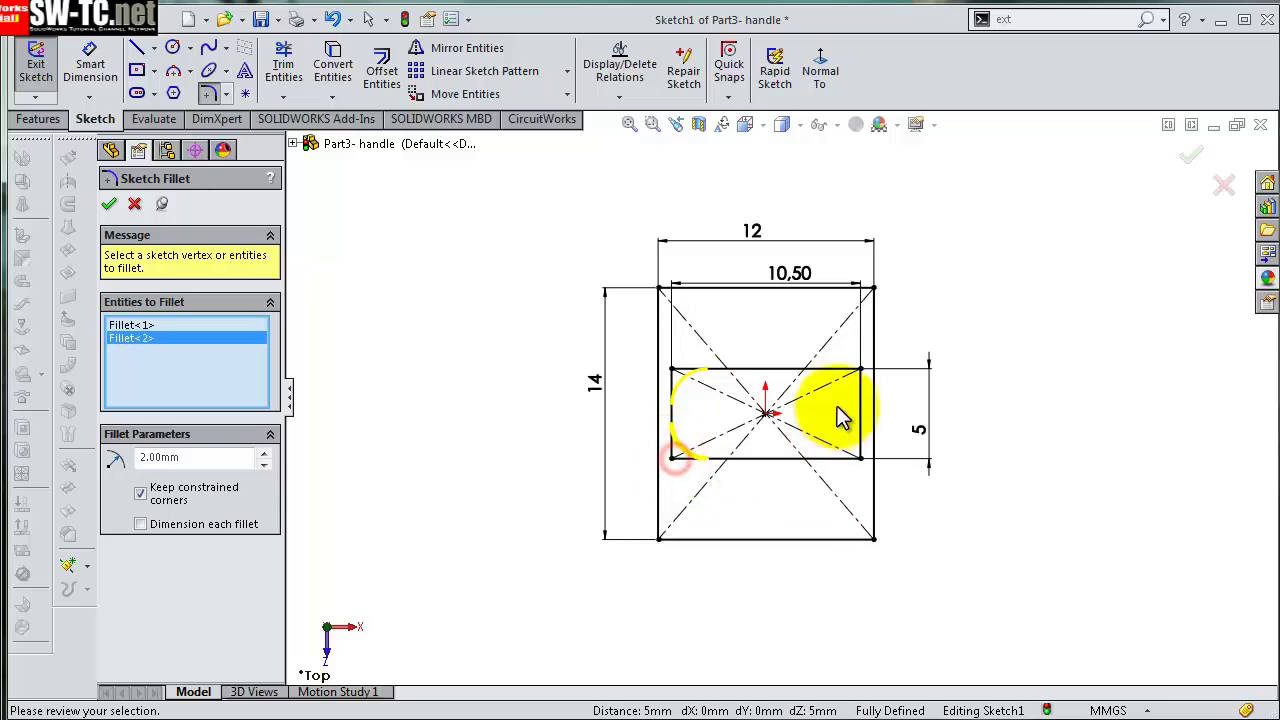
pyautogui.click(860, 370)
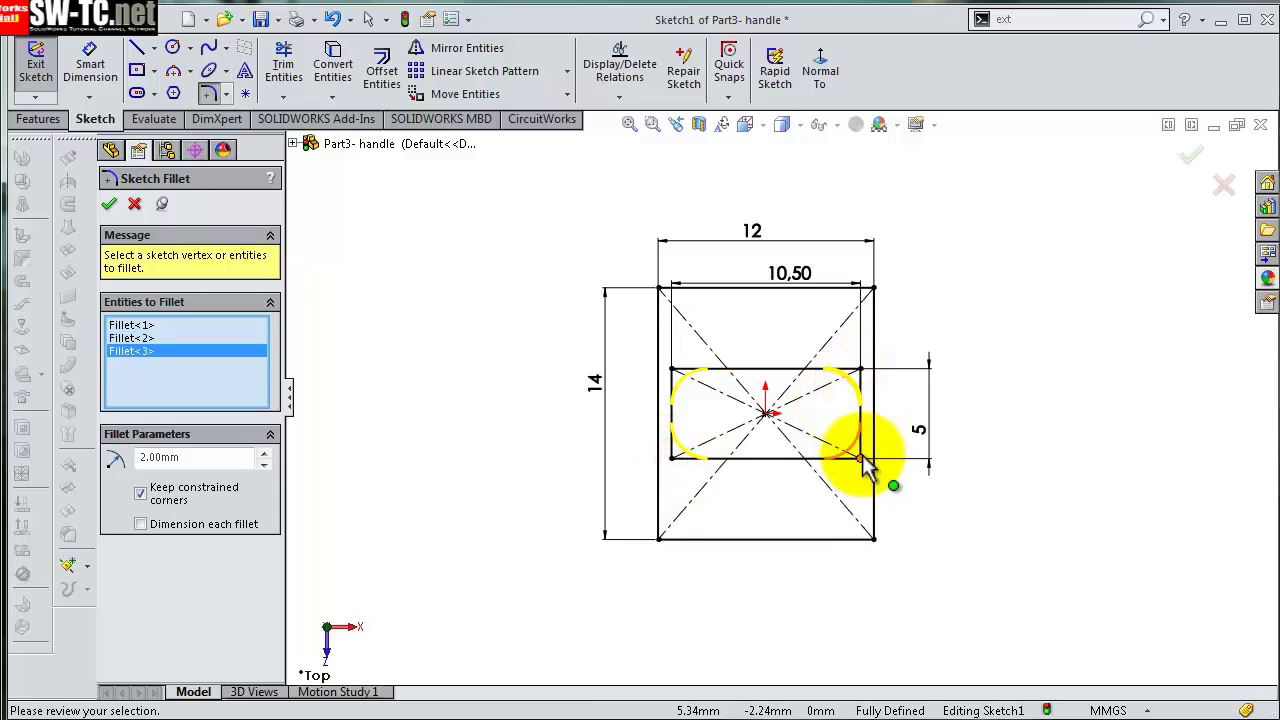
pyautogui.click(861, 458)
pyautogui.rightClick(861, 458)
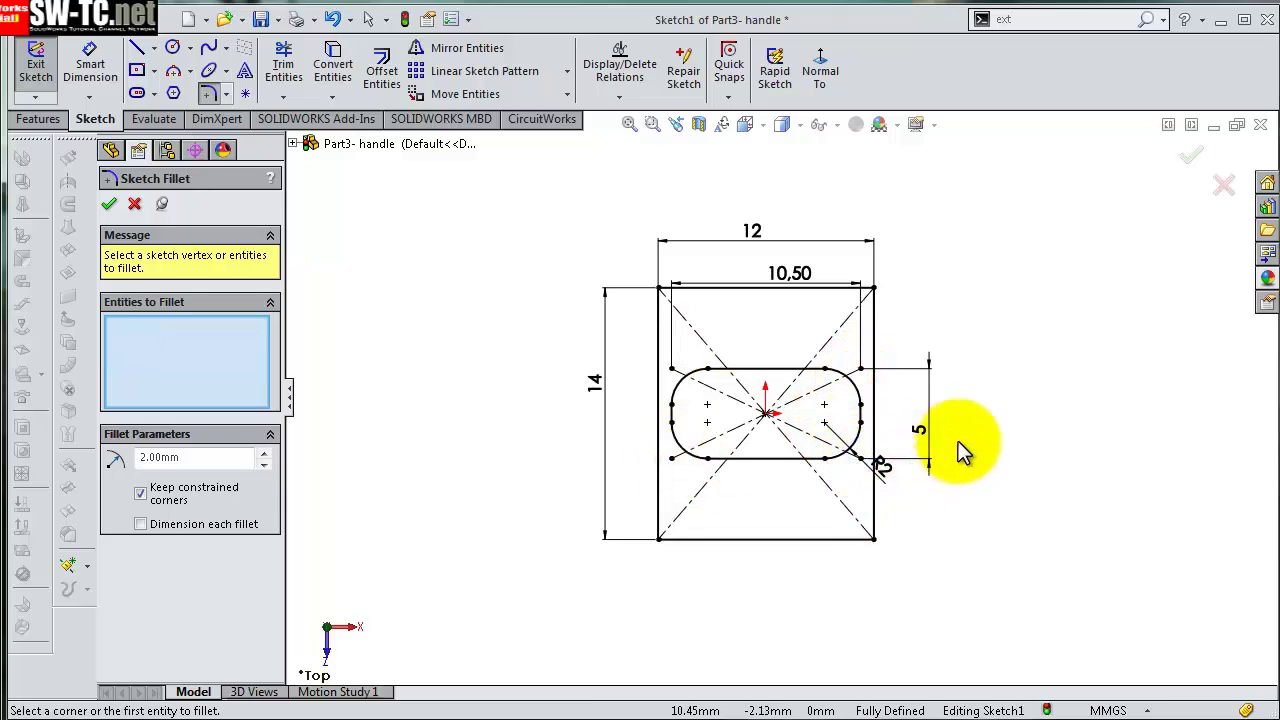
# - Exit Sketch1 and view the sketch at an angle
pyautogui.click(1186, 160)
pyautogui.click(1187, 160)
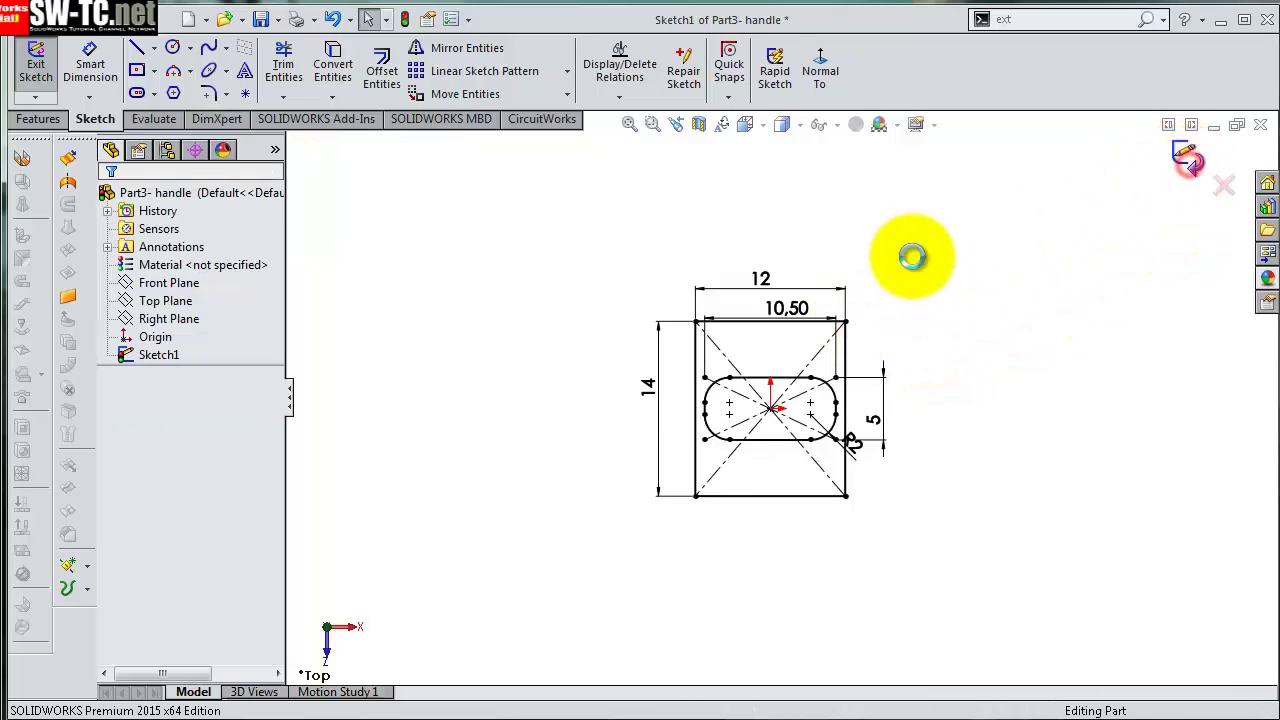
pyautogui.moveTo(864, 262); pyautogui.dragTo(855, 573, button='middle')
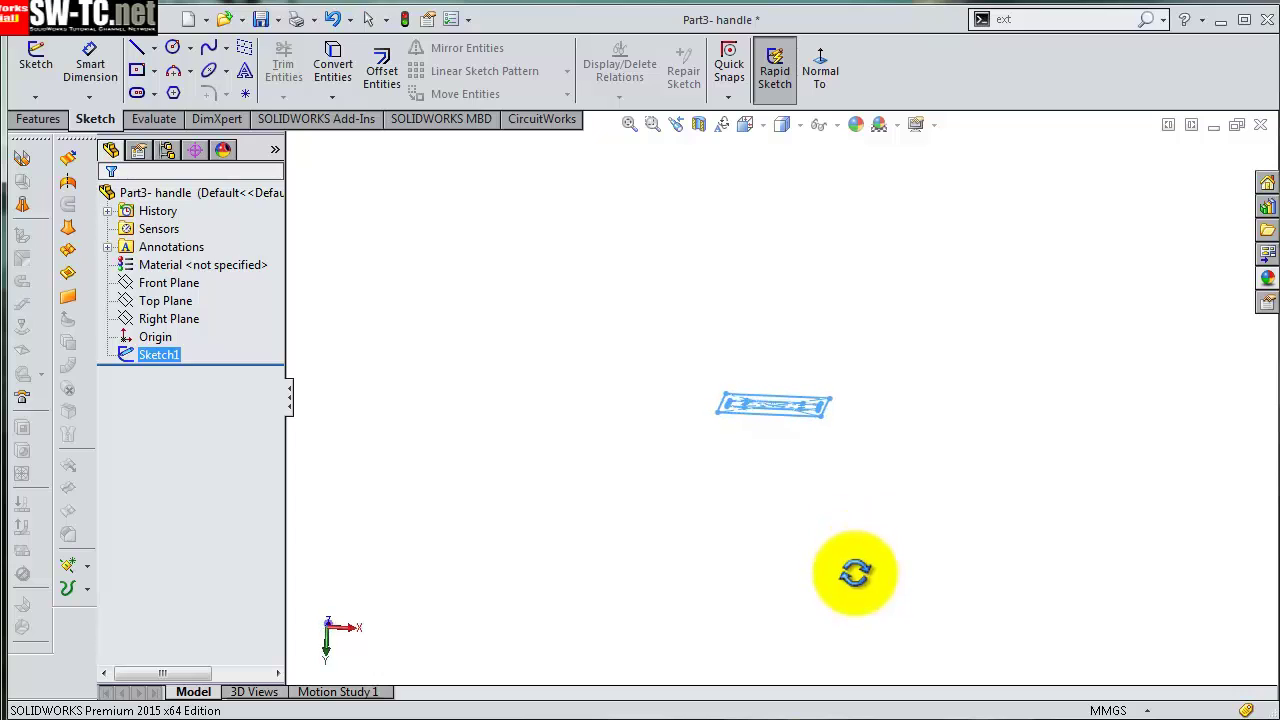
# - Start Sketch2 on the Front Plane, viewed normal to the plane
pyautogui.click(184, 283)
pyautogui.moveTo(929, 434)
pyautogui.mouseDown(button='middle')
pyautogui.moveTo(829, 509)
pyautogui.moveTo(845, 415)
pyautogui.moveTo(957, 429)
pyautogui.moveTo(940, 390)
pyautogui.mouseUp(button='middle')
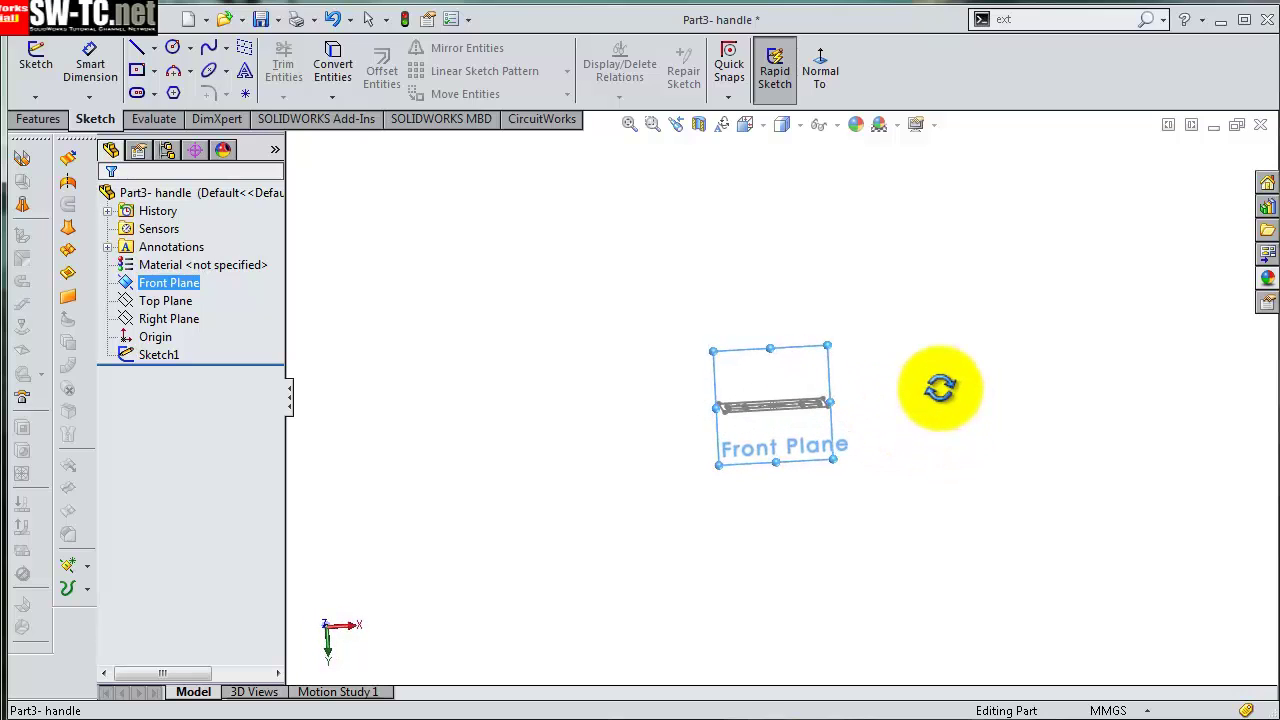
pyautogui.click(175, 283)
pyautogui.click(127, 283)
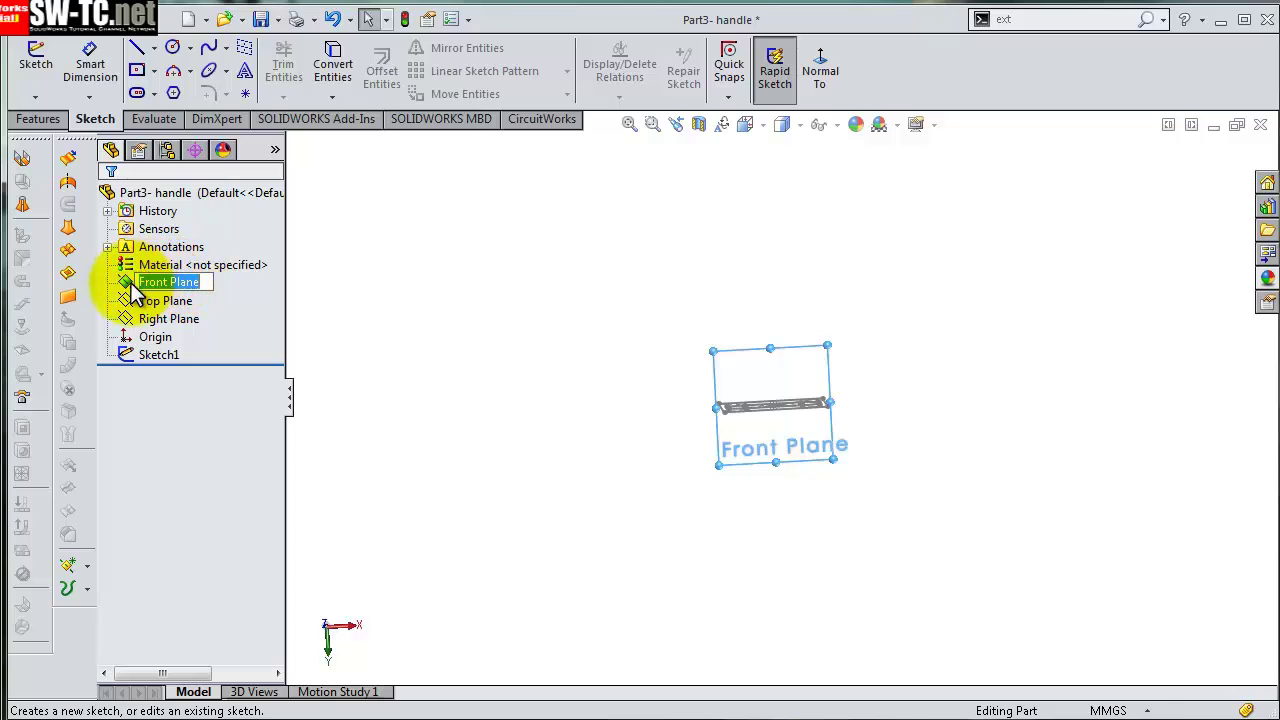
pyautogui.click(135, 258)
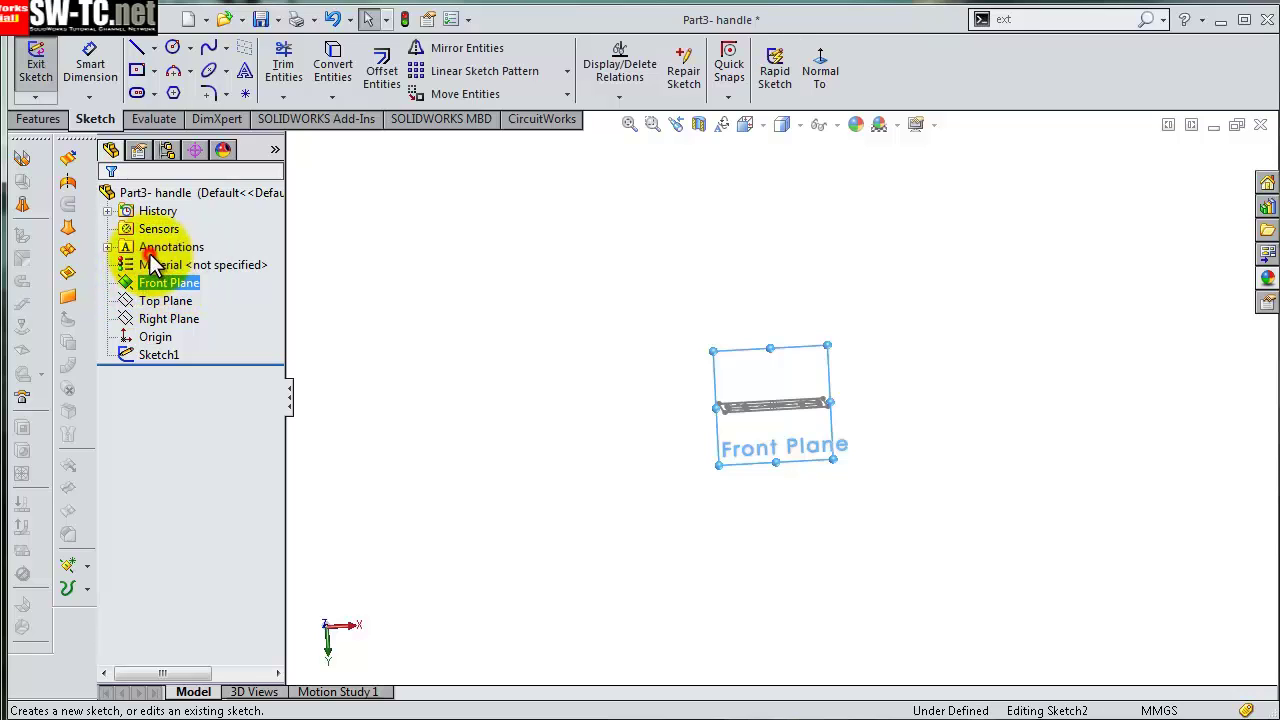
pyautogui.click(820, 70)
pyautogui.scroll(2, 910, 328)
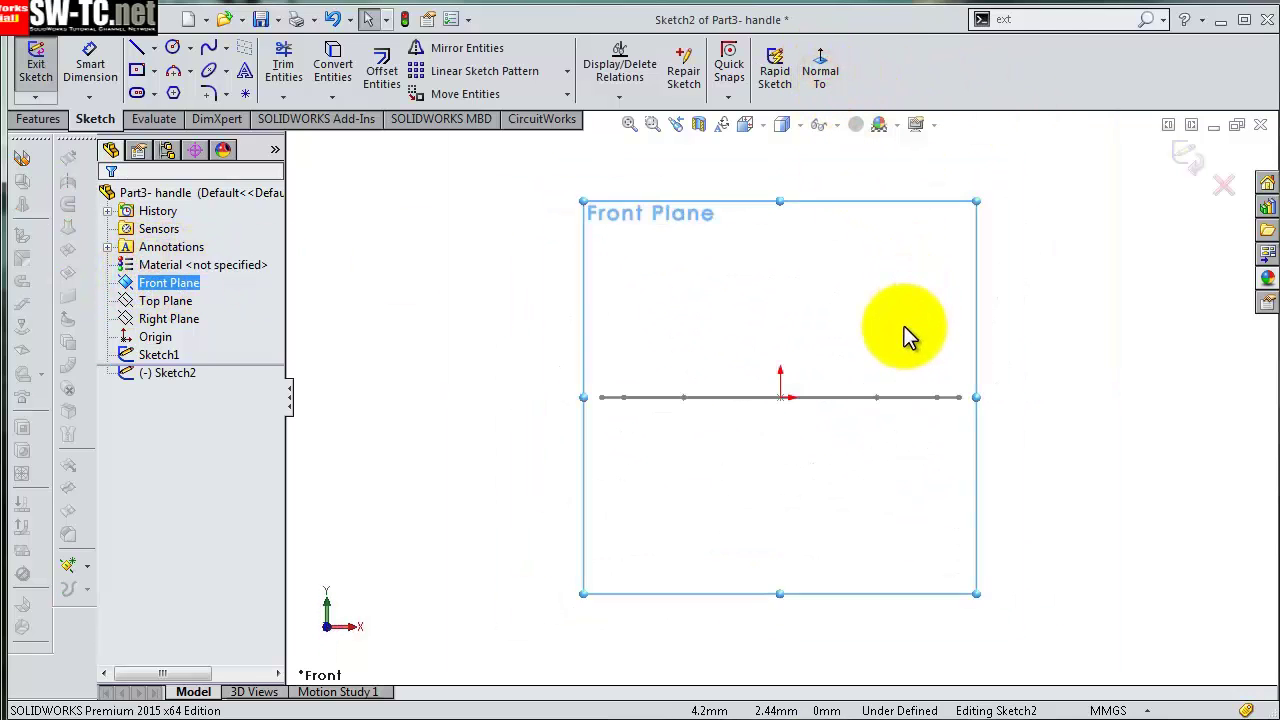
pyautogui.scroll(1, 885, 380)
pyautogui.scroll(1, 840, 428)
pyautogui.scroll(-1, 790, 418)
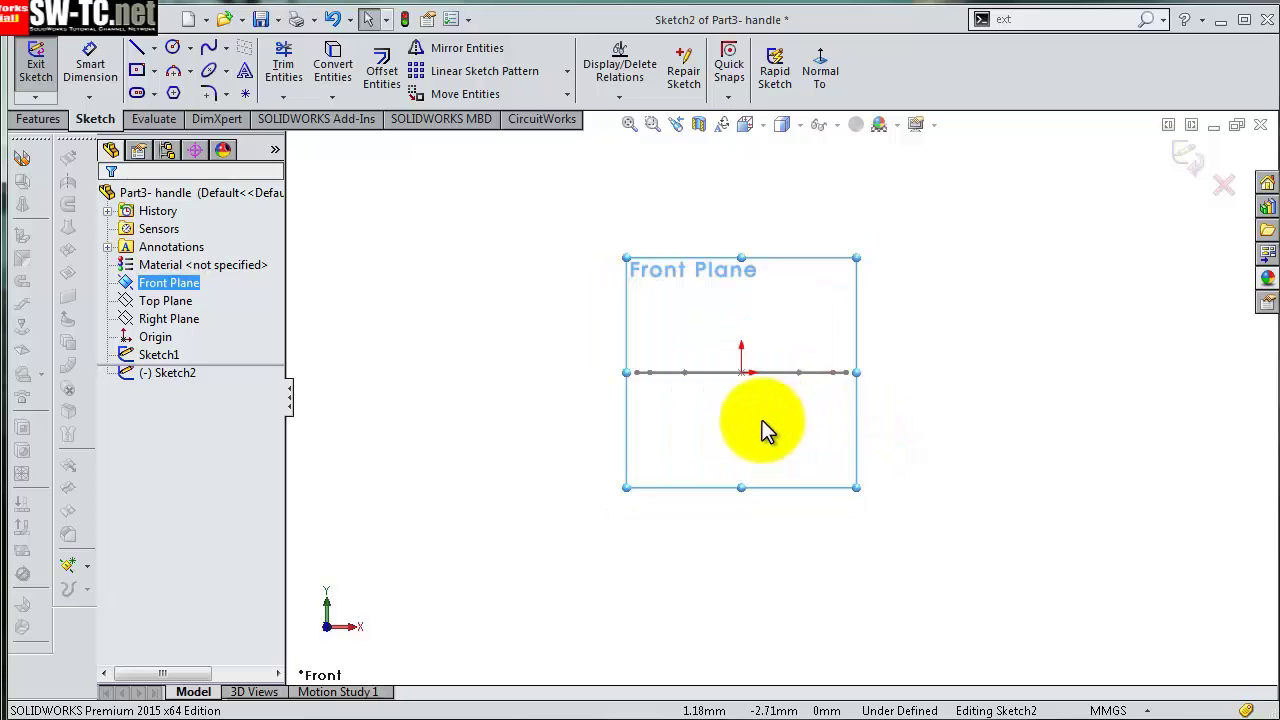
pyautogui.scroll(-1, 762, 420)
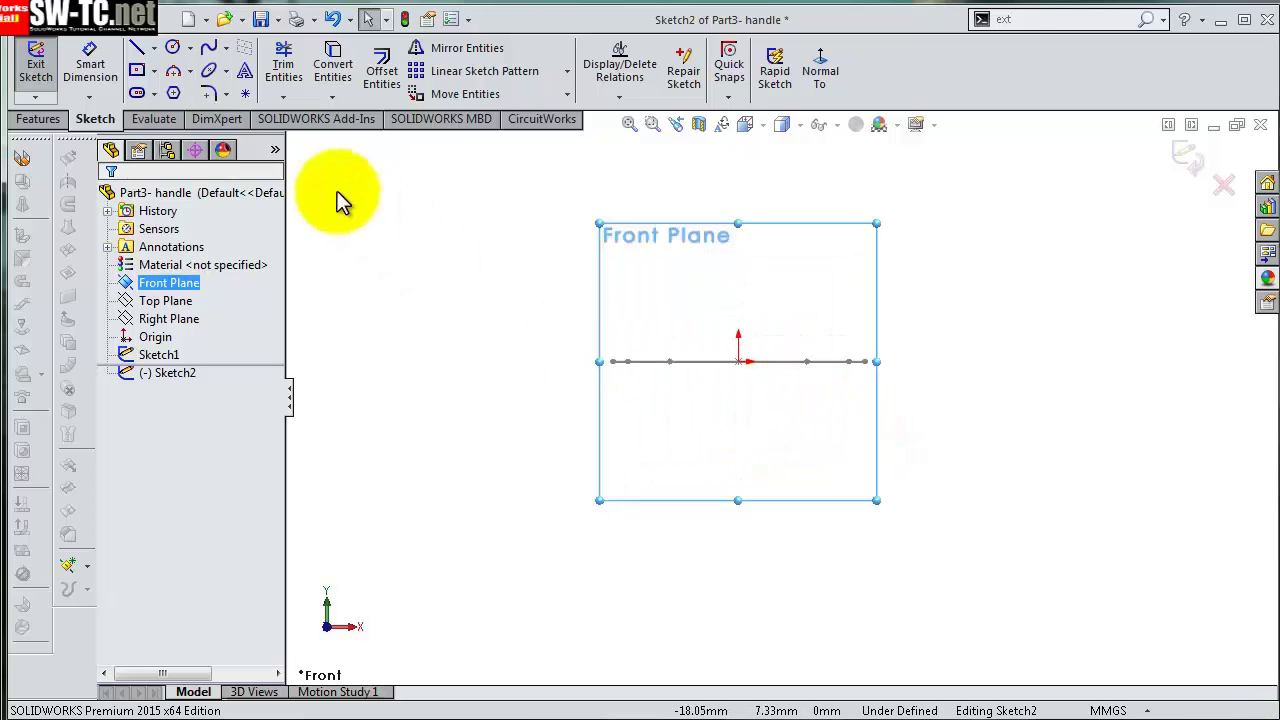
# - Draw a slanted centerline from the origin down to the lower left
pyautogui.click(154, 49)
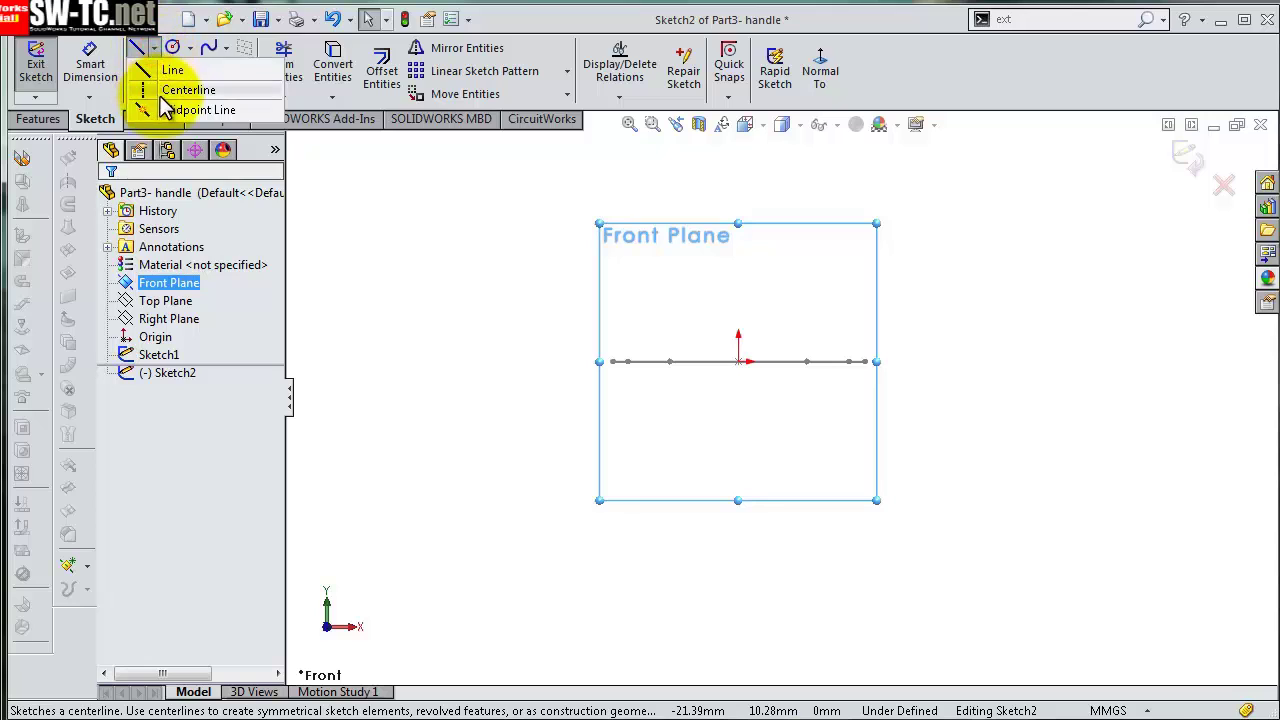
pyautogui.click(175, 86)
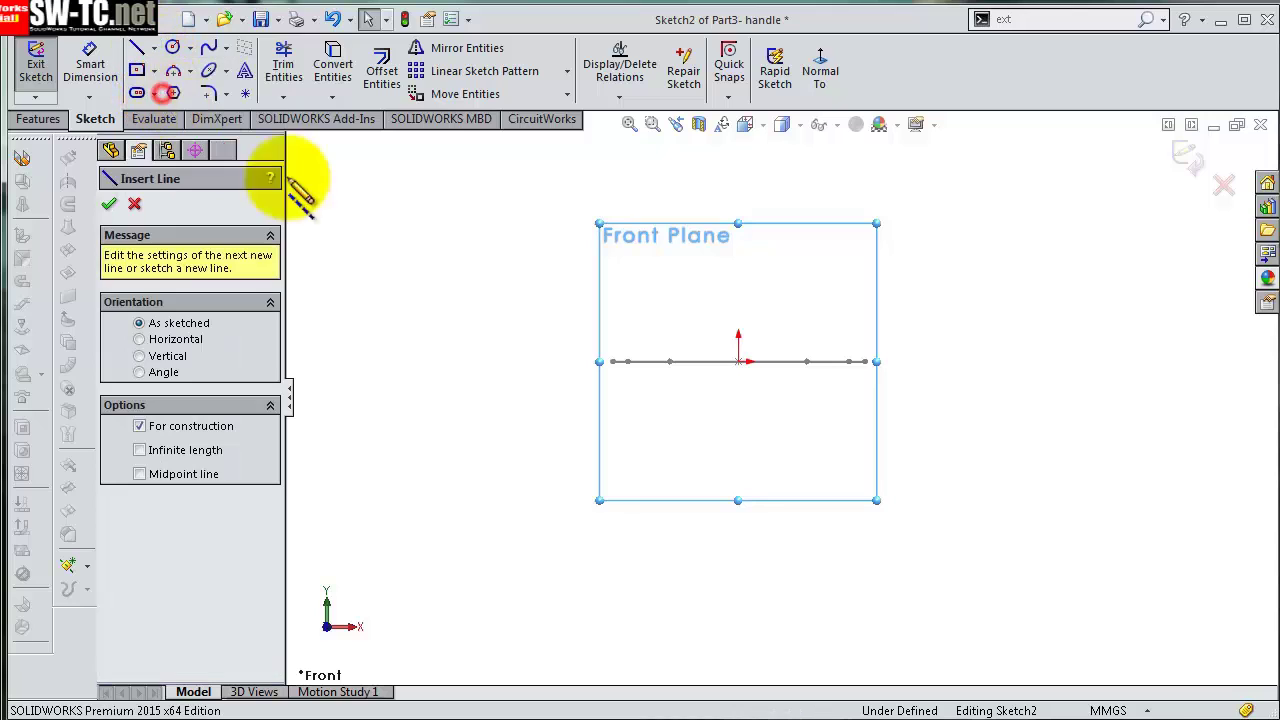
pyautogui.click(738, 362)
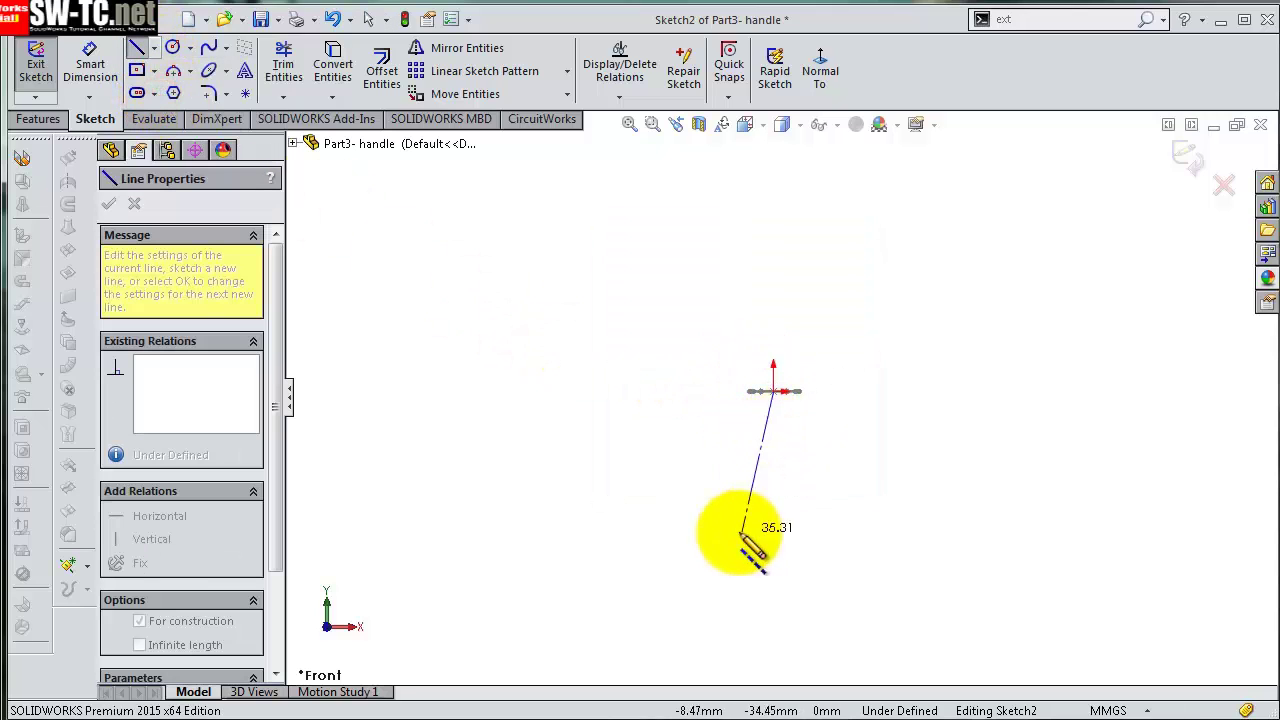
pyautogui.click(687, 577)
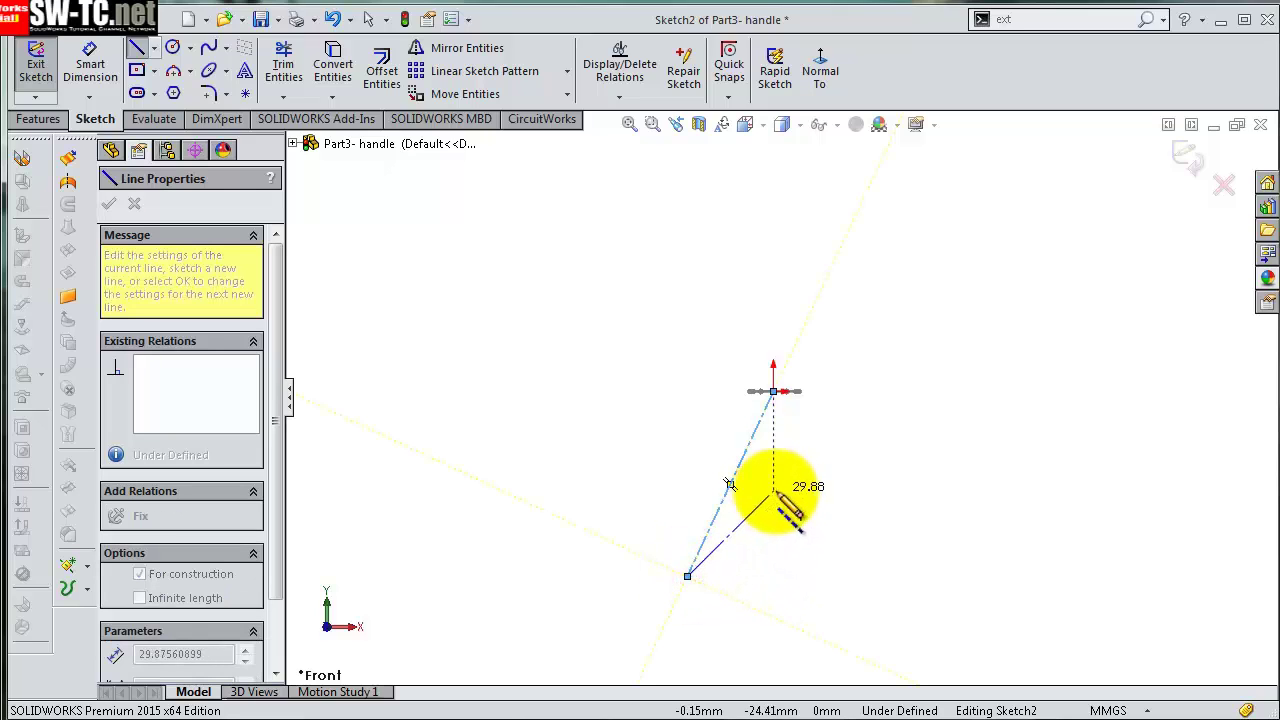
pyautogui.click(773, 390)
pyautogui.press('Escape')
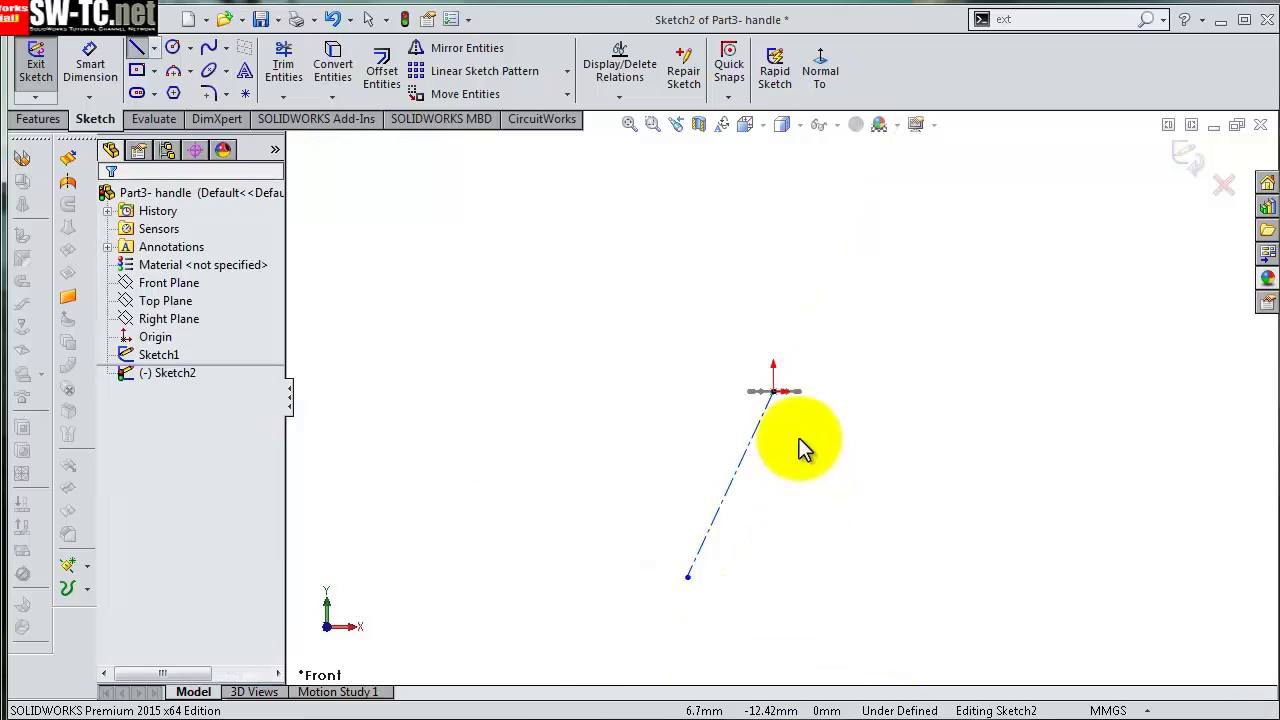
pyautogui.scroll(-4, 780, 420)
pyautogui.scroll(2, 719, 466)
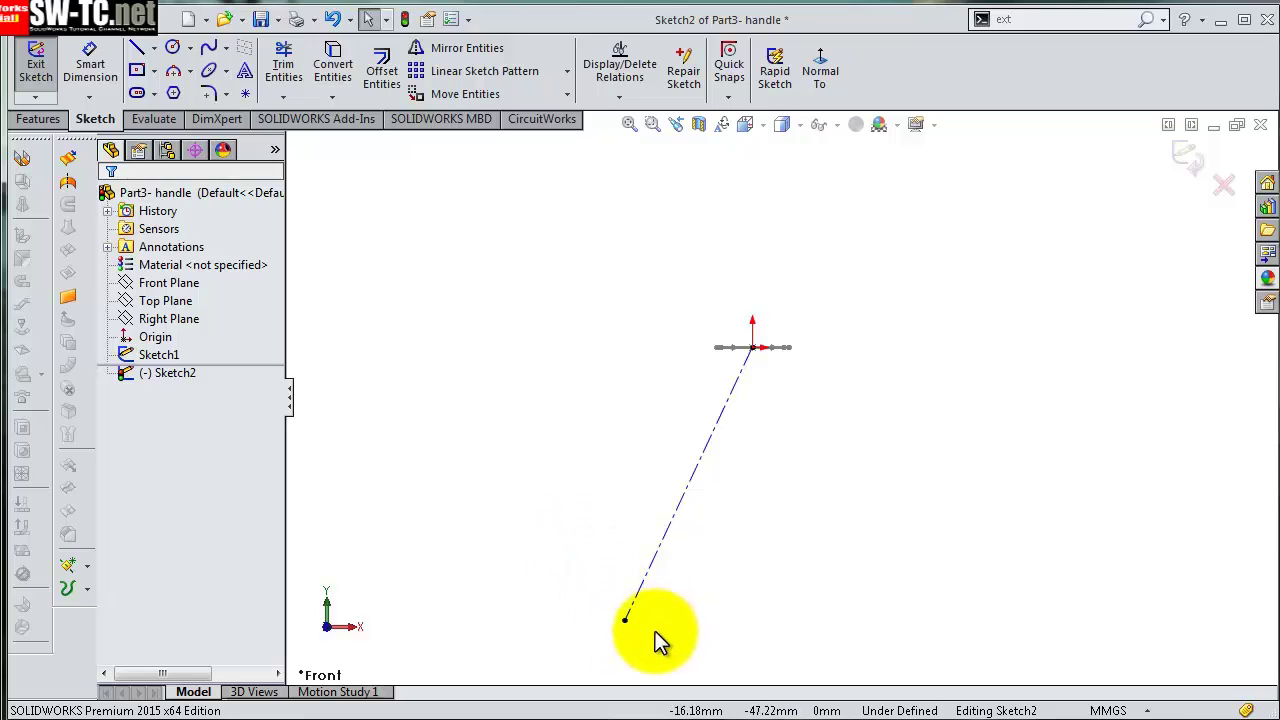
# - Add a short line at the centerline's lower end
pyautogui.press('s')
pyautogui.click(700, 615)
pyautogui.click(718, 655)
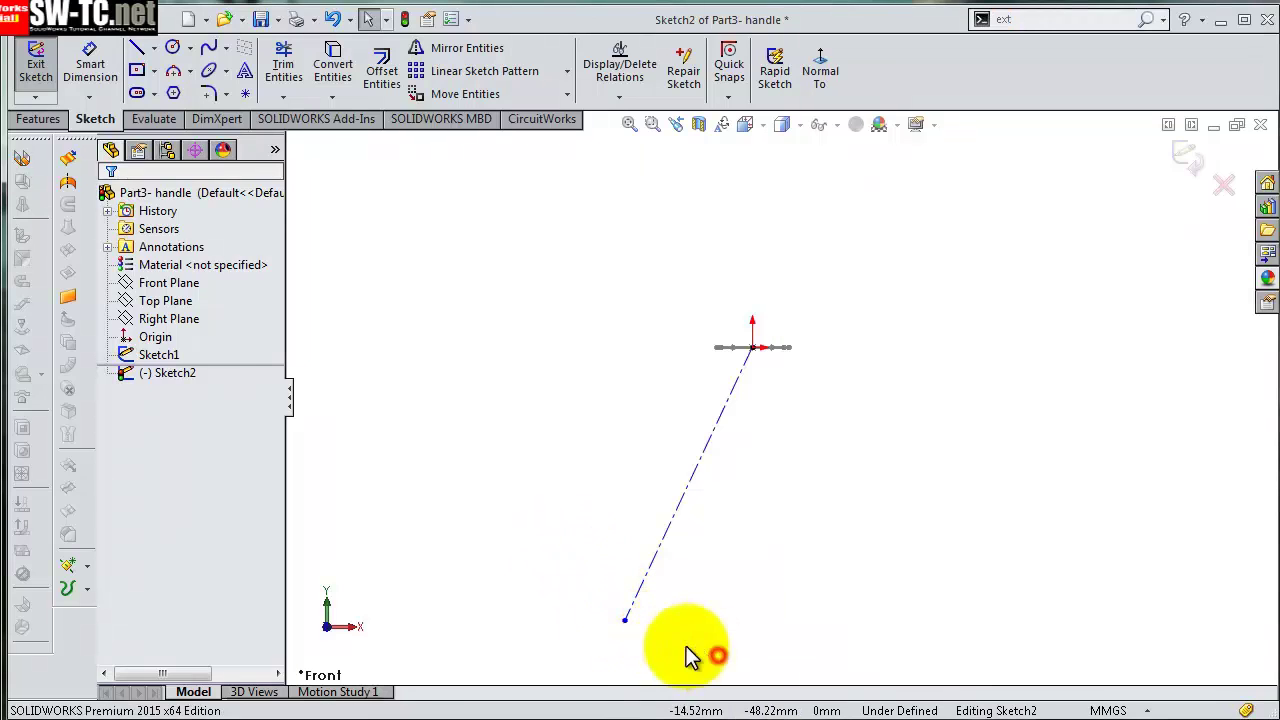
pyautogui.click(626, 621)
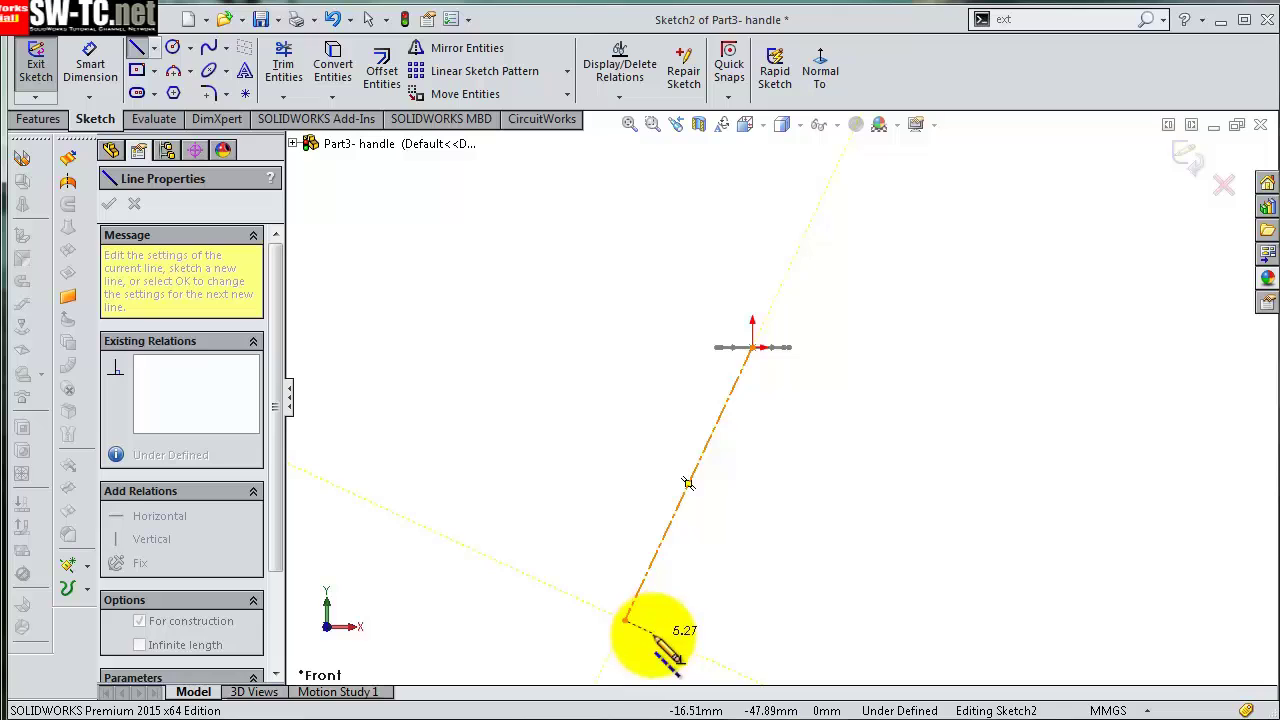
pyautogui.click(656, 636)
pyautogui.press('Escape')
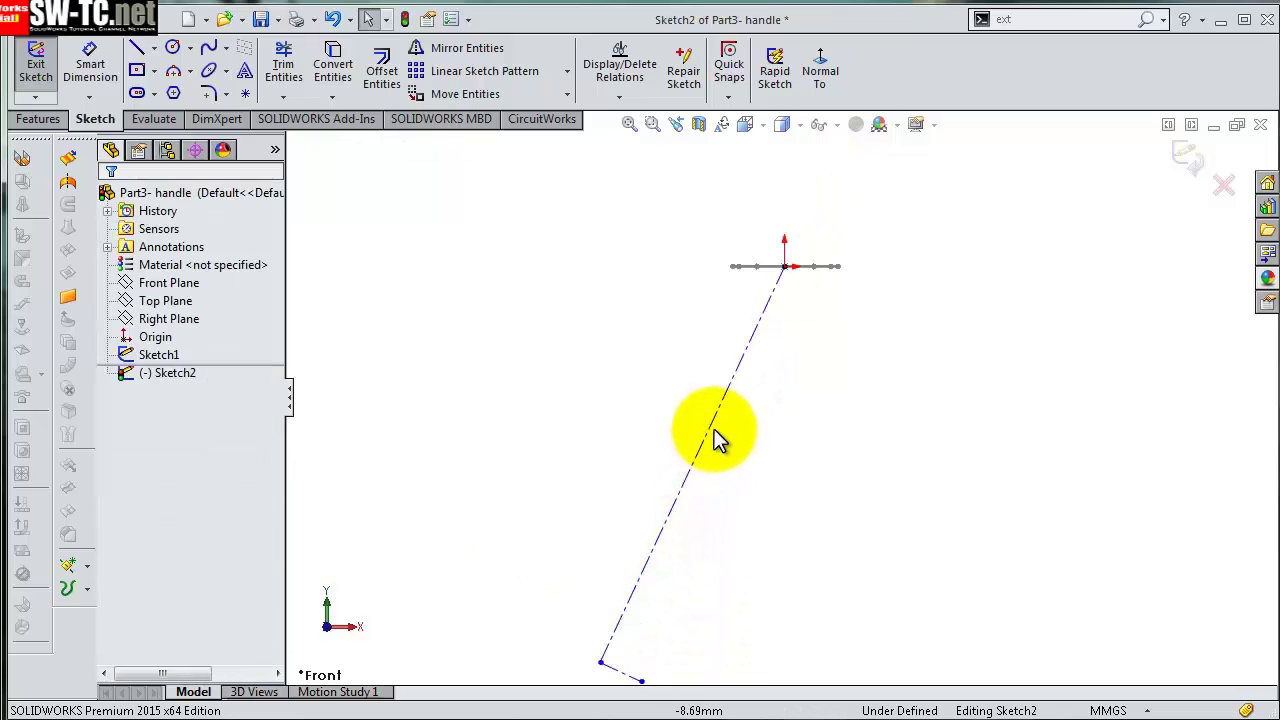
pyautogui.rightClick(762, 395)
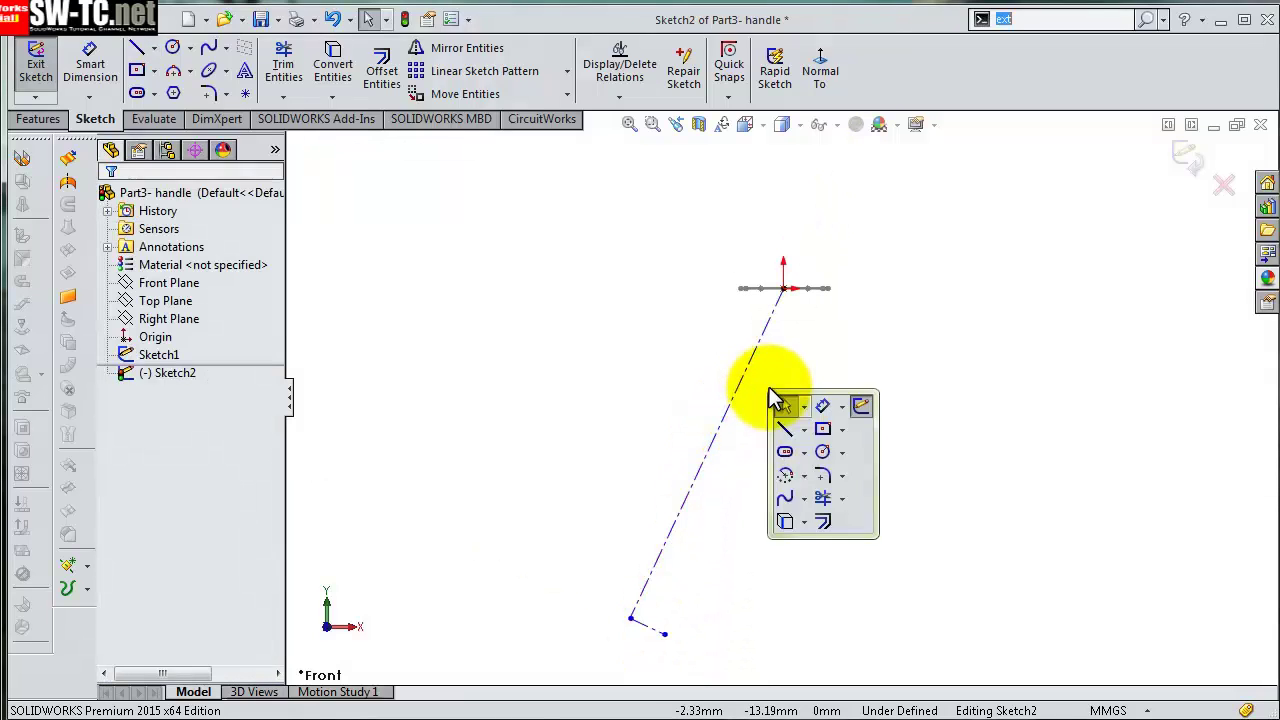
pyautogui.click(818, 403)
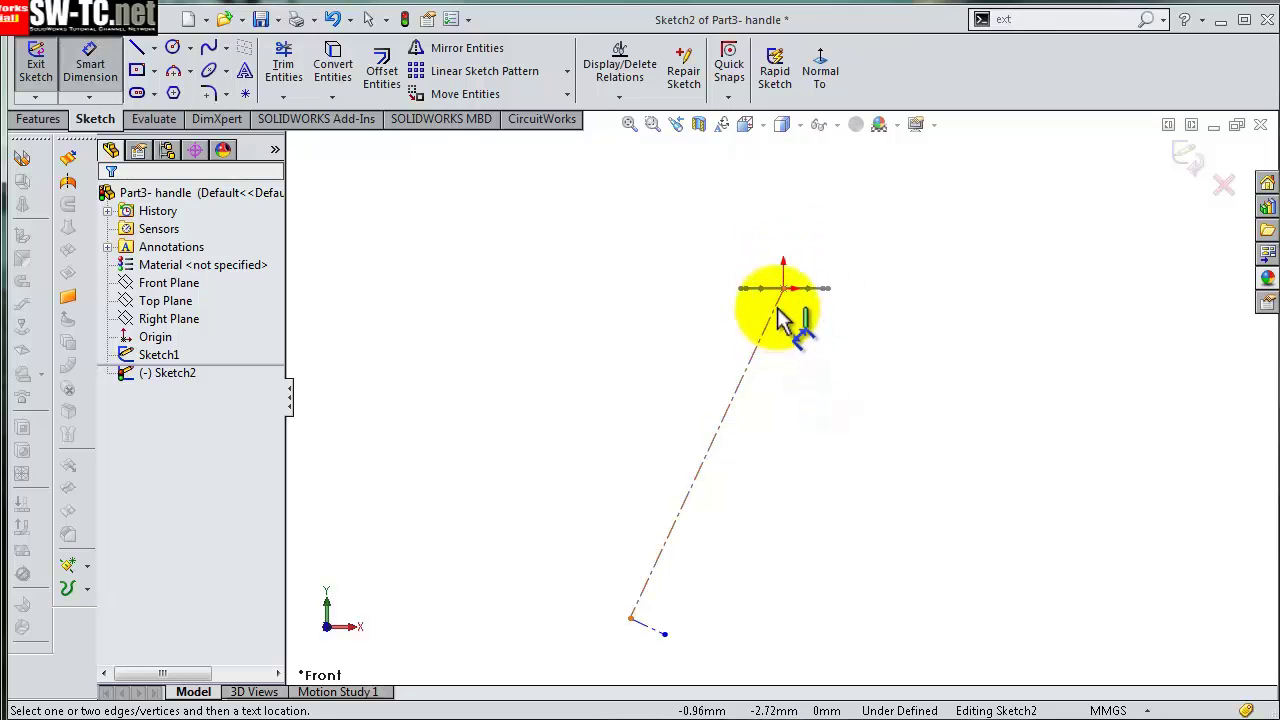
# - Dimension the centerline's angle at 114.77°
pyautogui.click(774, 308)
pyautogui.click(817, 296)
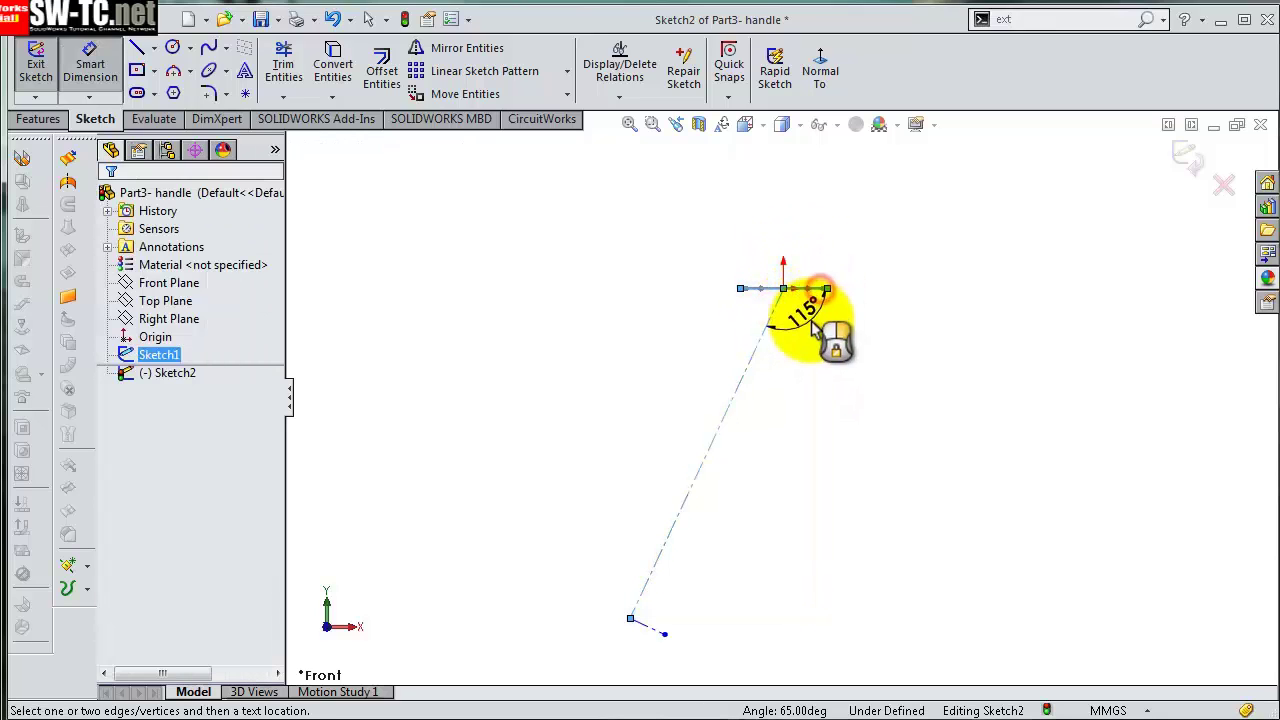
pyautogui.click(820, 330)
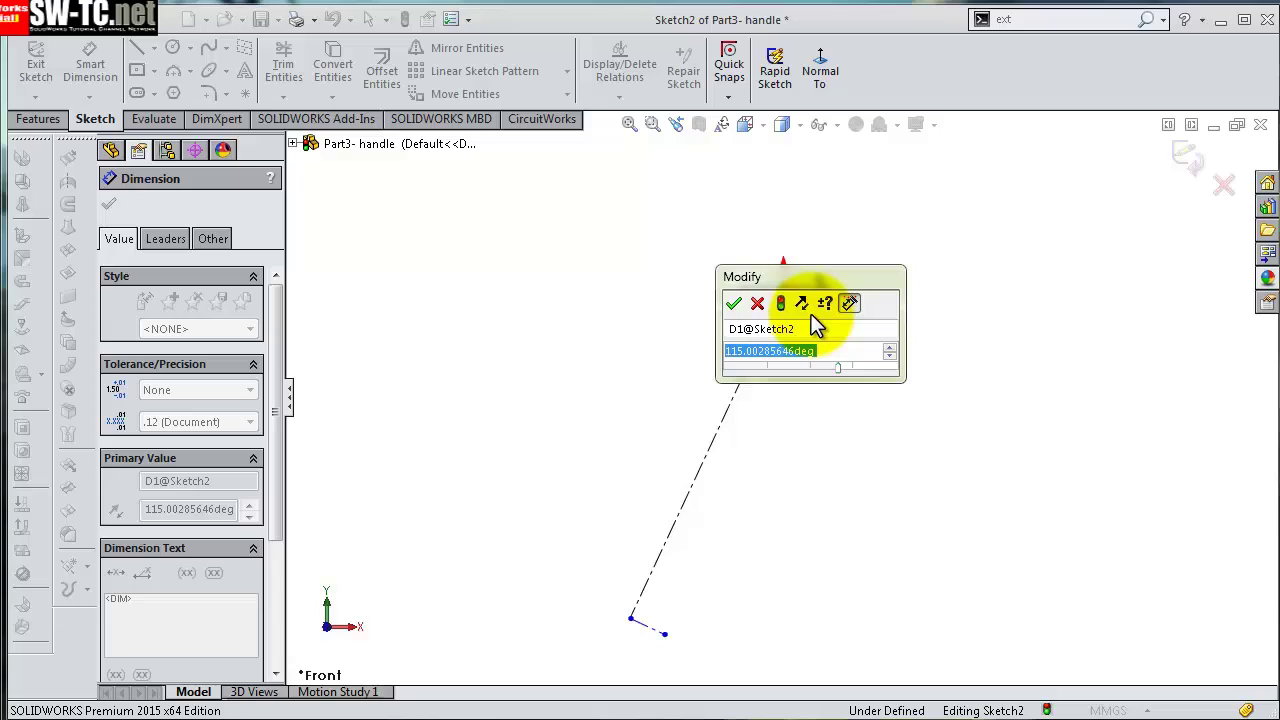
pyautogui.write('114,77')
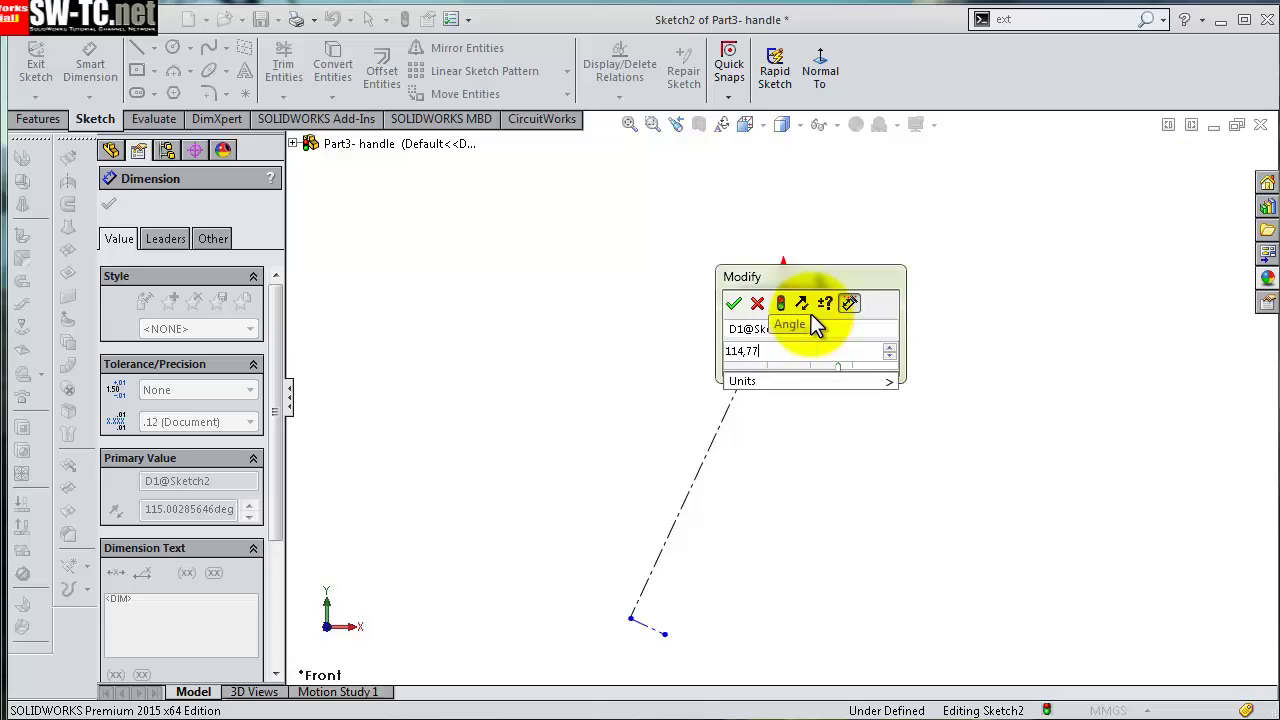
pyautogui.press('Return')
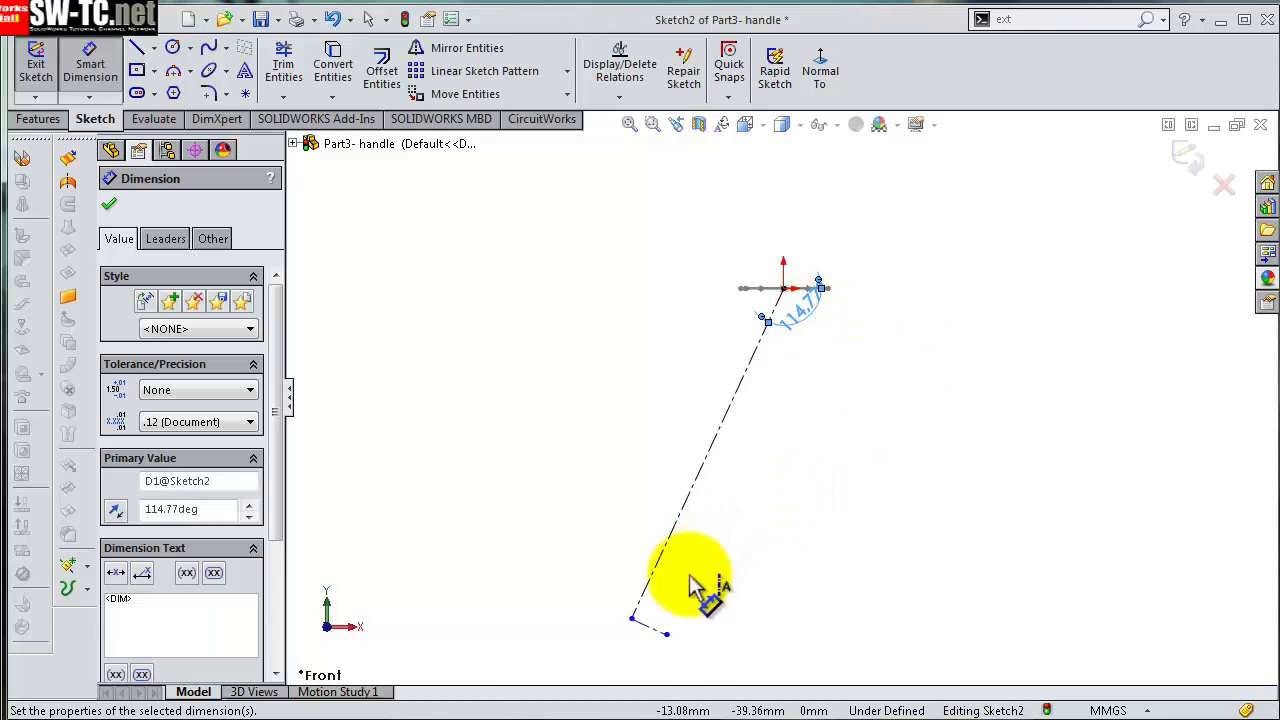
pyautogui.scroll(1, 770, 535)
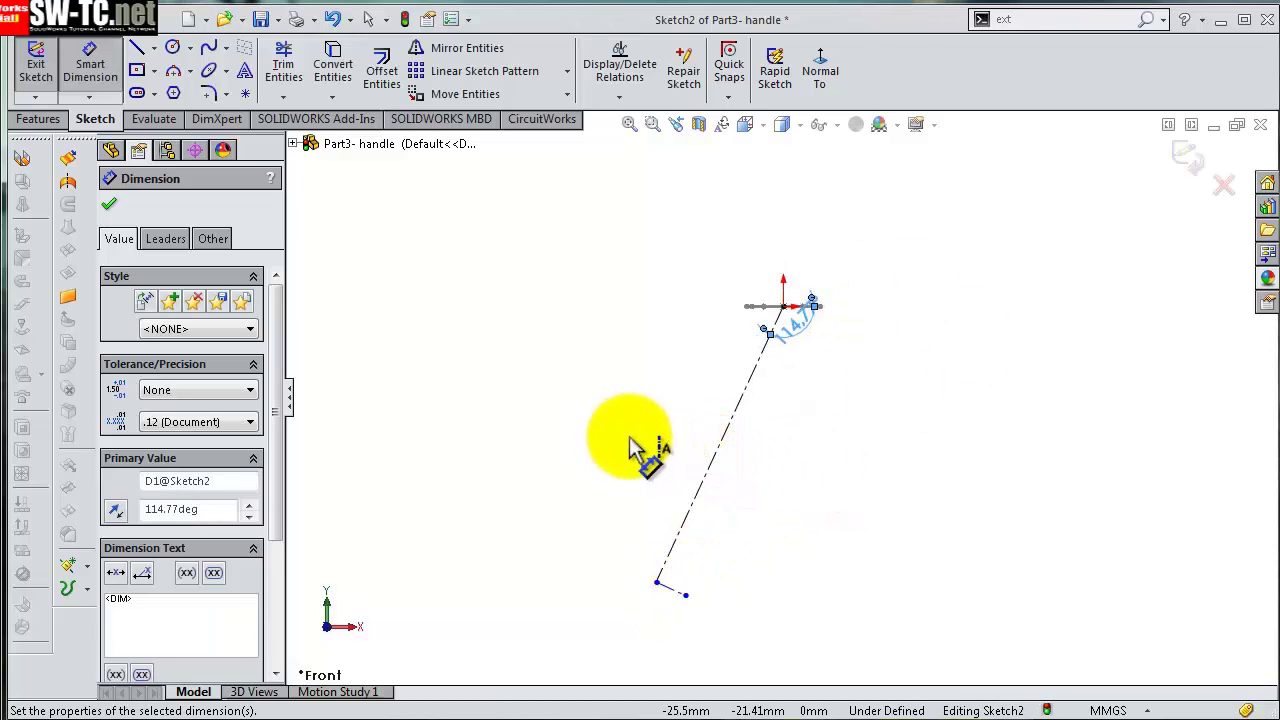
pyautogui.click(789, 442)
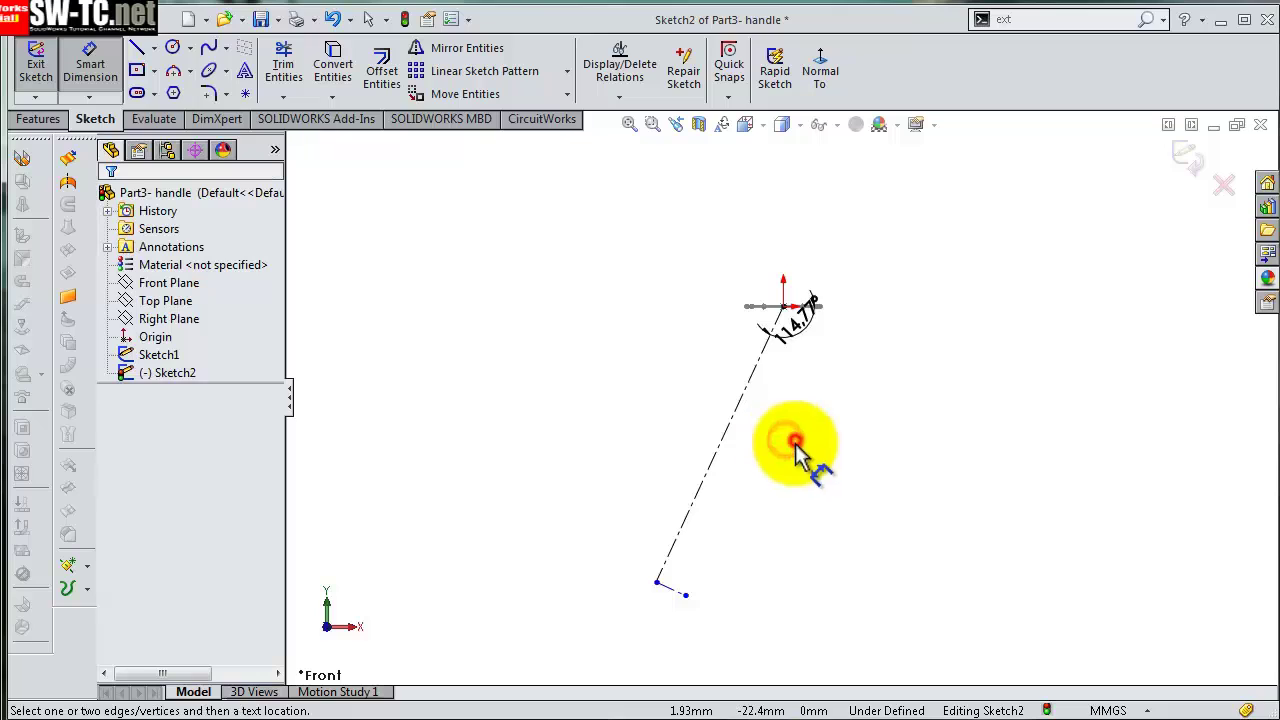
pyautogui.scroll(-2, 776, 510)
pyautogui.scroll(1, 757, 571)
pyautogui.scroll(-1, 729, 600)
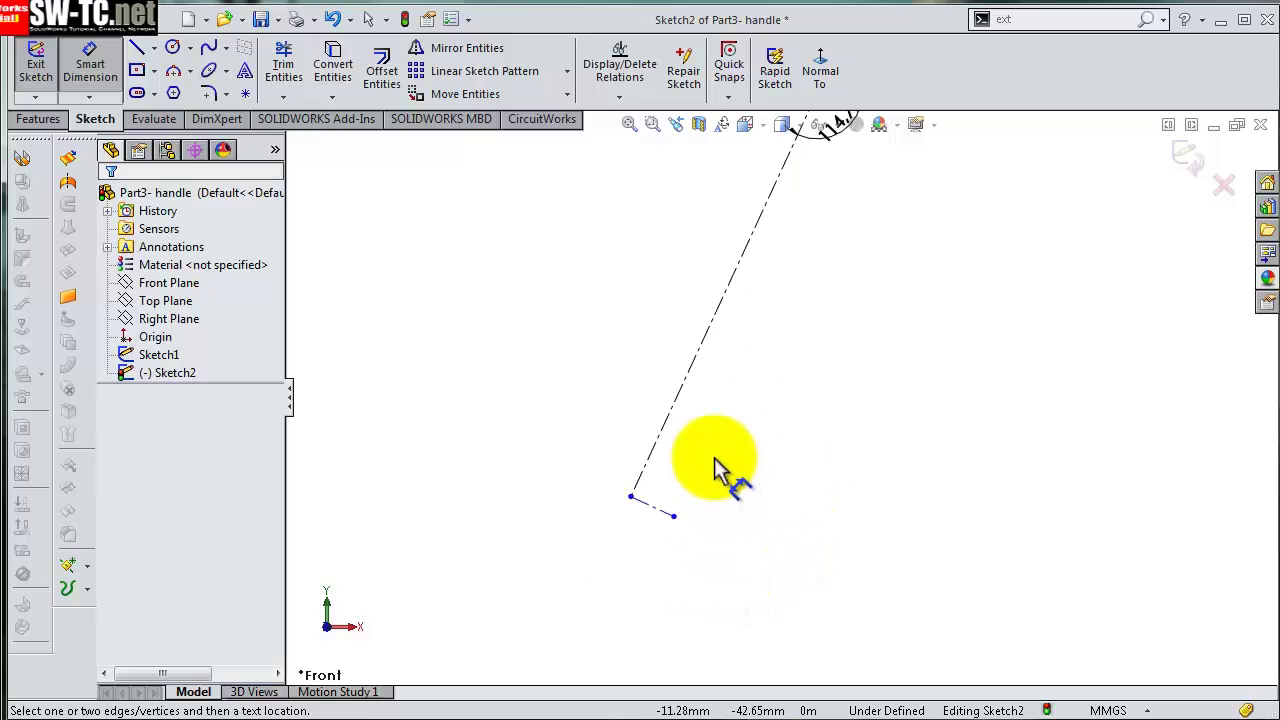
# - Set the centerline length to 115 mm
pyautogui.click(710, 328)
pyautogui.click(738, 385)
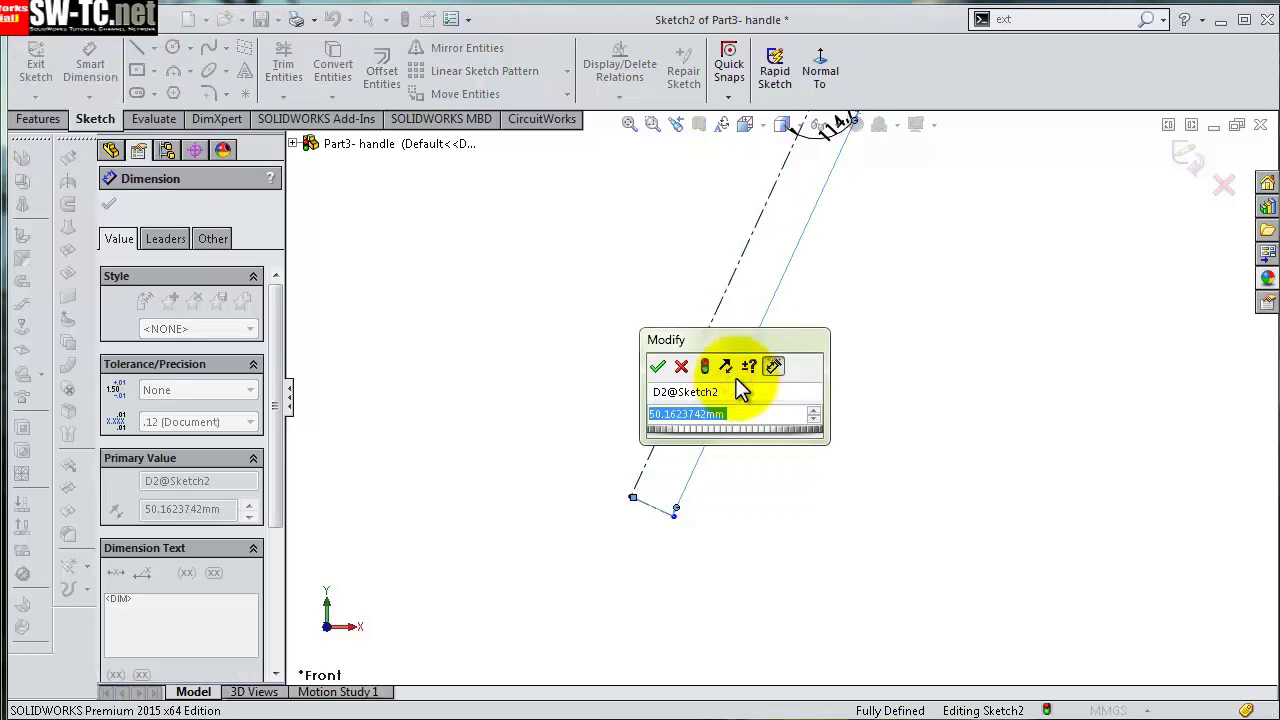
pyautogui.write('115')
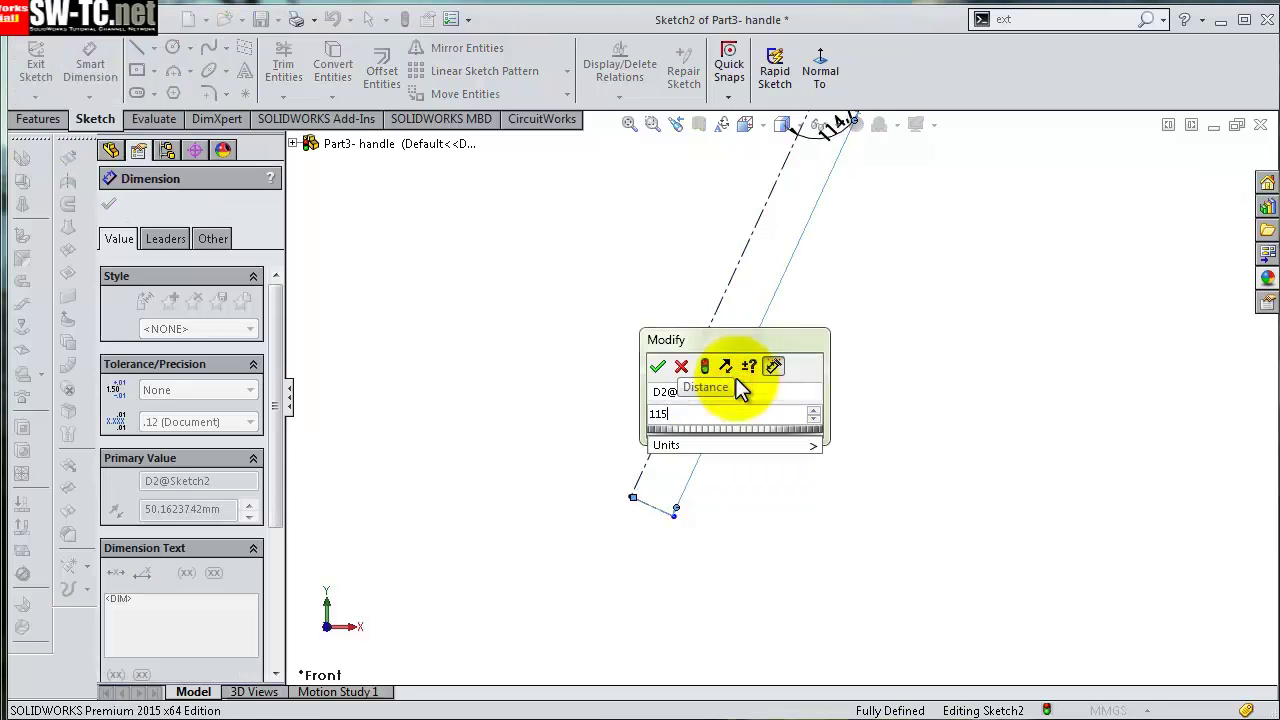
pyautogui.press('Return')
pyautogui.scroll(5, 718, 378)
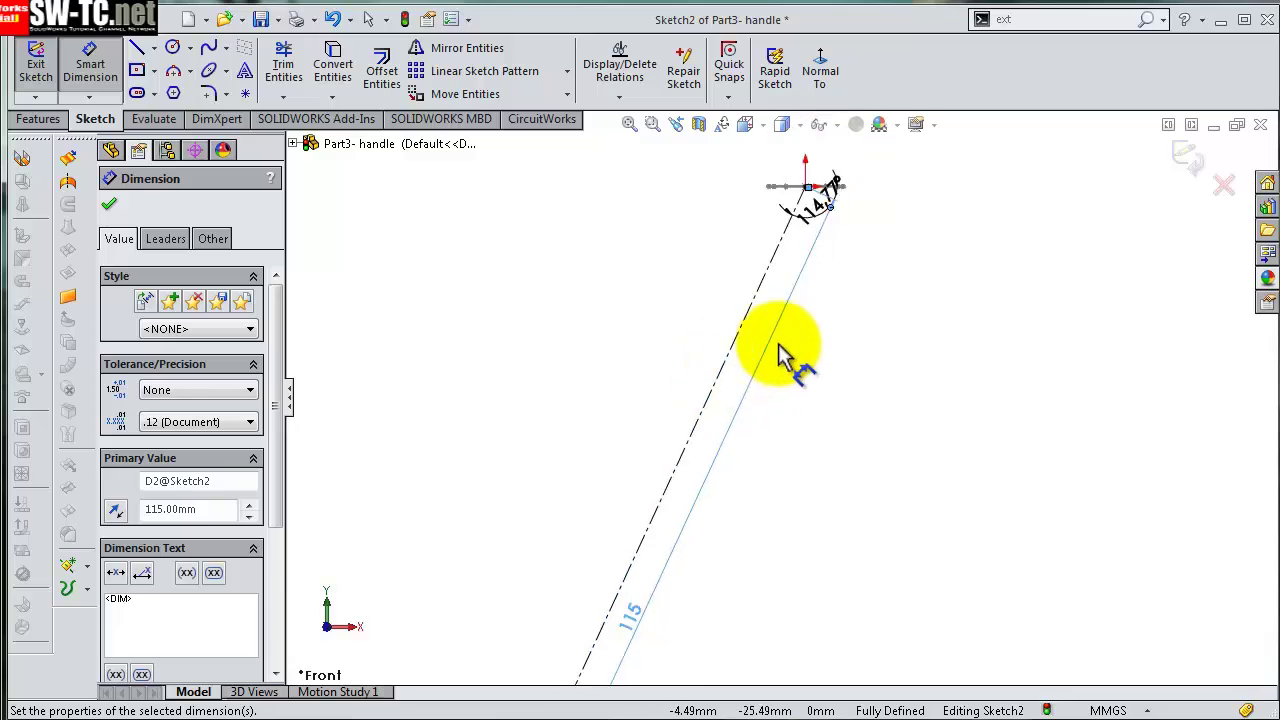
pyautogui.scroll(-1, 690, 570)
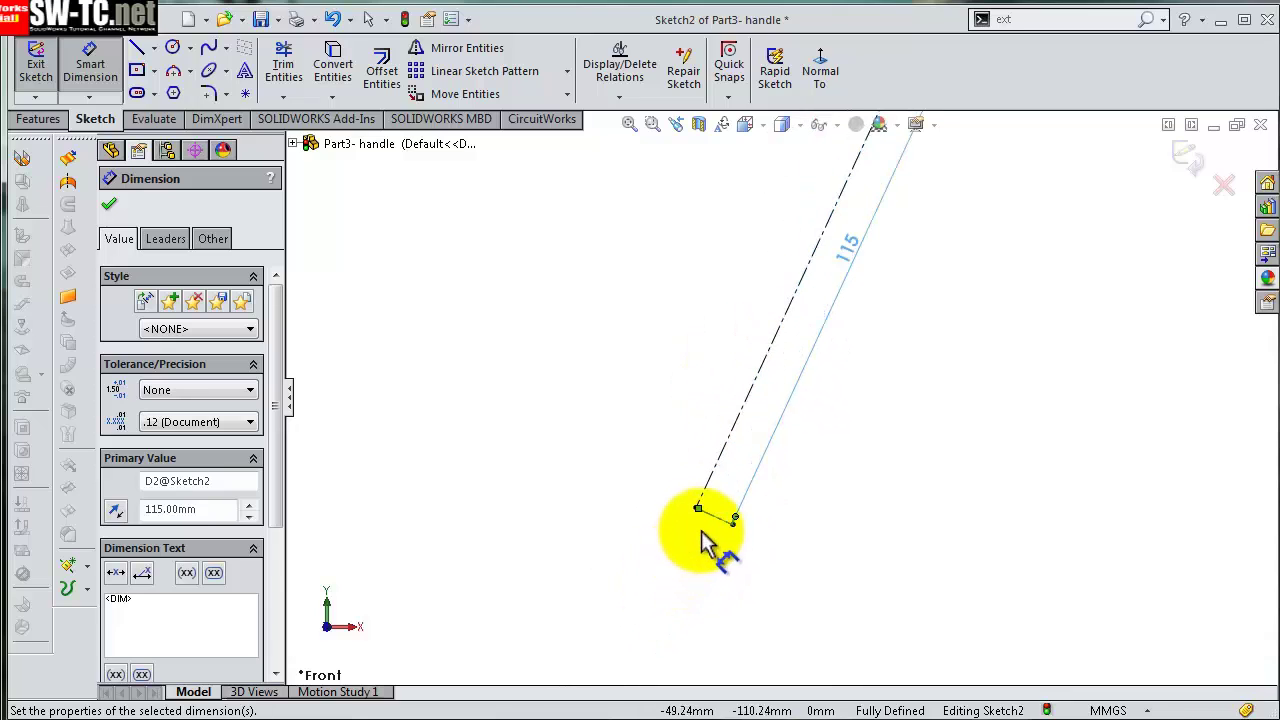
pyautogui.scroll(-3, 730, 520)
# - Dimension the short end line at 10 mm
pyautogui.click(770, 442)
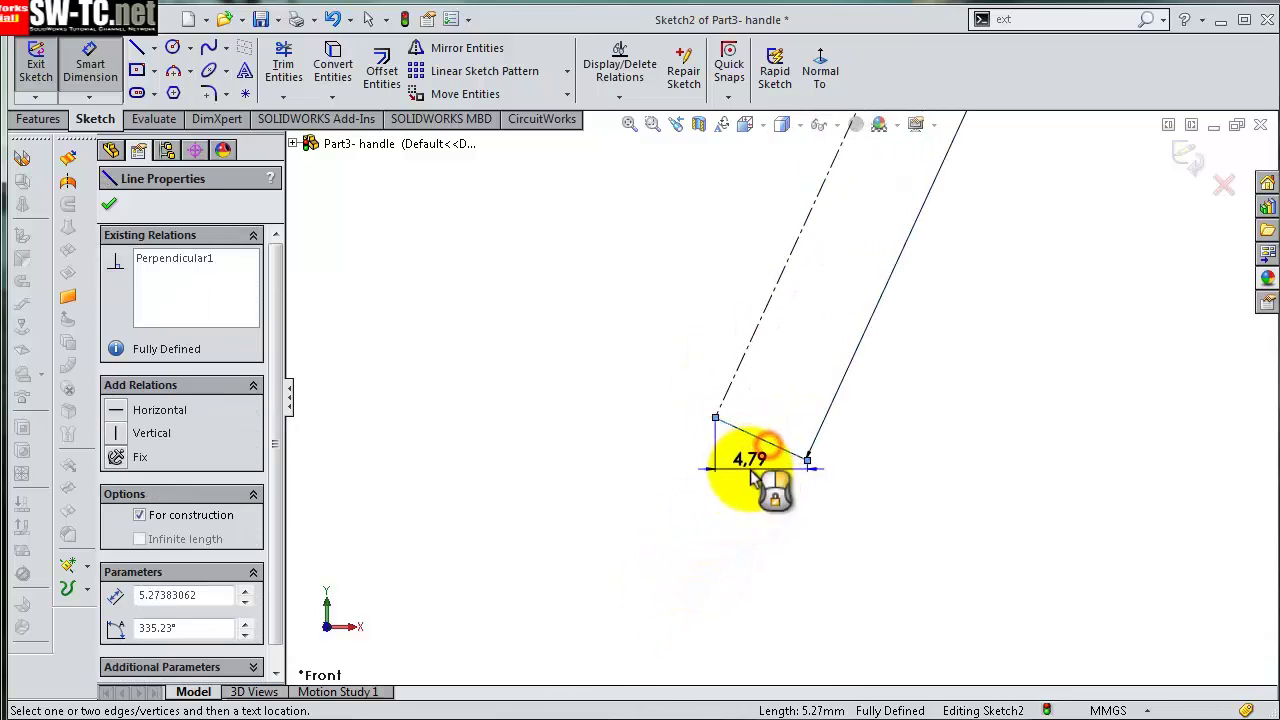
pyautogui.click(726, 448)
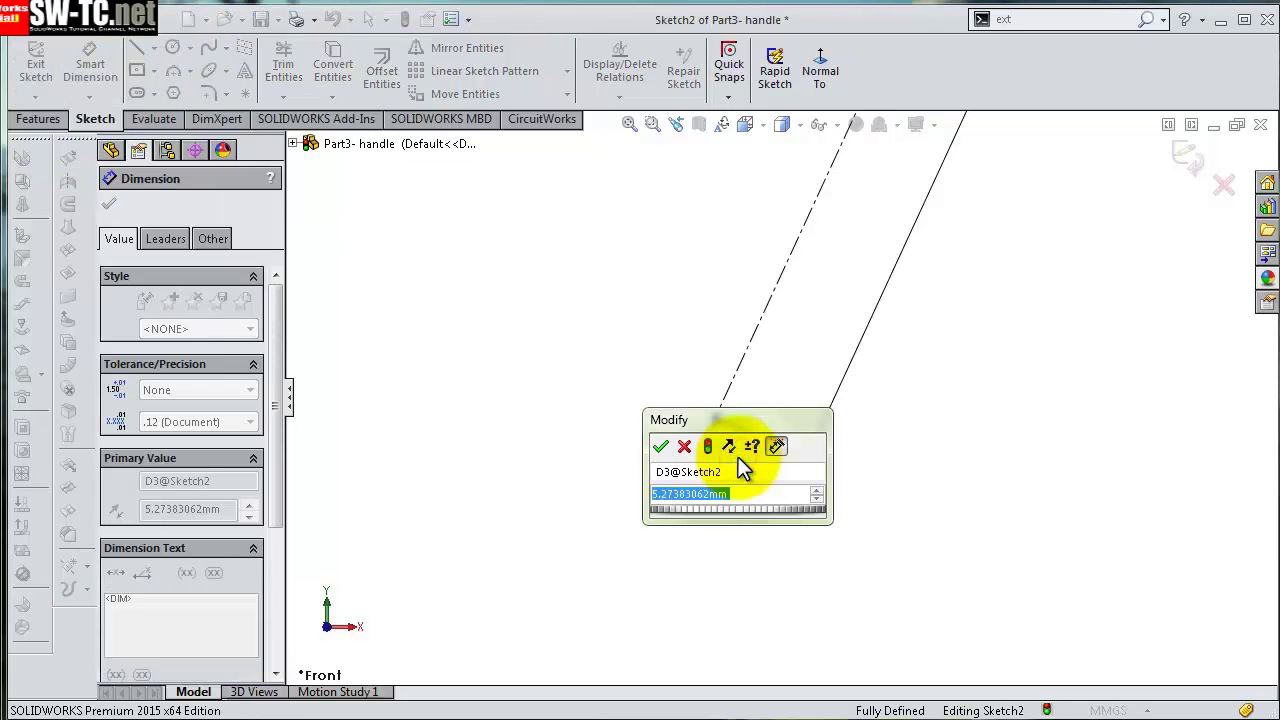
pyautogui.write('10')
pyautogui.press('Return')
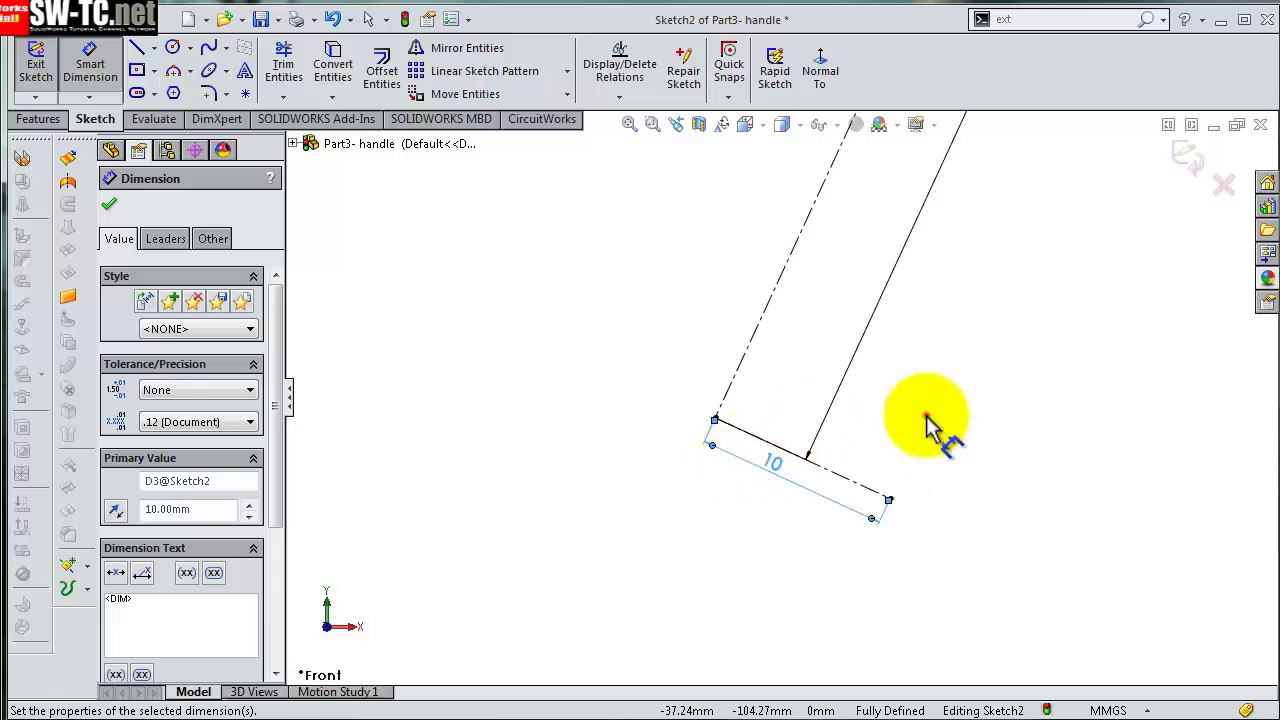
pyautogui.click(929, 423)
pyautogui.click(848, 340)
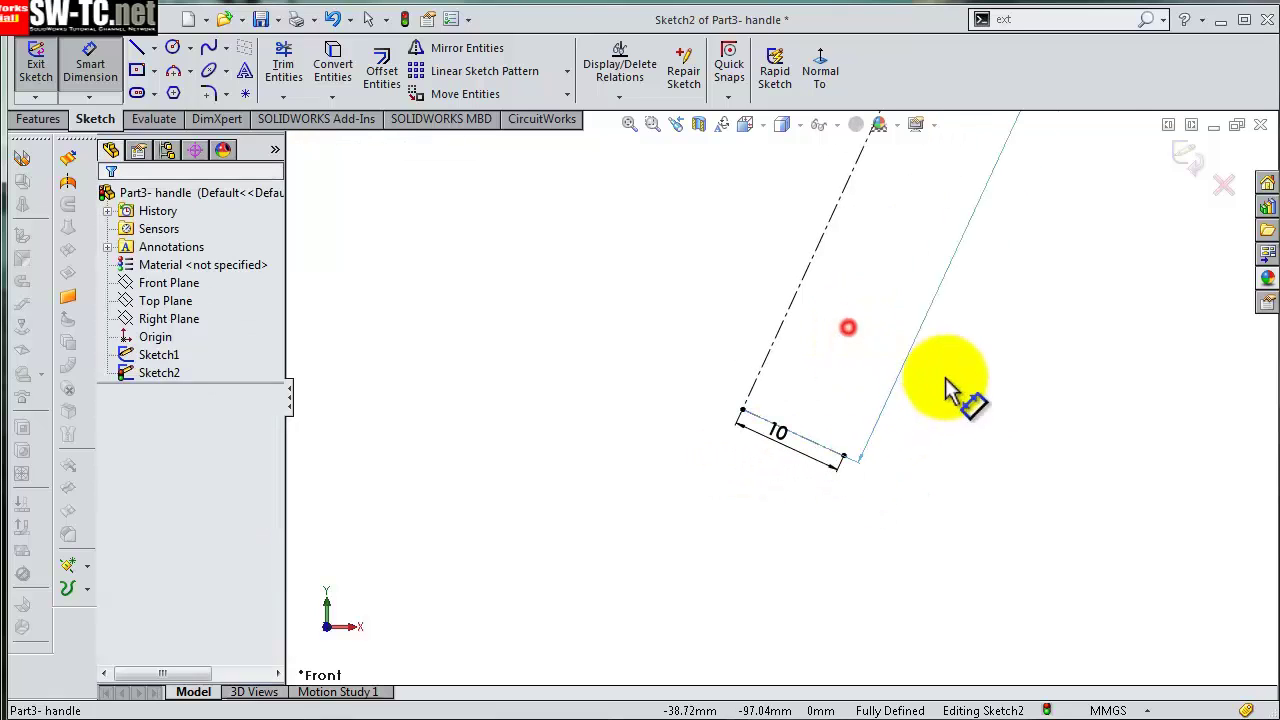
pyautogui.click(900, 300)
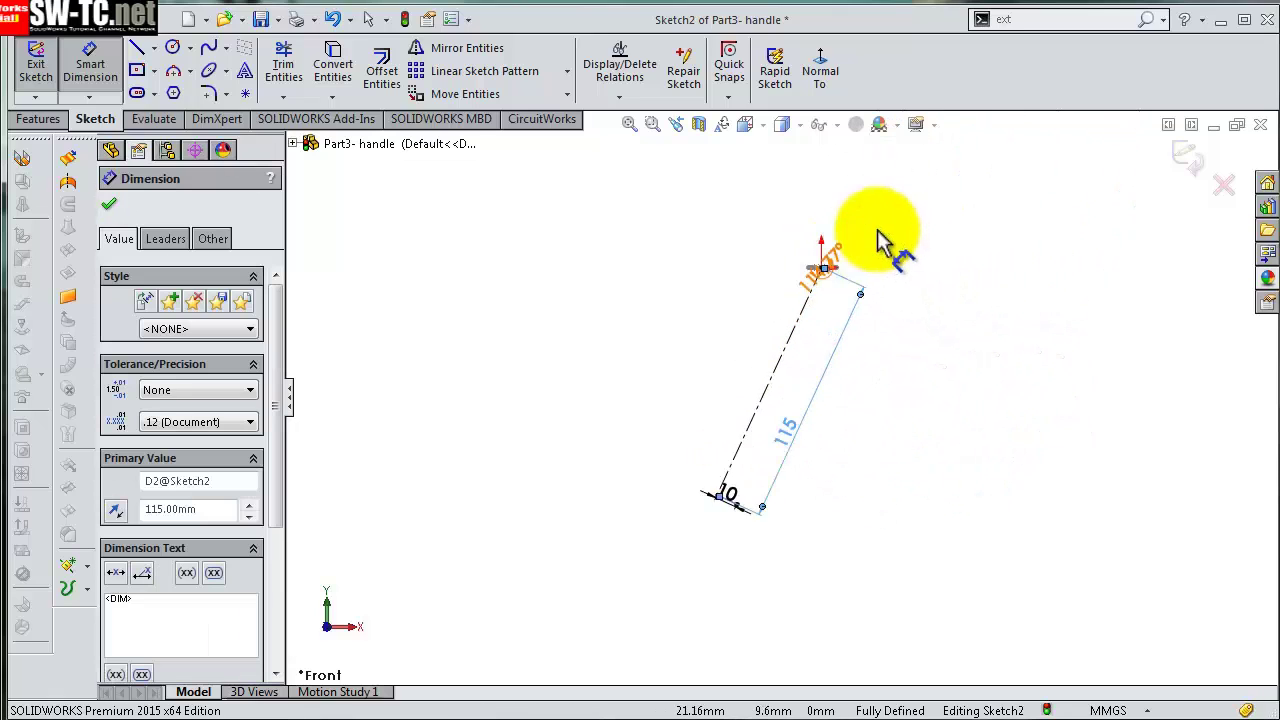
pyautogui.scroll(-5, 850, 270)
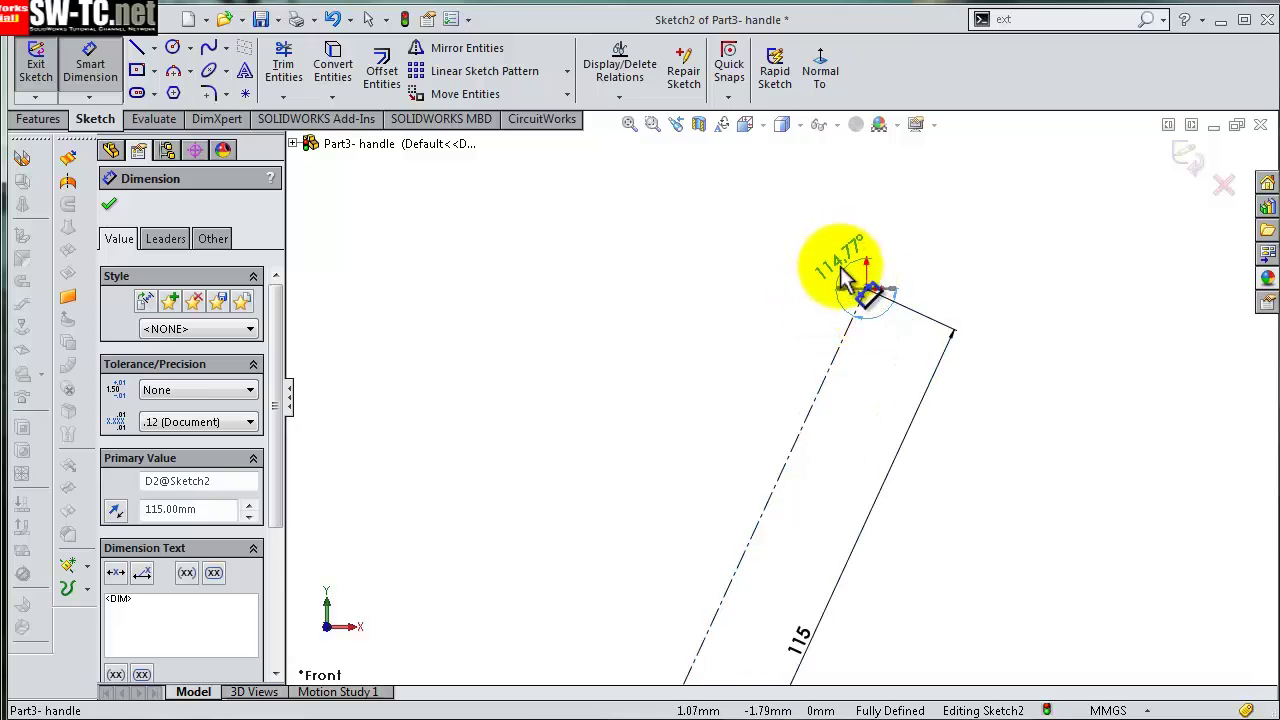
pyautogui.click(893, 275)
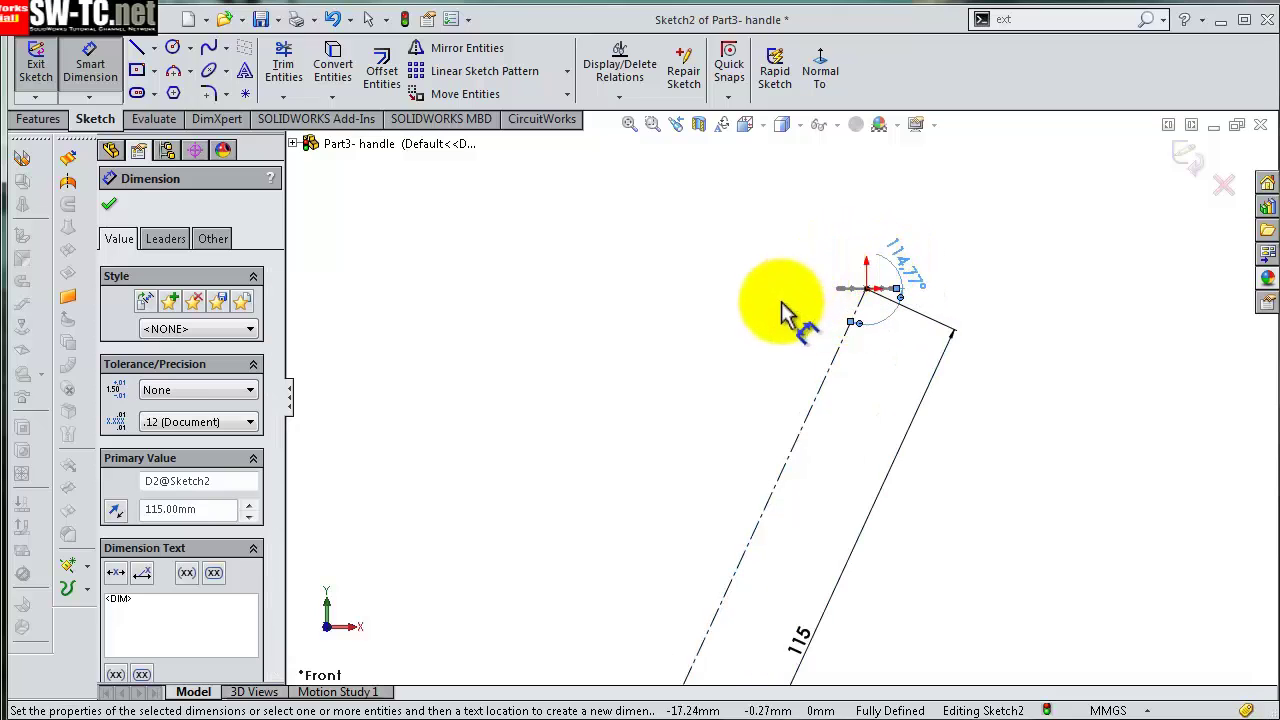
pyautogui.click(208, 47)
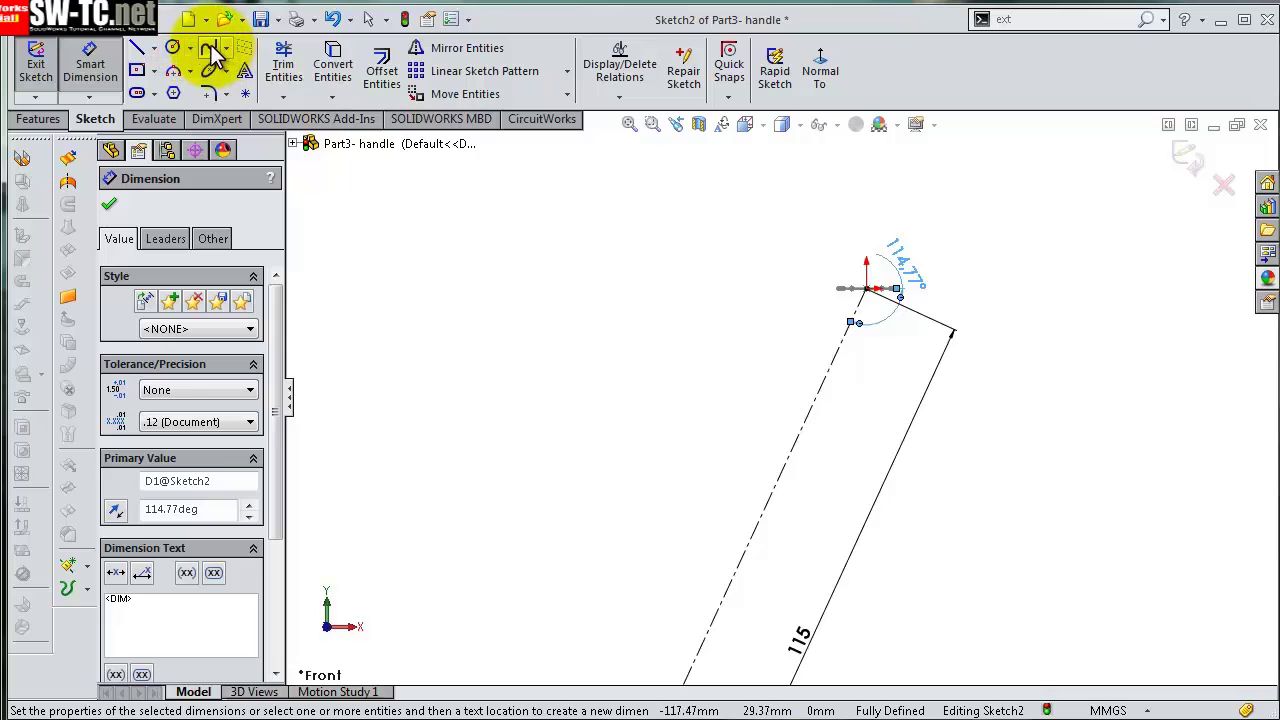
# - Draw a spline from the centerline's top endpoint to the 10 mm line's outer end
pyautogui.click(866, 289)
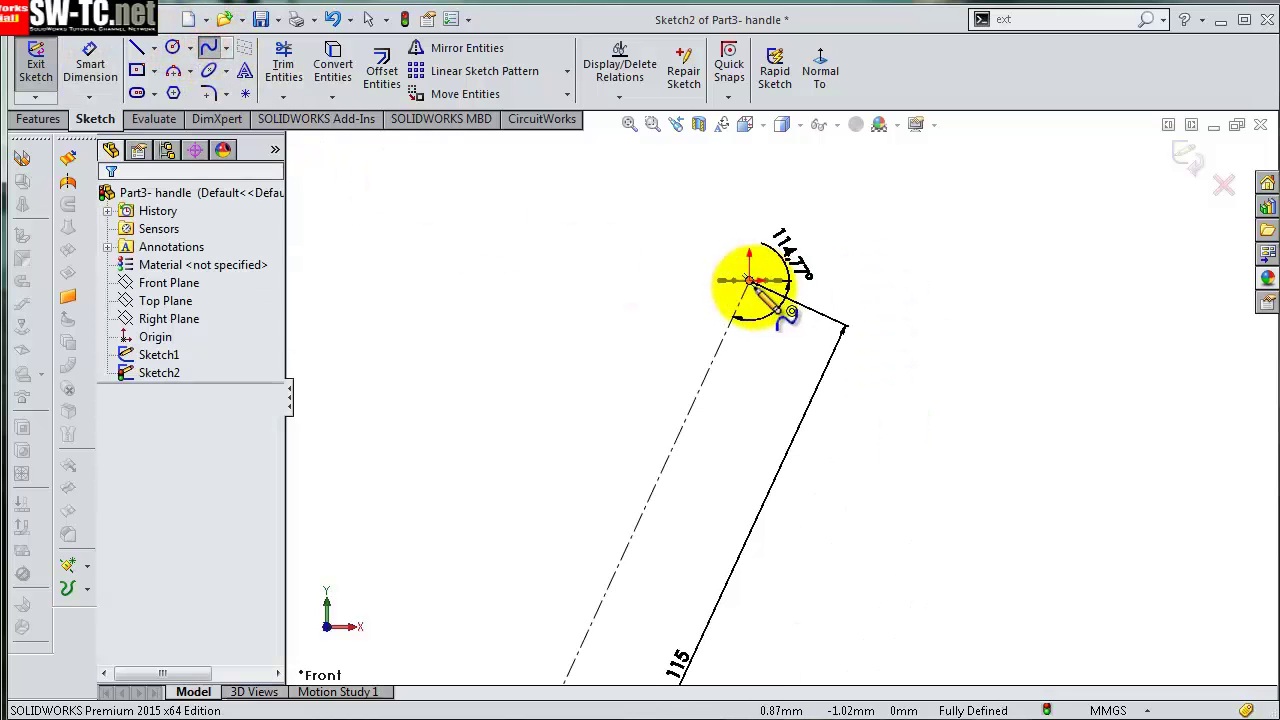
pyautogui.click(750, 280)
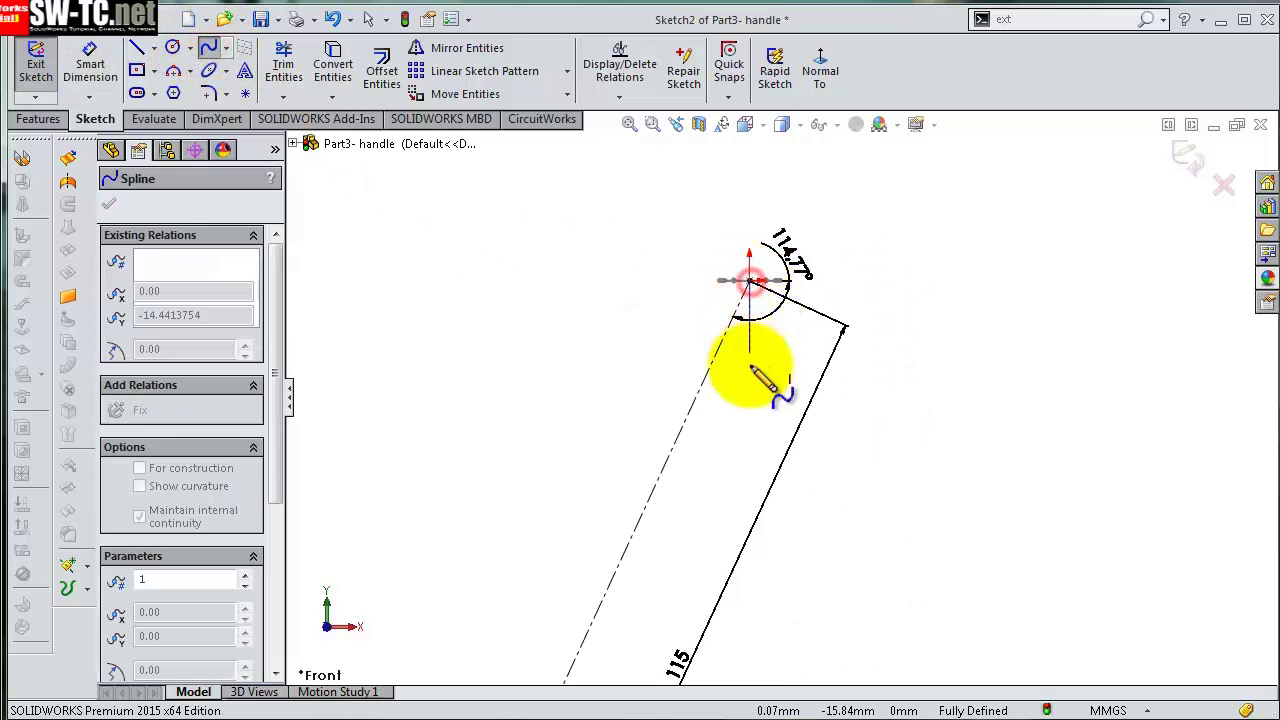
pyautogui.scroll(2, 697, 580)
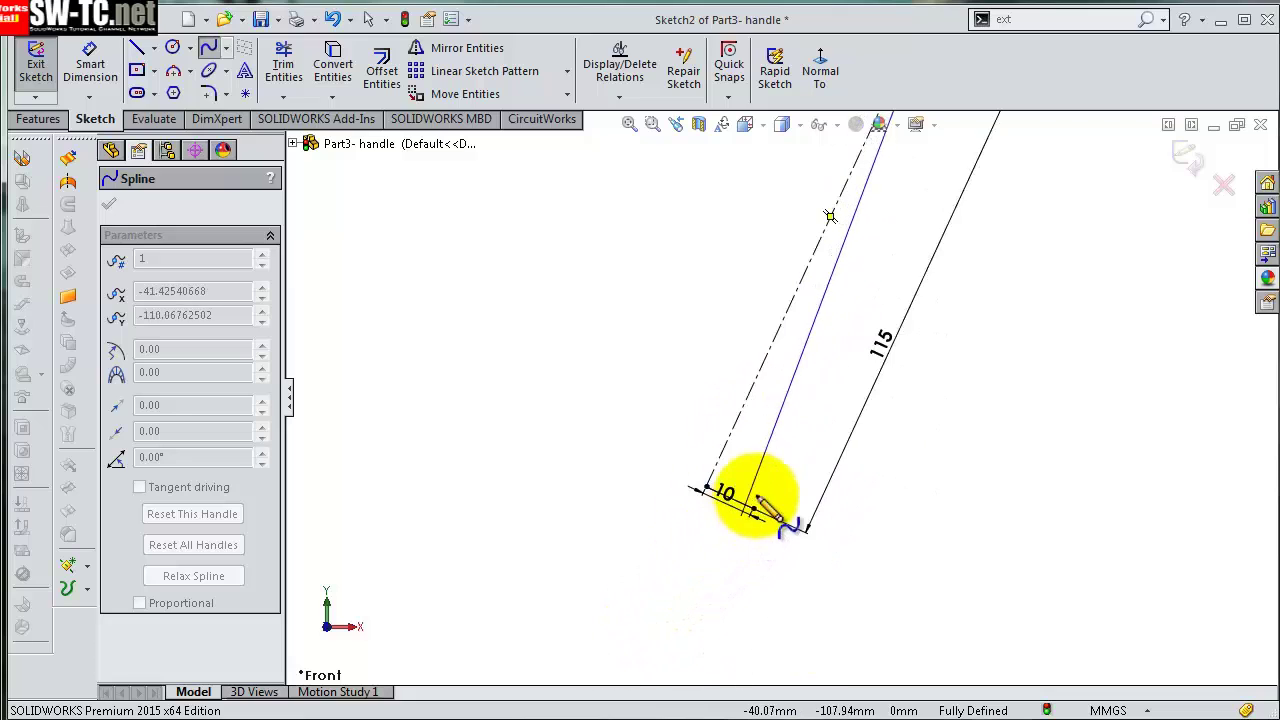
pyautogui.scroll(2, 743, 500)
pyautogui.scroll(2, 766, 480)
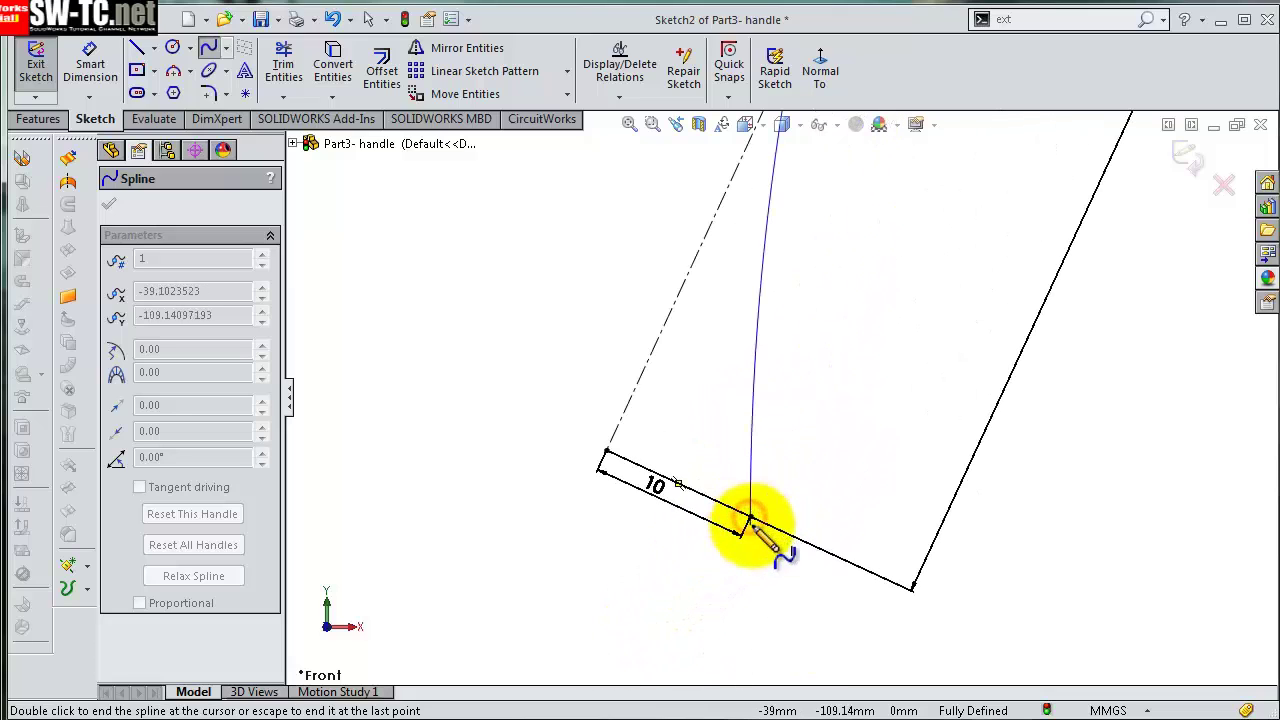
pyautogui.doubleClick(749, 518)
pyautogui.rightClick(750, 519)
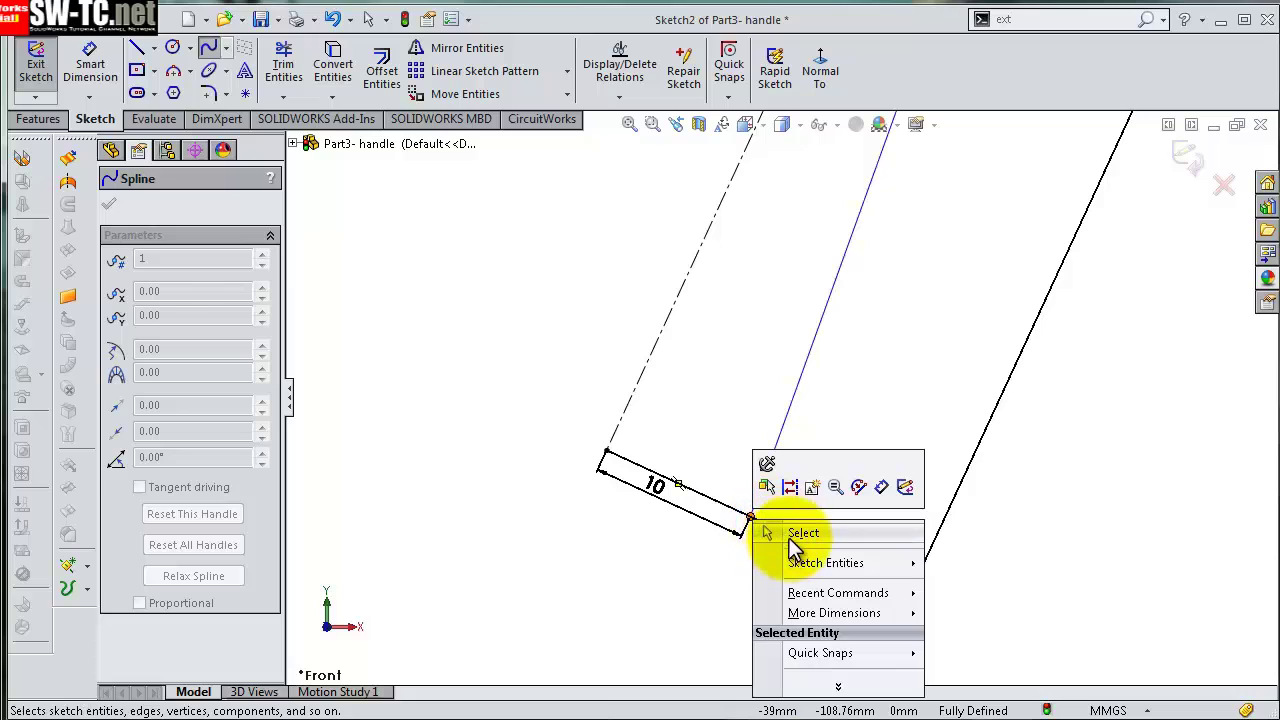
pyautogui.click(800, 530)
pyautogui.scroll(-2, 805, 470)
pyautogui.scroll(-2, 810, 420)
pyautogui.scroll(5, 839, 265)
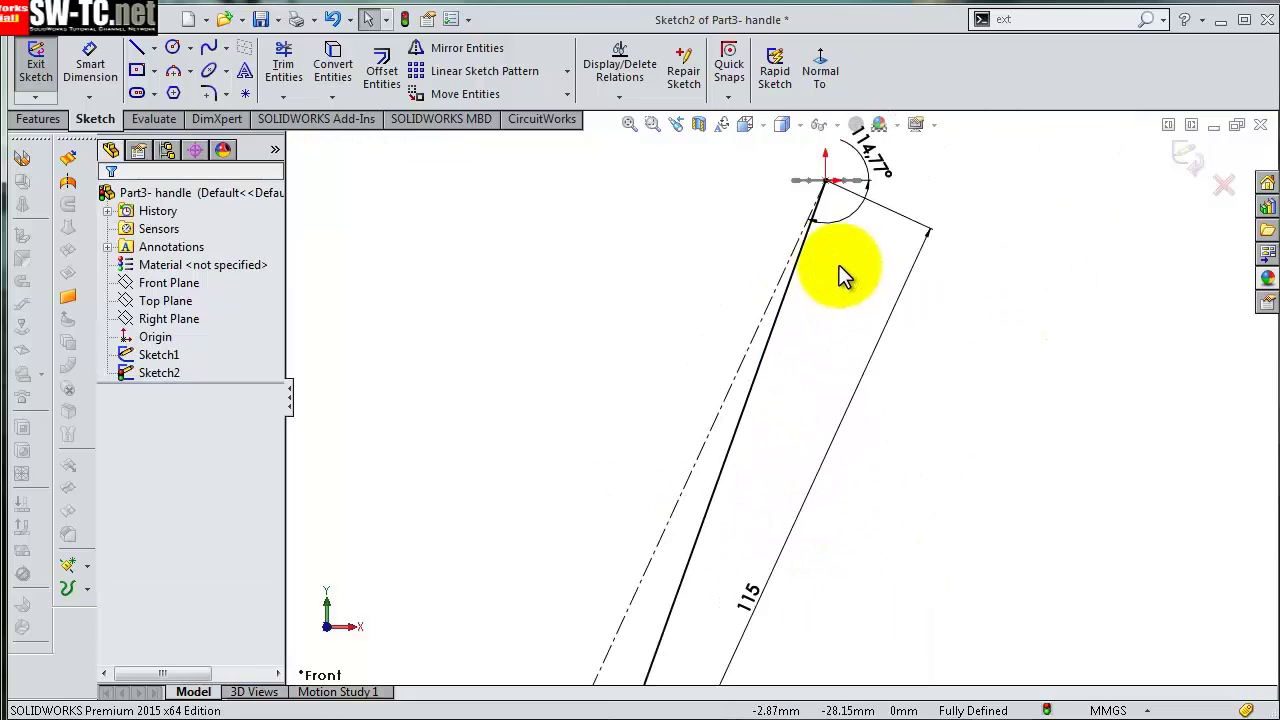
pyautogui.click(779, 257)
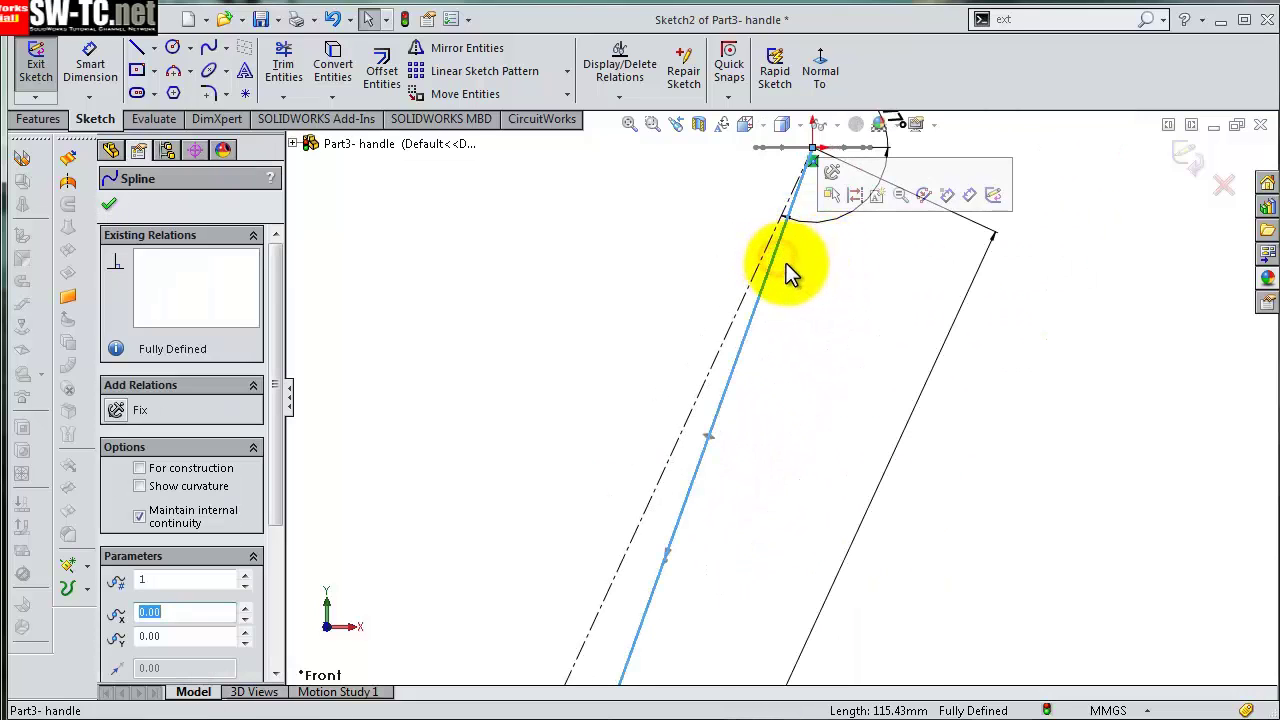
# - Bend the spline and dimension its upper tangent handle to 160 mm
pyautogui.moveTo(728, 443); pyautogui.dragTo(756, 457)
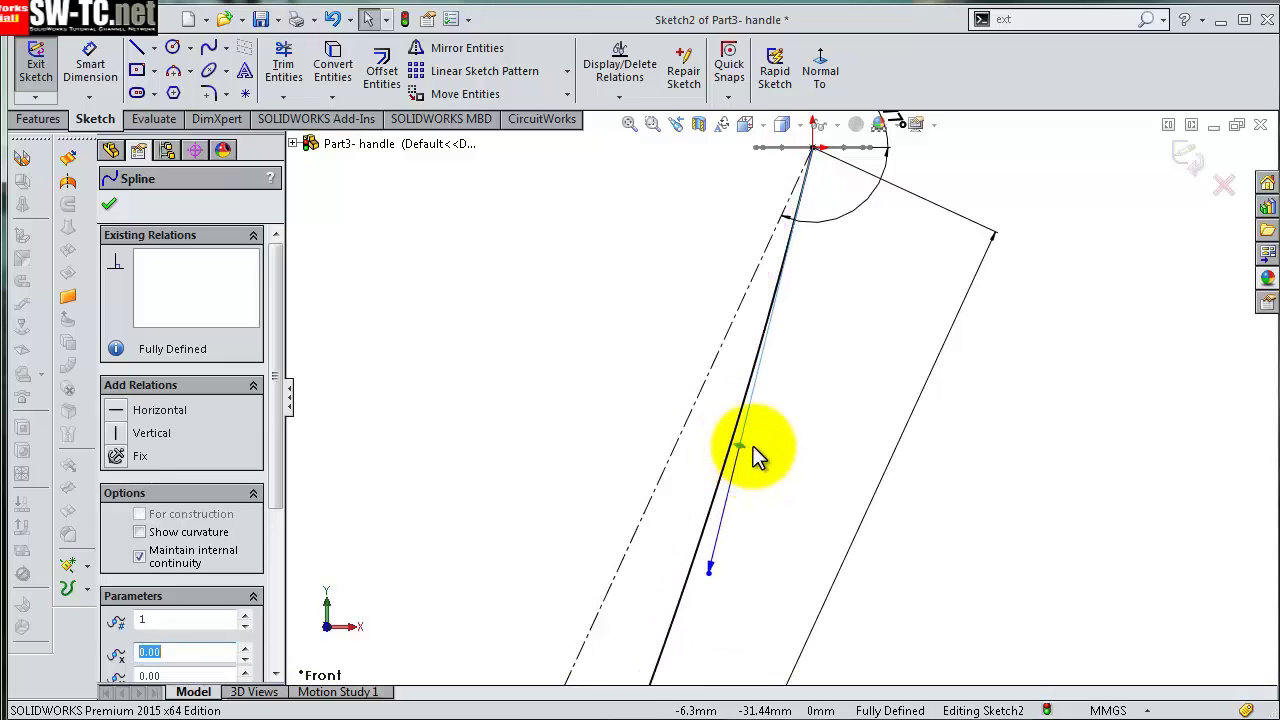
pyautogui.rightClick(753, 446)
pyautogui.click(811, 488)
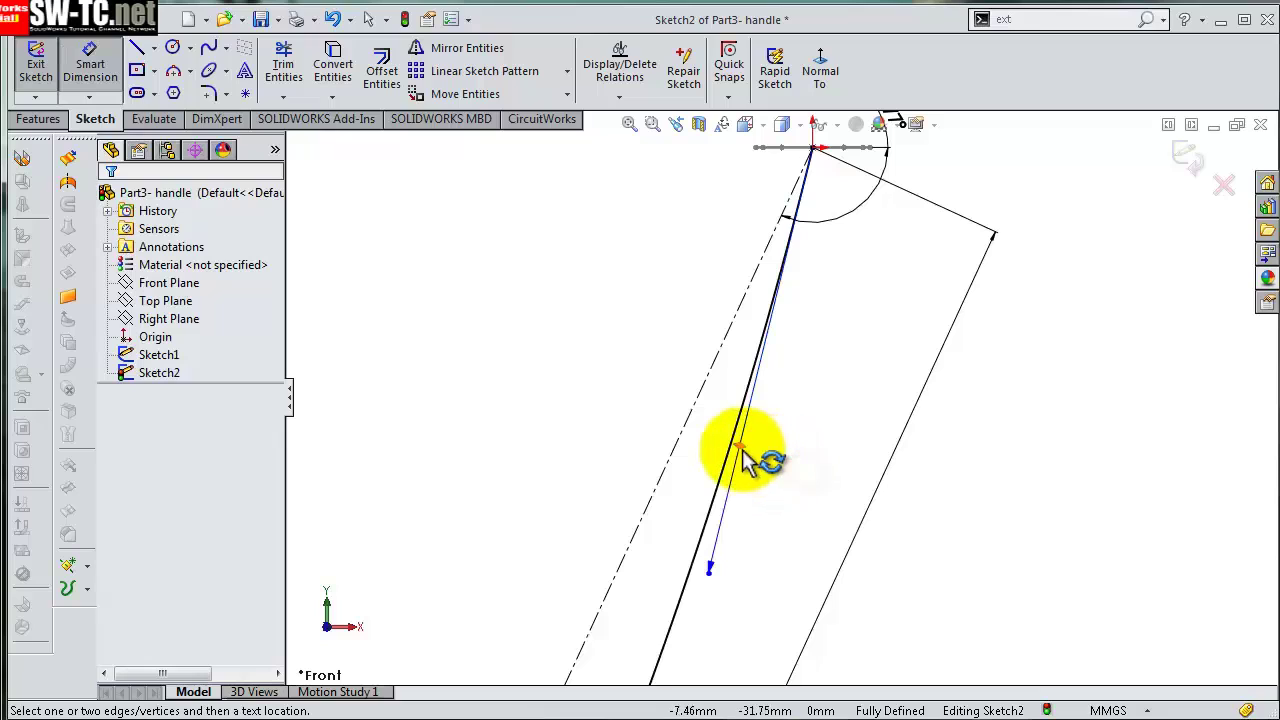
pyautogui.click(741, 452)
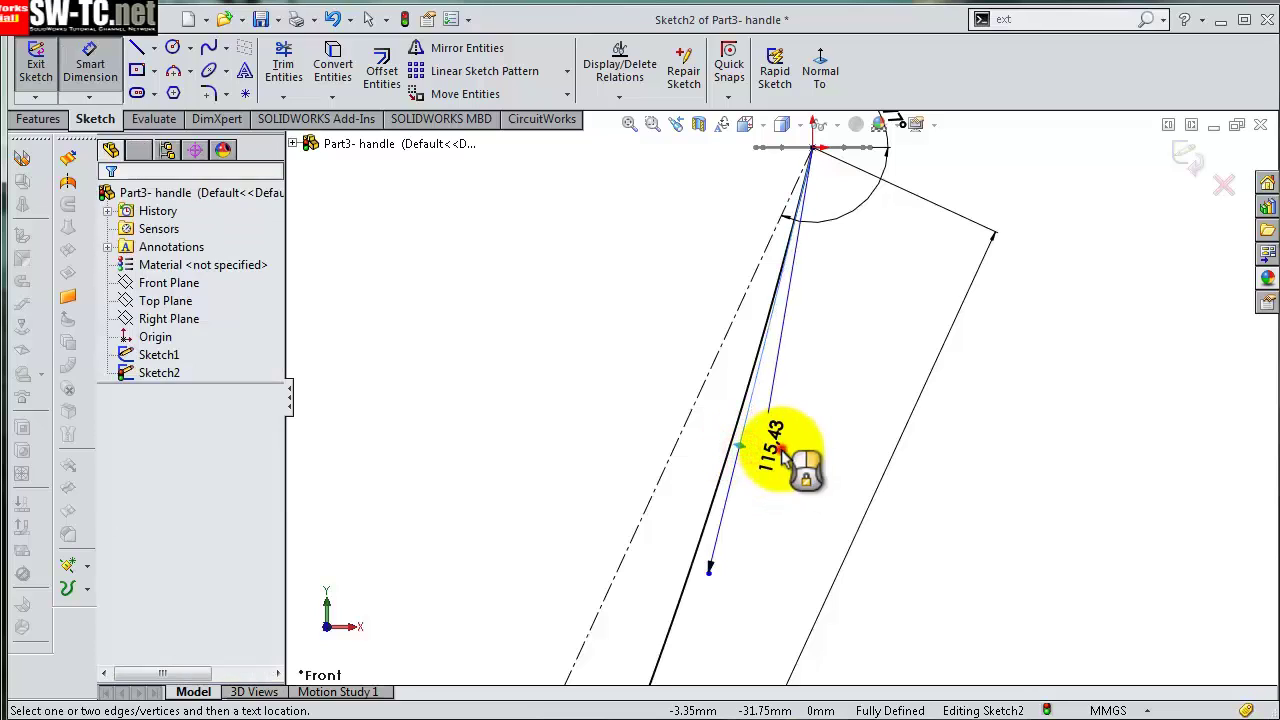
pyautogui.click(780, 455)
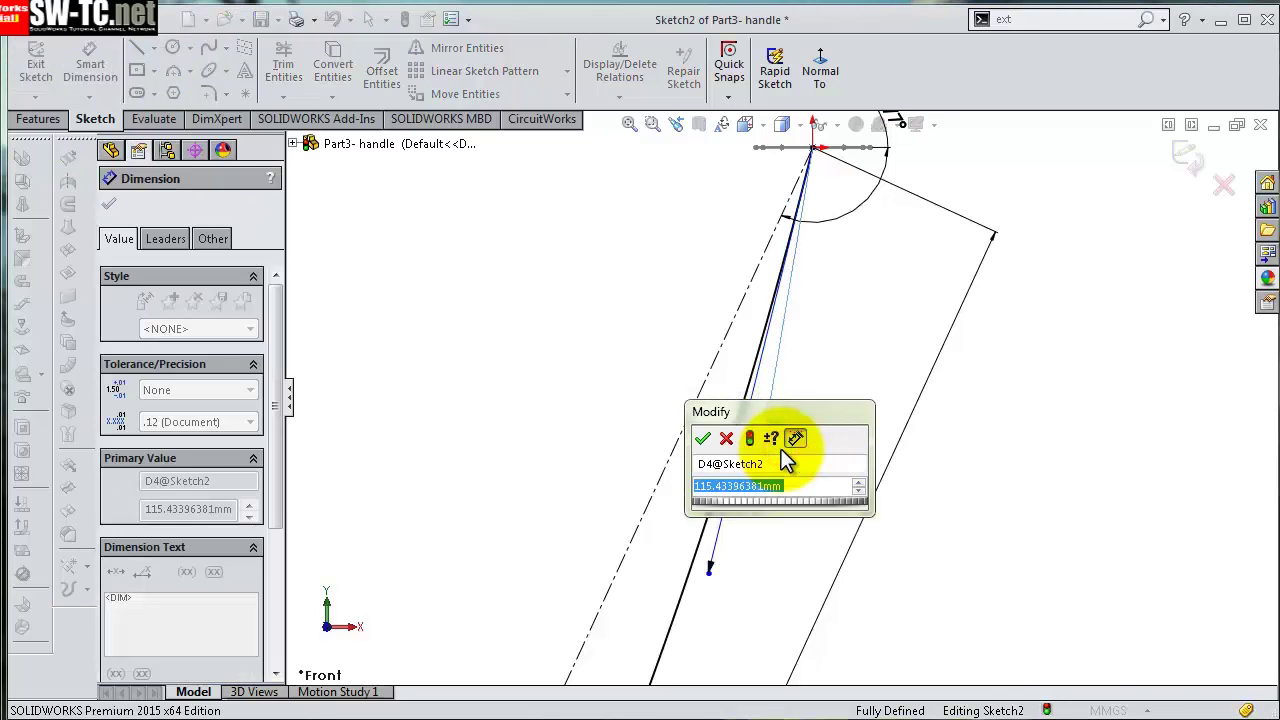
pyautogui.write('160')
pyautogui.press('Return')
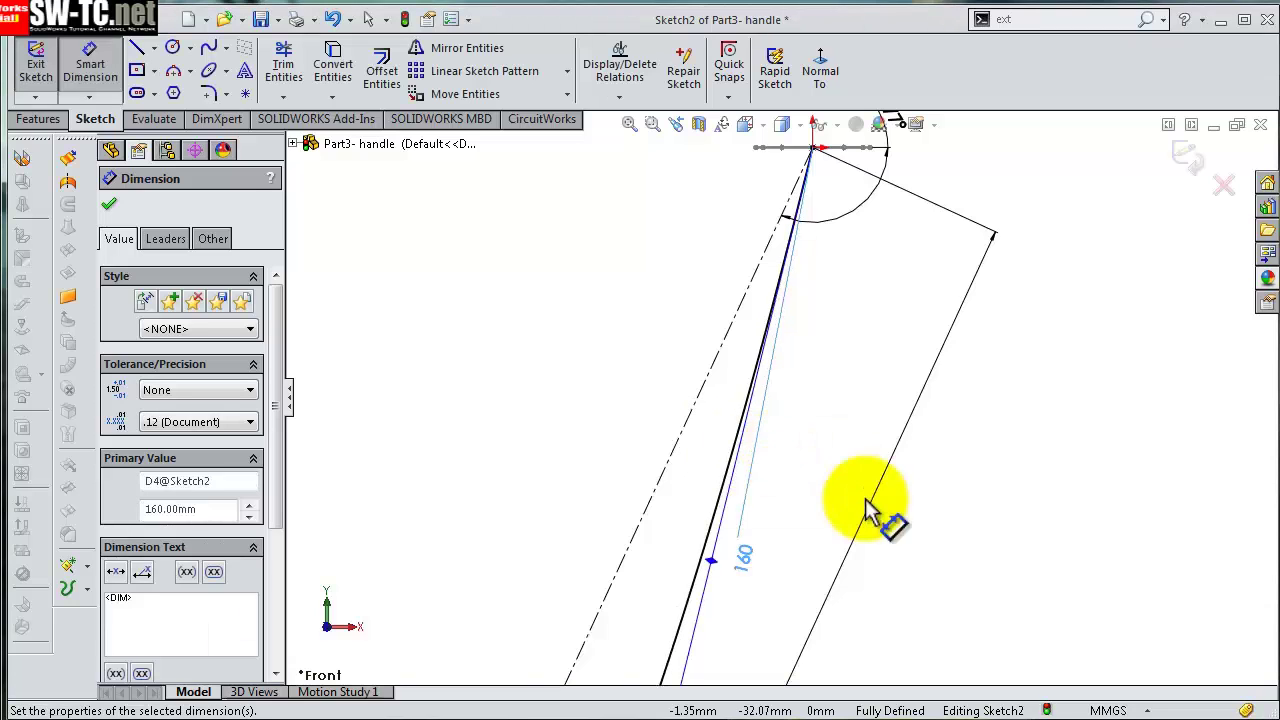
pyautogui.scroll(3, 850, 540)
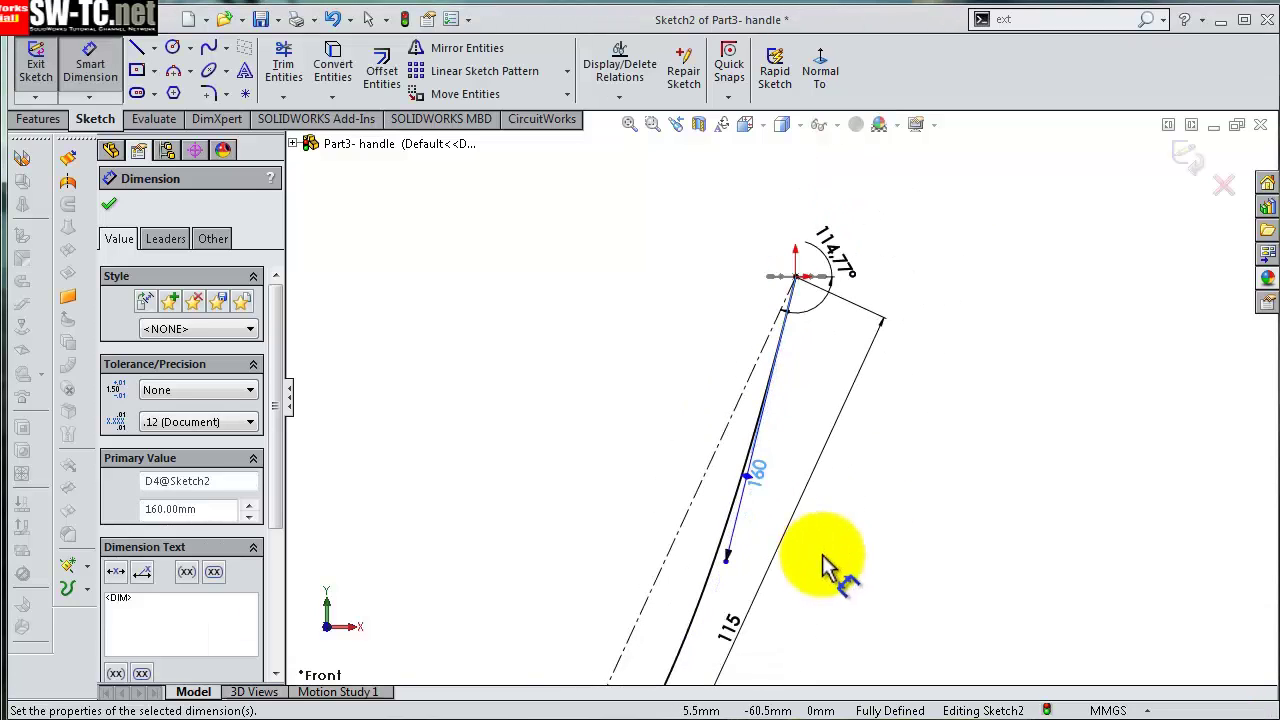
# - Set the angle between the upper tangent and the centerline to 18°
pyautogui.click(728, 562)
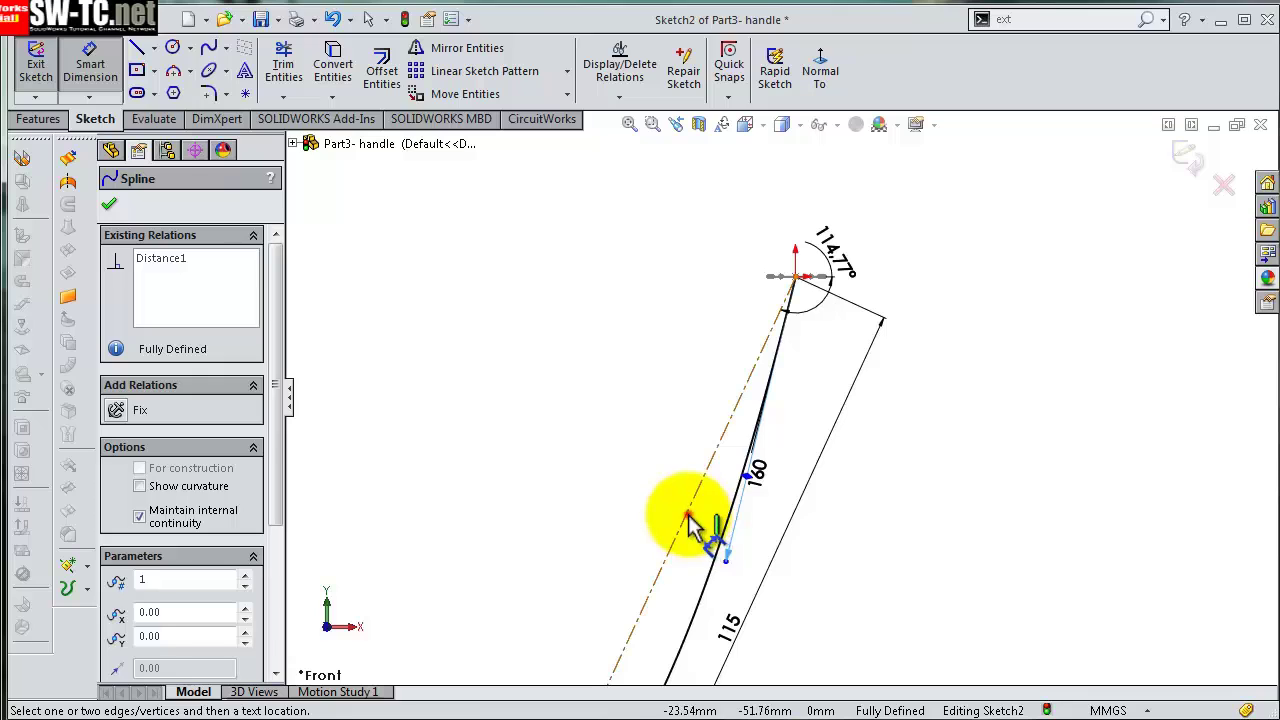
pyautogui.click(688, 517)
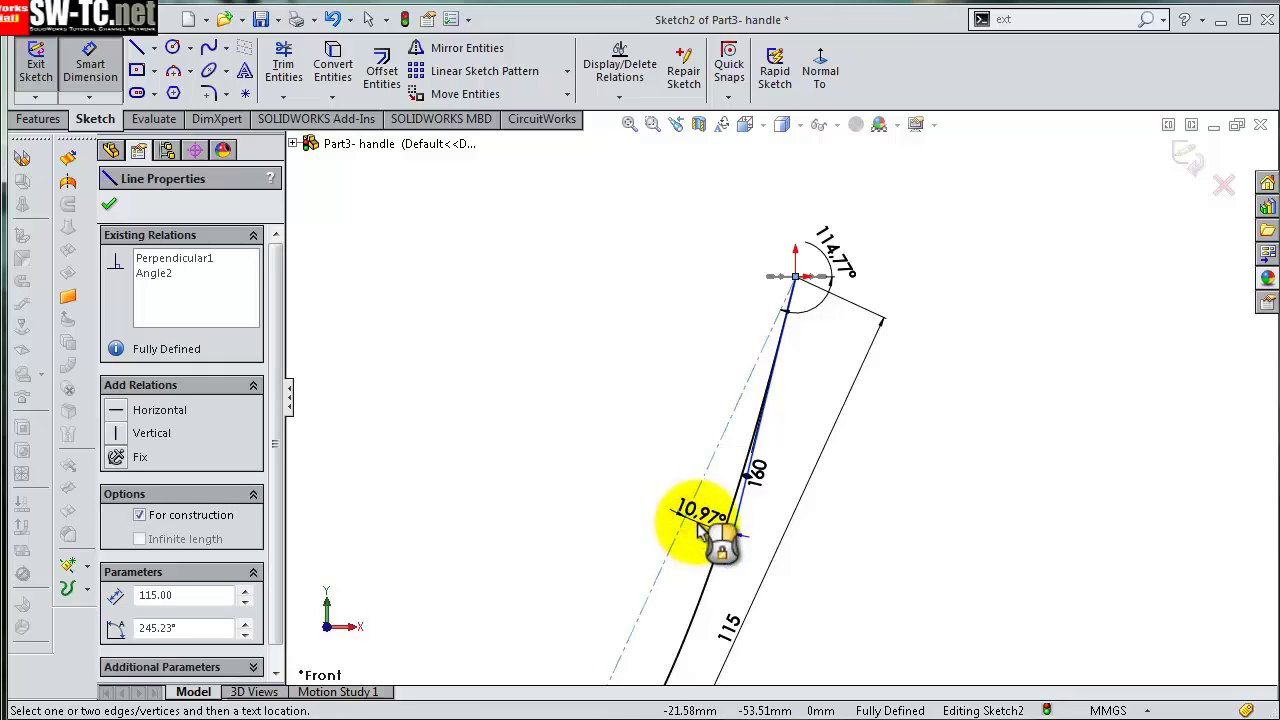
pyautogui.doubleClick(700, 522)
pyautogui.write('18')
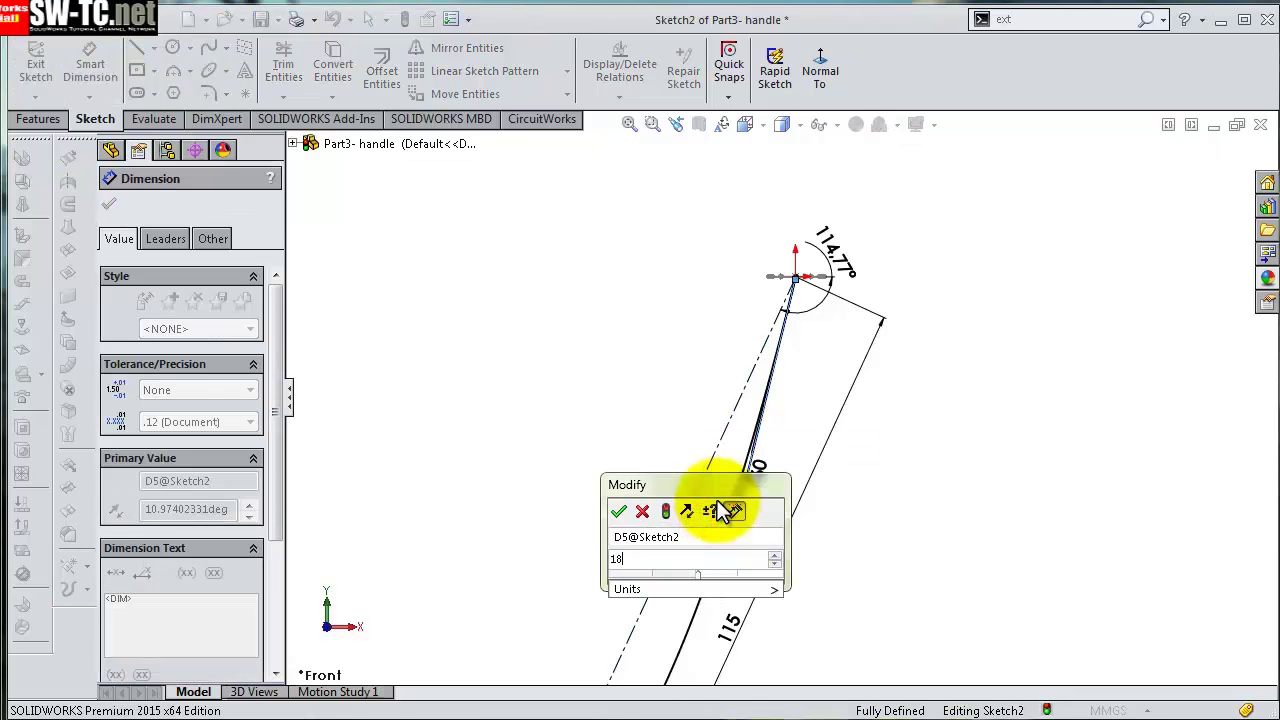
pyautogui.press('Return')
pyautogui.hotkey('ctrl', 'Up')
pyautogui.hotkey('ctrl', 'Up')
pyautogui.hotkey('ctrl', 'Up')
pyautogui.hotkey('ctrl', 'Right')
pyautogui.hotkey('ctrl', 'Up')
pyautogui.hotkey('ctrl', 'Right')
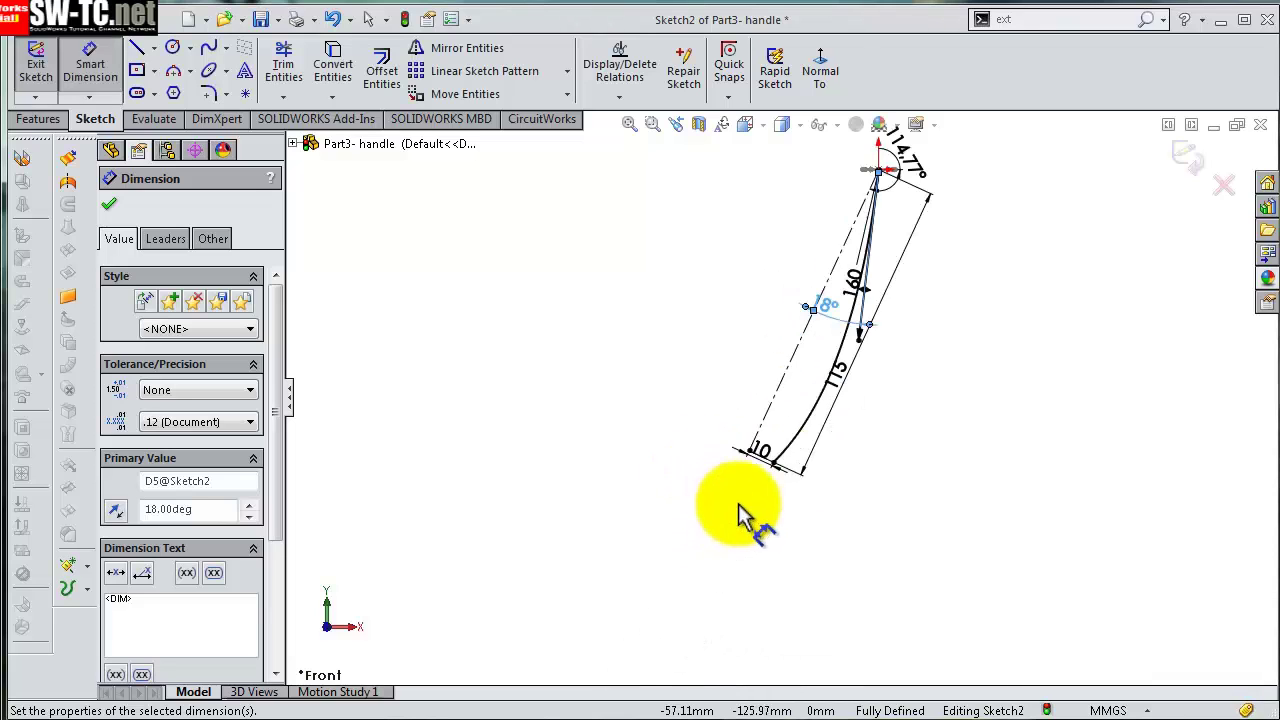
pyautogui.scroll(-2, 800, 430)
pyautogui.press('Escape')
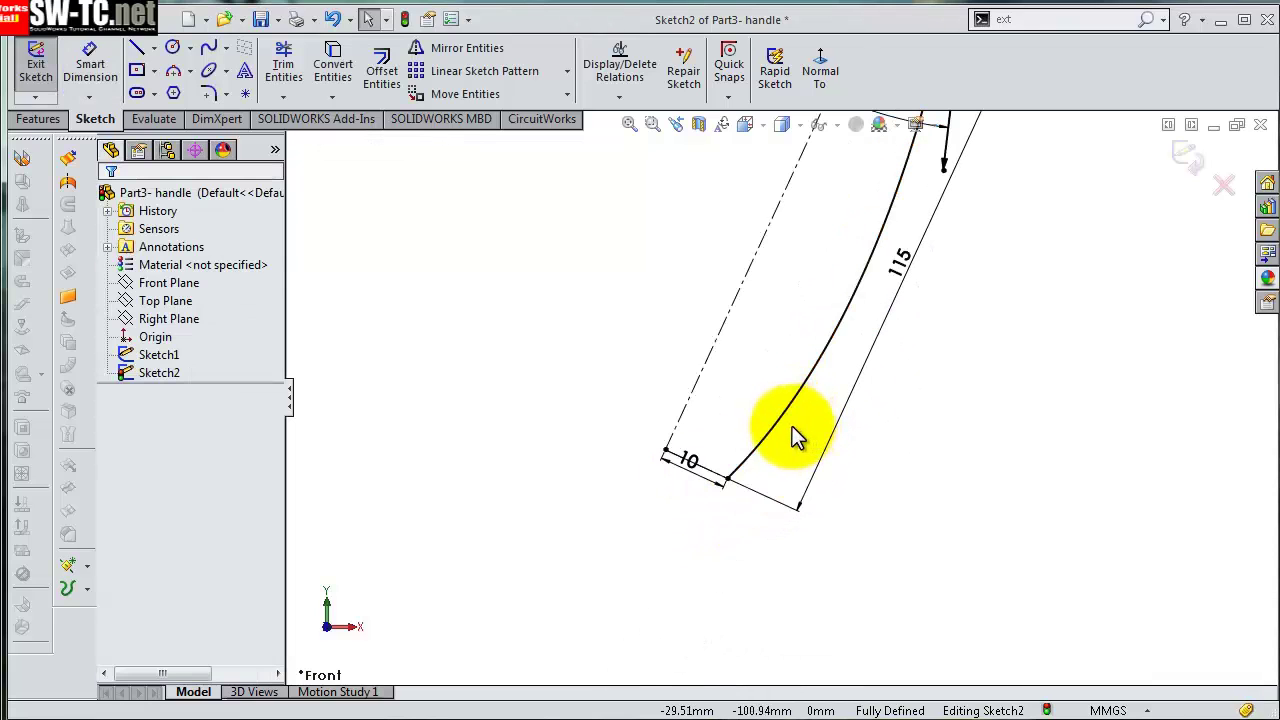
# - Pull out the spline's lower tangent handle and dimension it to 118 mm
pyautogui.click(787, 432)
pyautogui.moveTo(806, 402); pyautogui.dragTo(748, 381)
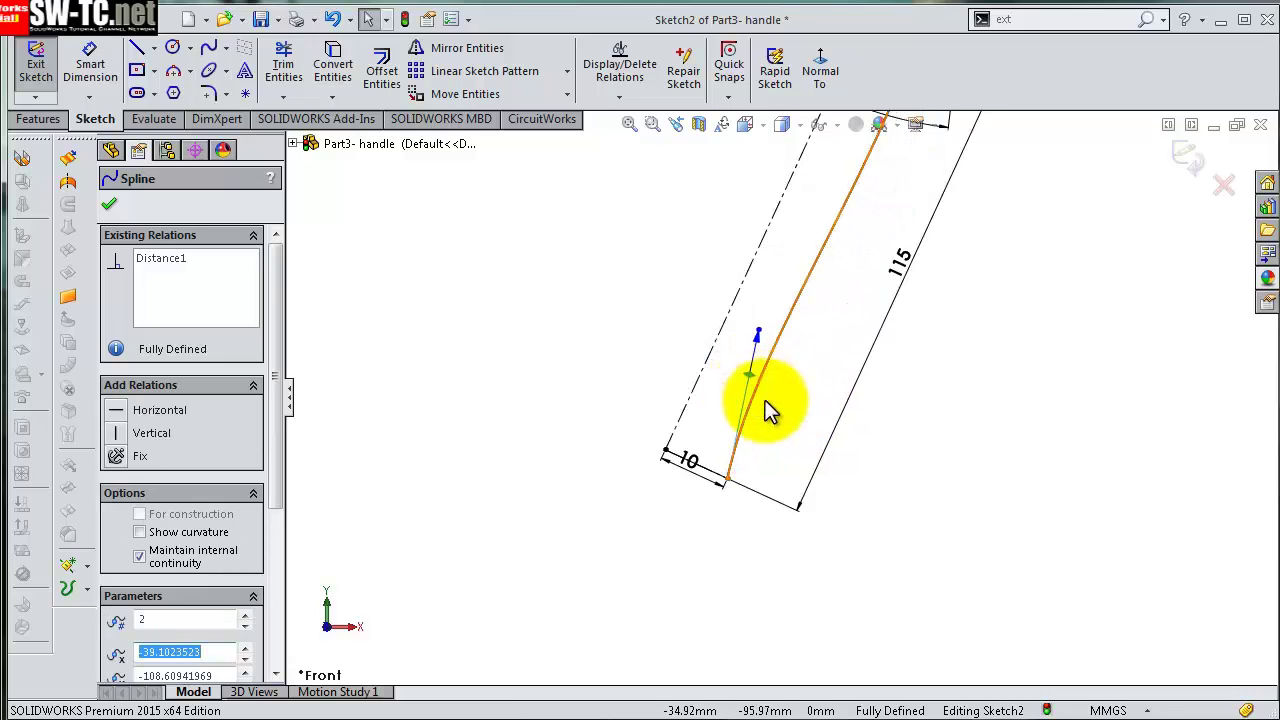
pyautogui.click(826, 424)
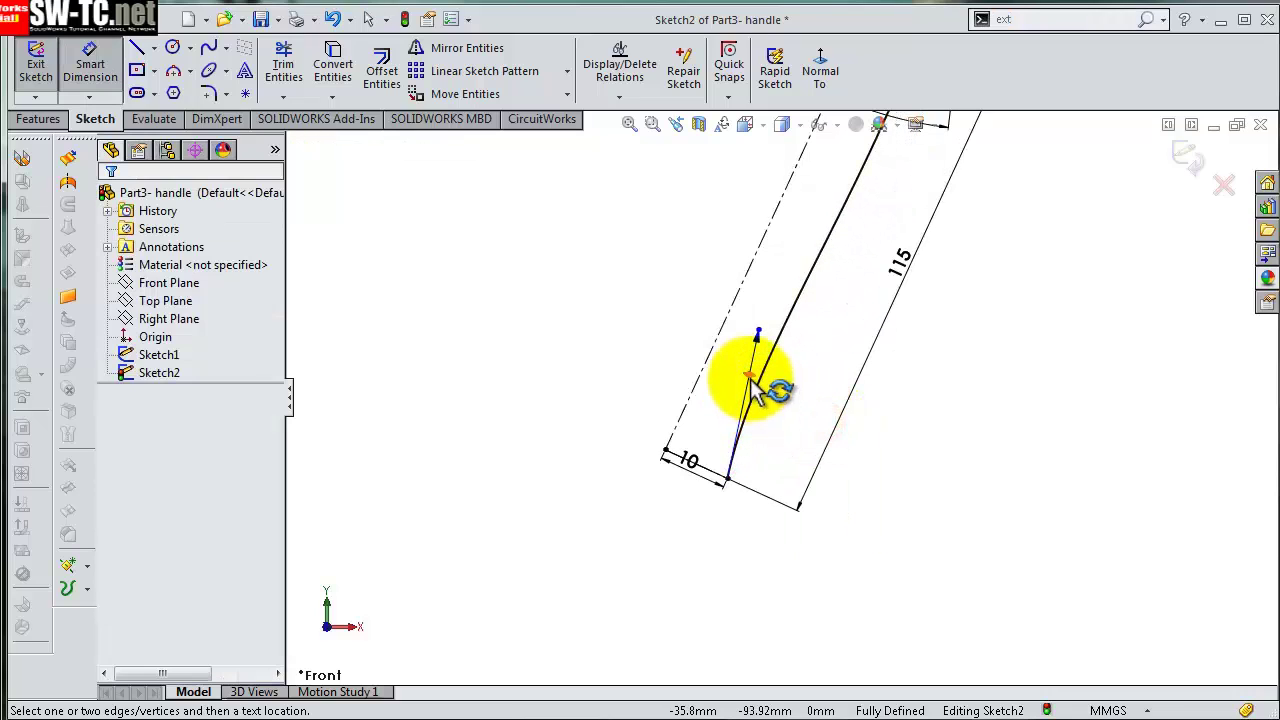
pyautogui.click(752, 380)
pyautogui.click(812, 386)
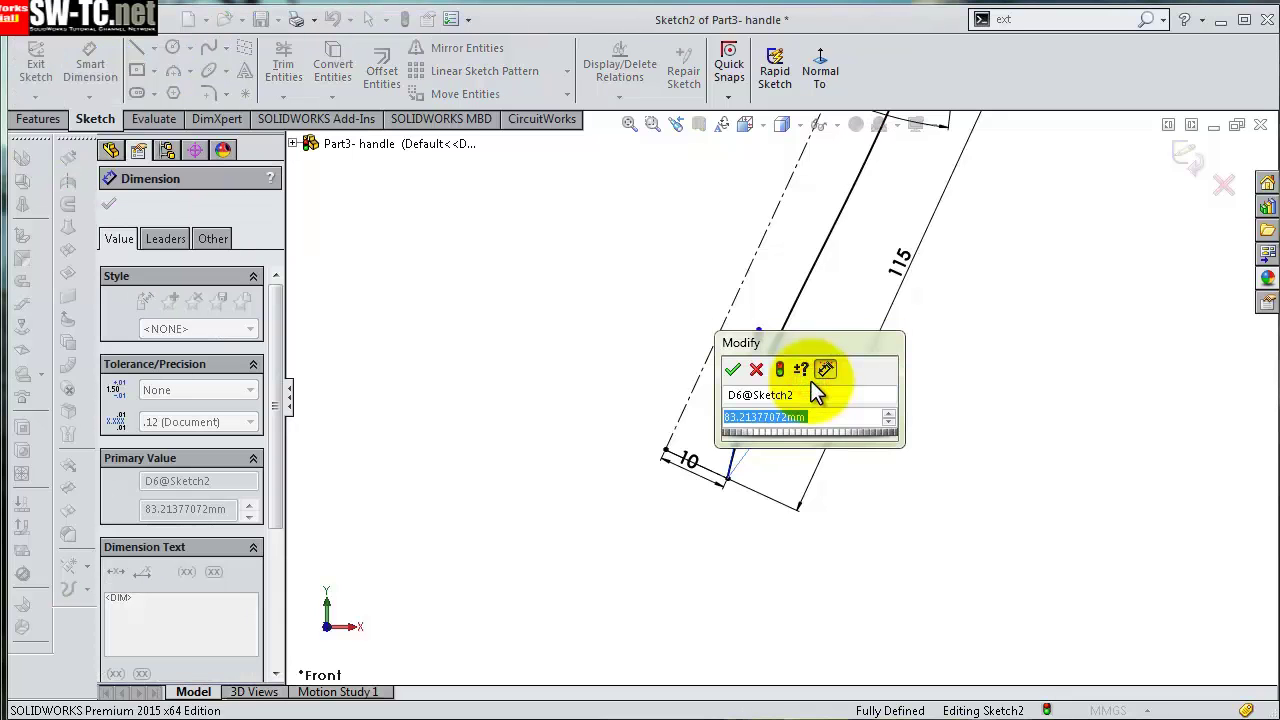
pyautogui.write('118')
pyautogui.press('Return')
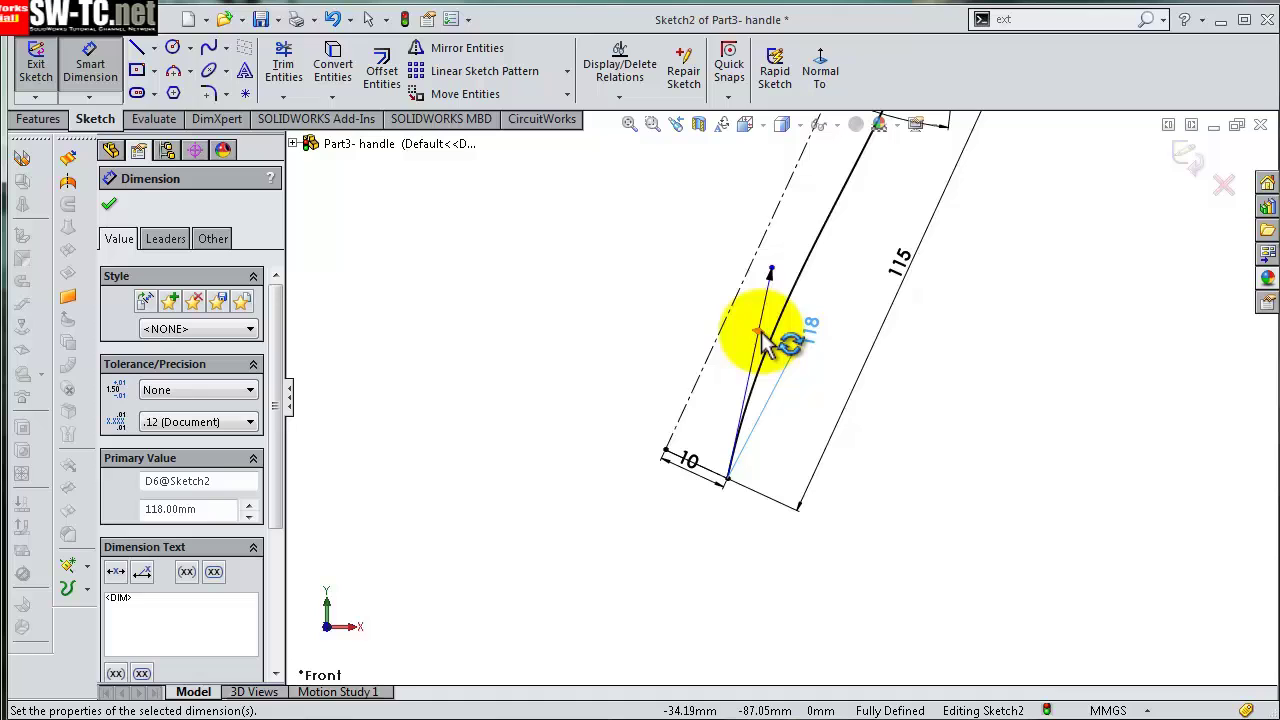
# - Set the lower tangent's angle to 80°, zoom to fit, and exit Sketch2
pyautogui.click(763, 340)
pyautogui.click(722, 455)
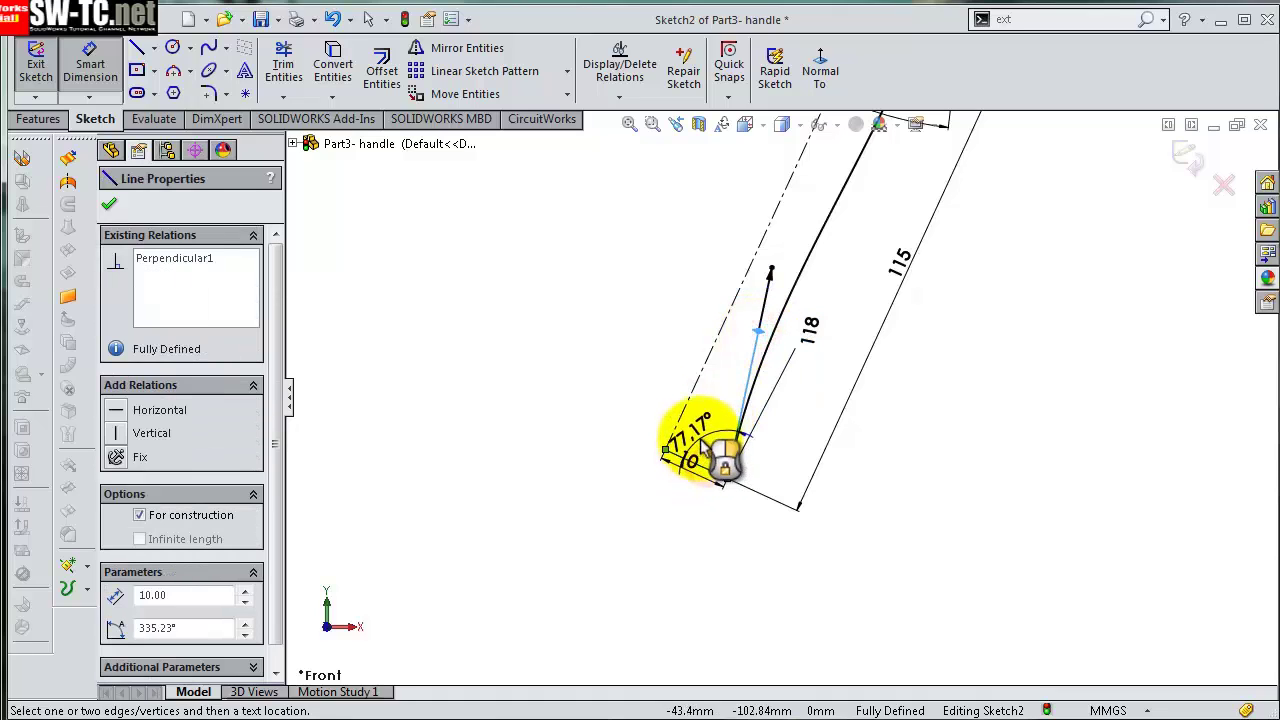
pyautogui.click(707, 435)
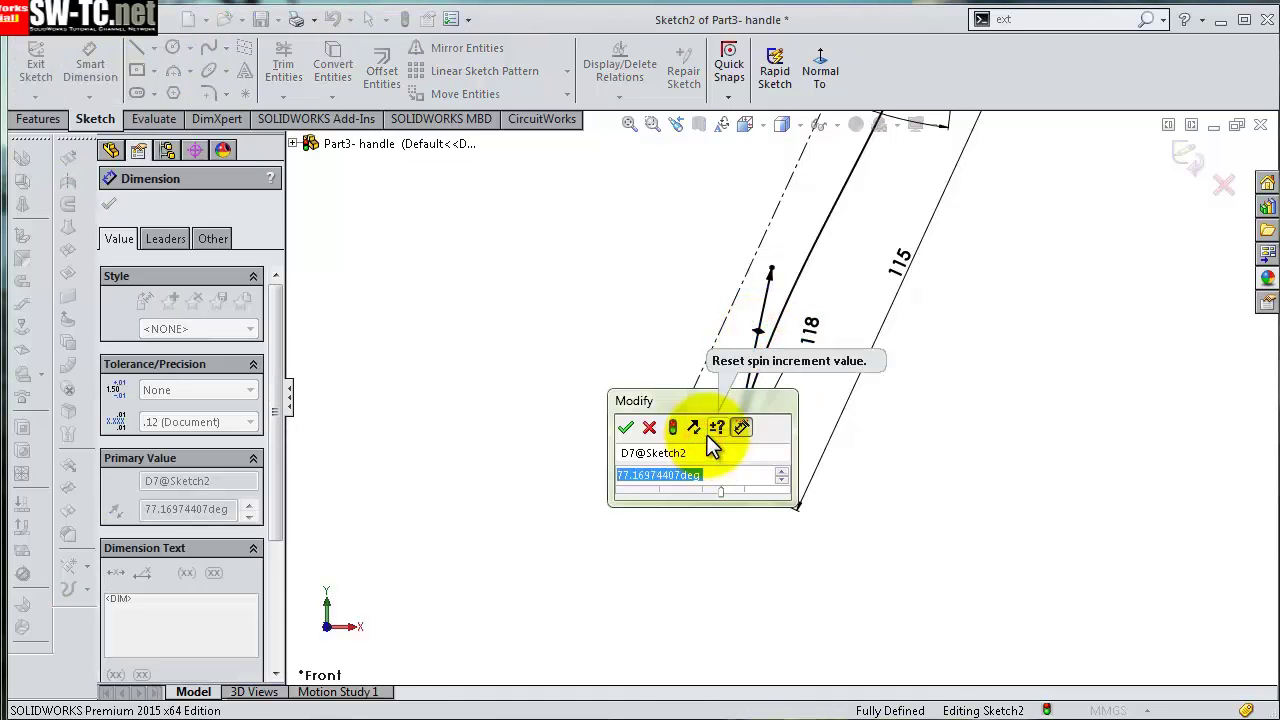
pyautogui.write('80')
pyautogui.press('Return')
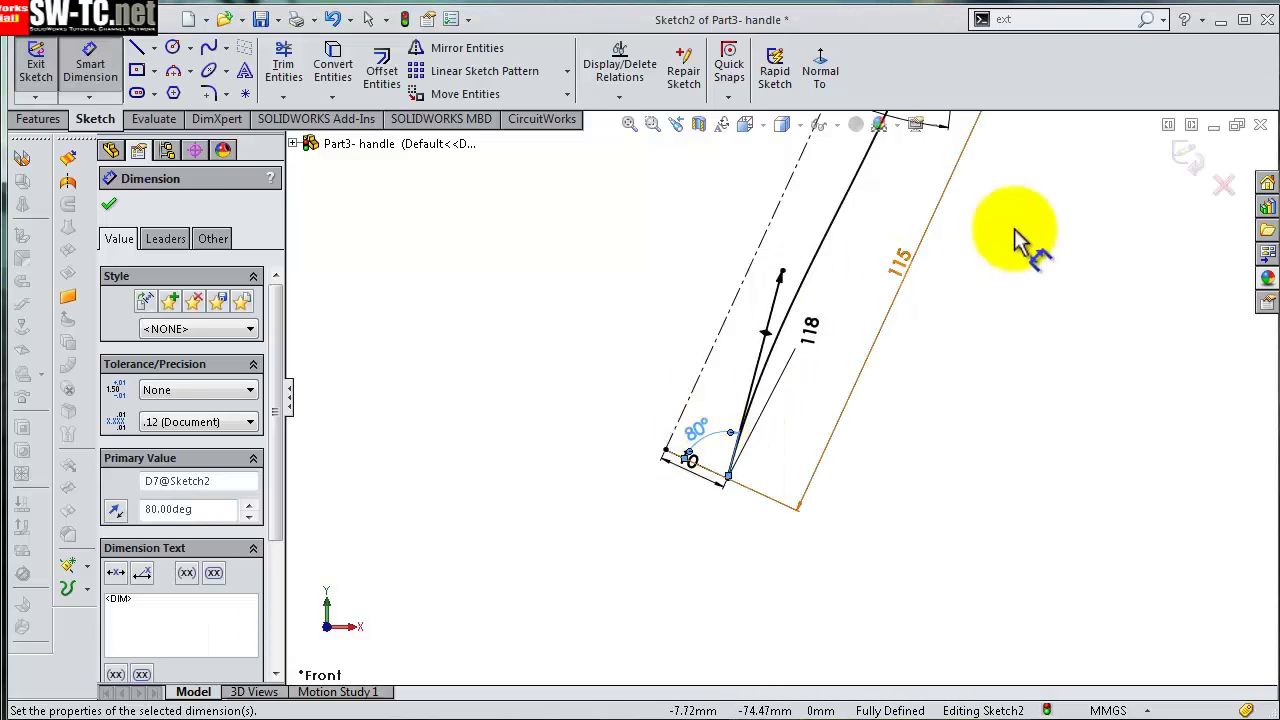
pyautogui.press('f')
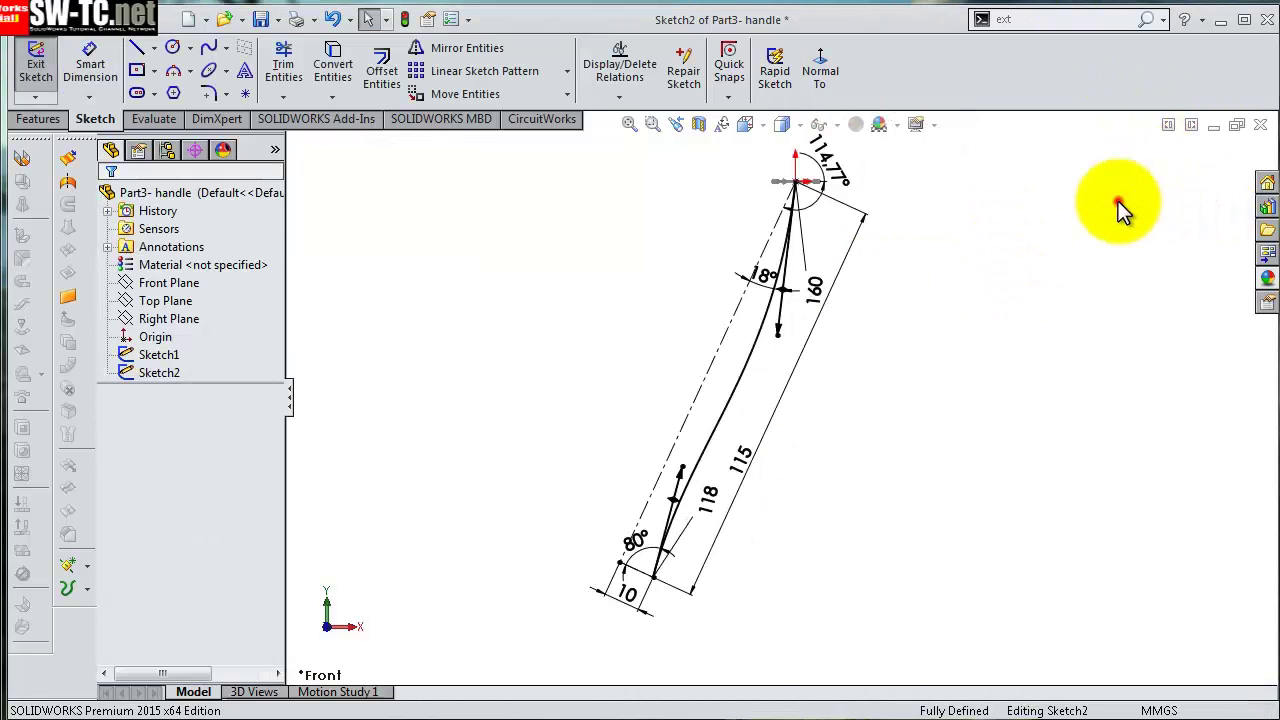
pyautogui.click(1169, 162)
# - Create a swept boss using the rectangular Sketch1 profile along the Sketch2 spline
pyautogui.moveTo(639, 293)
pyautogui.mouseDown(button='middle')
pyautogui.moveTo(591, 243)
pyautogui.moveTo(549, 134)
pyautogui.moveTo(820, 391)
pyautogui.moveTo(760, 243)
pyautogui.moveTo(808, 434)
pyautogui.mouseUp(button='middle')
pyautogui.scroll(-2, 808, 434)
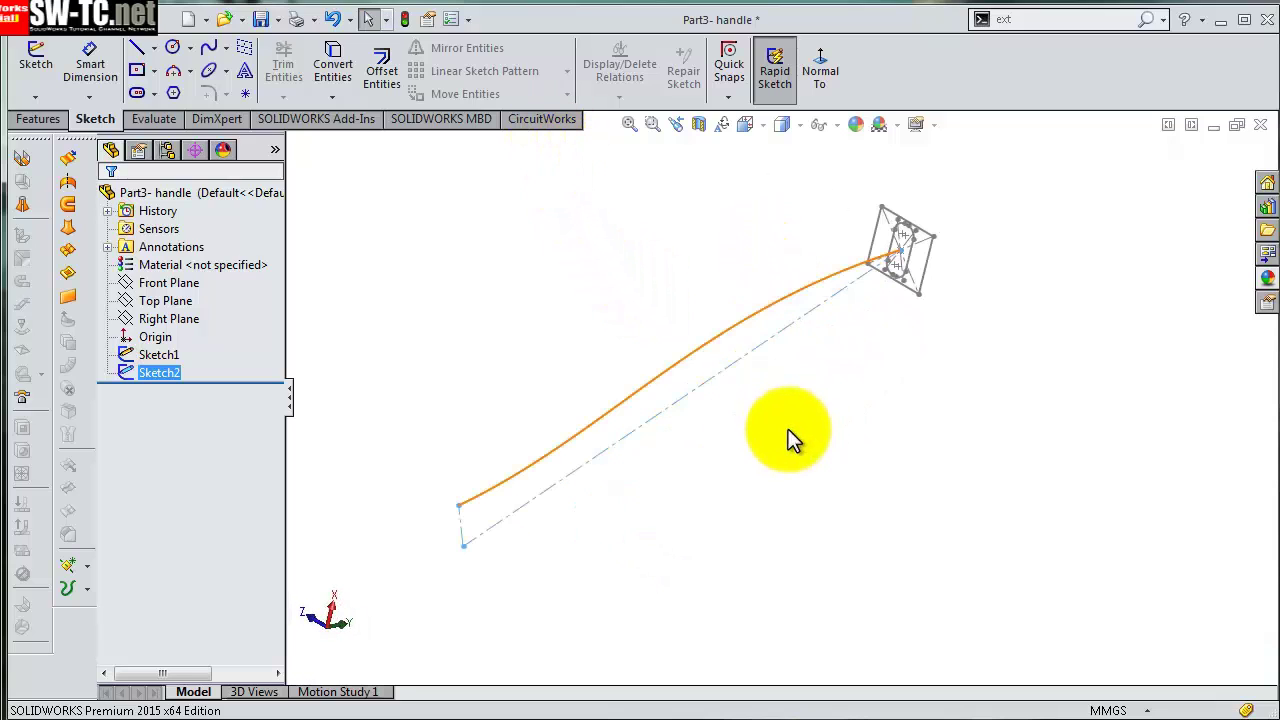
pyautogui.click(30, 121)
pyautogui.click(195, 47)
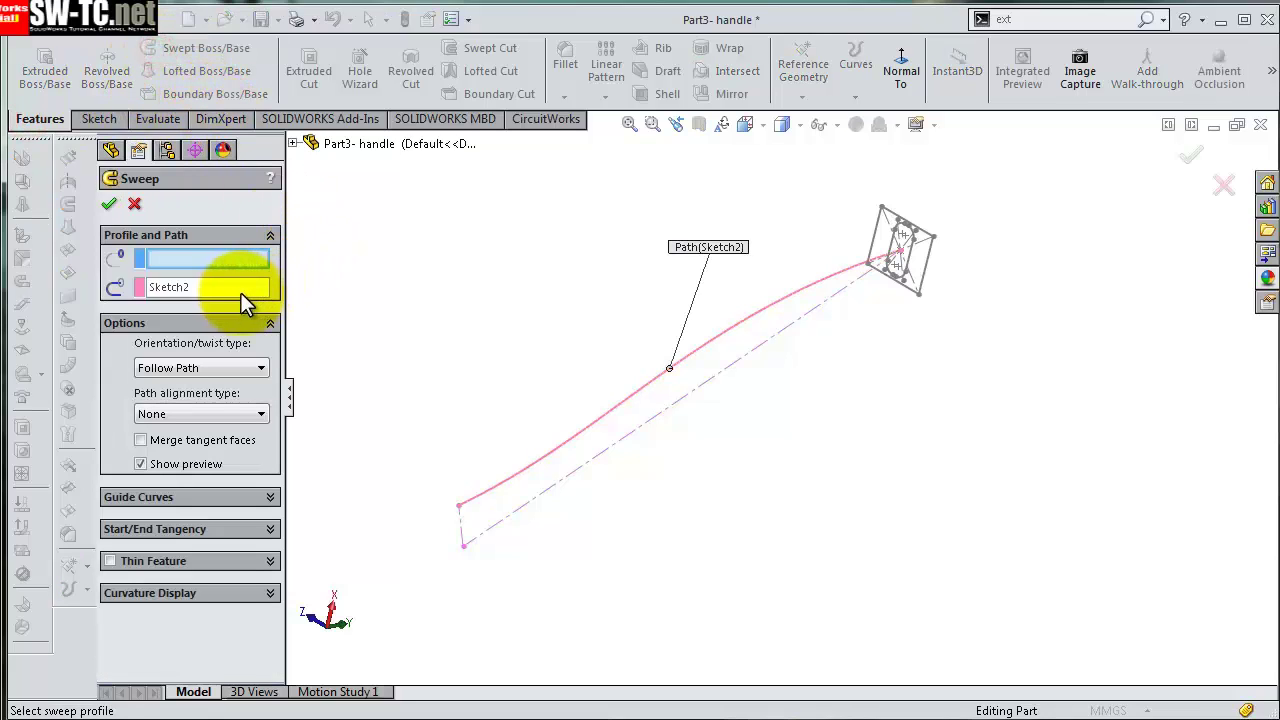
pyautogui.click(935, 256)
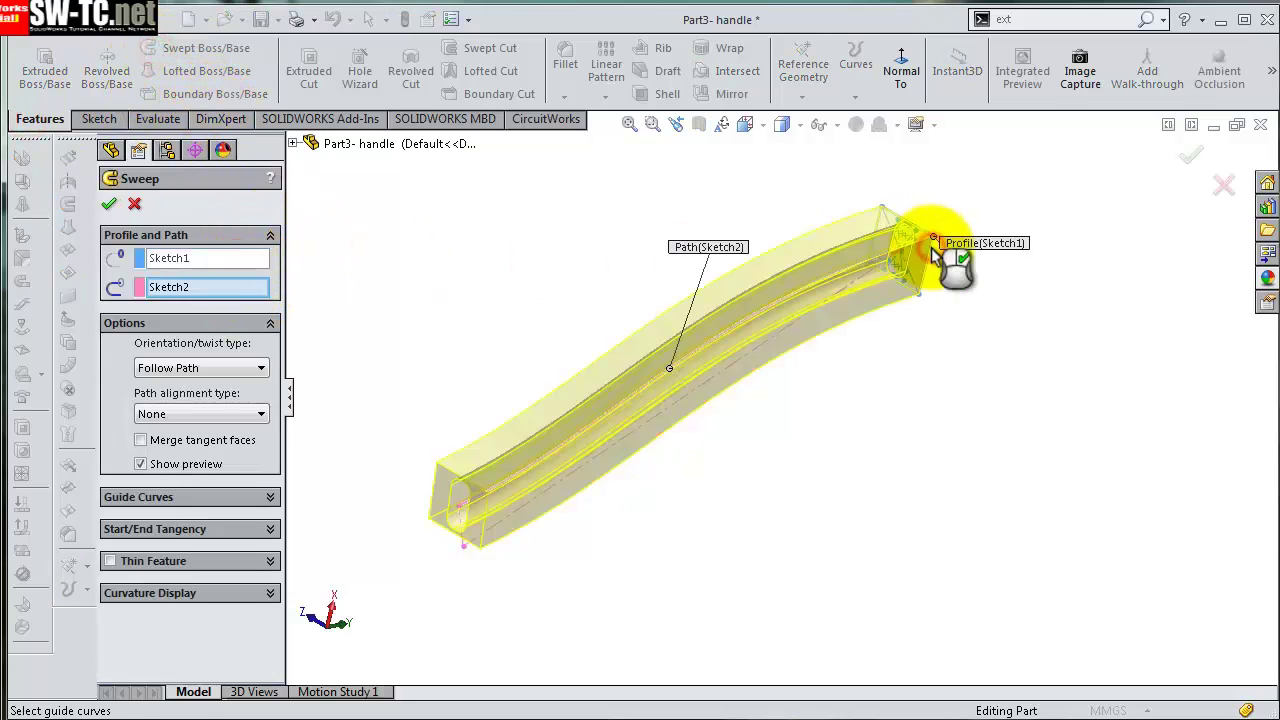
pyautogui.click(1187, 160)
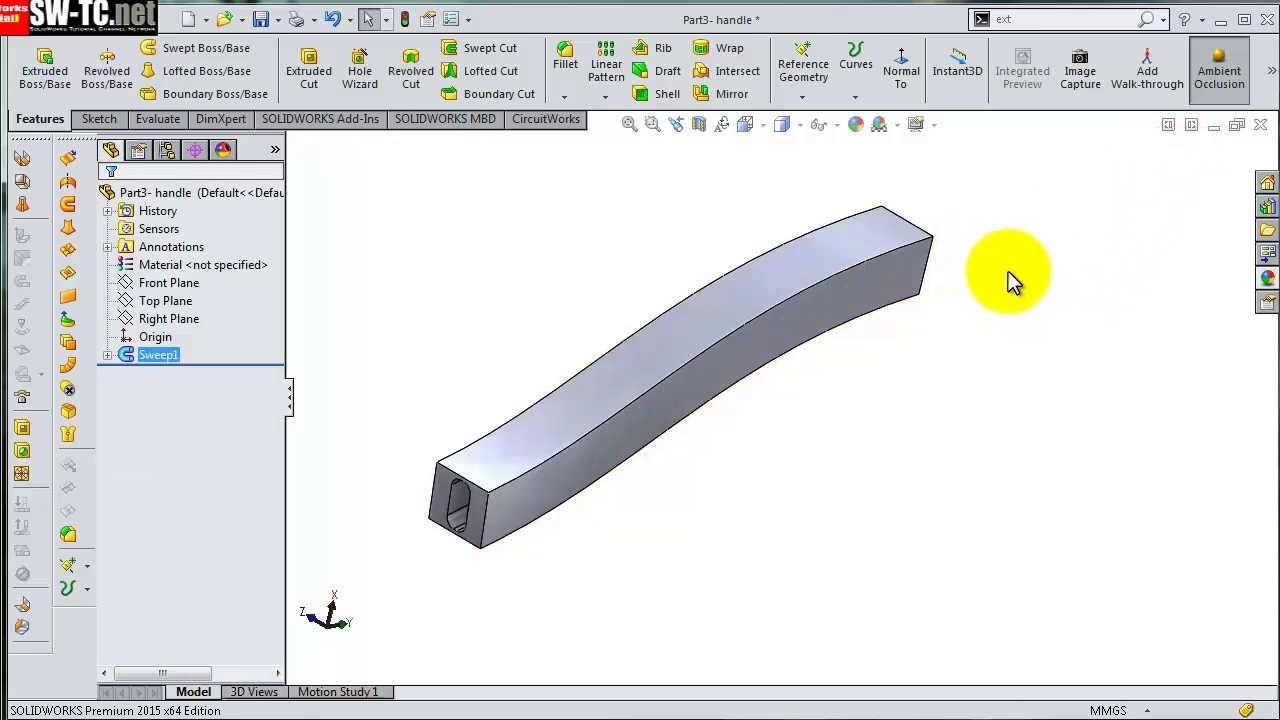
pyautogui.moveTo(1008, 271)
pyautogui.mouseDown(button='middle')
pyautogui.moveTo(846, 418)
pyautogui.moveTo(943, 371)
pyautogui.mouseUp(button='middle')
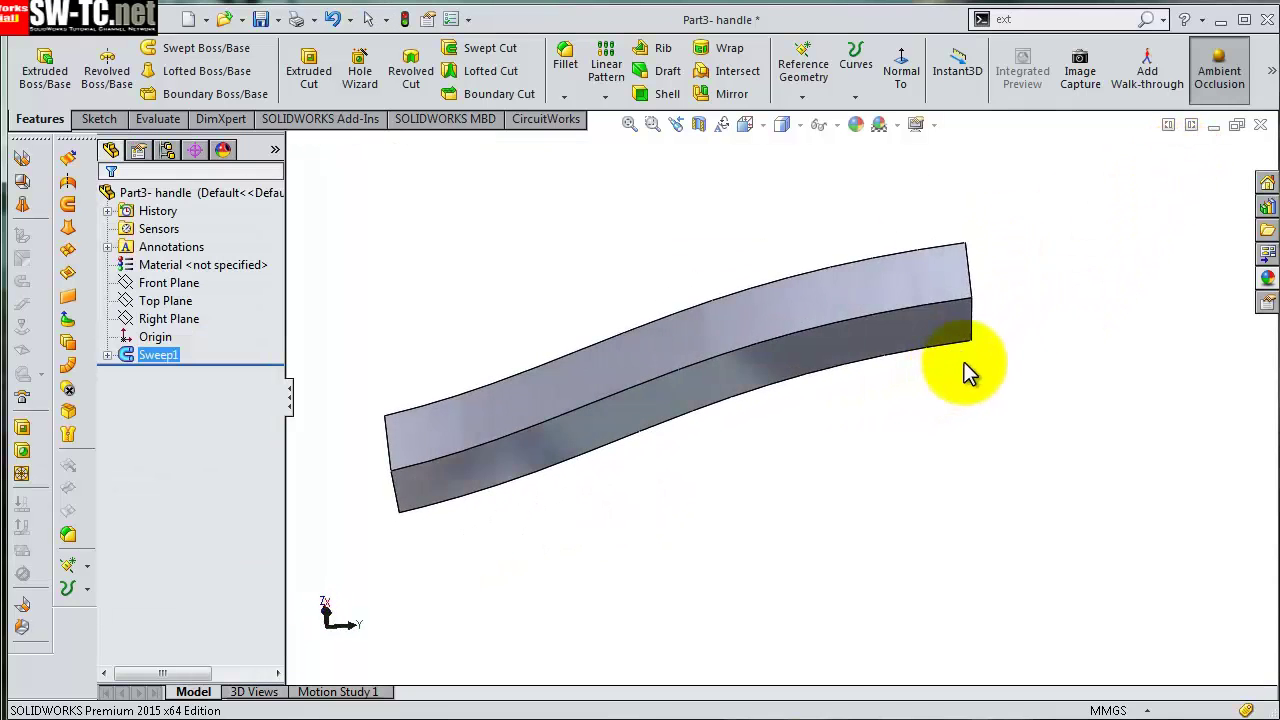
# - Apply the red medium gloss plastic appearance to the whole part
pyautogui.click(215, 193)
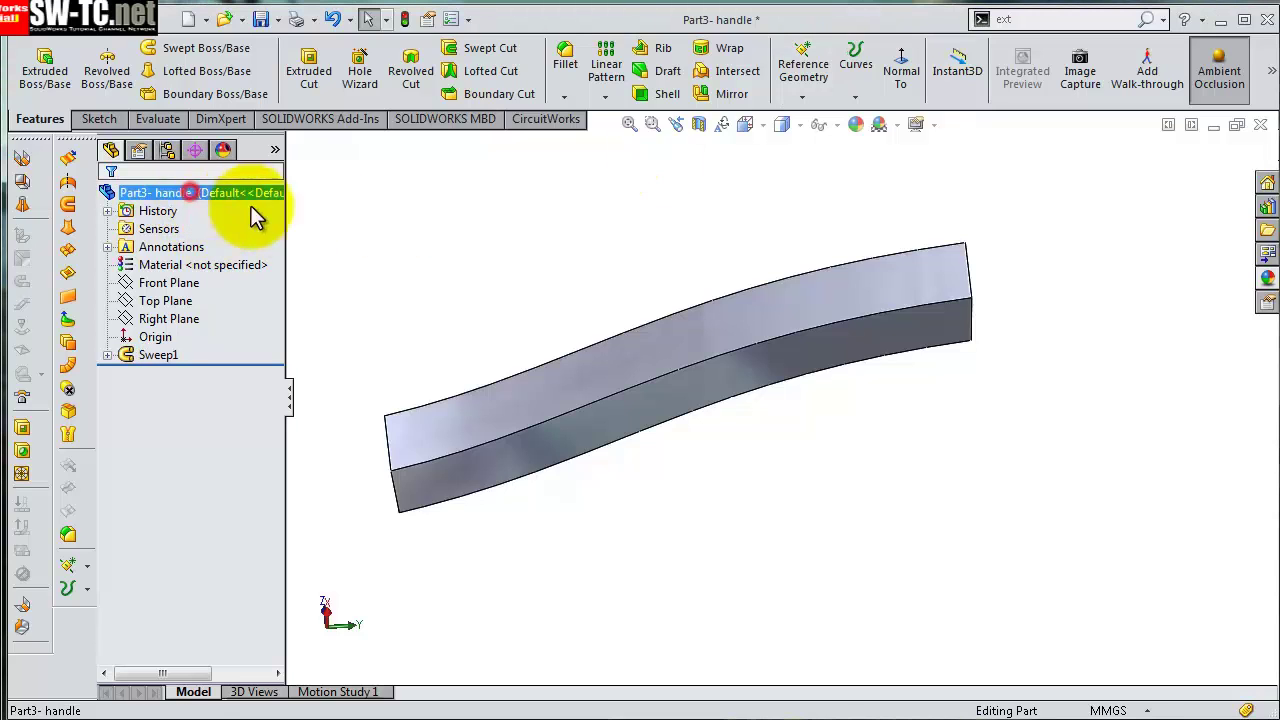
pyautogui.click(1266, 282)
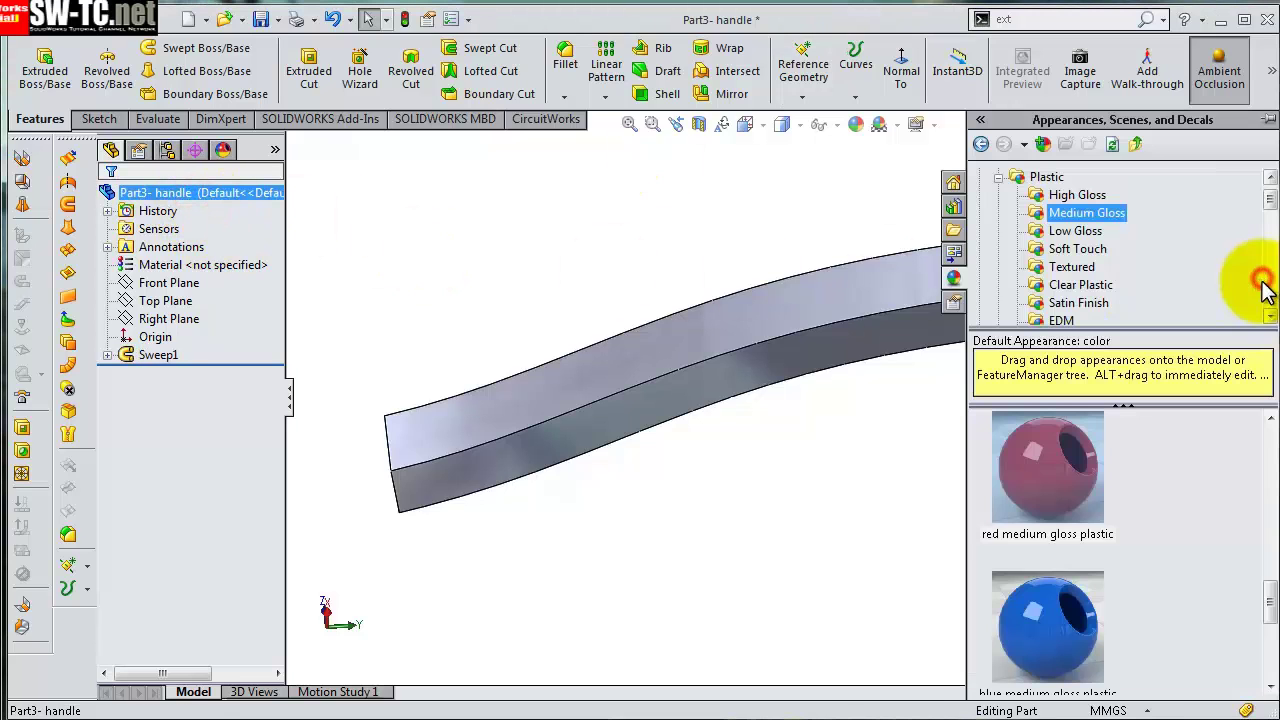
pyautogui.doubleClick(1046, 488)
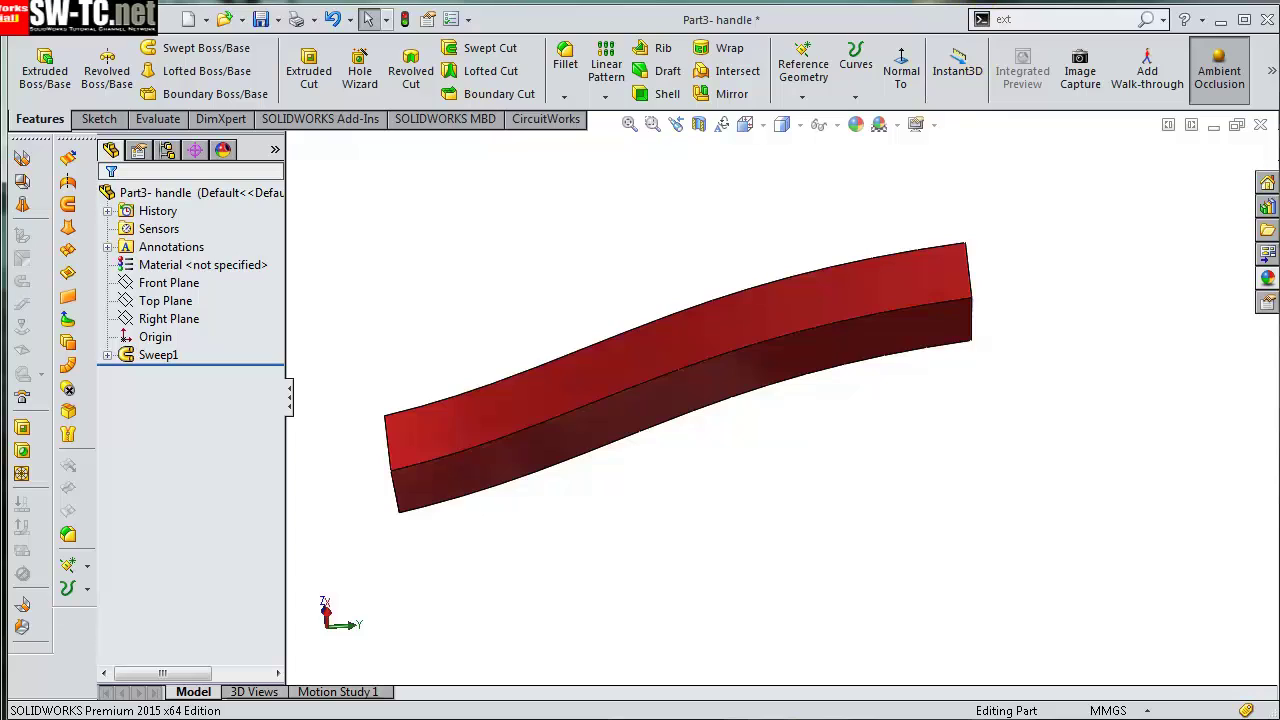
pyautogui.moveTo(980, 293); pyautogui.dragTo(983, 345, button='middle')
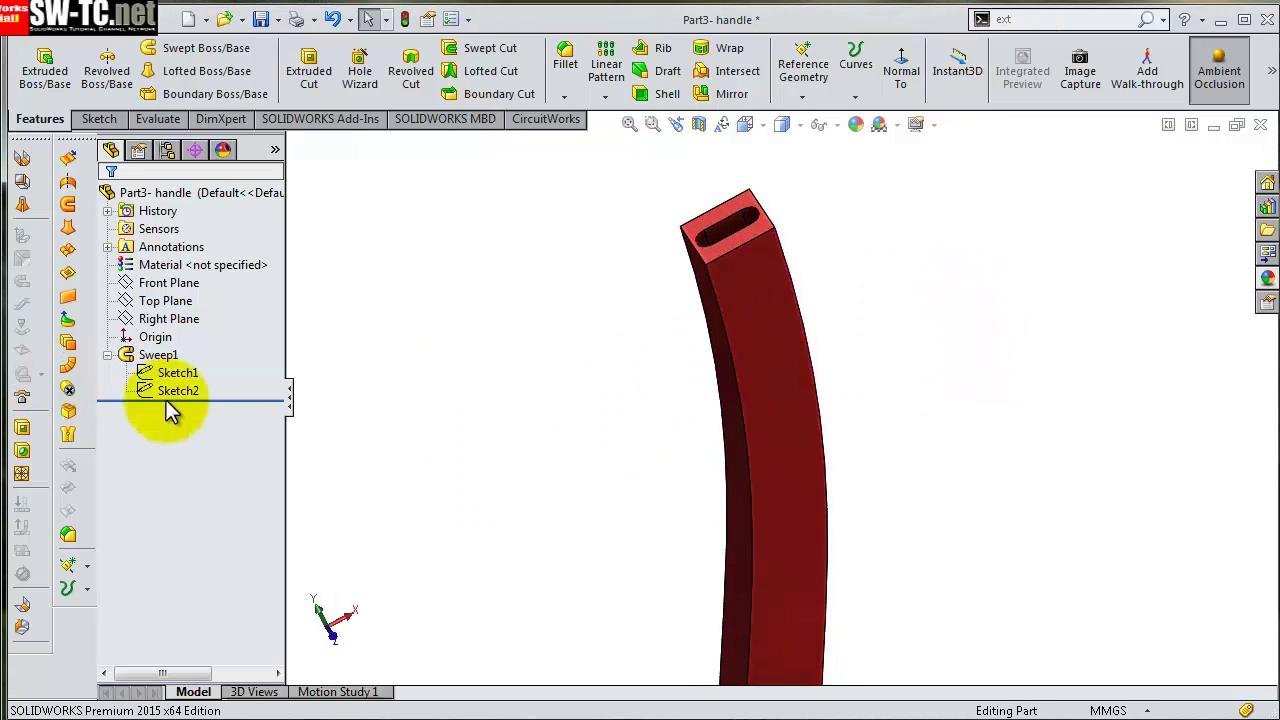
pyautogui.click(160, 373)
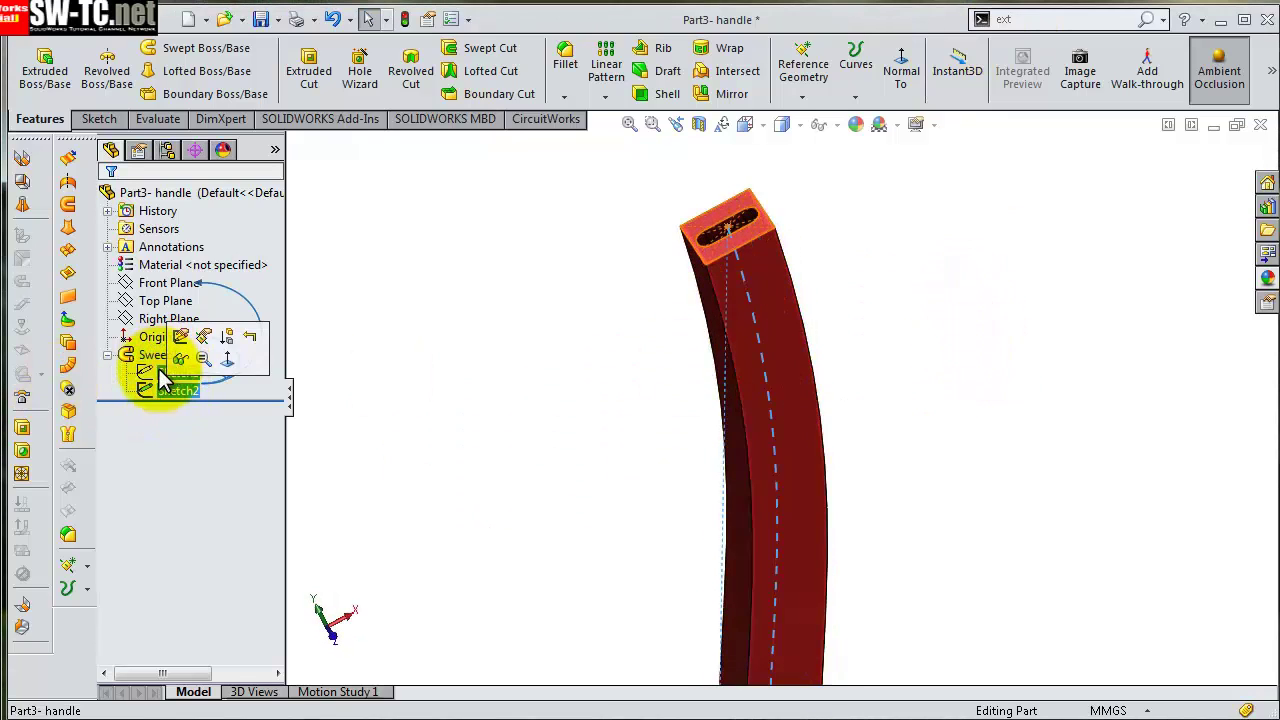
pyautogui.click(420, 340)
# - Start a new sketch on the handle's flat side face, viewed normal to it
pyautogui.moveTo(751, 380)
pyautogui.mouseDown(button='middle')
pyautogui.moveTo(694, 289)
pyautogui.moveTo(720, 278)
pyautogui.moveTo(761, 335)
pyautogui.mouseUp(button='middle')
pyautogui.click(765, 338)
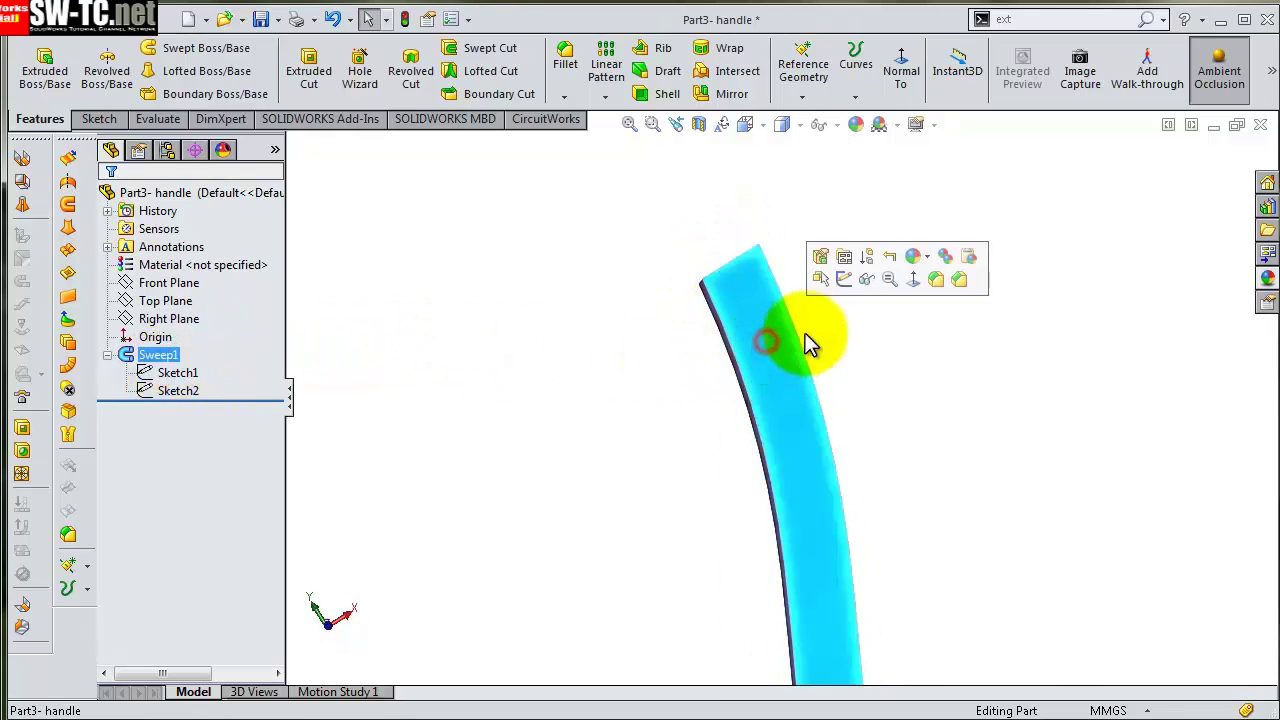
pyautogui.click(842, 278)
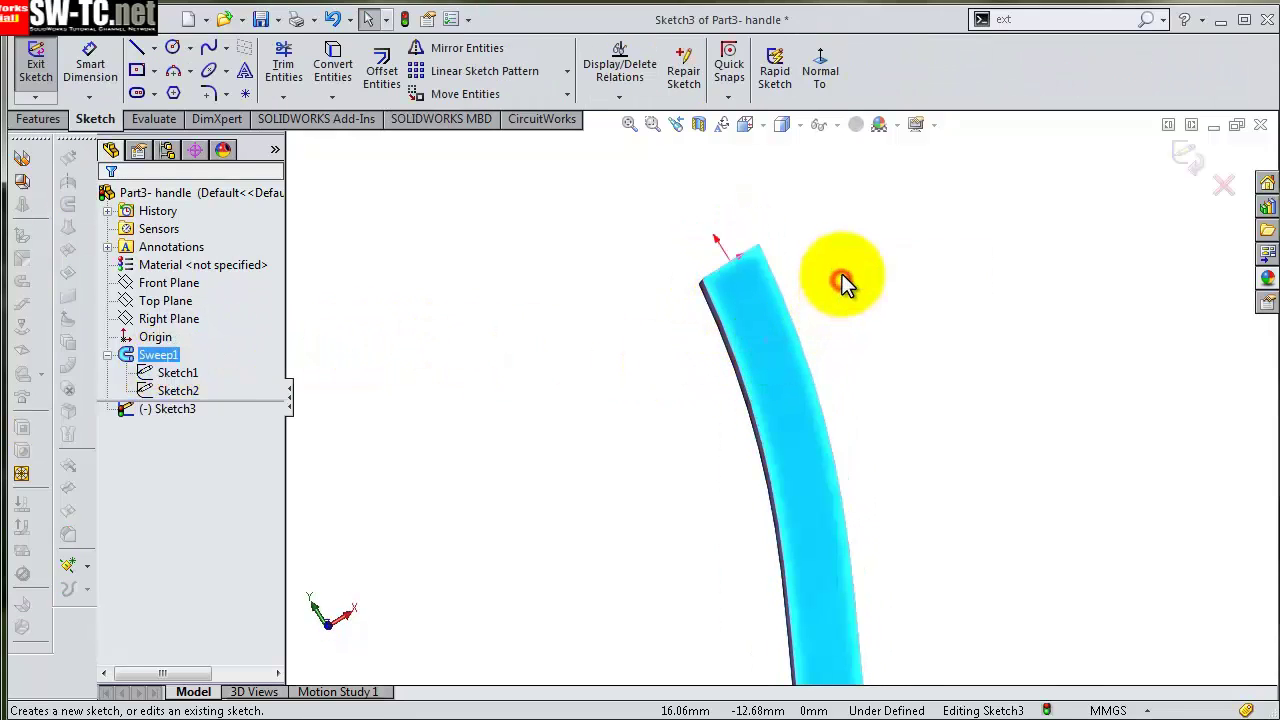
pyautogui.click(822, 66)
pyautogui.scroll(-5, 871, 171)
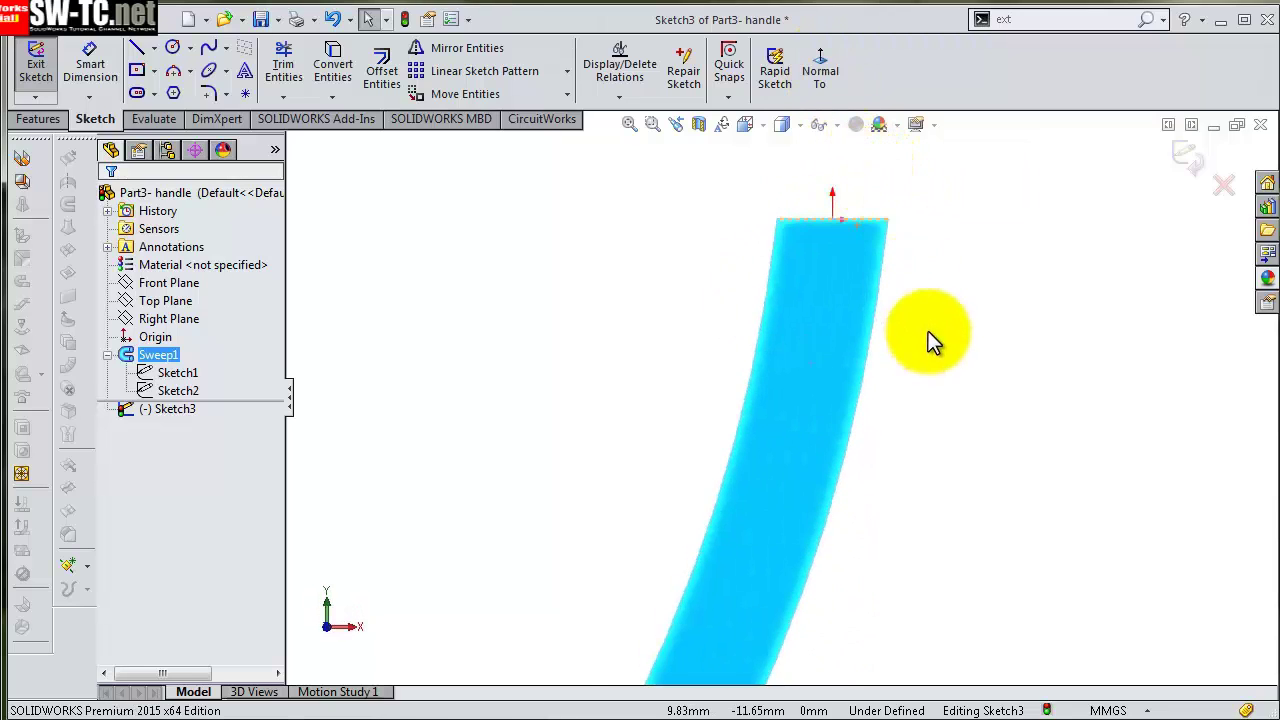
pyautogui.scroll(-1, 928, 325)
pyautogui.click(513, 290)
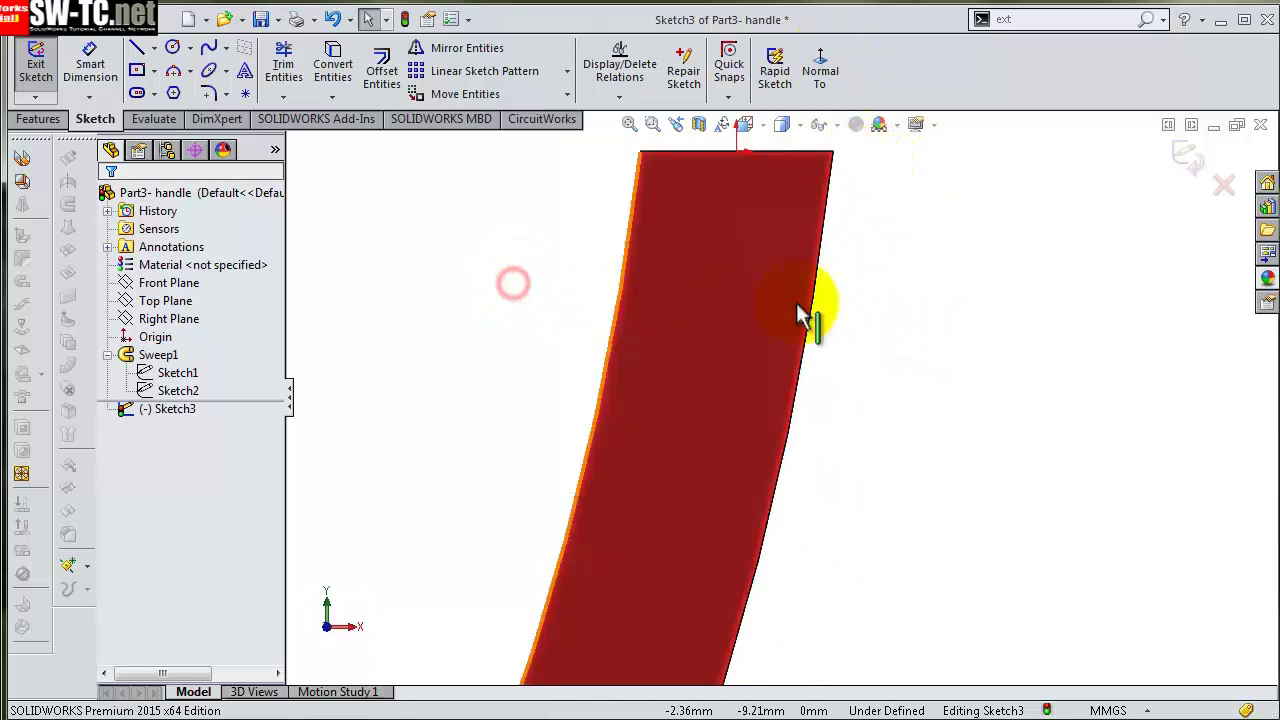
pyautogui.scroll(-1, 835, 299)
pyautogui.scroll(2, 835, 299)
pyautogui.scroll(-1, 692, 251)
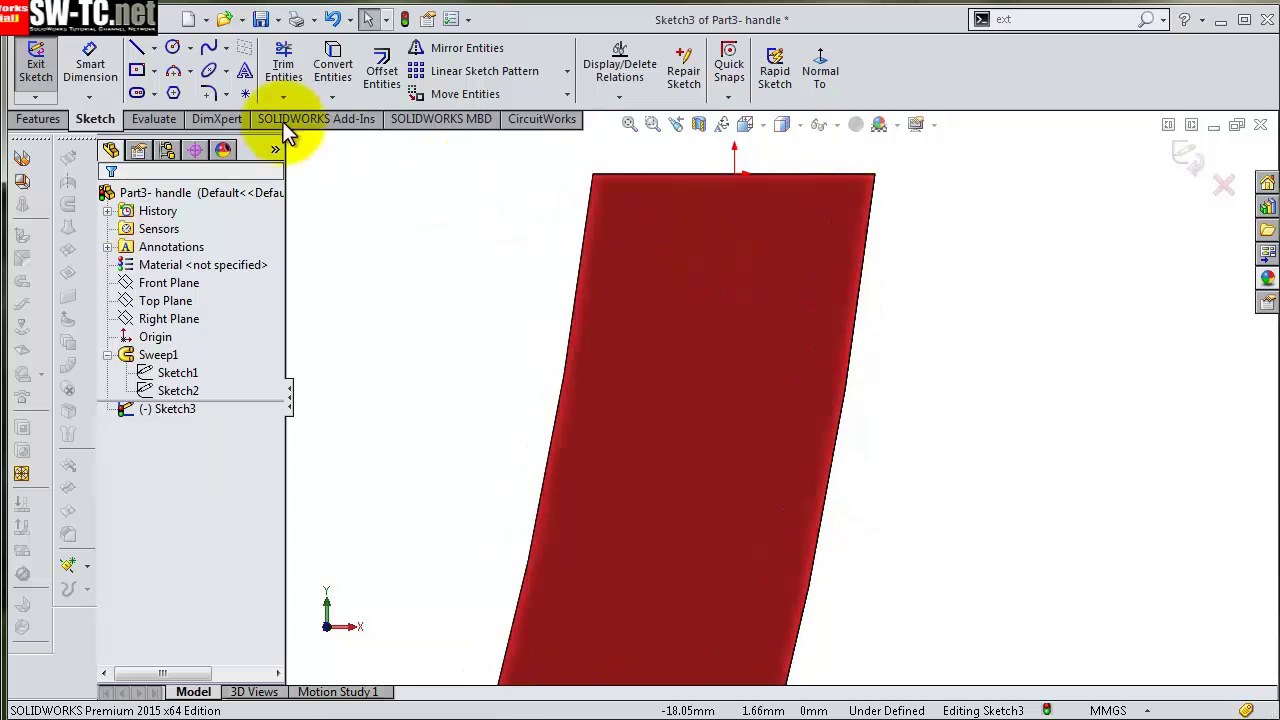
# - Draw a centerline from the handle's left edge and dimension its length to 22 mm
pyautogui.click(153, 48)
pyautogui.click(170, 90)
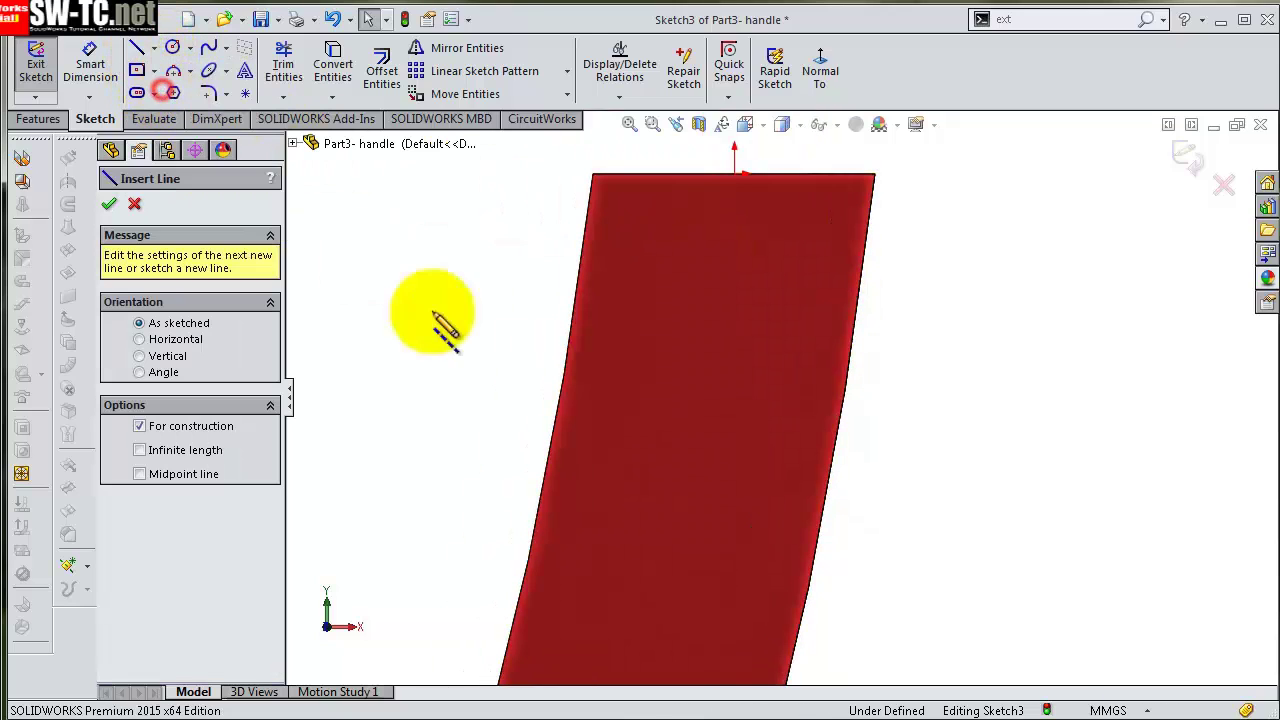
pyautogui.click(570, 347)
pyautogui.click(973, 440)
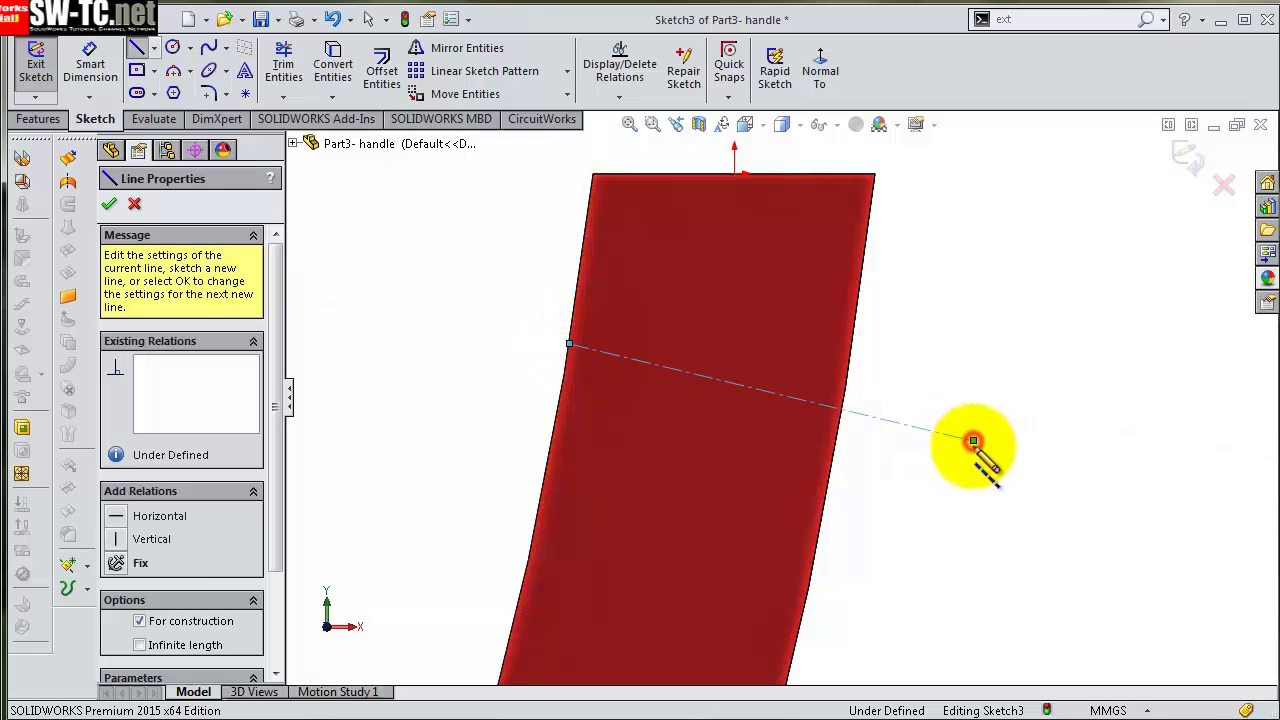
pyautogui.rightClick(973, 440)
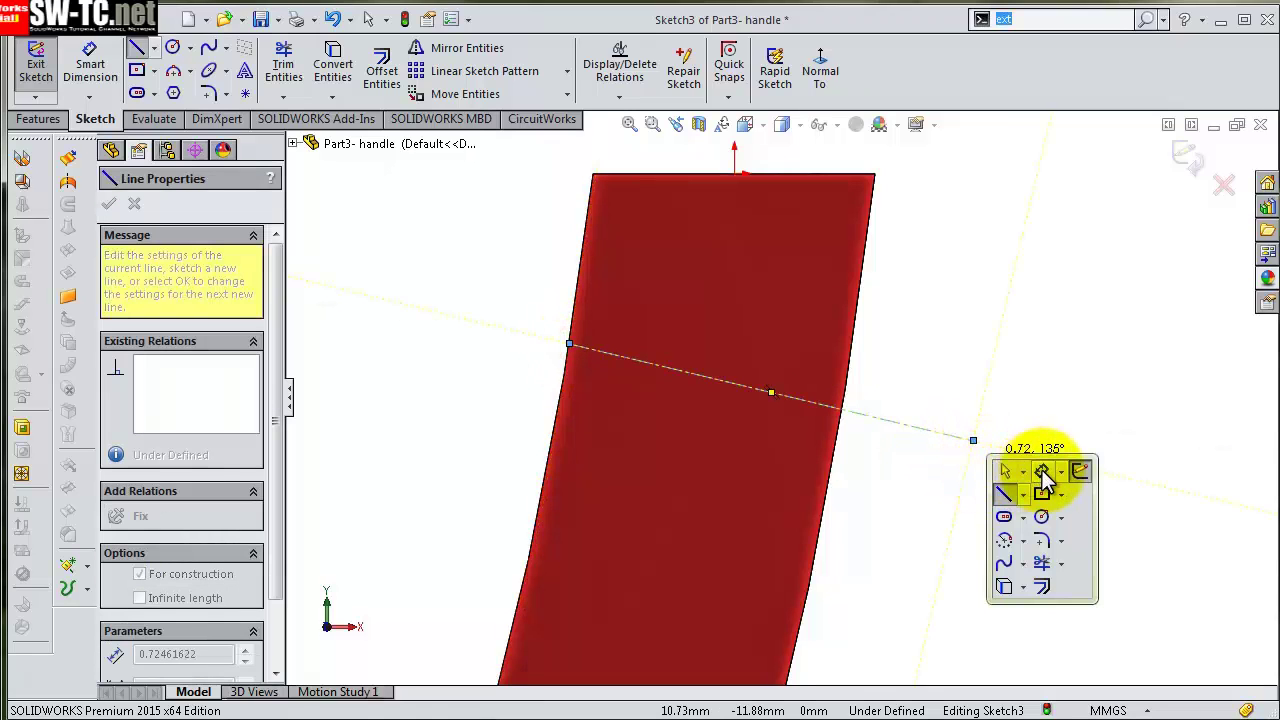
pyautogui.click(1037, 486)
pyautogui.click(940, 425)
pyautogui.click(942, 412)
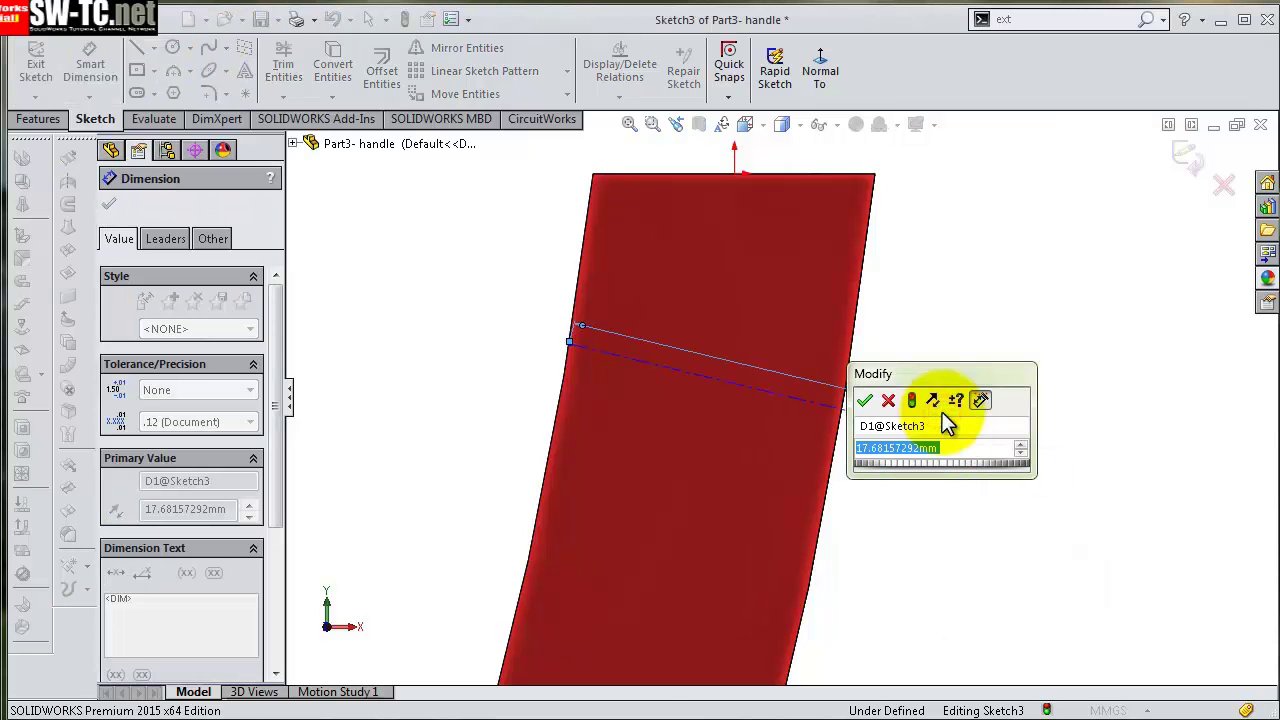
pyautogui.write('22')
pyautogui.press('Return')
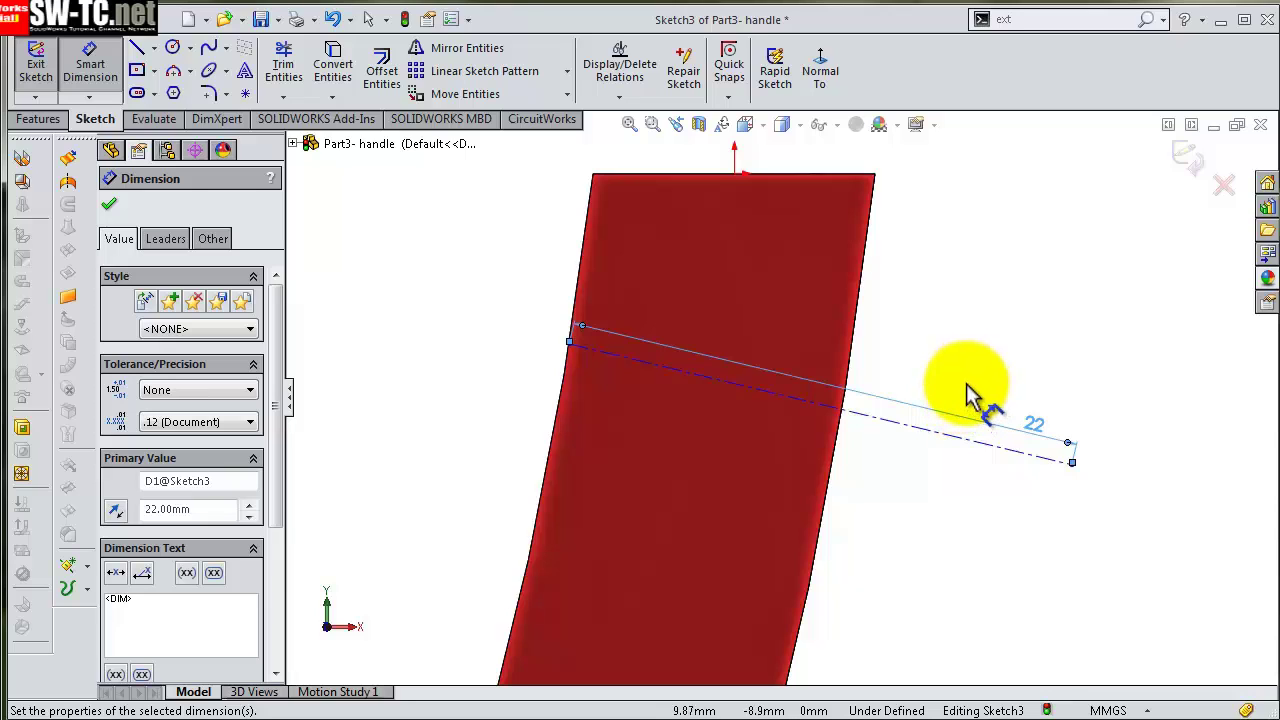
# - Dimension the centerline at 14° to the handle's top edge
pyautogui.click(880, 420)
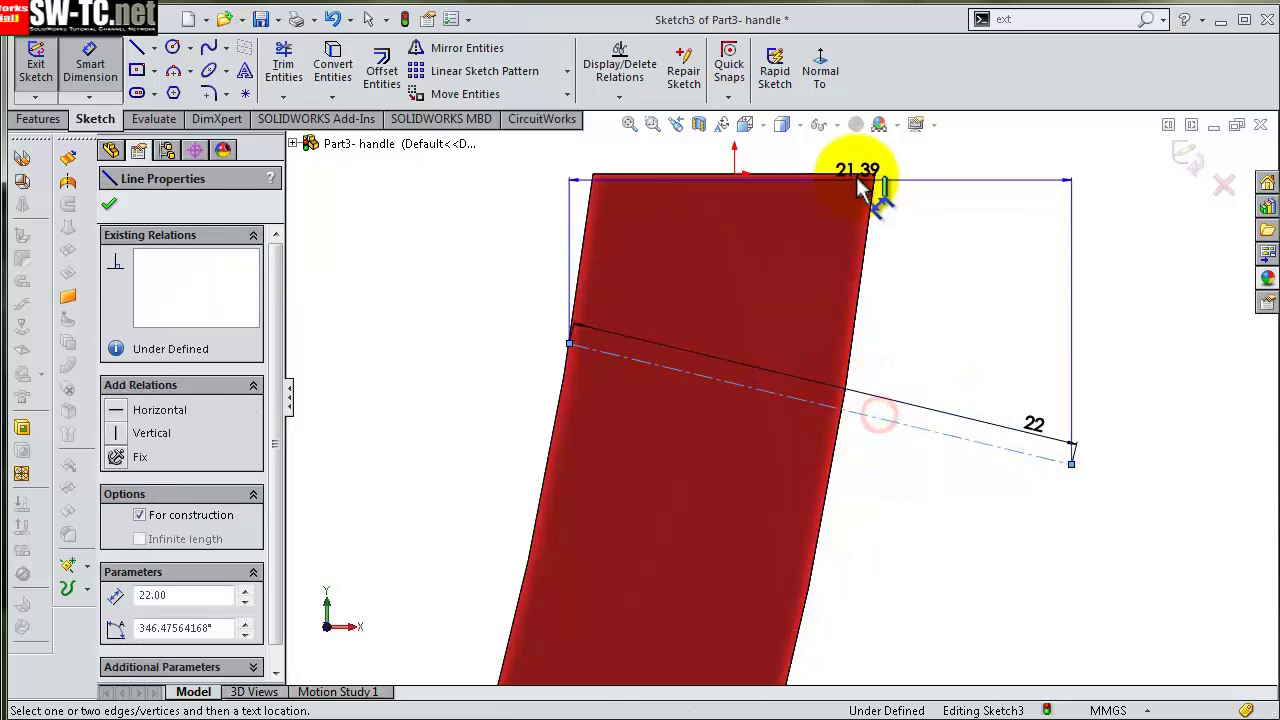
pyautogui.click(868, 178)
pyautogui.click(900, 225)
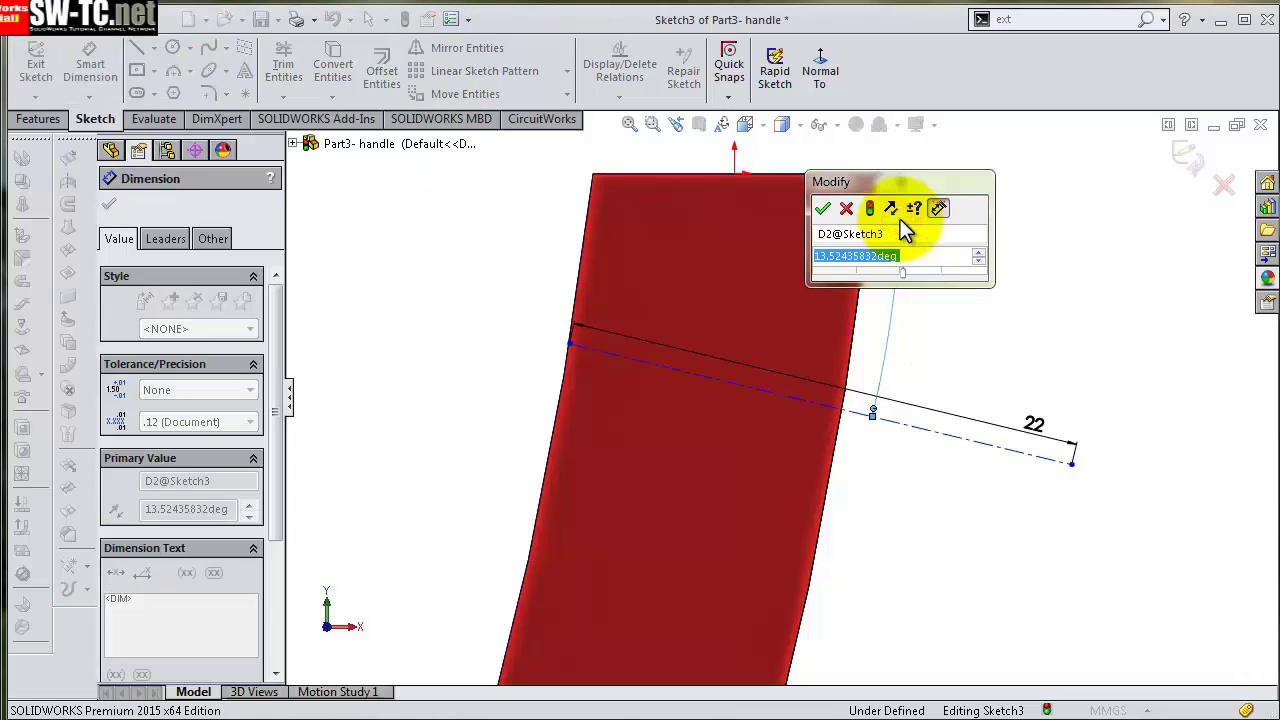
pyautogui.write('14')
pyautogui.press('Return')
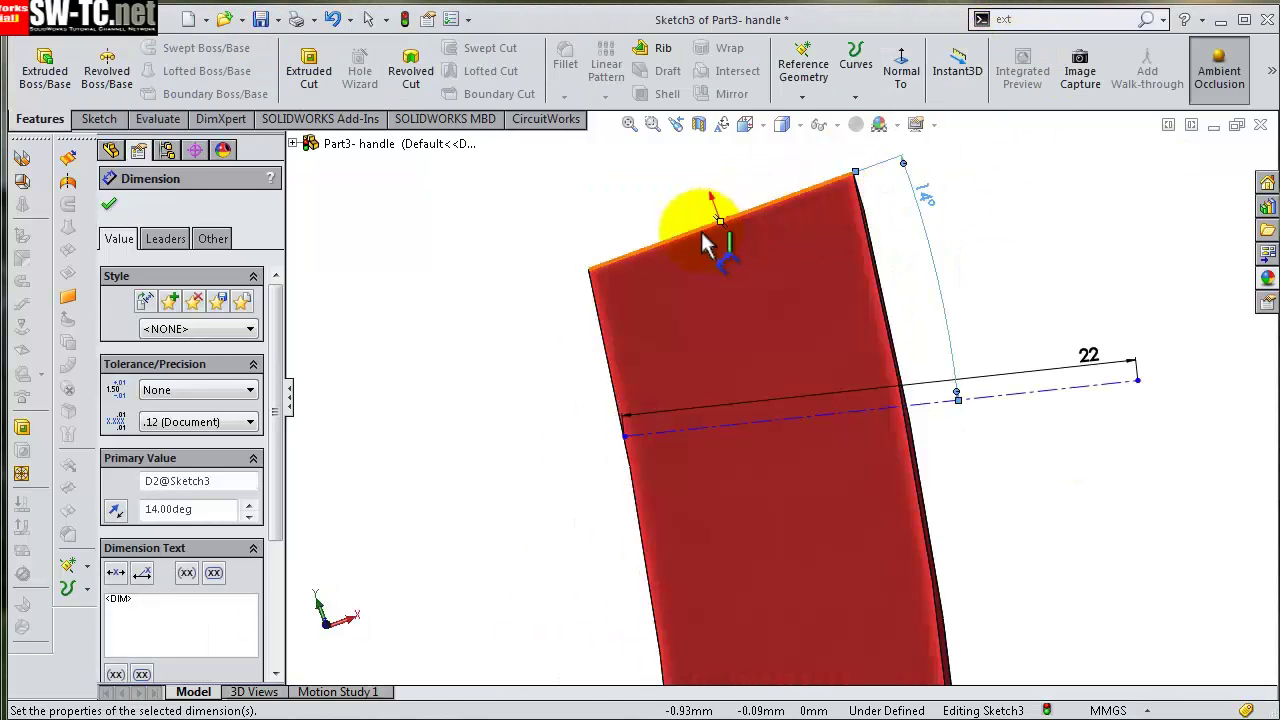
# - Dimension the centerline 21 mm from the handle's top-left corner
pyautogui.click(588, 270)
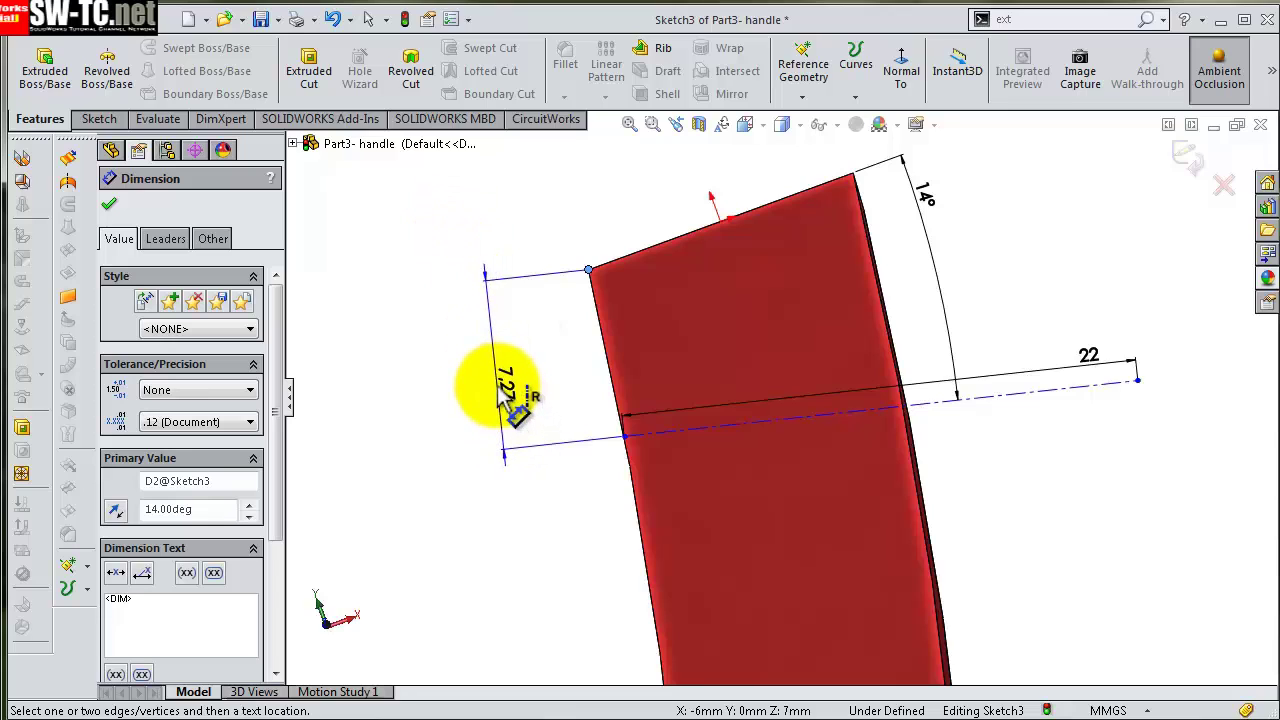
pyautogui.click(503, 394)
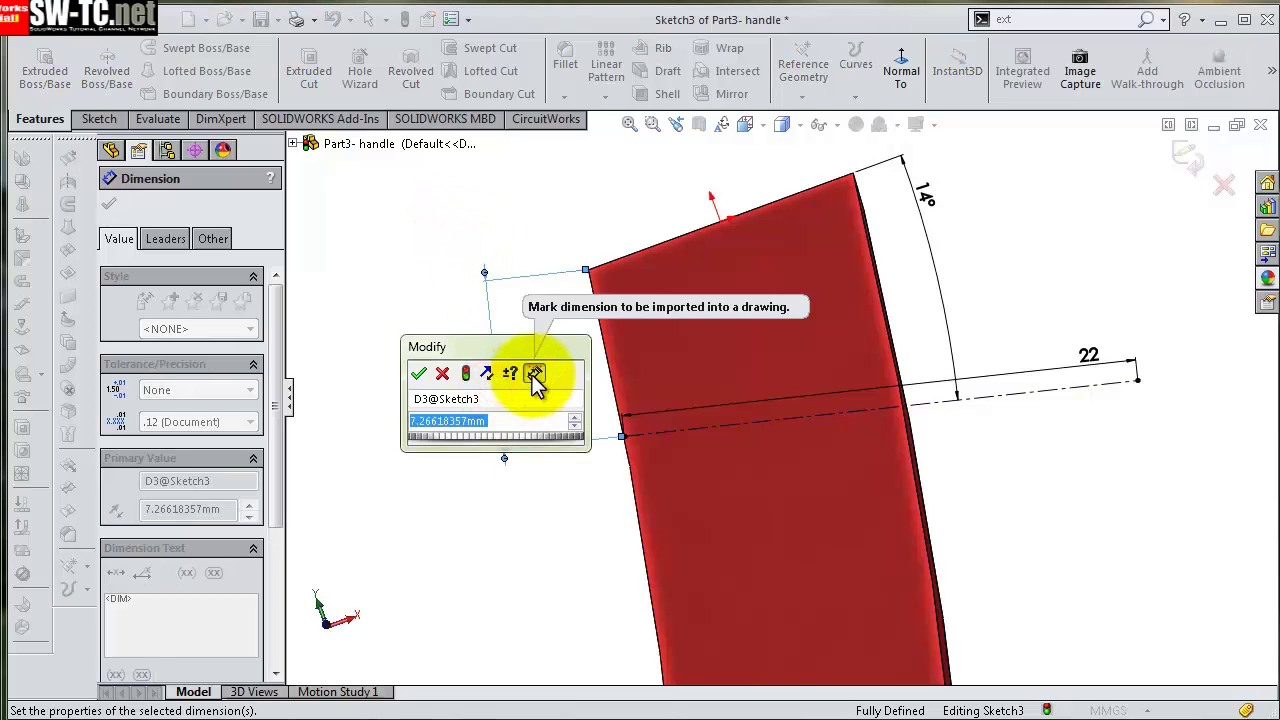
pyautogui.write('21')
pyautogui.press('Return')
pyautogui.scroll(2, 828, 500)
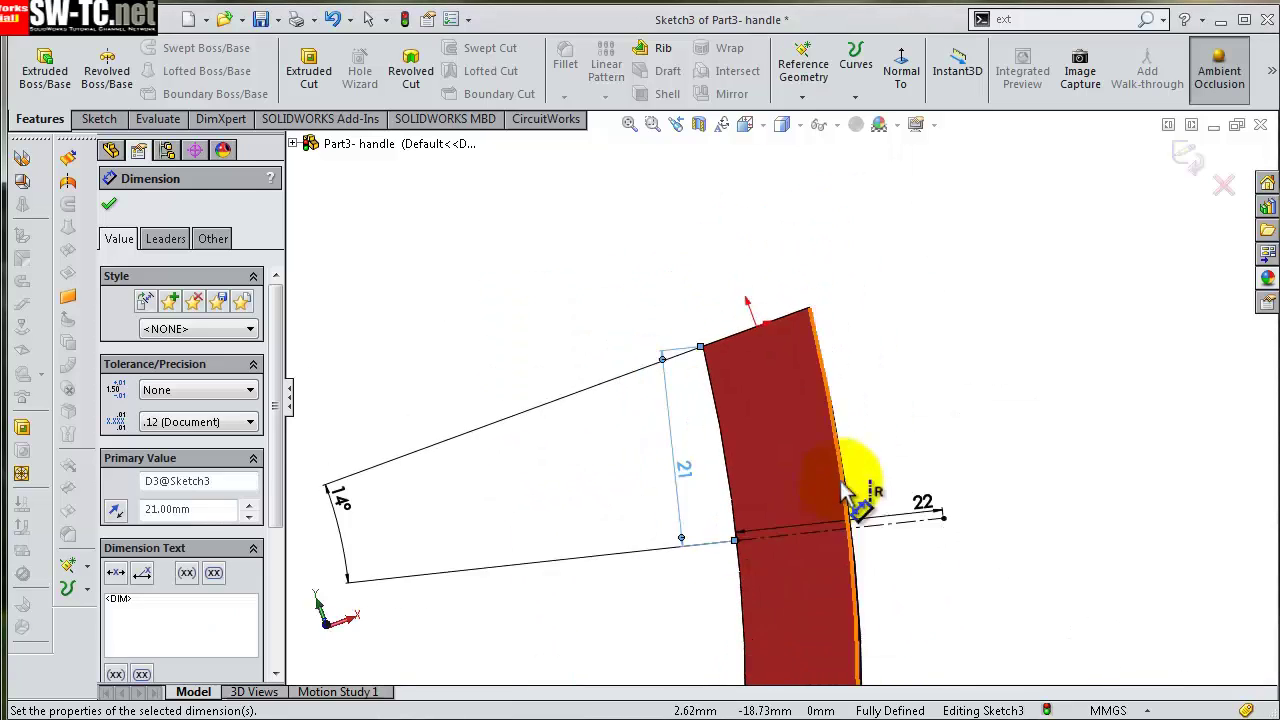
pyautogui.scroll(1, 857, 500)
pyautogui.scroll(-4, 760, 530)
pyautogui.scroll(3, 771, 543)
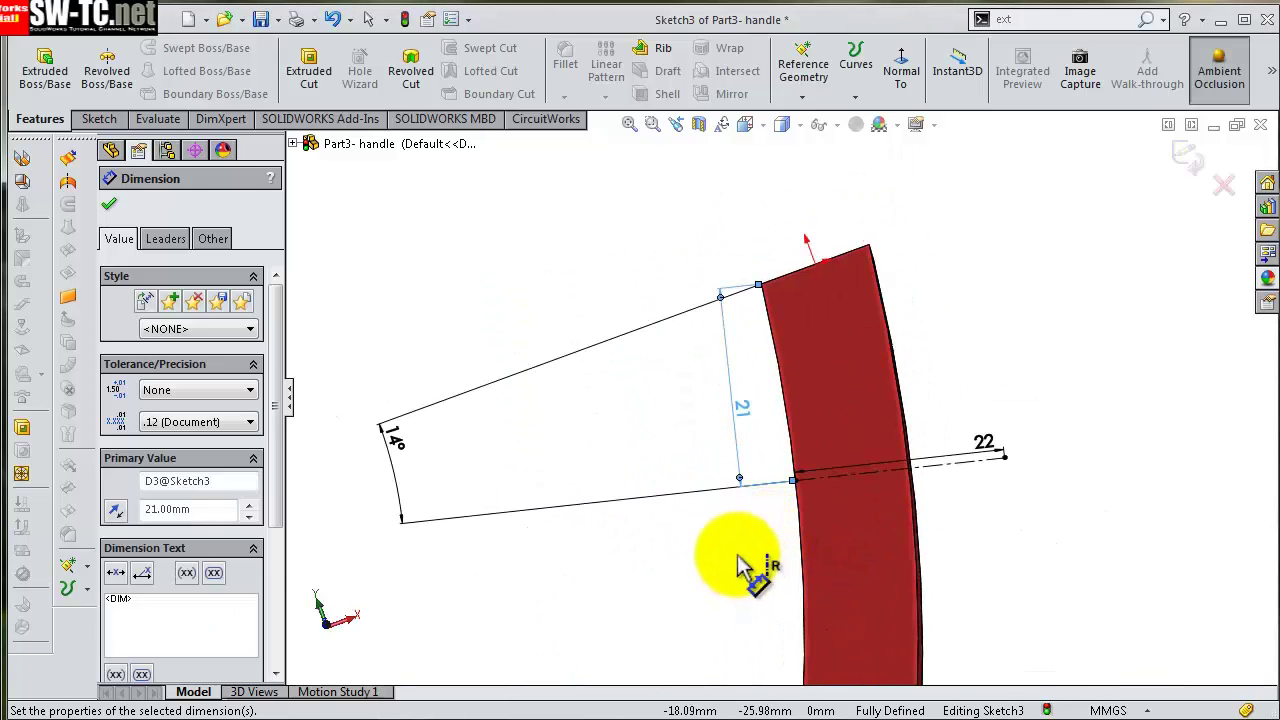
# - Move the 14° and 22 dimension labels clear of the handle
pyautogui.click(552, 459)
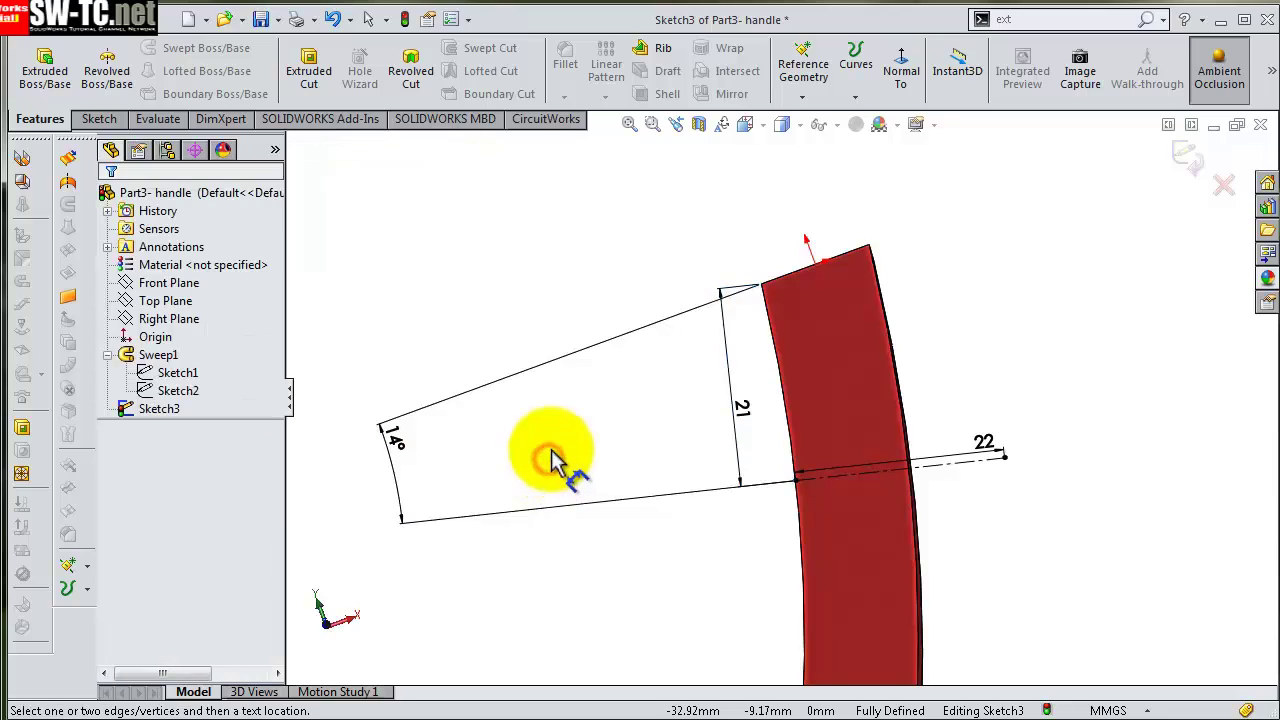
pyautogui.moveTo(386, 434); pyautogui.dragTo(1015, 385)
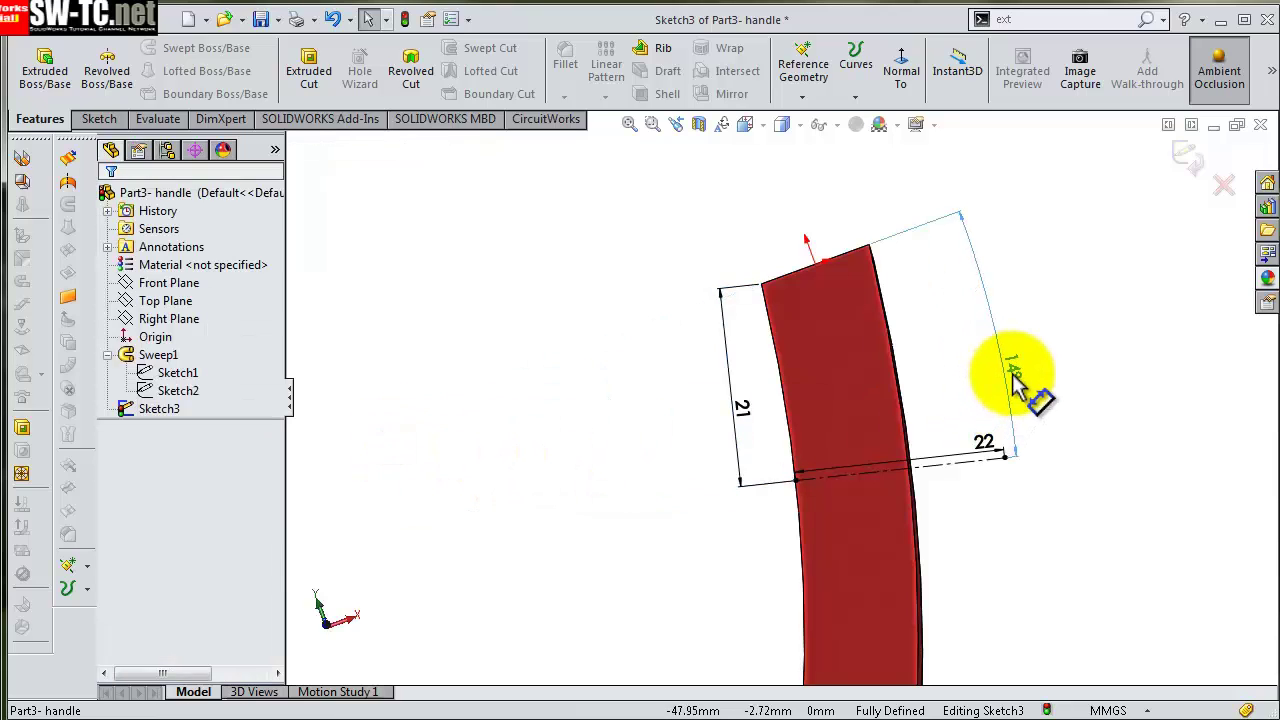
pyautogui.scroll(2, 929, 443)
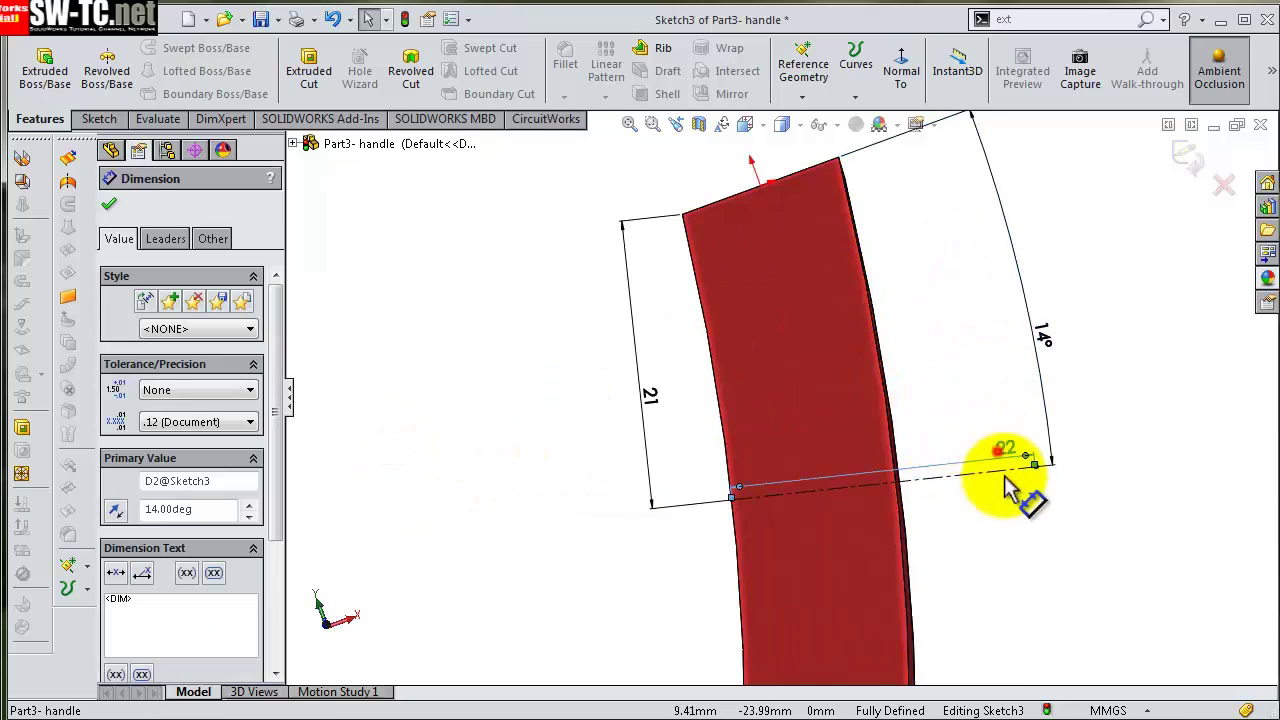
pyautogui.moveTo(1014, 480); pyautogui.dragTo(1045, 632)
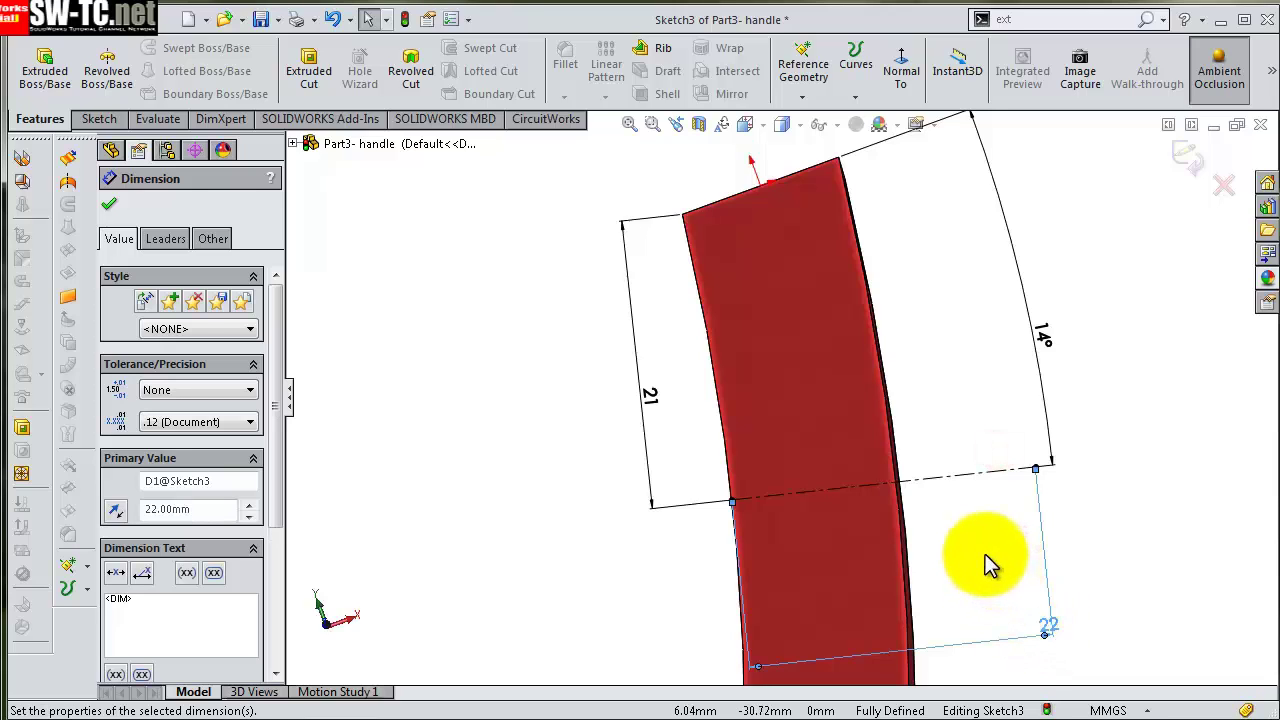
# - Draw a short construction line along the handle's left edge
pyautogui.rightClick(988, 565)
pyautogui.click(1003, 574)
pyautogui.scroll(2, 828, 495)
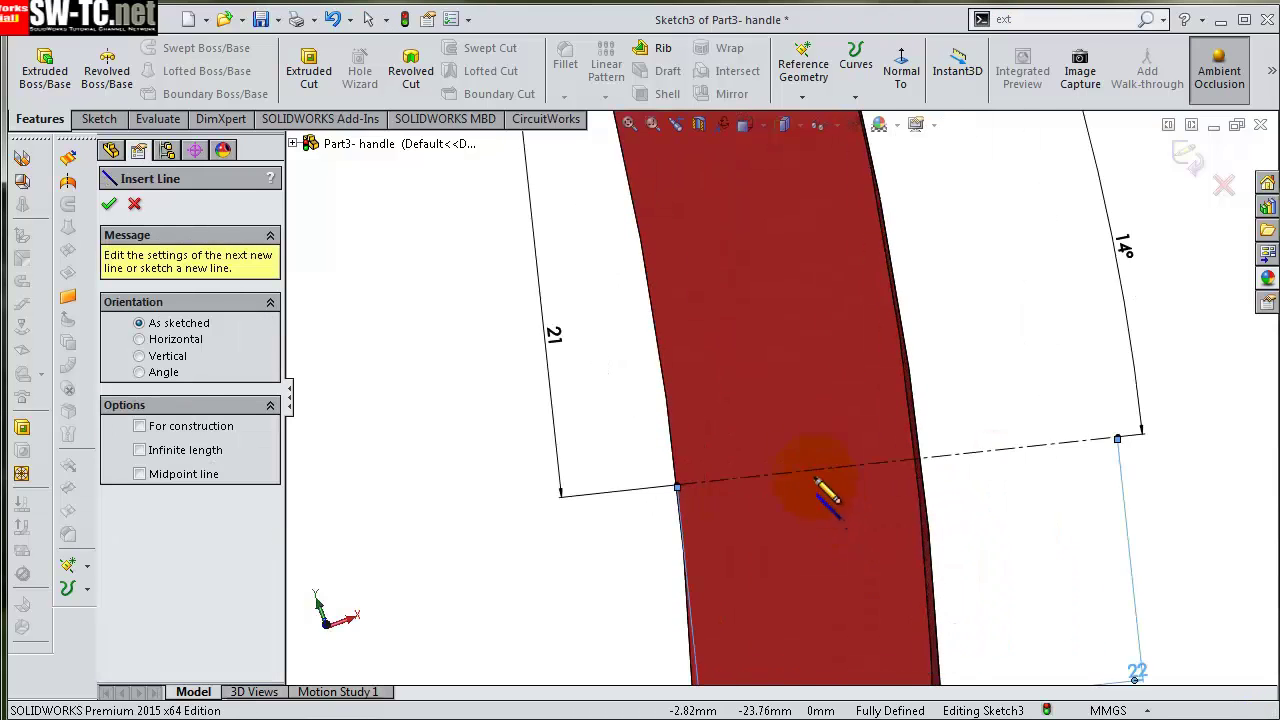
pyautogui.scroll(2, 790, 450)
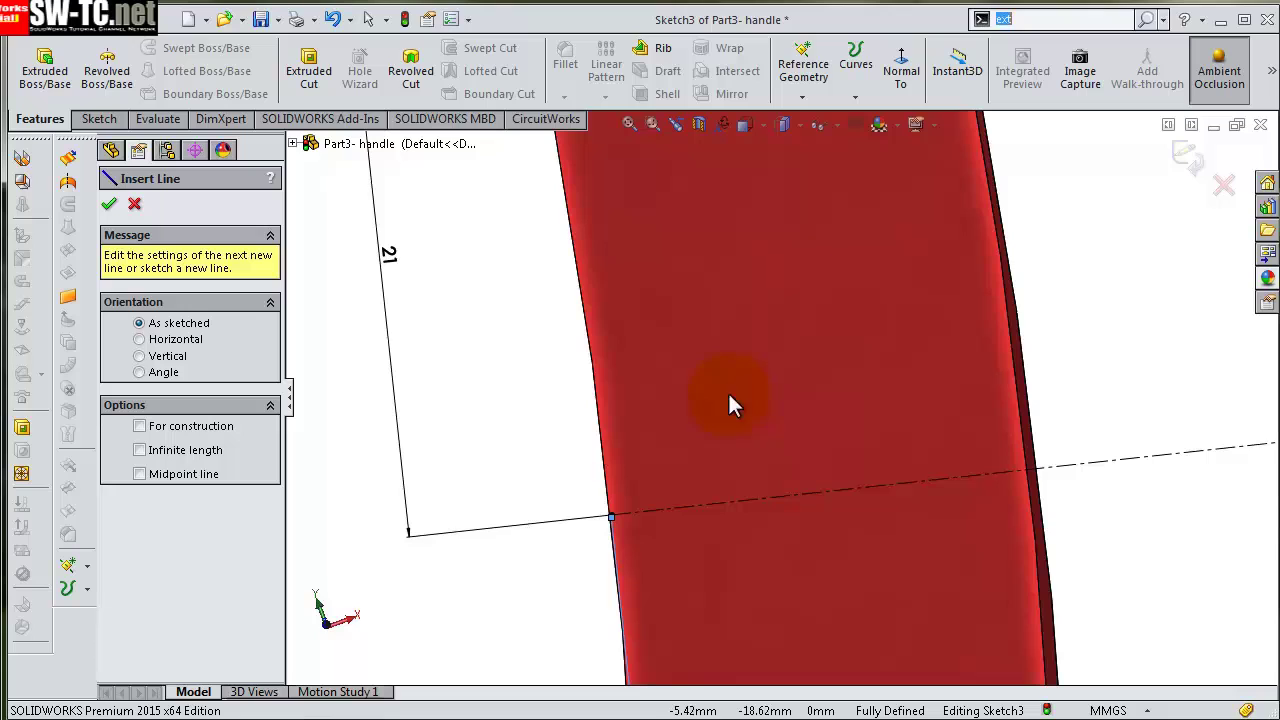
pyautogui.rightClick(730, 403)
pyautogui.click(785, 479)
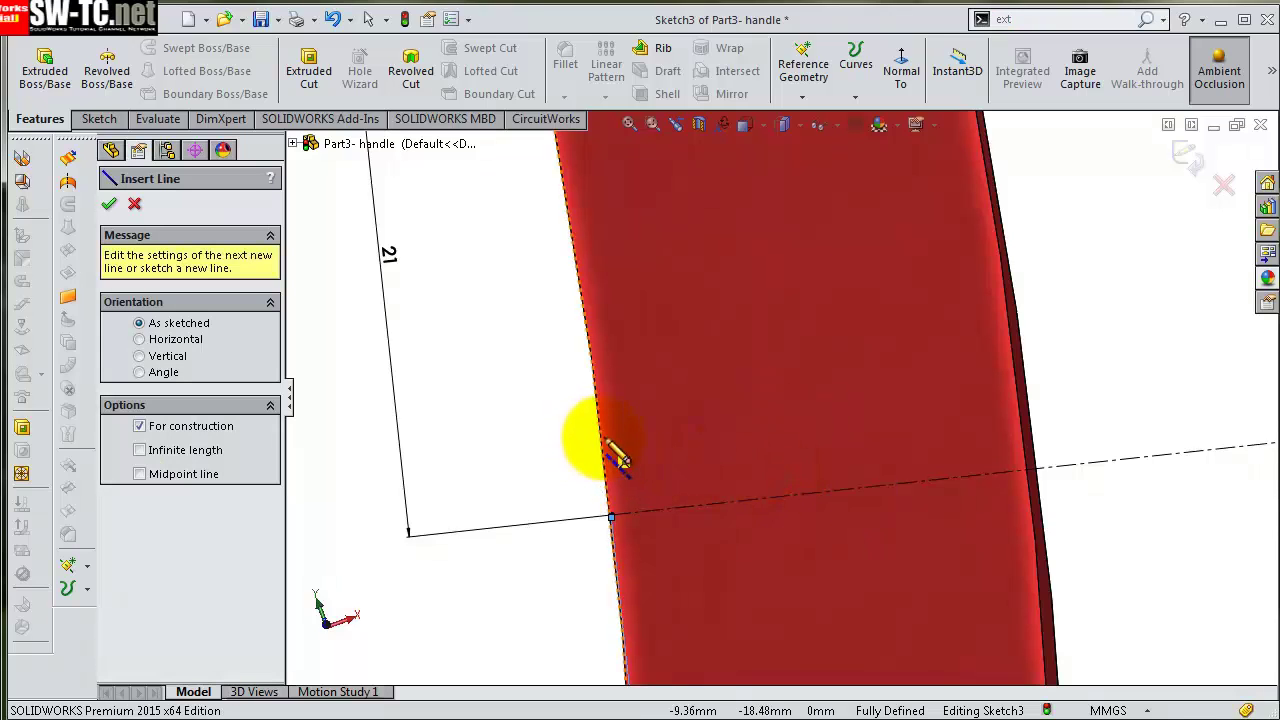
pyautogui.click(611, 516)
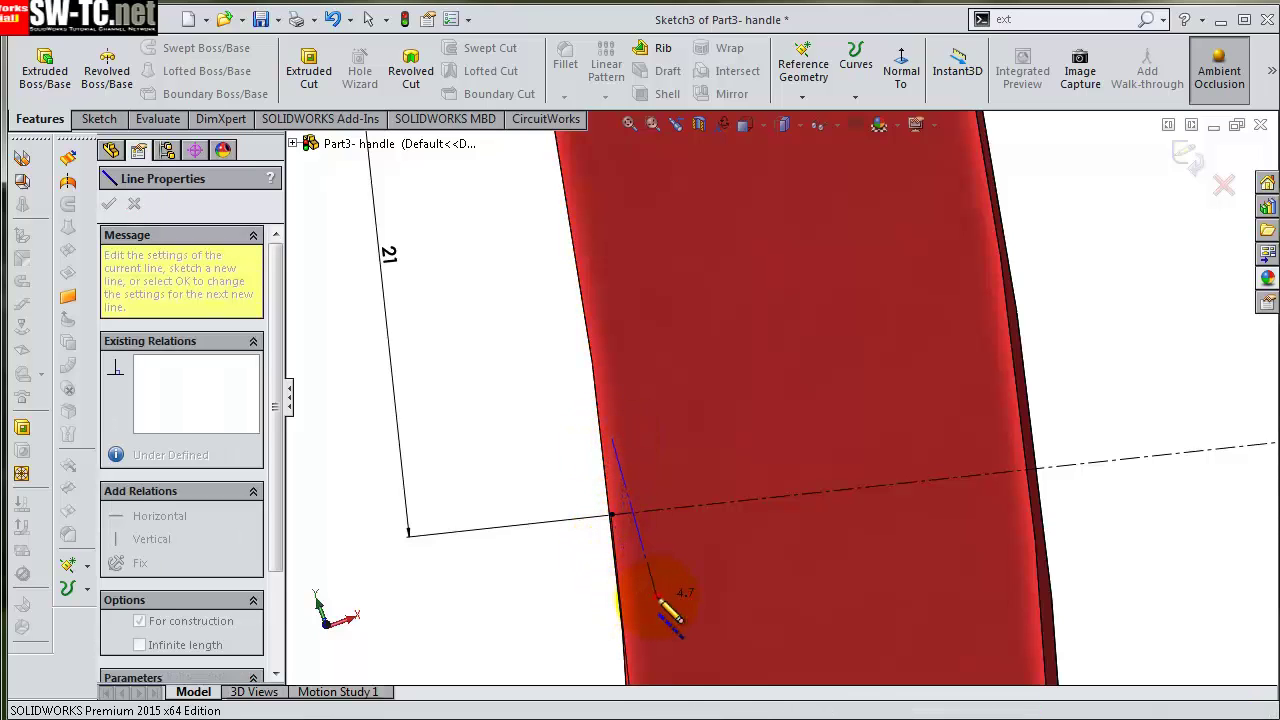
pyautogui.click(657, 596)
pyautogui.press('Escape')
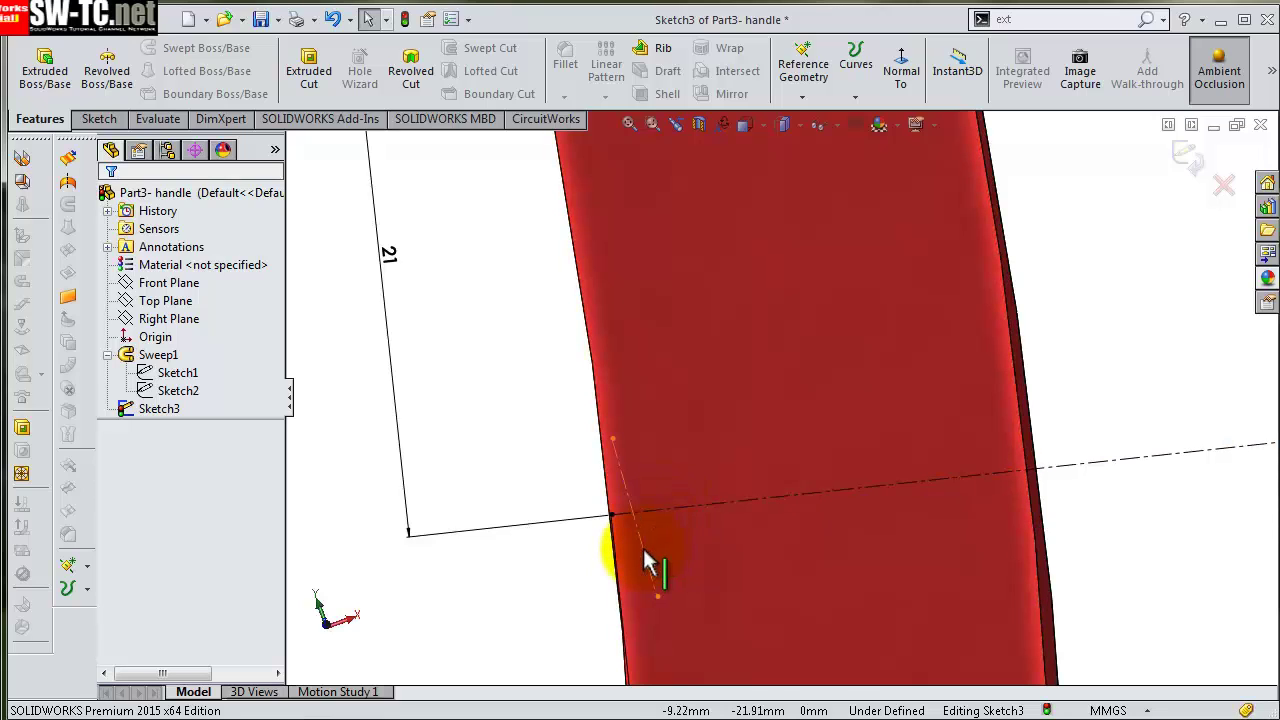
# - Centre the short line on the centerline's start point and make it perpendicular to the centerline
pyautogui.click(647, 558)
pyautogui.keyDown('ctrl'); pyautogui.click(613, 516); pyautogui.keyUp('ctrl')
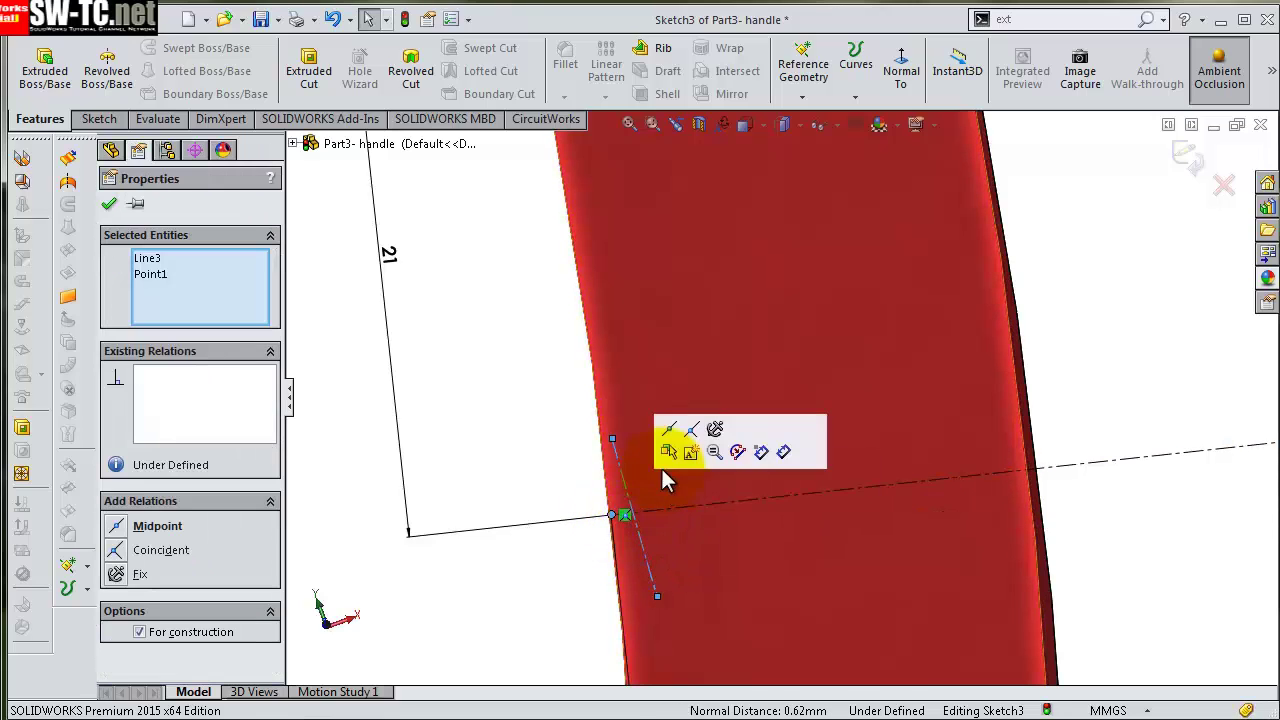
pyautogui.click(669, 429)
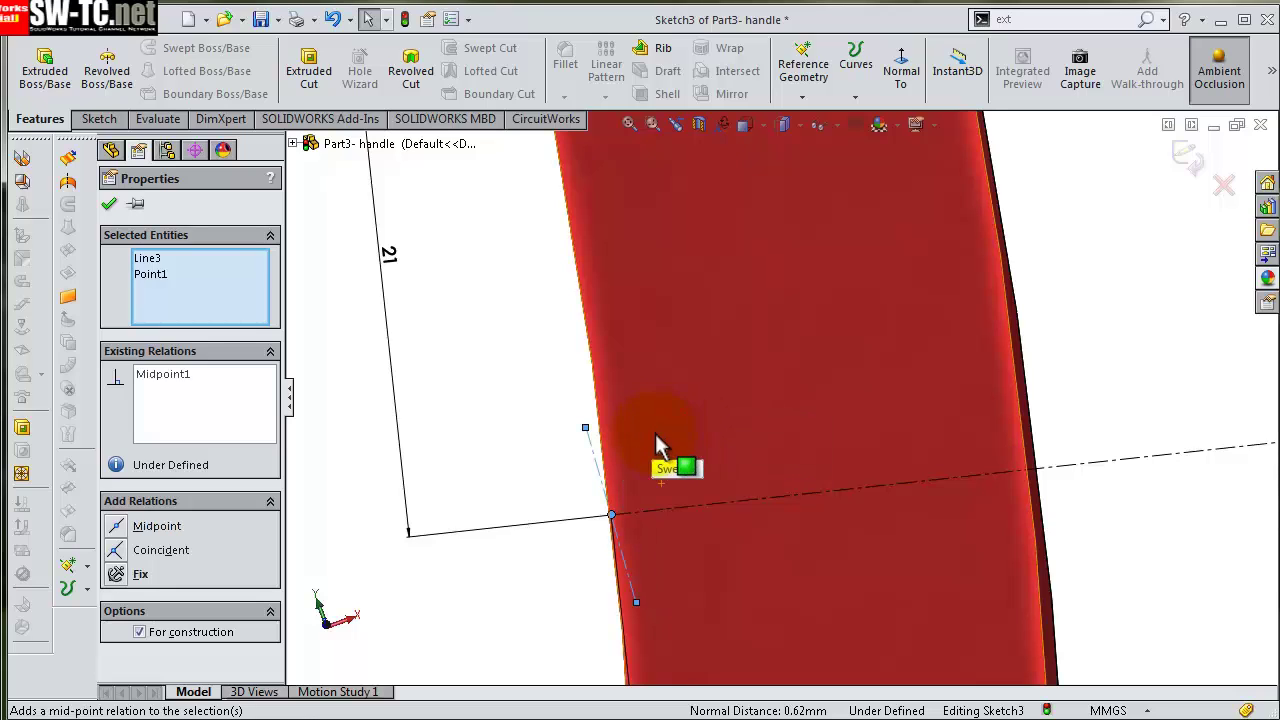
pyautogui.click(553, 434)
pyautogui.click(601, 482)
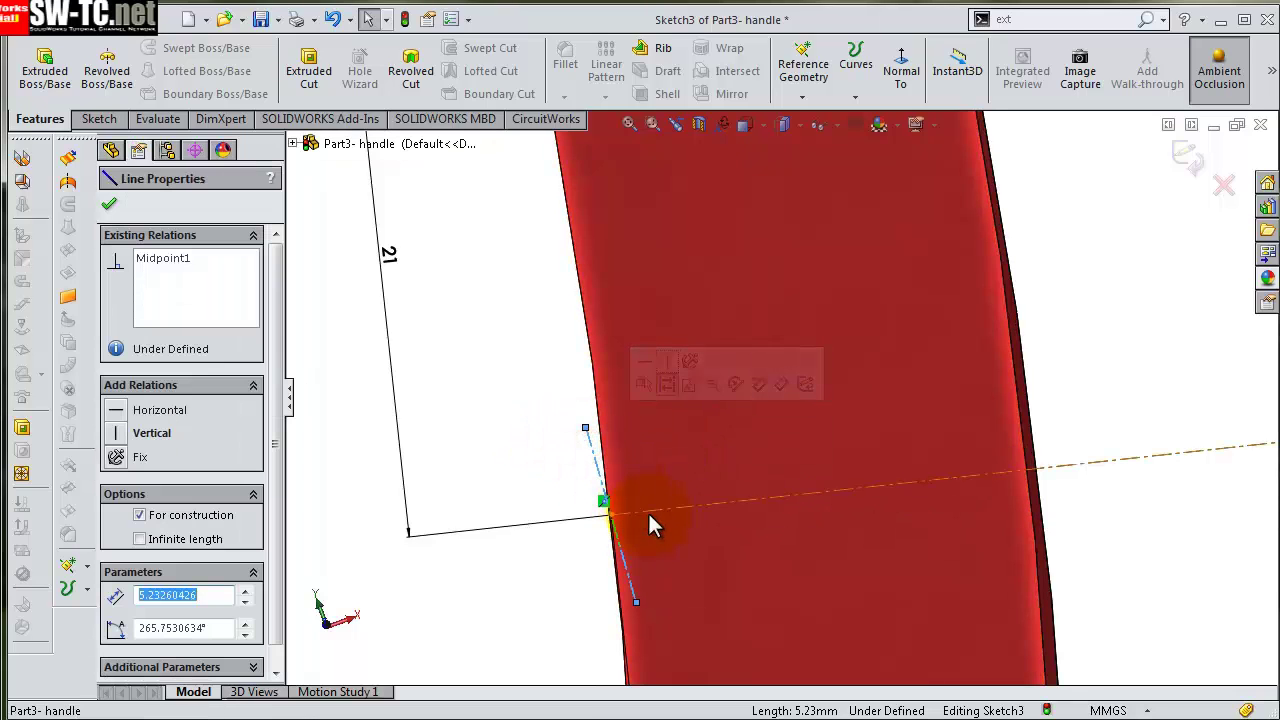
pyautogui.keyDown('ctrl'); pyautogui.click(686, 508); pyautogui.keyUp('ctrl')
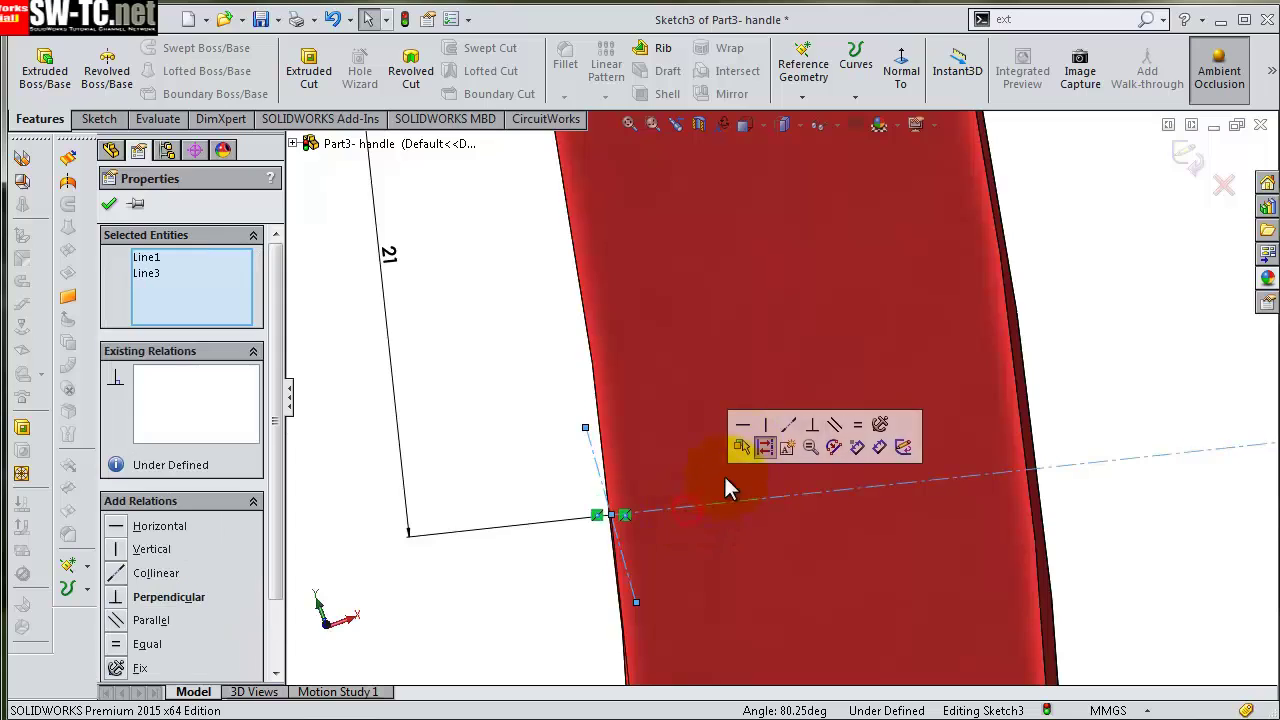
pyautogui.click(812, 426)
pyautogui.click(557, 420)
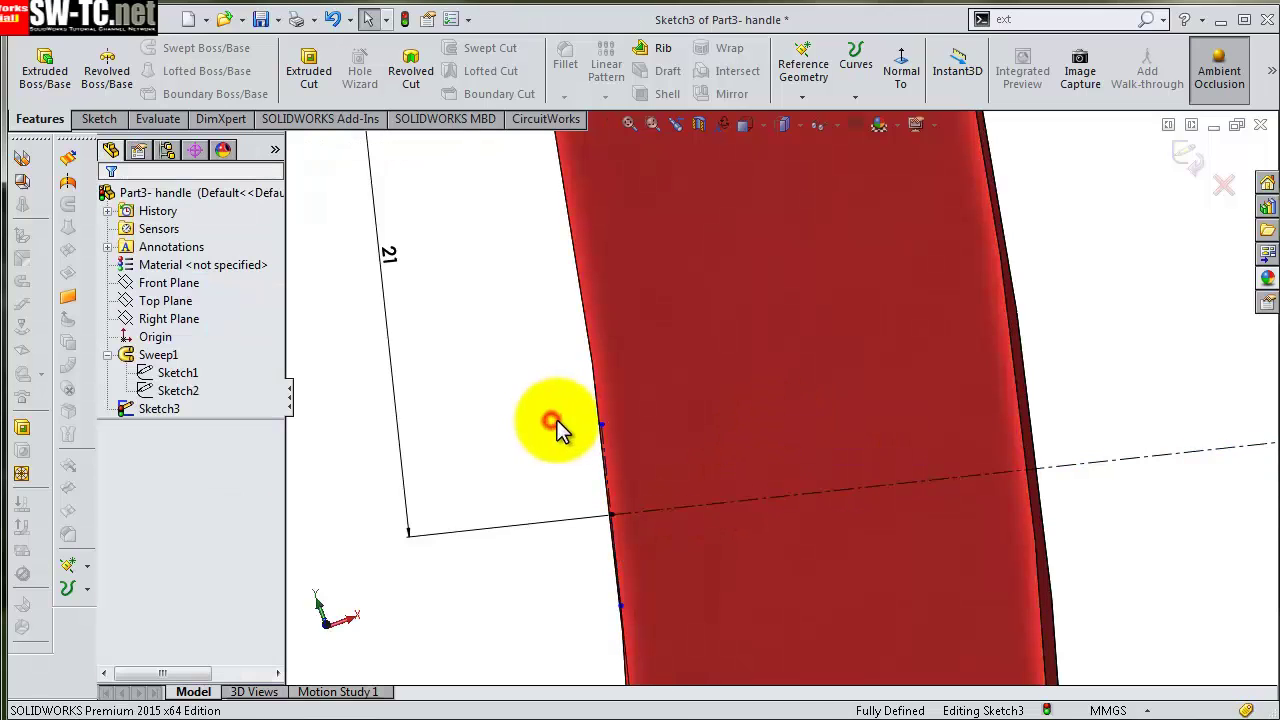
# - Dimension the short construction line to 3 mm
pyautogui.press('s')
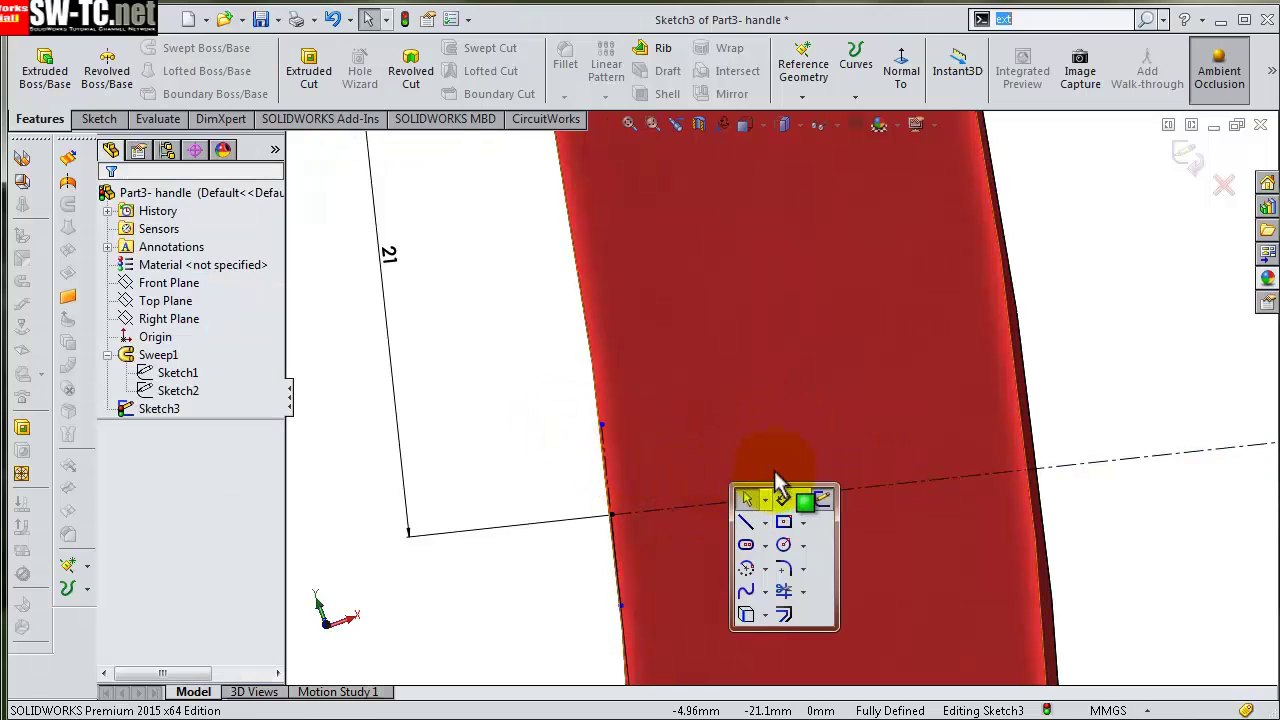
pyautogui.click(780, 498)
pyautogui.click(613, 478)
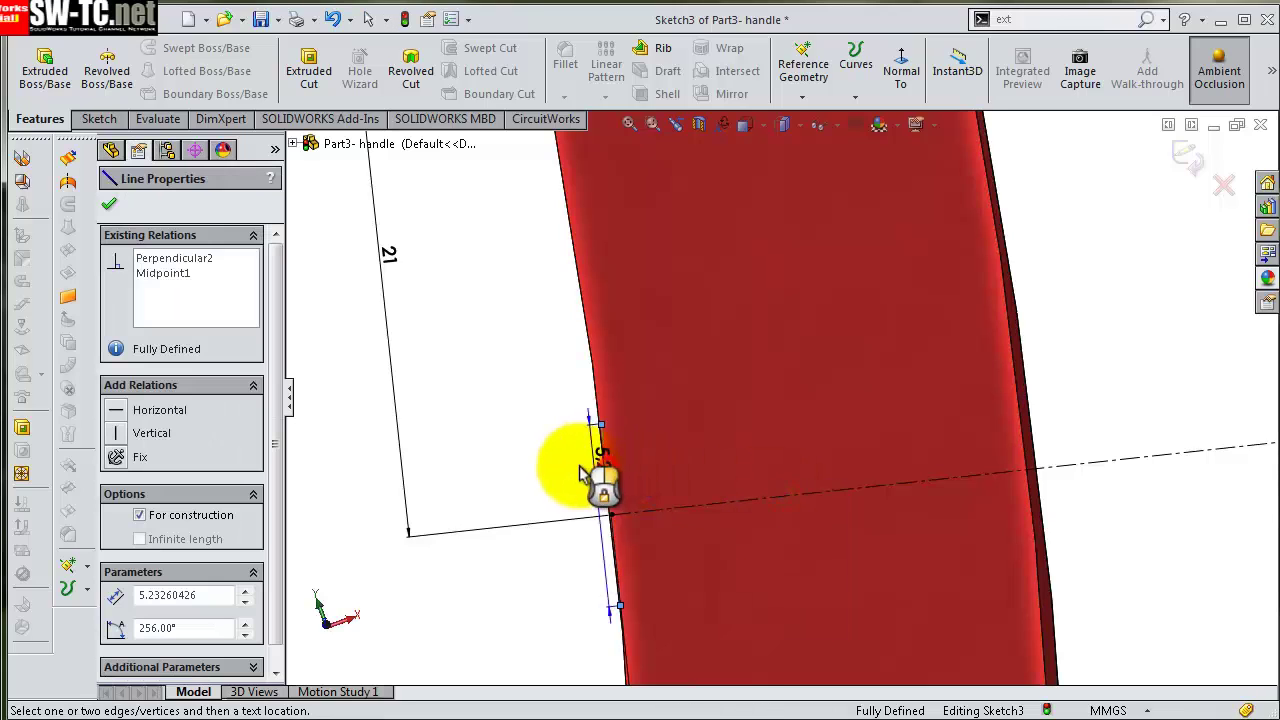
pyautogui.click(577, 466)
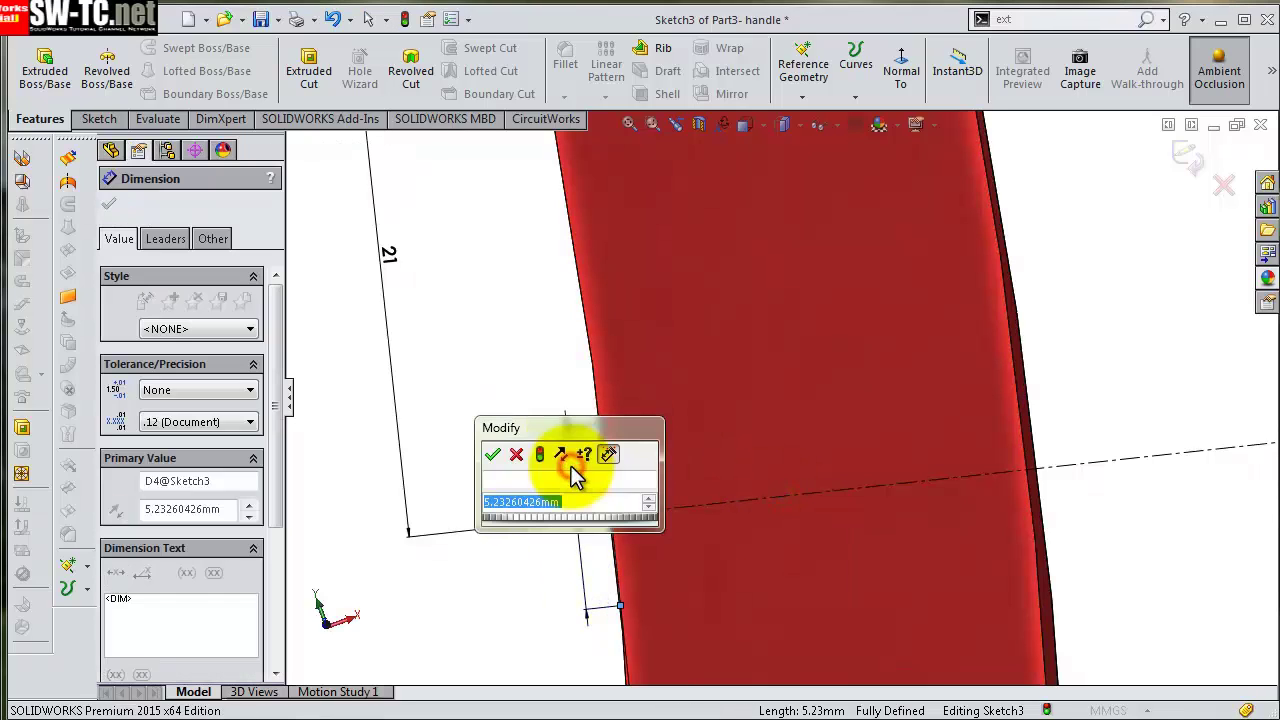
pyautogui.write('3')
pyautogui.press('Return')
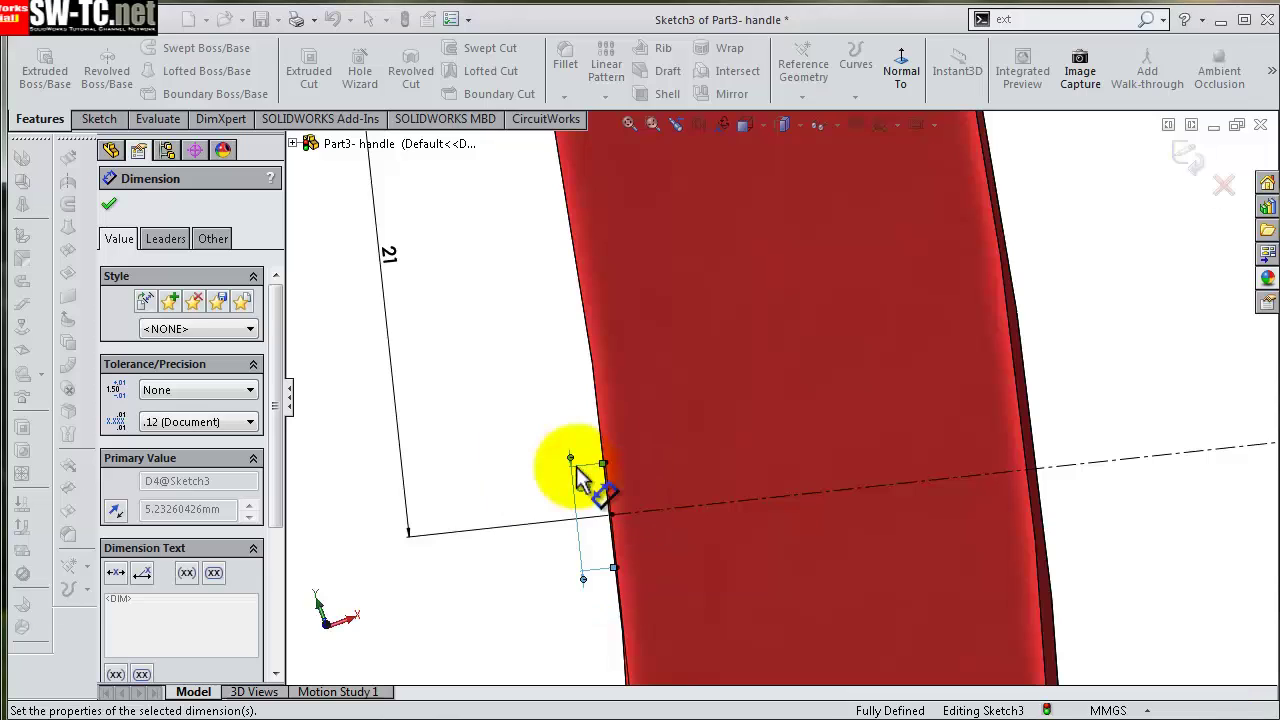
pyautogui.press('s')
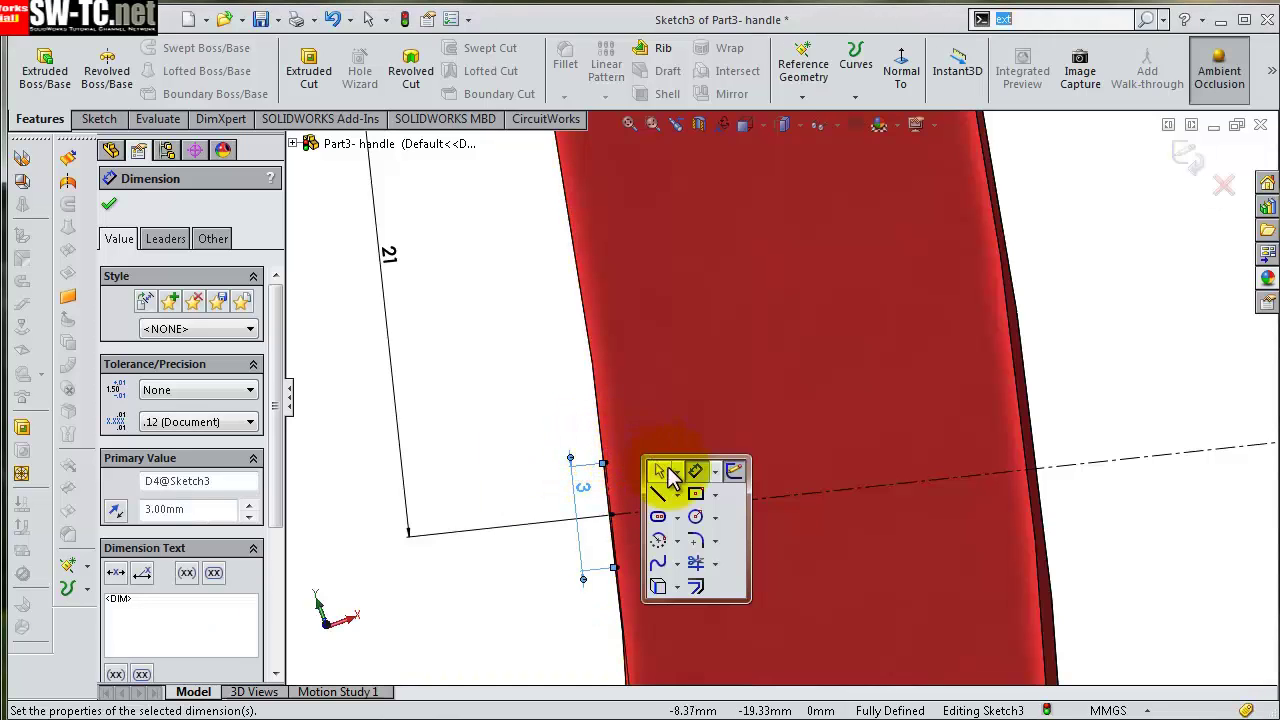
pyautogui.click(658, 494)
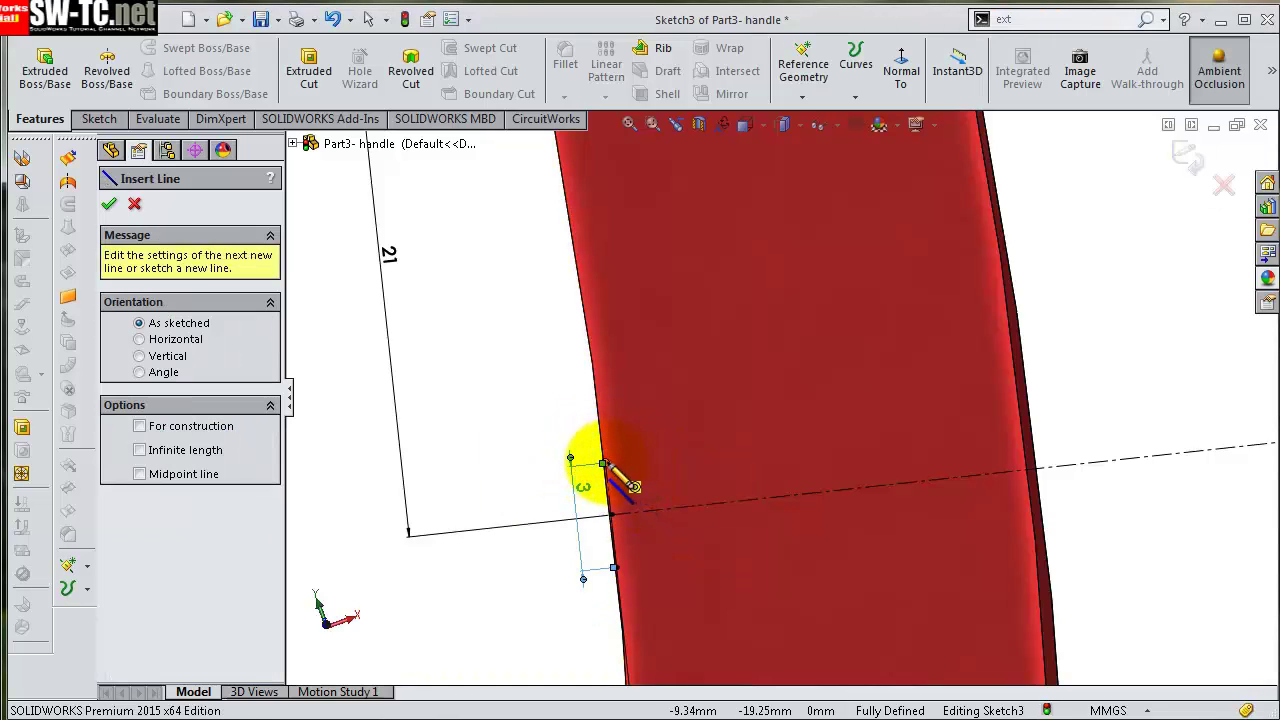
# - Draw a two-segment profile line: a short slanted segment, then a long one to the 14° boundary
pyautogui.click(605, 463)
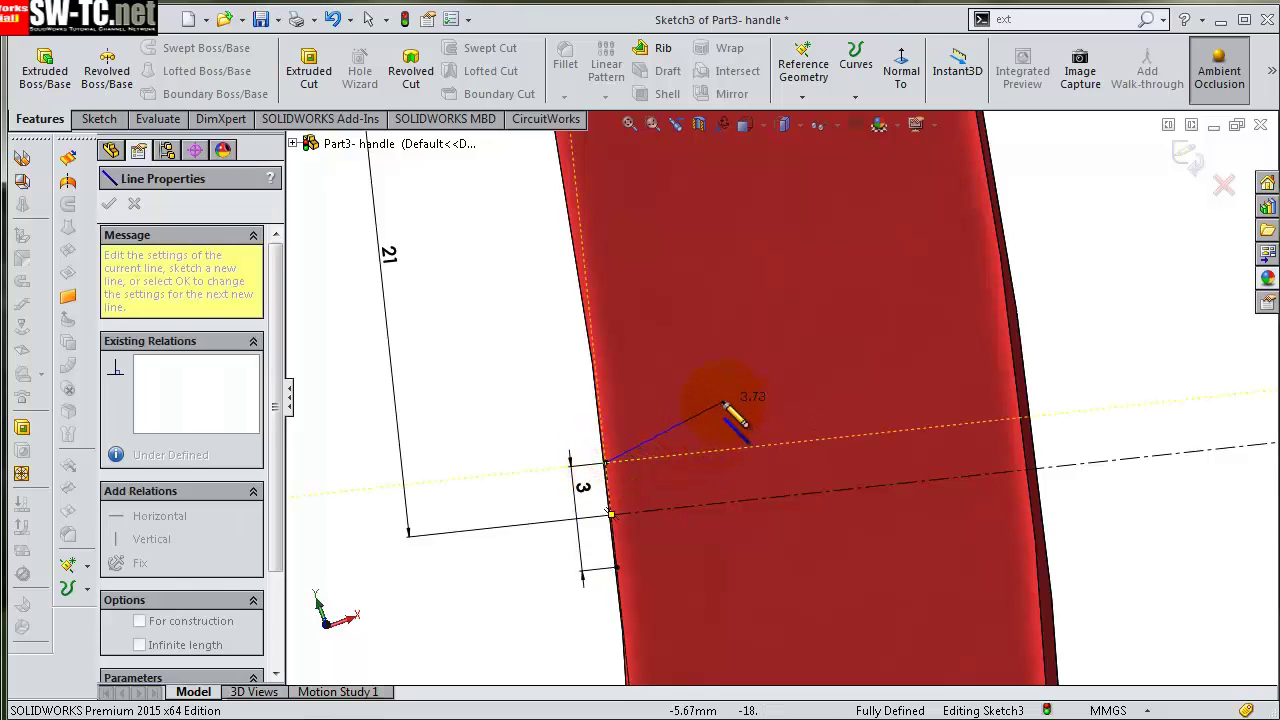
pyautogui.click(733, 418)
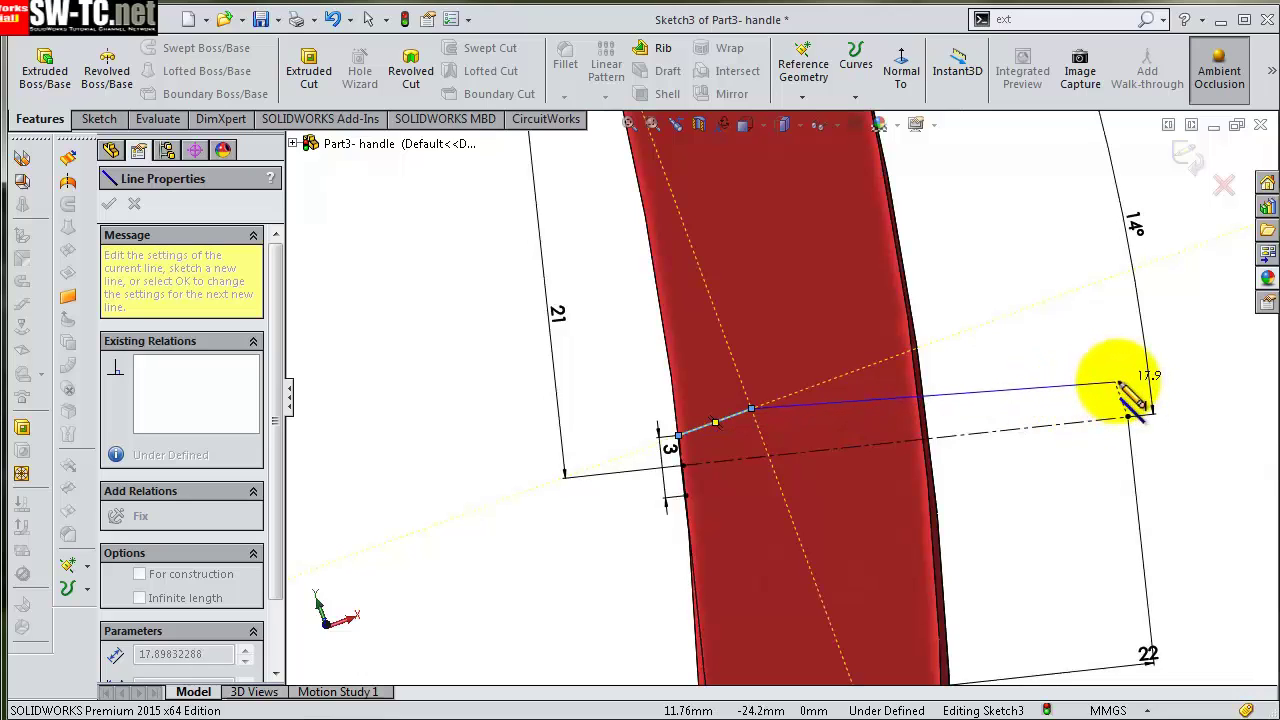
pyautogui.click(1122, 385)
pyautogui.press('Escape')
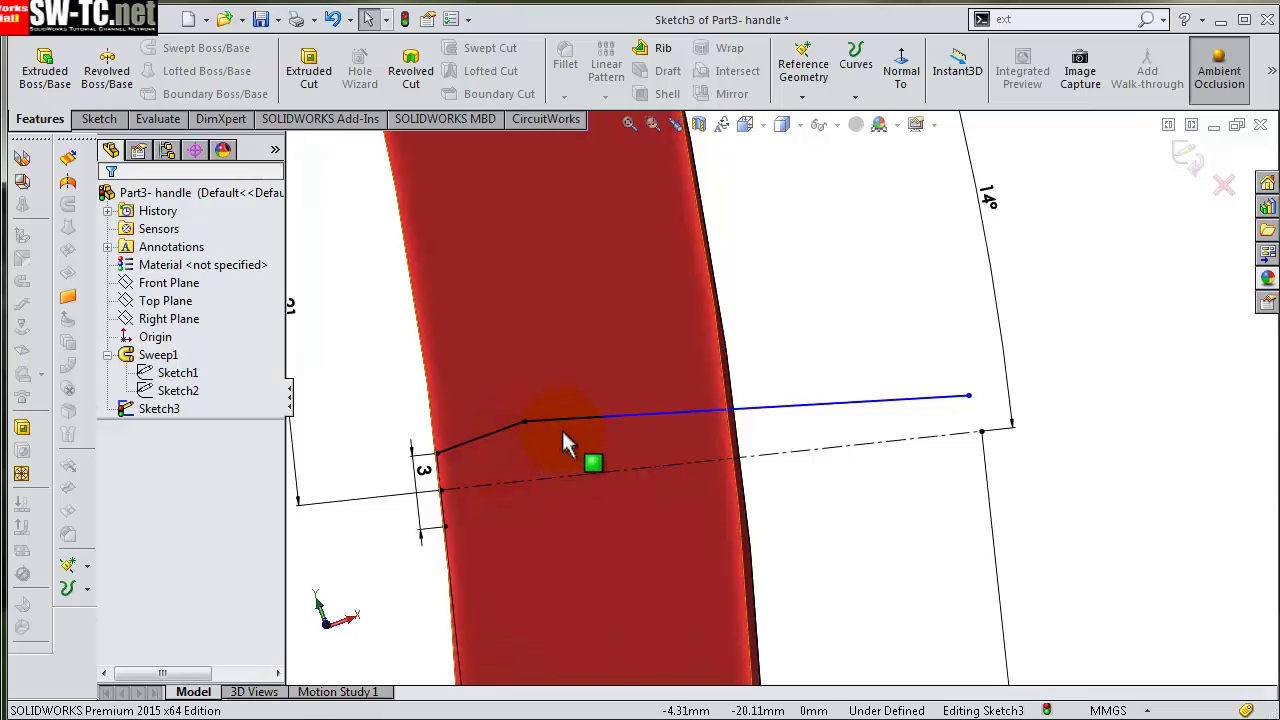
# - Dimension the line's end 2 mm and its bend 3 mm from the axis
pyautogui.press('s')
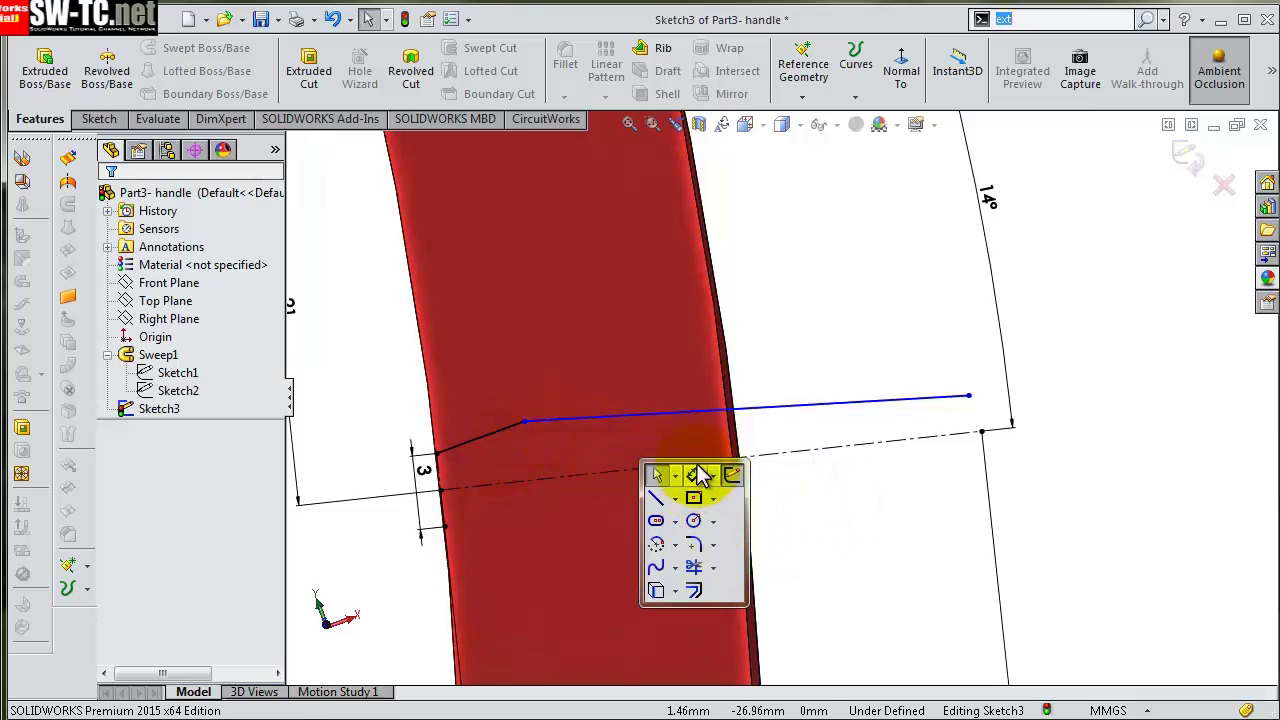
pyautogui.click(696, 472)
pyautogui.click(968, 397)
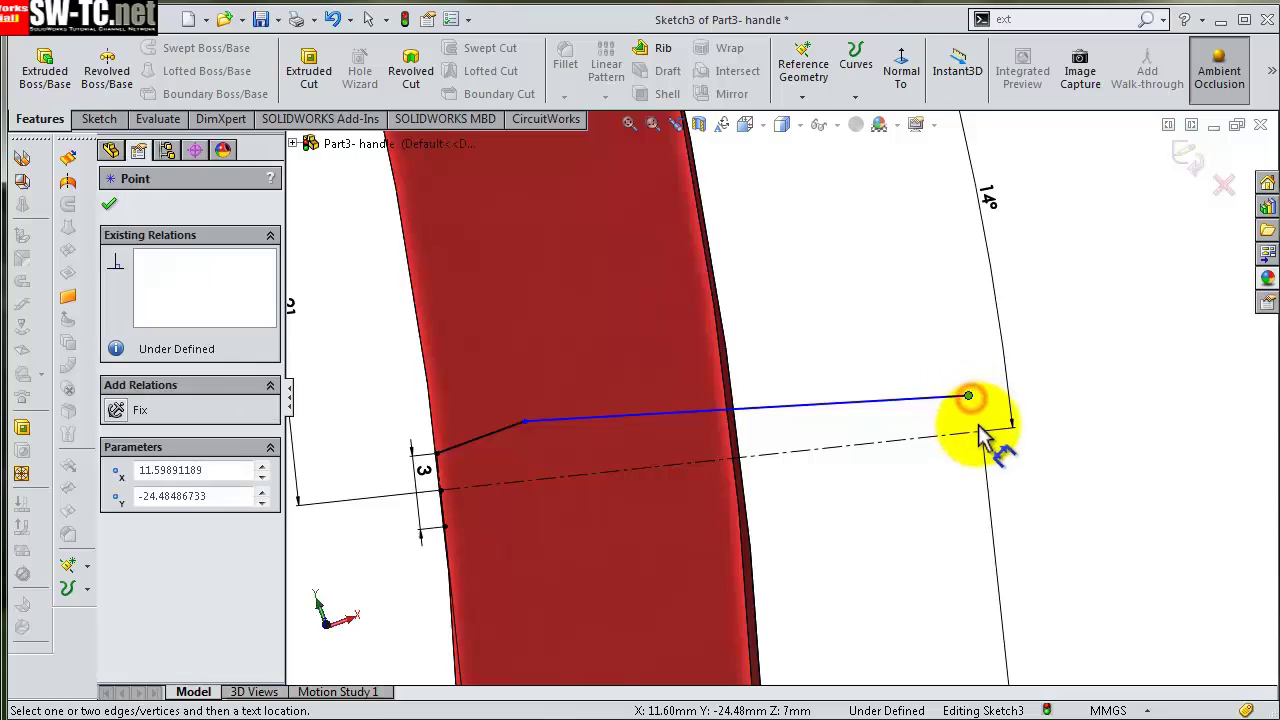
pyautogui.click(982, 434)
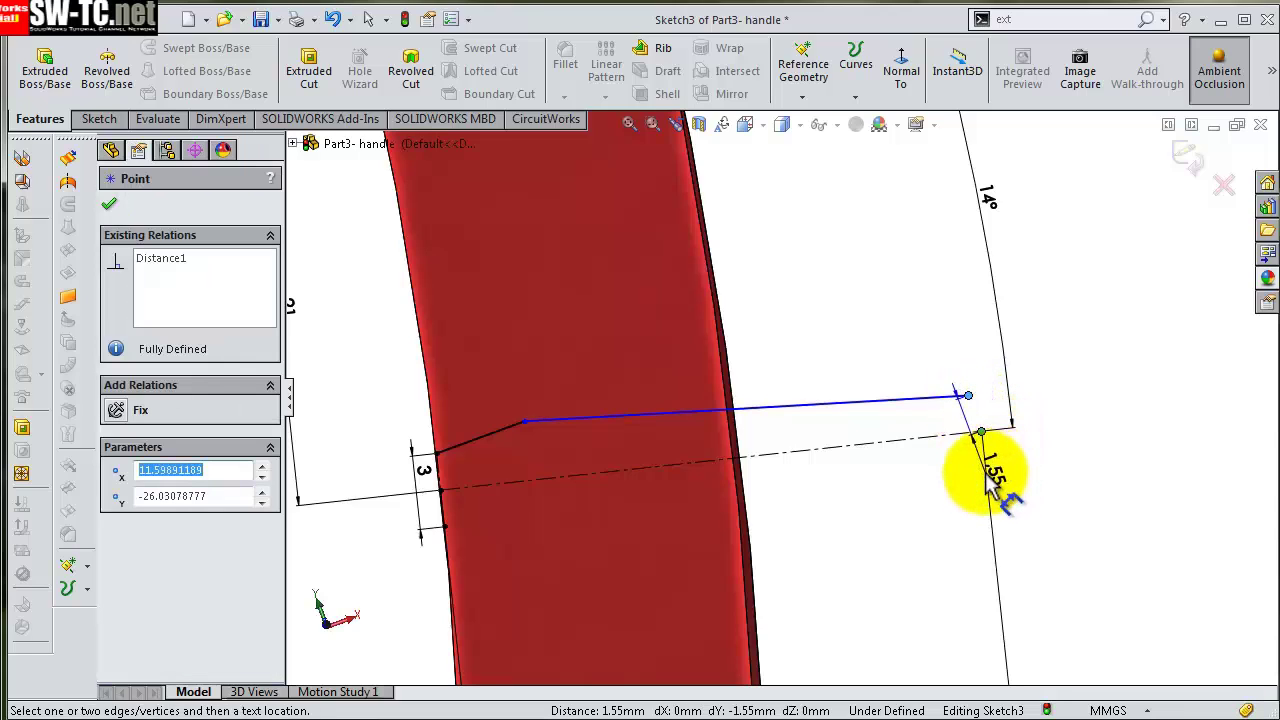
pyautogui.click(1003, 412)
pyautogui.write('2')
pyautogui.press('Return')
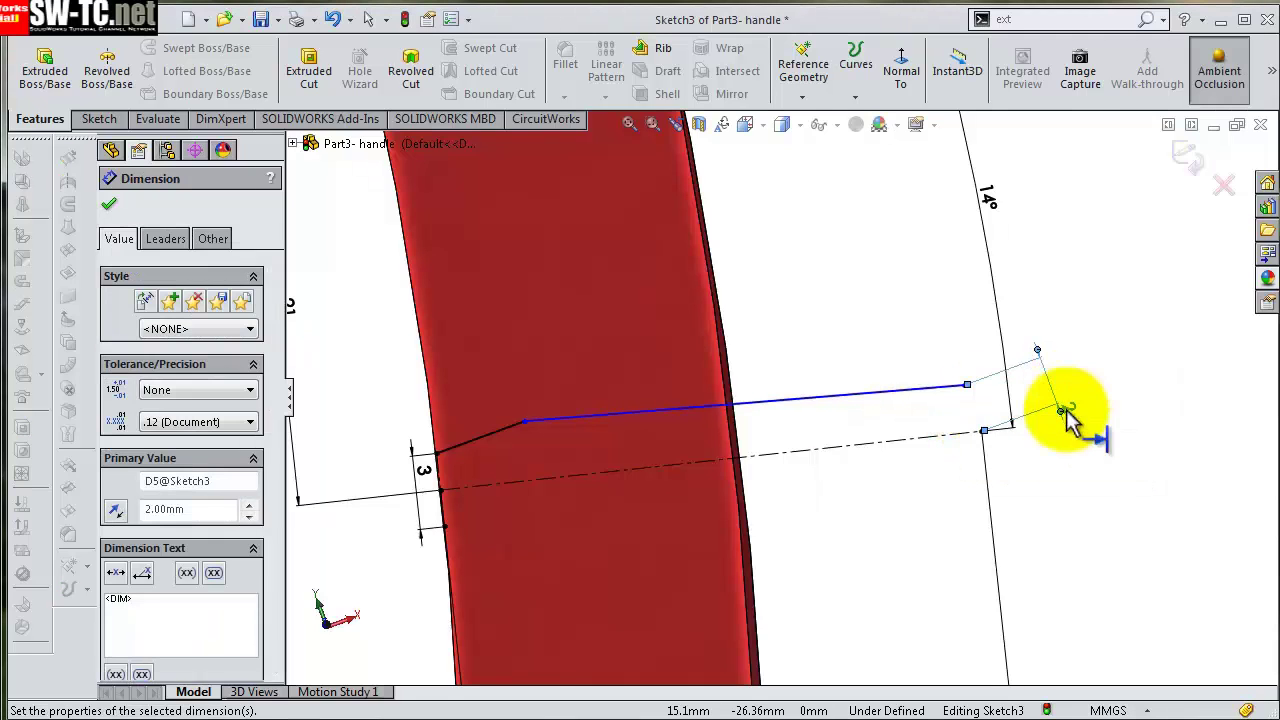
pyautogui.click(690, 462)
pyautogui.click(526, 424)
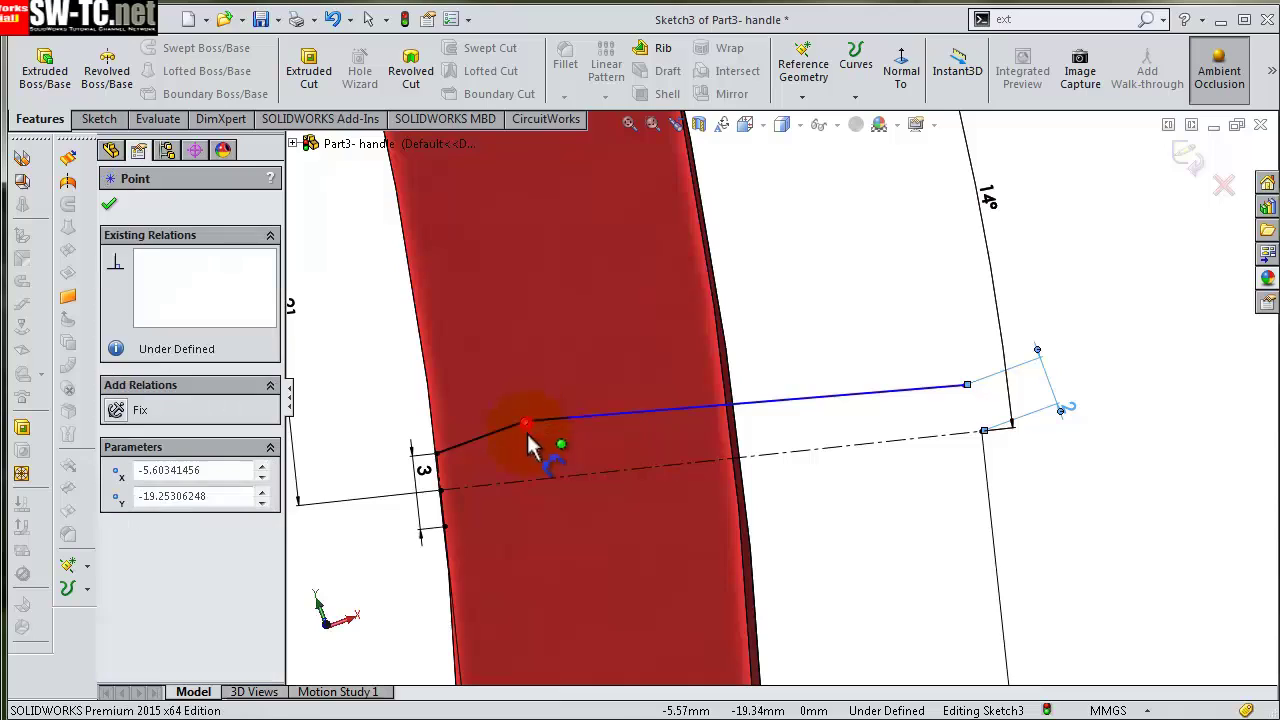
pyautogui.click(534, 484)
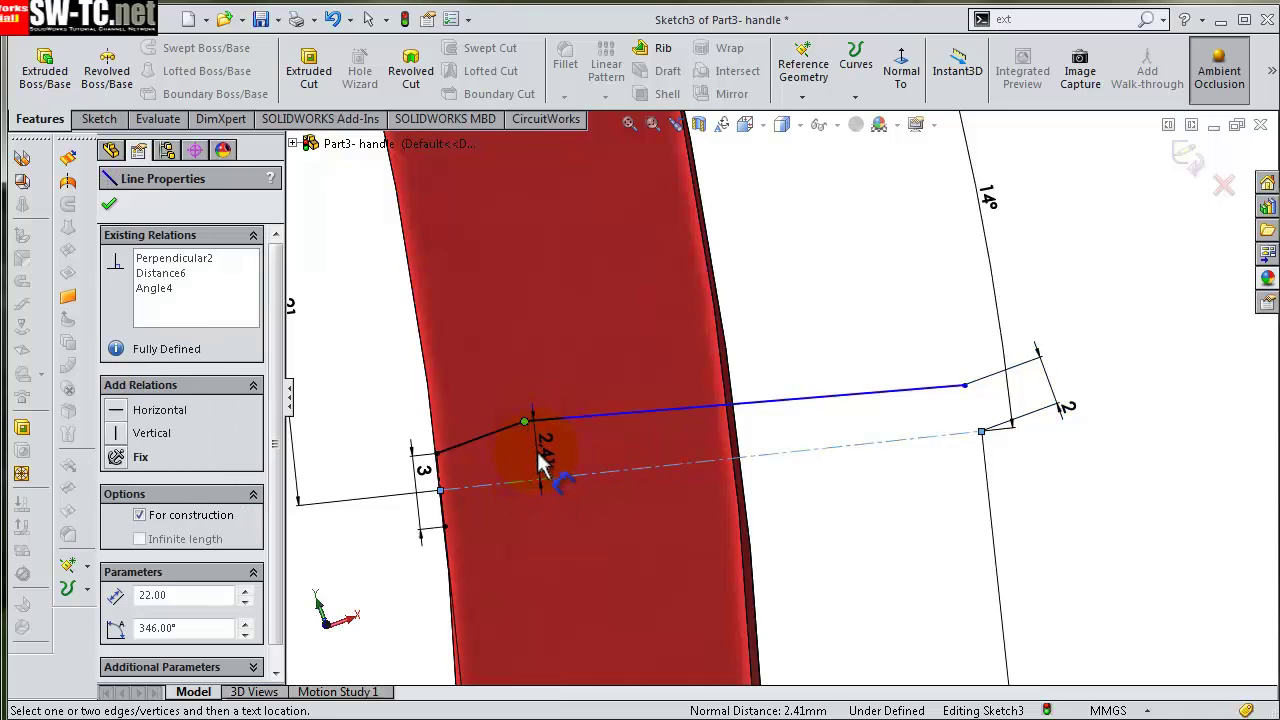
pyautogui.click(541, 461)
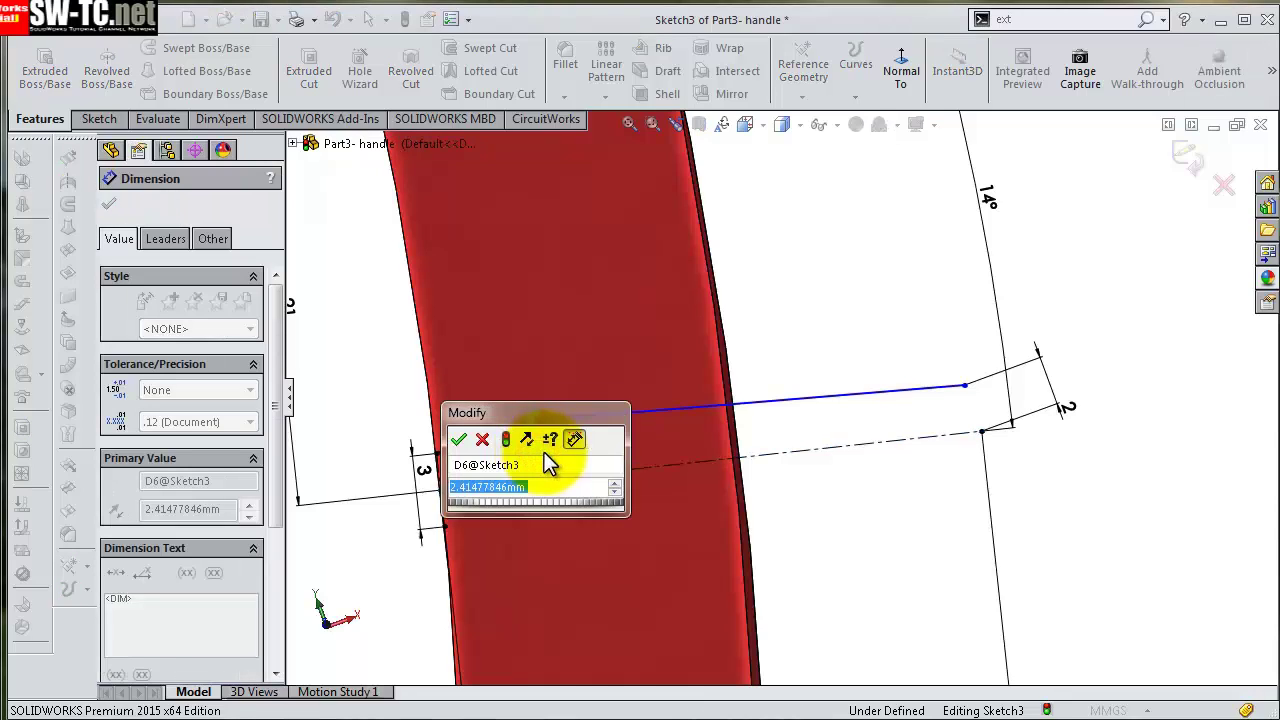
pyautogui.write('3')
pyautogui.press('Return')
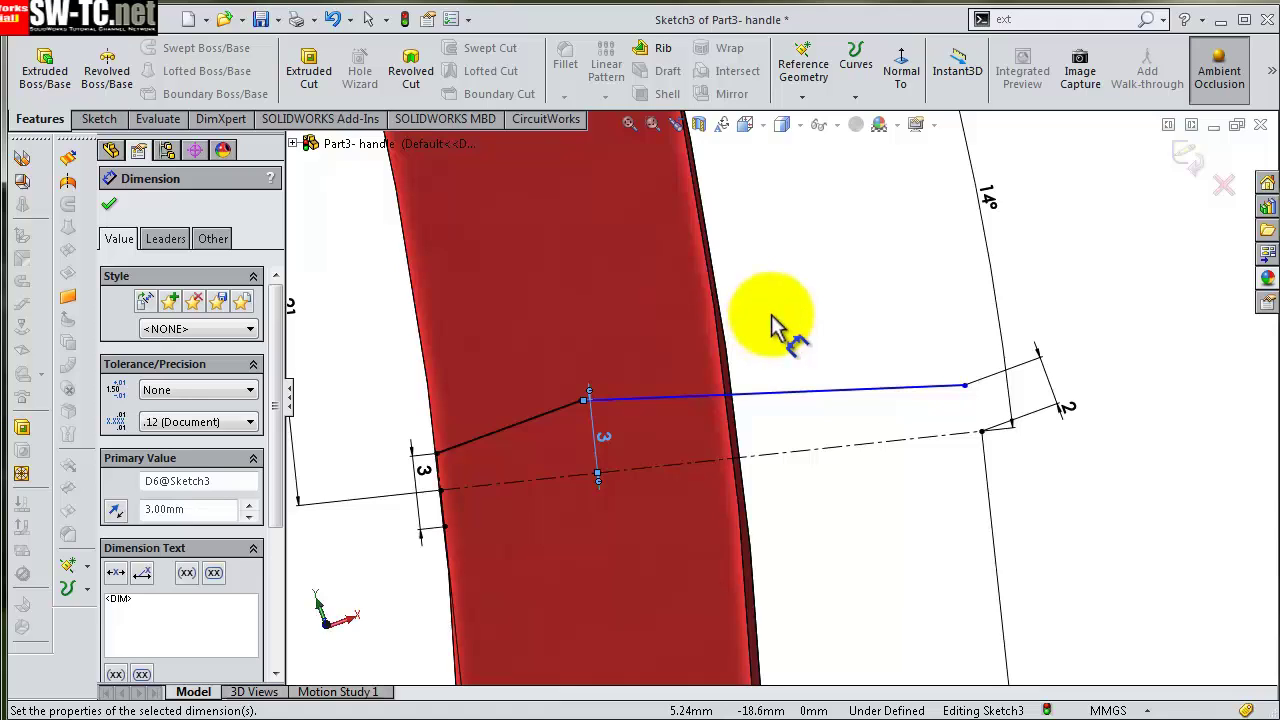
# - Add a construction centerline at the long line's end, centred on the axis end point
pyautogui.press('s')
pyautogui.click(808, 356)
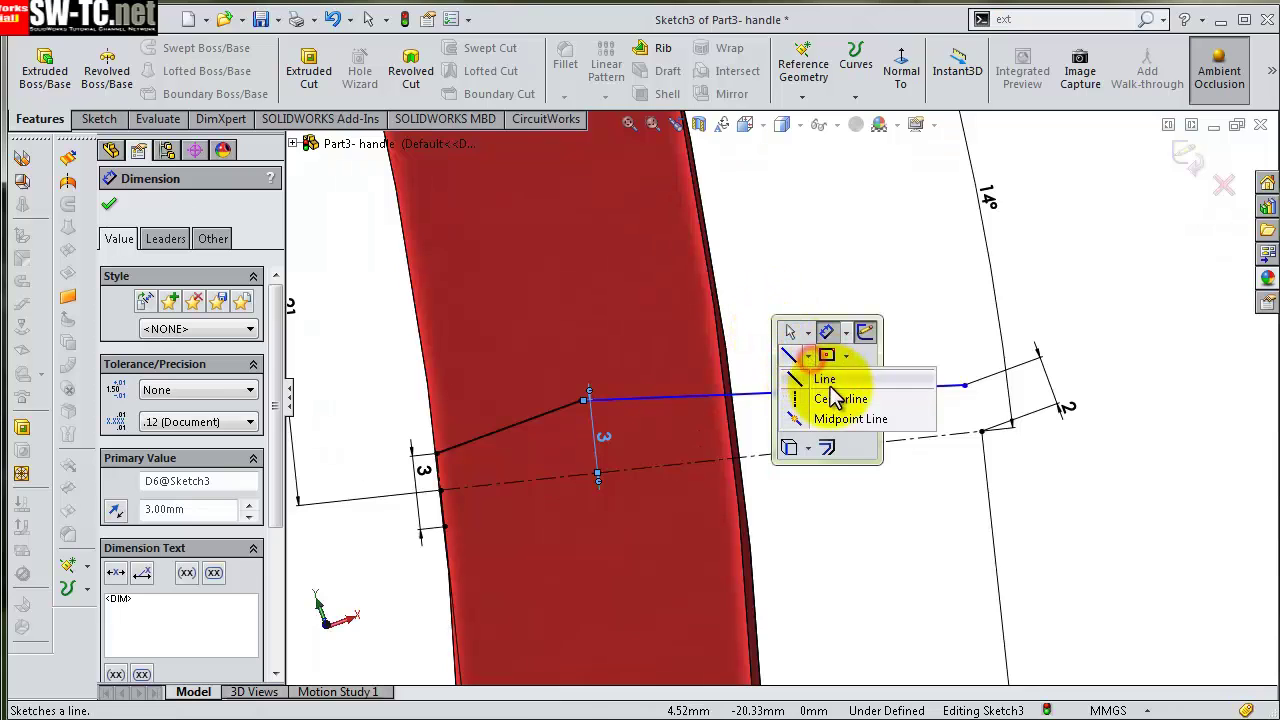
pyautogui.click(831, 392)
pyautogui.click(964, 386)
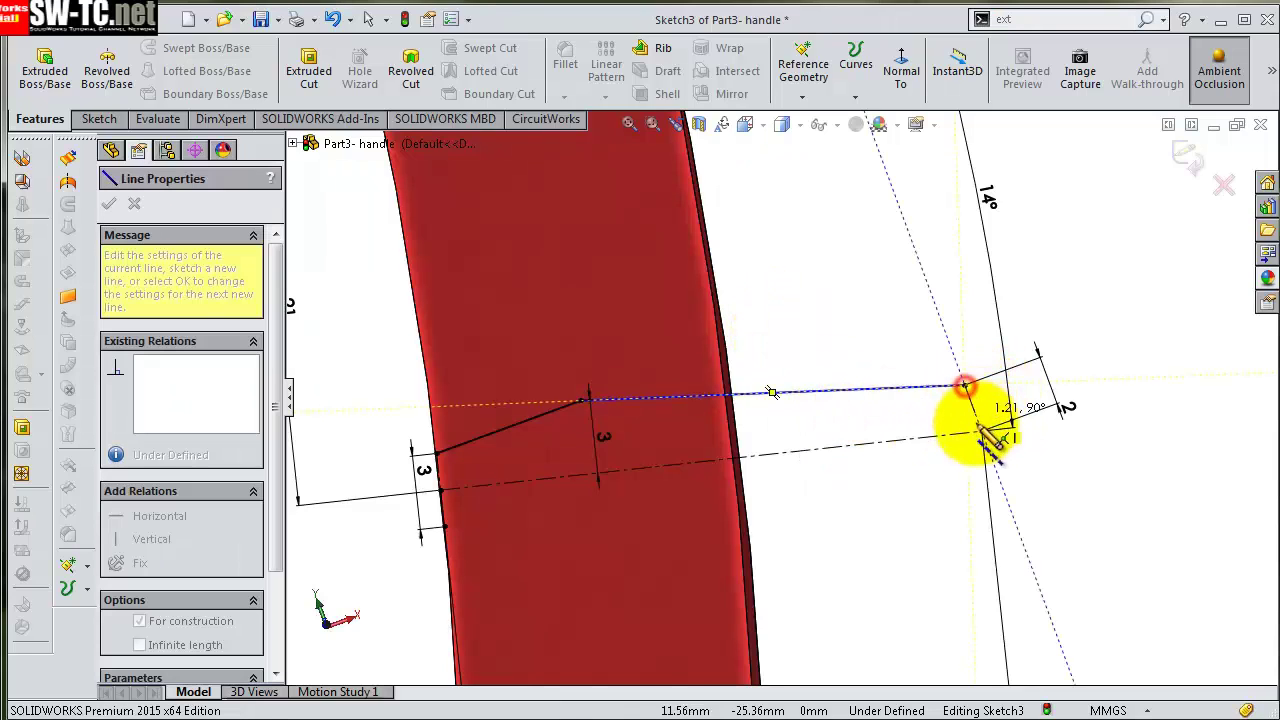
pyautogui.click(975, 478)
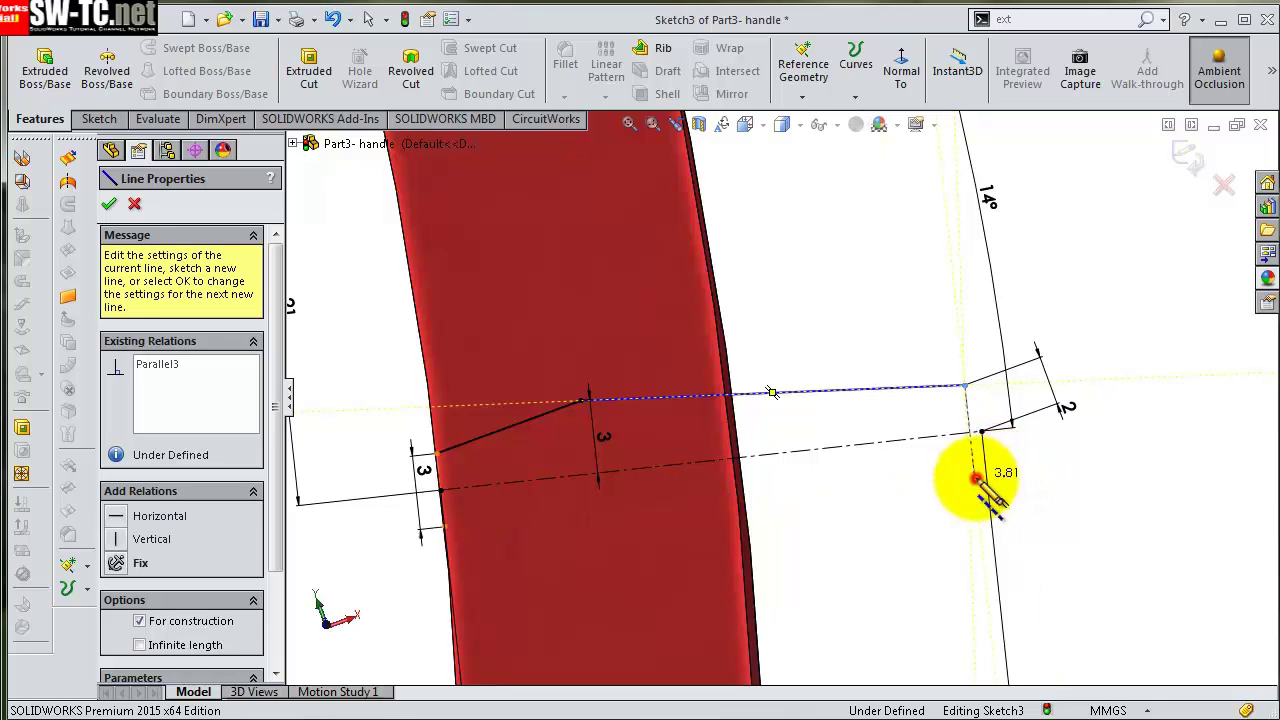
pyautogui.press('Escape')
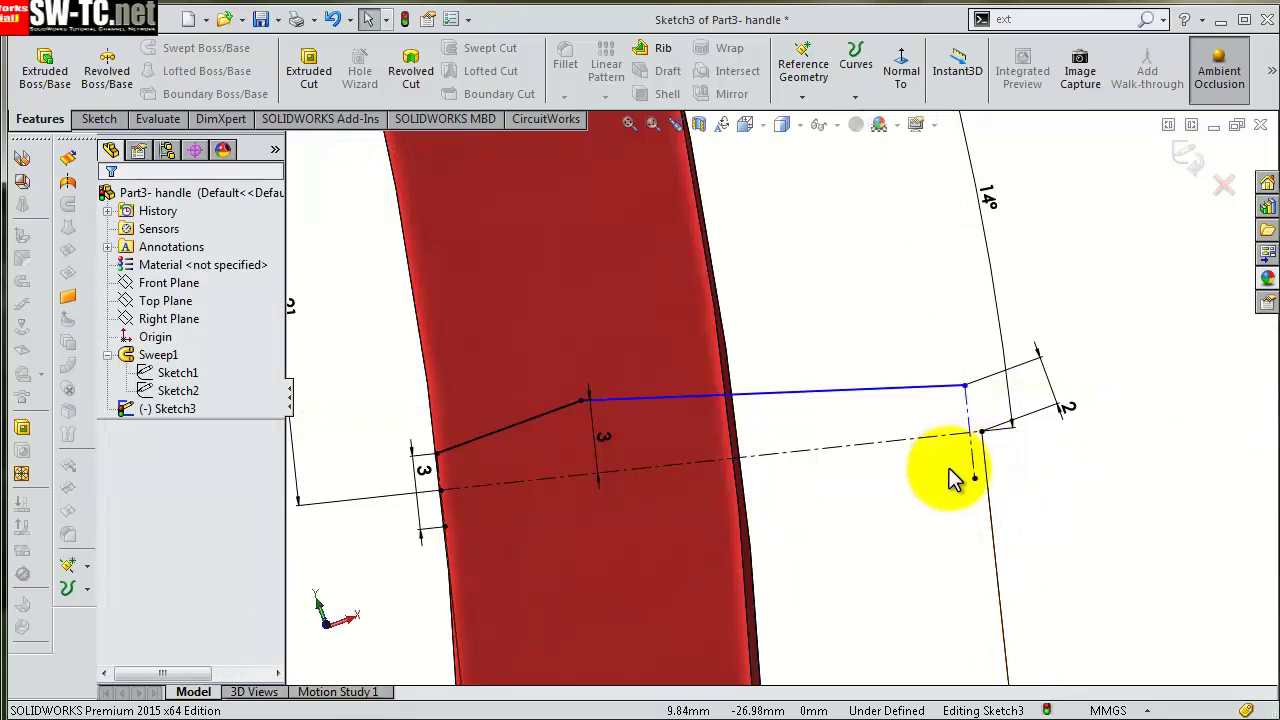
pyautogui.click(973, 460)
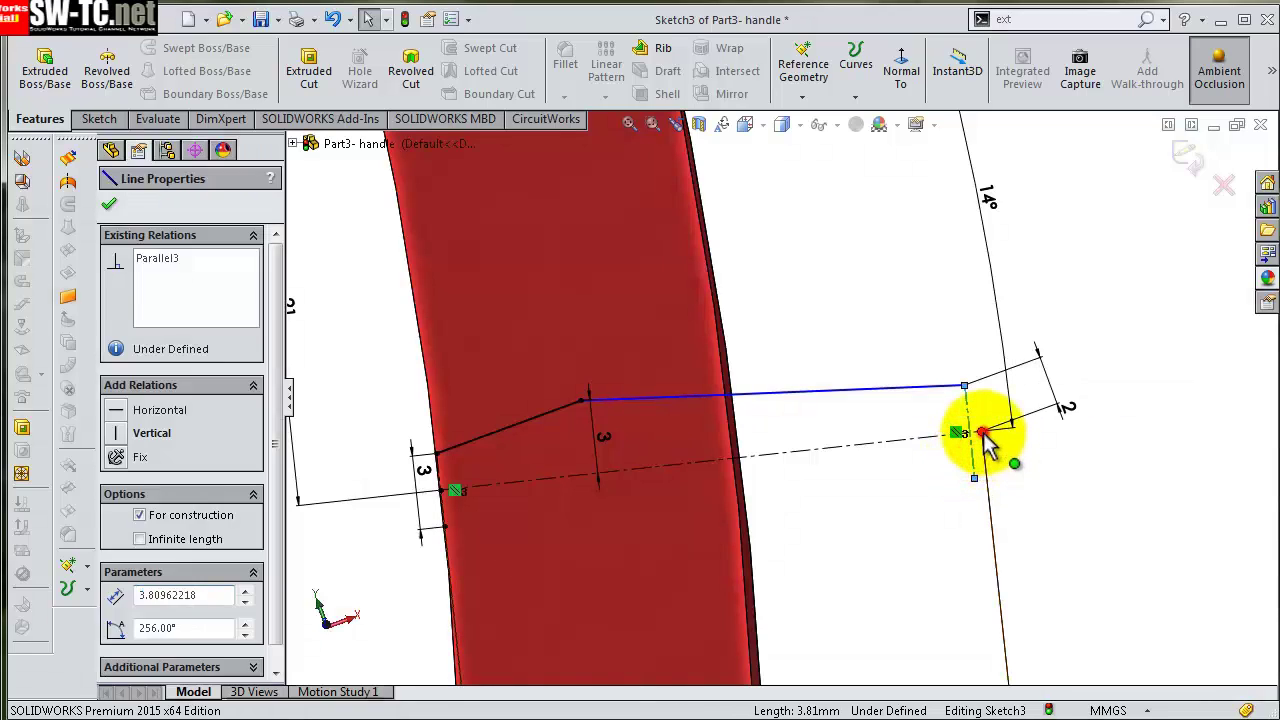
pyautogui.keyDown('ctrl'); pyautogui.click(981, 432); pyautogui.keyUp('ctrl')
pyautogui.click(1044, 350)
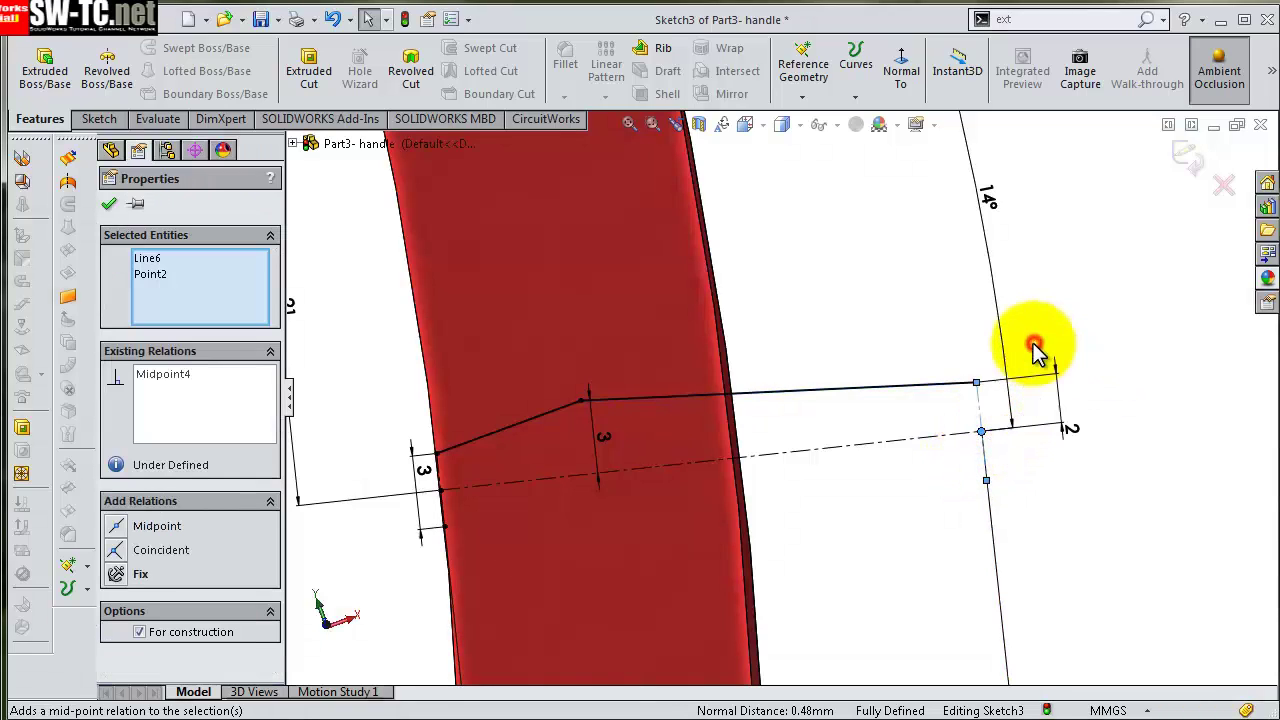
pyautogui.press('Escape')
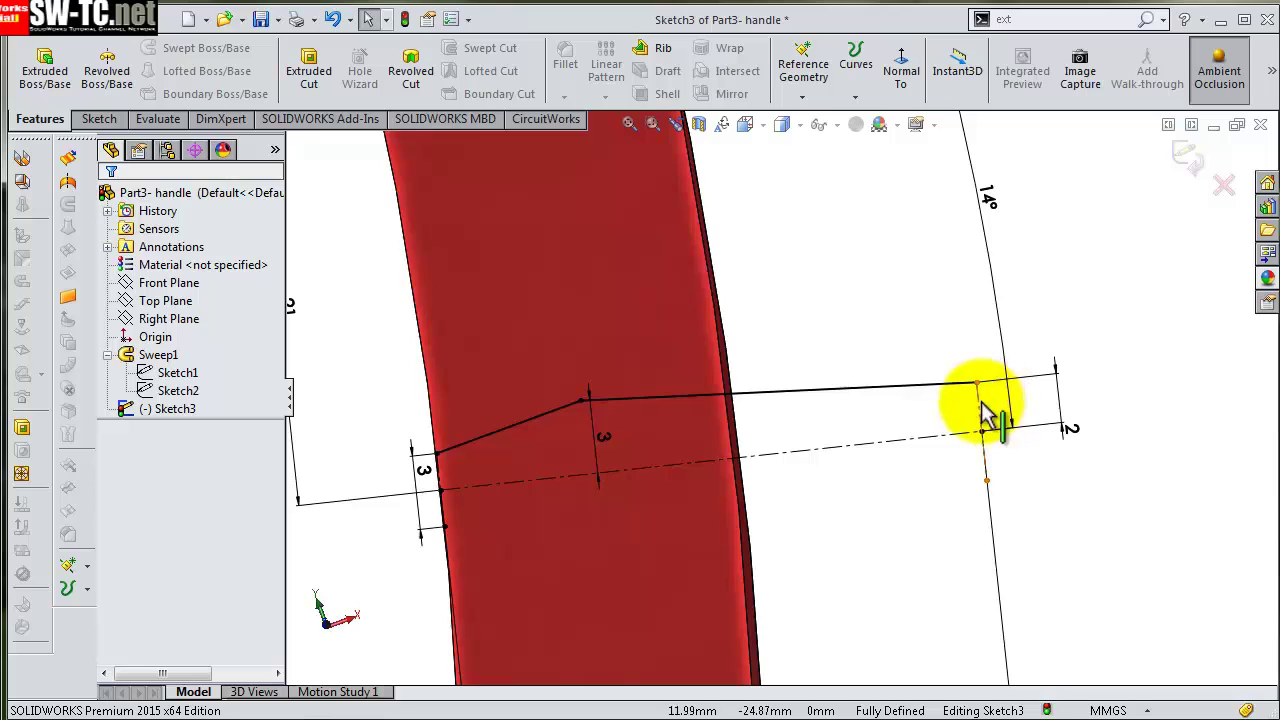
pyautogui.scroll(-2, 1066, 371)
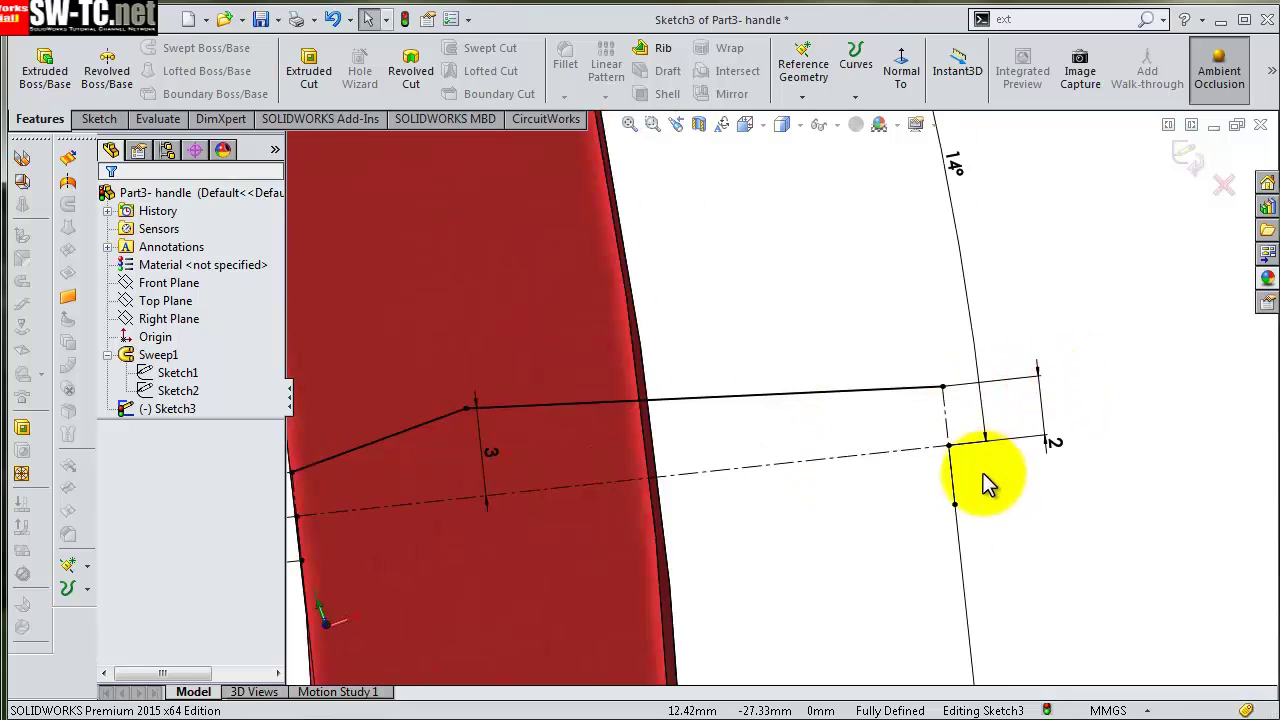
pyautogui.press('z')
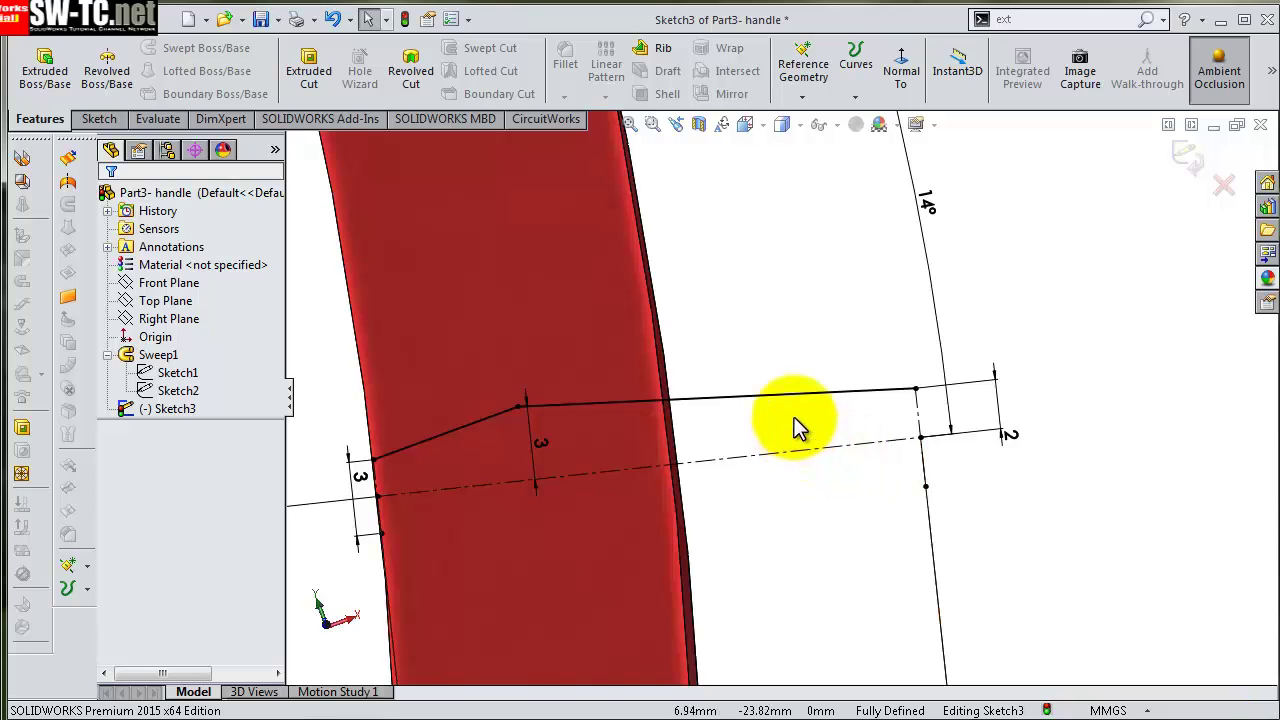
# - Mirror the slanted and long profile segments across the axis centerline
pyautogui.click(95, 120)
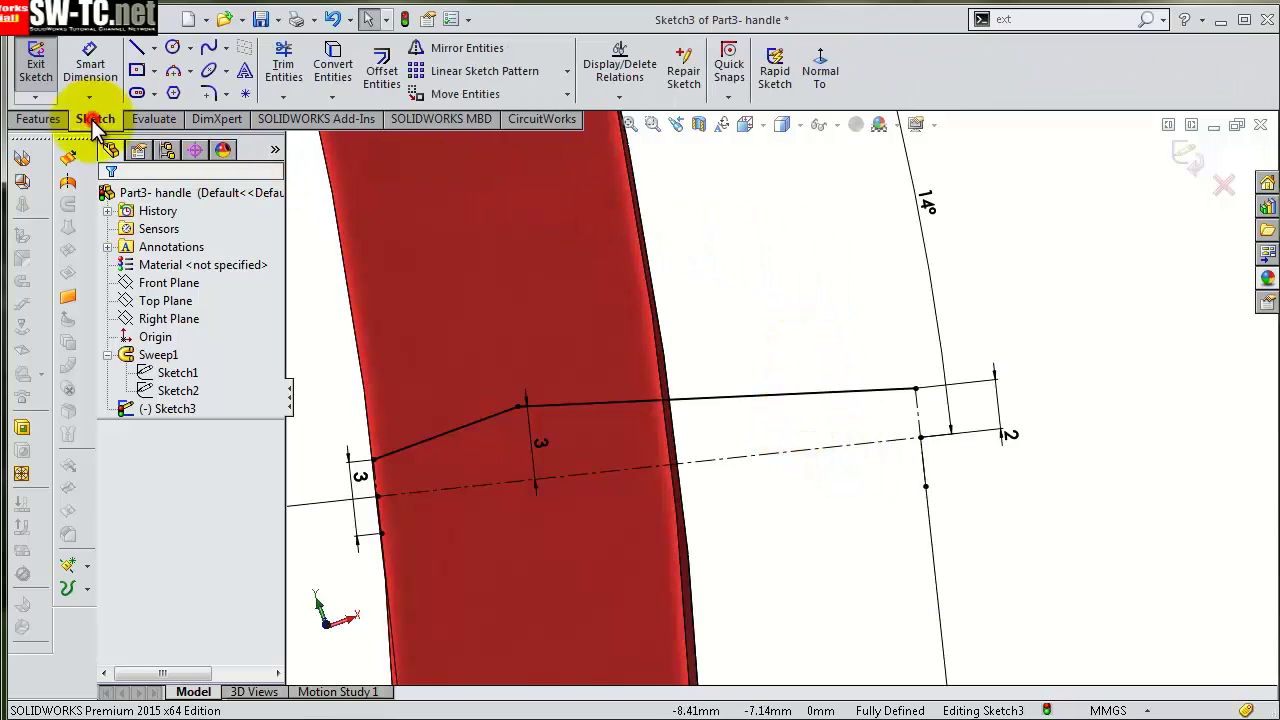
pyautogui.click(461, 52)
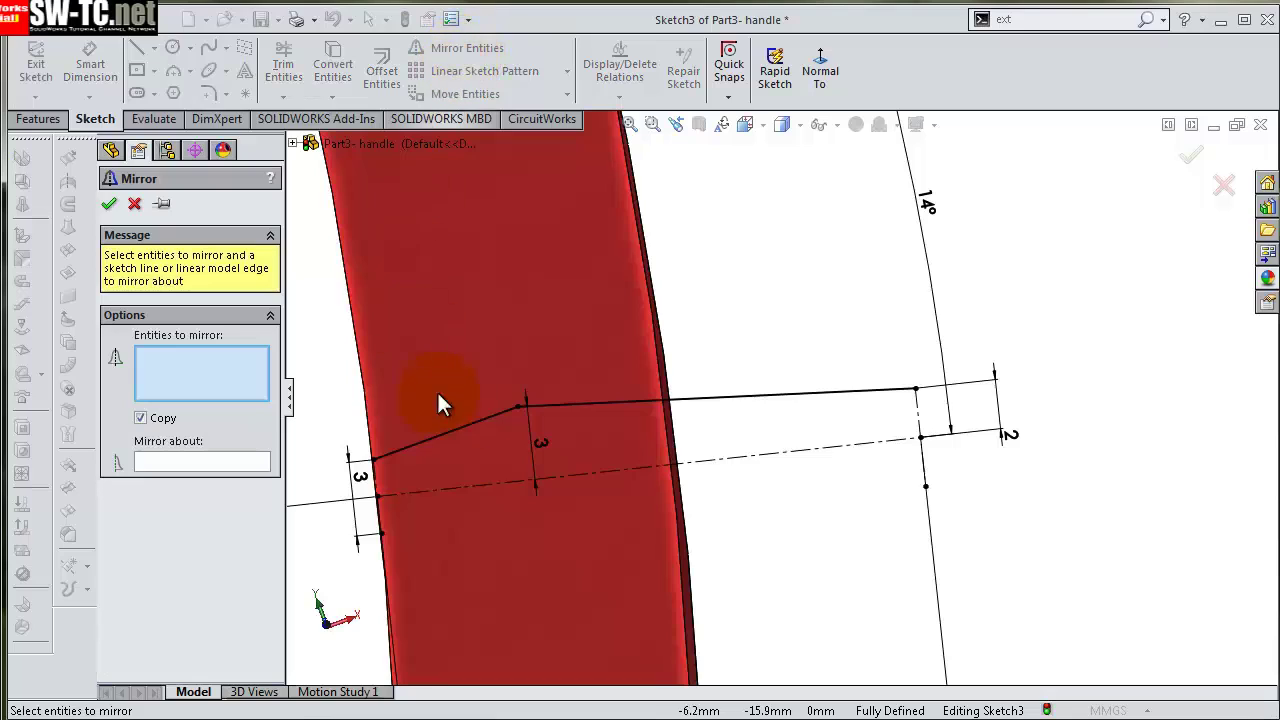
pyautogui.click(464, 437)
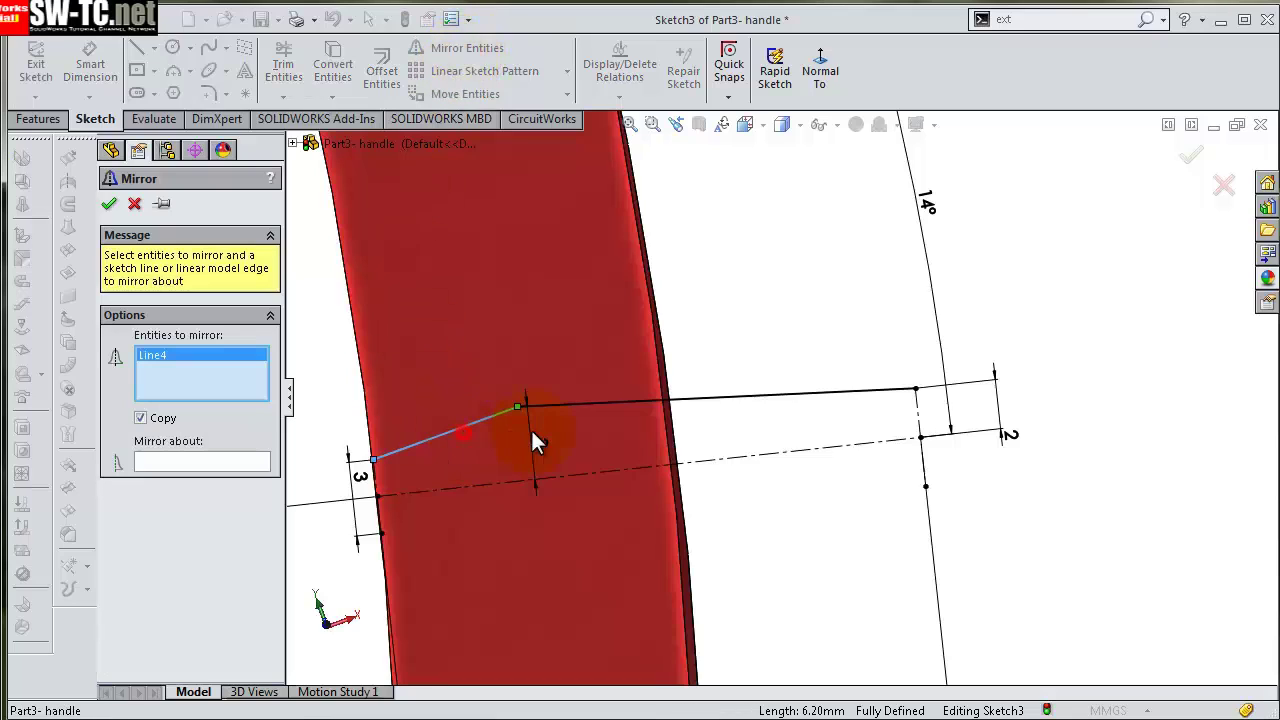
pyautogui.click(628, 404)
pyautogui.click(668, 465)
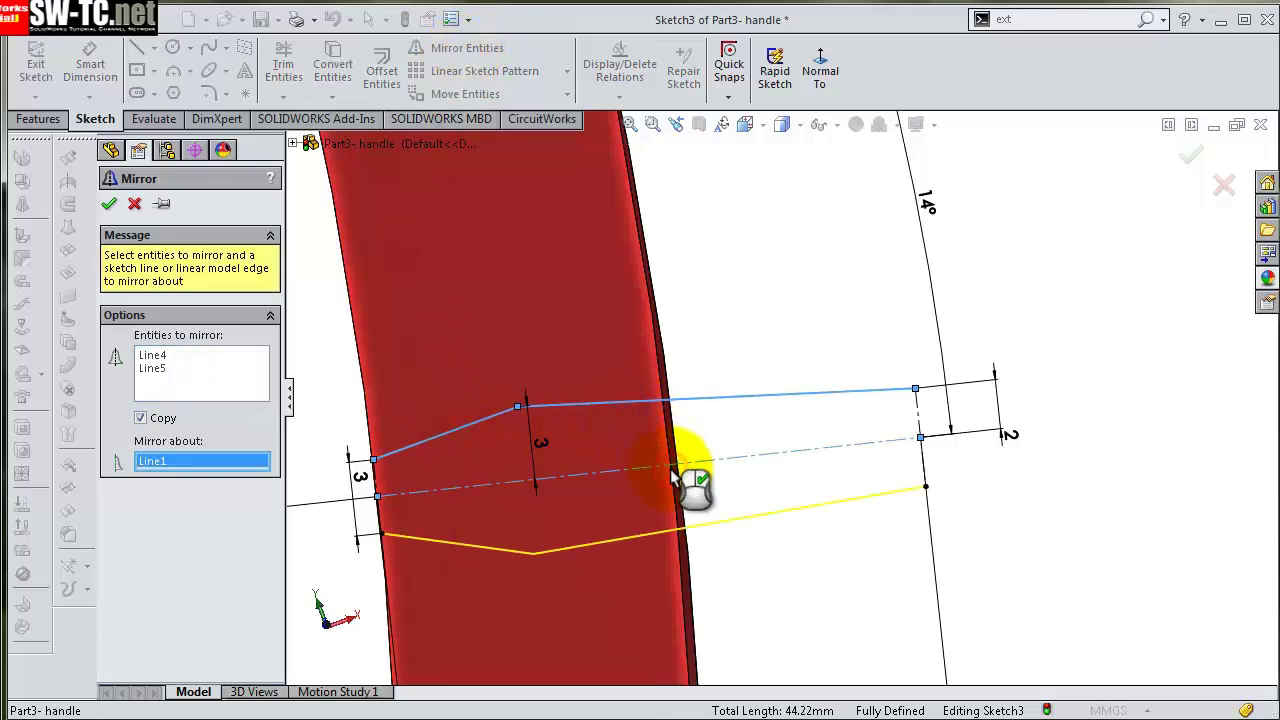
pyautogui.rightClick(676, 480)
# - Close the profile's left and right ends with straight lines
pyautogui.click(136, 47)
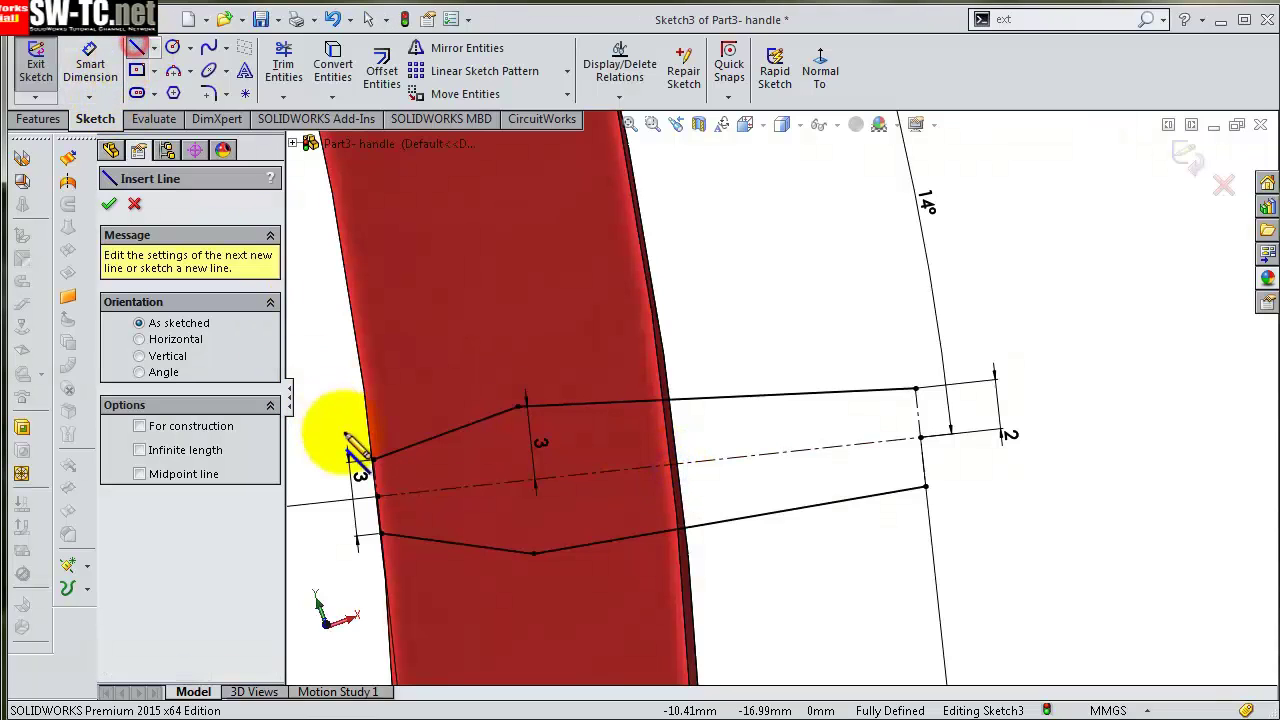
pyautogui.click(373, 460)
pyautogui.click(381, 533)
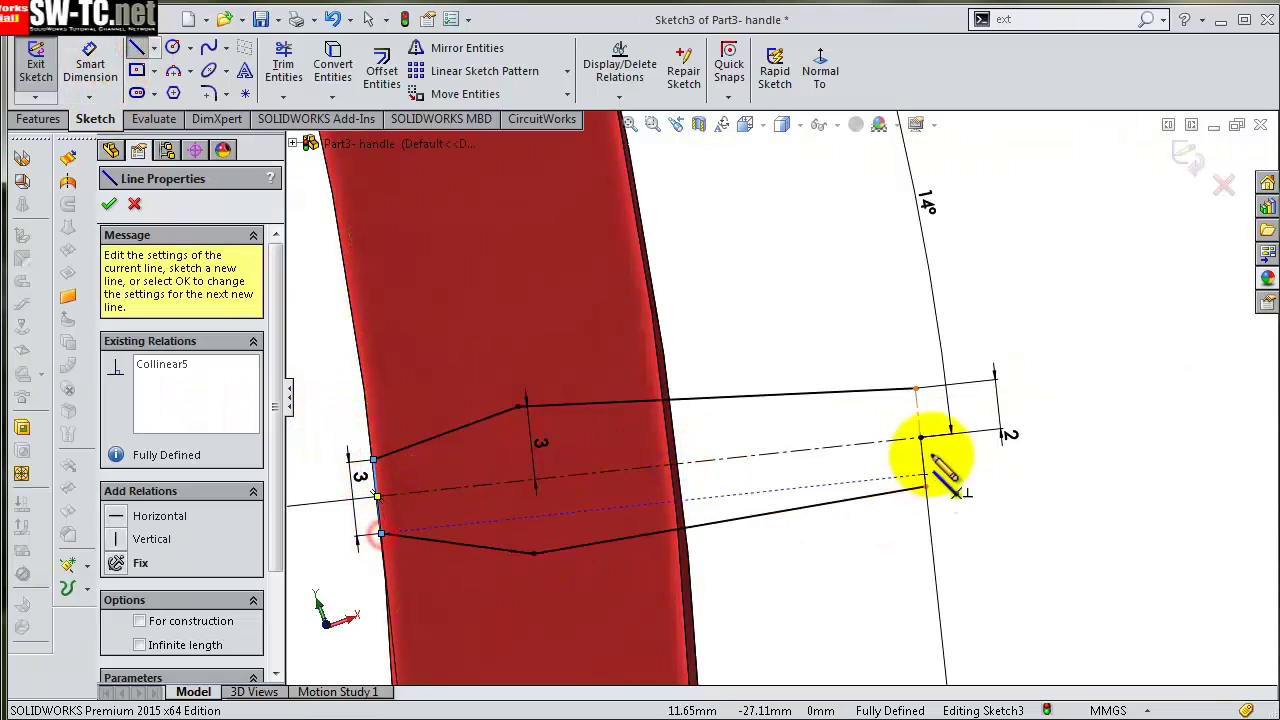
pyautogui.click(926, 487)
pyautogui.click(924, 487)
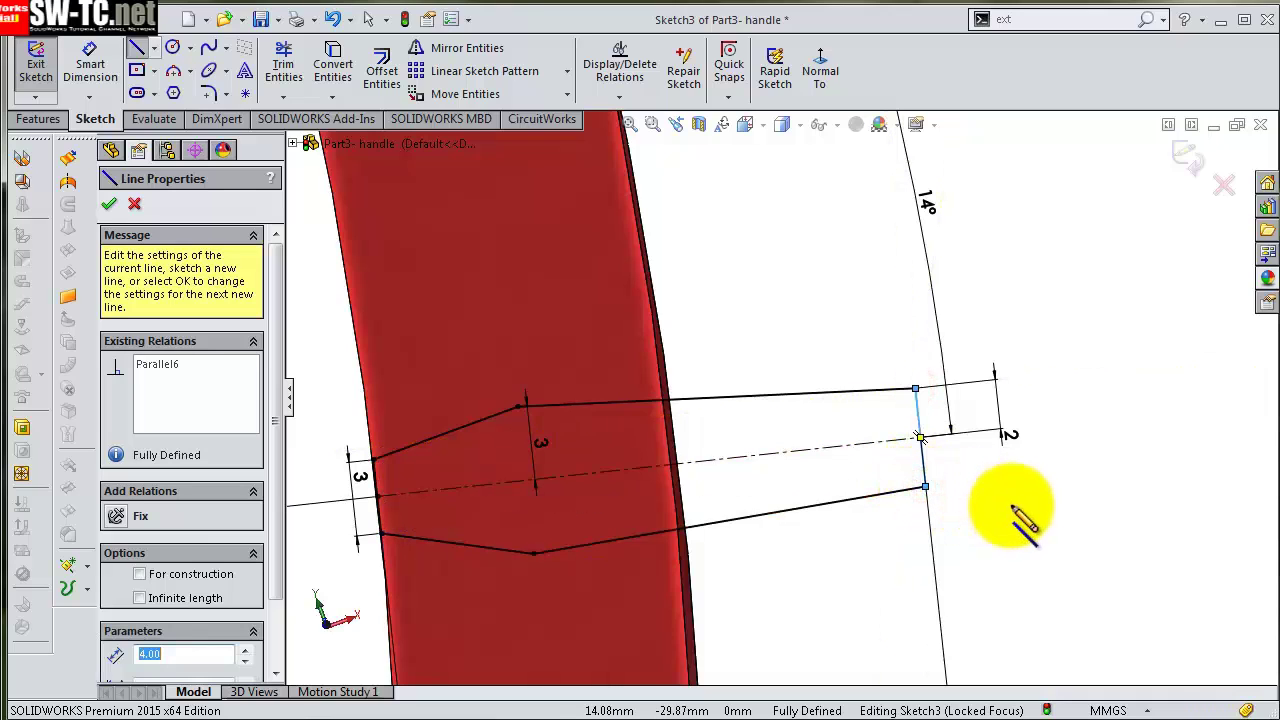
pyautogui.press('z')
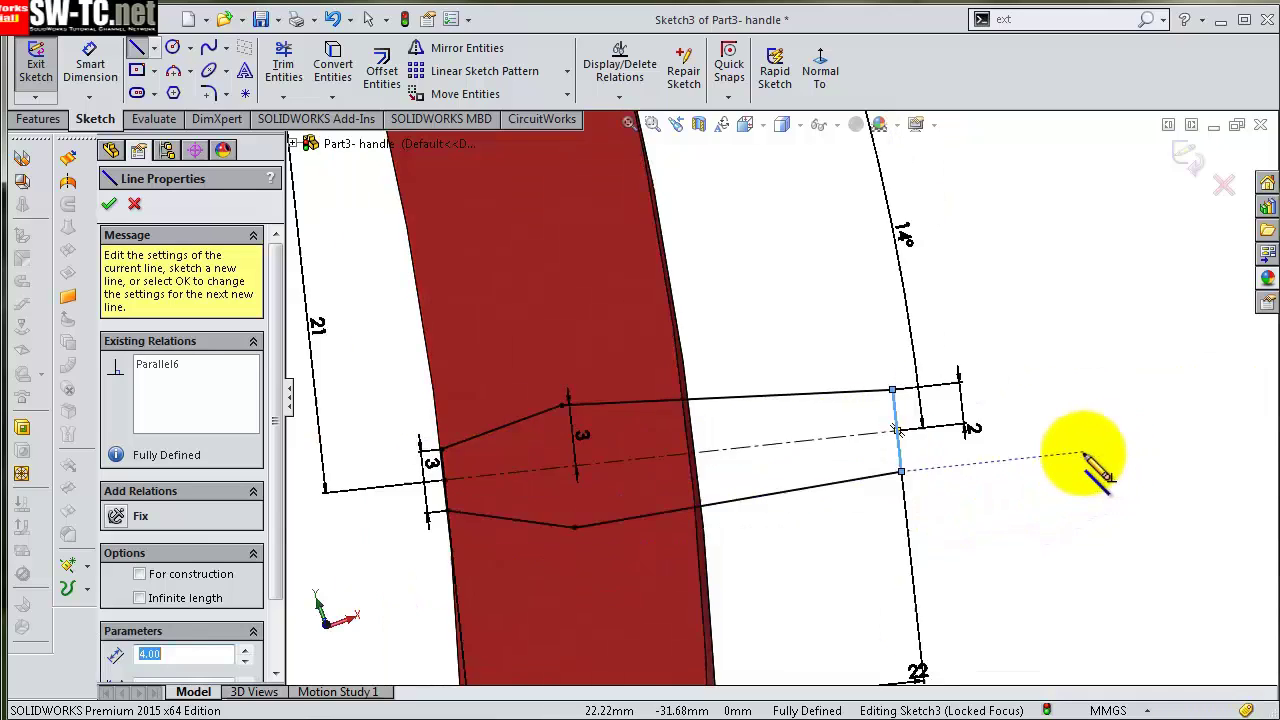
pyautogui.press('Escape')
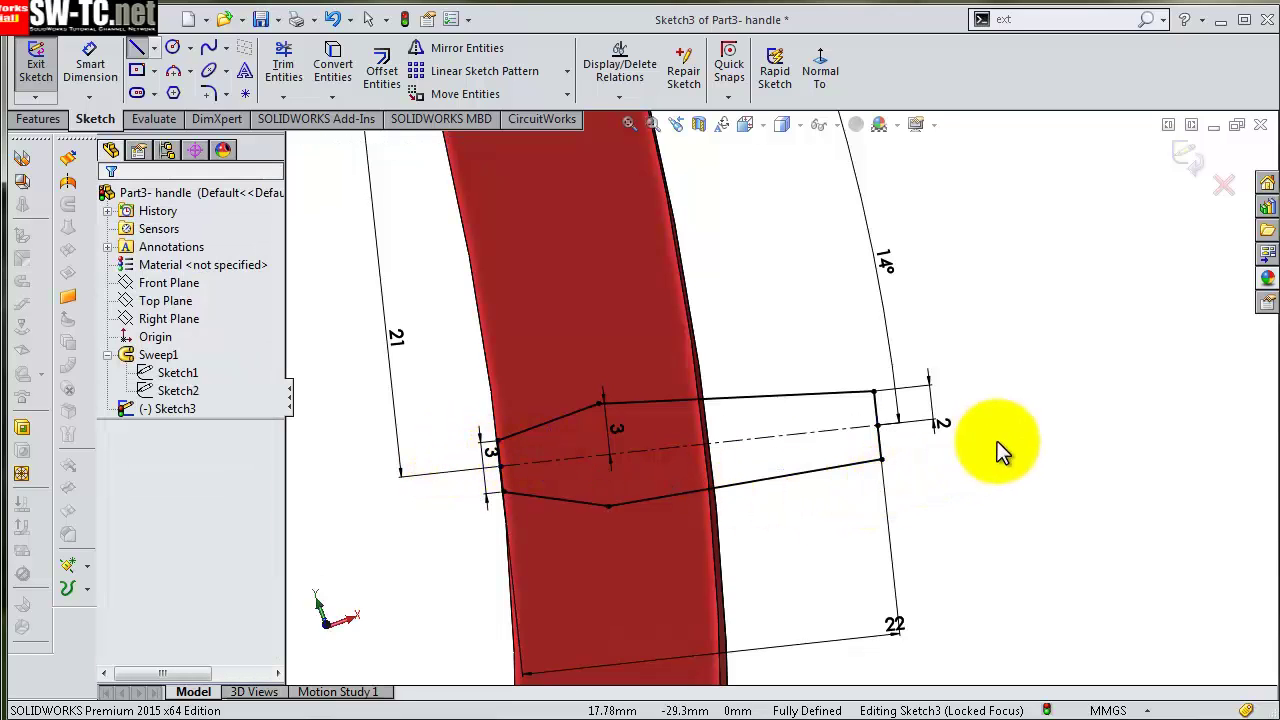
pyautogui.press('z')
pyautogui.moveTo(959, 450); pyautogui.dragTo(897, 530, button='middle')
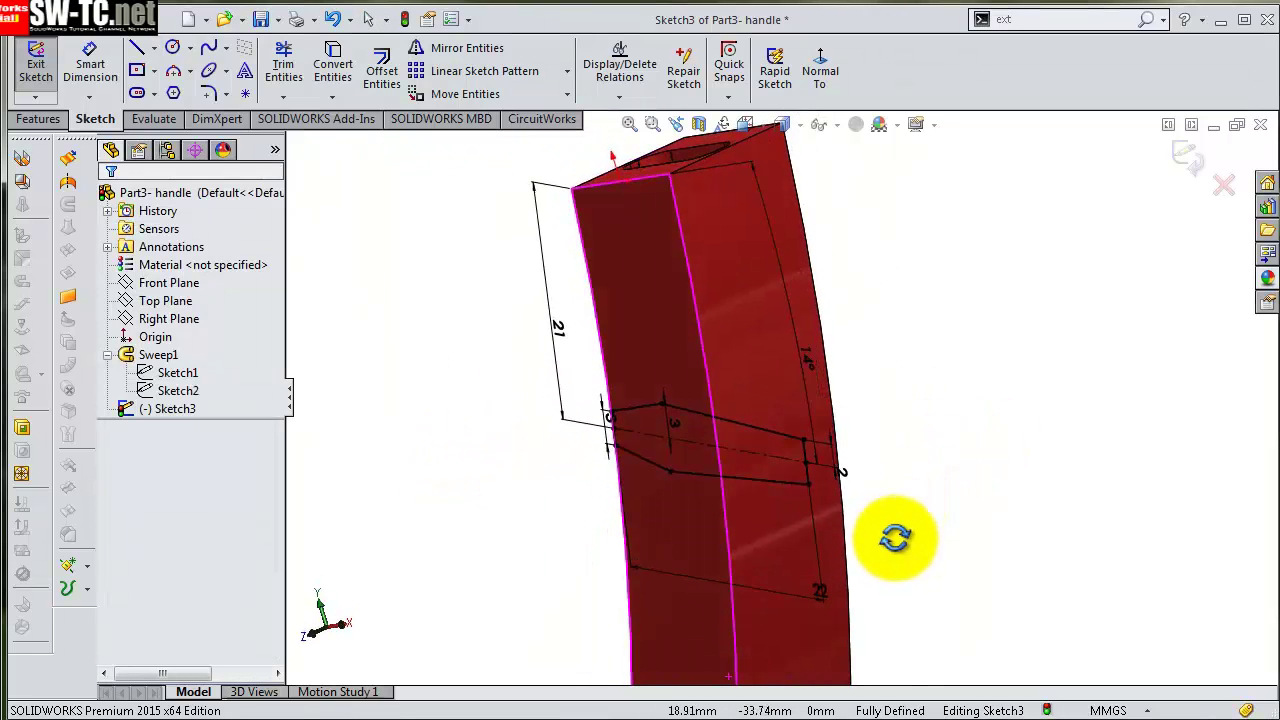
# - Extrude Sketch3 as a boss, Blind 4 mm in the first direction
pyautogui.click(30, 119)
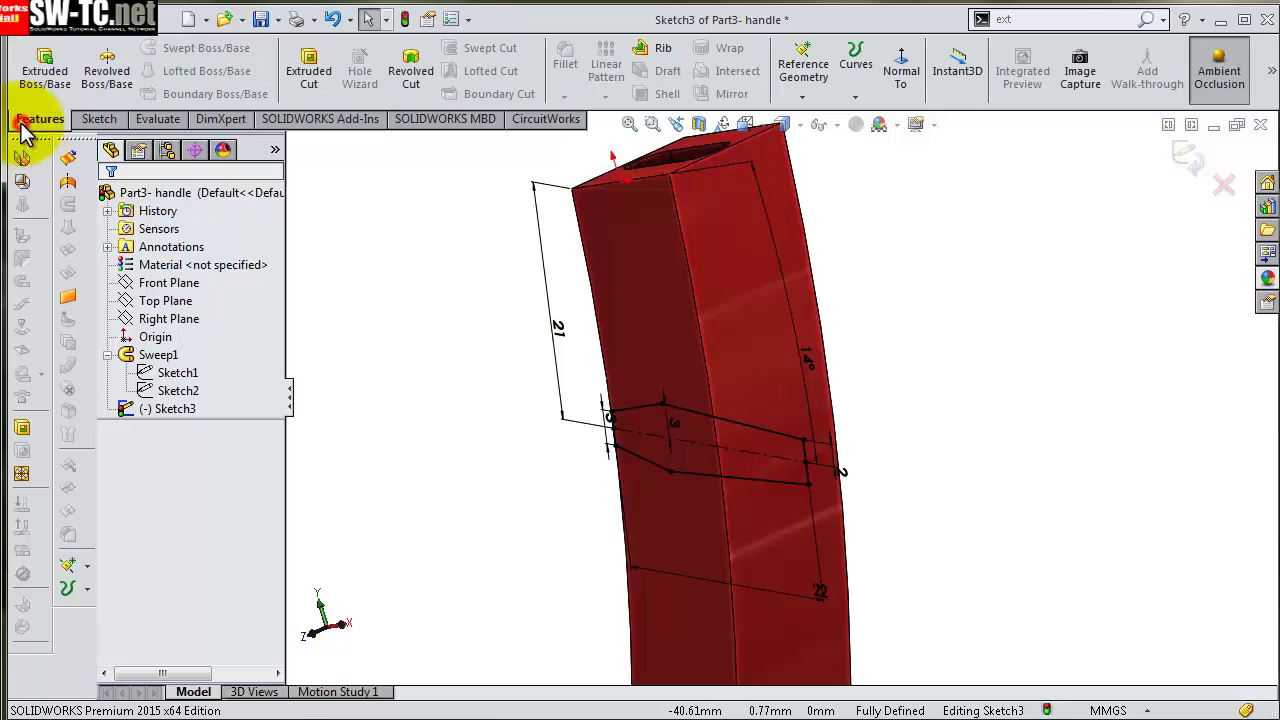
pyautogui.click(50, 80)
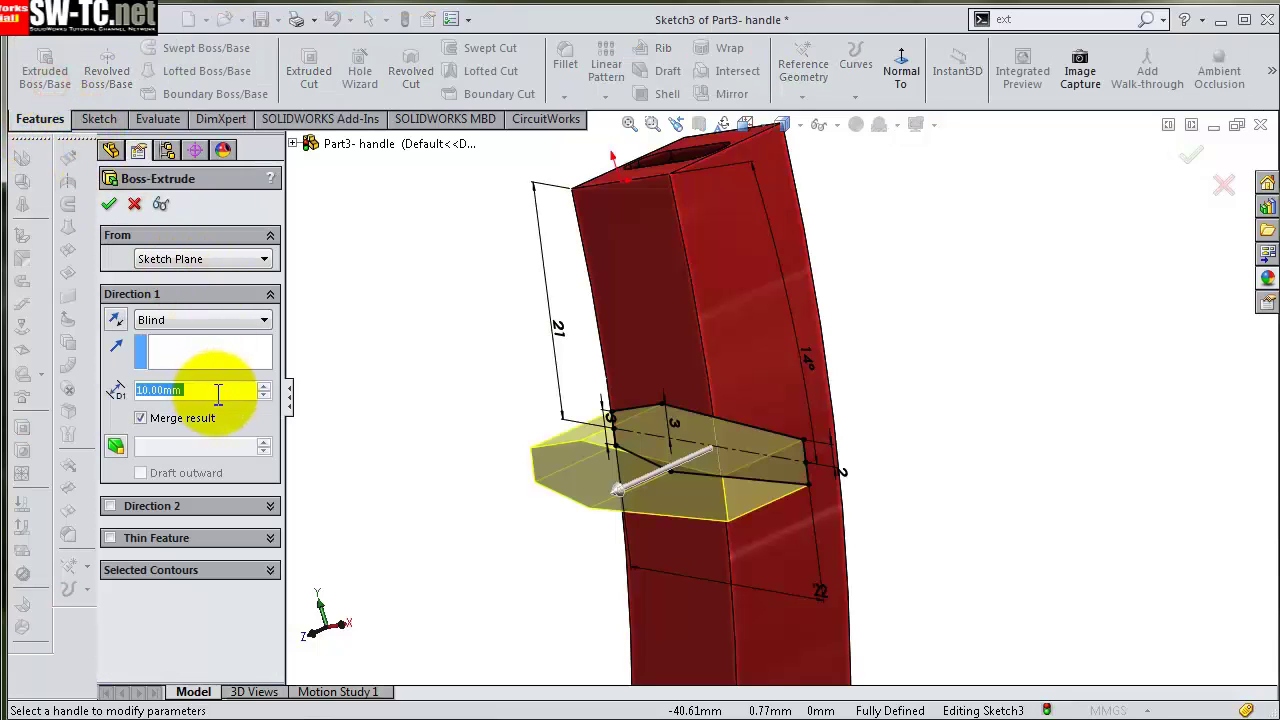
pyautogui.write('4')
pyautogui.press('Return')
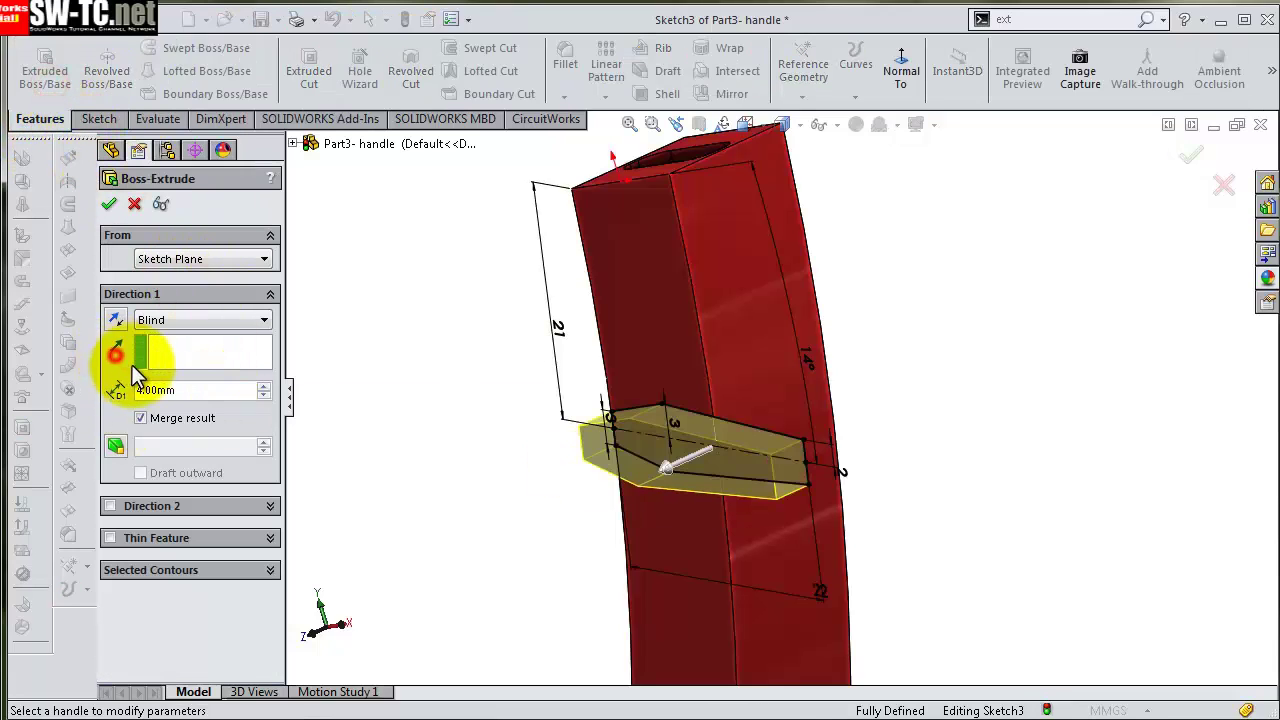
pyautogui.moveTo(908, 380)
pyautogui.mouseDown(button='middle')
pyautogui.moveTo(874, 583)
pyautogui.moveTo(880, 523)
pyautogui.mouseUp(button='middle')
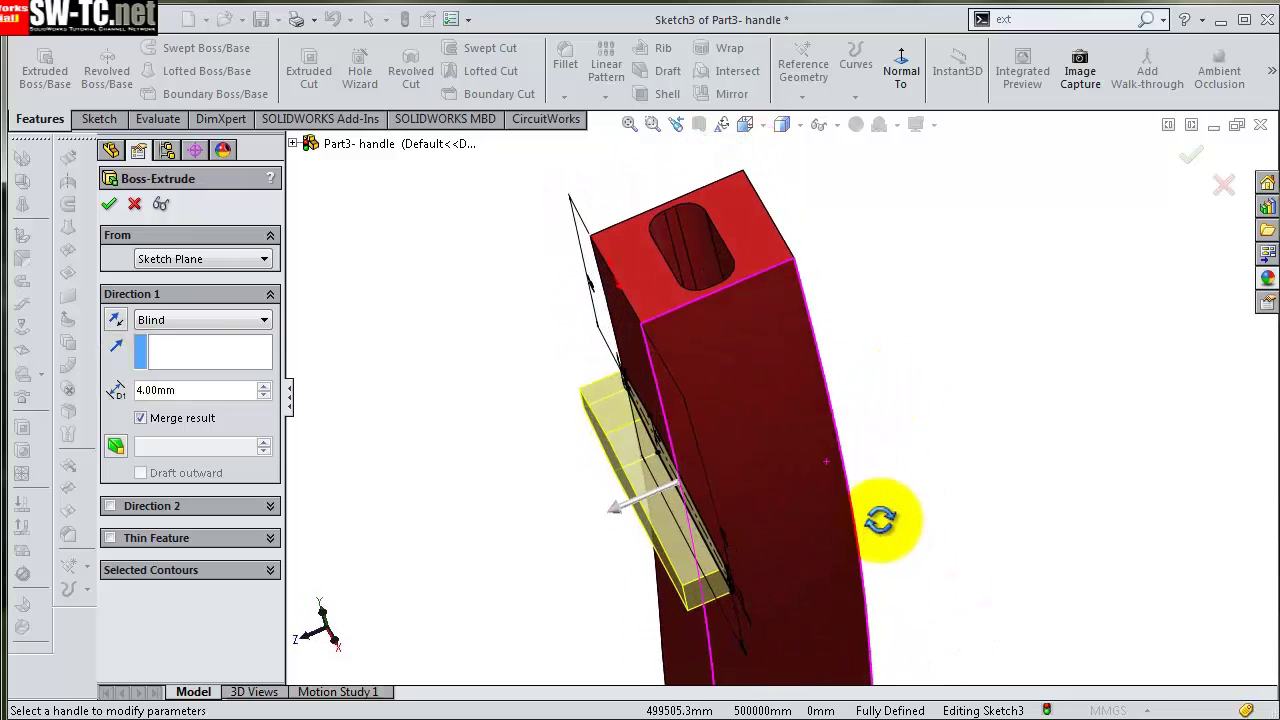
# - Add Direction 2 as Offset From Surface 4 mm from the bar face, reversed, and accept
pyautogui.click(110, 506)
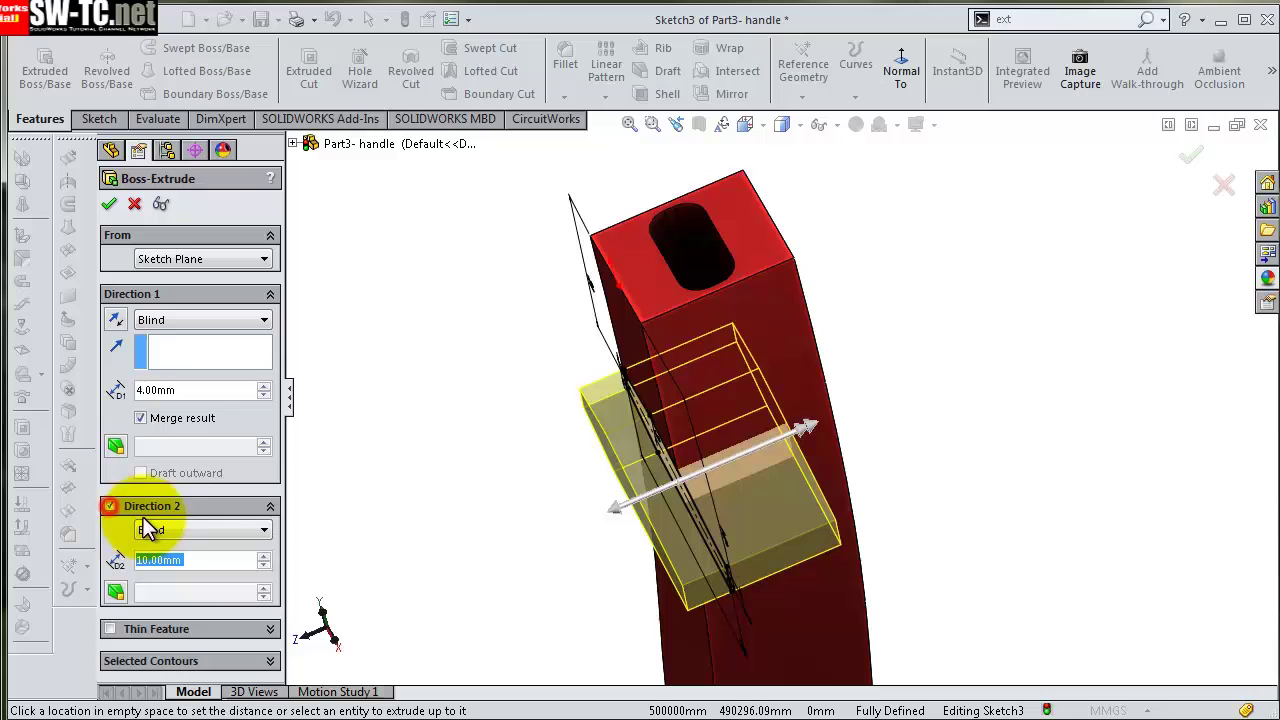
pyautogui.click(232, 545)
pyautogui.click(255, 600)
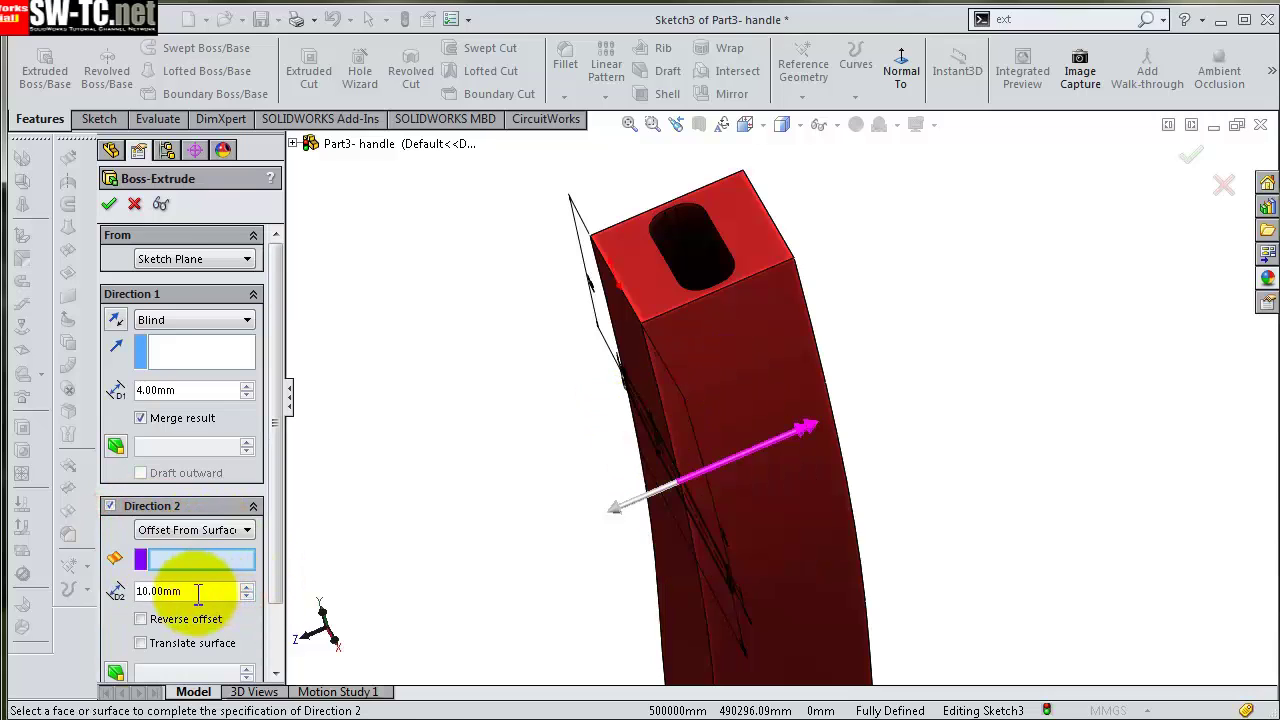
pyautogui.write('4')
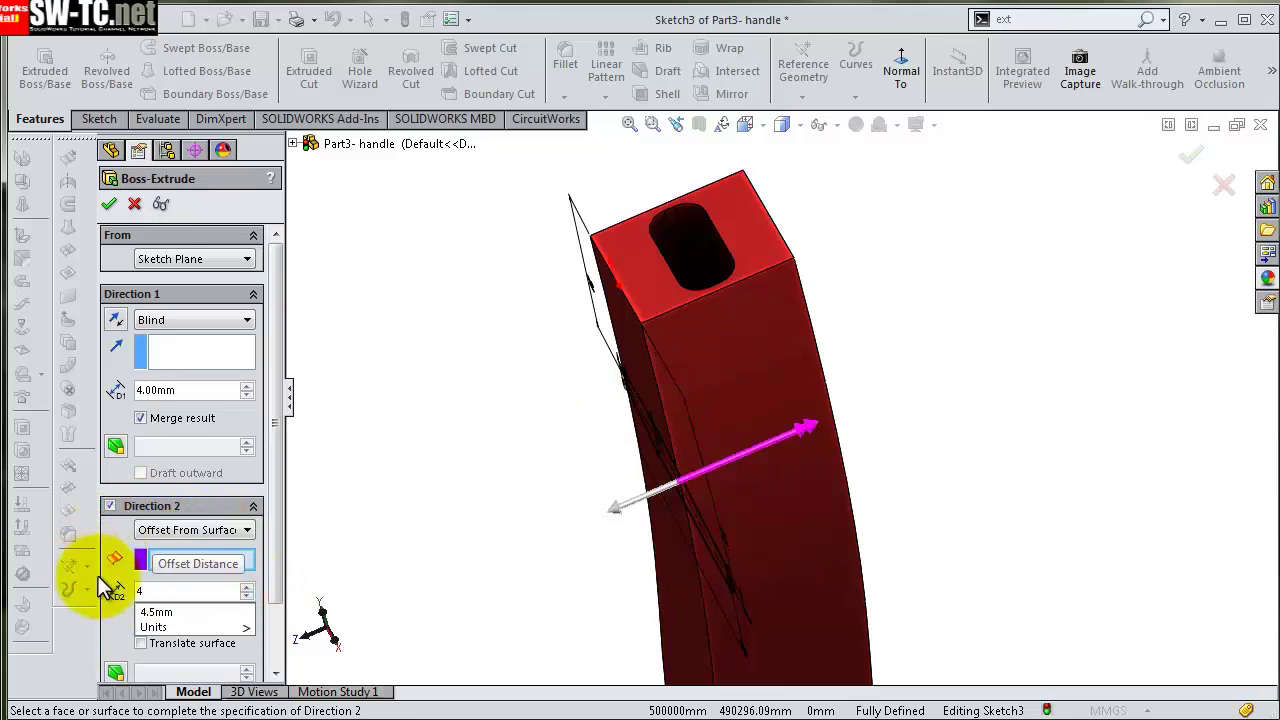
pyautogui.press('Return')
pyautogui.moveTo(1033, 449); pyautogui.dragTo(681, 487, button='middle')
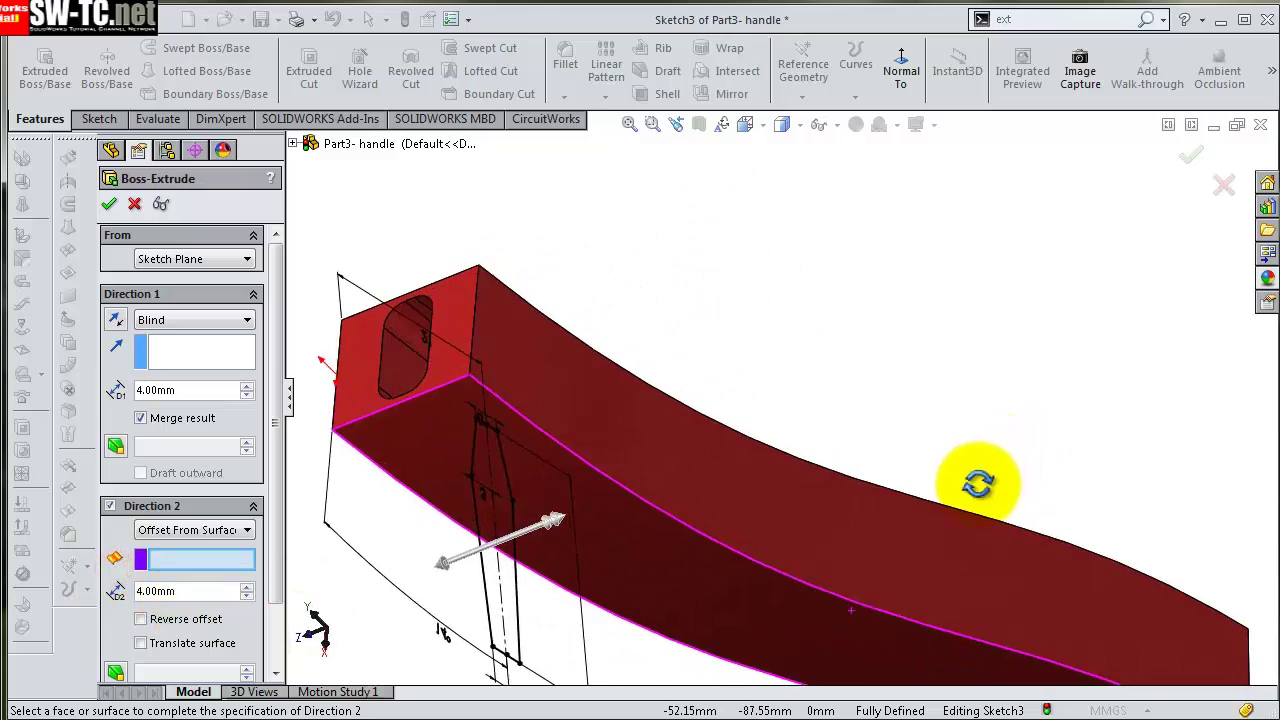
pyautogui.click(682, 490)
pyautogui.moveTo(730, 341); pyautogui.dragTo(763, 293, button='middle')
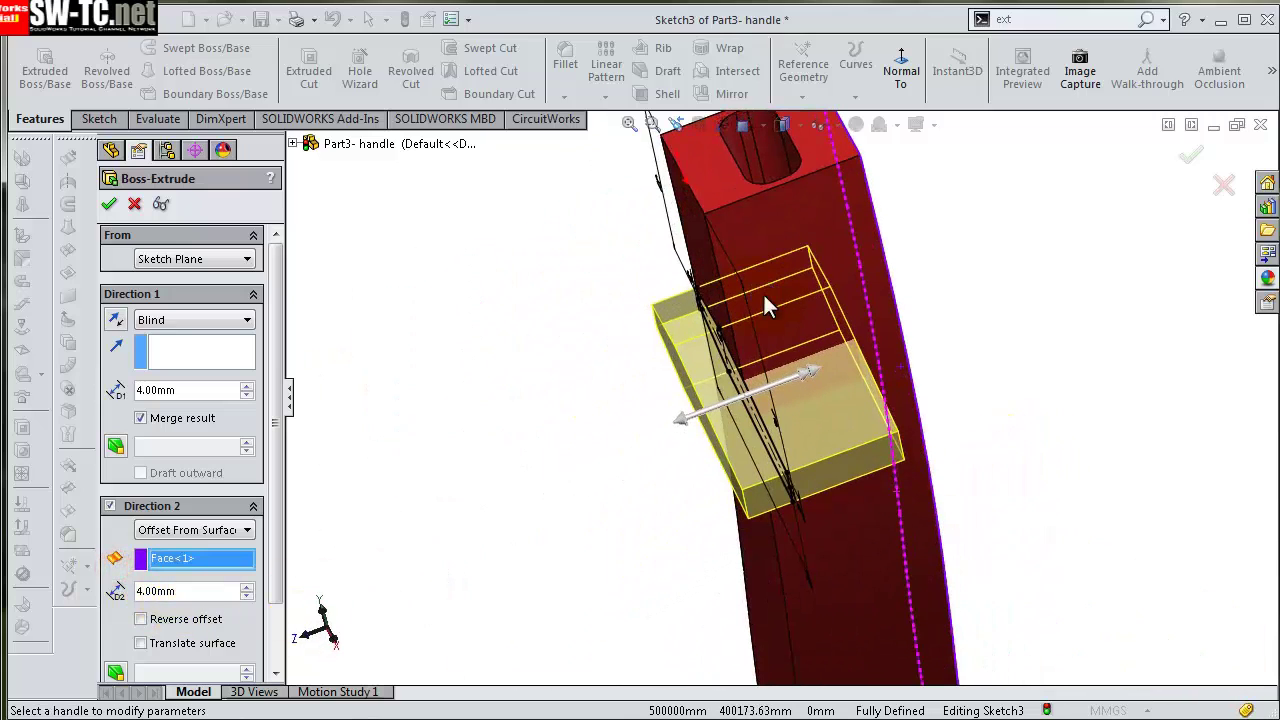
pyautogui.click(160, 586)
pyautogui.click(142, 620)
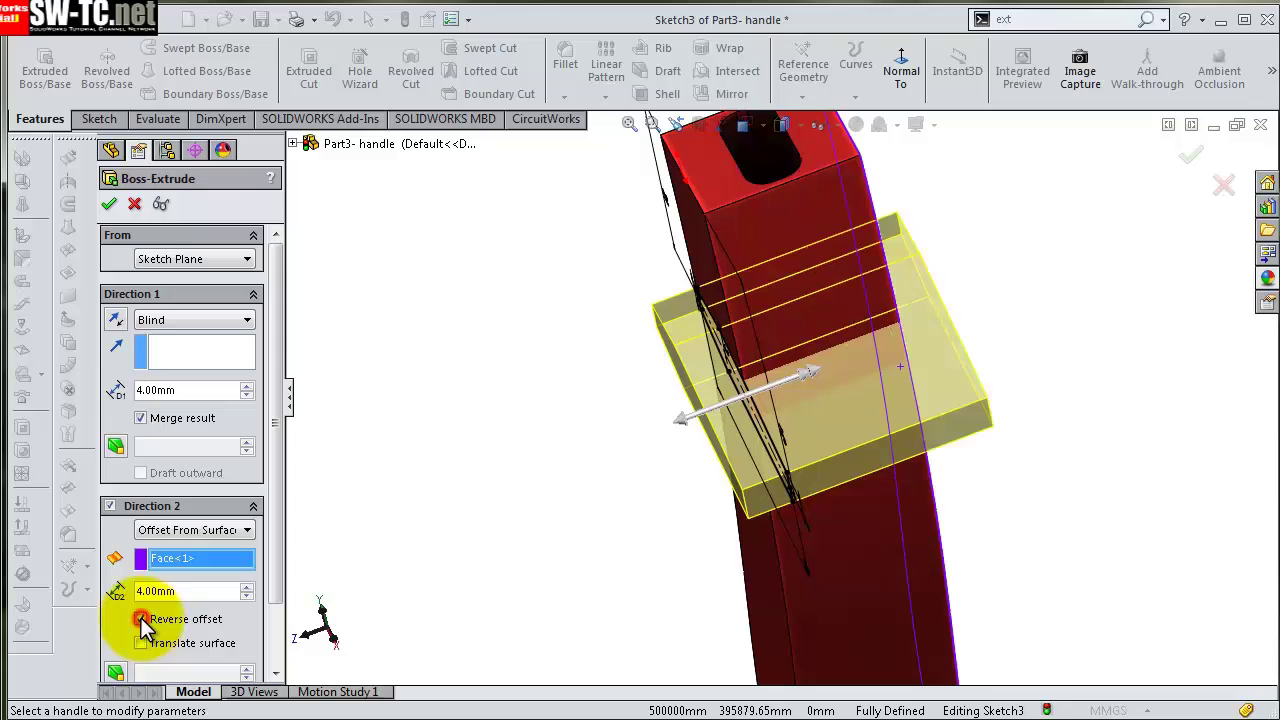
pyautogui.moveTo(400, 563)
pyautogui.mouseDown(button='middle')
pyautogui.moveTo(392, 481)
pyautogui.moveTo(341, 501)
pyautogui.mouseUp(button='middle')
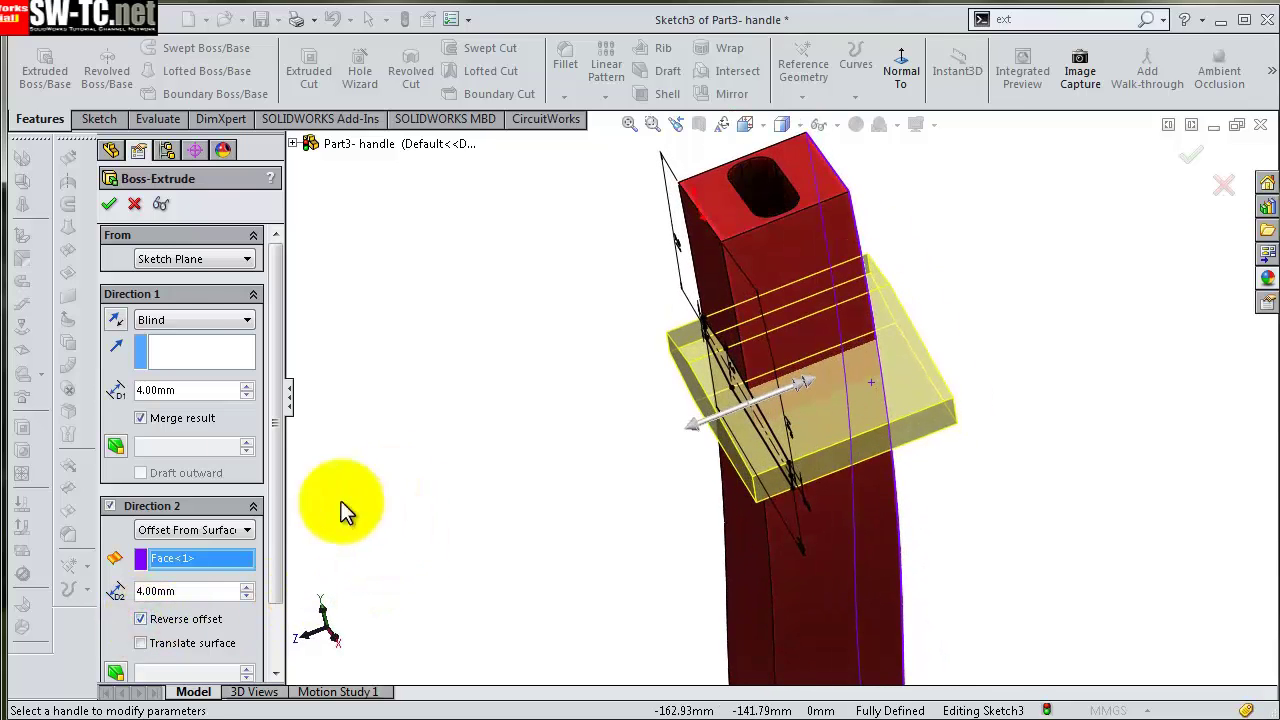
pyautogui.click(110, 204)
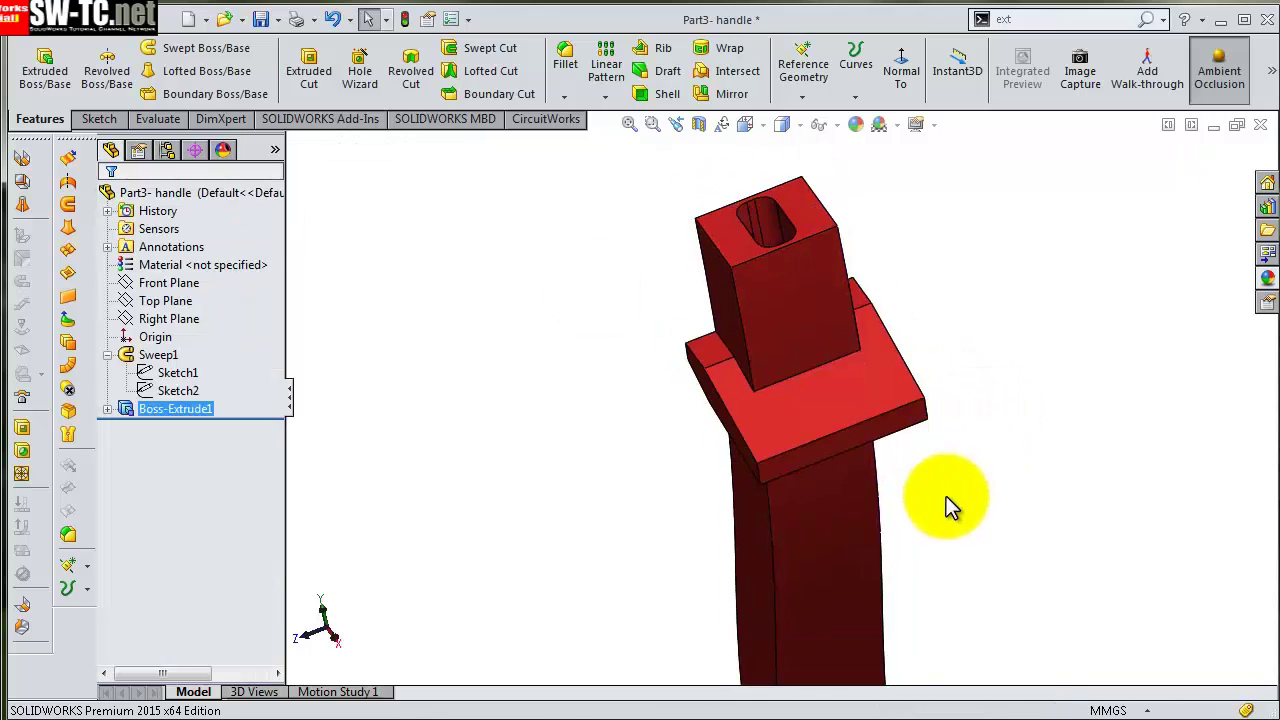
# - Start a new sketch on the flange's end face and view it straight on
pyautogui.moveTo(946, 500); pyautogui.dragTo(955, 295, button='middle')
pyautogui.press('f')
pyautogui.moveTo(980, 423)
pyautogui.mouseDown(button='middle')
pyautogui.moveTo(995, 497)
pyautogui.moveTo(1006, 434)
pyautogui.mouseUp(button='middle')
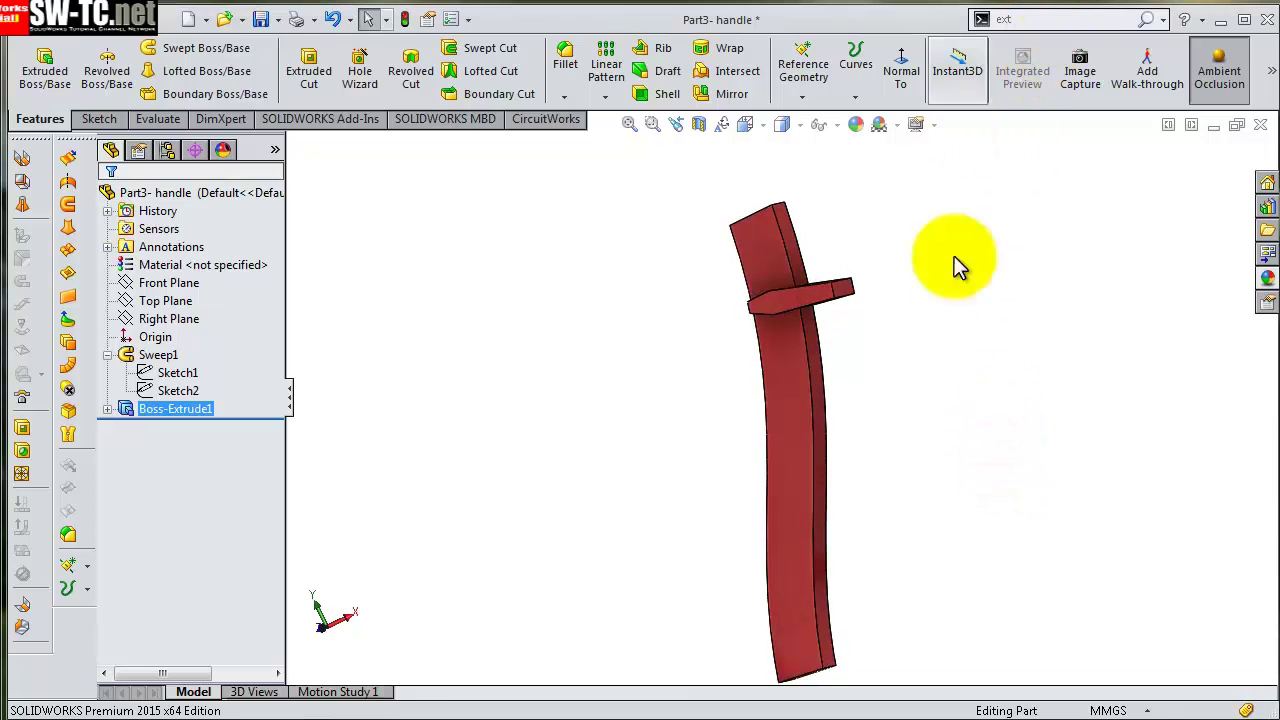
pyautogui.moveTo(954, 256)
pyautogui.mouseDown(button='middle')
pyautogui.moveTo(946, 306)
pyautogui.moveTo(889, 193)
pyautogui.mouseUp(button='middle')
pyautogui.scroll(-3, 877, 396)
pyautogui.scroll(-2, 828, 459)
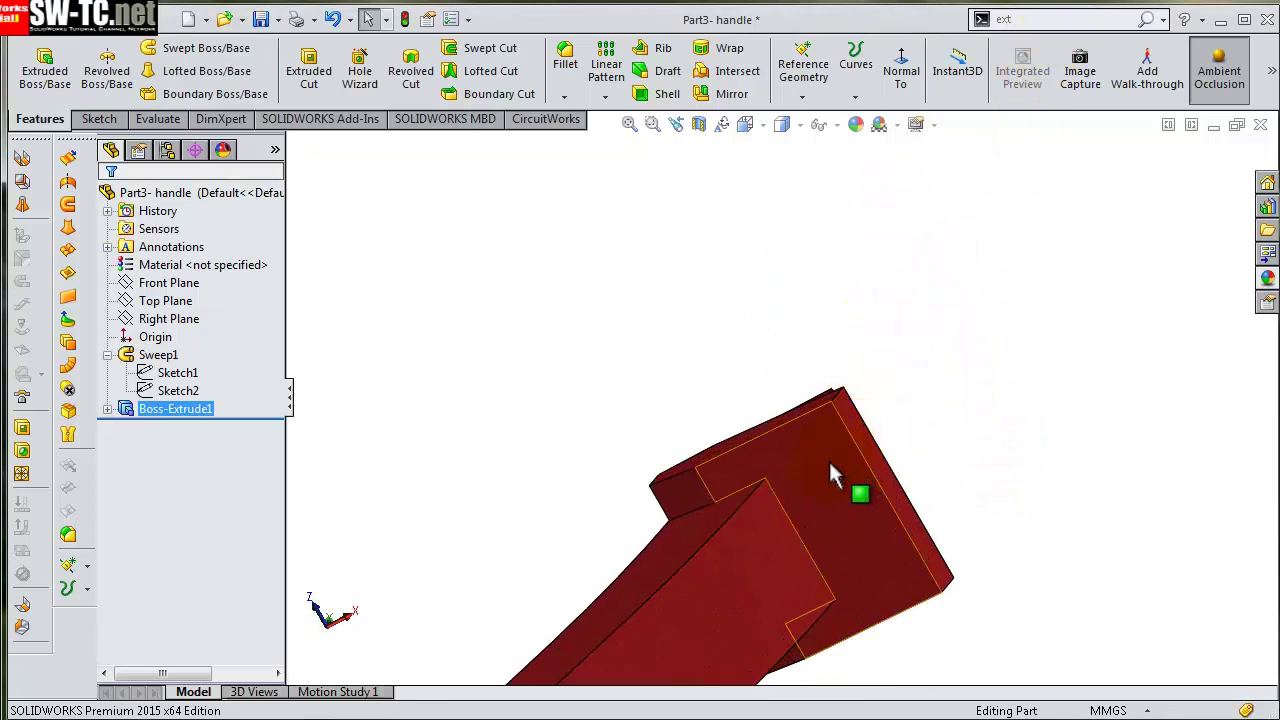
pyautogui.click(828, 459)
pyautogui.click(911, 405)
pyautogui.click(818, 64)
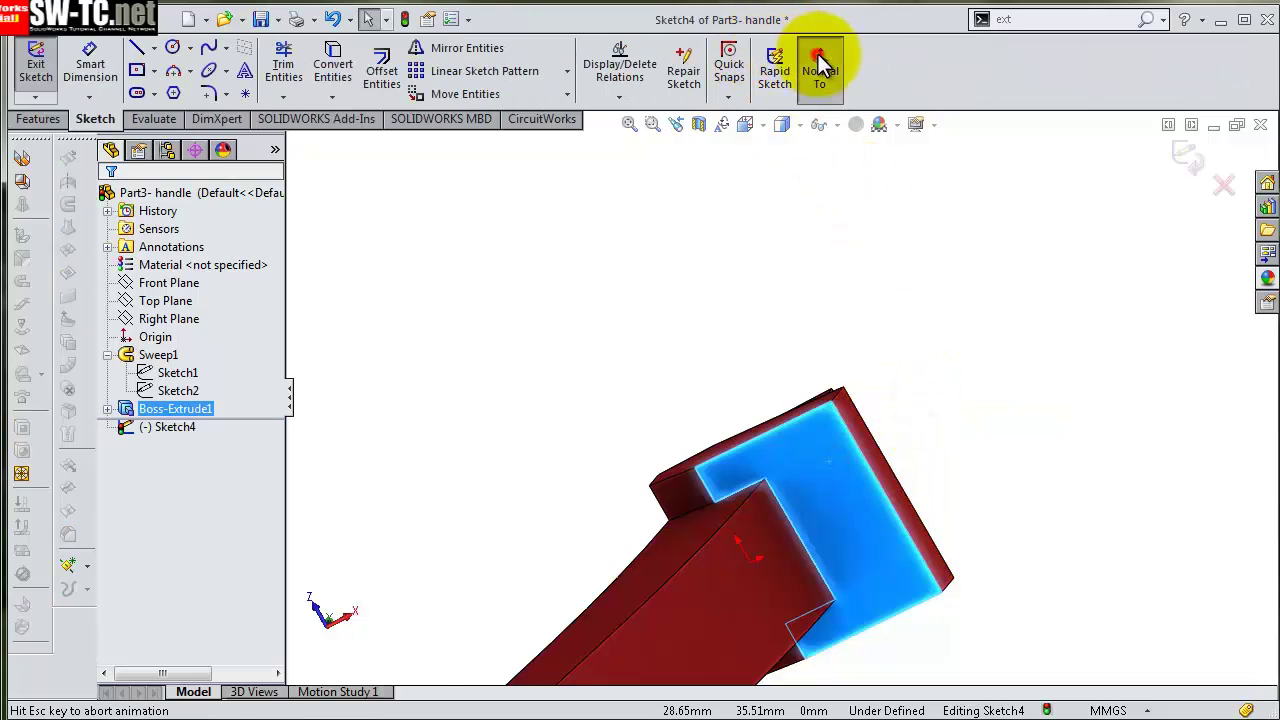
pyautogui.scroll(-3, 968, 290)
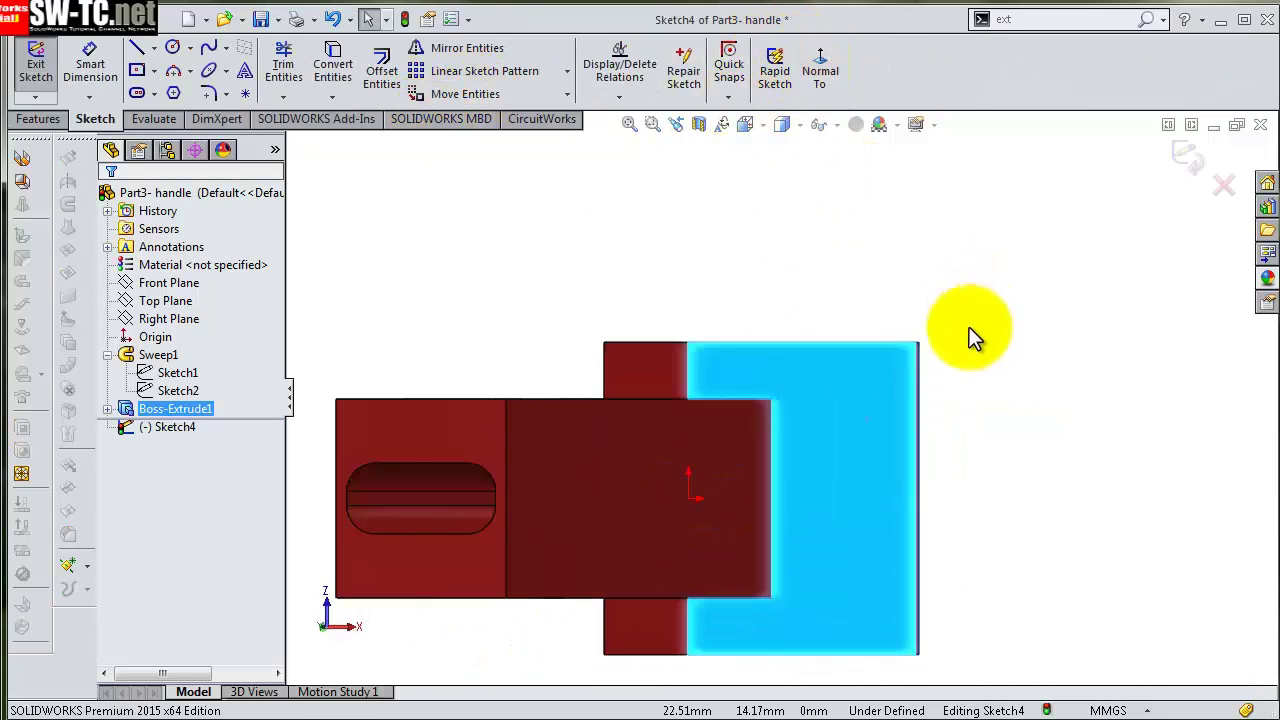
# - Draw a three-point arc spanning the flange face's top and bottom edges
pyautogui.click(191, 72)
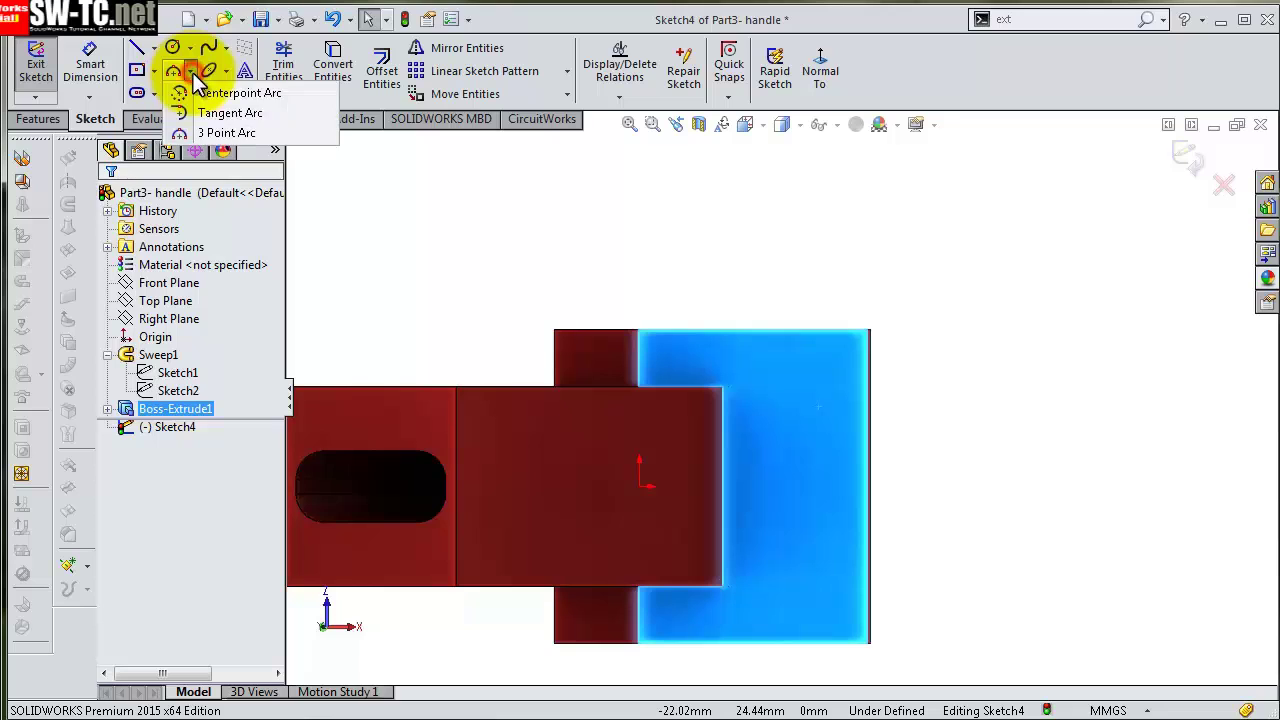
pyautogui.click(205, 128)
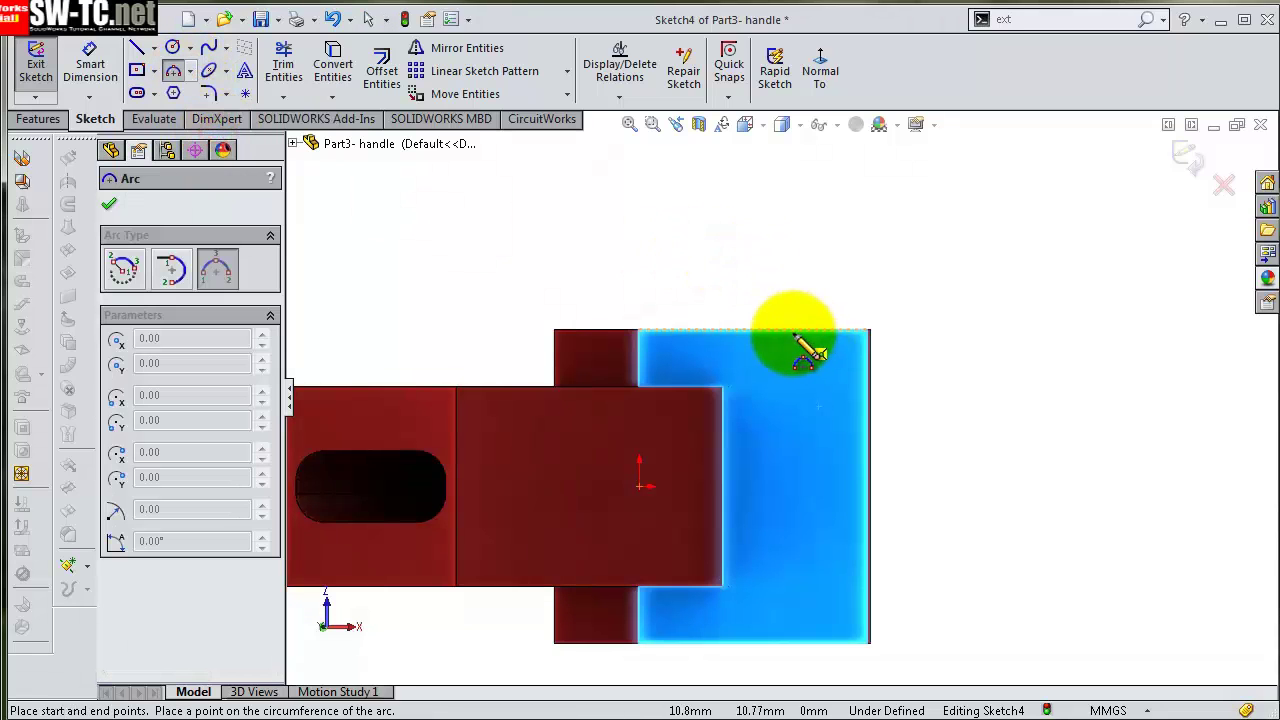
pyautogui.moveTo(793, 330); pyautogui.dragTo(793, 642)
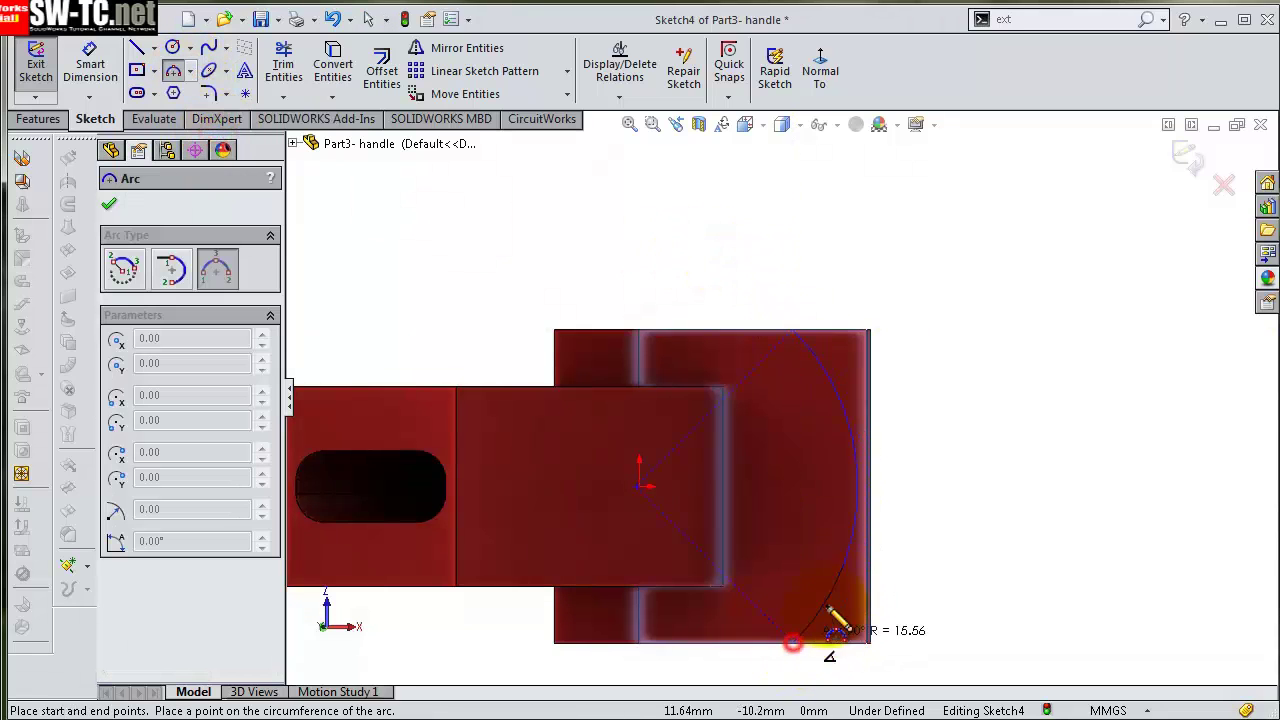
pyautogui.click(867, 488)
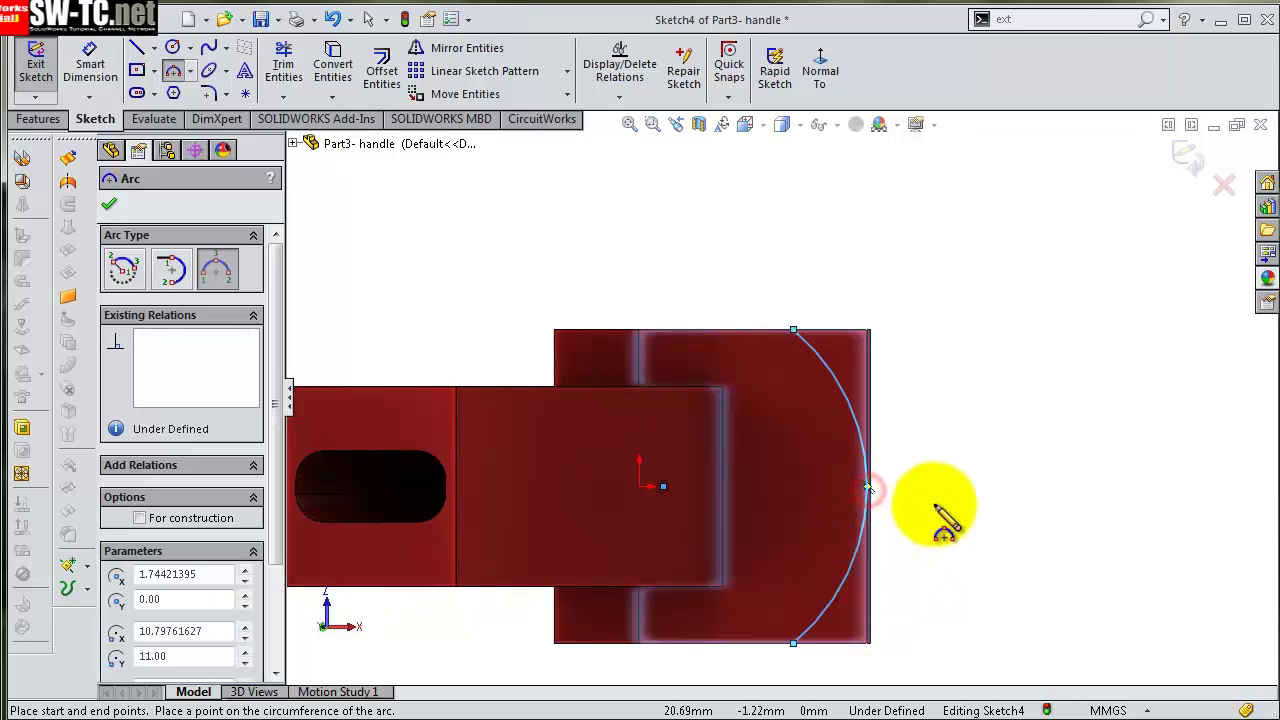
pyautogui.press('Escape')
pyautogui.scroll(-3, 920, 400)
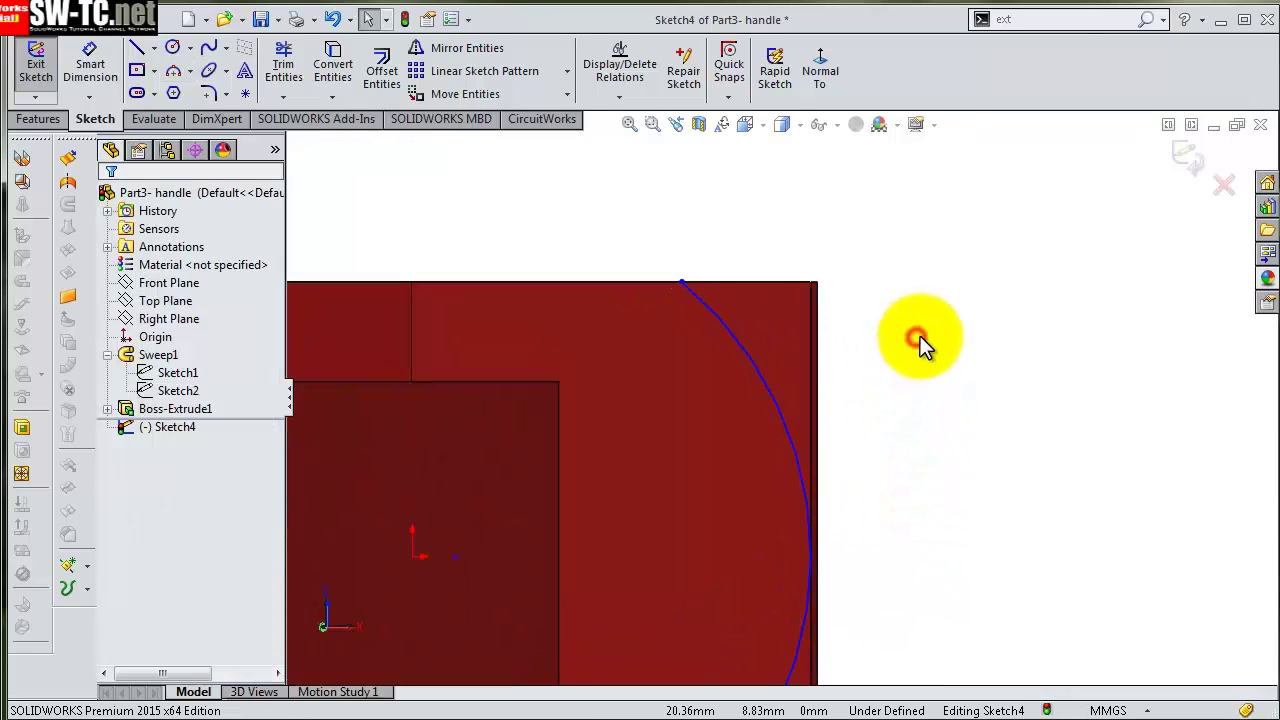
# - Dimension the arc's top endpoint 3 mm from the flange corner
pyautogui.press('s')
pyautogui.click(900, 336)
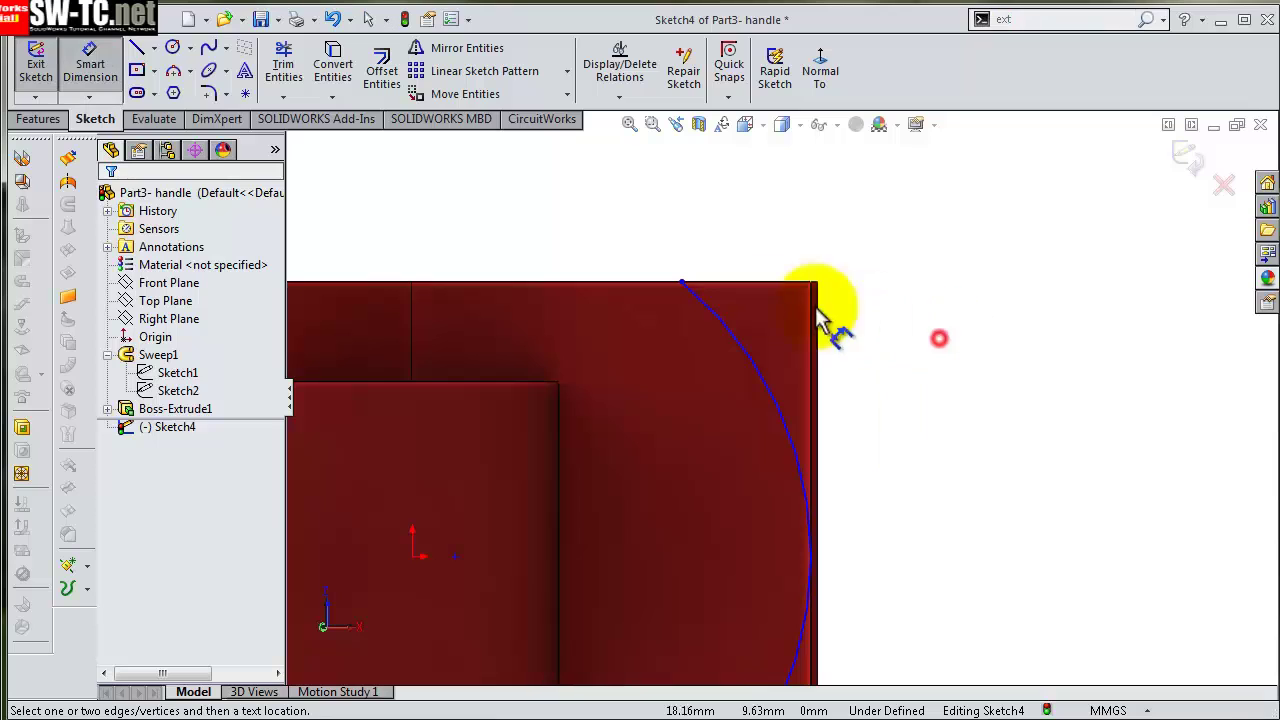
pyautogui.click(683, 282)
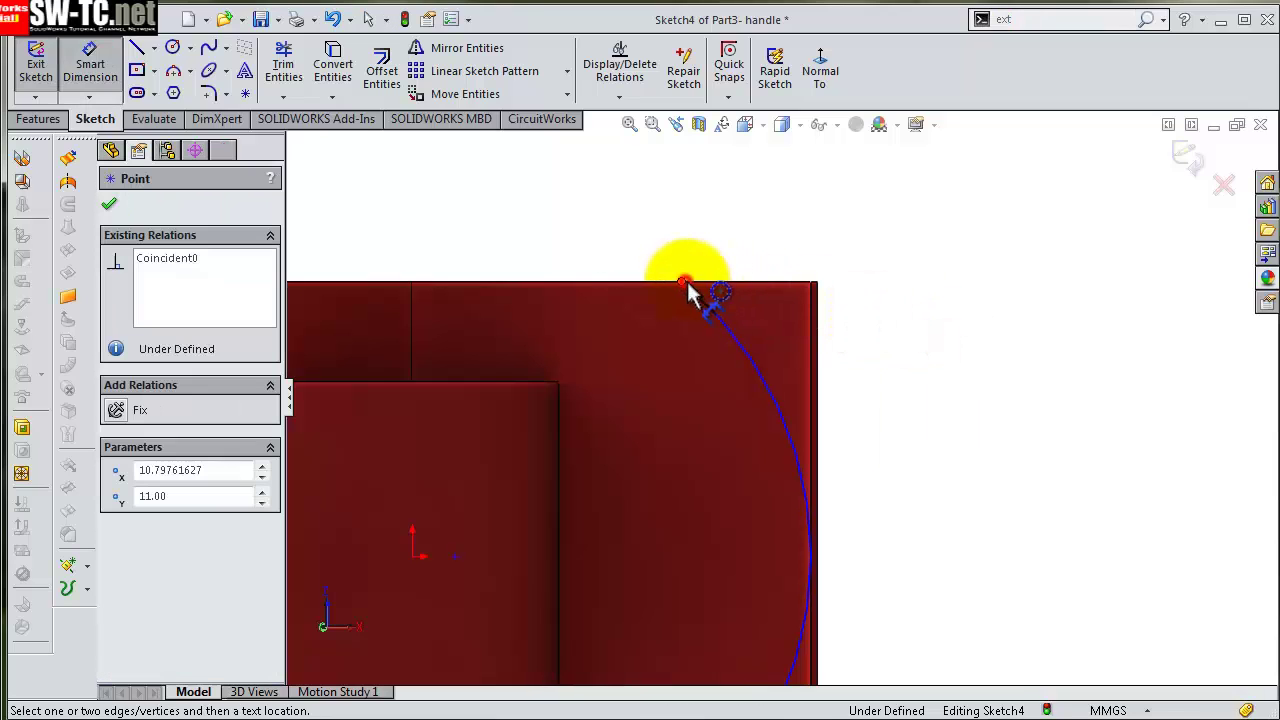
pyautogui.click(812, 285)
pyautogui.click(760, 258)
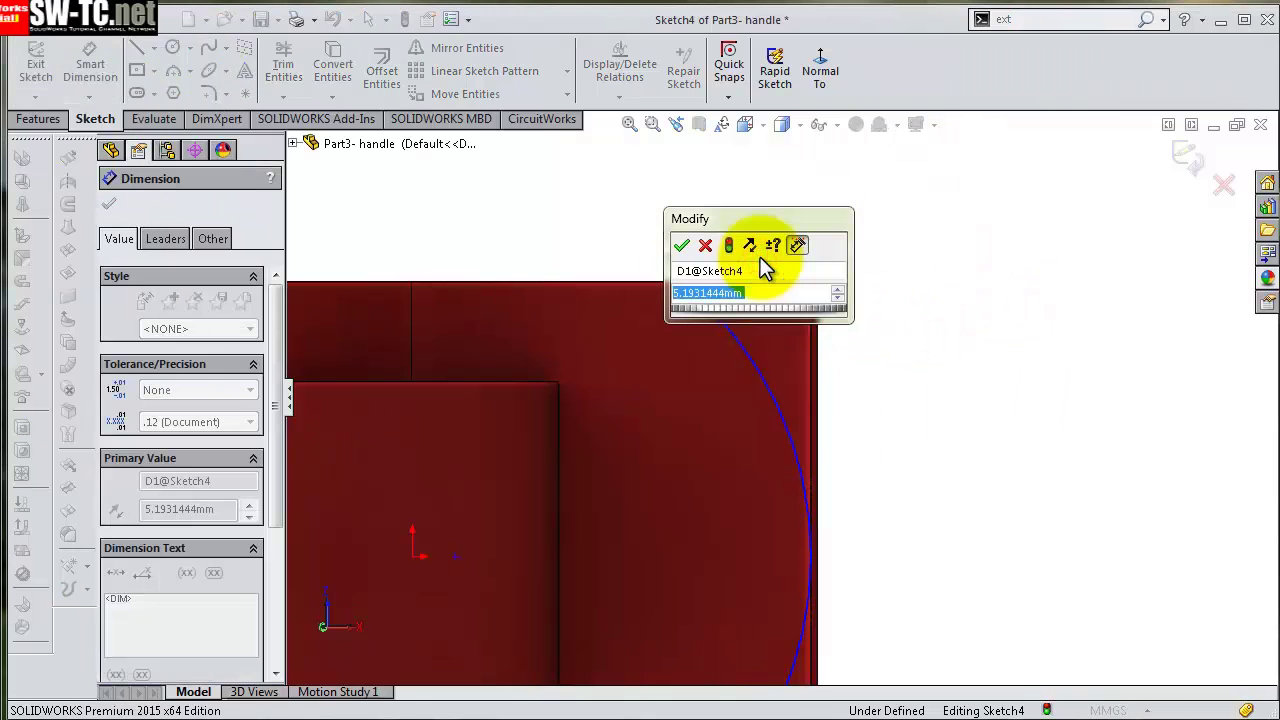
pyautogui.write('3')
pyautogui.press('Return')
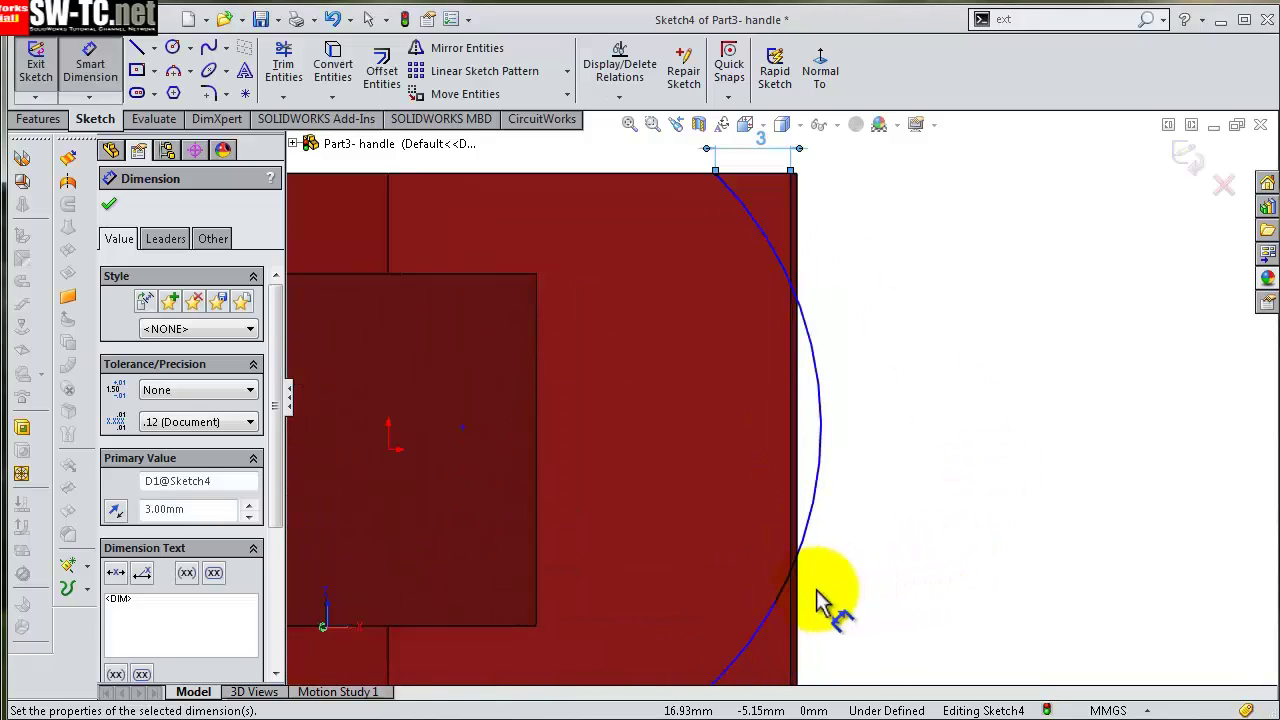
pyautogui.scroll(1, 817, 600)
pyautogui.click(829, 571)
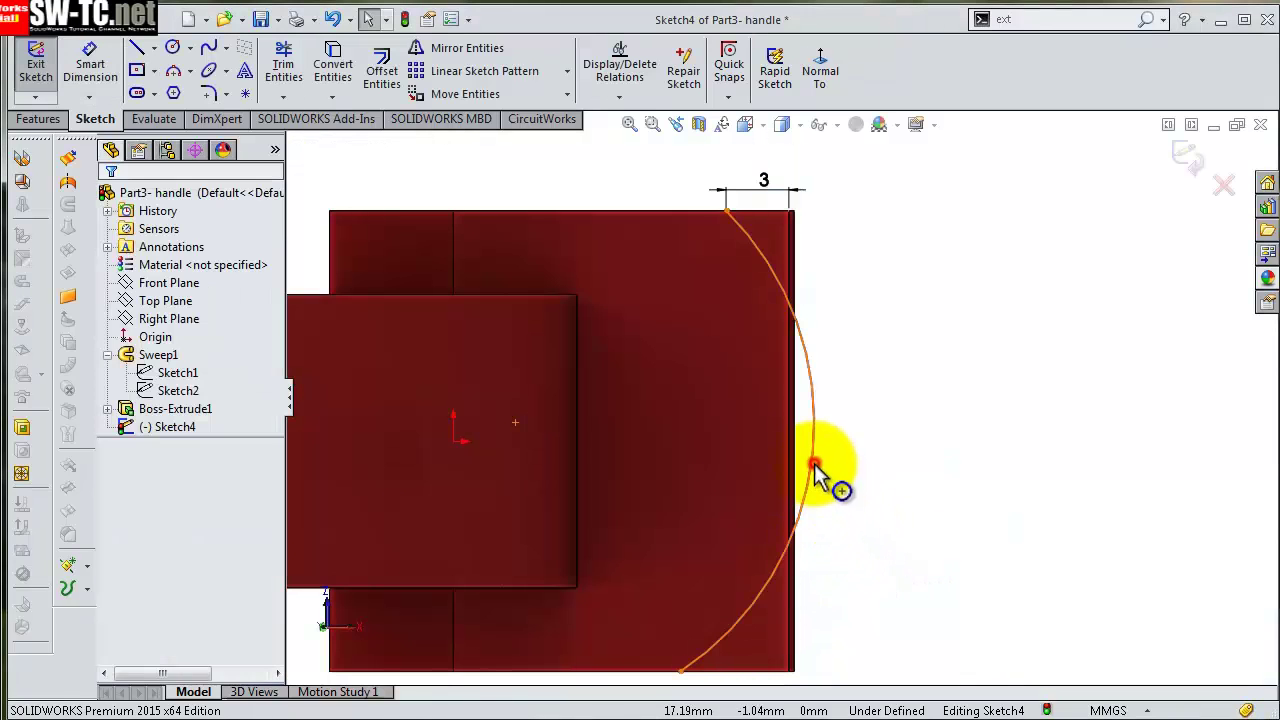
# - Make the arc tangent to the flange's right edge and its endpoints vertical
pyautogui.click(815, 470)
pyautogui.keyDown('ctrl'); pyautogui.click(792, 470); pyautogui.keyUp('ctrl')
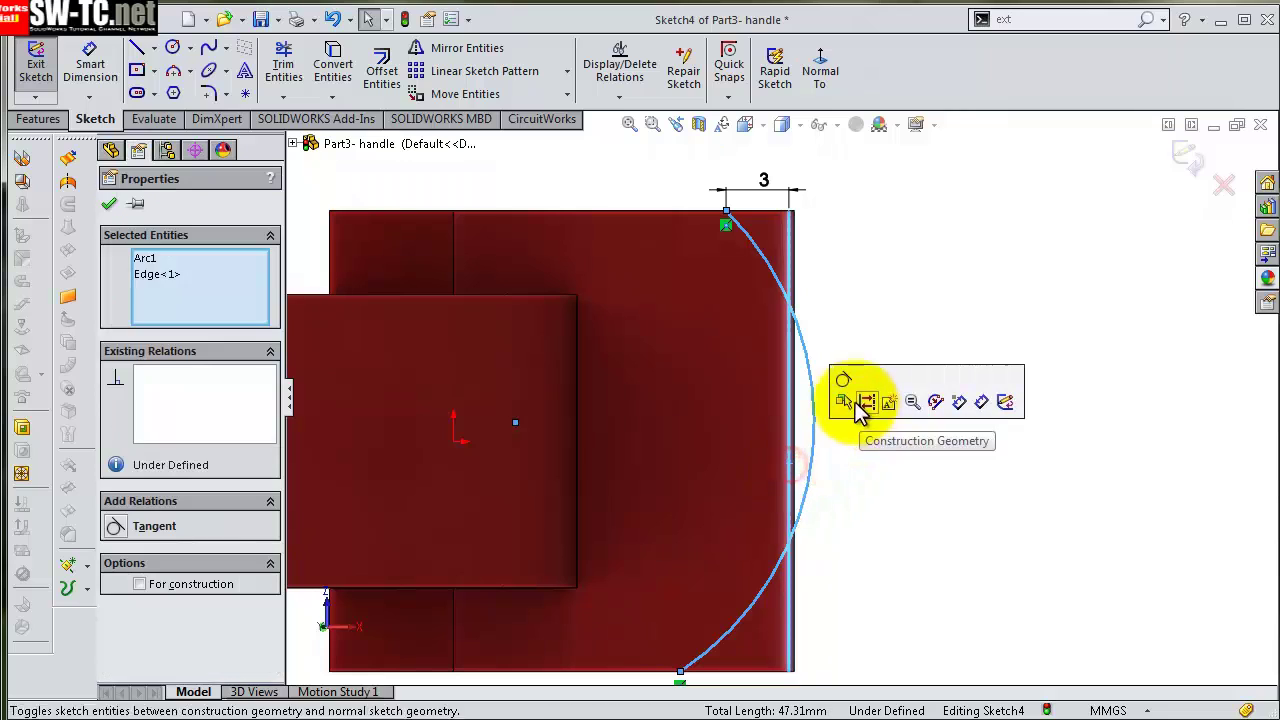
pyautogui.click(856, 404)
pyautogui.click(857, 418)
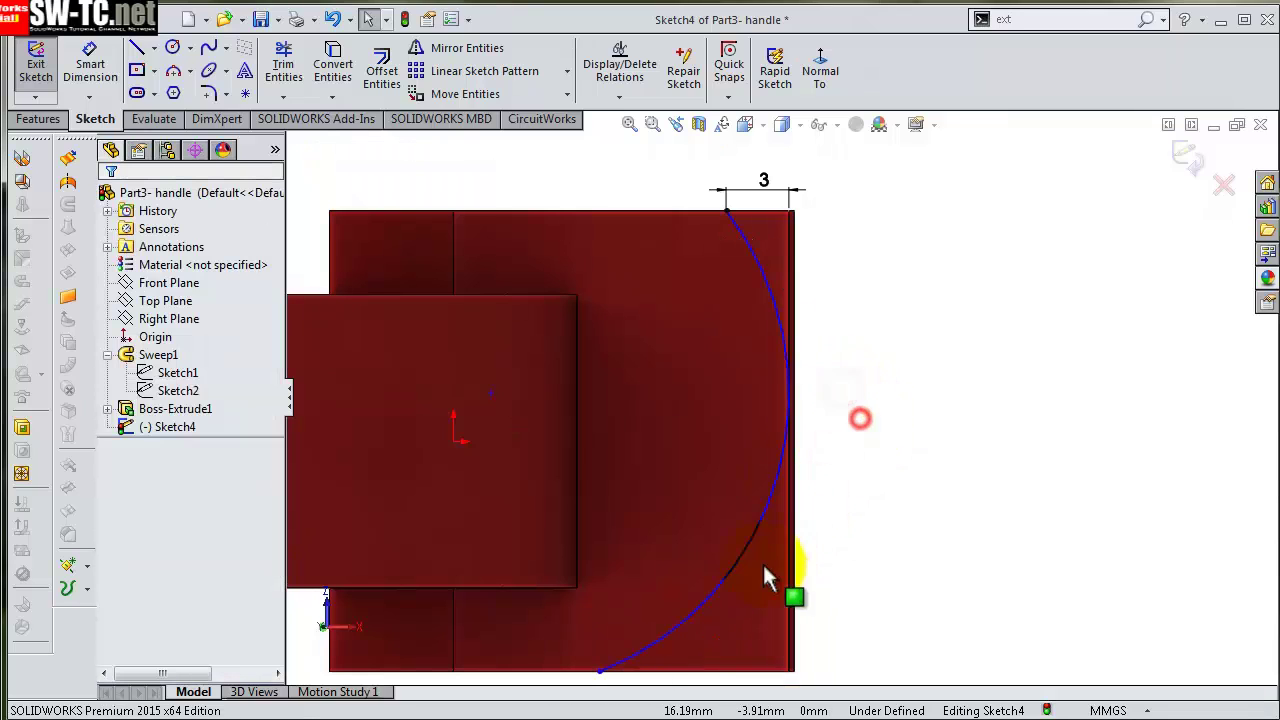
pyautogui.click(726, 210)
pyautogui.keyDown('ctrl'); pyautogui.click(599, 672); pyautogui.keyUp('ctrl')
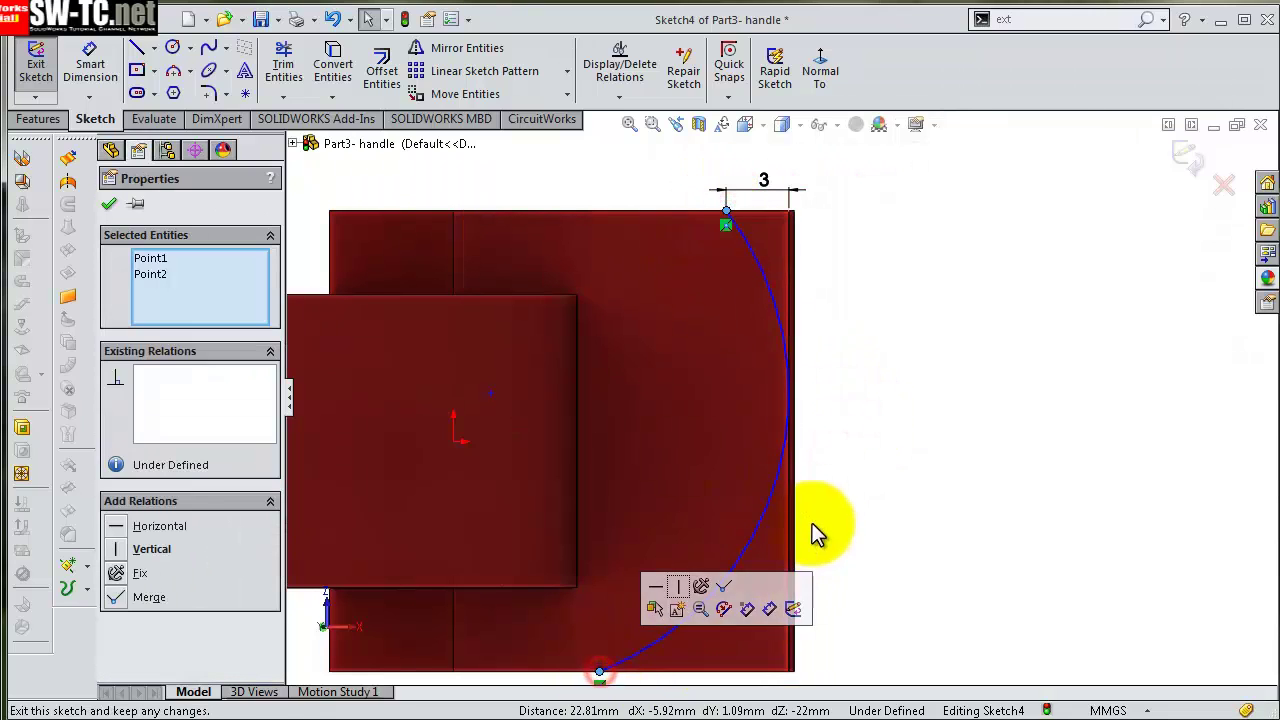
pyautogui.click(678, 586)
pyautogui.click(836, 465)
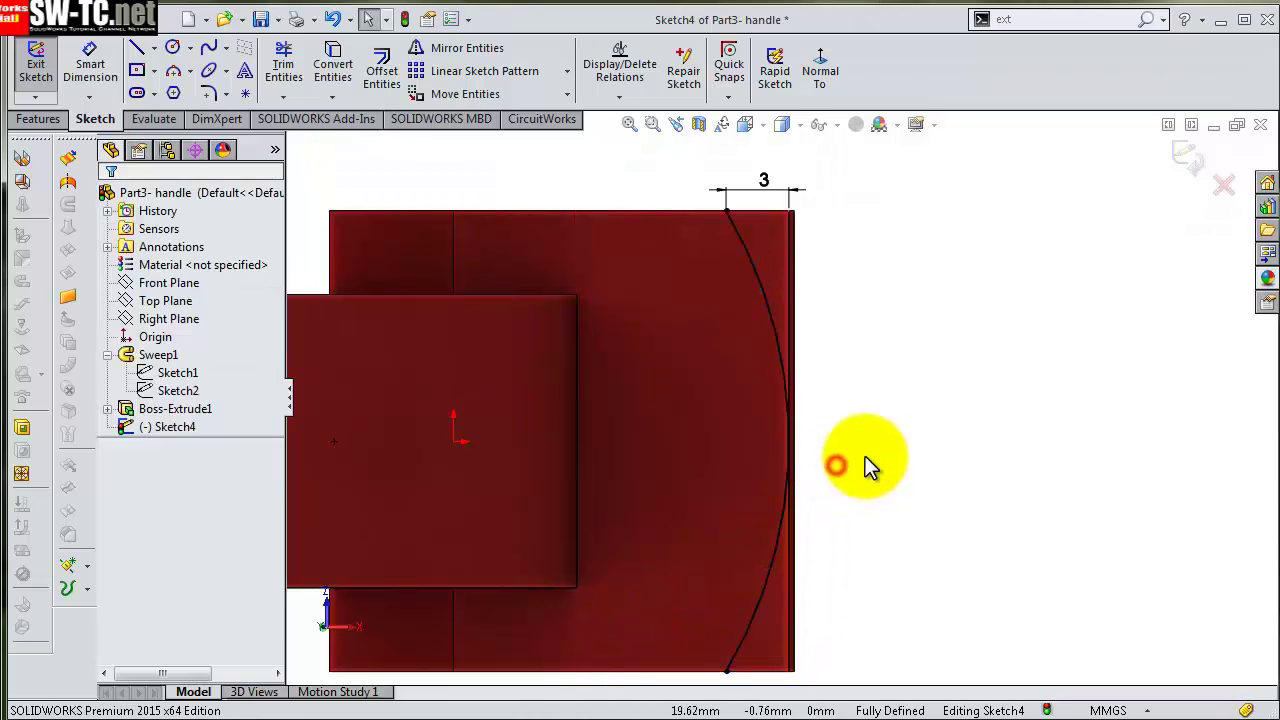
pyautogui.moveTo(866, 462); pyautogui.dragTo(884, 431, button='middle')
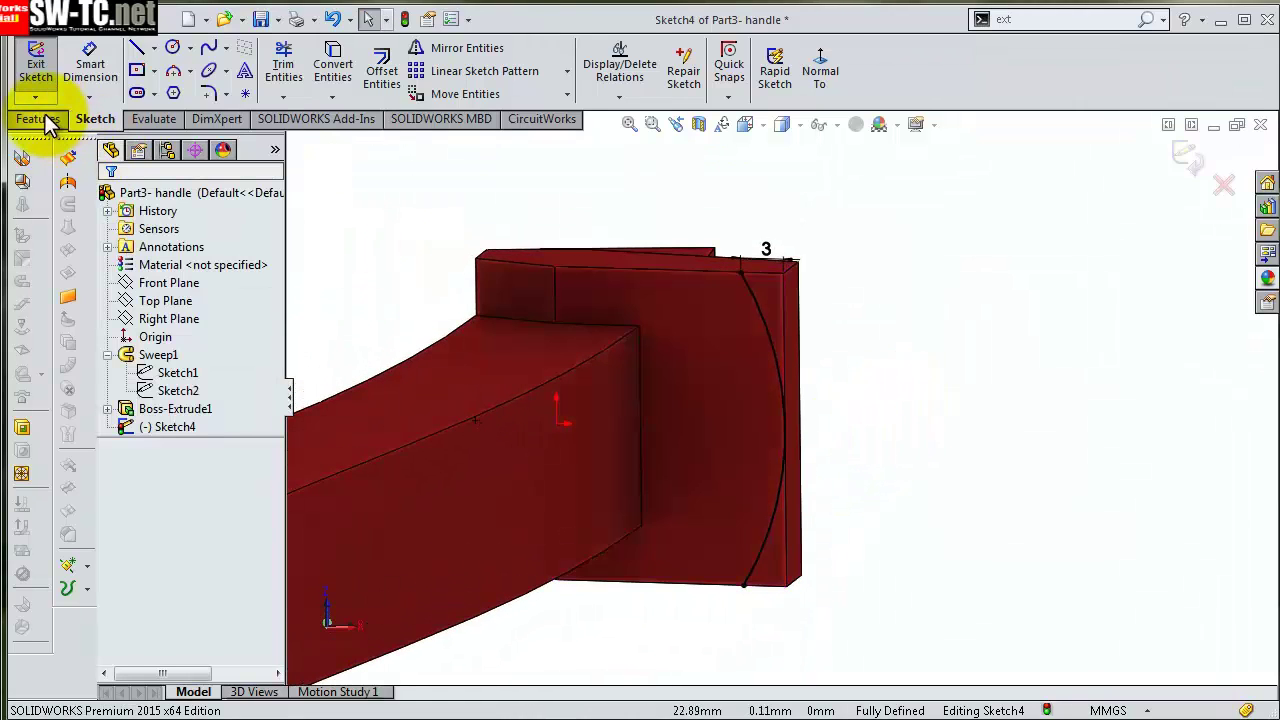
# - Create a thin extruded cut along the arc sketch, flipped to the outer side
pyautogui.click(40, 119)
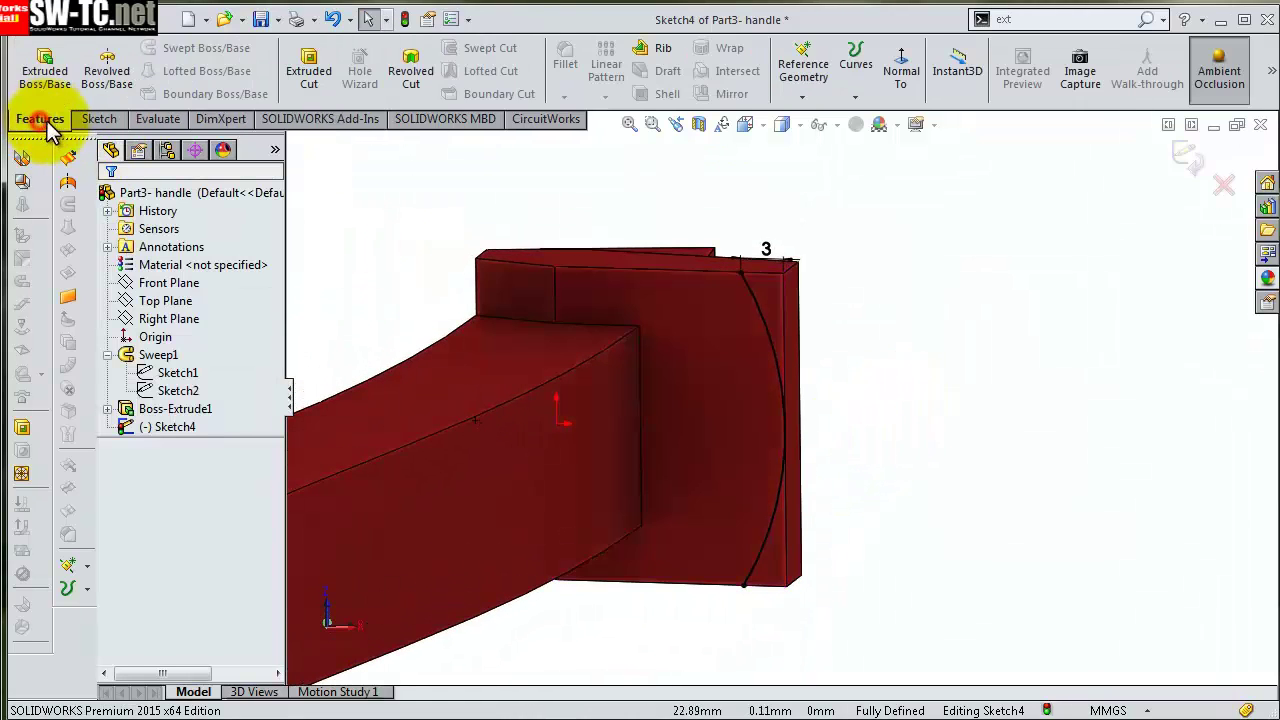
pyautogui.click(313, 77)
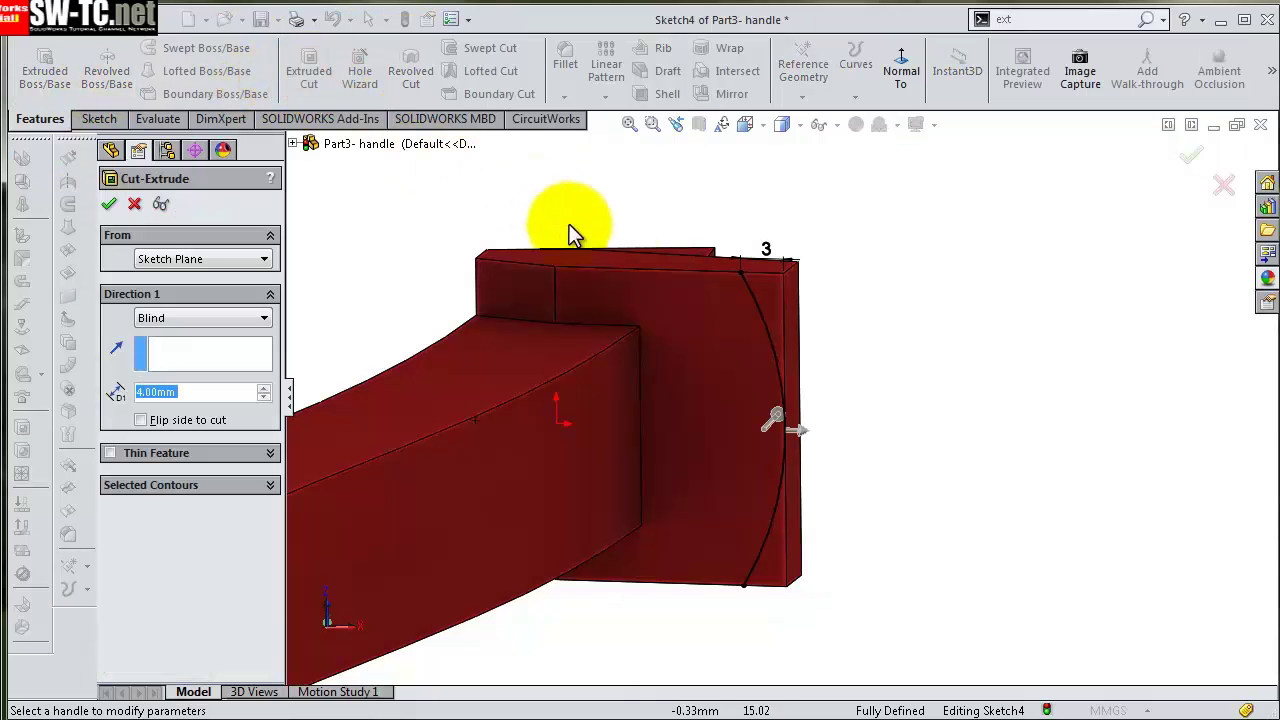
pyautogui.click(110, 453)
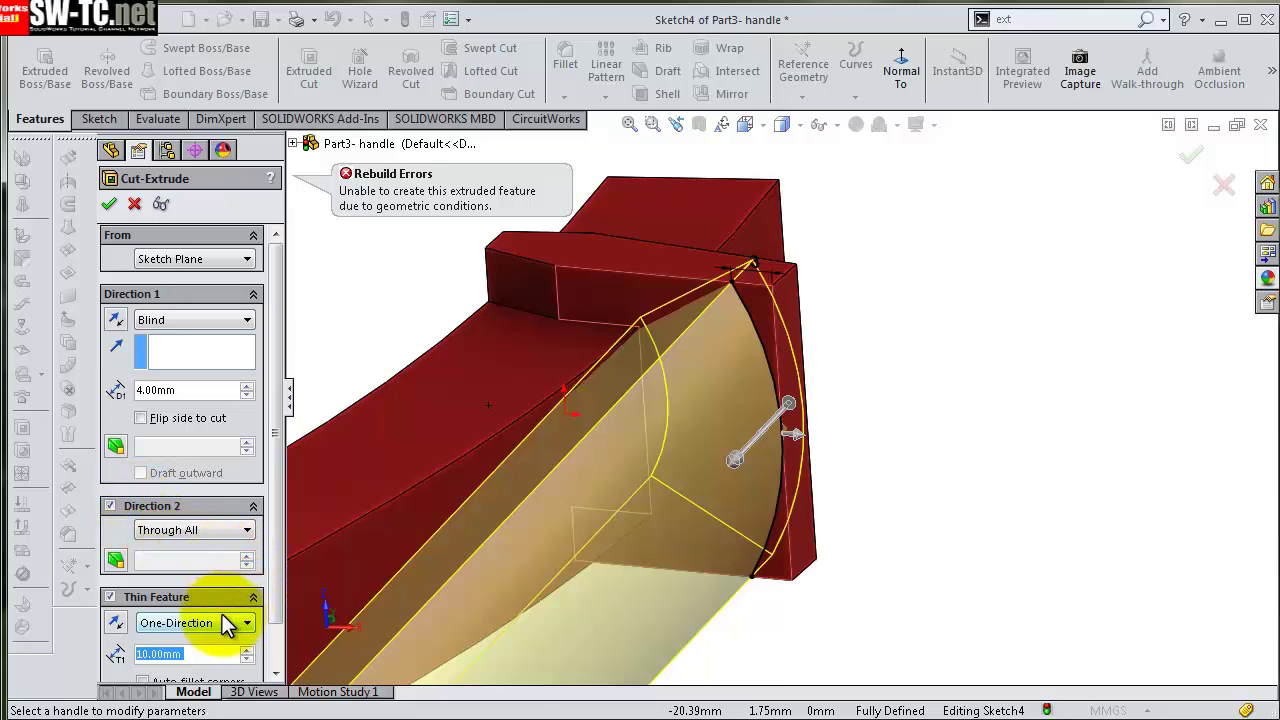
pyautogui.click(116, 622)
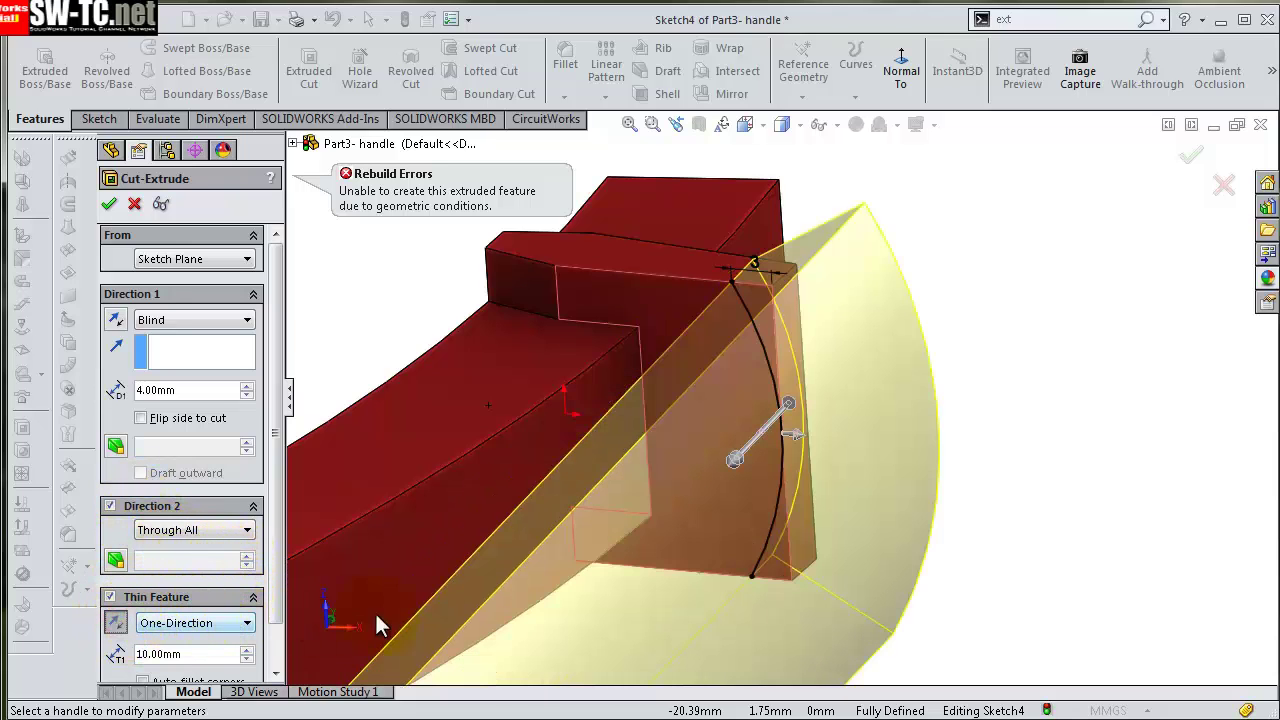
pyautogui.moveTo(377, 616); pyautogui.dragTo(634, 491, button='middle')
pyautogui.click(109, 204)
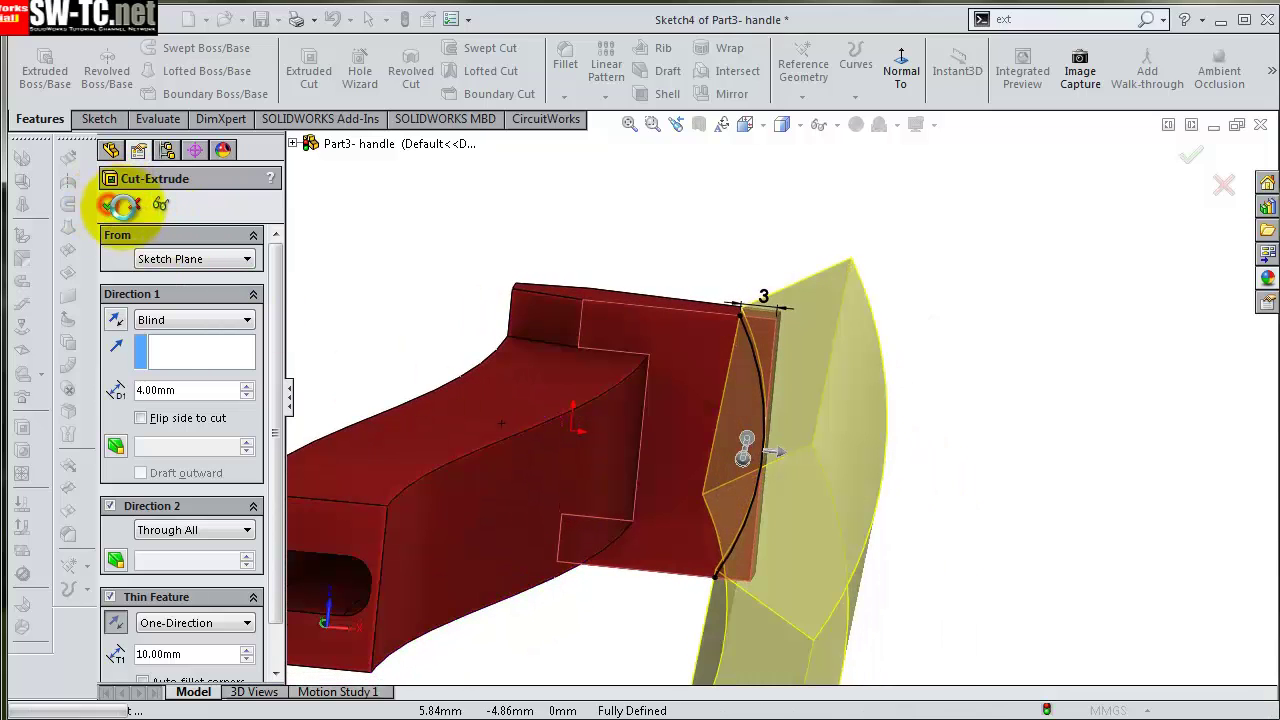
pyautogui.moveTo(657, 282)
pyautogui.mouseDown(button='middle')
pyautogui.moveTo(763, 390)
pyautogui.moveTo(720, 423)
pyautogui.moveTo(743, 409)
pyautogui.mouseUp(button='middle')
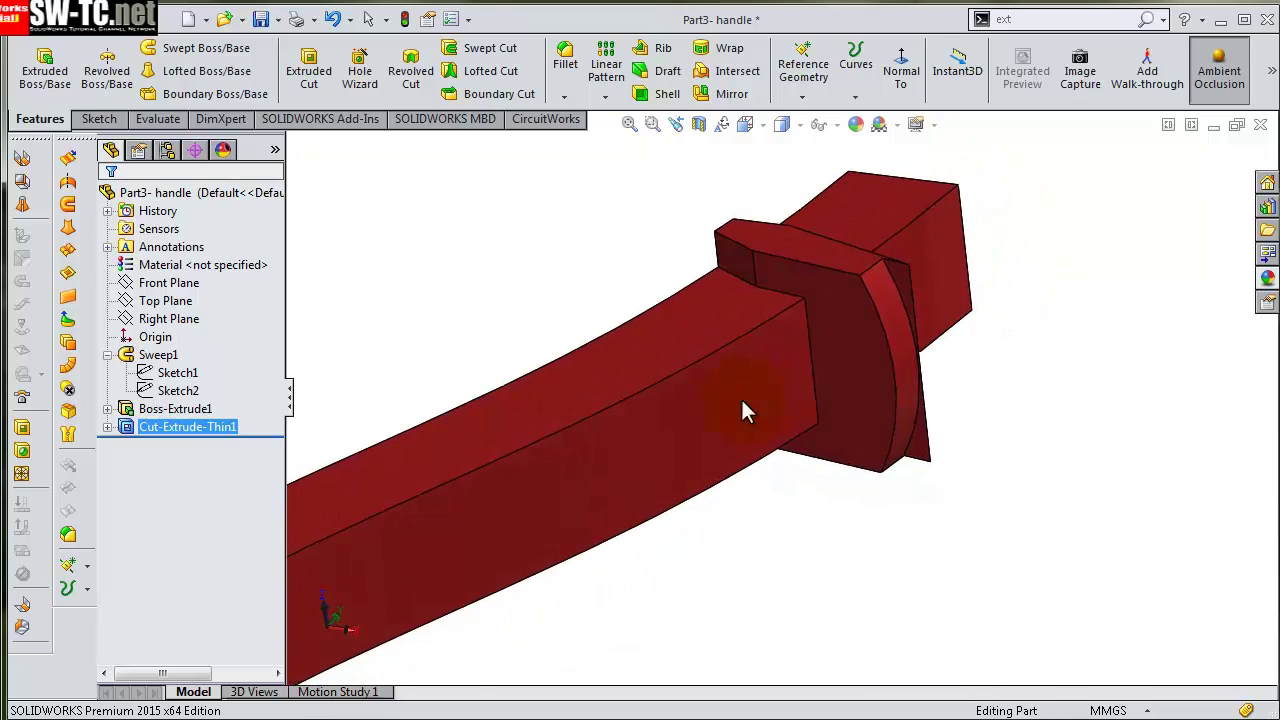
# - Edit Cut-Extrude-Thin1 and deepen the cut from 4 mm to 14 mm
pyautogui.click(117, 427)
pyautogui.click(134, 369)
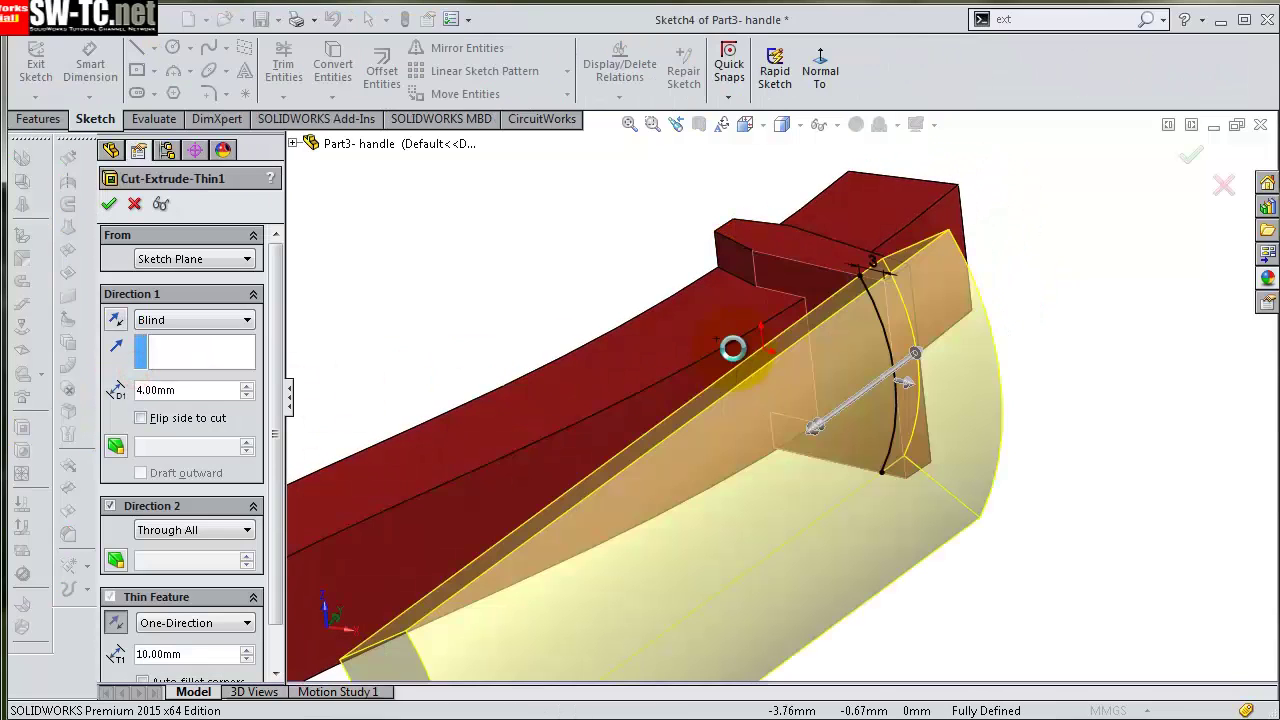
pyautogui.moveTo(925, 351)
pyautogui.mouseDown()
pyautogui.moveTo(994, 354)
pyautogui.moveTo(1006, 329)
pyautogui.mouseUp()
pyautogui.scroll(-1, 786, 402)
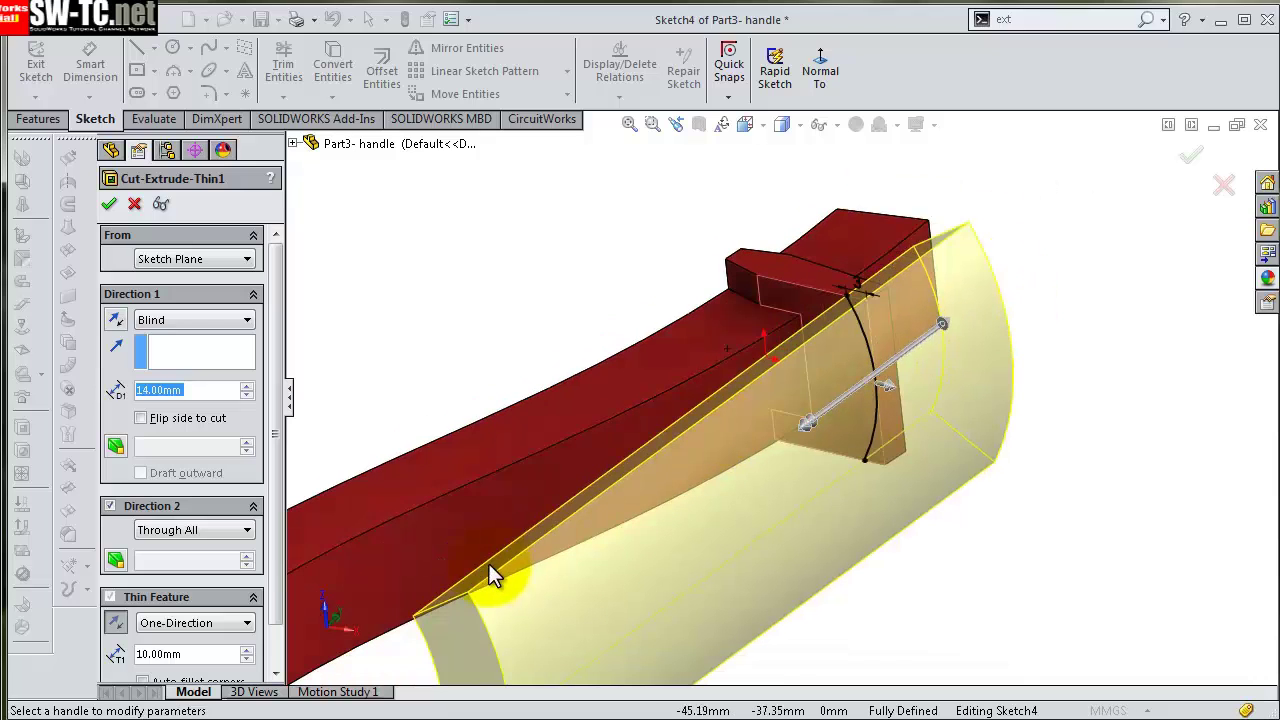
pyautogui.click(108, 204)
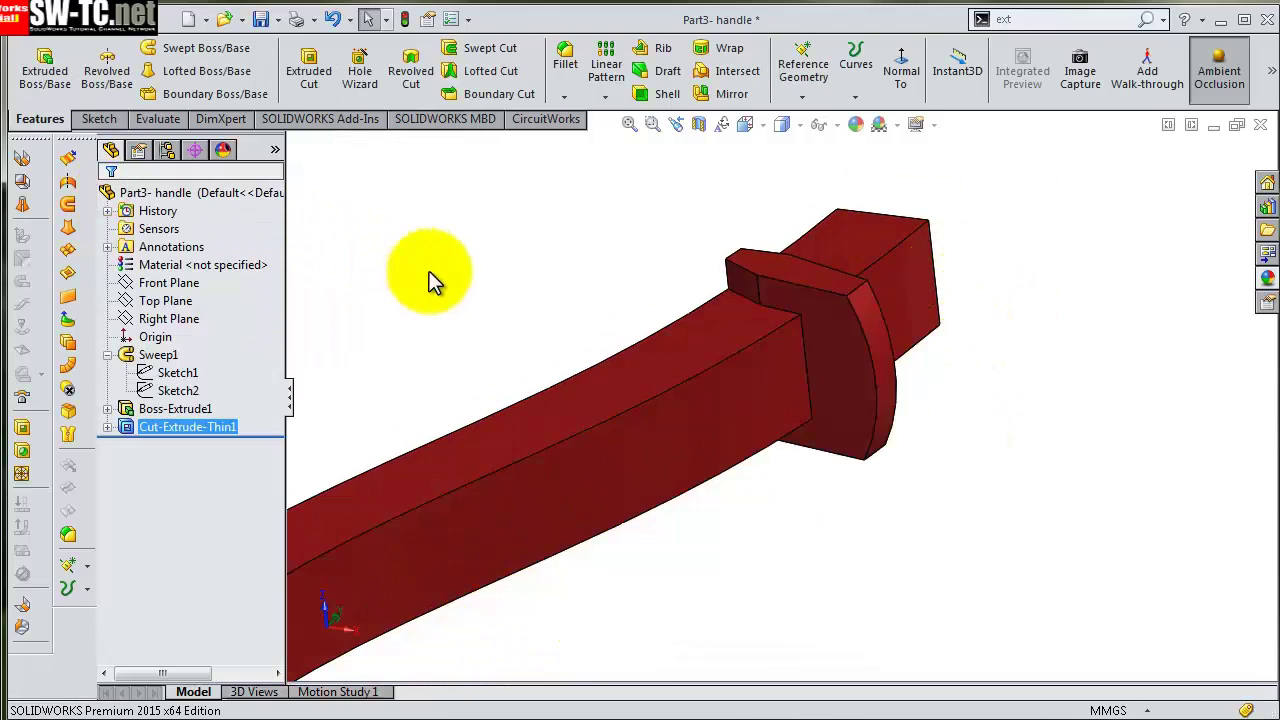
pyautogui.moveTo(429, 271)
pyautogui.mouseDown(button='middle')
pyautogui.moveTo(871, 420)
pyautogui.moveTo(857, 287)
pyautogui.moveTo(943, 300)
pyautogui.moveTo(951, 380)
pyautogui.moveTo(929, 317)
pyautogui.moveTo(789, 326)
pyautogui.moveTo(846, 400)
pyautogui.moveTo(826, 339)
pyautogui.moveTo(795, 305)
pyautogui.moveTo(866, 357)
pyautogui.moveTo(838, 352)
pyautogui.moveTo(664, 423)
pyautogui.moveTo(617, 420)
pyautogui.moveTo(683, 363)
pyautogui.moveTo(688, 374)
pyautogui.moveTo(623, 426)
pyautogui.moveTo(606, 417)
pyautogui.moveTo(698, 405)
pyautogui.moveTo(745, 360)
pyautogui.moveTo(657, 471)
pyautogui.moveTo(606, 566)
pyautogui.moveTo(571, 595)
pyautogui.moveTo(651, 571)
pyautogui.mouseUp(button='middle')
pyautogui.scroll(2, 920, 334)
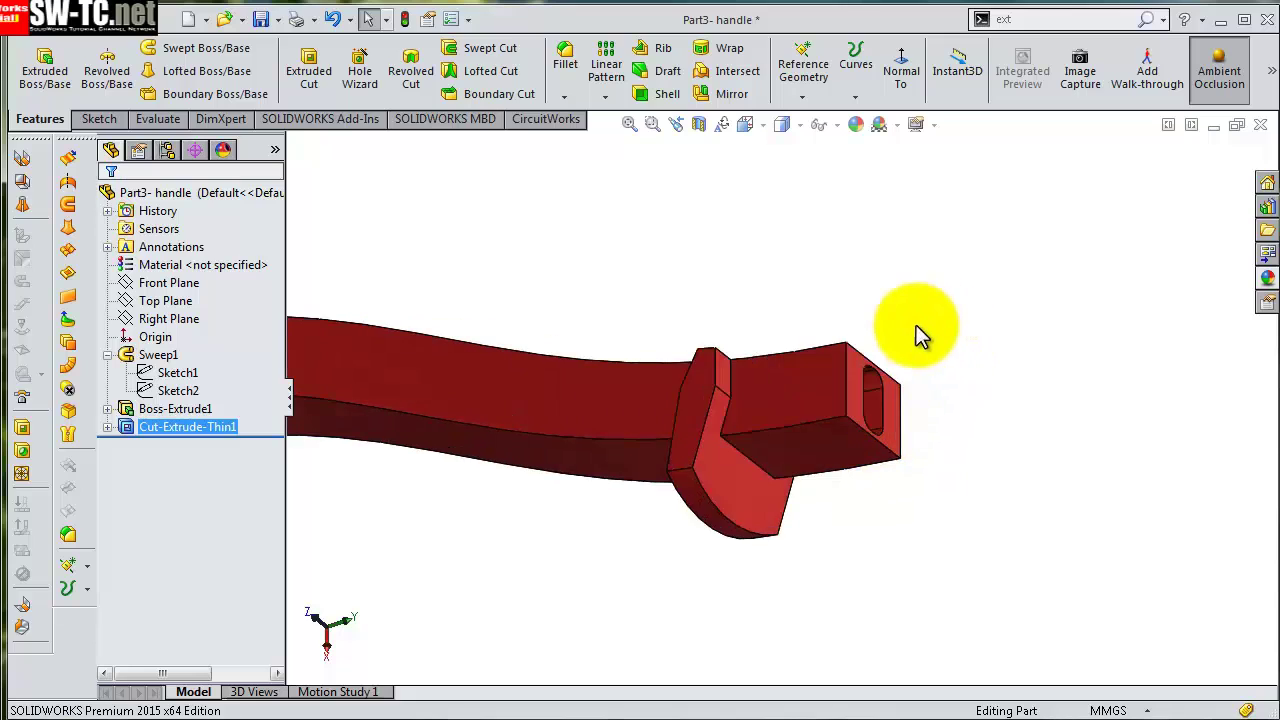
pyautogui.scroll(2, 837, 406)
pyautogui.scroll(1, 829, 434)
pyautogui.click(800, 420)
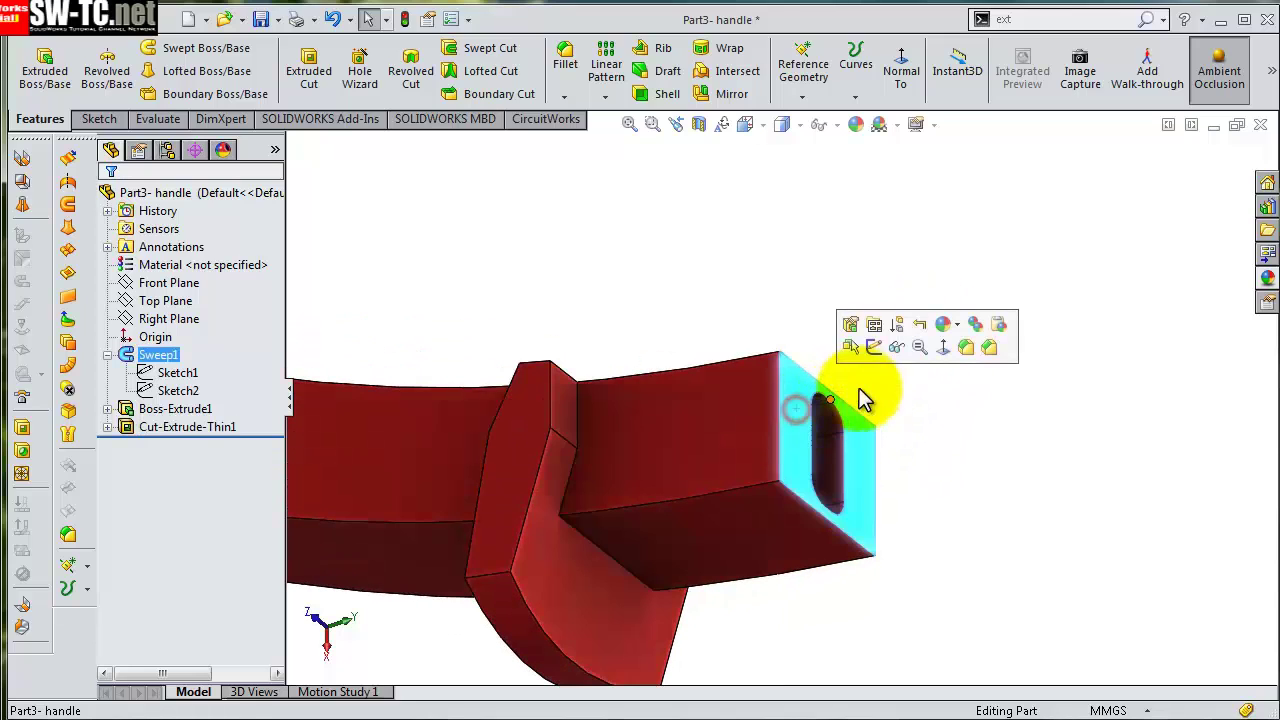
pyautogui.click(780, 320)
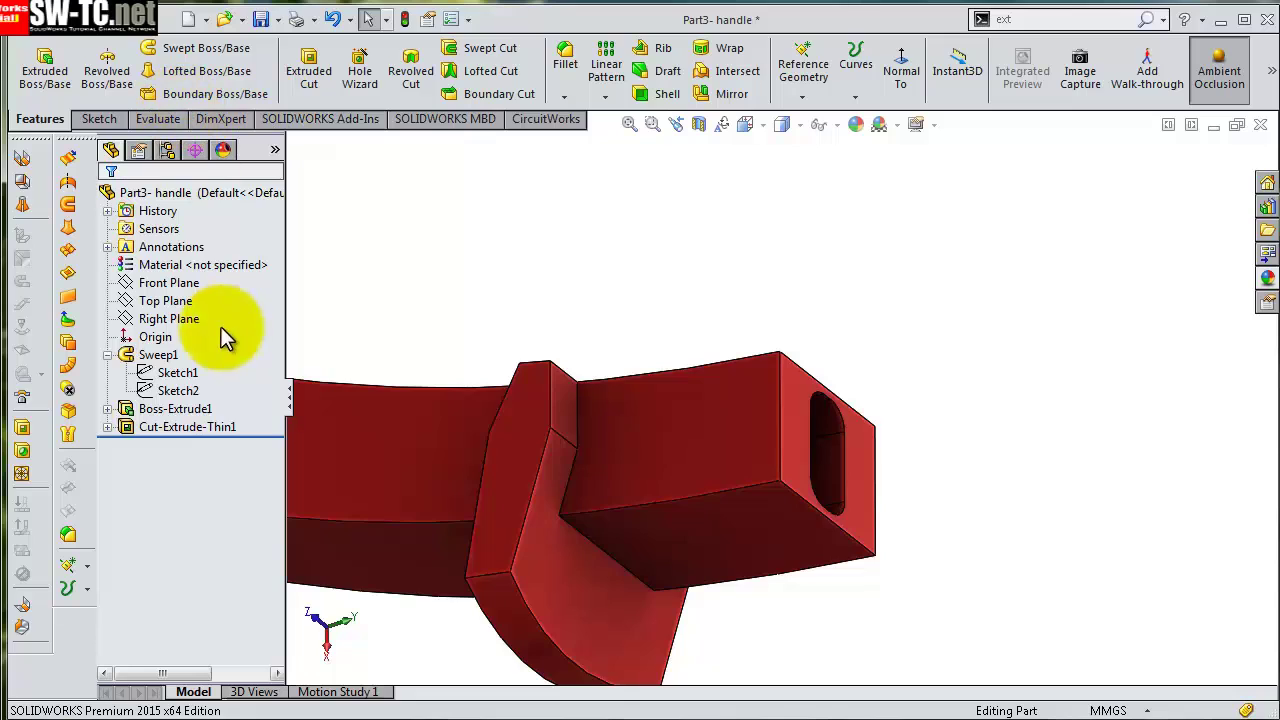
pyautogui.click(180, 391)
pyautogui.click(180, 378)
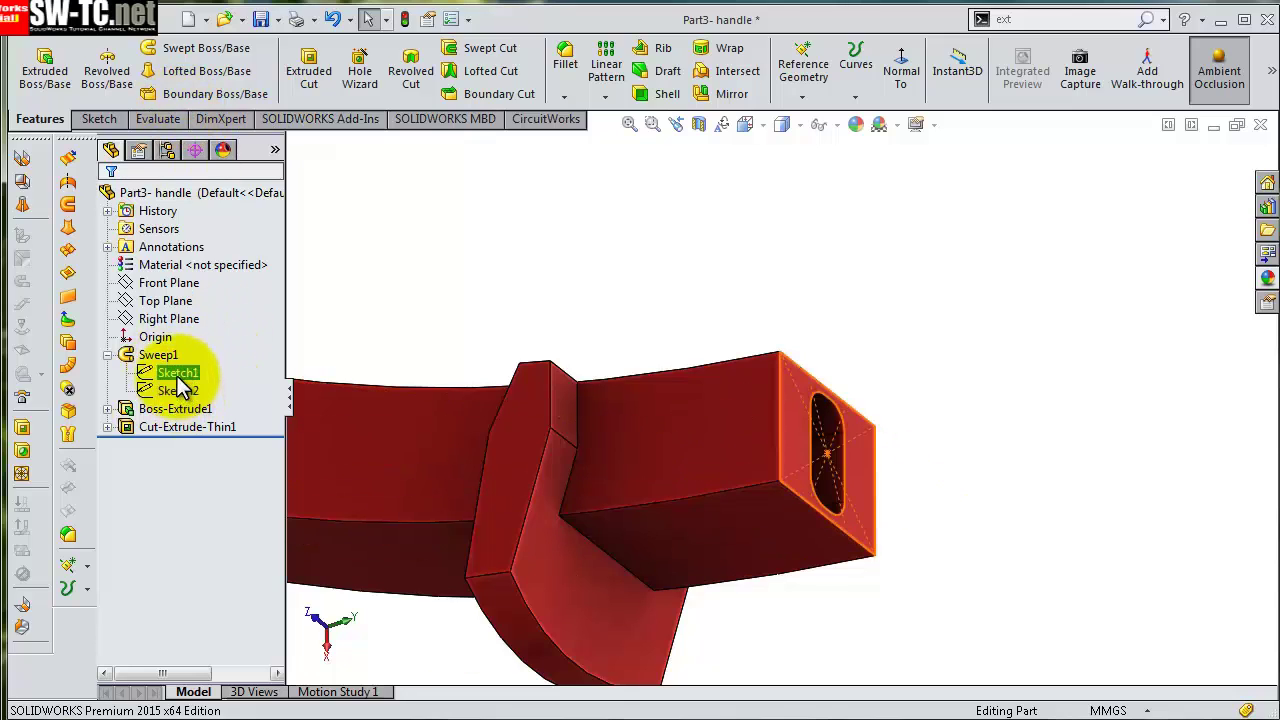
pyautogui.click(192, 325)
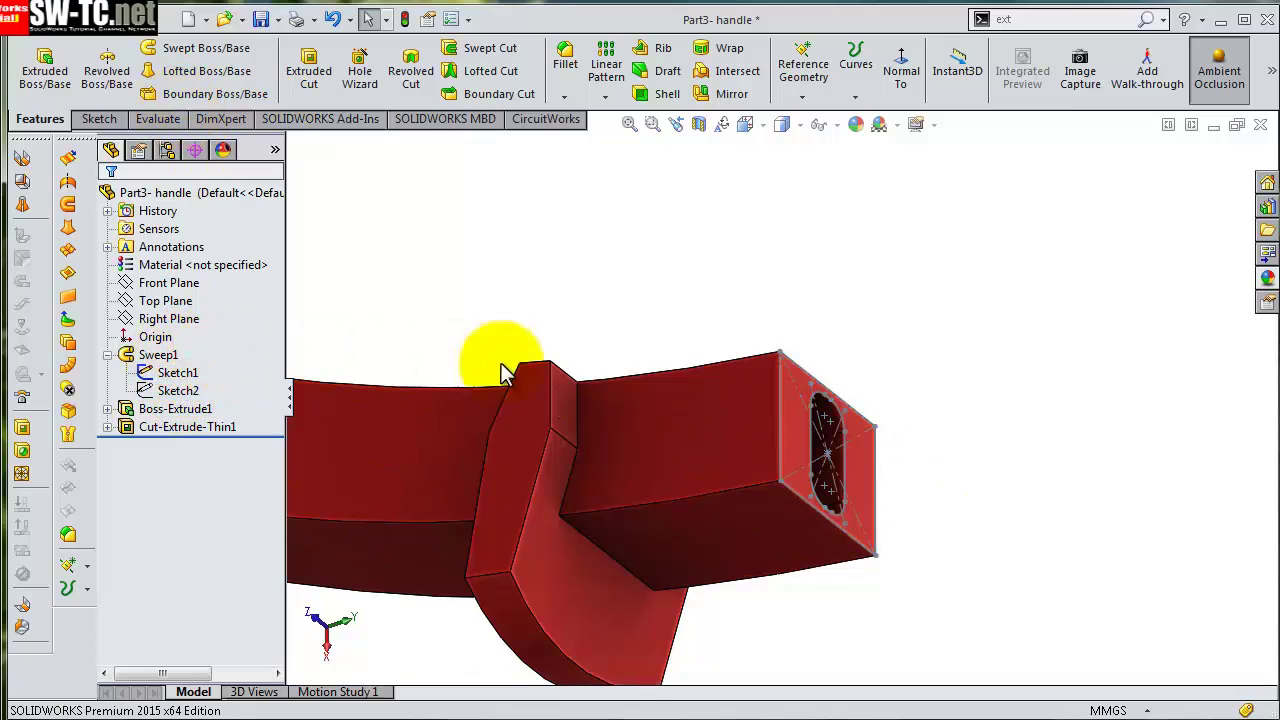
pyautogui.click(170, 372)
pyautogui.click(445, 333)
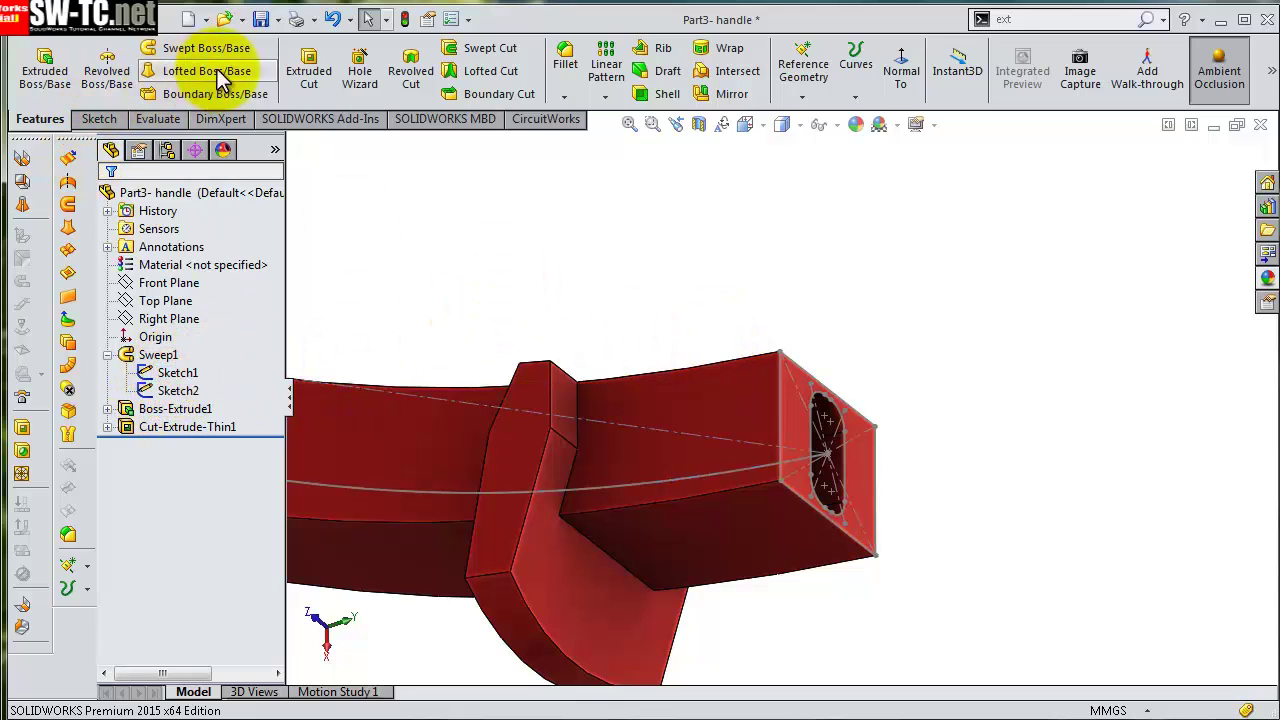
# - Start a swept cut with the slot's closed loop as the profile via SelectionManager
pyautogui.click(478, 50)
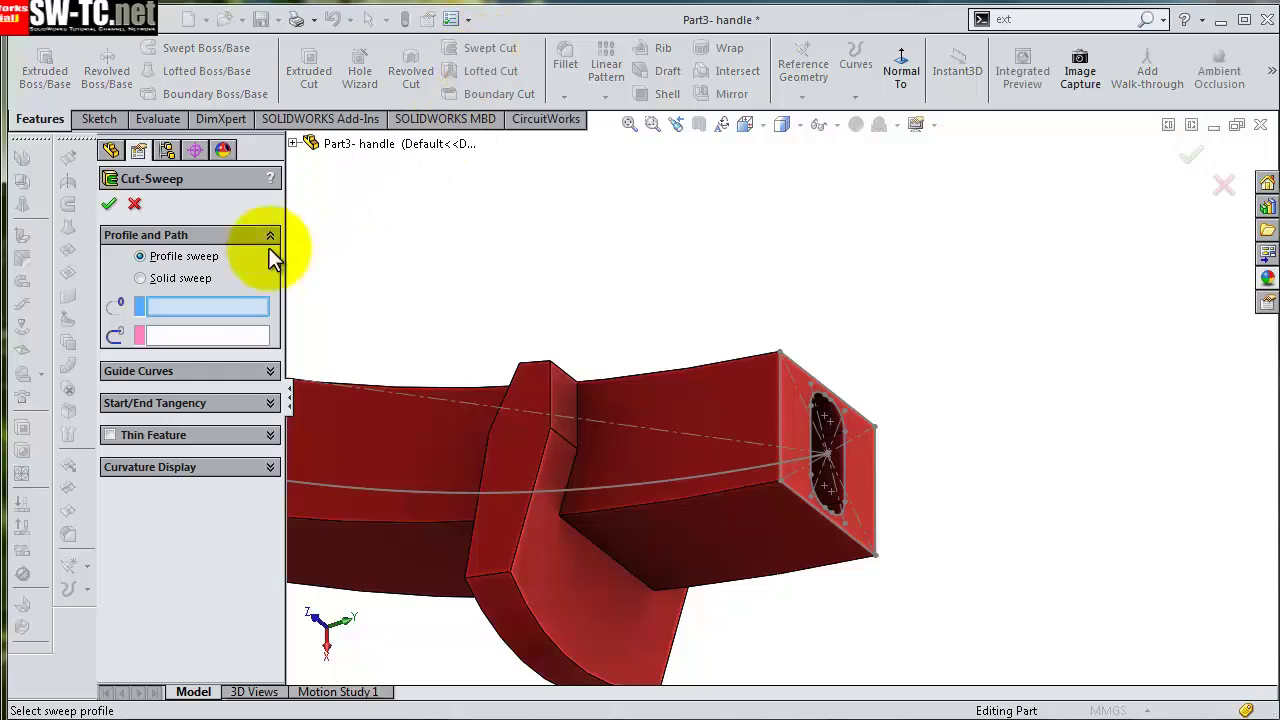
pyautogui.rightClick(216, 309)
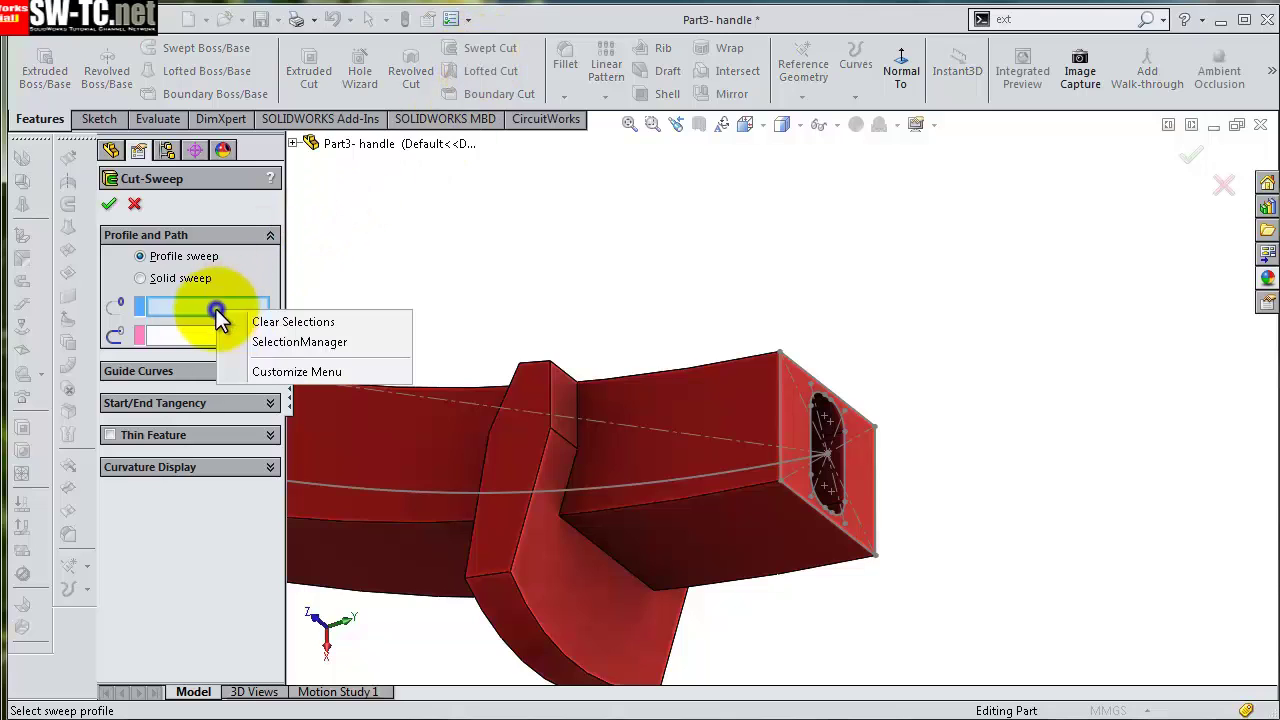
pyautogui.click(258, 343)
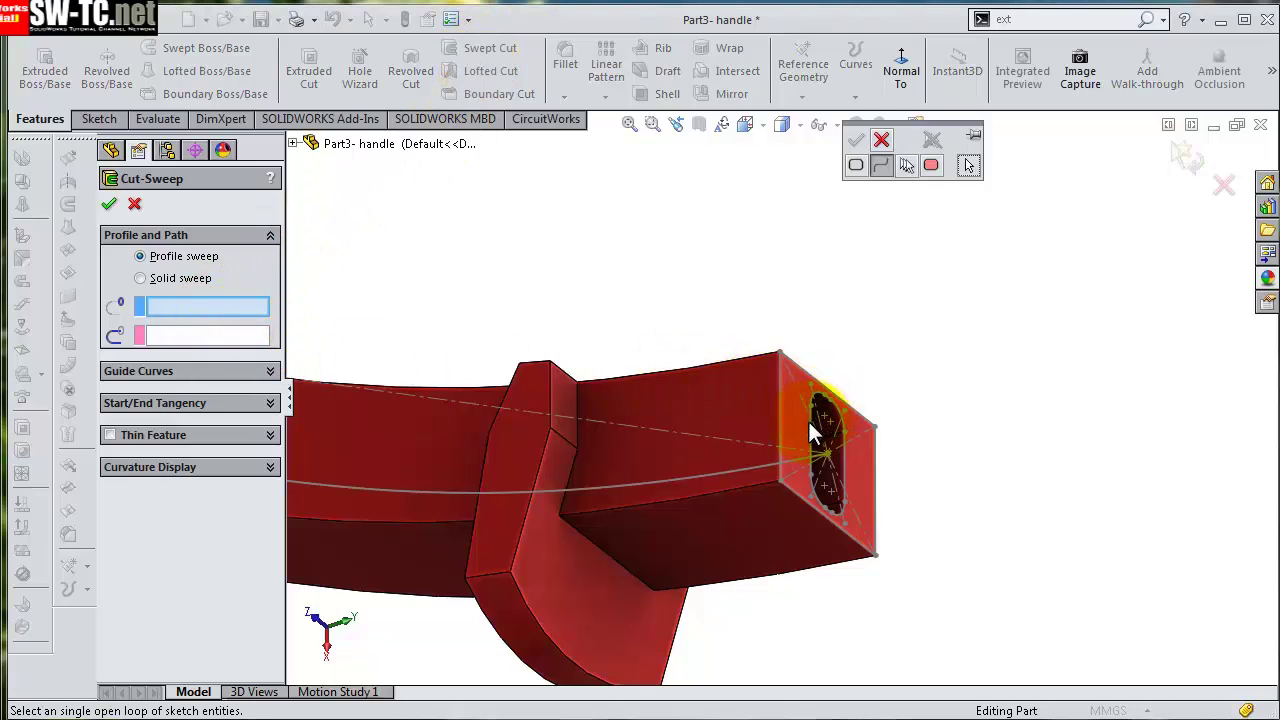
pyautogui.scroll(-2, 801, 403)
pyautogui.scroll(-1, 906, 398)
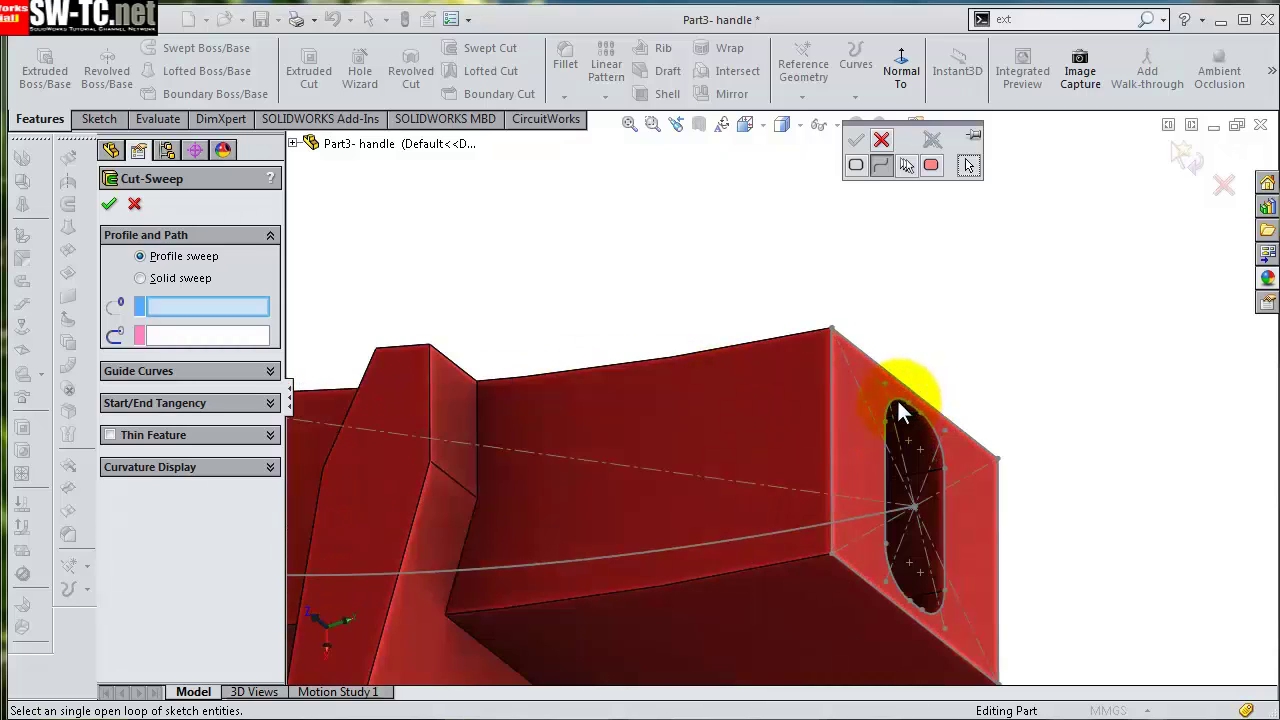
pyautogui.scroll(-2, 903, 399)
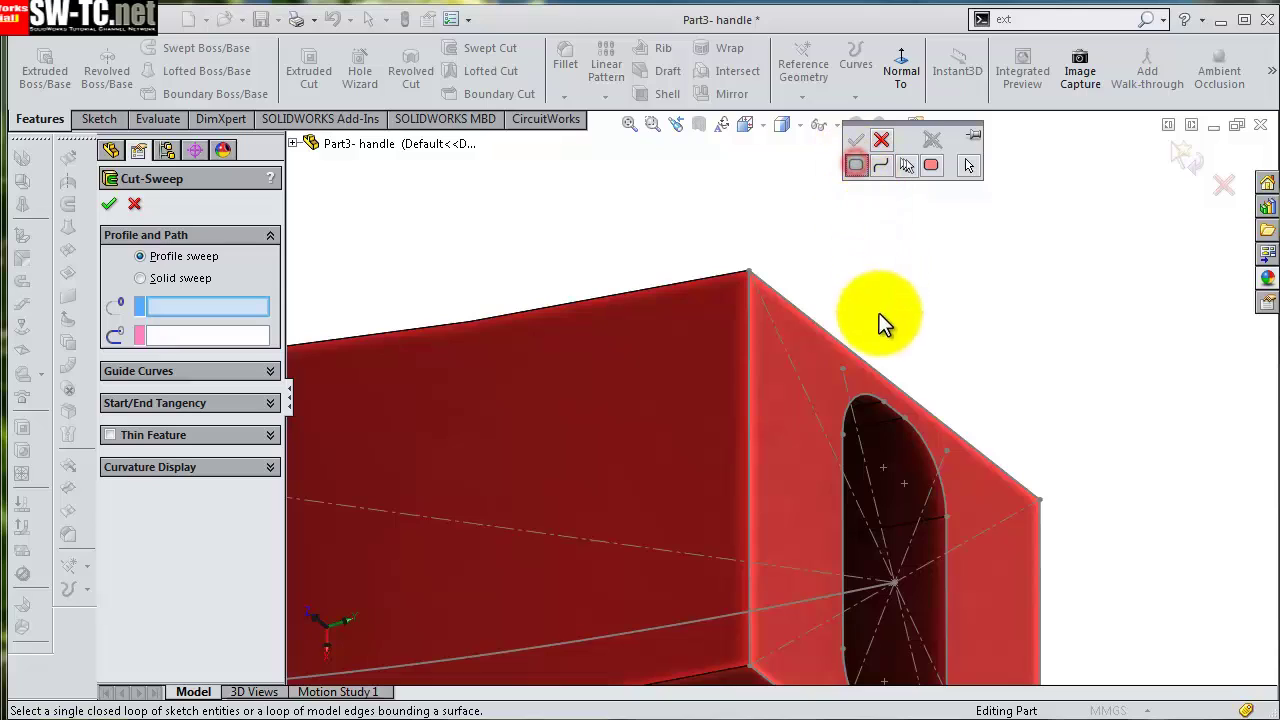
pyautogui.click(862, 399)
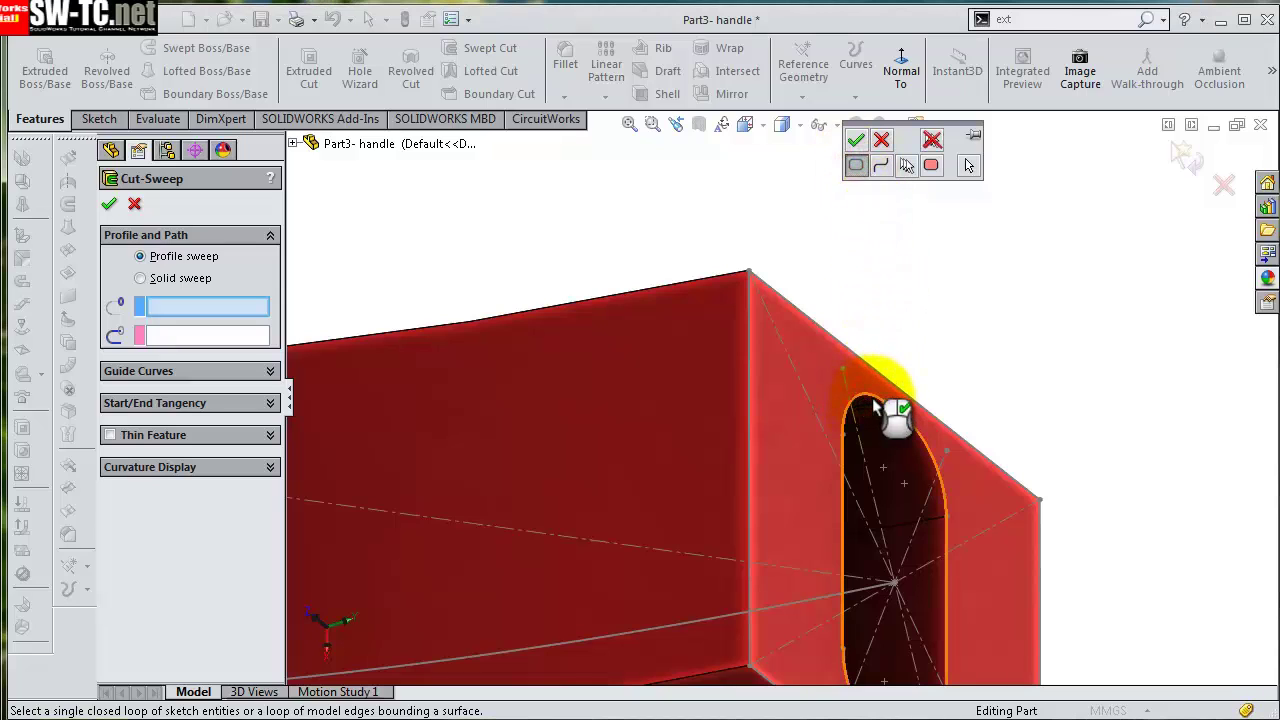
pyautogui.rightClick(872, 398)
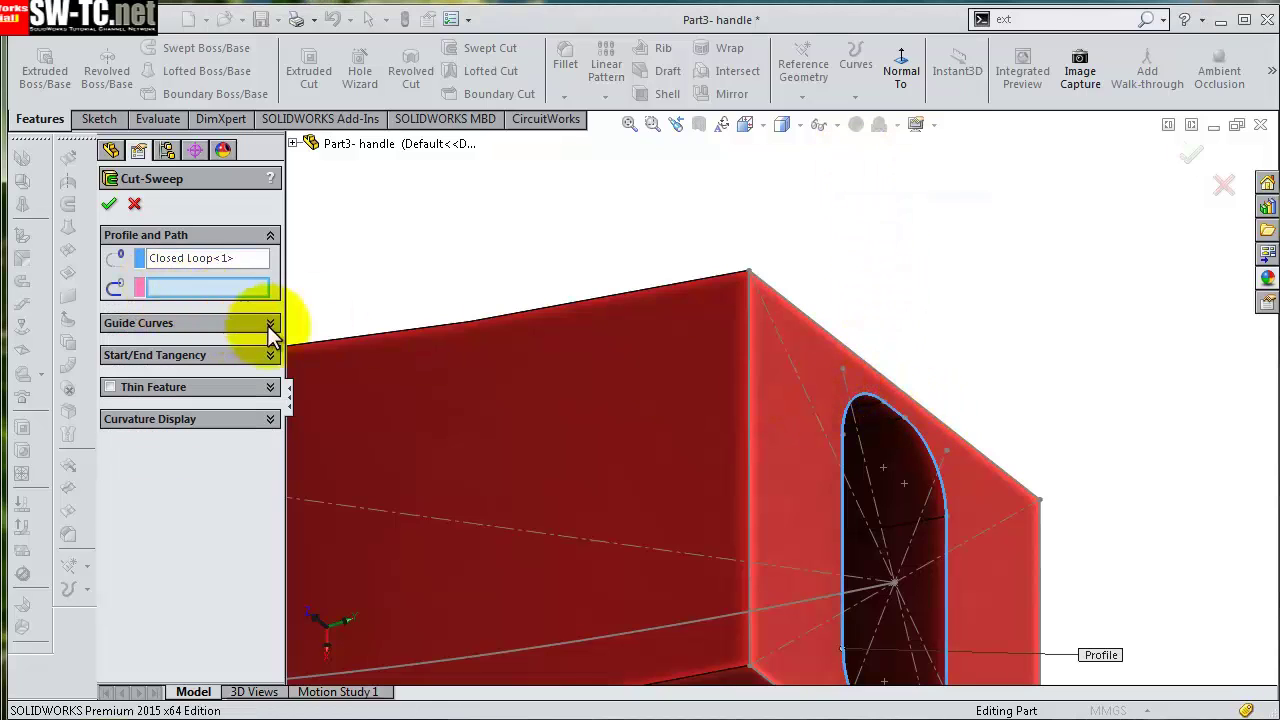
# - Use Sketch2 as the sweep path and accept the swept cut
pyautogui.click(855, 588)
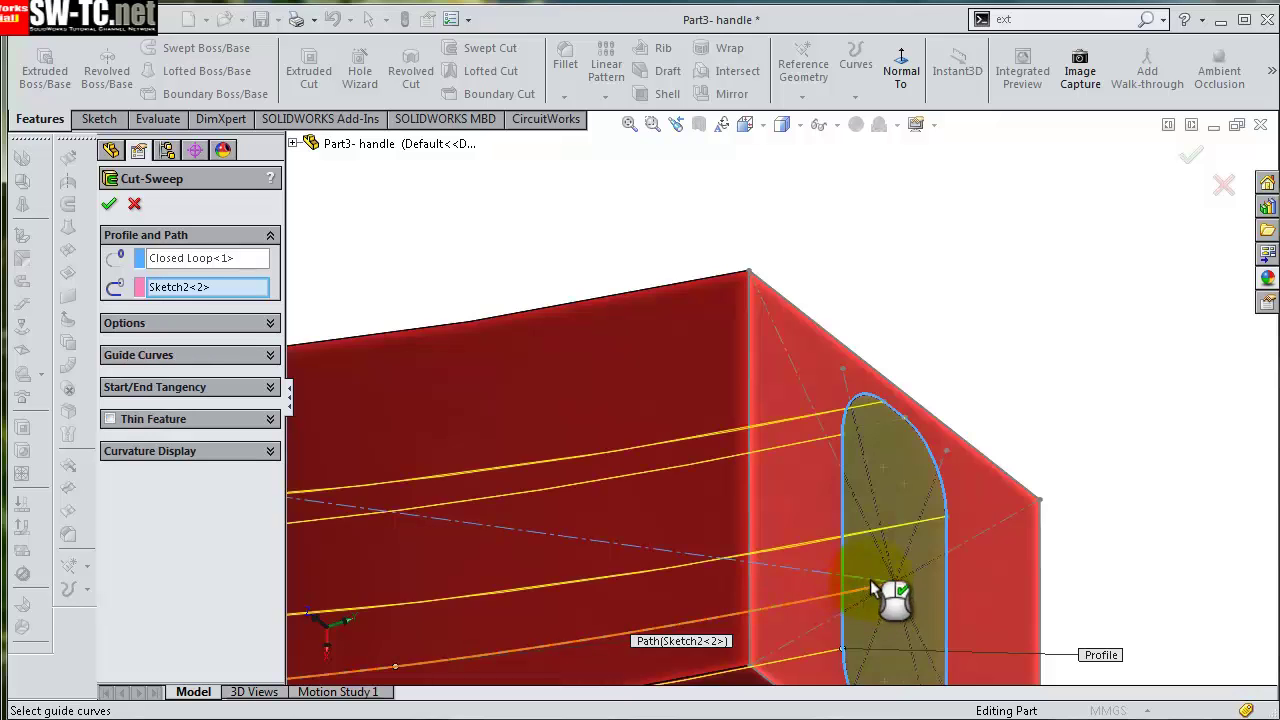
pyautogui.scroll(3, 870, 580)
pyautogui.scroll(2, 777, 545)
pyautogui.scroll(2, 735, 522)
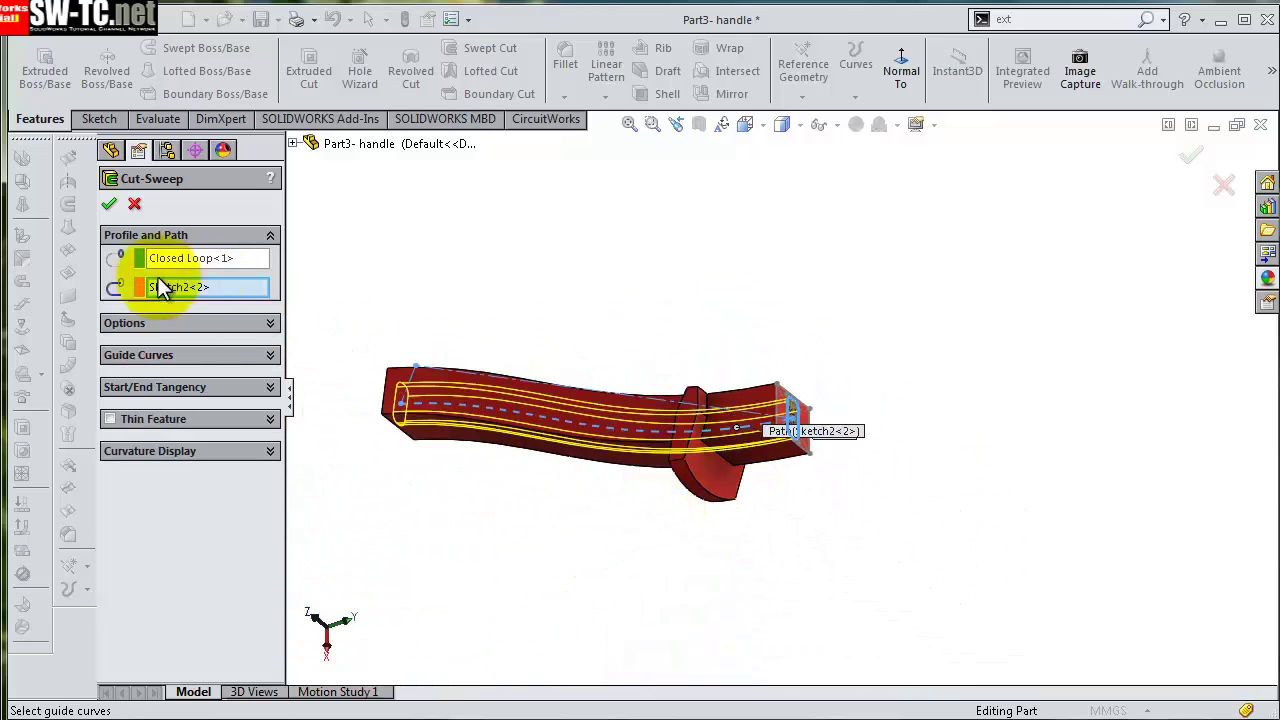
pyautogui.click(109, 203)
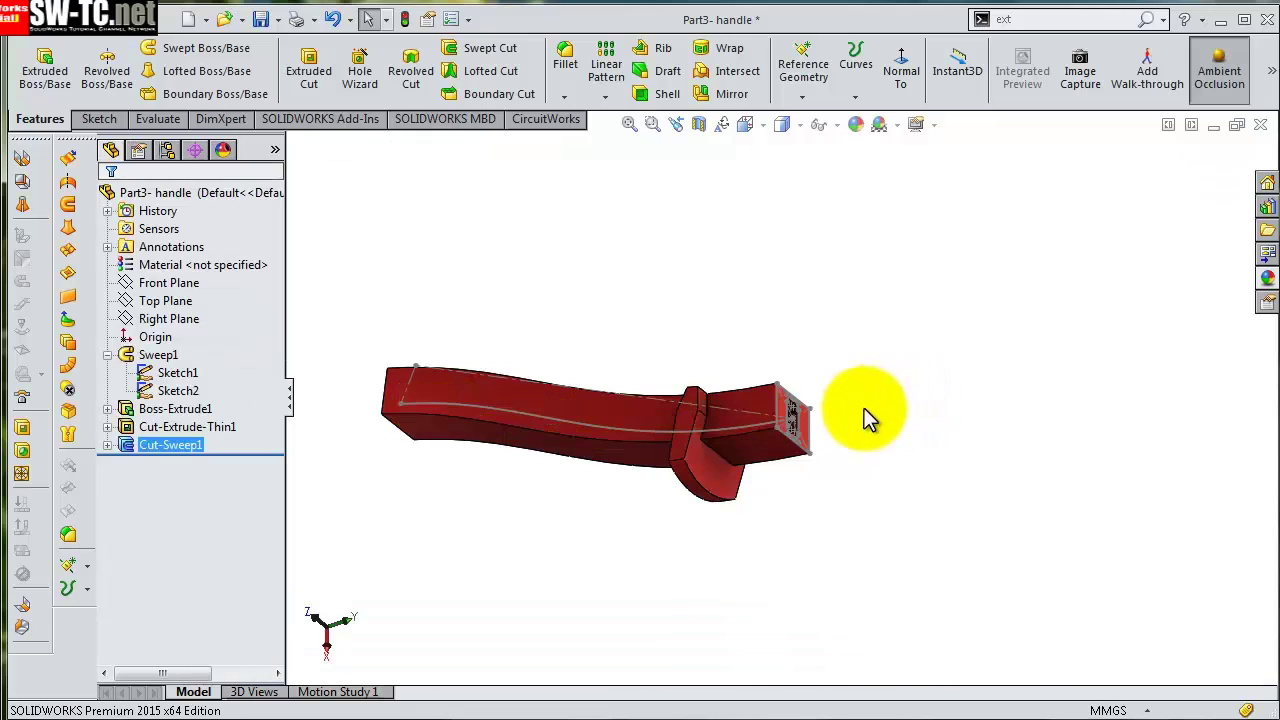
pyautogui.moveTo(864, 408); pyautogui.dragTo(814, 432, button='middle')
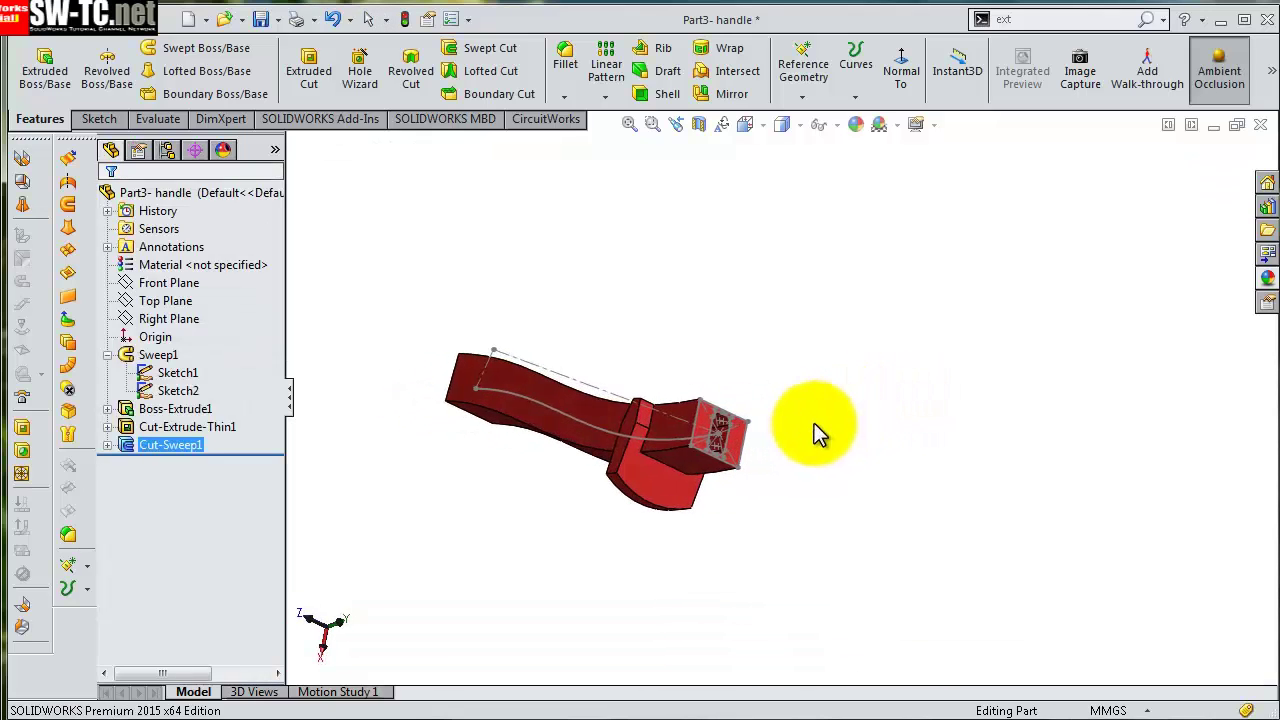
# - Hide the sweep's Sketch1 and Sketch2
pyautogui.click(190, 374)
pyautogui.click(212, 345)
pyautogui.click(185, 391)
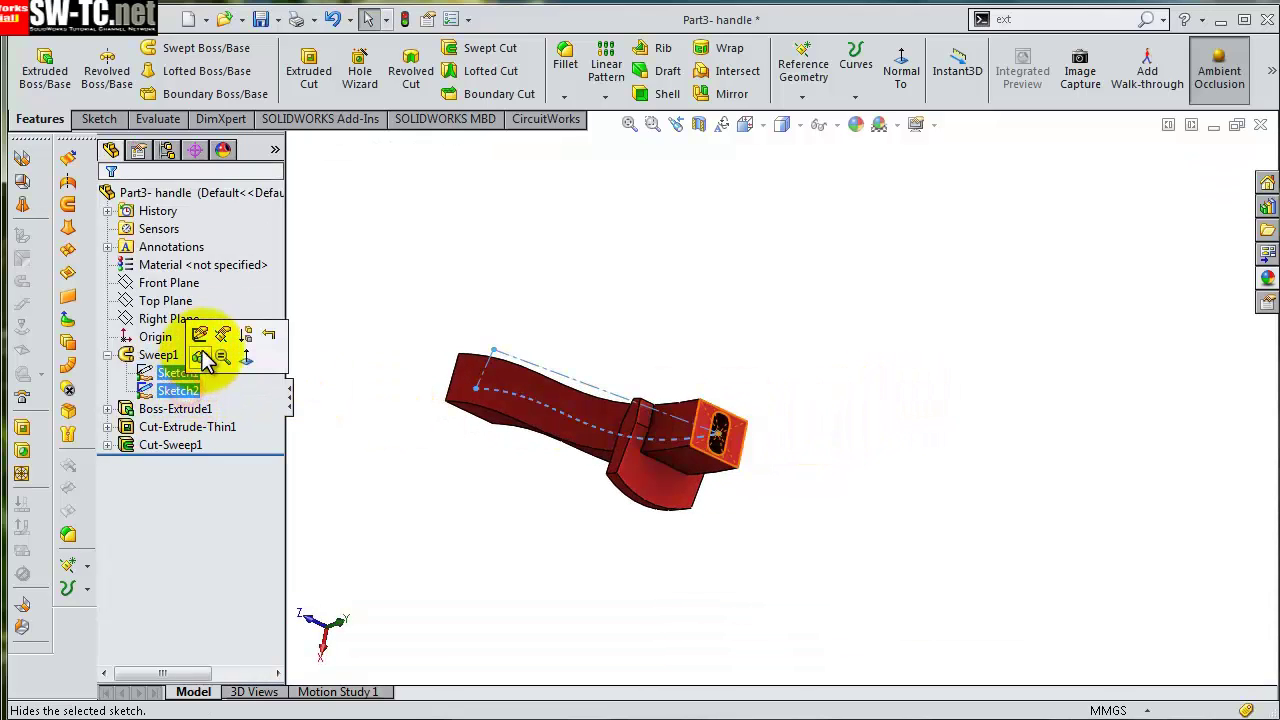
pyautogui.click(242, 360)
# - Sketch on the slotted end face and convert its edges into the sketch
pyautogui.moveTo(829, 491)
pyautogui.mouseDown(button='middle')
pyautogui.moveTo(751, 466)
pyautogui.moveTo(752, 445)
pyautogui.moveTo(754, 469)
pyautogui.moveTo(935, 536)
pyautogui.mouseUp(button='middle')
pyautogui.moveTo(526, 328)
pyautogui.mouseDown(button='middle')
pyautogui.moveTo(566, 323)
pyautogui.moveTo(495, 363)
pyautogui.mouseUp(button='middle')
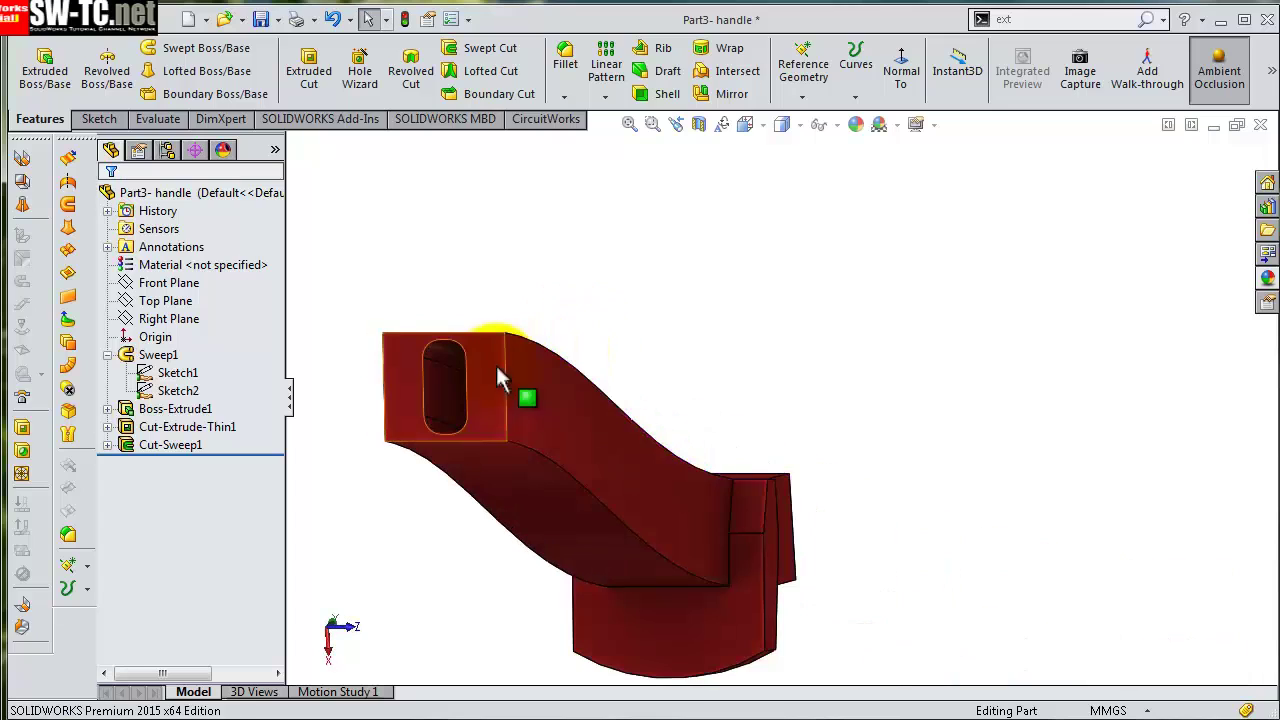
pyautogui.click(495, 363)
pyautogui.click(570, 306)
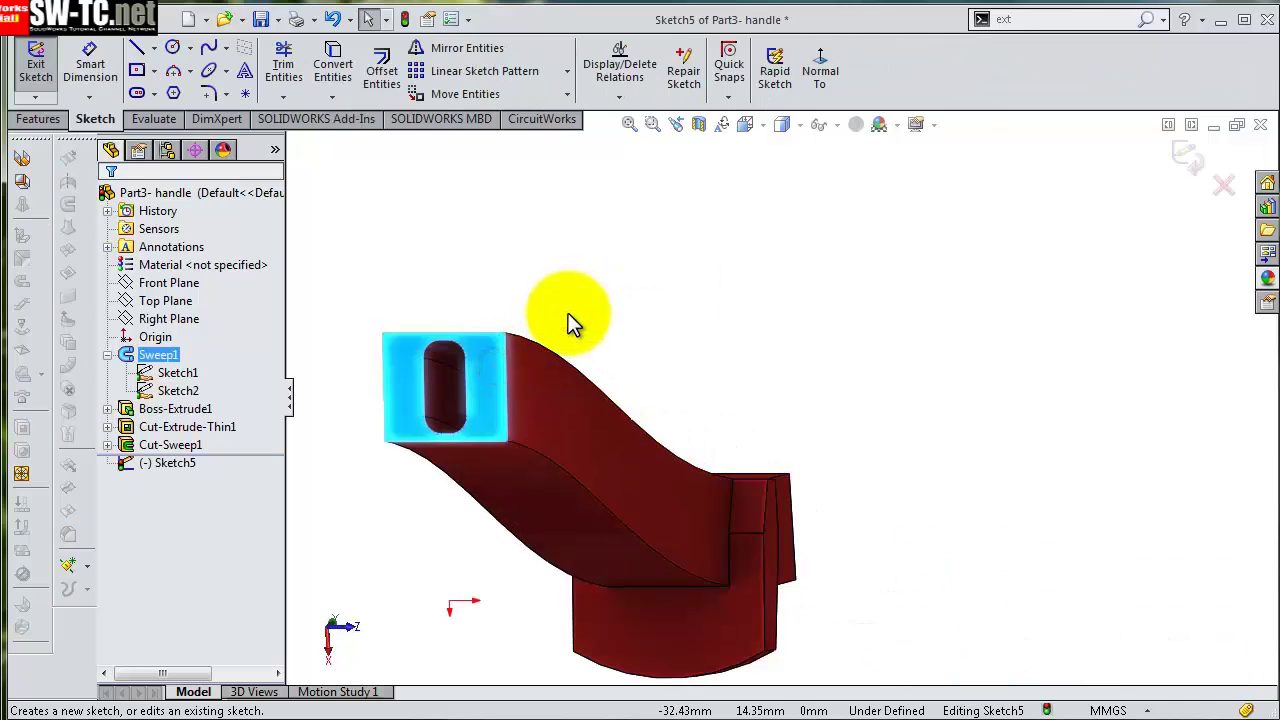
pyautogui.click(325, 78)
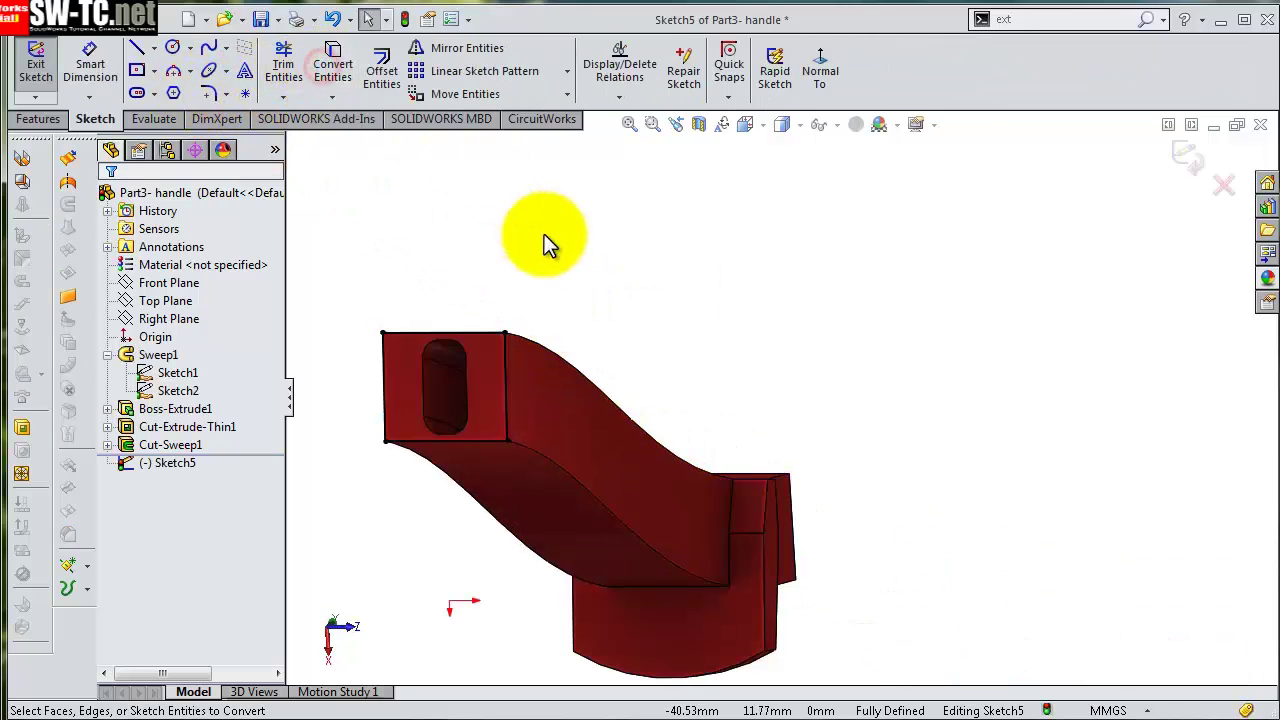
pyautogui.moveTo(544, 234)
pyautogui.mouseDown(button='middle')
pyautogui.moveTo(494, 286)
pyautogui.moveTo(423, 463)
pyautogui.mouseUp(button='middle')
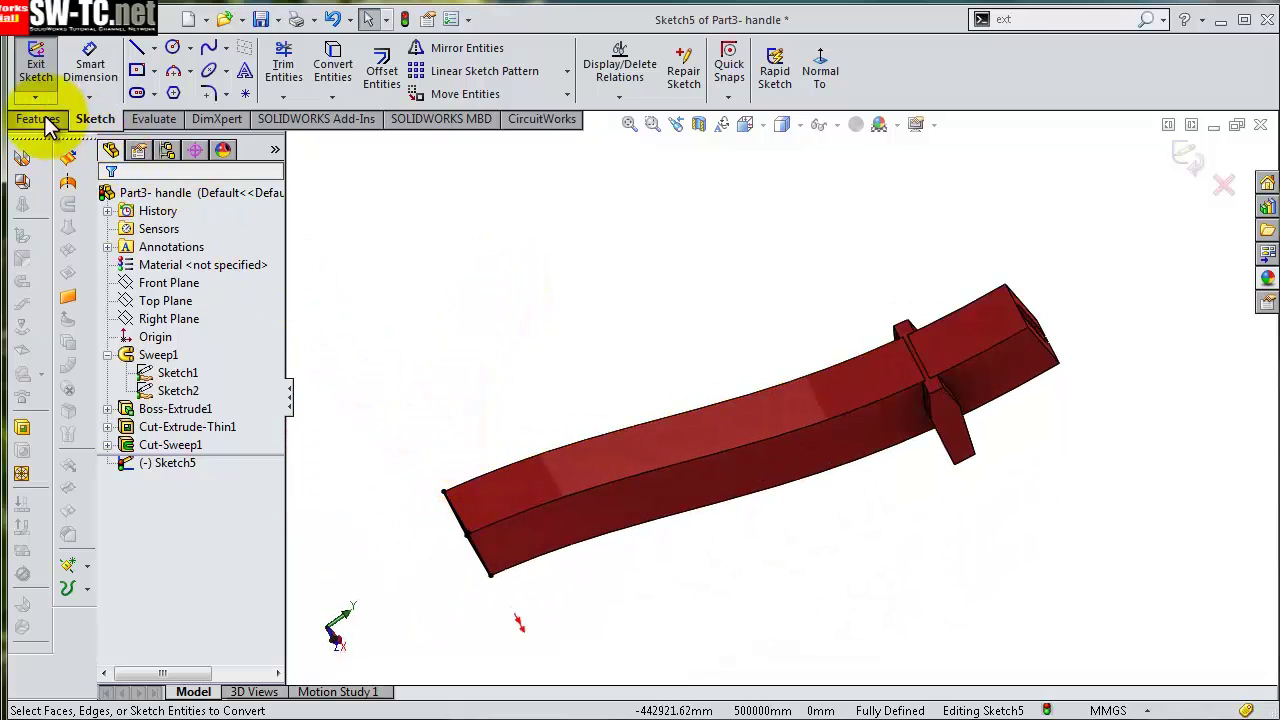
# - Extrude the Sketch5 end-face outline to 3.00 mm depth as Boss-Extrude2, capping the slotted end
pyautogui.click(45, 124)
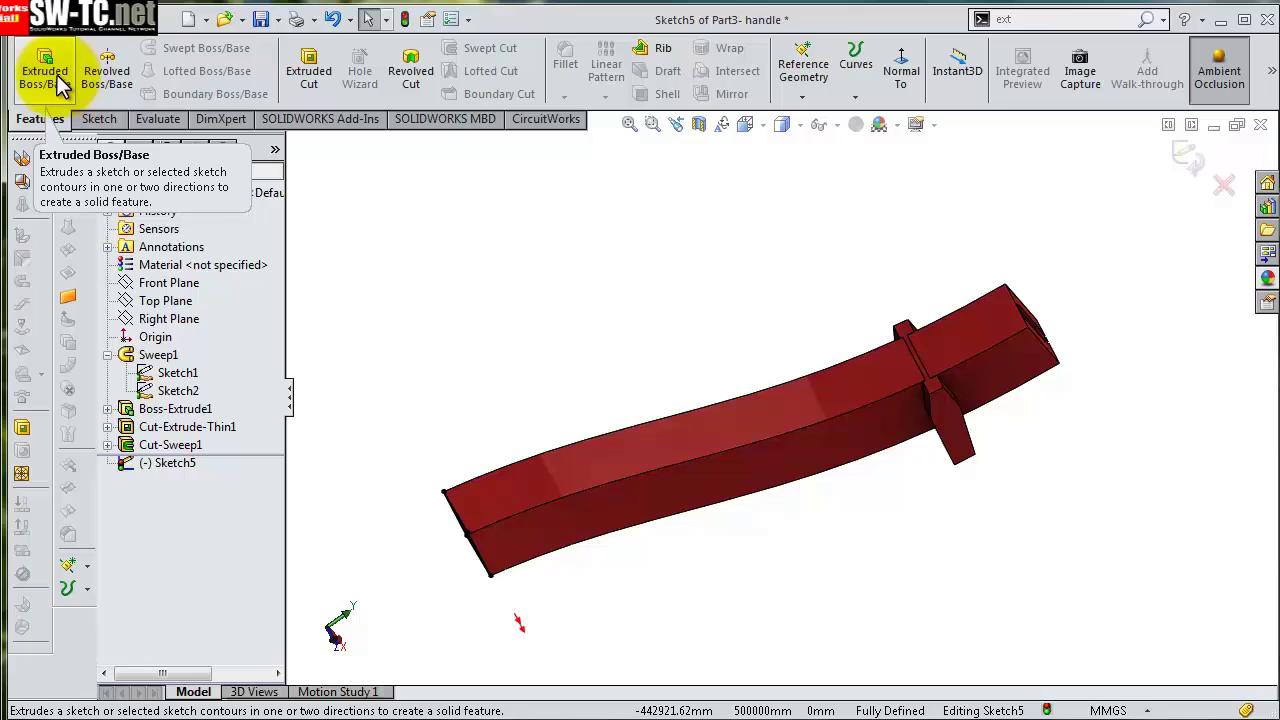
pyautogui.click(60, 80)
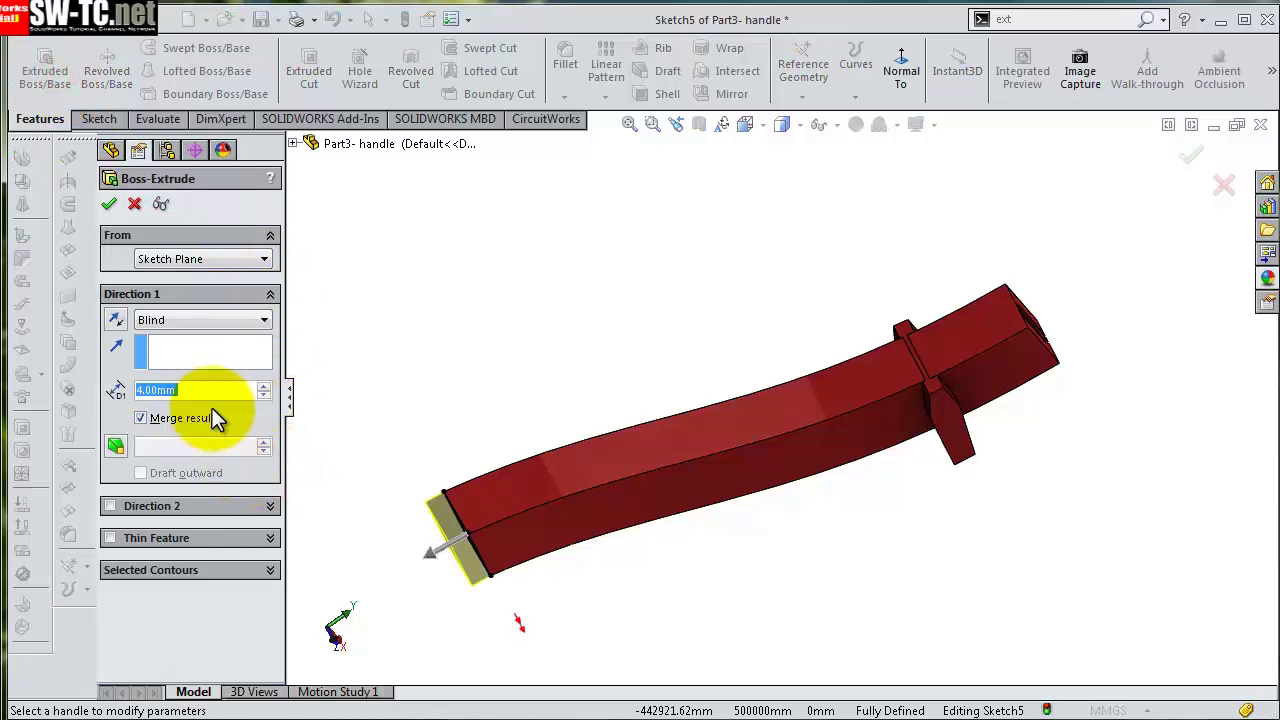
pyautogui.write('1')
pyautogui.press('Return')
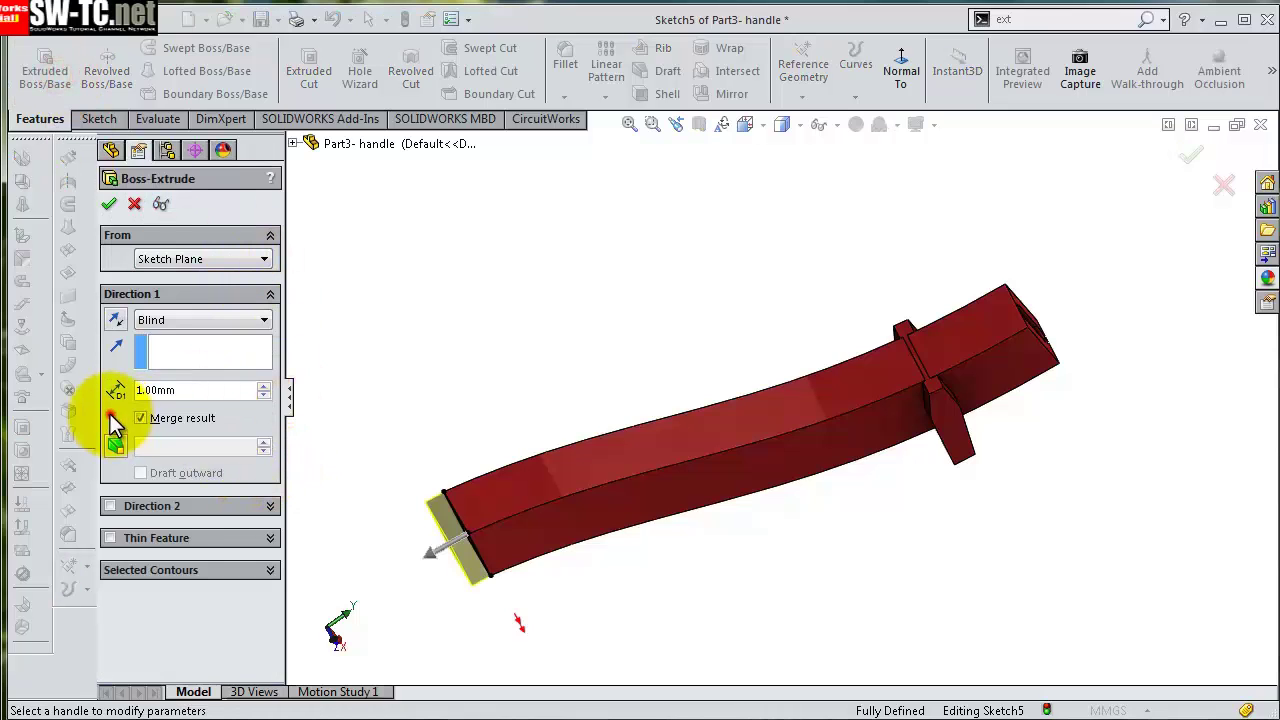
pyautogui.doubleClick(202, 392)
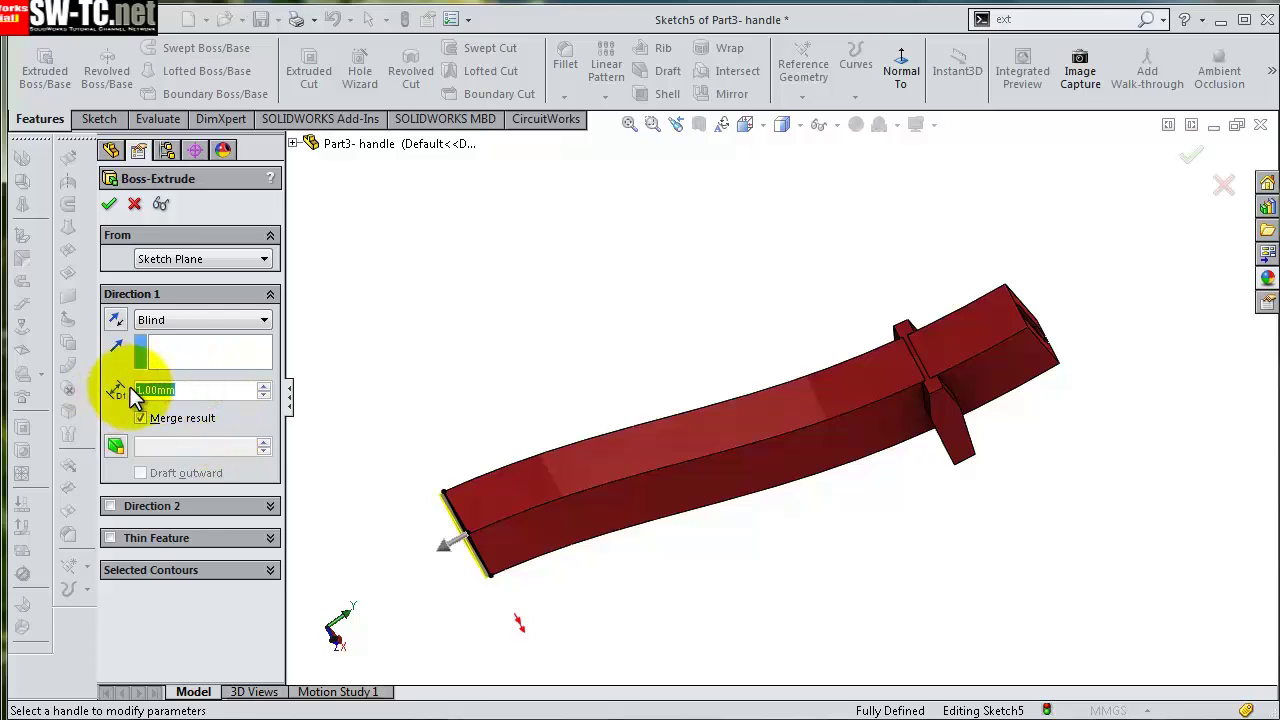
pyautogui.write('3')
pyautogui.press('Return')
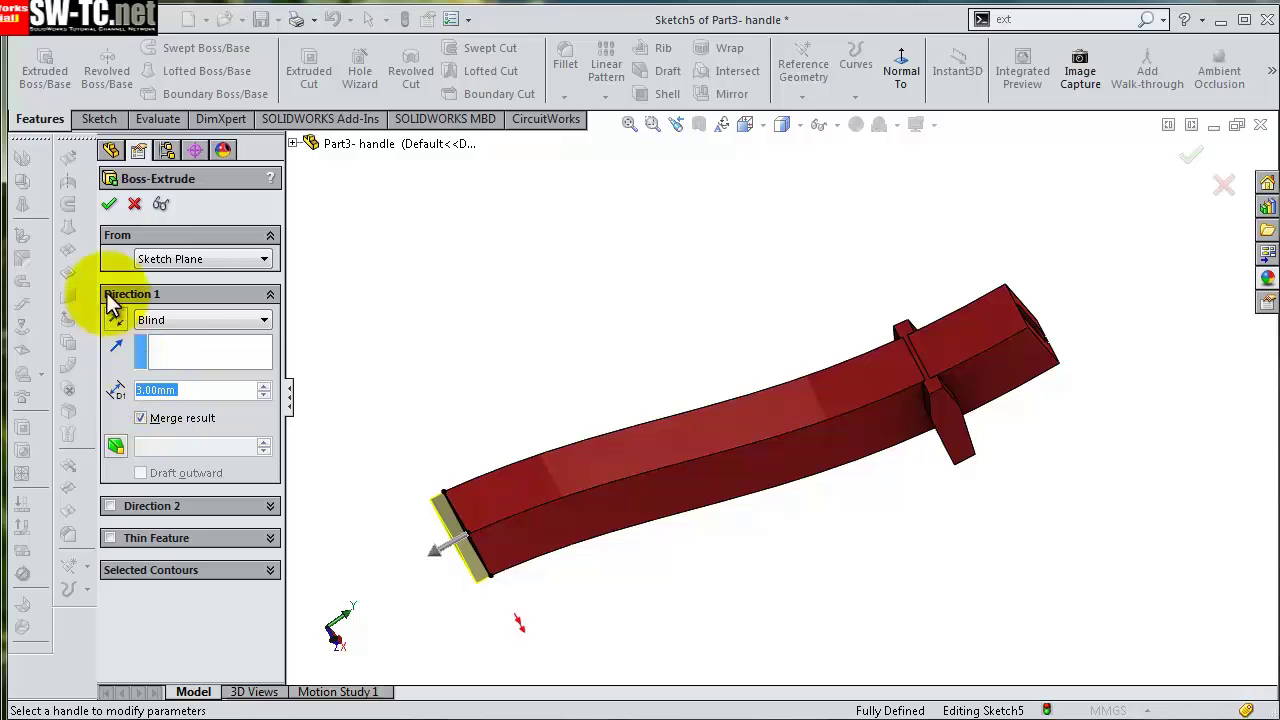
pyautogui.click(110, 205)
pyautogui.moveTo(672, 602)
pyautogui.mouseDown(button='middle')
pyautogui.moveTo(657, 500)
pyautogui.moveTo(675, 398)
pyautogui.moveTo(640, 334)
pyautogui.moveTo(620, 537)
pyautogui.moveTo(783, 470)
pyautogui.mouseUp(button='middle')
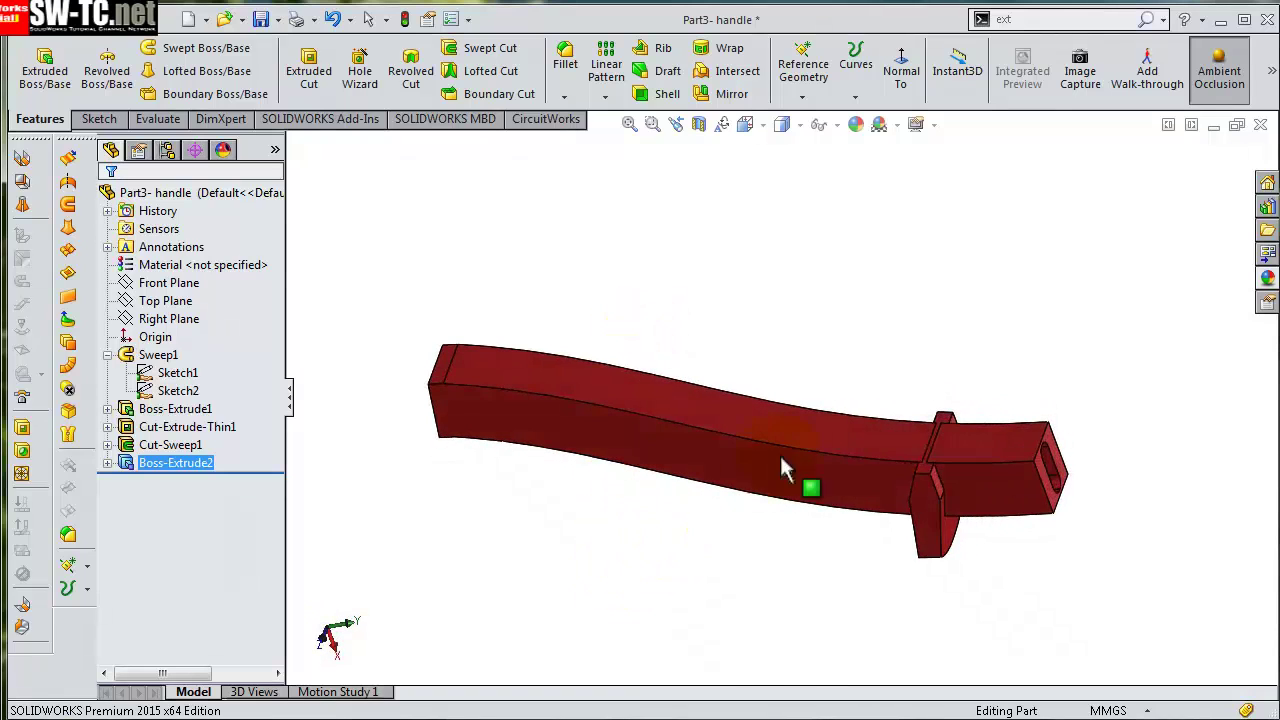
pyautogui.scroll(-3, 822, 409)
pyautogui.scroll(-2, 822, 409)
pyautogui.moveTo(822, 409)
pyautogui.mouseDown(button='middle')
pyautogui.moveTo(828, 485)
pyautogui.moveTo(814, 509)
pyautogui.moveTo(837, 271)
pyautogui.moveTo(833, 296)
pyautogui.mouseUp(button='middle')
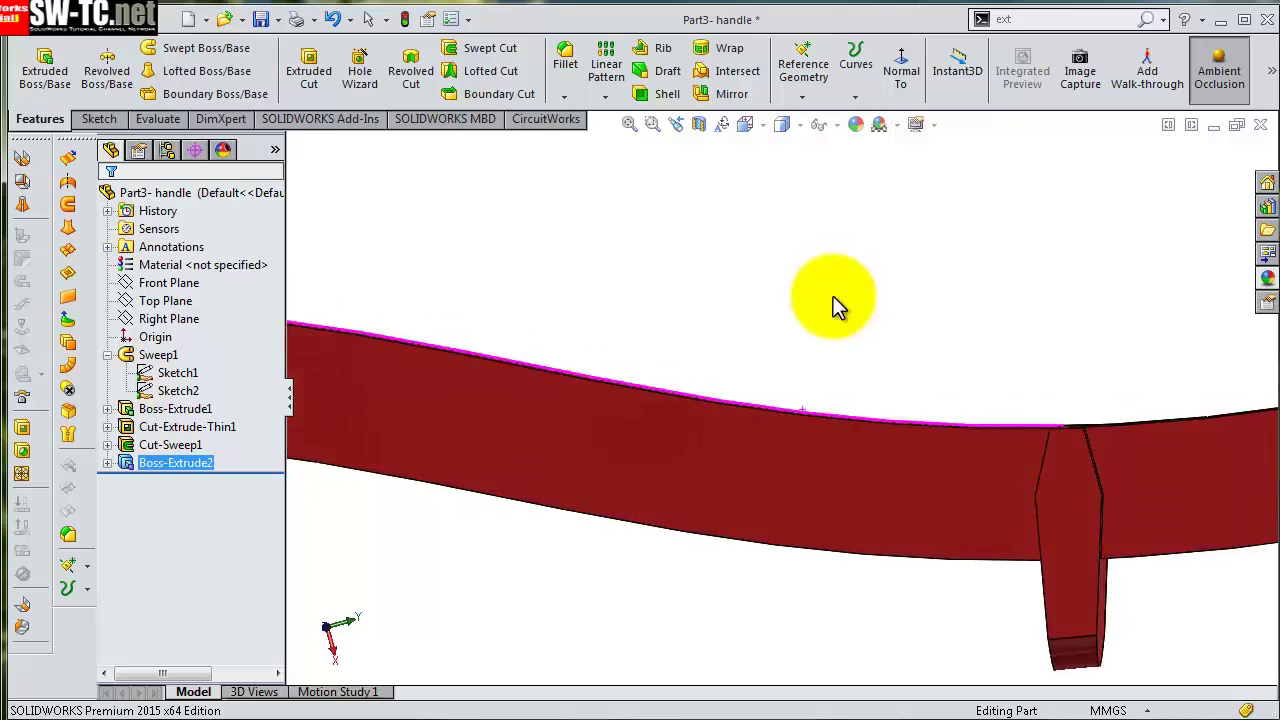
pyautogui.scroll(3, 832, 299)
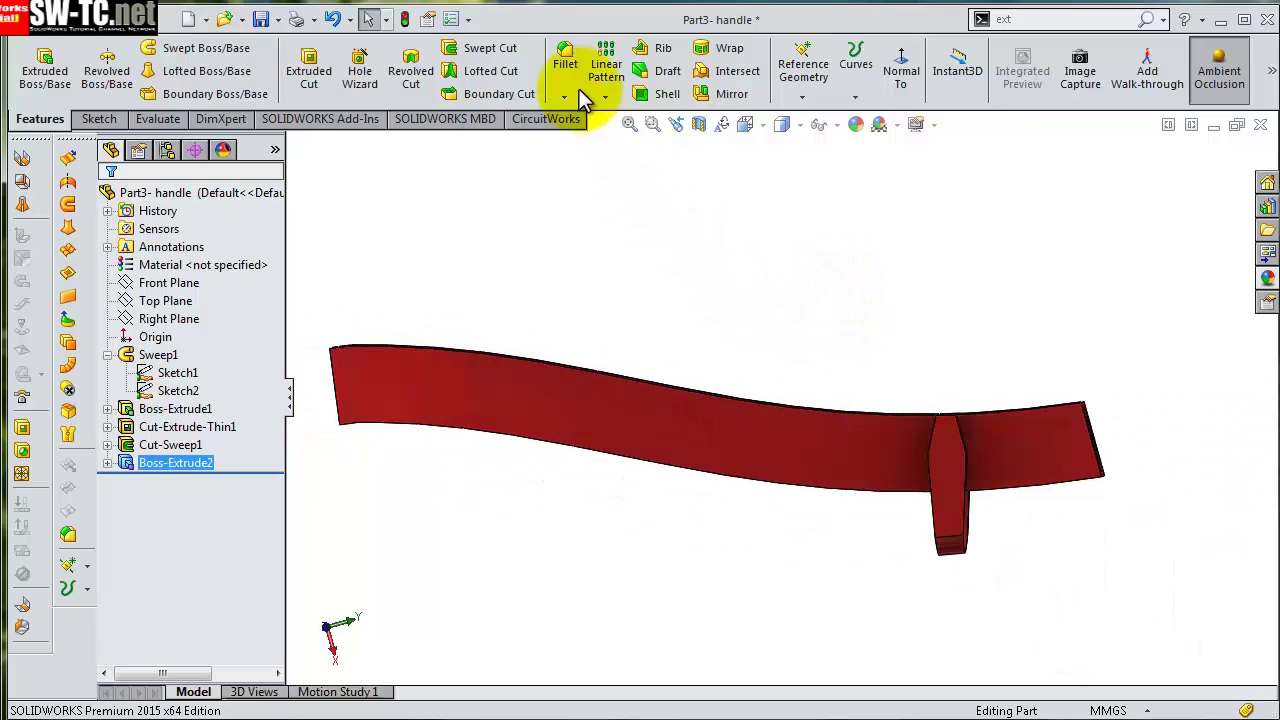
# - Start a 3 mm fillet on the bar's top edge, removing the accidentally picked side face
pyautogui.click(565, 63)
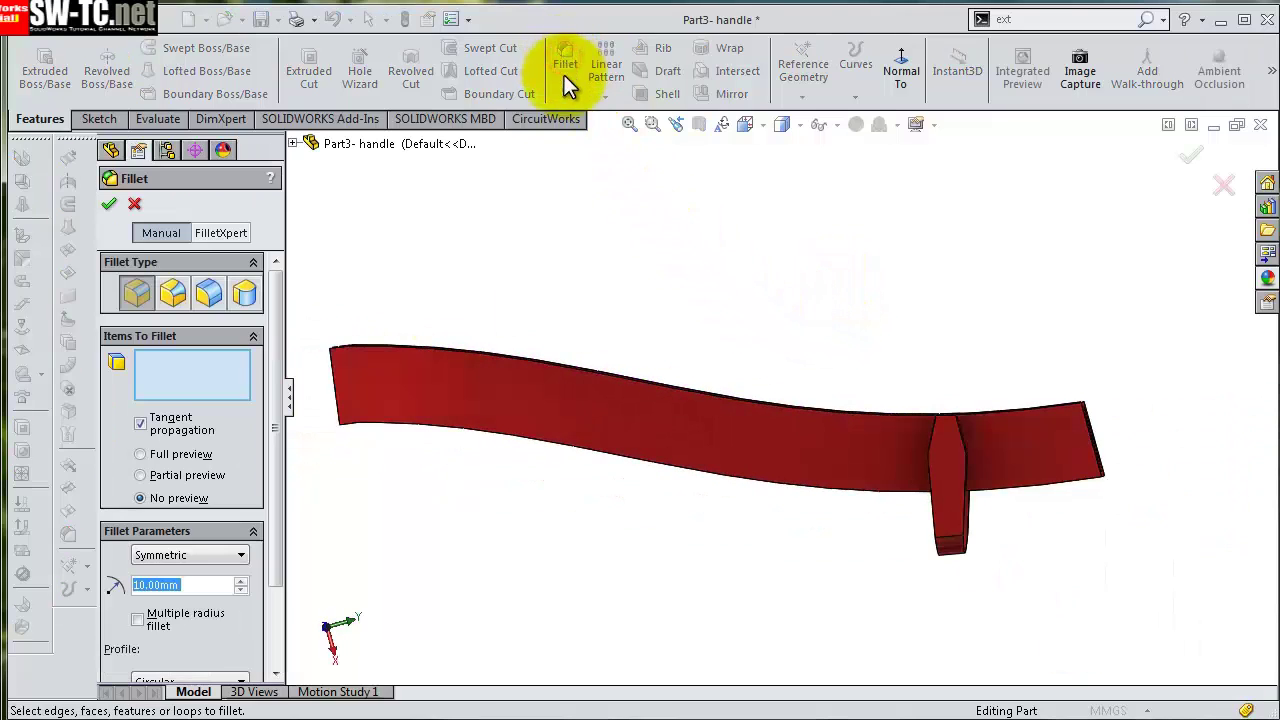
pyautogui.write('3')
pyautogui.click(226, 612)
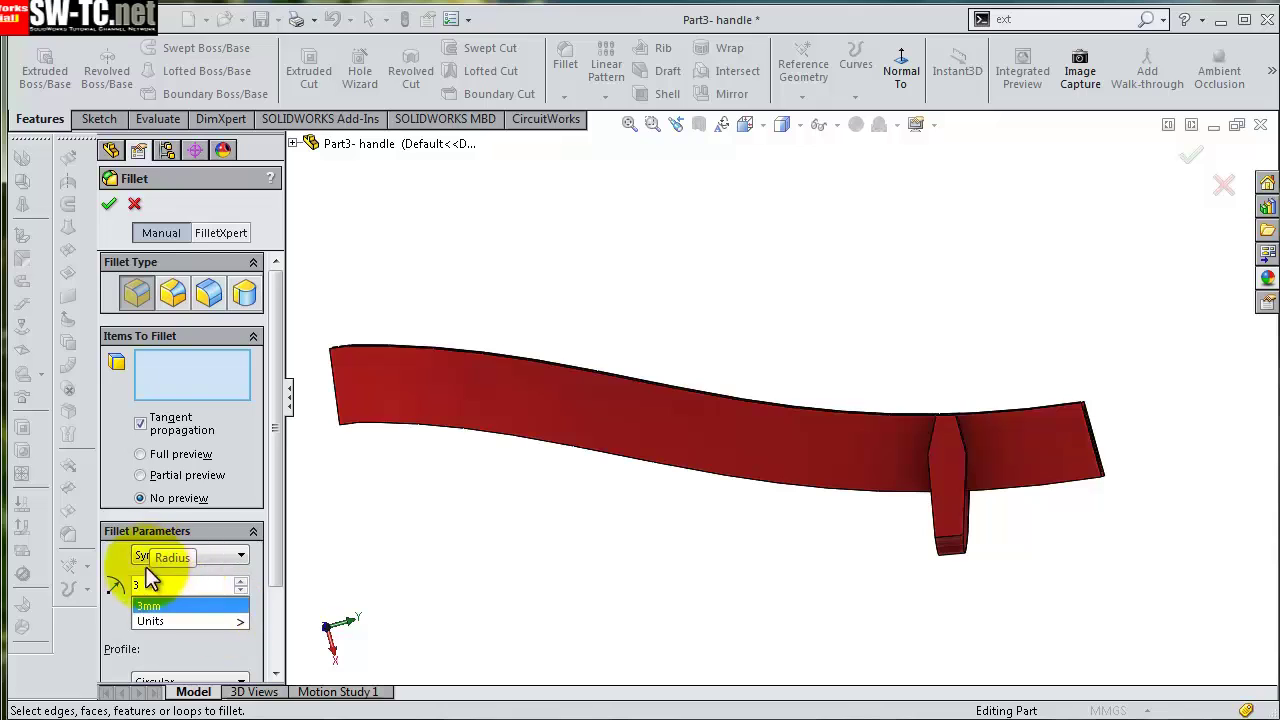
pyautogui.click(534, 358)
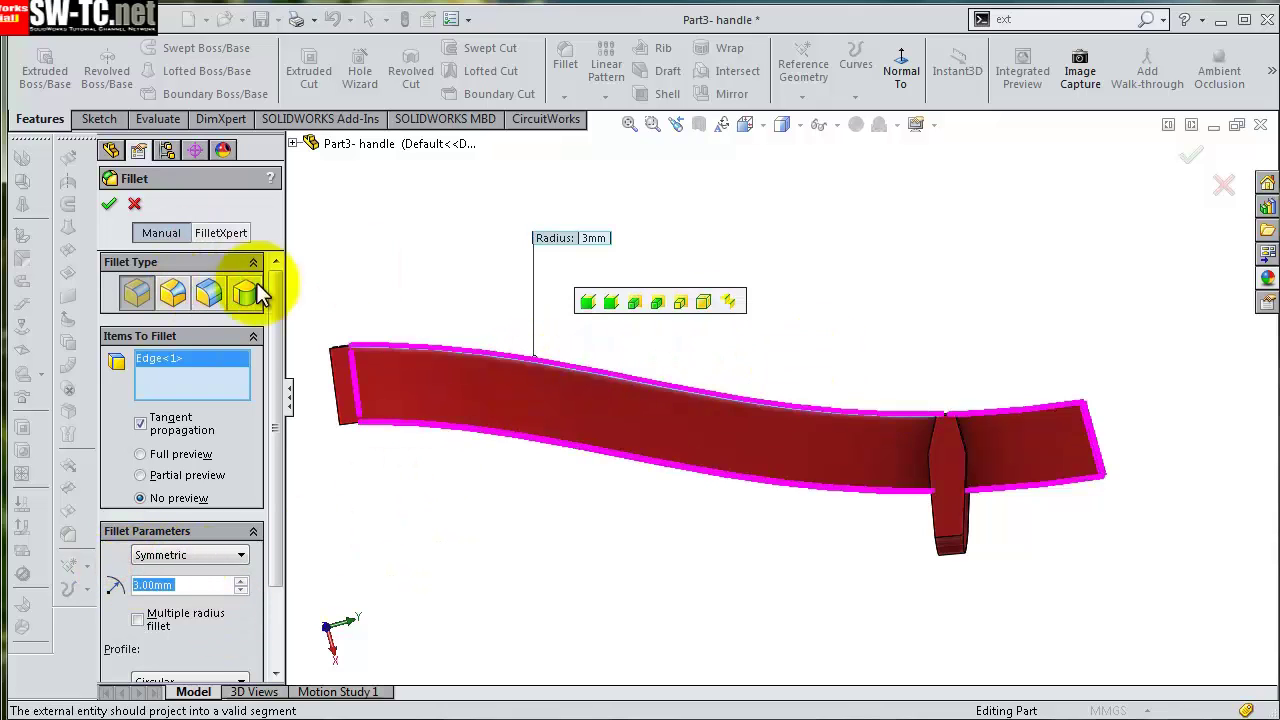
pyautogui.scroll(-3, 440, 357)
pyautogui.scroll(-2, 474, 341)
pyautogui.moveTo(475, 336); pyautogui.dragTo(470, 455, button='middle')
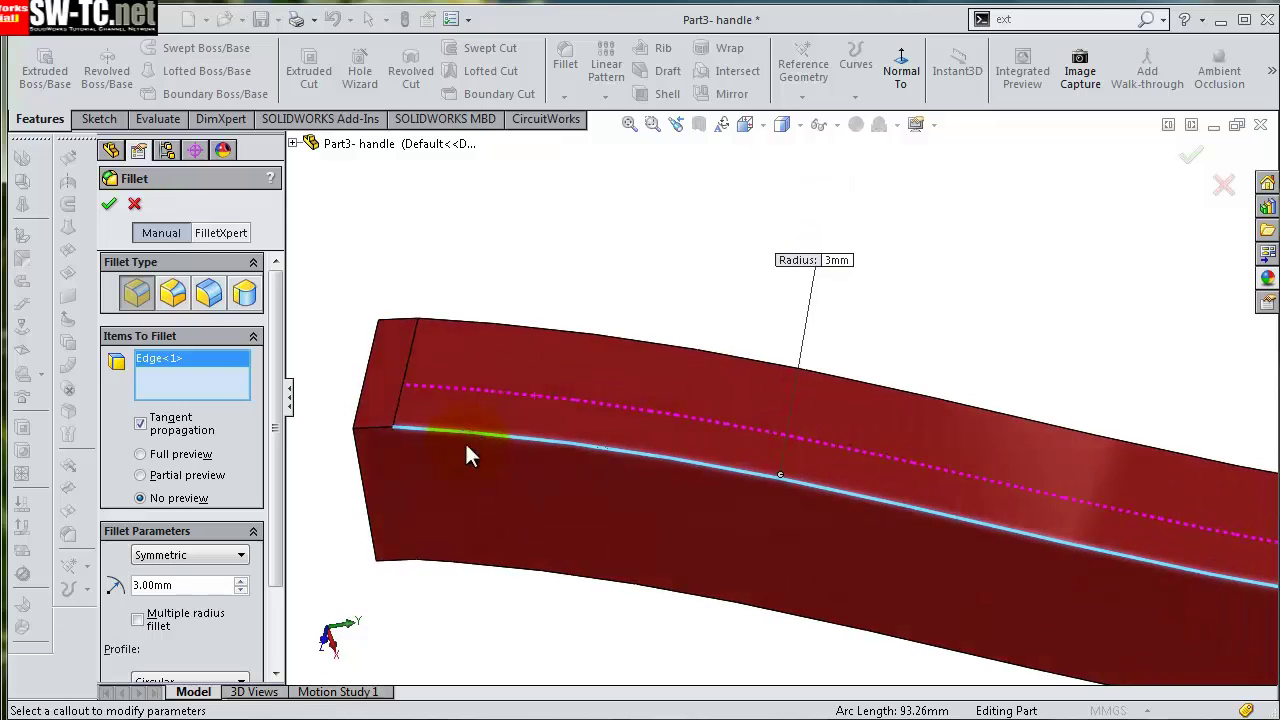
pyautogui.click(382, 438)
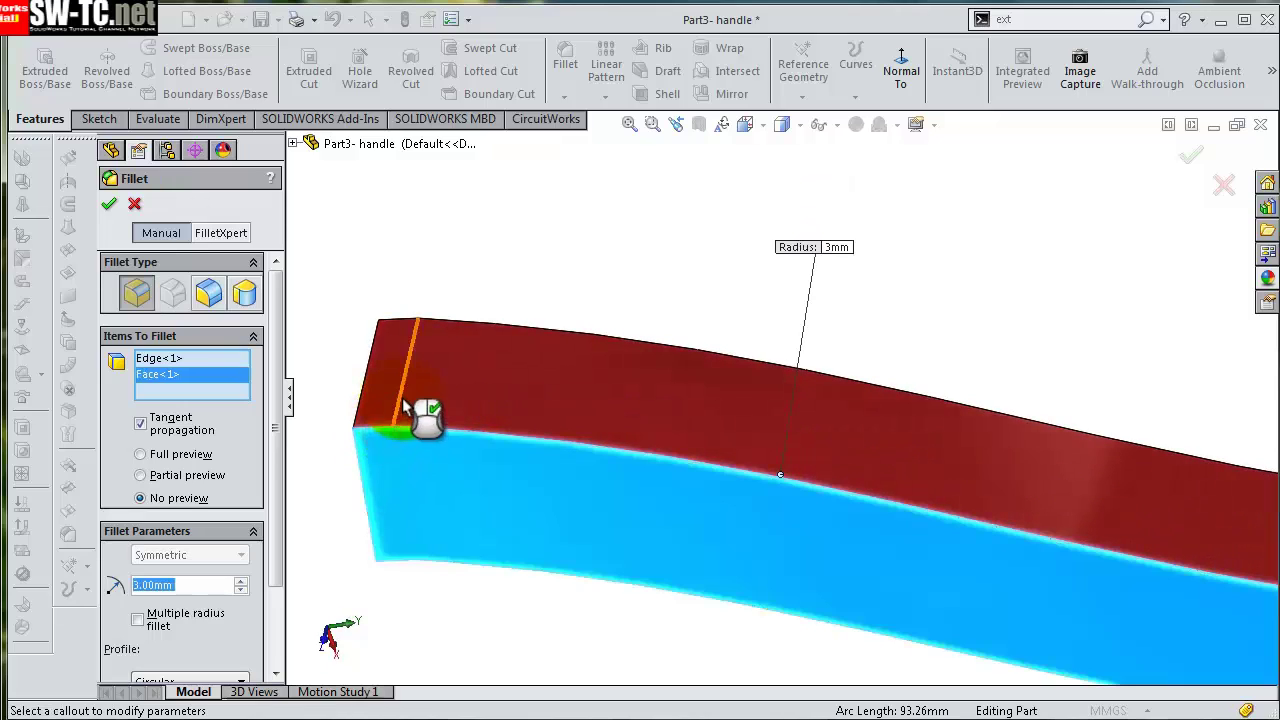
pyautogui.click(185, 376)
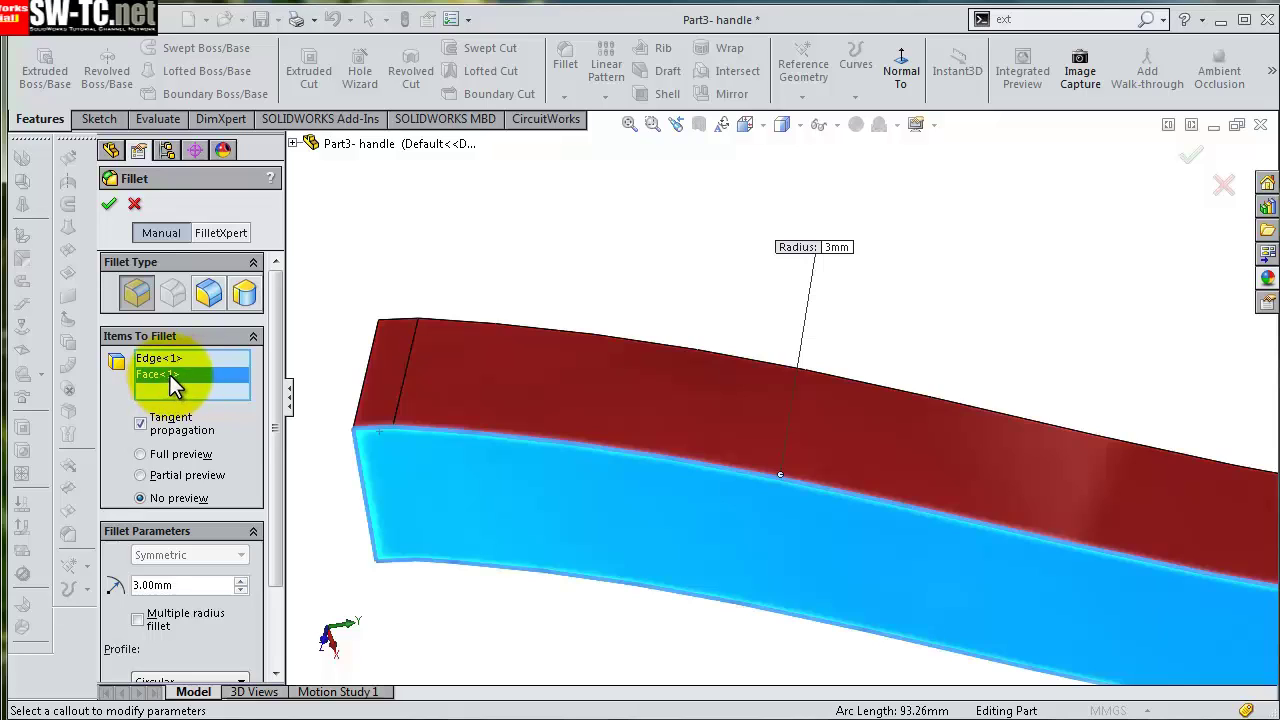
pyautogui.rightClick(170, 375)
pyautogui.click(210, 402)
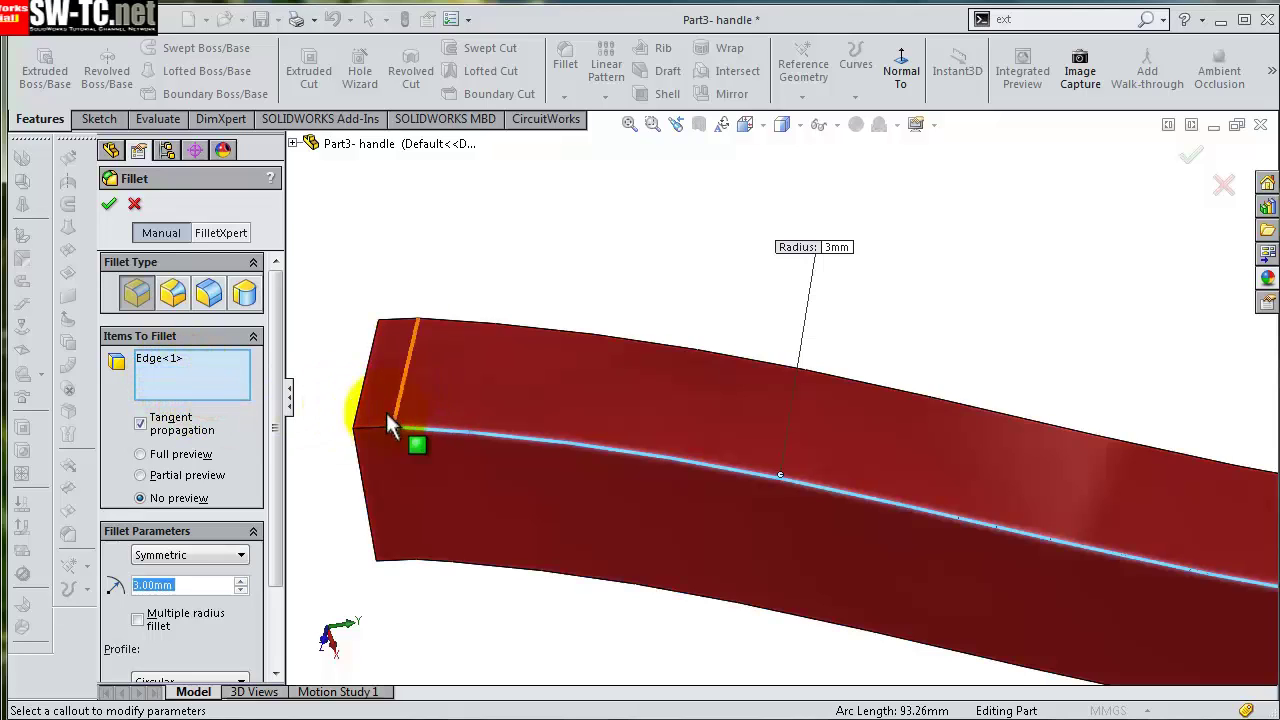
# - Add the front, top, long and far-end edges to the fillet and apply it
pyautogui.click(380, 432)
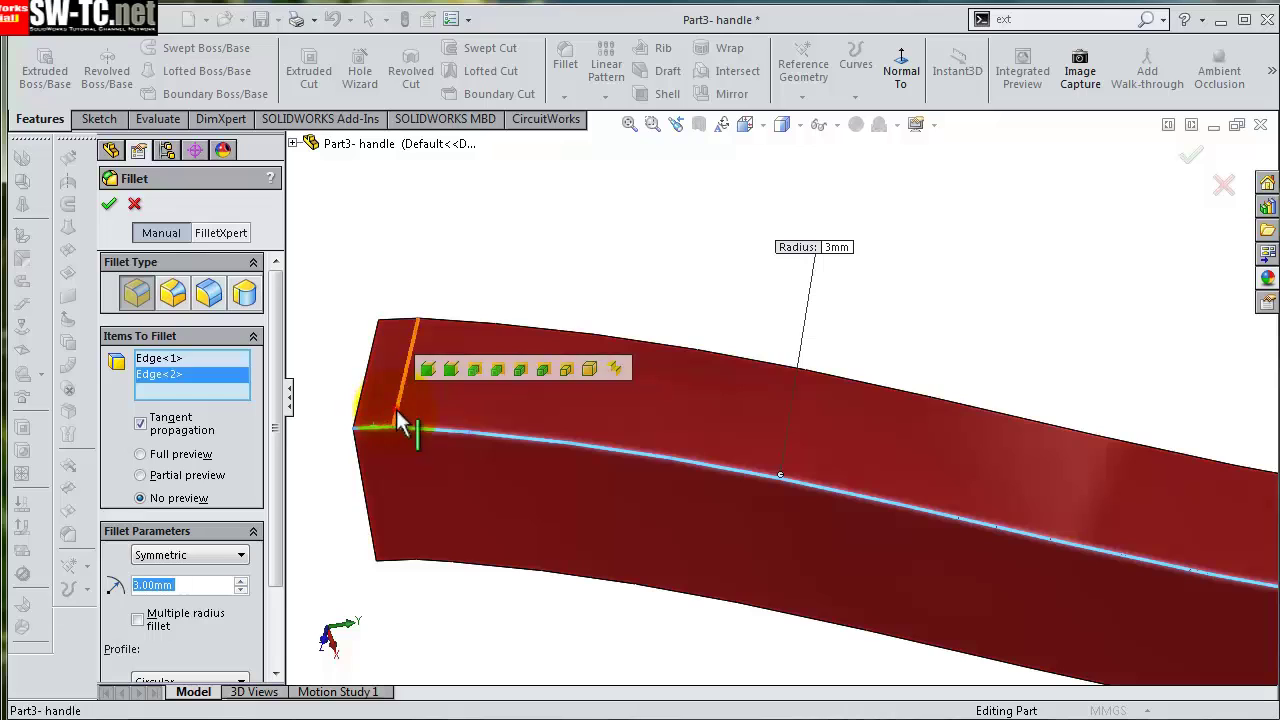
pyautogui.click(404, 410)
pyautogui.moveTo(506, 287); pyautogui.dragTo(498, 357, button='middle')
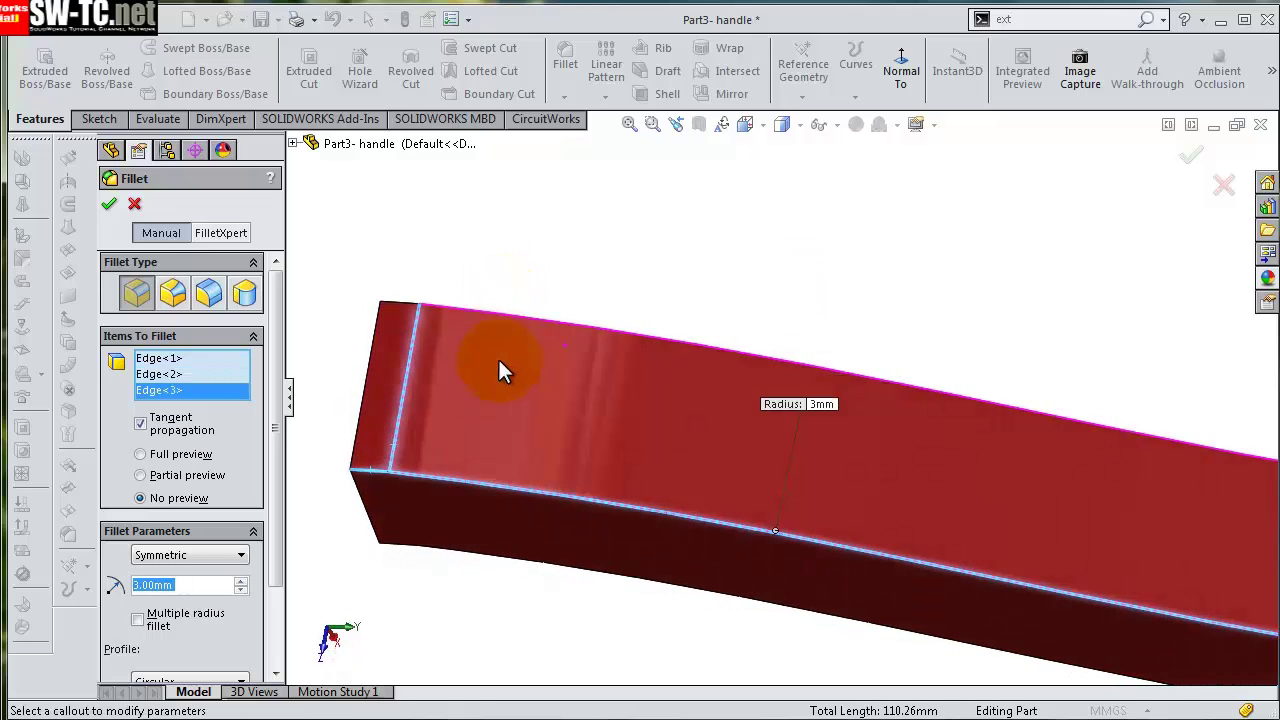
pyautogui.click(497, 320)
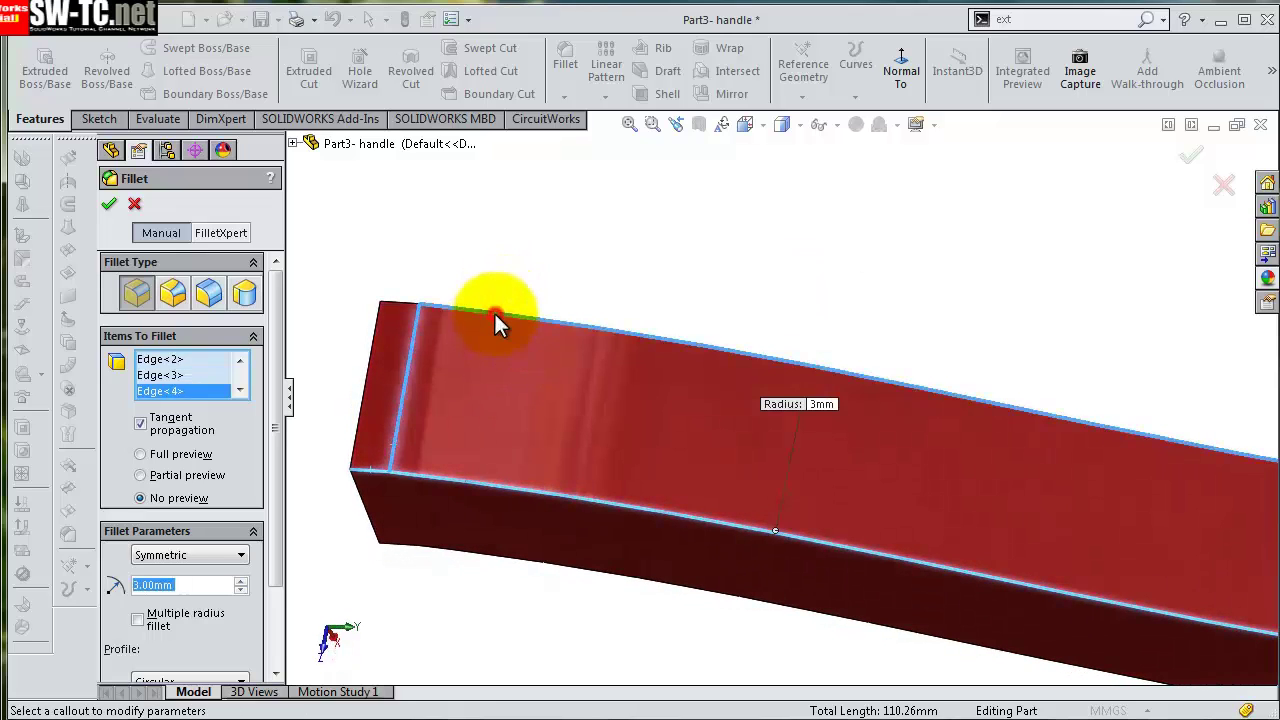
pyautogui.click(410, 318)
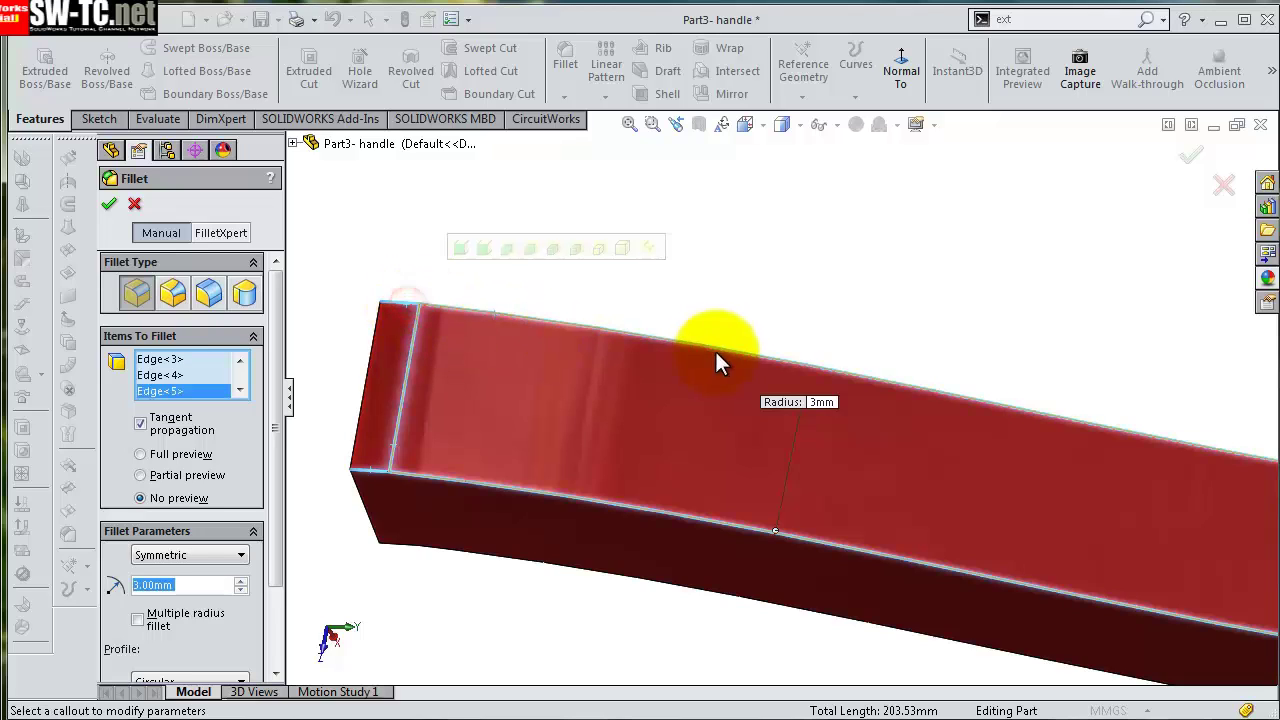
pyautogui.moveTo(714, 357); pyautogui.dragTo(1229, 443, button='middle')
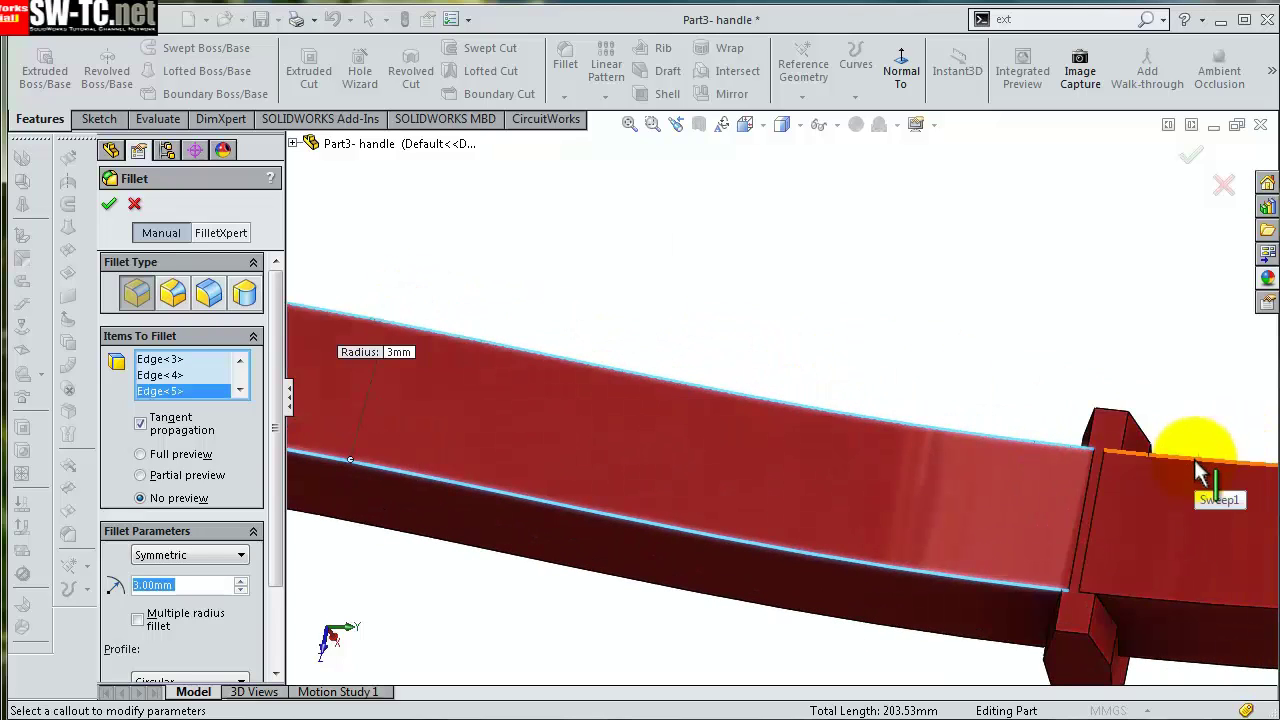
pyautogui.click(1200, 468)
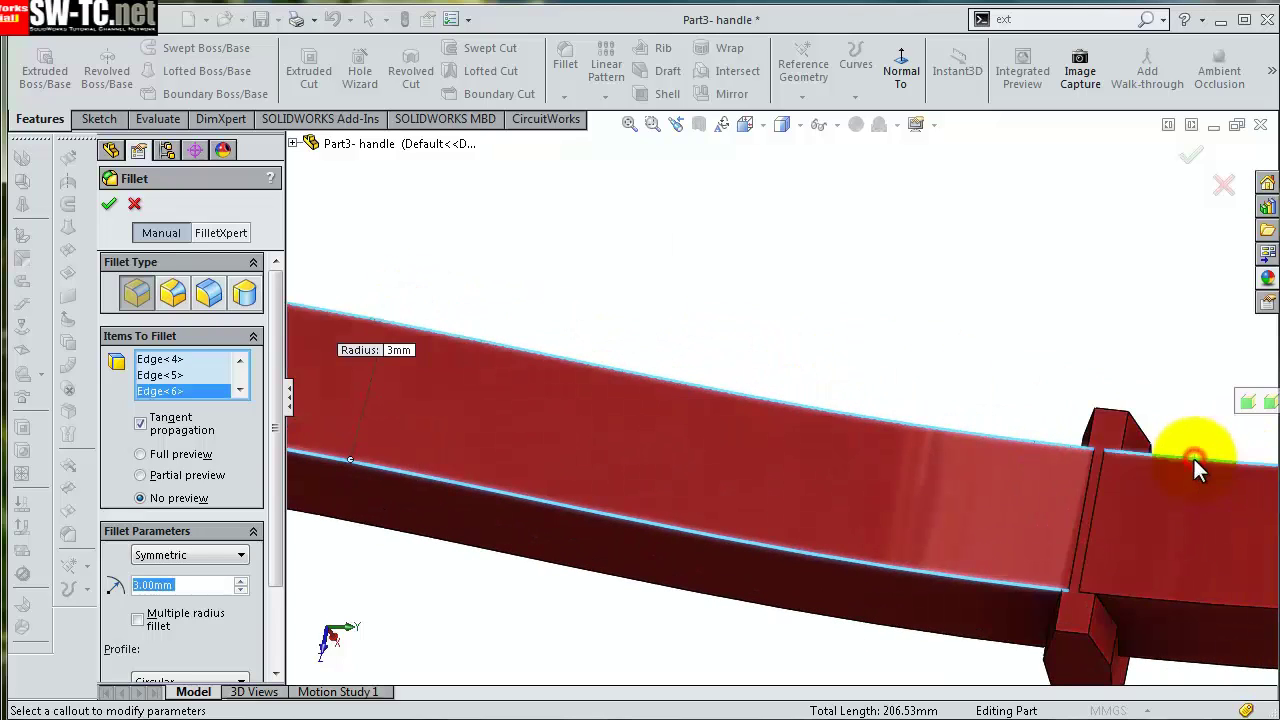
pyautogui.click(1190, 597)
pyautogui.moveTo(1157, 566); pyautogui.dragTo(1154, 543, button='middle')
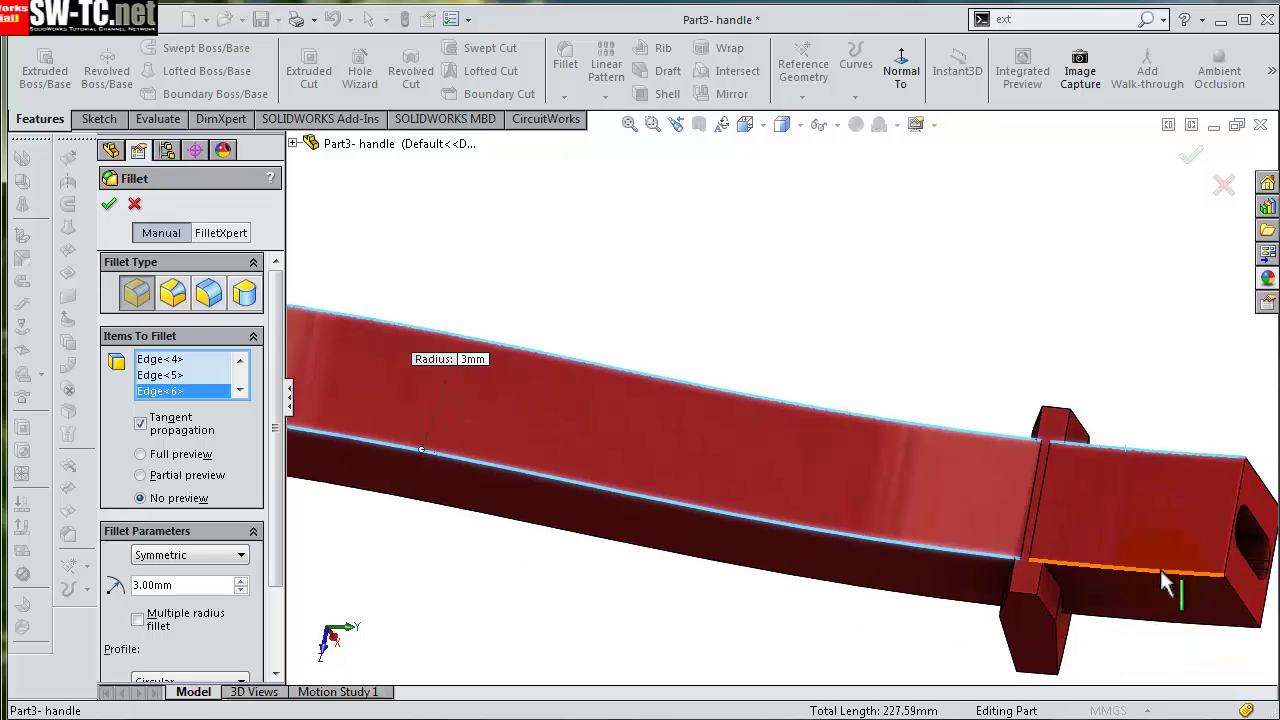
pyautogui.click(1150, 568)
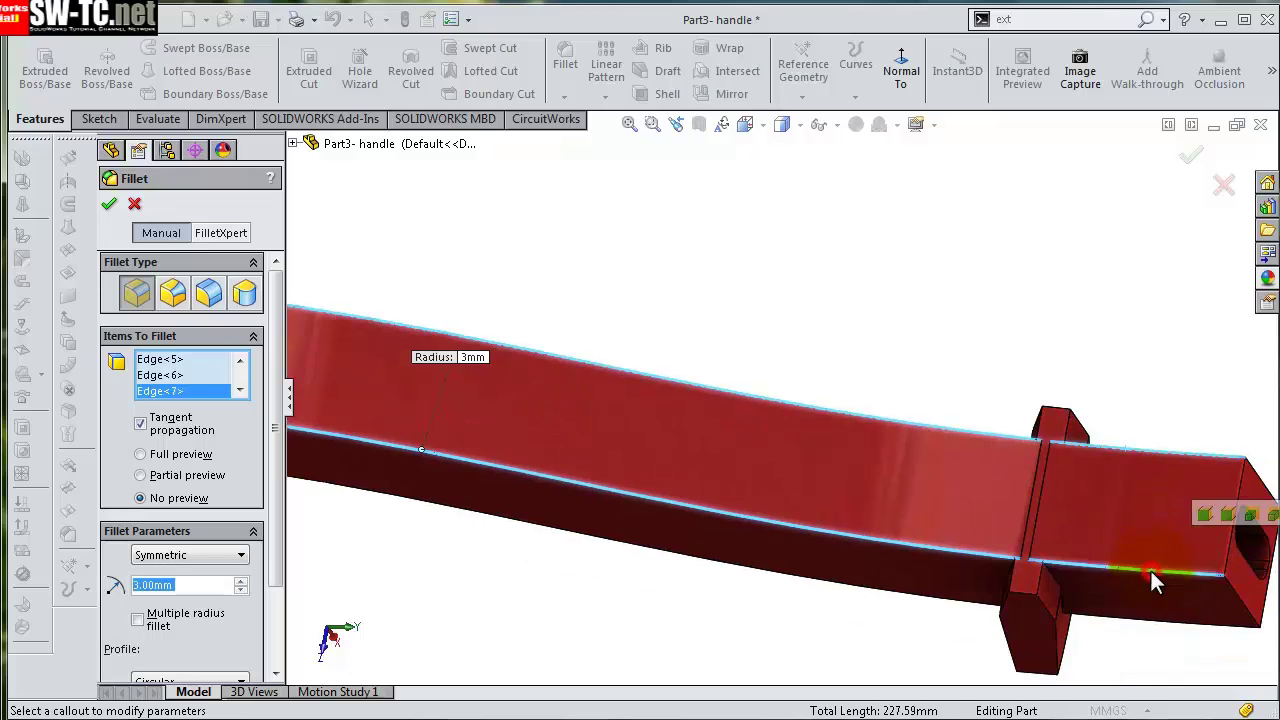
pyautogui.click(1188, 160)
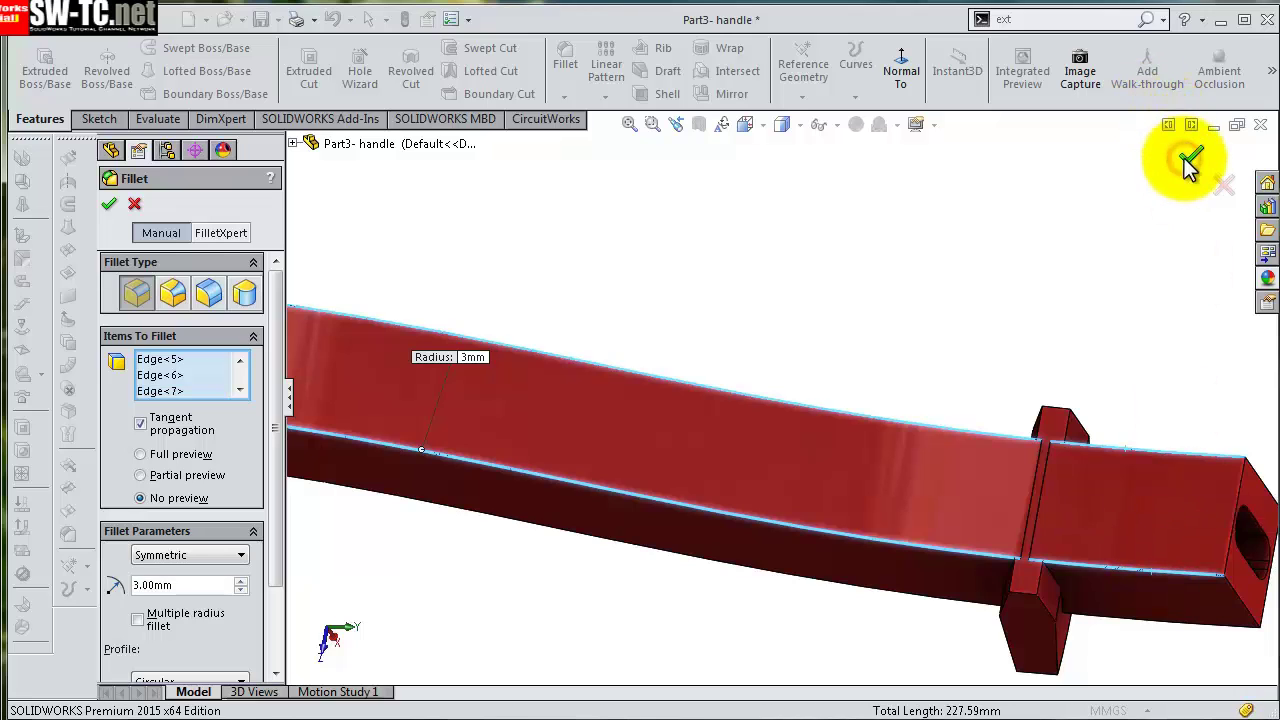
# - Start a new 3 mm fillet on the handle's long top, end, lower-corner and bottom edges
pyautogui.press('f')
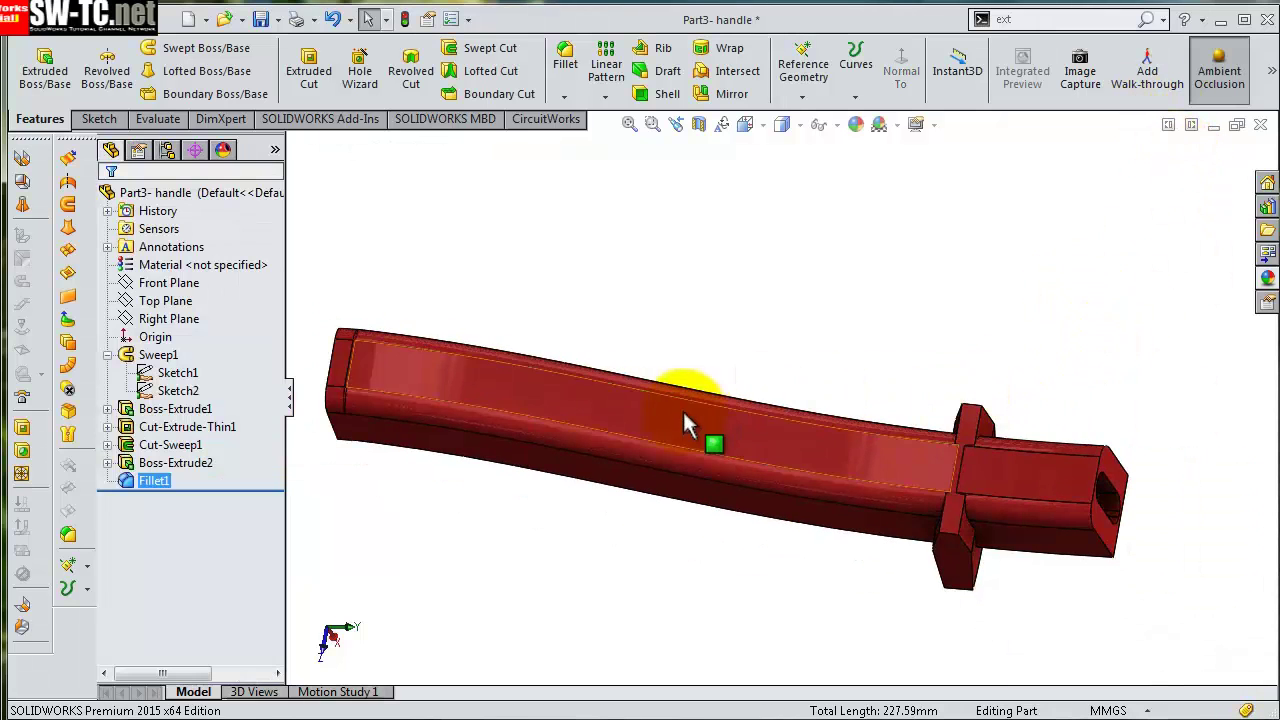
pyautogui.moveTo(682, 409)
pyautogui.mouseDown(button='middle')
pyautogui.moveTo(687, 181)
pyautogui.moveTo(714, 600)
pyautogui.moveTo(706, 471)
pyautogui.moveTo(714, 480)
pyautogui.mouseUp(button='middle')
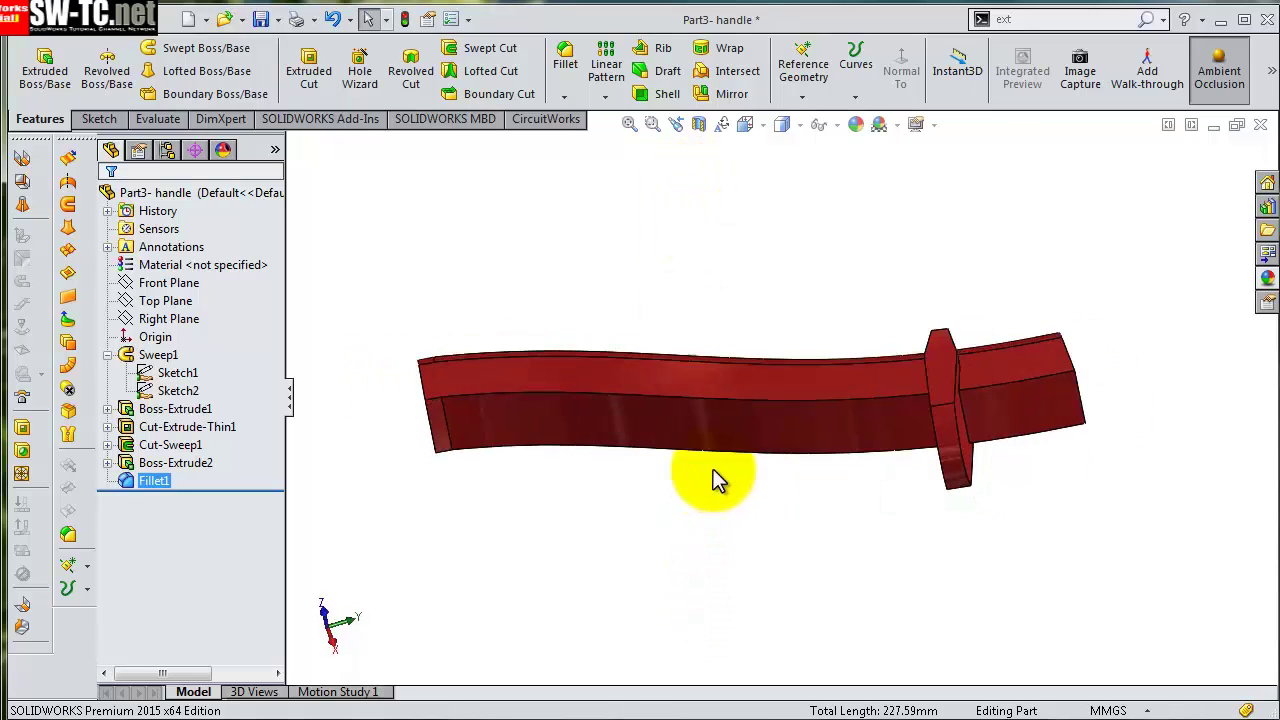
pyautogui.click(565, 80)
pyautogui.scroll(-5, 428, 395)
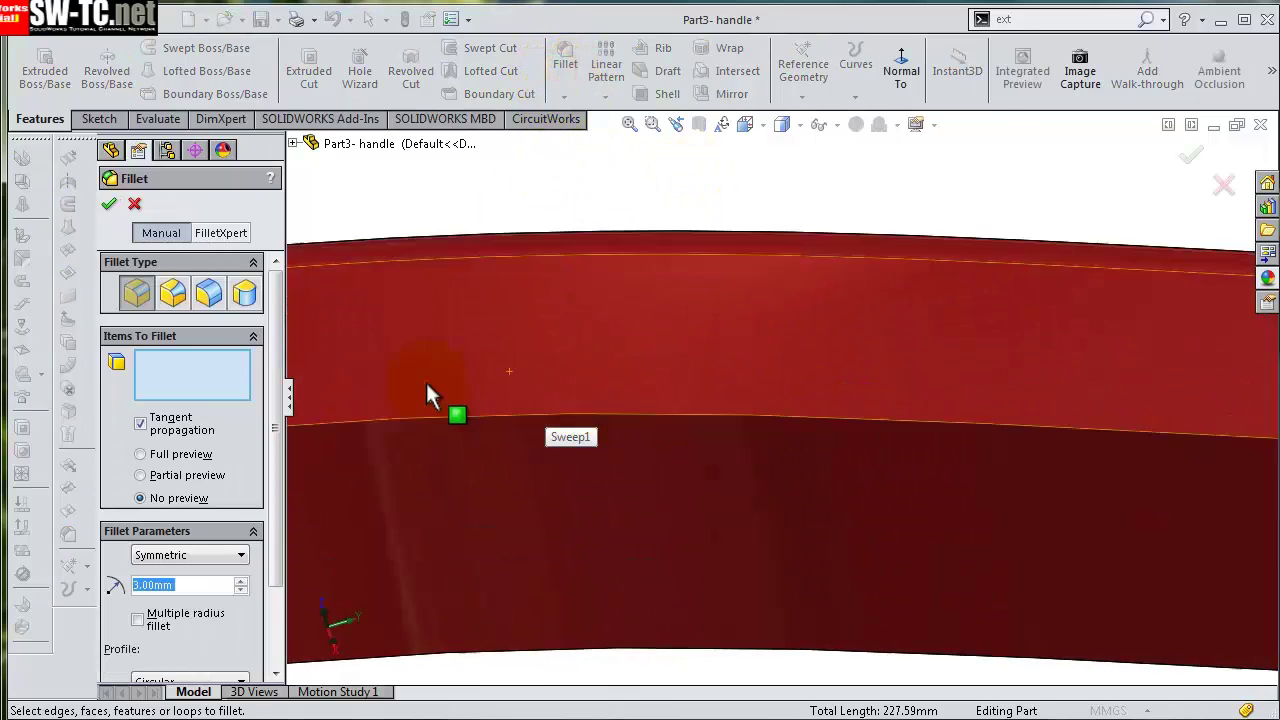
pyautogui.scroll(3, 428, 395)
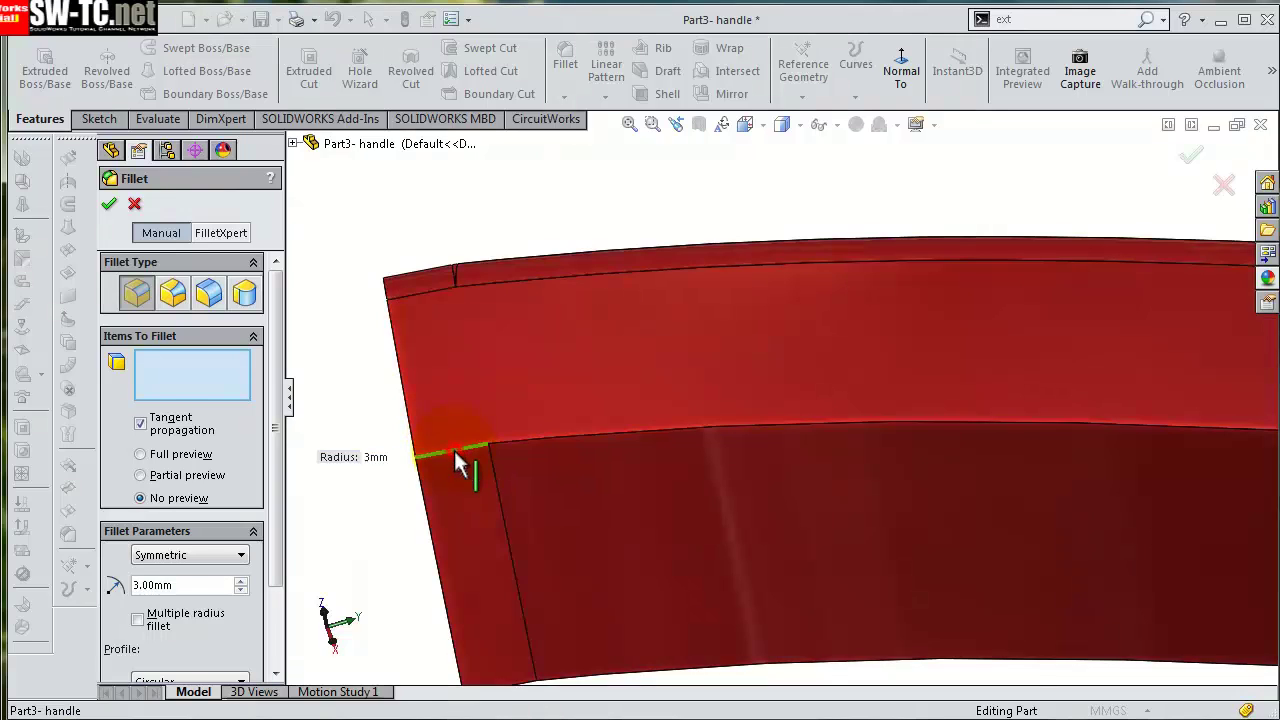
pyautogui.click(458, 453)
pyautogui.click(497, 466)
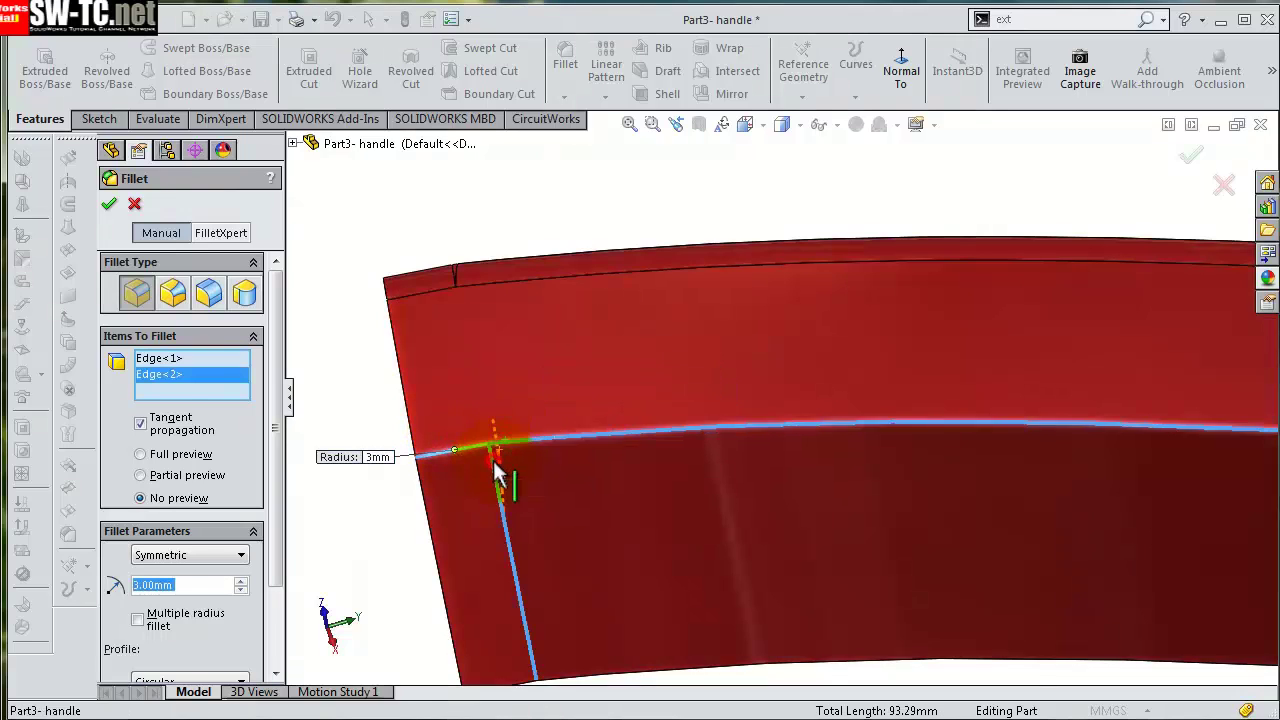
pyautogui.scroll(2, 497, 475)
pyautogui.click(645, 512)
pyautogui.click(582, 603)
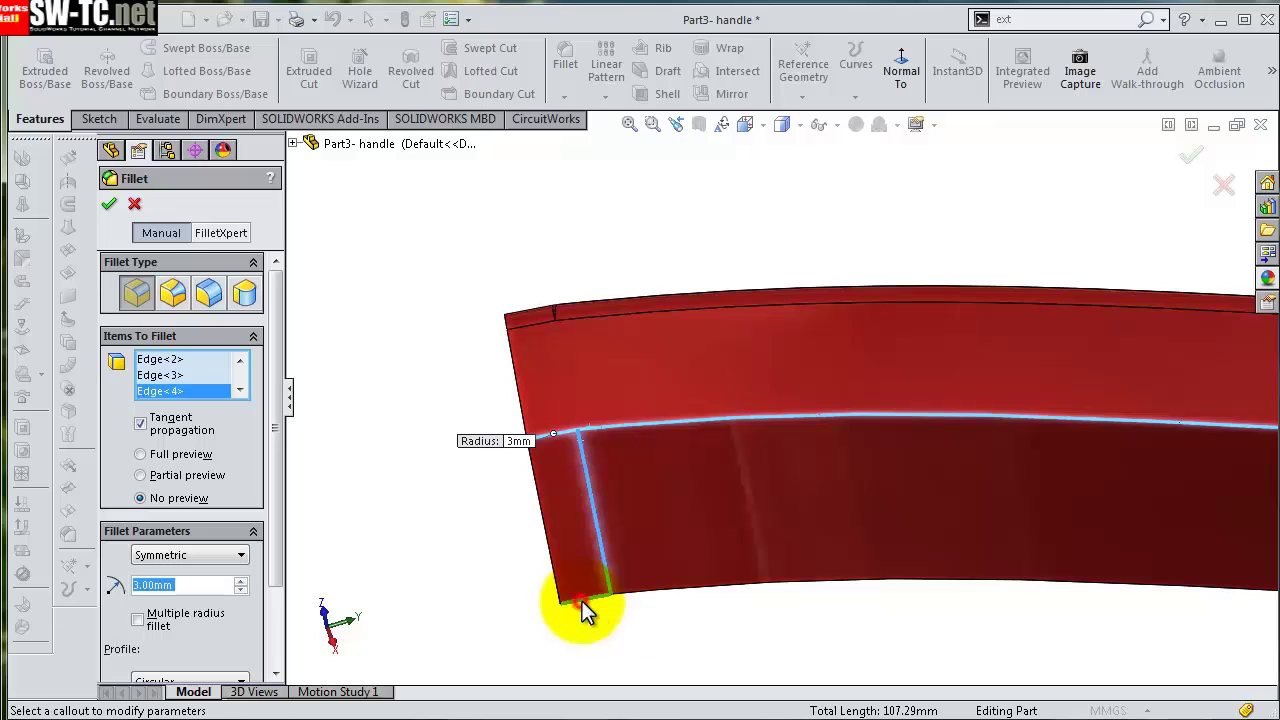
pyautogui.click(629, 595)
# - Add the two edges past the crossguard and confirm the fillet as Fillet2
pyautogui.scroll(2, 1000, 595)
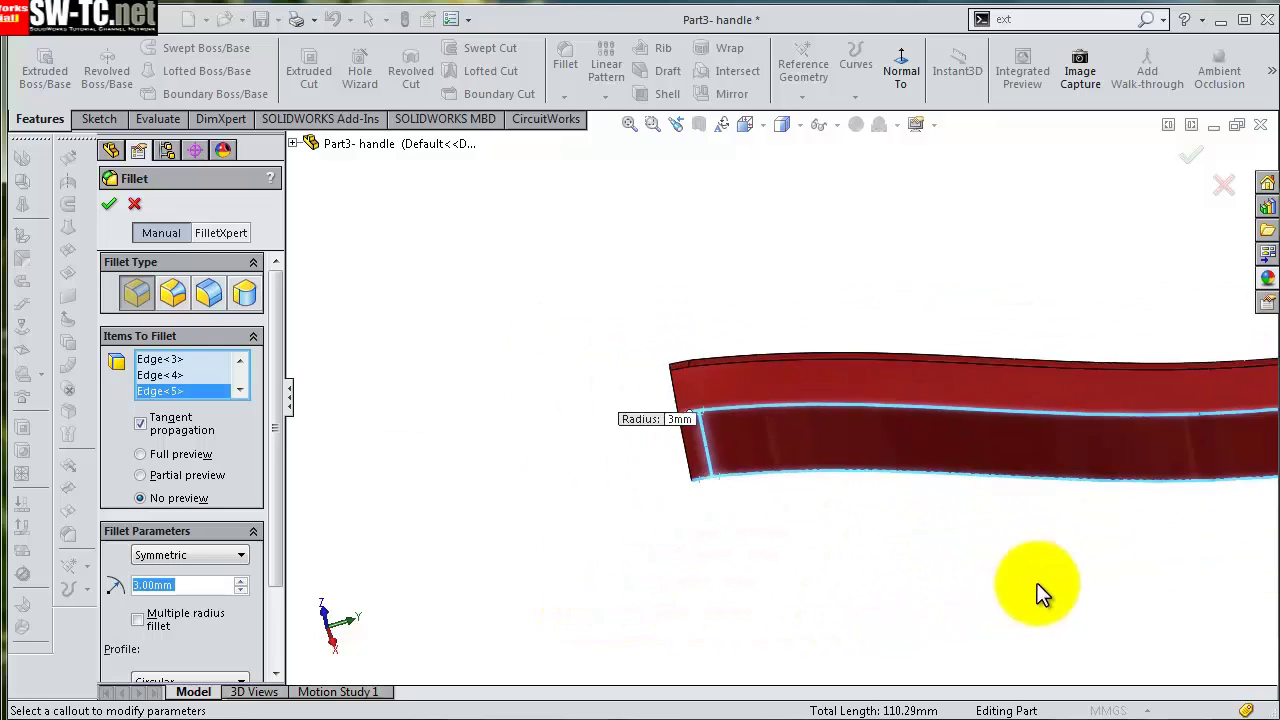
pyautogui.scroll(-3, 1209, 324)
pyautogui.scroll(2, 1150, 360)
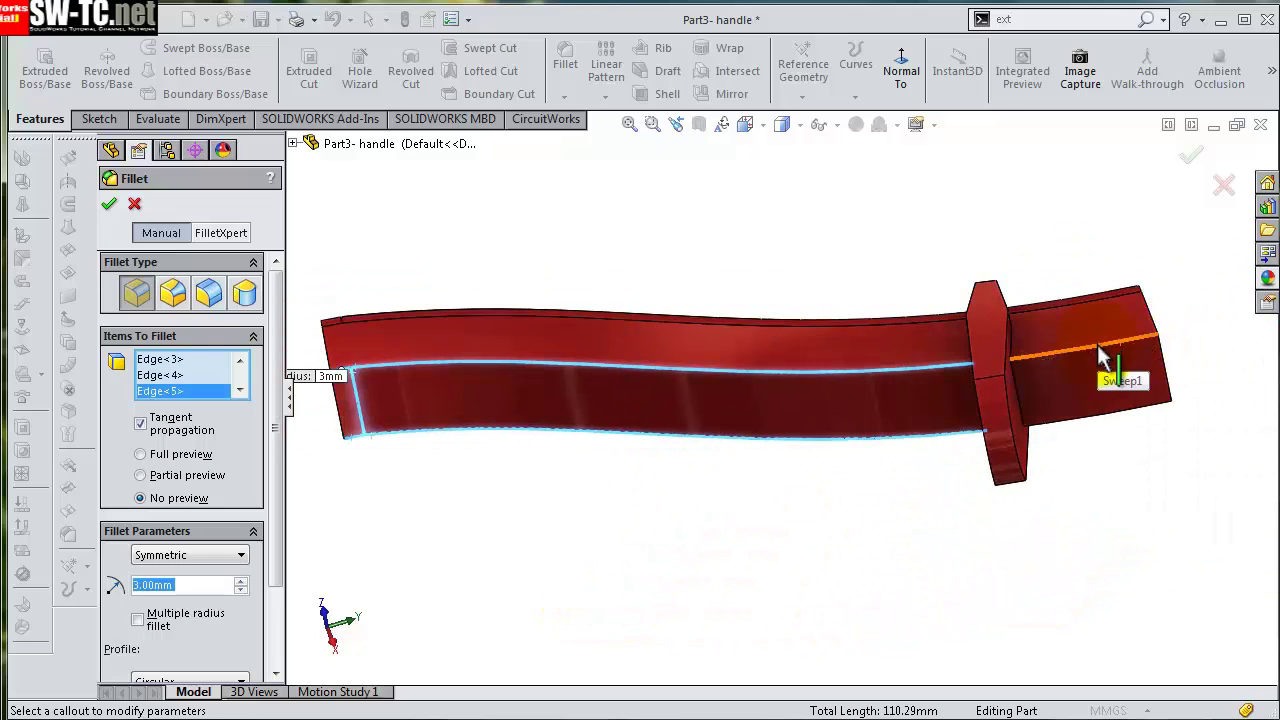
pyautogui.click(1098, 350)
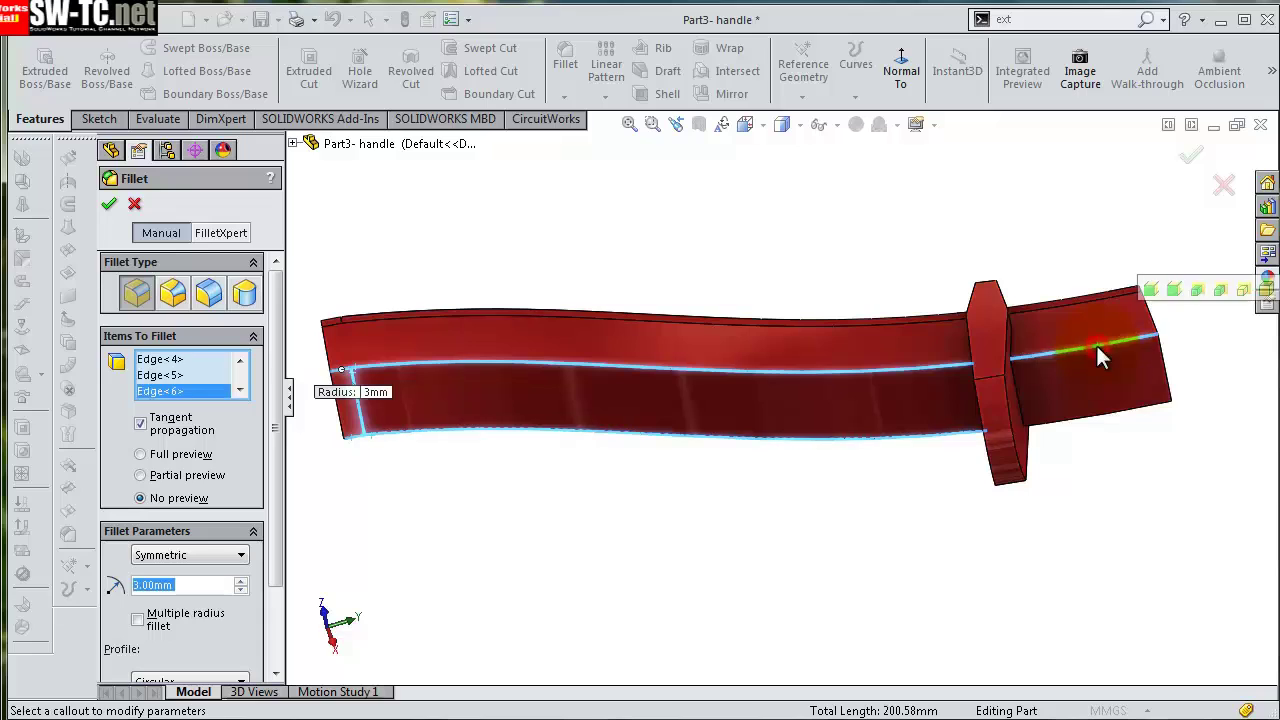
pyautogui.click(1110, 415)
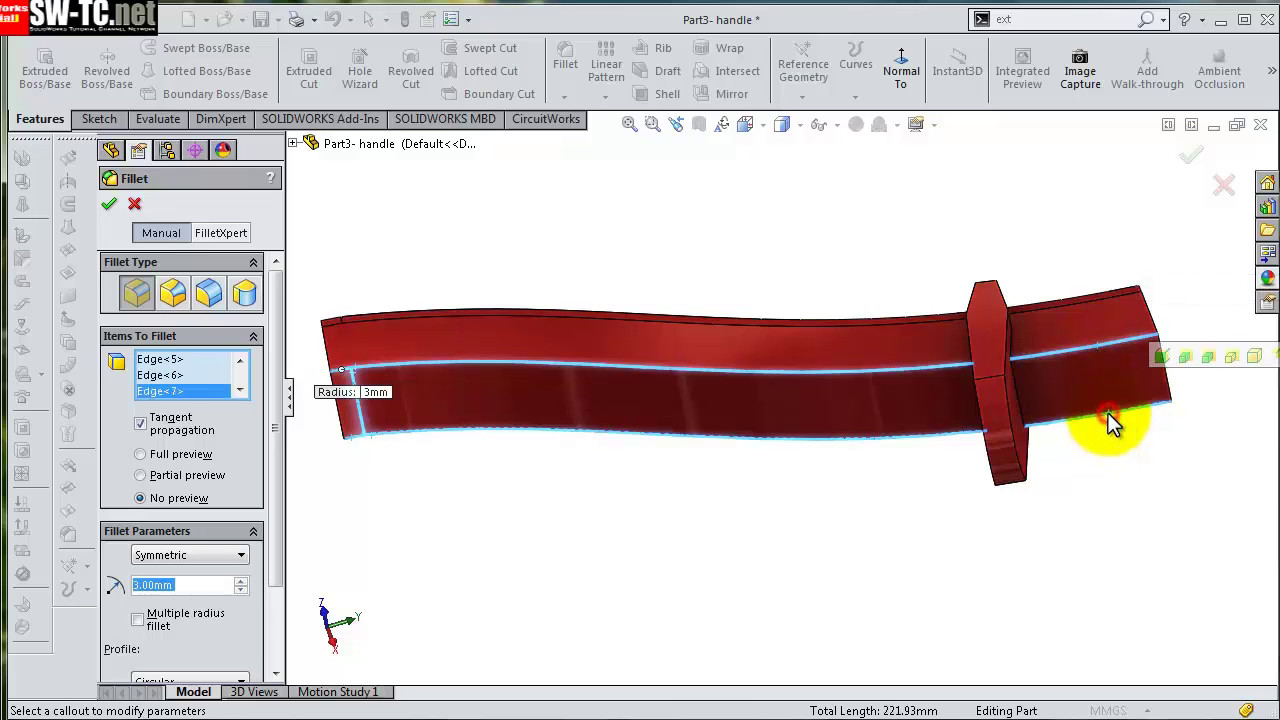
pyautogui.click(1192, 162)
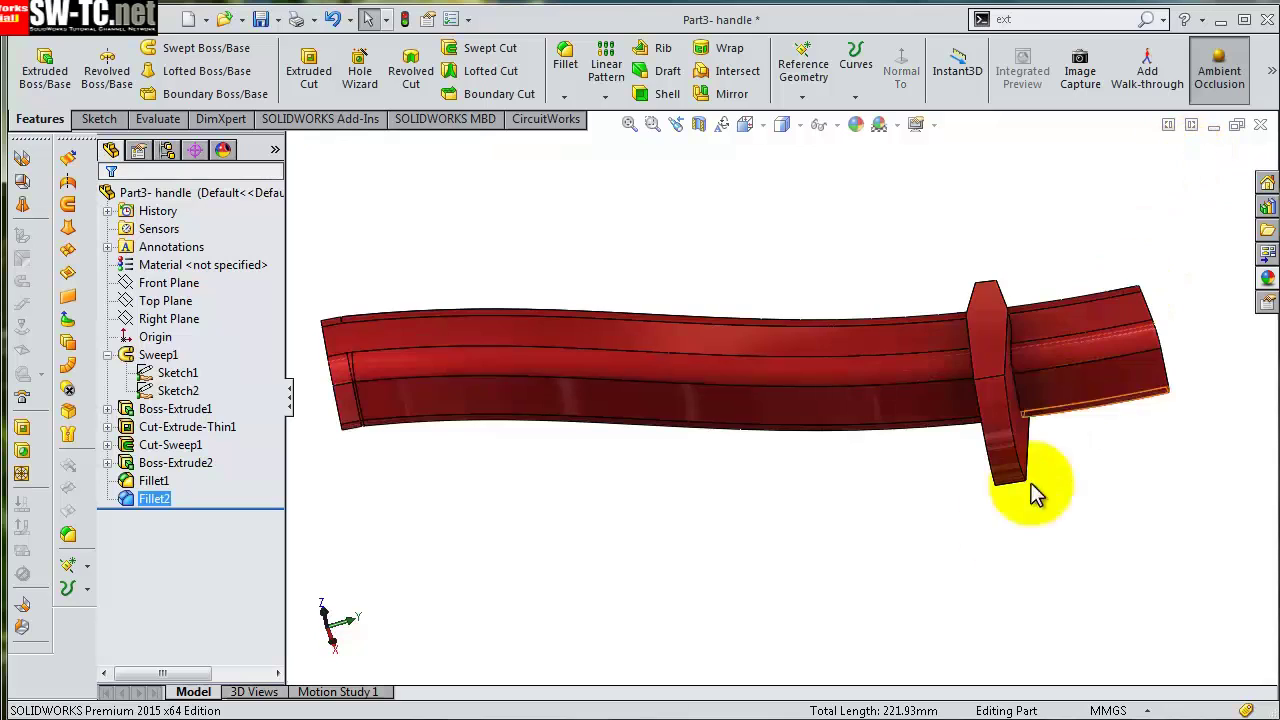
# - Full-round fillet the crossguard using its front, top and opposite faces as Fillet3
pyautogui.moveTo(1034, 494)
pyautogui.mouseDown(button='middle')
pyautogui.moveTo(943, 515)
pyautogui.moveTo(986, 349)
pyautogui.moveTo(980, 291)
pyautogui.moveTo(960, 269)
pyautogui.moveTo(1023, 327)
pyautogui.moveTo(1037, 443)
pyautogui.moveTo(986, 569)
pyautogui.moveTo(983, 531)
pyautogui.mouseUp(button='middle')
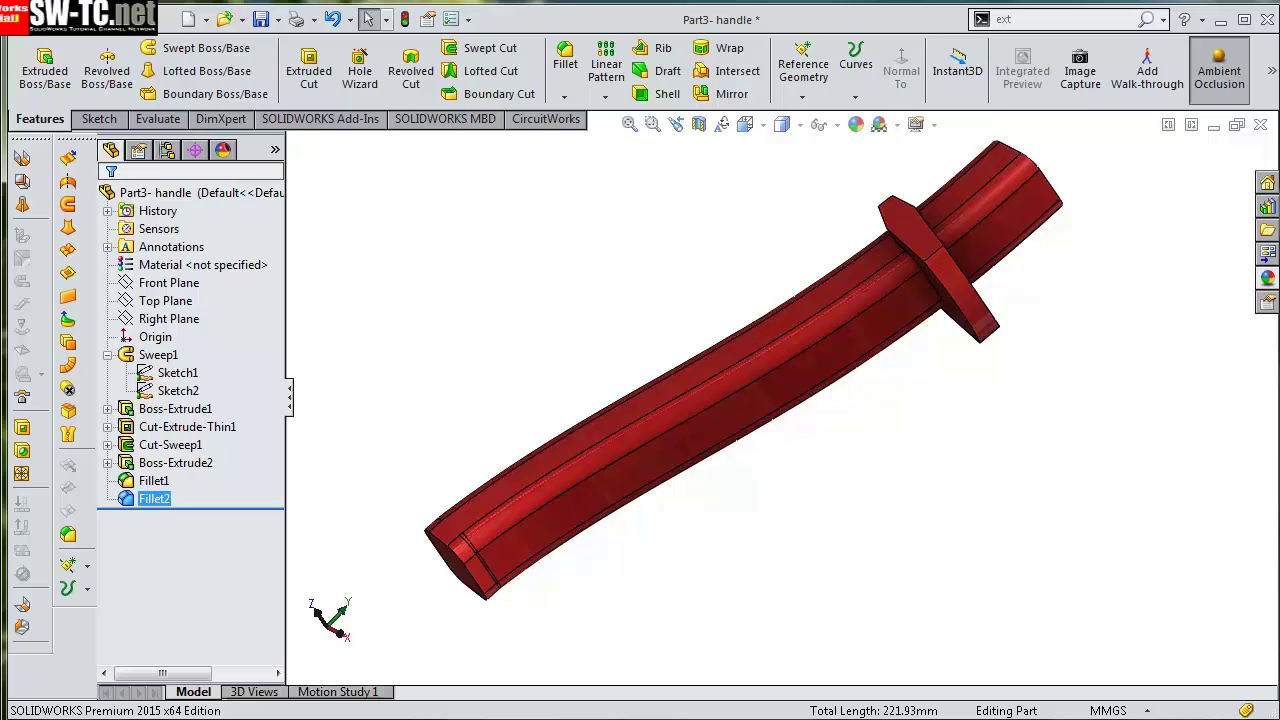
pyautogui.scroll(-5, 930, 200)
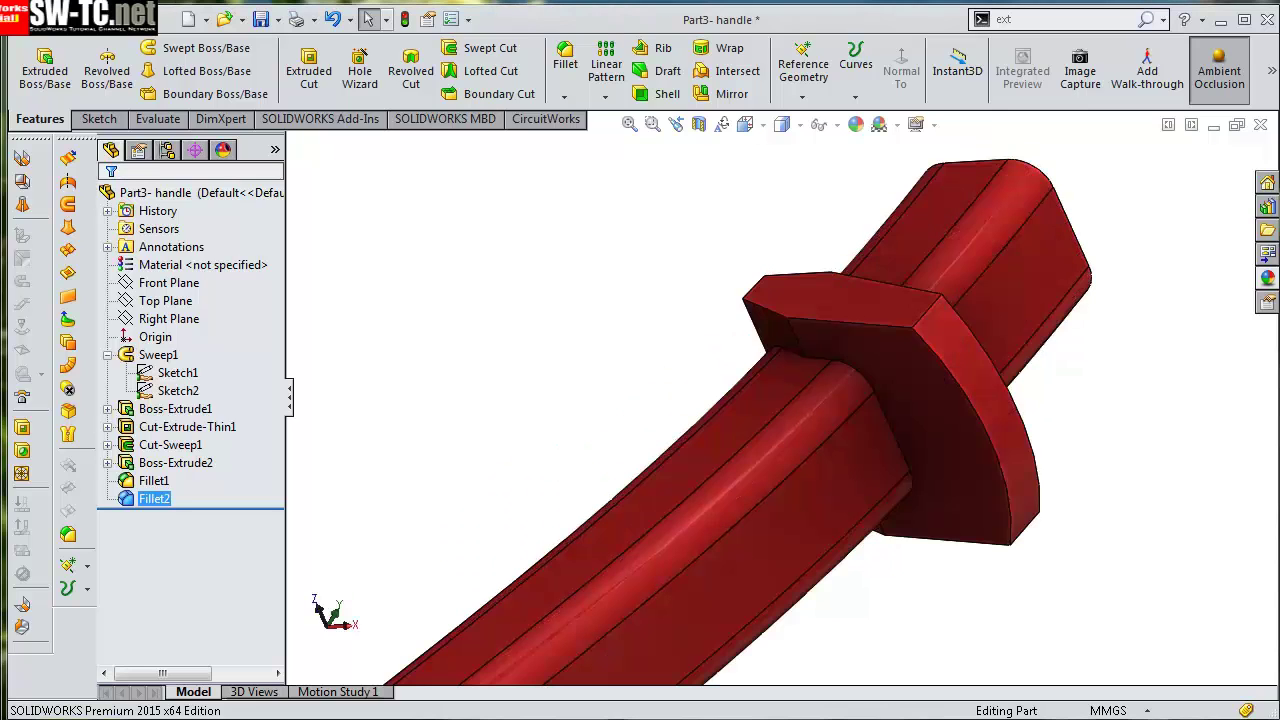
pyautogui.click(565, 60)
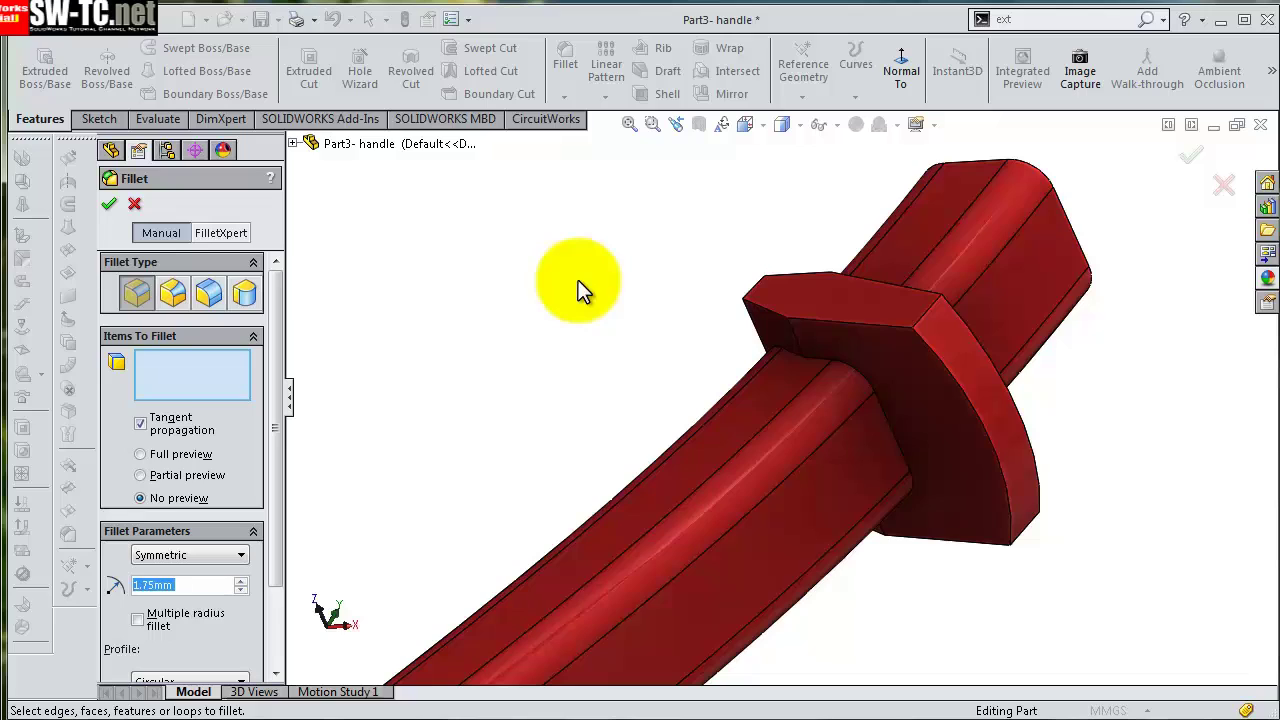
pyautogui.click(188, 587)
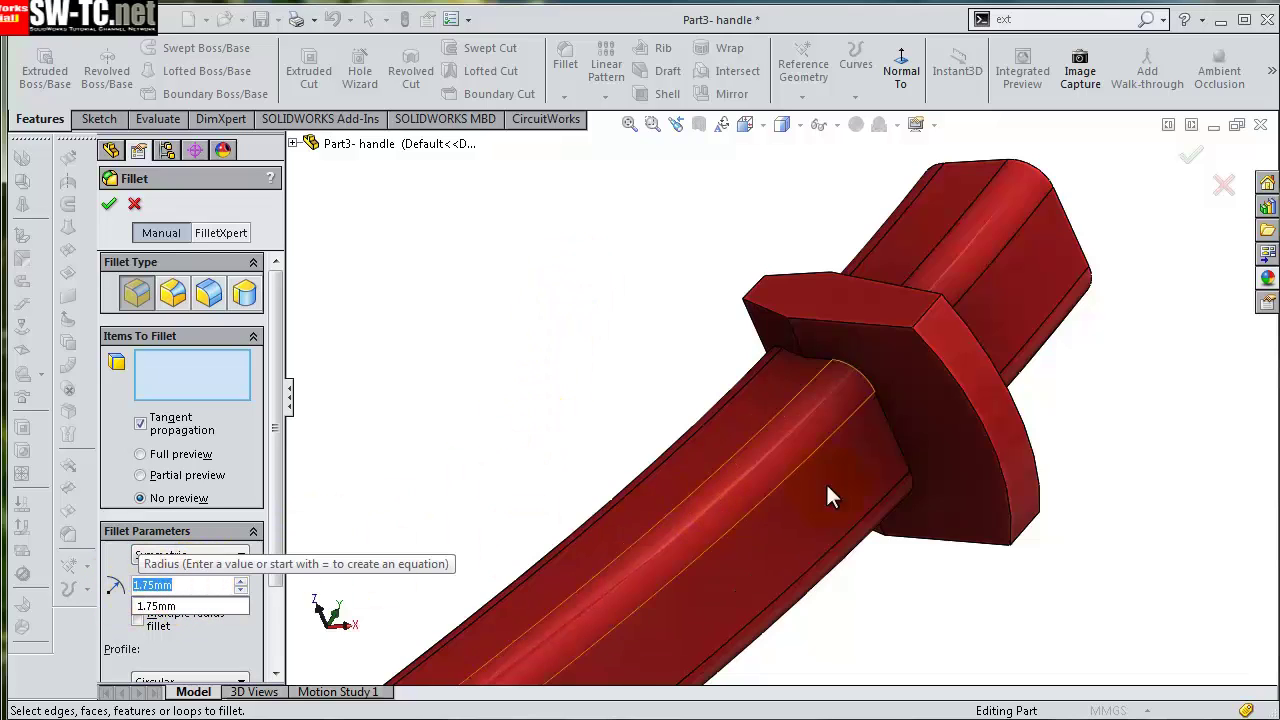
pyautogui.click(887, 388)
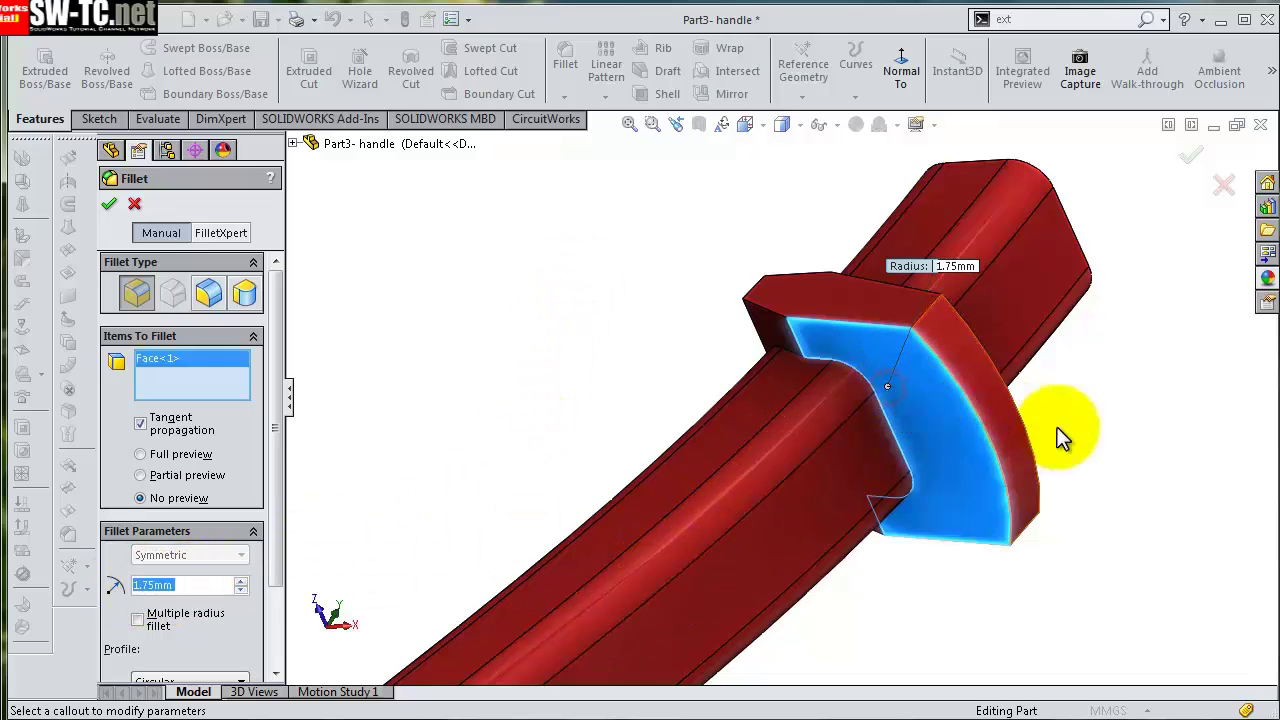
pyautogui.moveTo(1075, 445)
pyautogui.mouseDown(button='middle')
pyautogui.moveTo(1080, 462)
pyautogui.moveTo(948, 502)
pyautogui.moveTo(924, 436)
pyautogui.mouseUp(button='middle')
pyautogui.click(1084, 466)
pyautogui.scroll(-3, 515, 249)
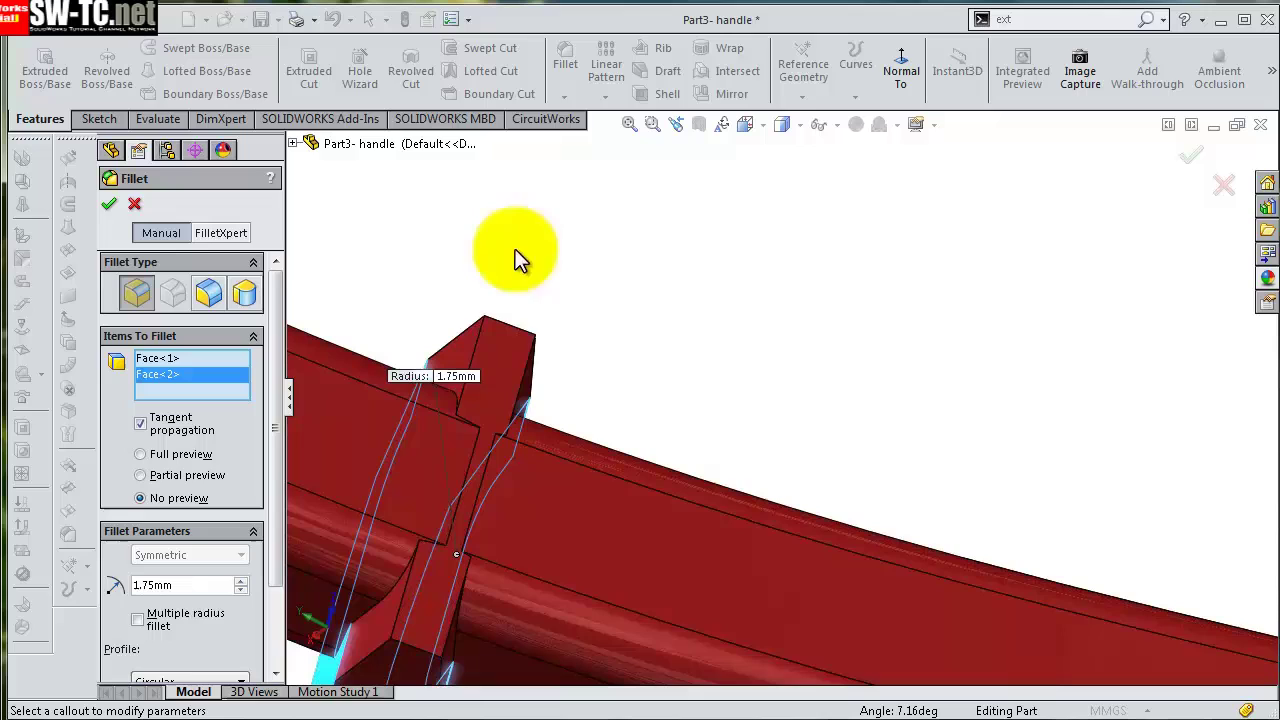
pyautogui.click(508, 348)
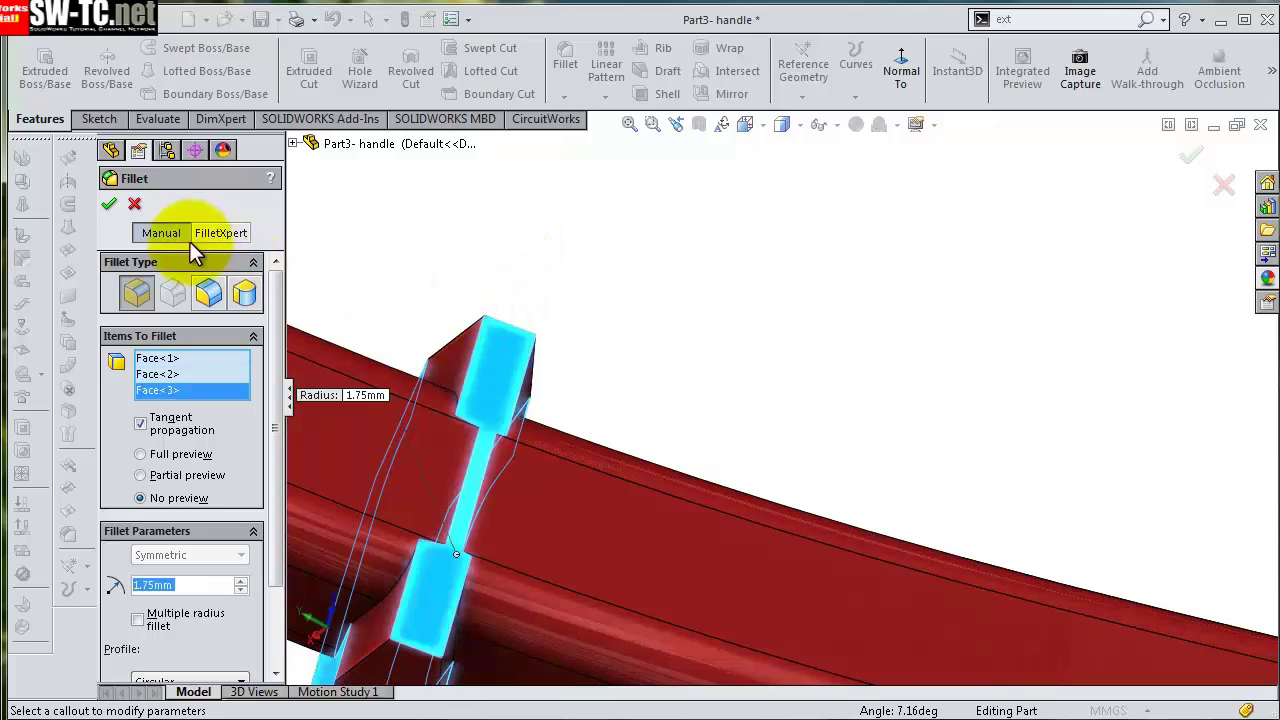
pyautogui.click(109, 204)
pyautogui.scroll(2, 678, 365)
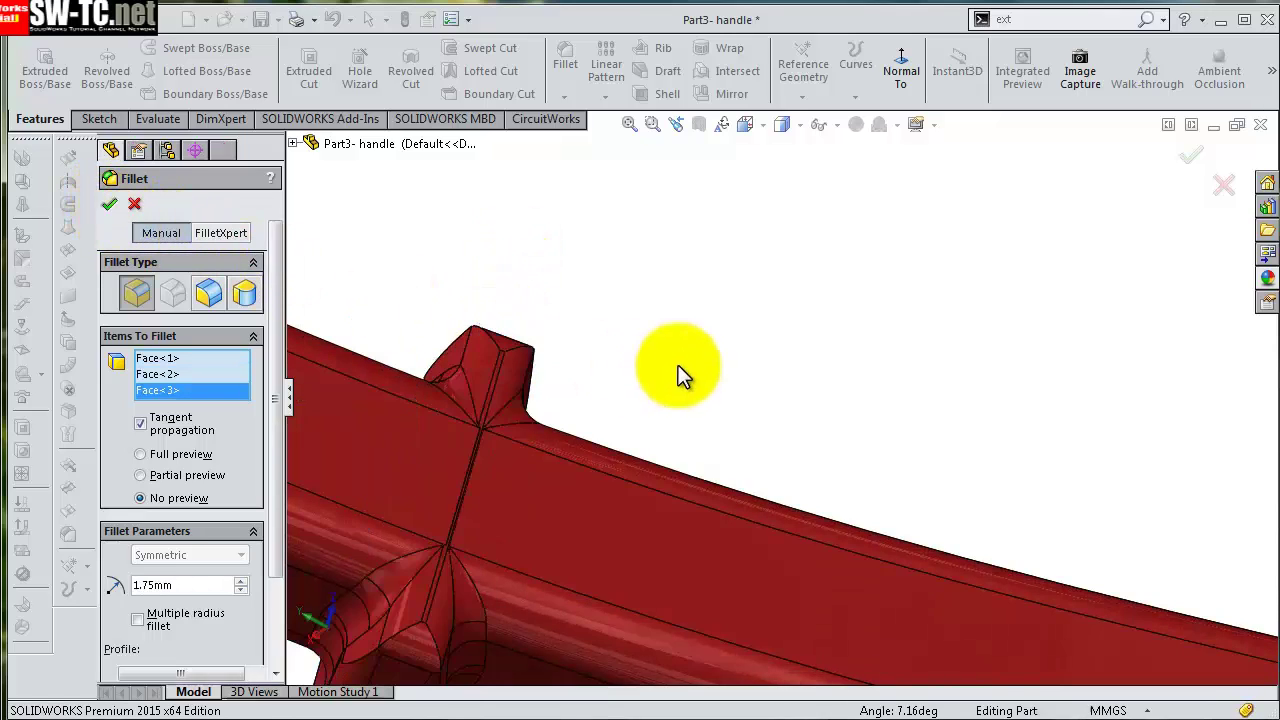
pyautogui.scroll(2, 677, 364)
pyautogui.scroll(2, 703, 376)
pyautogui.moveTo(703, 376)
pyautogui.mouseDown(button='middle')
pyautogui.moveTo(846, 349)
pyautogui.moveTo(894, 303)
pyautogui.moveTo(917, 233)
pyautogui.moveTo(1006, 491)
pyautogui.moveTo(1046, 386)
pyautogui.moveTo(1023, 294)
pyautogui.moveTo(986, 271)
pyautogui.moveTo(989, 286)
pyautogui.moveTo(1006, 264)
pyautogui.mouseUp(button='middle')
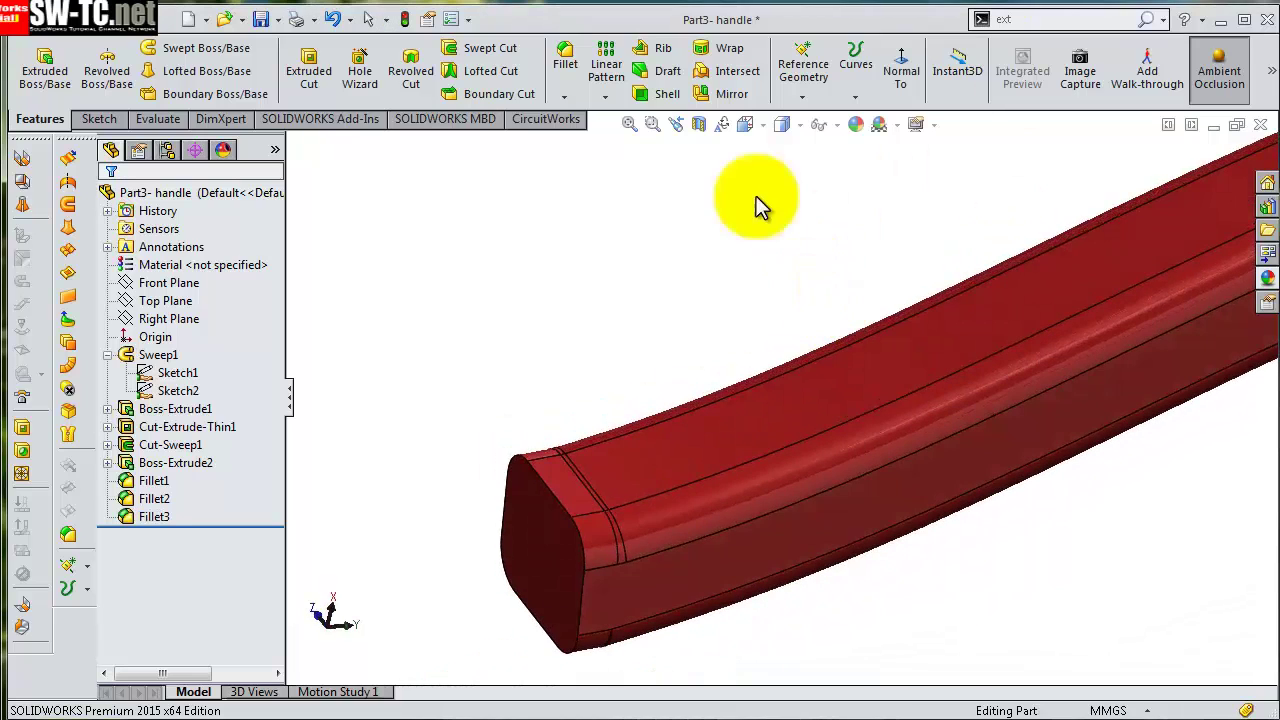
# - Apply a 5 mm fillet to the handle's free end face
pyautogui.click(565, 58)
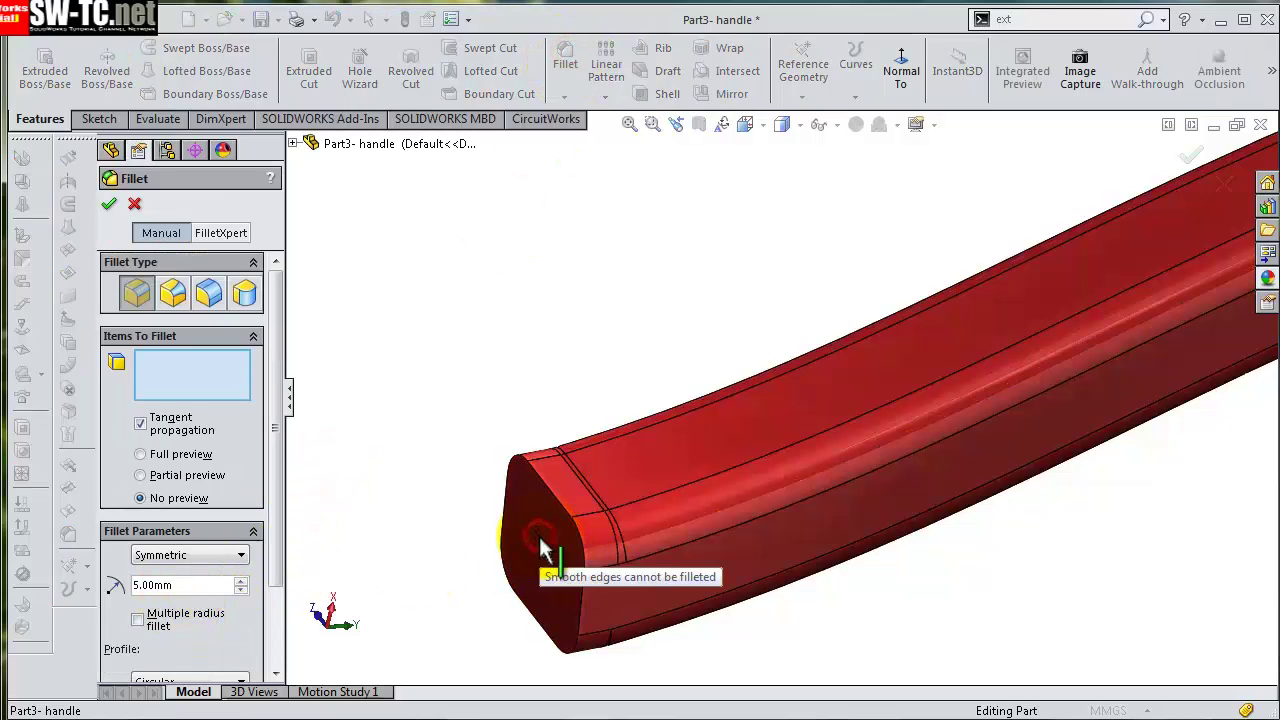
pyautogui.click(531, 495)
pyautogui.rightClick(532, 497)
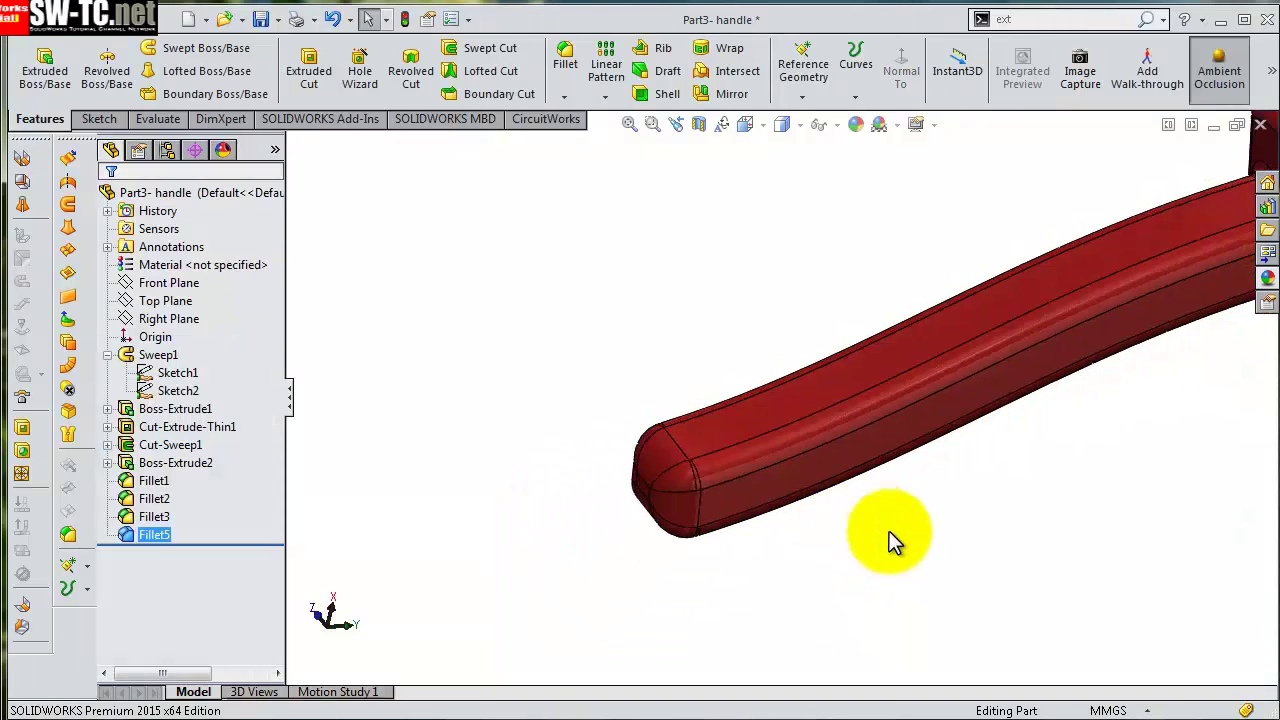
pyautogui.moveTo(884, 539)
pyautogui.mouseDown(button='middle')
pyautogui.moveTo(850, 425)
pyautogui.moveTo(777, 491)
pyautogui.mouseUp(button='middle')
# - Edit Fillet5 to change its radius to 5.5 mm
pyautogui.click(133, 540)
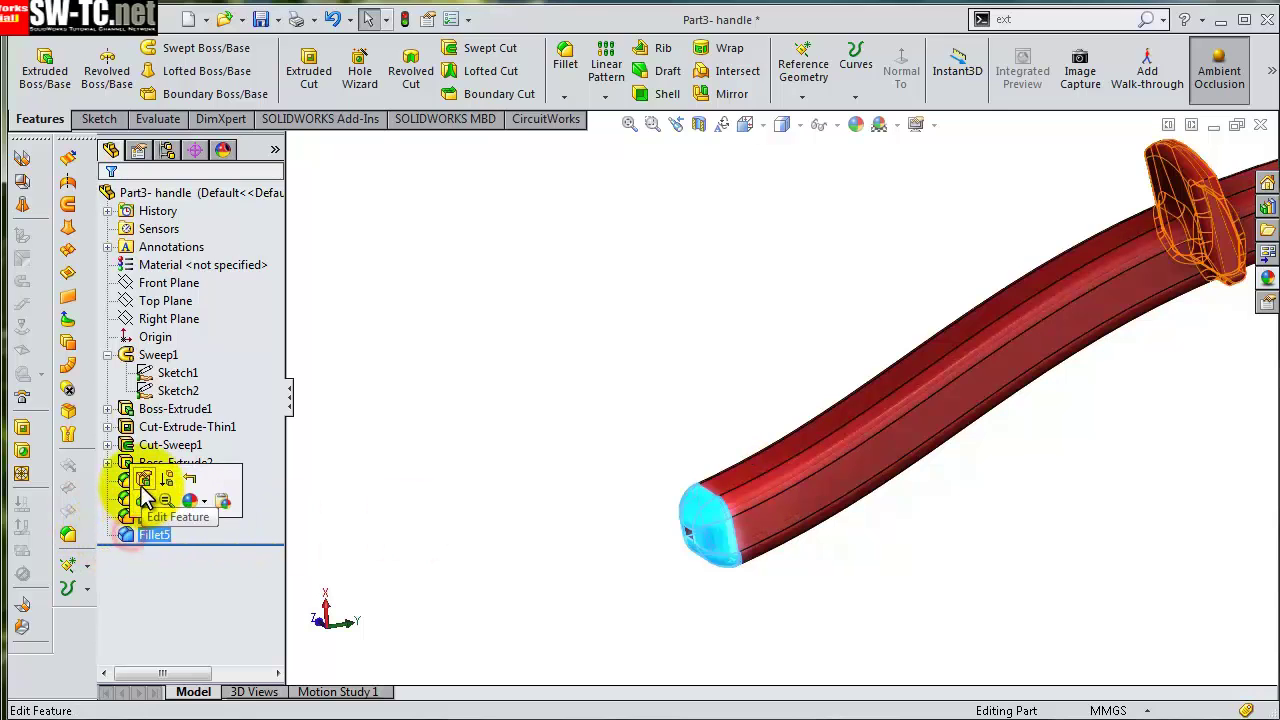
pyautogui.click(155, 492)
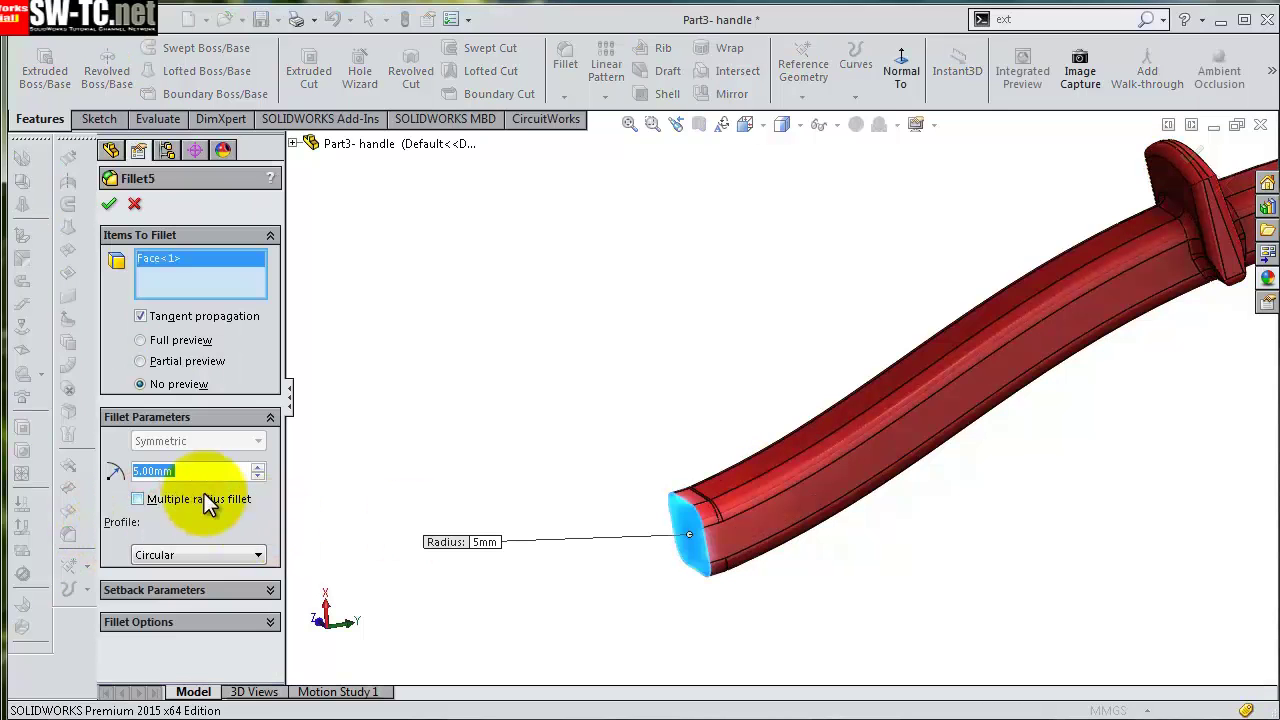
pyautogui.write('5,5')
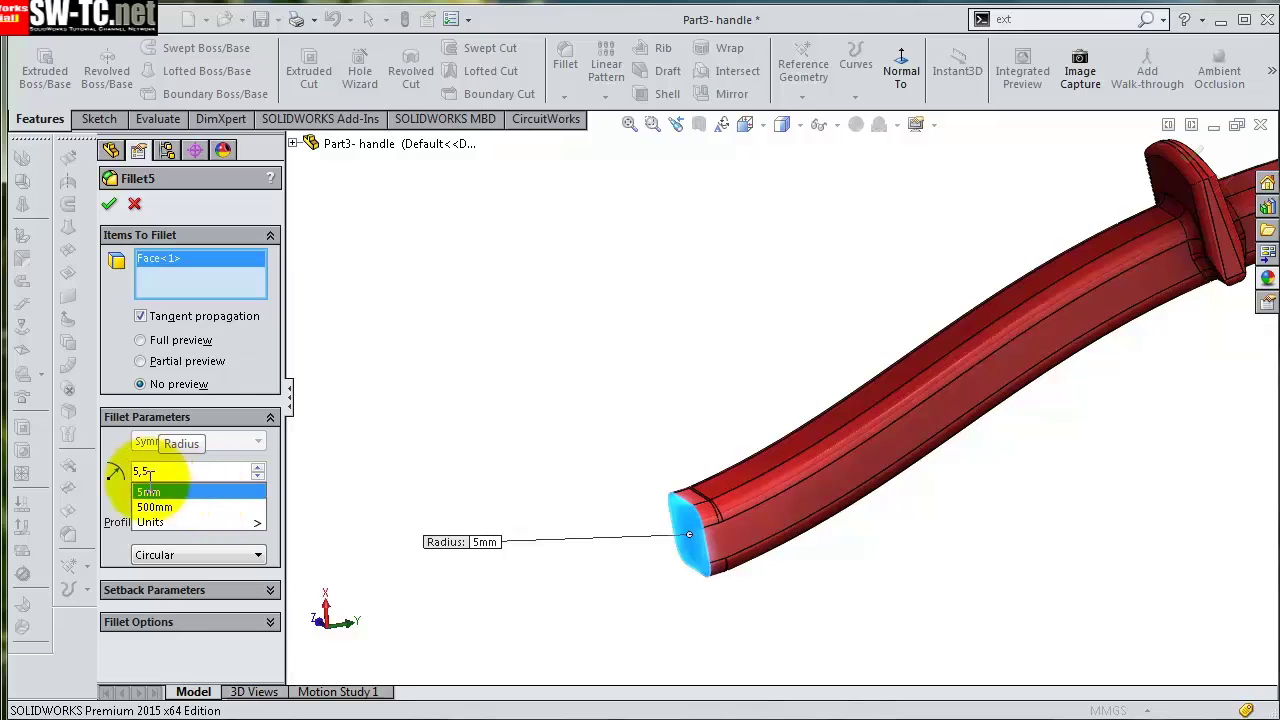
pyautogui.click(106, 502)
pyautogui.click(109, 205)
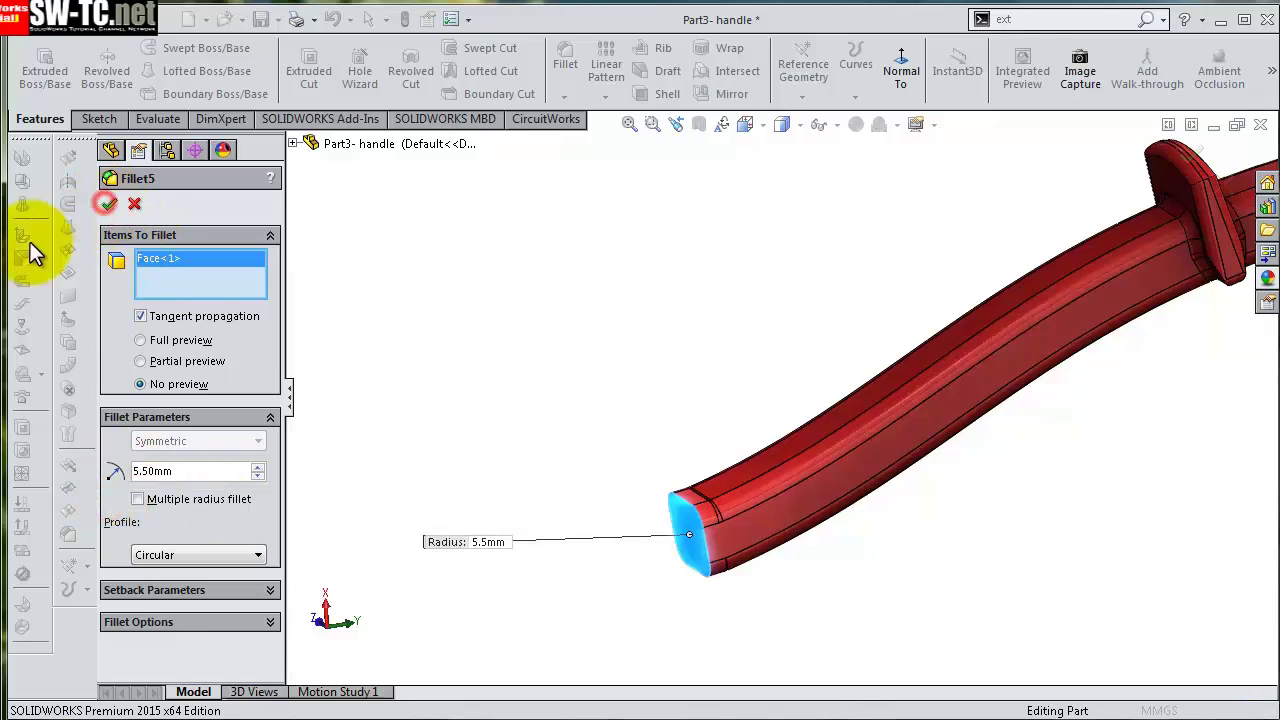
pyautogui.scroll(-2, 850, 473)
# - Orbit around the red handle and switch its display style to Shaded without edges
pyautogui.moveTo(852, 441)
pyautogui.mouseDown(button='middle')
pyautogui.moveTo(884, 478)
pyautogui.moveTo(1006, 351)
pyautogui.moveTo(909, 423)
pyautogui.moveTo(871, 494)
pyautogui.moveTo(934, 409)
pyautogui.moveTo(943, 286)
pyautogui.moveTo(1036, 136)
pyautogui.mouseUp(button='middle')
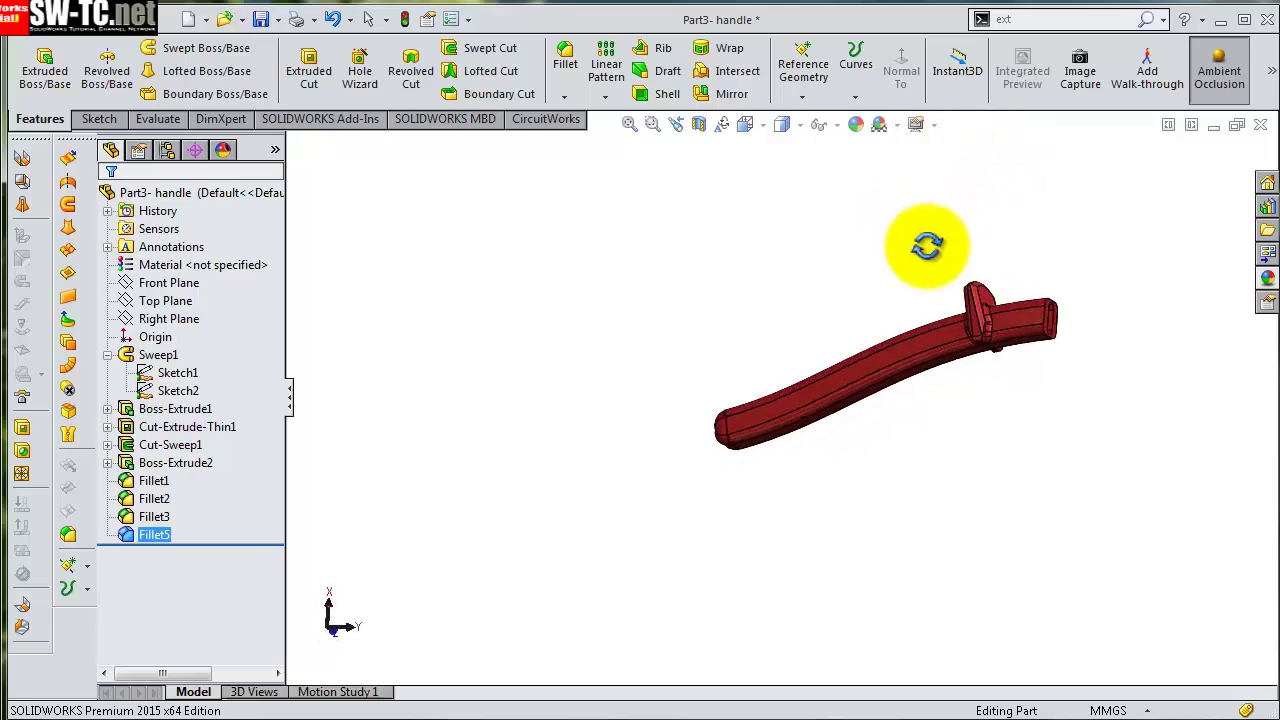
pyautogui.moveTo(966, 157); pyautogui.dragTo(1066, 354, button='middle')
pyautogui.scroll(-5, 1066, 354)
pyautogui.moveTo(989, 332); pyautogui.dragTo(1029, 343, button='middle')
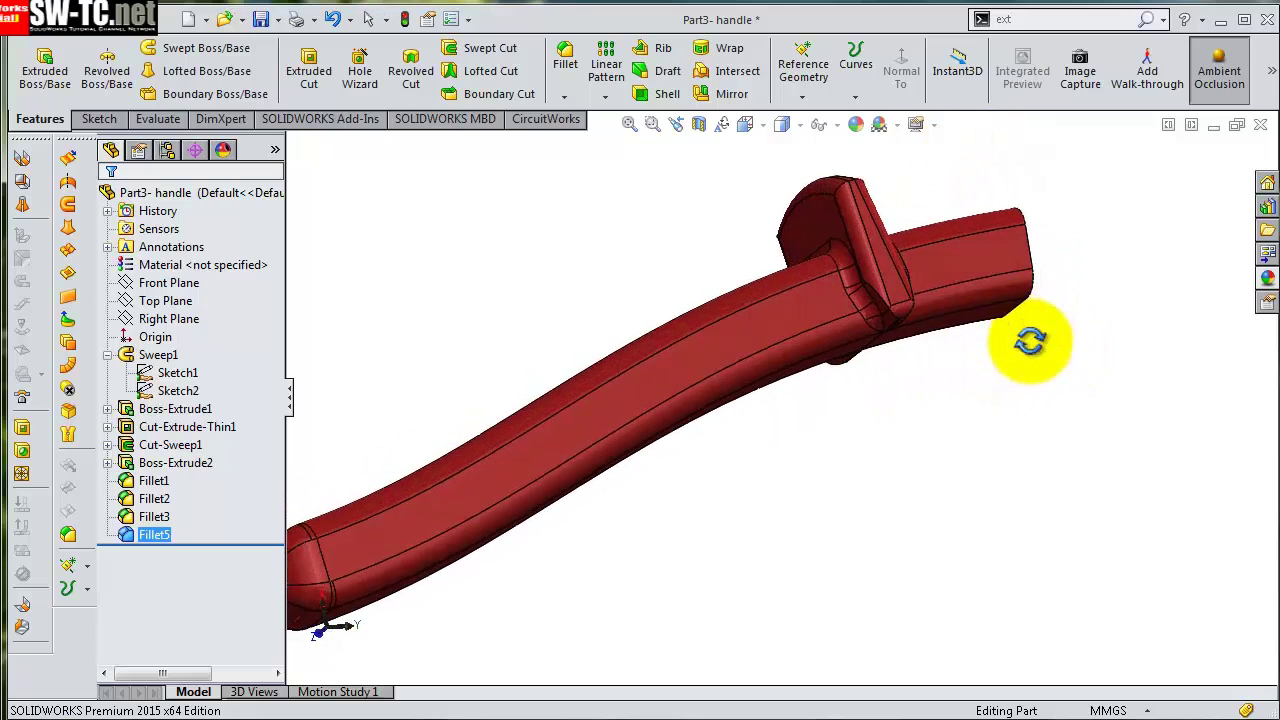
pyautogui.click(786, 173)
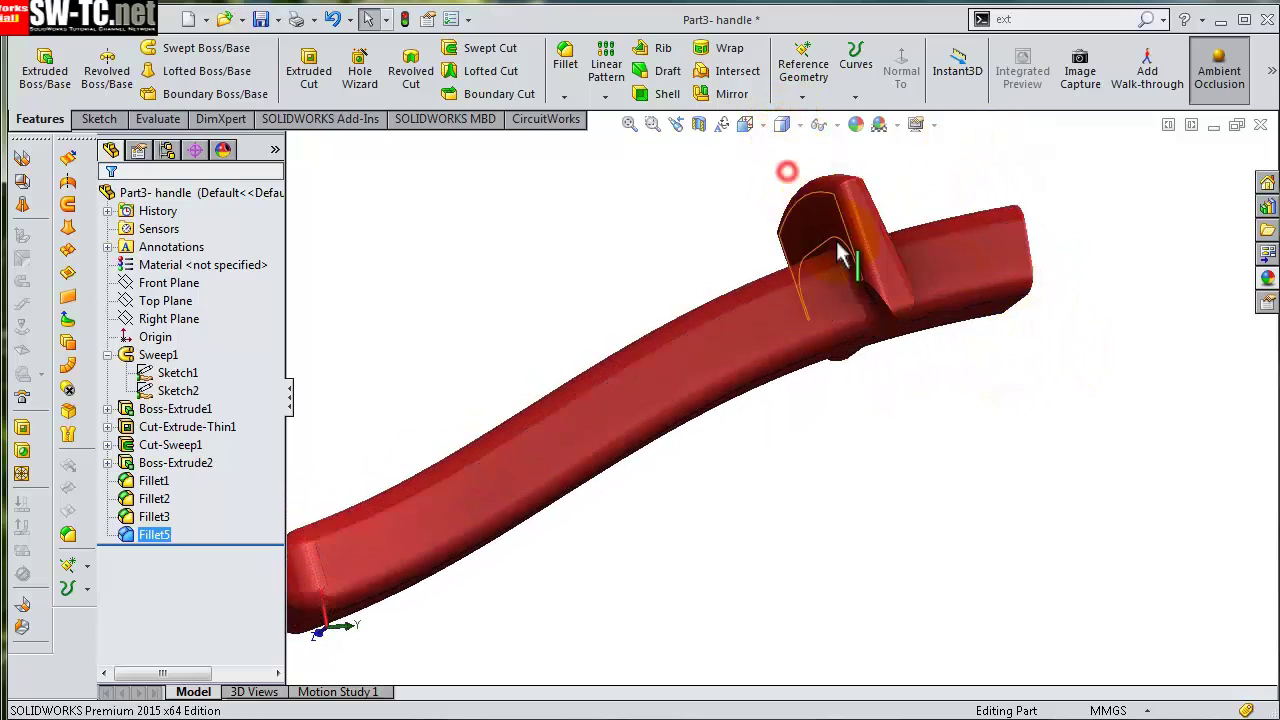
pyautogui.moveTo(1042, 280)
pyautogui.mouseDown(button='middle')
pyautogui.moveTo(960, 343)
pyautogui.moveTo(996, 450)
pyautogui.moveTo(1057, 466)
pyautogui.moveTo(1074, 449)
pyautogui.moveTo(1066, 383)
pyautogui.moveTo(837, 223)
pyautogui.moveTo(717, 63)
pyautogui.moveTo(720, 2)
pyautogui.moveTo(794, 109)
pyautogui.moveTo(766, 120)
pyautogui.moveTo(804, 144)
pyautogui.mouseUp(button='middle')
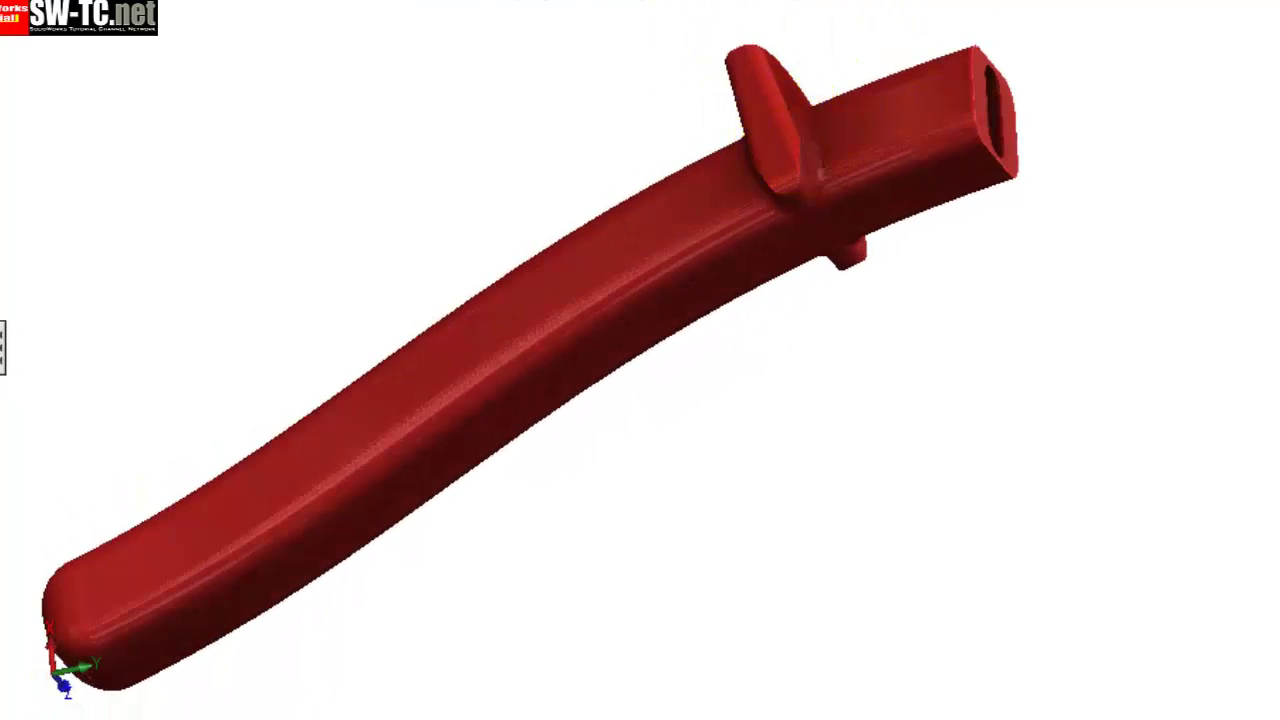
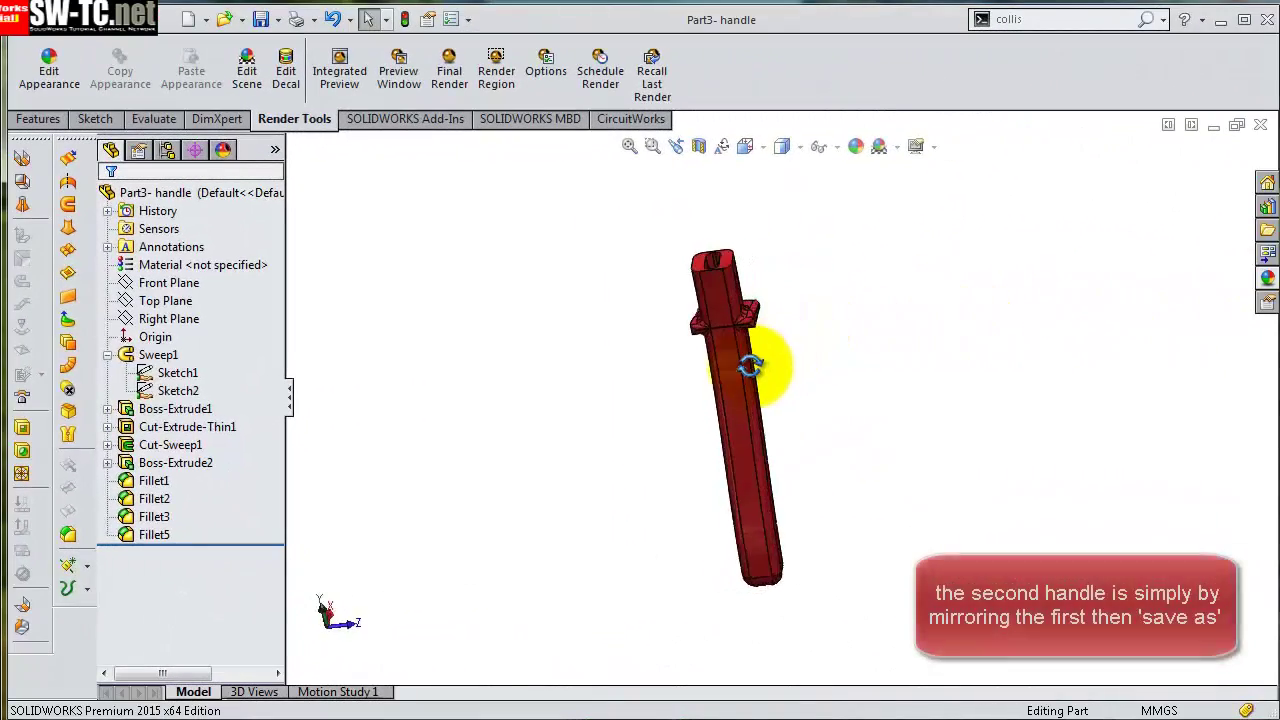
# - Create a mirrored copy of the handle with Insert > Mirror Part and inspect it
pyautogui.moveTo(750, 367); pyautogui.dragTo(894, 363, button='middle')
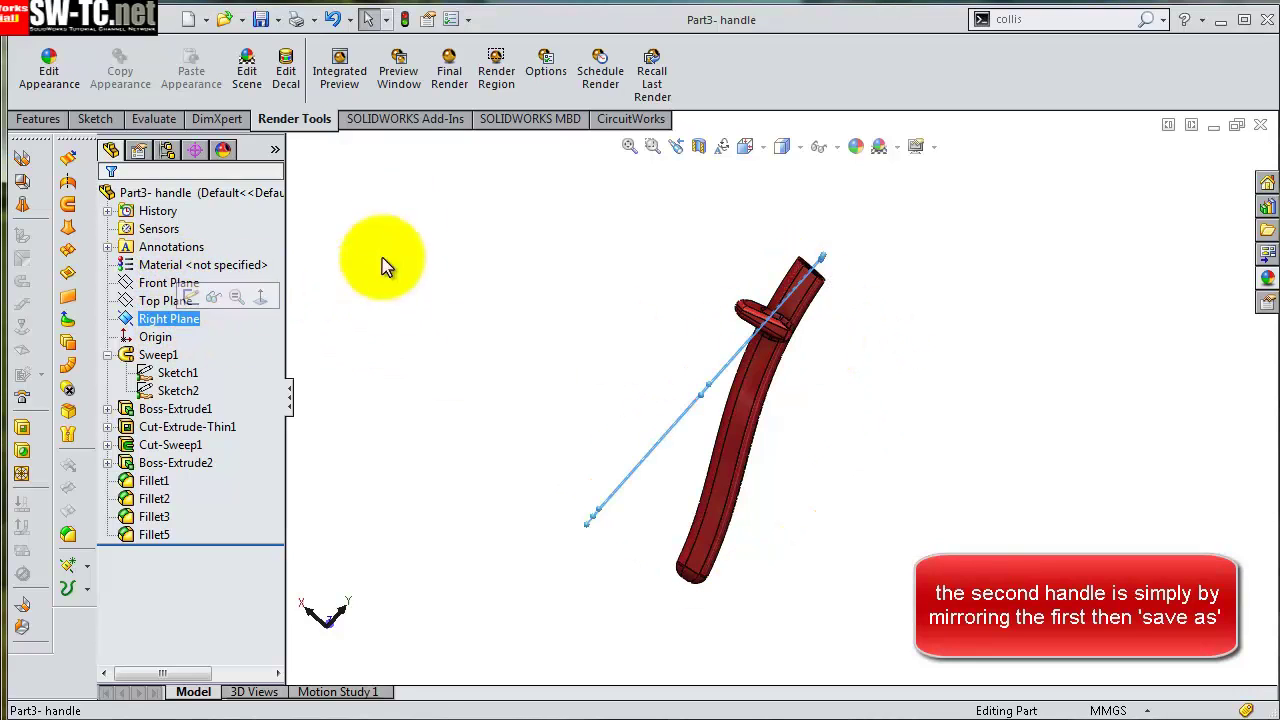
pyautogui.click(320, 20)
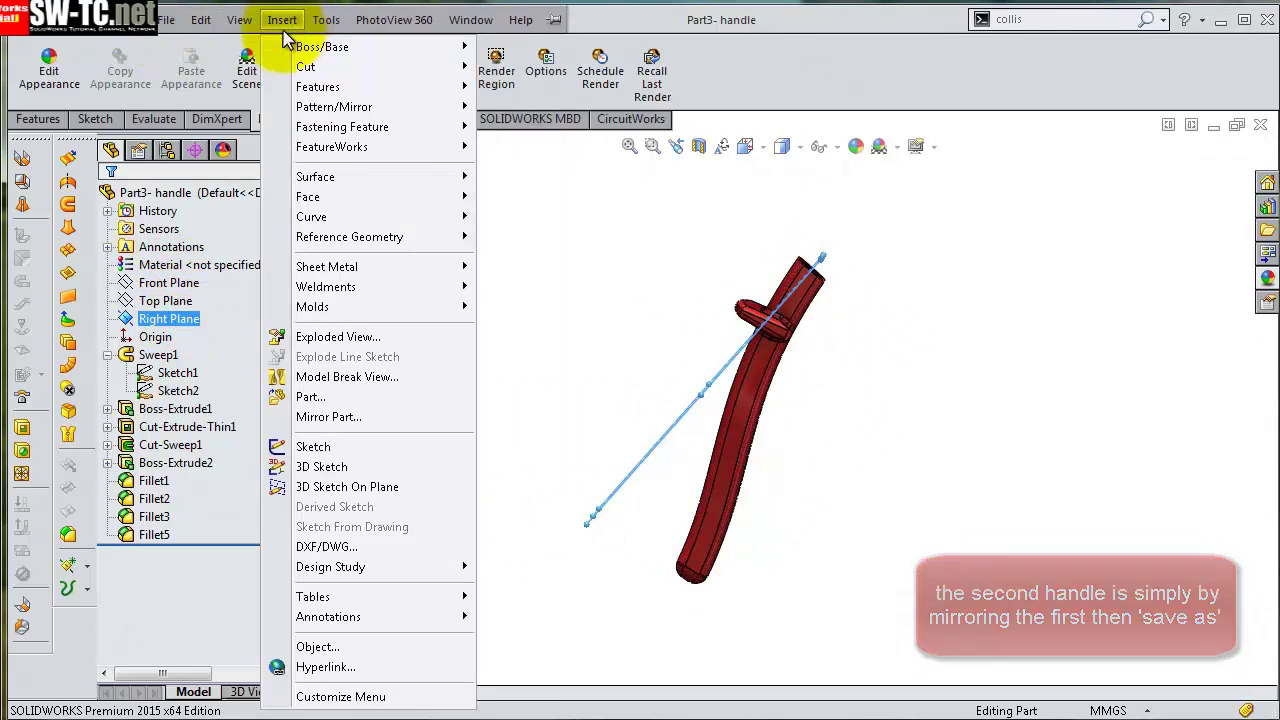
pyautogui.click(357, 418)
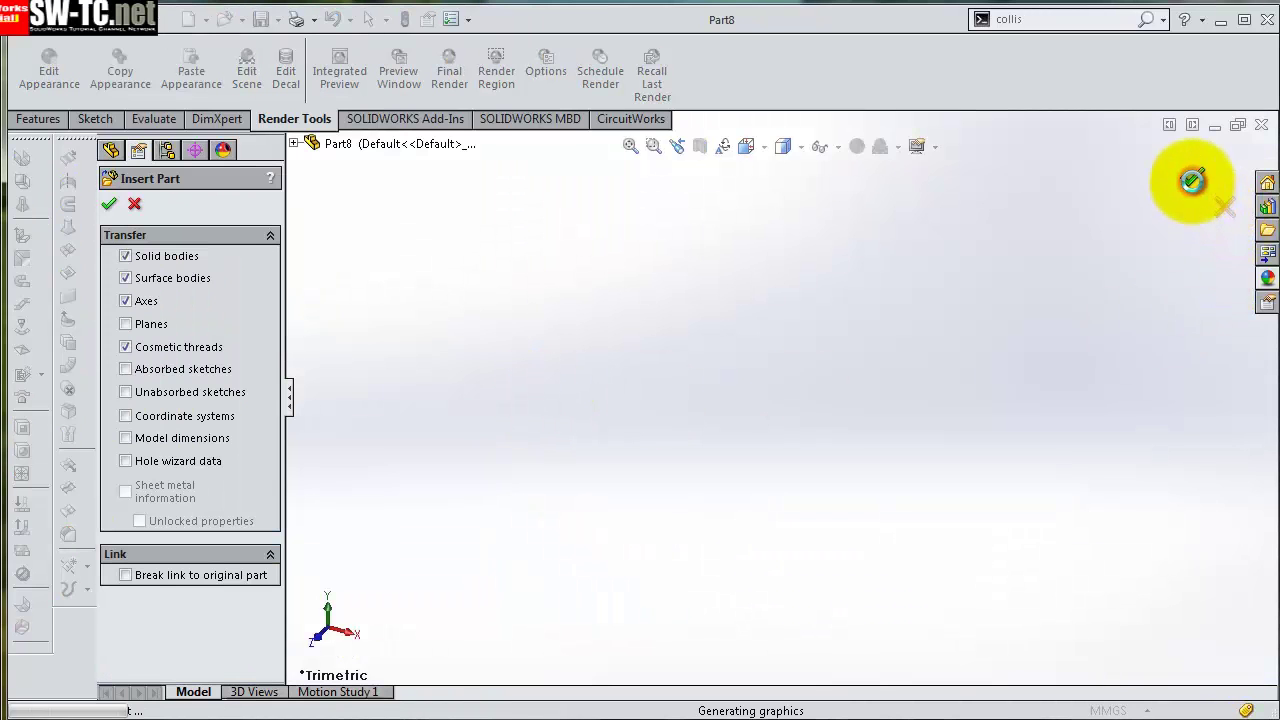
pyautogui.click(1192, 180)
pyautogui.moveTo(829, 306)
pyautogui.mouseDown(button='middle')
pyautogui.moveTo(929, 206)
pyautogui.moveTo(574, 250)
pyautogui.moveTo(580, 282)
pyautogui.mouseUp(button='middle')
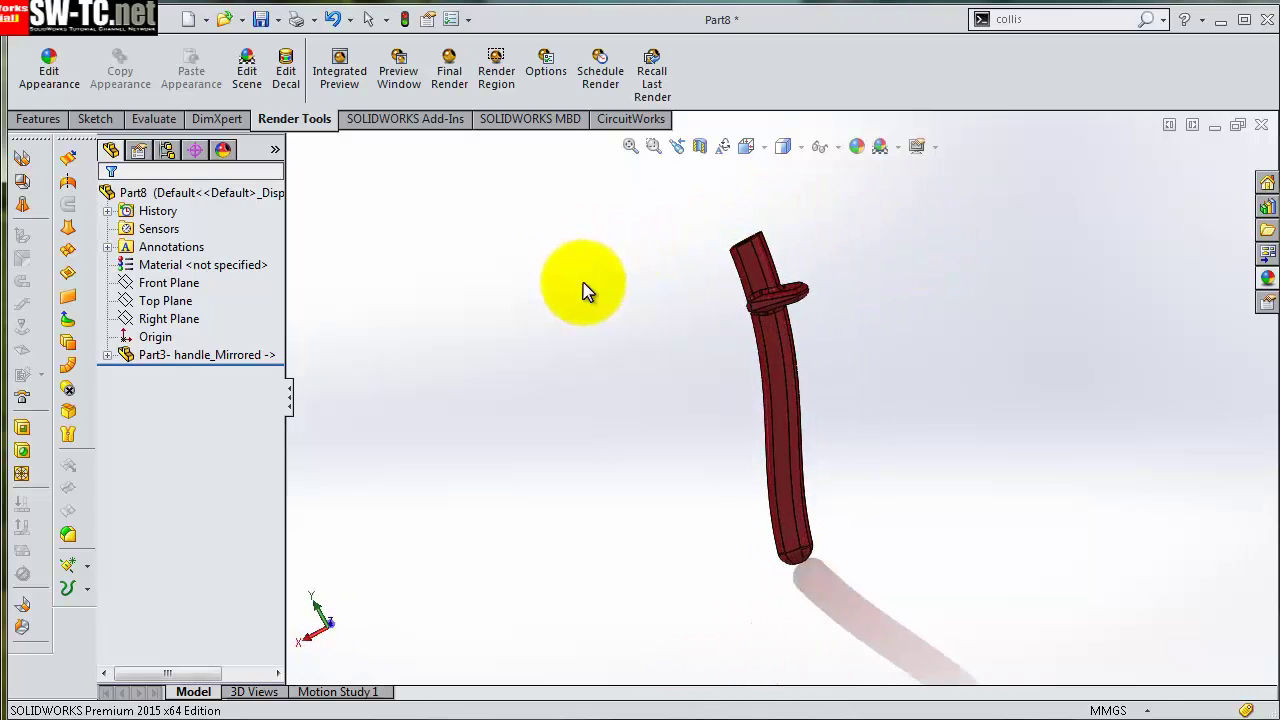
pyautogui.moveTo(730, 295); pyautogui.dragTo(767, 297, button='middle')
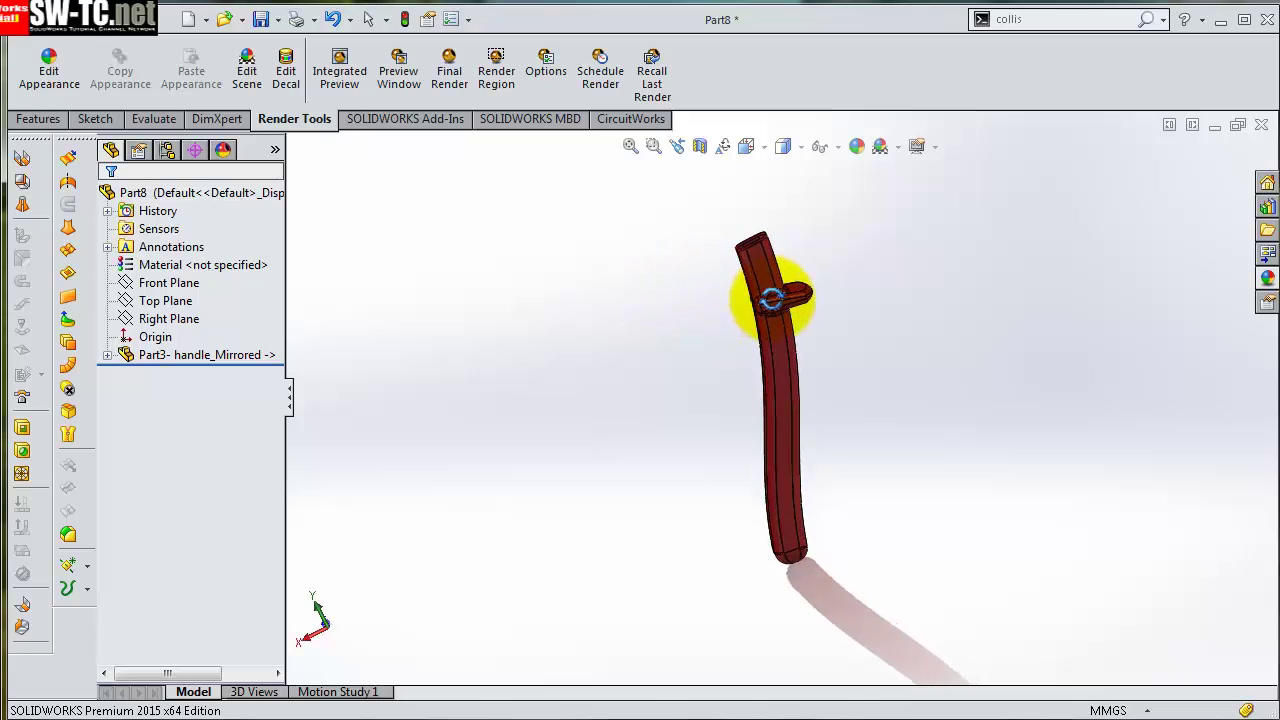
# - Save the mirrored part as Part3- handle2
pyautogui.click(281, 22)
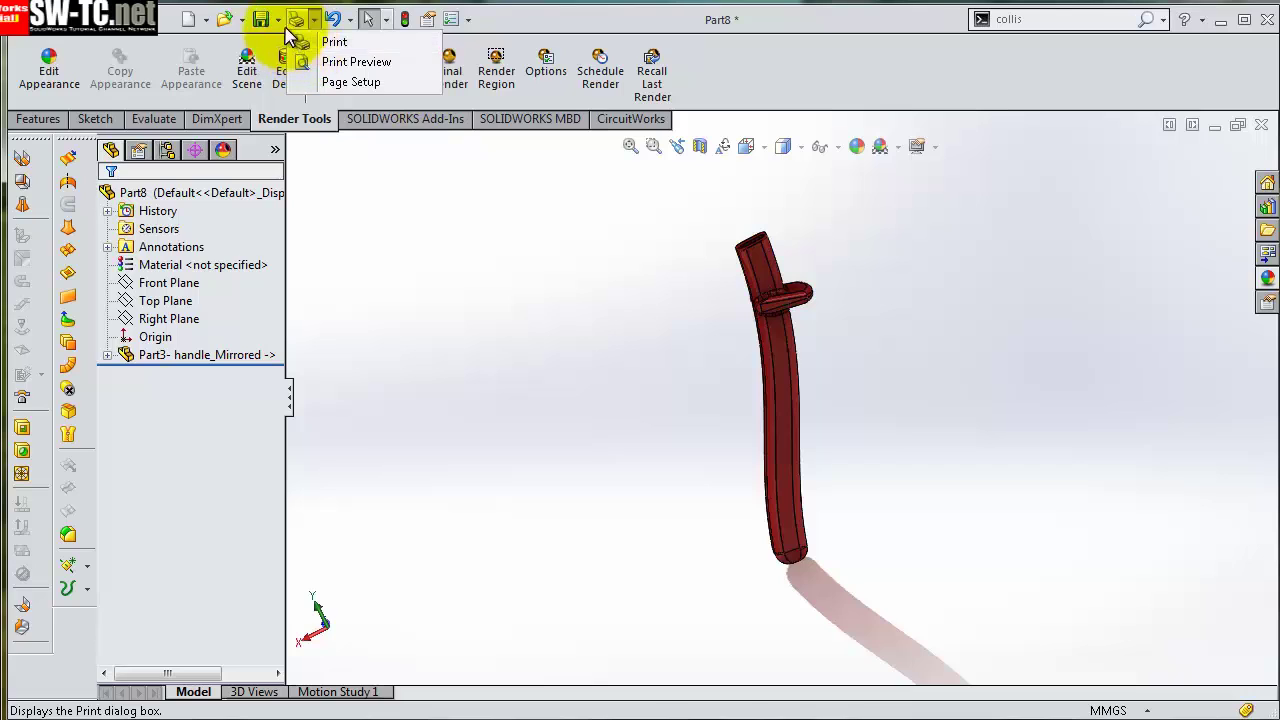
pyautogui.moveTo(278, 20)
pyautogui.click(300, 62)
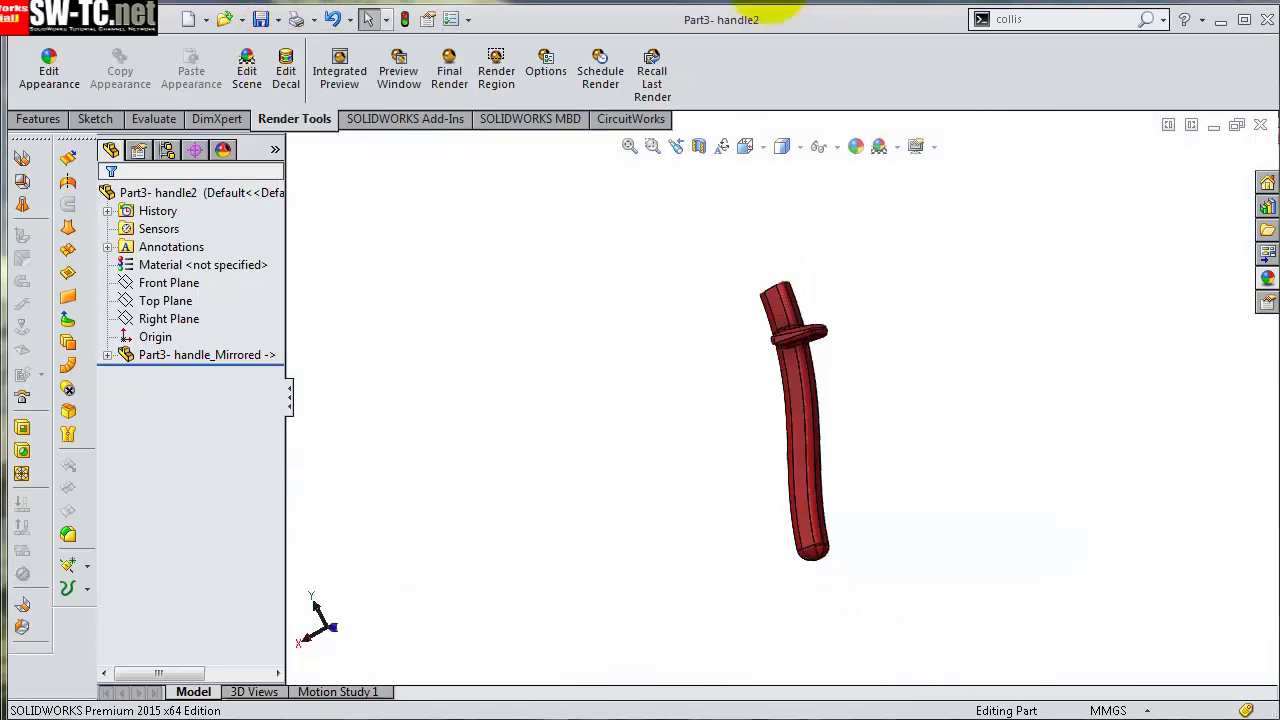
pyautogui.click(205, 20)
# - Start a new assembly and place Part1 in it
pyautogui.click(190, 20)
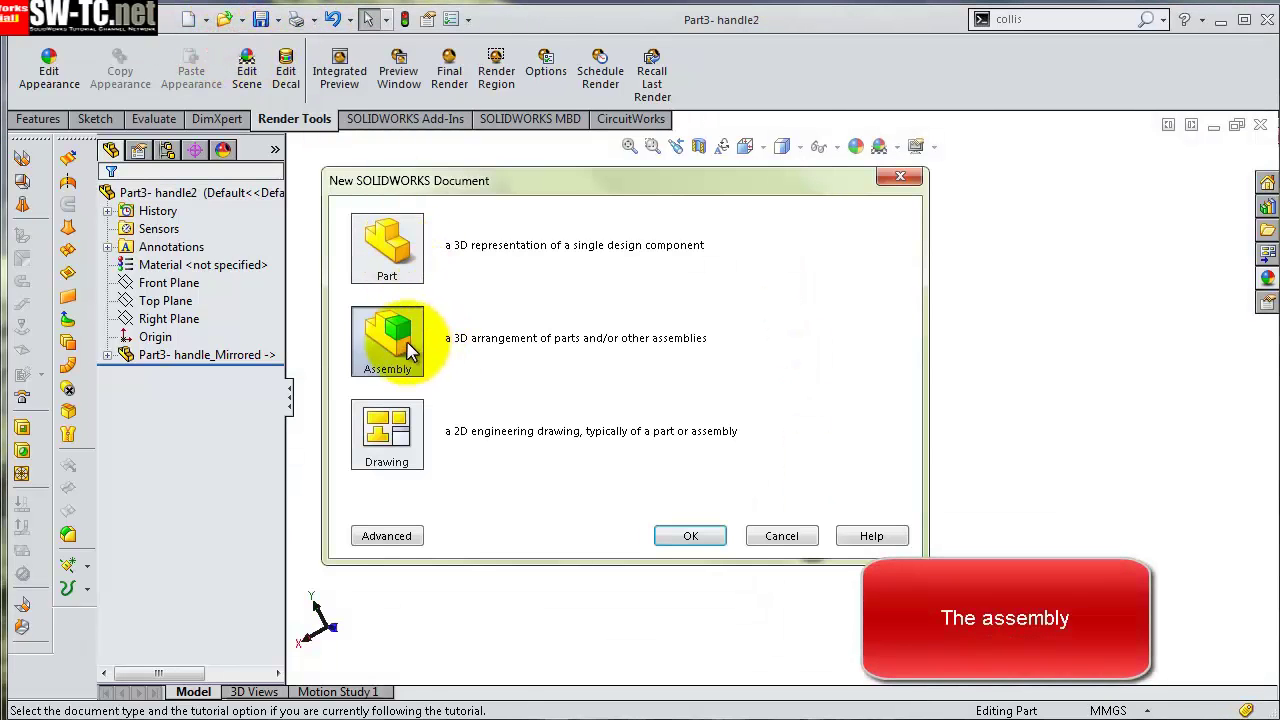
pyautogui.click(705, 535)
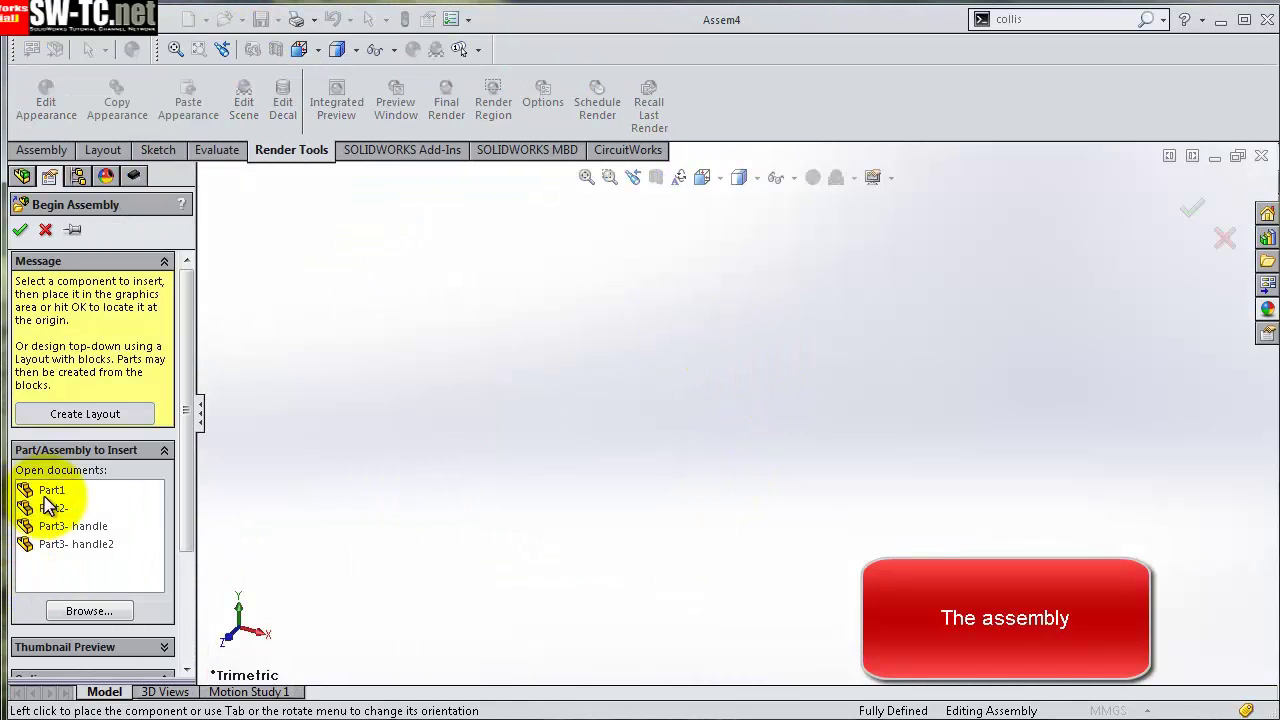
pyautogui.click(47, 491)
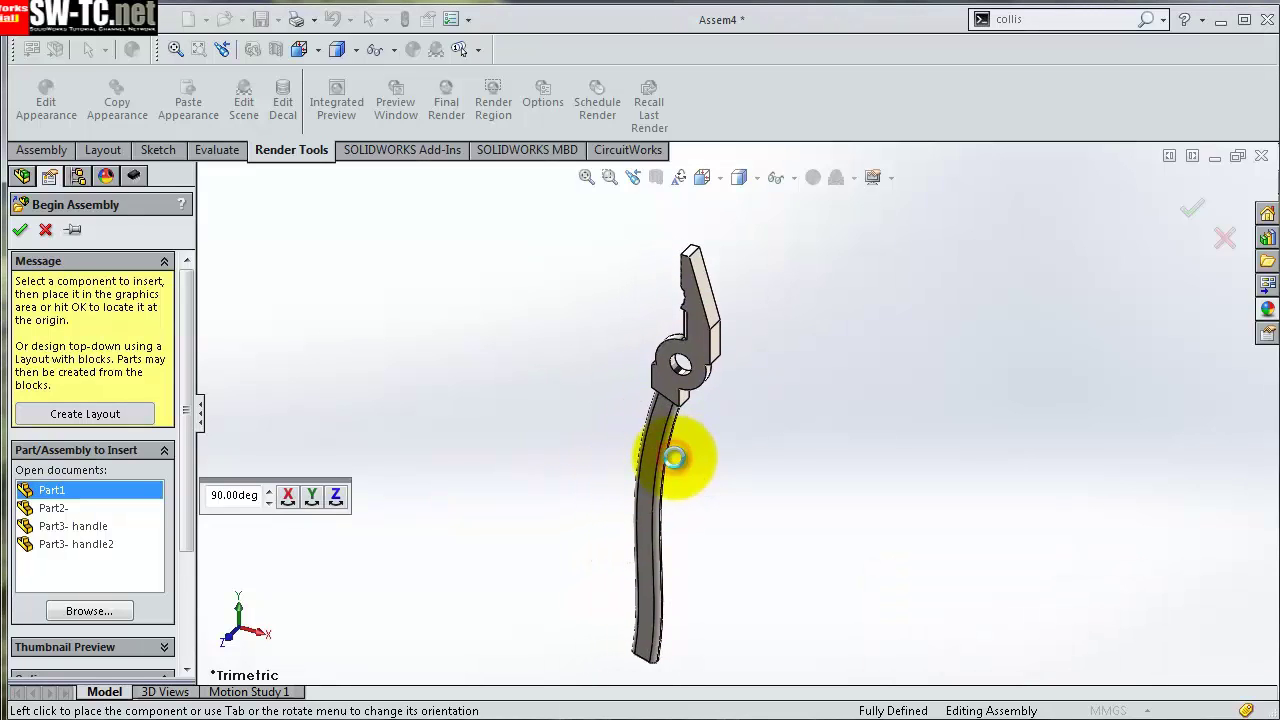
pyautogui.click(674, 457)
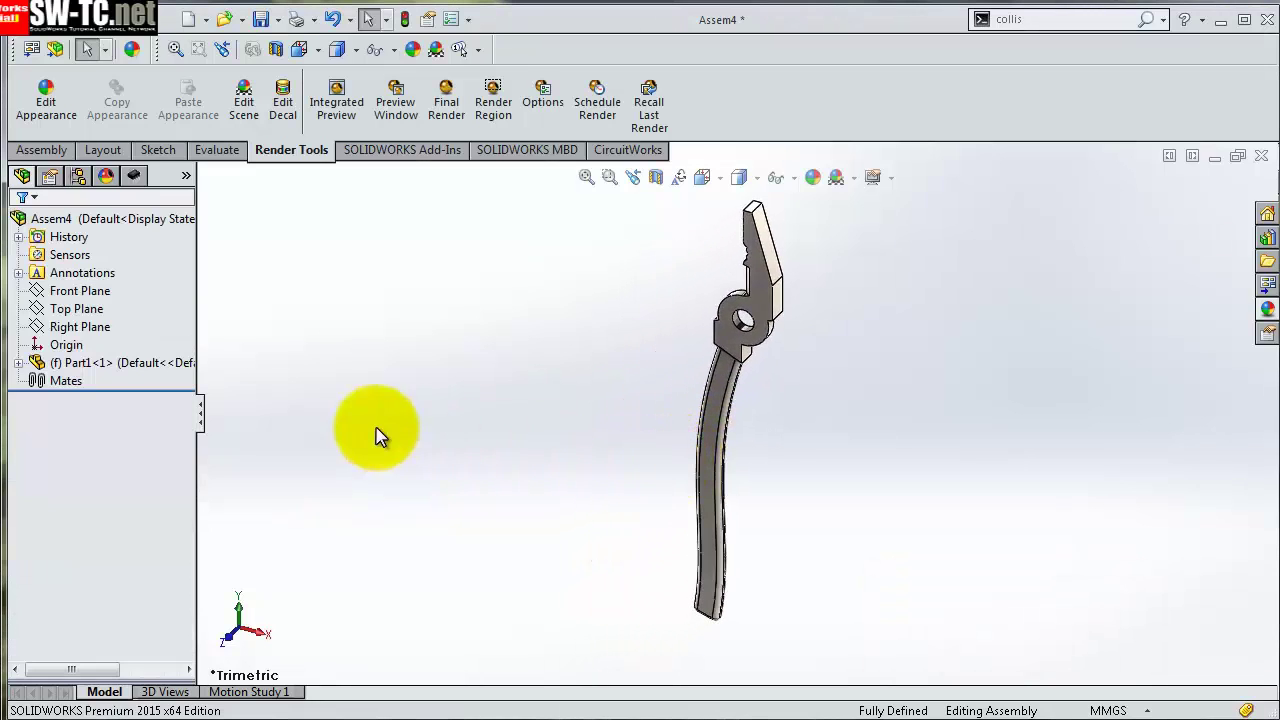
# - Insert Part2 and place it beside Part1
pyautogui.click(42, 150)
pyautogui.click(115, 128)
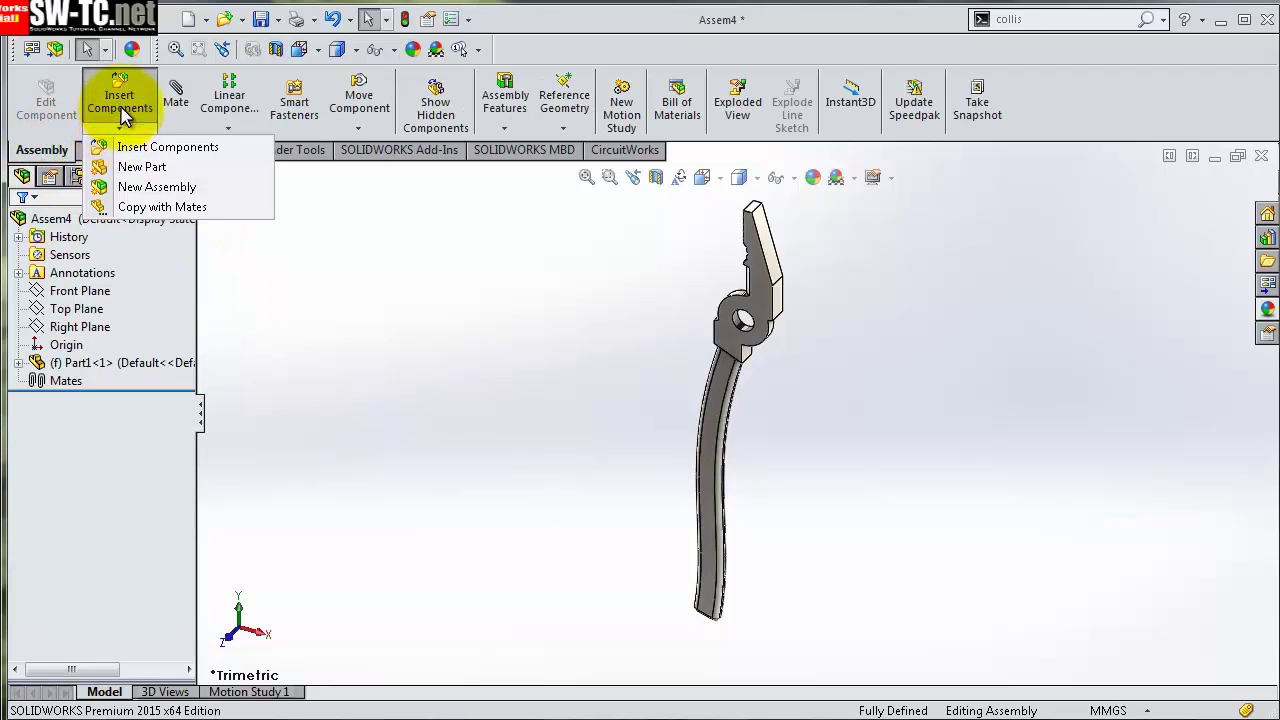
pyautogui.click(146, 147)
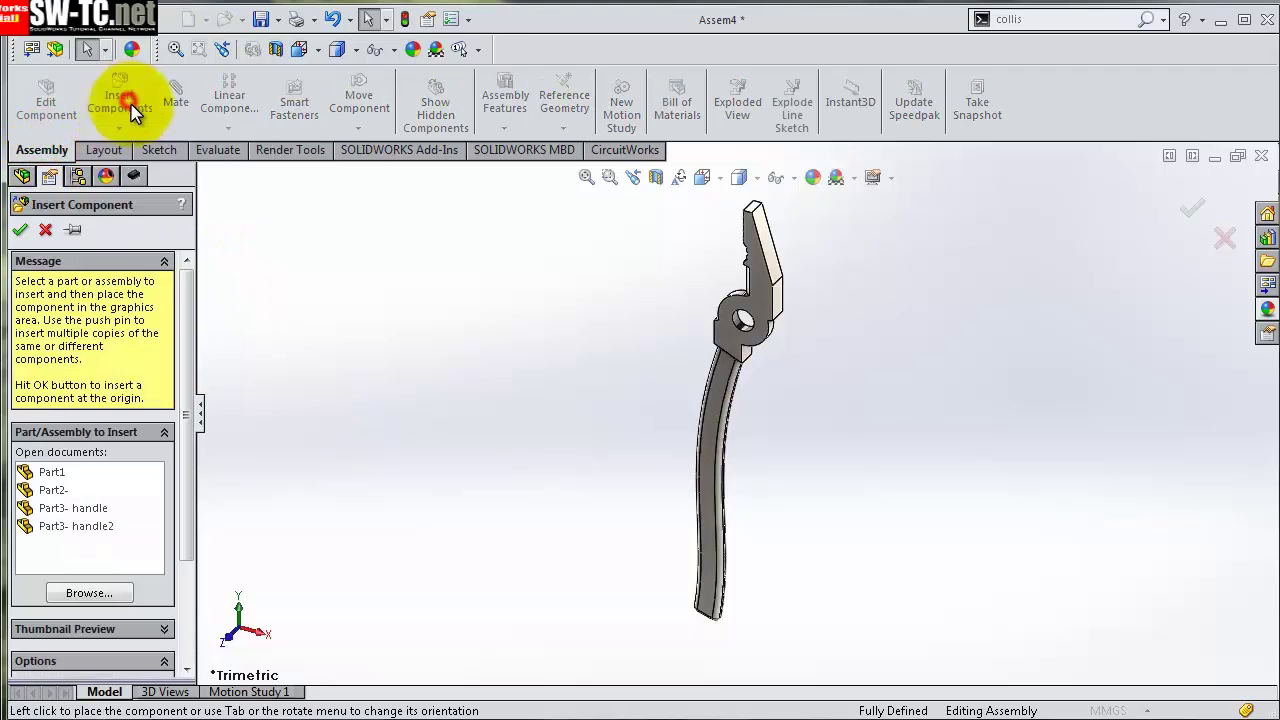
pyautogui.click(62, 492)
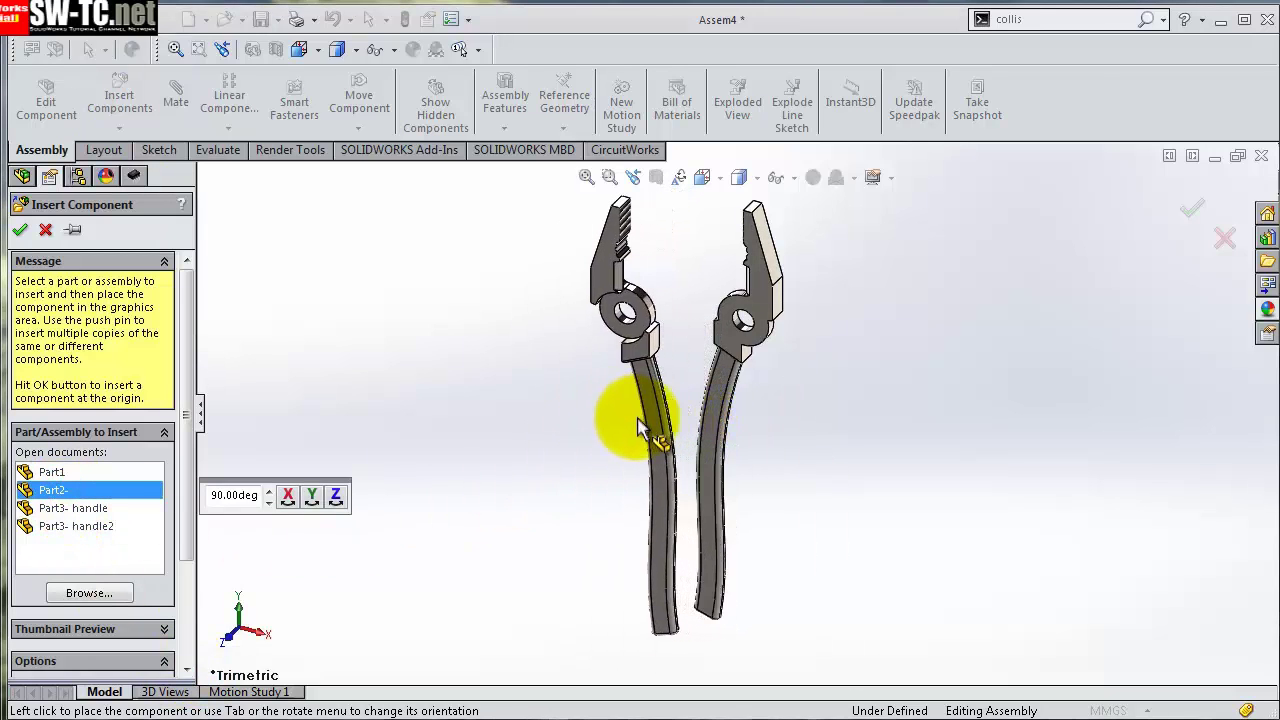
pyautogui.click(636, 425)
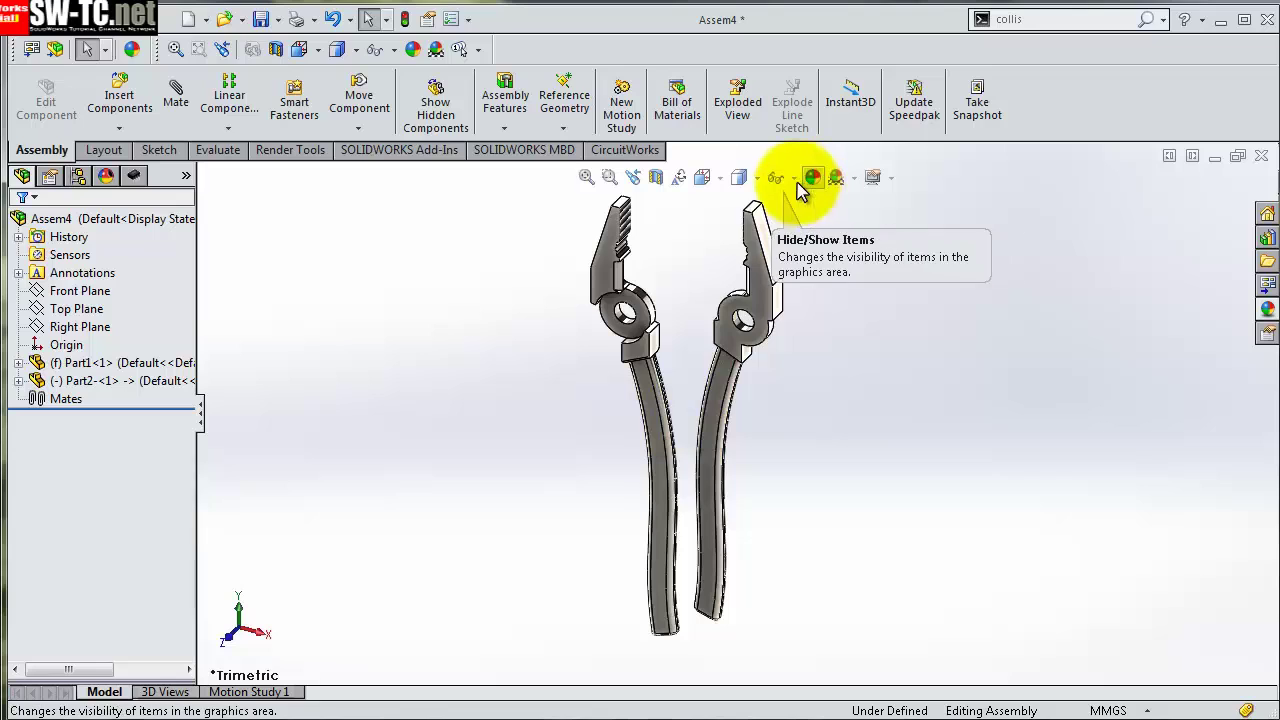
# - Float Part1 and mate its jaw tip vertex coincident with the origin
pyautogui.click(75, 366)
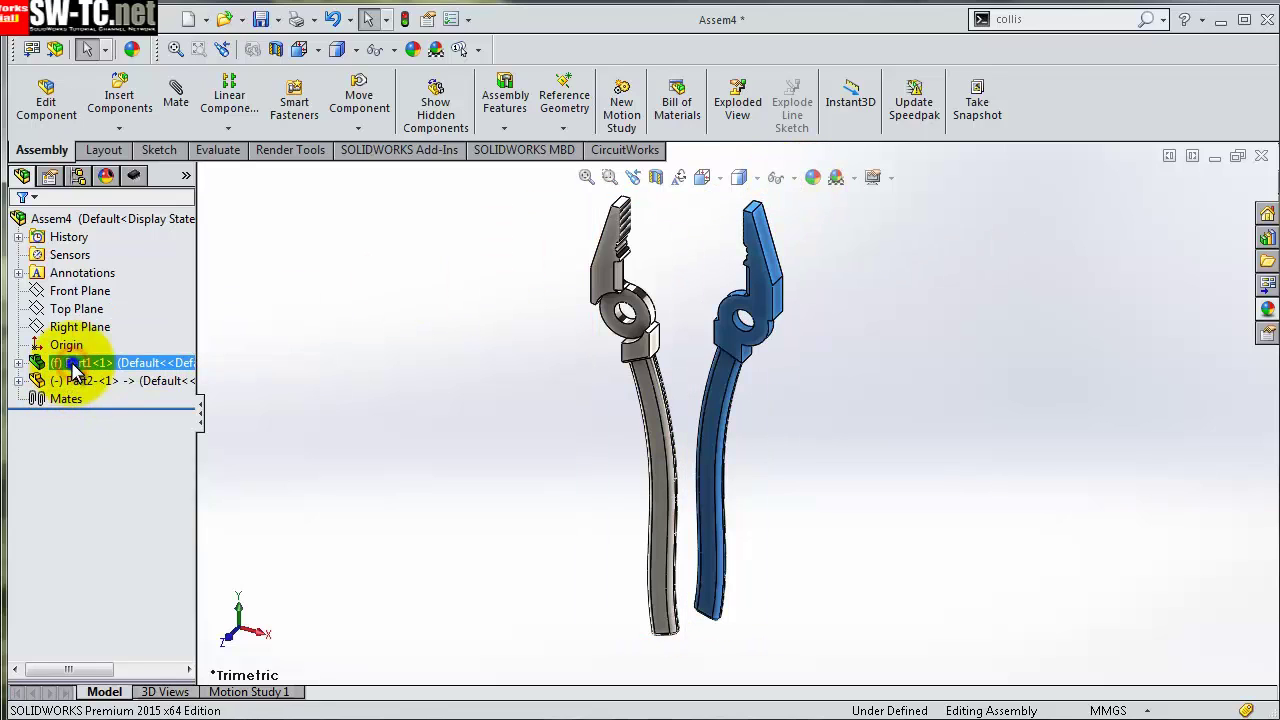
pyautogui.rightClick(75, 366)
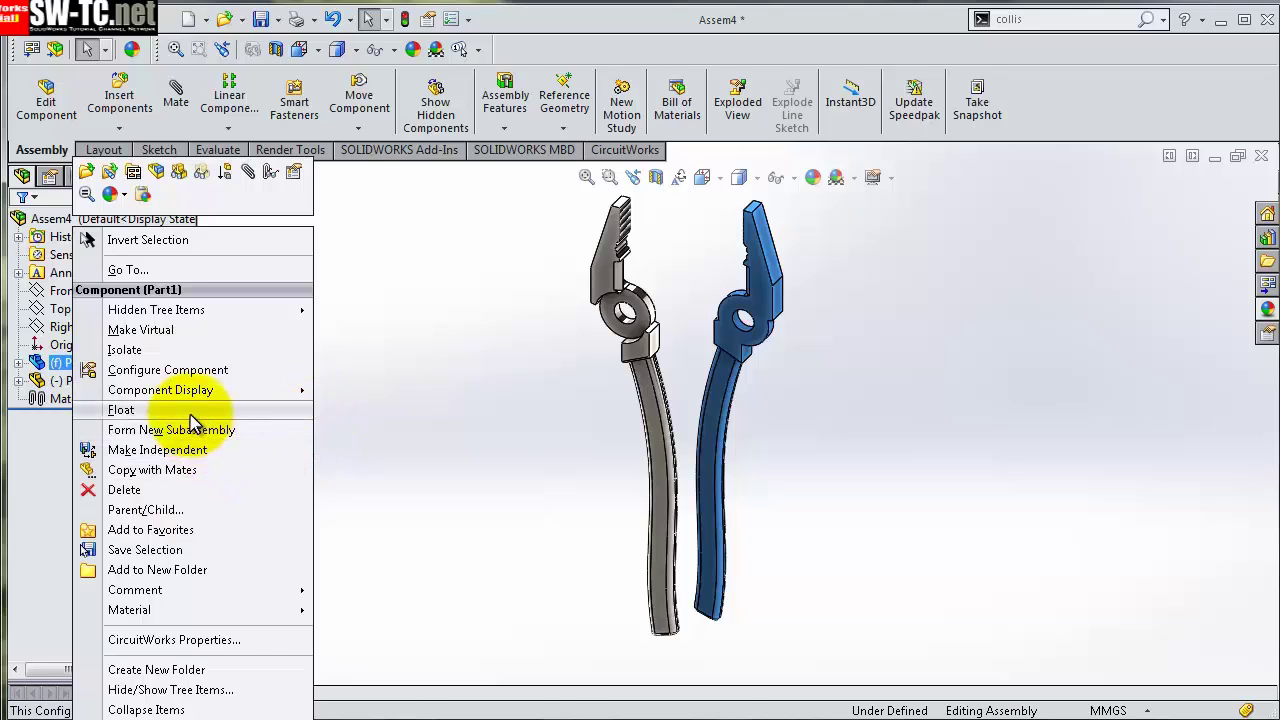
pyautogui.click(191, 412)
pyautogui.click(797, 178)
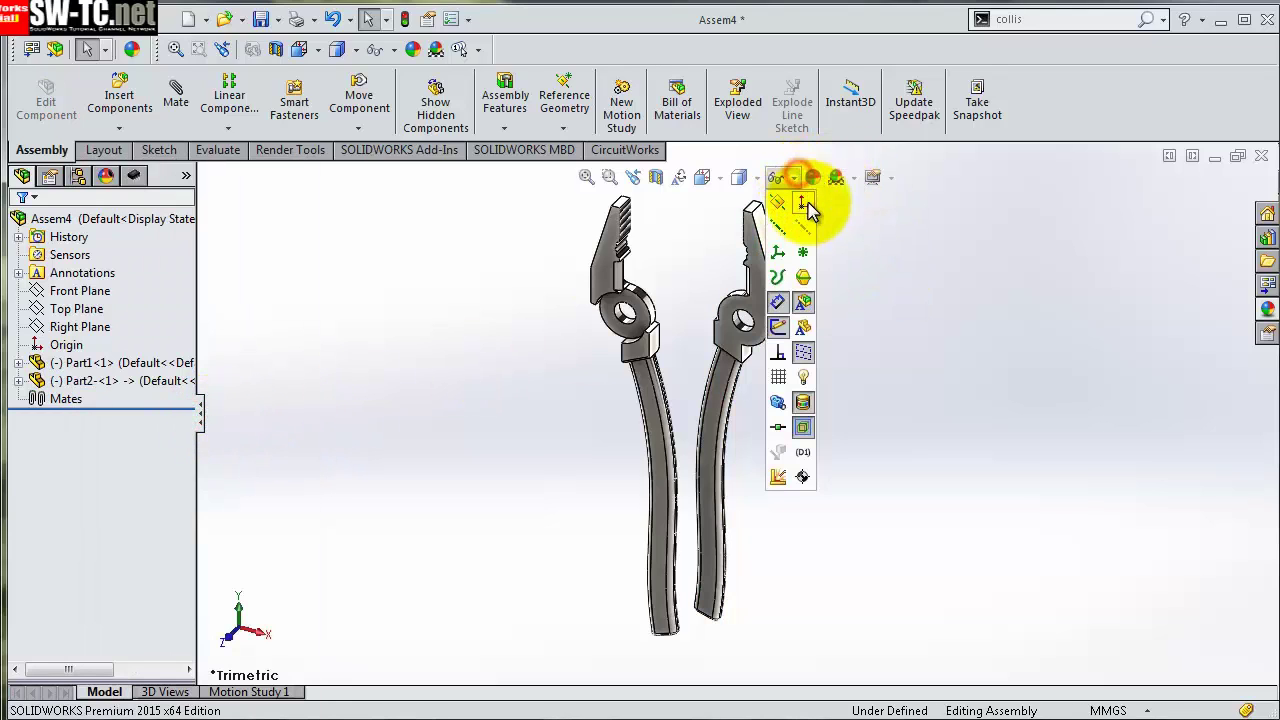
pyautogui.press('f')
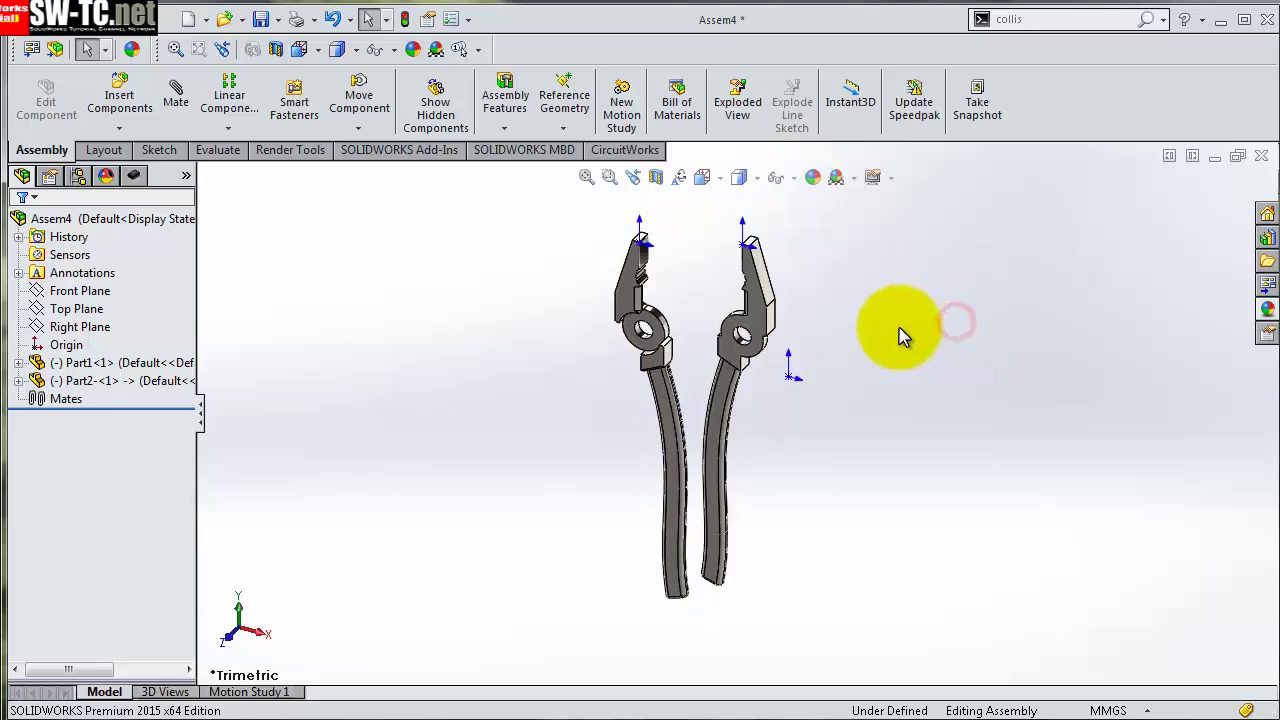
pyautogui.click(713, 232)
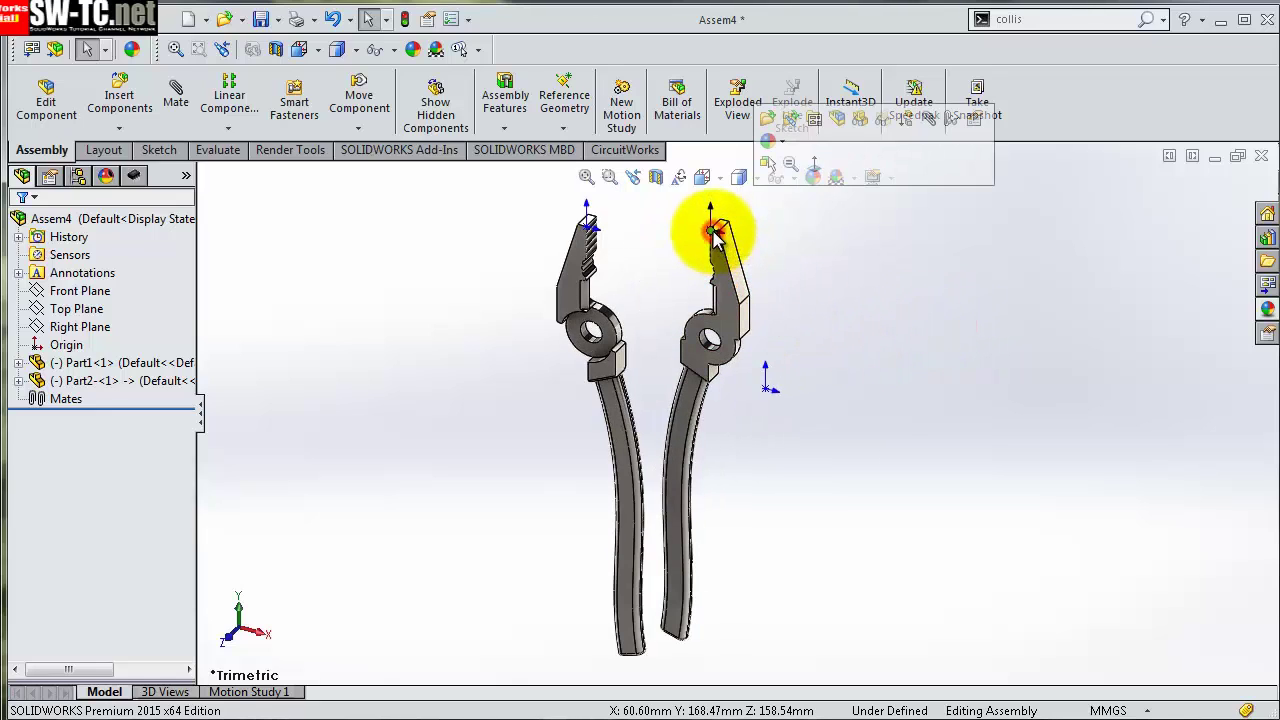
pyautogui.click(929, 120)
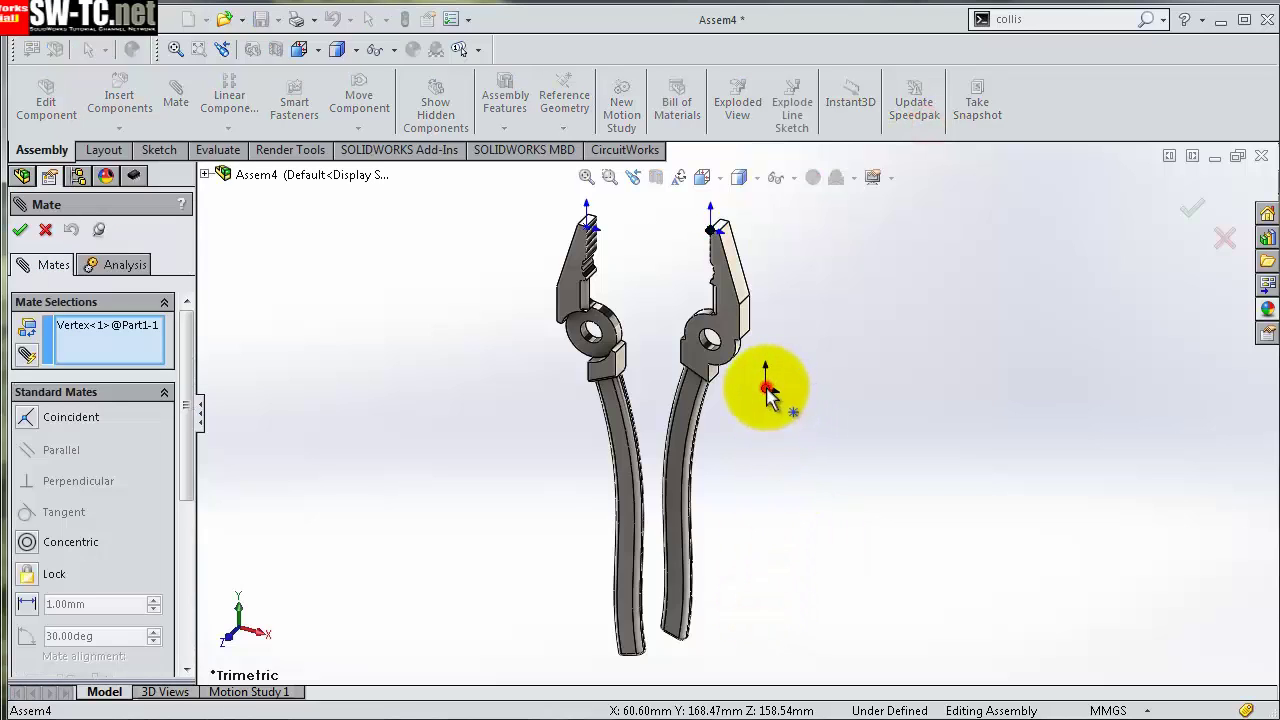
pyautogui.click(765, 388)
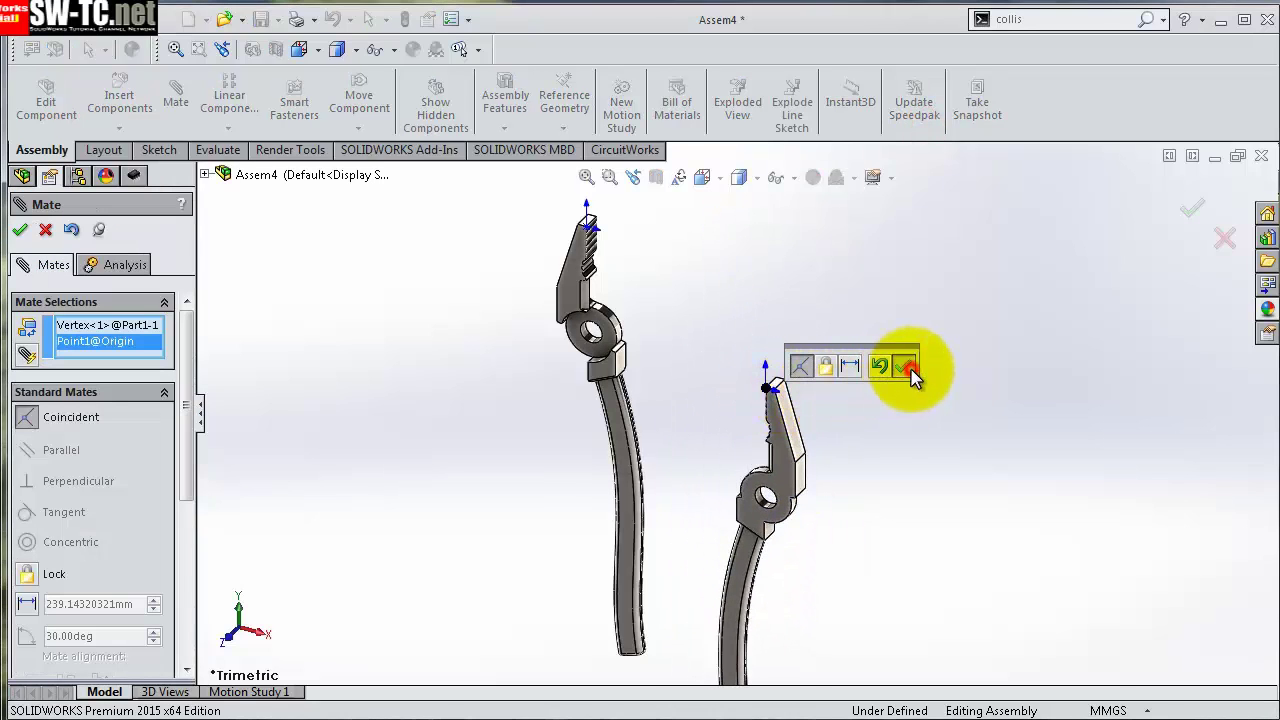
pyautogui.click(906, 368)
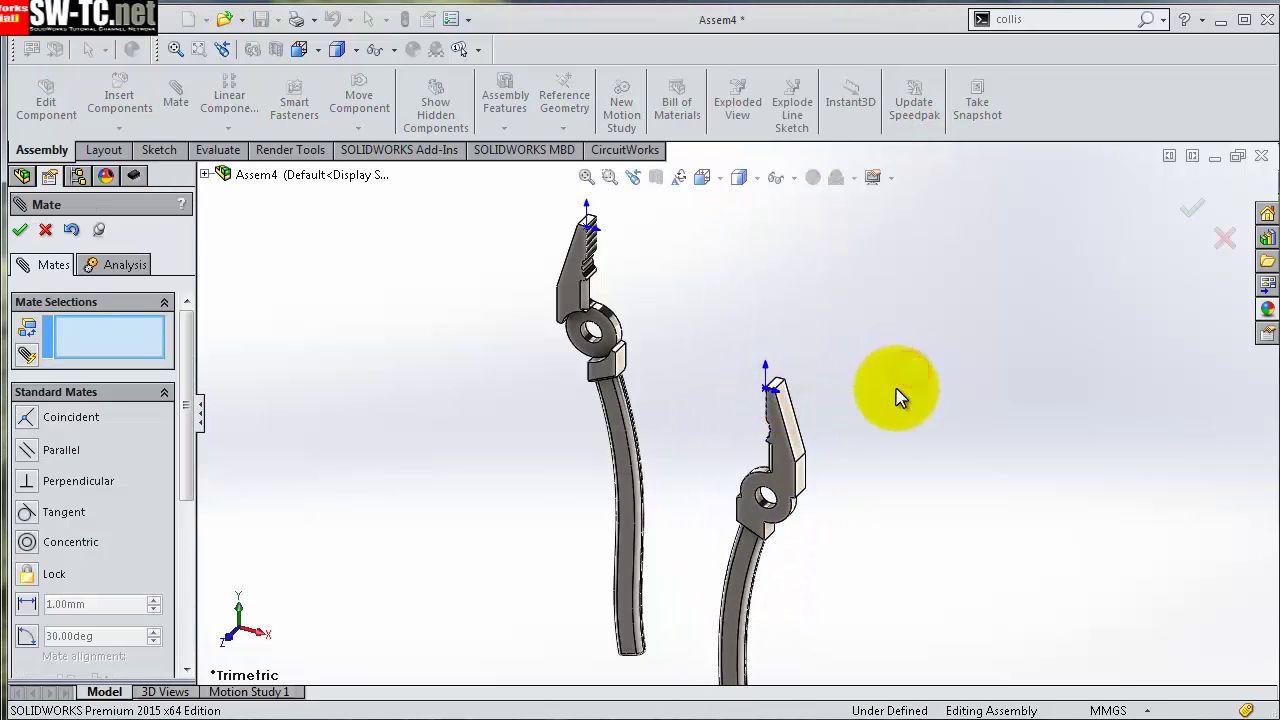
pyautogui.click(21, 231)
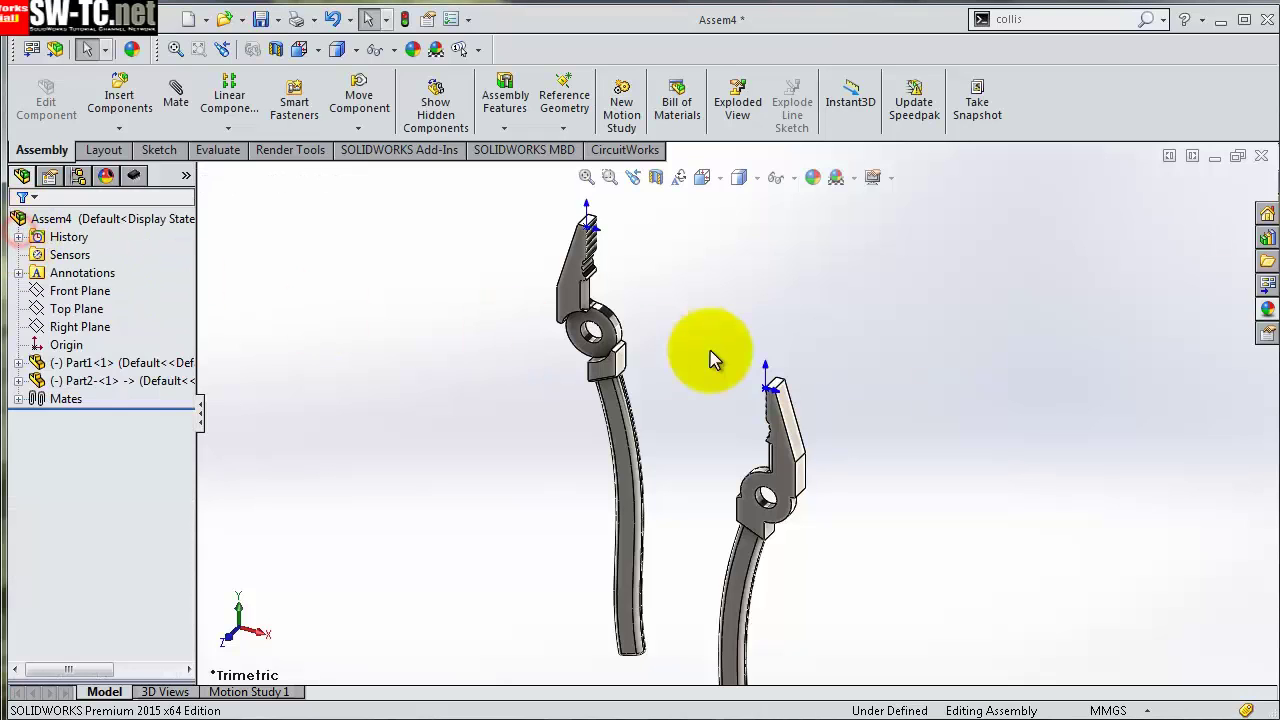
# - Hide the origins, fix Part1, and drag Part2's pivot eye over Part1's hole
pyautogui.click(786, 178)
pyautogui.click(790, 180)
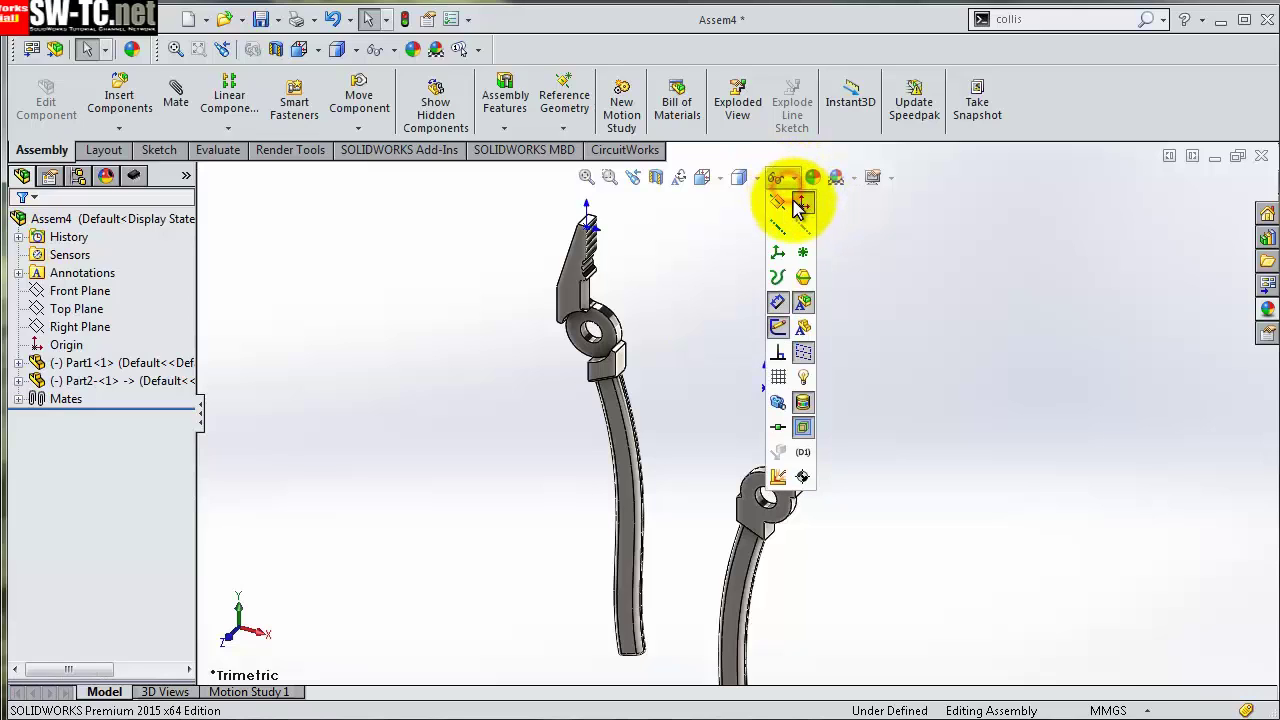
pyautogui.click(698, 272)
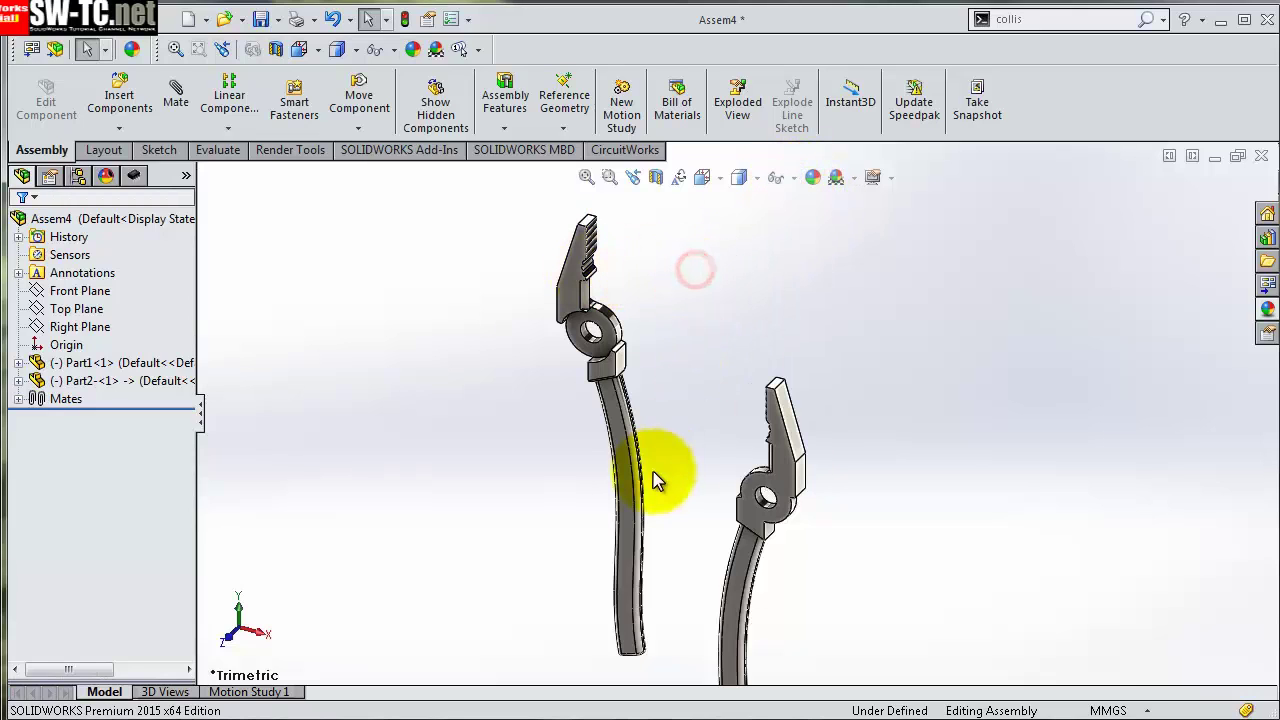
pyautogui.rightClick(145, 362)
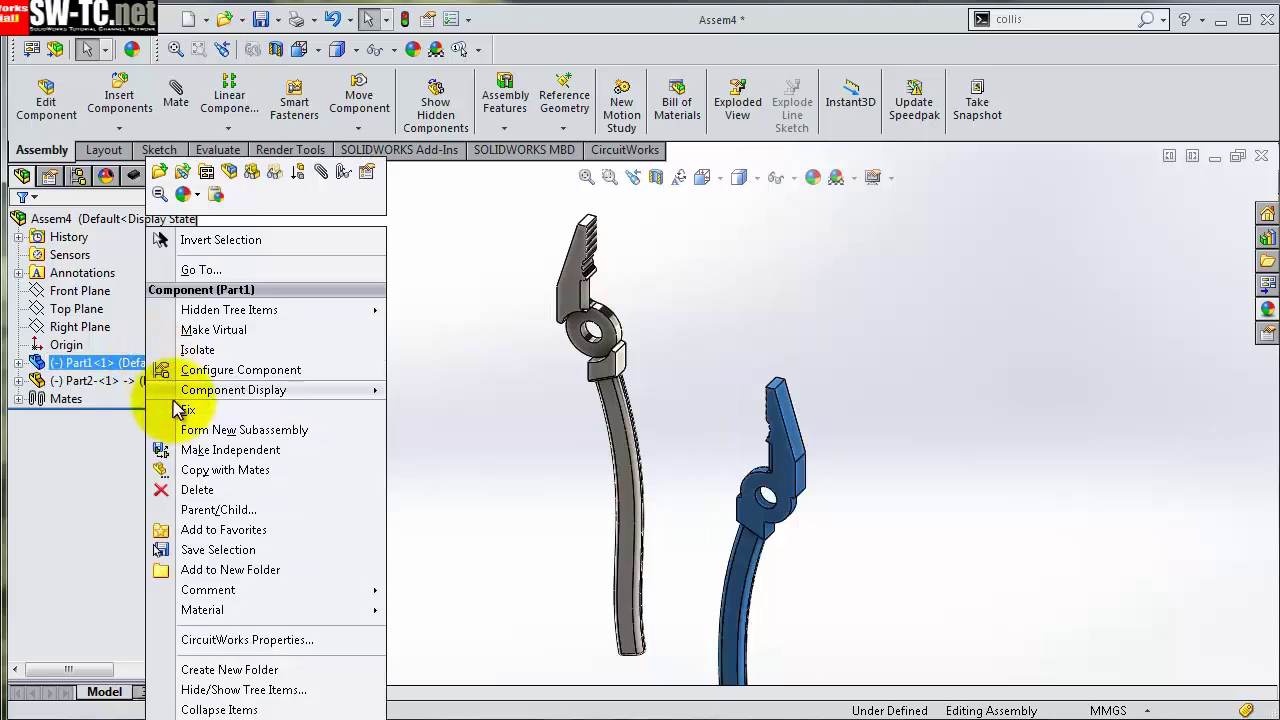
pyautogui.click(186, 412)
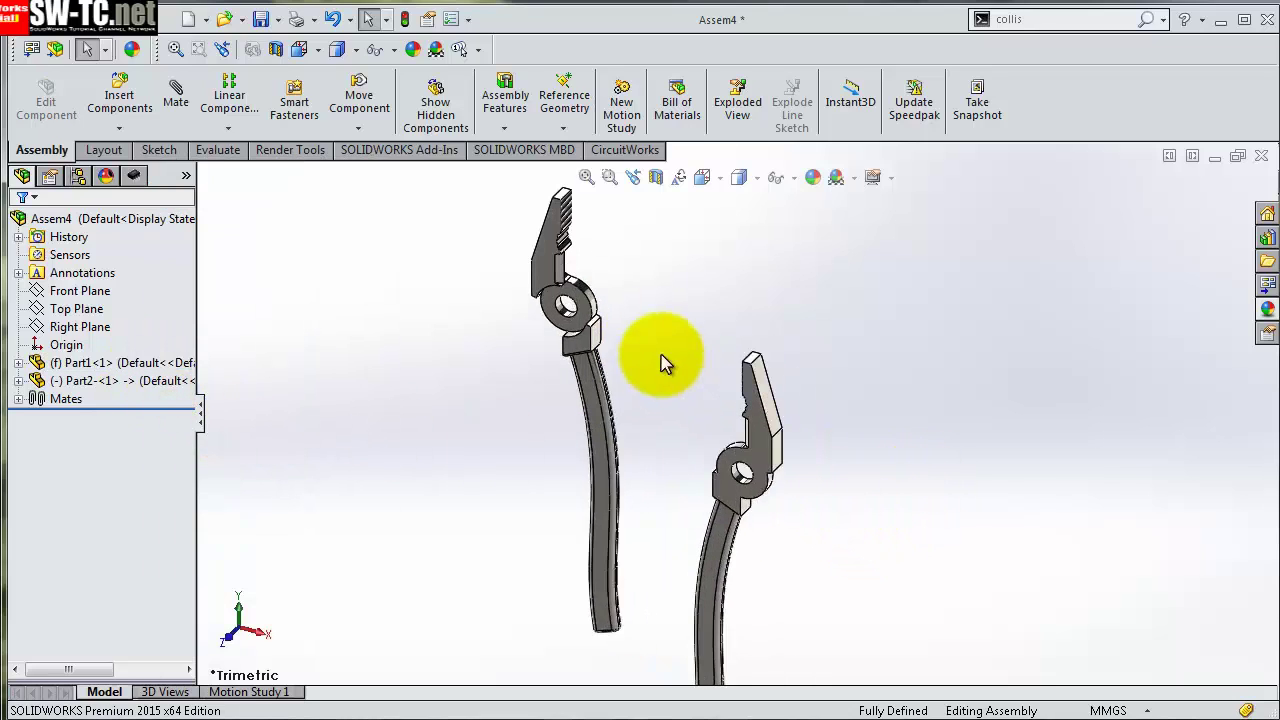
pyautogui.moveTo(575, 340); pyautogui.dragTo(650, 345)
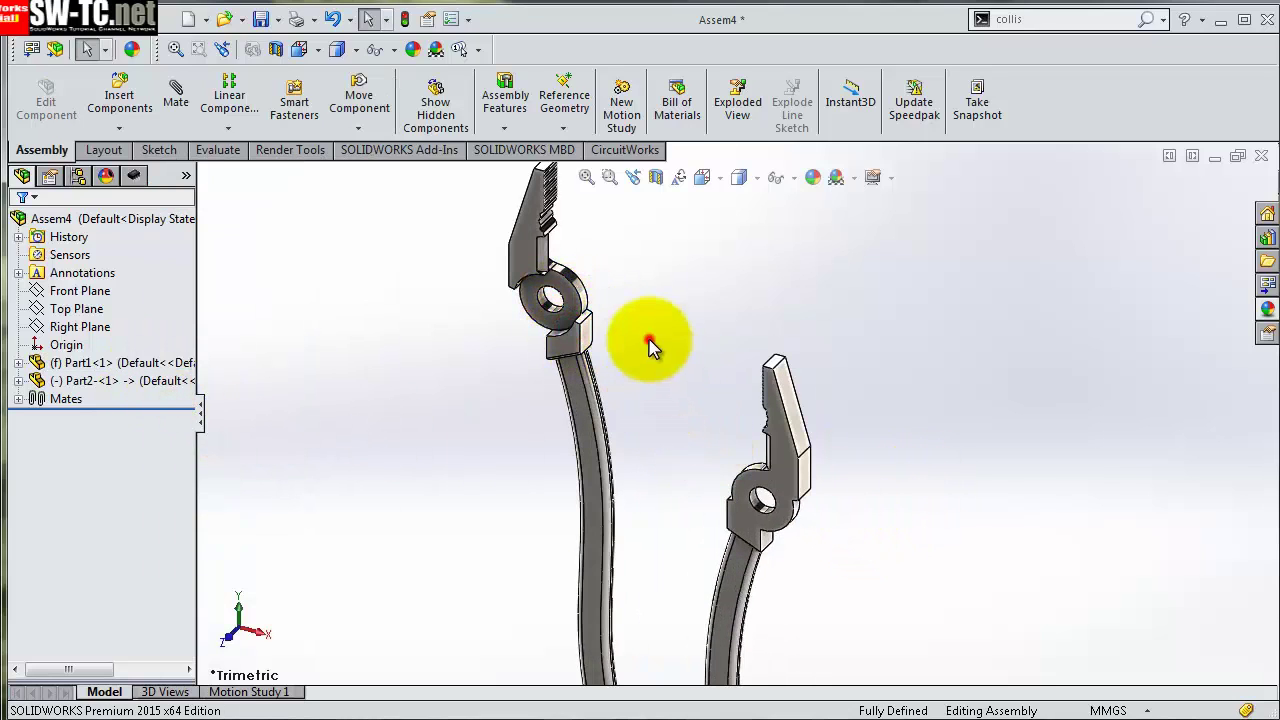
pyautogui.moveTo(575, 310); pyautogui.dragTo(675, 452)
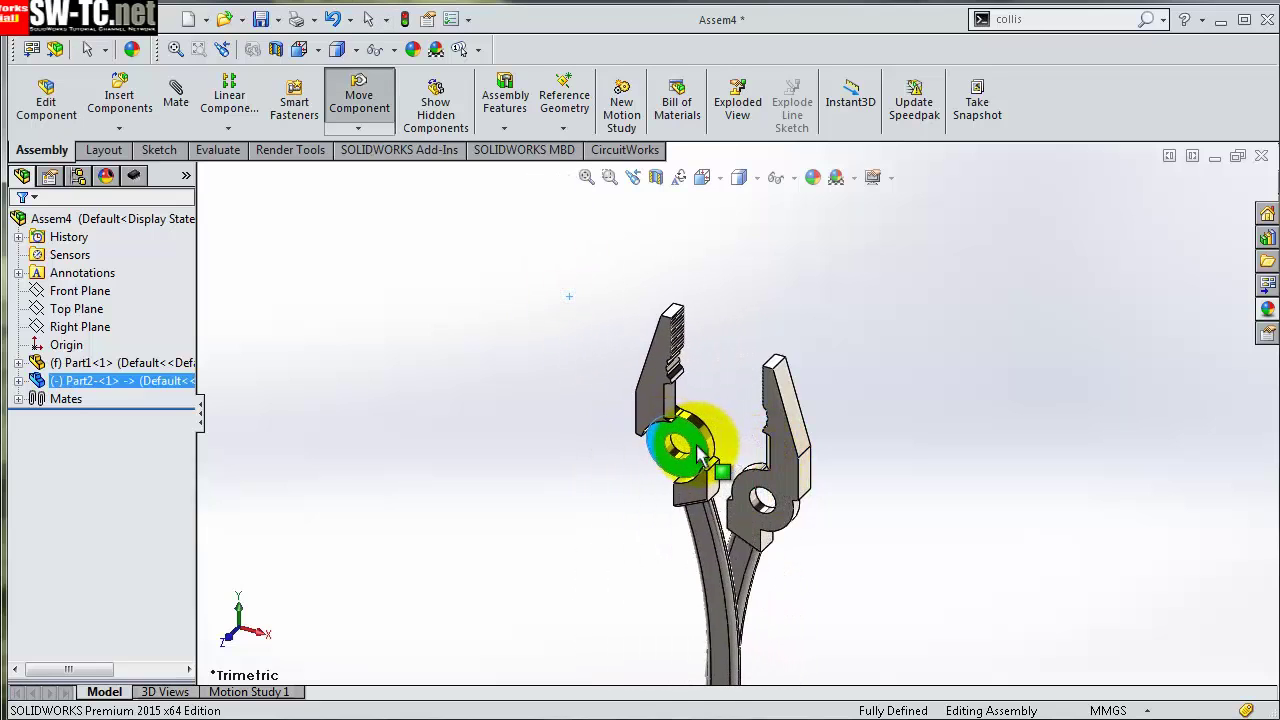
# - Add a Concentric mate between the two pivot hole faces
pyautogui.scroll(-3, 675, 452)
pyautogui.scroll(-3, 675, 452)
pyautogui.click(750, 415)
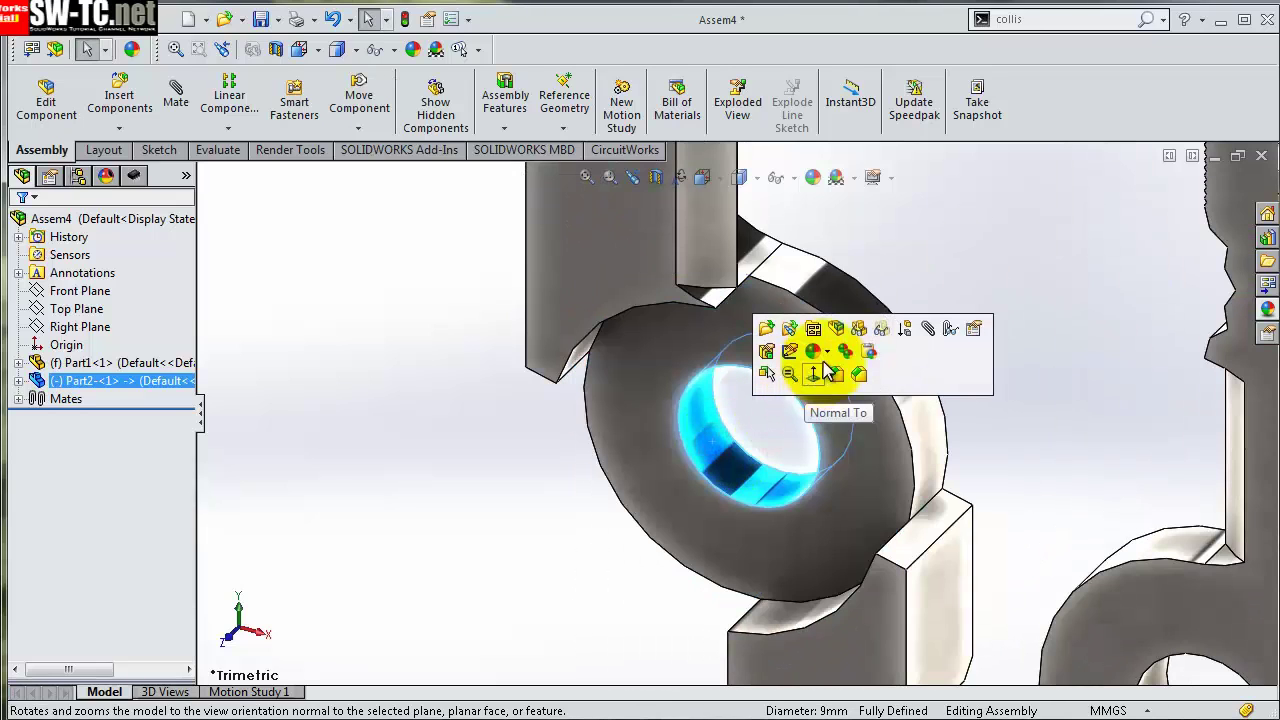
pyautogui.click(926, 334)
pyautogui.scroll(3, 1075, 605)
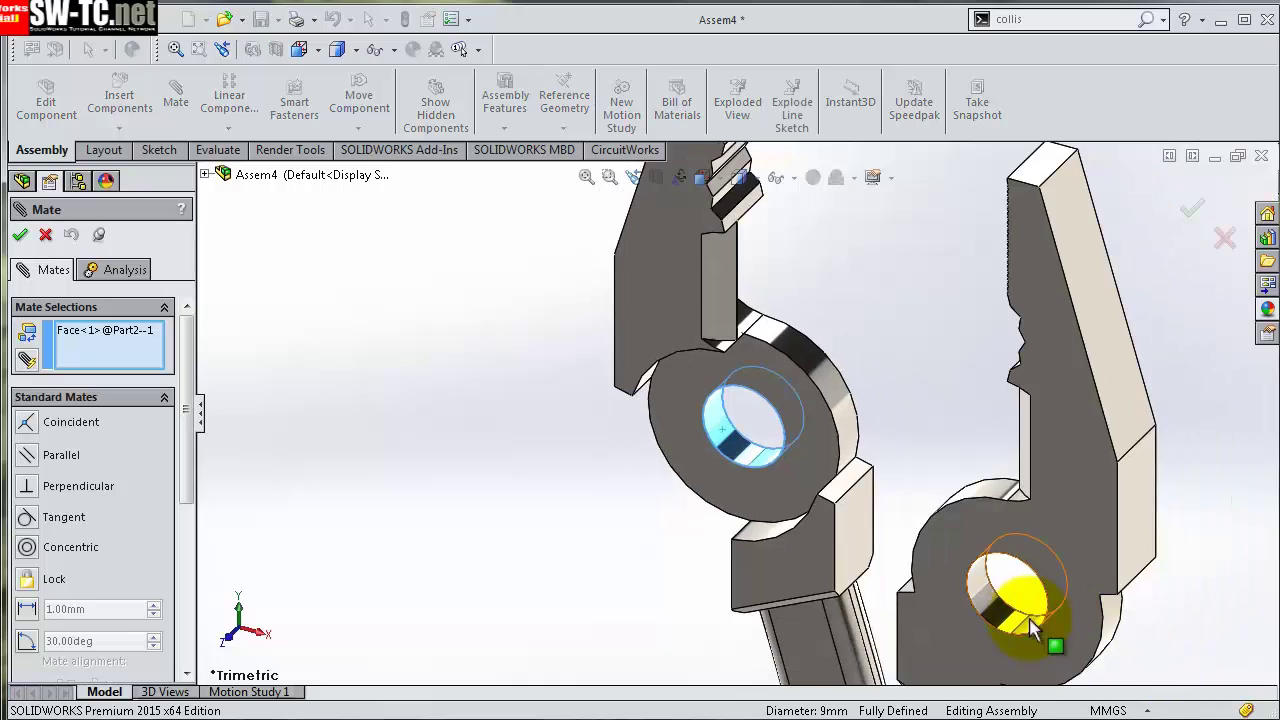
pyautogui.click(993, 615)
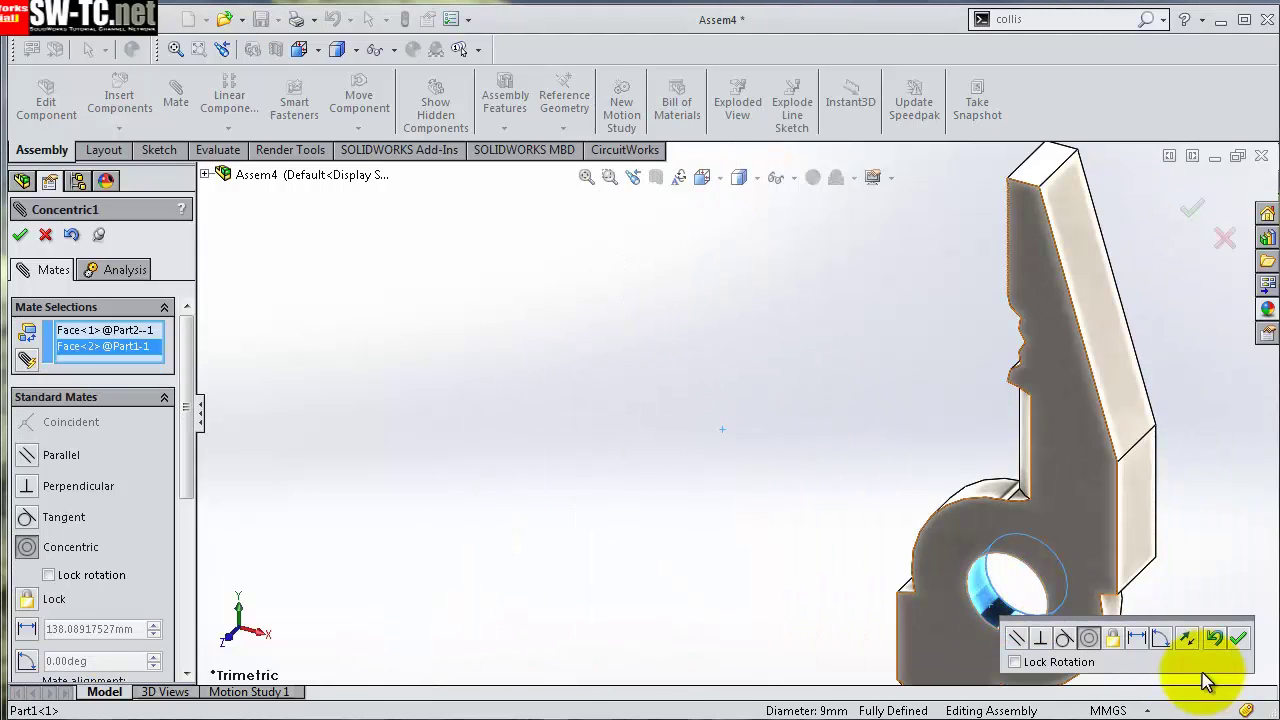
pyautogui.click(1238, 638)
# - Add a Coincident mate holding the two pivot ring faces flush
pyautogui.scroll(3, 1073, 610)
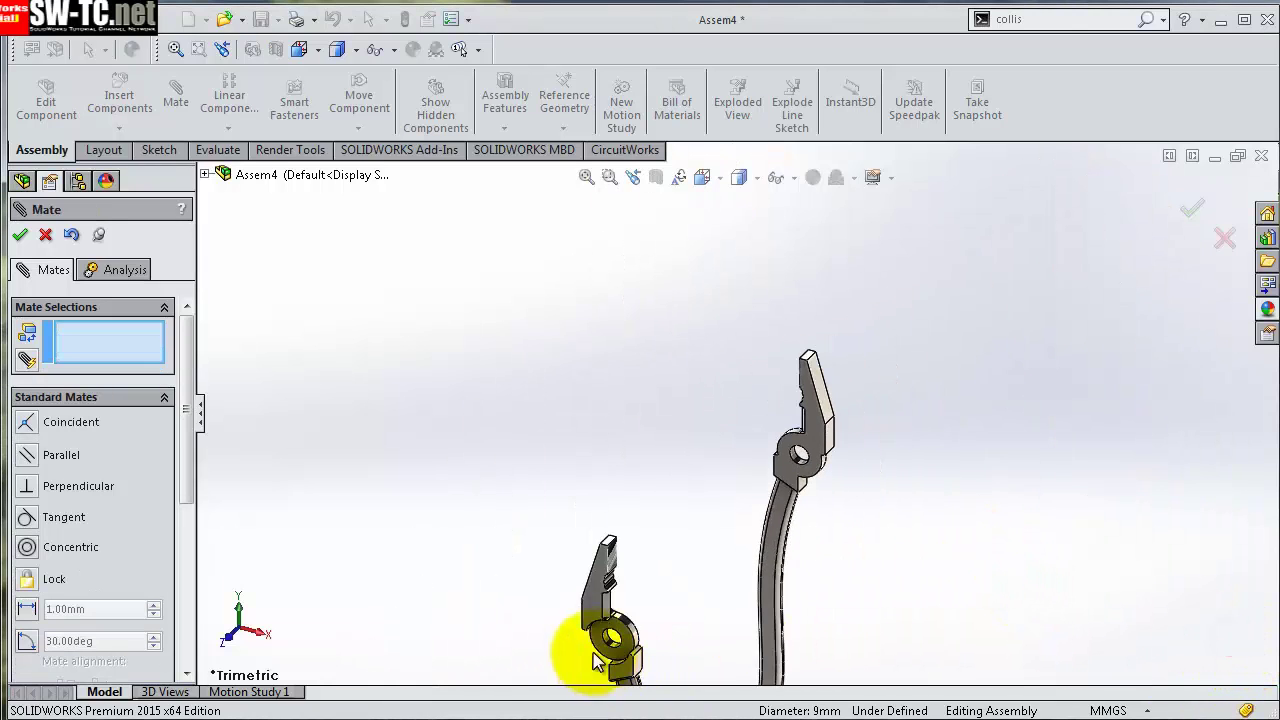
pyautogui.moveTo(595, 632)
pyautogui.mouseDown()
pyautogui.moveTo(725, 527)
pyautogui.moveTo(814, 371)
pyautogui.mouseUp()
pyautogui.moveTo(857, 414); pyautogui.dragTo(686, 457, button='middle')
pyautogui.click(680, 522)
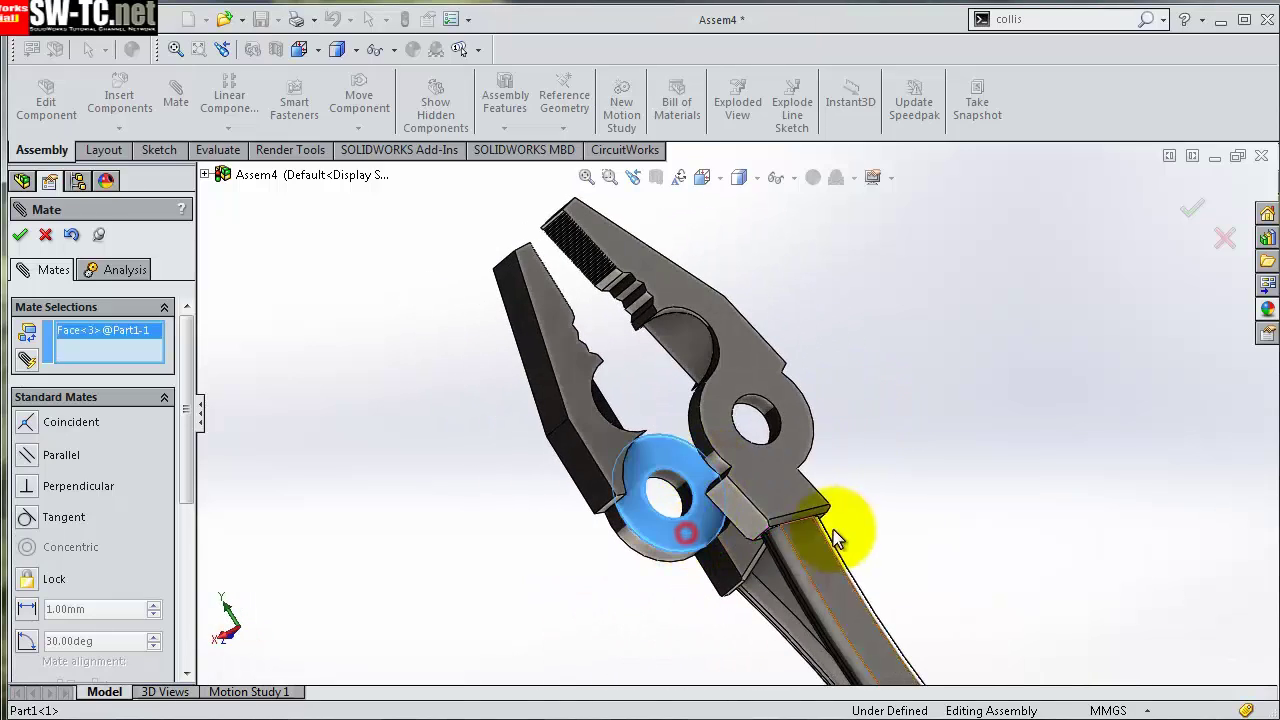
pyautogui.moveTo(829, 529)
pyautogui.mouseDown(button='middle')
pyautogui.moveTo(1051, 457)
pyautogui.moveTo(886, 437)
pyautogui.mouseUp(button='middle')
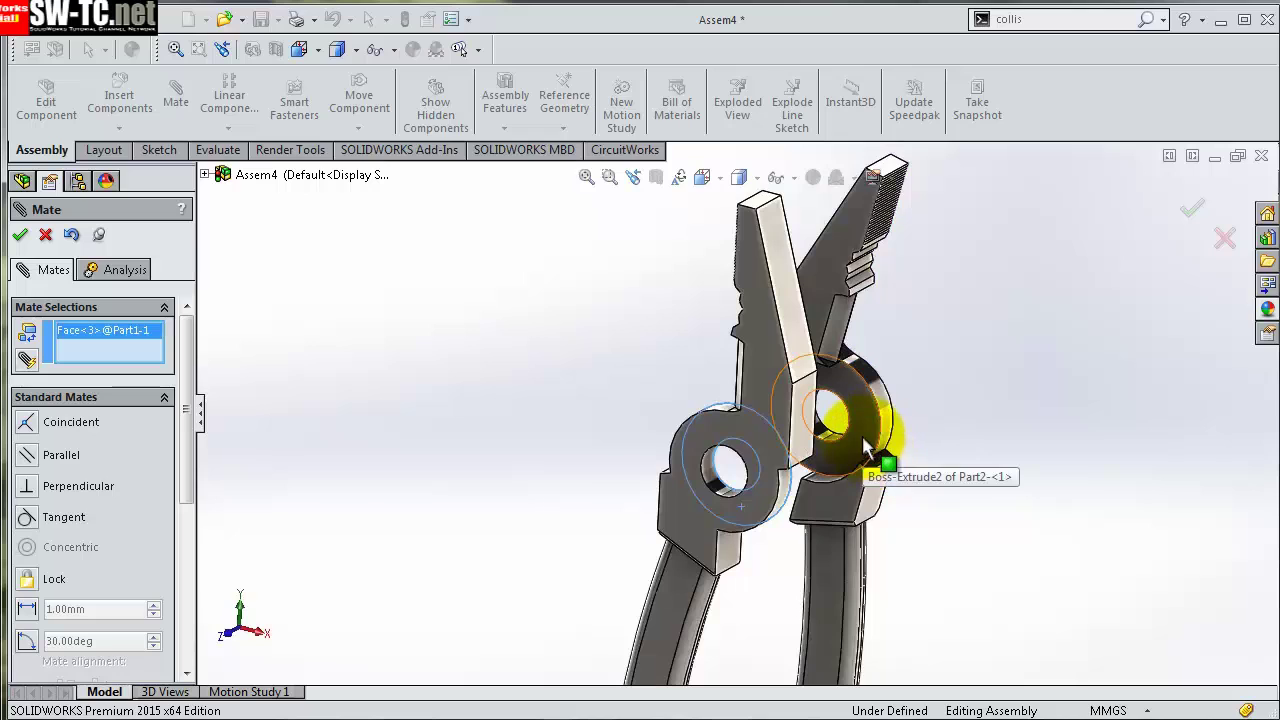
pyautogui.click(863, 442)
pyautogui.moveTo(760, 615); pyautogui.dragTo(670, 622)
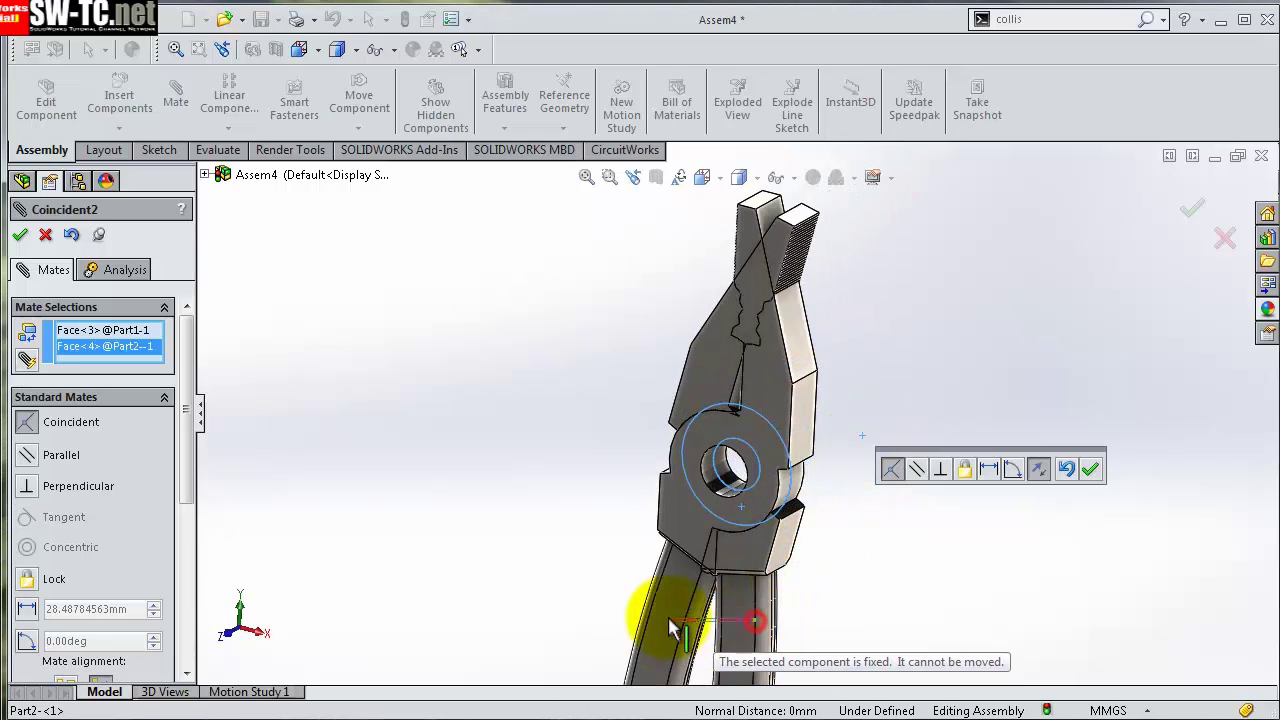
pyautogui.click(1092, 475)
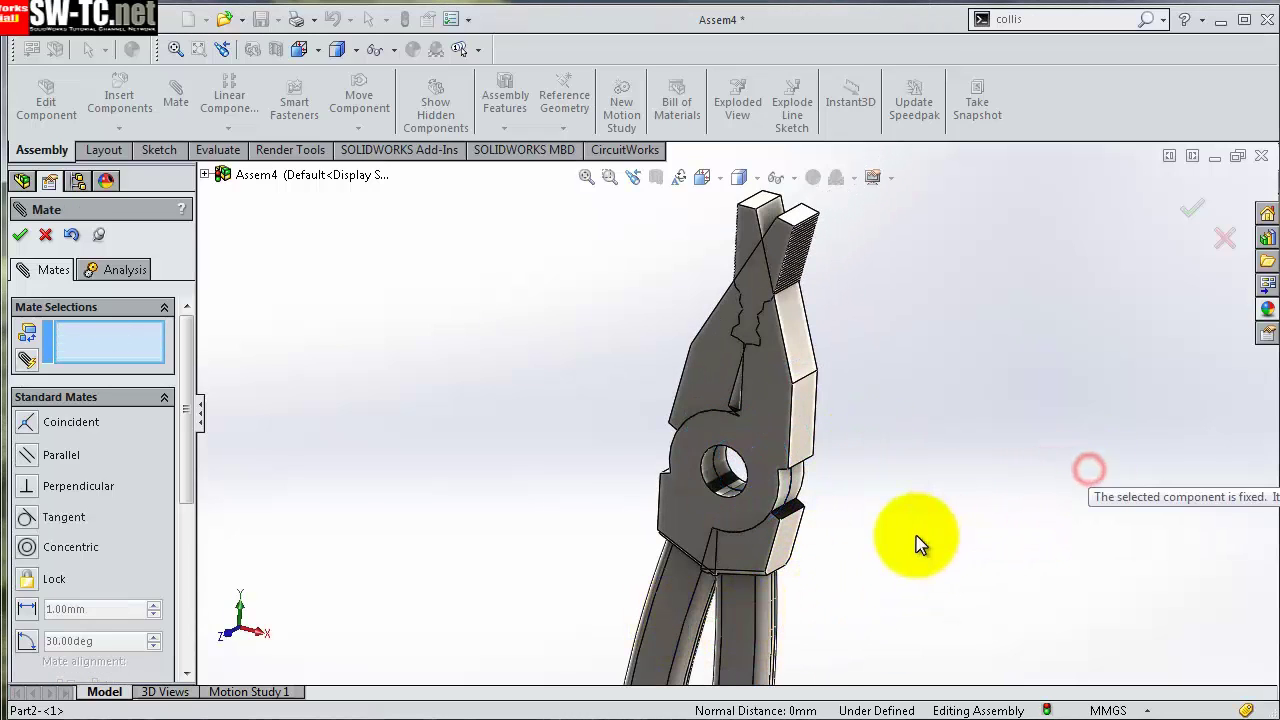
pyautogui.moveTo(777, 537)
pyautogui.mouseDown()
pyautogui.moveTo(1012, 505)
pyautogui.moveTo(945, 555)
pyautogui.mouseUp()
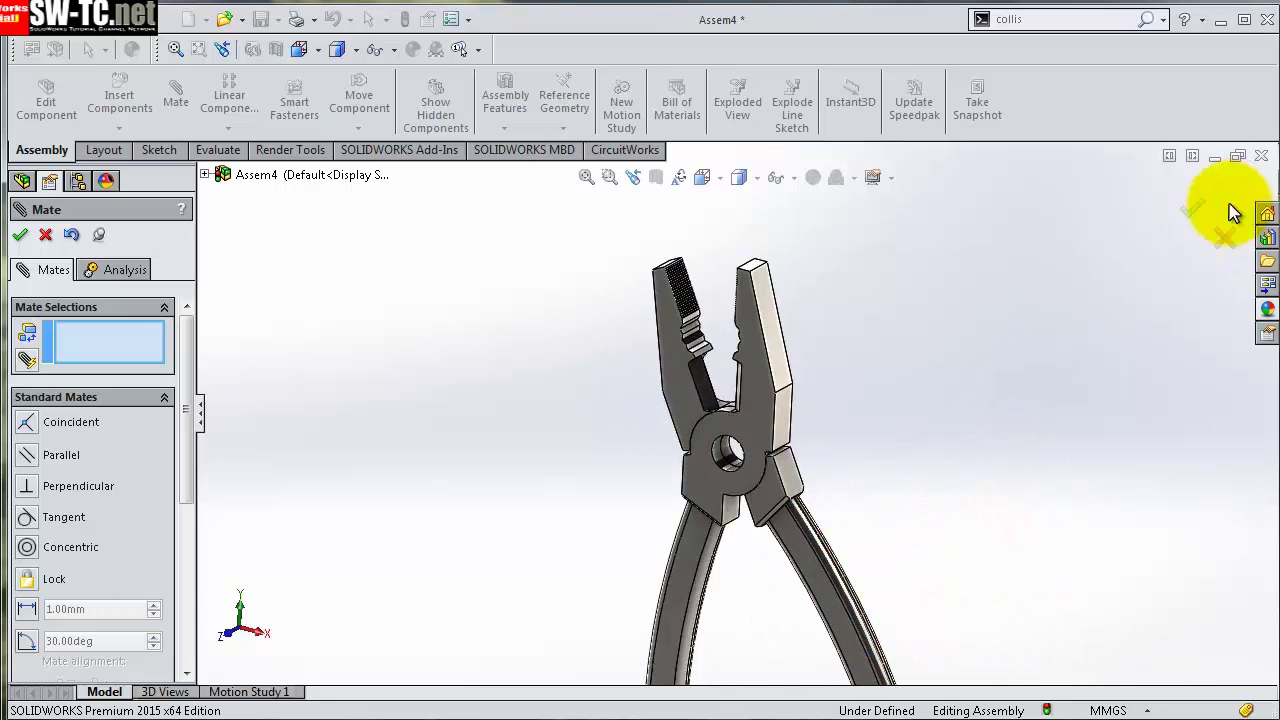
# - Close the Mate panel and swing the upper jaw around the pivot
pyautogui.click(1193, 212)
pyautogui.moveTo(871, 406)
pyautogui.mouseDown(button='middle')
pyautogui.moveTo(1043, 249)
pyautogui.moveTo(929, 200)
pyautogui.moveTo(871, 609)
pyautogui.moveTo(868, 548)
pyautogui.moveTo(909, 451)
pyautogui.moveTo(952, 517)
pyautogui.mouseUp(button='middle')
pyautogui.moveTo(986, 352)
pyautogui.mouseDown()
pyautogui.moveTo(1071, 429)
pyautogui.moveTo(1094, 471)
pyautogui.moveTo(1071, 371)
pyautogui.moveTo(737, 323)
pyautogui.moveTo(700, 249)
pyautogui.moveTo(1114, 457)
pyautogui.mouseUp()
pyautogui.click(1128, 443)
pyautogui.moveTo(1128, 443); pyautogui.dragTo(1115, 525, button='middle')
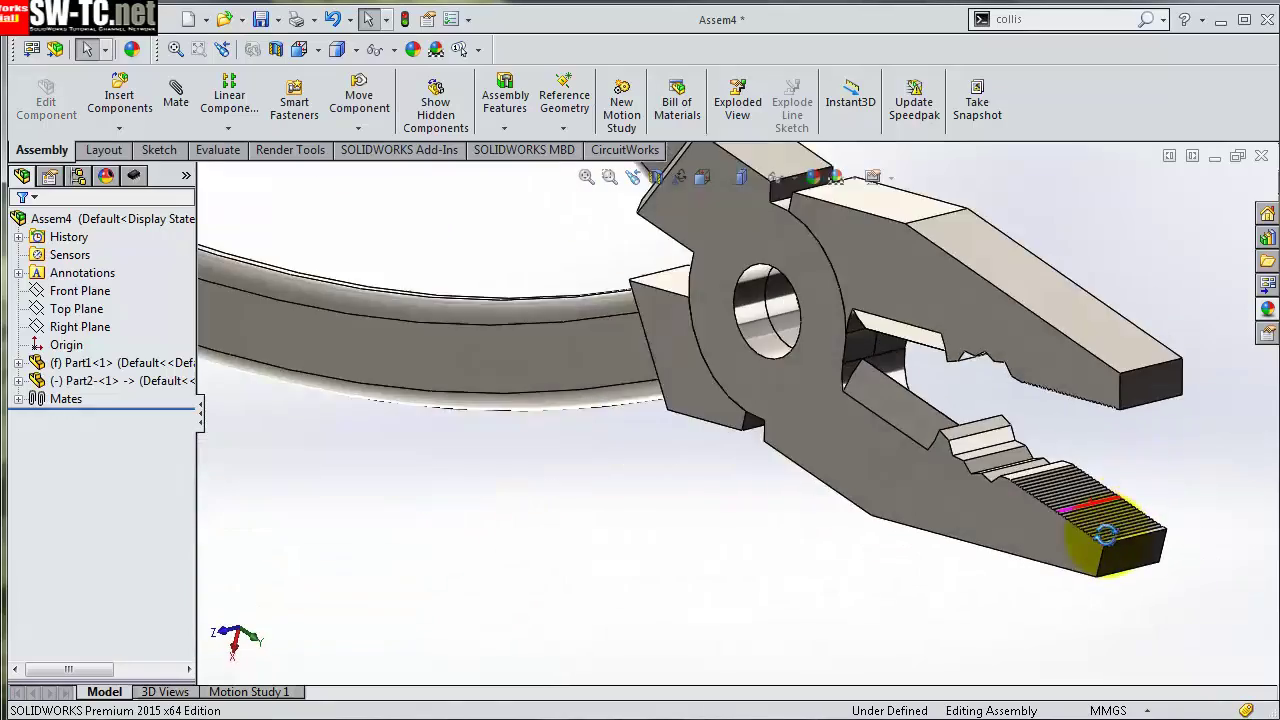
pyautogui.scroll(-3, 1117, 532)
pyautogui.scroll(-2, 1110, 515)
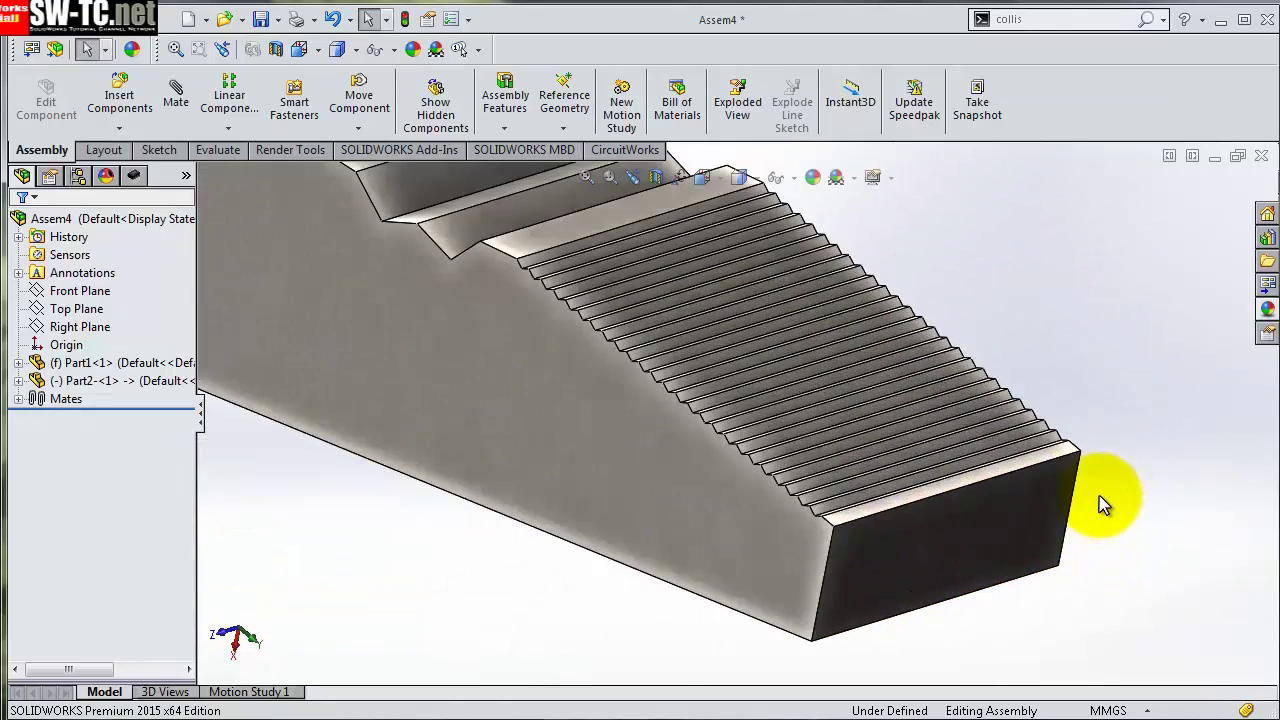
pyautogui.scroll(3, 1103, 506)
pyautogui.scroll(3, 870, 440)
pyautogui.scroll(-2, 706, 366)
# - Inspect the jaw teeth from several angles, checking that Part1 stays fixed
pyautogui.click(594, 294)
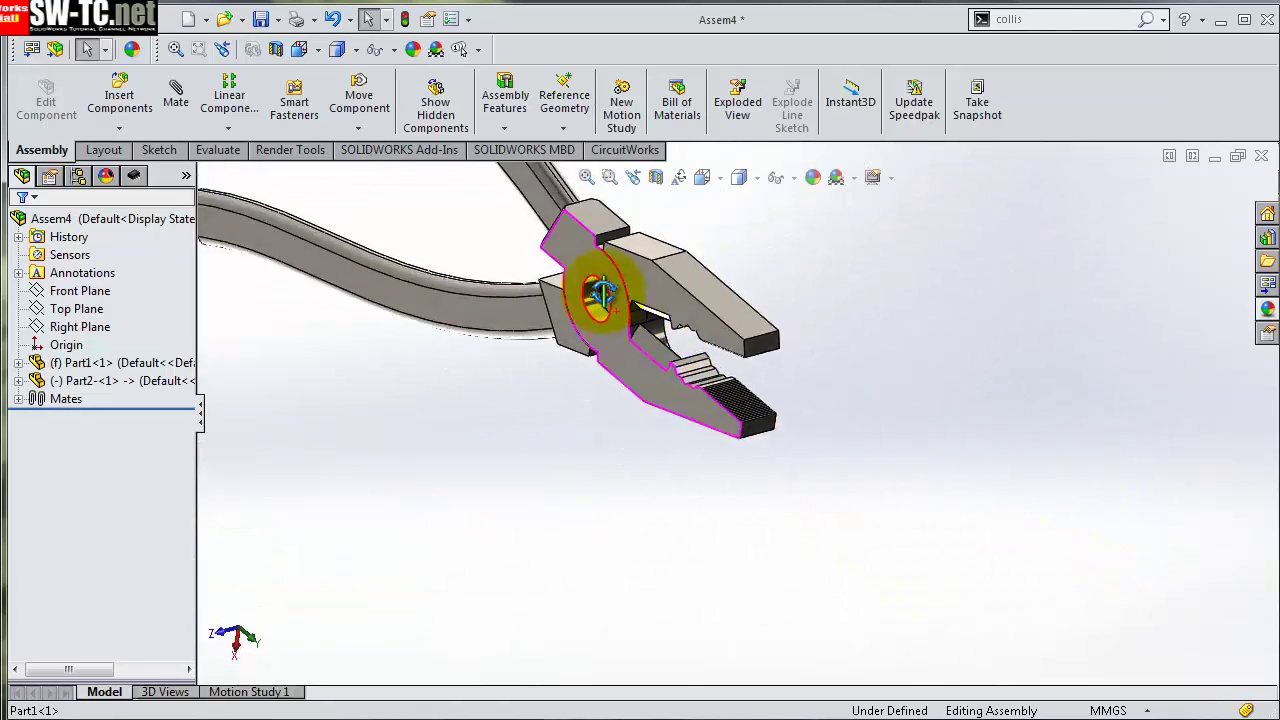
pyautogui.moveTo(594, 294)
pyautogui.mouseDown(button='middle')
pyautogui.moveTo(670, 320)
pyautogui.moveTo(591, 206)
pyautogui.mouseUp(button='middle')
pyautogui.scroll(-3, 591, 206)
pyautogui.scroll(-2, 680, 277)
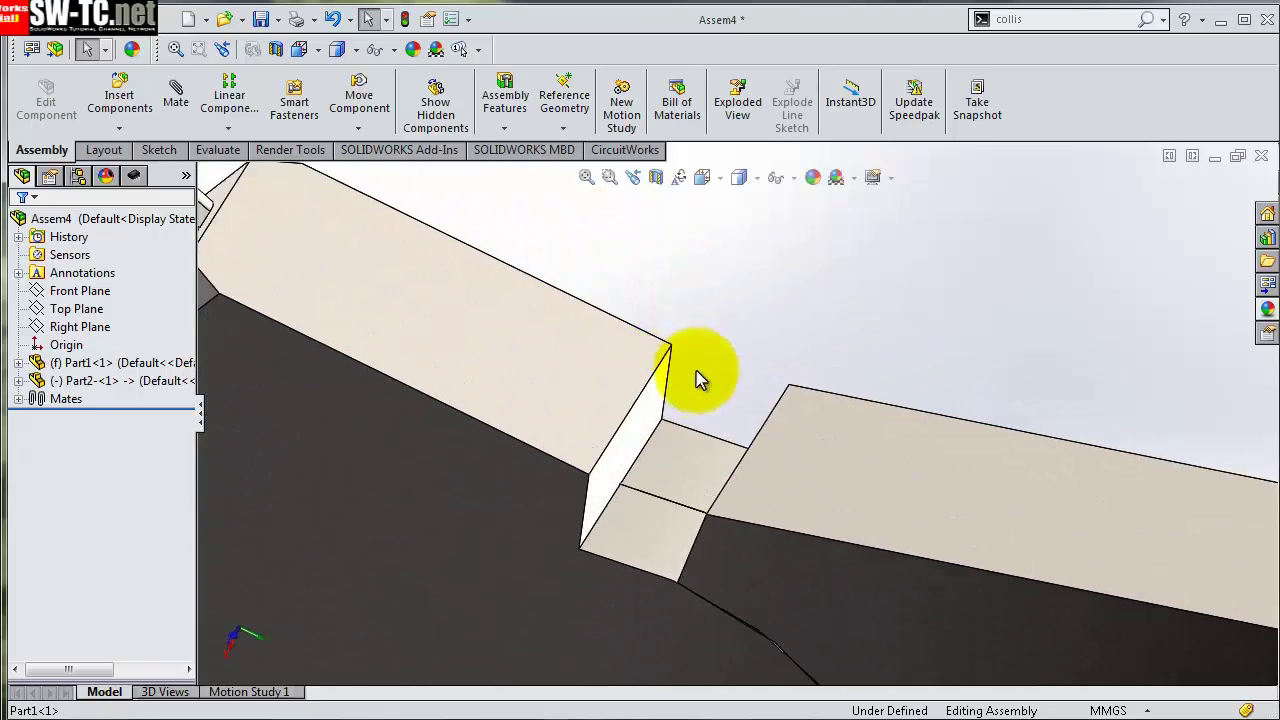
pyautogui.moveTo(694, 363)
pyautogui.mouseDown(button='middle')
pyautogui.moveTo(560, 447)
pyautogui.moveTo(1010, 595)
pyautogui.moveTo(914, 434)
pyautogui.moveTo(965, 462)
pyautogui.moveTo(943, 491)
pyautogui.mouseUp(button='middle')
pyautogui.click(1010, 595)
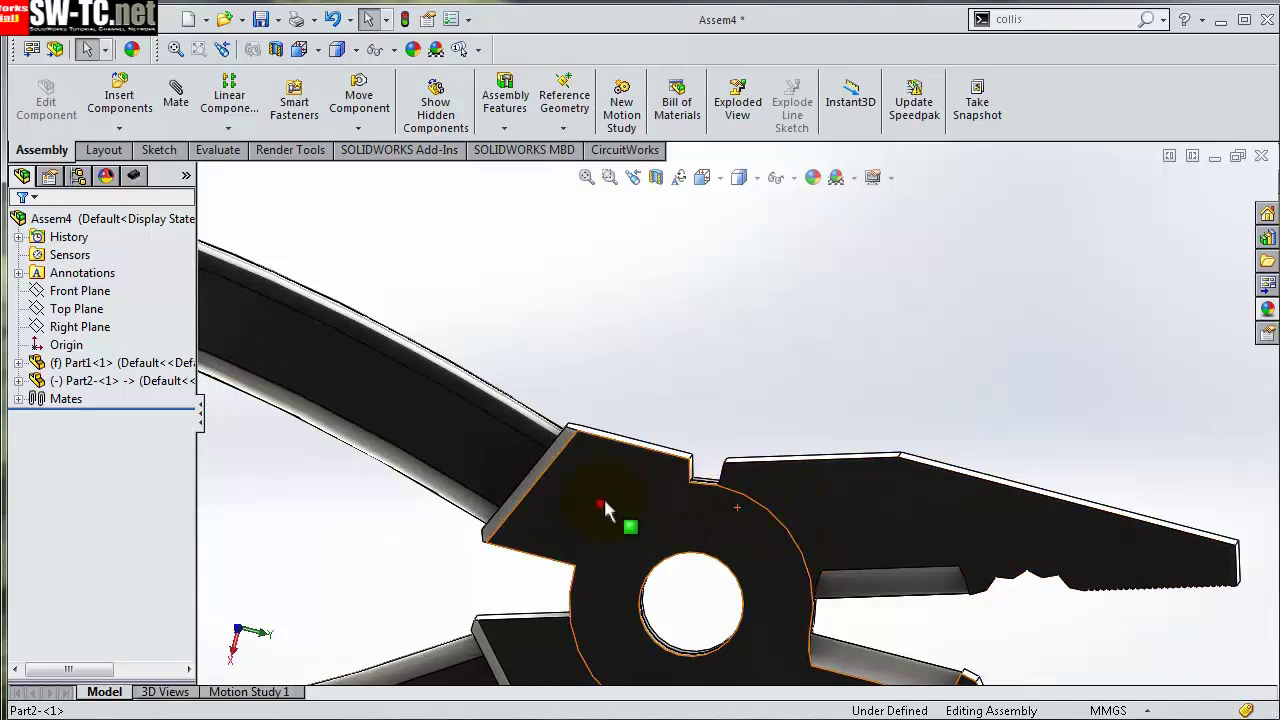
pyautogui.moveTo(600, 502); pyautogui.dragTo(645, 480)
pyautogui.moveTo(477, 452); pyautogui.dragTo(515, 425)
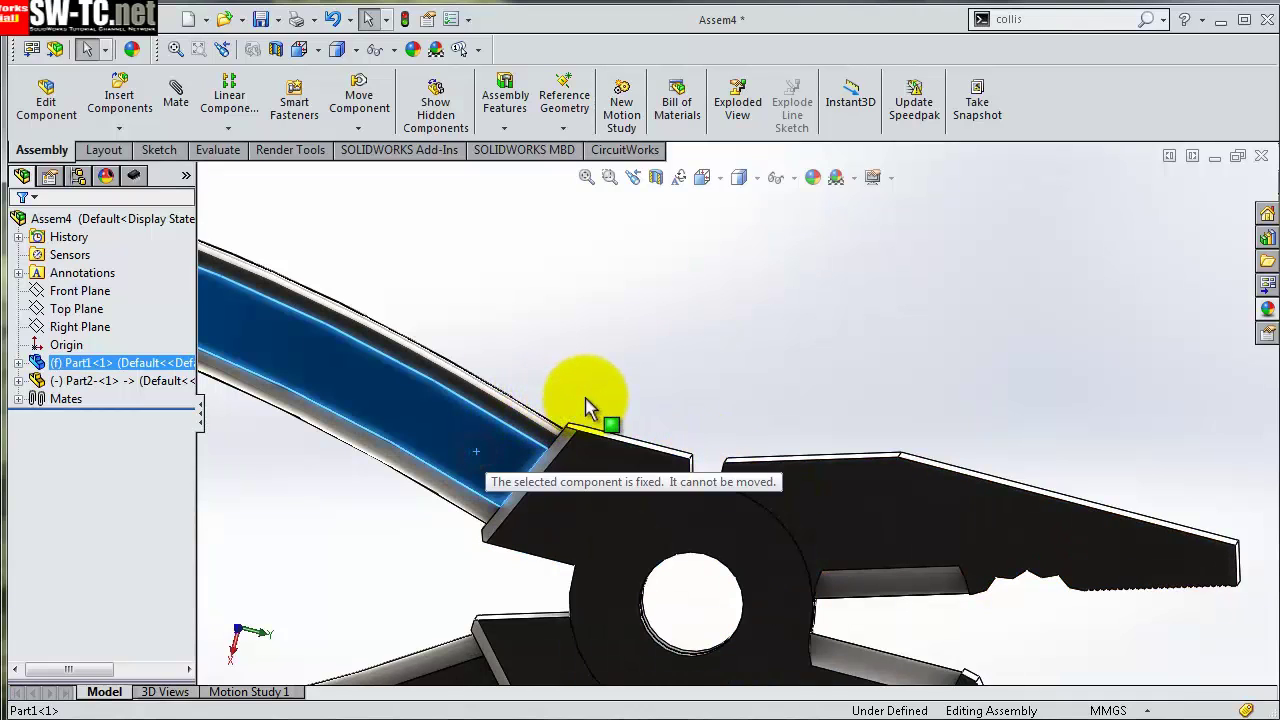
pyautogui.moveTo(588, 407); pyautogui.dragTo(614, 428)
pyautogui.scroll(3, 660, 470)
pyautogui.click(700, 645)
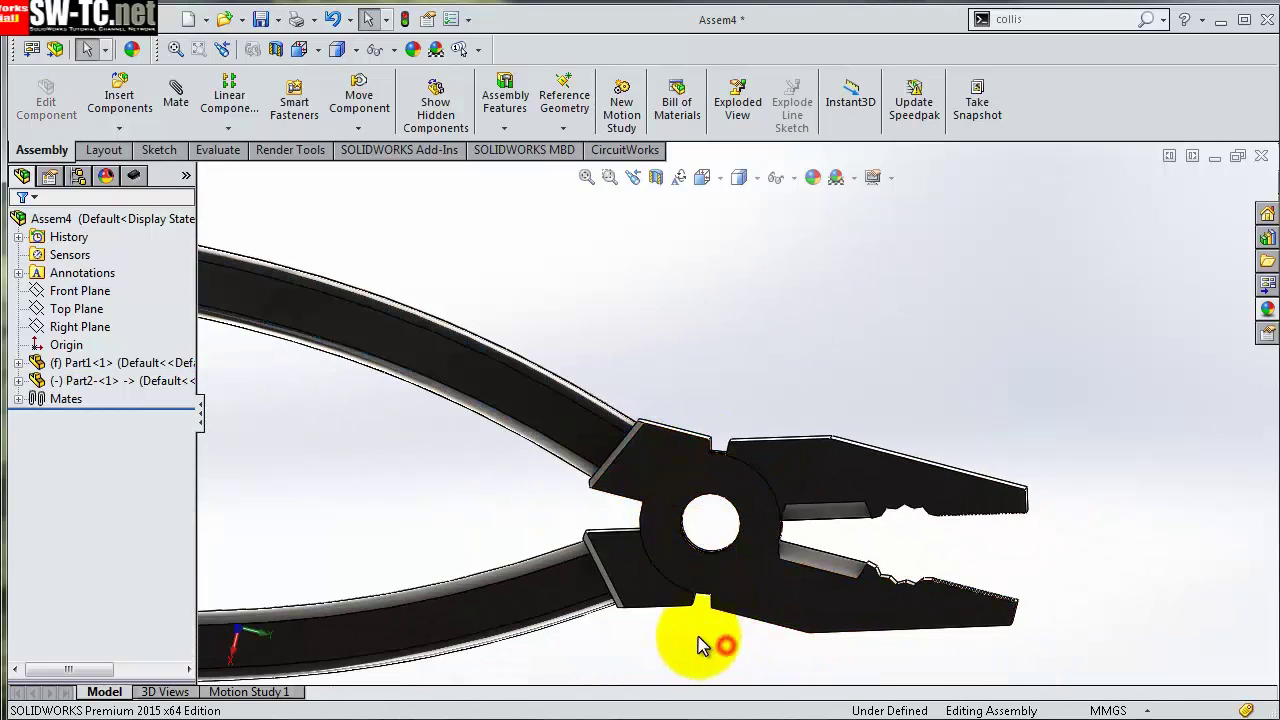
pyautogui.moveTo(700, 645)
pyautogui.mouseDown(button='middle')
pyautogui.moveTo(706, 371)
pyautogui.moveTo(671, 609)
pyautogui.moveTo(700, 508)
pyautogui.moveTo(694, 429)
pyautogui.moveTo(731, 566)
pyautogui.moveTo(766, 486)
pyautogui.moveTo(766, 565)
pyautogui.mouseUp(button='middle')
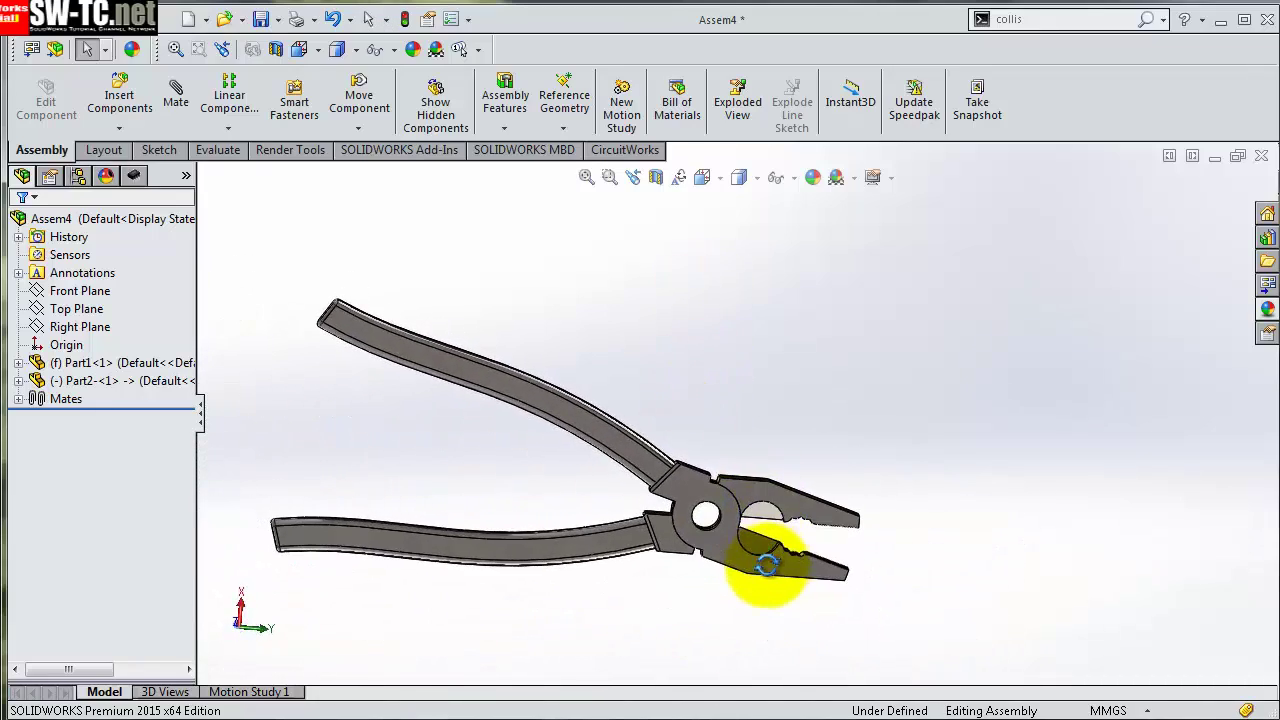
# - Rotate the movable handle about the pivot to open the pliers wider
pyautogui.scroll(-3, 674, 480)
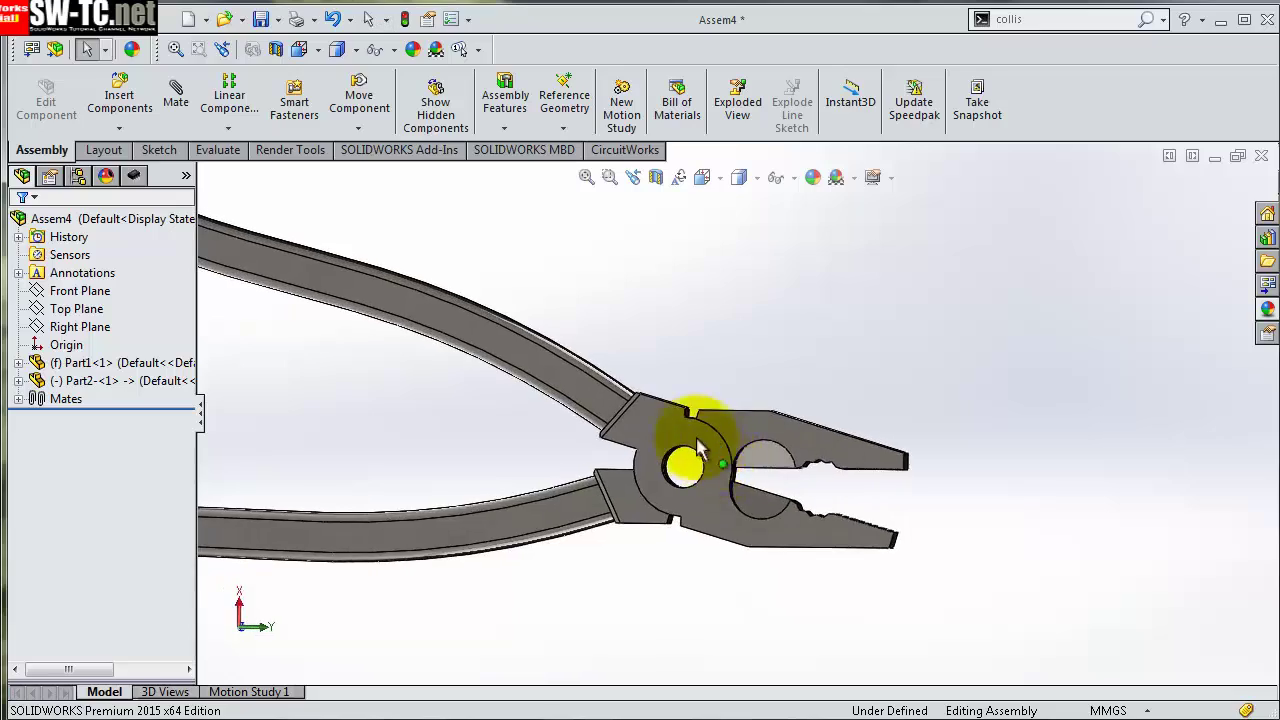
pyautogui.scroll(-2, 700, 450)
pyautogui.moveTo(557, 365)
pyautogui.mouseDown()
pyautogui.moveTo(629, 329)
pyautogui.moveTo(620, 352)
pyautogui.moveTo(651, 400)
pyautogui.mouseUp()
pyautogui.press('Escape')
pyautogui.scroll(-3, 786, 537)
pyautogui.moveTo(786, 537)
pyautogui.mouseDown(button='middle')
pyautogui.moveTo(777, 486)
pyautogui.moveTo(791, 551)
pyautogui.mouseUp(button='middle')
pyautogui.moveTo(536, 380)
pyautogui.mouseDown()
pyautogui.moveTo(592, 336)
pyautogui.moveTo(518, 352)
pyautogui.mouseUp()
pyautogui.press('Escape')
pyautogui.scroll(-2, 700, 337)
pyautogui.scroll(-3, 700, 305)
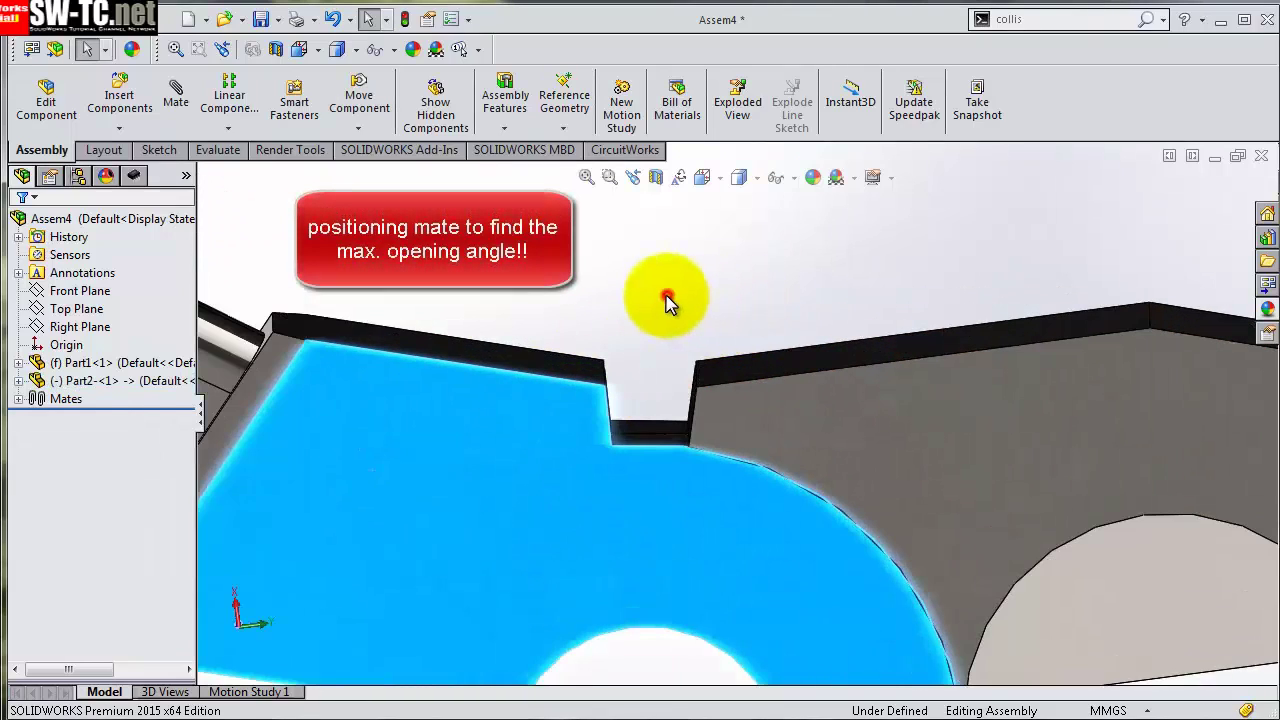
# - Mate Part2's notch edge coincident to Part1's face with 'Use for positioning only'
pyautogui.click(667, 300)
pyautogui.moveTo(667, 300); pyautogui.dragTo(633, 338, button='middle')
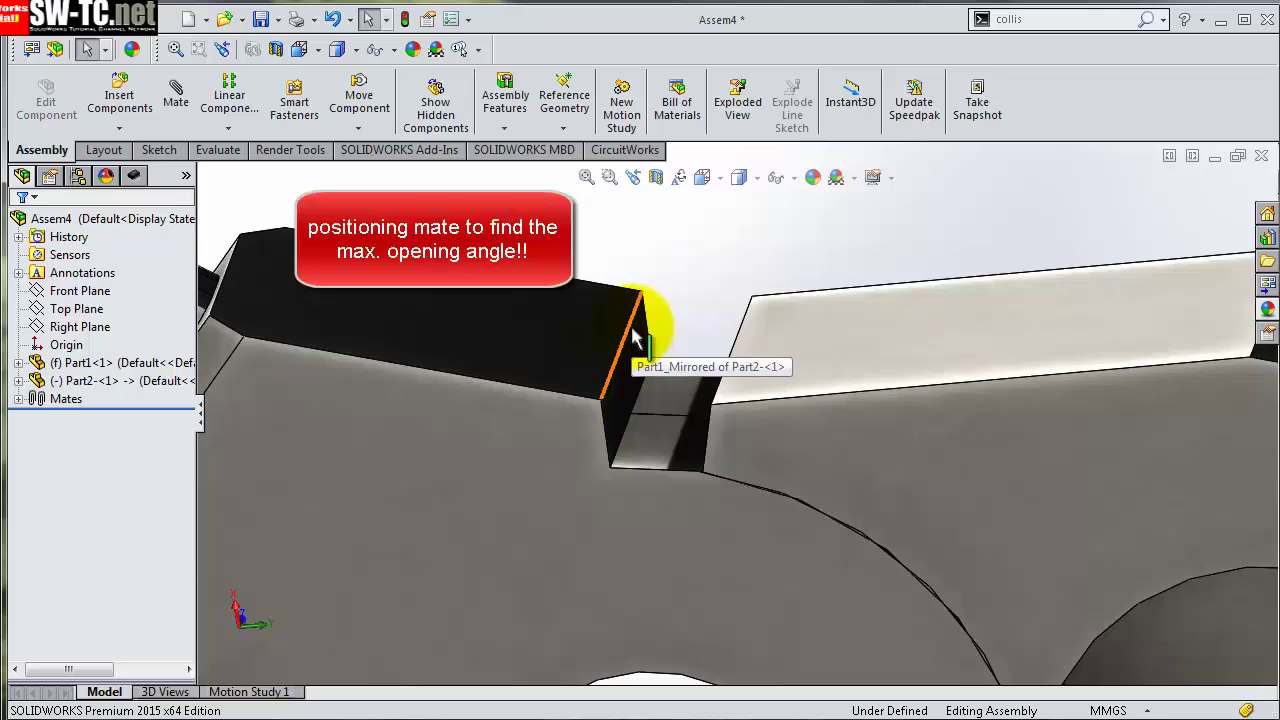
pyautogui.click(633, 338)
pyautogui.click(852, 214)
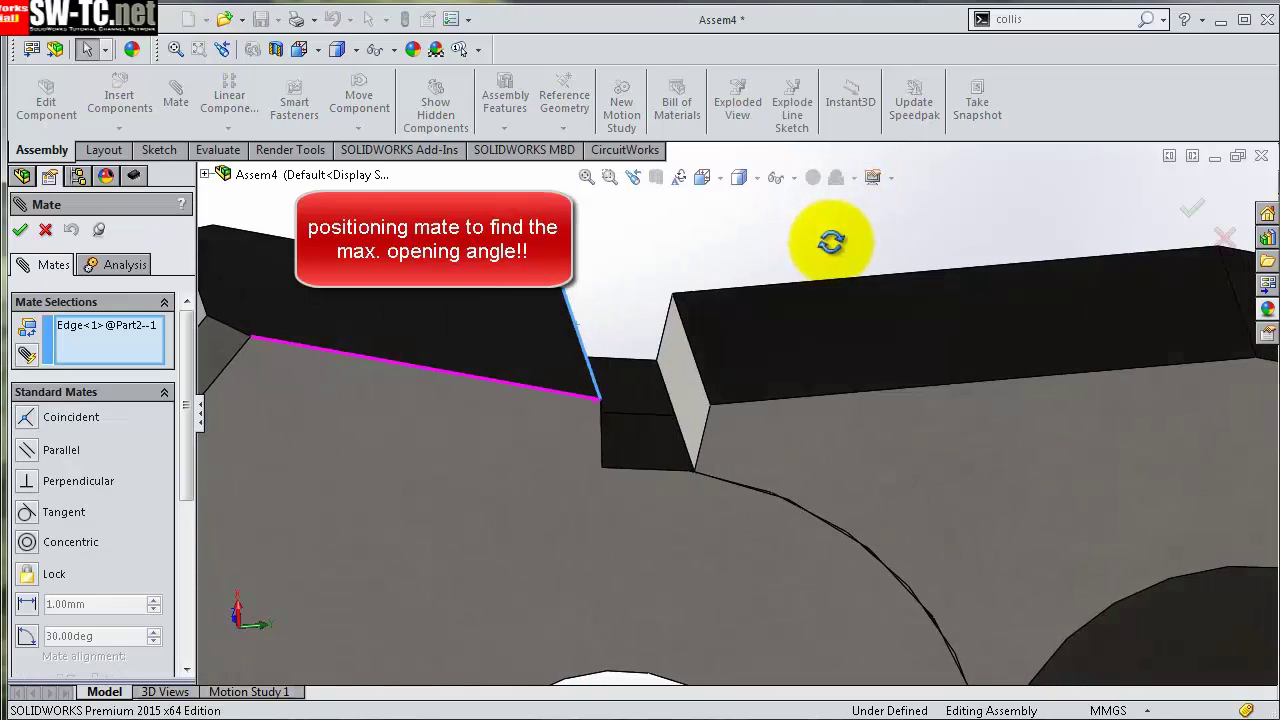
pyautogui.moveTo(831, 242); pyautogui.dragTo(800, 280, button='middle')
pyautogui.click(706, 434)
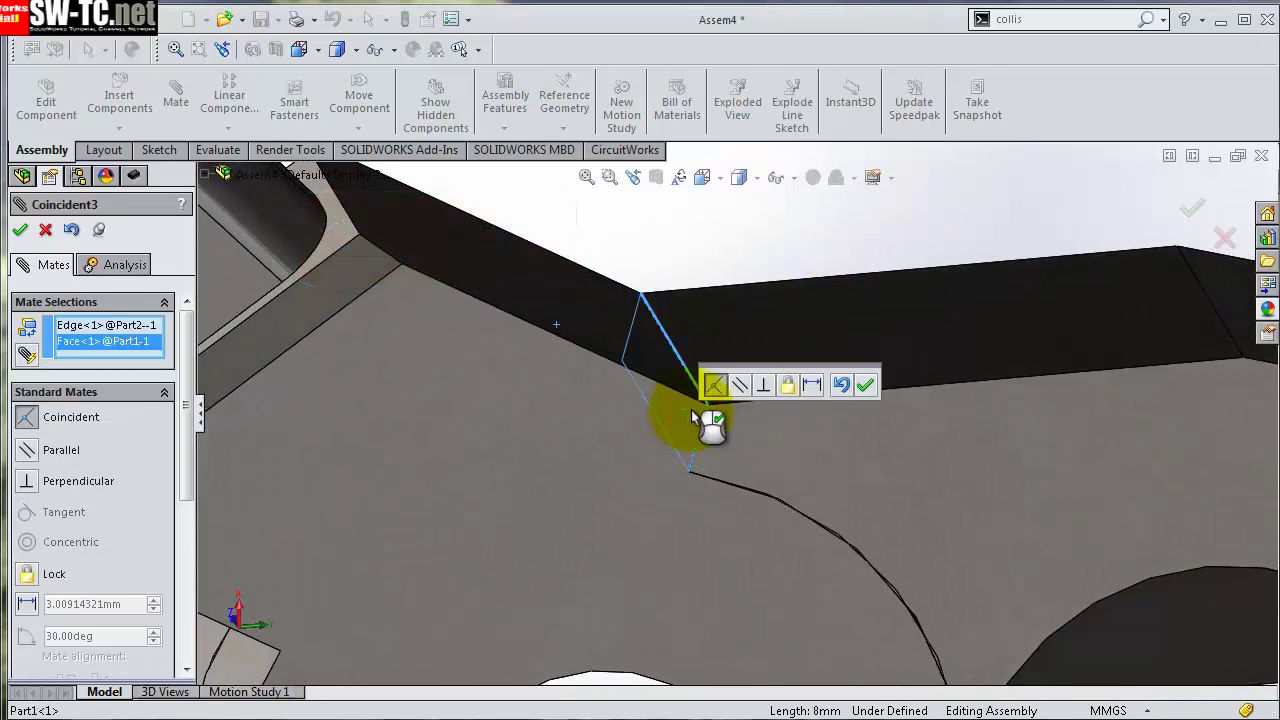
pyautogui.moveTo(185, 465); pyautogui.dragTo(197, 648)
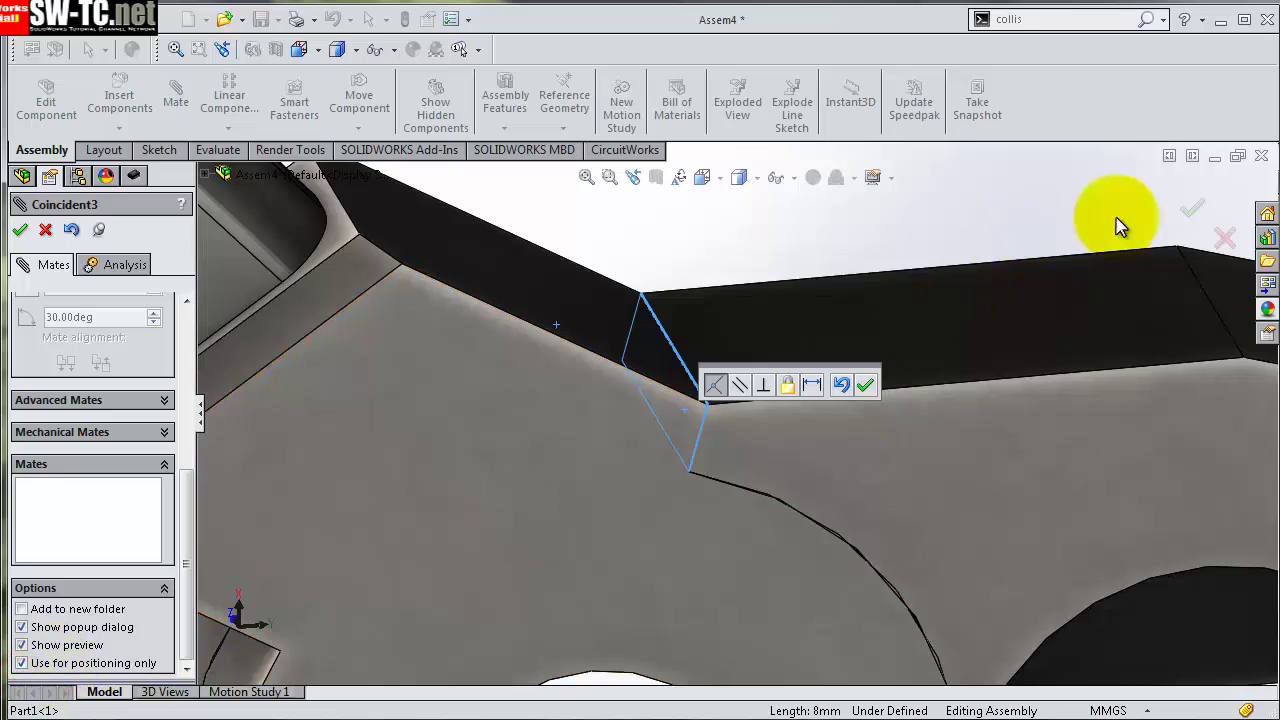
pyautogui.click(1190, 208)
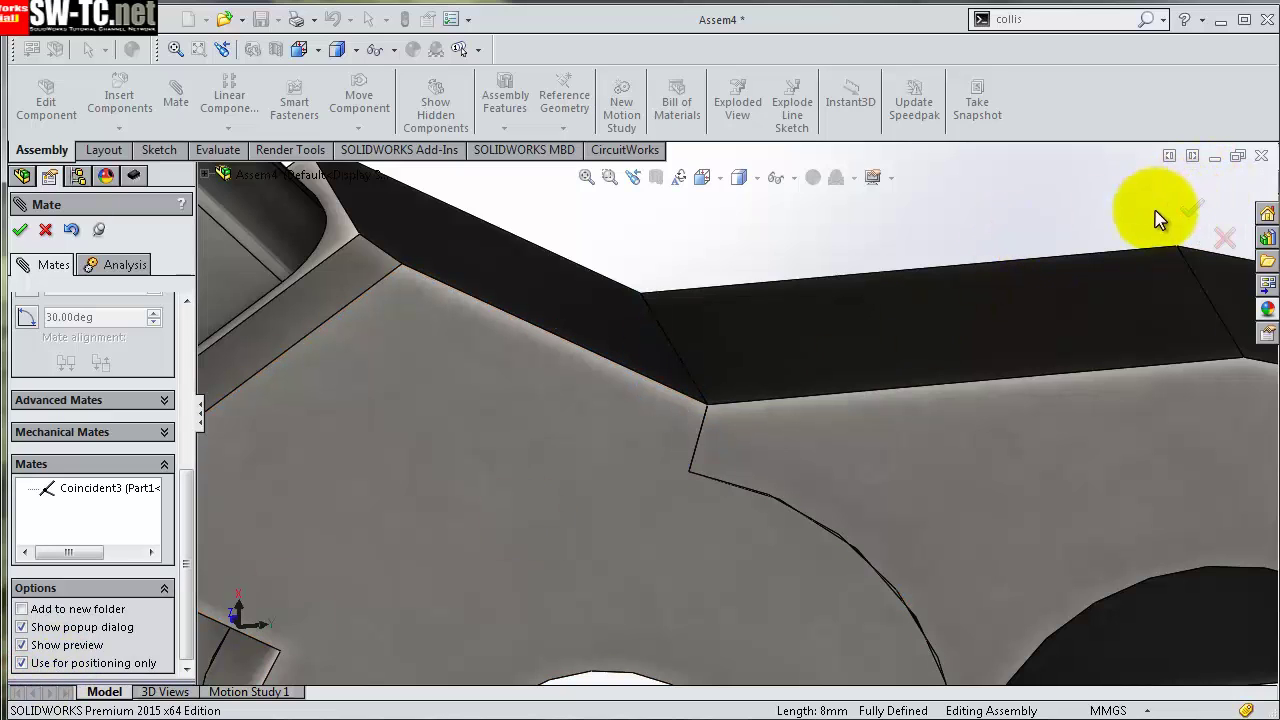
pyautogui.click(1188, 214)
pyautogui.scroll(2, 1109, 249)
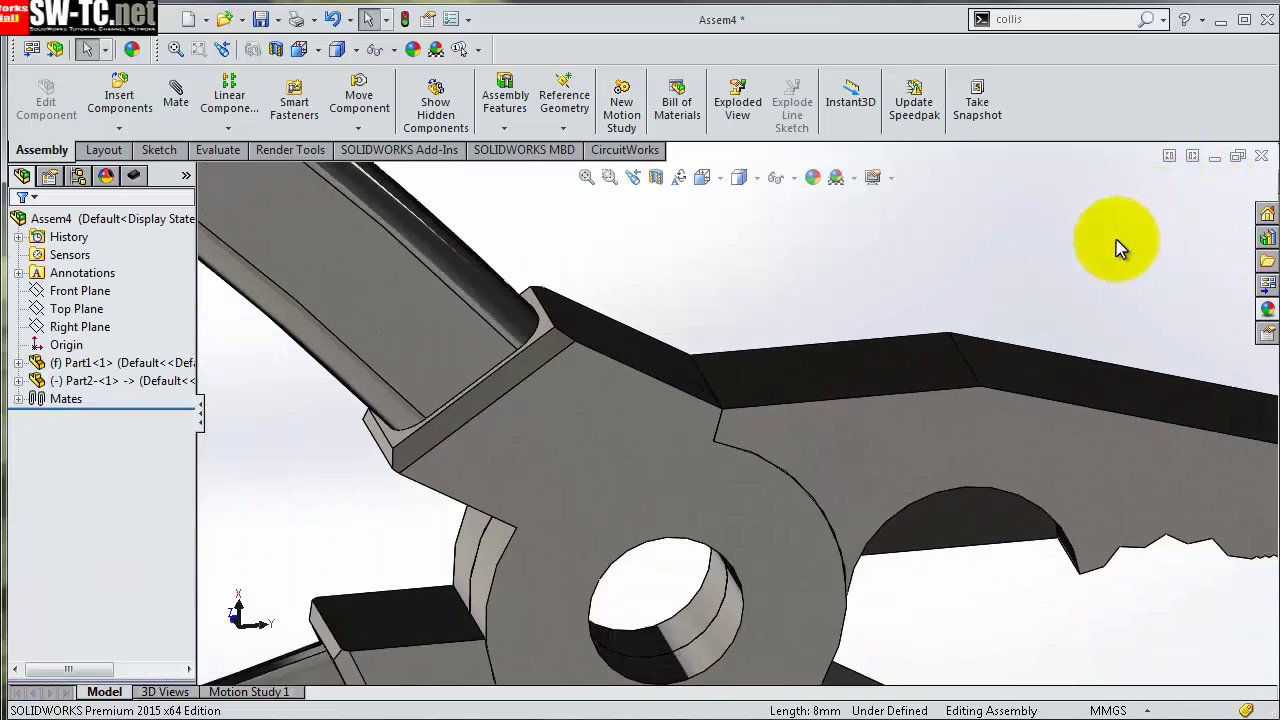
pyautogui.scroll(2, 1014, 366)
pyautogui.scroll(2, 1000, 370)
pyautogui.moveTo(1075, 553)
pyautogui.mouseDown(button='middle')
pyautogui.moveTo(1023, 529)
pyautogui.moveTo(1034, 463)
pyautogui.moveTo(1023, 506)
pyautogui.moveTo(1016, 455)
pyautogui.moveTo(1046, 480)
pyautogui.moveTo(1034, 494)
pyautogui.mouseUp(button='middle')
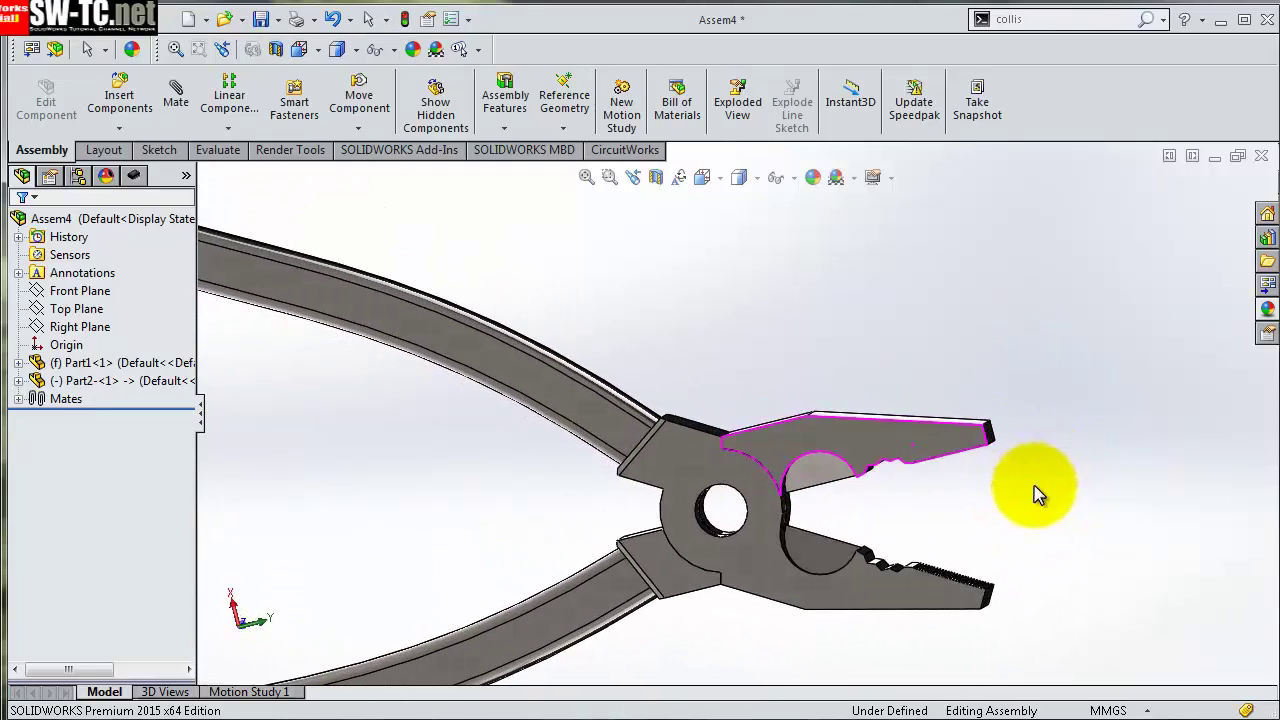
# - Measure the two inner jaw edges with Evaluate > Measure, reading an angle of 30.14deg
pyautogui.click(106, 152)
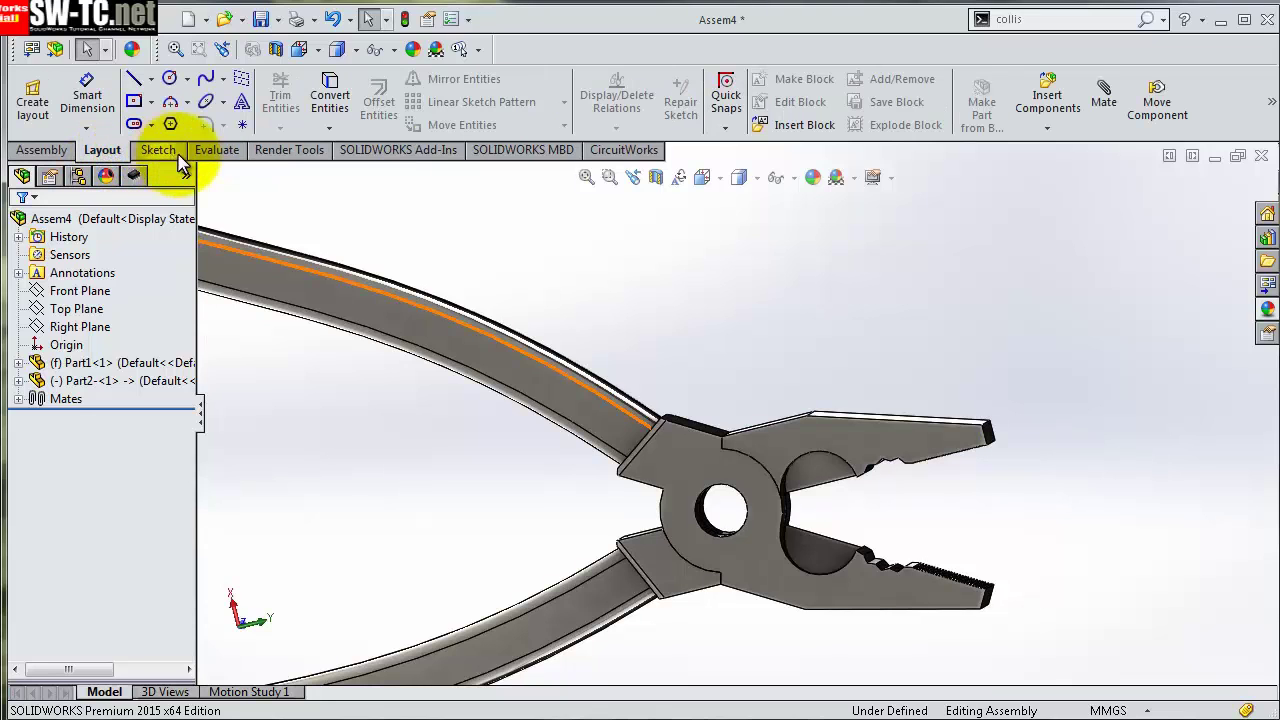
pyautogui.click(219, 152)
pyautogui.click(297, 103)
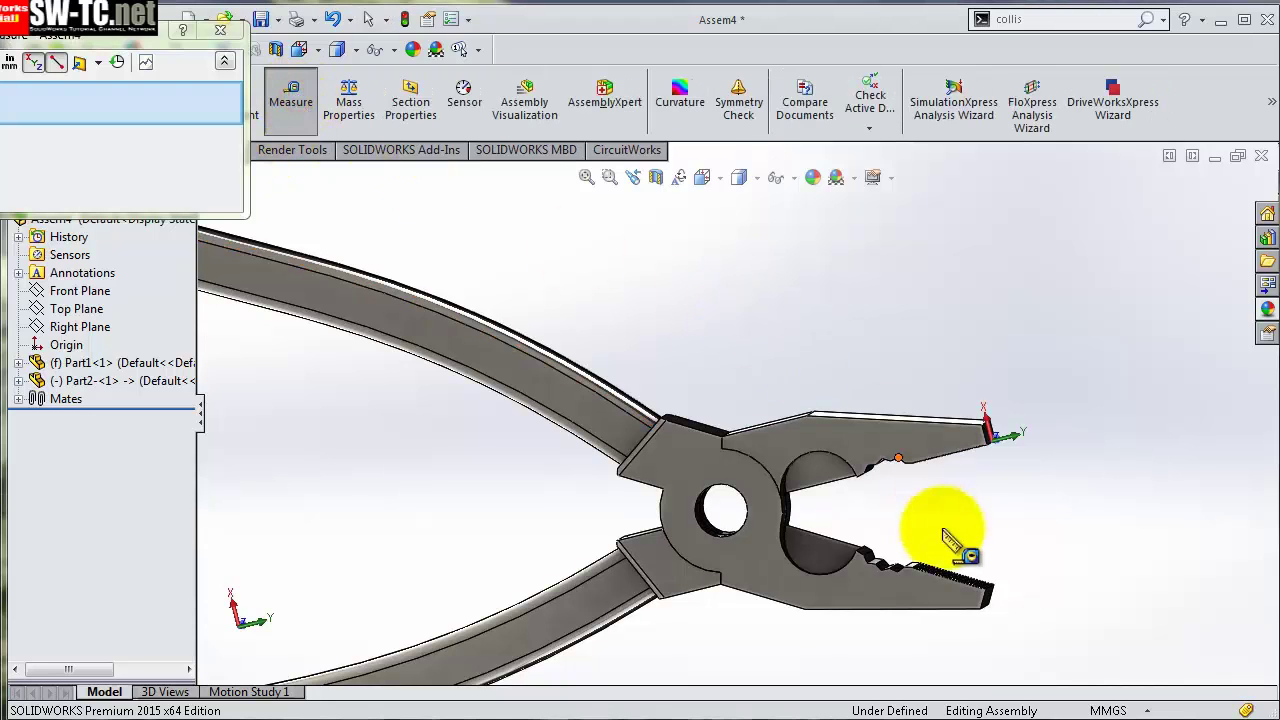
pyautogui.scroll(-2, 751, 491)
pyautogui.scroll(-3, 718, 415)
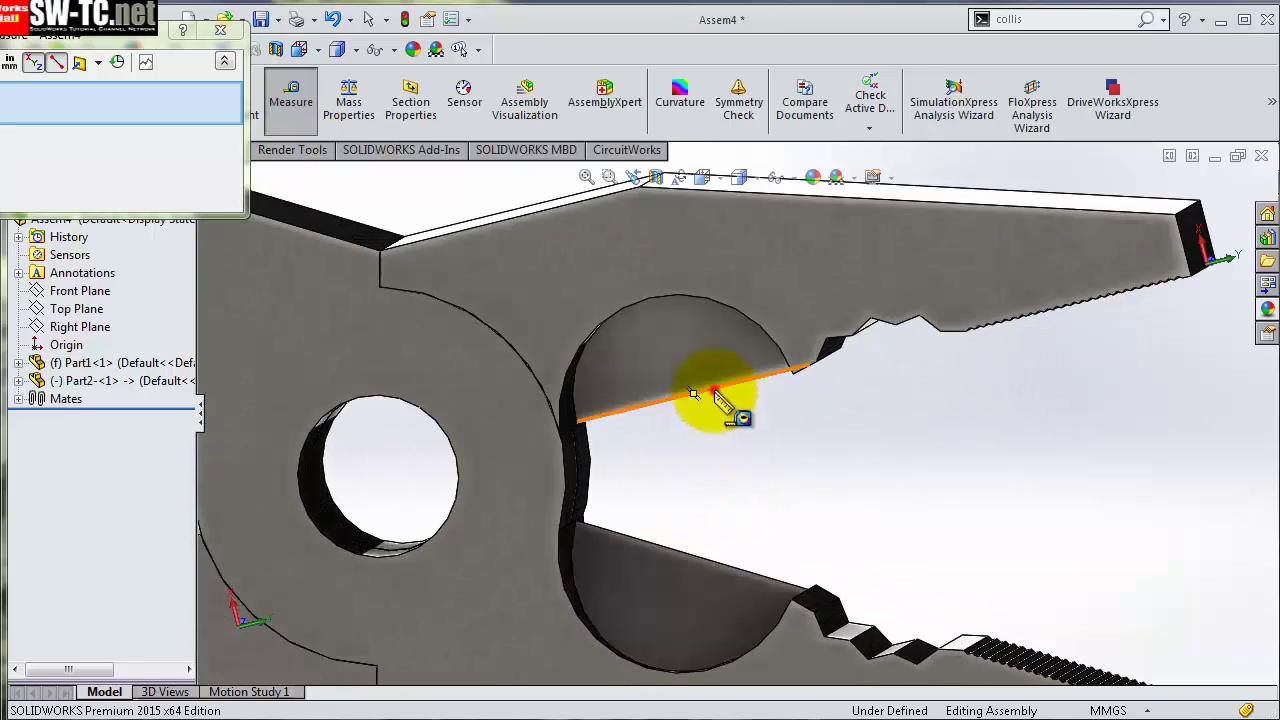
pyautogui.click(714, 391)
pyautogui.click(742, 573)
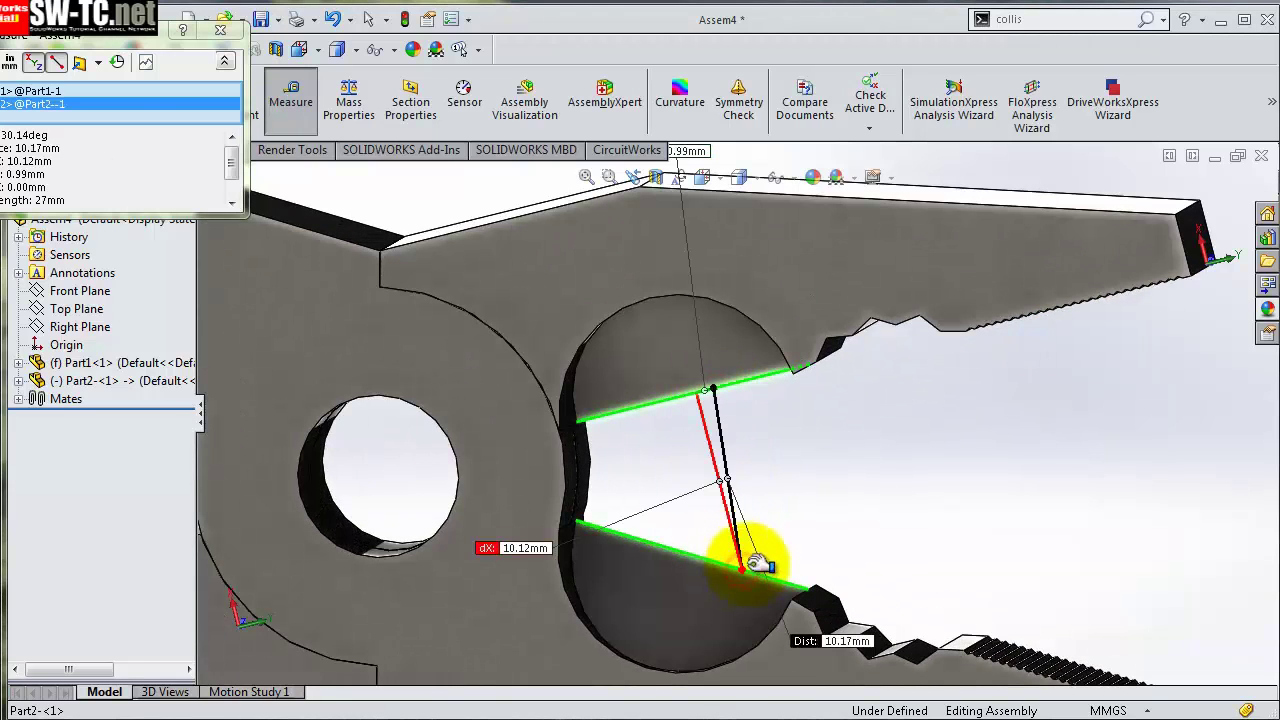
pyautogui.moveTo(124, 42); pyautogui.dragTo(988, 408)
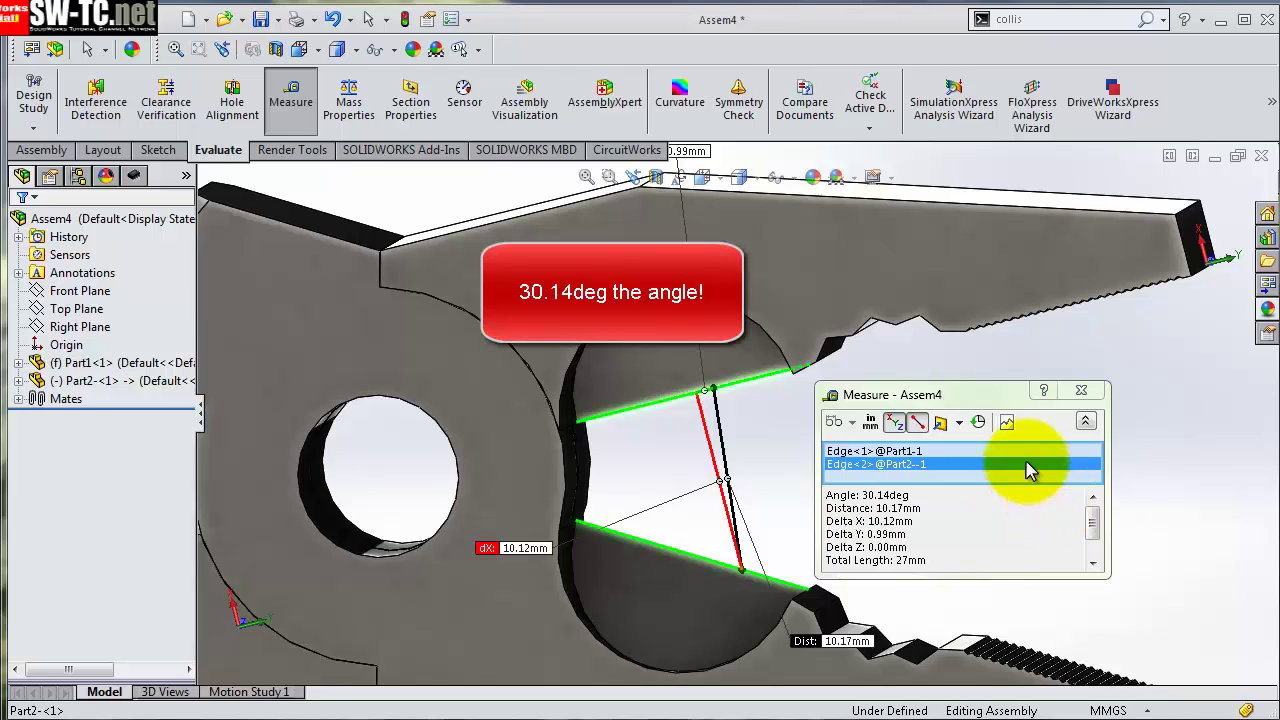
pyautogui.click(797, 438)
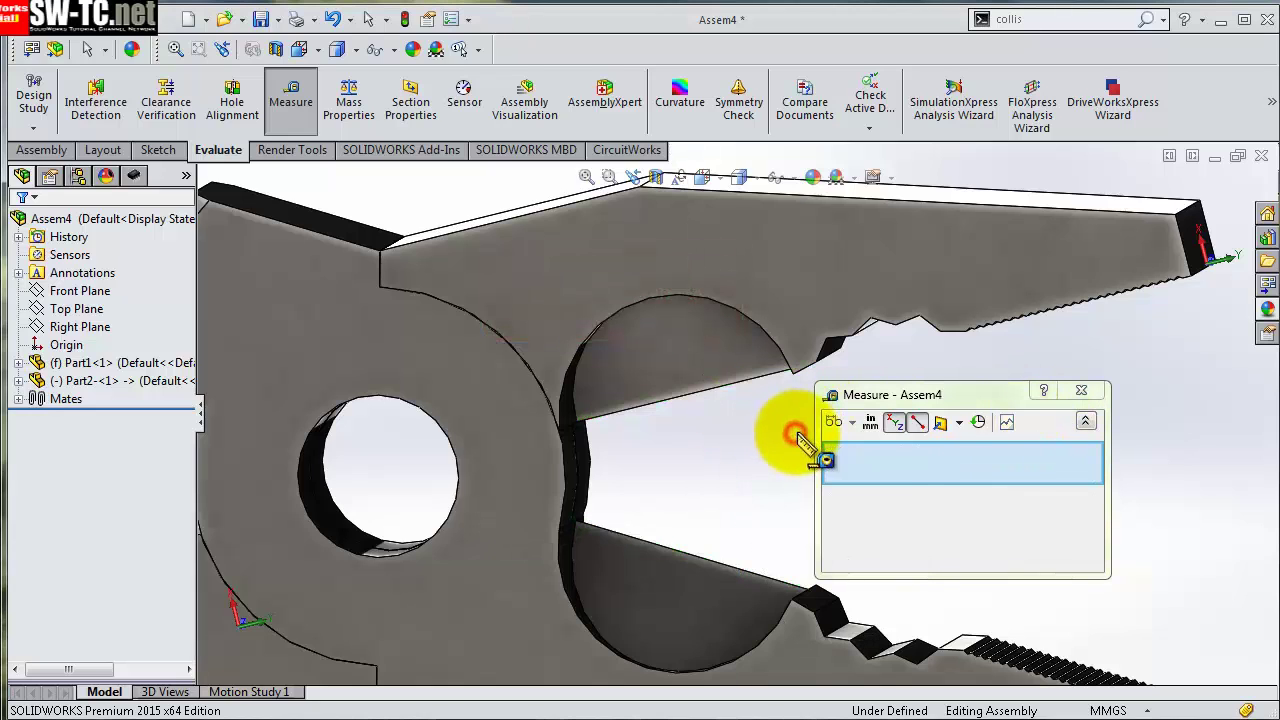
pyautogui.click(40, 152)
# - Start a mate and select the two jaw tip faces
pyautogui.click(175, 95)
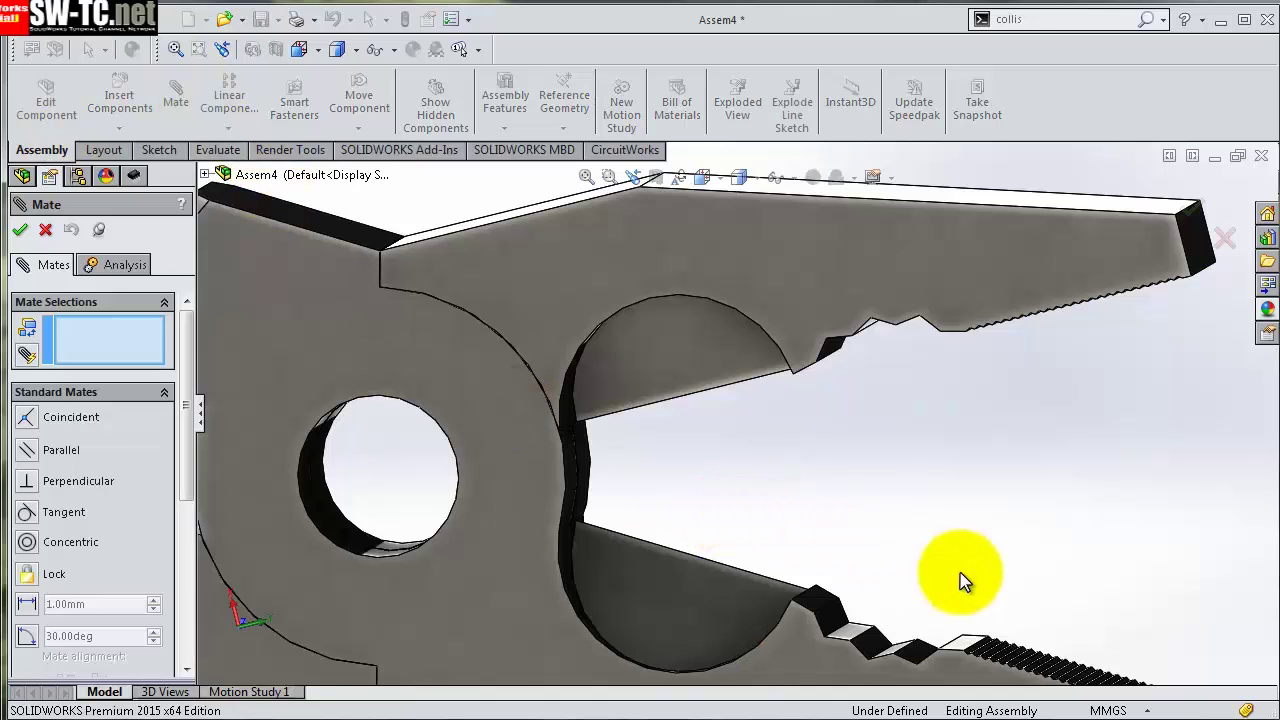
pyautogui.scroll(5, 960, 583)
pyautogui.scroll(-8, 1008, 580)
pyautogui.moveTo(1063, 608)
pyautogui.mouseDown(button='middle')
pyautogui.moveTo(1043, 620)
pyautogui.moveTo(1017, 610)
pyautogui.mouseUp(button='middle')
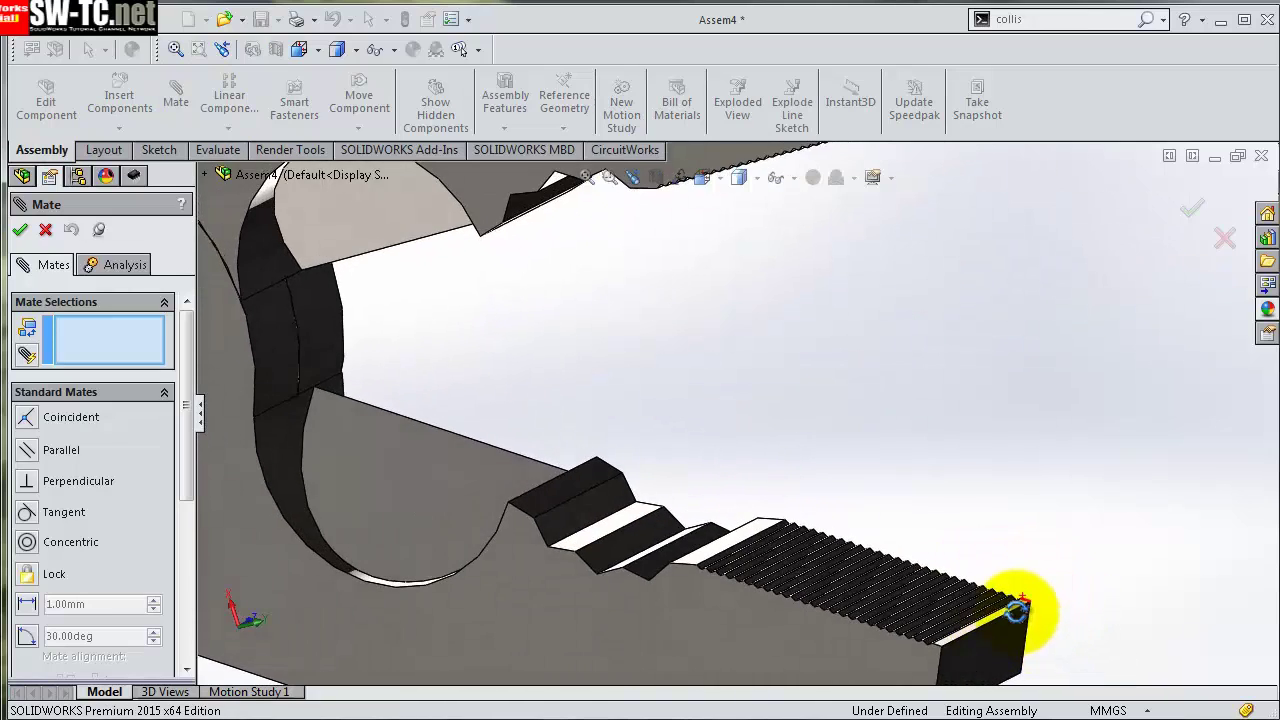
pyautogui.scroll(-3, 1020, 610)
pyautogui.scroll(-3, 920, 510)
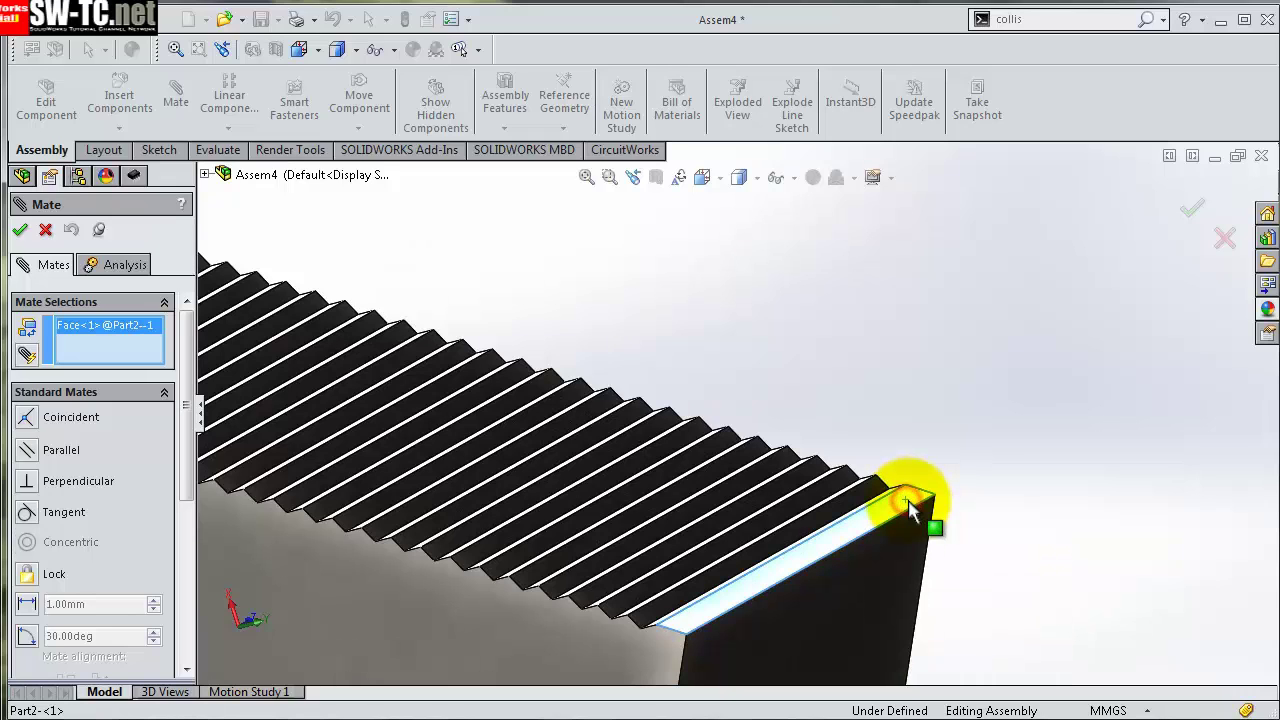
pyautogui.scroll(3, 978, 373)
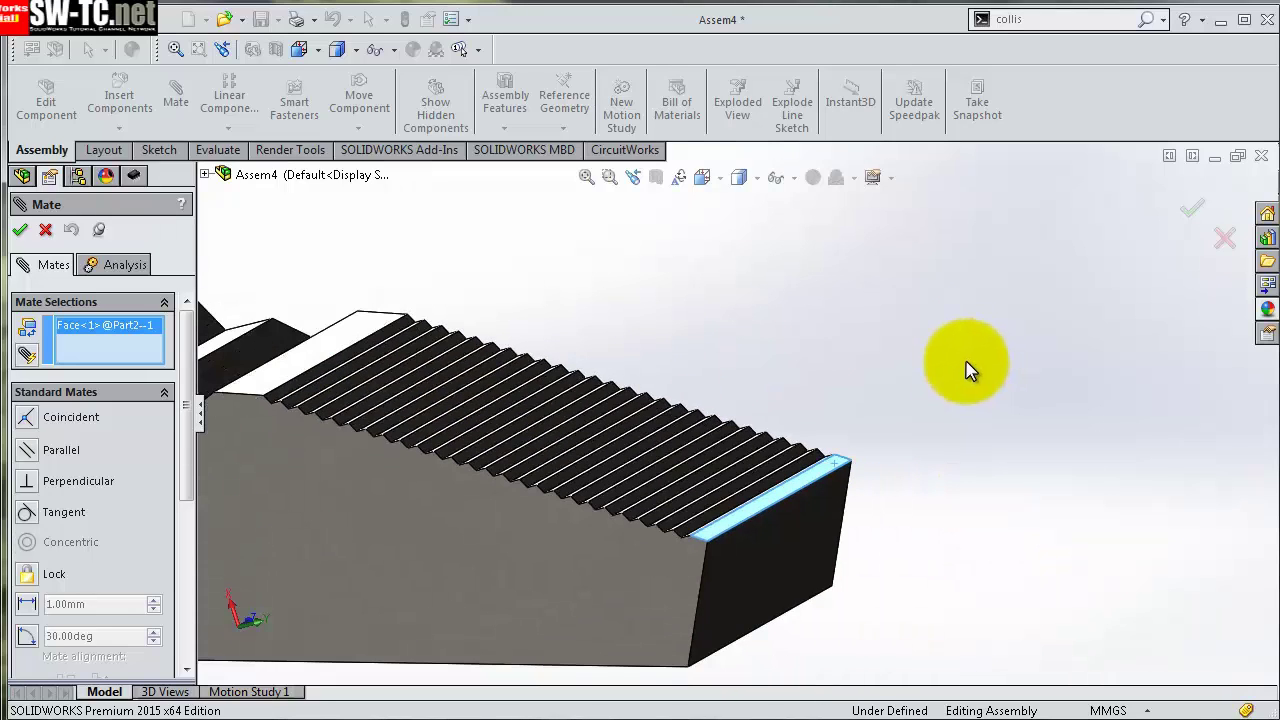
pyautogui.scroll(3, 968, 360)
pyautogui.scroll(3, 846, 343)
pyautogui.moveTo(846, 343)
pyautogui.mouseDown(button='middle')
pyautogui.moveTo(766, 320)
pyautogui.moveTo(785, 234)
pyautogui.mouseUp(button='middle')
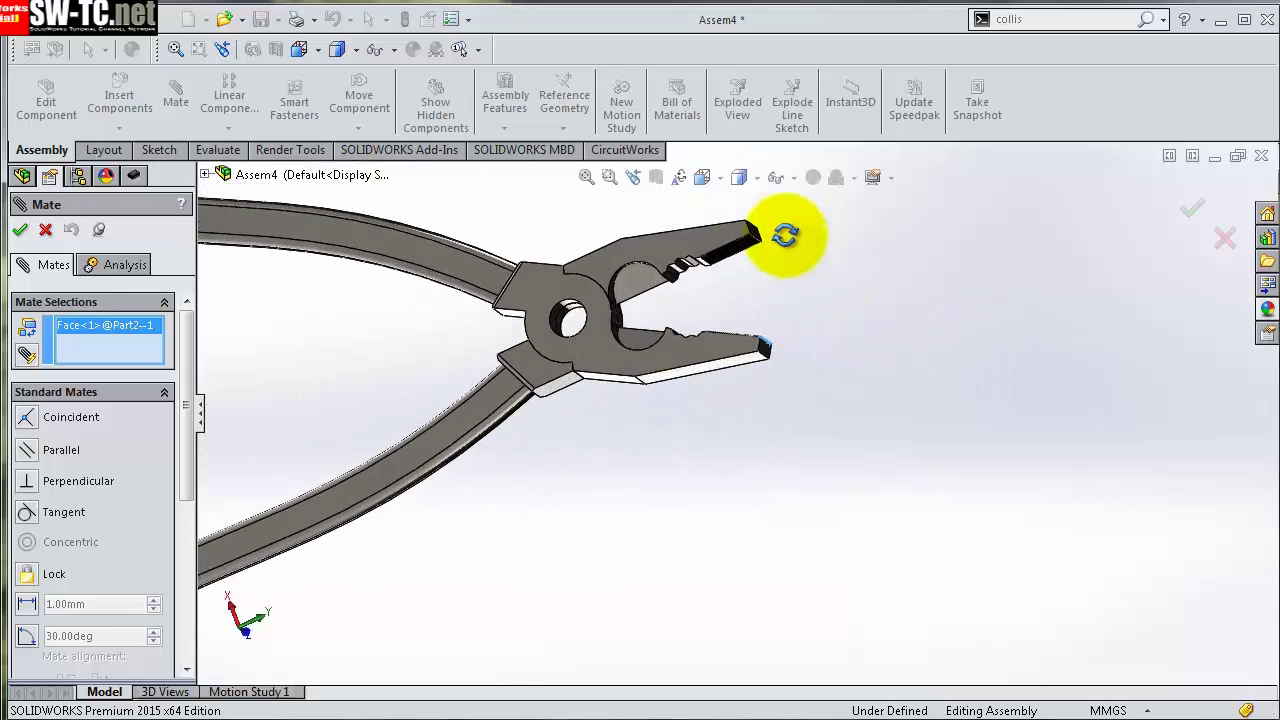
pyautogui.scroll(-1, 785, 234)
pyautogui.scroll(-2, 746, 237)
pyautogui.scroll(-2, 714, 229)
pyautogui.scroll(-2, 743, 343)
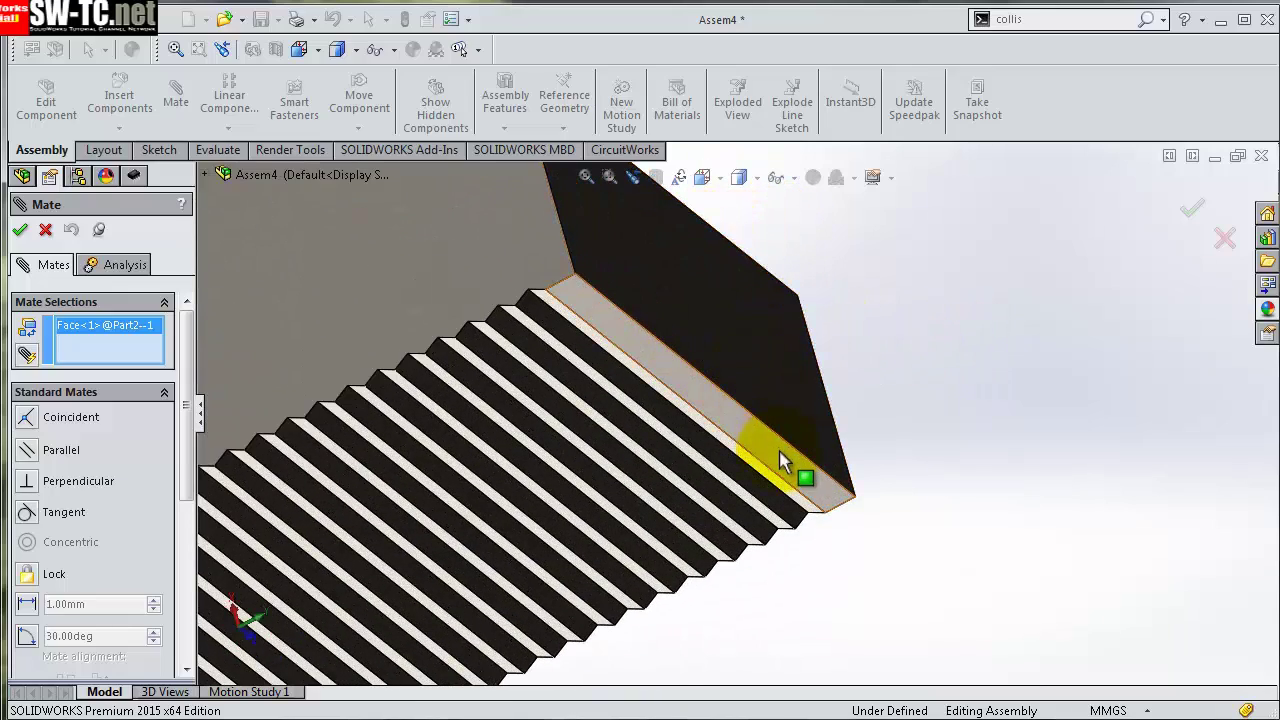
pyautogui.click(785, 462)
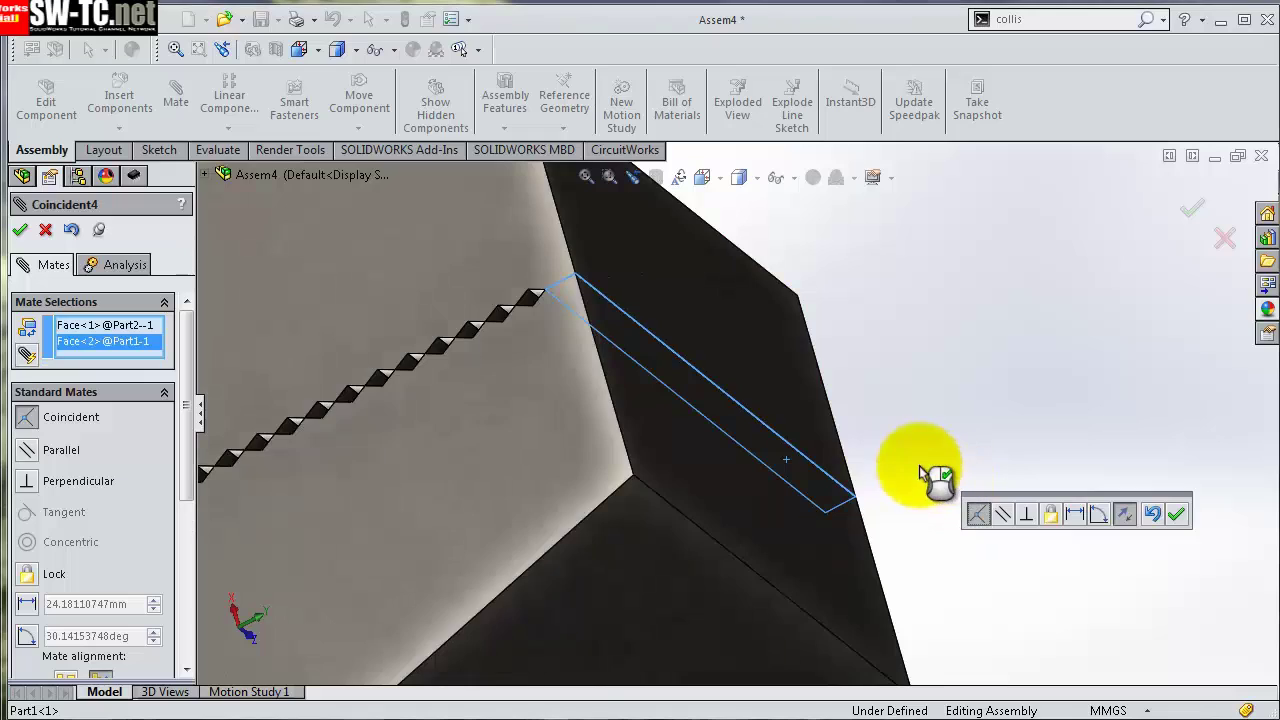
# - Make it an Advanced Angle mate limited from 0deg to 30.14153748deg and accept
pyautogui.moveTo(181, 428)
pyautogui.mouseDown()
pyautogui.moveTo(196, 575)
pyautogui.moveTo(200, 522)
pyautogui.mouseUp()
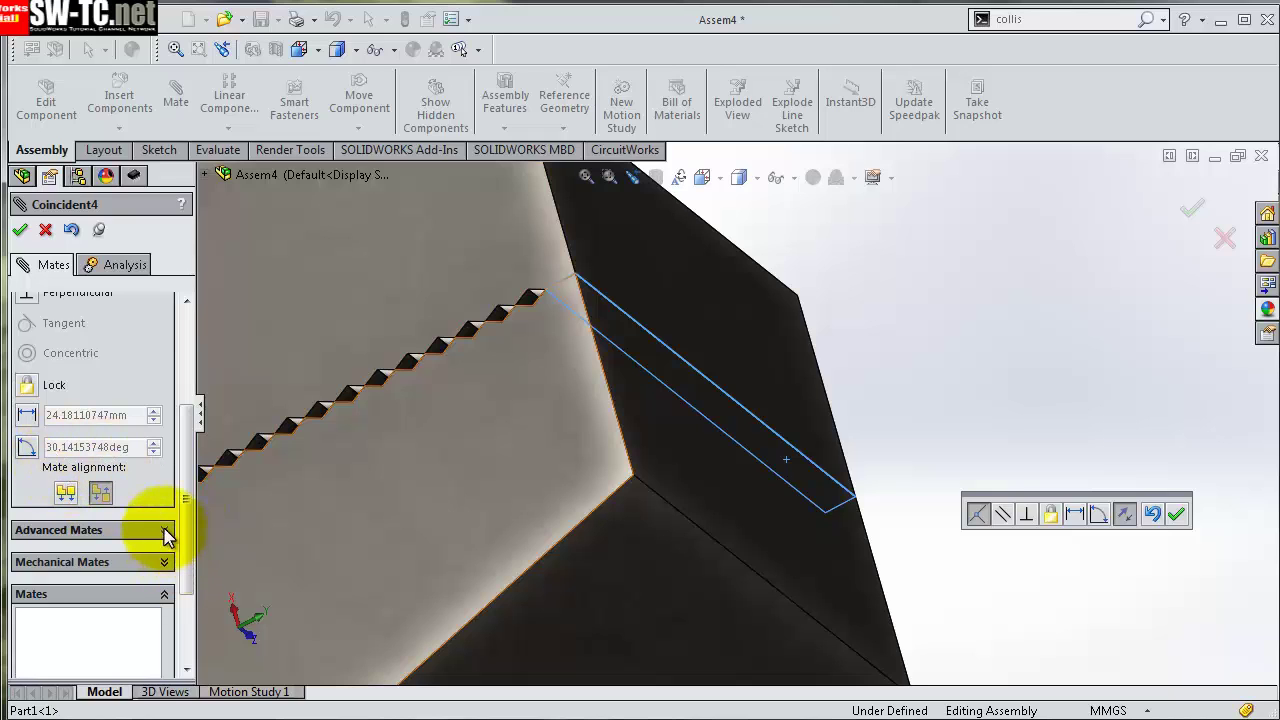
pyautogui.click(165, 533)
pyautogui.moveTo(188, 482); pyautogui.dragTo(194, 423)
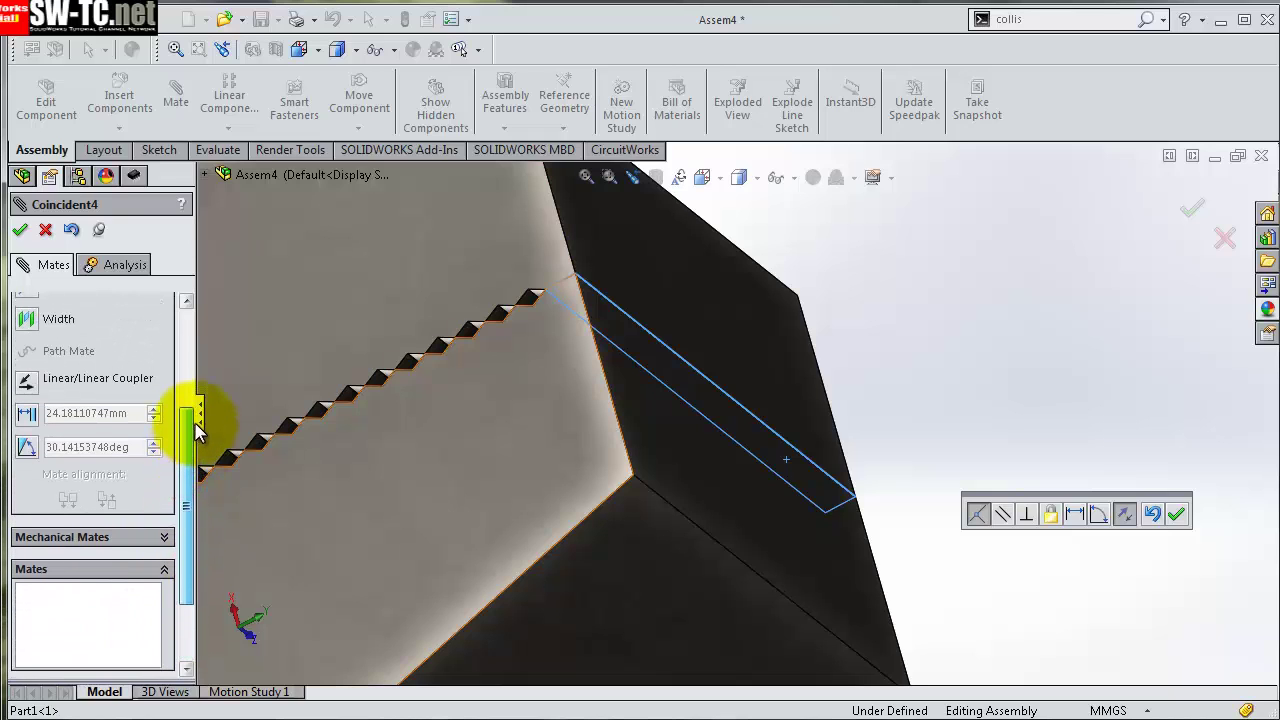
pyautogui.click(33, 460)
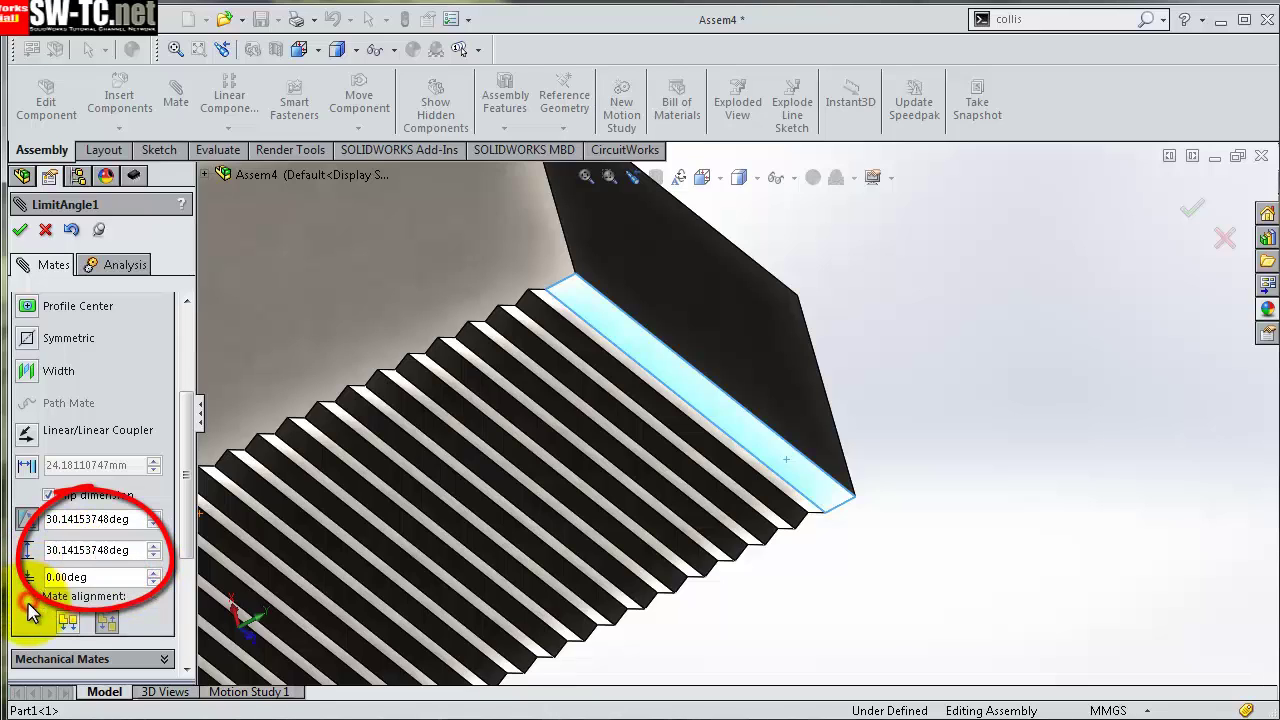
pyautogui.click(20, 231)
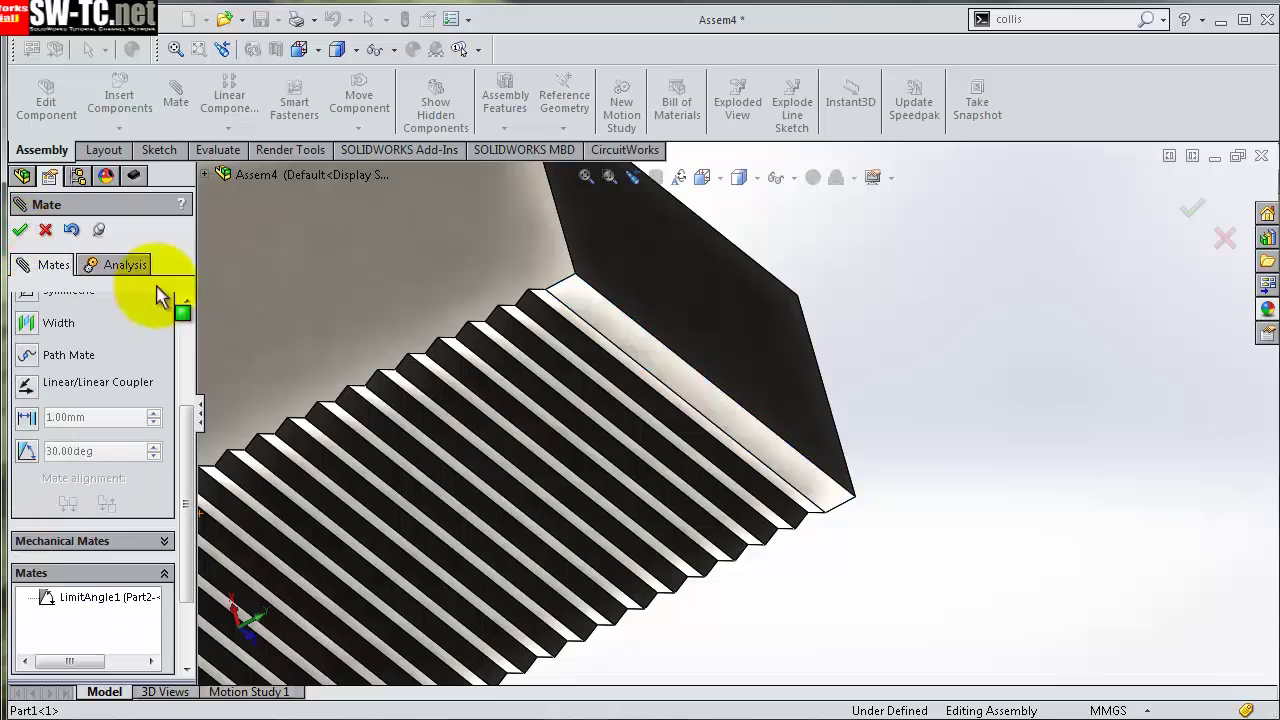
pyautogui.click(18, 235)
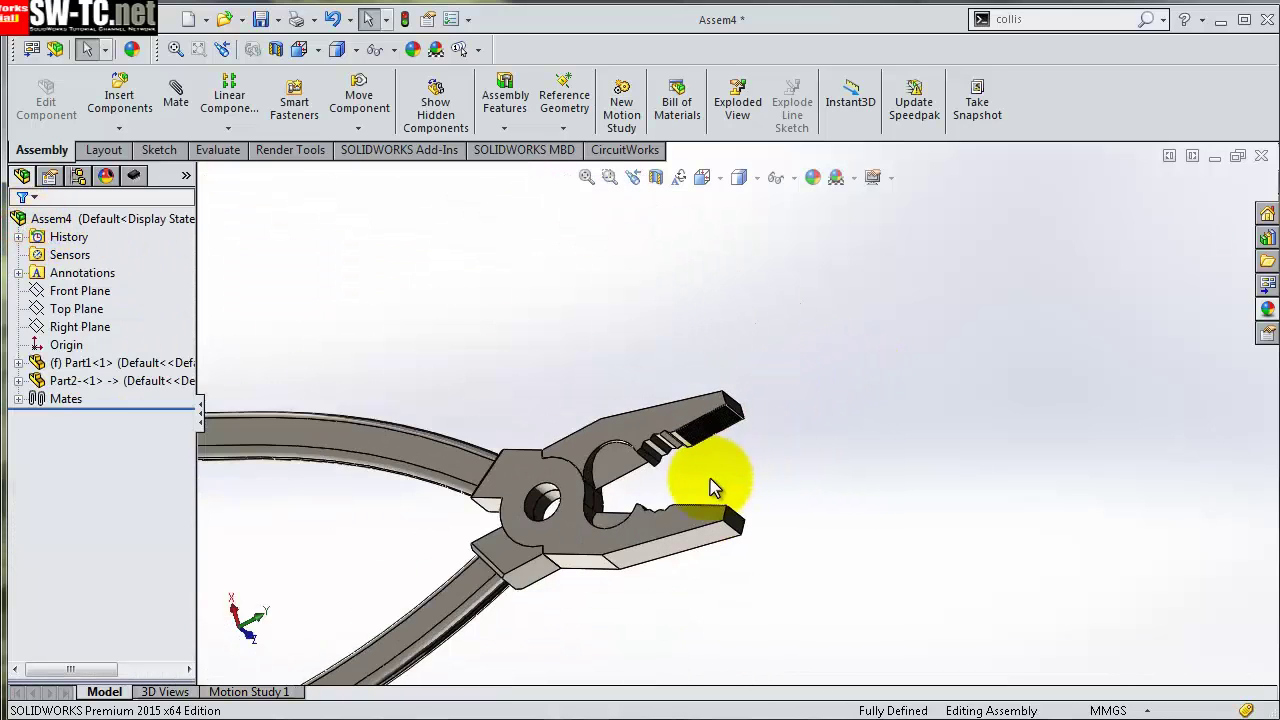
pyautogui.moveTo(712, 487); pyautogui.dragTo(729, 586, button='middle')
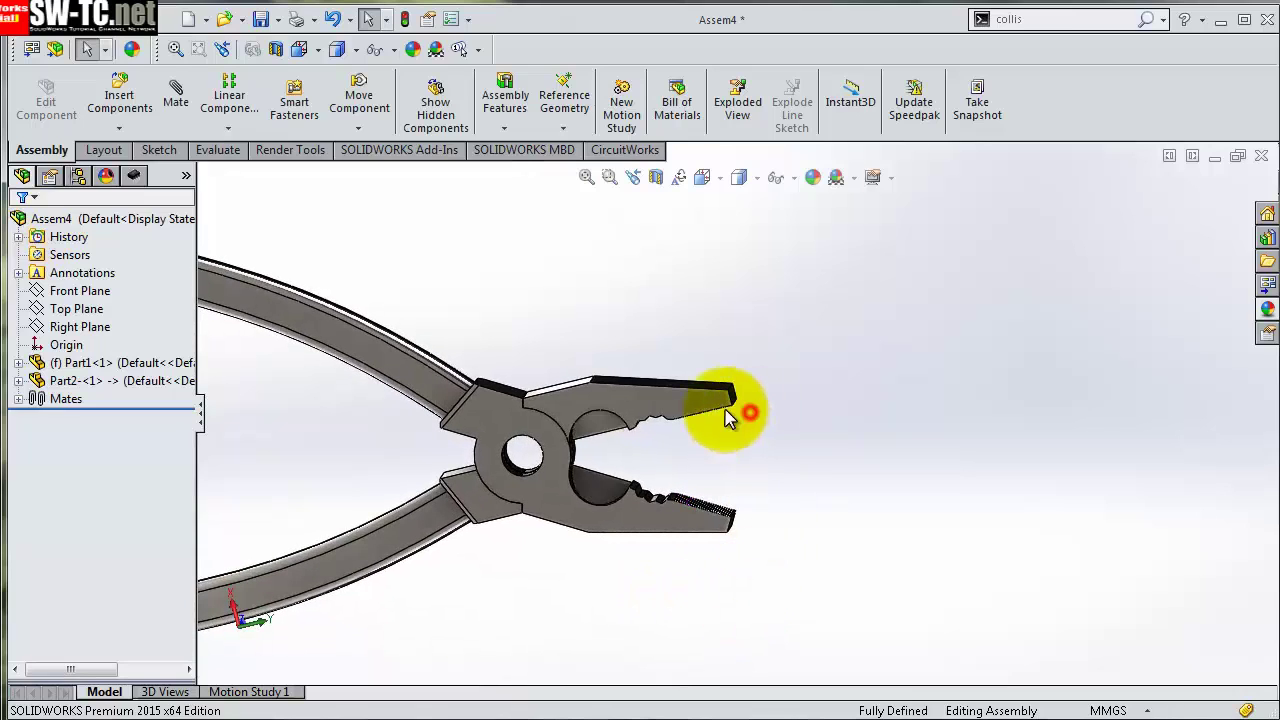
pyautogui.moveTo(727, 418)
pyautogui.mouseDown()
pyautogui.moveTo(583, 515)
pyautogui.moveTo(620, 403)
pyautogui.moveTo(634, 552)
pyautogui.moveTo(669, 385)
pyautogui.moveTo(691, 529)
pyautogui.moveTo(652, 636)
pyautogui.mouseUp()
pyautogui.press('Escape')
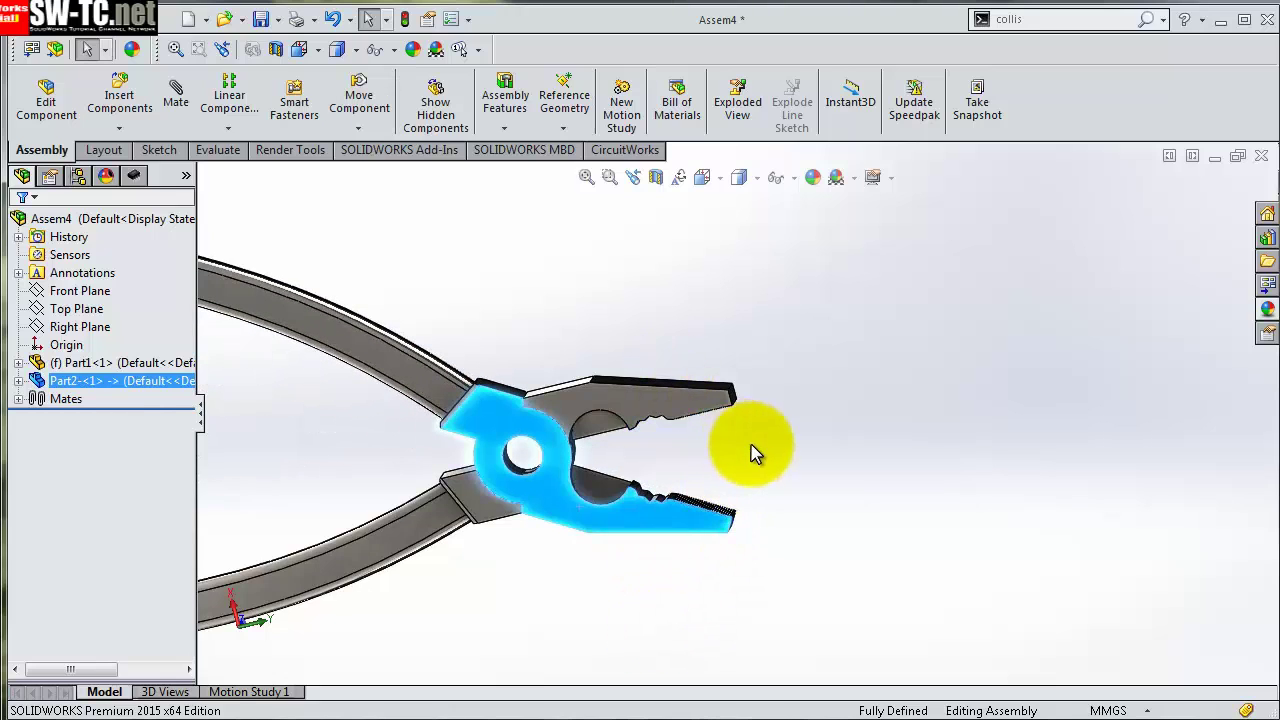
pyautogui.click(751, 445)
pyautogui.moveTo(523, 445)
pyautogui.mouseDown(button='middle')
pyautogui.moveTo(541, 340)
pyautogui.moveTo(543, 363)
pyautogui.moveTo(463, 471)
pyautogui.moveTo(537, 410)
pyautogui.moveTo(491, 429)
pyautogui.moveTo(557, 380)
pyautogui.moveTo(471, 357)
pyautogui.mouseUp(button='middle')
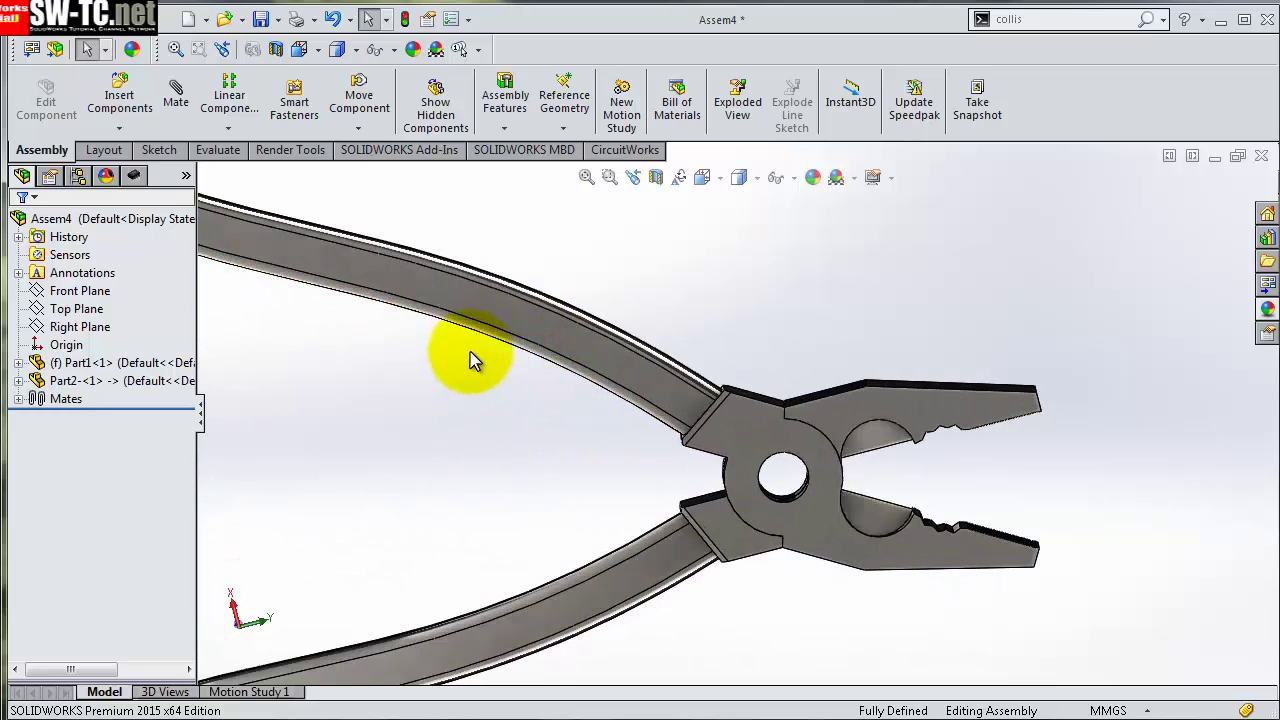
# - Insert the red handle part, Part3- handle, into the assembly
pyautogui.click(106, 100)
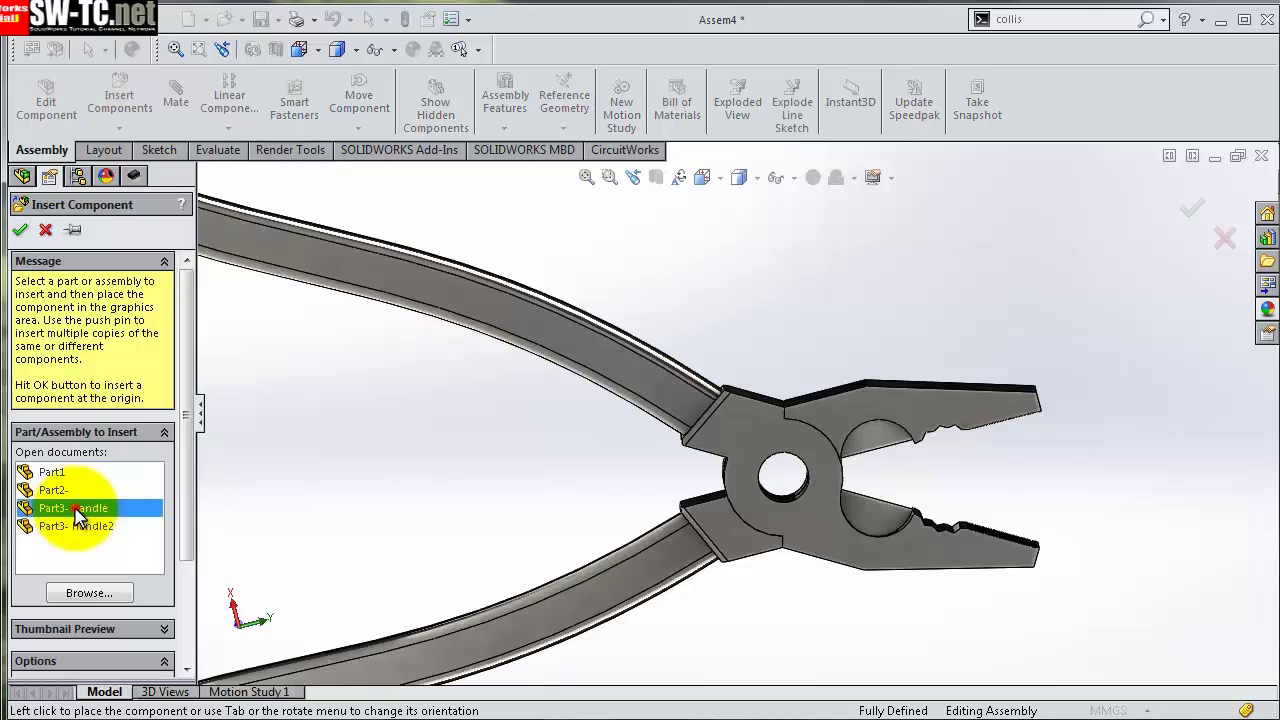
pyautogui.moveTo(78, 515)
pyautogui.mouseDown()
pyautogui.moveTo(414, 442)
pyautogui.moveTo(401, 456)
pyautogui.moveTo(390, 419)
pyautogui.moveTo(420, 440)
pyautogui.mouseUp()
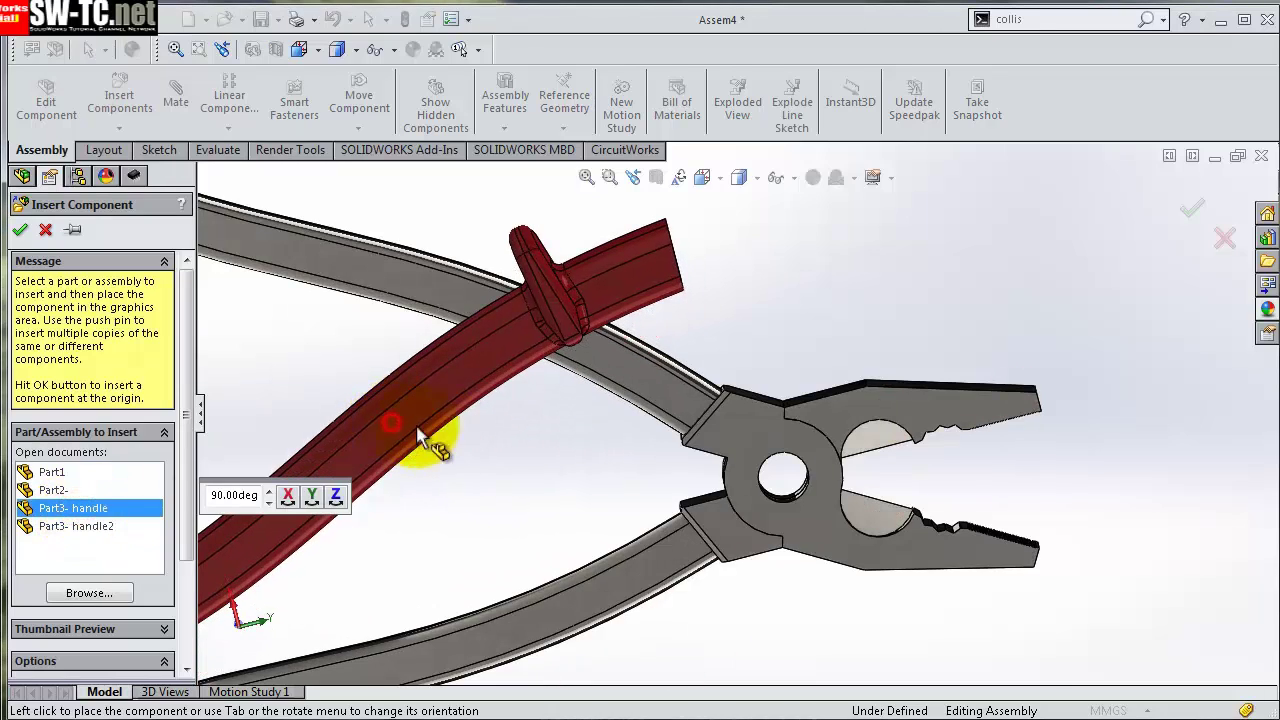
pyautogui.click(420, 440)
pyautogui.moveTo(686, 320)
pyautogui.mouseDown(button='middle')
pyautogui.moveTo(729, 286)
pyautogui.moveTo(686, 337)
pyautogui.moveTo(660, 270)
pyautogui.mouseUp(button='middle')
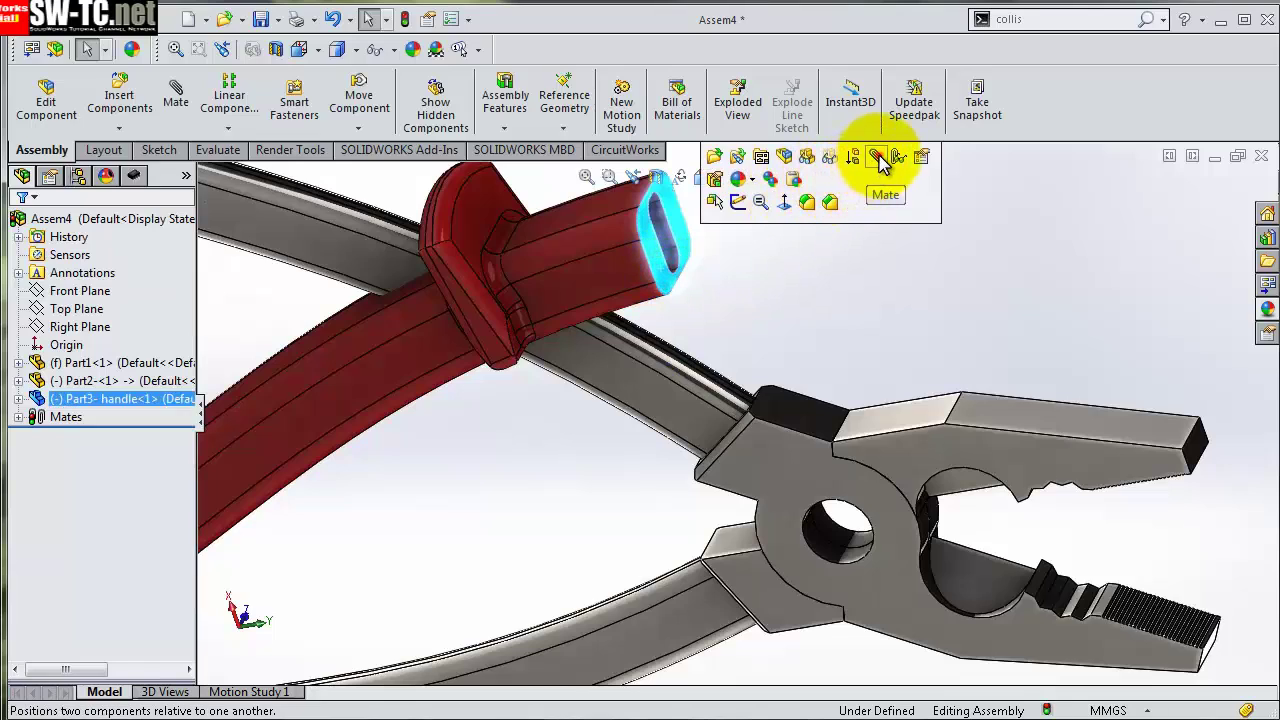
# - Mate the handle face coincident with the grey pliers arm face
pyautogui.click(880, 165)
pyautogui.moveTo(823, 300); pyautogui.dragTo(854, 349, button='middle')
pyautogui.scroll(-5, 720, 377)
pyautogui.scroll(-2, 522, 435)
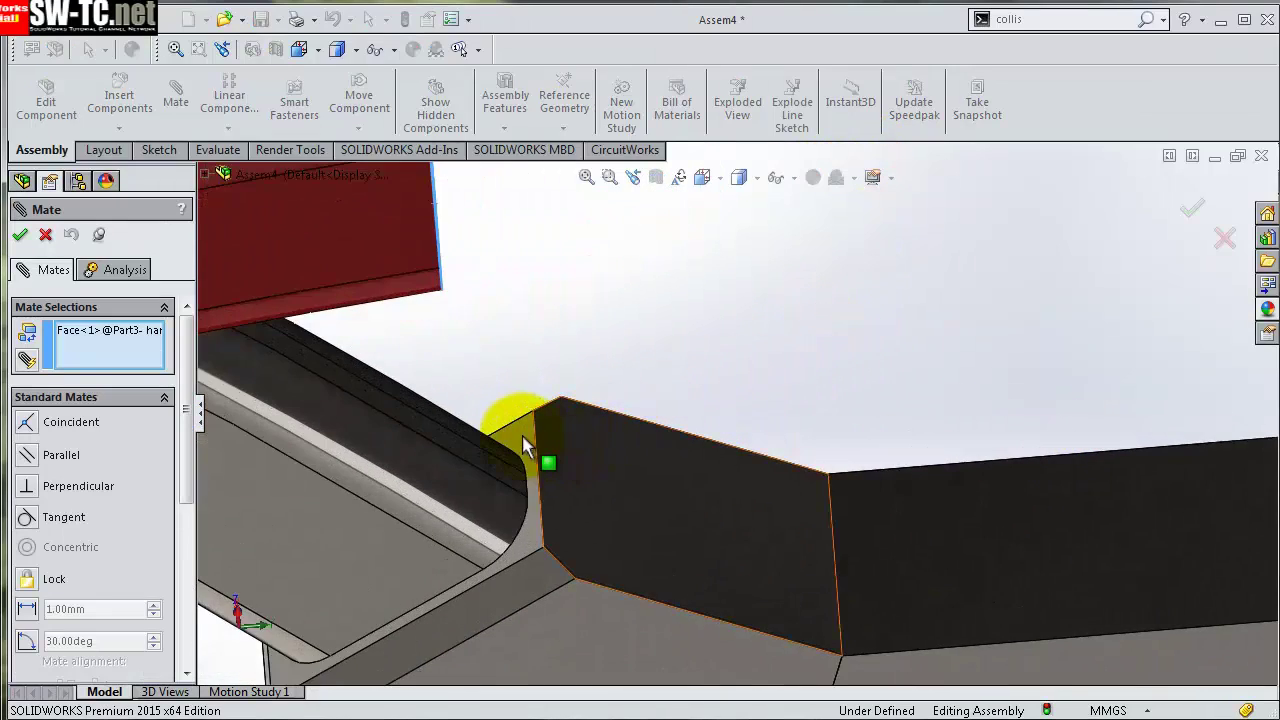
pyautogui.click(521, 438)
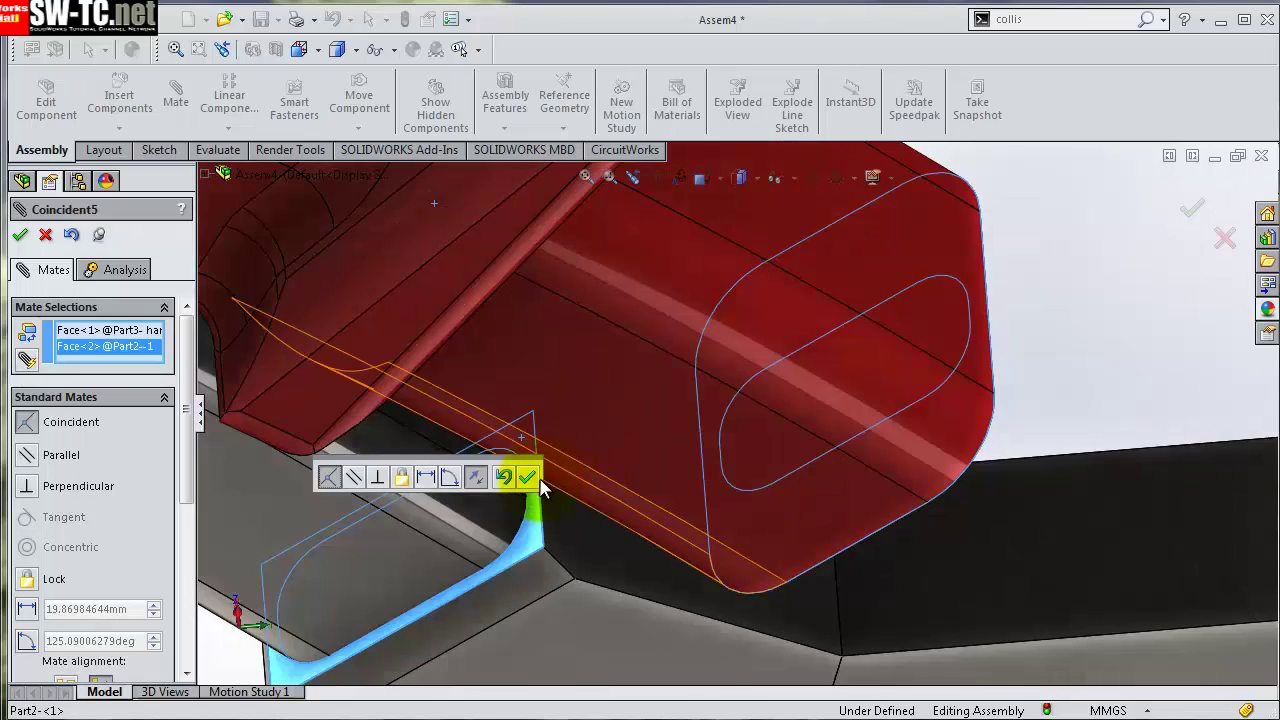
pyautogui.click(537, 481)
# - Pick the red handle's inner edge for an edge coincident mate
pyautogui.scroll(-2, 656, 440)
pyautogui.scroll(-2, 583, 436)
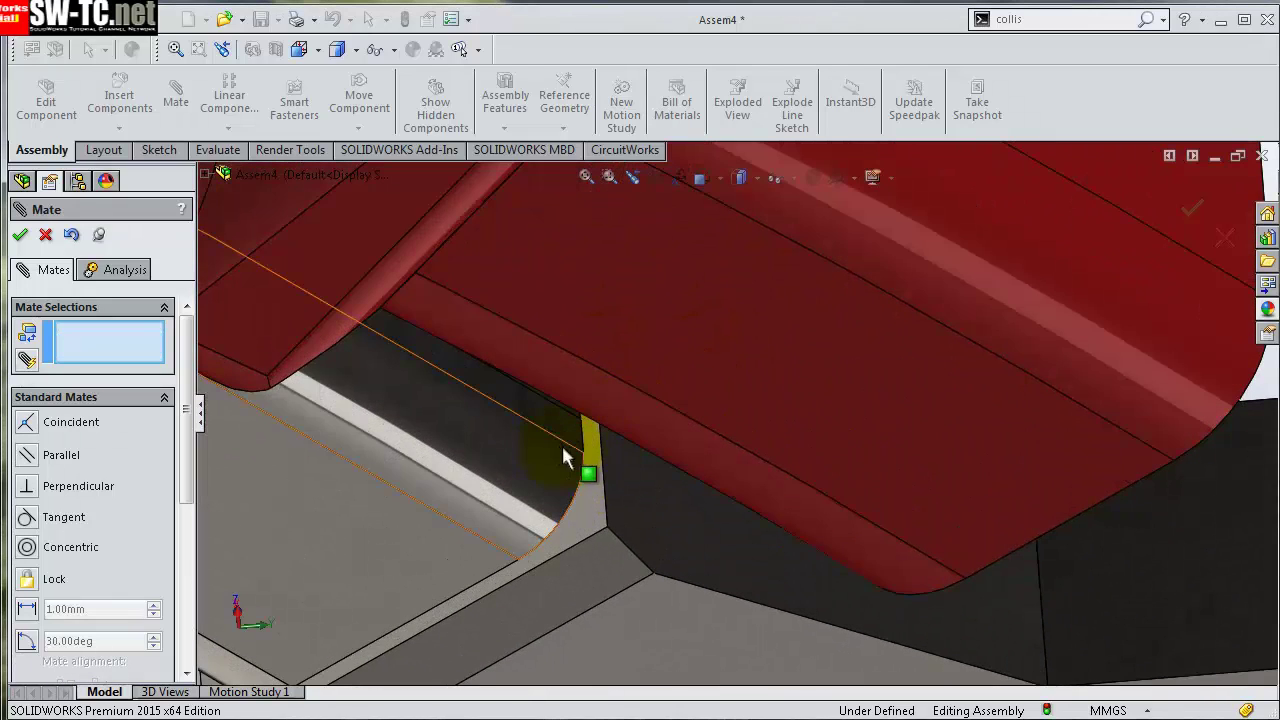
pyautogui.scroll(-2, 612, 442)
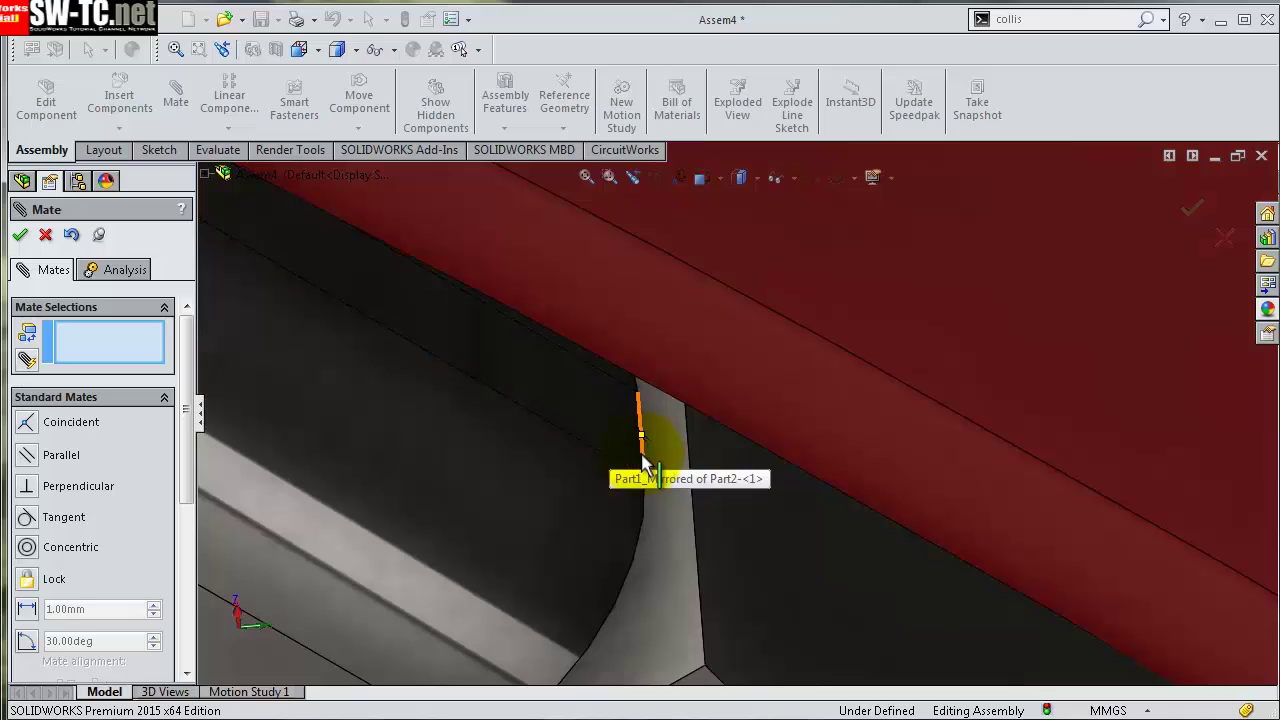
pyautogui.scroll(3, 700, 440)
pyautogui.scroll(3, 790, 420)
pyautogui.moveTo(900, 370)
pyautogui.mouseDown(button='middle')
pyautogui.moveTo(857, 292)
pyautogui.moveTo(837, 343)
pyautogui.mouseUp(button='middle')
pyautogui.scroll(-5, 820, 430)
pyautogui.scroll(-1, 795, 495)
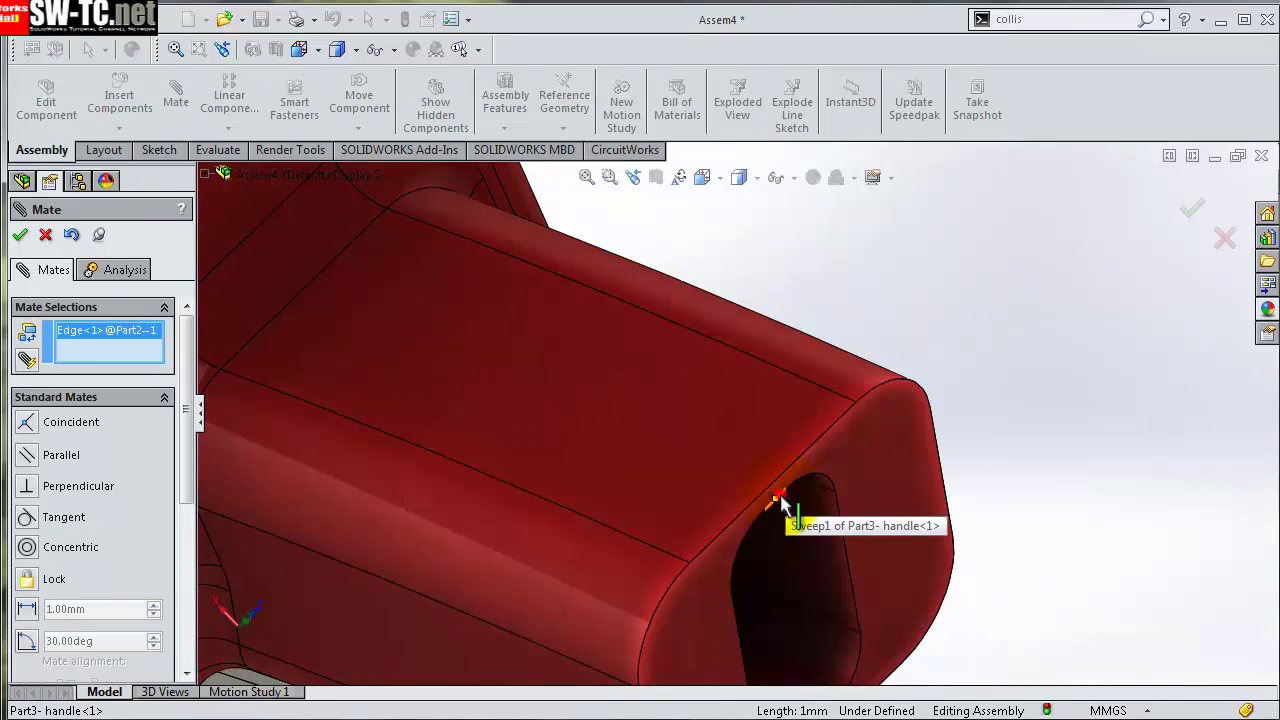
pyautogui.click(781, 500)
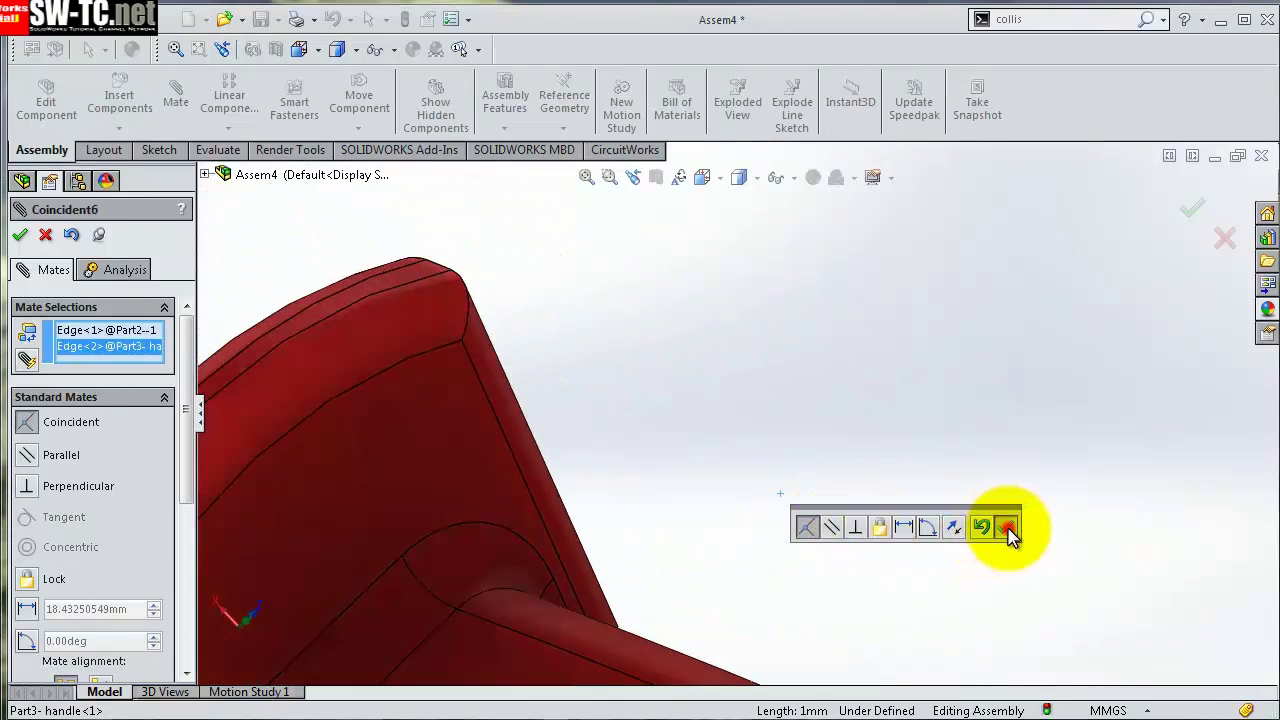
pyautogui.click(1006, 527)
# - Make the grip edge coincident with the matching edge of the grey Part2 arm
pyautogui.scroll(3, 950, 570)
pyautogui.scroll(-2, 814, 600)
pyautogui.scroll(-2, 680, 514)
pyautogui.scroll(-3, 708, 468)
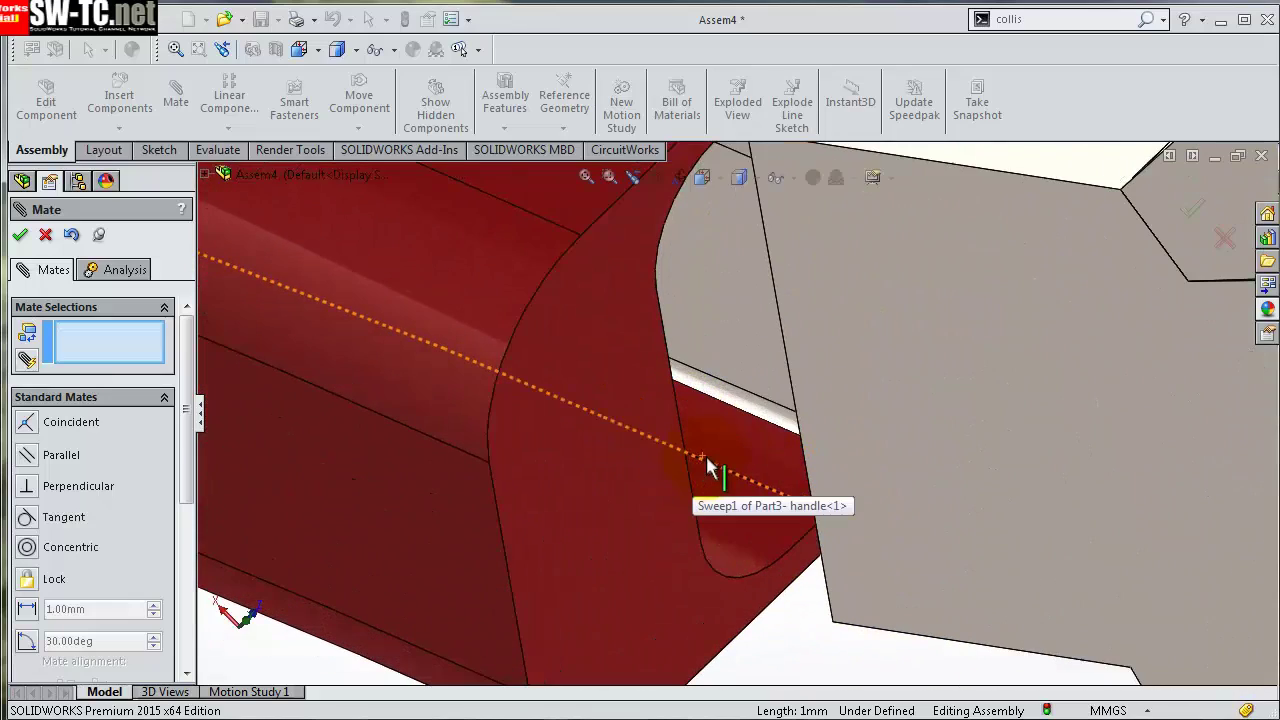
pyautogui.moveTo(690, 470)
pyautogui.mouseDown(button='middle')
pyautogui.moveTo(729, 509)
pyautogui.moveTo(829, 523)
pyautogui.moveTo(823, 334)
pyautogui.moveTo(815, 367)
pyautogui.mouseUp(button='middle')
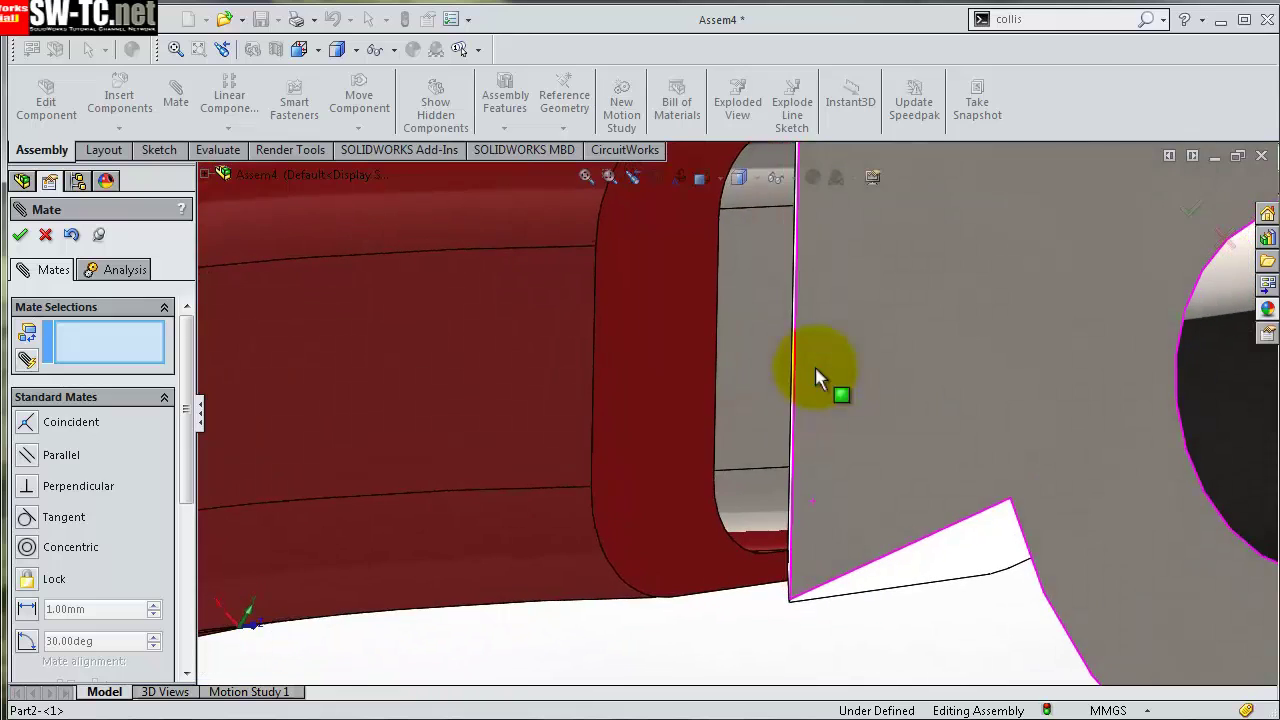
pyautogui.scroll(-2, 723, 326)
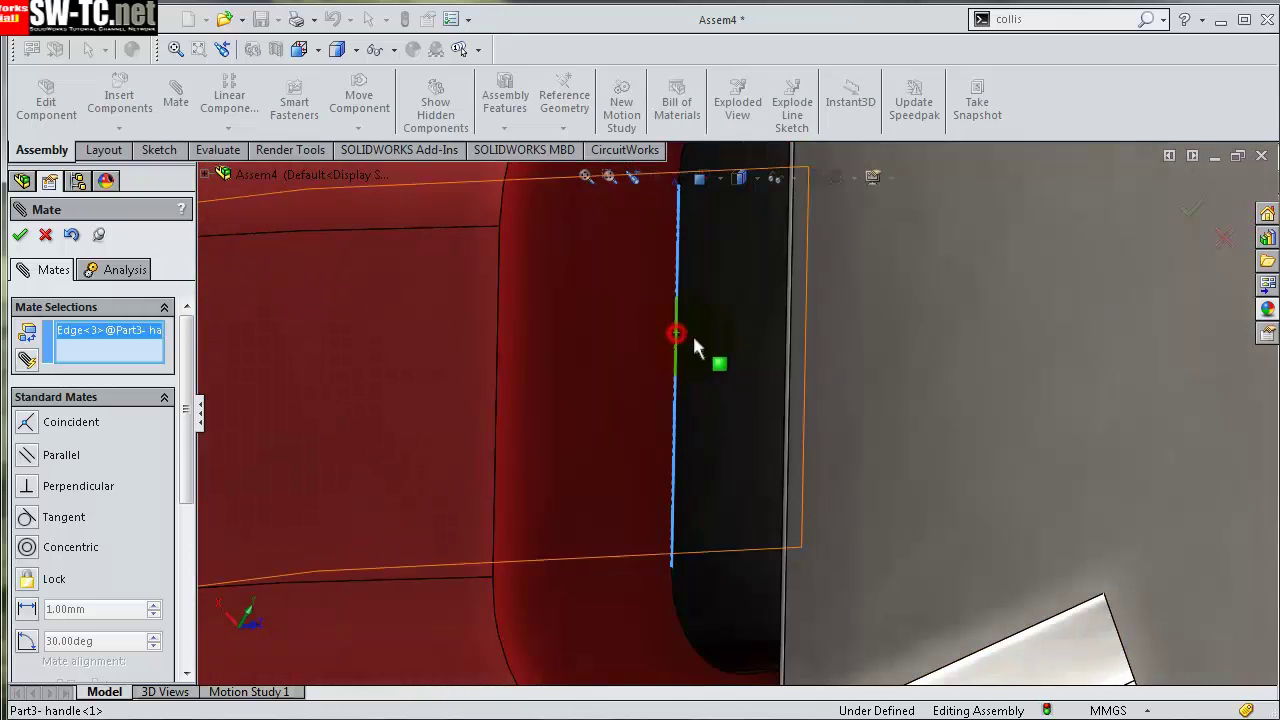
pyautogui.scroll(3, 697, 347)
pyautogui.moveTo(829, 391)
pyautogui.mouseDown(button='middle')
pyautogui.moveTo(771, 571)
pyautogui.moveTo(777, 606)
pyautogui.moveTo(840, 592)
pyautogui.moveTo(808, 571)
pyautogui.moveTo(738, 566)
pyautogui.moveTo(777, 568)
pyautogui.mouseUp(button='middle')
pyautogui.scroll(-5, 860, 440)
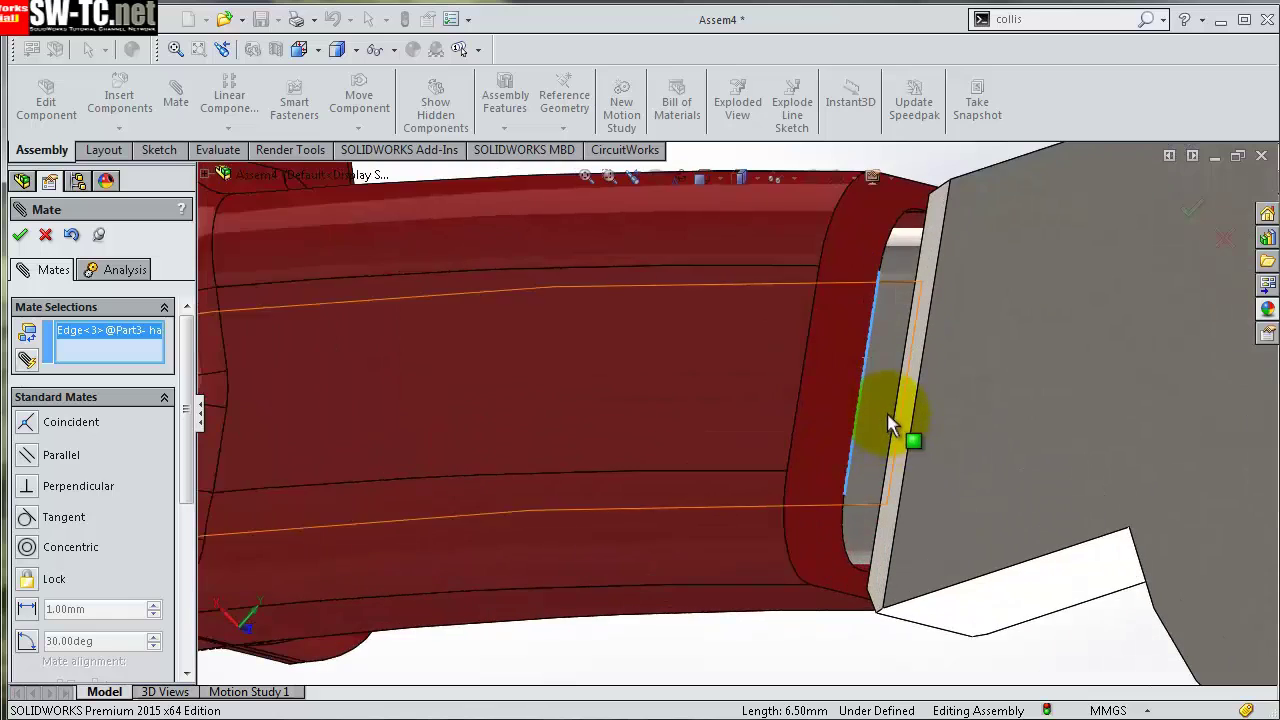
pyautogui.scroll(-3, 887, 413)
pyautogui.moveTo(889, 400); pyautogui.dragTo(918, 417, button='middle')
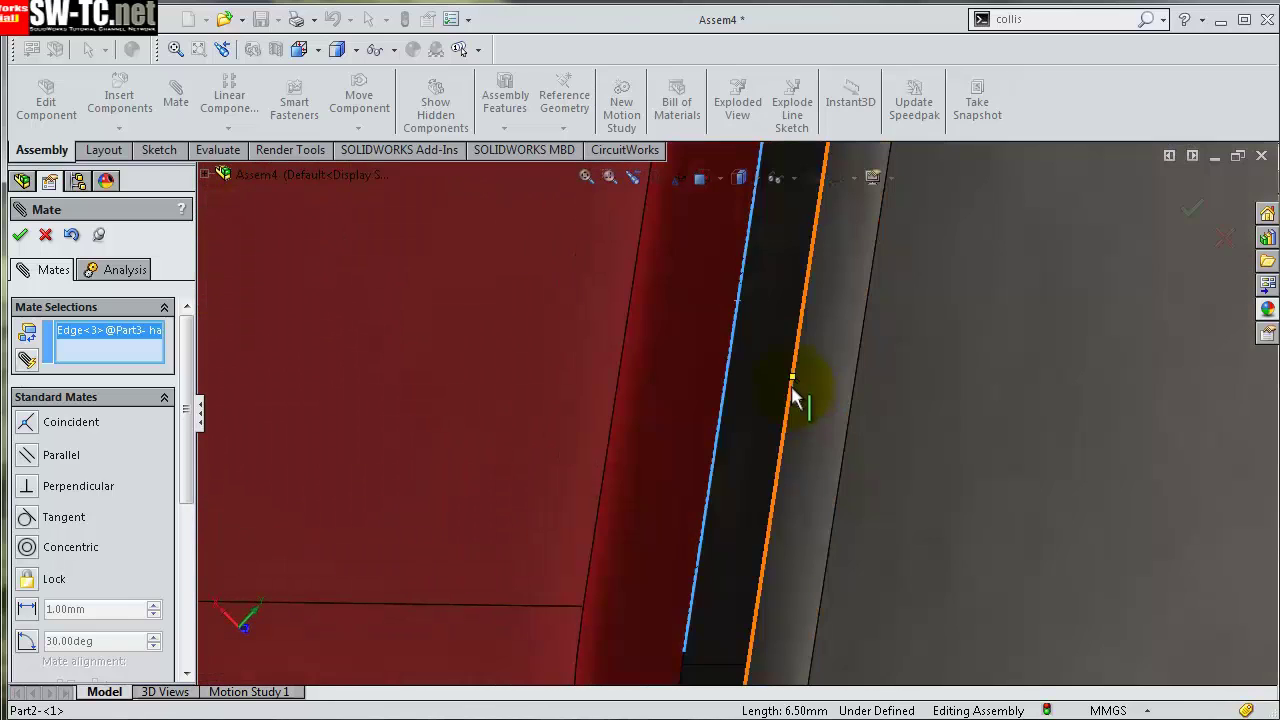
pyautogui.click(794, 388)
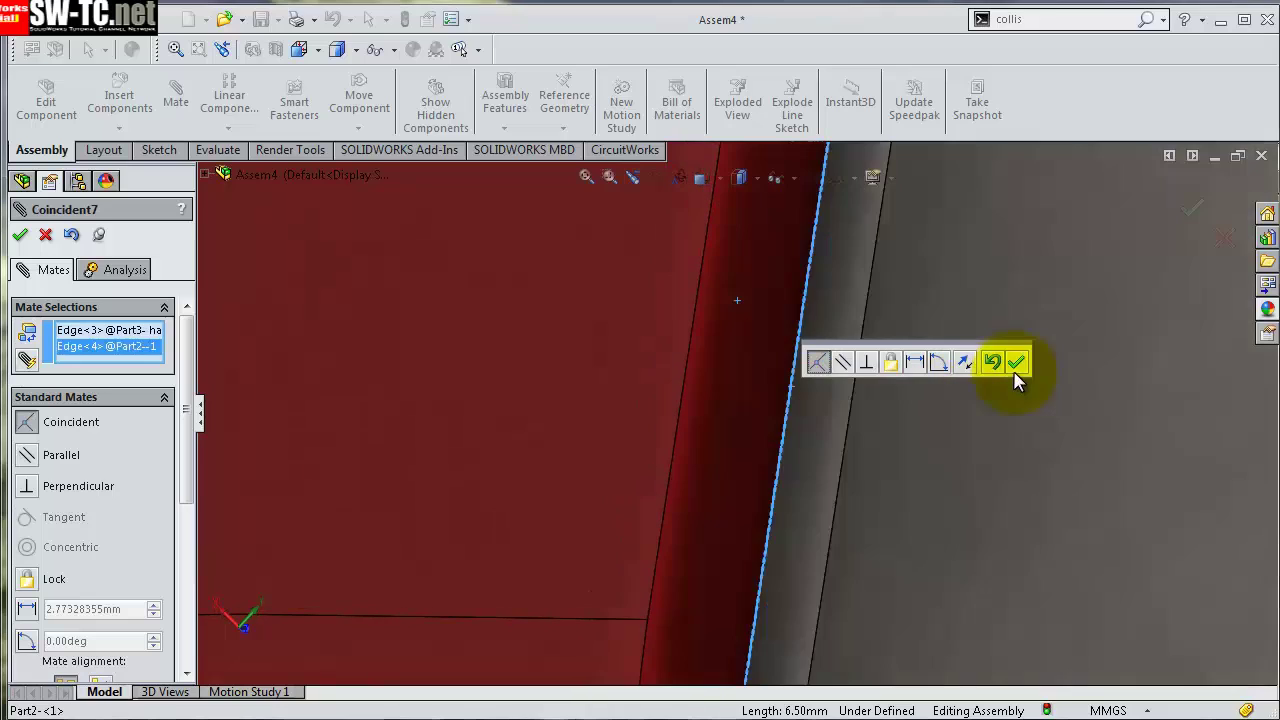
pyautogui.click(1010, 360)
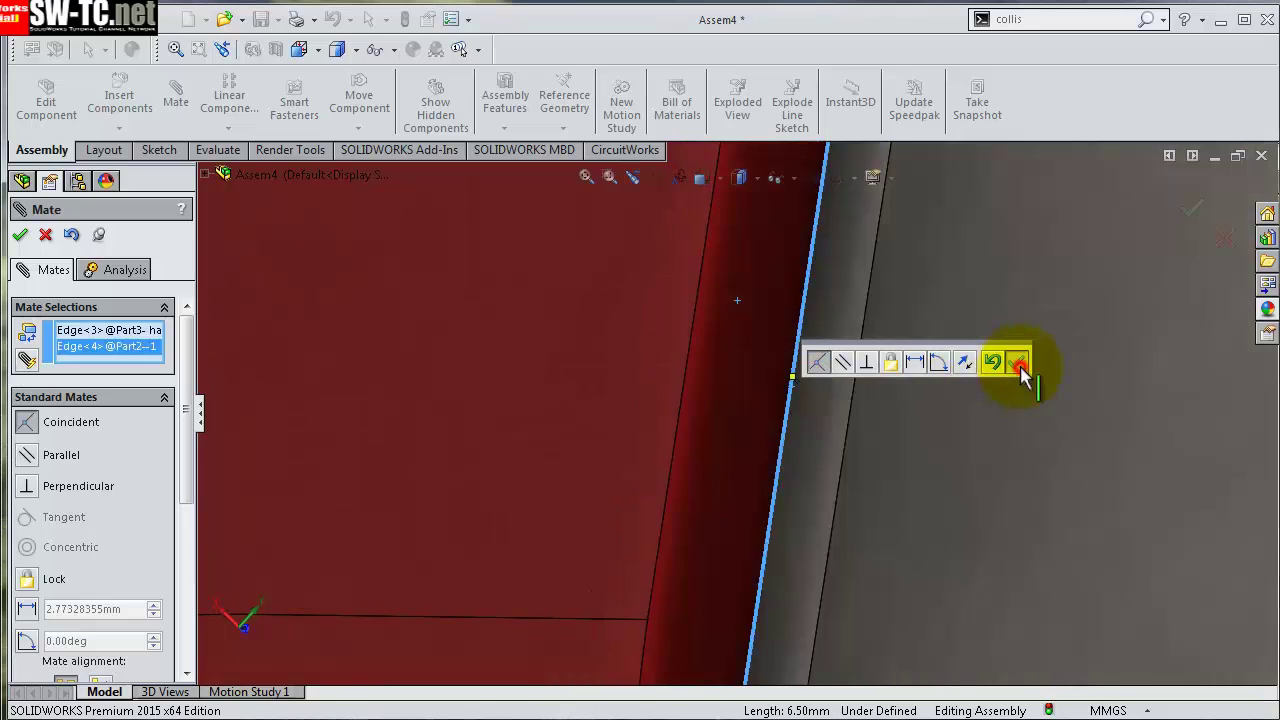
# - Check the grip with hidden lines visible, then close the Mate PropertyManager
pyautogui.scroll(5, 953, 394)
pyautogui.scroll(3, 798, 405)
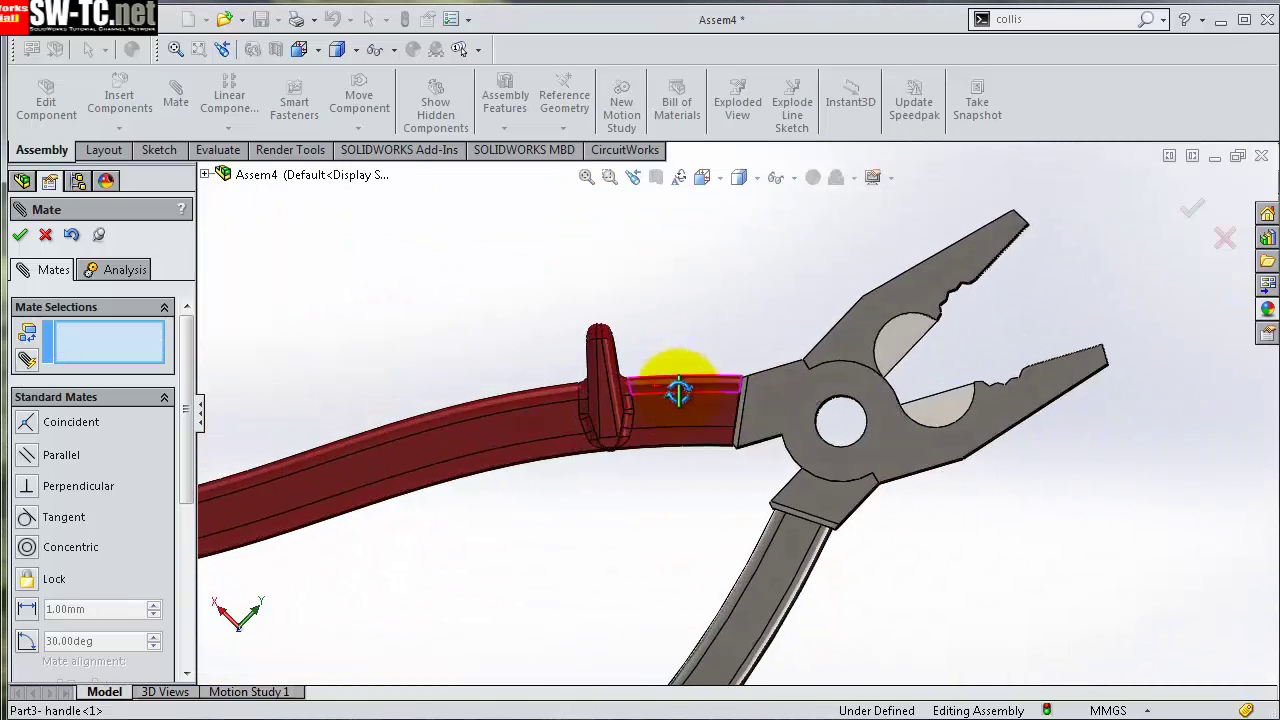
pyautogui.scroll(2, 690, 400)
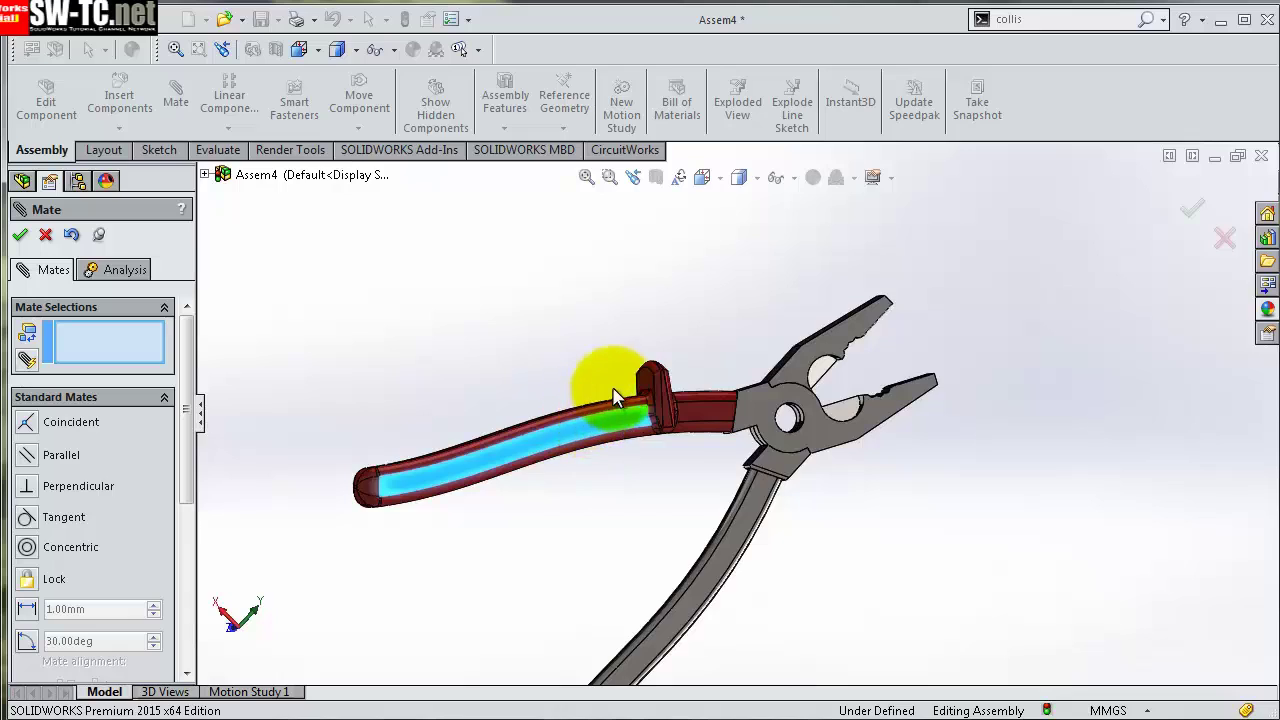
pyautogui.moveTo(616, 397)
pyautogui.mouseDown(button='middle')
pyautogui.moveTo(586, 423)
pyautogui.moveTo(629, 357)
pyautogui.moveTo(580, 371)
pyautogui.moveTo(710, 285)
pyautogui.mouseUp(button='middle')
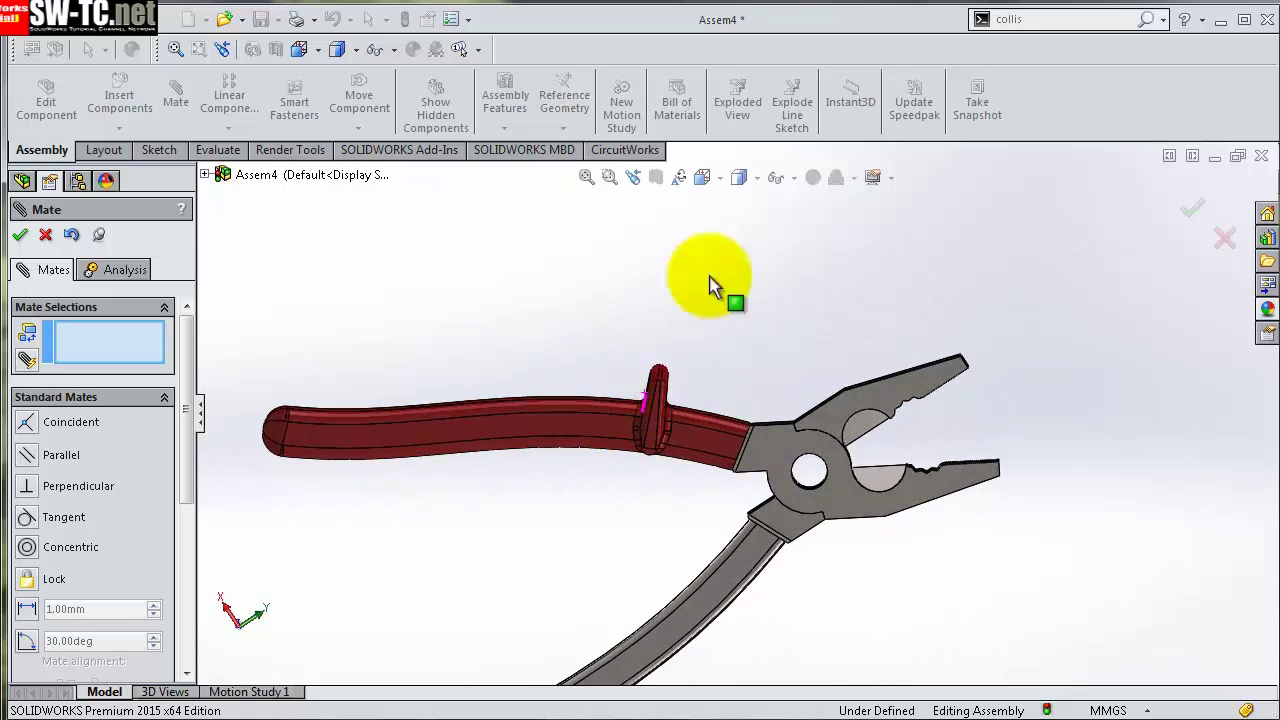
pyautogui.click(740, 277)
pyautogui.scroll(-3, 243, 486)
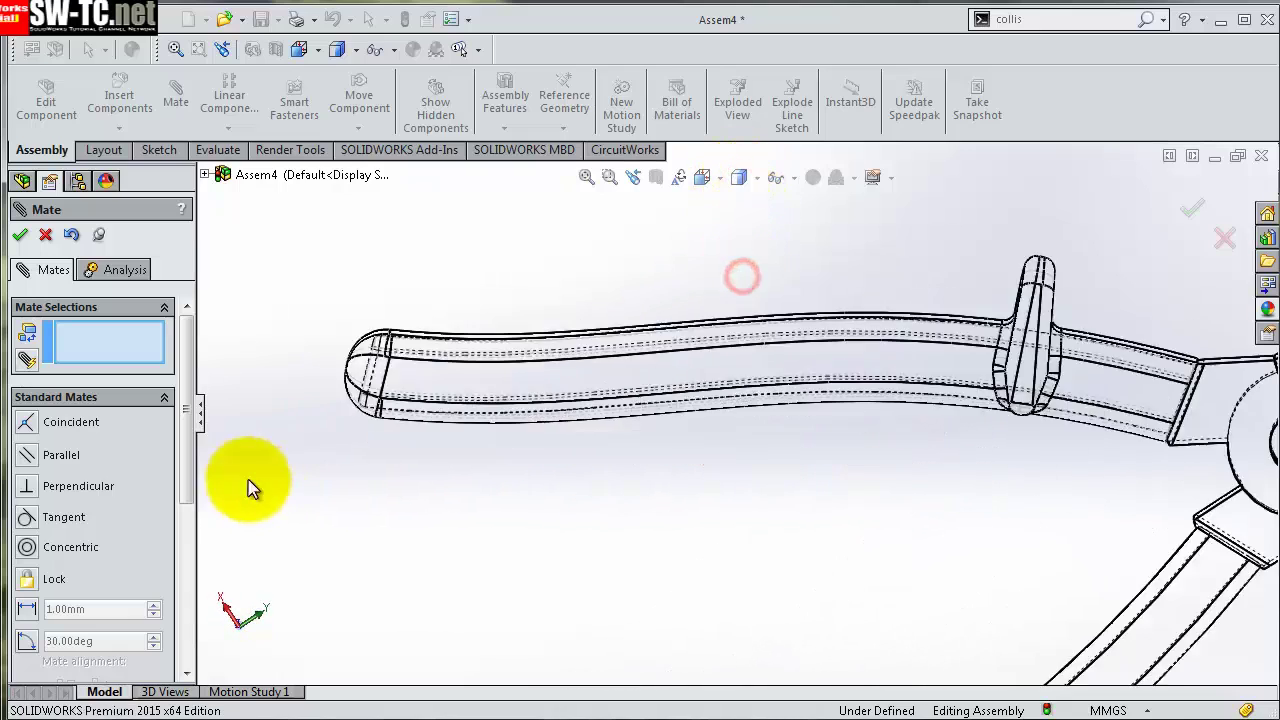
pyautogui.scroll(-3, 514, 371)
pyautogui.scroll(-3, 432, 445)
pyautogui.scroll(5, 432, 445)
pyautogui.scroll(-2, 450, 455)
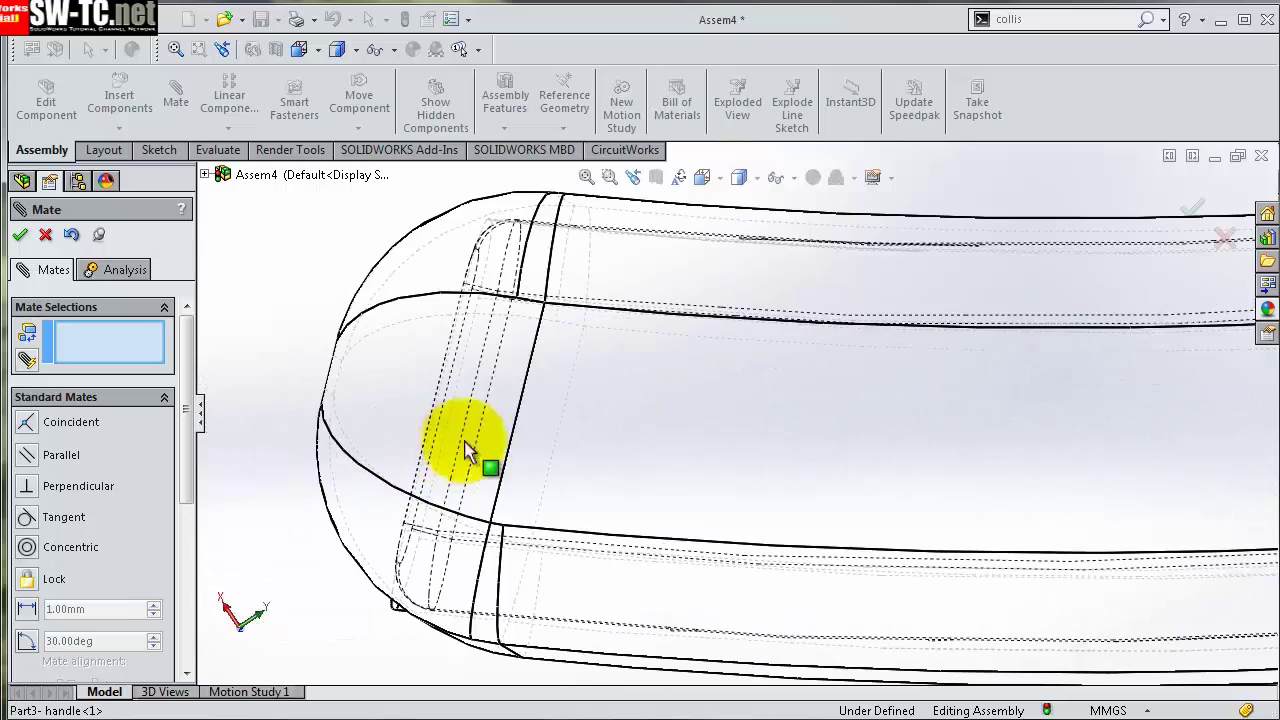
pyautogui.moveTo(512, 280); pyautogui.dragTo(659, 350, button='middle')
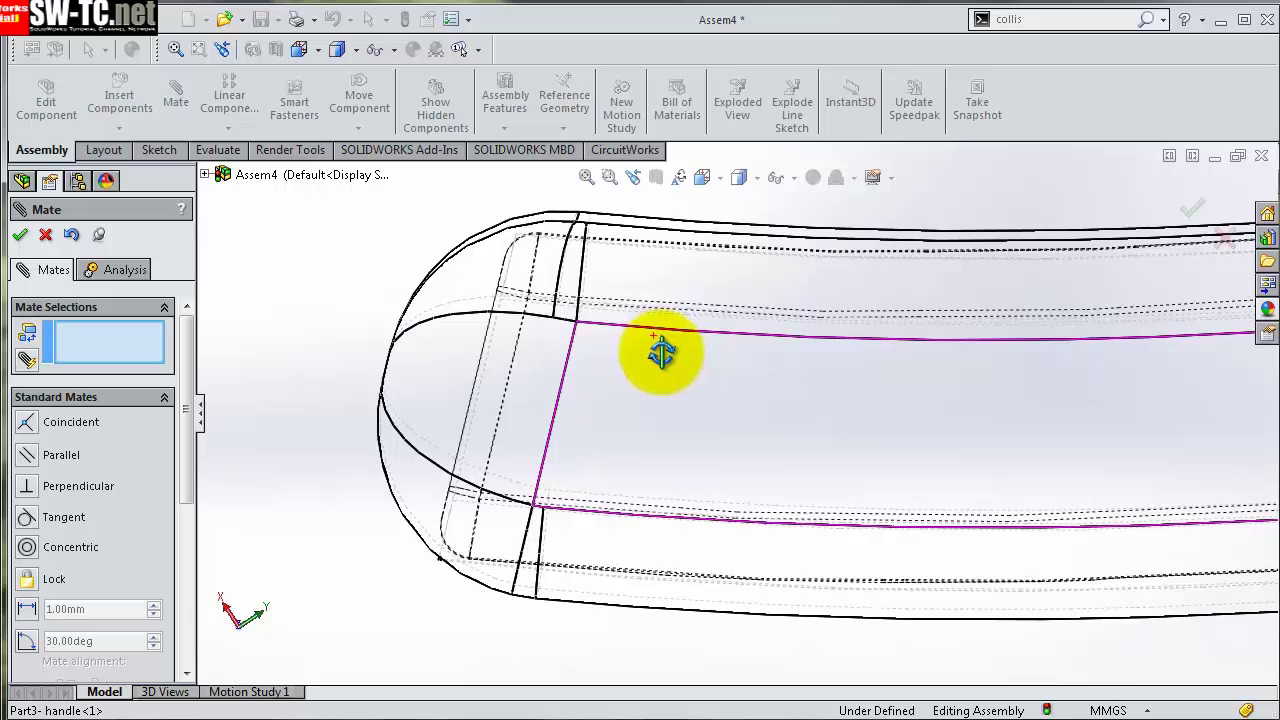
pyautogui.scroll(3, 655, 350)
pyautogui.click(1193, 209)
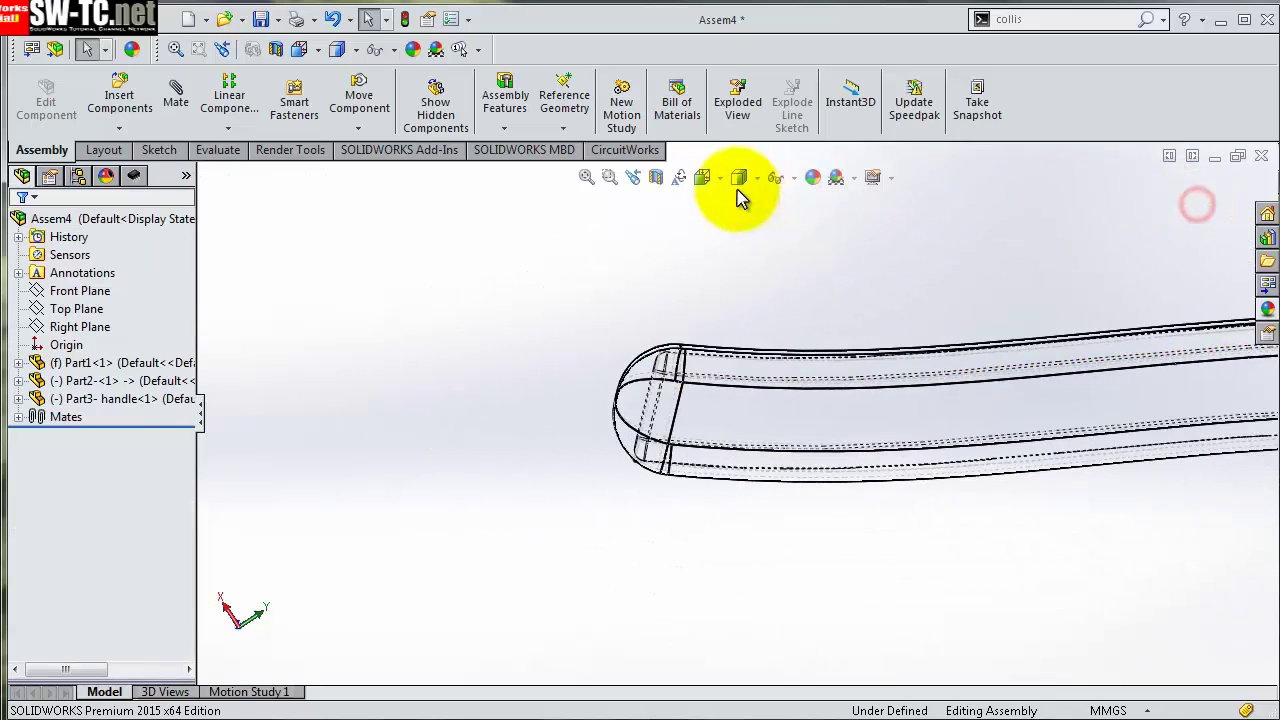
# - Return to shaded display and insert a second red handle grip
pyautogui.click(741, 206)
pyautogui.scroll(5, 860, 330)
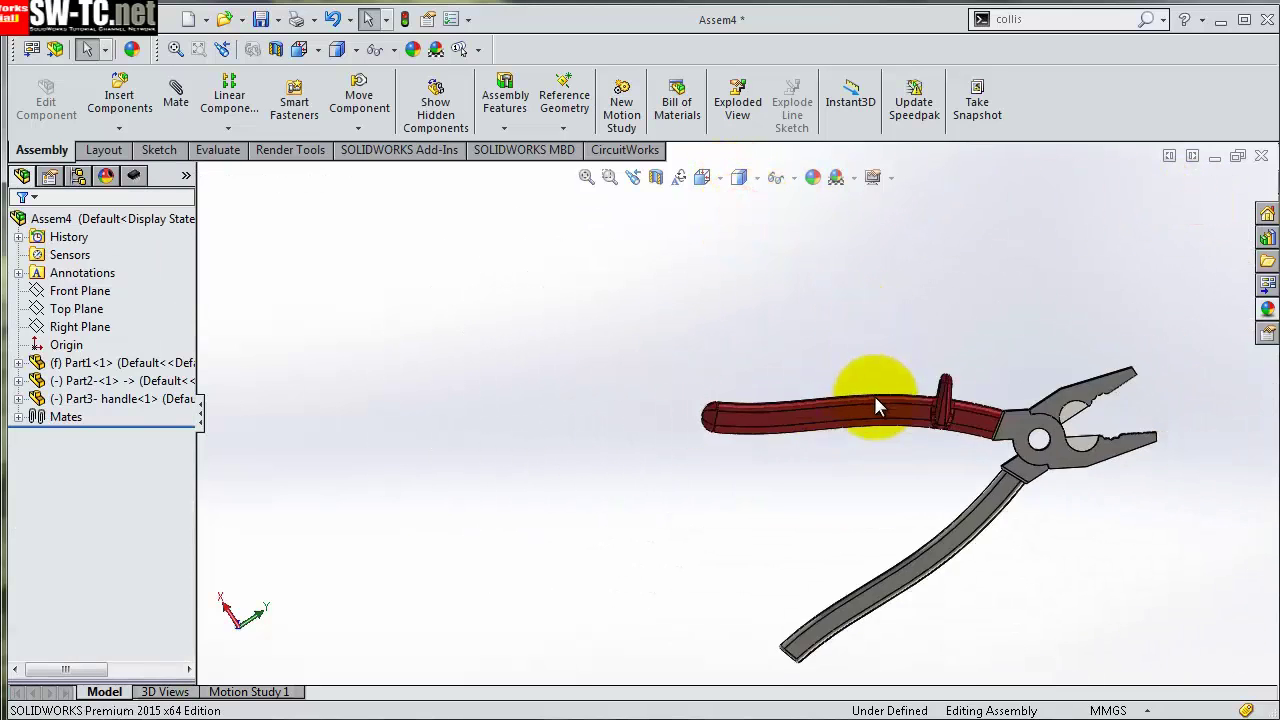
pyautogui.moveTo(874, 400)
pyautogui.mouseDown(button='middle')
pyautogui.moveTo(948, 523)
pyautogui.moveTo(897, 331)
pyautogui.moveTo(893, 387)
pyautogui.mouseUp(button='middle')
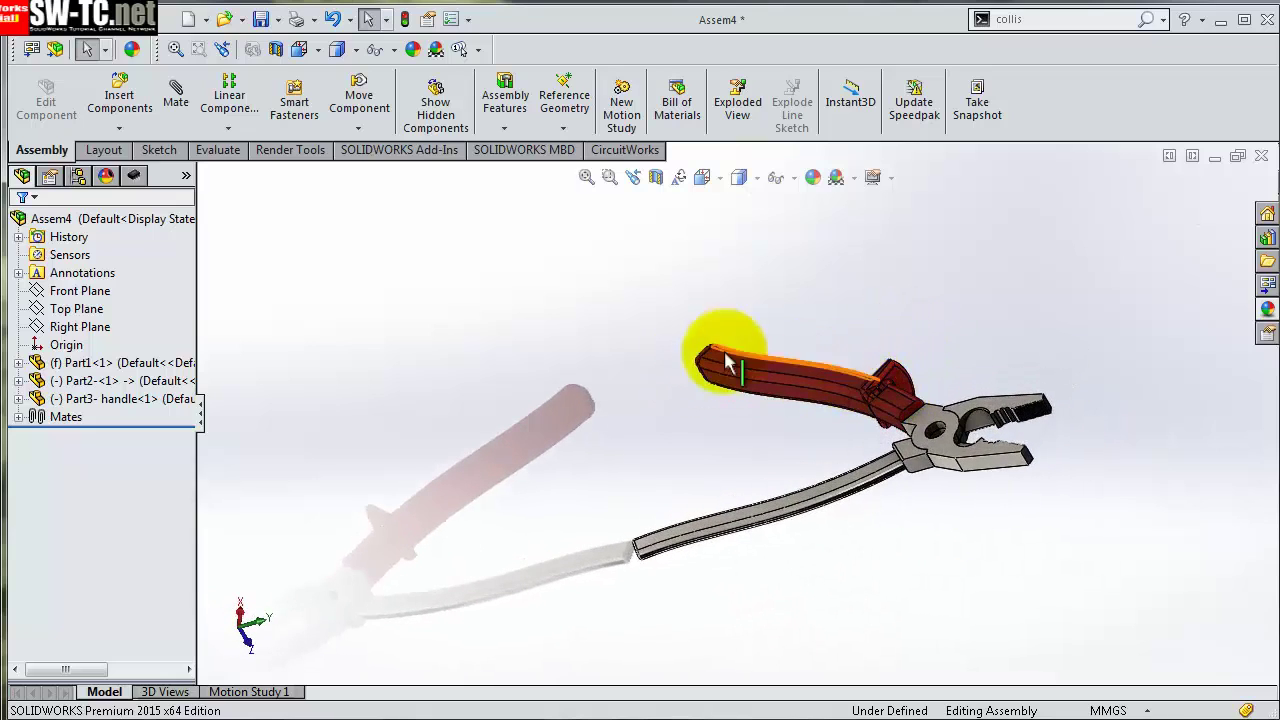
pyautogui.click(118, 102)
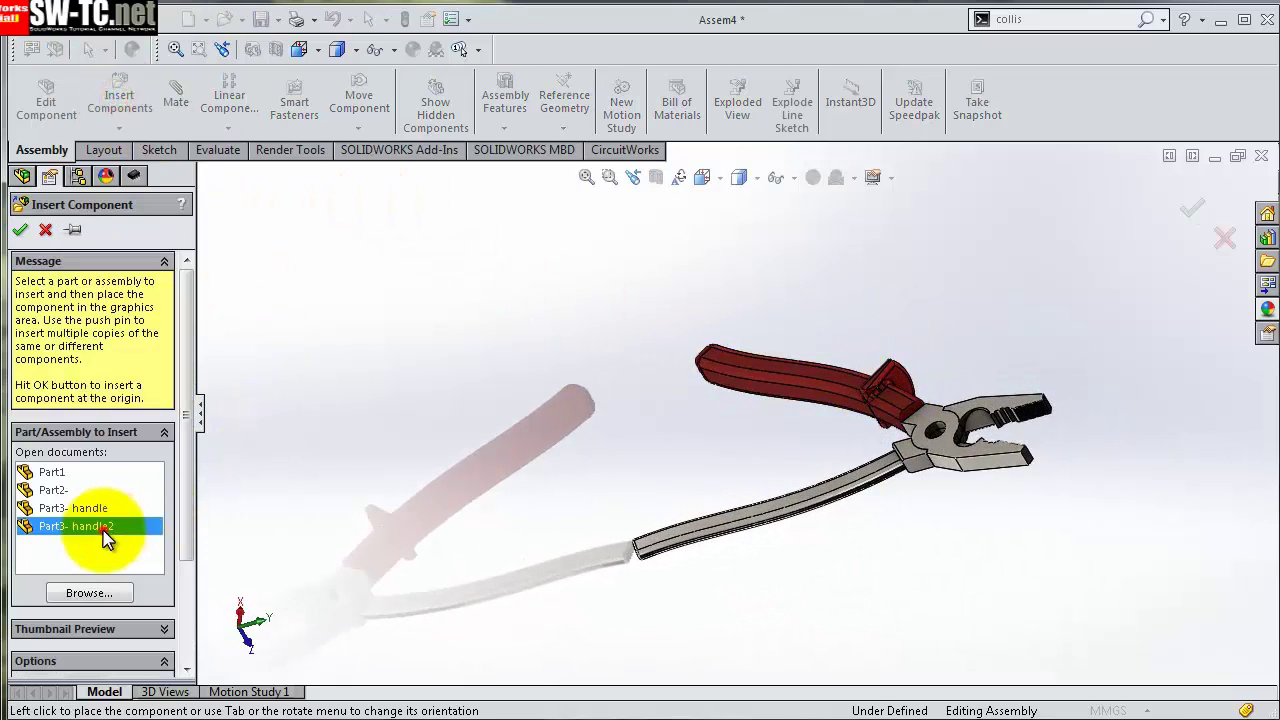
pyautogui.click(968, 490)
pyautogui.scroll(-5, 781, 490)
pyautogui.scroll(-3, 841, 431)
# - Mate the new grip's open end face coincident with the grey arm face, flipping alignment
pyautogui.click(862, 405)
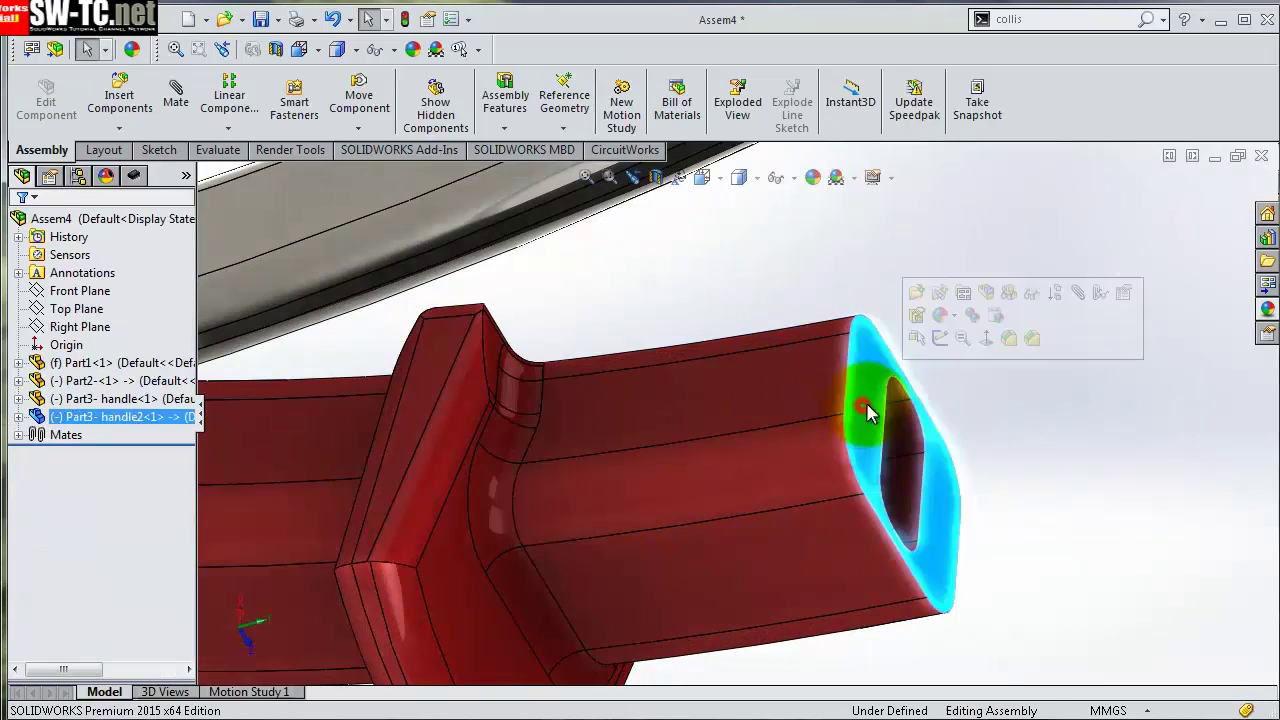
pyautogui.click(1082, 305)
pyautogui.scroll(3, 831, 322)
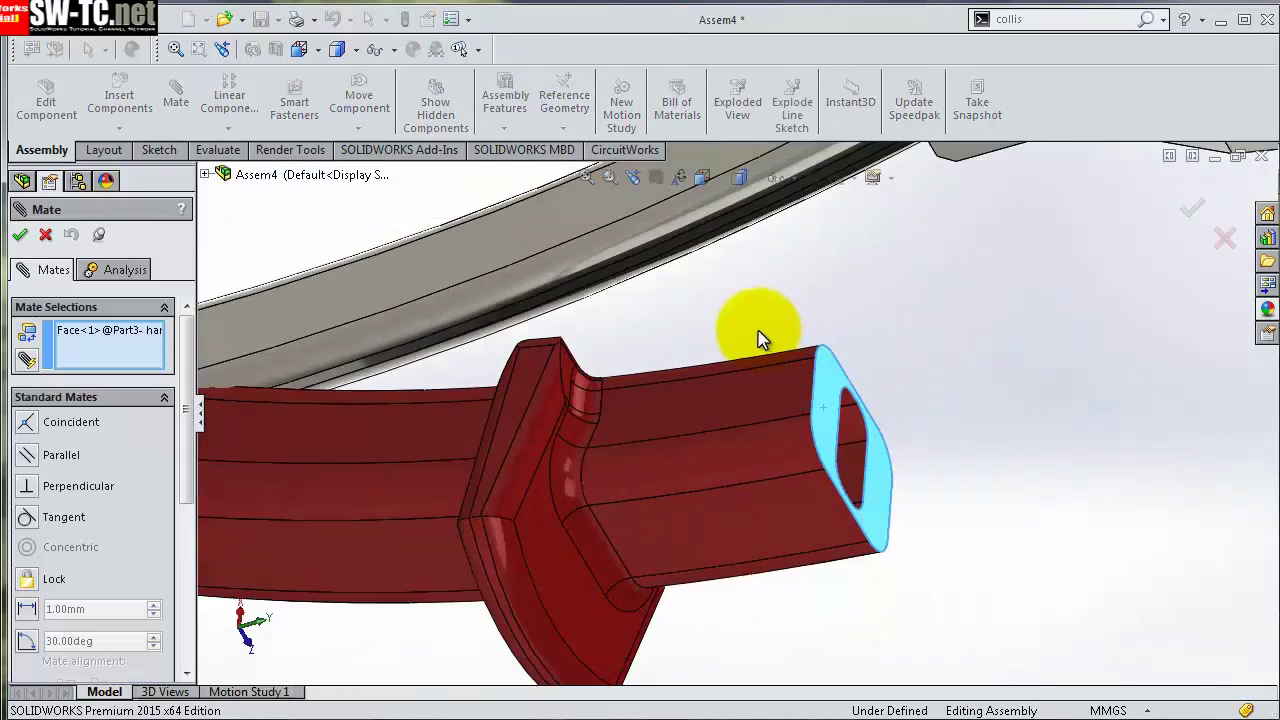
pyautogui.moveTo(760, 337); pyautogui.dragTo(794, 337, button='middle')
pyautogui.scroll(-3, 812, 295)
pyautogui.scroll(-2, 812, 295)
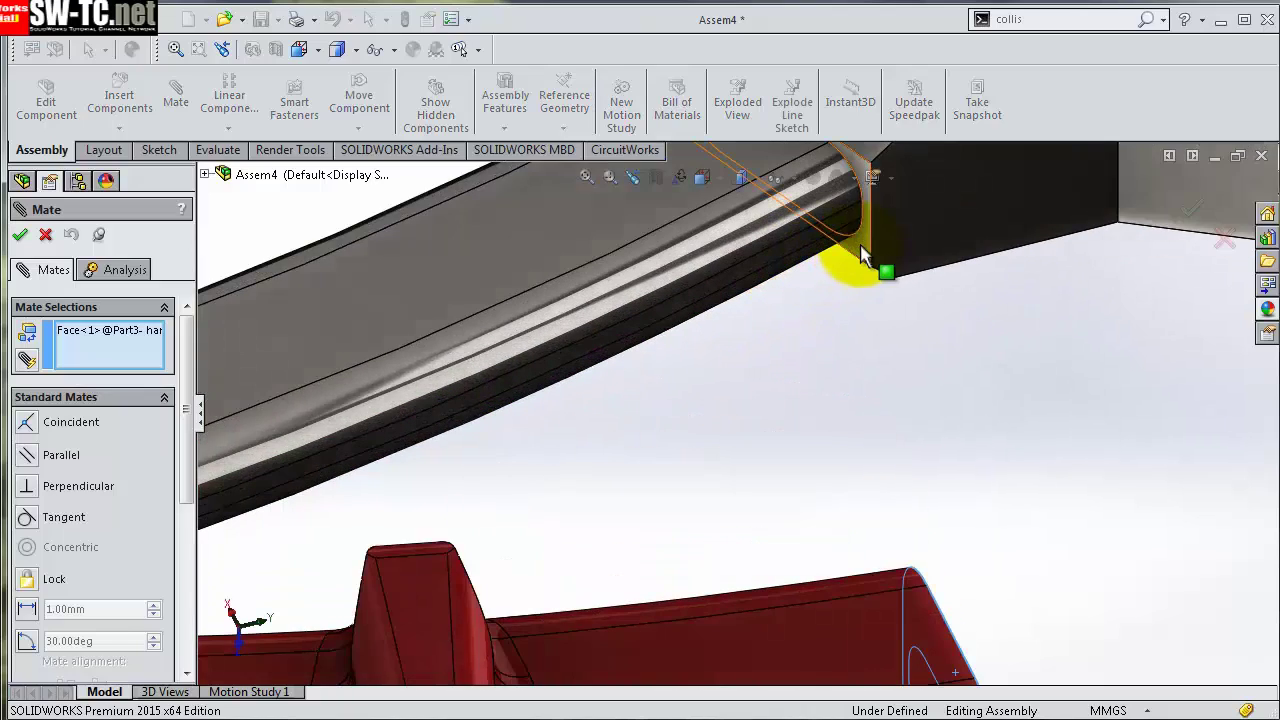
pyautogui.click(859, 246)
pyautogui.click(1060, 222)
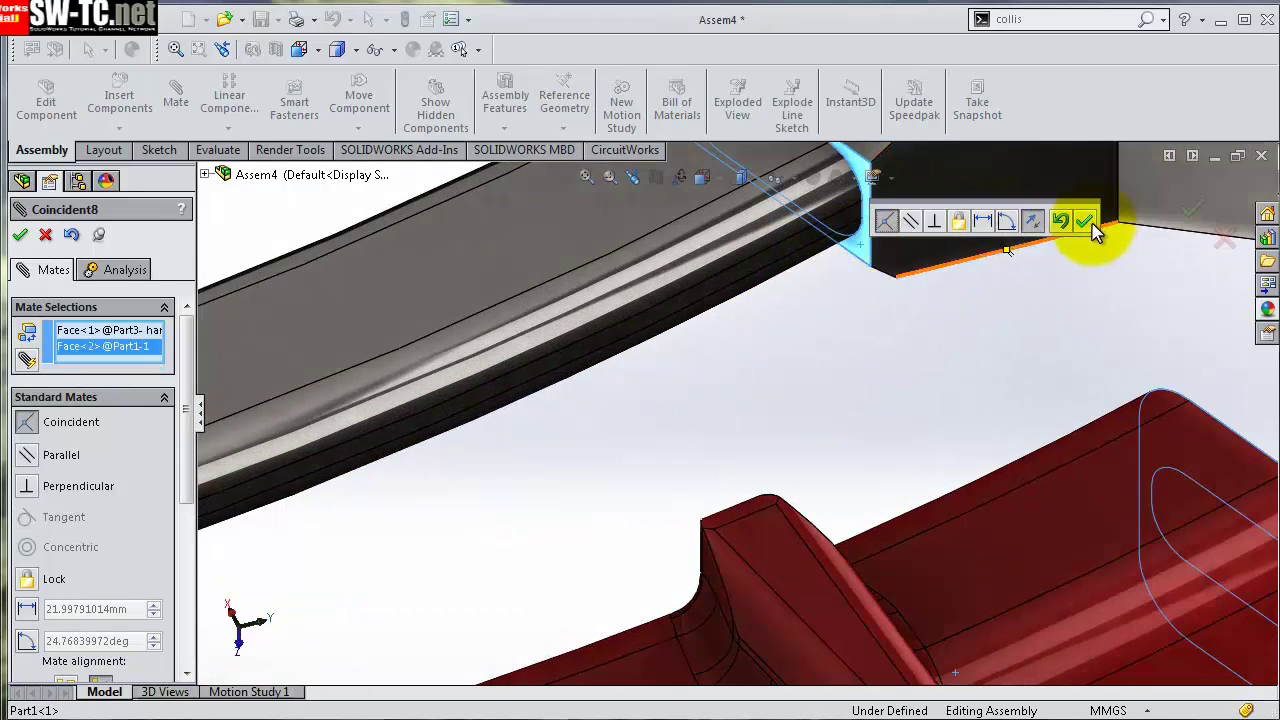
pyautogui.click(1085, 222)
# - Make the grip's slot edge coincident with the grey arm's edge
pyautogui.moveTo(1114, 354)
pyautogui.mouseDown(button='middle')
pyautogui.moveTo(1086, 429)
pyautogui.moveTo(929, 466)
pyautogui.moveTo(880, 507)
pyautogui.mouseUp(button='middle')
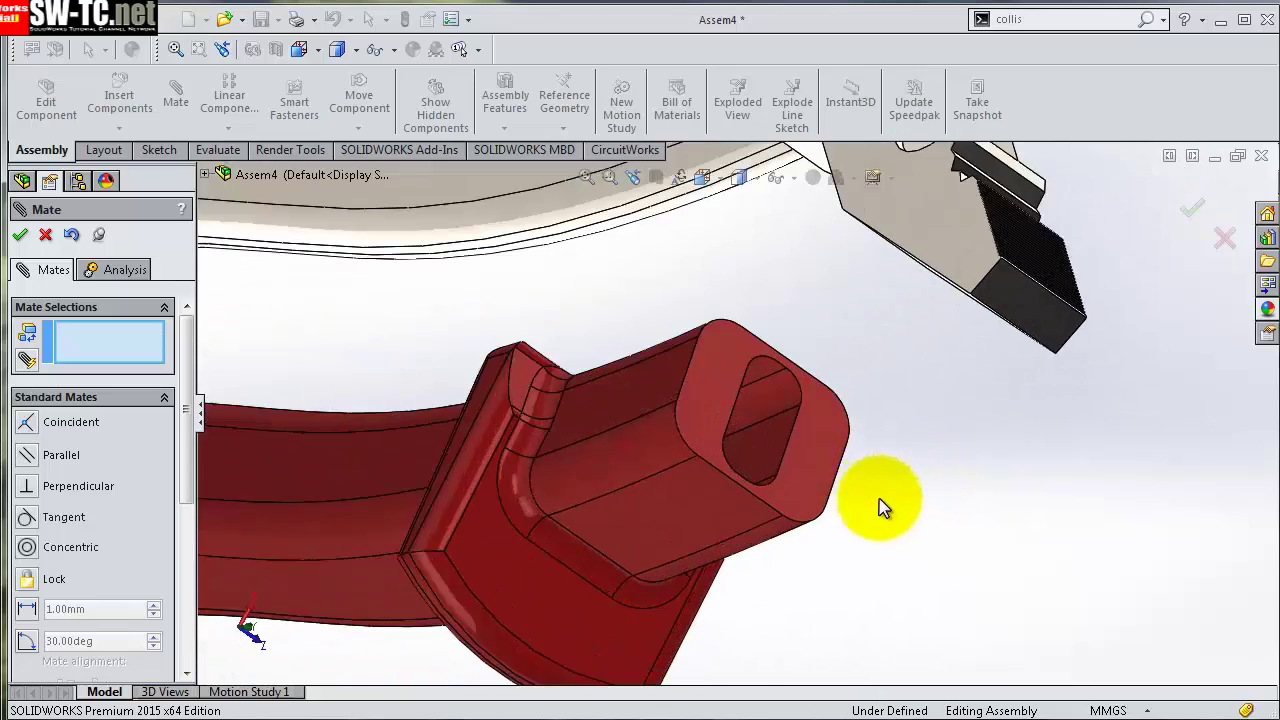
pyautogui.scroll(-2, 777, 509)
pyautogui.scroll(-2, 729, 528)
pyautogui.scroll(-1, 710, 518)
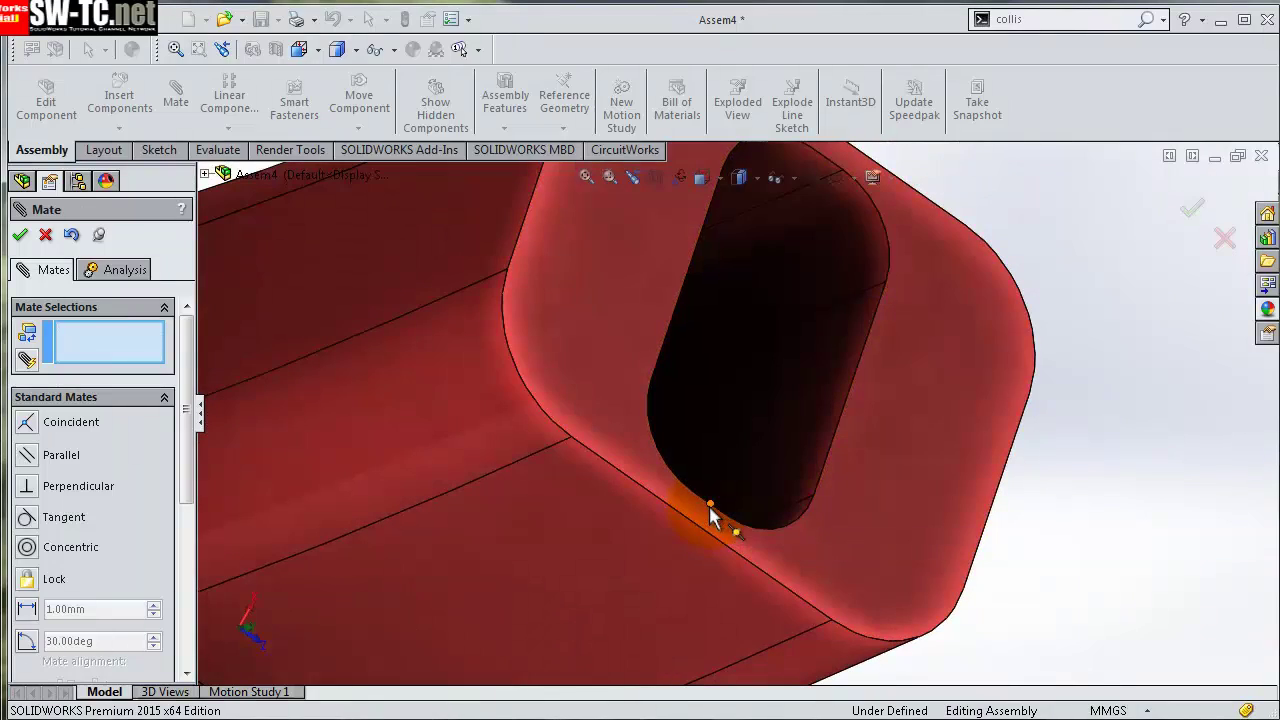
pyautogui.click(711, 508)
pyautogui.scroll(4, 800, 390)
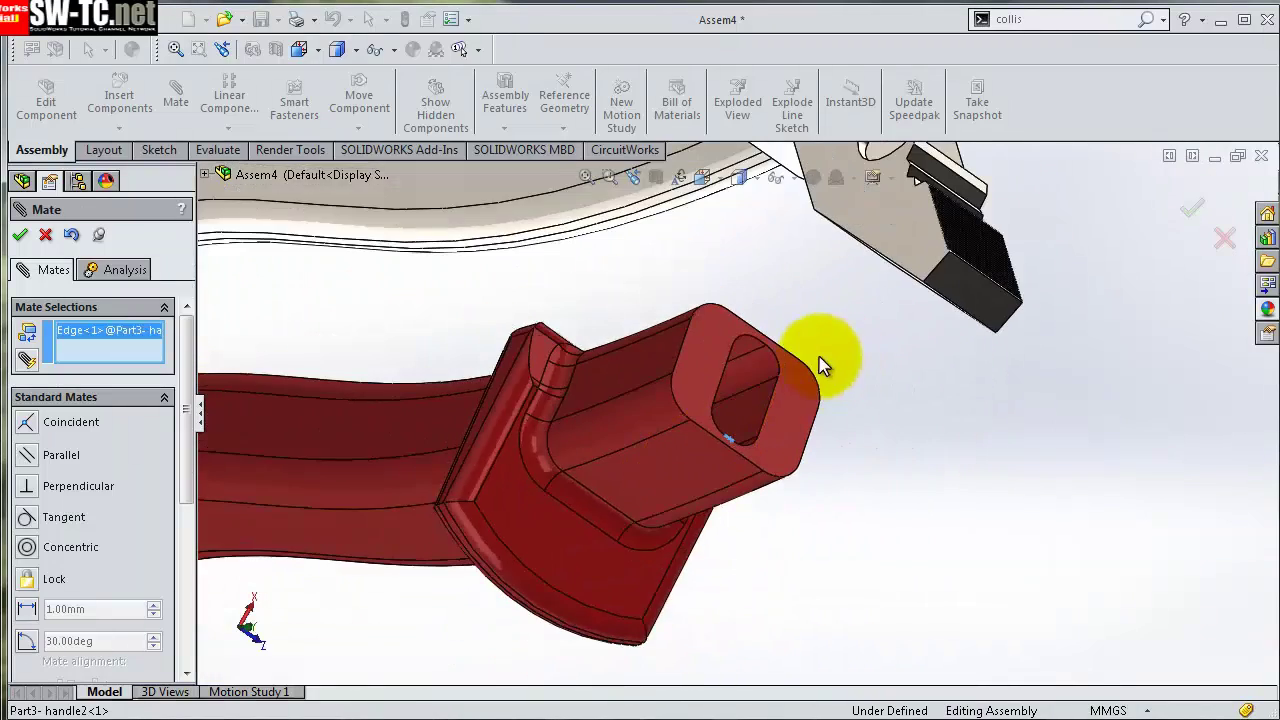
pyautogui.moveTo(820, 365)
pyautogui.mouseDown(button='middle')
pyautogui.moveTo(823, 331)
pyautogui.moveTo(866, 280)
pyautogui.moveTo(786, 257)
pyautogui.mouseUp(button='middle')
pyautogui.scroll(-3, 690, 333)
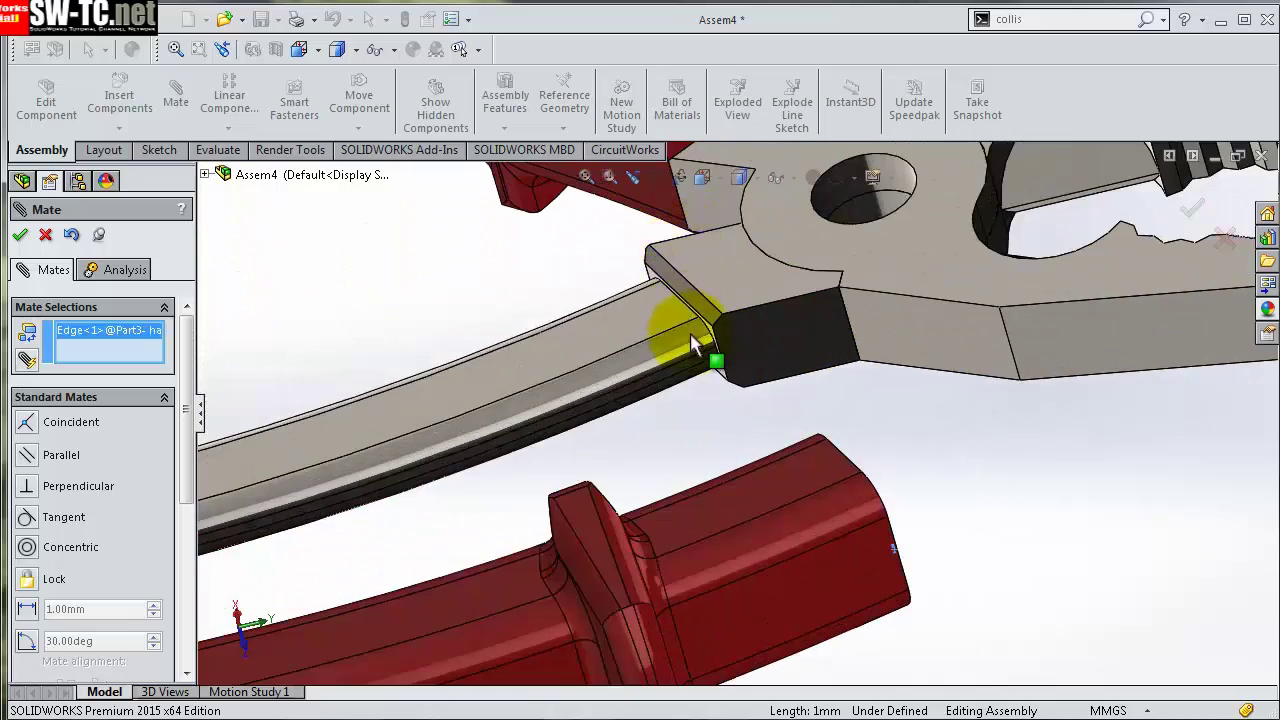
pyautogui.scroll(-2, 690, 335)
pyautogui.scroll(-2, 743, 357)
pyautogui.scroll(-2, 749, 405)
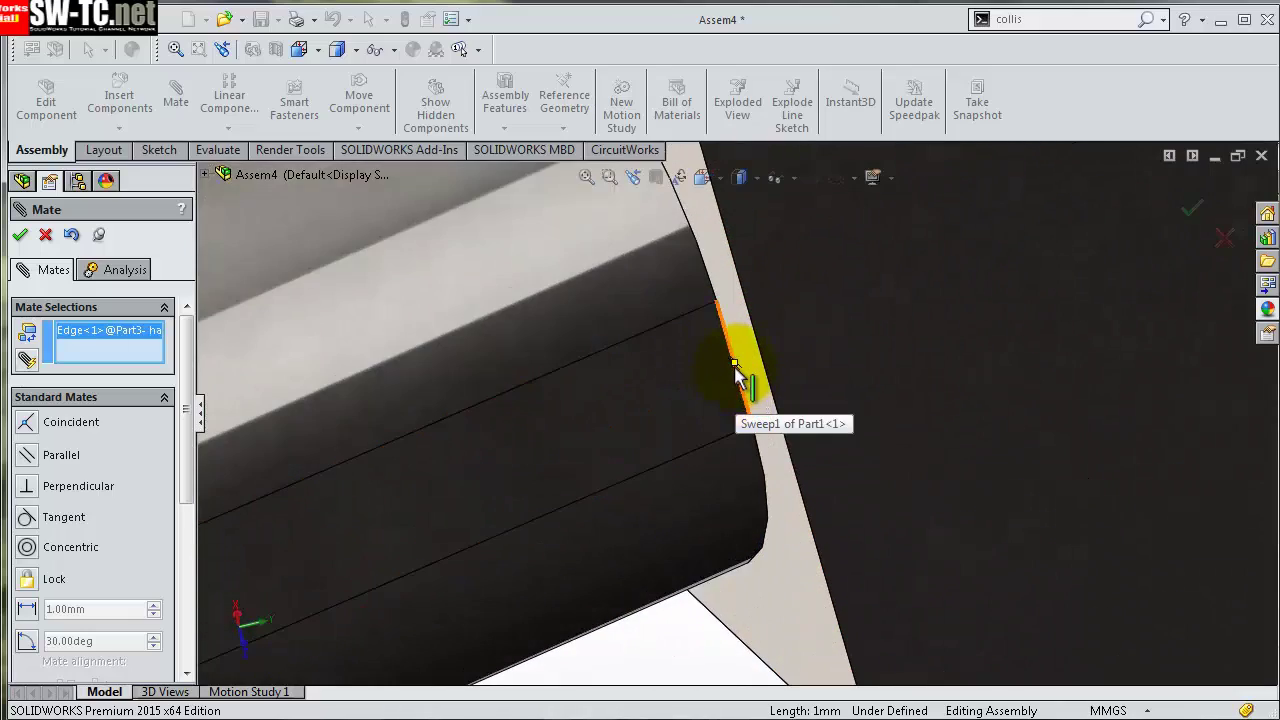
pyautogui.click(728, 350)
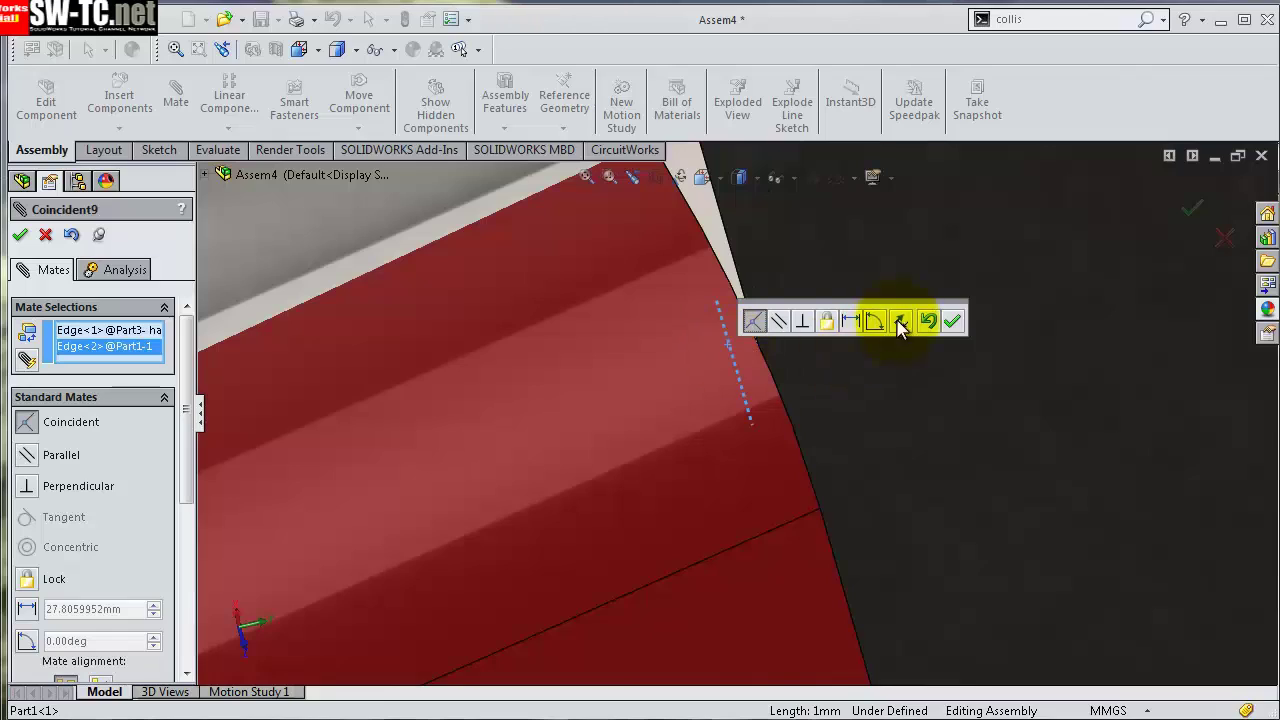
pyautogui.click(952, 320)
# - Drag and rotate the second grip into position around the arm
pyautogui.scroll(3, 924, 351)
pyautogui.scroll(3, 877, 377)
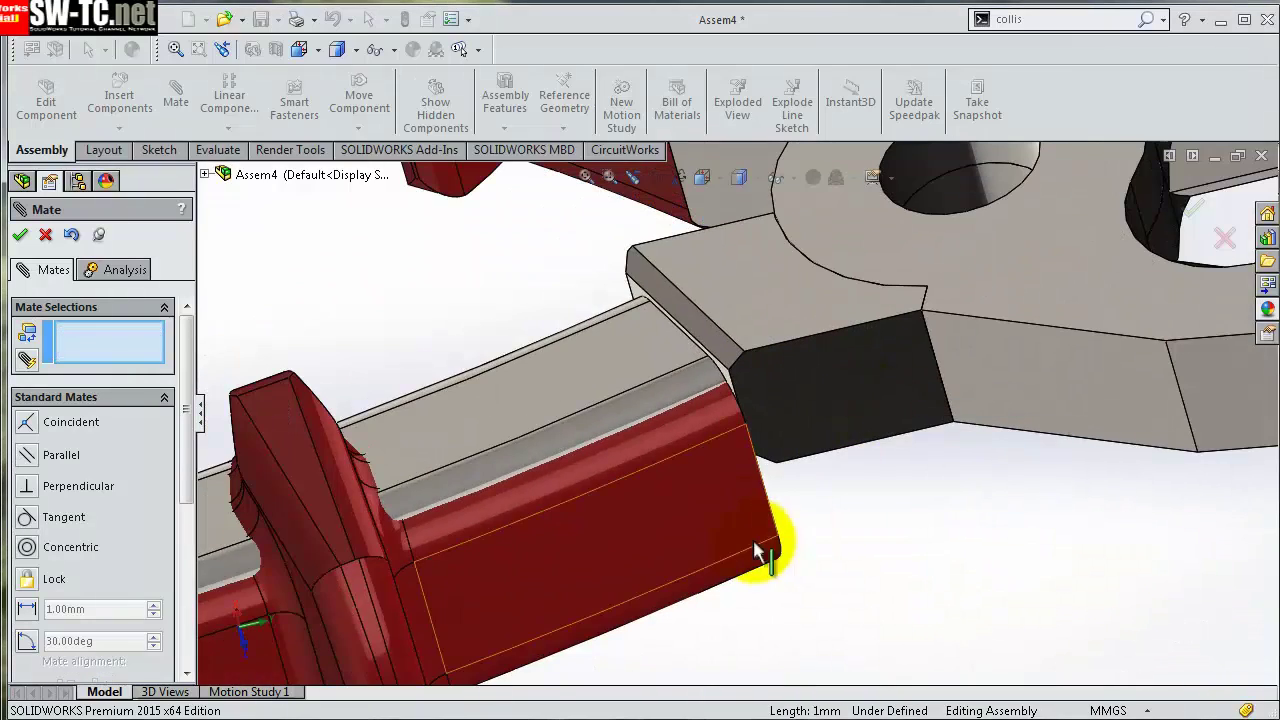
pyautogui.moveTo(753, 539); pyautogui.dragTo(625, 383)
pyautogui.moveTo(794, 381); pyautogui.dragTo(757, 463, button='middle')
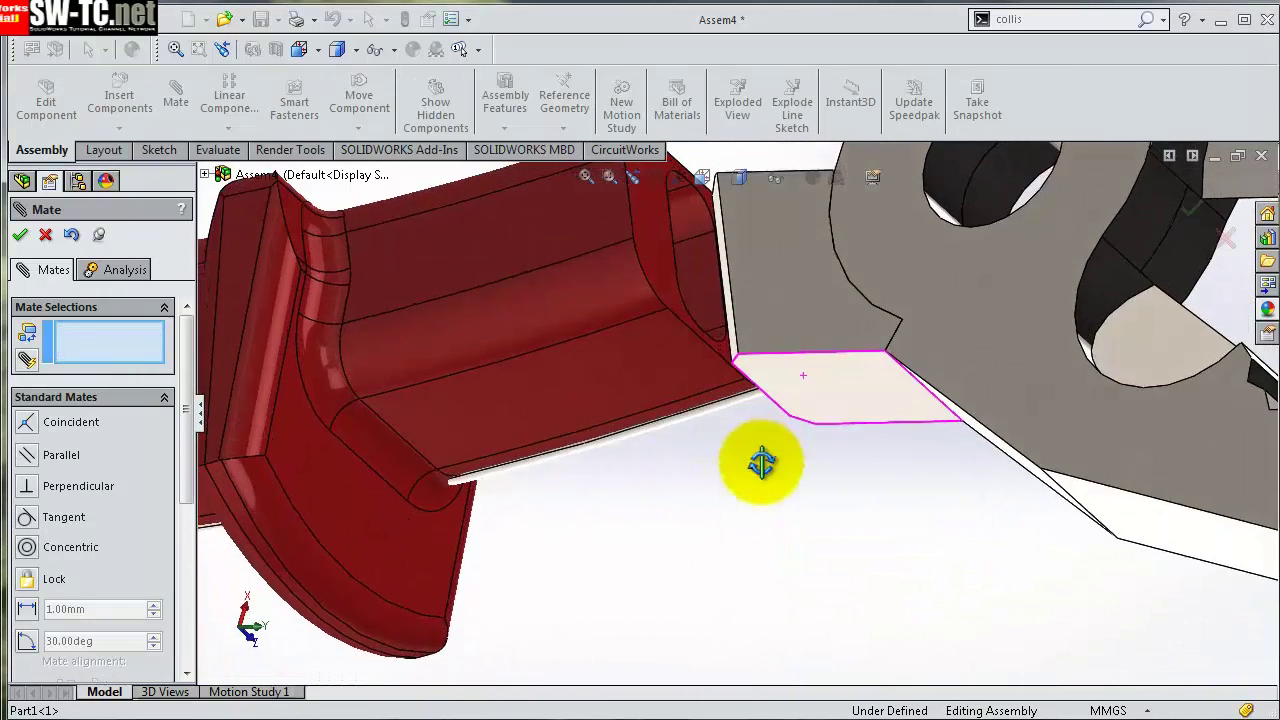
pyautogui.scroll(2, 681, 294)
pyautogui.moveTo(855, 533)
pyautogui.mouseDown(button='middle')
pyautogui.moveTo(869, 480)
pyautogui.moveTo(757, 432)
pyautogui.mouseUp(button='middle')
pyautogui.moveTo(661, 365); pyautogui.dragTo(627, 322)
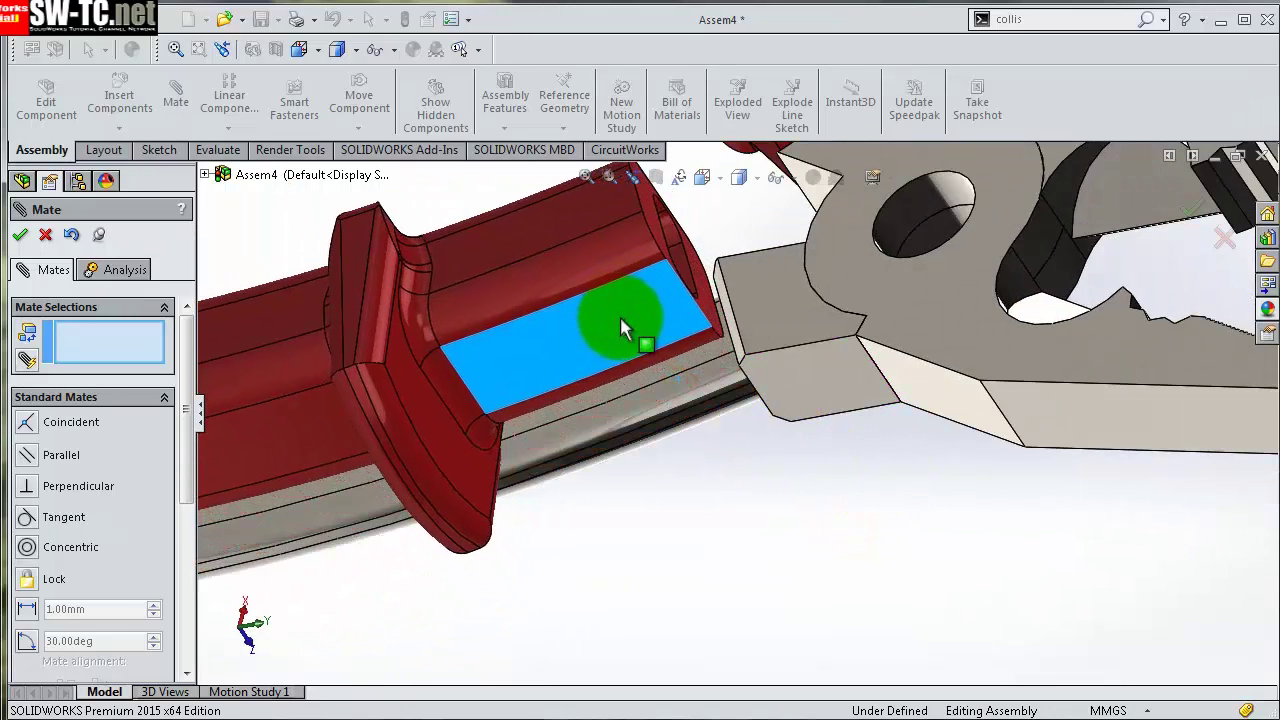
pyautogui.moveTo(754, 473); pyautogui.dragTo(668, 258, button='right')
pyautogui.scroll(-3, 668, 258)
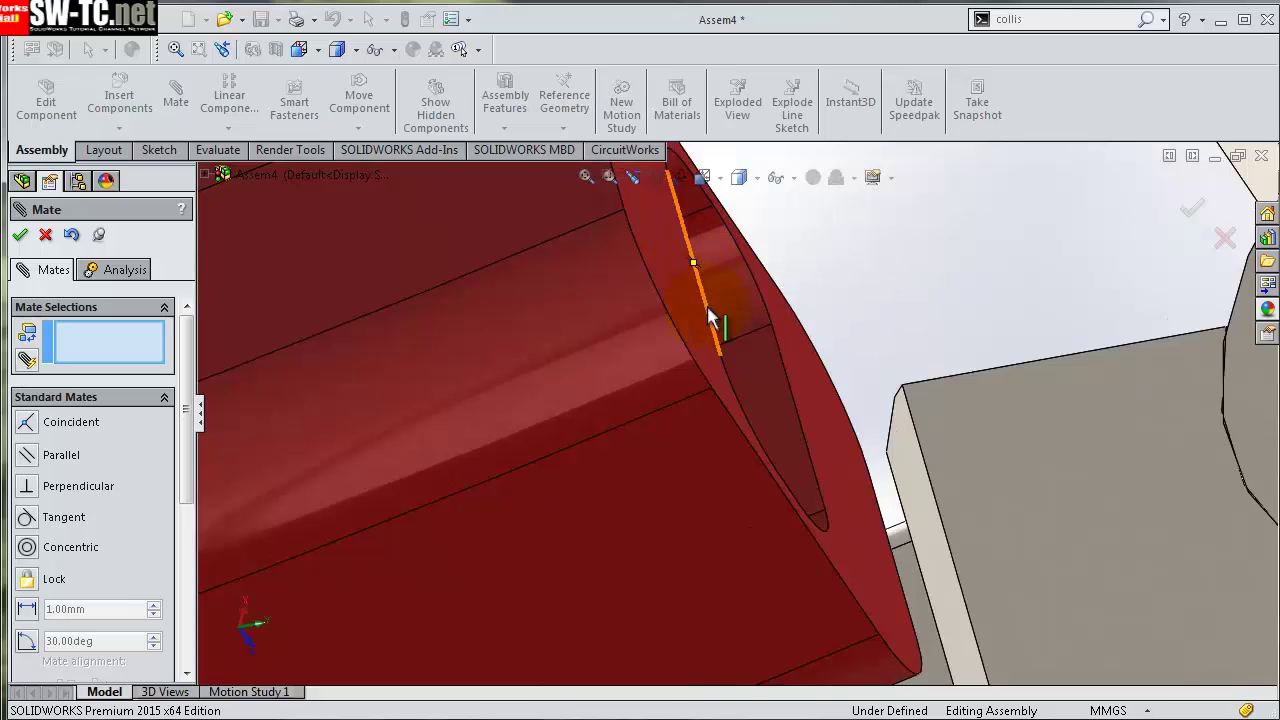
pyautogui.scroll(-3, 712, 323)
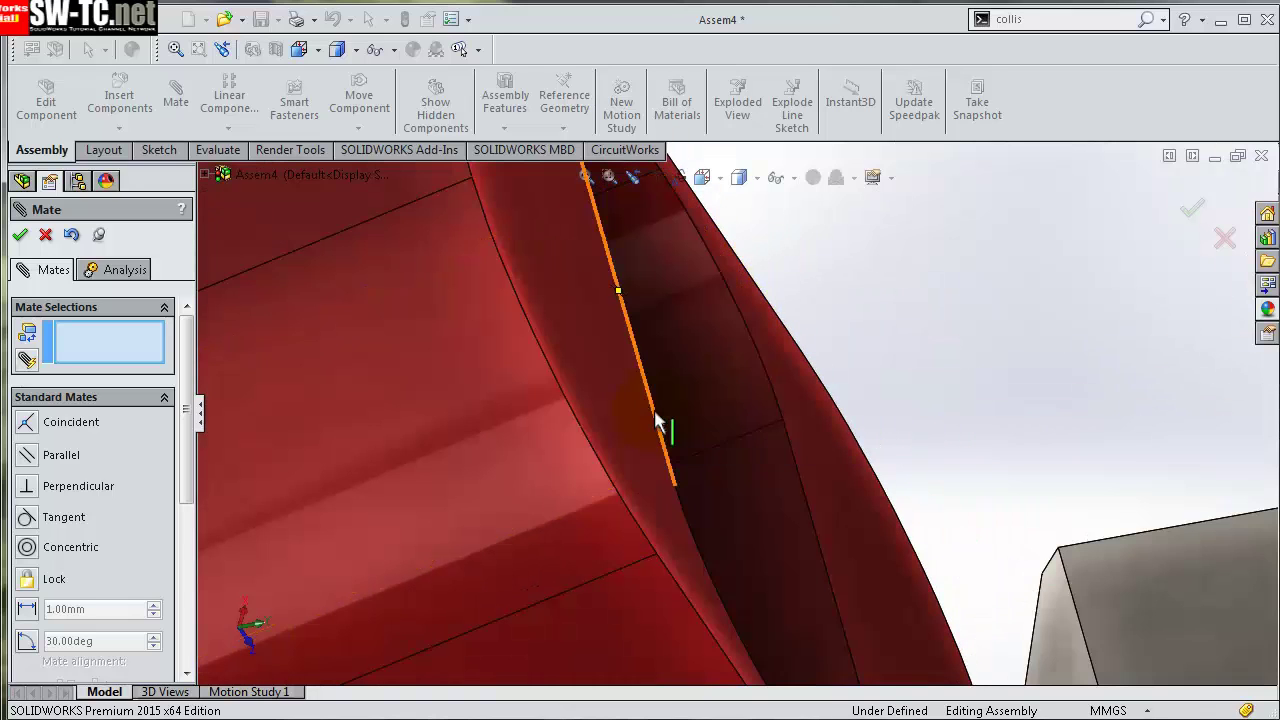
pyautogui.scroll(3, 900, 491)
pyautogui.scroll(2, 943, 677)
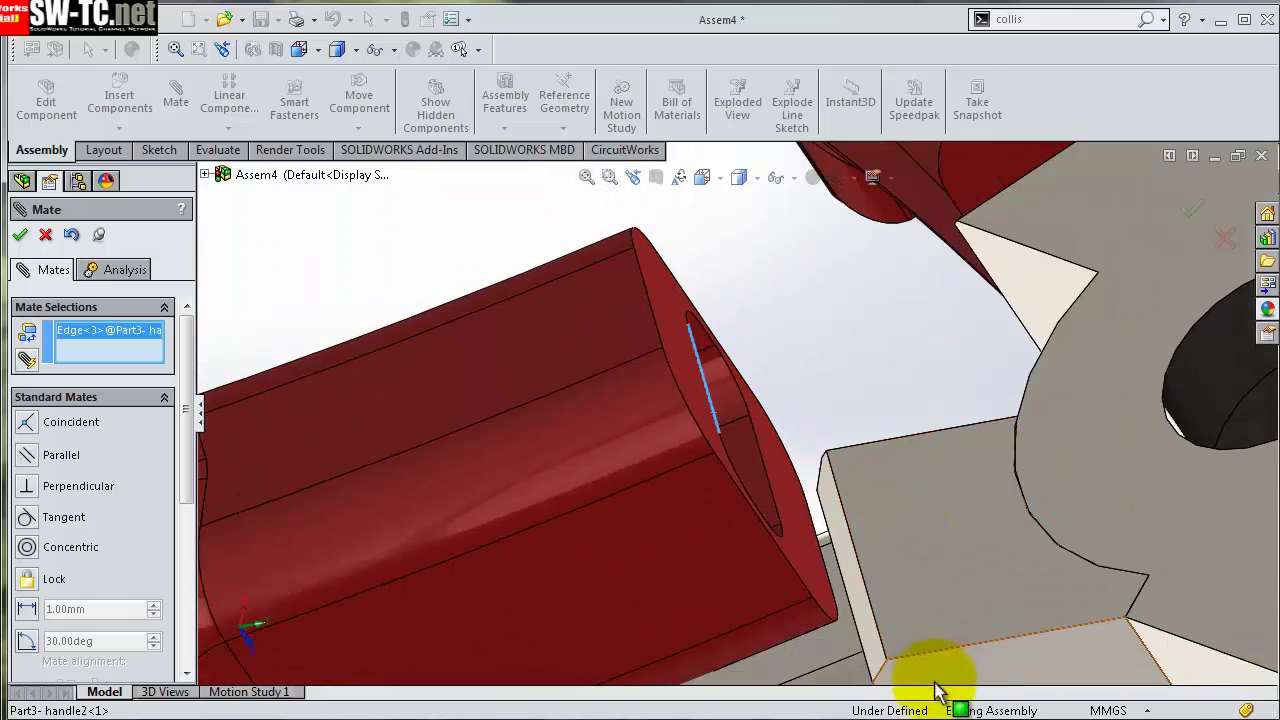
pyautogui.scroll(2, 914, 651)
pyautogui.scroll(2, 842, 643)
# - Make the grip's end edge coincident with the pliers body edge and close the mate panel
pyautogui.moveTo(842, 643); pyautogui.dragTo(874, 571, button='middle')
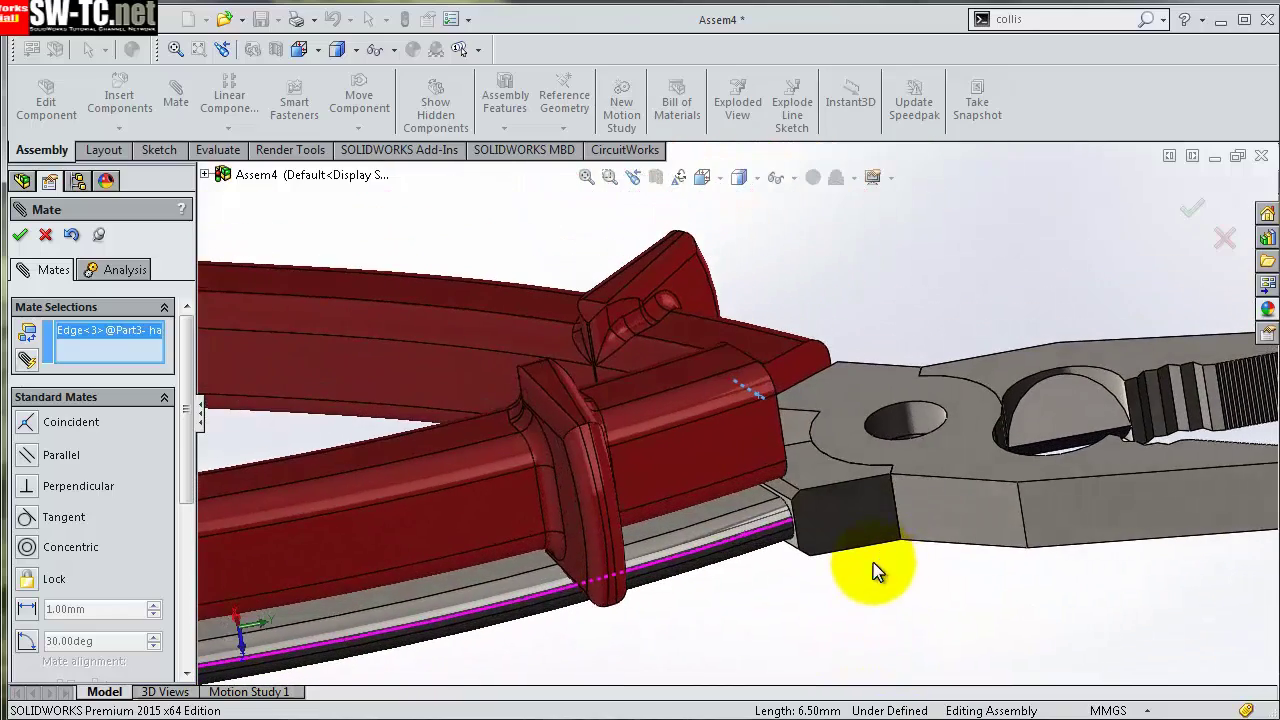
pyautogui.scroll(-3, 714, 480)
pyautogui.scroll(-2, 713, 410)
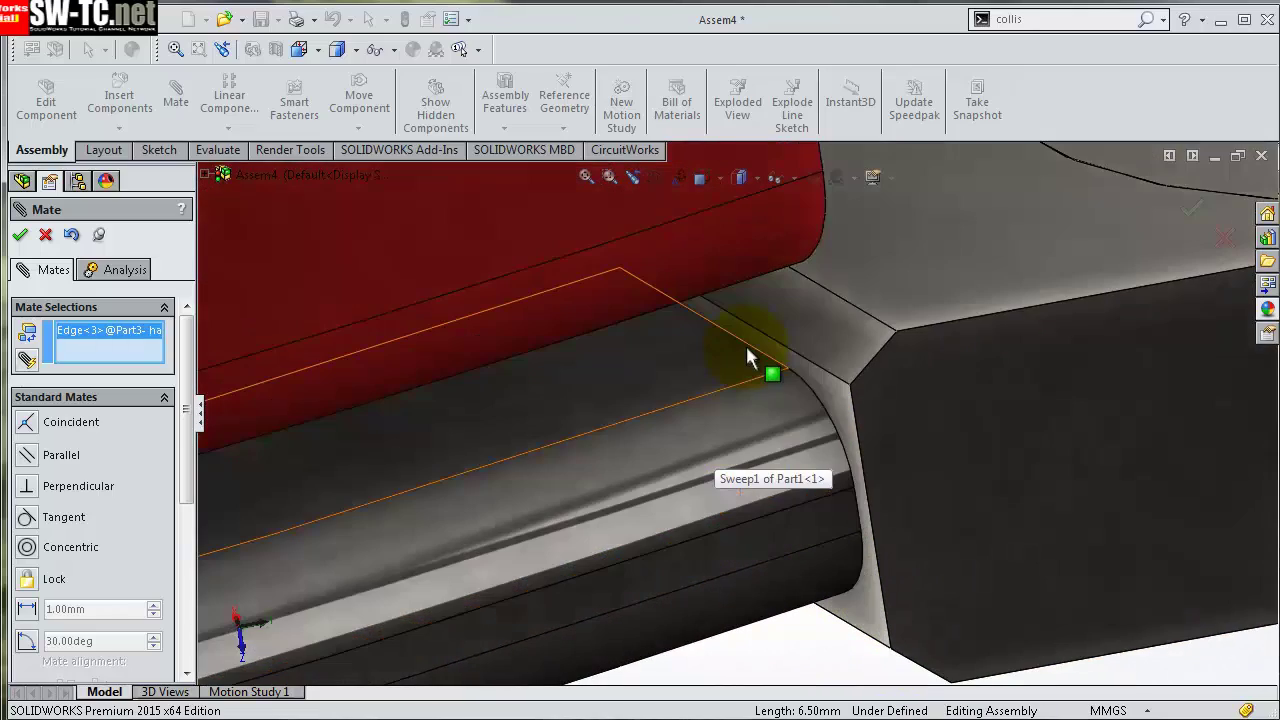
pyautogui.click(748, 350)
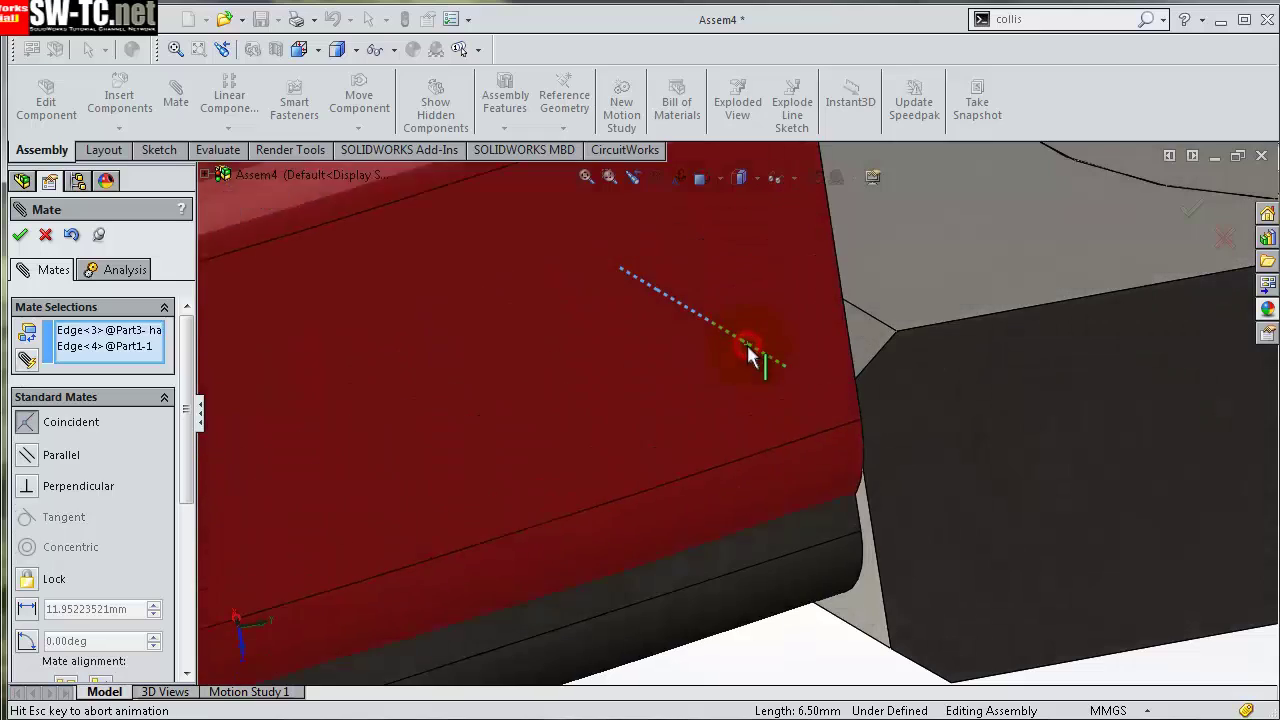
pyautogui.click(977, 322)
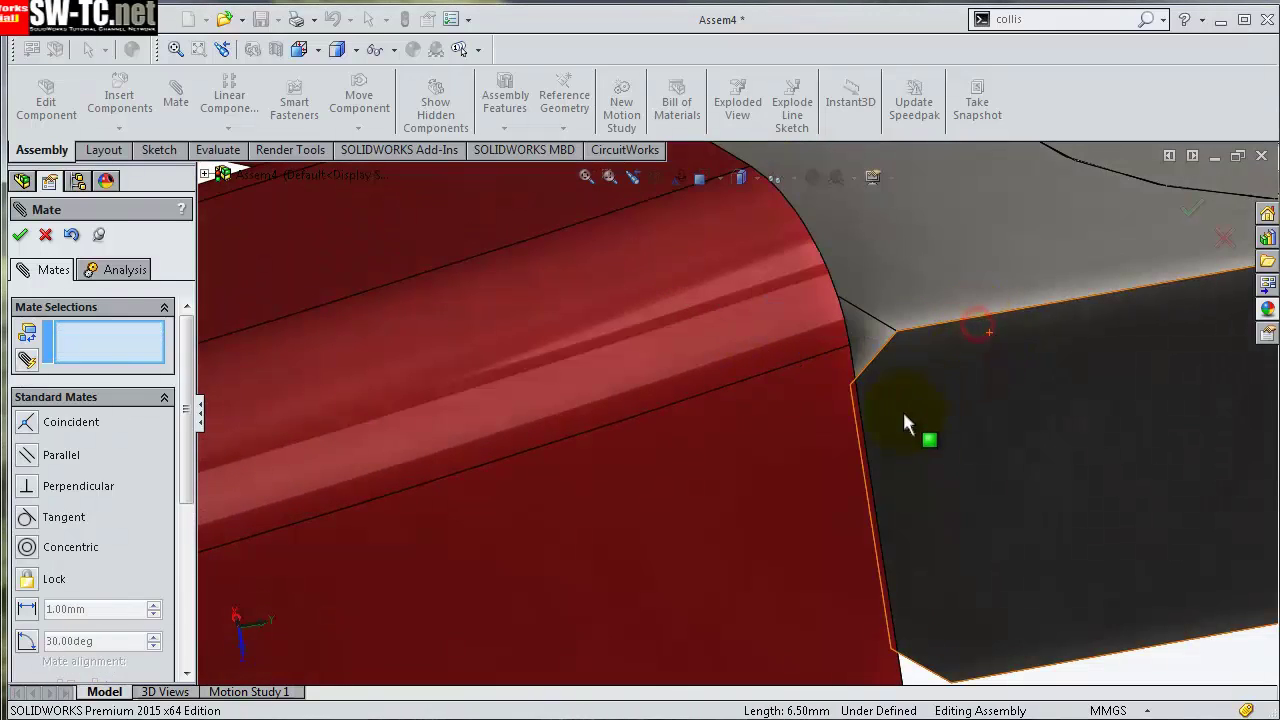
pyautogui.scroll(5, 902, 409)
pyautogui.scroll(3, 895, 460)
pyautogui.moveTo(884, 503)
pyautogui.mouseDown(button='middle')
pyautogui.moveTo(900, 414)
pyautogui.moveTo(826, 529)
pyautogui.moveTo(834, 557)
pyautogui.mouseUp(button='middle')
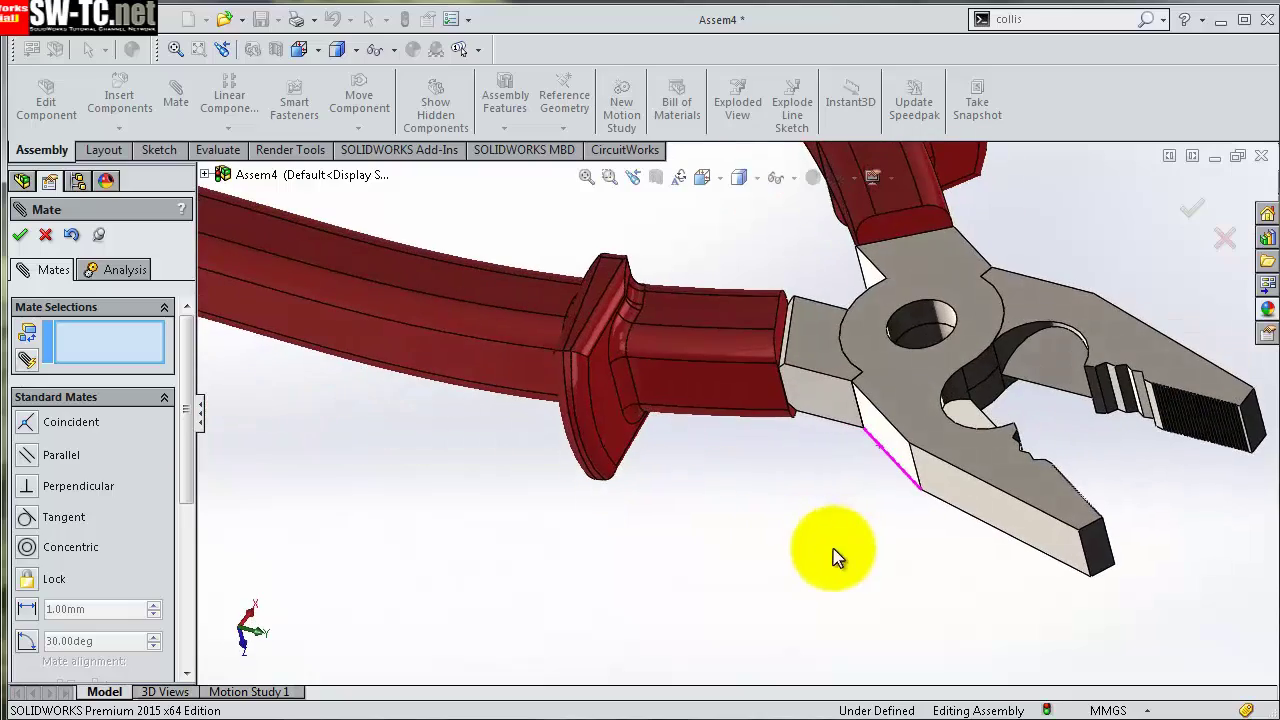
pyautogui.click(20, 237)
# - Select the left red handle and swing it shut so the pliers jaws close
pyautogui.moveTo(1110, 380)
pyautogui.mouseDown(button='middle')
pyautogui.moveTo(1071, 429)
pyautogui.moveTo(929, 486)
pyautogui.moveTo(783, 500)
pyautogui.moveTo(820, 380)
pyautogui.moveTo(809, 271)
pyautogui.moveTo(811, 493)
pyautogui.moveTo(786, 580)
pyautogui.moveTo(800, 477)
pyautogui.moveTo(760, 440)
pyautogui.mouseUp(button='middle')
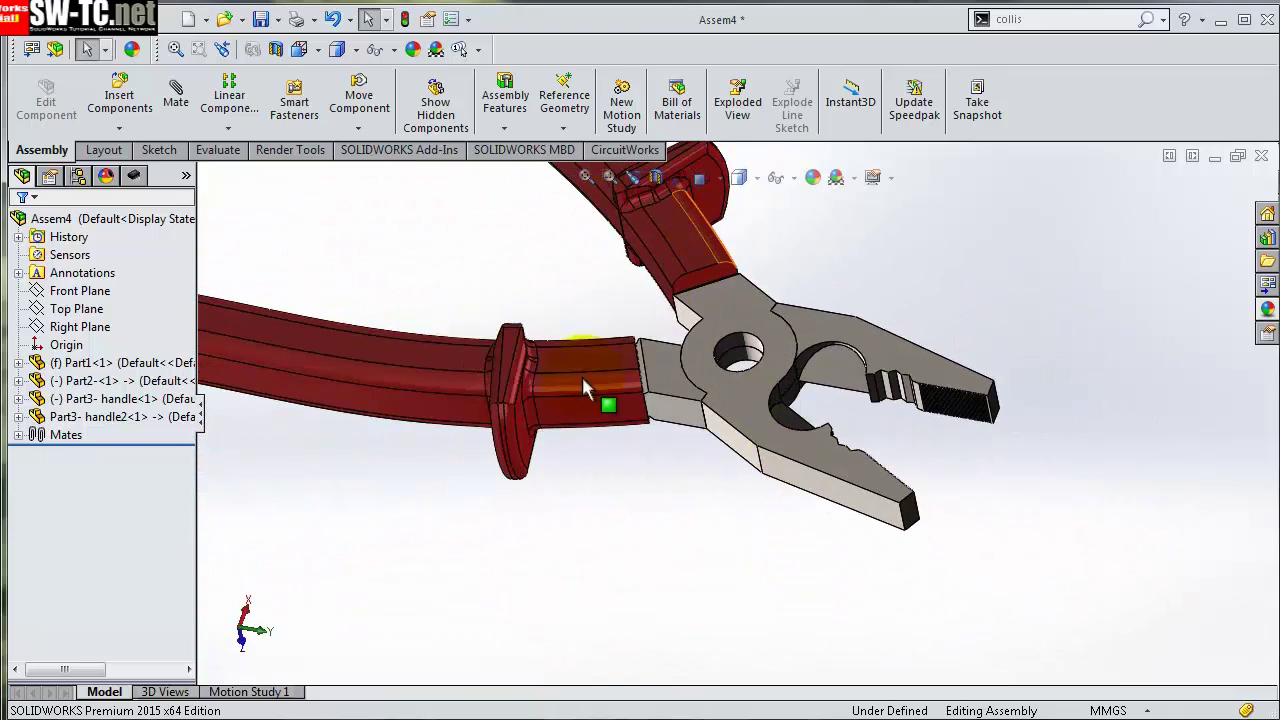
pyautogui.click(420, 385)
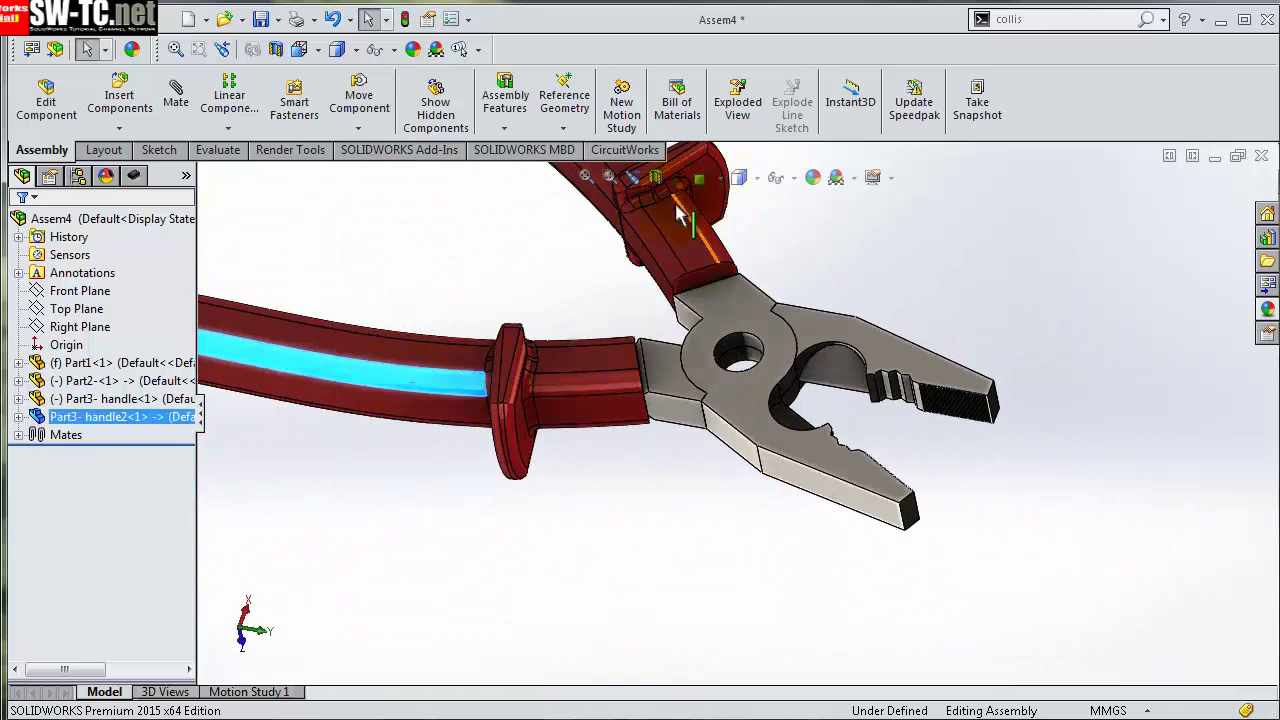
pyautogui.moveTo(678, 215)
pyautogui.mouseDown()
pyautogui.moveTo(614, 271)
pyautogui.moveTo(651, 371)
pyautogui.moveTo(671, 300)
pyautogui.moveTo(690, 300)
pyautogui.moveTo(680, 342)
pyautogui.moveTo(706, 440)
pyautogui.mouseUp()
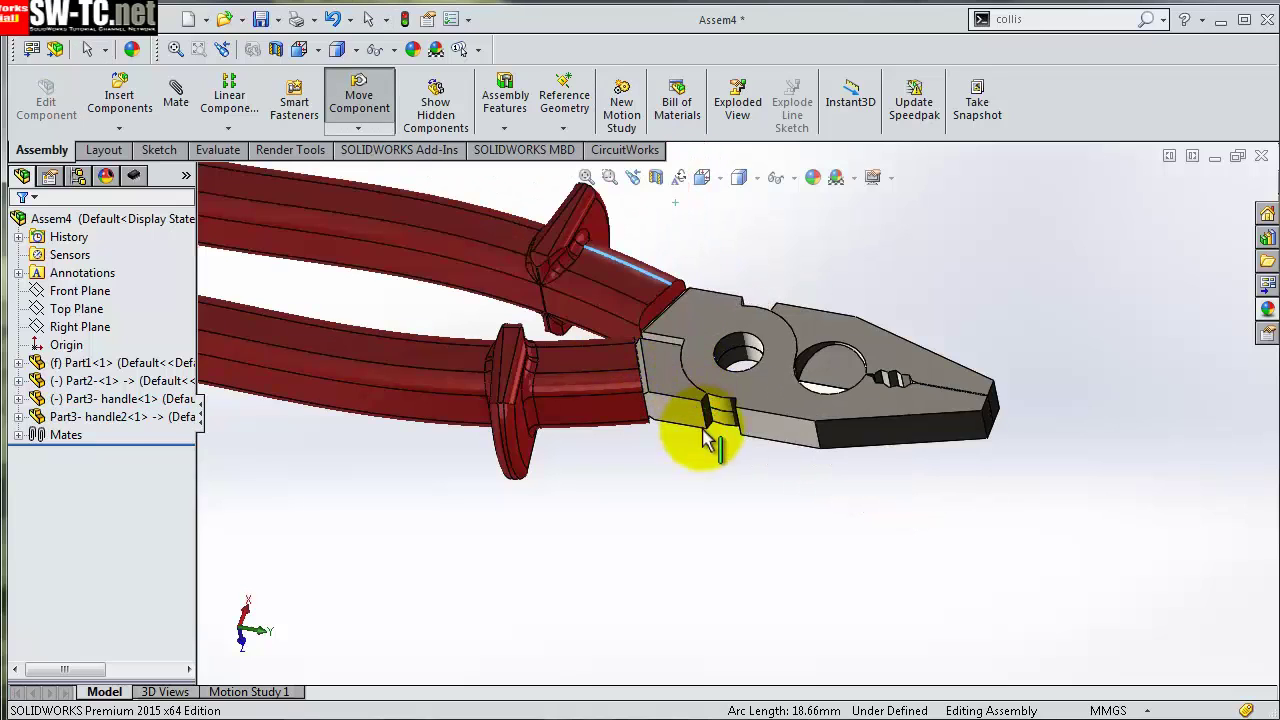
pyautogui.moveTo(843, 430); pyautogui.dragTo(875, 410)
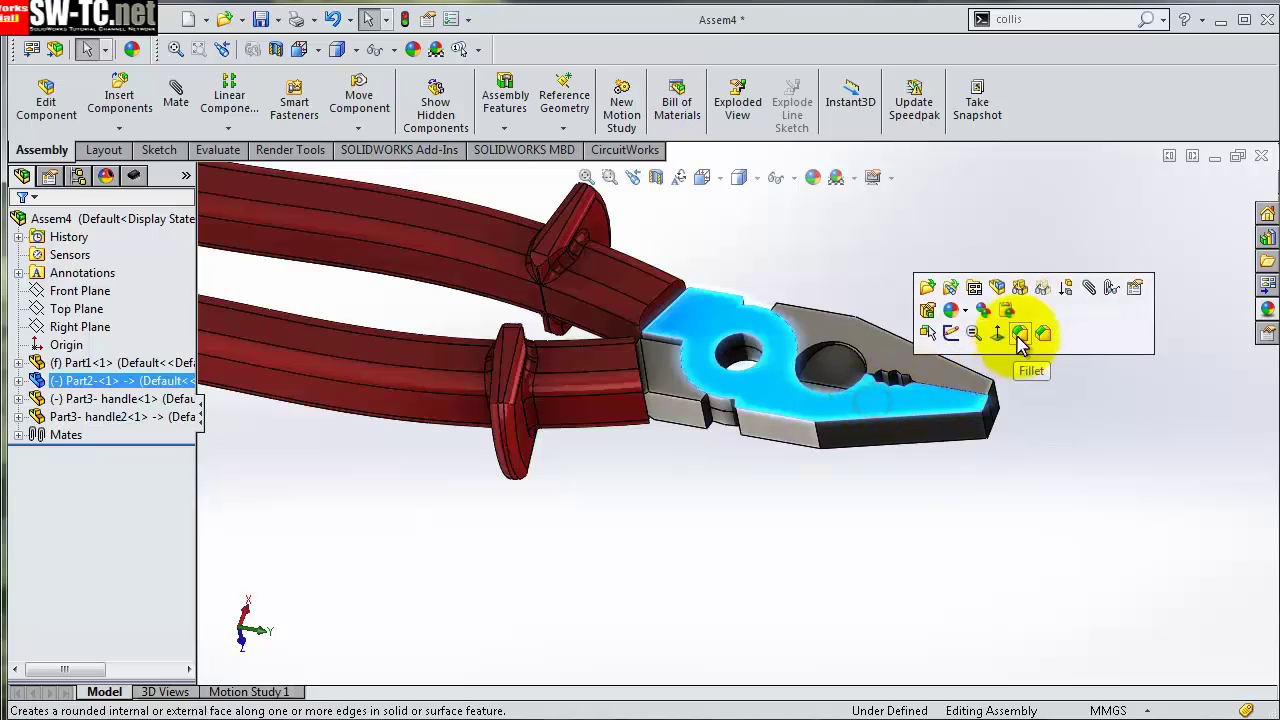
# - Fillet the grey jaw faces of Part1 and Part2 at 0.25 mm as Fillet1
pyautogui.click(1019, 334)
pyautogui.write('0,25')
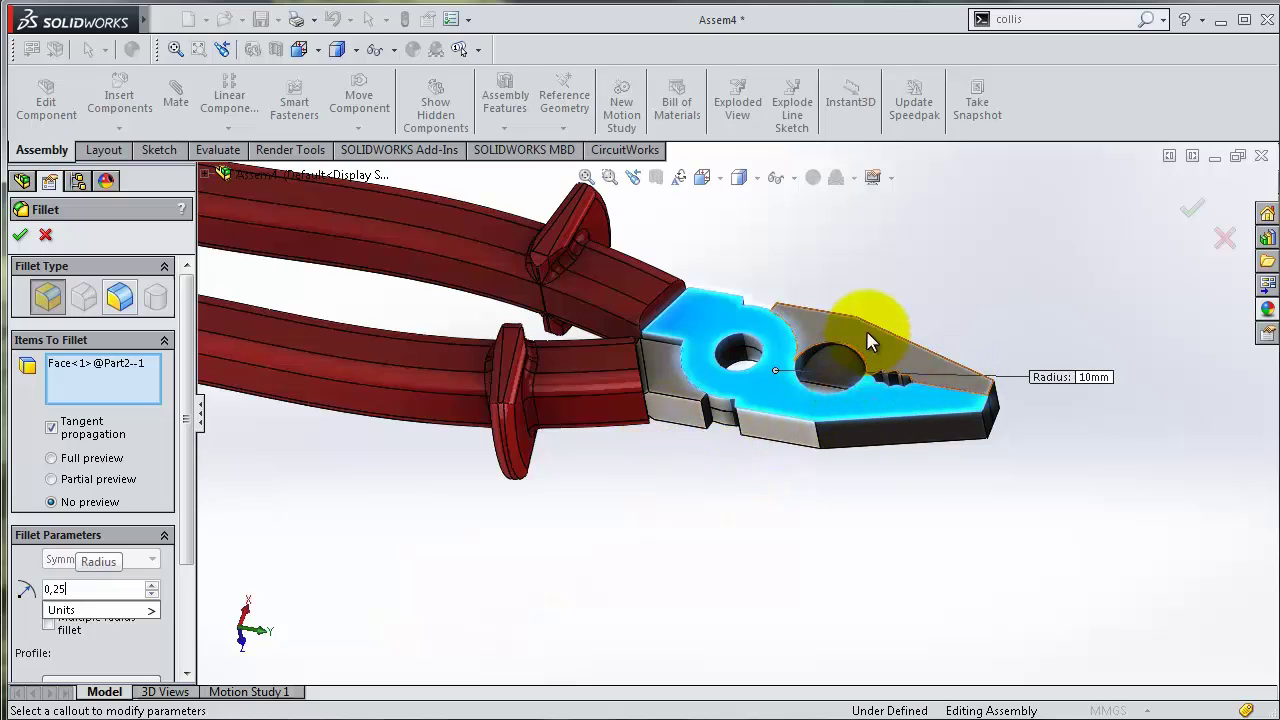
pyautogui.click(838, 330)
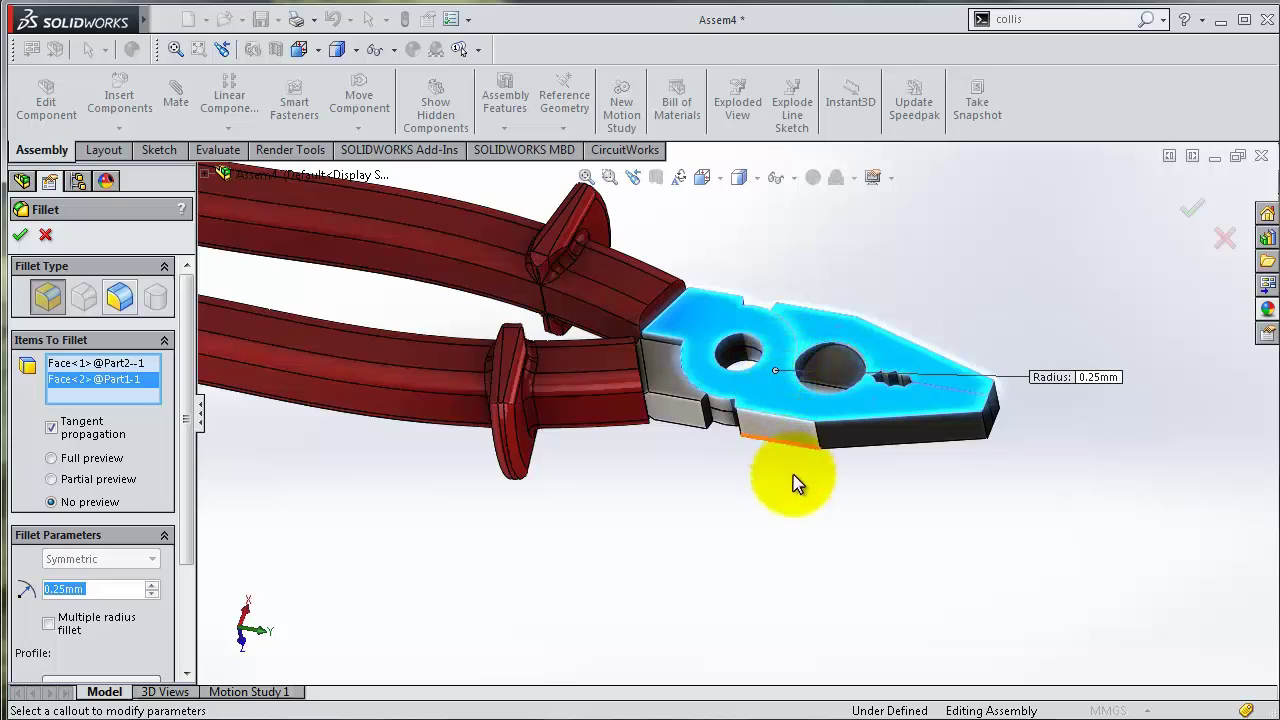
pyautogui.click(670, 383)
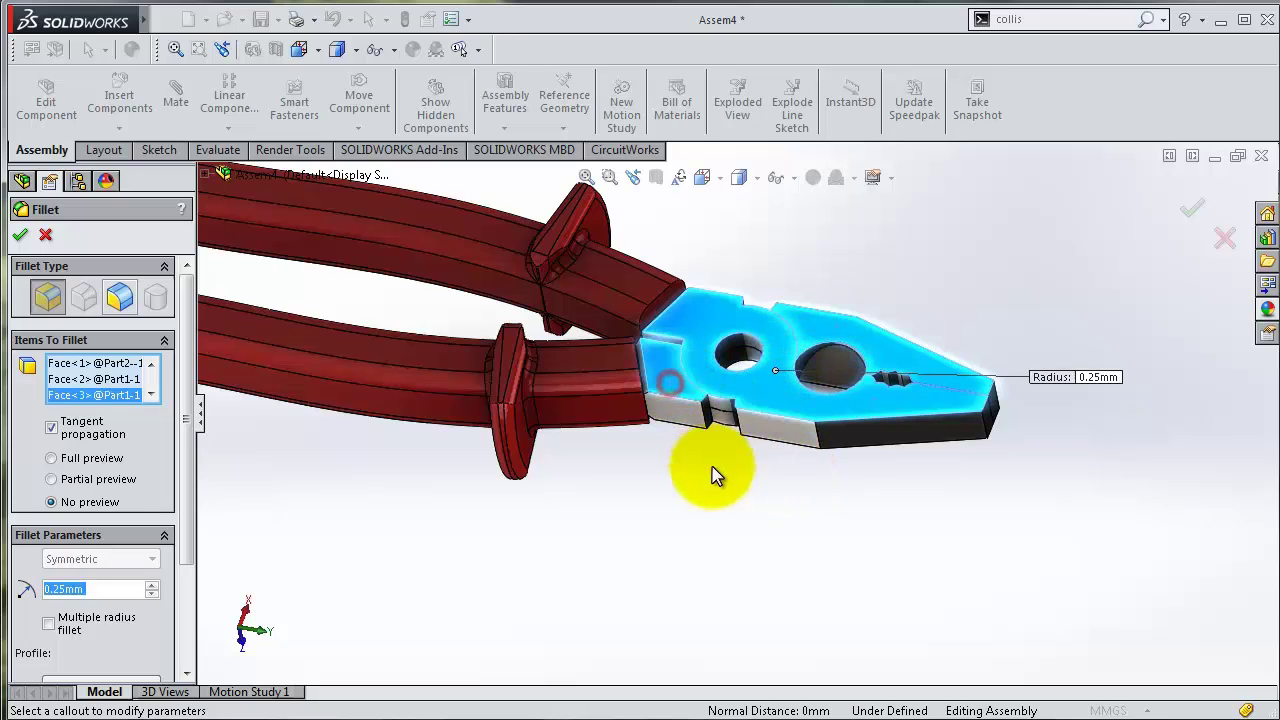
pyautogui.moveTo(714, 471)
pyautogui.mouseDown(button='middle')
pyautogui.moveTo(752, 272)
pyautogui.moveTo(771, 614)
pyautogui.mouseUp(button='middle')
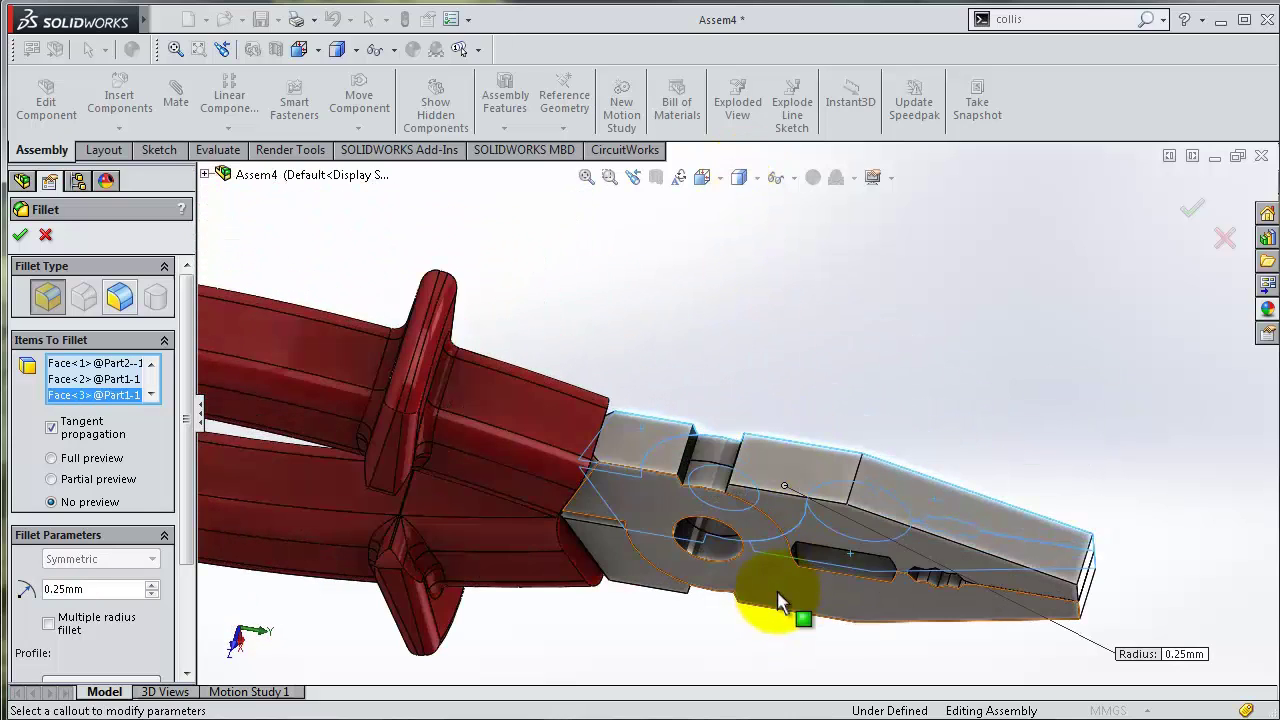
pyautogui.click(843, 545)
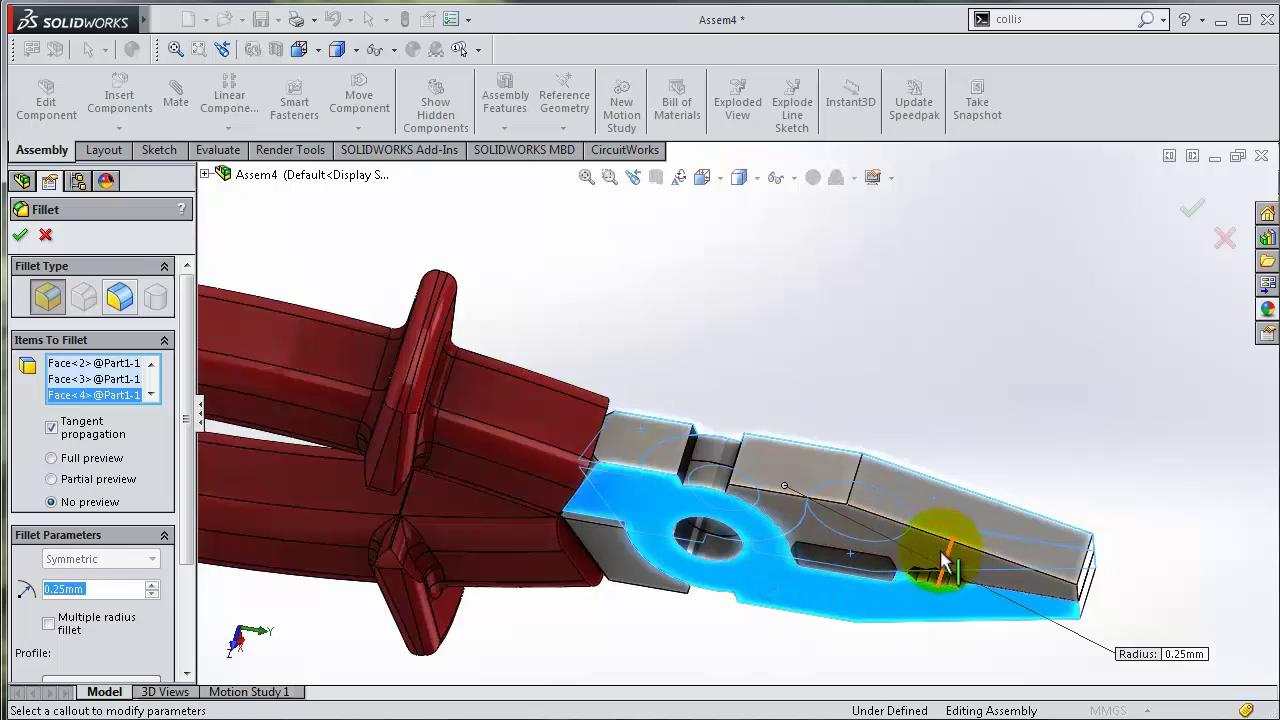
pyautogui.moveTo(837, 380); pyautogui.dragTo(837, 288, button='middle')
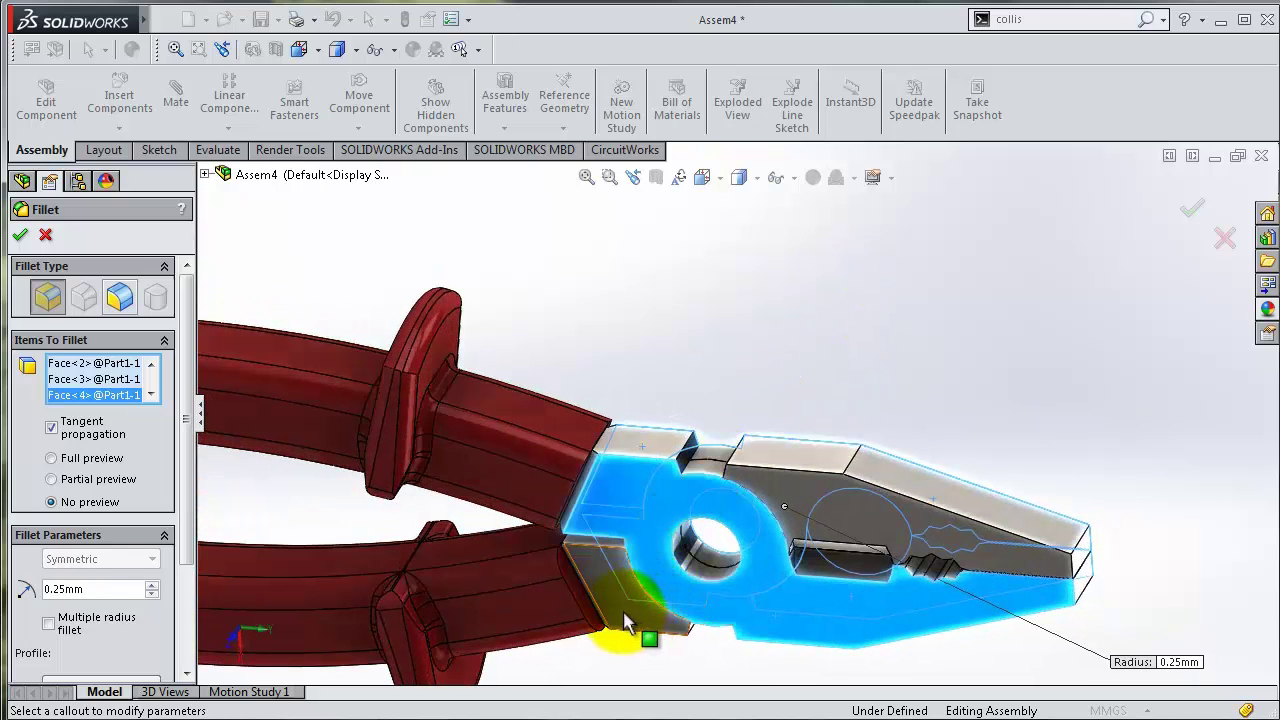
pyautogui.click(625, 622)
pyautogui.click(815, 512)
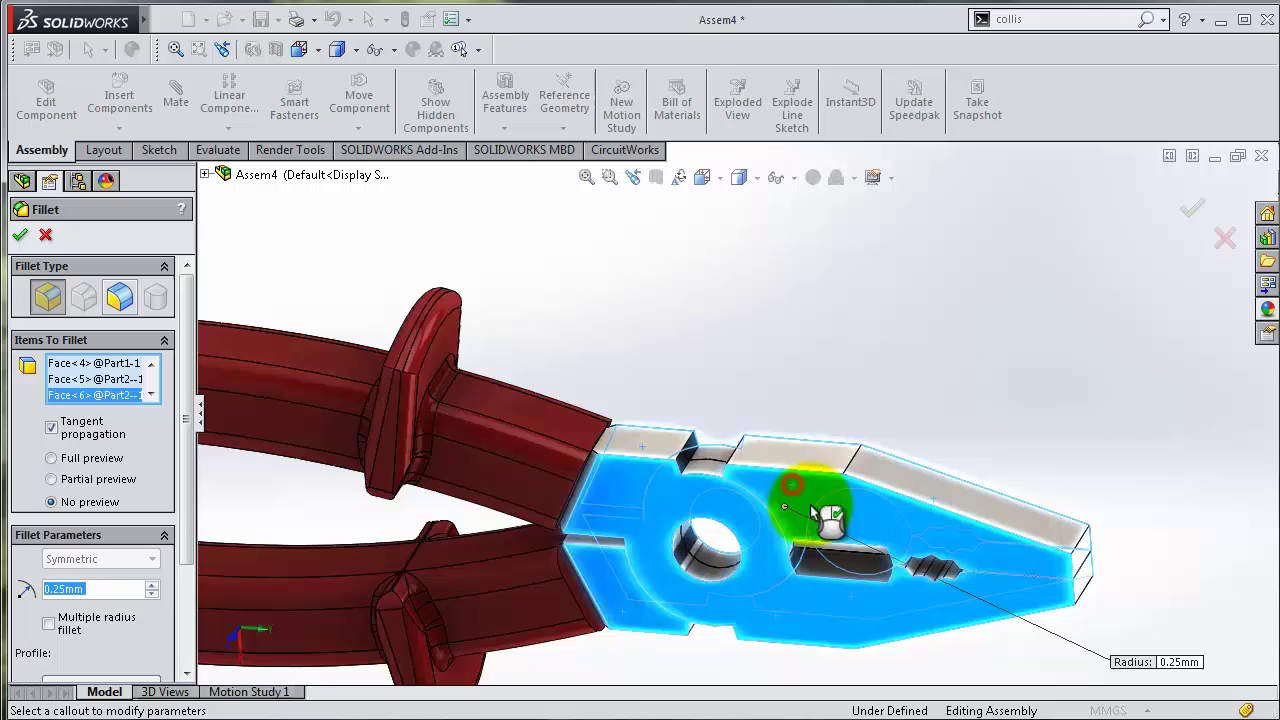
pyautogui.click(1183, 217)
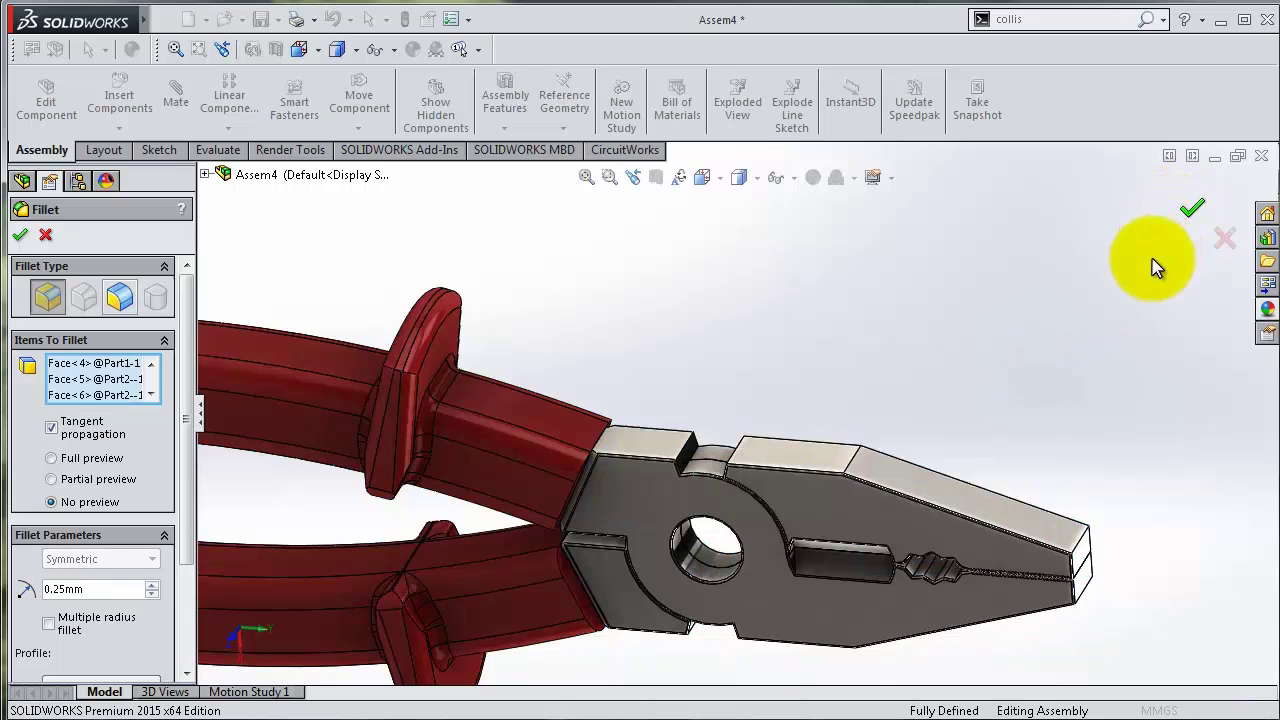
pyautogui.moveTo(887, 320); pyautogui.dragTo(1025, 590, button='middle')
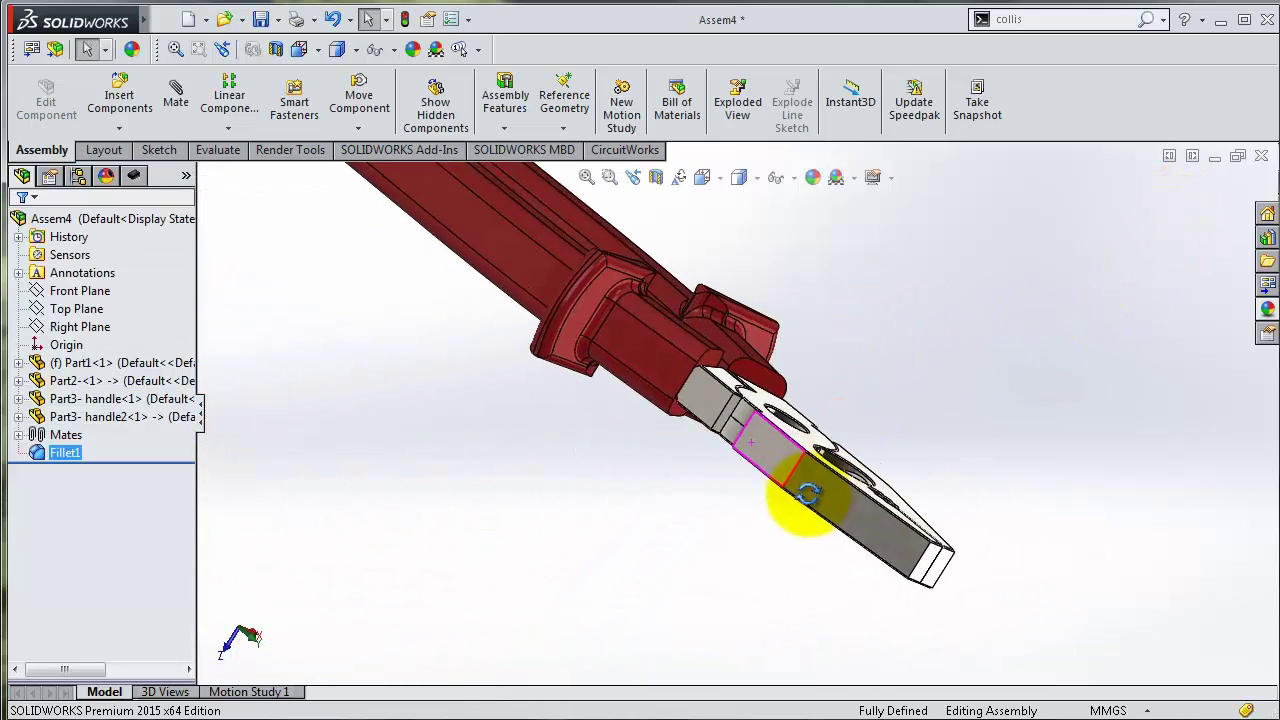
# - Select the jaw tip edge and start a fillet on it
pyautogui.scroll(-2, 1010, 578)
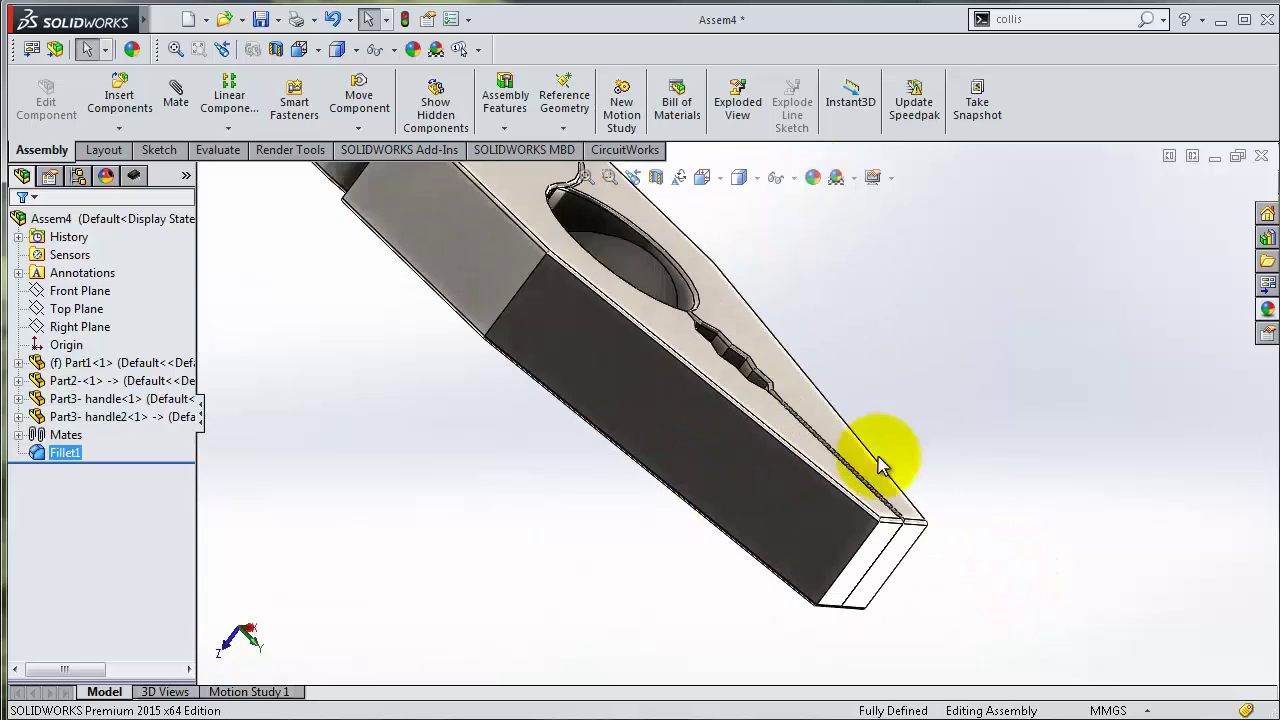
pyautogui.scroll(-3, 860, 520)
pyautogui.scroll(-2, 835, 598)
pyautogui.click(830, 598)
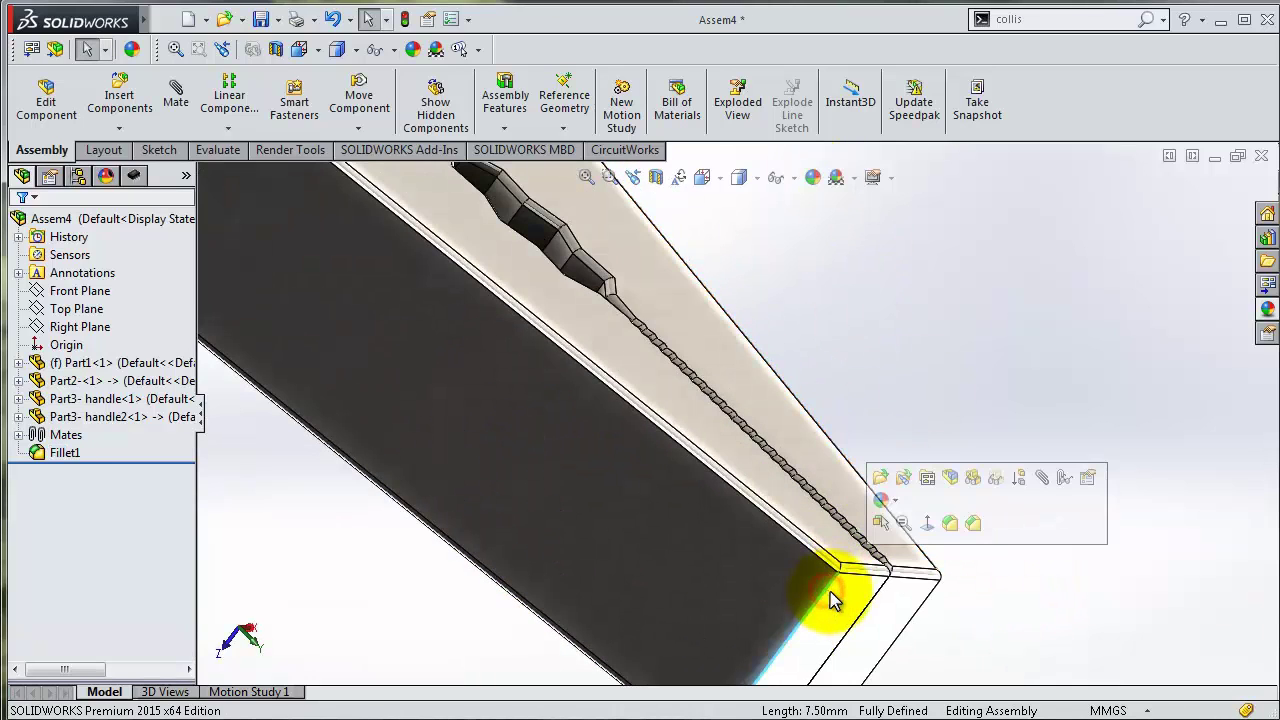
pyautogui.click(943, 523)
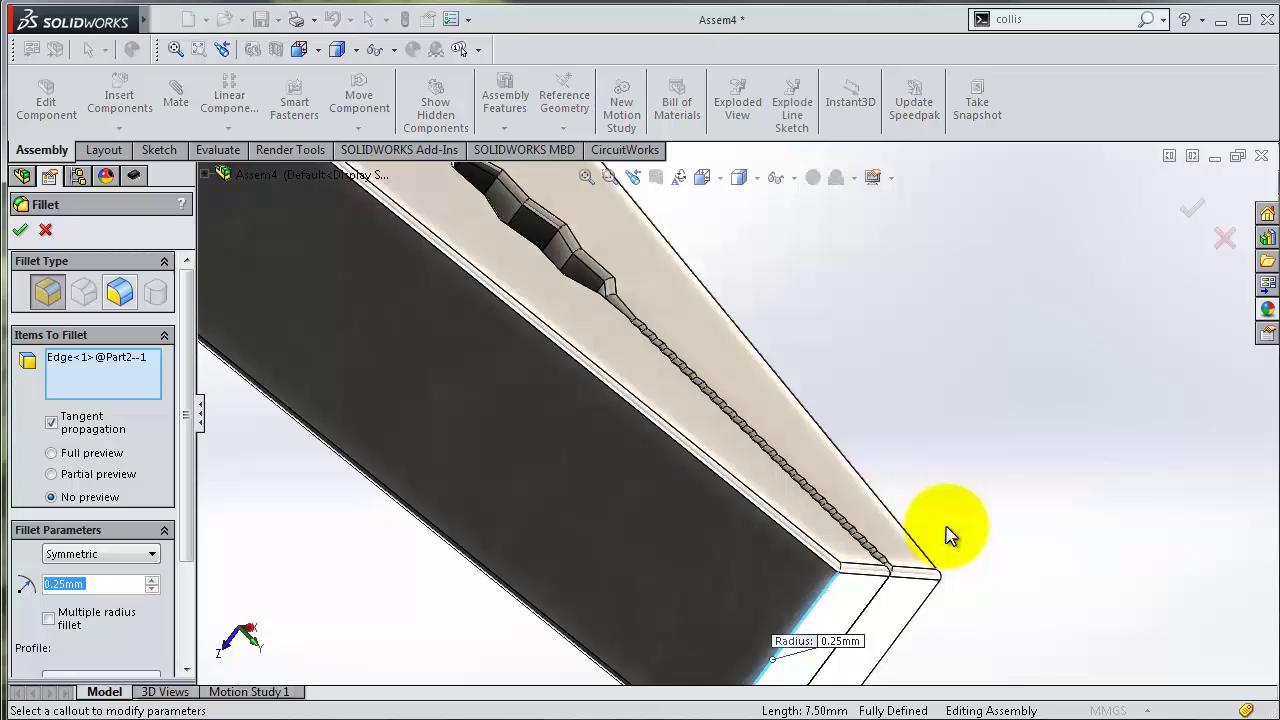
pyautogui.write('0,5')
pyautogui.scroll(-2, 948, 535)
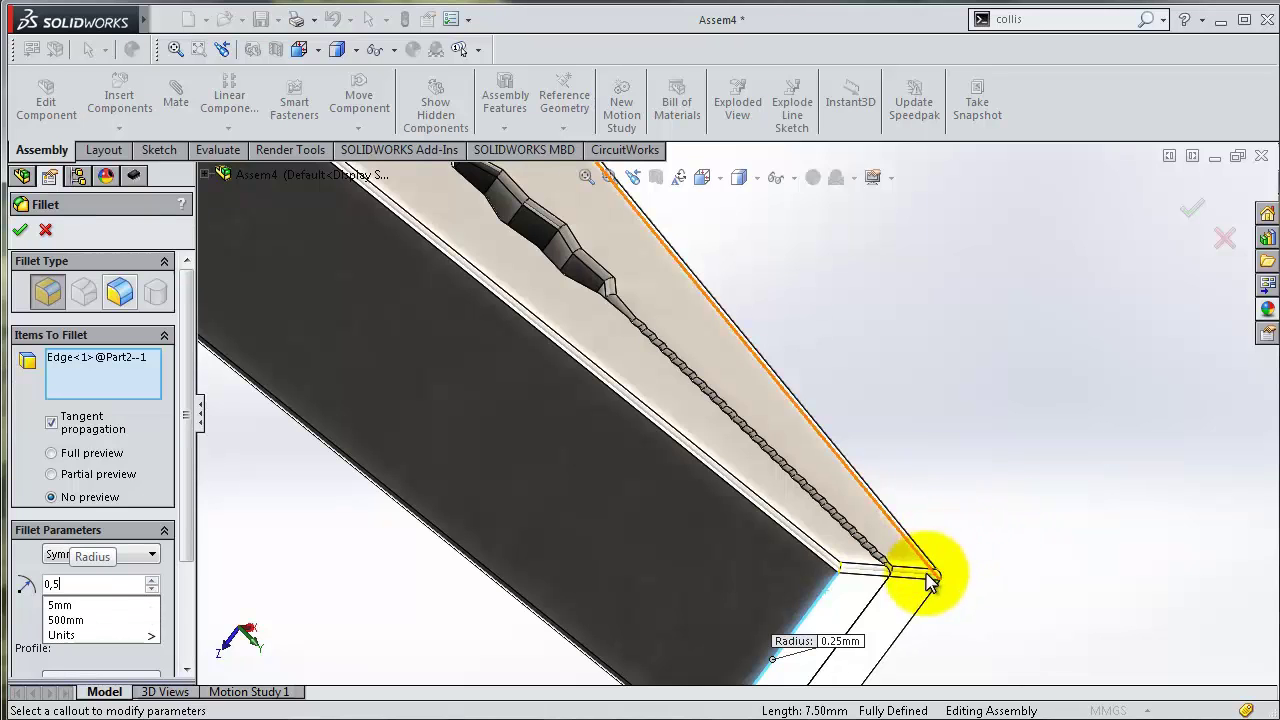
pyautogui.scroll(-3, 986, 543)
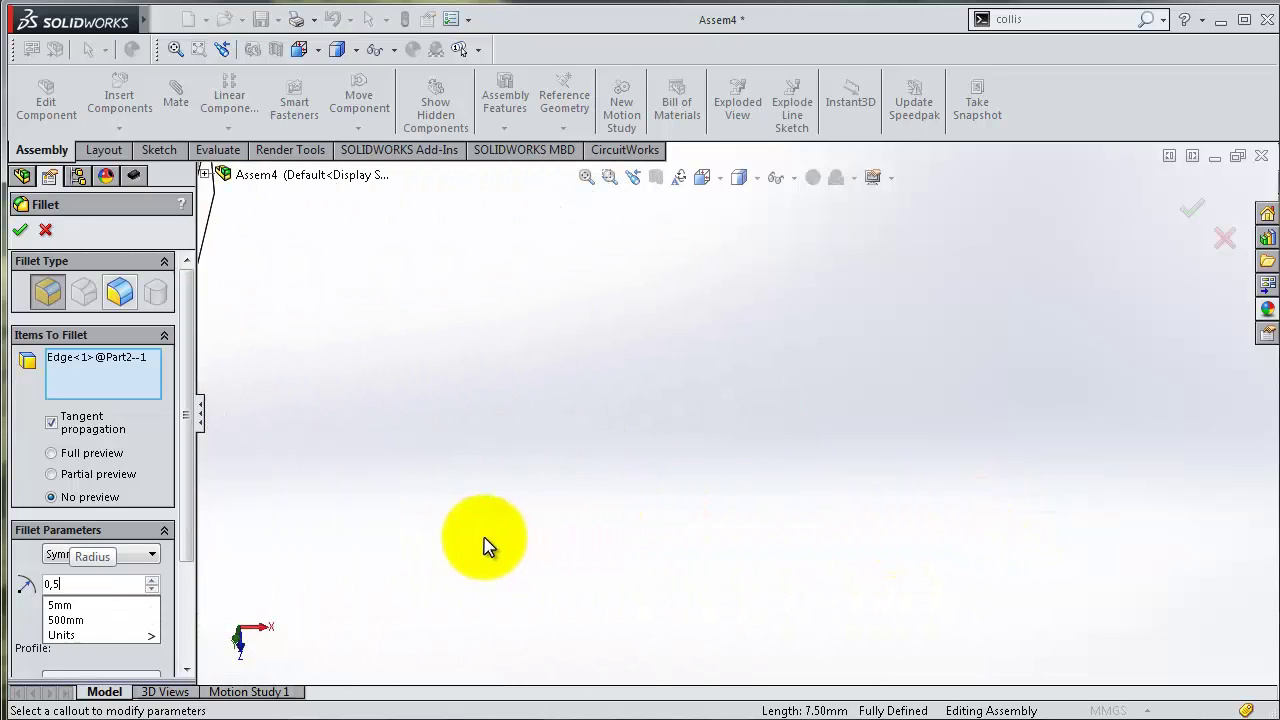
pyautogui.scroll(3, 486, 543)
pyautogui.scroll(-3, 414, 409)
pyautogui.scroll(-2, 507, 420)
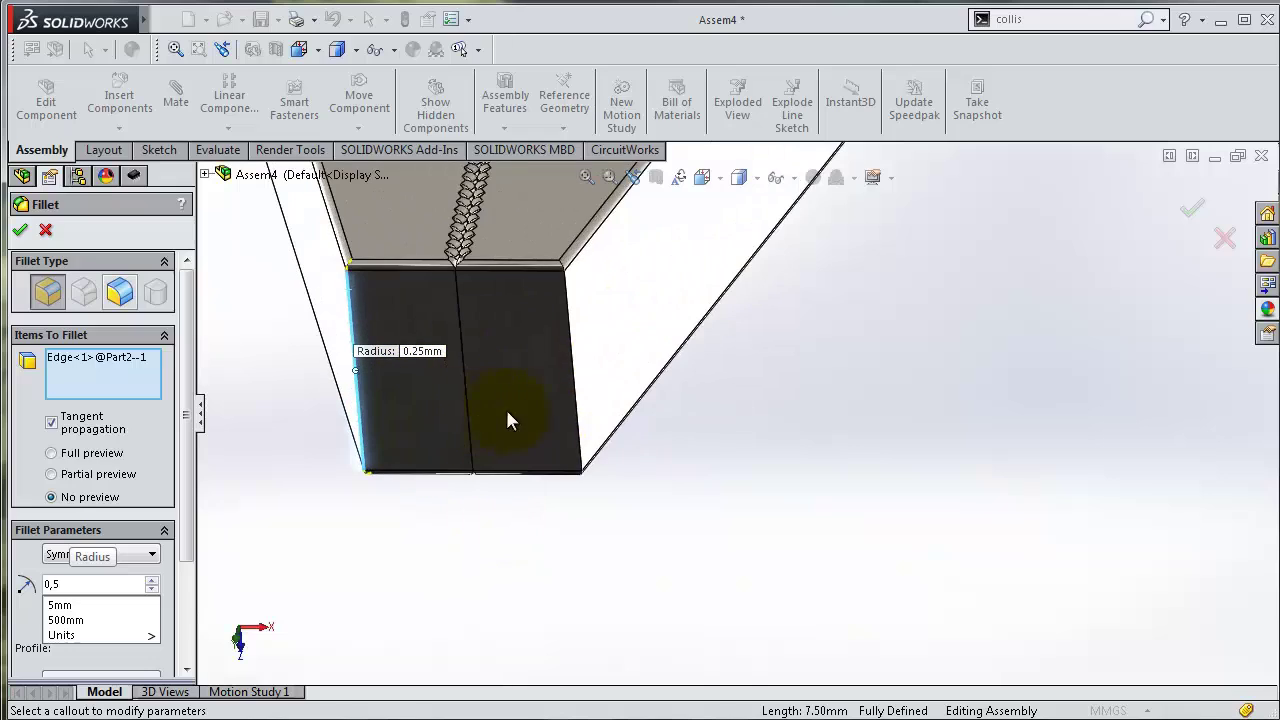
# - Add the second tip edge, set the radius to 1 mm, and create Fillet2
pyautogui.click(577, 432)
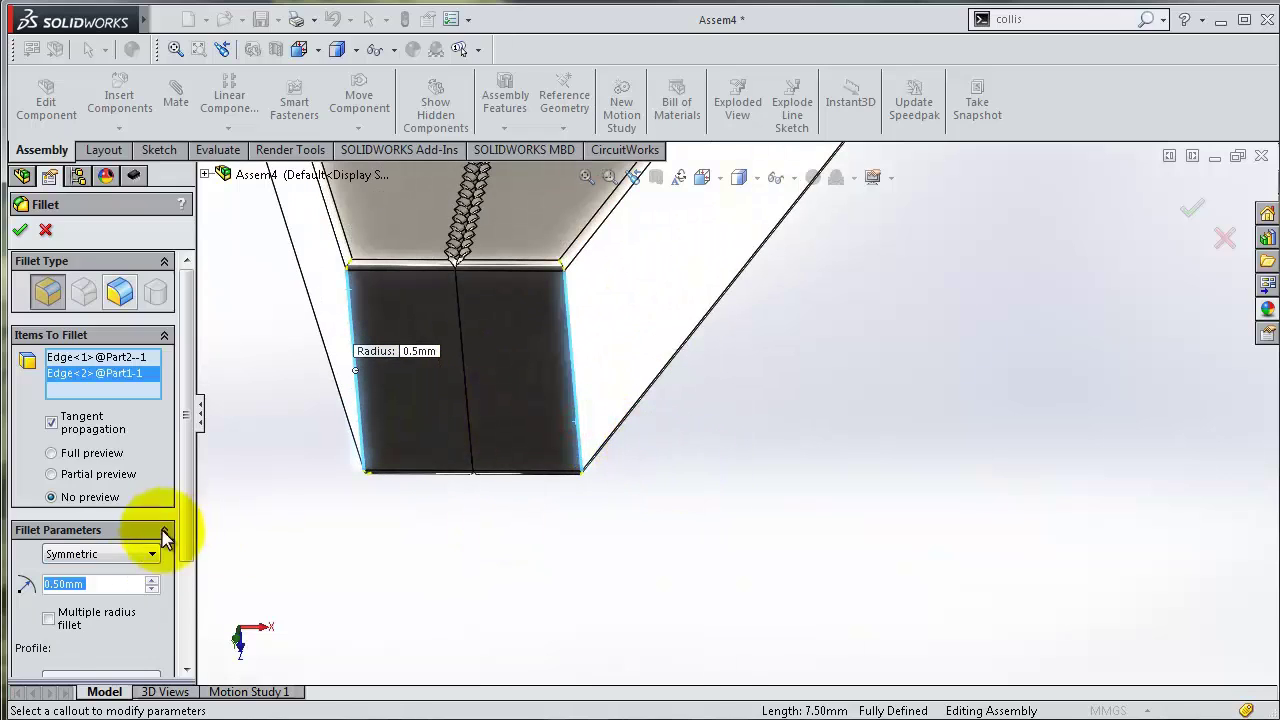
pyautogui.write('1')
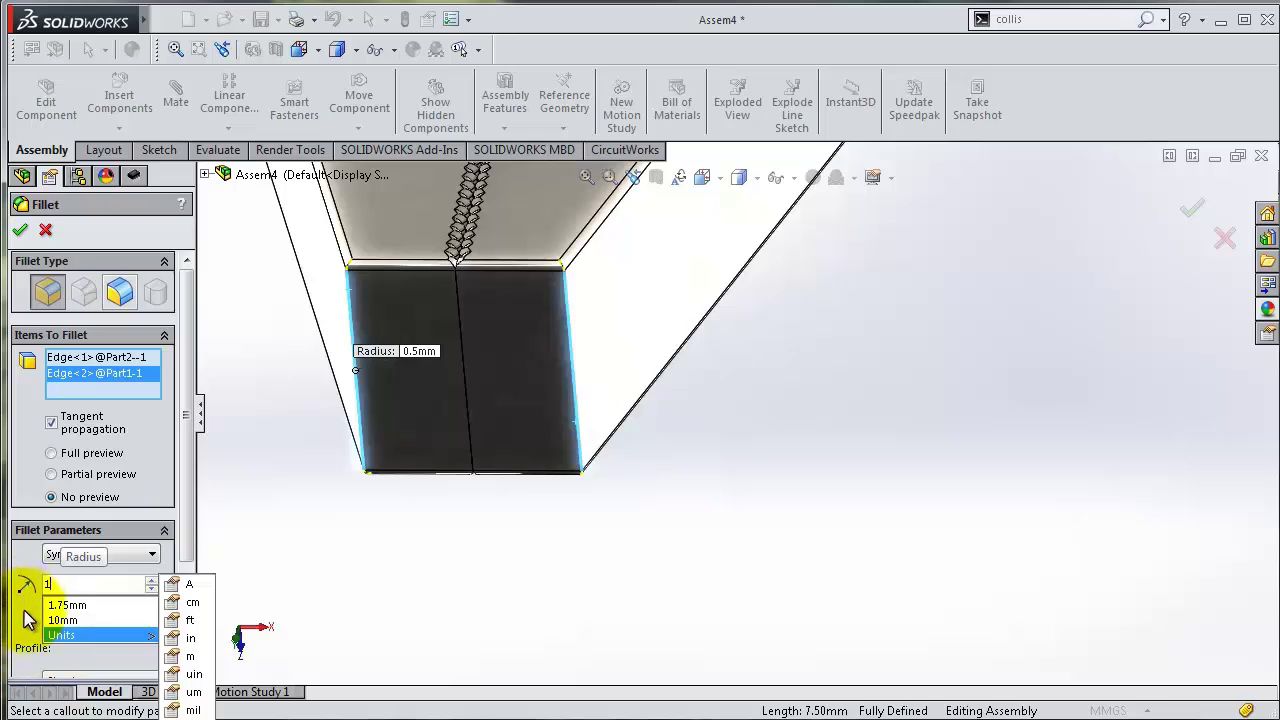
pyautogui.press('Return')
pyautogui.click(20, 233)
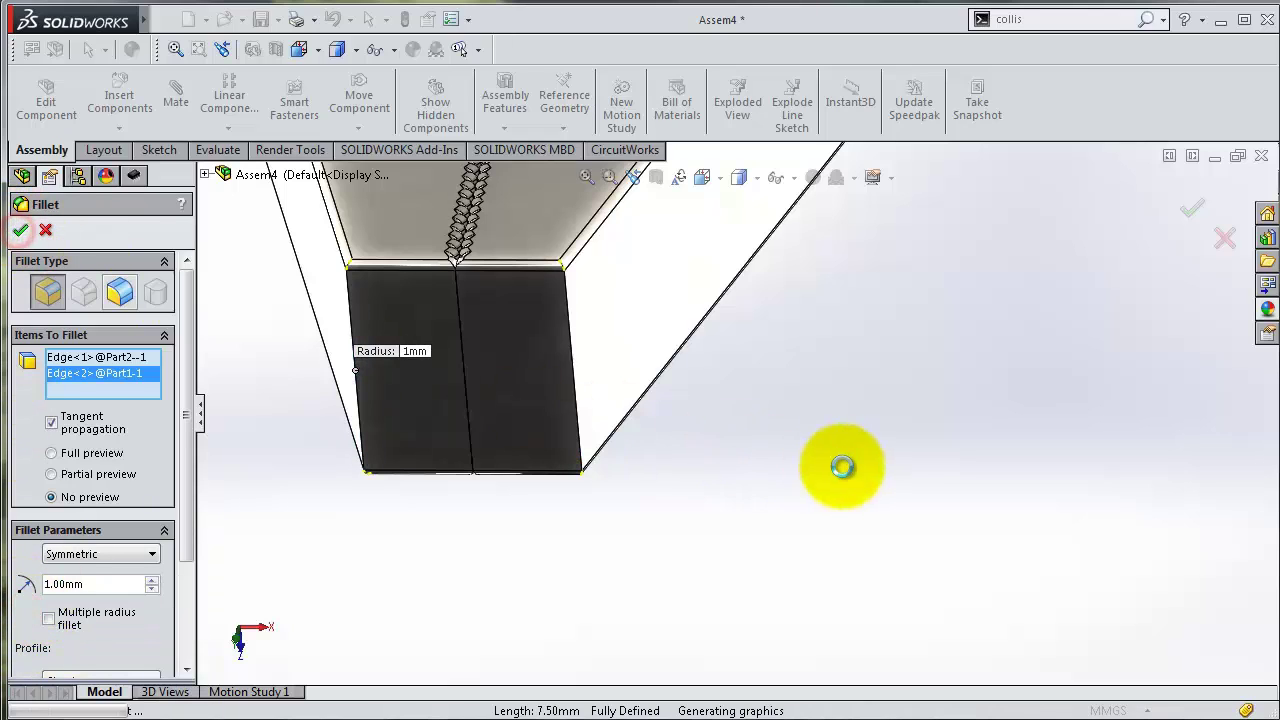
pyautogui.scroll(2, 843, 470)
pyautogui.scroll(2, 843, 470)
pyautogui.moveTo(843, 475)
pyautogui.mouseDown(button='middle')
pyautogui.moveTo(814, 449)
pyautogui.moveTo(814, 320)
pyautogui.moveTo(837, 414)
pyautogui.moveTo(889, 314)
pyautogui.moveTo(946, 266)
pyautogui.moveTo(932, 300)
pyautogui.moveTo(723, 406)
pyautogui.moveTo(800, 209)
pyautogui.moveTo(729, 434)
pyautogui.moveTo(660, 367)
pyautogui.moveTo(634, 366)
pyautogui.moveTo(654, 314)
pyautogui.moveTo(695, 267)
pyautogui.moveTo(683, 471)
pyautogui.moveTo(657, 443)
pyautogui.moveTo(664, 402)
pyautogui.mouseUp(button='middle')
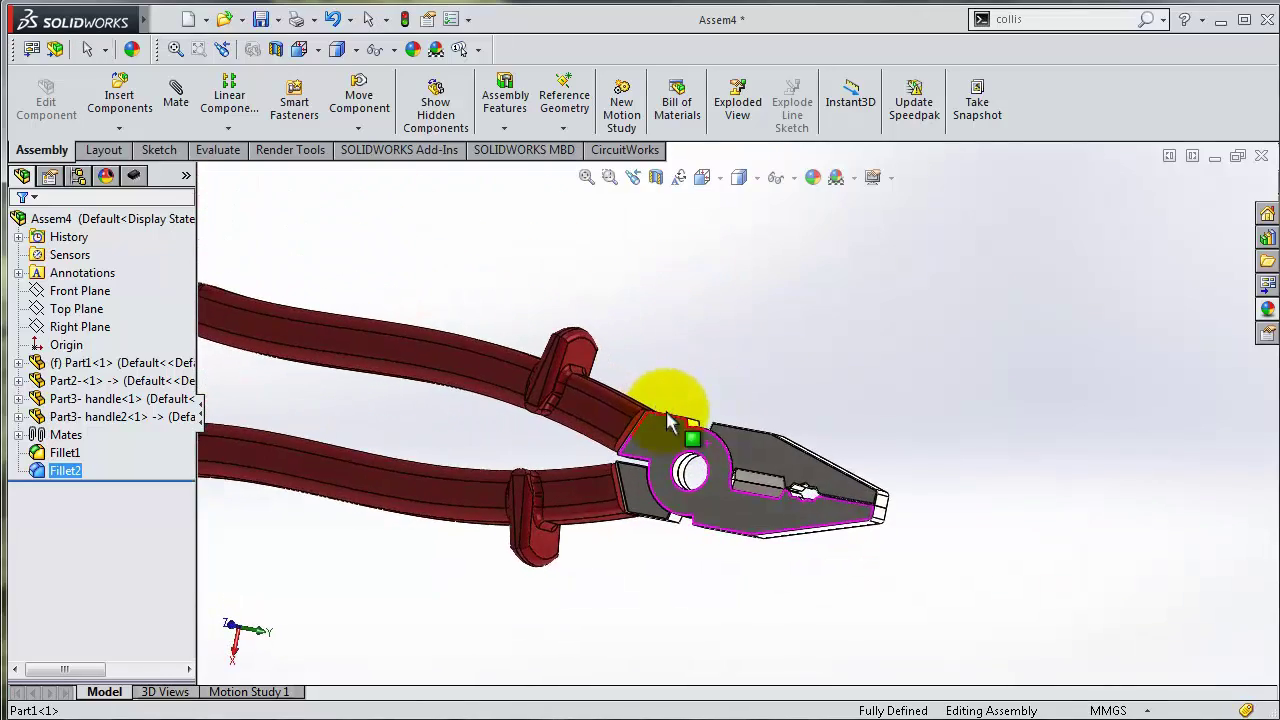
# - Insert a new blank part, Part9, into the Assem4 pliers assembly
pyautogui.scroll(3, 700, 486)
pyautogui.scroll(2, 700, 486)
pyautogui.scroll(3, 703, 485)
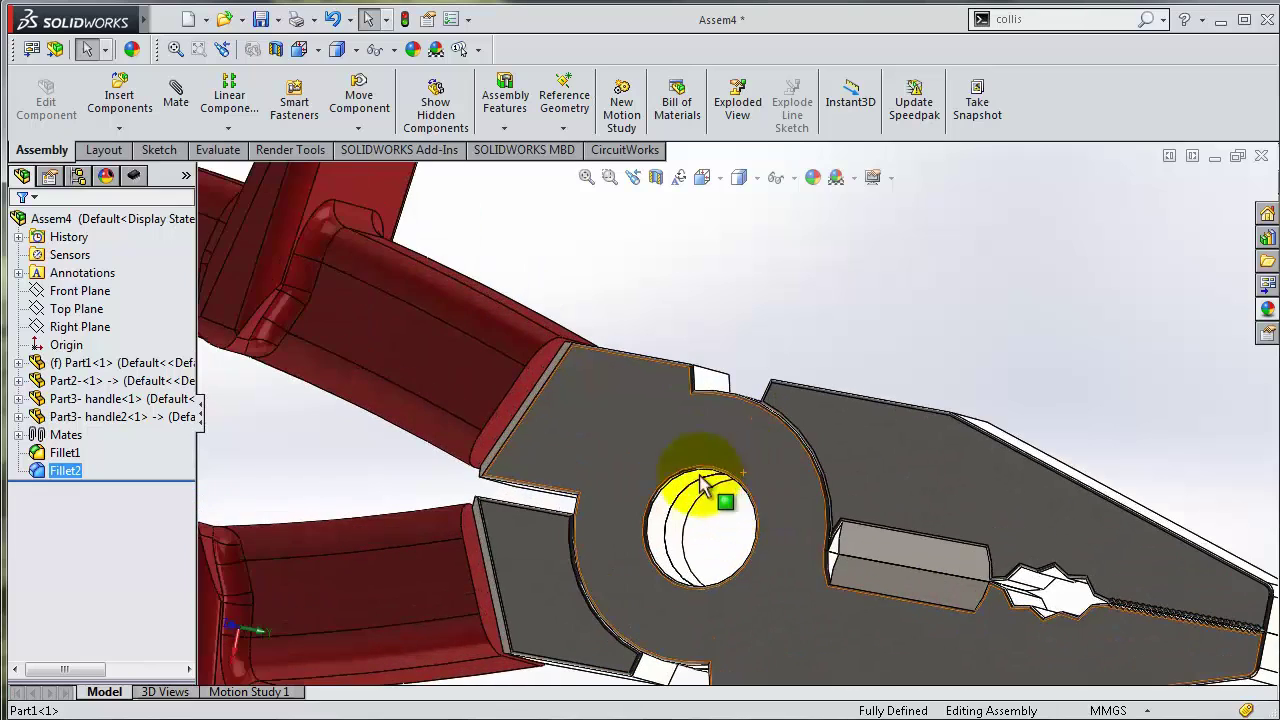
pyautogui.click(645, 463)
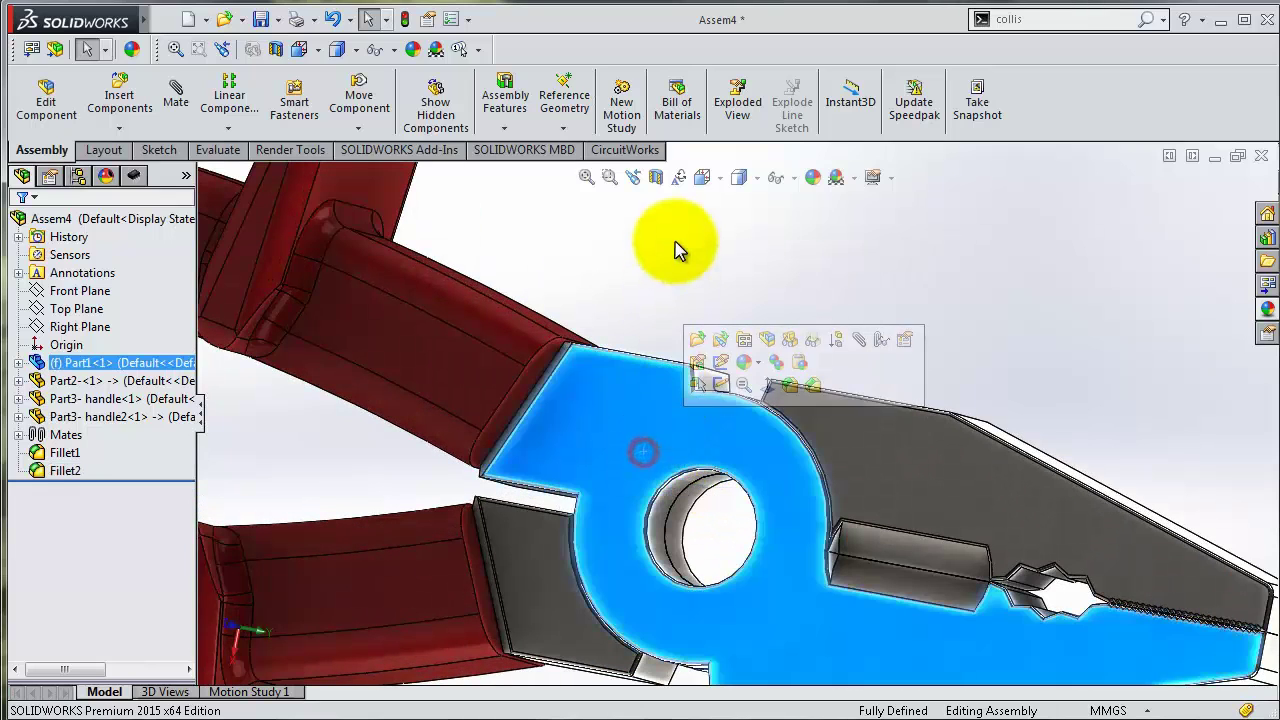
pyautogui.click(677, 242)
pyautogui.click(200, 20)
pyautogui.moveTo(281, 20)
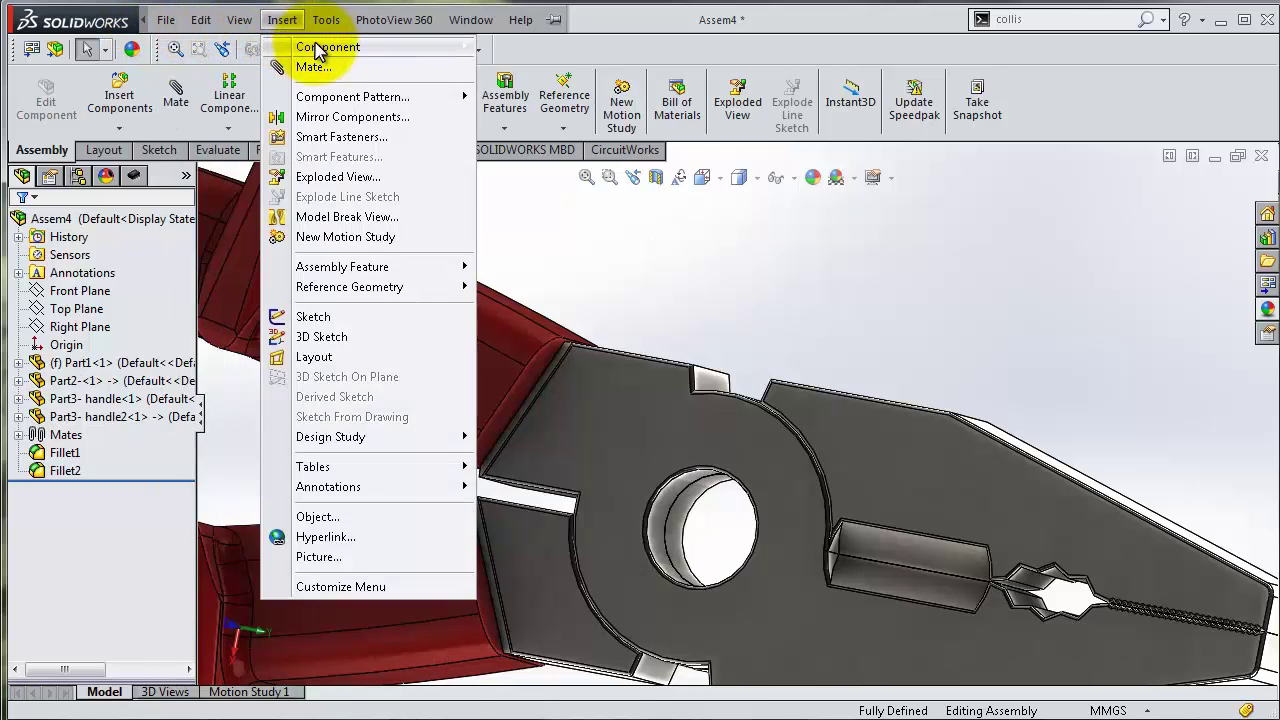
pyautogui.moveTo(328, 47)
pyautogui.click(527, 67)
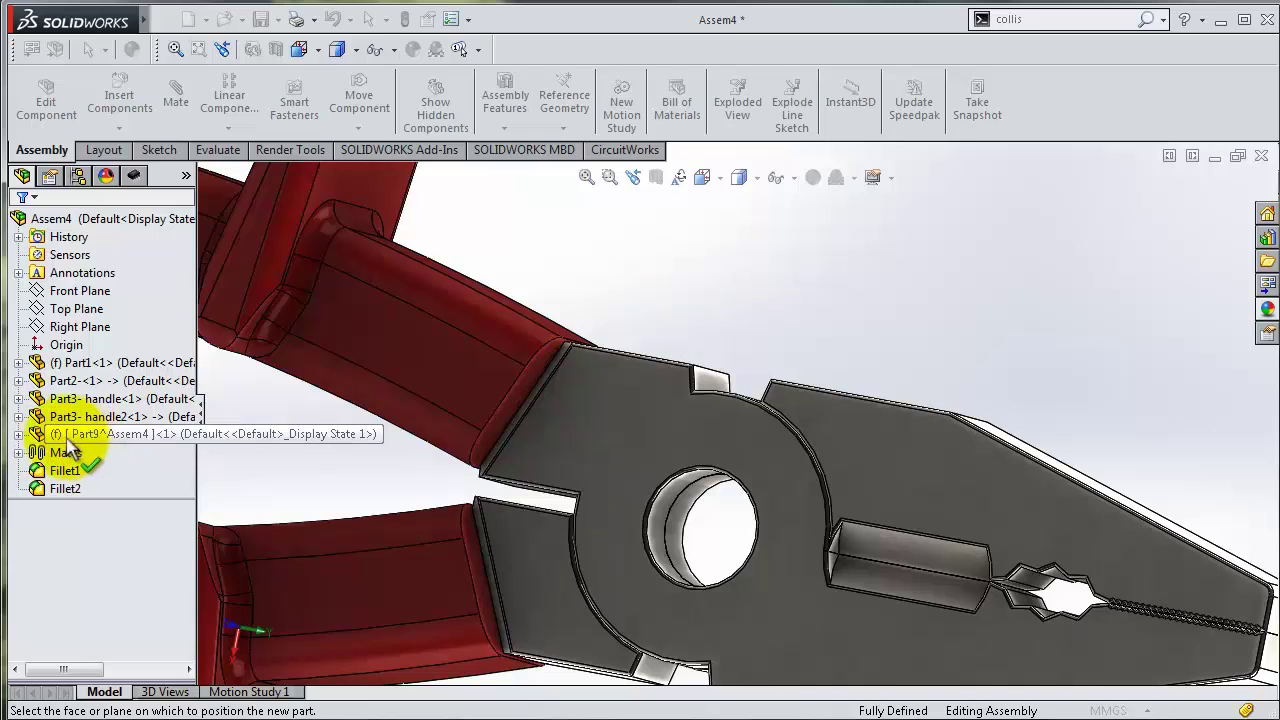
# - Place Part9 on the jaw's flat top face, opening Sketch1 there
pyautogui.click(18, 435)
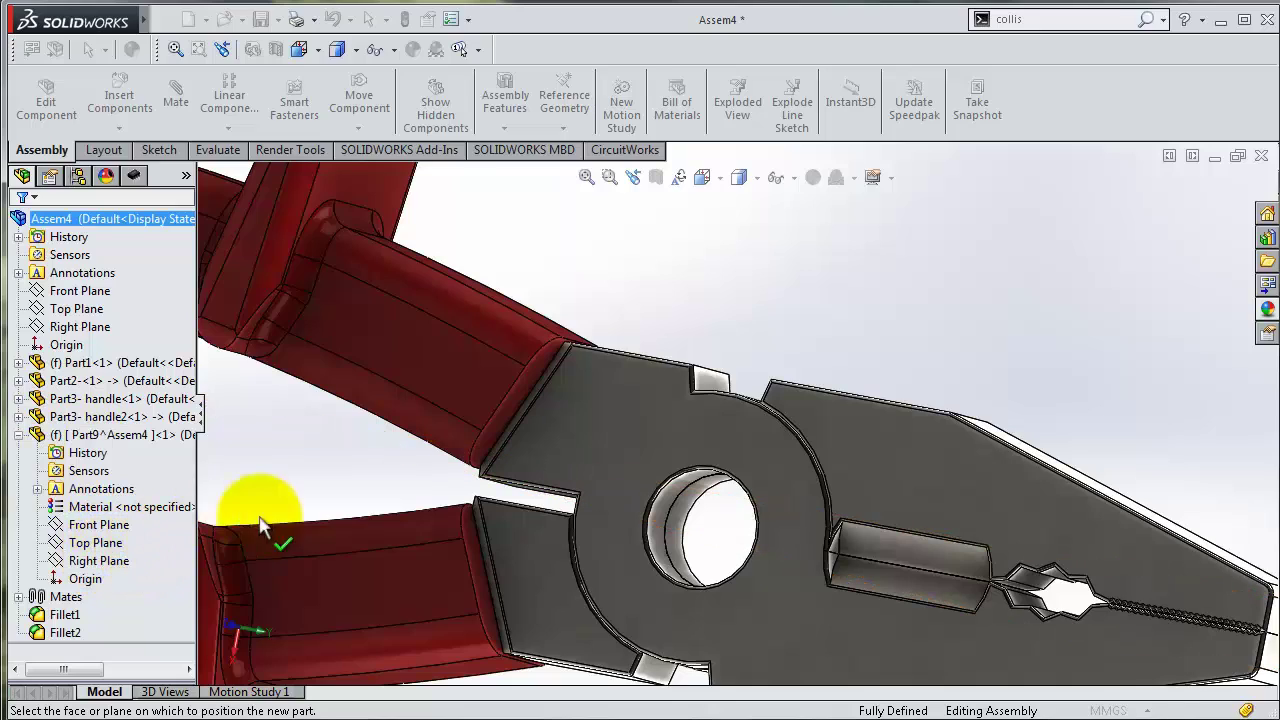
pyautogui.moveTo(257, 528)
pyautogui.mouseDown(button='middle')
pyautogui.moveTo(857, 671)
pyautogui.moveTo(905, 595)
pyautogui.moveTo(880, 580)
pyautogui.moveTo(894, 594)
pyautogui.mouseUp(button='middle')
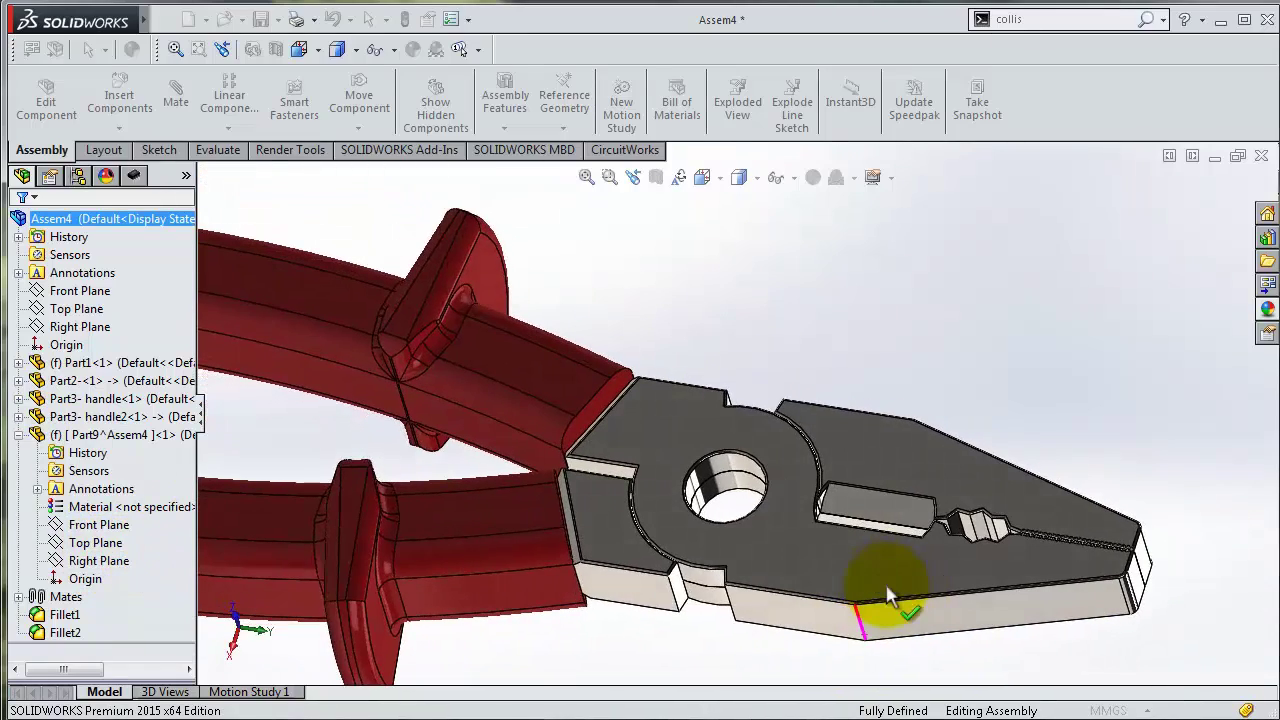
pyautogui.scroll(-3, 857, 586)
pyautogui.scroll(-3, 799, 538)
pyautogui.scroll(-2, 800, 516)
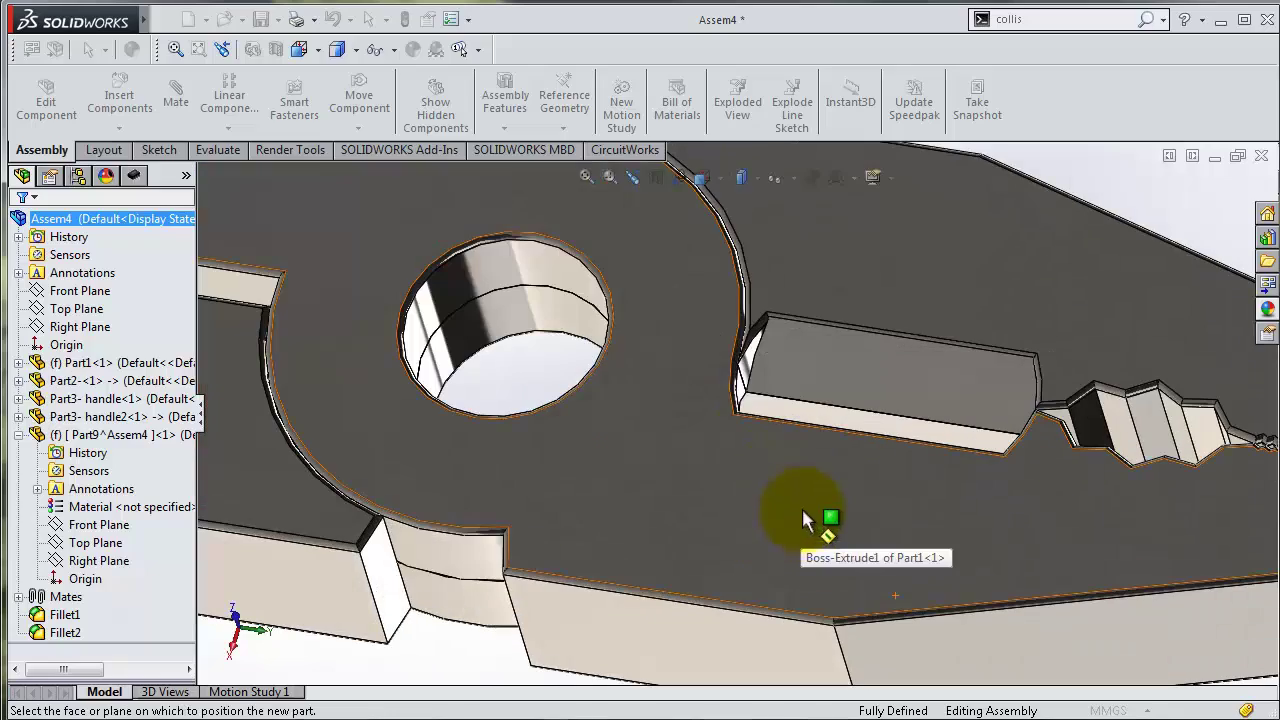
pyautogui.click(628, 492)
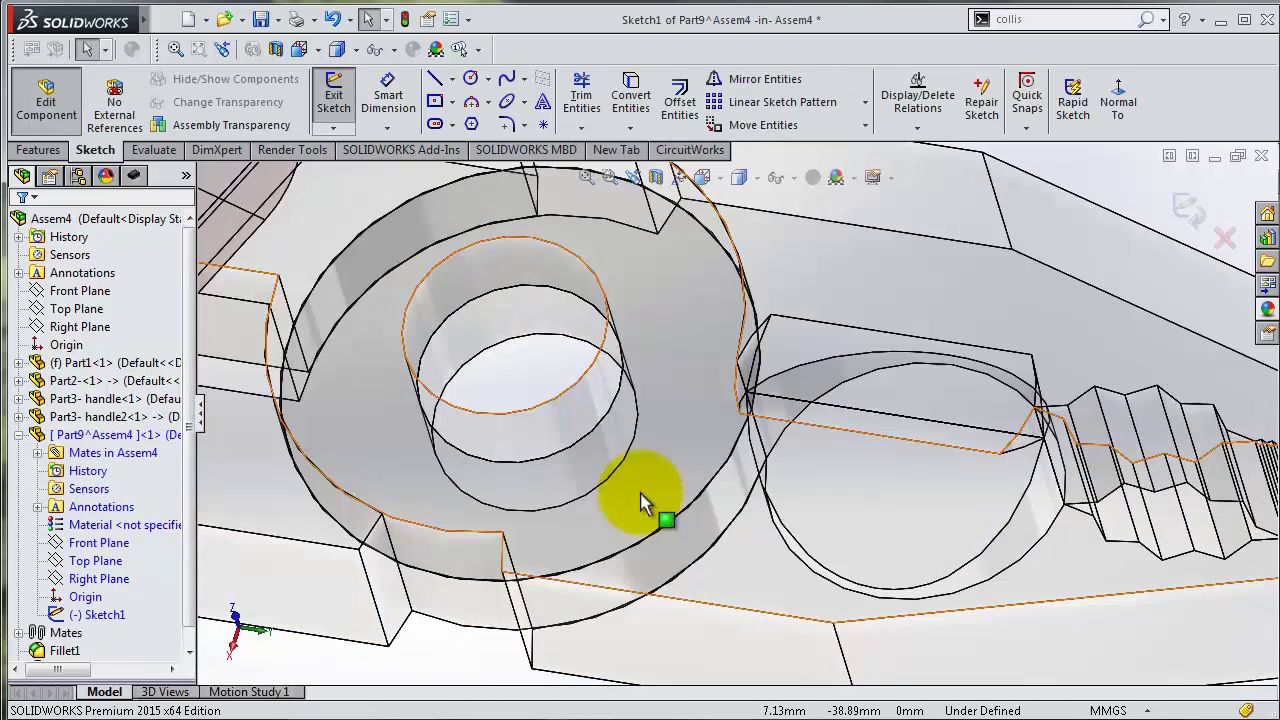
# - Convert the pivot hole's edge into a 9 mm circle in Sketch1 and begin an Extruded Boss/Base
pyautogui.scroll(2, 645, 505)
pyautogui.scroll(2, 630, 500)
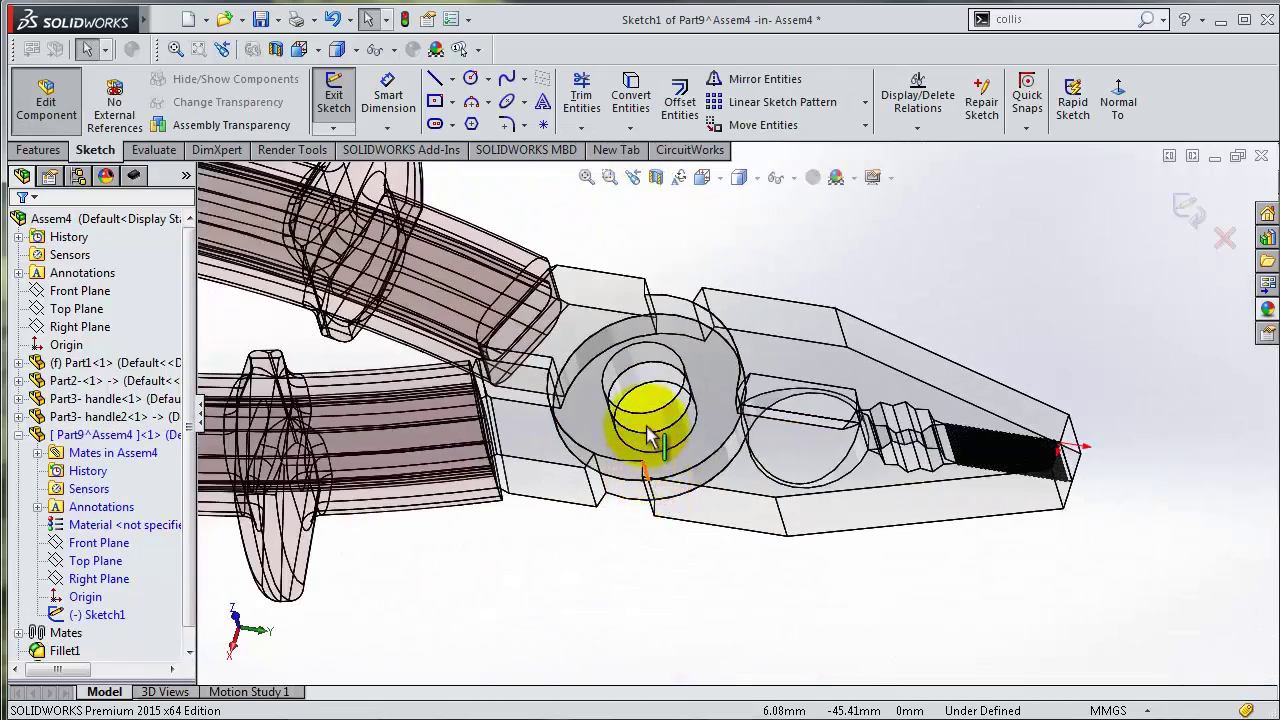
pyautogui.scroll(-4, 640, 425)
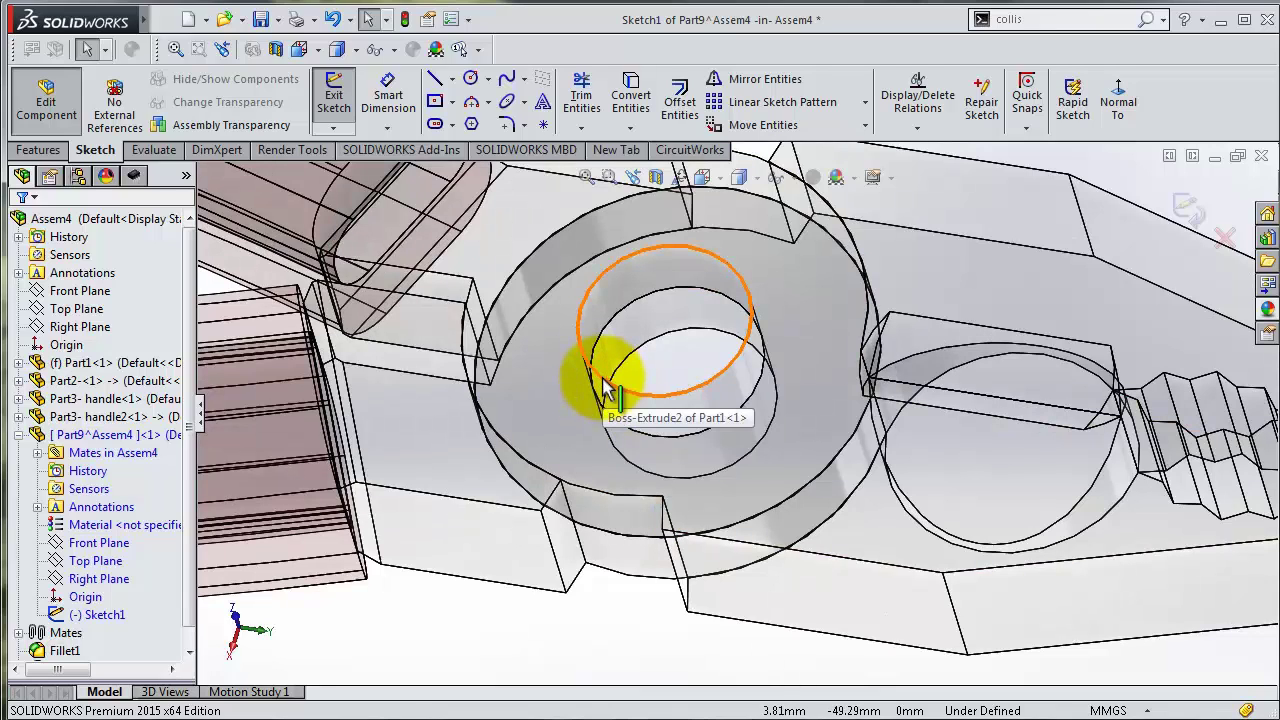
pyautogui.click(605, 388)
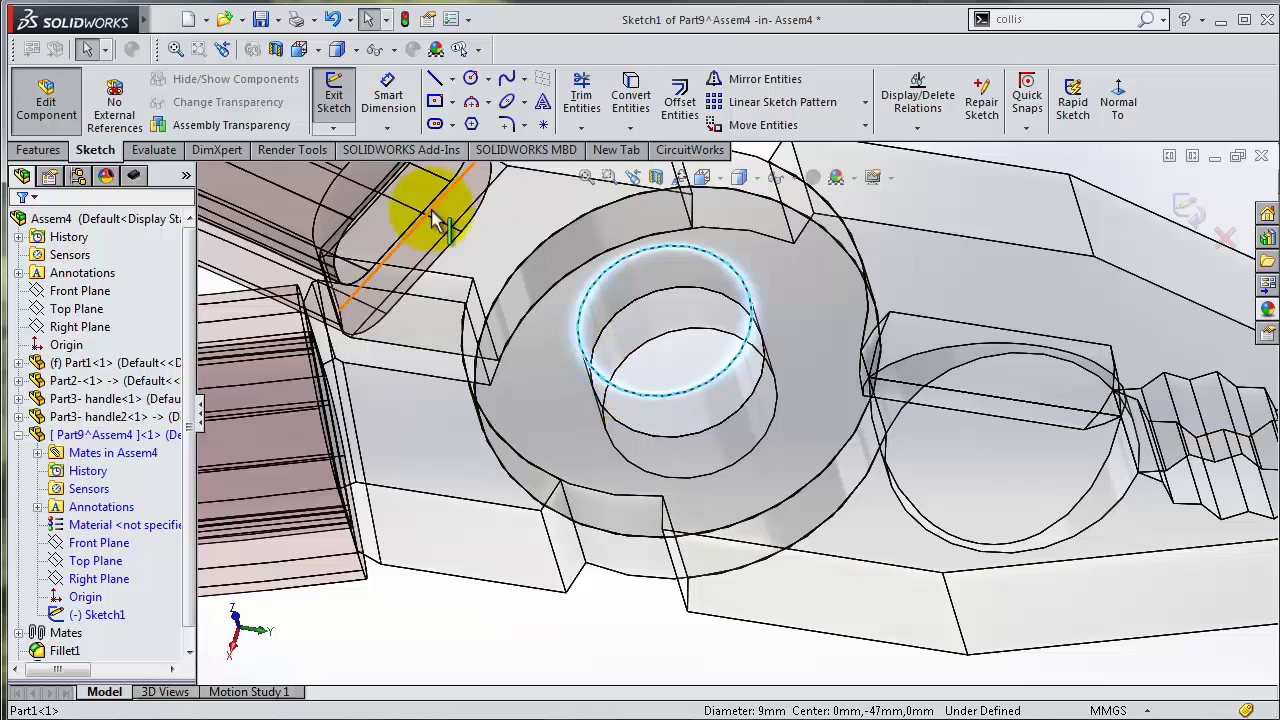
pyautogui.click(640, 95)
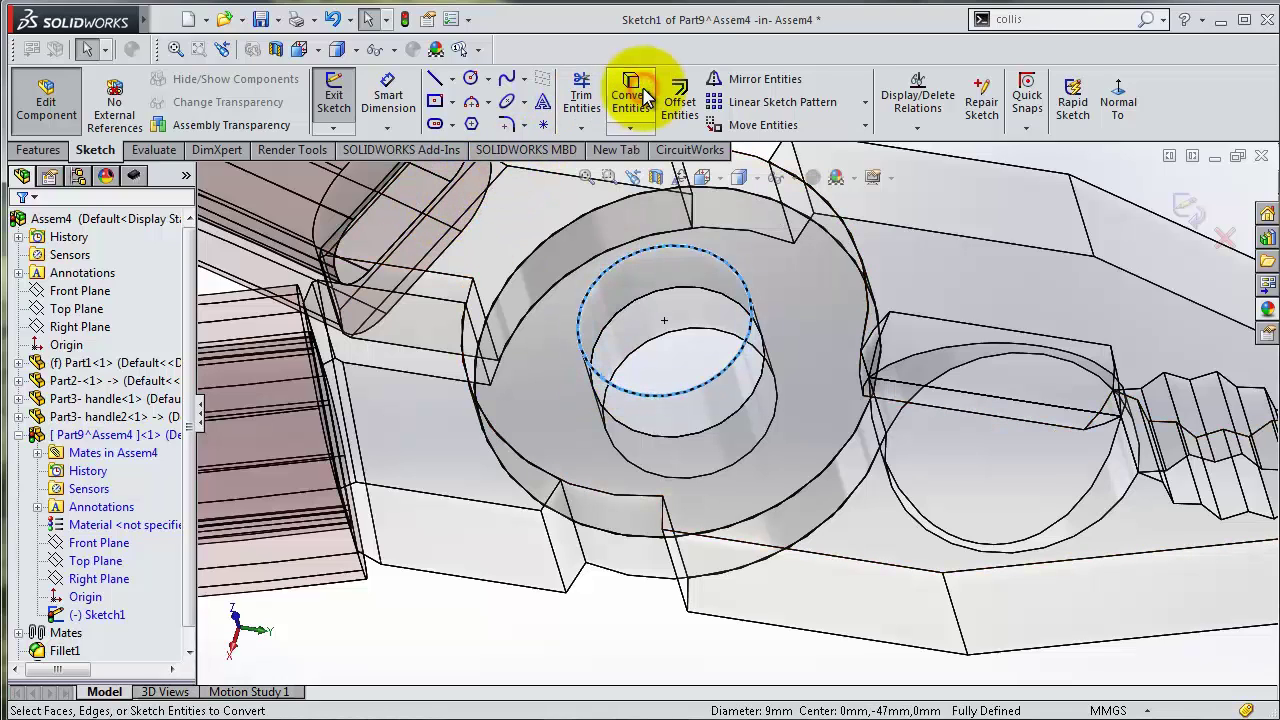
pyautogui.click(30, 150)
pyautogui.click(342, 100)
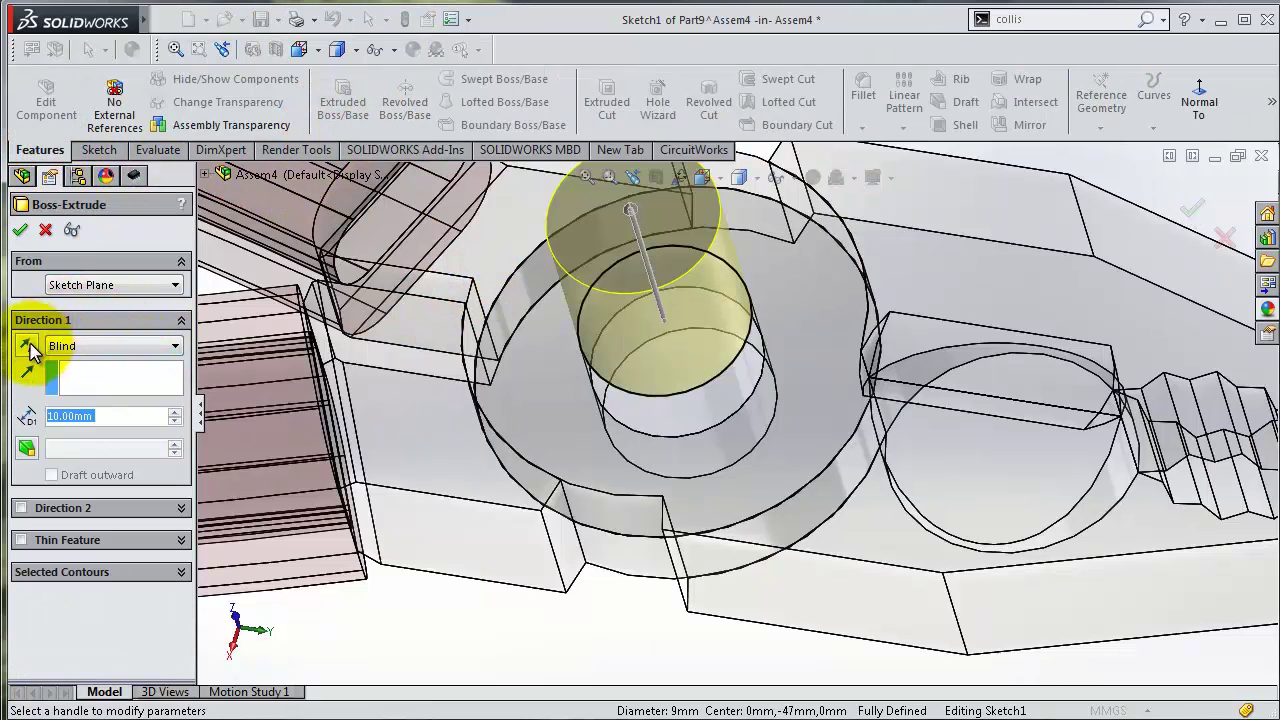
# - Reverse the extrusion and extrude the 9 mm circle 8 mm blind down into the jaw hole
pyautogui.click(27, 345)
pyautogui.scroll(-3, 697, 551)
pyautogui.moveTo(700, 600); pyautogui.dragTo(729, 420, button='middle')
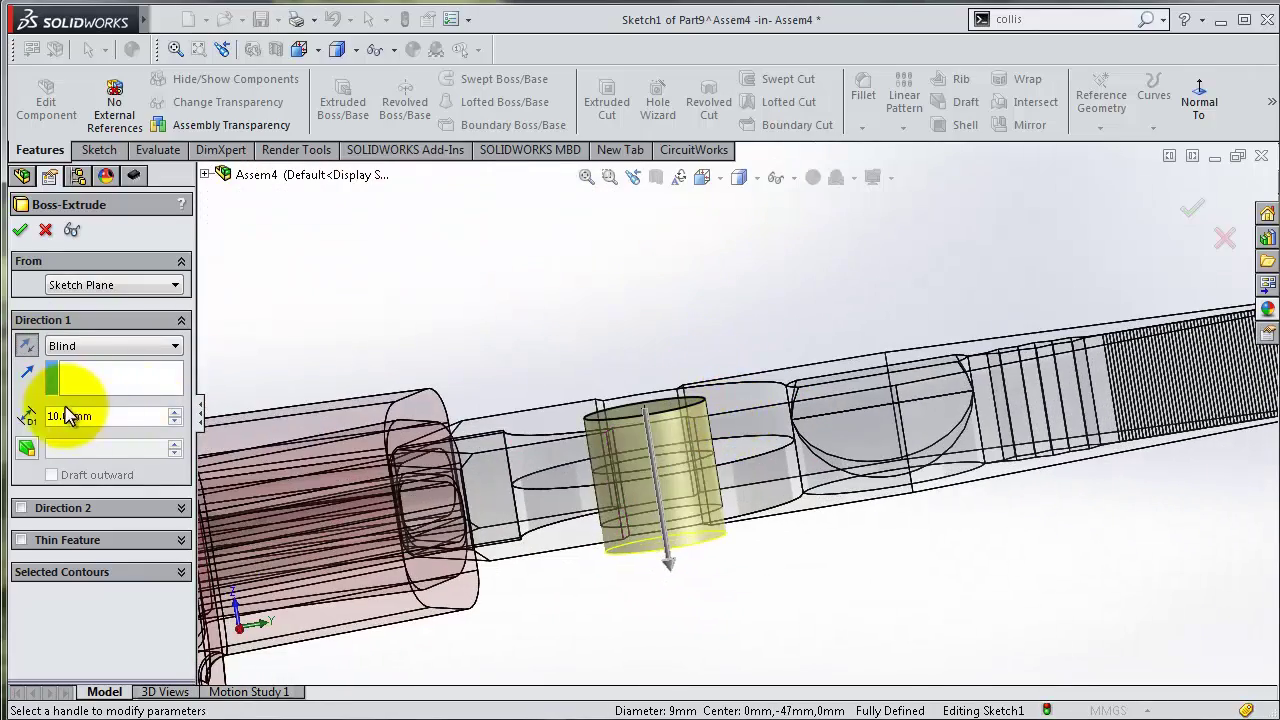
pyautogui.moveTo(112, 415); pyautogui.dragTo(45, 415)
pyautogui.write('8')
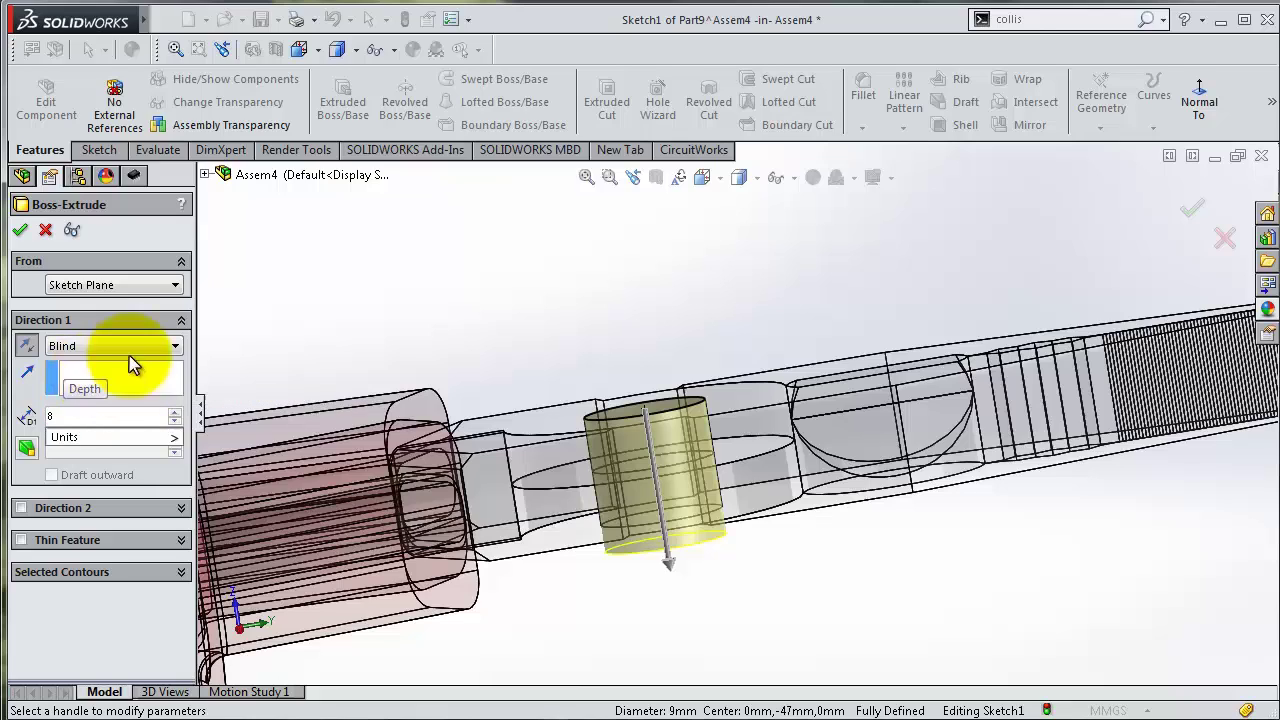
pyautogui.press('Return')
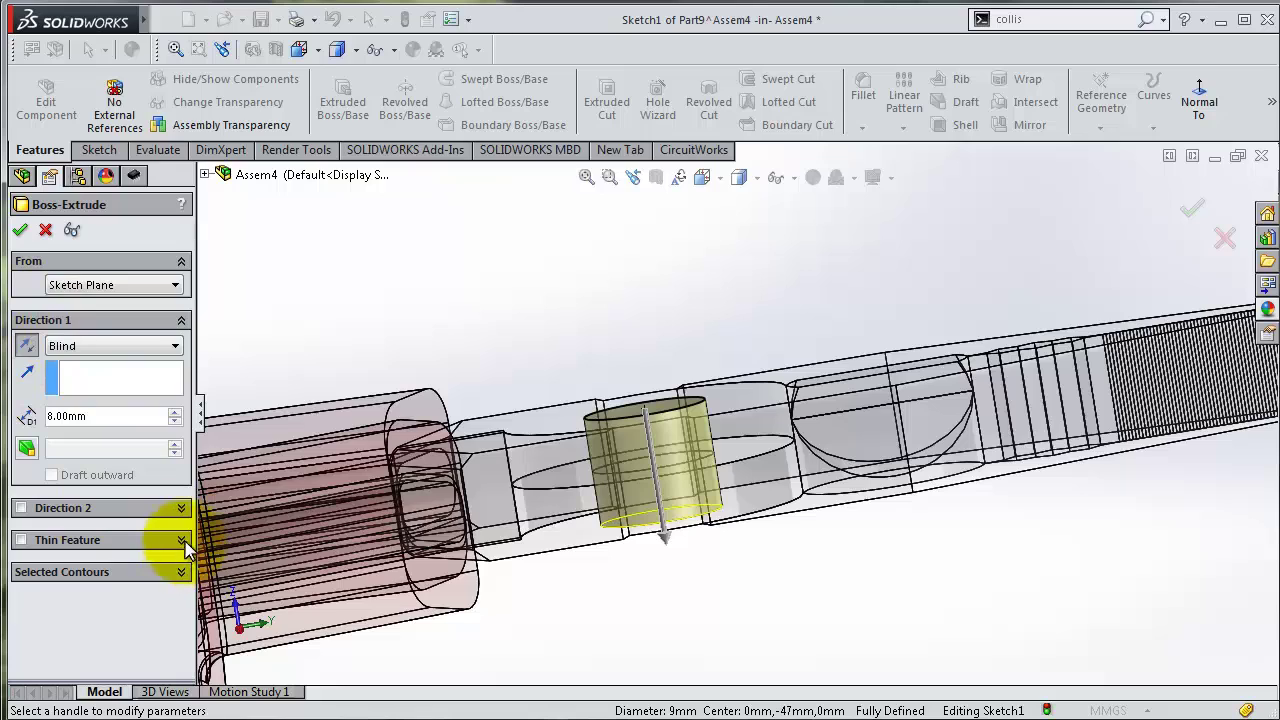
pyautogui.click(22, 231)
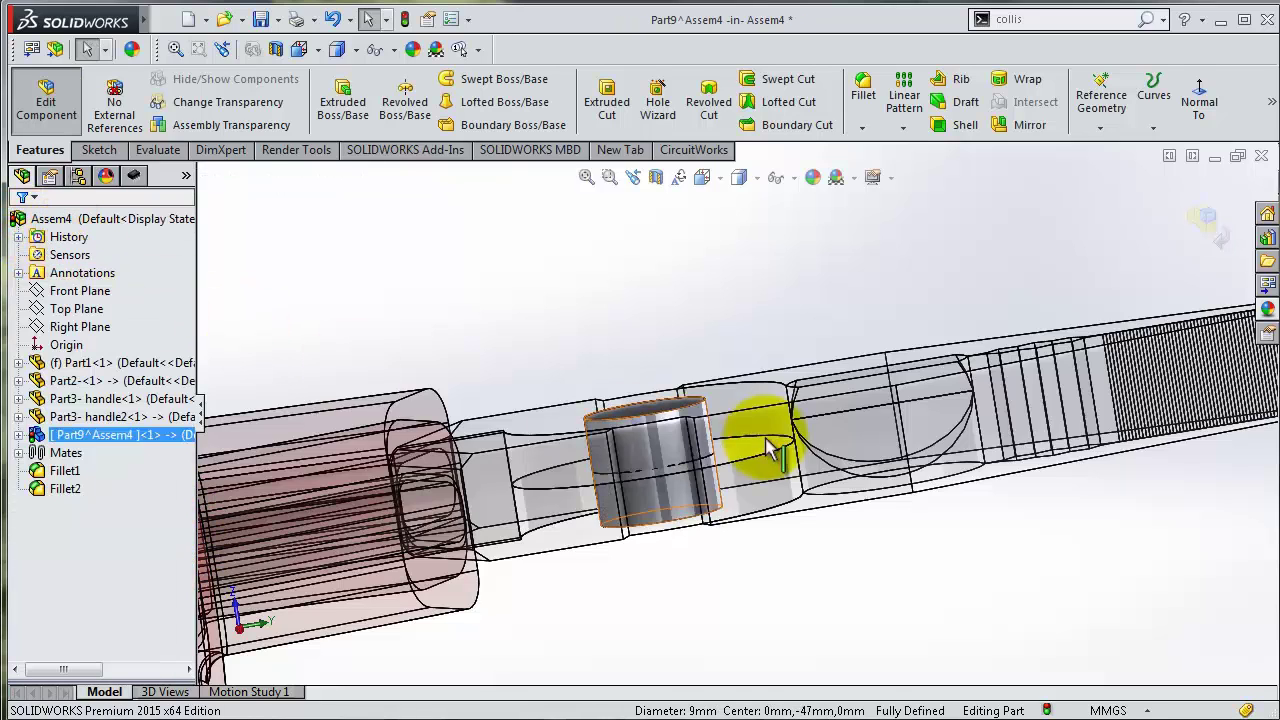
# - Exit editing Part9 and return to the Assem4 assembly level
pyautogui.scroll(2, 724, 430)
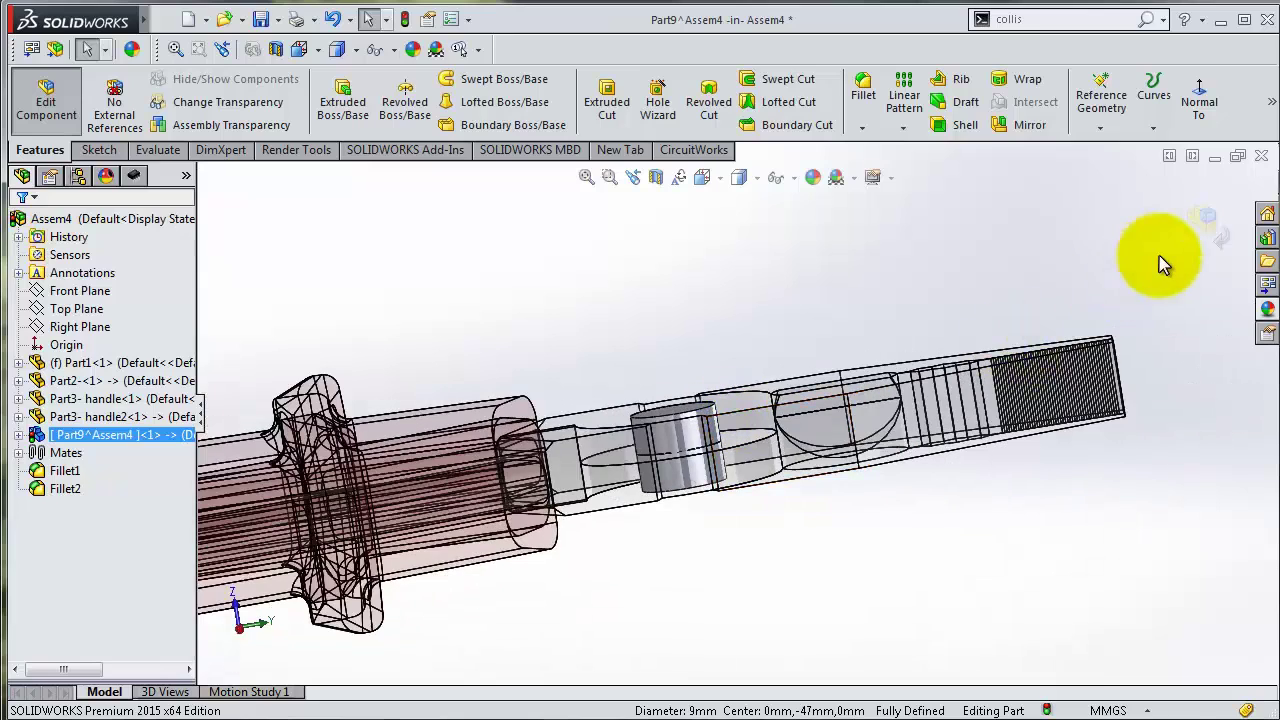
pyautogui.click(1207, 217)
pyautogui.scroll(-3, 829, 400)
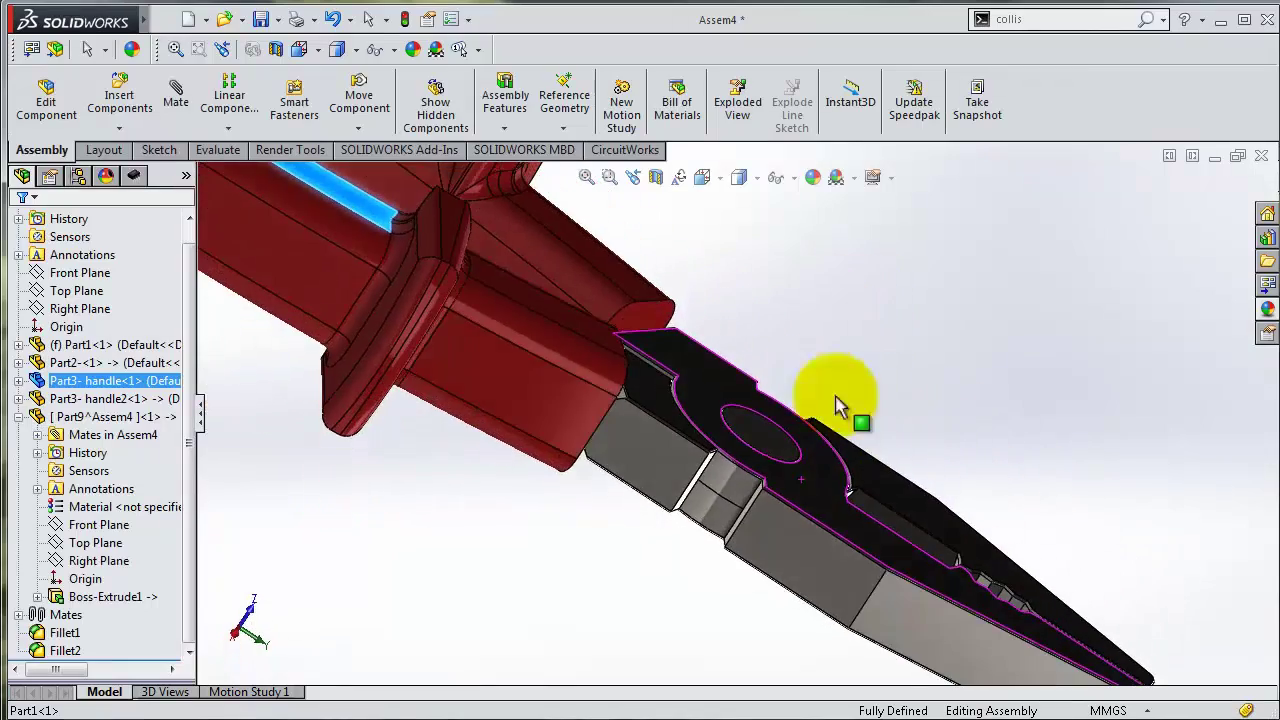
pyautogui.scroll(-2, 811, 443)
pyautogui.scroll(3, 811, 443)
pyautogui.moveTo(800, 429)
pyautogui.mouseDown(button='middle')
pyautogui.moveTo(823, 329)
pyautogui.moveTo(766, 357)
pyautogui.moveTo(767, 409)
pyautogui.moveTo(765, 395)
pyautogui.mouseUp(button='middle')
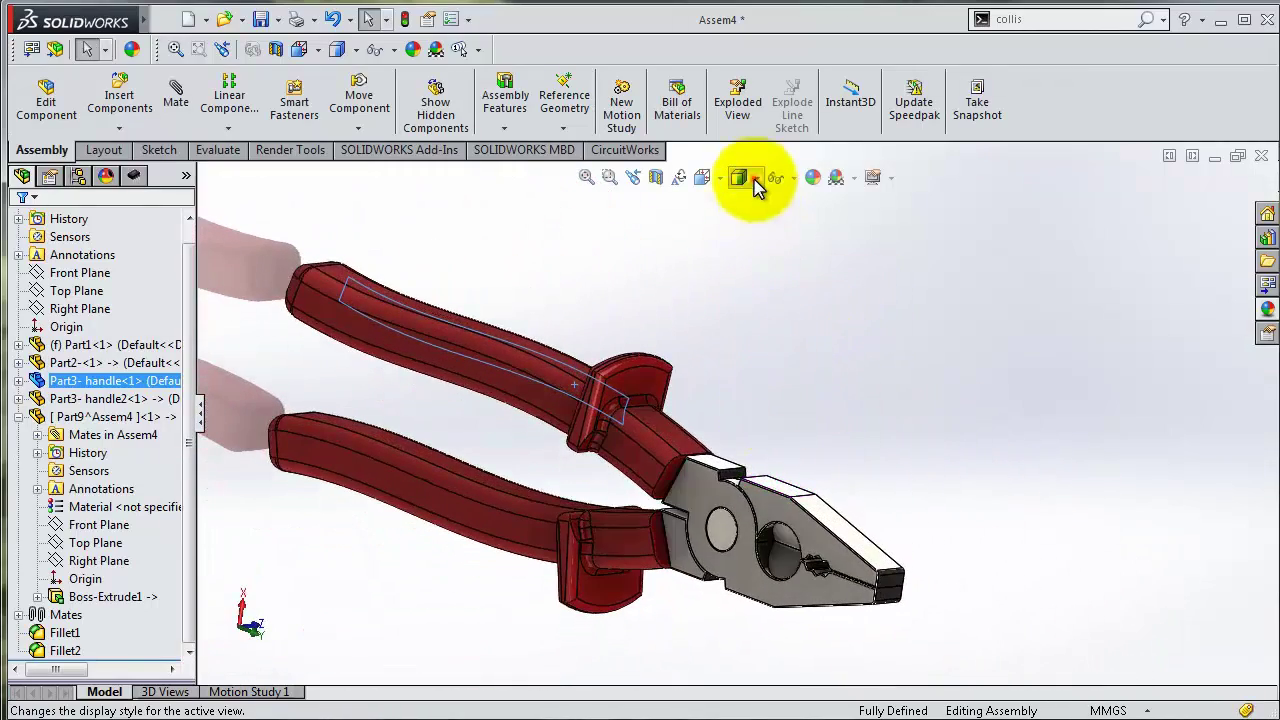
# - Display the pliers as Shaded without edges and orbit to inspect the seated pin
pyautogui.click(739, 177)
pyautogui.click(740, 230)
pyautogui.moveTo(857, 451)
pyautogui.mouseDown(button='middle')
pyautogui.moveTo(857, 440)
pyautogui.moveTo(654, 491)
pyautogui.moveTo(653, 474)
pyautogui.moveTo(706, 457)
pyautogui.moveTo(909, 429)
pyautogui.mouseUp(button='middle')
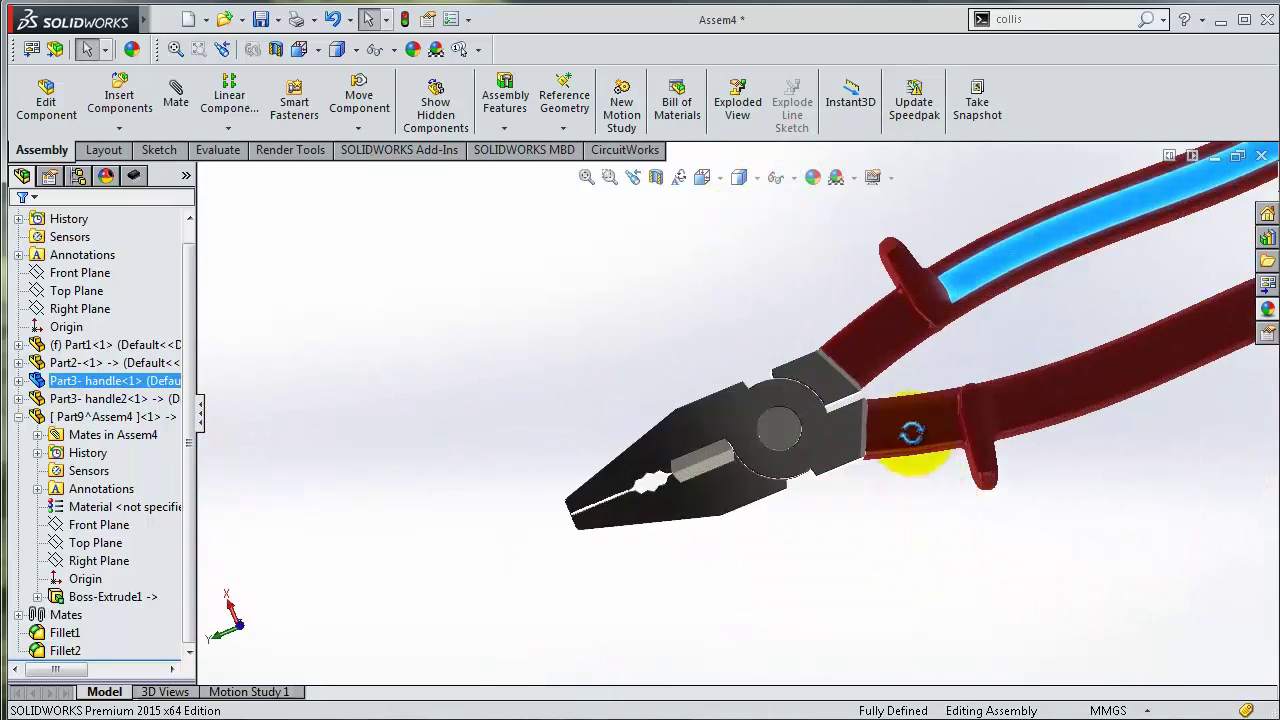
pyautogui.scroll(-3, 891, 366)
pyautogui.moveTo(891, 366)
pyautogui.mouseDown(button='middle')
pyautogui.moveTo(944, 394)
pyautogui.moveTo(900, 366)
pyautogui.moveTo(879, 418)
pyautogui.mouseUp(button='middle')
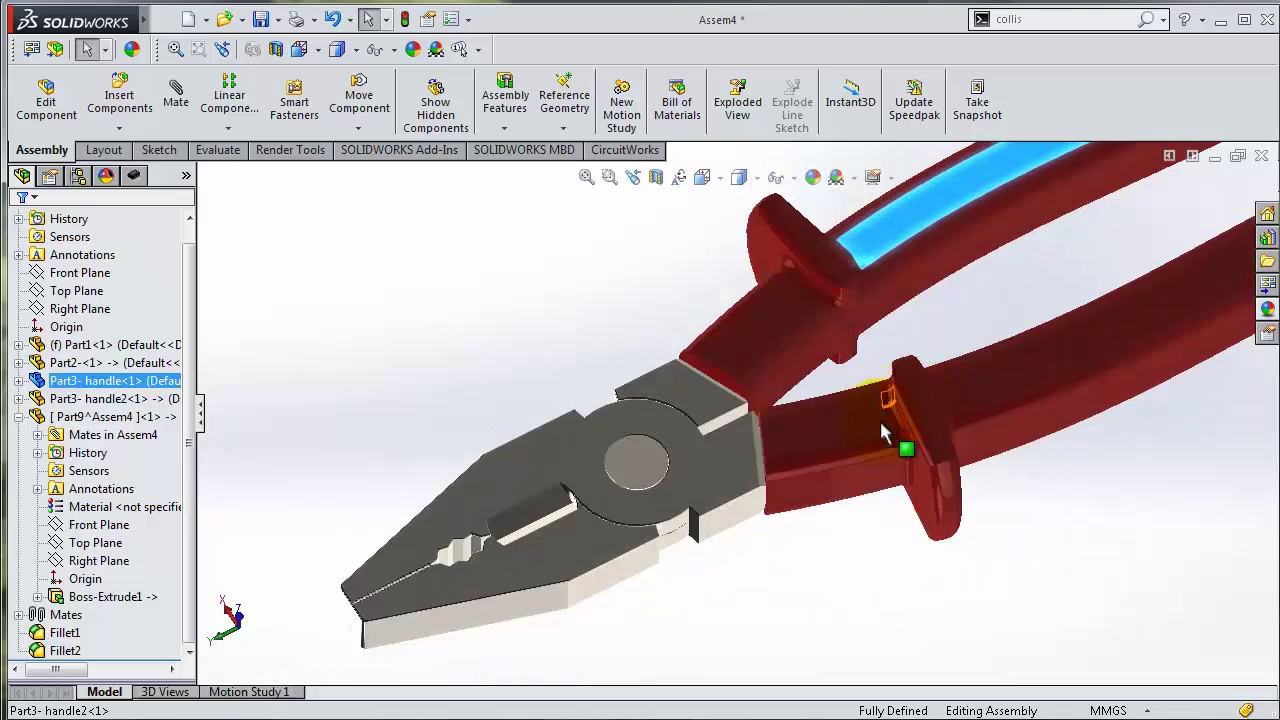